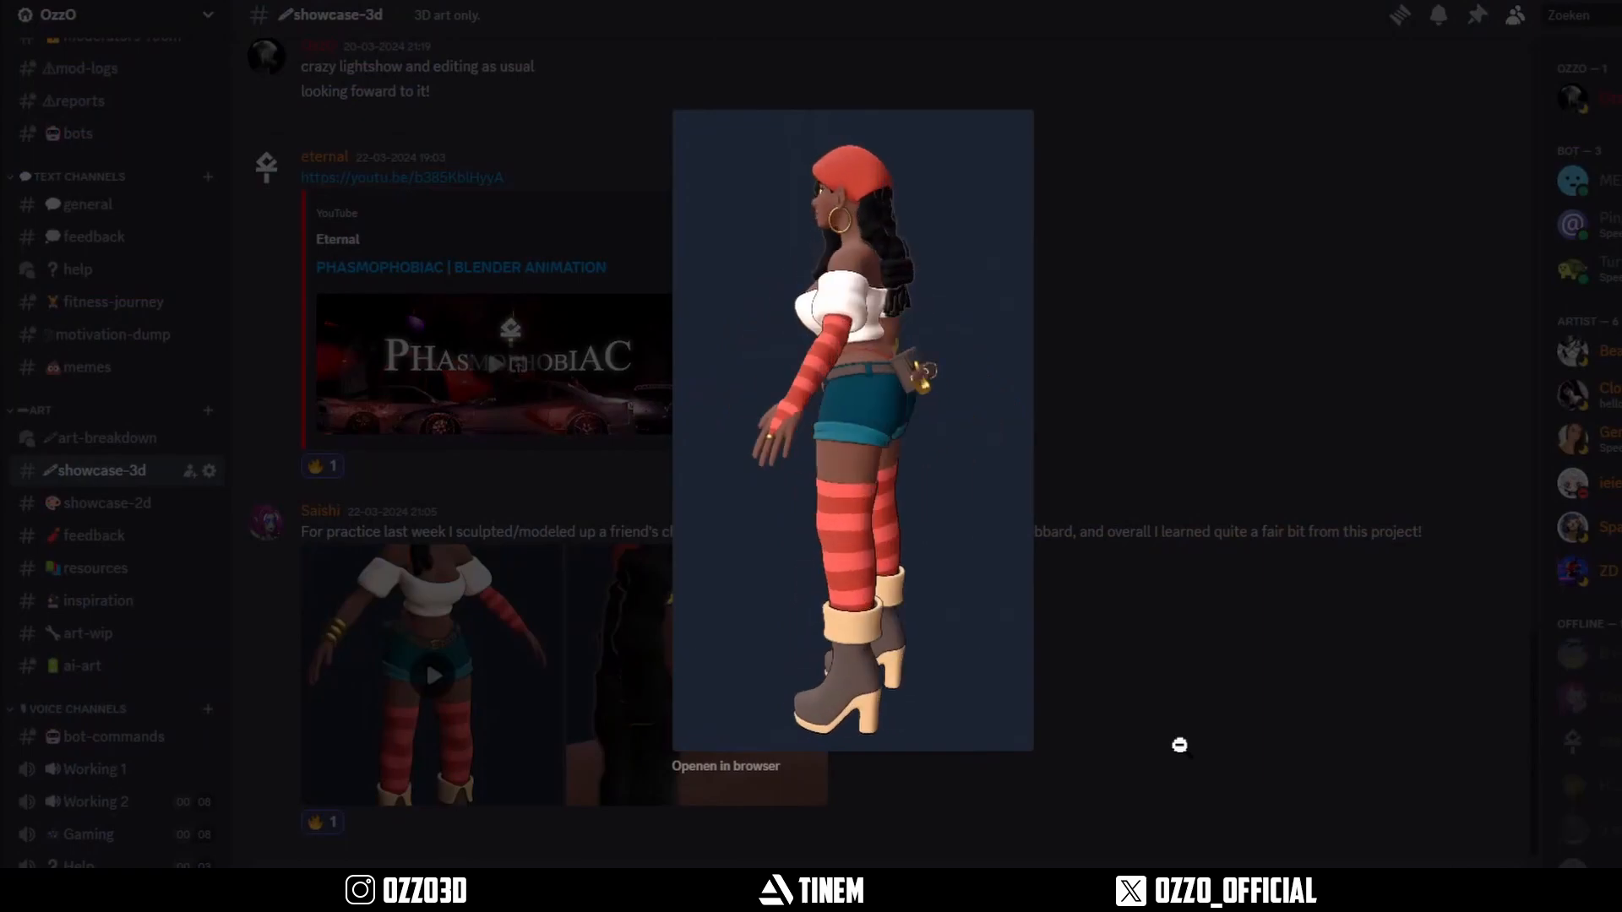
View the posted character turnaround clips and play the Phasmophobiac Blender animation in the showcase-3d channel.
left_click(1177, 745)
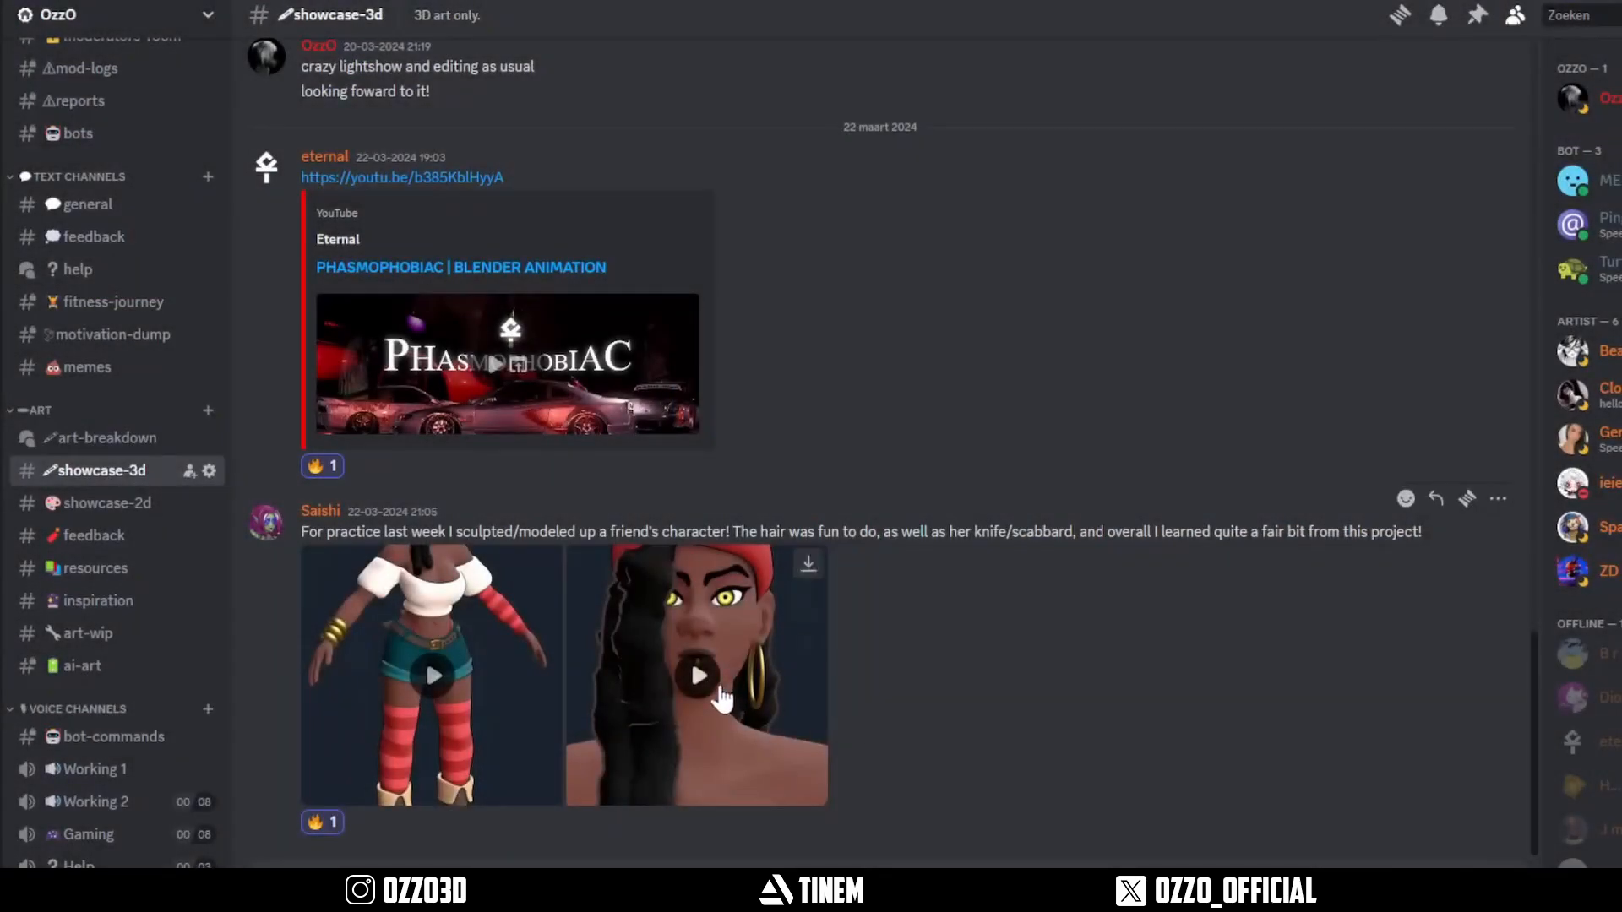
left_click(697, 675)
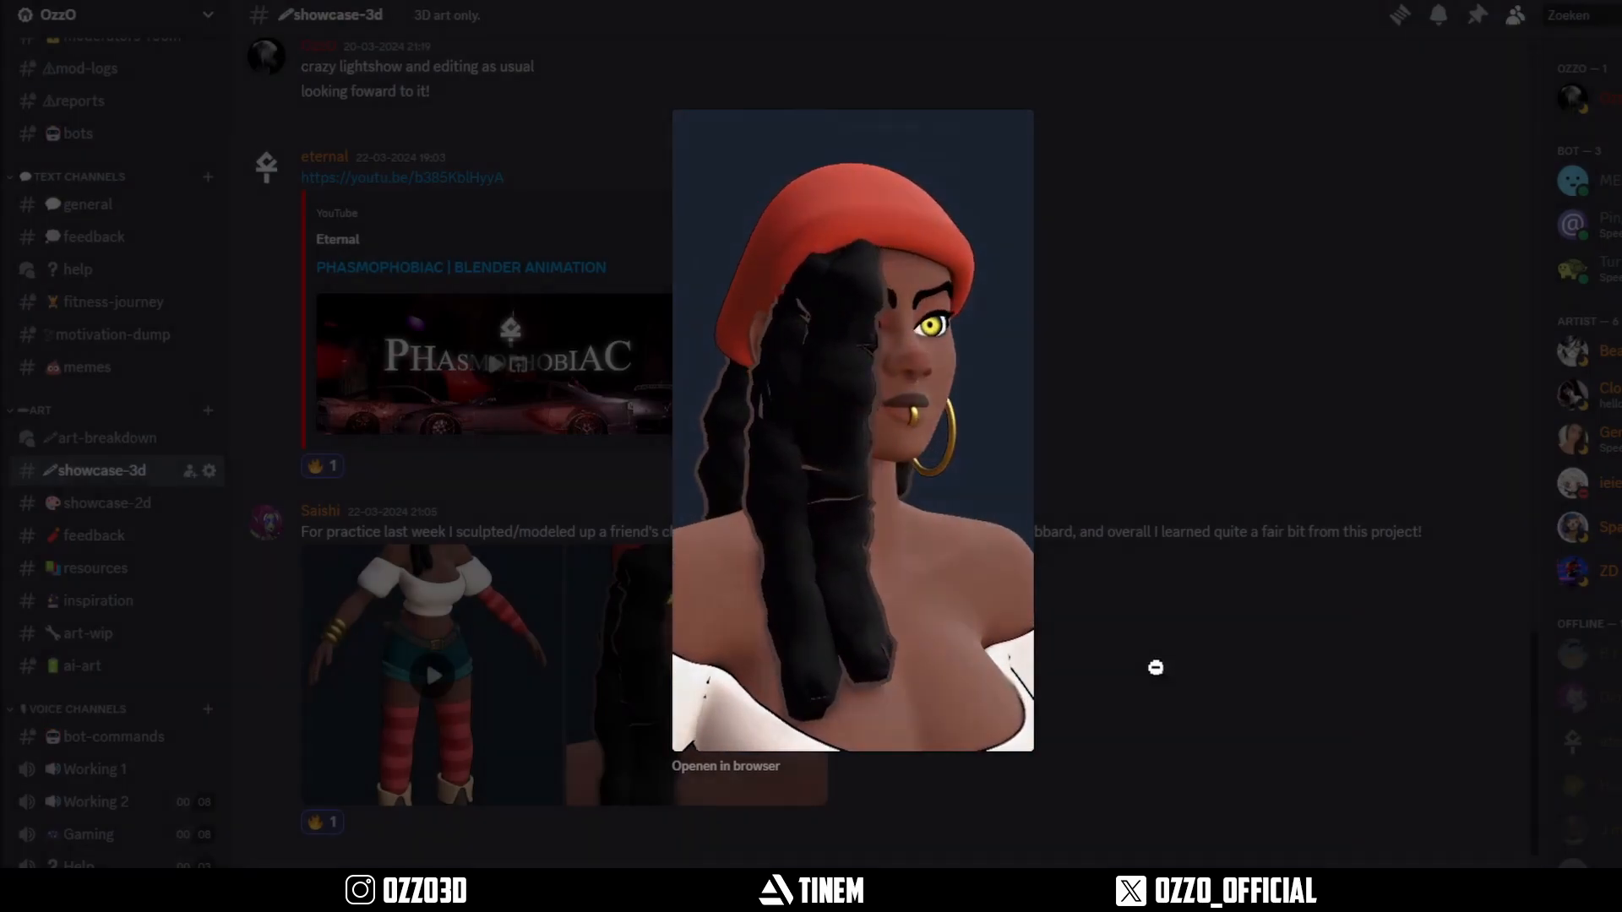
left_click(1194, 681)
left_click(505, 364)
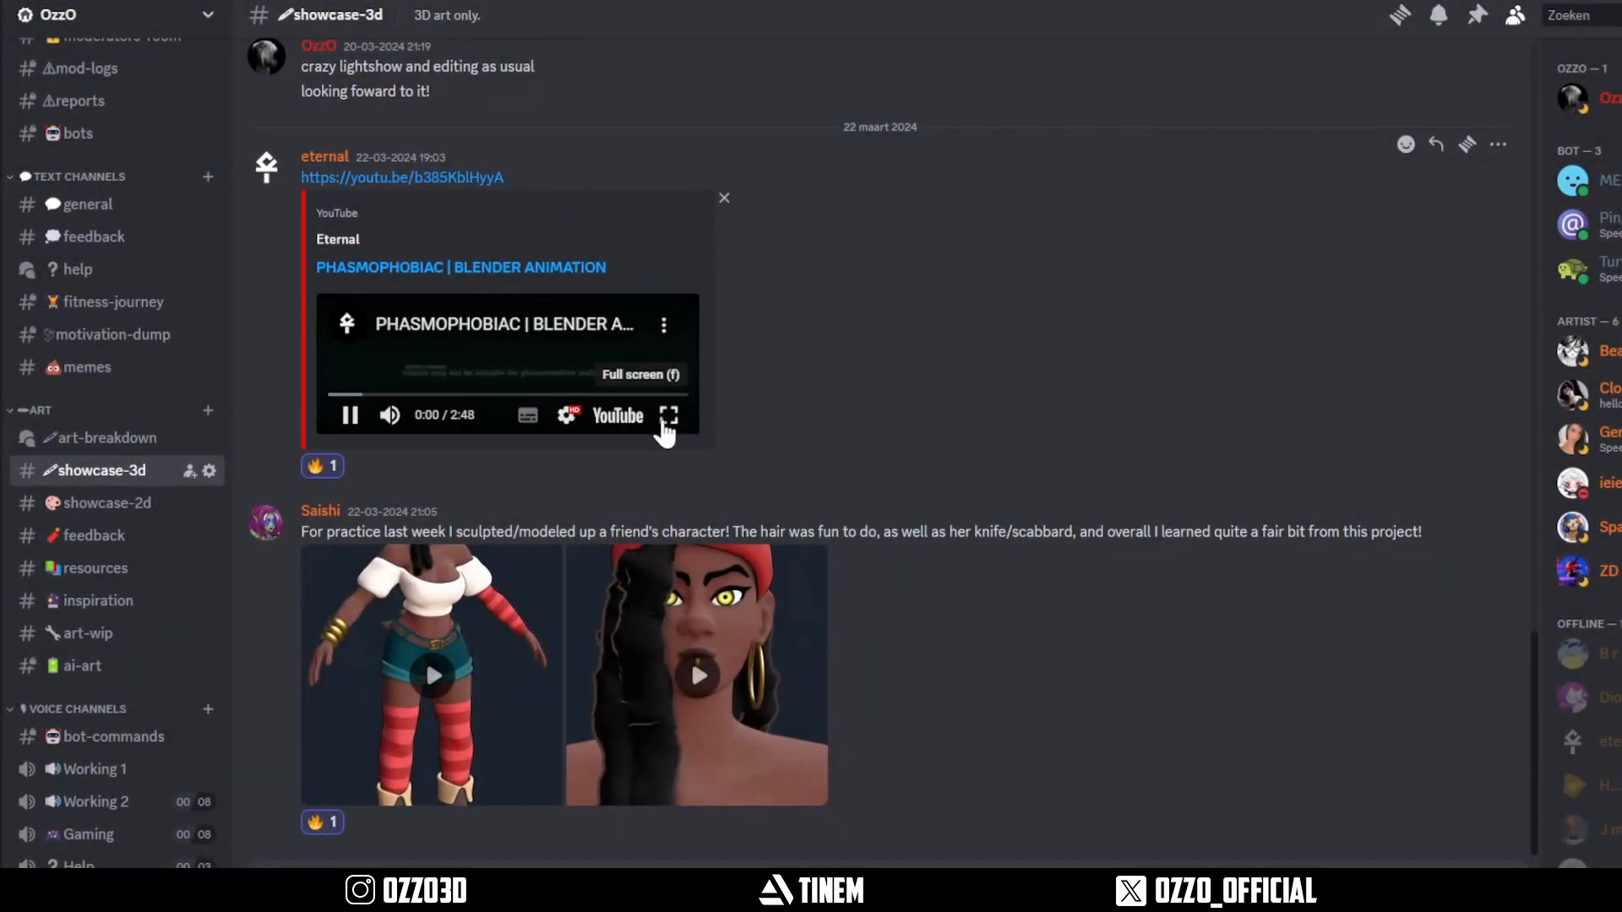
left_click(390, 394)
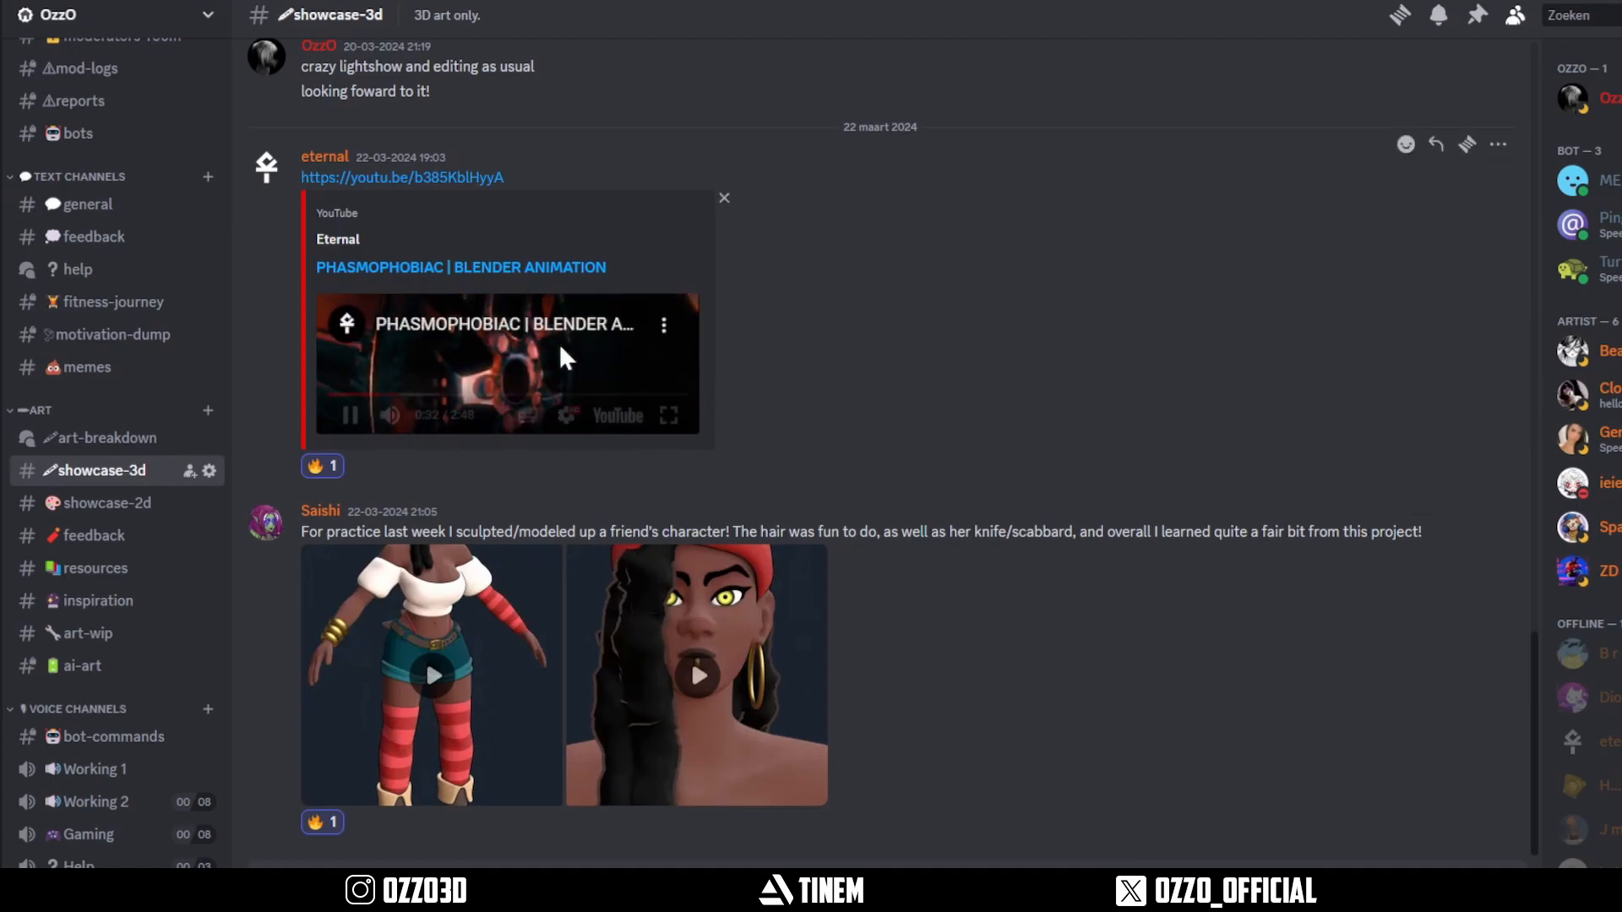
left_click(459, 394)
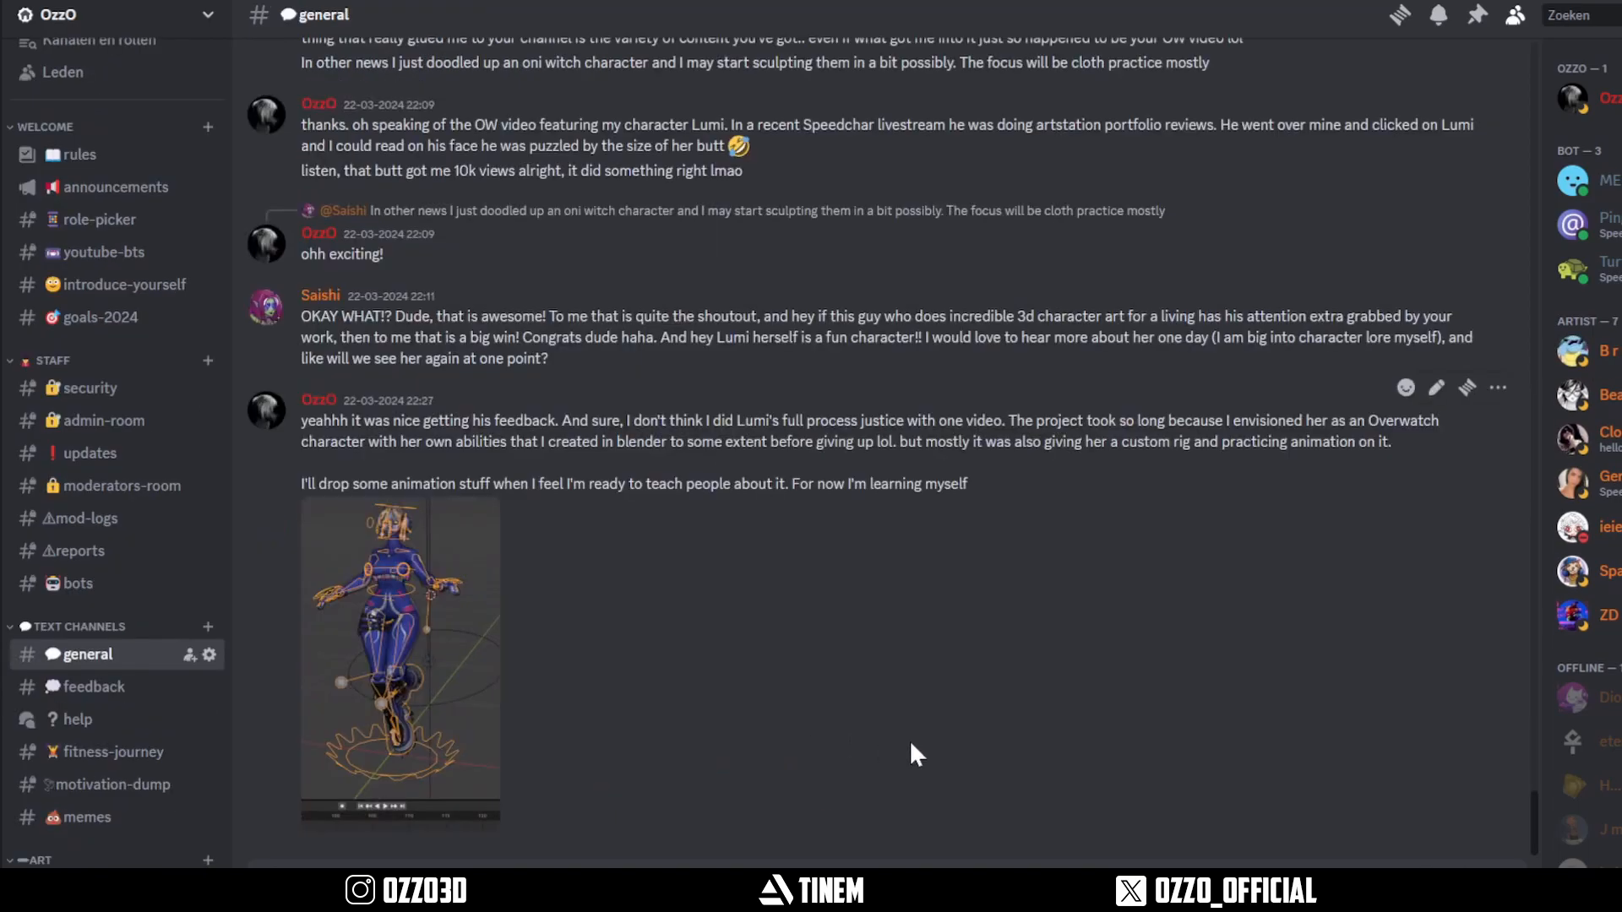
Browse back through the general channel's chat history and reveal the hidden spoiler image.
scroll(929, 739, "up", 10)
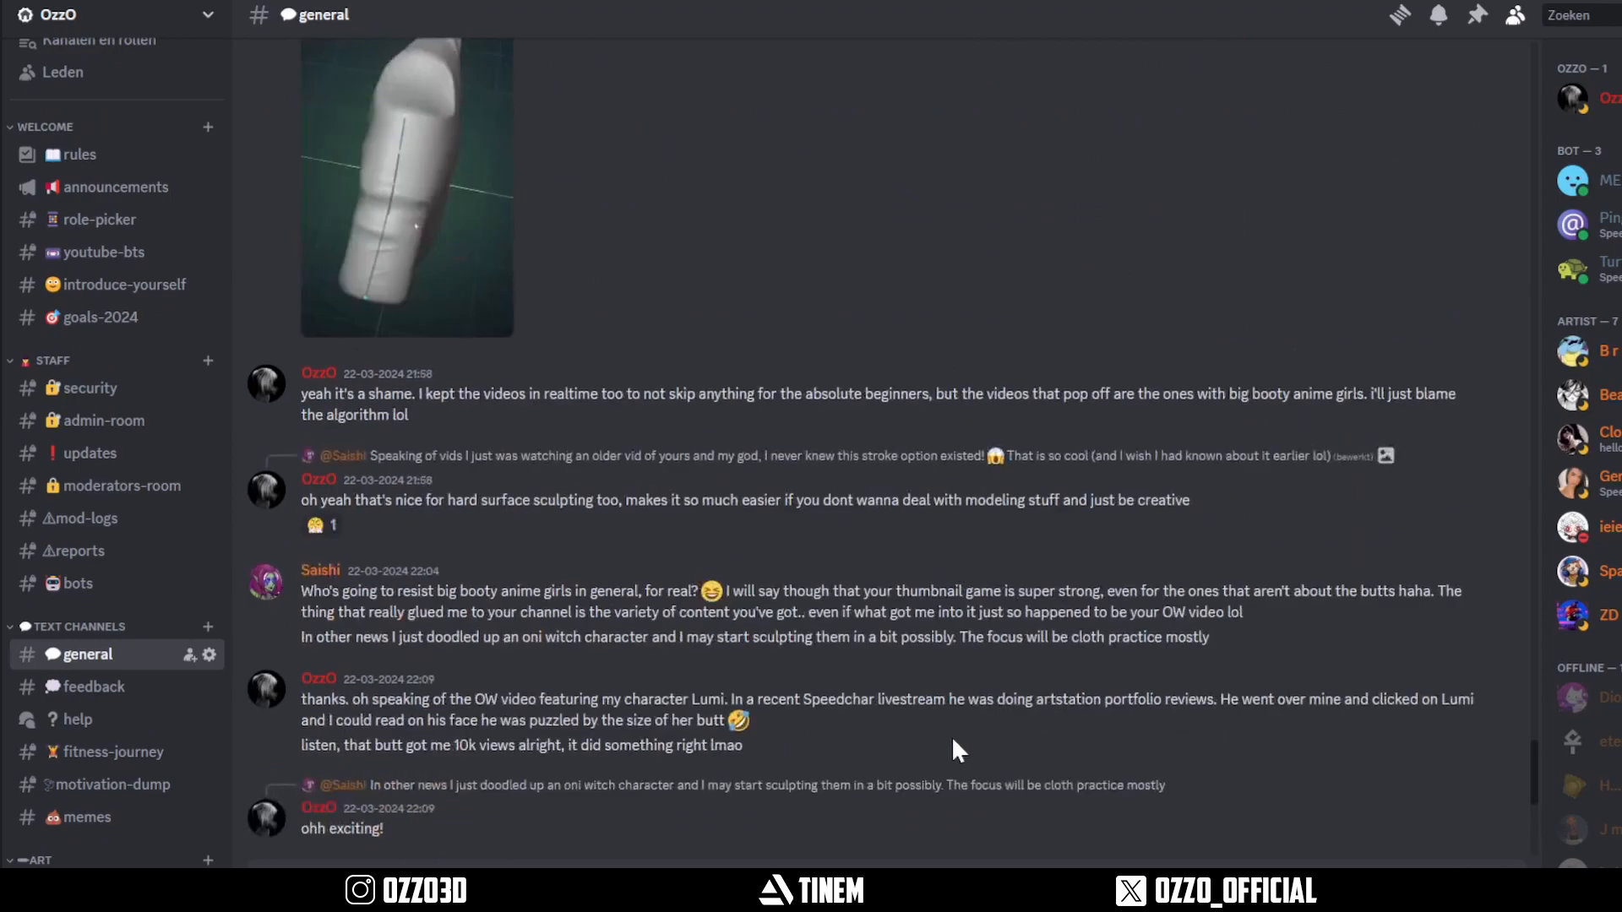
scroll(965, 737, "up", 3)
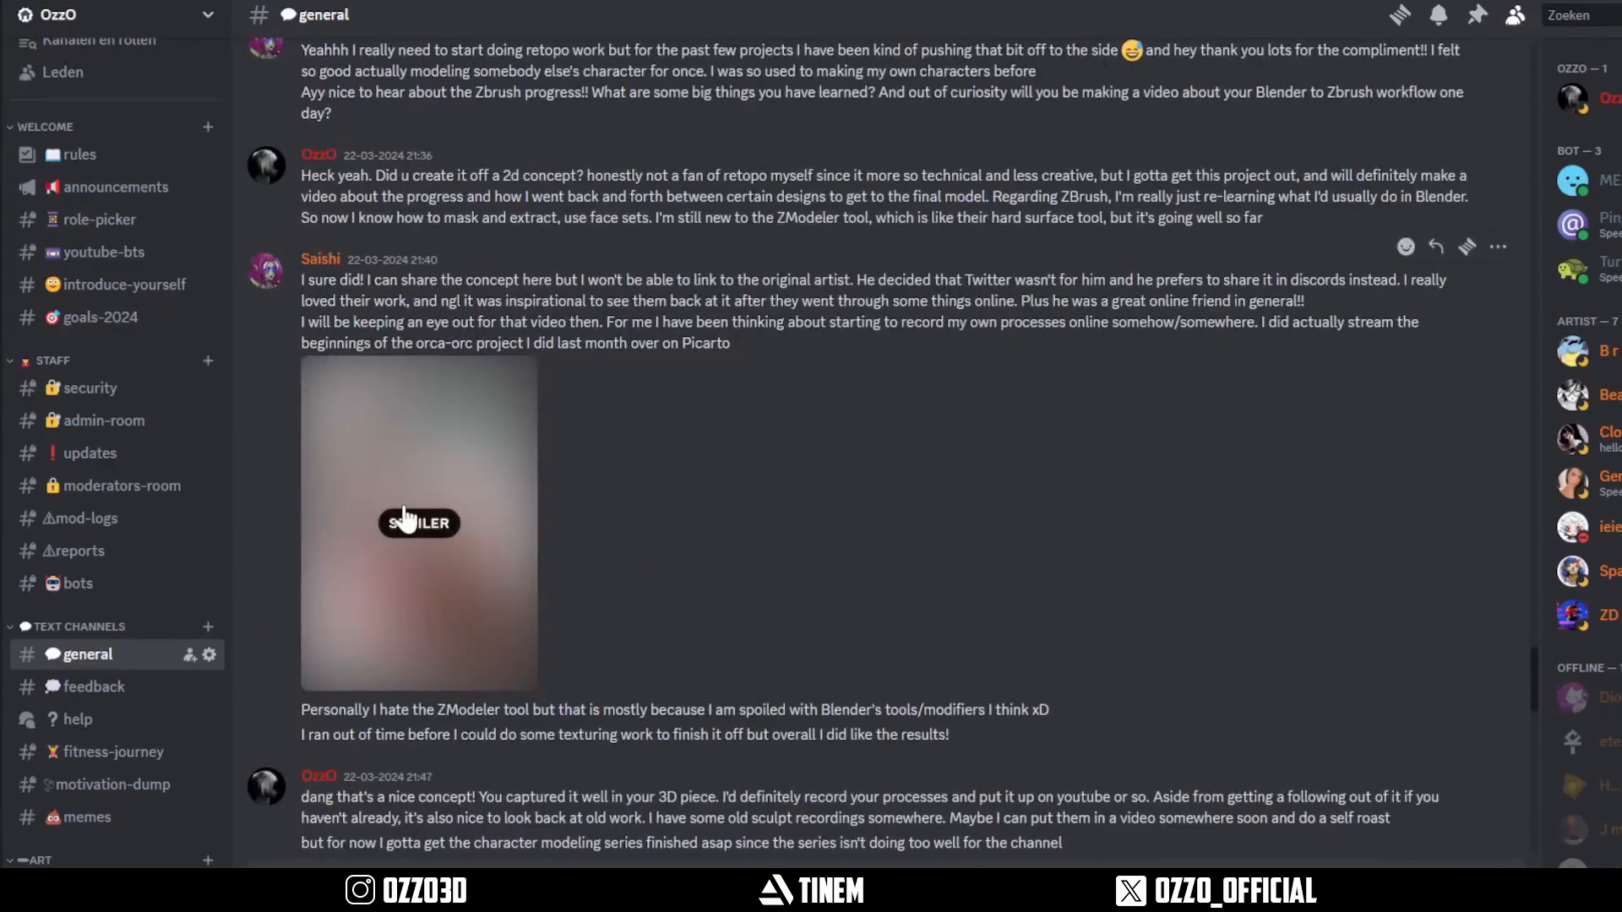
left_click(403, 517)
scroll(1091, 743, "up", 20)
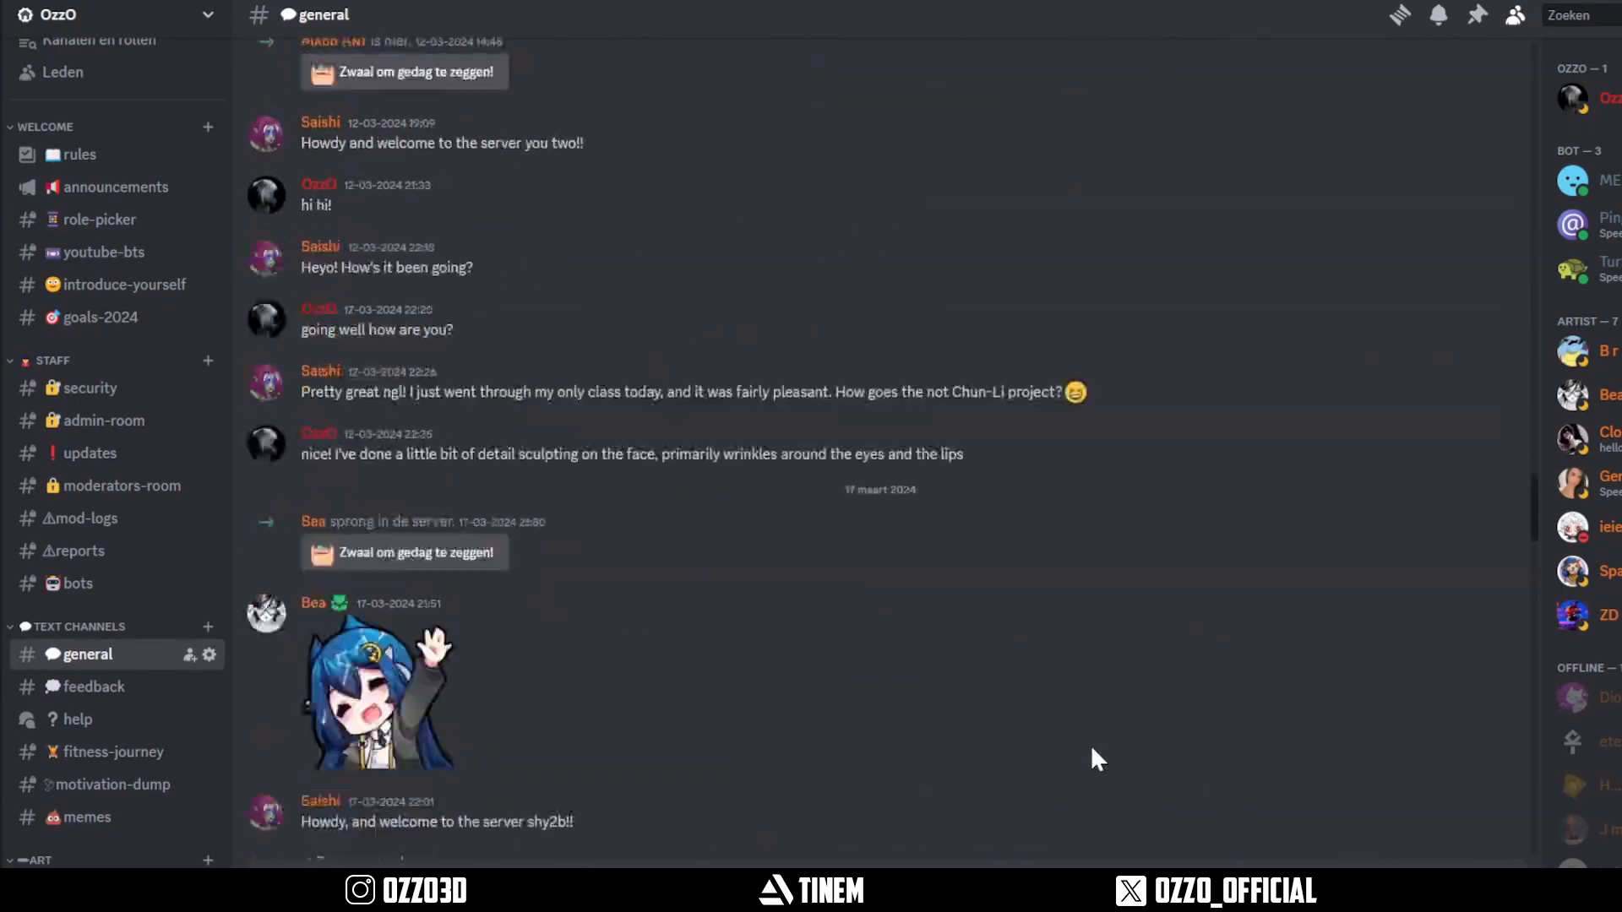
scroll(1091, 743, "up", 20)
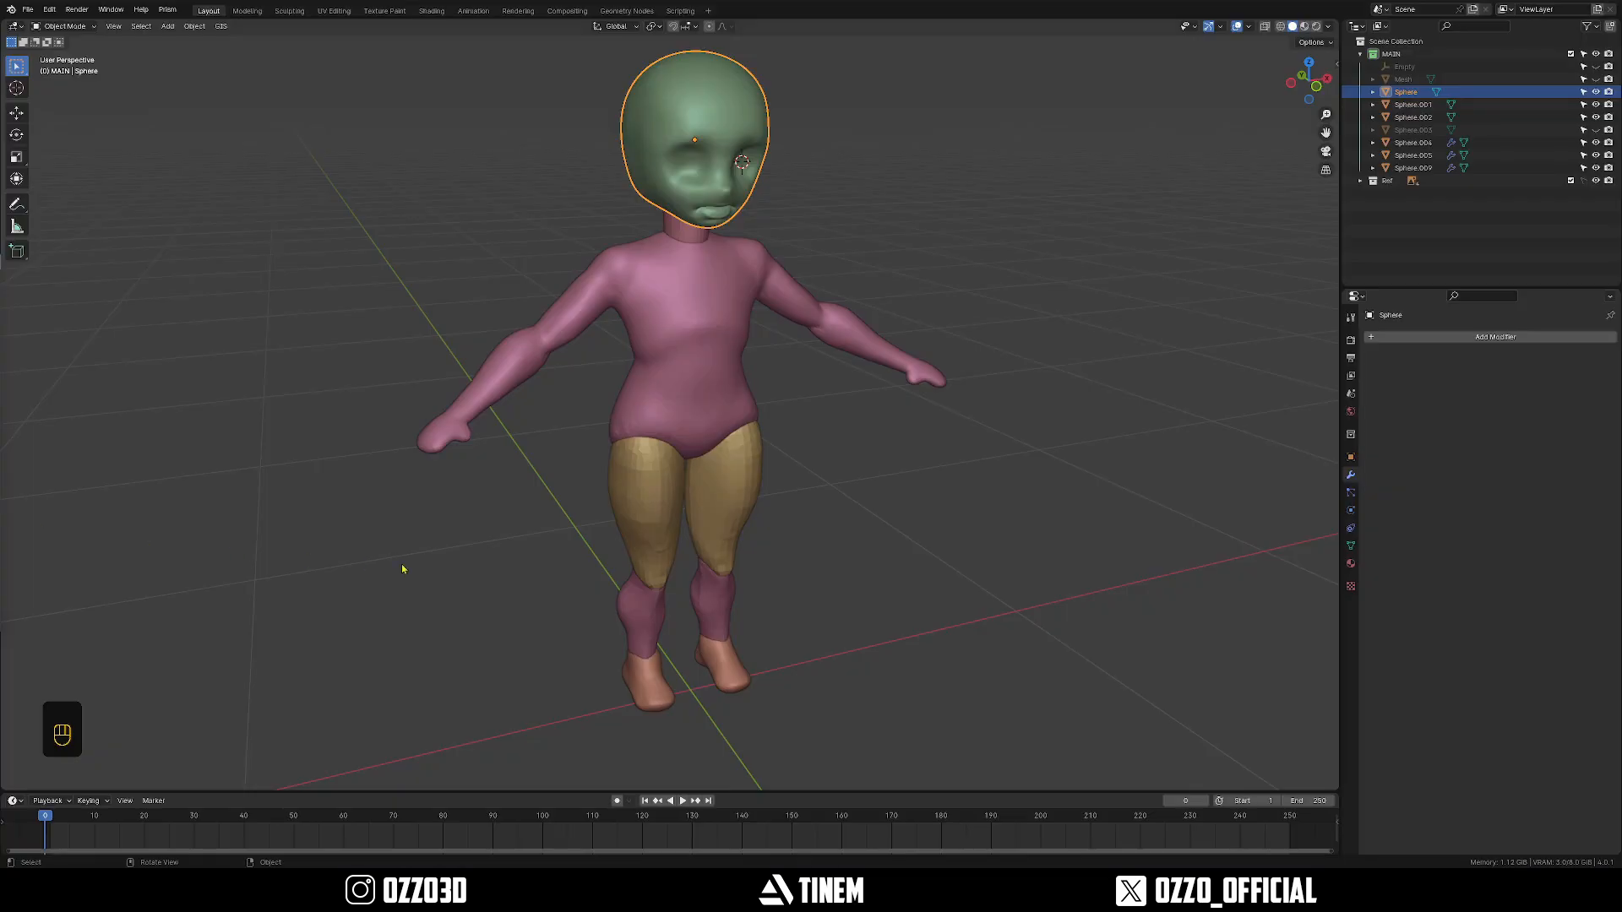
Switch to Blender, compare the head and body with the front reference drawing, and reset the 3D cursor to the world origin.
middle_click_drag(403, 570, 1007, 475)
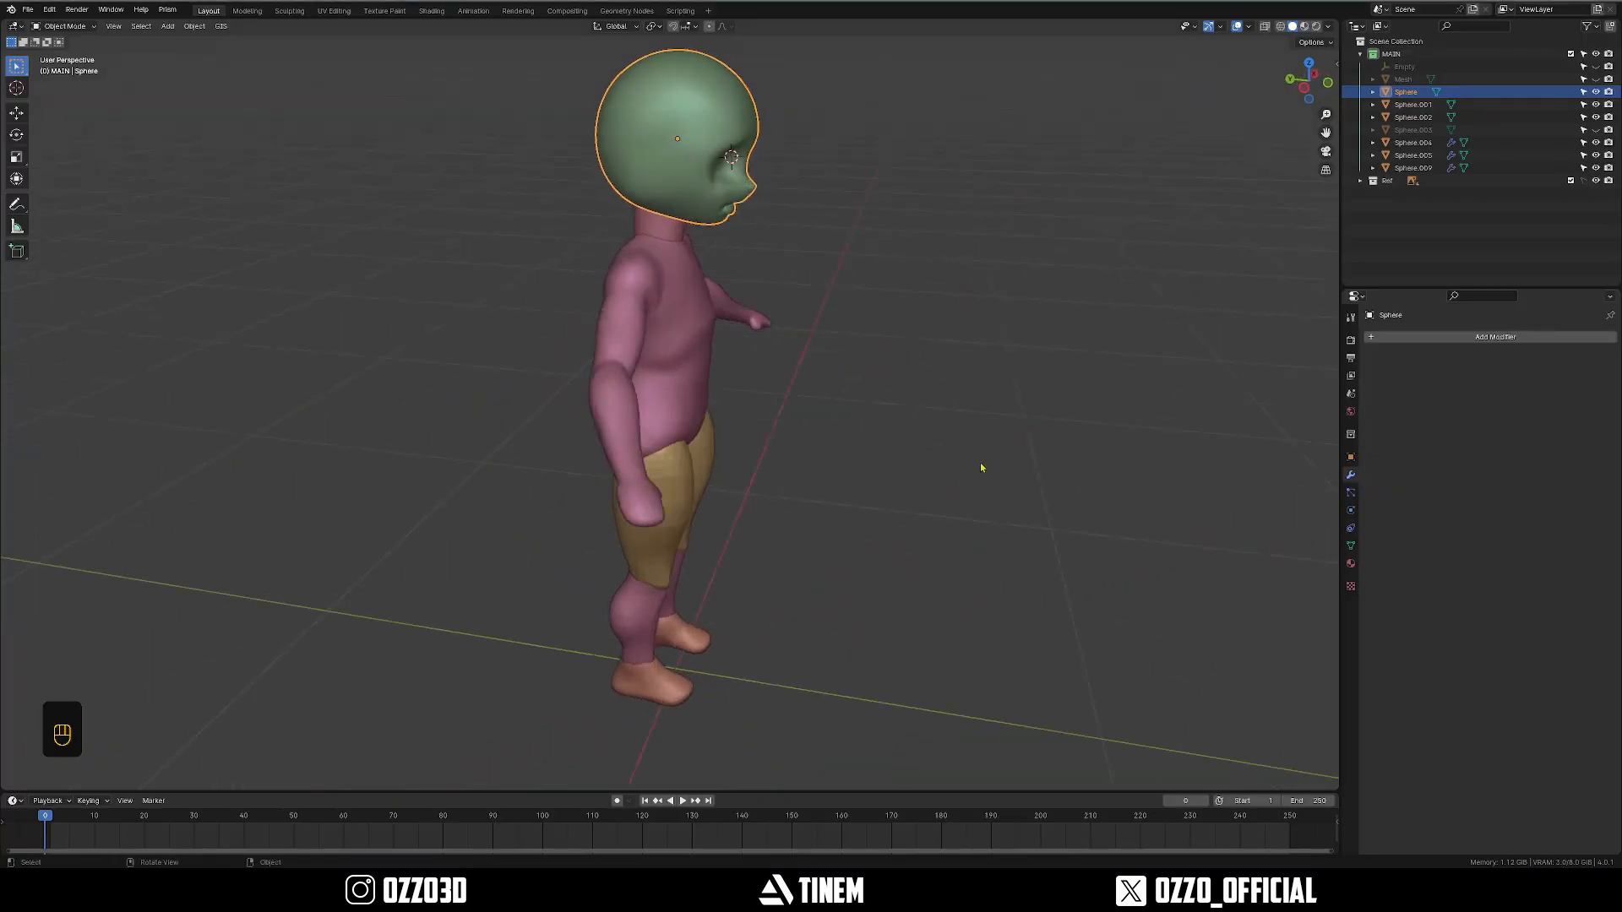
key("KP_1")
scroll(843, 499, "up", 5)
key("alt+z")
scroll(744, 367, "down", 8)
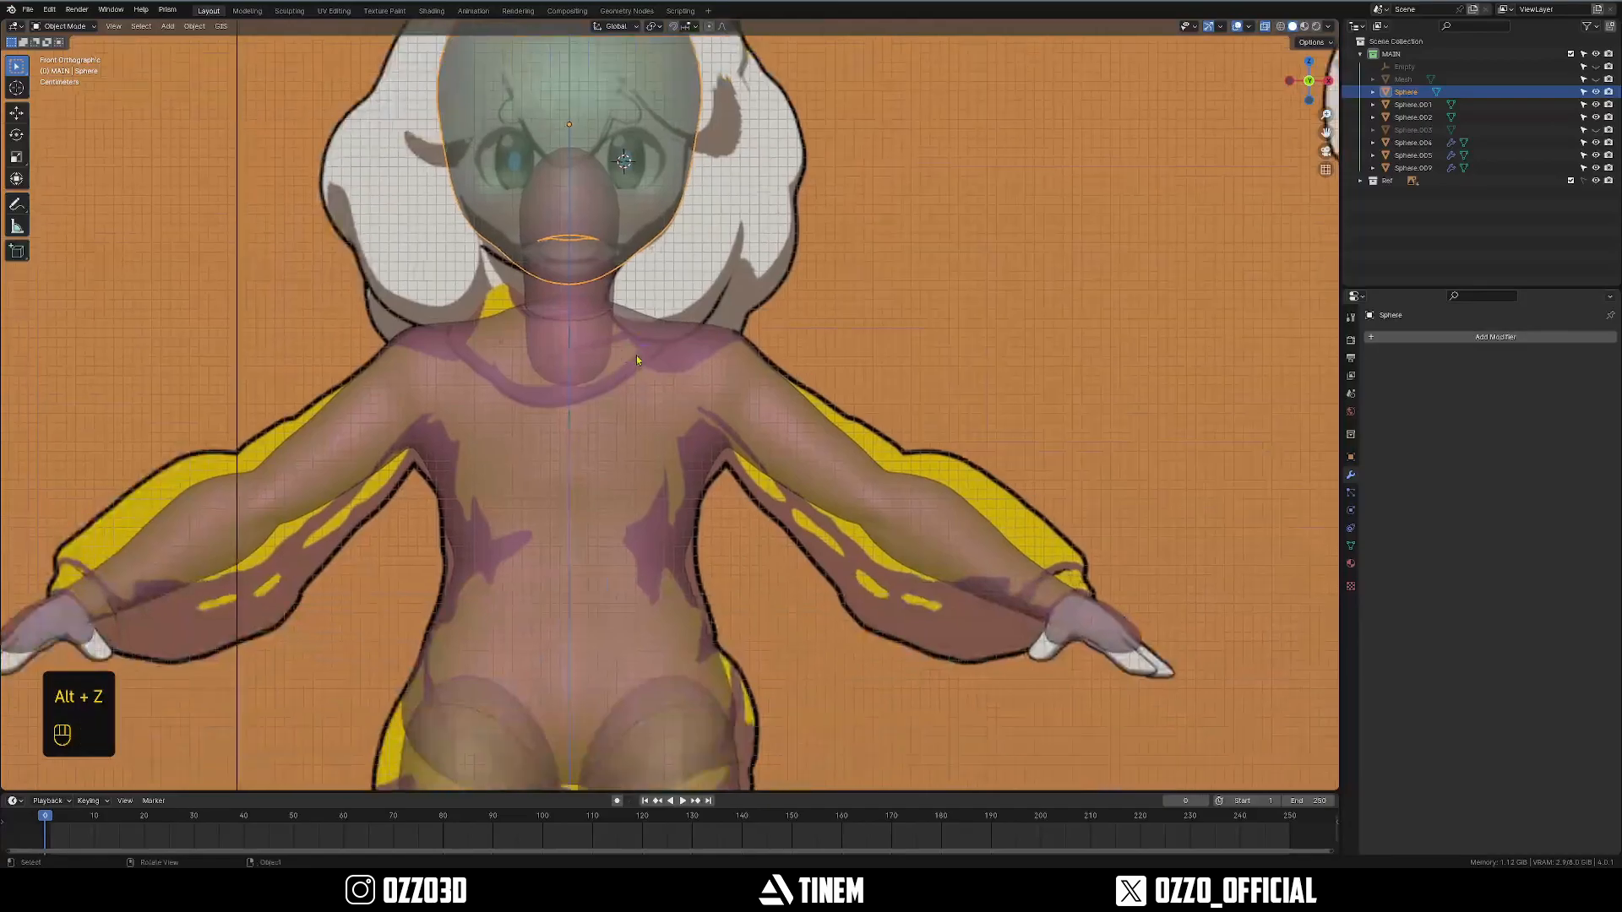
middle_click_drag(636, 355, 688, 286, "shift")
scroll(701, 586, "up", 10)
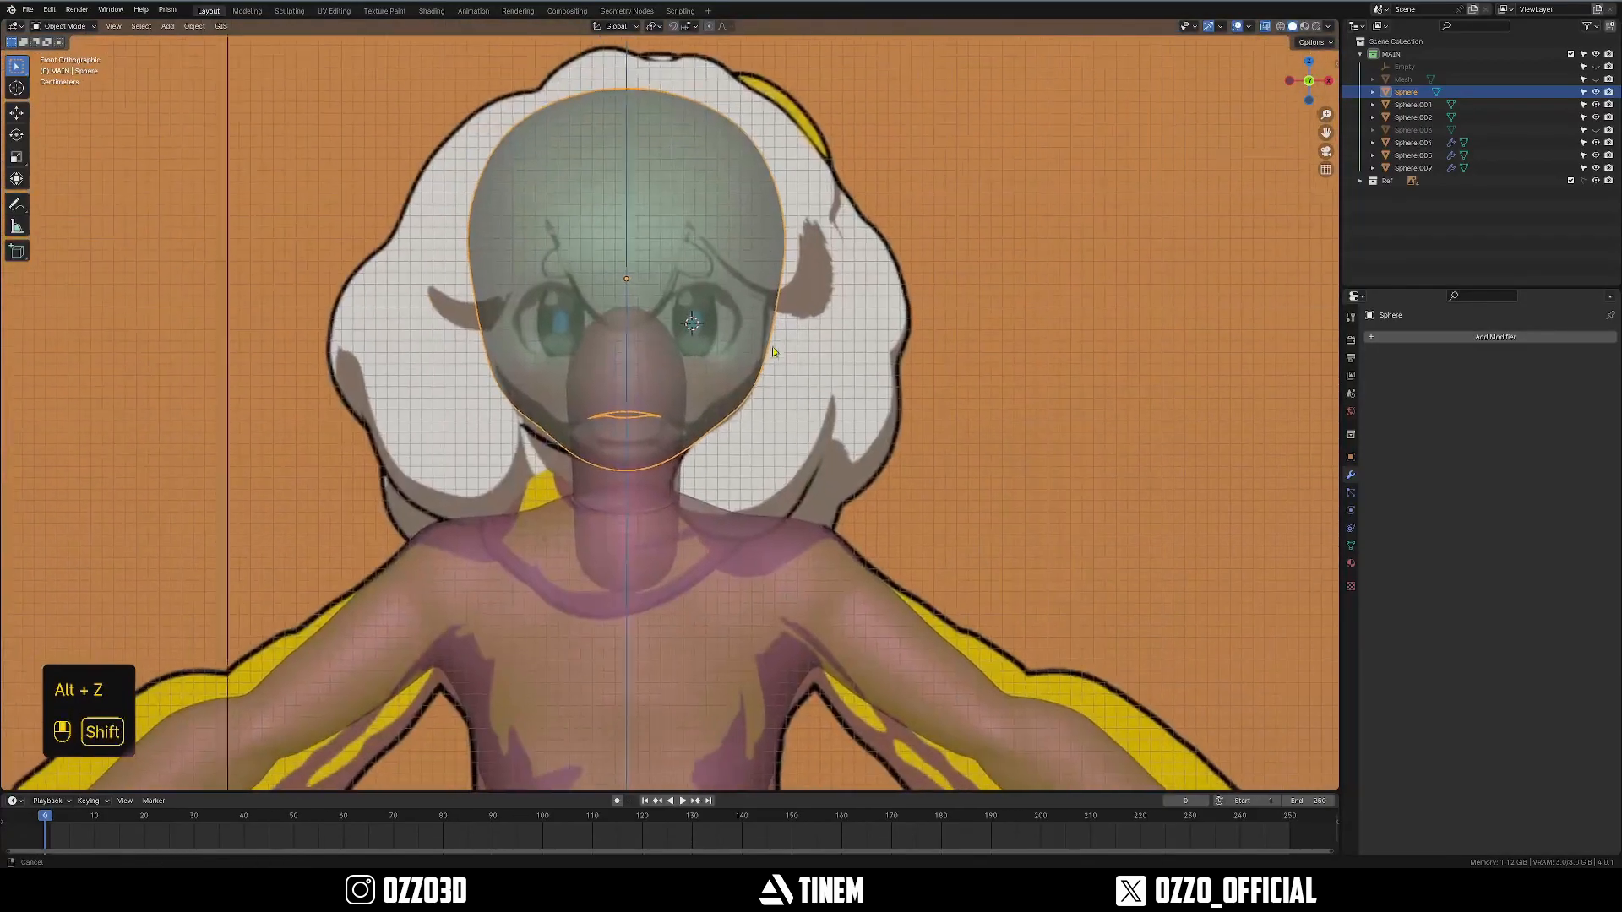
key("alt+z")
scroll(627, 455, "up", 2)
key("shift+c")
key("shift+a")
mouse_move(688, 347)
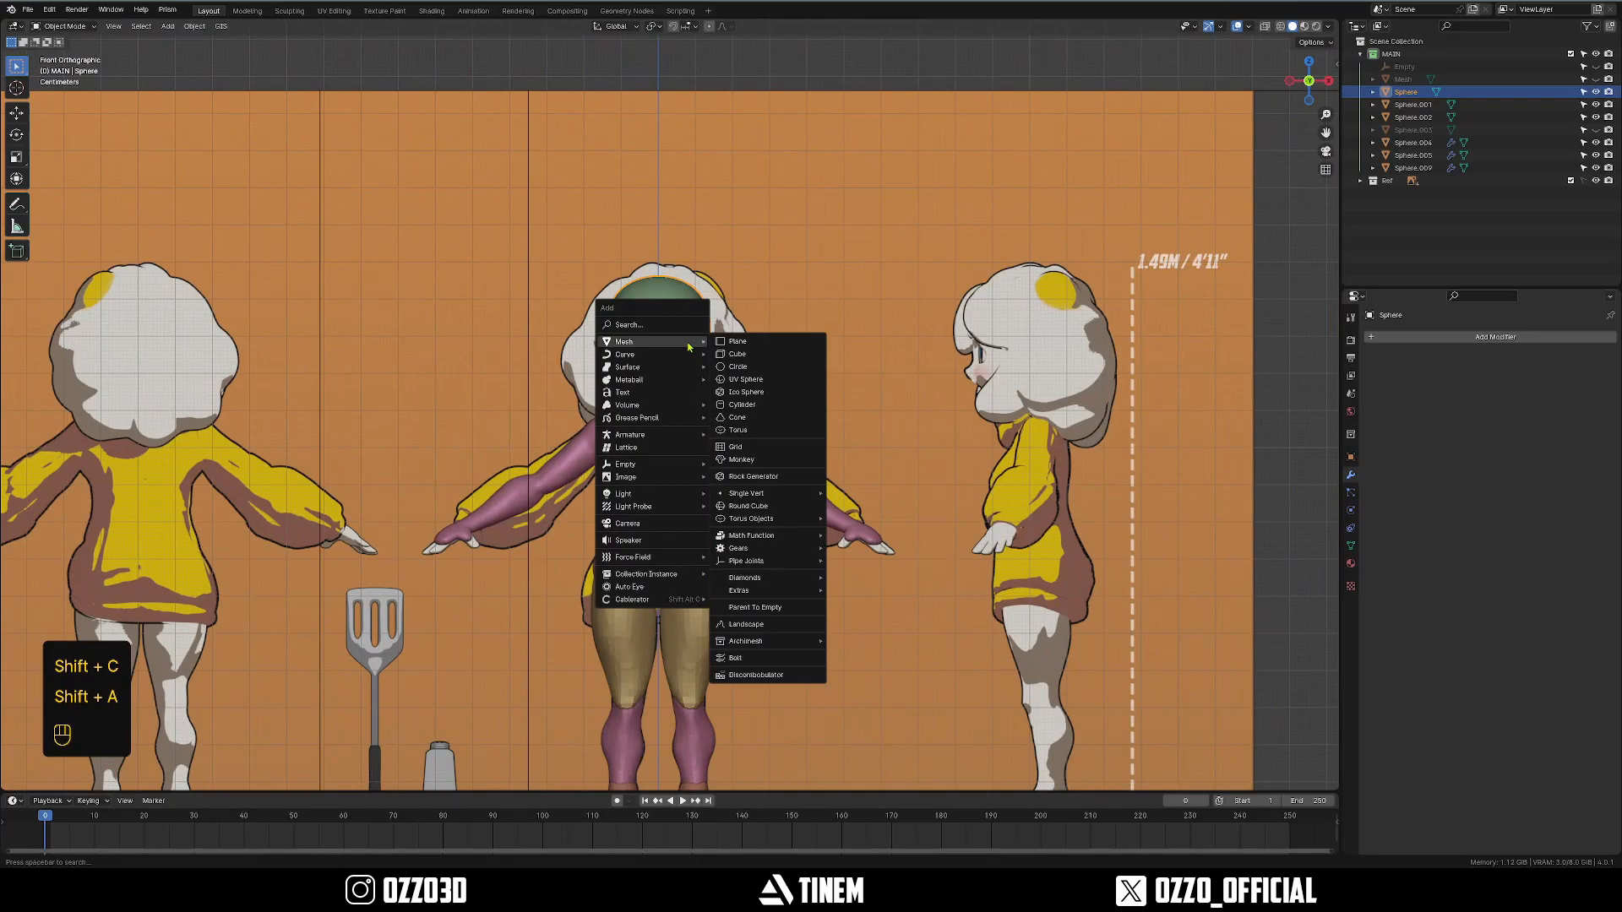
left_click(742, 354)
key("KP_Decimal")
middle_click_drag(745, 256, 787, 489, "shift")
scroll(787, 489, "up", 2)
key("x")
left_click(715, 486)
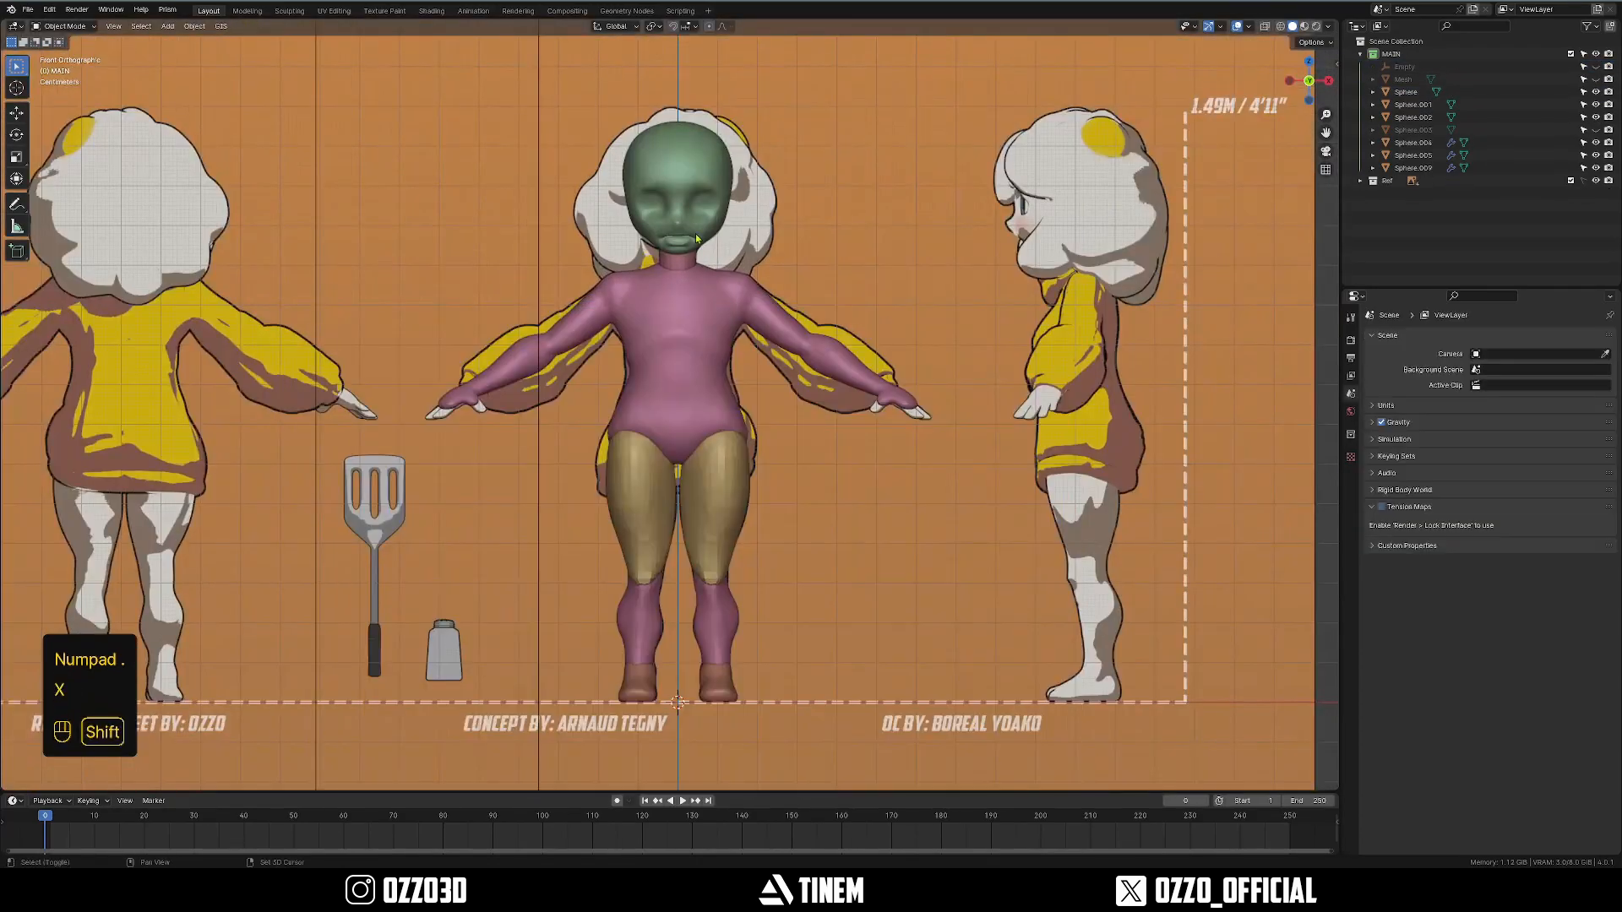
Add a UV sphere at the world origin, scale it down and raise it along Z to the head.
key("shift+a")
mouse_move(710, 239)
left_click(751, 272)
middle_click_drag(967, 246, 959, 290, "shift")
key("s")
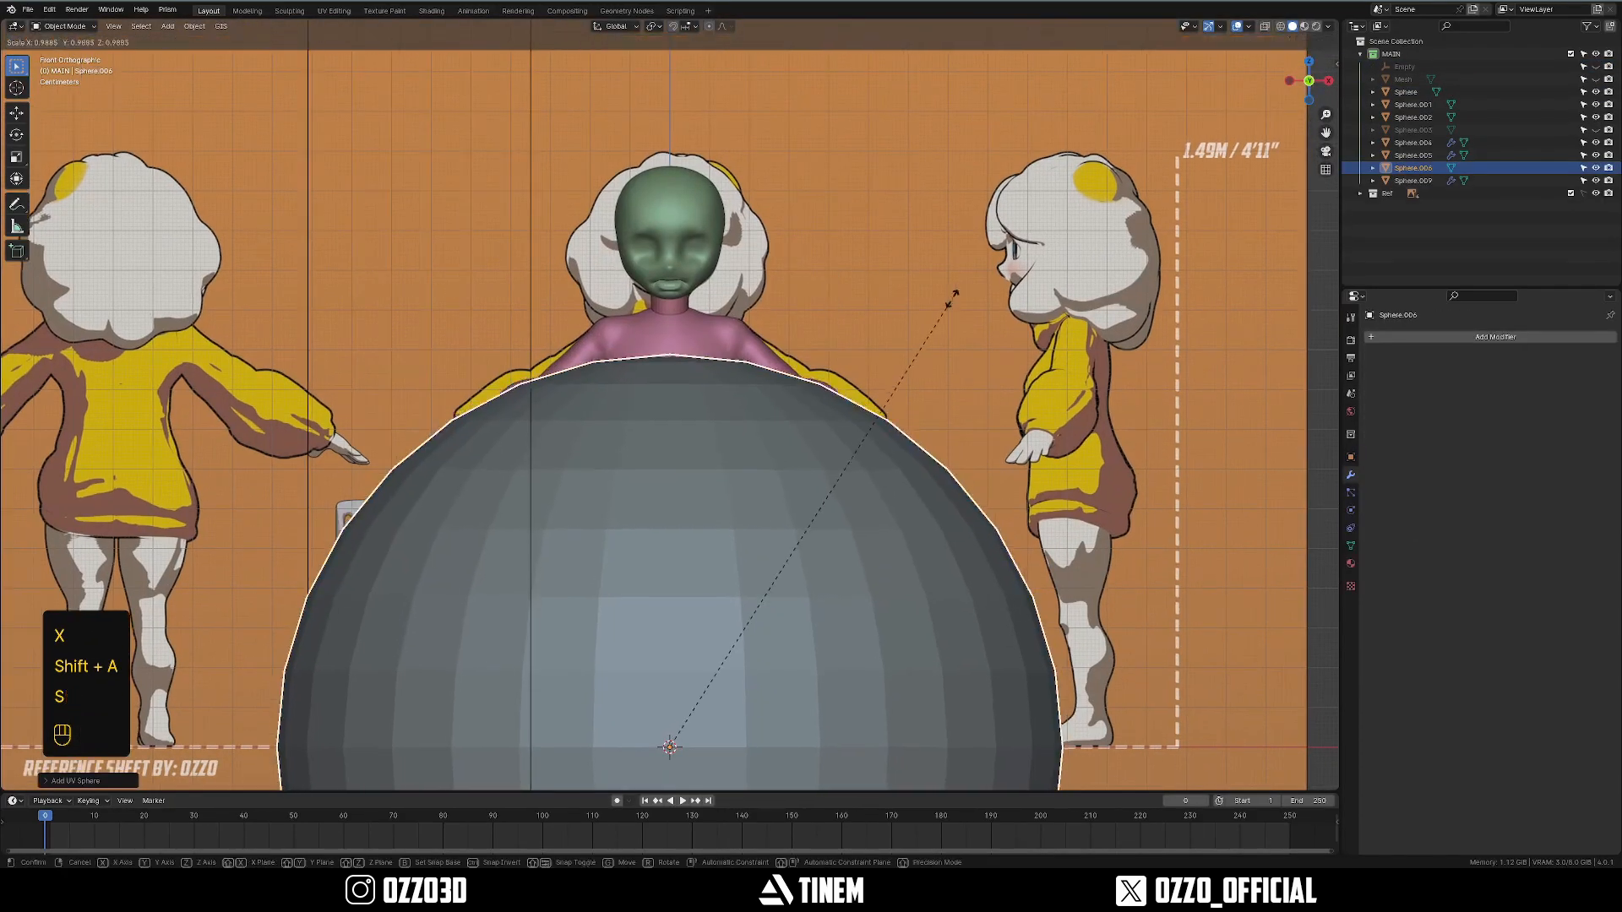
left_click(756, 629)
key("g")
key("z")
left_click(718, 206)
In see-through side view, move the new sphere forward to the mouth area and shrink it well below head size.
key("grave")
scroll(680, 221, "up", 6)
key("alt+z")
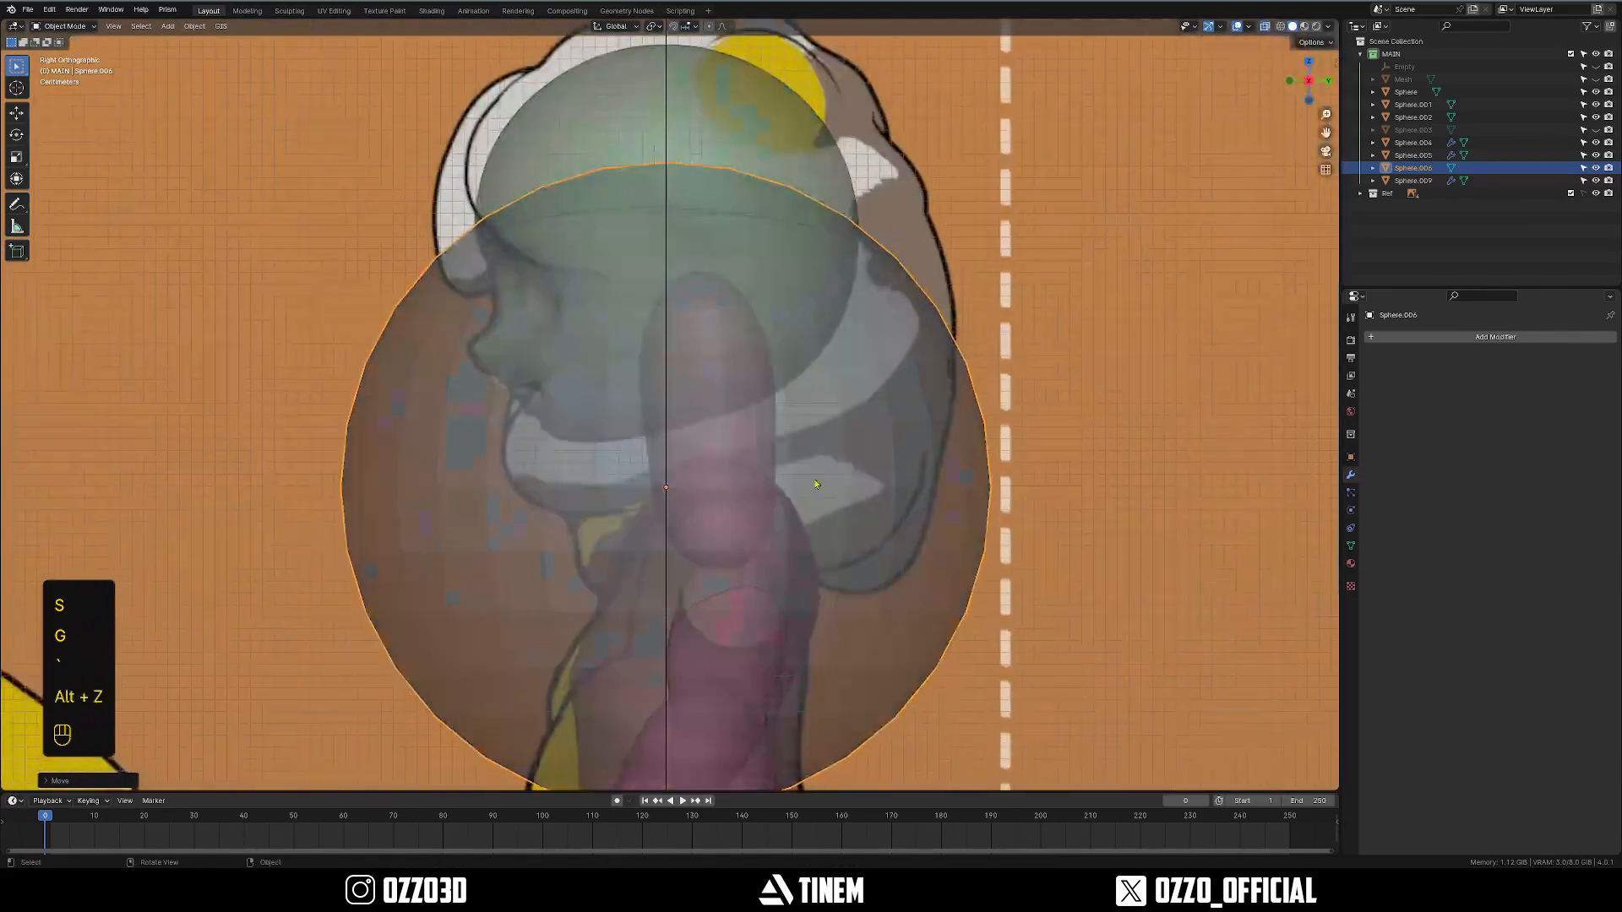
scroll(667, 405, "up", 1)
key("g")
left_click(930, 328)
key("s")
left_click(614, 376)
middle_click_drag(597, 377, 709, 417, "shift")
scroll(727, 422, "up", 4)
key("s")
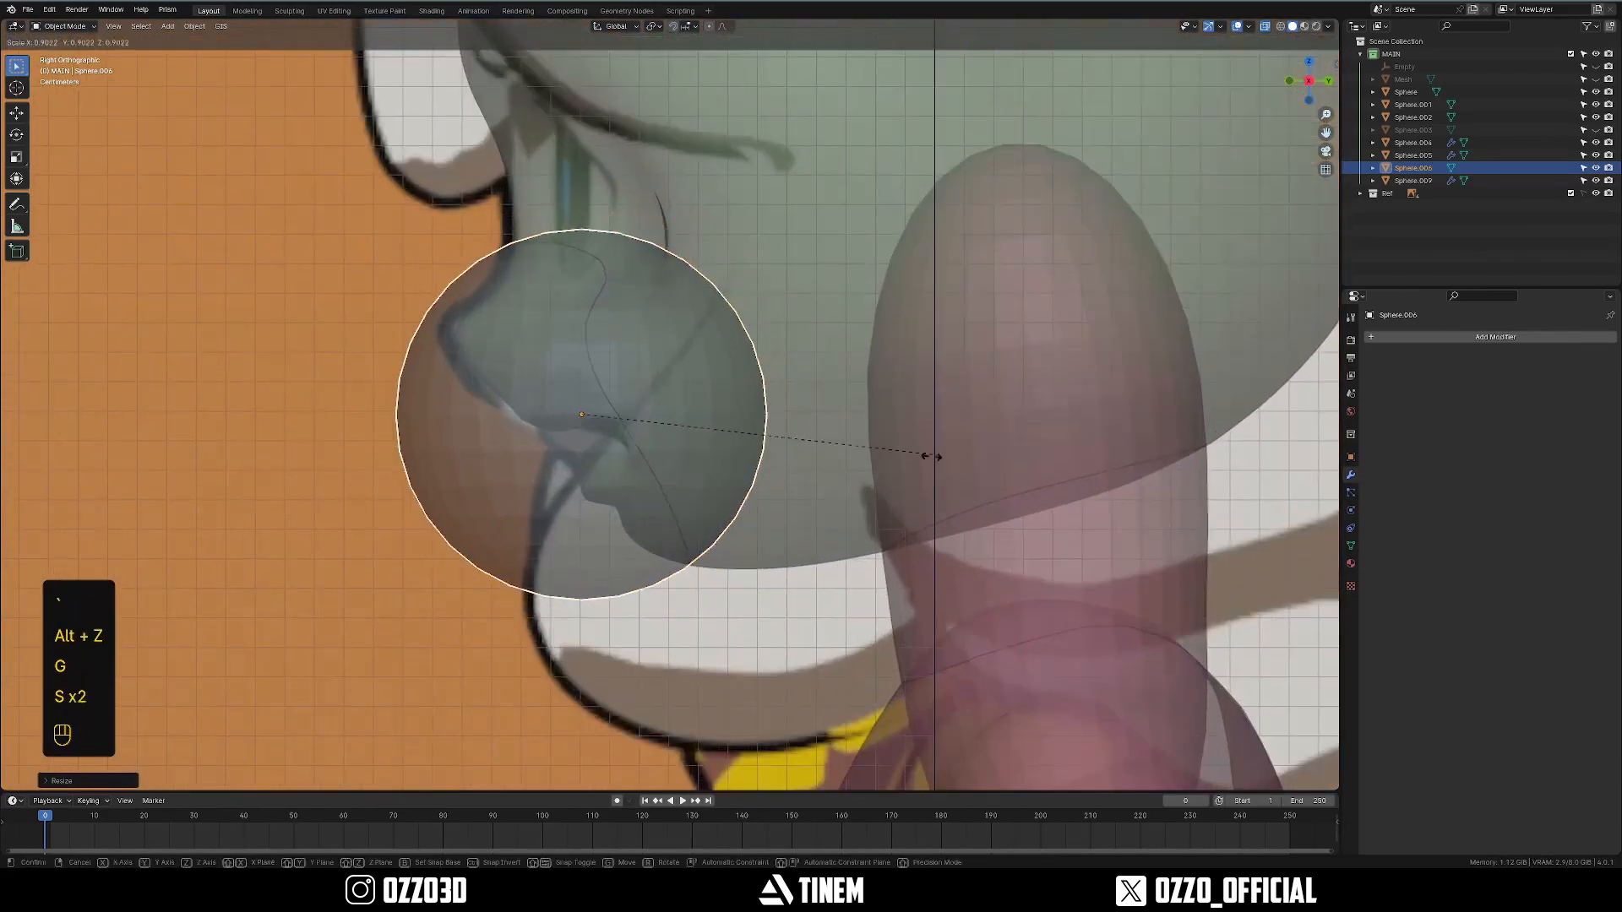
left_click(775, 440)
Refine the sphere's size and position in side view so it sits just behind the lips.
scroll(723, 462, "up", 3)
key("s")
left_click(740, 500)
key("g")
left_click(818, 495)
key("s")
left_click(739, 449)
key("g")
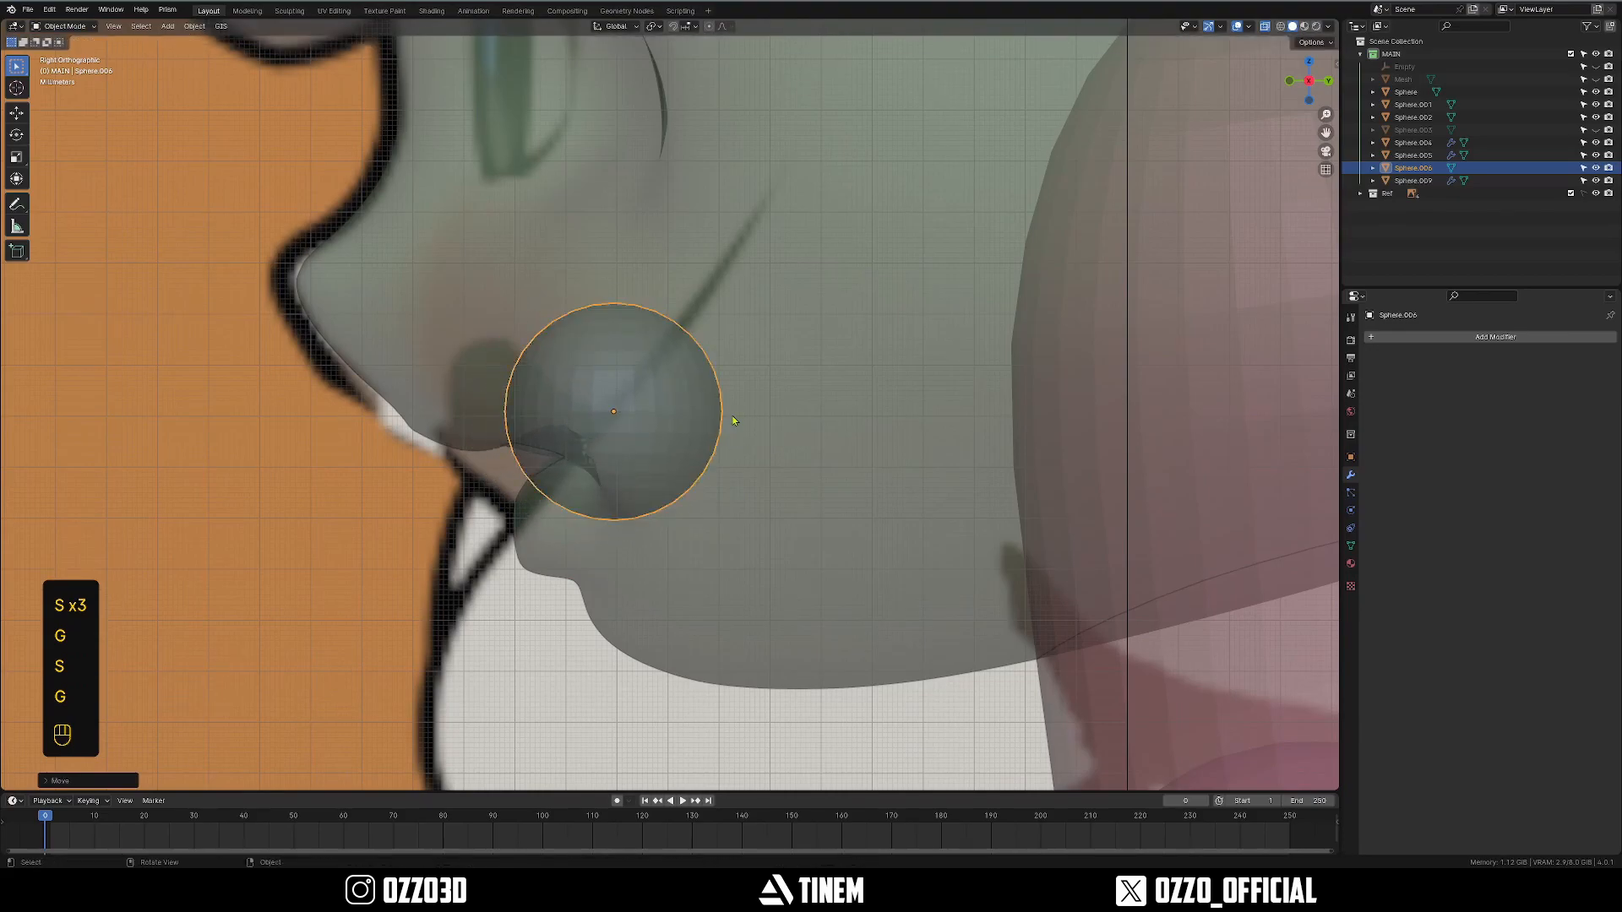
key("s")
left_click(872, 420)
Turn off x-ray, inspect the sphere in perspective and reposition it inside the mouth opening.
key("KP_Decimal")
middle_click_drag(828, 385, 874, 437)
key("alt+z")
scroll(794, 464, "down", 6)
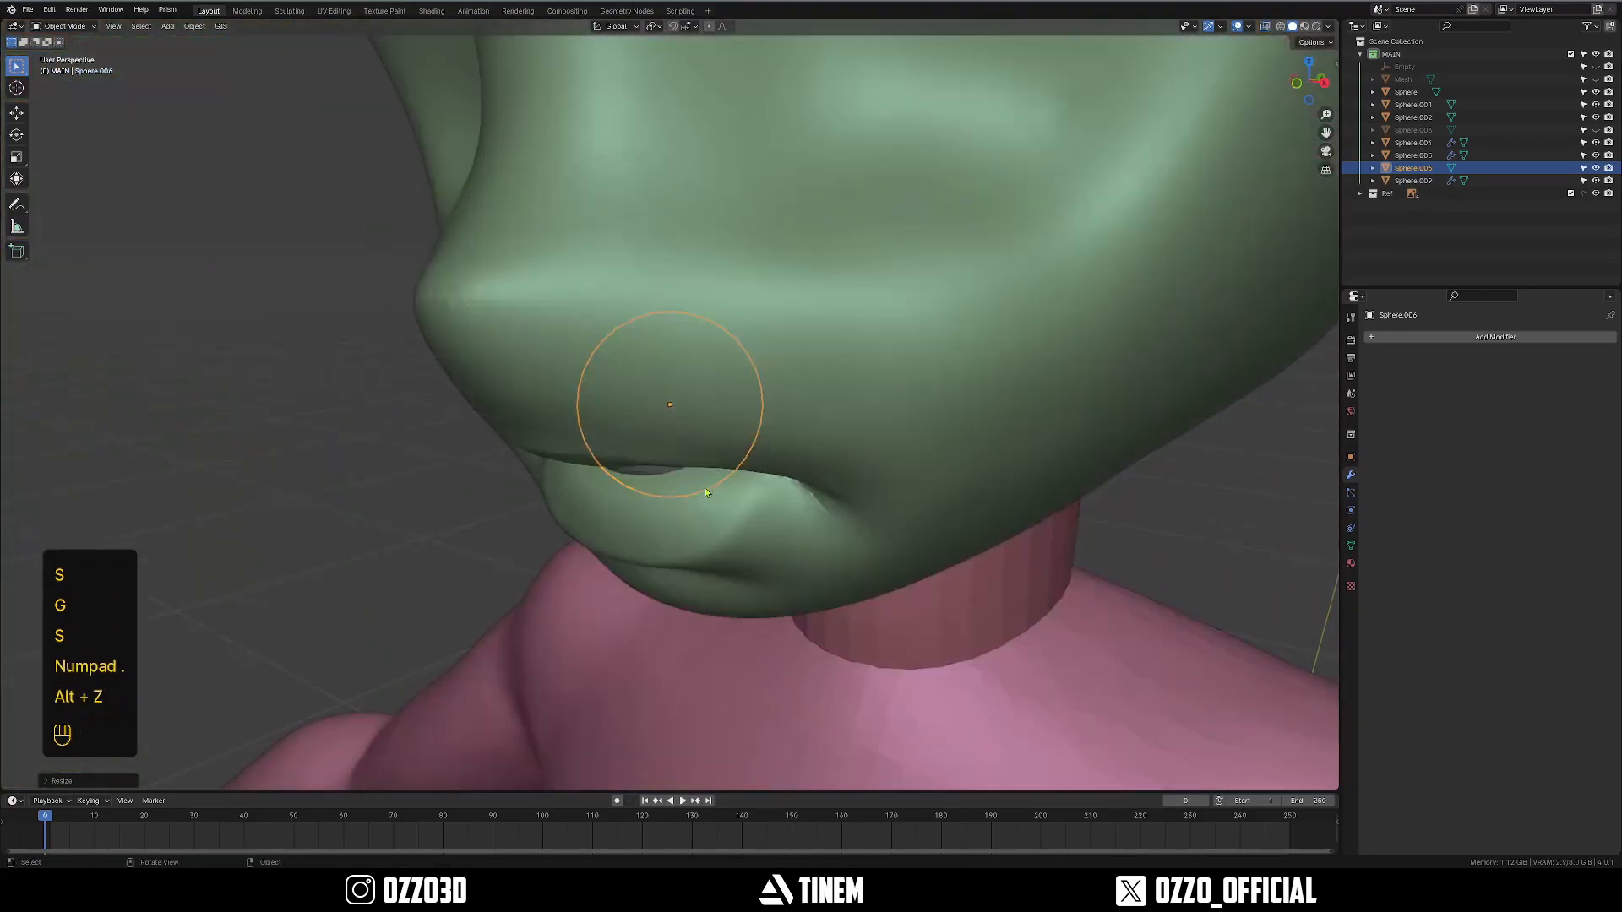
middle_click_drag(724, 489, 706, 388)
key("grave")
key("g")
left_click(676, 450)
Apply the mouth sphere's transform and enter Sculpt Mode with the Snake Hook brush.
middle_click_drag(657, 438, 745, 312)
key("ctrl+a")
left_click(744, 311)
key("ctrl+Tab")
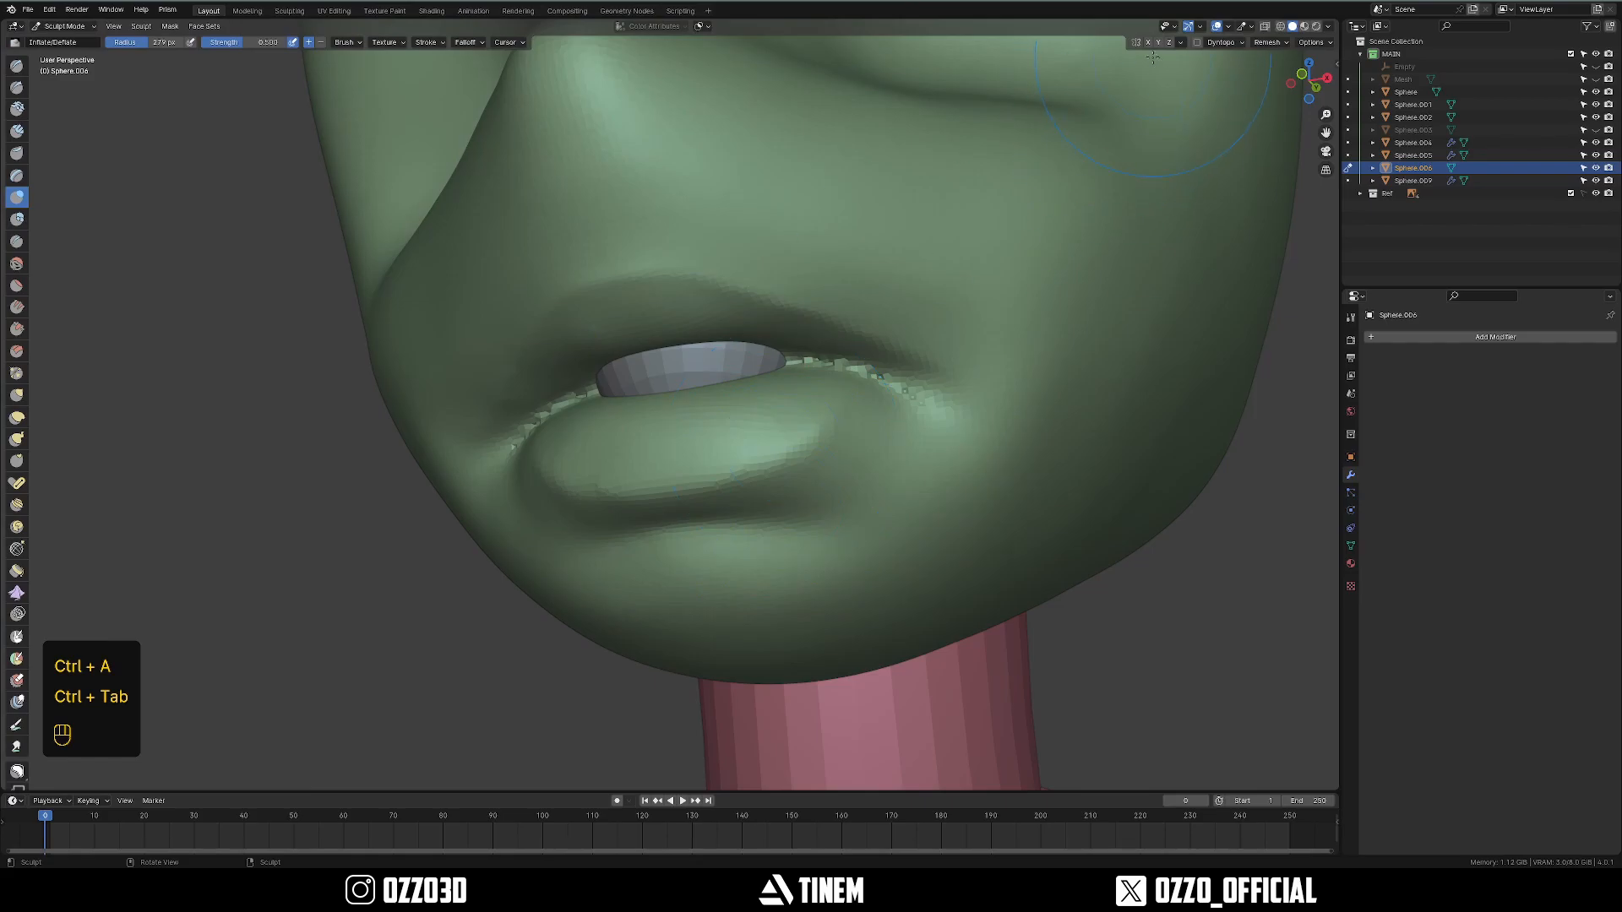
left_click(17, 439)
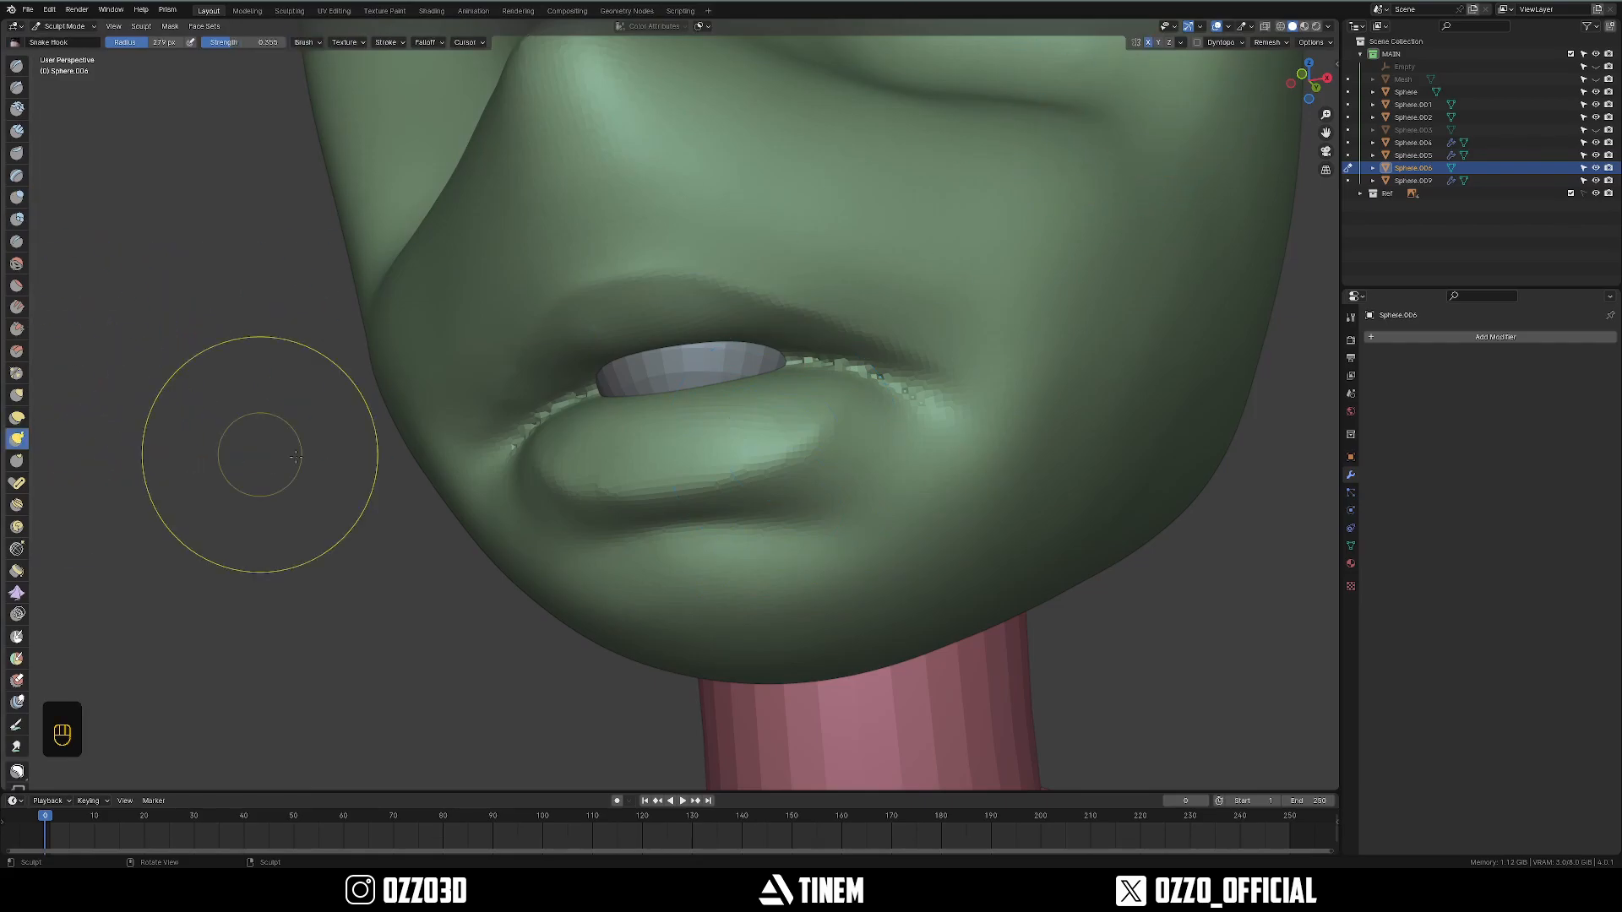
Resize the Snake Hook brush and squash the mouth sphere into a flatter oval in see-through side view.
key("grave")
key("f")
key("alt+z")
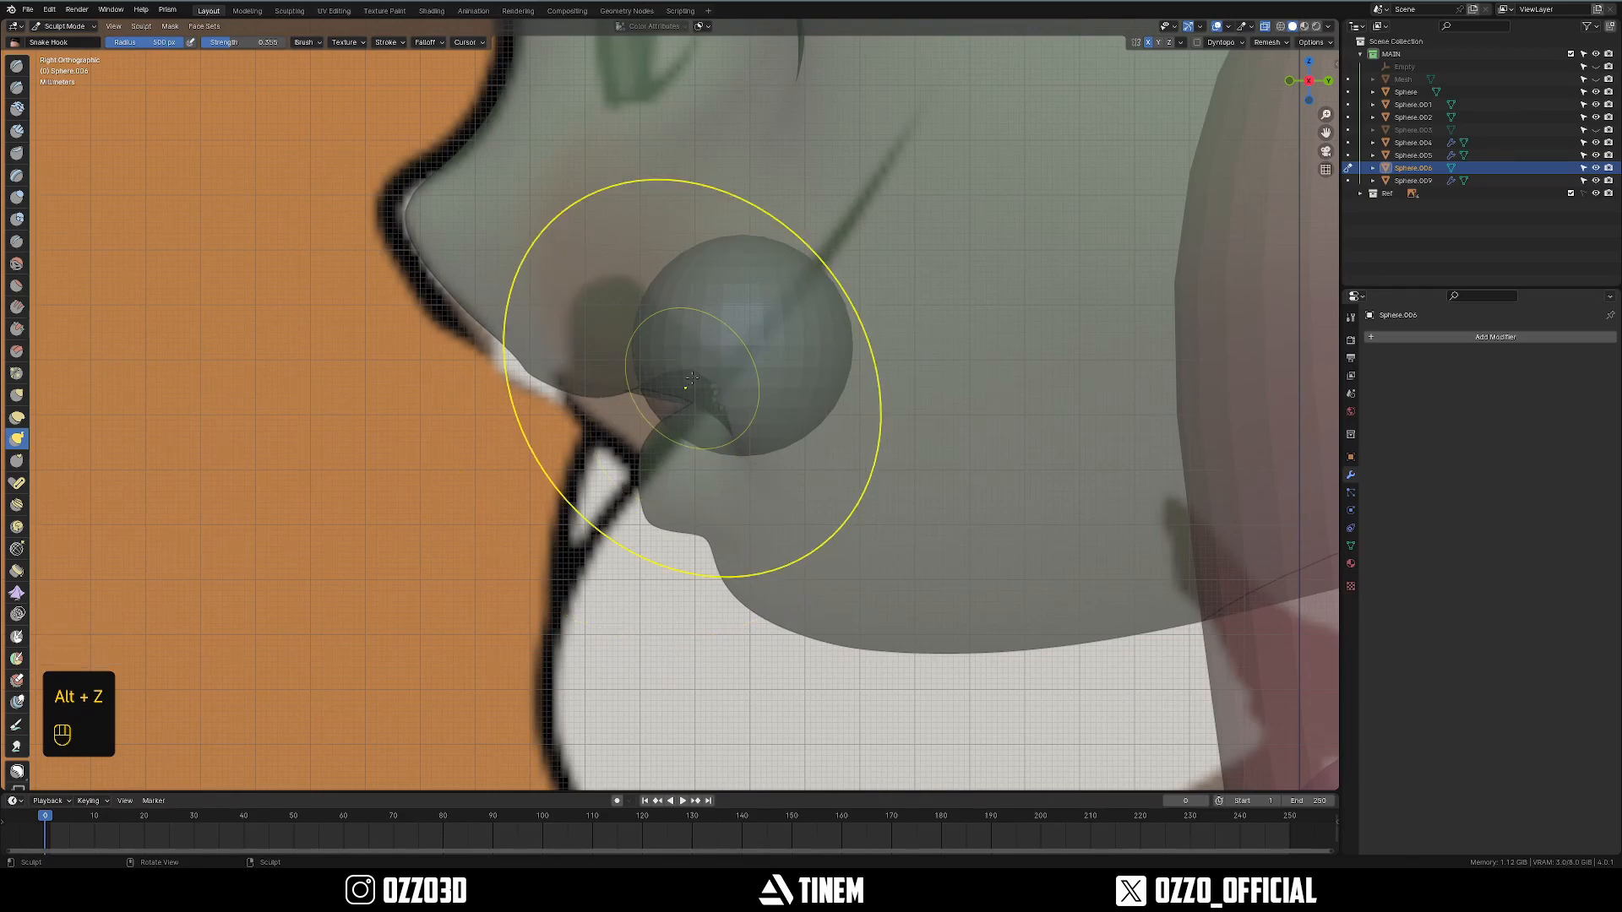
key("f")
middle_click_drag(680, 399, 652, 376, "ctrl")
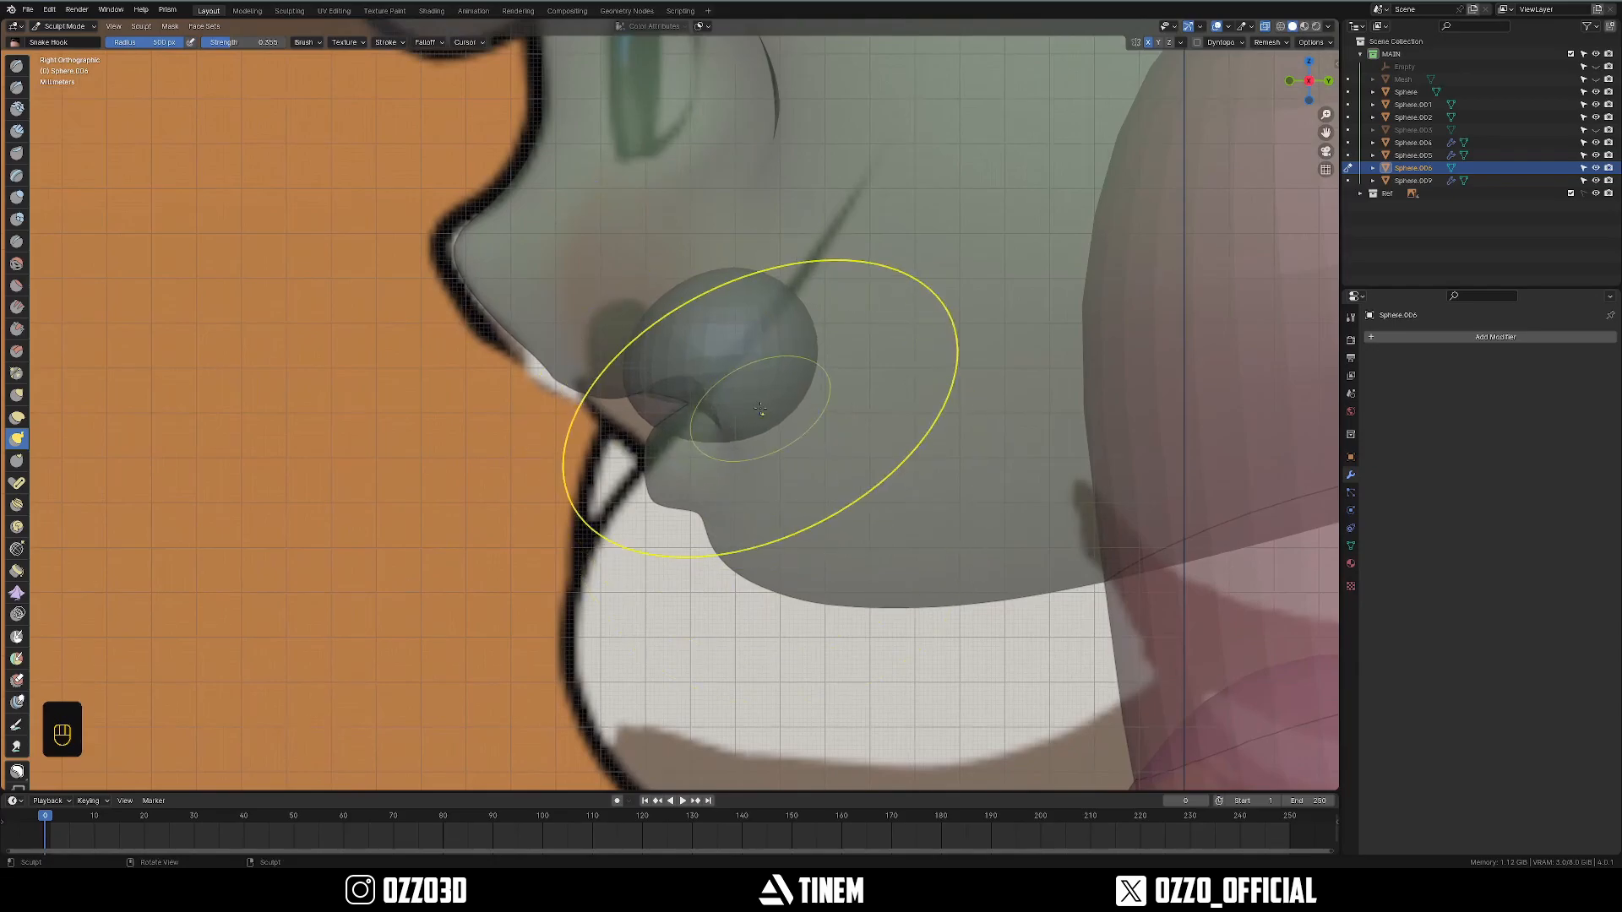
middle_click_drag(757, 407, 743, 376, "ctrl")
left_click_drag(753, 257, 751, 295)
middle_click_drag(773, 338, 813, 439, "ctrl")
Examine how the reshaped sphere fits inside the mouth from several angles, with and without x-ray.
key("grave")
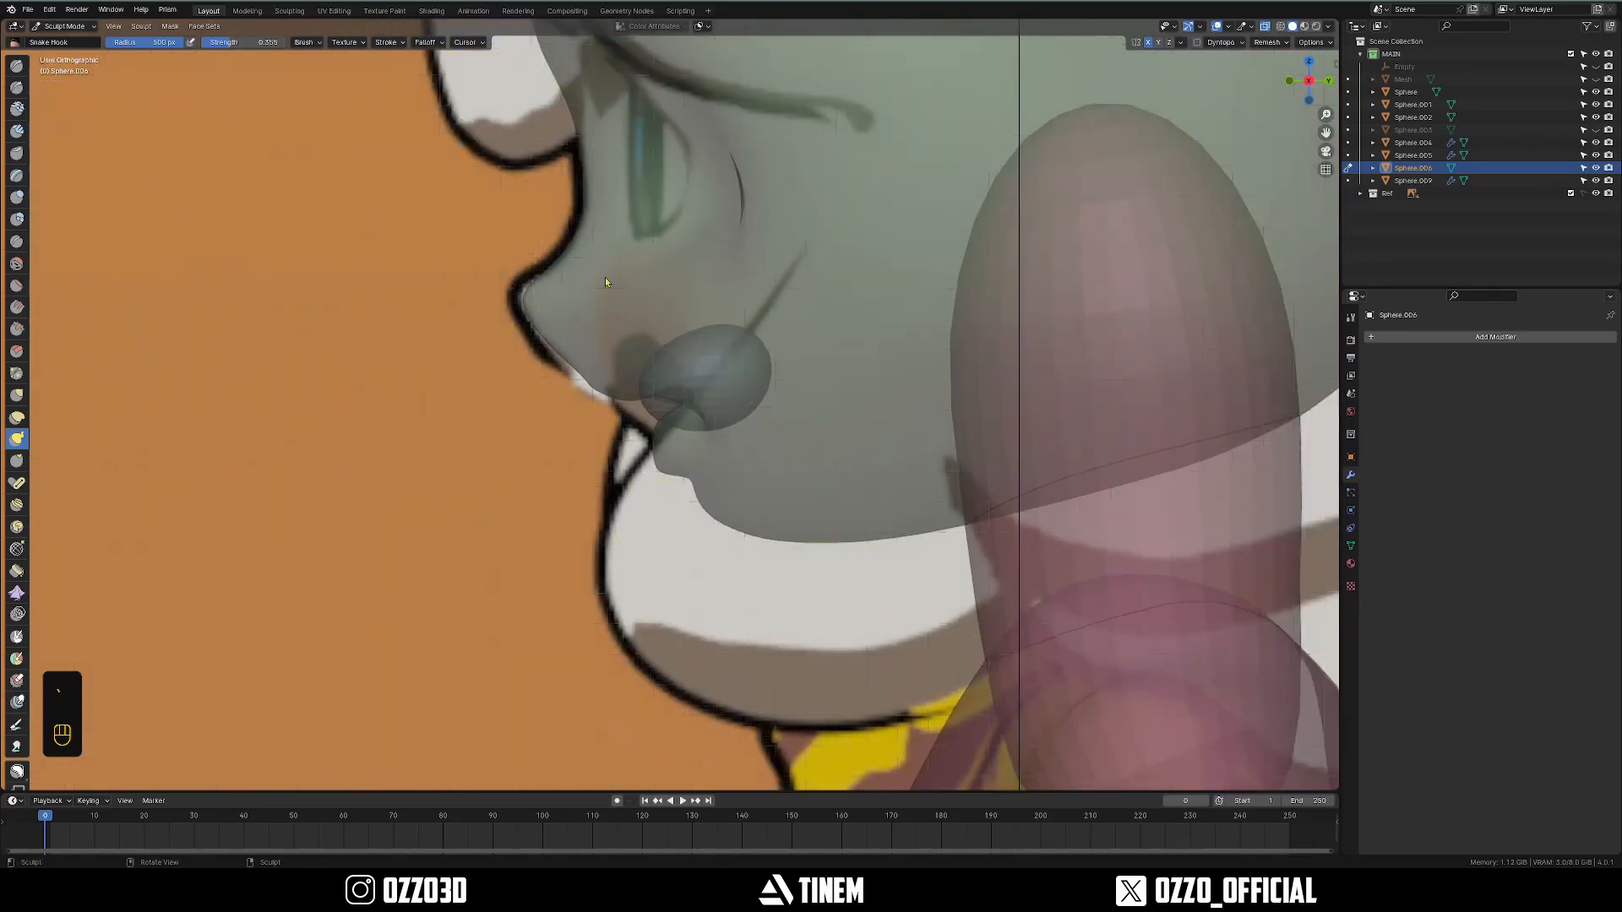
left_click(605, 277)
key("alt+z")
middle_click_drag(747, 378, 707, 372)
key("grave")
left_click(811, 372)
key("alt+z")
key("alt+z")
middle_click_drag(727, 431, 751, 405)
middle_click_drag(747, 397, 524, 426)
key("grave")
middle_click_drag(676, 435, 797, 467)
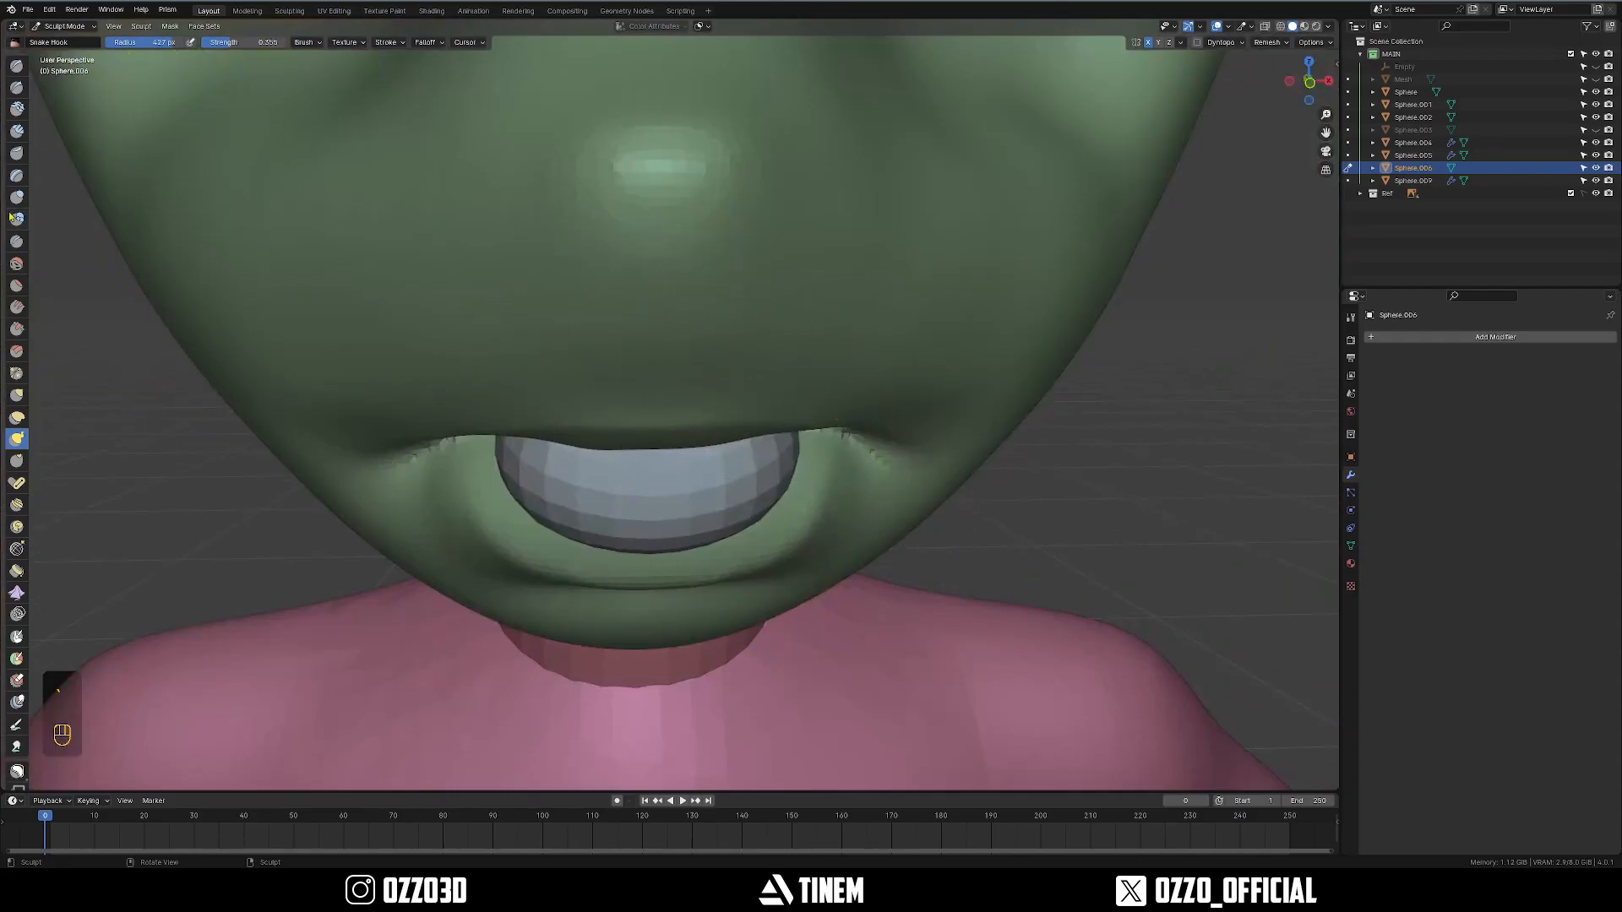
Select the Crease brush and adjust its radius for working on the mouth sphere.
left_click(16, 241)
key("f")
left_click(692, 409)
mouse_move(676, 440)
middle_mouse_down()
mouse_move(692, 409)
mouse_move(686, 422)
mouse_move(663, 393)
middle_mouse_up()
key("f")
left_click(655, 390)
middle_click_drag(654, 453, 665, 385)
Return to Object Mode, compare the face with the front reference and place the 3D cursor above the character's left eye.
key("ctrl+Tab")
key("KP_1")
key("alt+z")
key("alt+z")
key("alt+z")
key("alt+z")
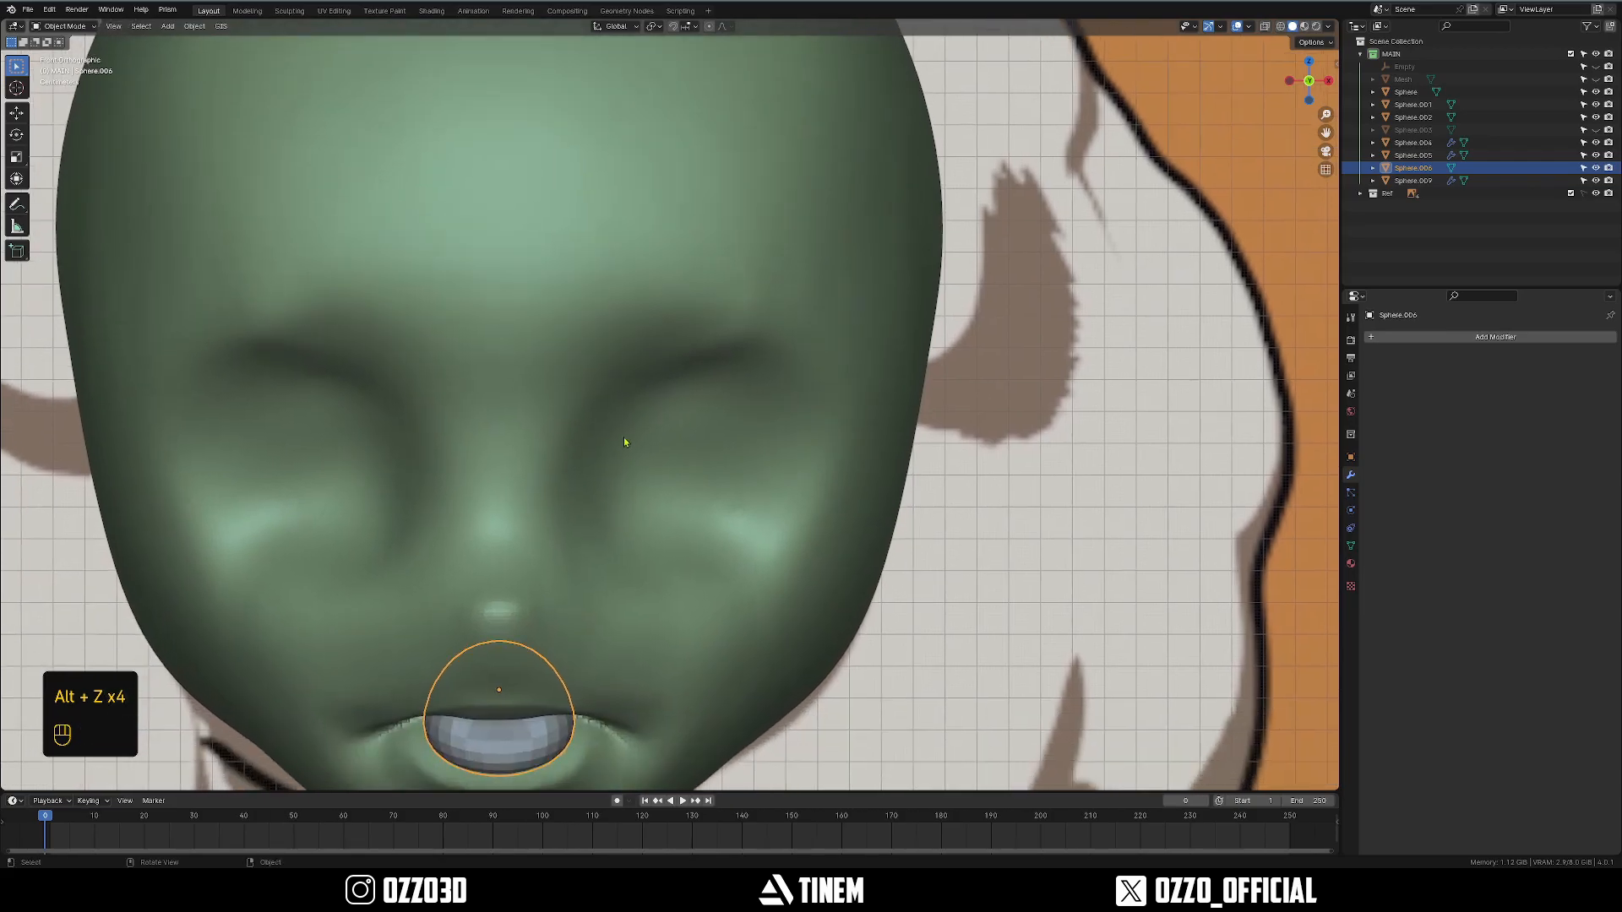
scroll(625, 435, "down", 2)
scroll(663, 313, "up", 3)
right_click_drag(668, 300, 670, 296, "shift")
Add a UV sphere at the 3D cursor and scale it down to a small ball above the eye.
key("shift+a")
mouse_move(671, 293)
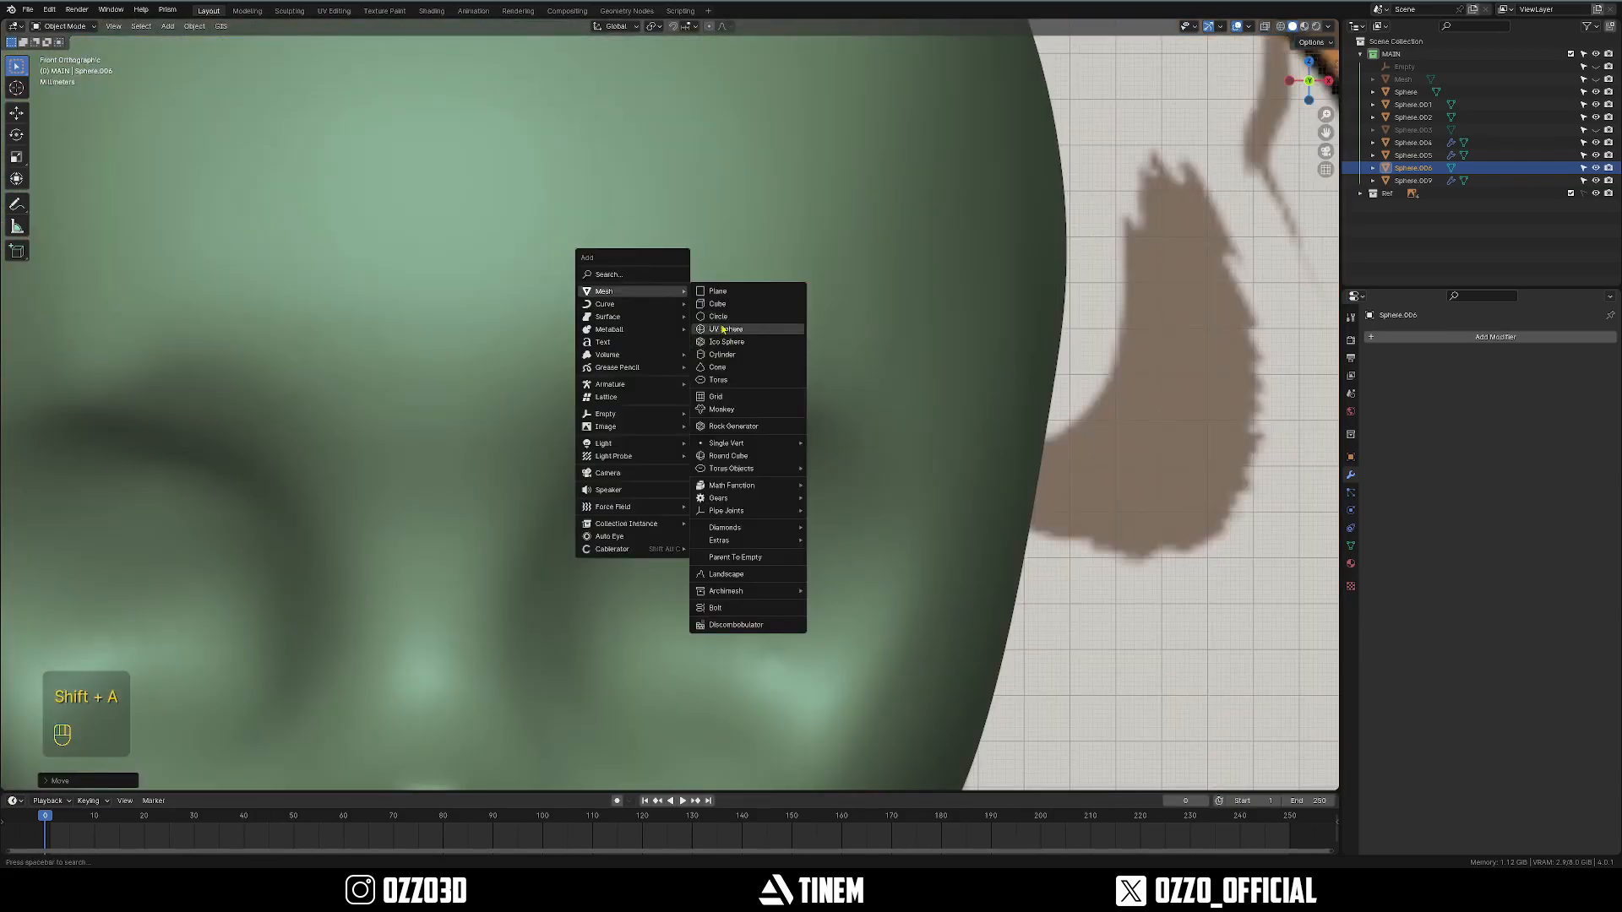
left_click(723, 329)
key("s")
scroll(1014, 464, "down", 5)
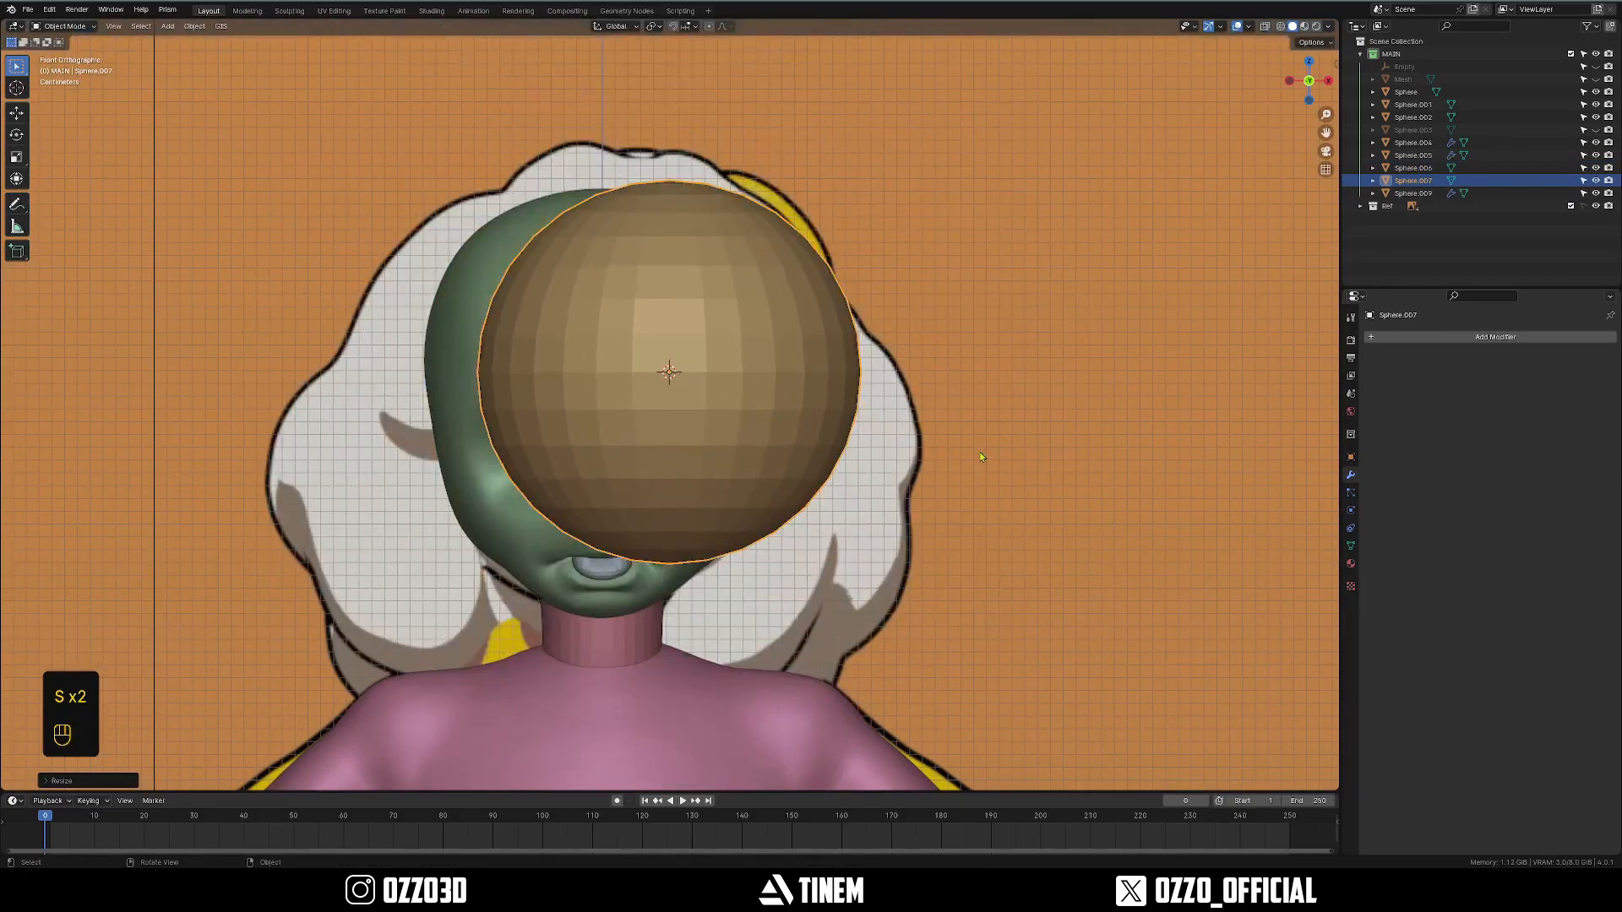
left_click(731, 383)
key("s")
left_click(726, 381)
Add a Mirror modifier to the brow sphere on the X axis with Empty as the mirror object.
scroll(717, 379, "up", 3)
key("q")
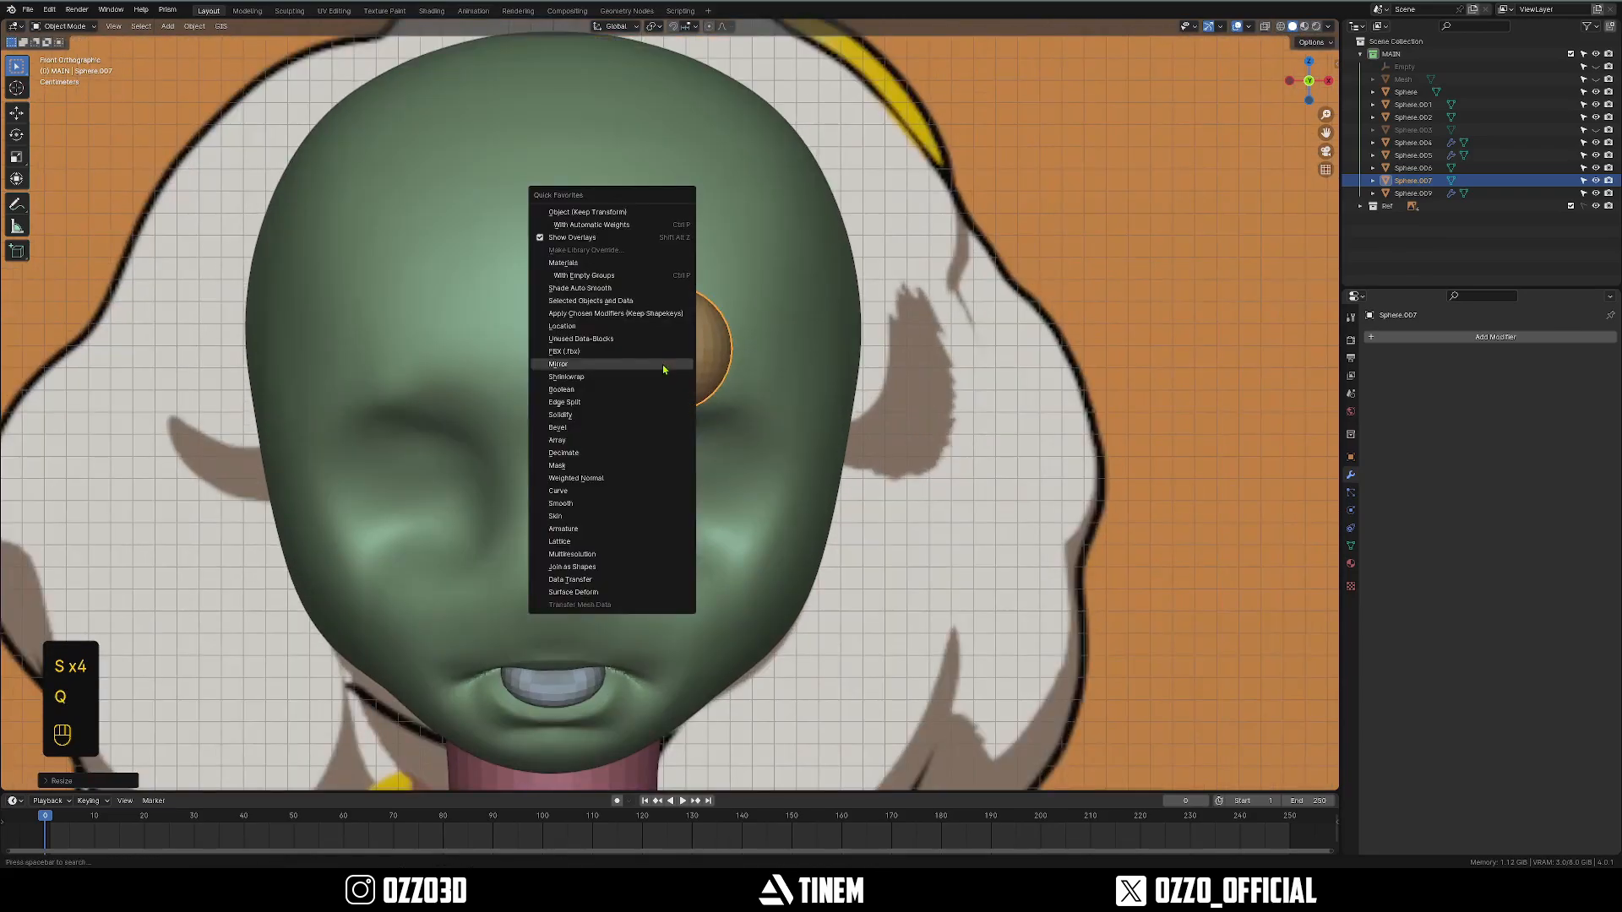
left_click(576, 364)
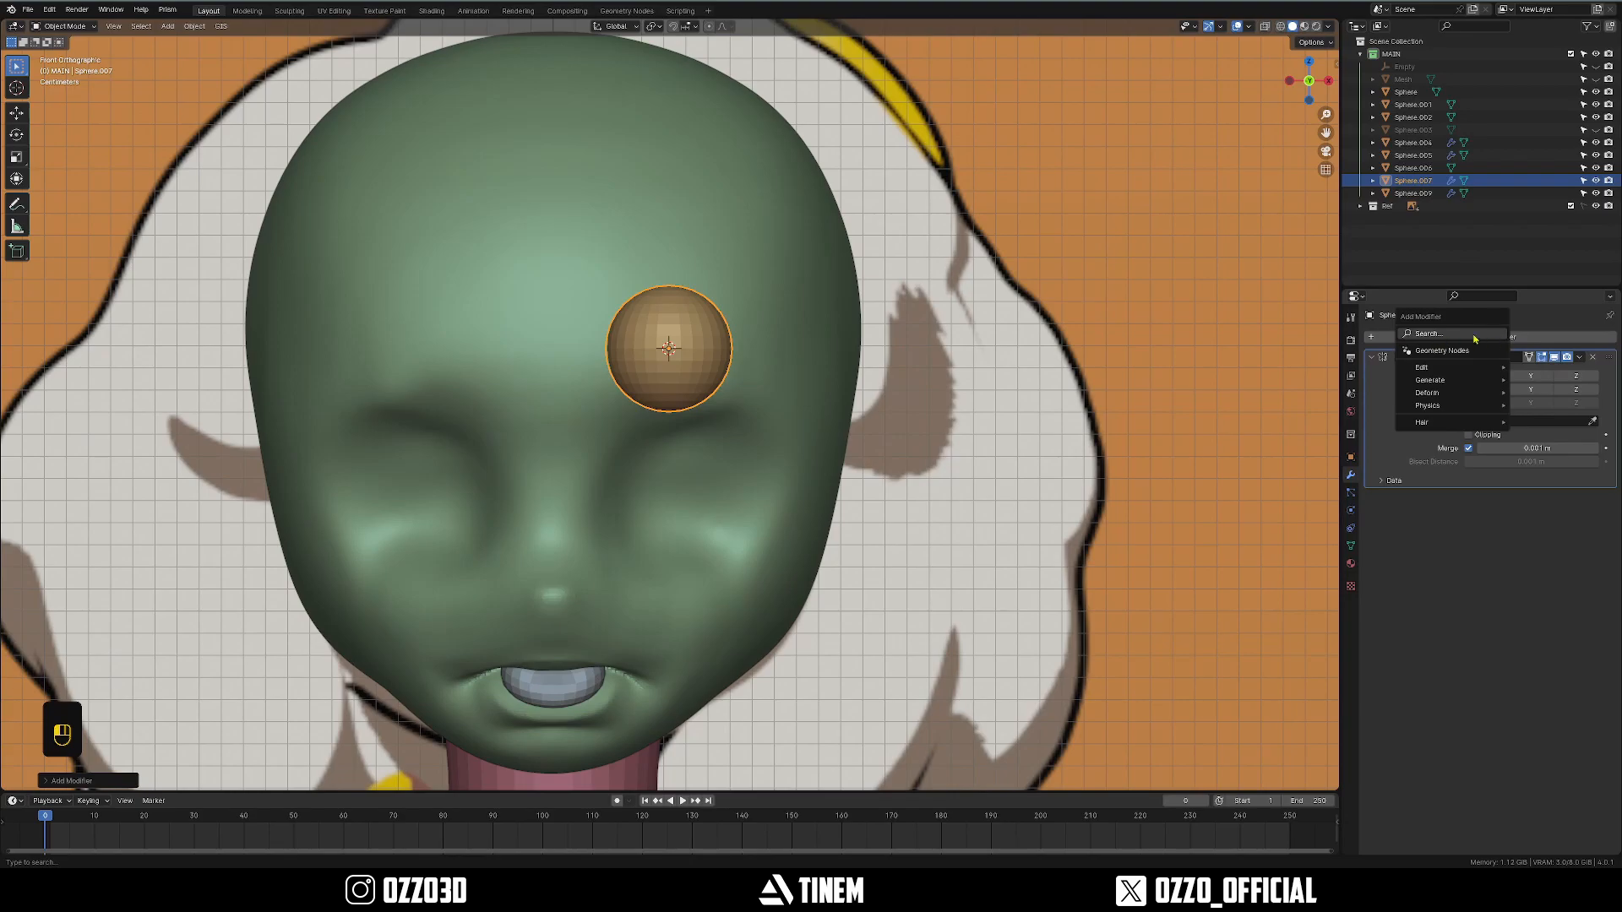
left_click(1505, 419)
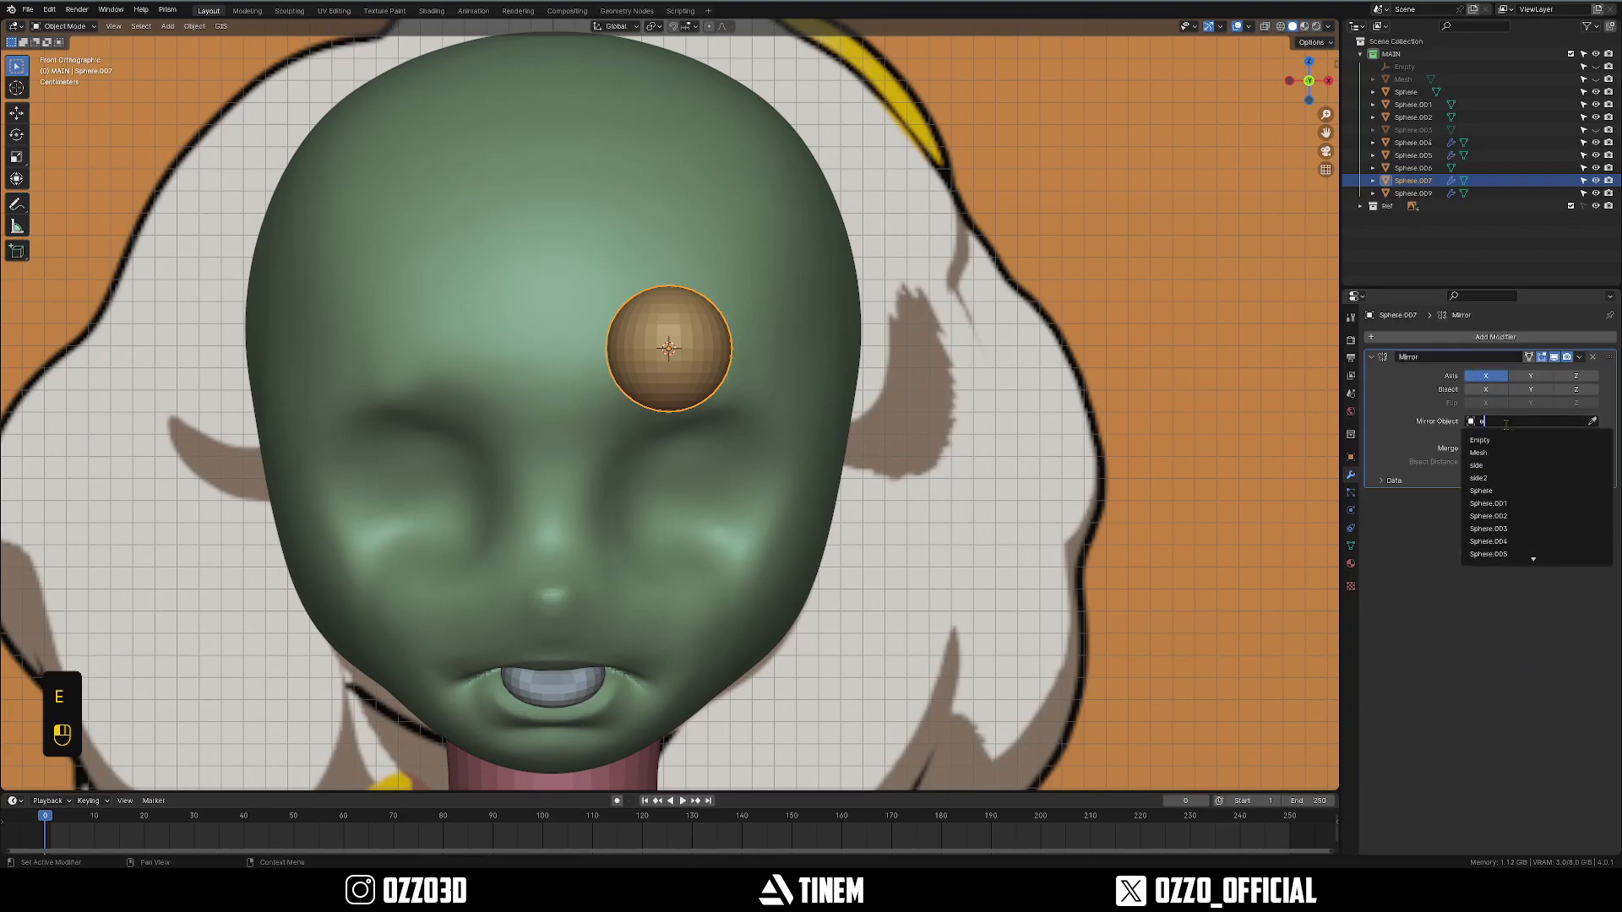
left_click(1511, 439)
scroll(735, 464, "down", 4)
scroll(703, 399, "up", 4)
Apply the brow sphere's transform, enter Sculpt Mode on it and adjust the brush radius.
key("ctrl+Tab")
key("ctrl+a")
left_click(708, 349)
key("ctrl+Tab")
left_click(723, 353)
key("f")
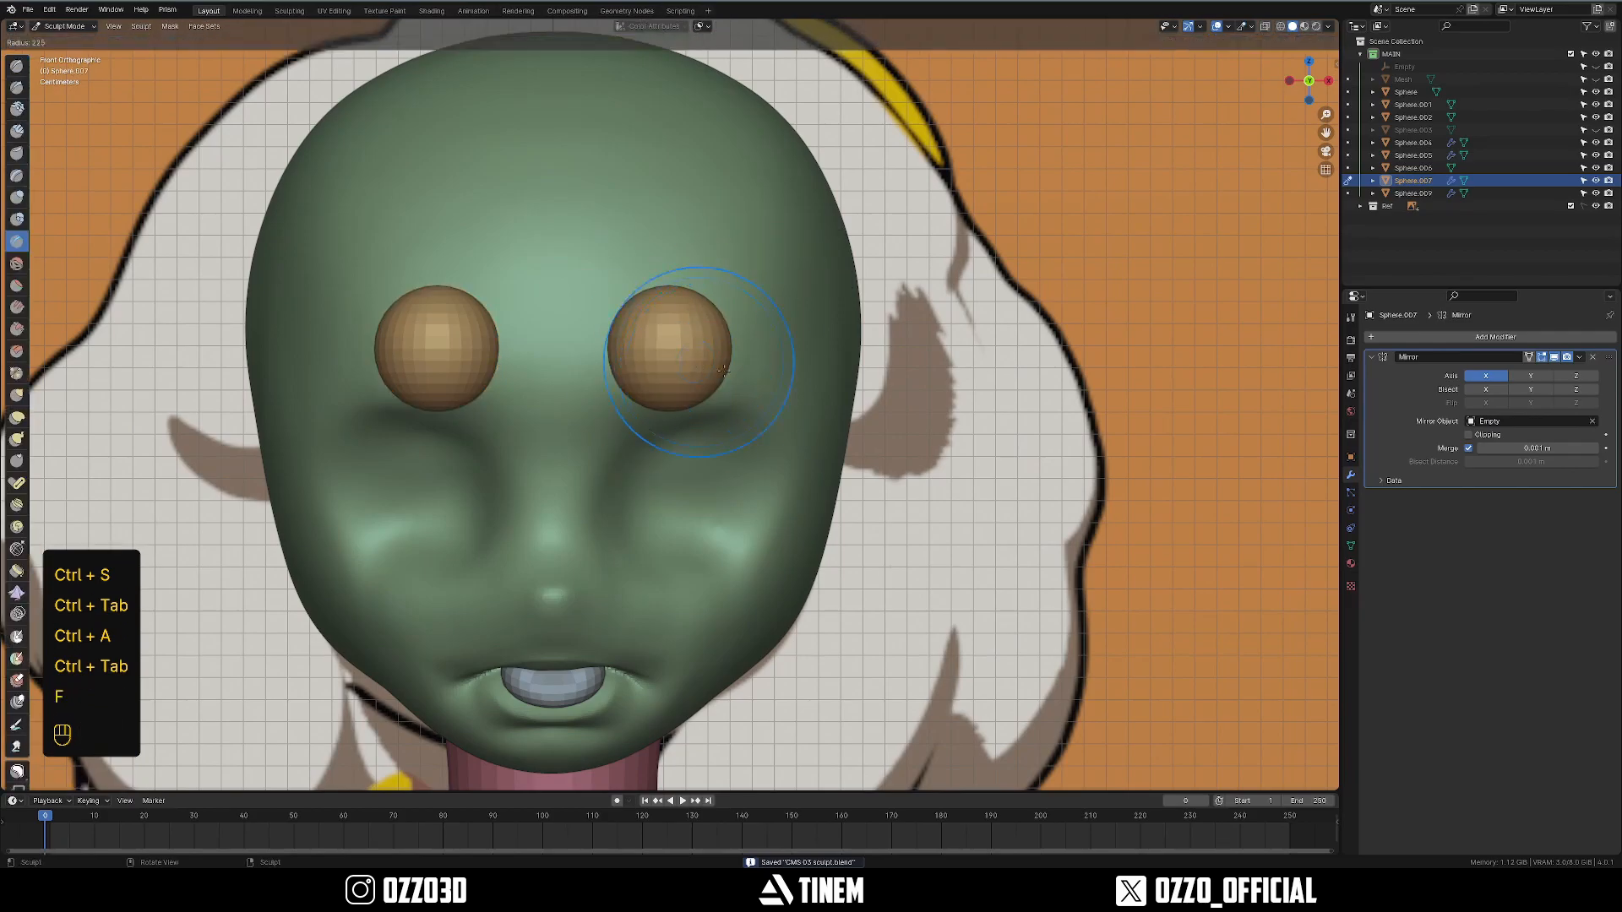
left_click(719, 362)
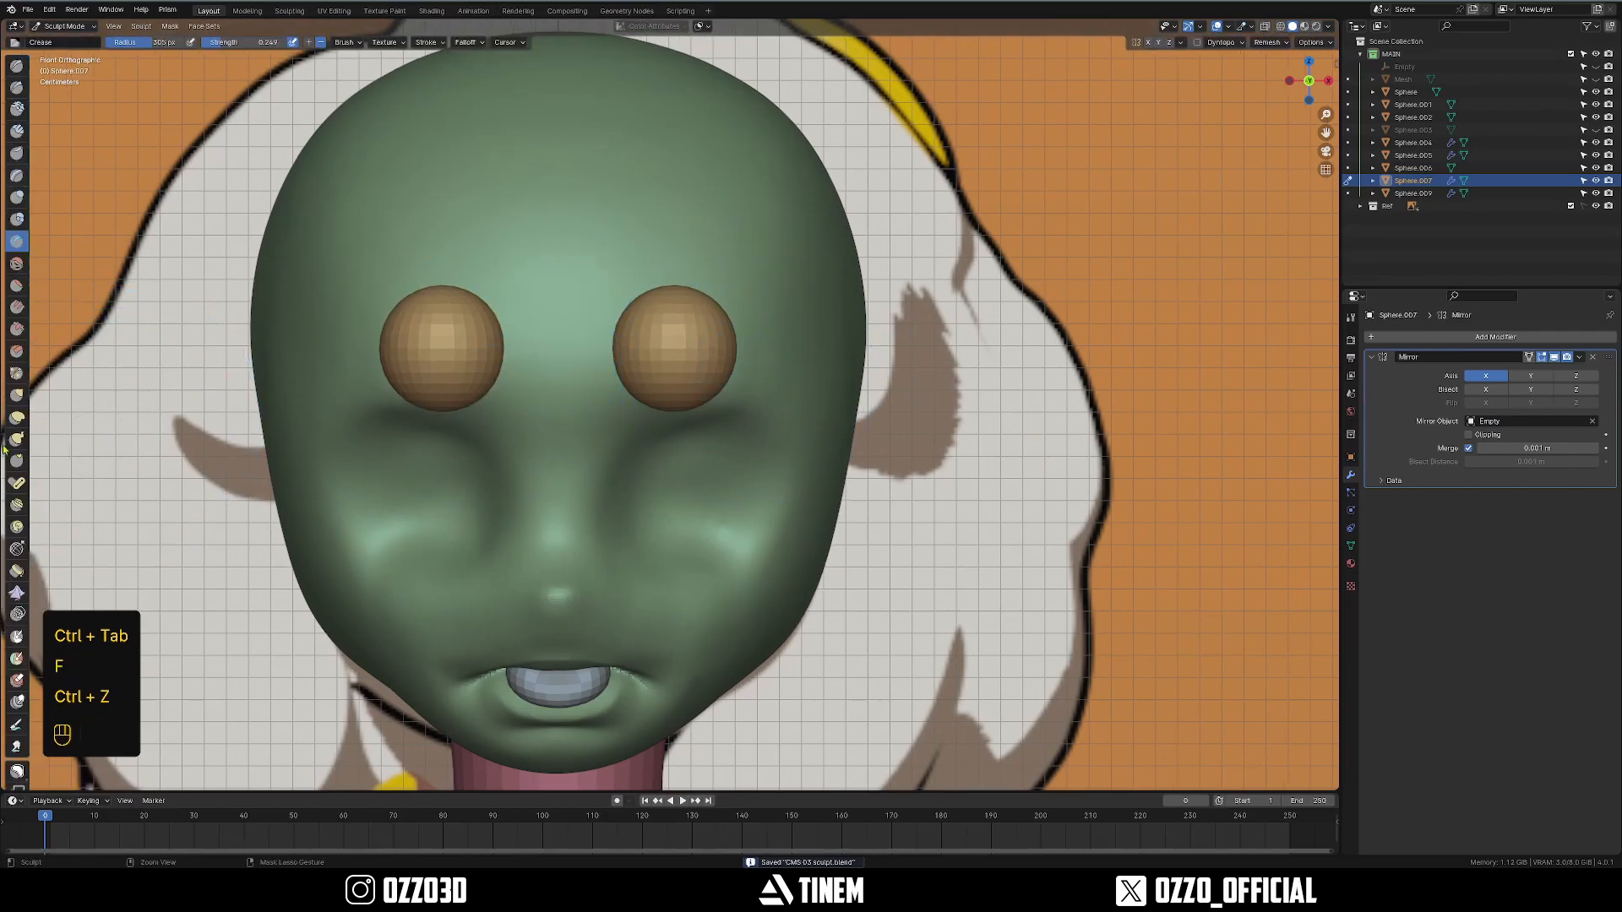
Pull the brow sphere into a slanted oval with the Snake Hook brush, checking it against the front reference in X-ray.
middle_click_drag(727, 365, 697, 353)
scroll(699, 353, "down", 1)
left_click_drag(700, 355, 767, 386)
key("grave")
key("alt+z")
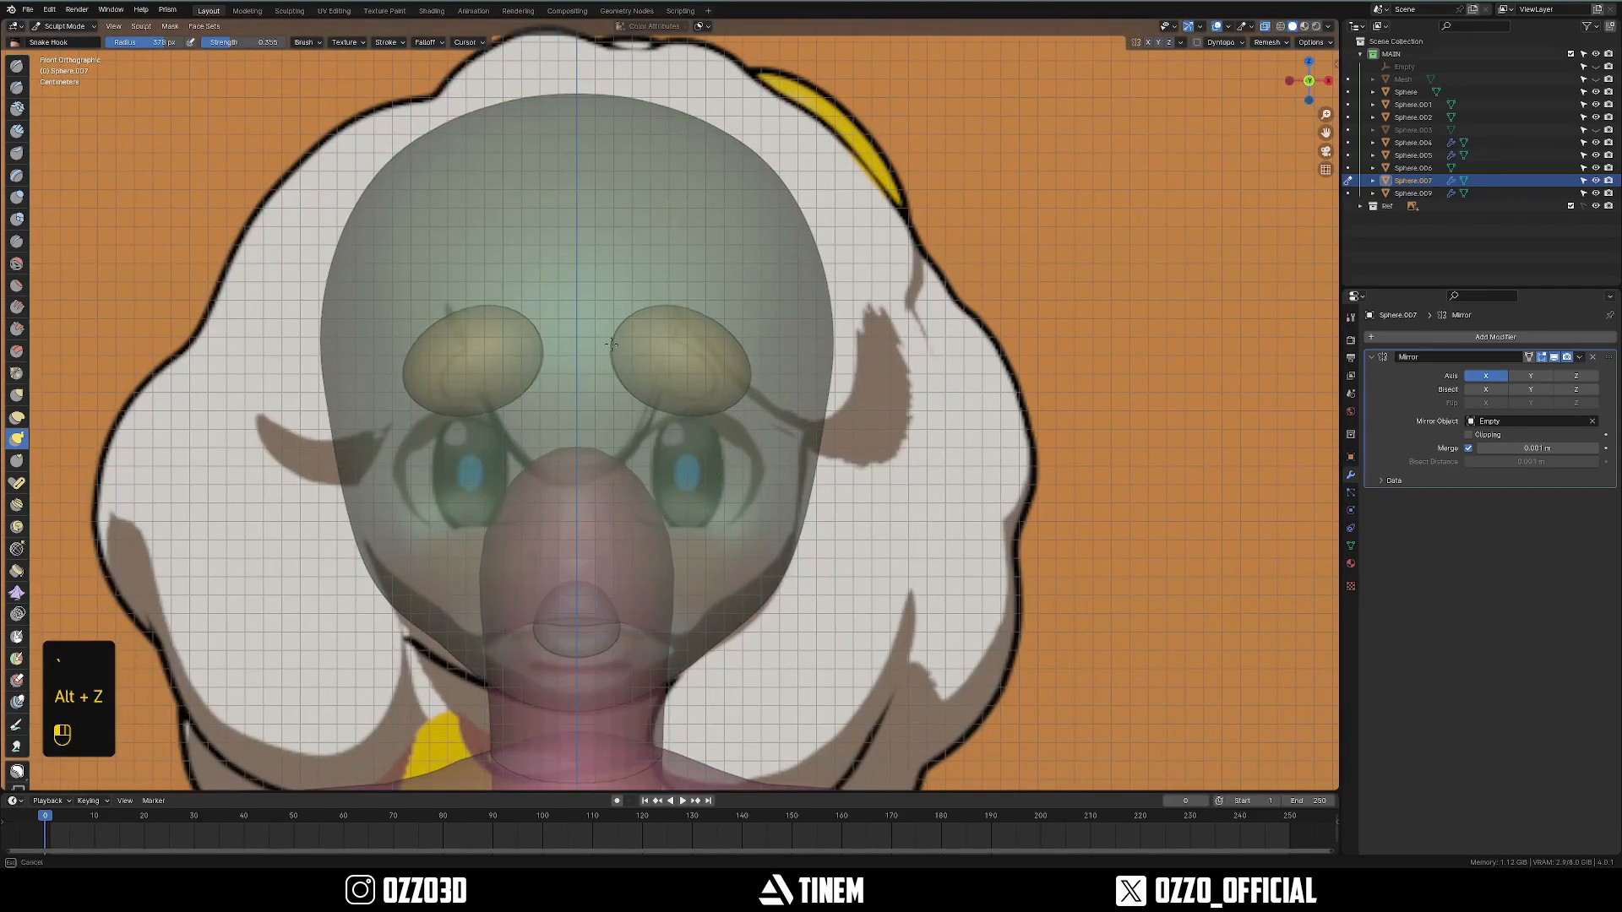
scroll(680, 384, "up", 2)
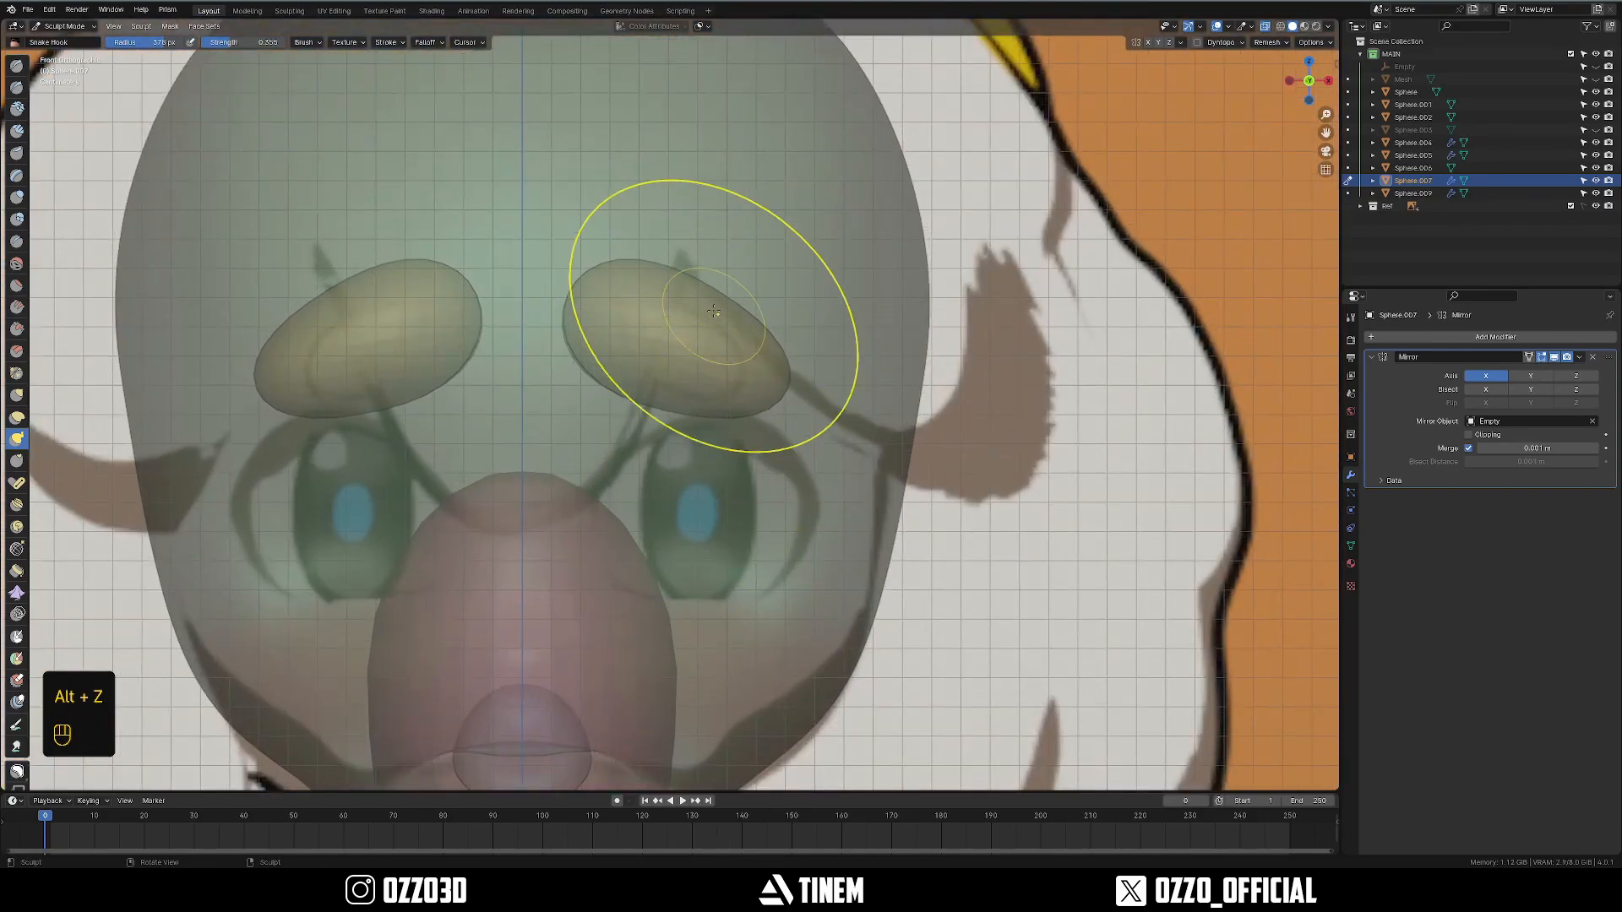
Scale the brow object down in Object Mode to suit the reference, and return to Sculpt Mode.
key("ctrl+Tab")
left_click(746, 339)
key("s")
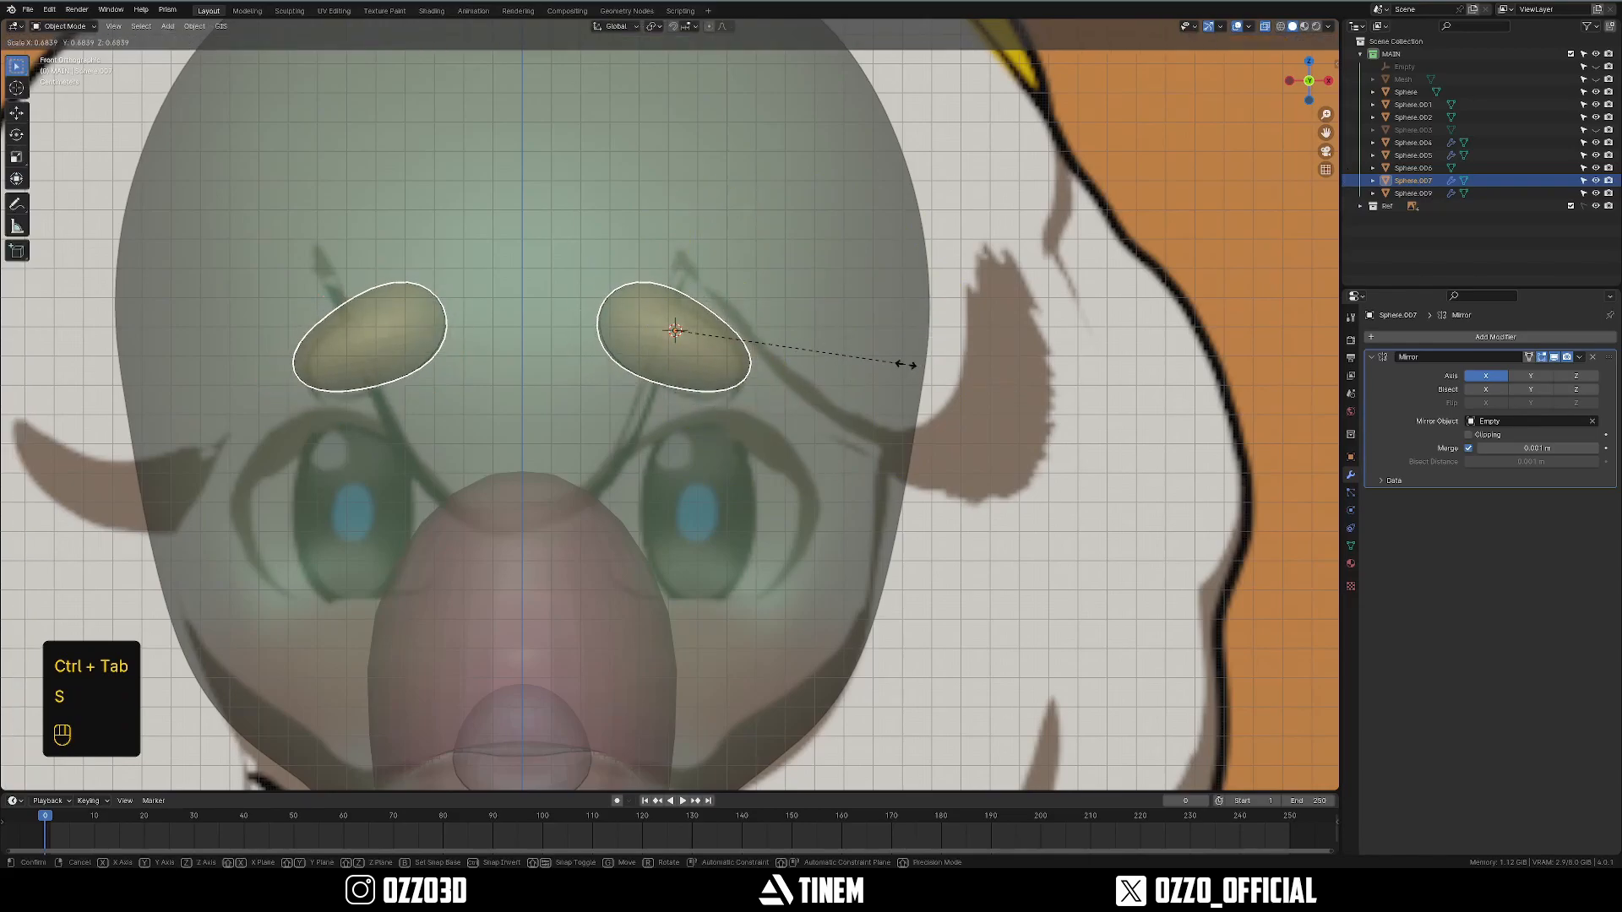
left_click(928, 368)
key("ctrl+Tab")
left_click(870, 422)
middle_click_drag(742, 364, 728, 417, "shift")
scroll(728, 418, "up", 1)
scroll(604, 370, "down", 2)
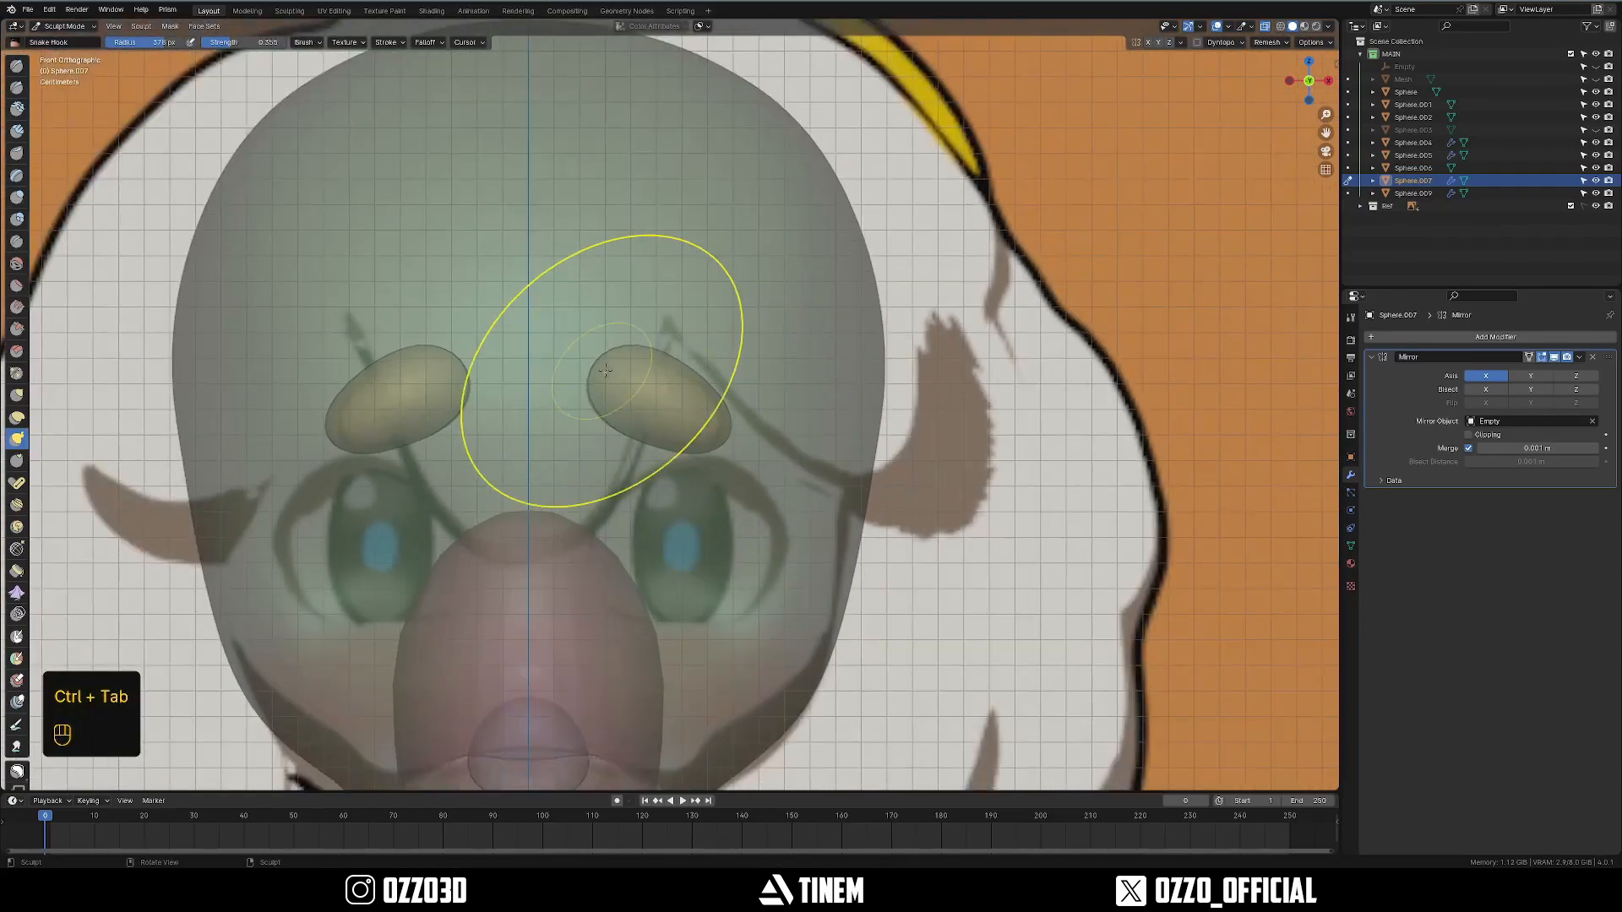
Turn off X-ray and shape the brow with a resized Snake Hook brush so it wraps around the forehead.
left_click(829, 375)
key("alt+z")
mouse_move(606, 431)
middle_mouse_down()
mouse_move(667, 461)
mouse_move(676, 515)
middle_mouse_up()
key("f")
left_click(781, 274)
mouse_move(782, 287)
middle_mouse_down()
mouse_move(746, 351)
mouse_move(883, 301)
mouse_move(772, 423)
mouse_move(743, 423)
mouse_move(724, 543)
mouse_move(859, 345)
middle_mouse_up()
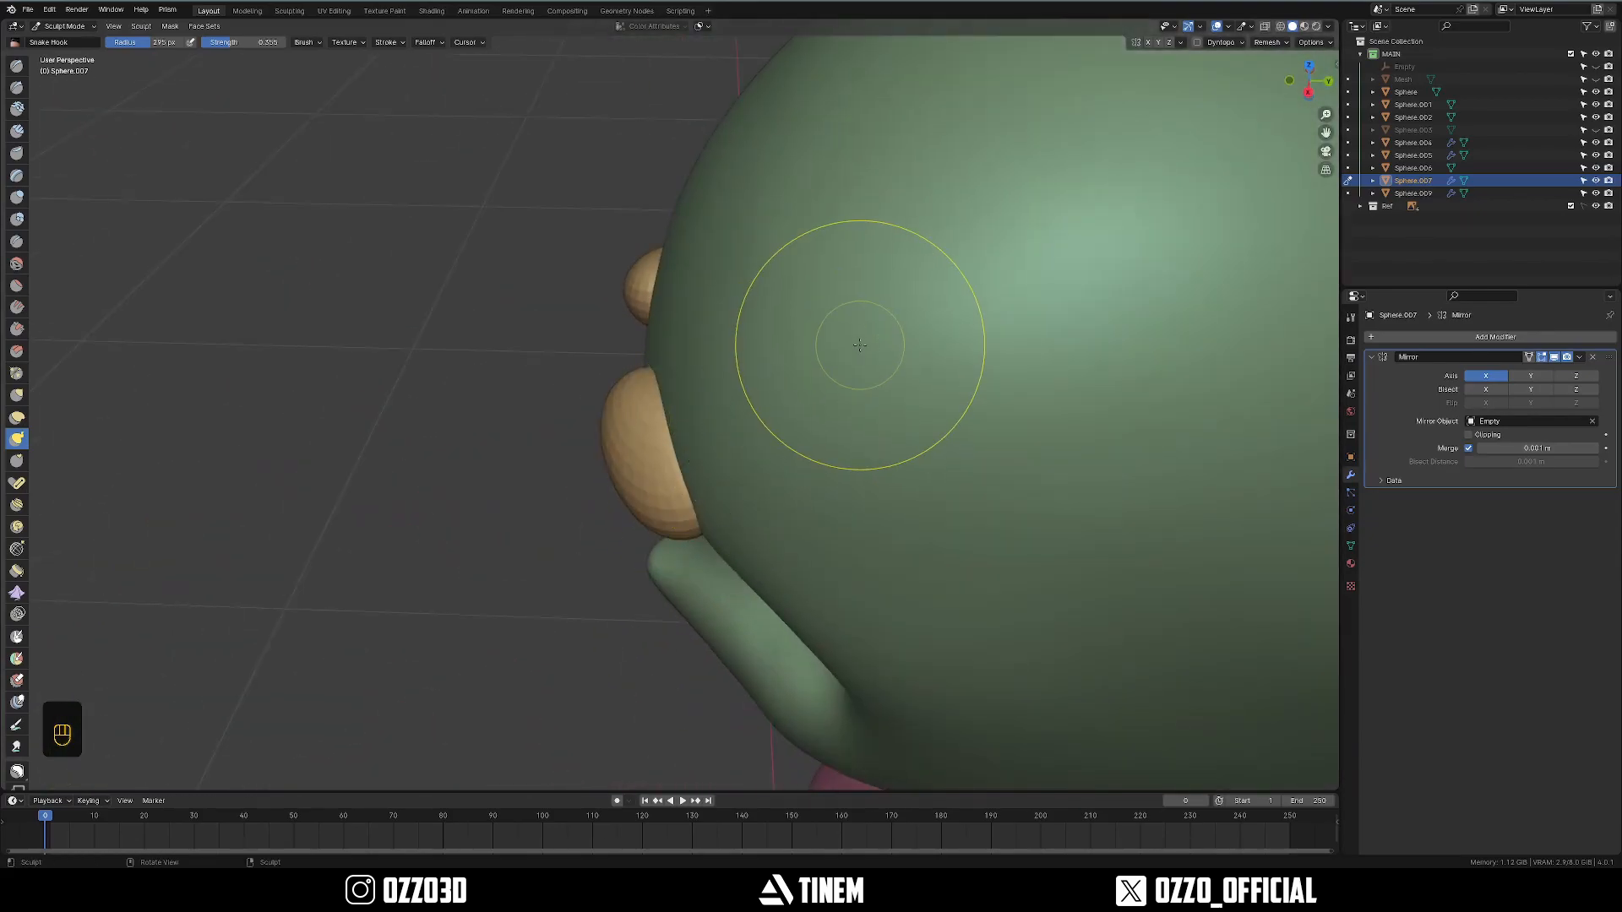
mouse_move(734, 420)
middle_mouse_down()
mouse_move(760, 434)
mouse_move(786, 416)
middle_mouse_up()
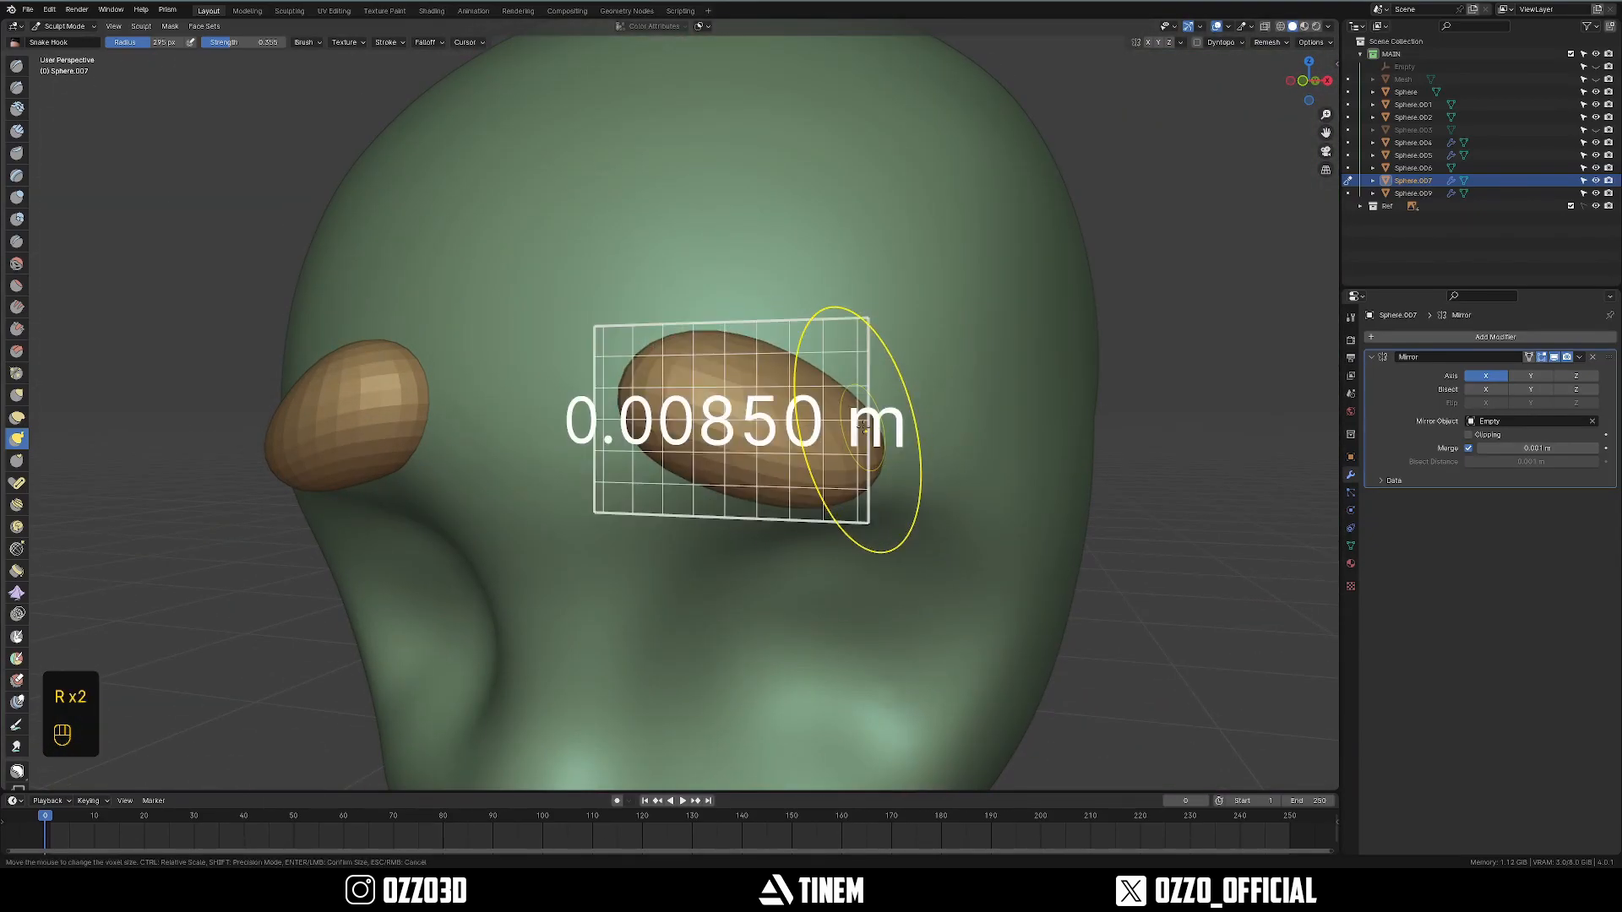
Save the file, adjust the brow's voxel size, remesh it and resize the brush.
key("ctrl+s")
key("ctrl+r")
mouse_move(888, 428)
middle_mouse_down()
mouse_move(619, 373)
mouse_move(728, 367)
mouse_move(803, 445)
middle_mouse_up()
key("f")
key("f")
key("f")
left_click(676, 266)
Refine the brow's edge where it meets the forehead with the Crease brush, working from several angles.
middle_click_drag(717, 334, 733, 369)
key("f")
left_click(811, 341)
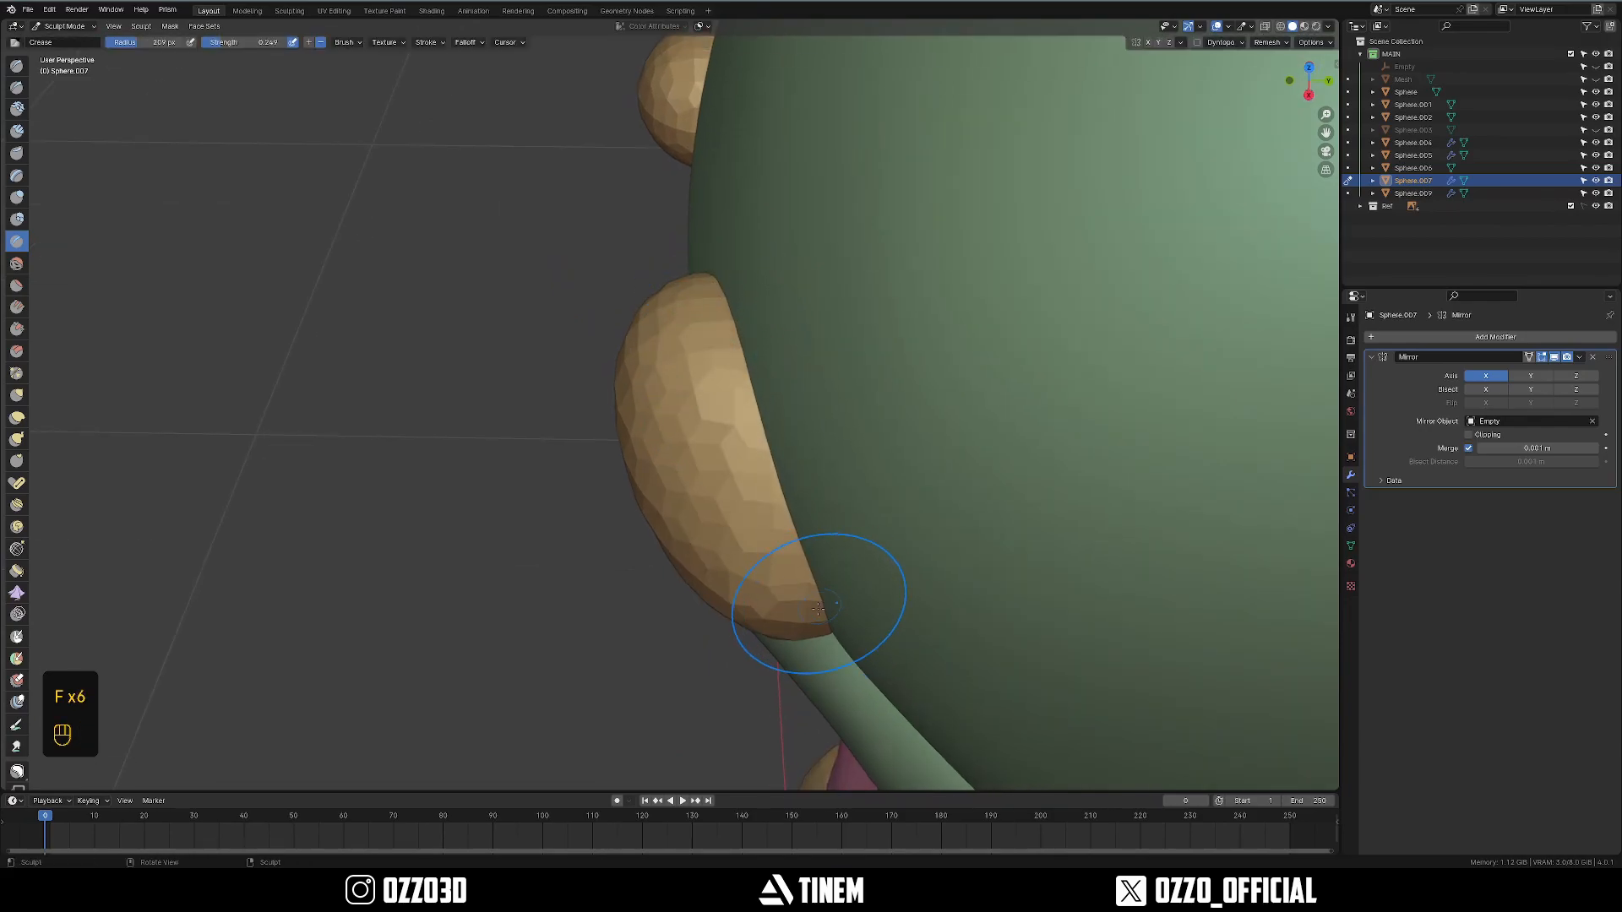
middle_click_drag(836, 556, 546, 233)
middle_click_drag(533, 383, 588, 300)
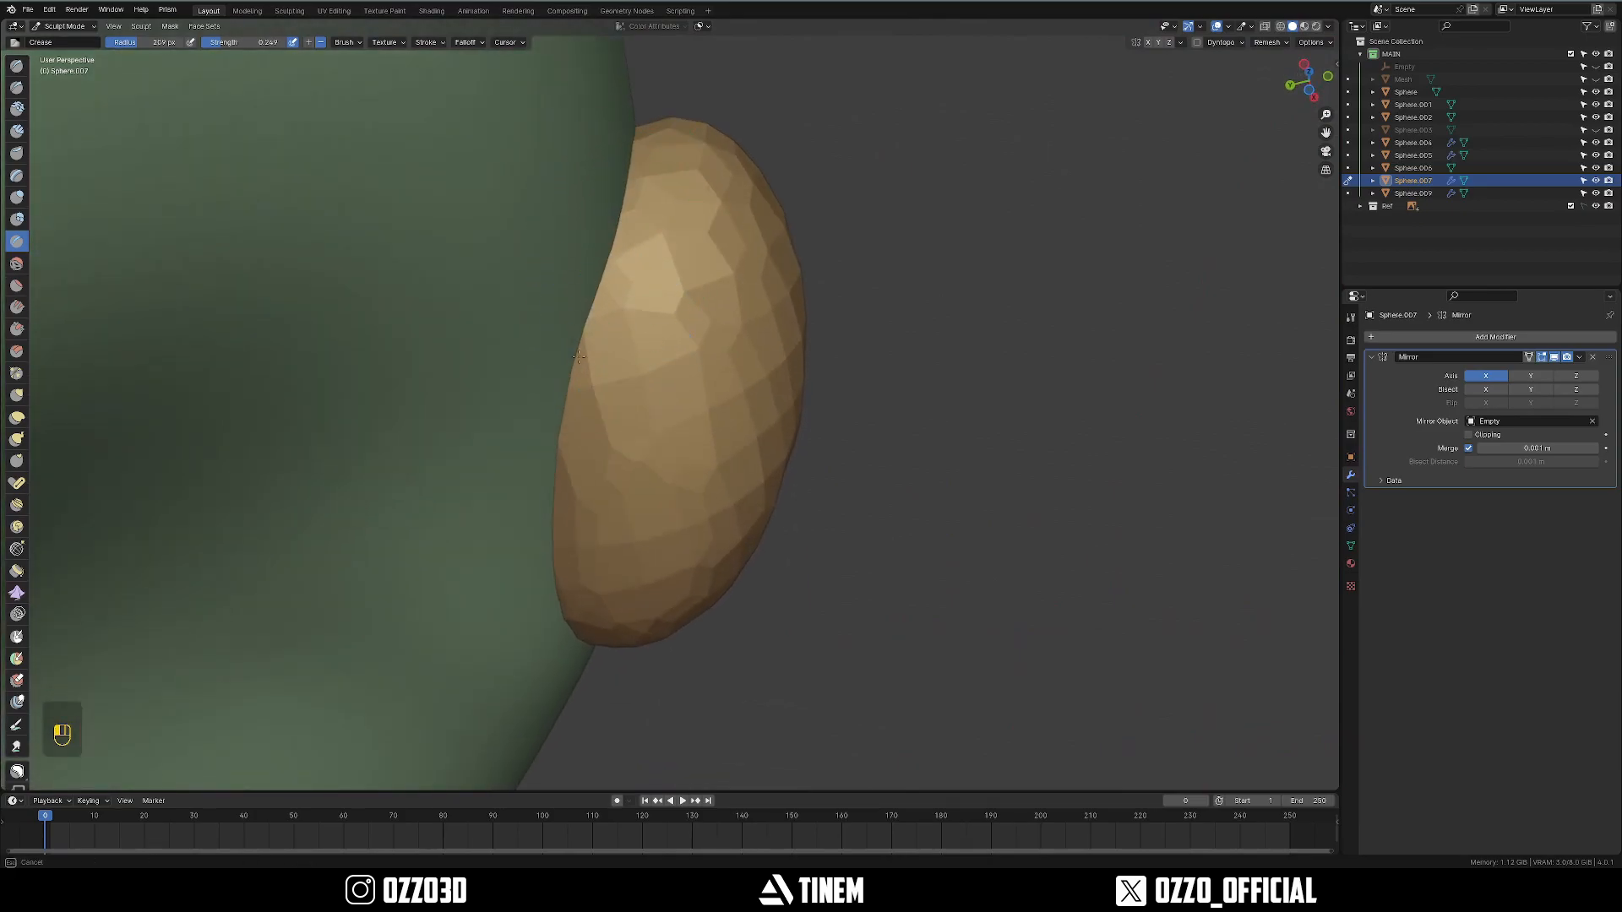
middle_click_drag(535, 590, 607, 408)
left_click_drag(574, 457, 650, 313)
mouse_move(650, 312)
middle_mouse_down()
mouse_move(692, 473)
mouse_move(541, 574)
mouse_move(727, 439)
mouse_move(625, 338)
middle_mouse_up()
Fill out the brow's form with the Inflate/Deflate brush at varying radii, remeshing it along the way.
key("i")
key("f")
left_click(651, 282)
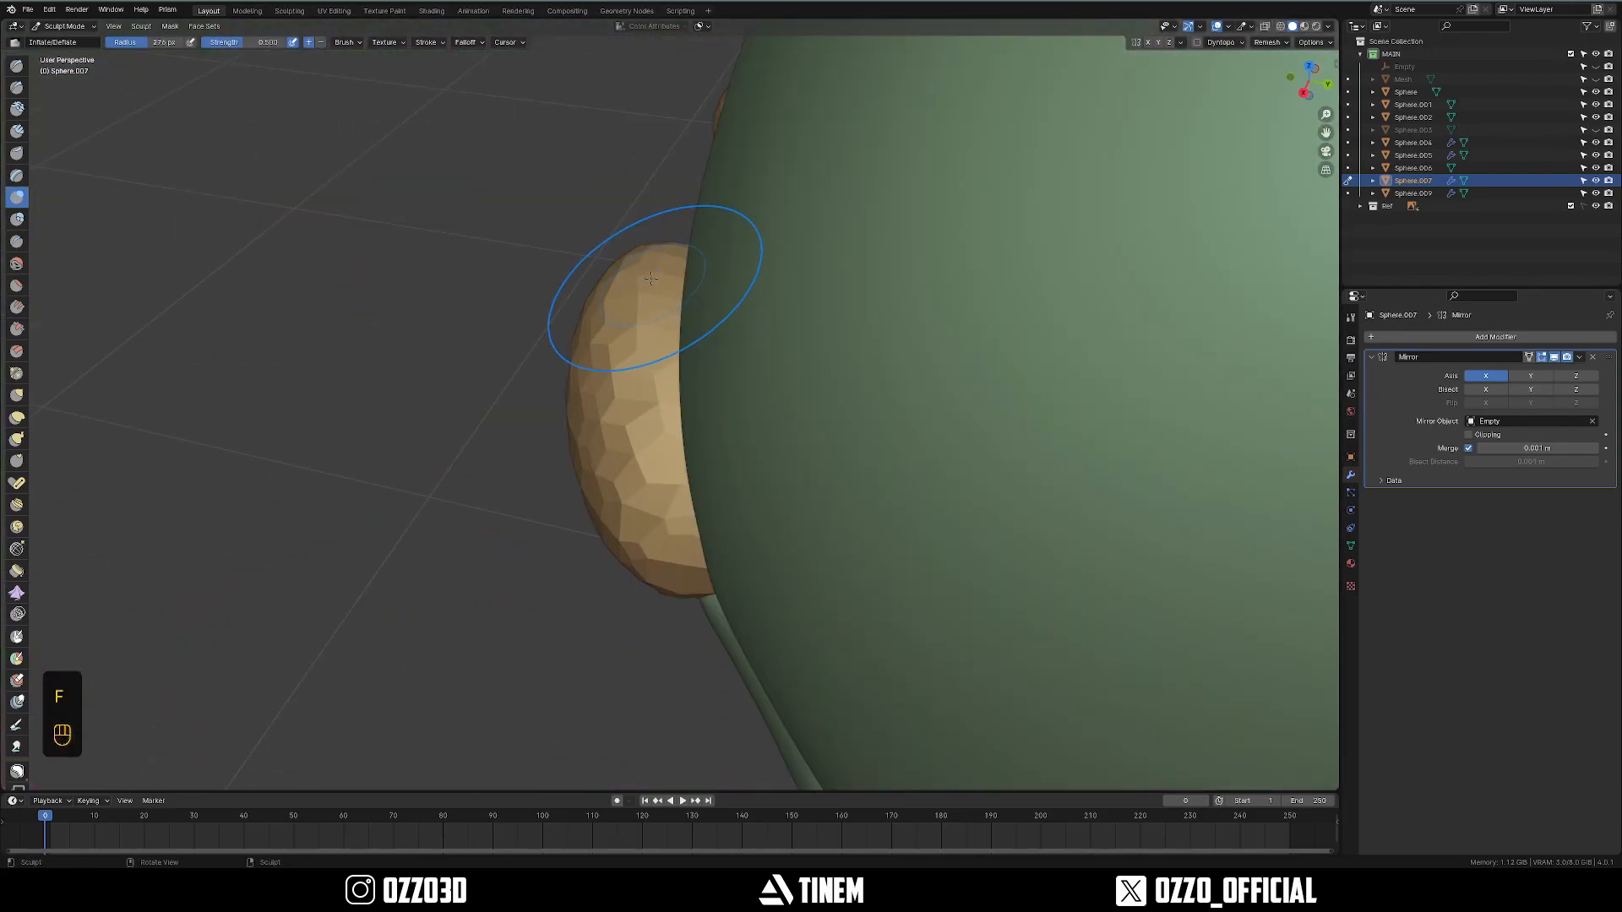
key("f")
left_click(642, 264)
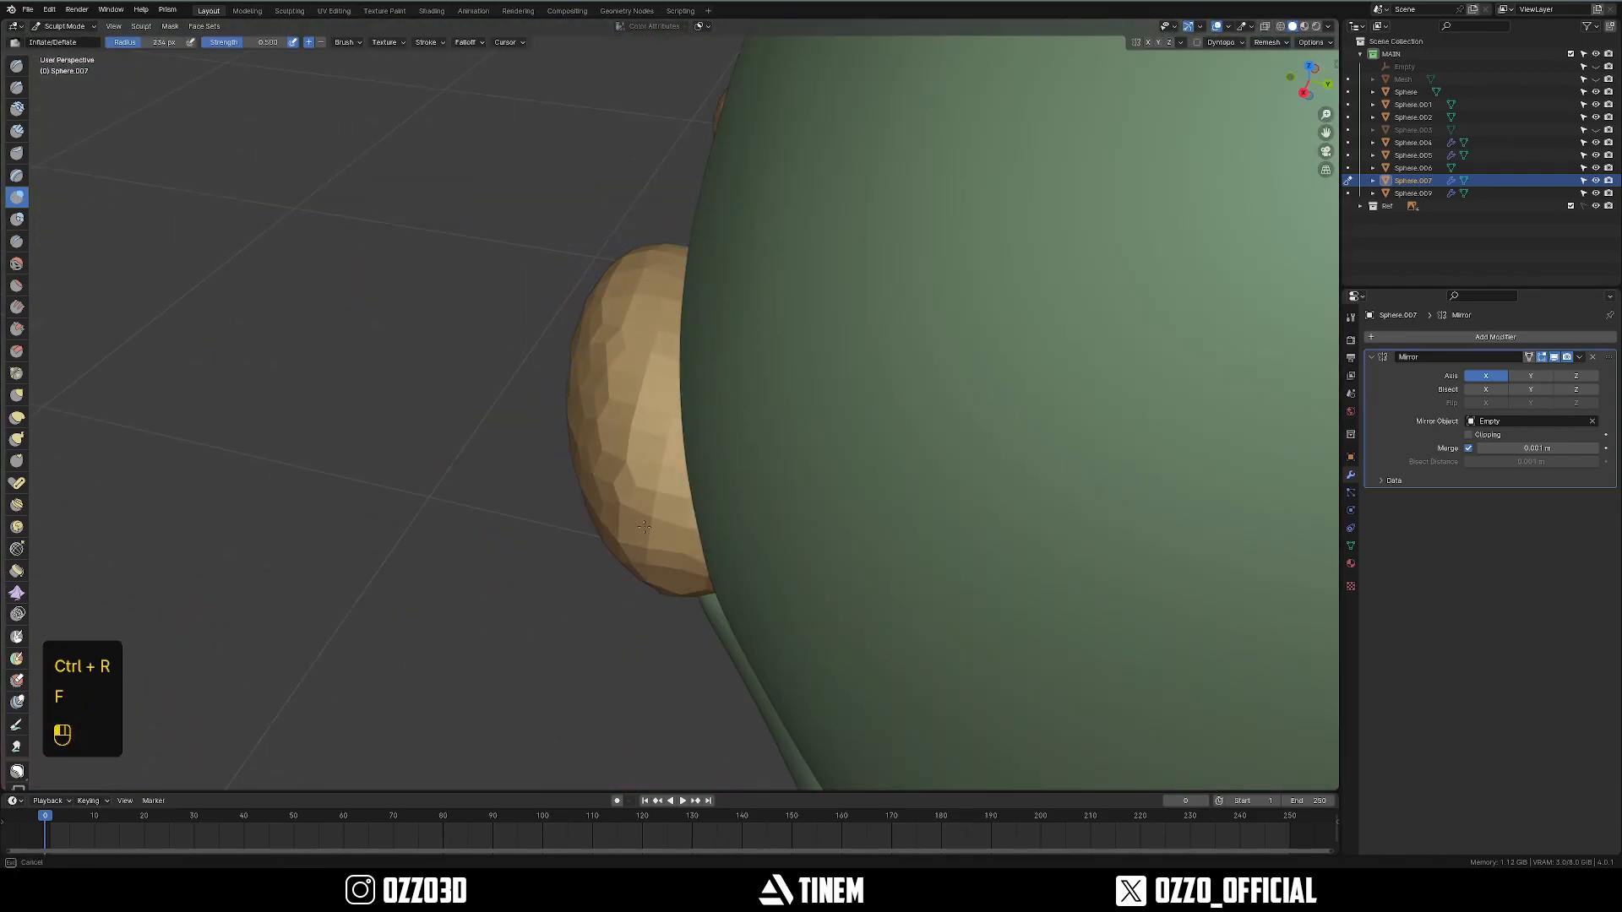
key("f")
left_click(723, 445)
mouse_move(622, 372)
middle_mouse_down()
mouse_move(700, 445)
mouse_move(627, 297)
middle_mouse_up()
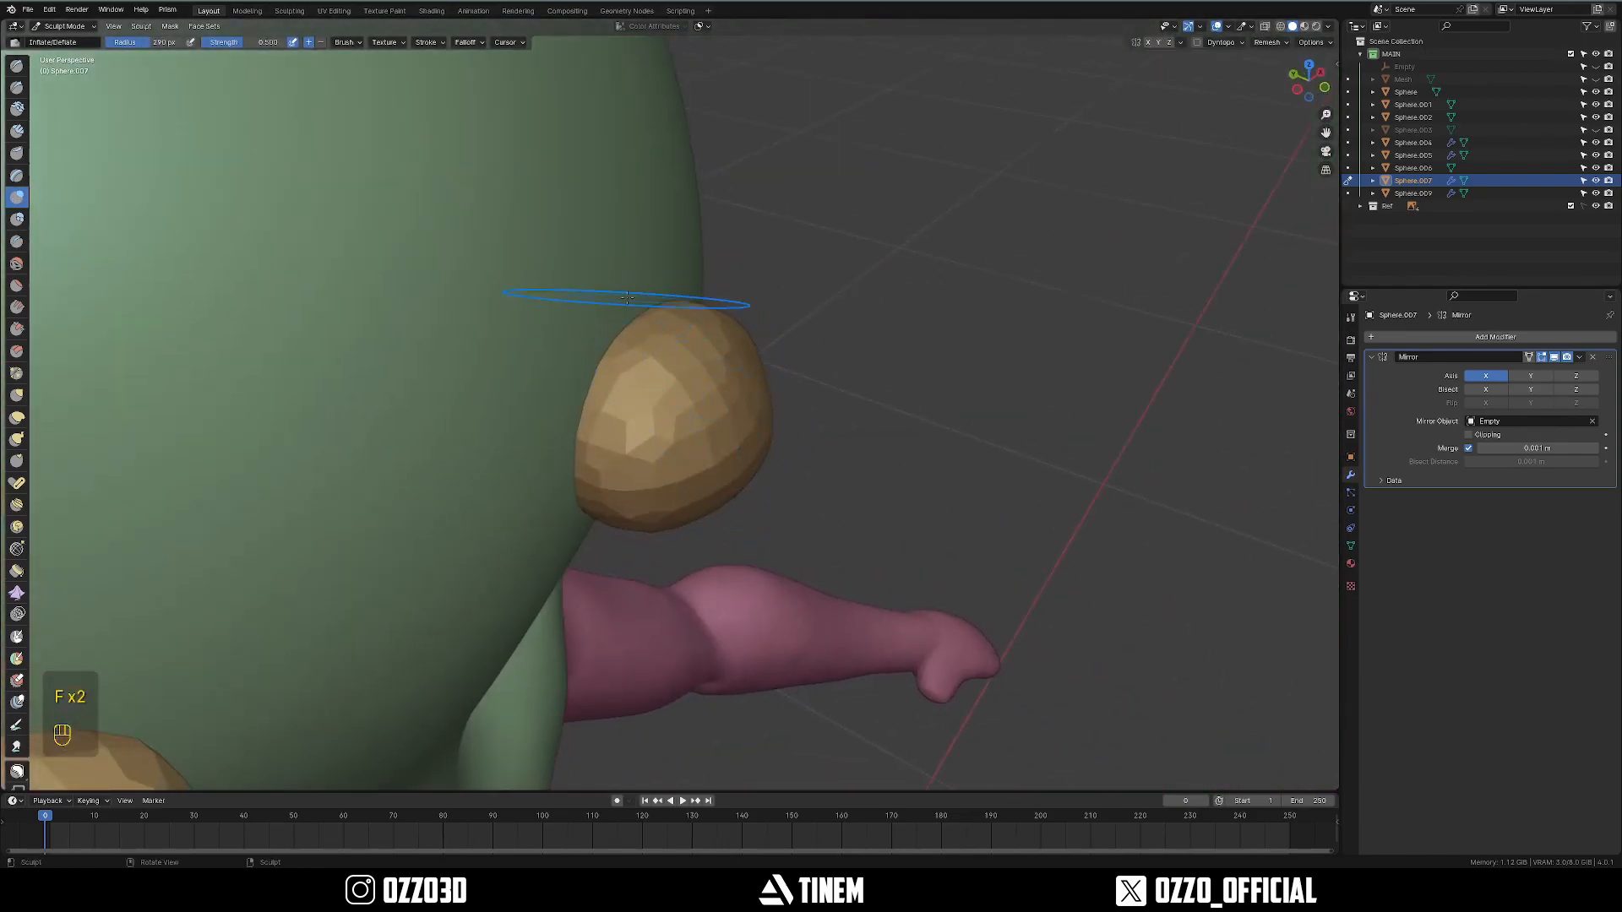
middle_click_drag(599, 442, 635, 394)
middle_click_drag(678, 504, 809, 493)
key("grave")
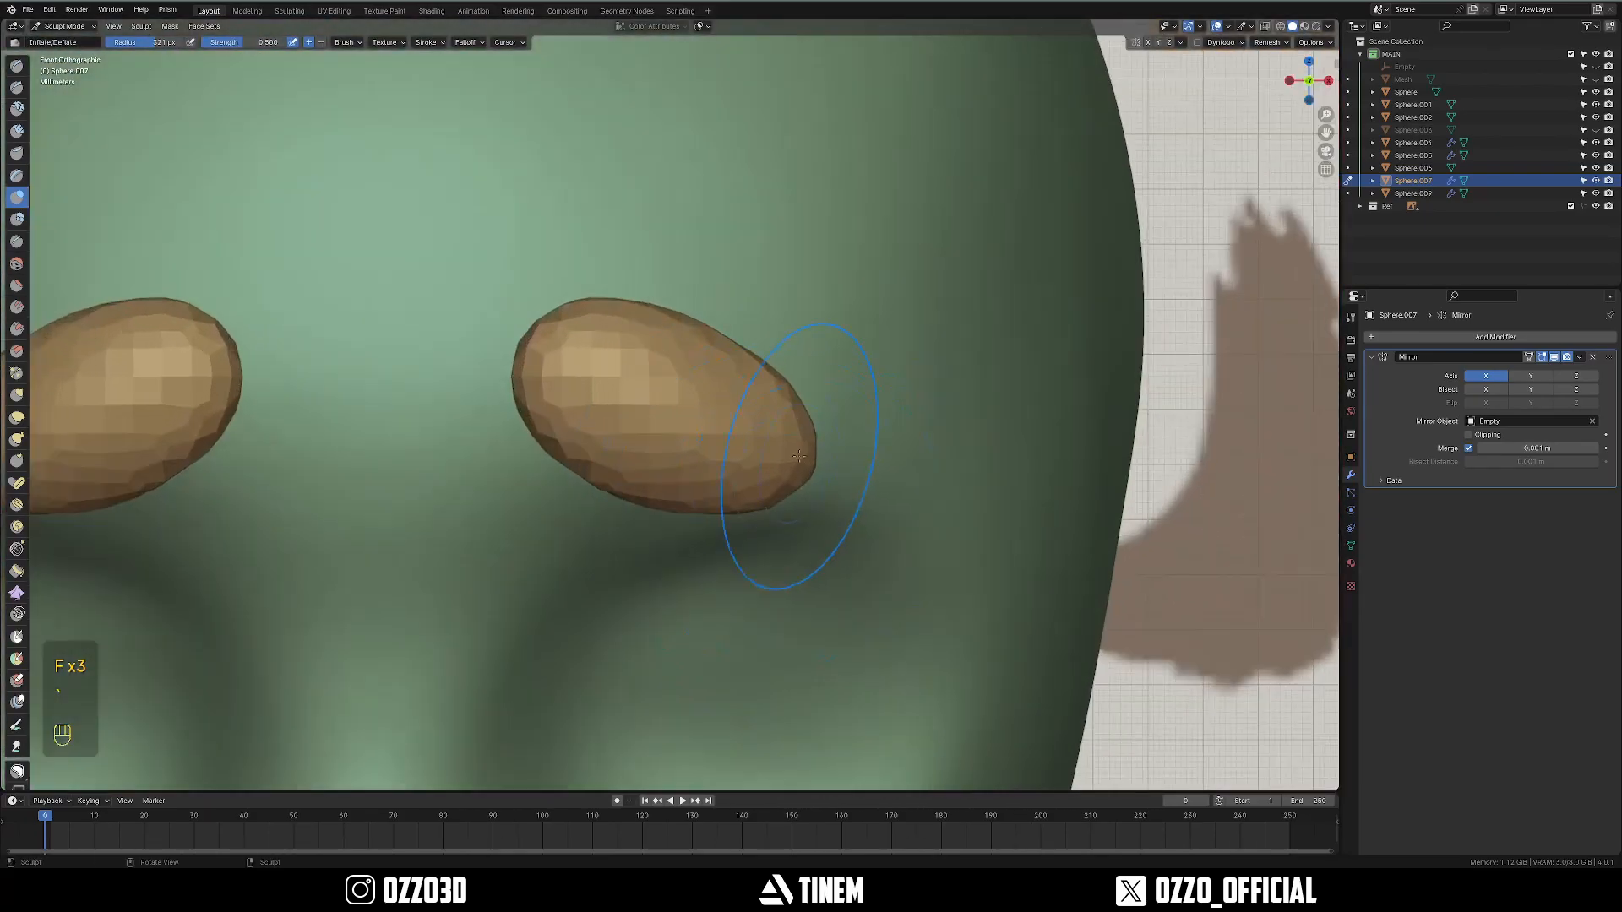
Remesh the brow at a finer voxel size and inflate its outer end from the front view.
key("r")
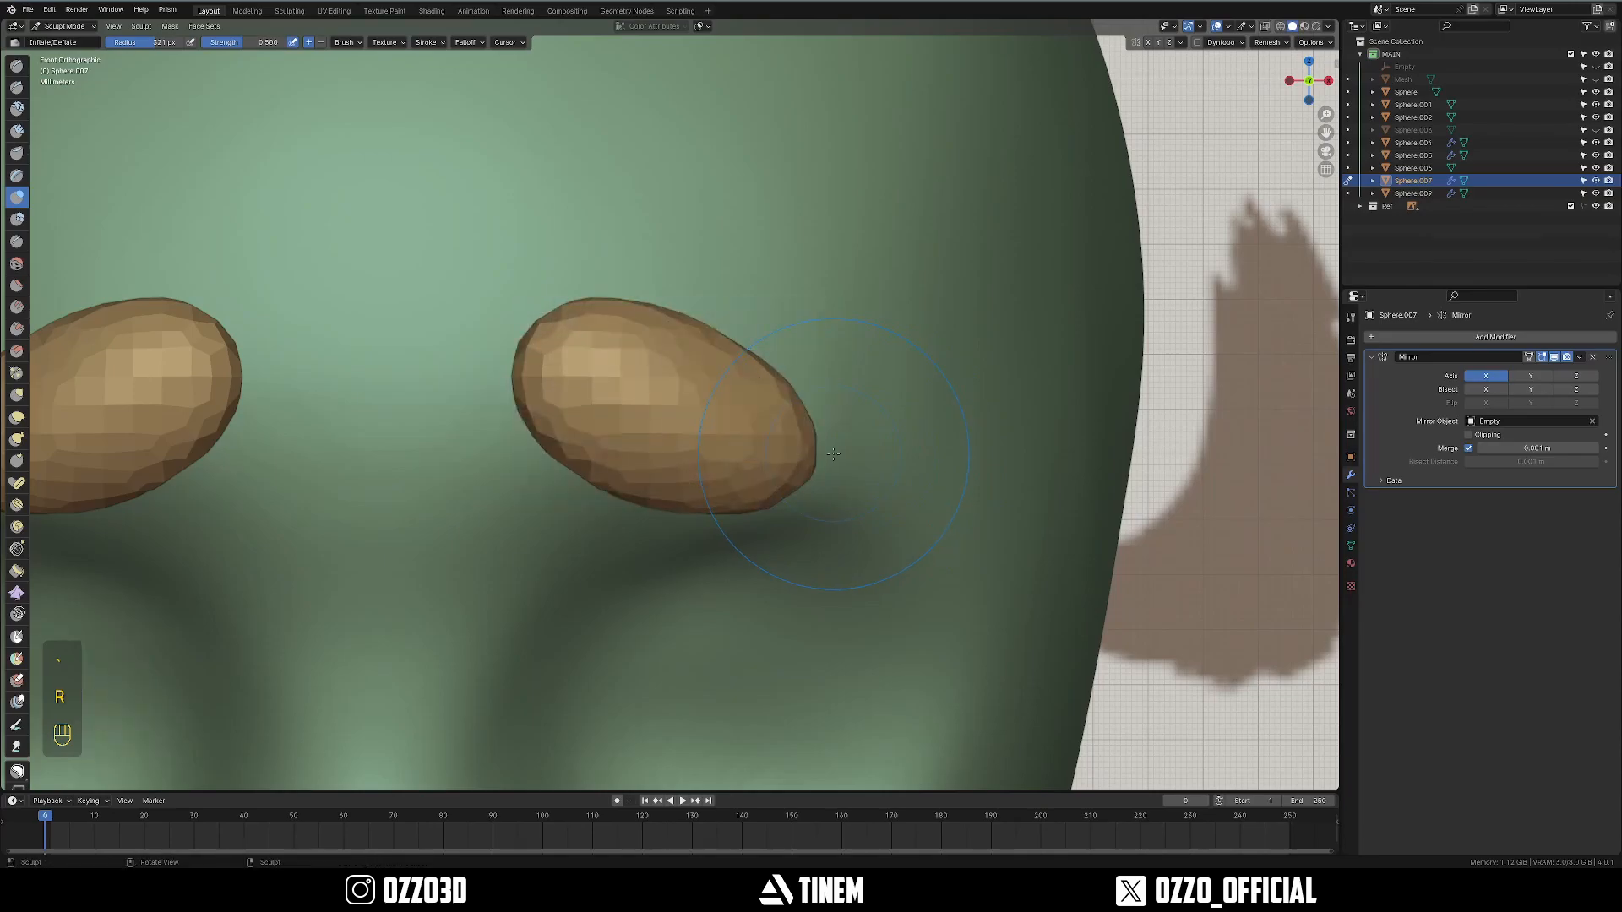
key("f")
mouse_move(843, 454)
middle_mouse_down()
mouse_move(773, 460)
mouse_move(726, 428)
middle_mouse_up()
left_click(847, 470)
key("grave")
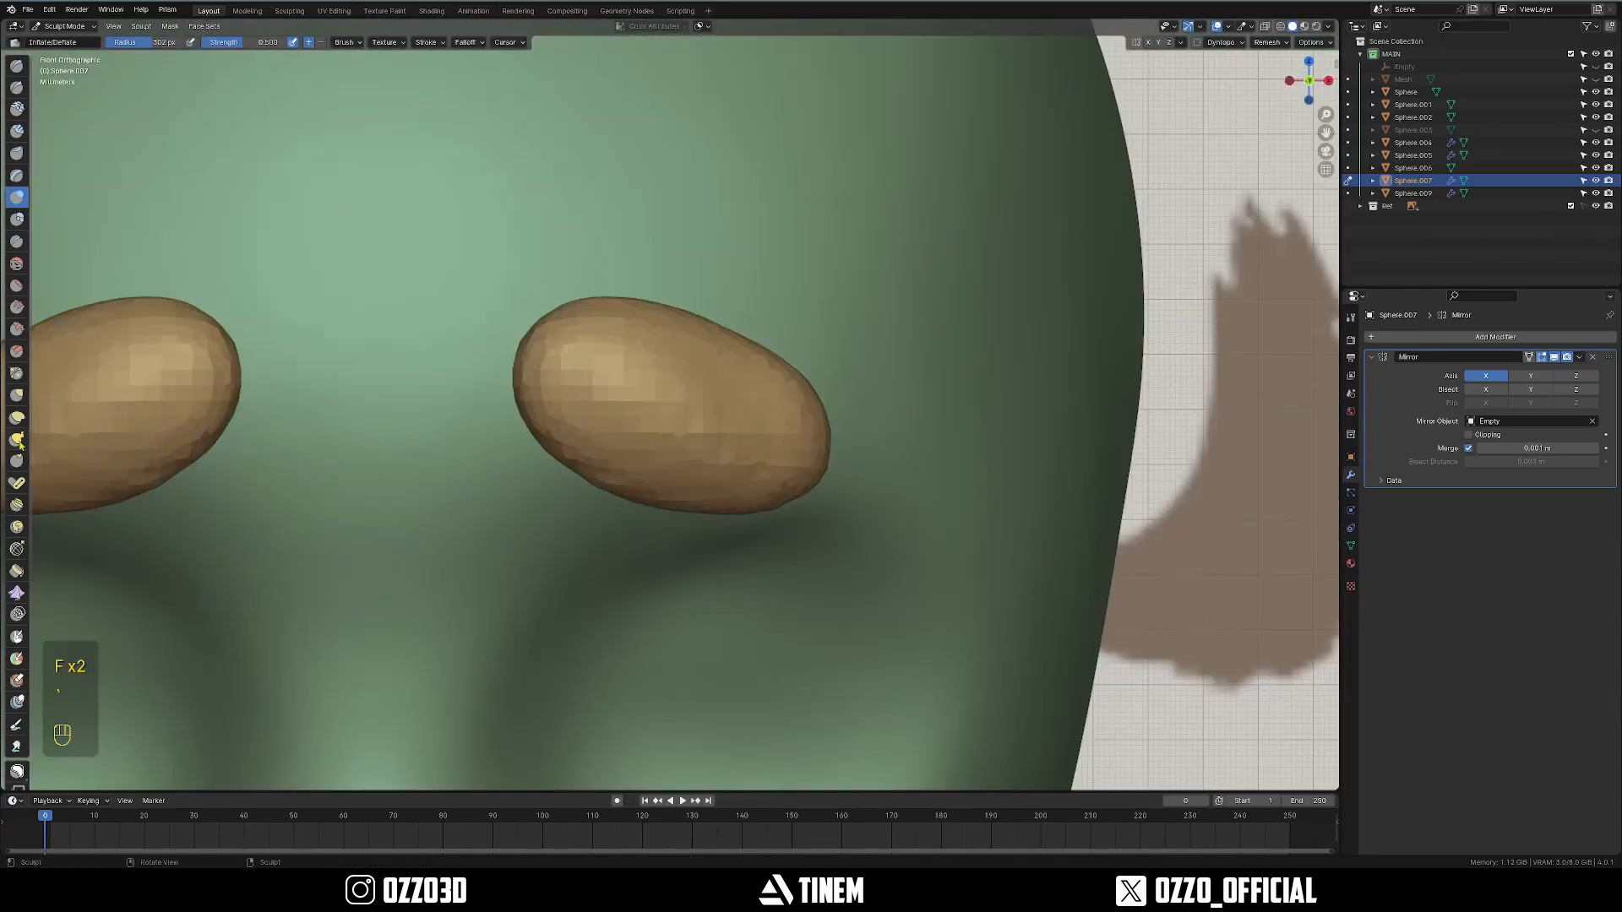
Reshape the brow's outline with the Snake Hook brush in front view with X-ray on.
key("alt+z")
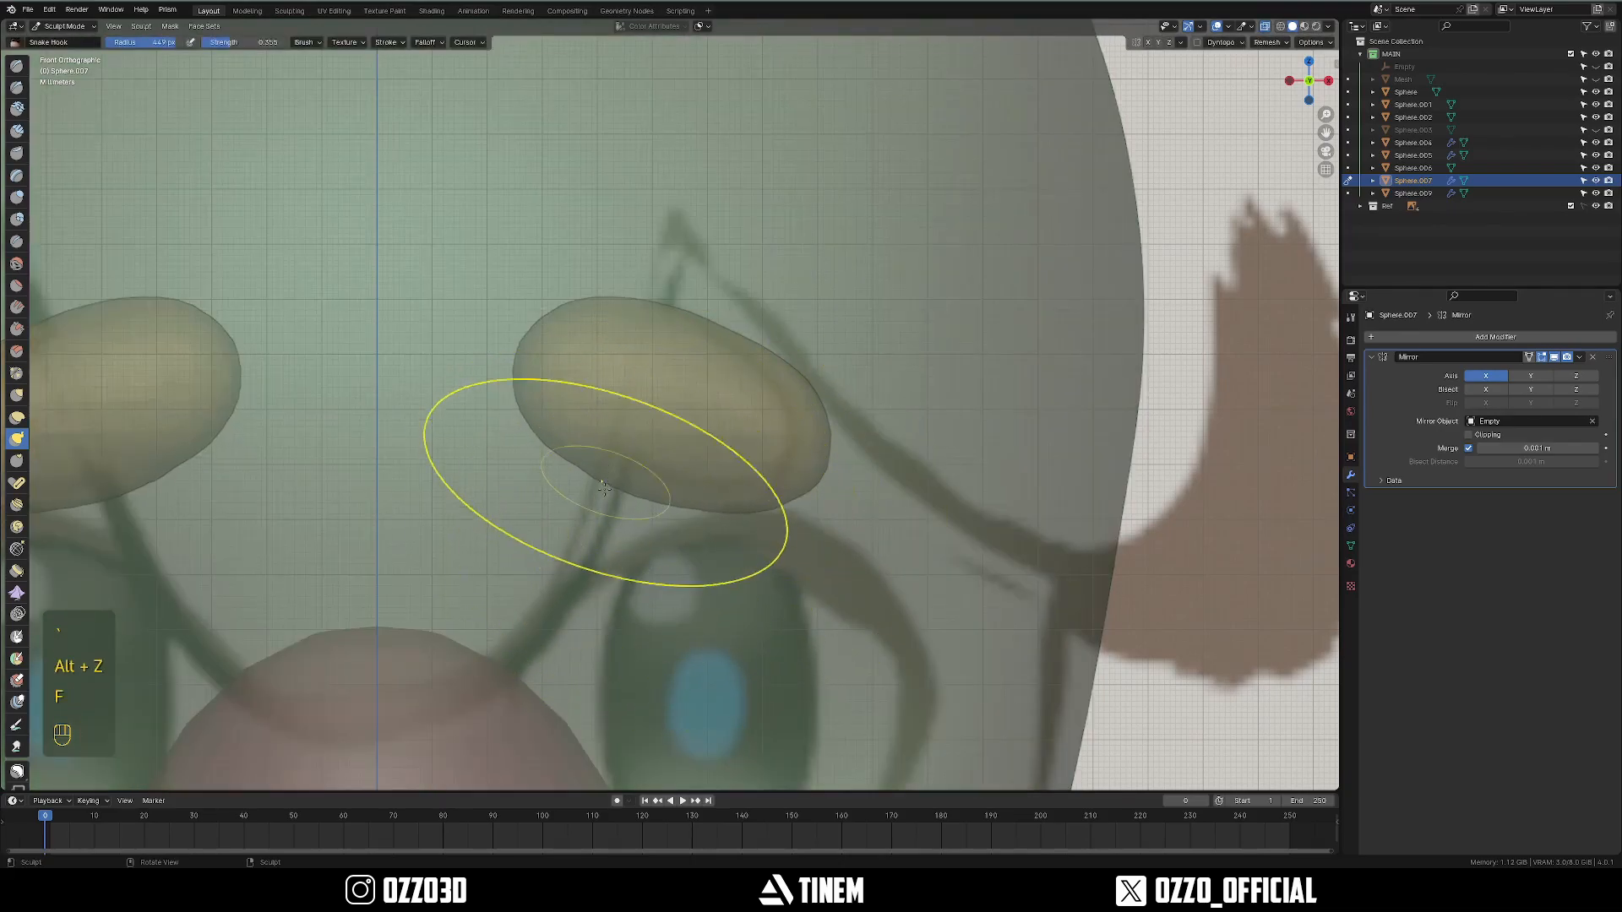
mouse_move(776, 467)
middle_mouse_down()
mouse_move(836, 414)
mouse_move(794, 370)
middle_mouse_up()
key("grave")
left_click_drag(800, 363, 784, 389)
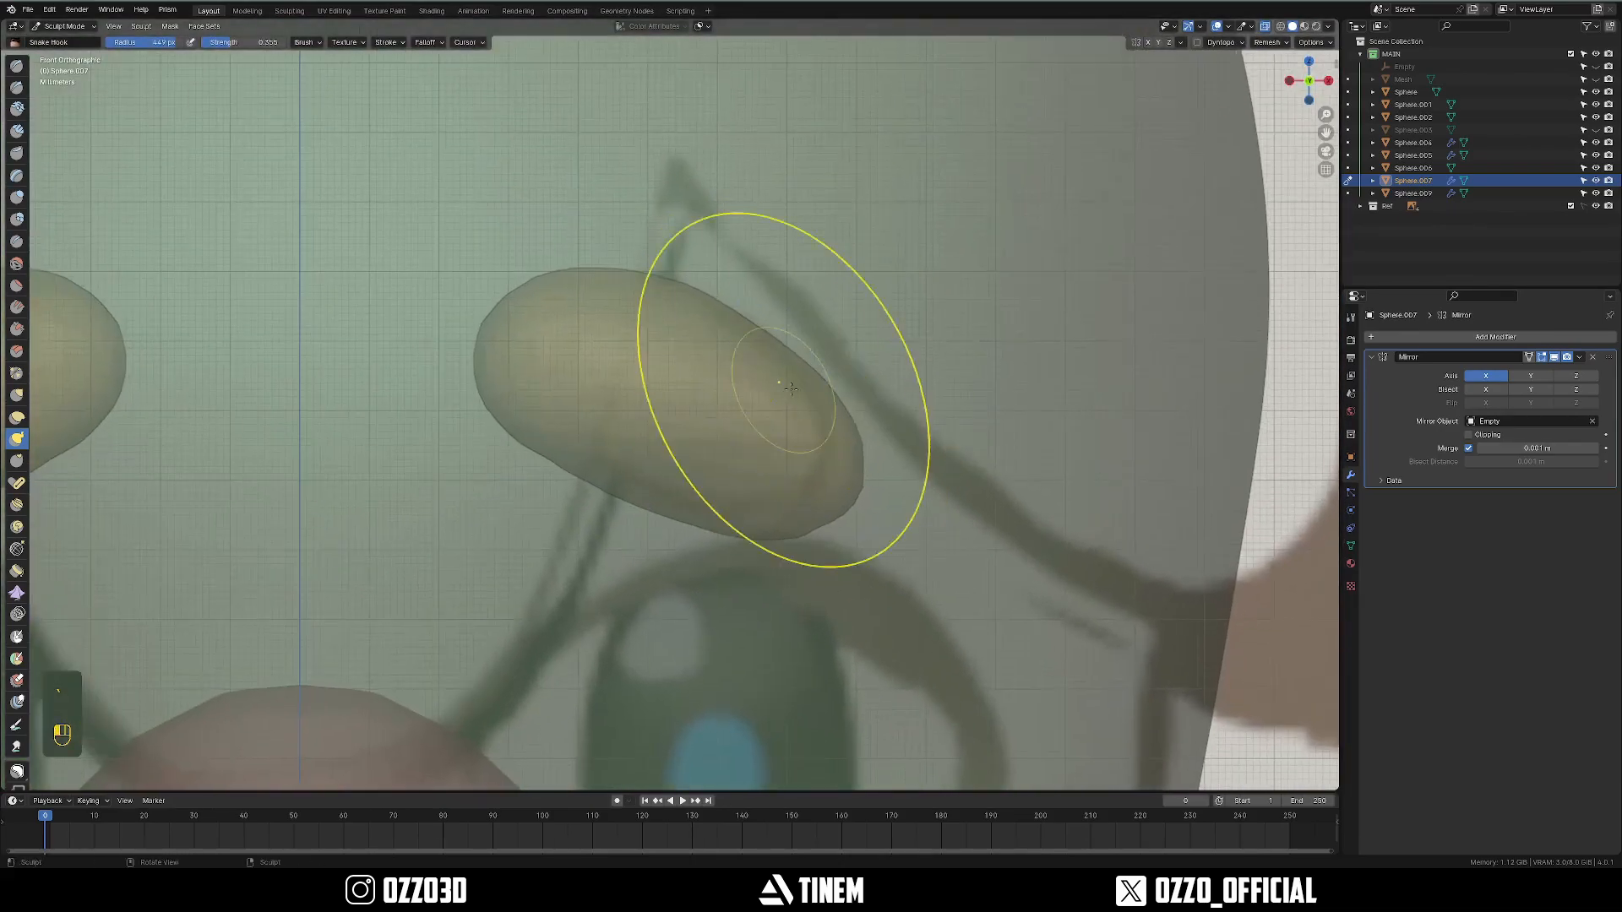
key("f")
Turn off X-ray, then smooth the brow and pull it into a cleaner tapered shape from several angles.
key("alt+z")
middle_click_drag(785, 513, 815, 441)
left_click_drag(814, 441, 783, 407, "shift")
middle_click_drag(782, 407, 870, 346)
key("f")
left_click_drag(771, 337, 760, 348)
middle_click_drag(760, 363, 751, 331, "ctrl")
mouse_move(751, 331)
left_mouse_down()
mouse_move(718, 359)
mouse_move(692, 342)
left_mouse_up()
middle_click_drag(692, 342, 610, 413)
mouse_move(610, 405)
left_mouse_down("shift")
mouse_move(617, 383)
mouse_move(693, 380)
left_mouse_up("shift")
Compare the mirrored eyebrows with the front reference, toggling X-ray.
key("grave")
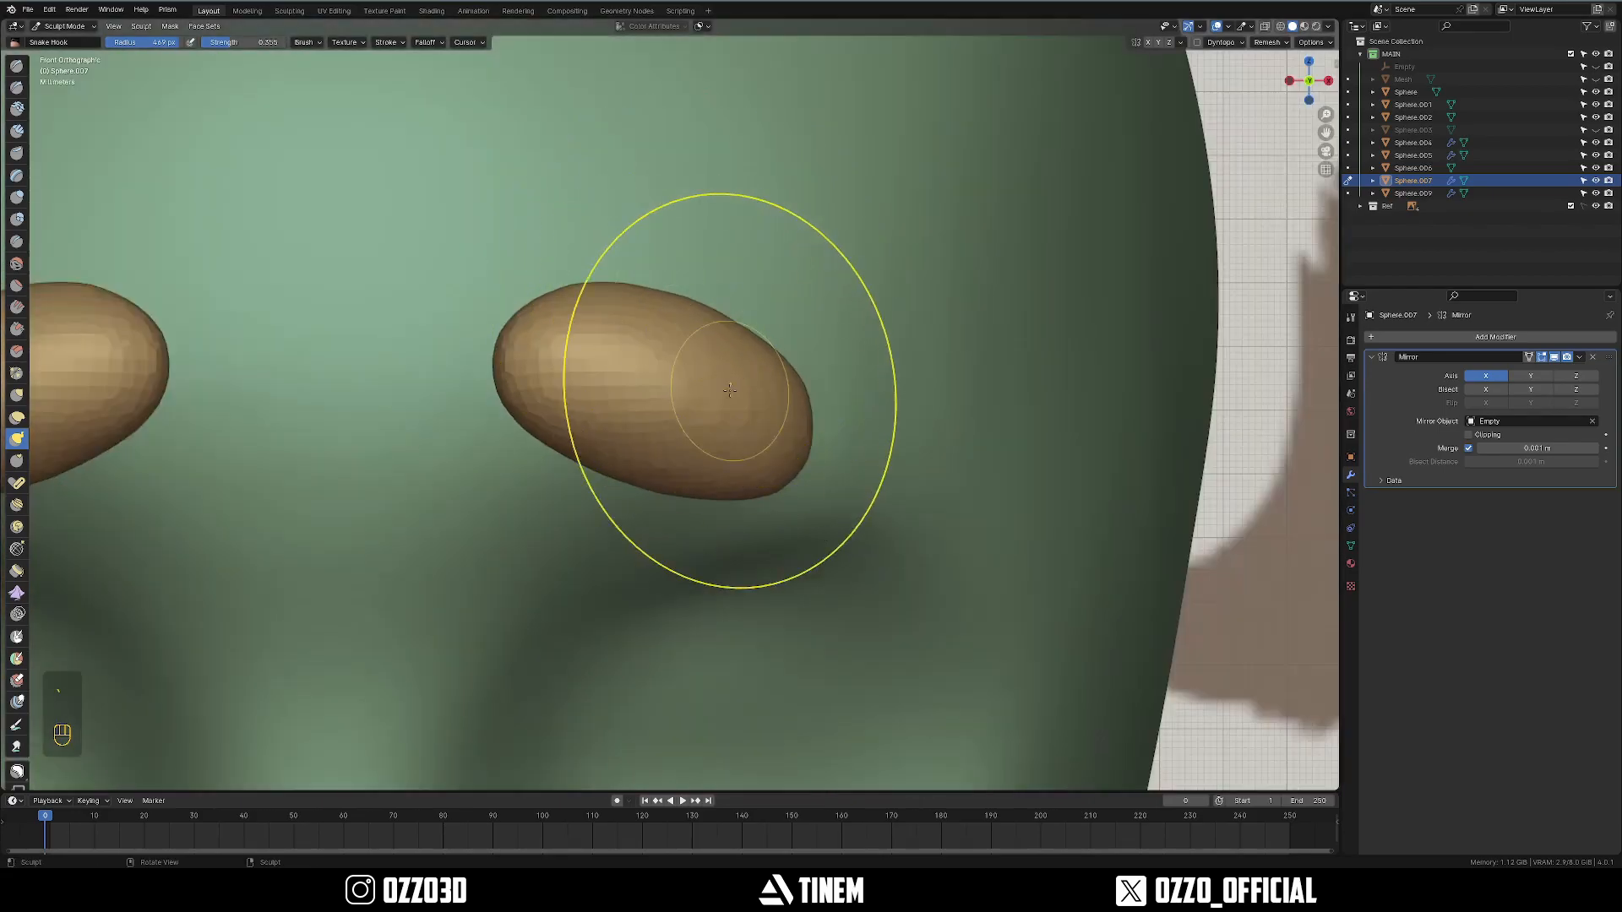
key("alt+z")
key("f")
scroll(742, 398, "down", 5)
key("alt+z")
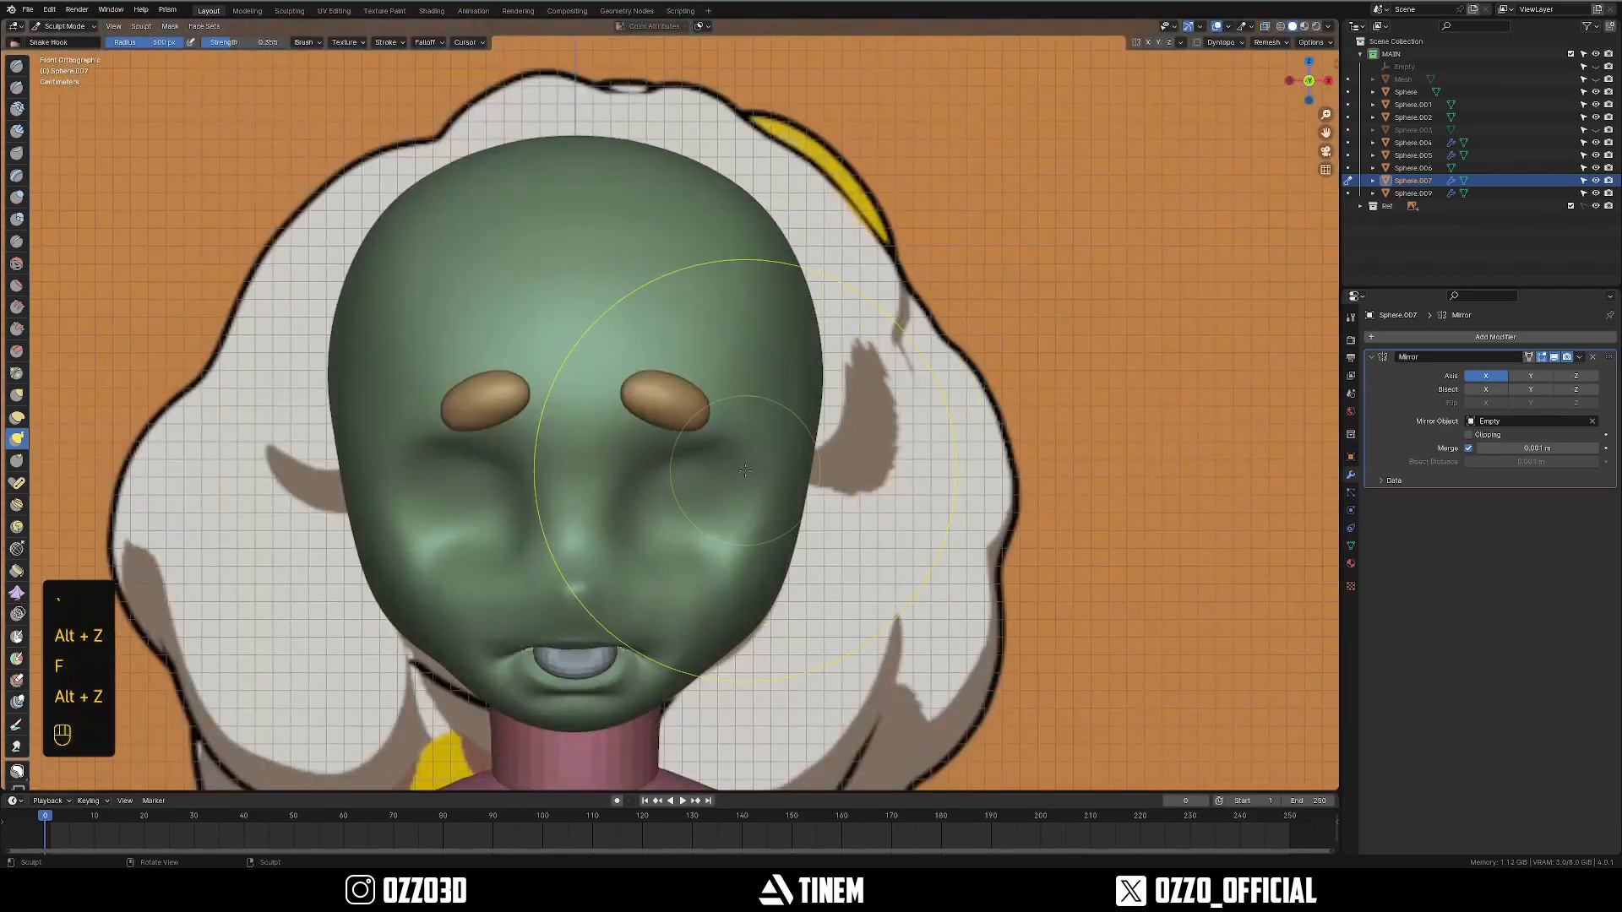
scroll(744, 470, "up", 3)
scroll(579, 326, "up", 3)
scroll(590, 326, "down", 6)
Return to Object Mode, save the file and show the face in X-ray over the reference.
key("ctrl+Tab")
left_click(789, 326)
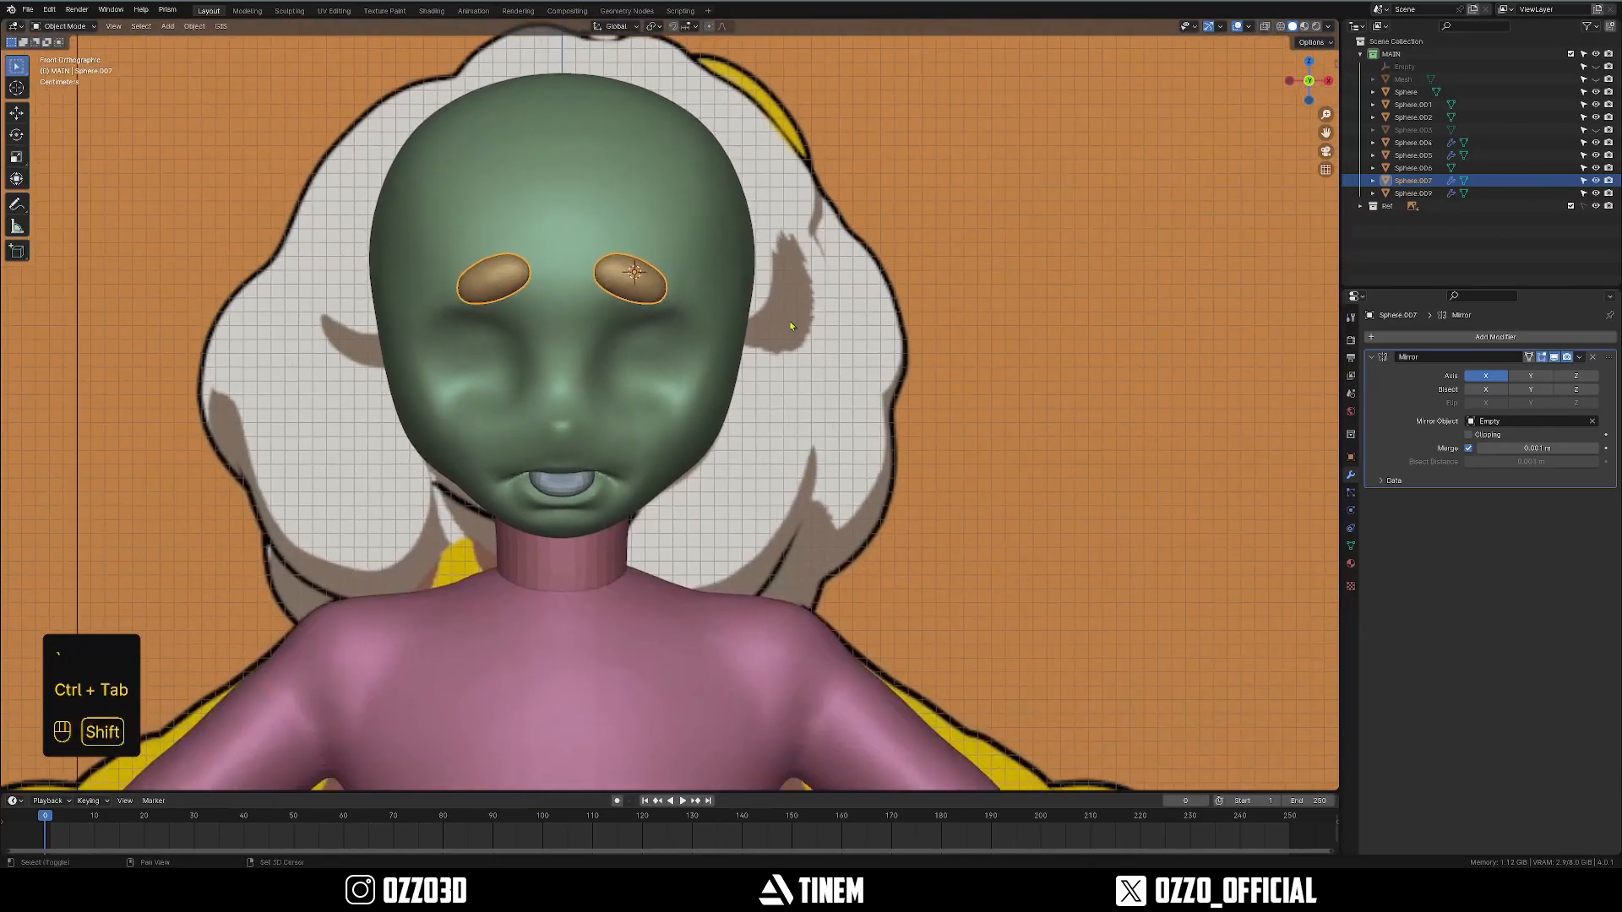
scroll(656, 376, "up", 3)
key("alt+z")
scroll(666, 377, "up", 4)
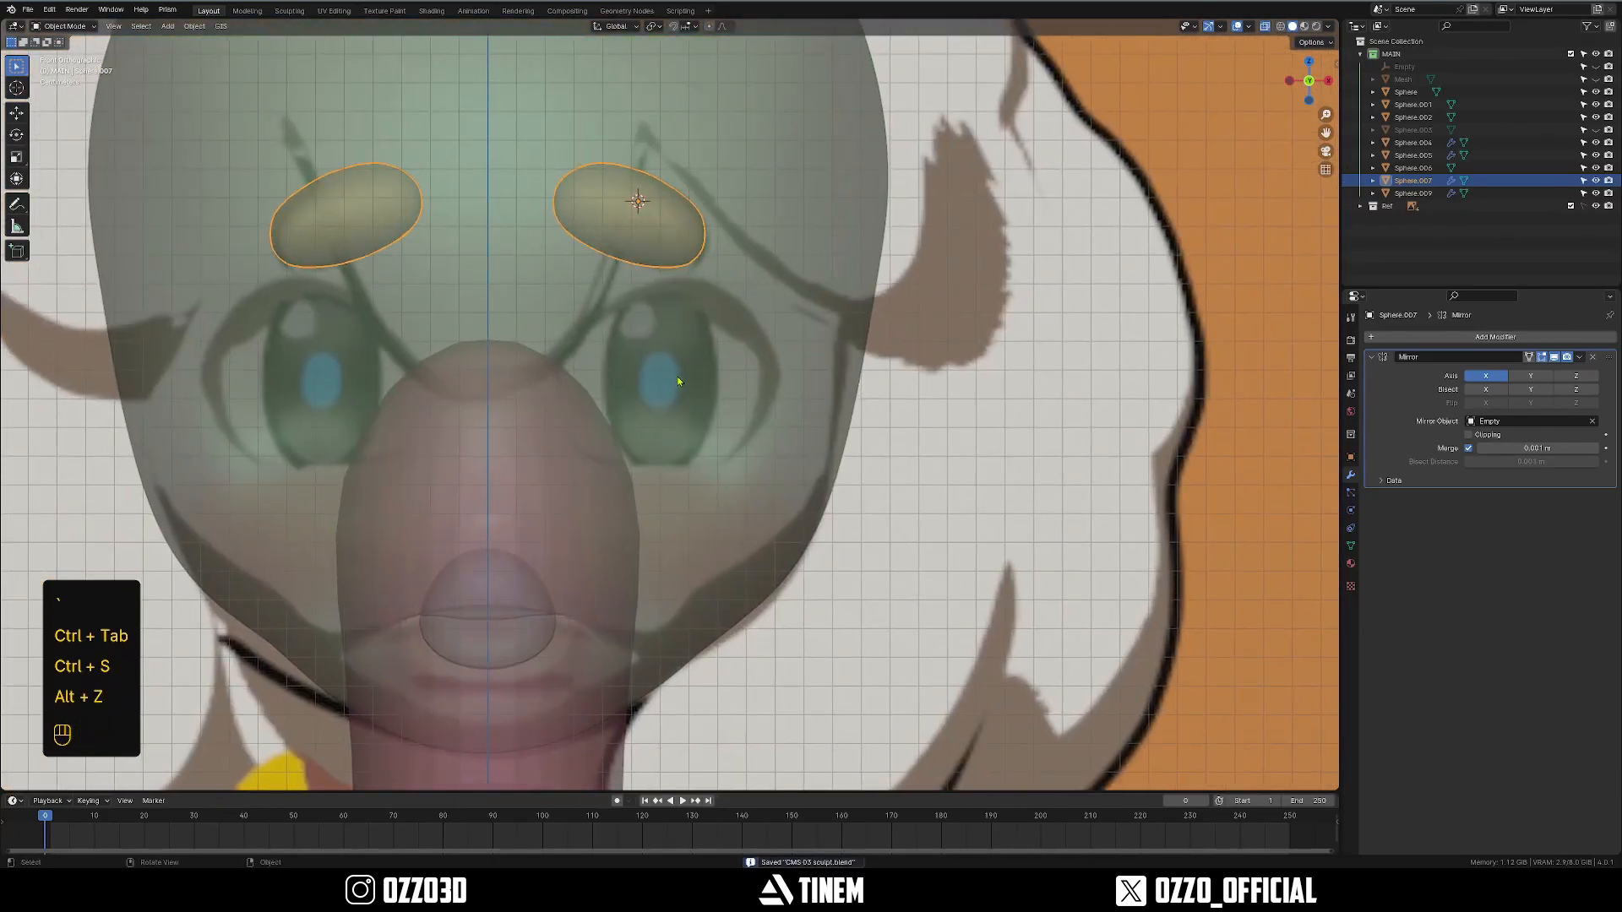
Compare the eye area with the reference, select the head and place the 3D cursor on the character's left pupil.
scroll(662, 400, "down", 1)
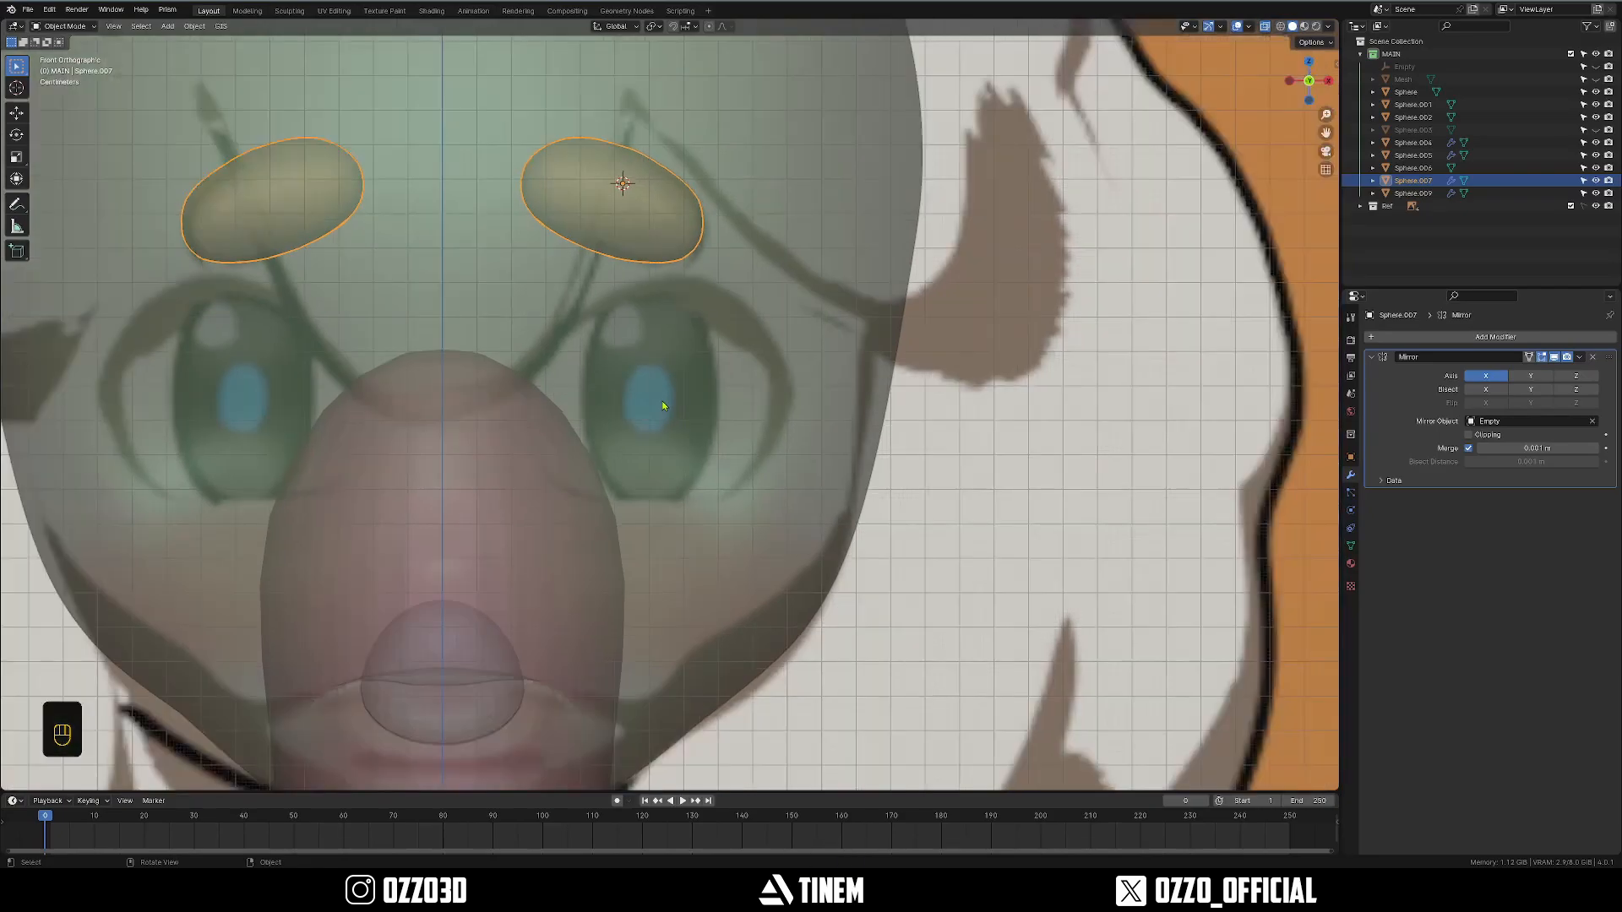
key("alt+z")
key("alt+z")
scroll(625, 506, "up", 1)
middle_click_drag(625, 505, 551, 398, "ctrl")
key("alt+z")
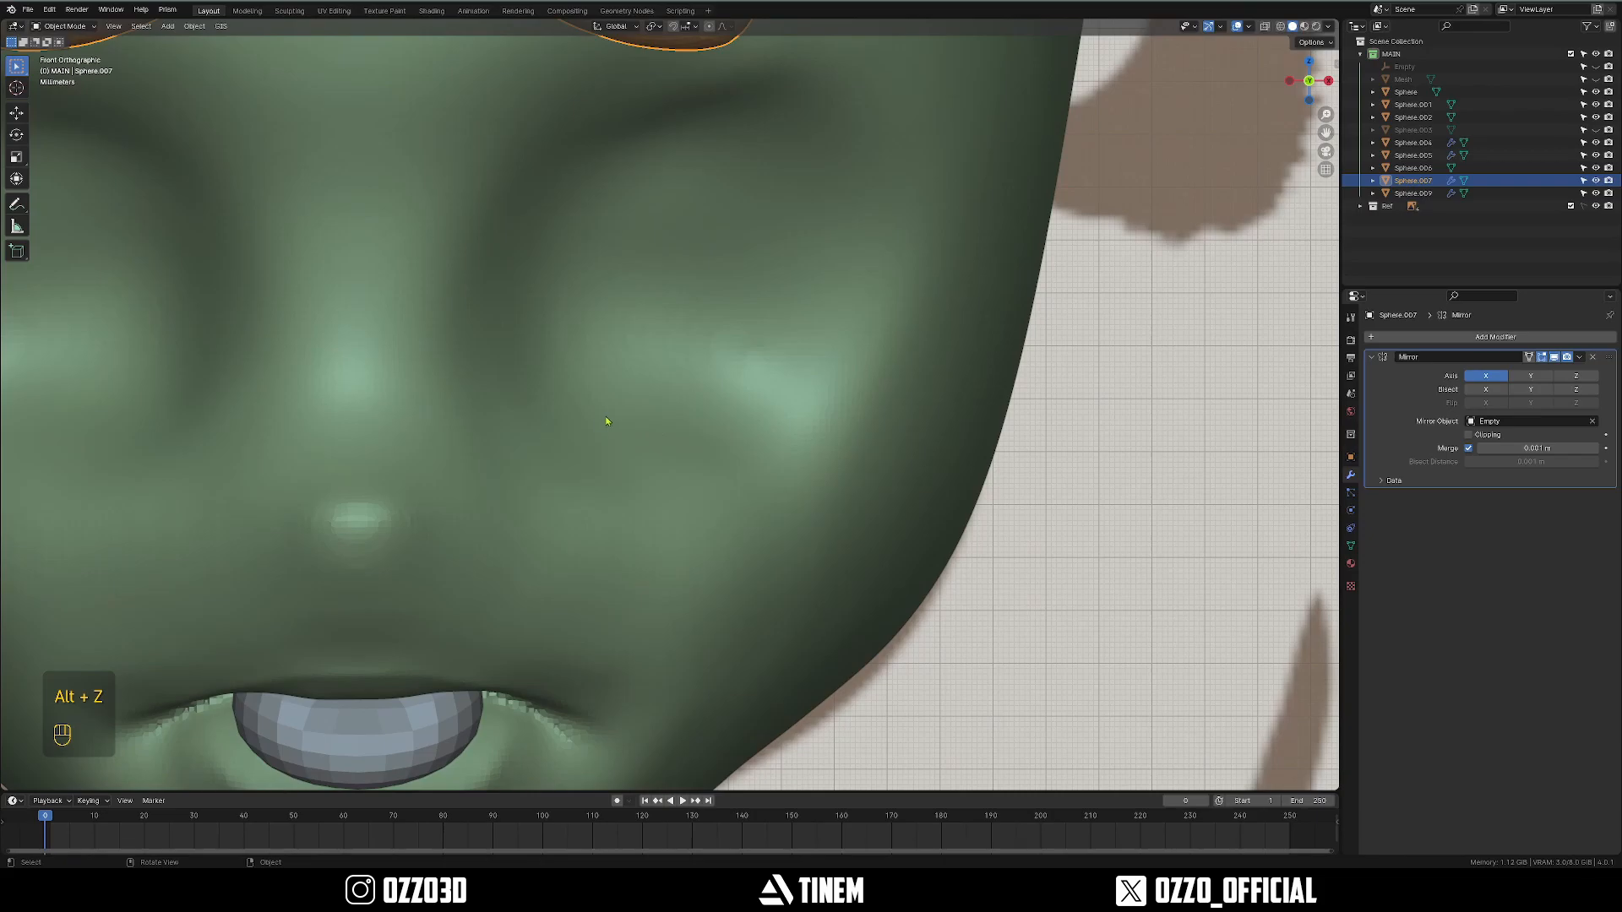
key("alt+z")
left_click(604, 418)
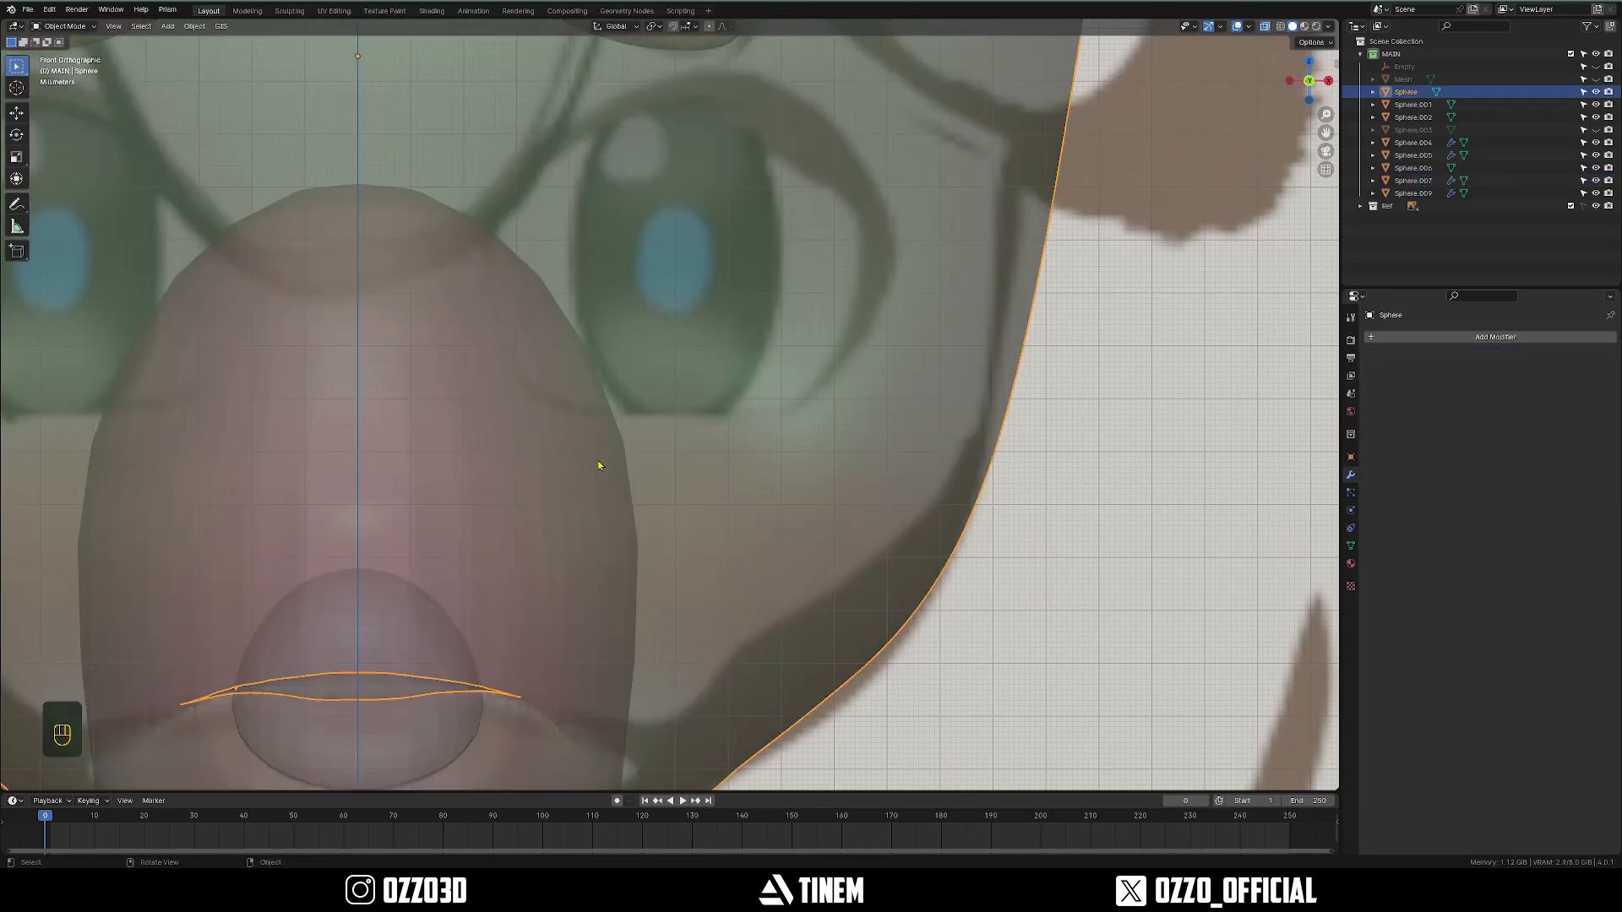
scroll(712, 484, "down", 4)
scroll(712, 484, "up", 4)
middle_click_drag(691, 463, 645, 597, "ctrl")
key("alt+z")
key("alt+z")
right_click(648, 406, "shift")
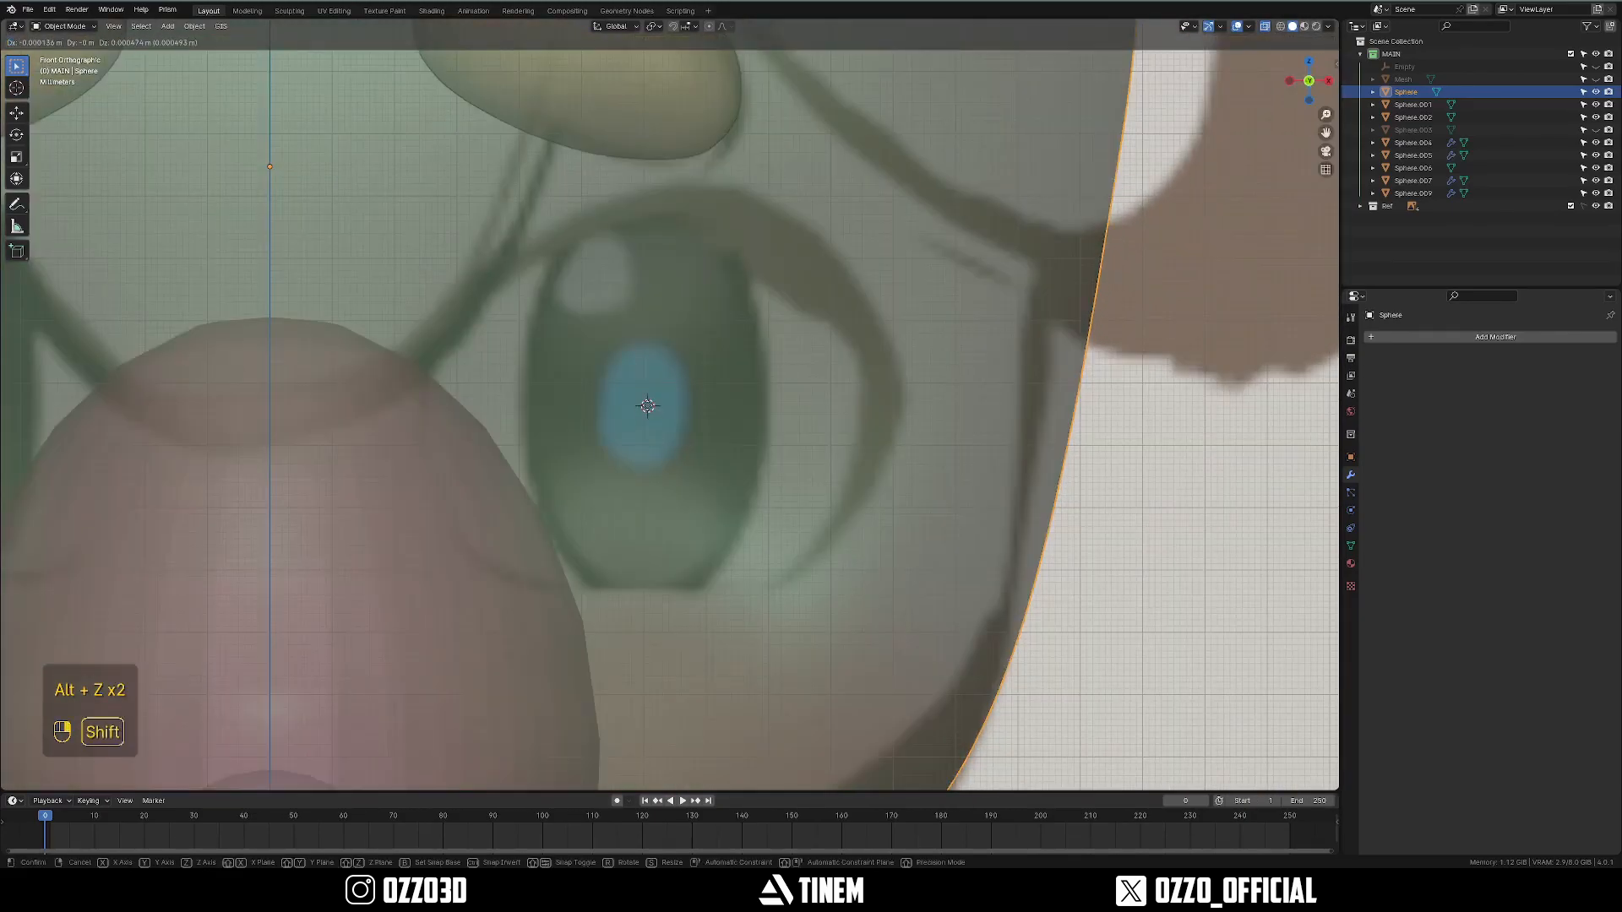
Turn off X-ray, add a UV sphere at the 3D cursor and scale it down to a small eyeball.
scroll(648, 409, "down", 3)
key("alt+z")
key("shift+a")
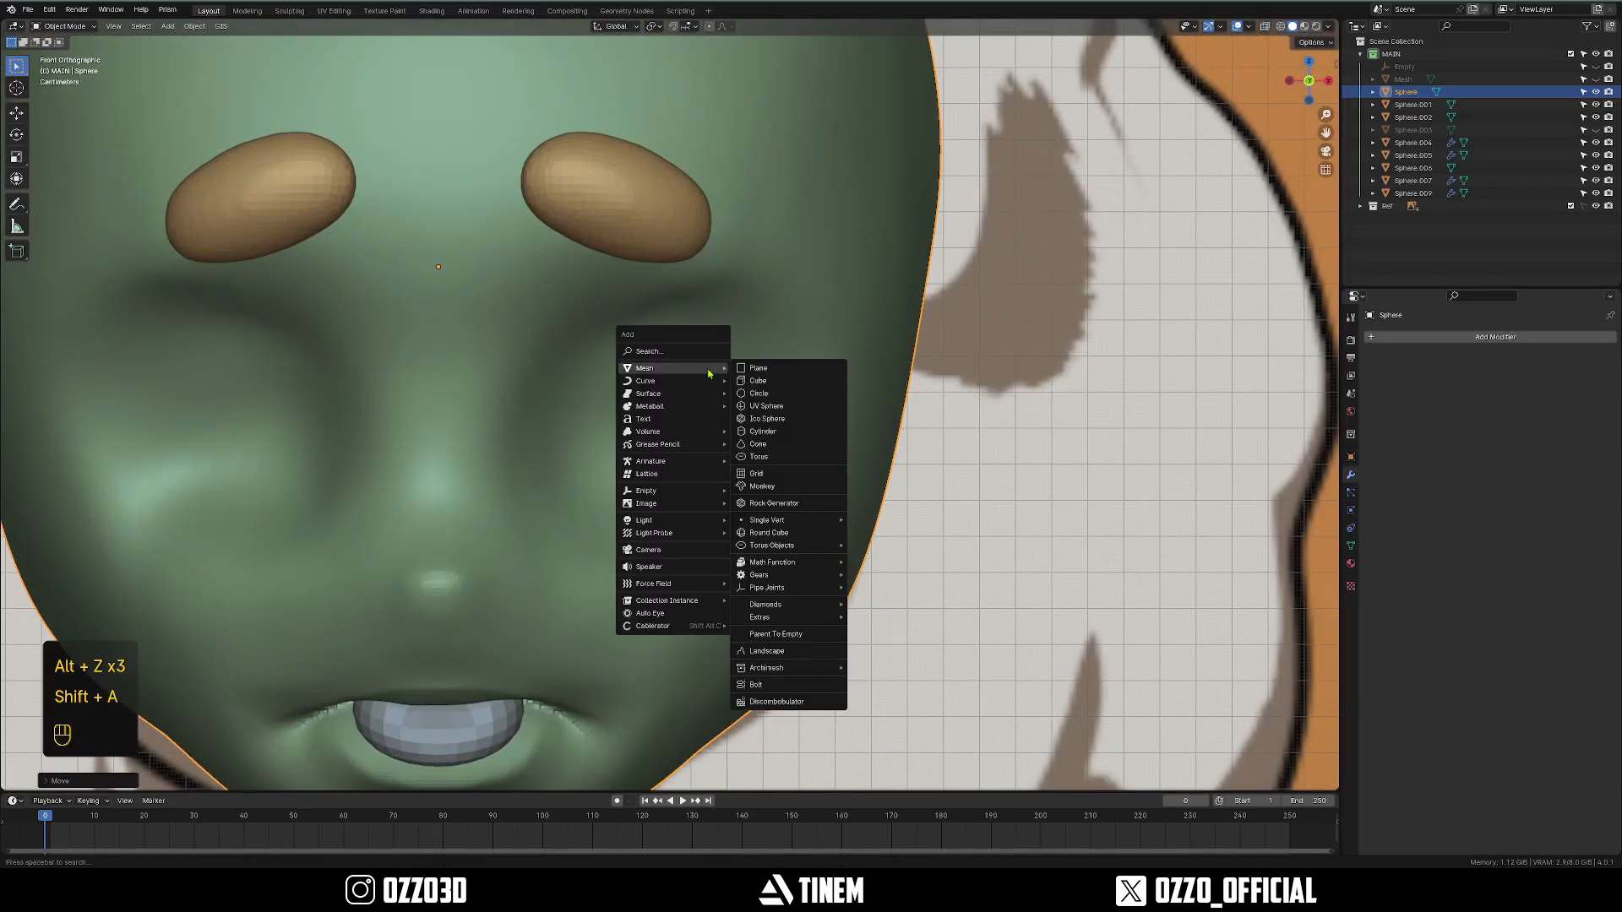
left_click(778, 406)
left_click(759, 436)
scroll(760, 436, "up", 4)
key("s")
key("s")
key("s")
key("s")
Add a Mirror modifier to the eye sphere on the X axis with Empty as the mirror object.
key("q")
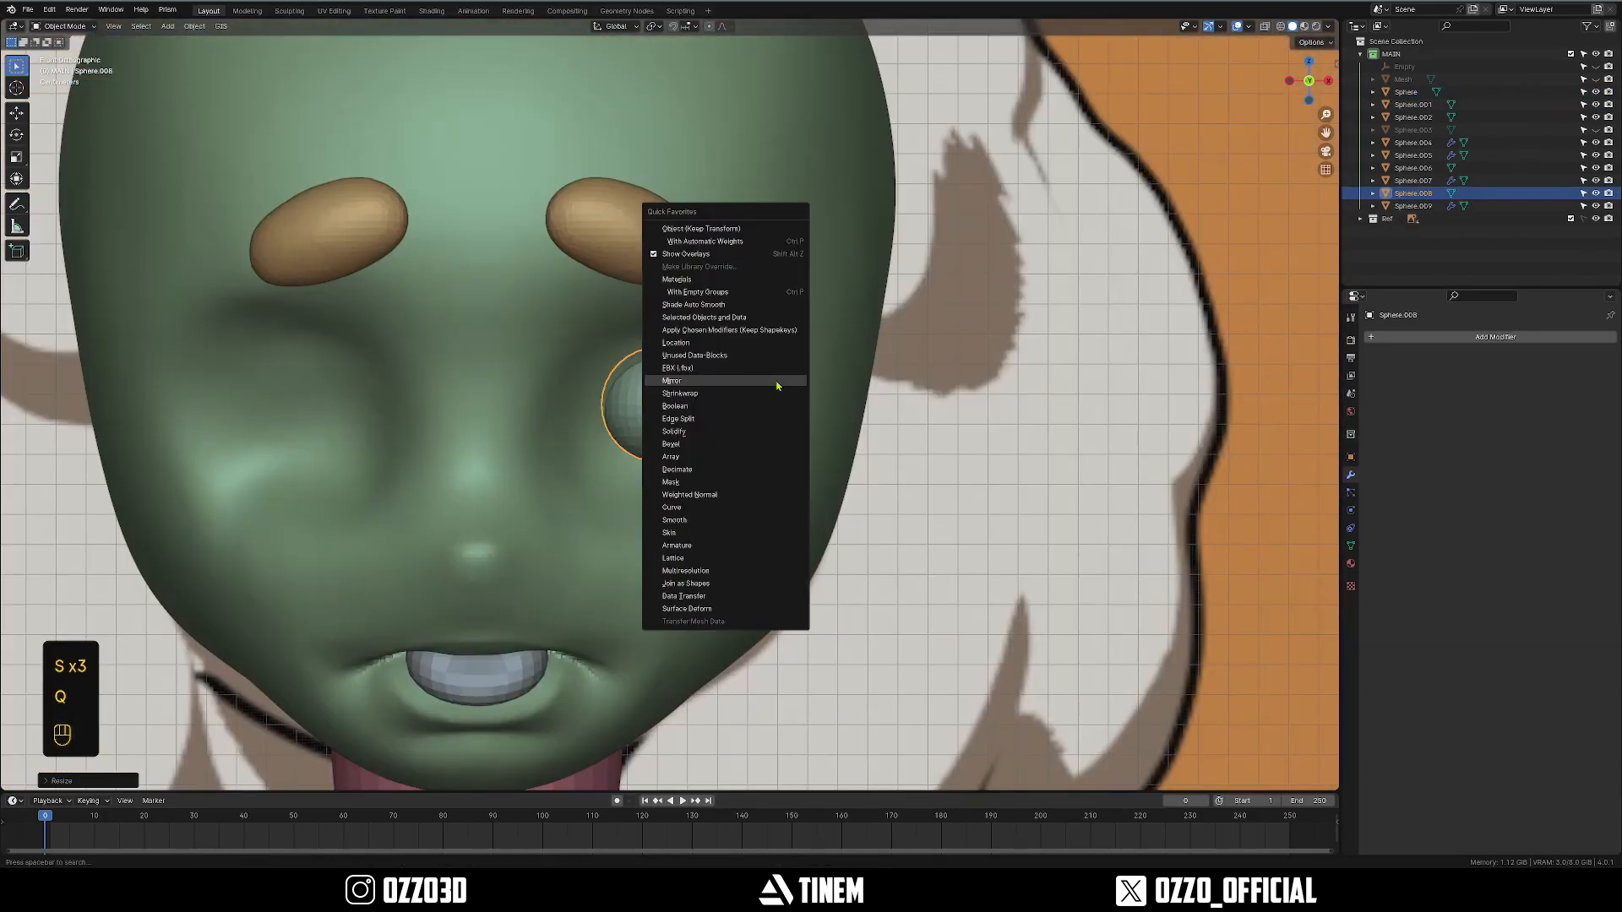
left_click(778, 383)
left_click(1488, 422)
left_click(1491, 436)
scroll(750, 386, "up", 1)
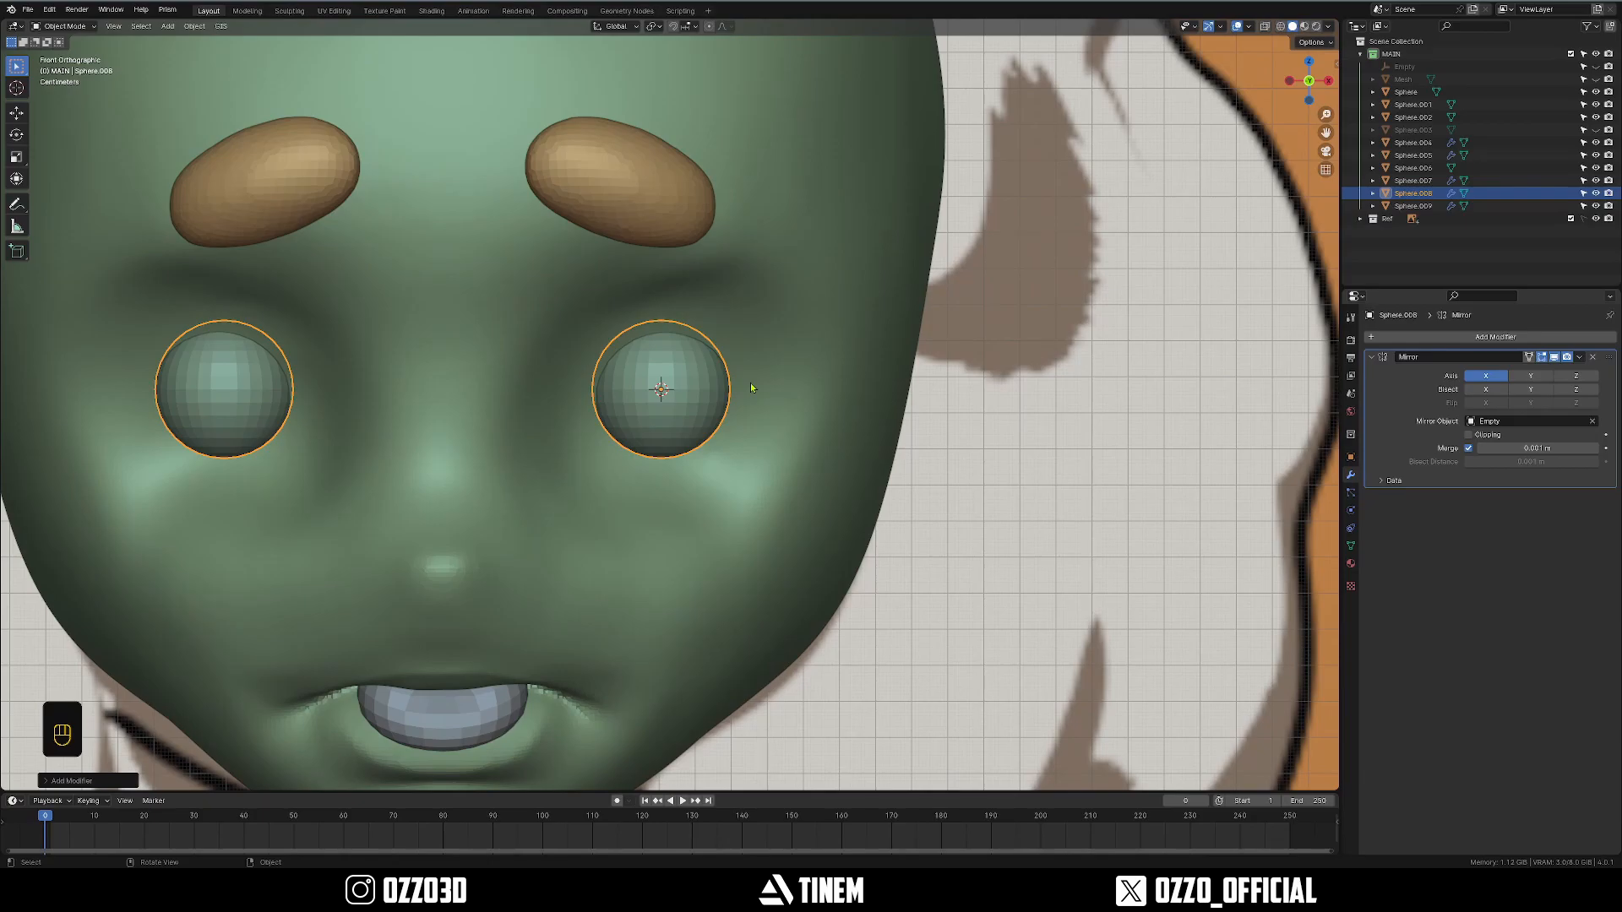
Remove the eye sphere's Mirror modifier and browse the list of available modifiers.
left_click(1592, 358)
left_click(1488, 335)
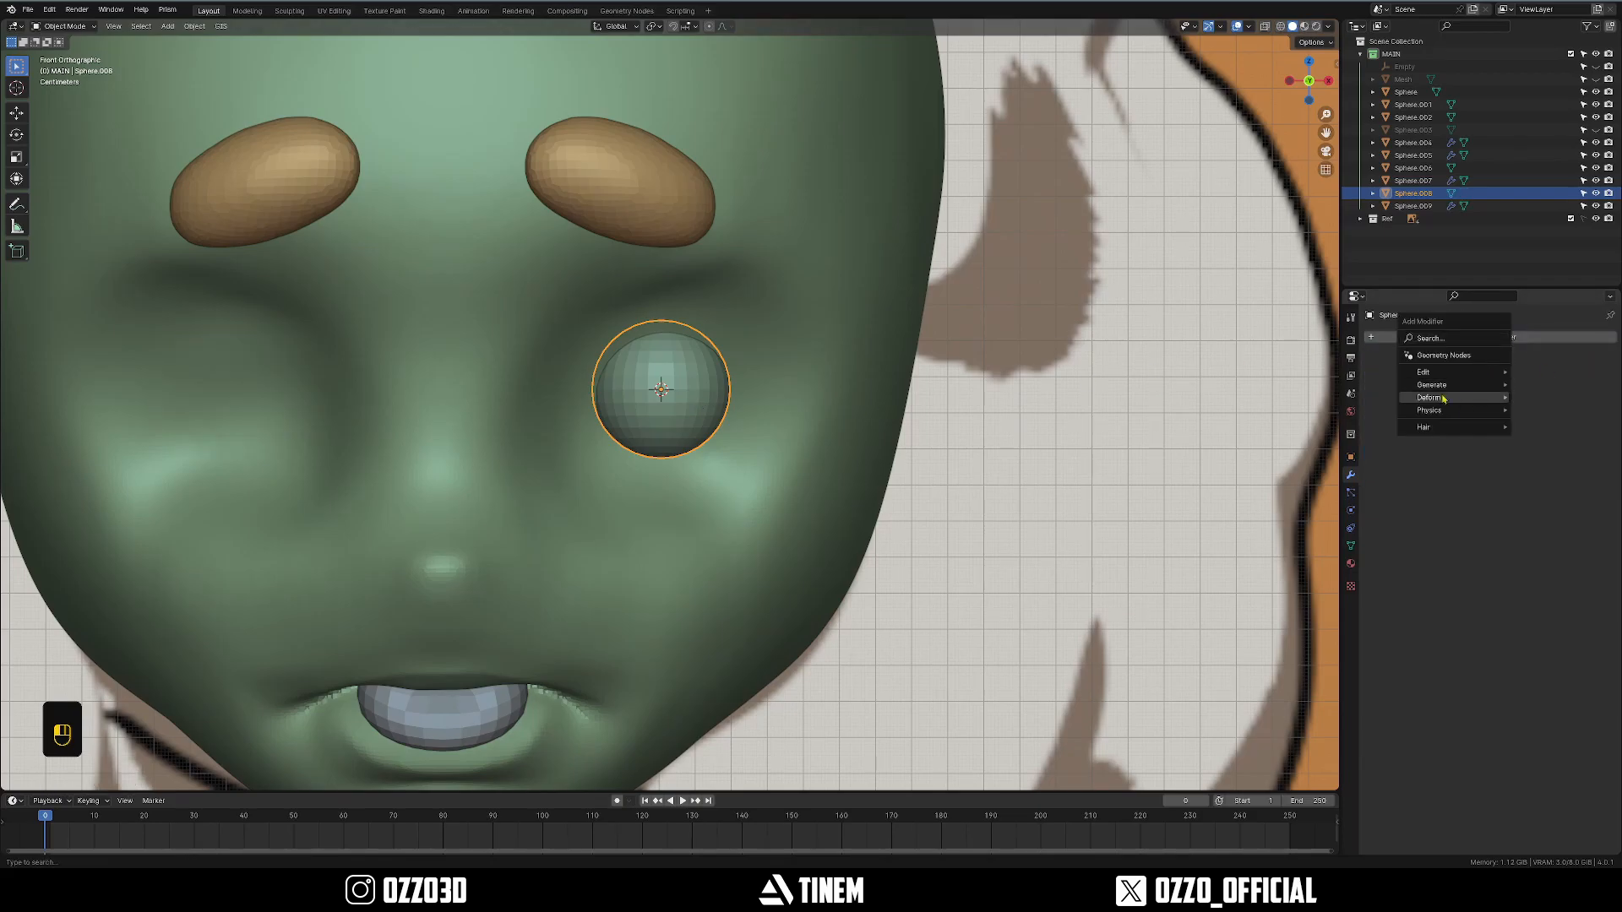
mouse_move(1434, 385)
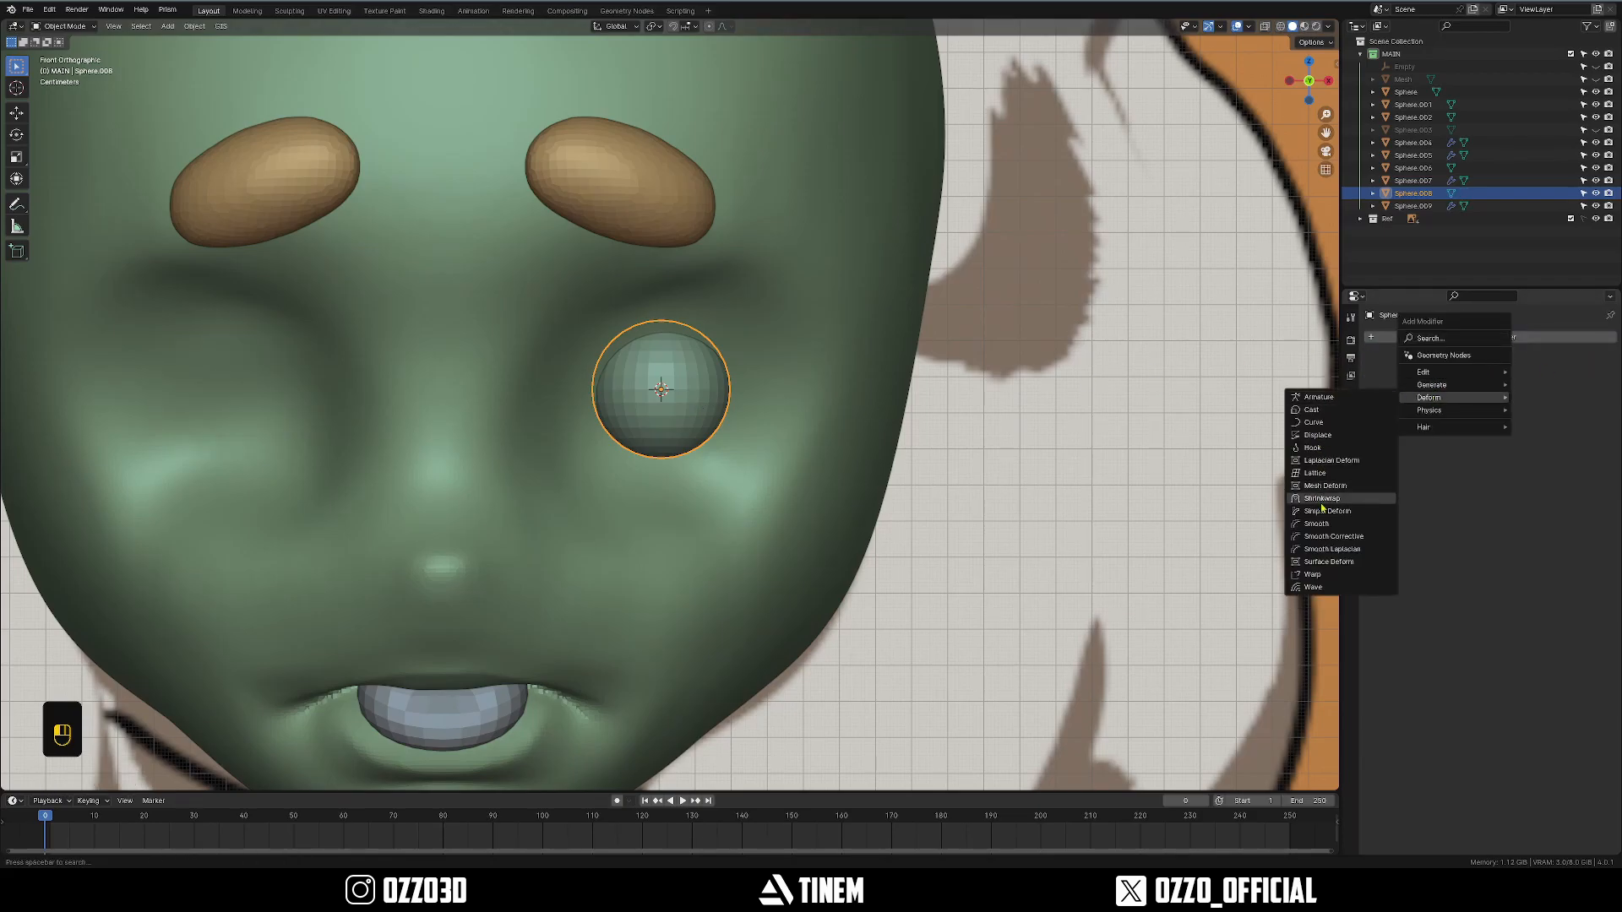
right_click(1314, 473)
Give the eye sphere an X-axis Mirror modifier with Empty as the mirror object, save the file and view it from the side.
key("q")
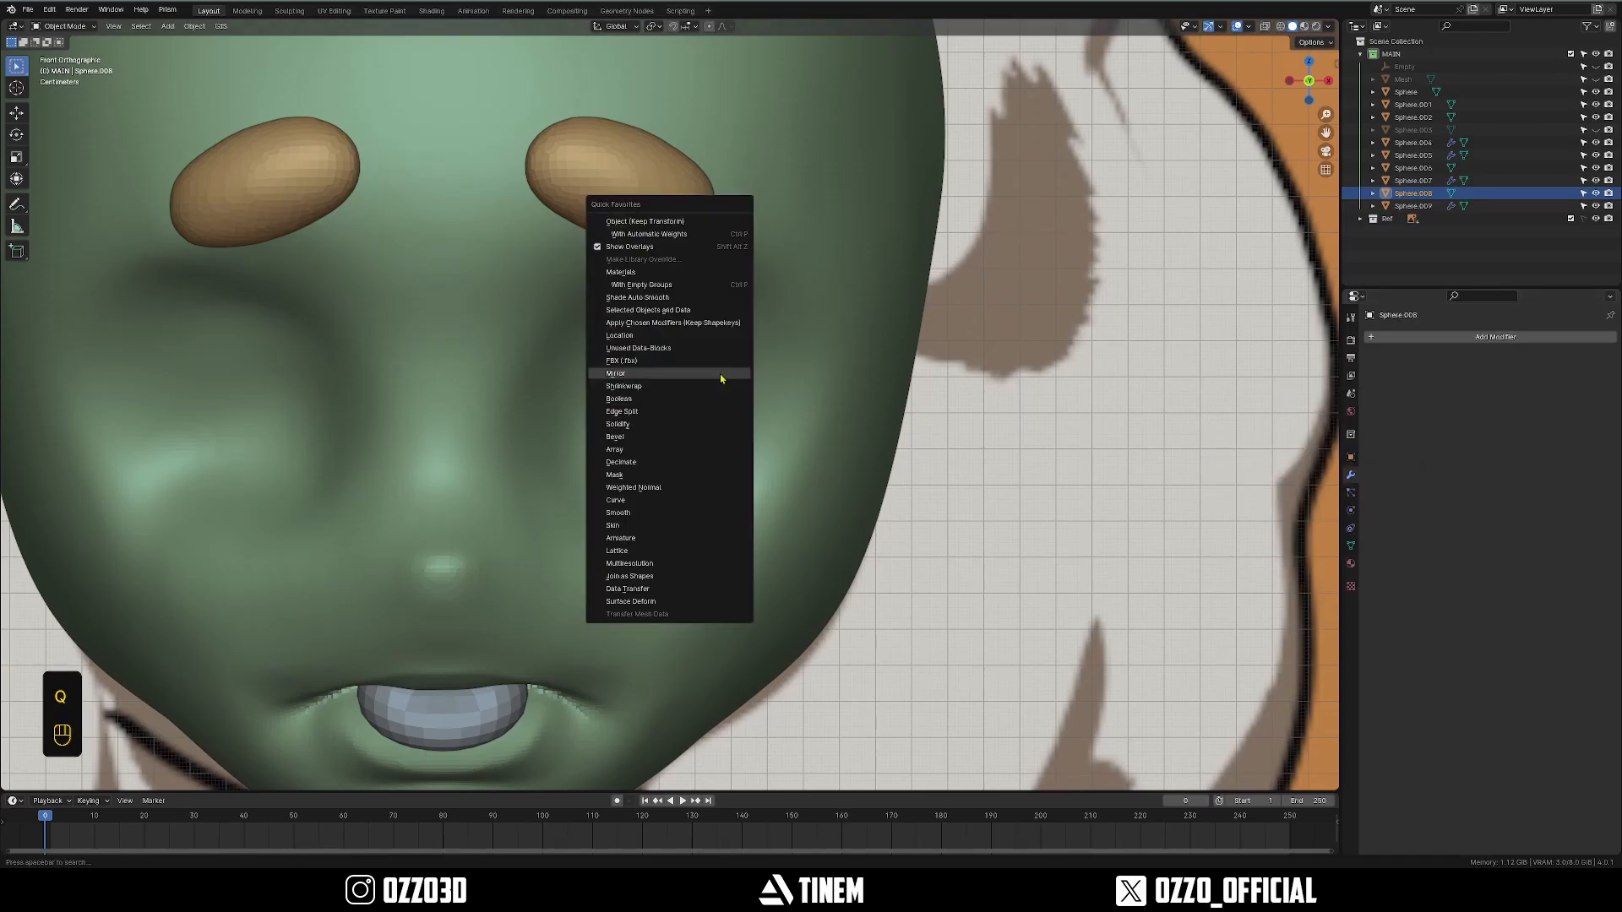
key("q")
key("q")
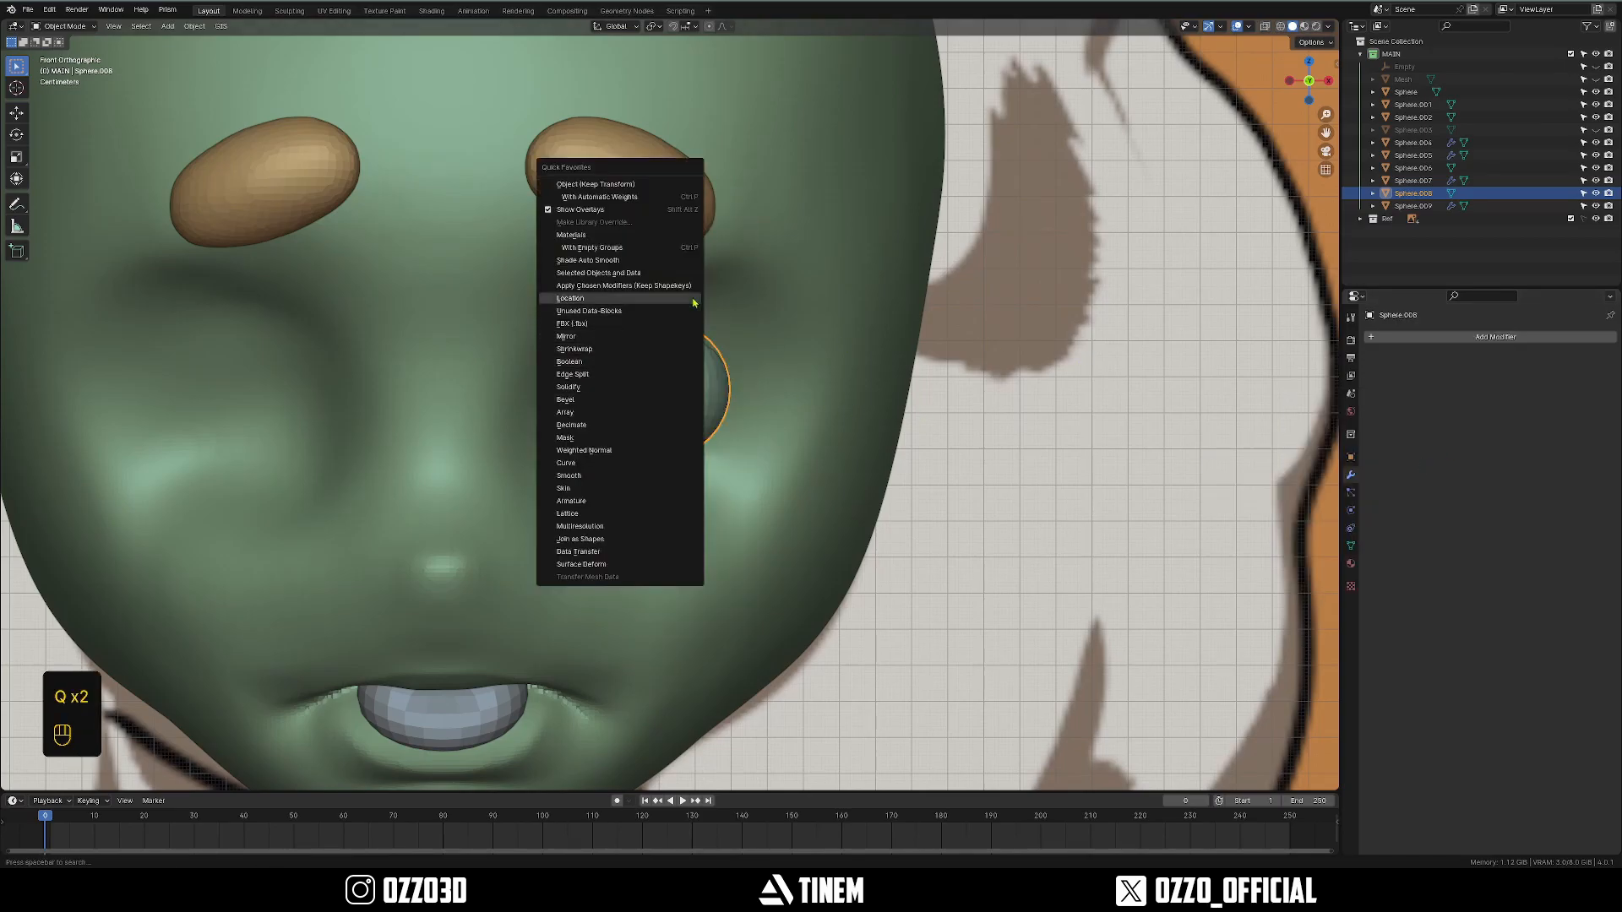
left_click(598, 363)
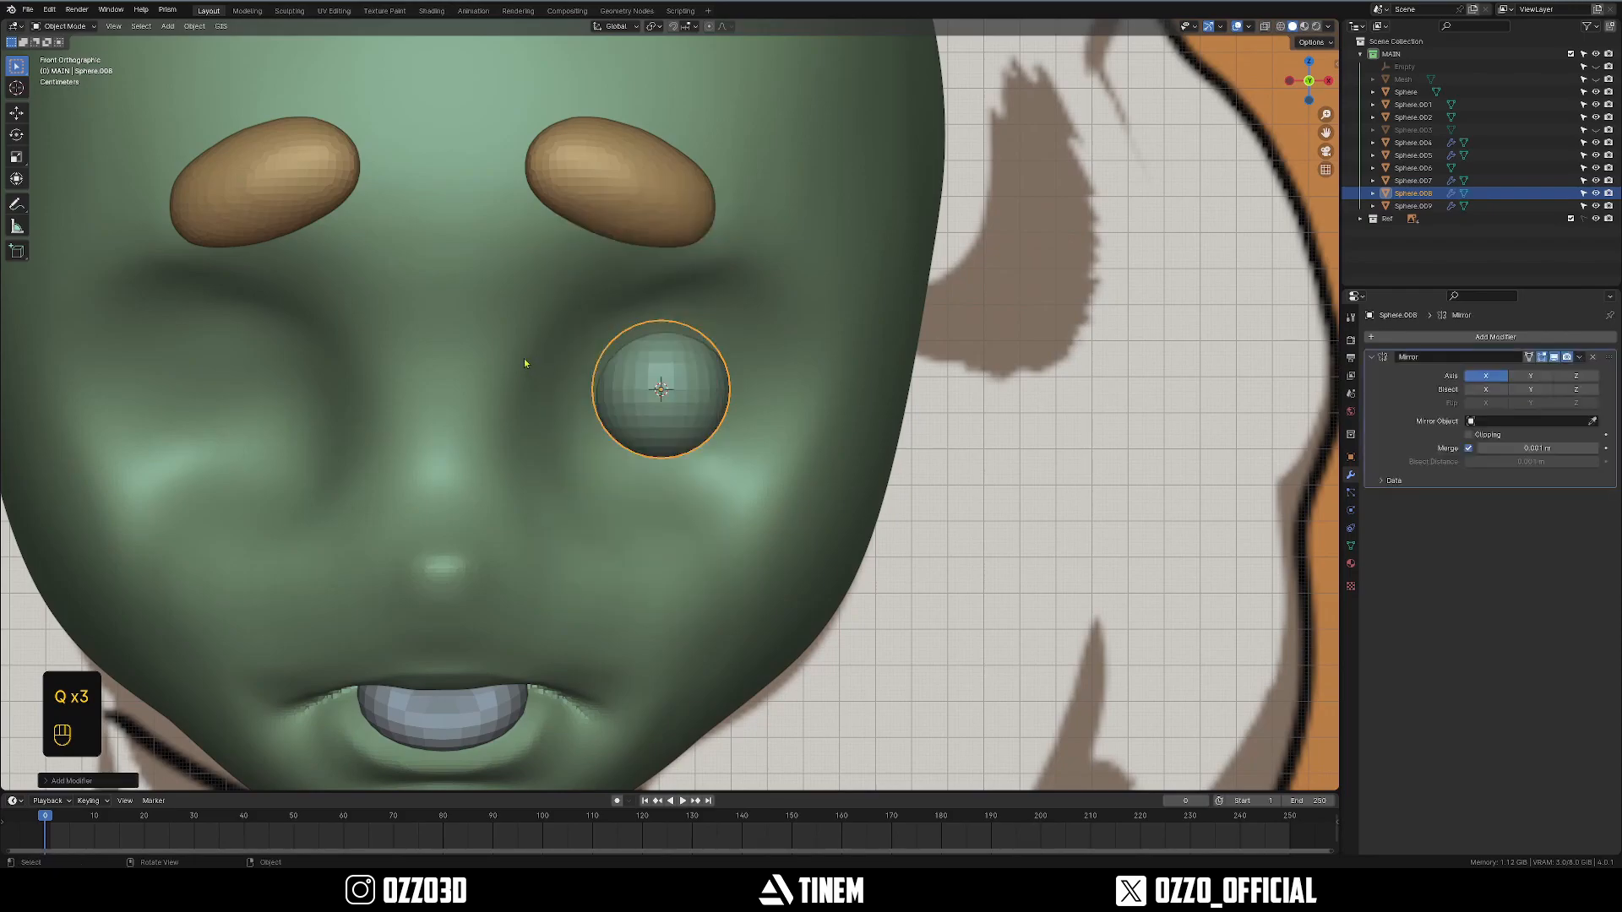
left_click(1521, 421)
type("e")
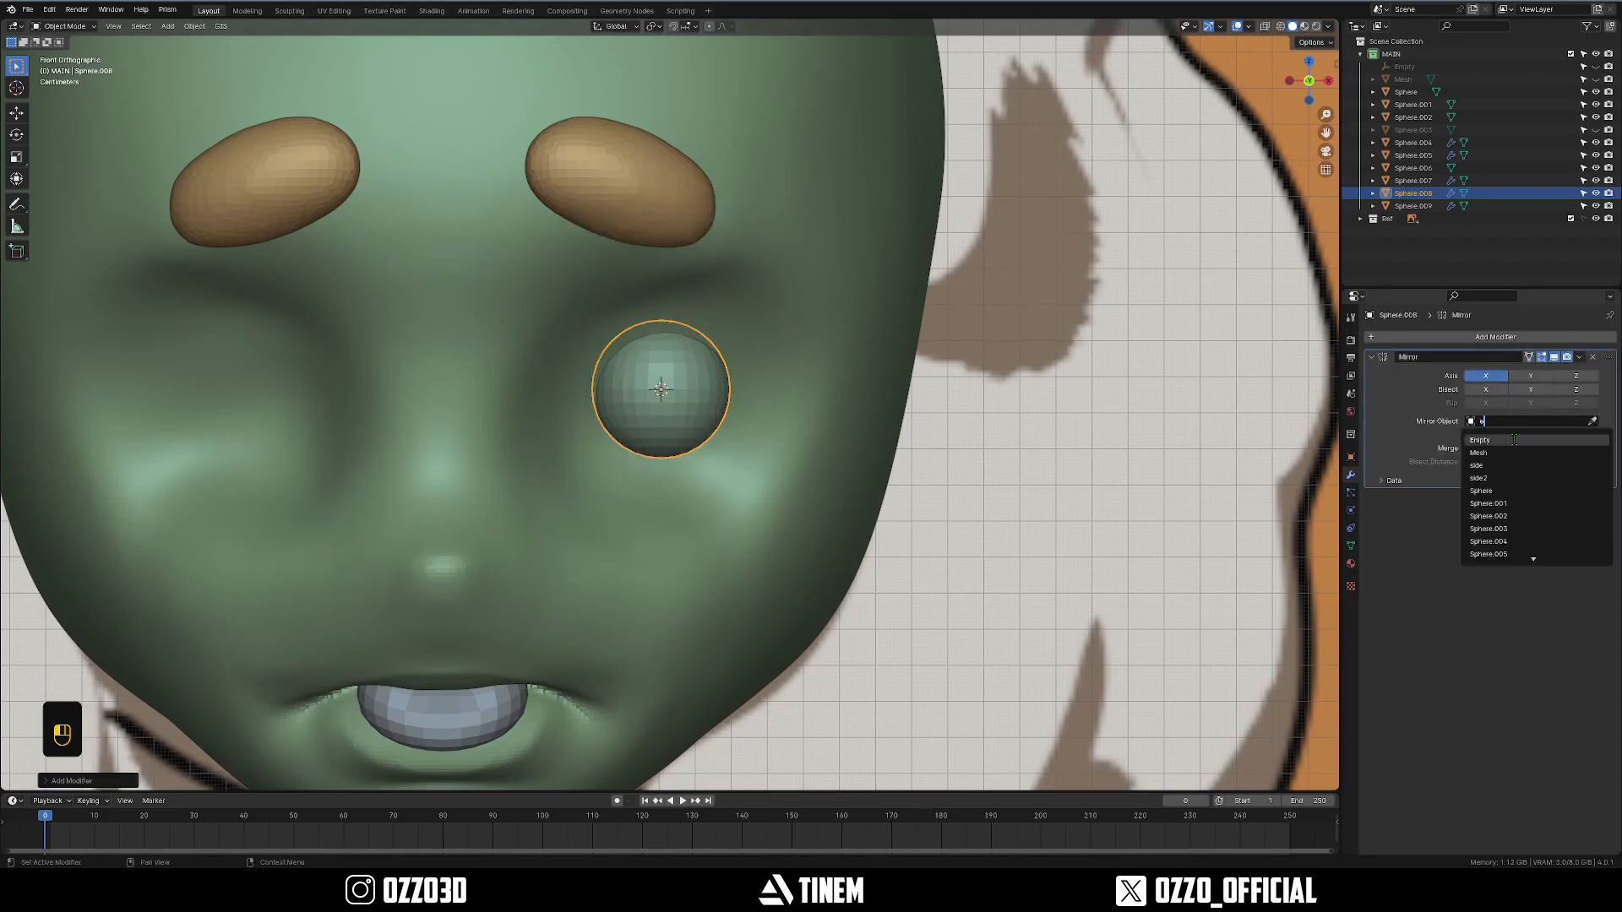
left_click(1514, 440)
scroll(1203, 261, "down", 10)
scroll(784, 396, "up", 10)
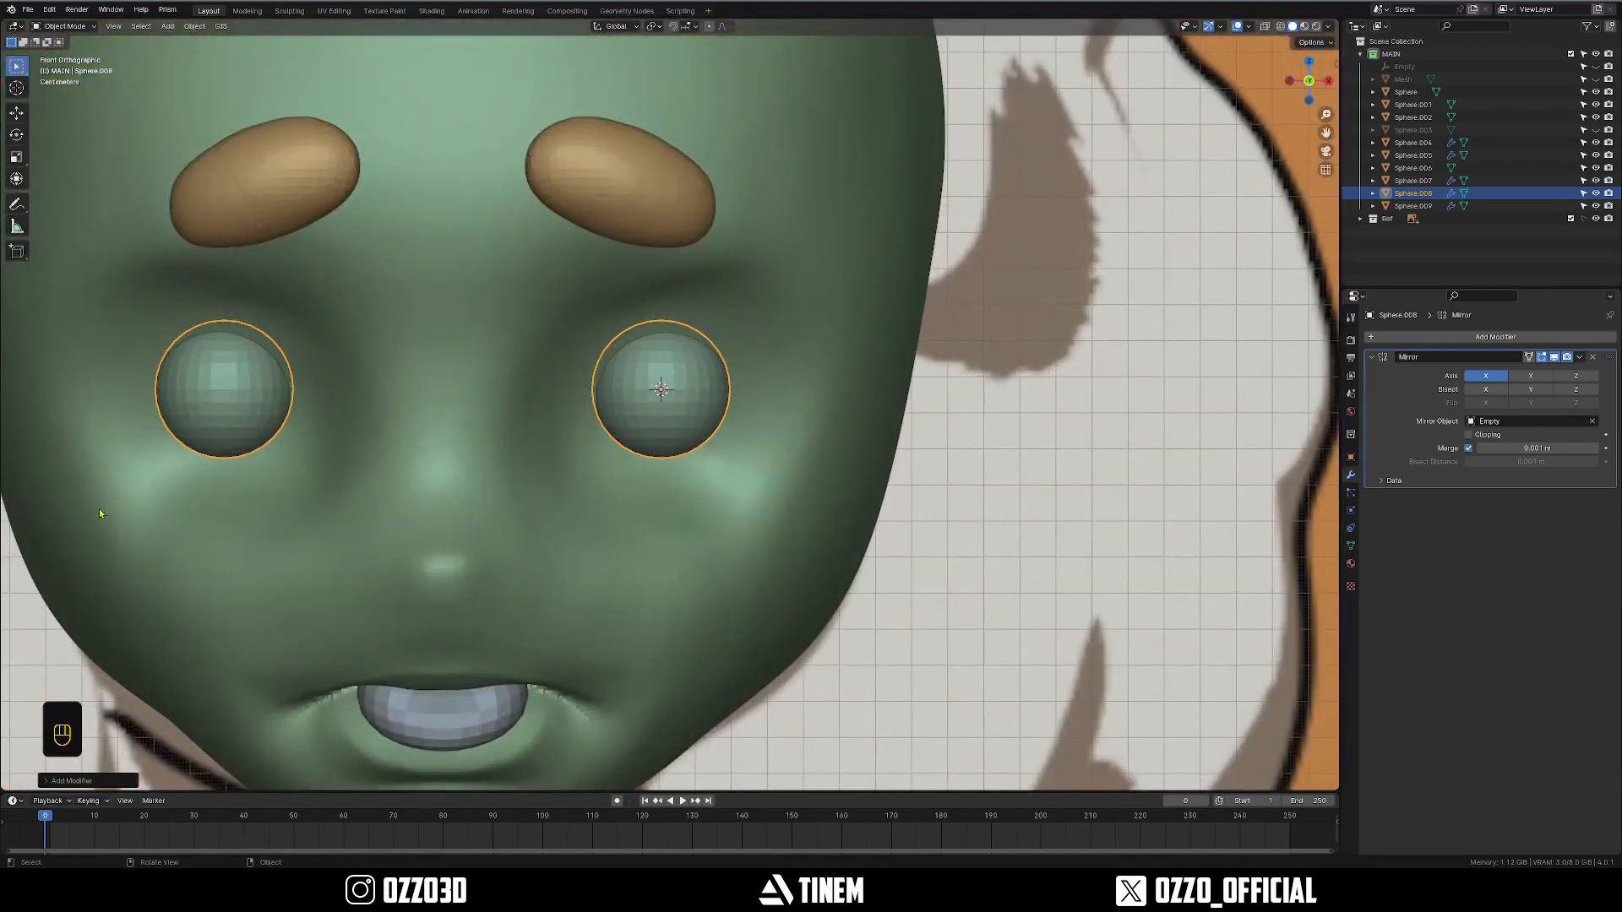
key("ctrl+s")
key("grave")
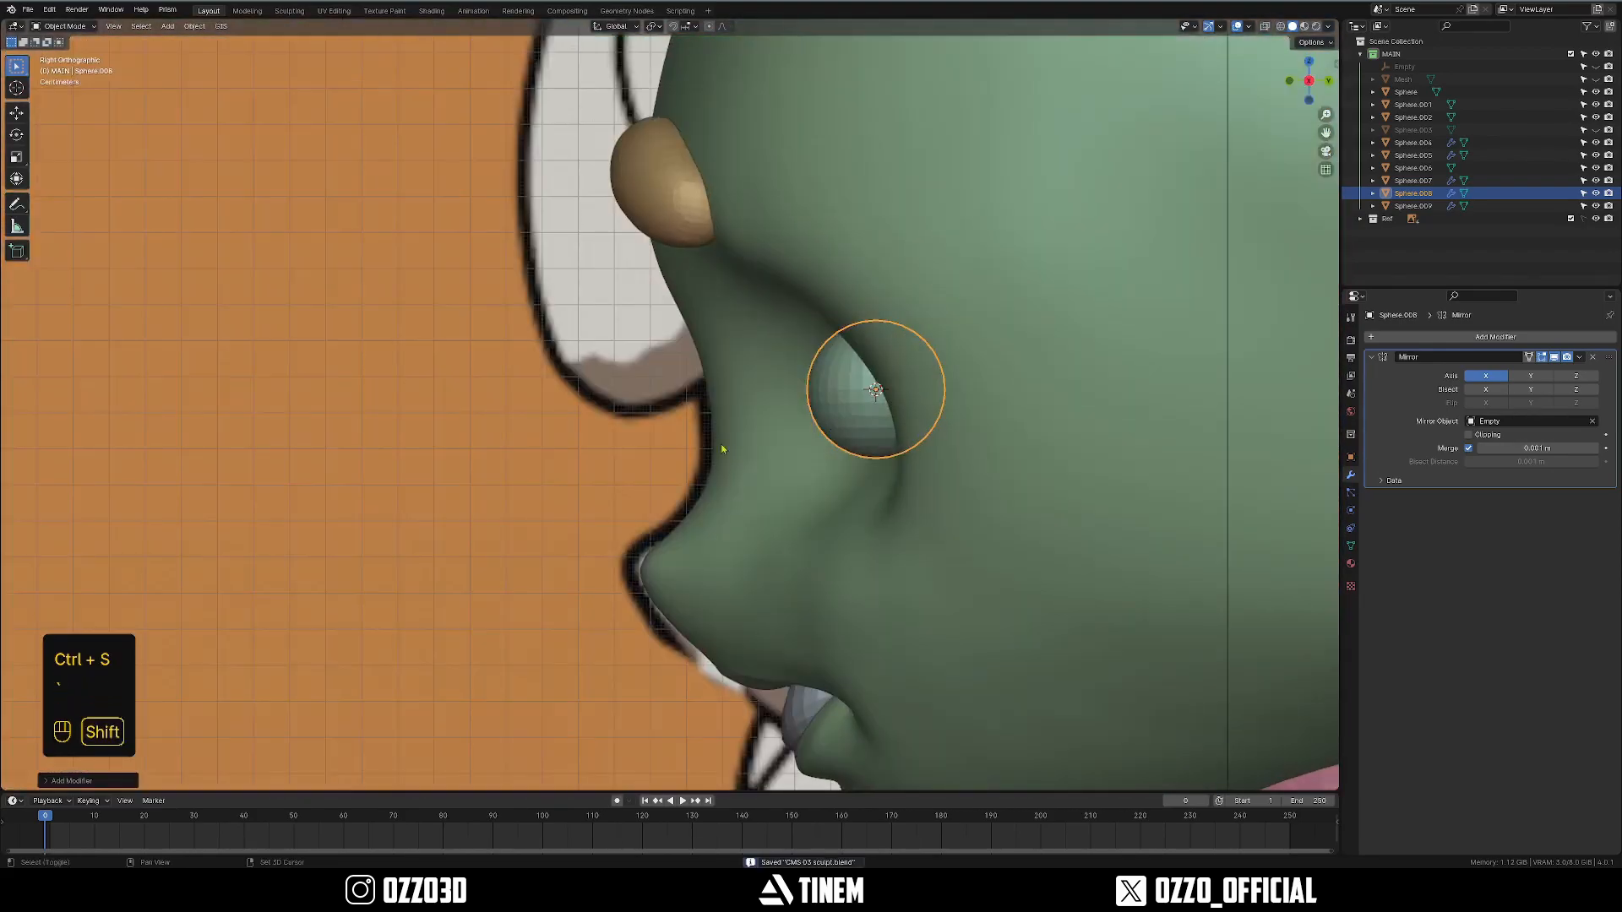
Turn on X-ray and move the eye sphere forward along Y to the eye in the side reference.
key("g")
key("alt+z")
left_click(887, 417)
scroll(887, 417, "up", 1)
key("g")
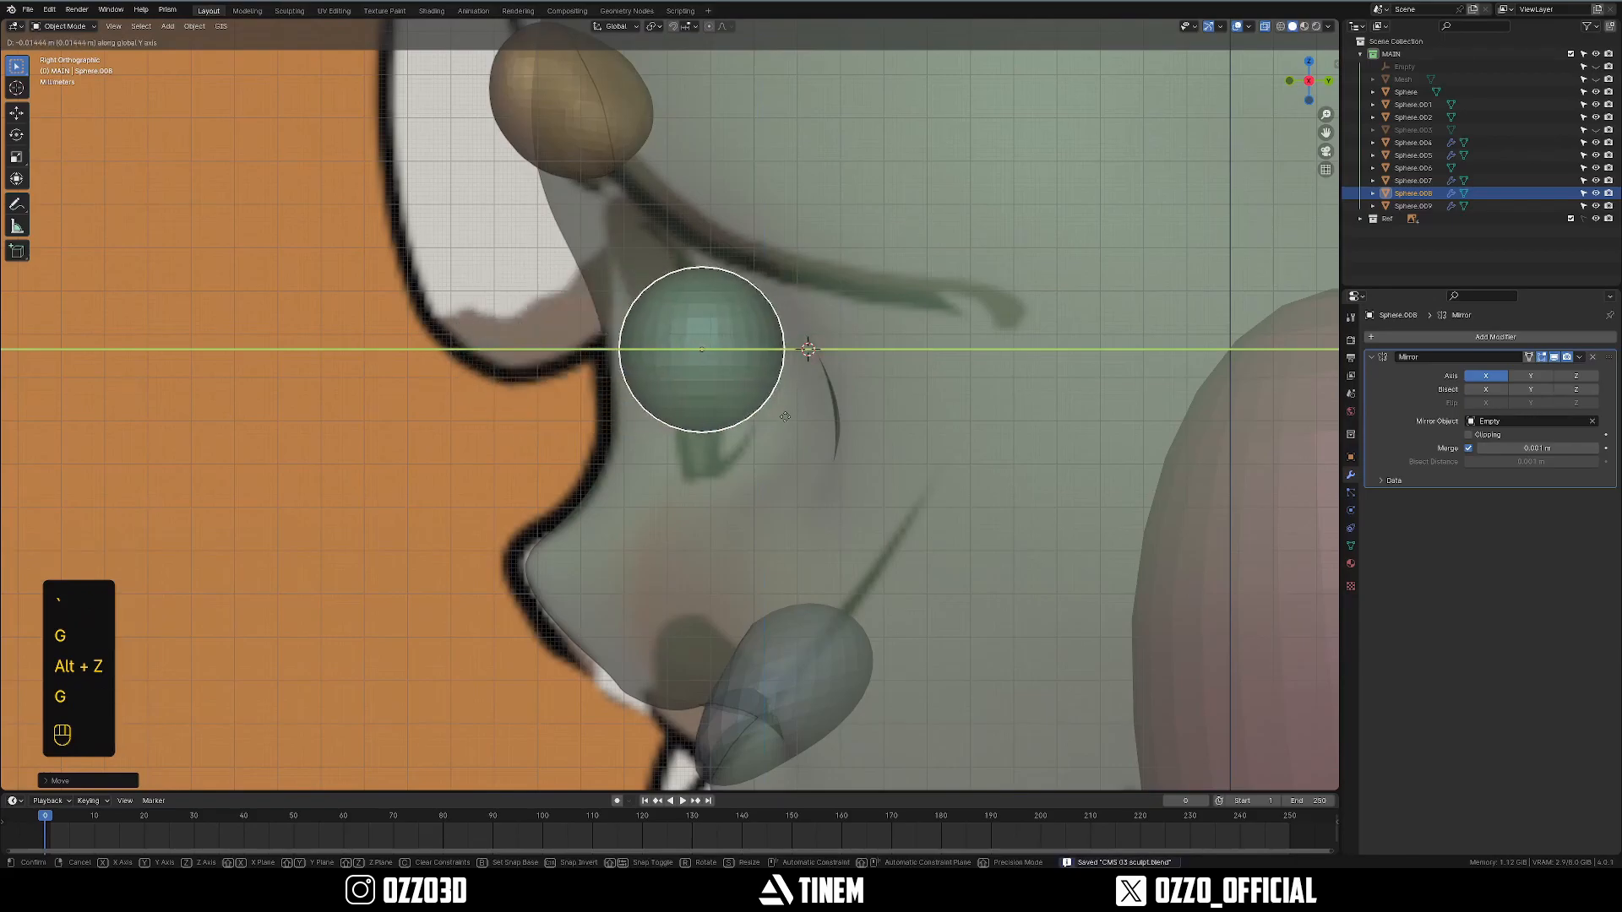
left_click(772, 419)
middle_click_drag(772, 425, 785, 439, "shift")
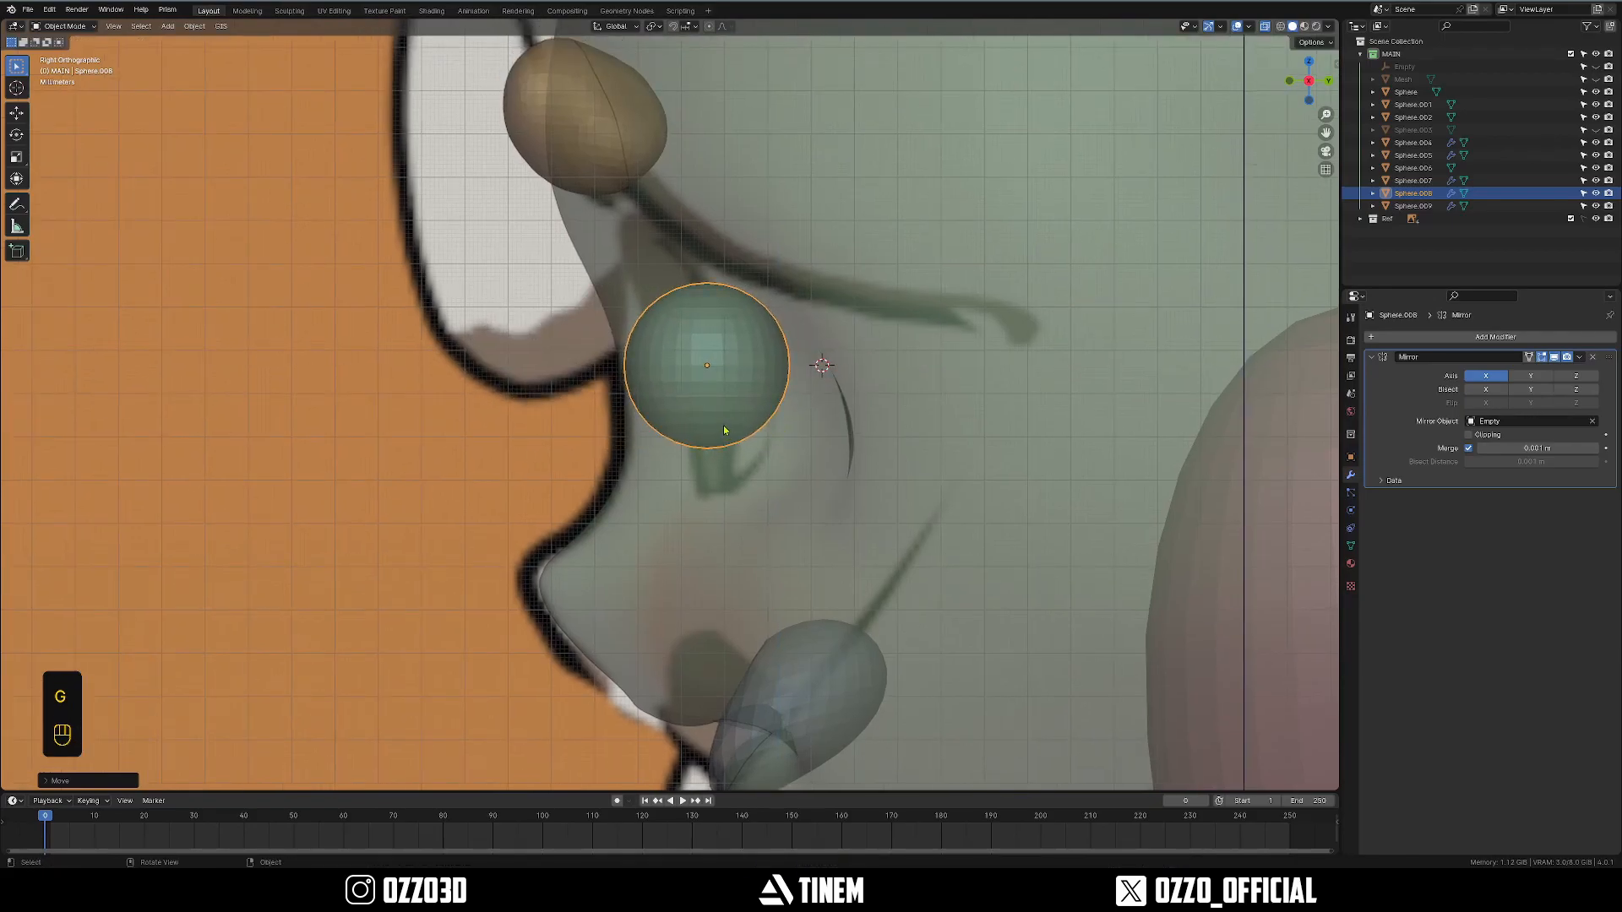
From the front, scale the eyeball up slightly and stretch it along Z into a tall ellipse matching the reference.
key("alt+z")
key("grave")
left_click(857, 483)
key("alt+z")
middle_click_drag(689, 486, 700, 485, "shift")
key("s")
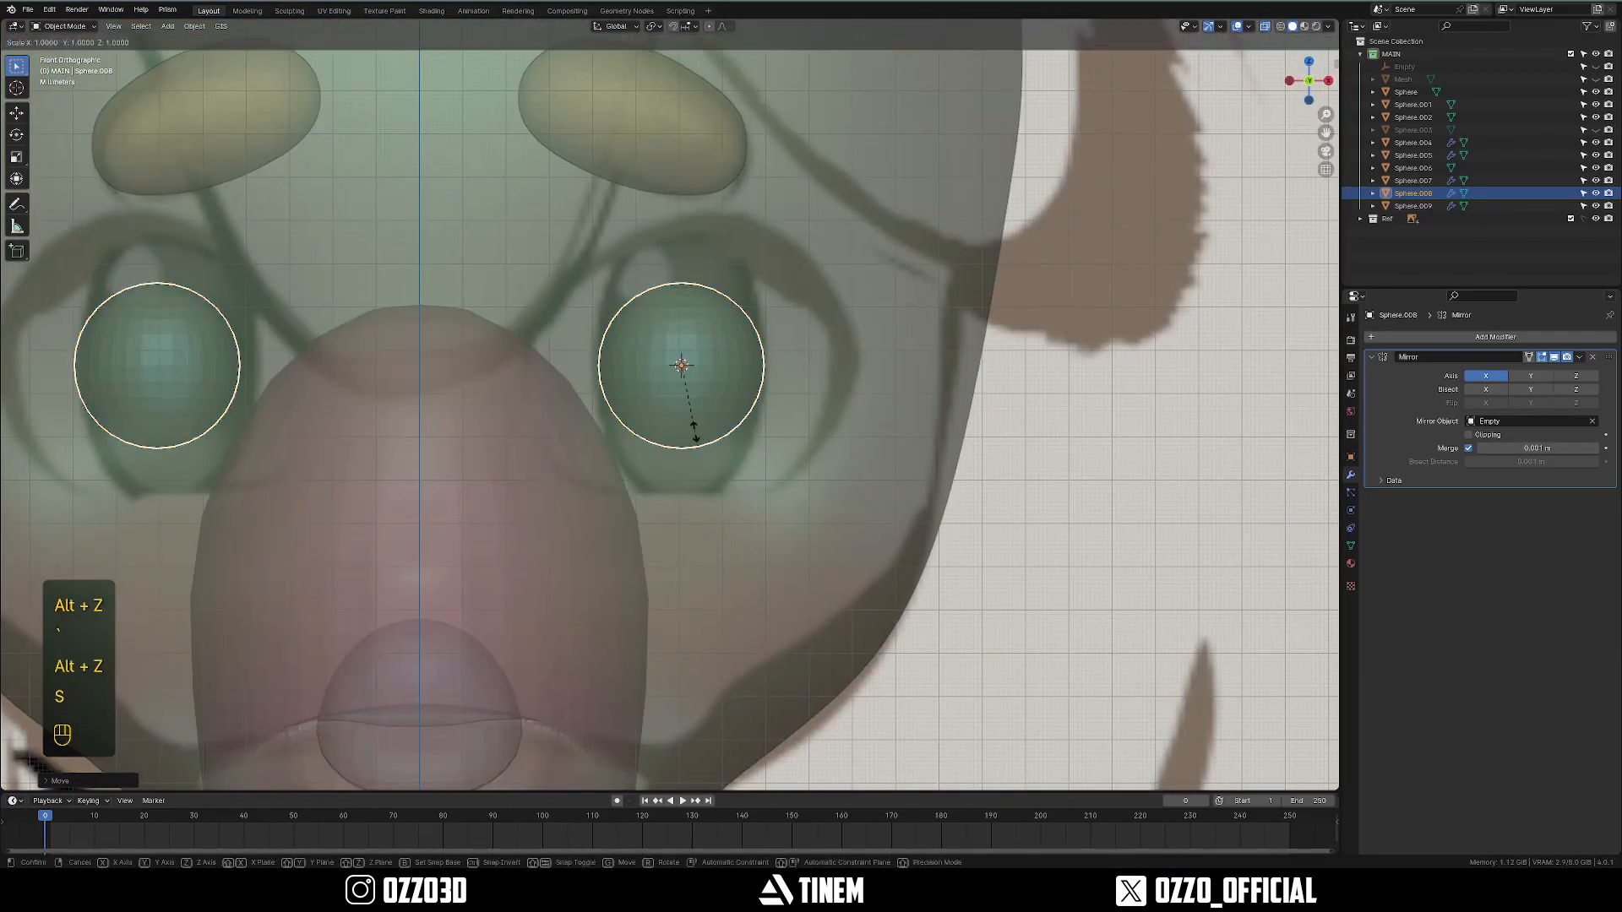
left_click(690, 433)
key("s")
key("z")
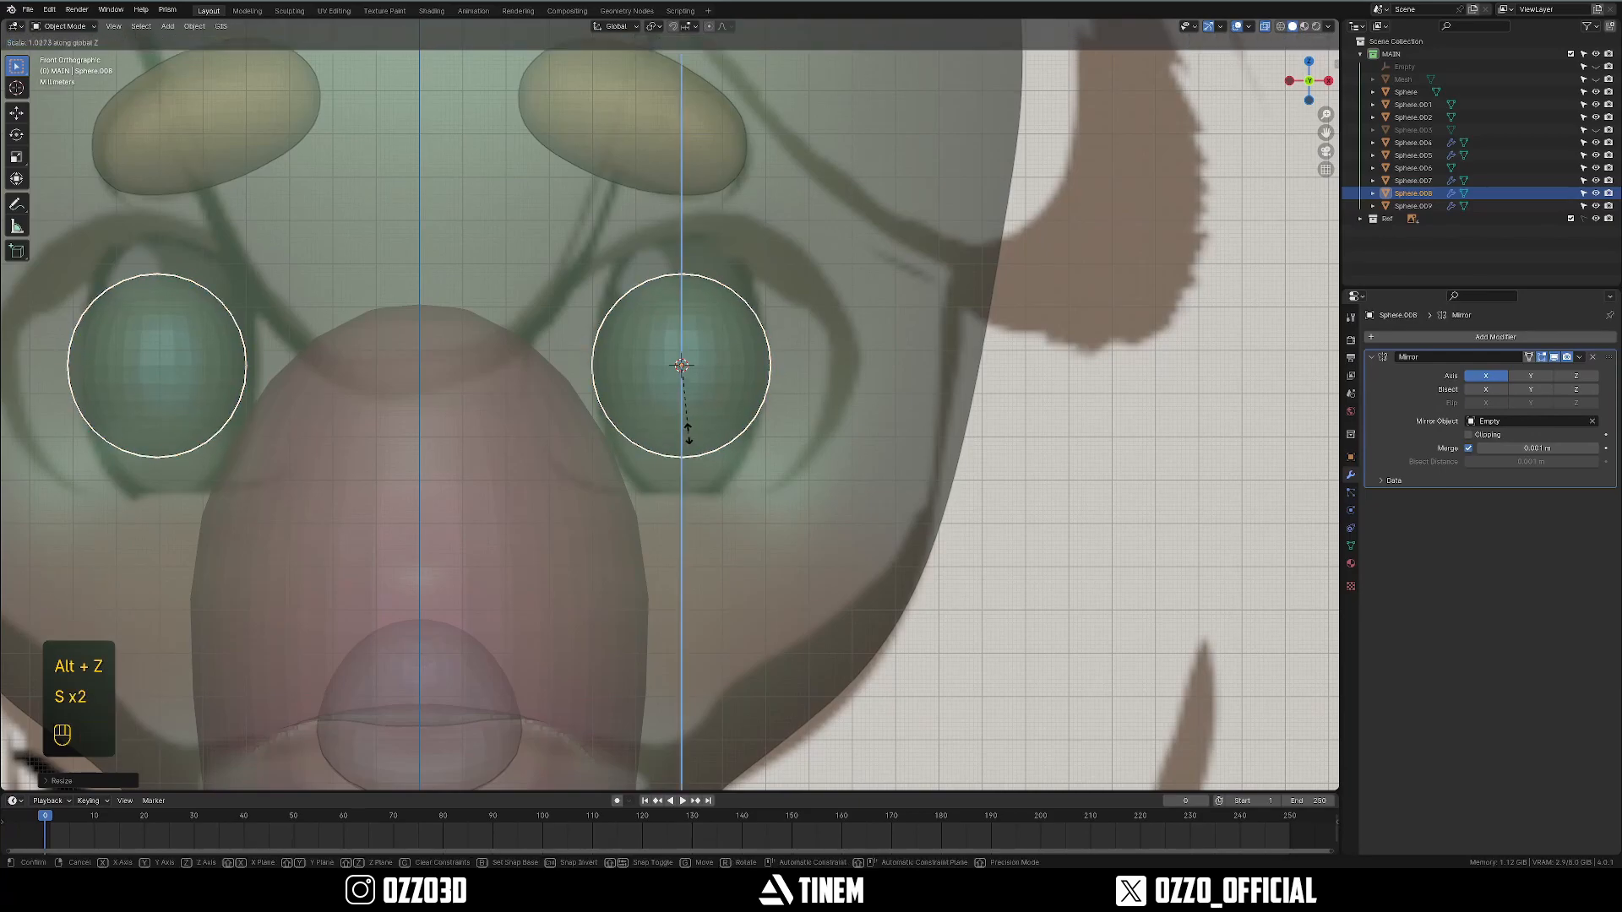
left_click(711, 471)
From the side, flatten the eye ellipsoid along the Y axis into a thin disc.
key("grave")
left_click(941, 449)
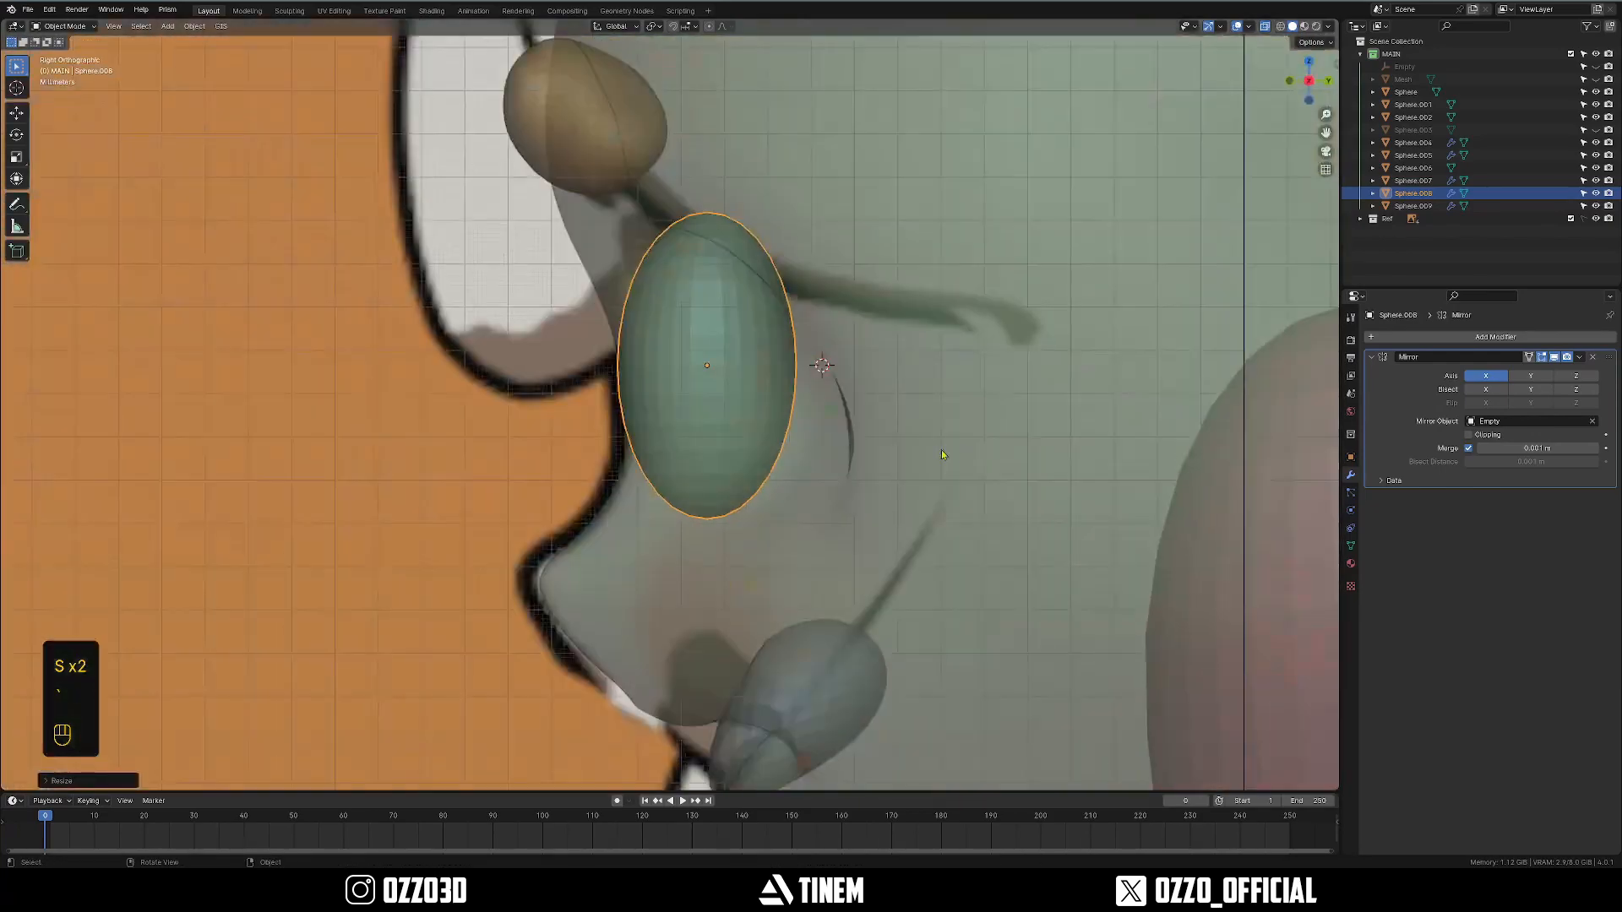
key("s")
key("y")
key("Escape")
key("s")
key("x")
key("y")
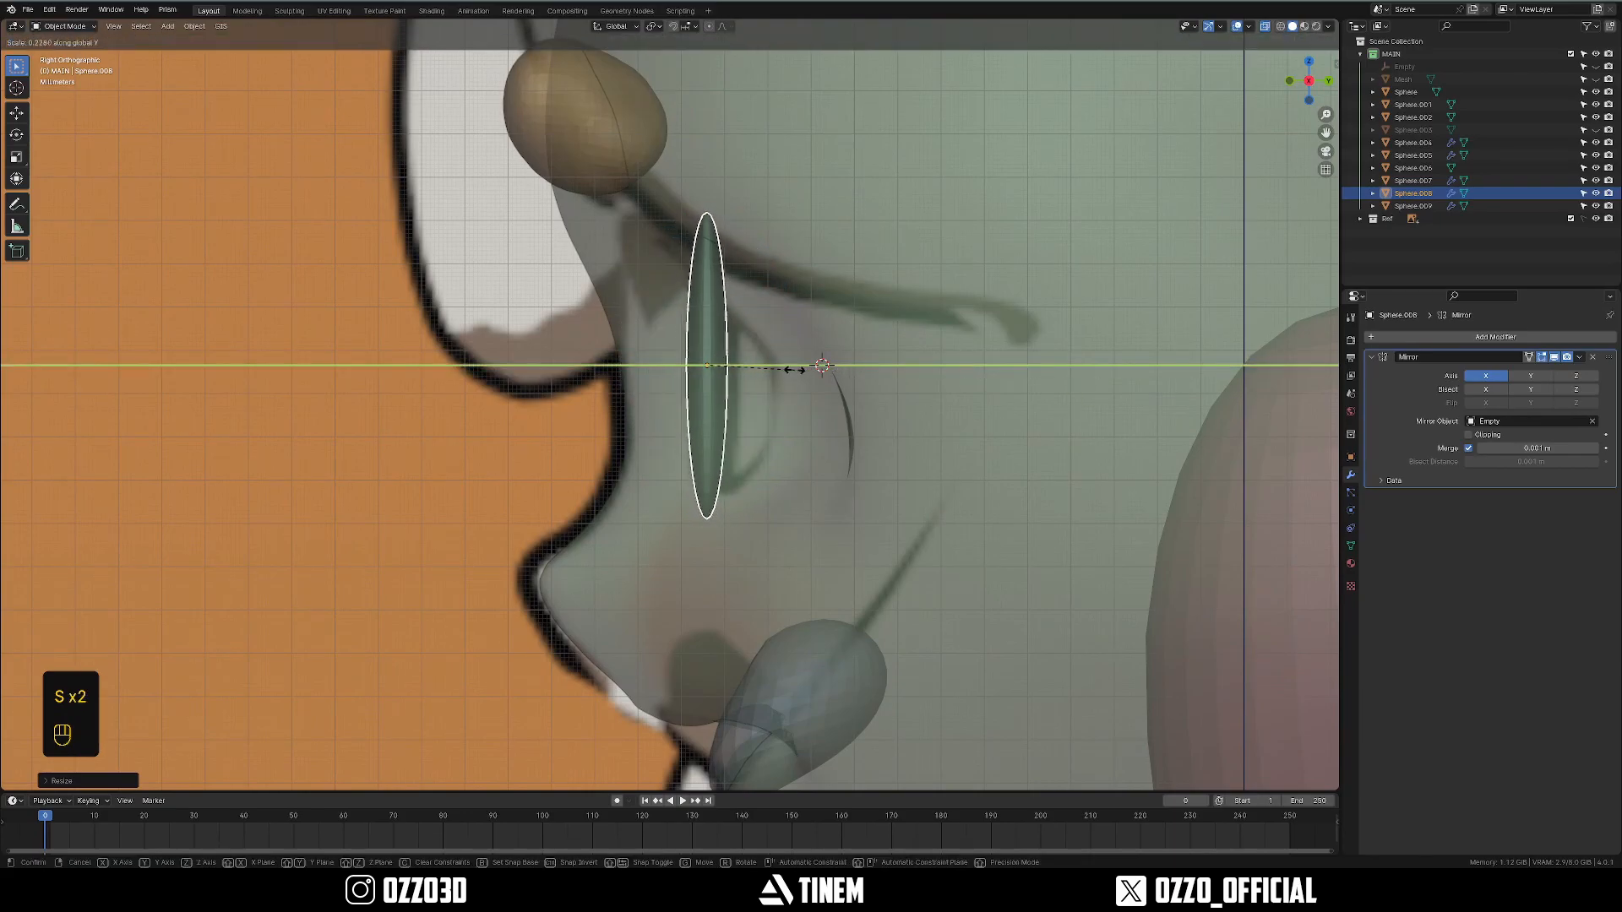
left_click(767, 395)
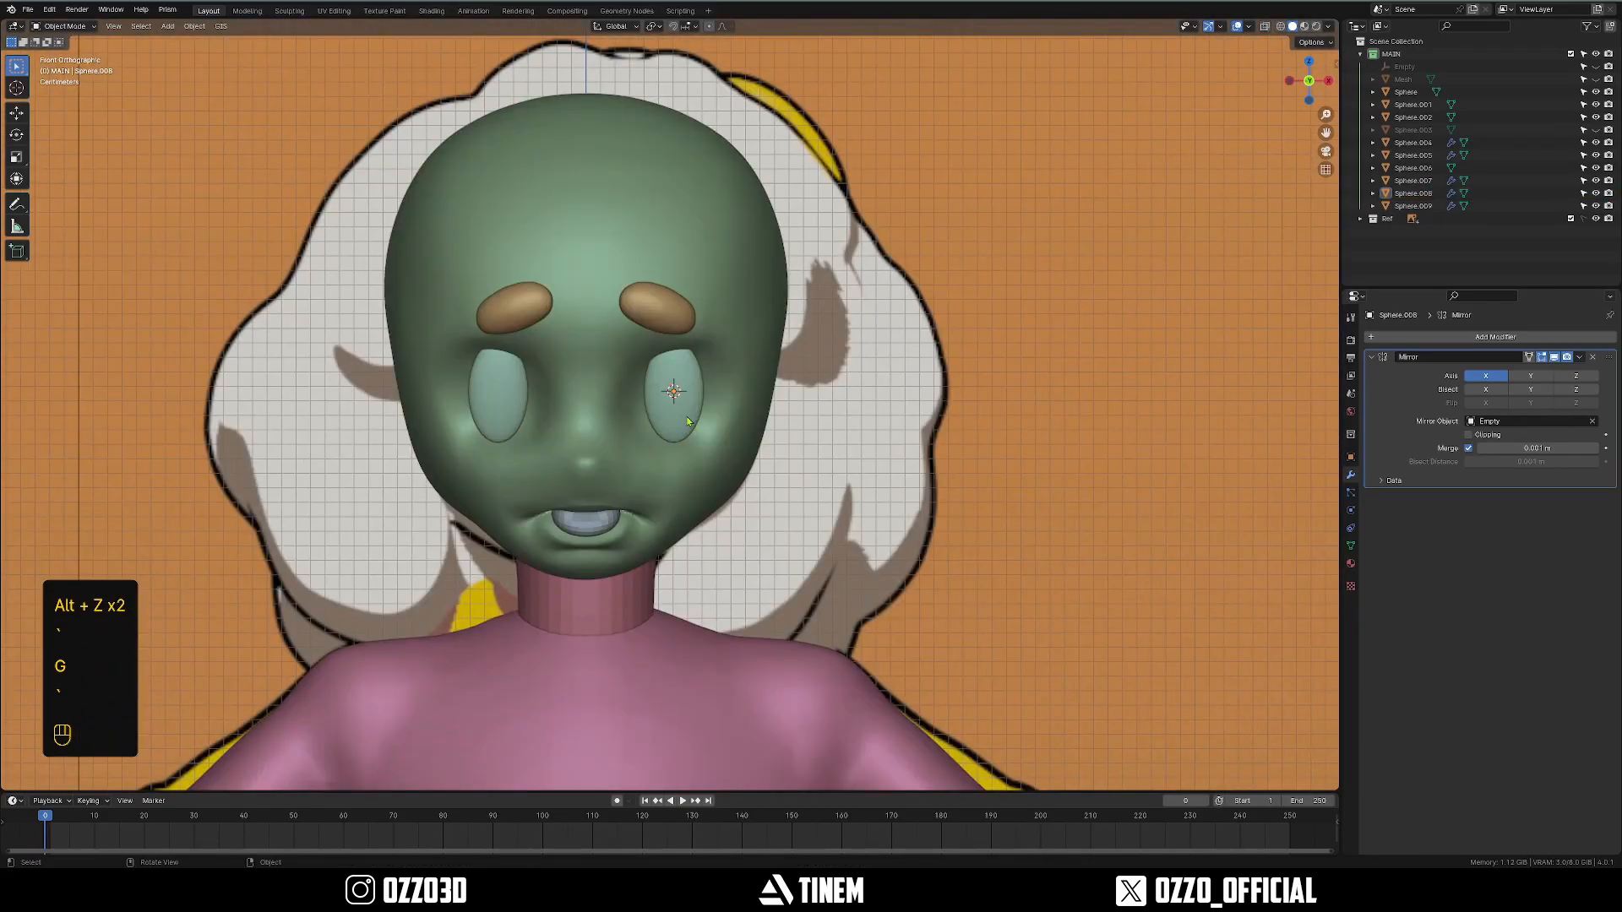
Apply Shade Smooth to the eyes, deselect them and save the file.
right_click(688, 412)
mouse_move(689, 411)
left_click(737, 421)
scroll(726, 376, "up", 9)
right_click(711, 377)
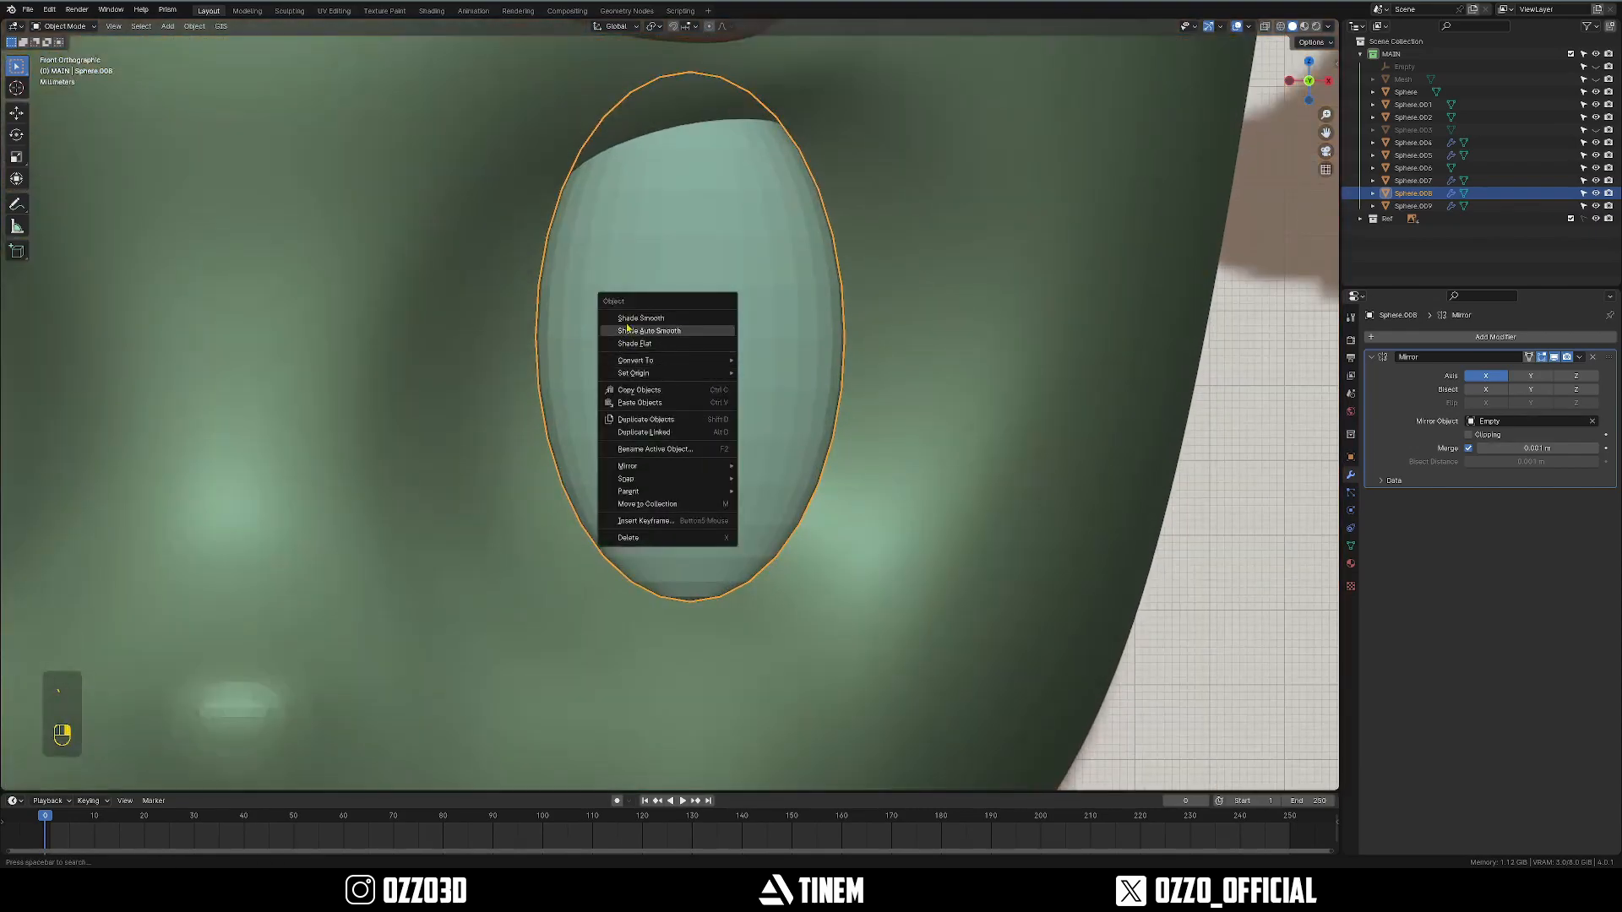
left_click(711, 319)
scroll(733, 390, "down", 5)
scroll(760, 439, "down", 1)
left_click(844, 508)
key("ctrl+s")
scroll(753, 489, "down", 4)
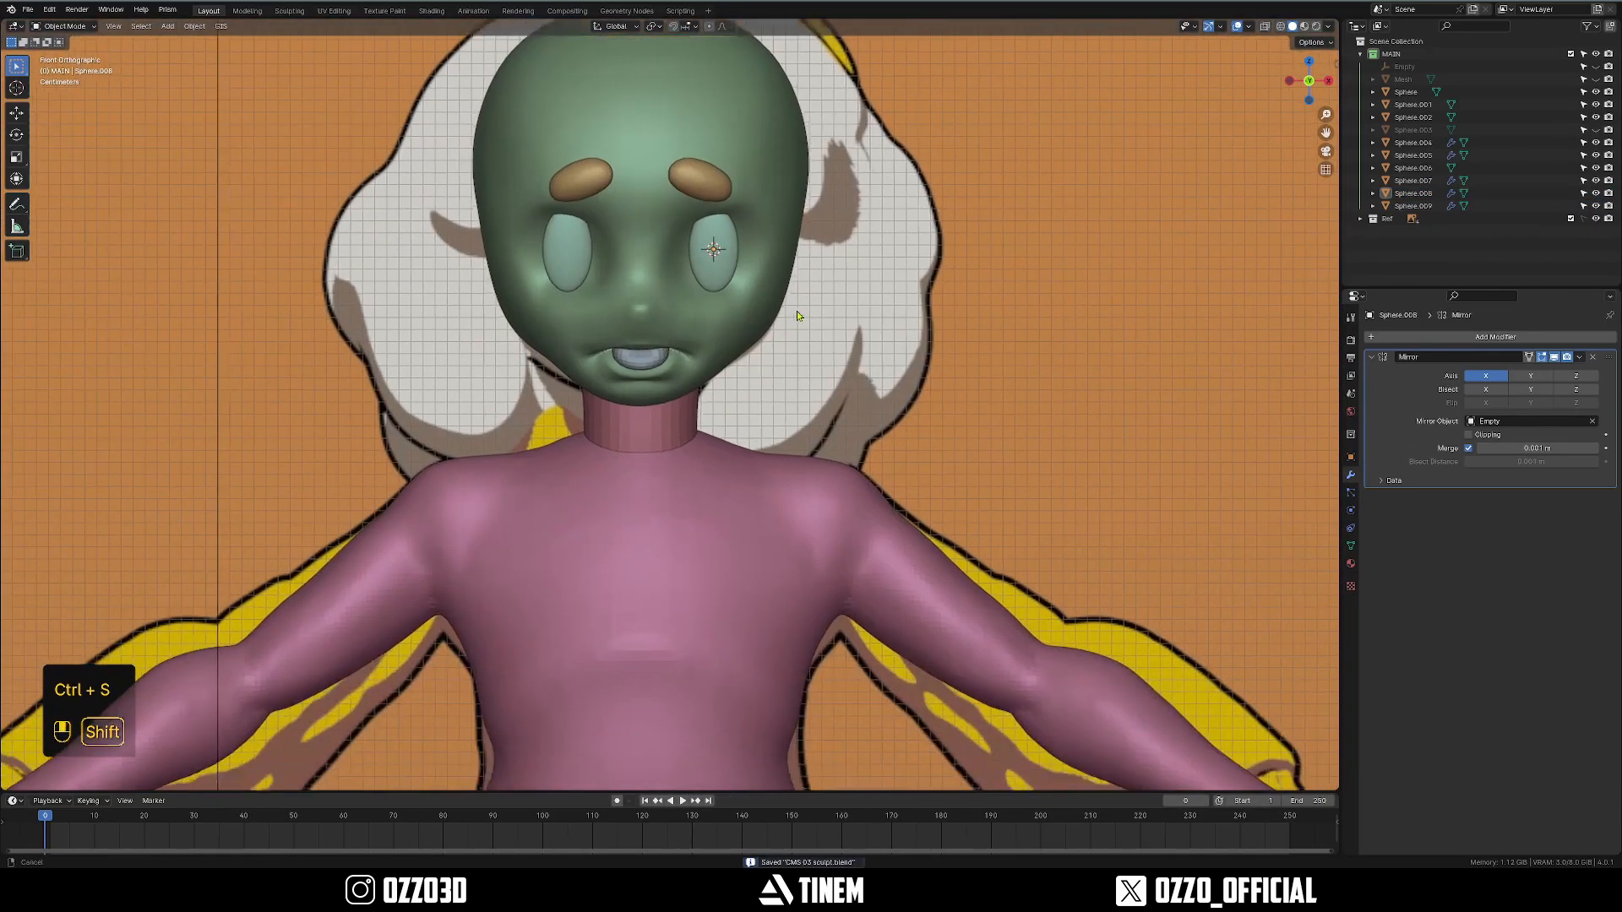
In wireframe display, scale the eyes up to match the front reference's eye outline and check them from the side.
scroll(762, 478, "up", 4)
scroll(748, 439, "up", 2)
left_click(736, 464)
key("grave")
key("grave")
key("z")
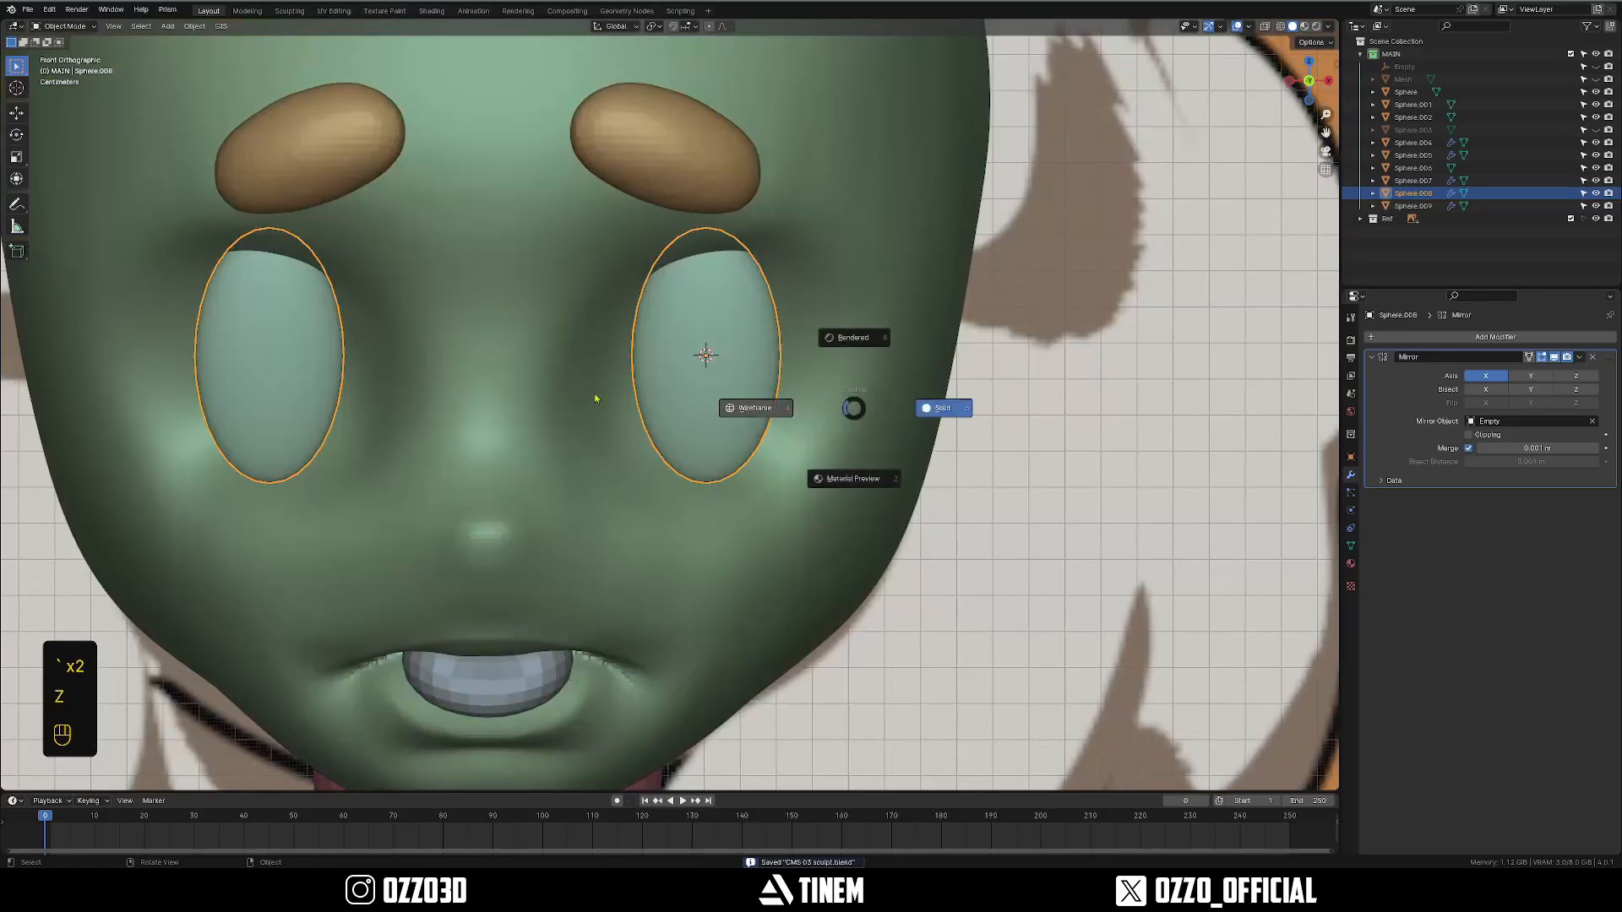
left_click(597, 394)
scroll(670, 401, "up", 2)
key("s")
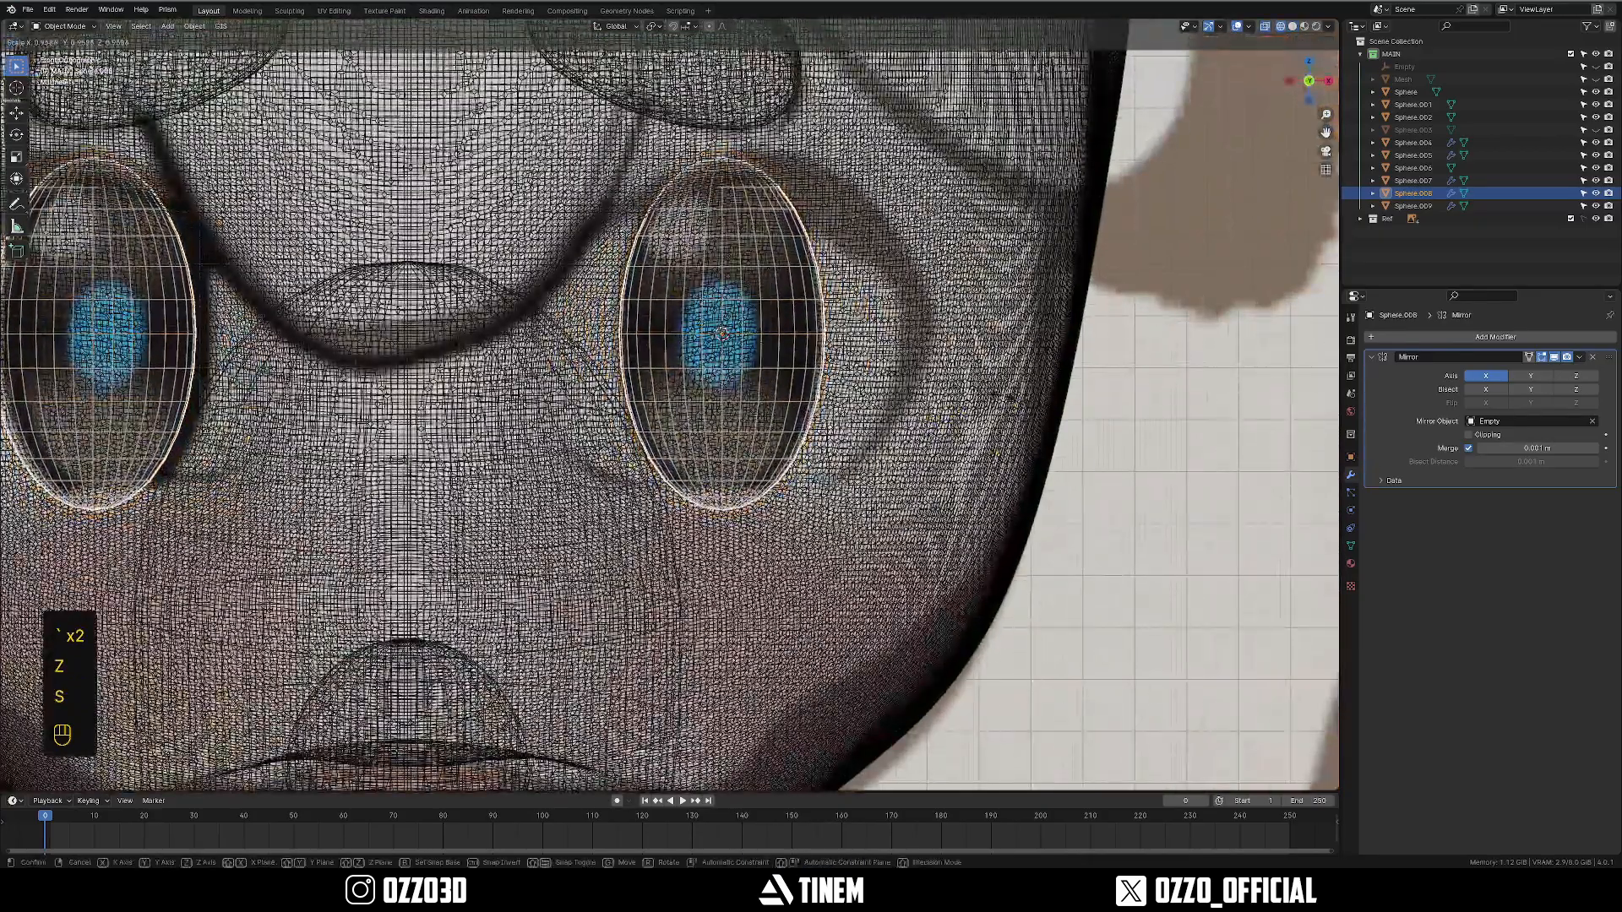
left_click(999, 398)
key("grave")
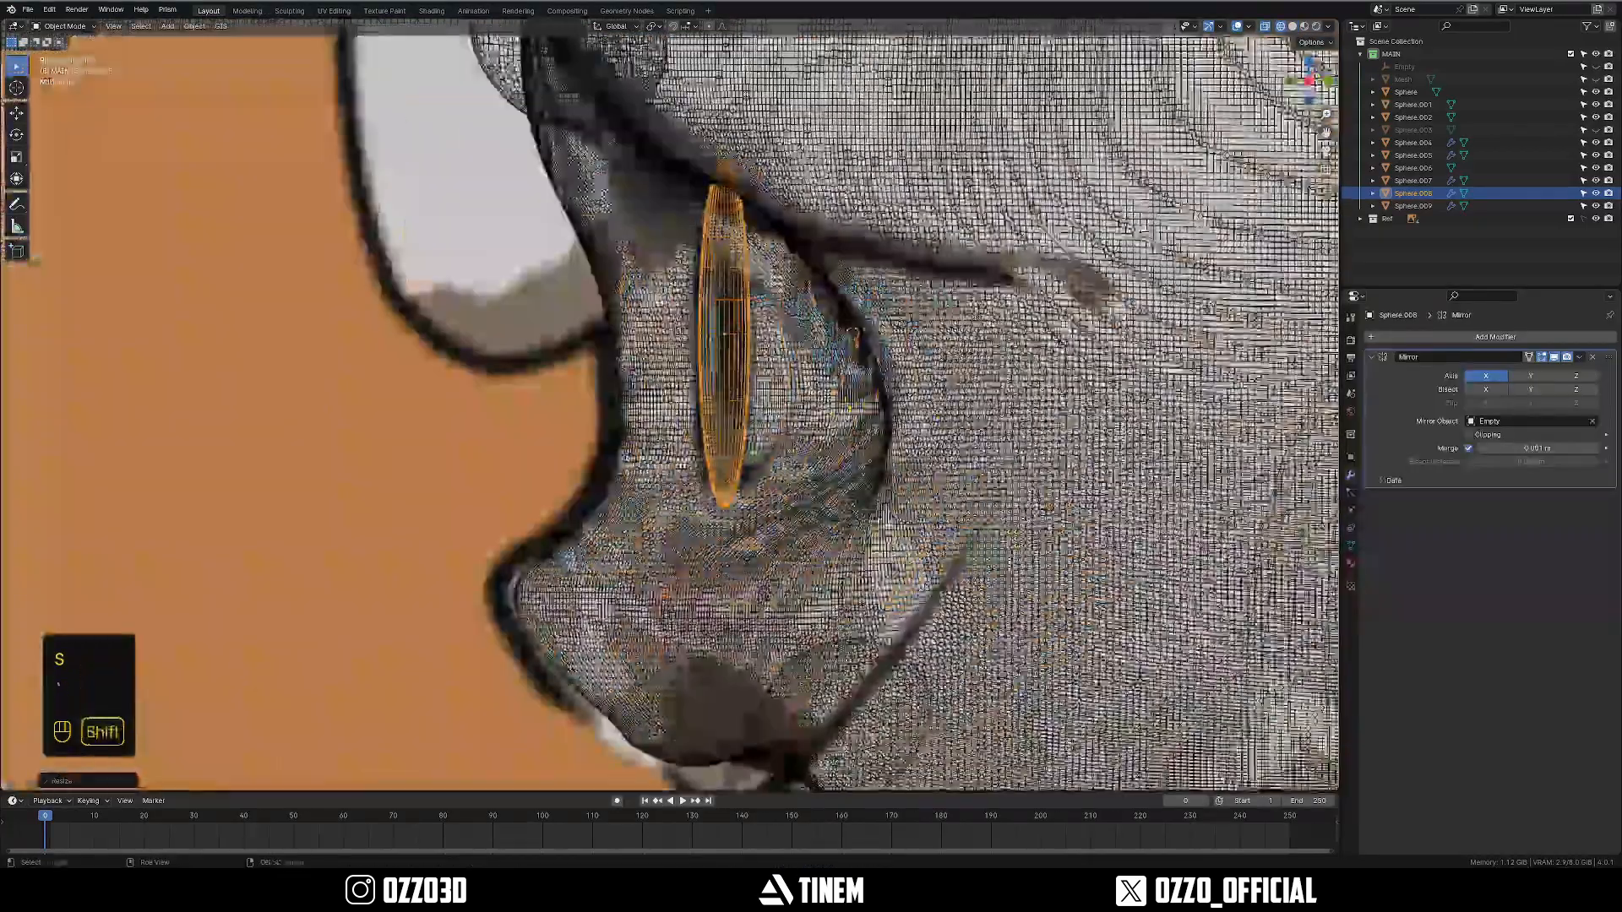
middle_click_drag(929, 416, 836, 446, "shift")
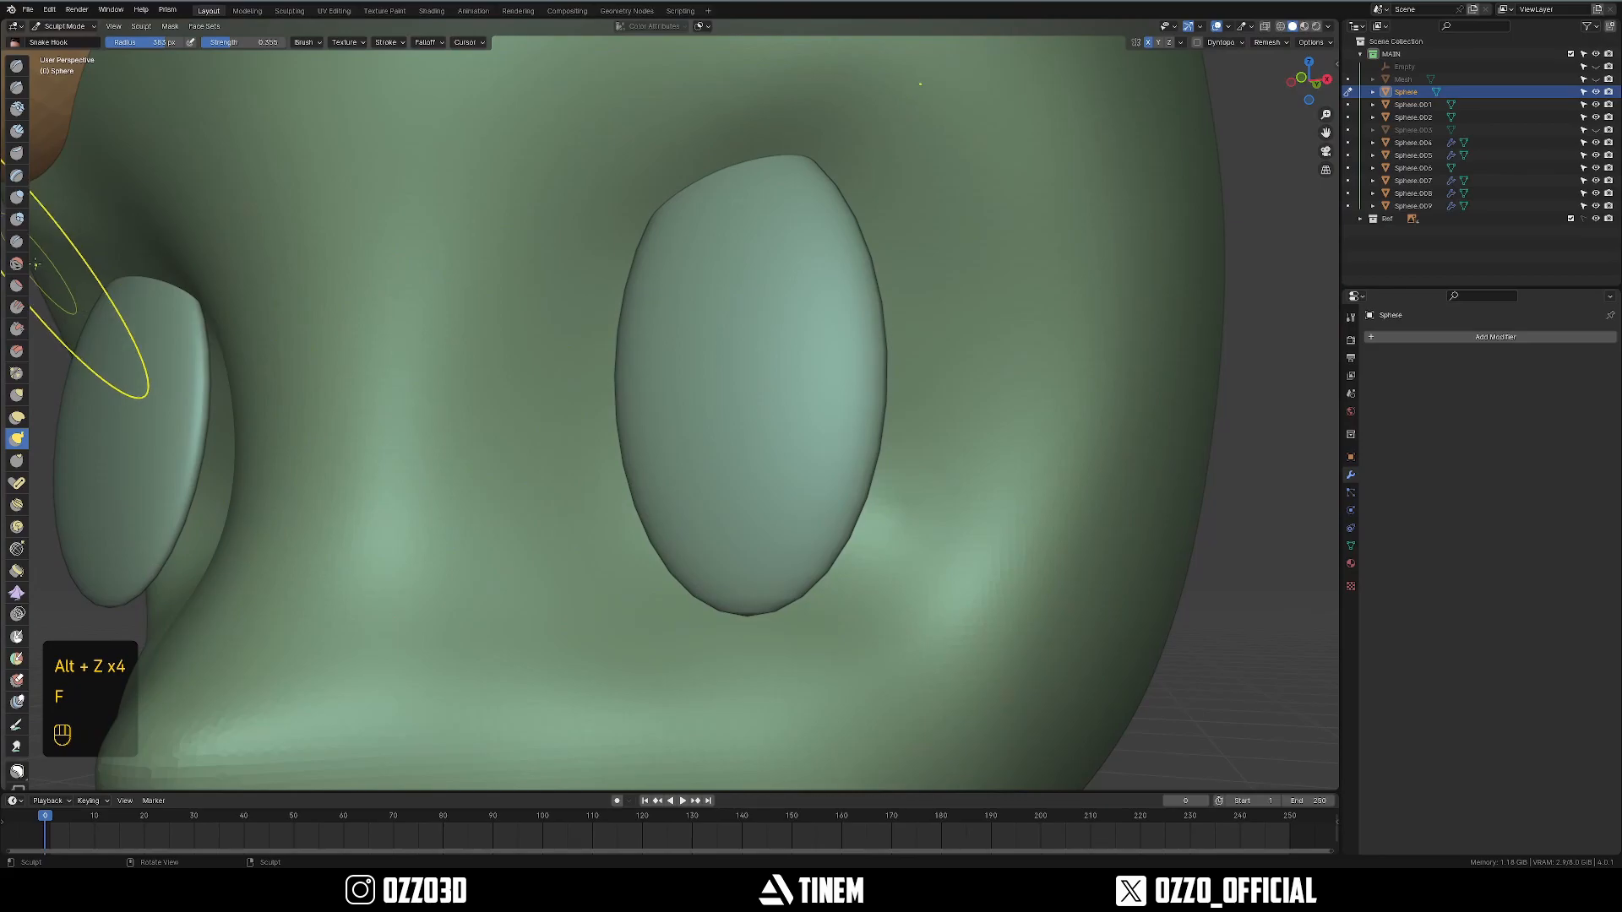
Choose the Crease brush for sculpting the head and adjust its radius for the area beside the eye.
key("f")
key("grave")
key("alt+z")
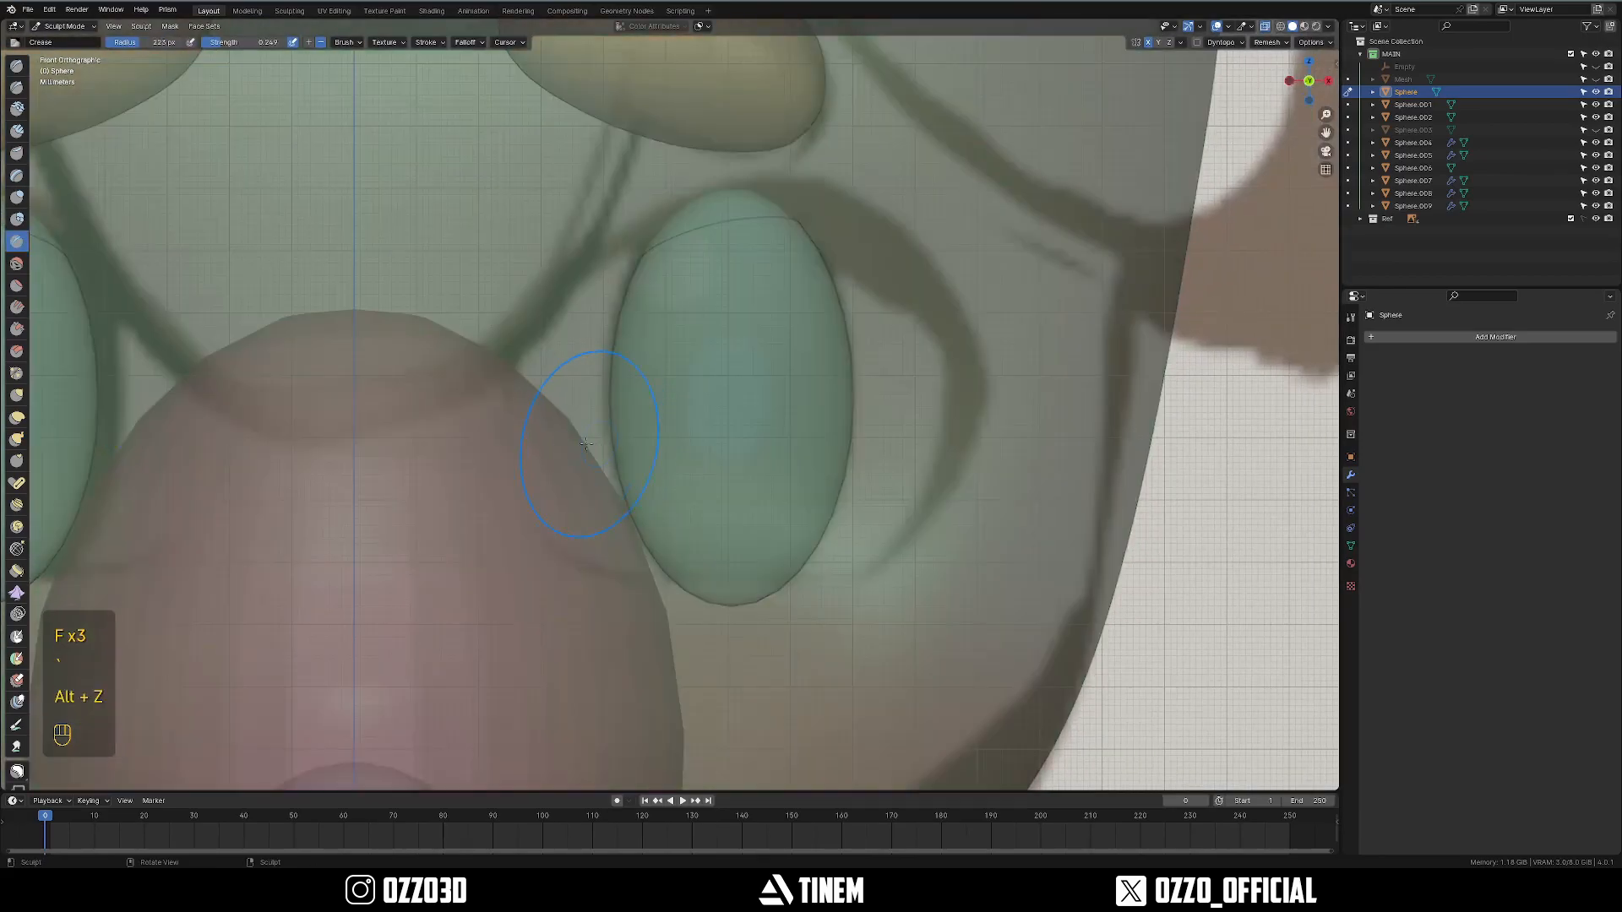
mouse_move(525, 456)
middle_mouse_down()
mouse_move(448, 454)
mouse_move(583, 442)
middle_mouse_up()
key("alt+z")
key("f")
key("f")
left_click(554, 461)
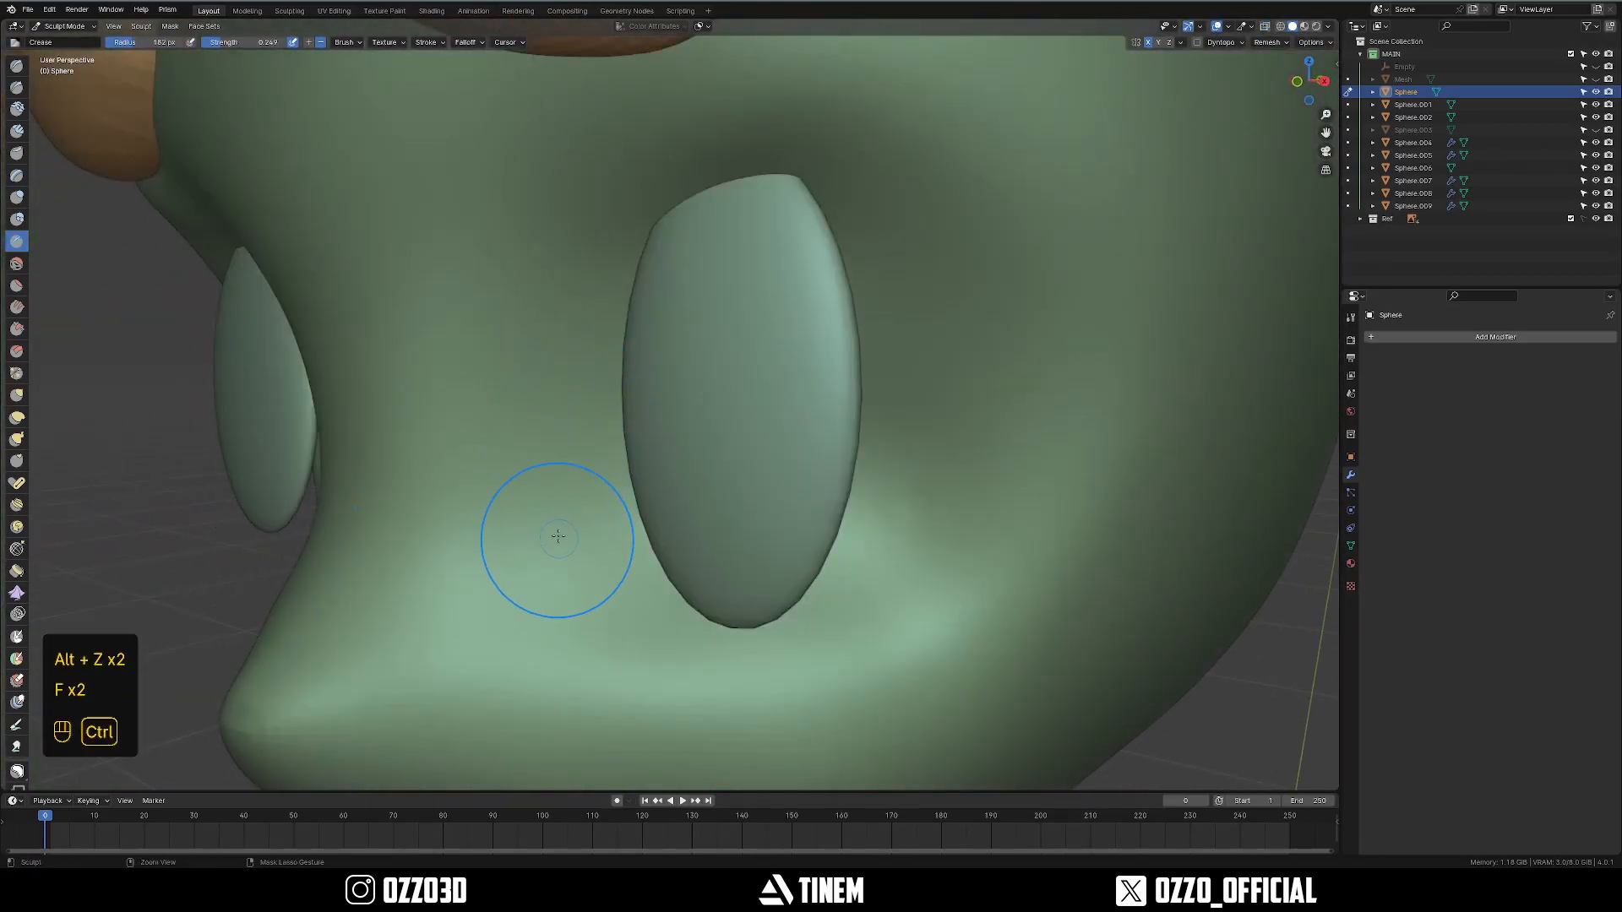
Check the front reference, shrink the Crease brush and carve a vertical crease between the nose and the eye.
key("grave")
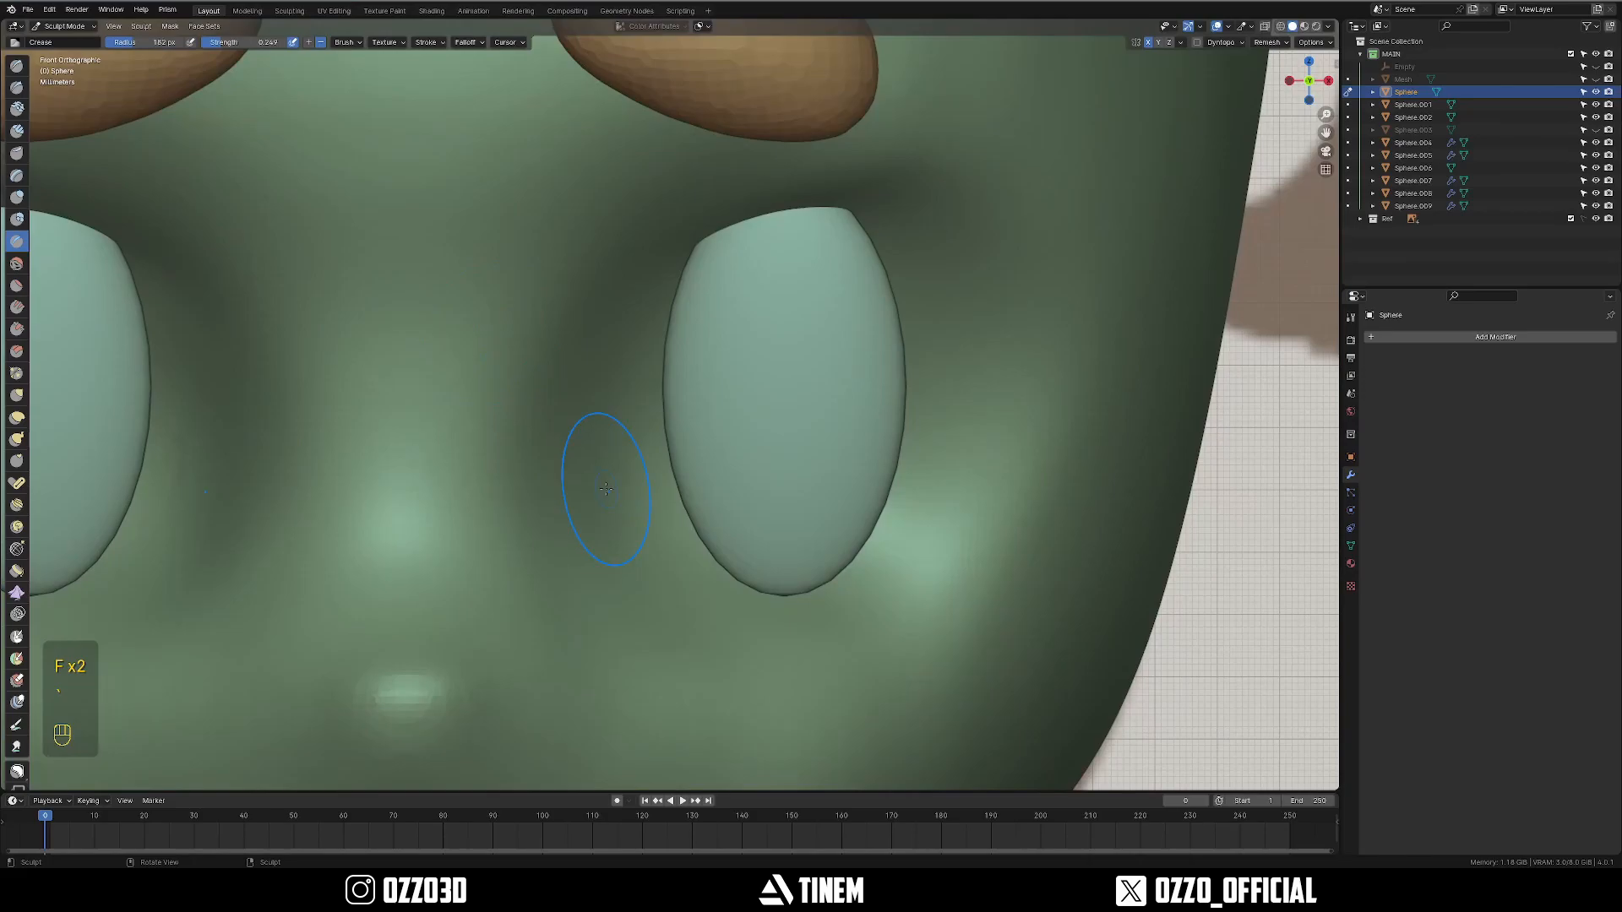
middle_click_drag(620, 533, 547, 529)
key("grave")
key("alt+z")
middle_click_drag(636, 554, 676, 532, "shift")
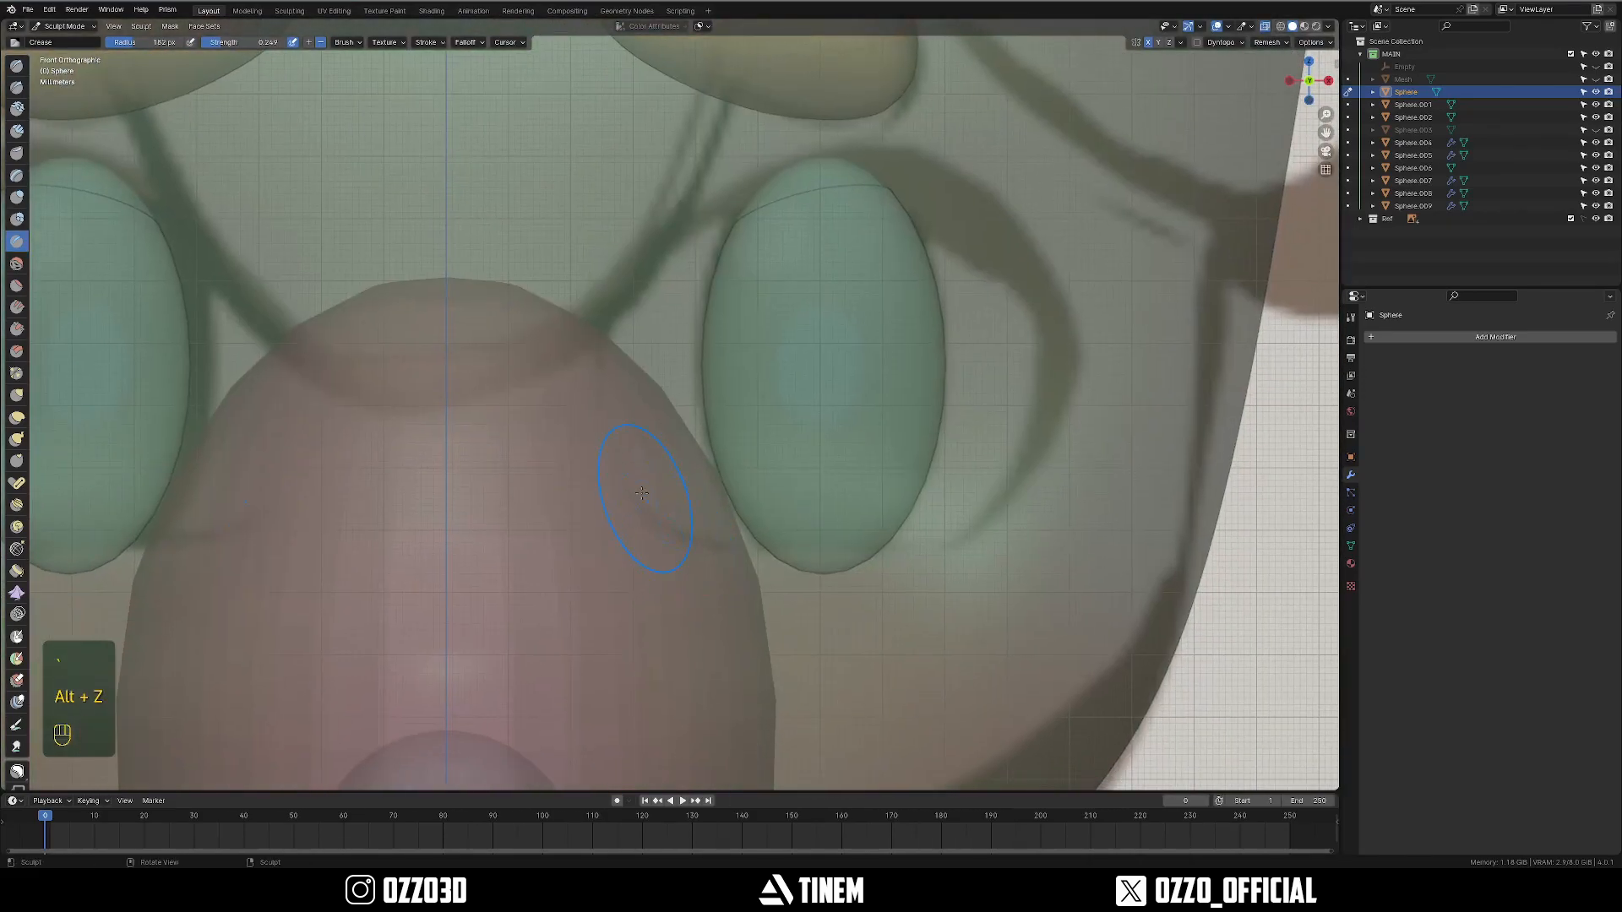
middle_click_drag(625, 473, 574, 490)
key("f")
key("alt+z")
key("f")
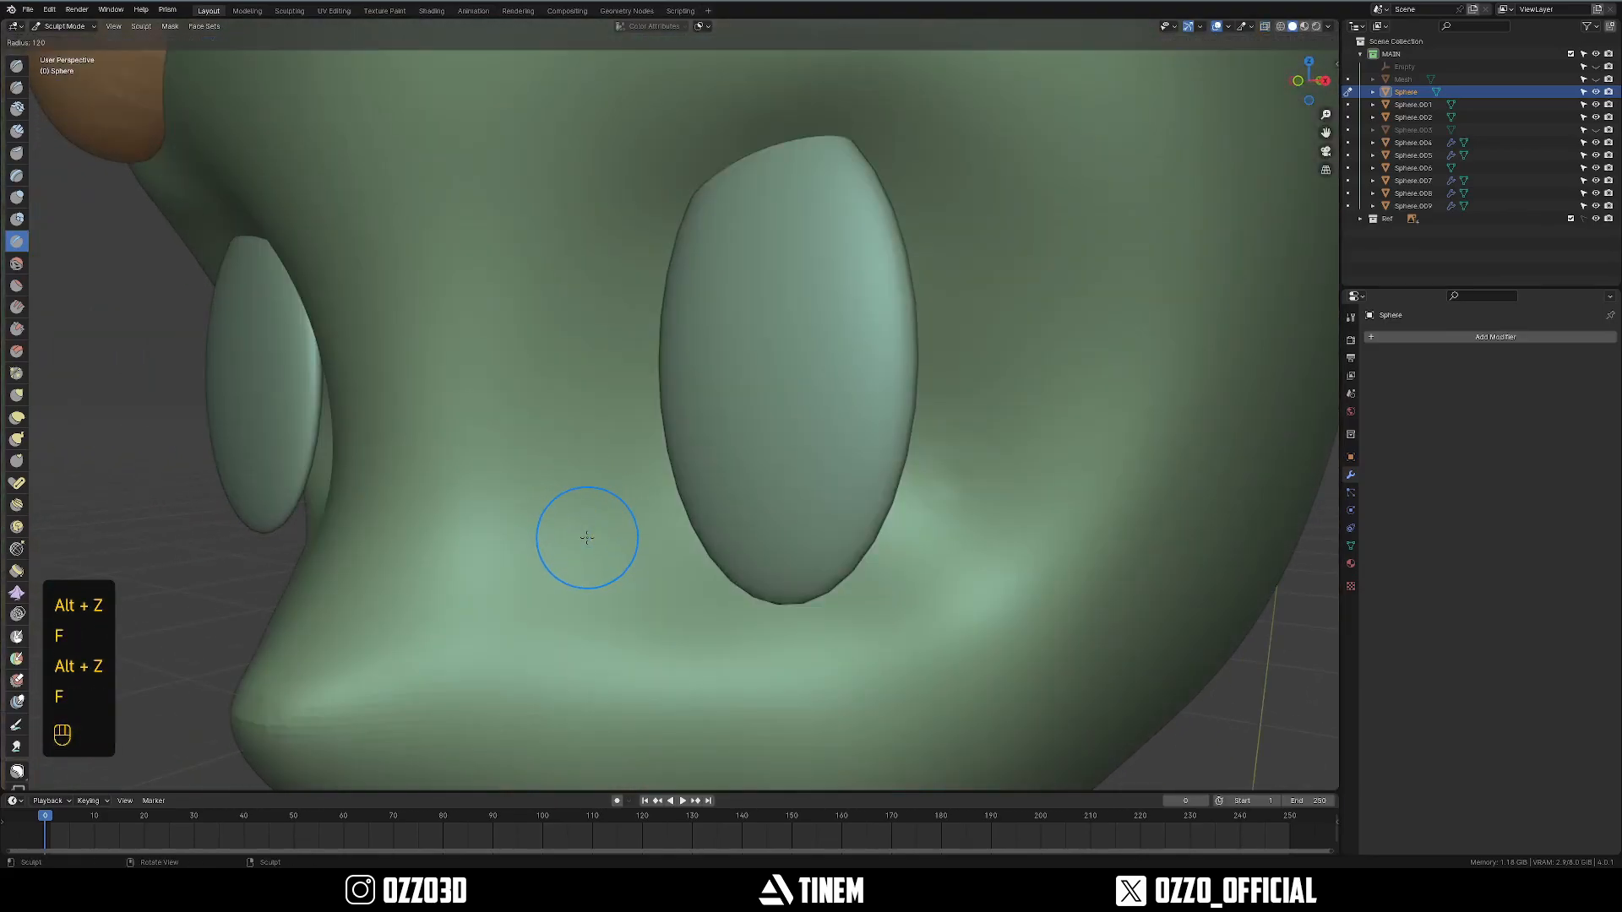
left_click(587, 537)
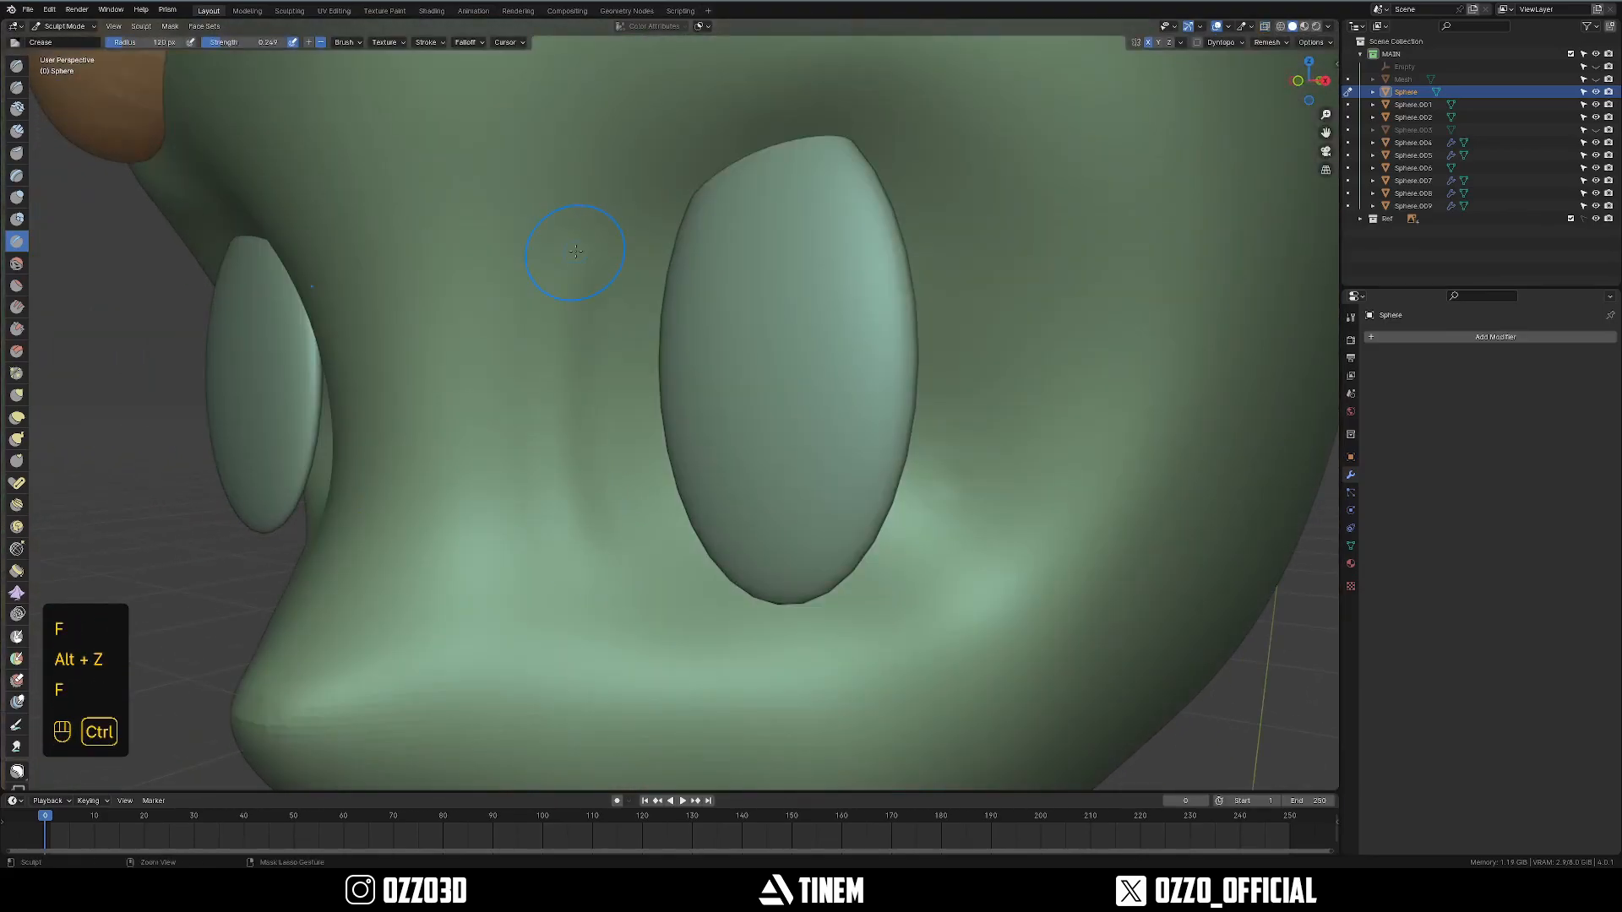
From the front, resize the Crease brush and curve the inner eye crease upward around the eye.
middle_click_drag(576, 253, 561, 473, "alt")
key("alt+z")
key("f")
left_click(561, 479)
key("alt+z")
left_click_drag(564, 503, 556, 394, "ctrl")
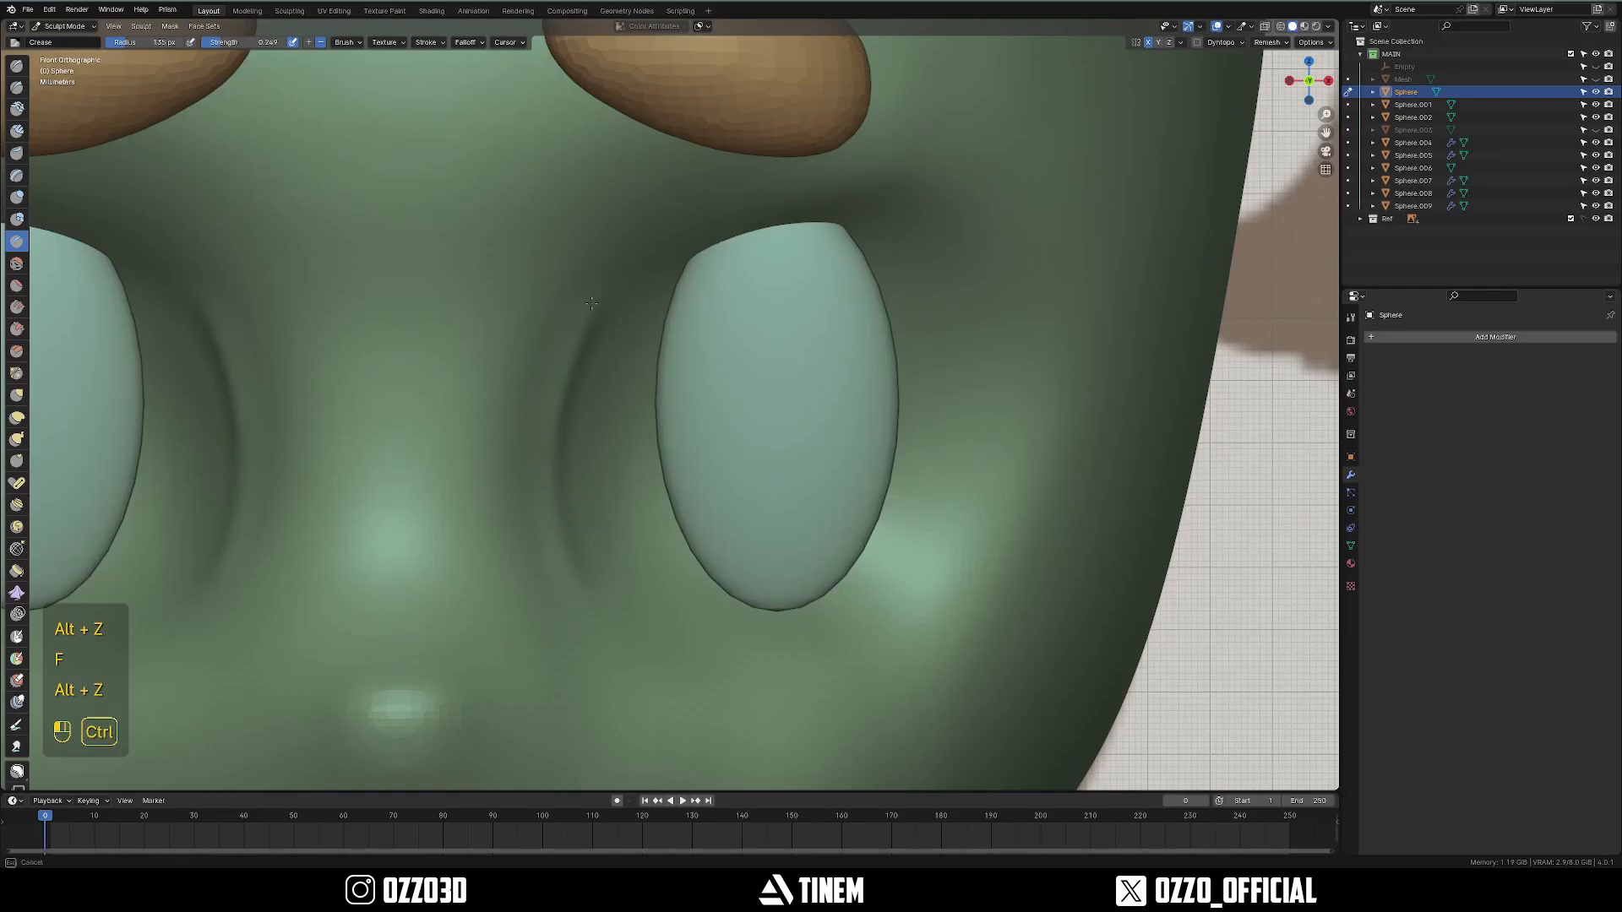
Extend the crease over the top of the eye and down its outer side, following the reference.
middle_click_drag(637, 253, 459, 372)
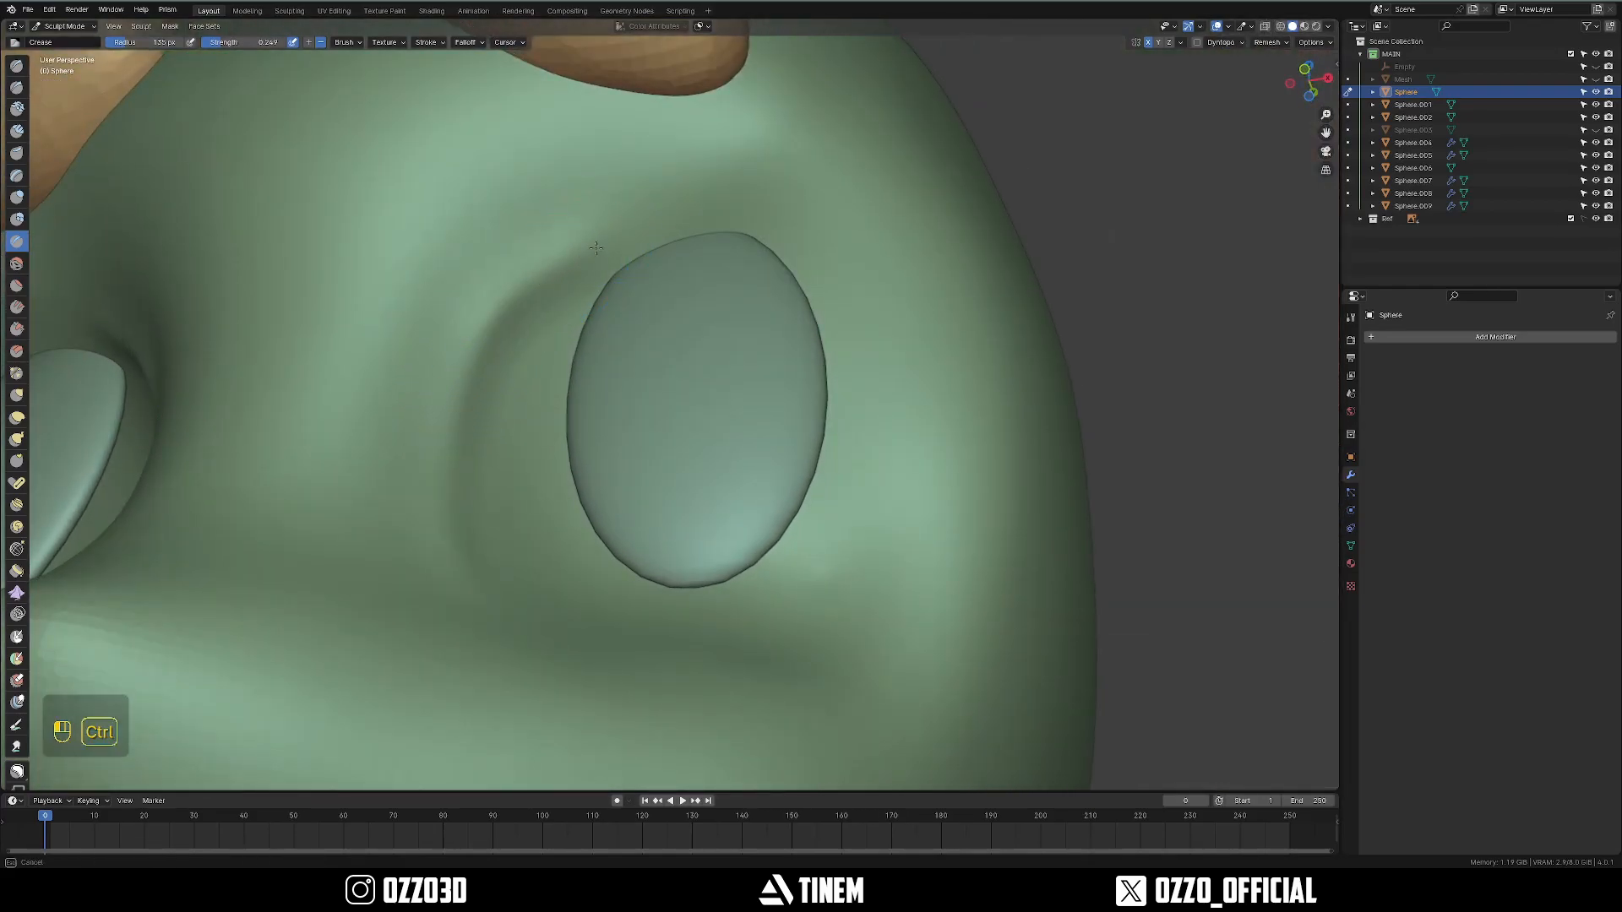
left_click_drag(670, 221, 801, 267, "ctrl")
key("grave")
key("alt+z")
middle_click_drag(524, 316, 487, 317, "shift")
left_click_drag(488, 317, 556, 274, "ctrl")
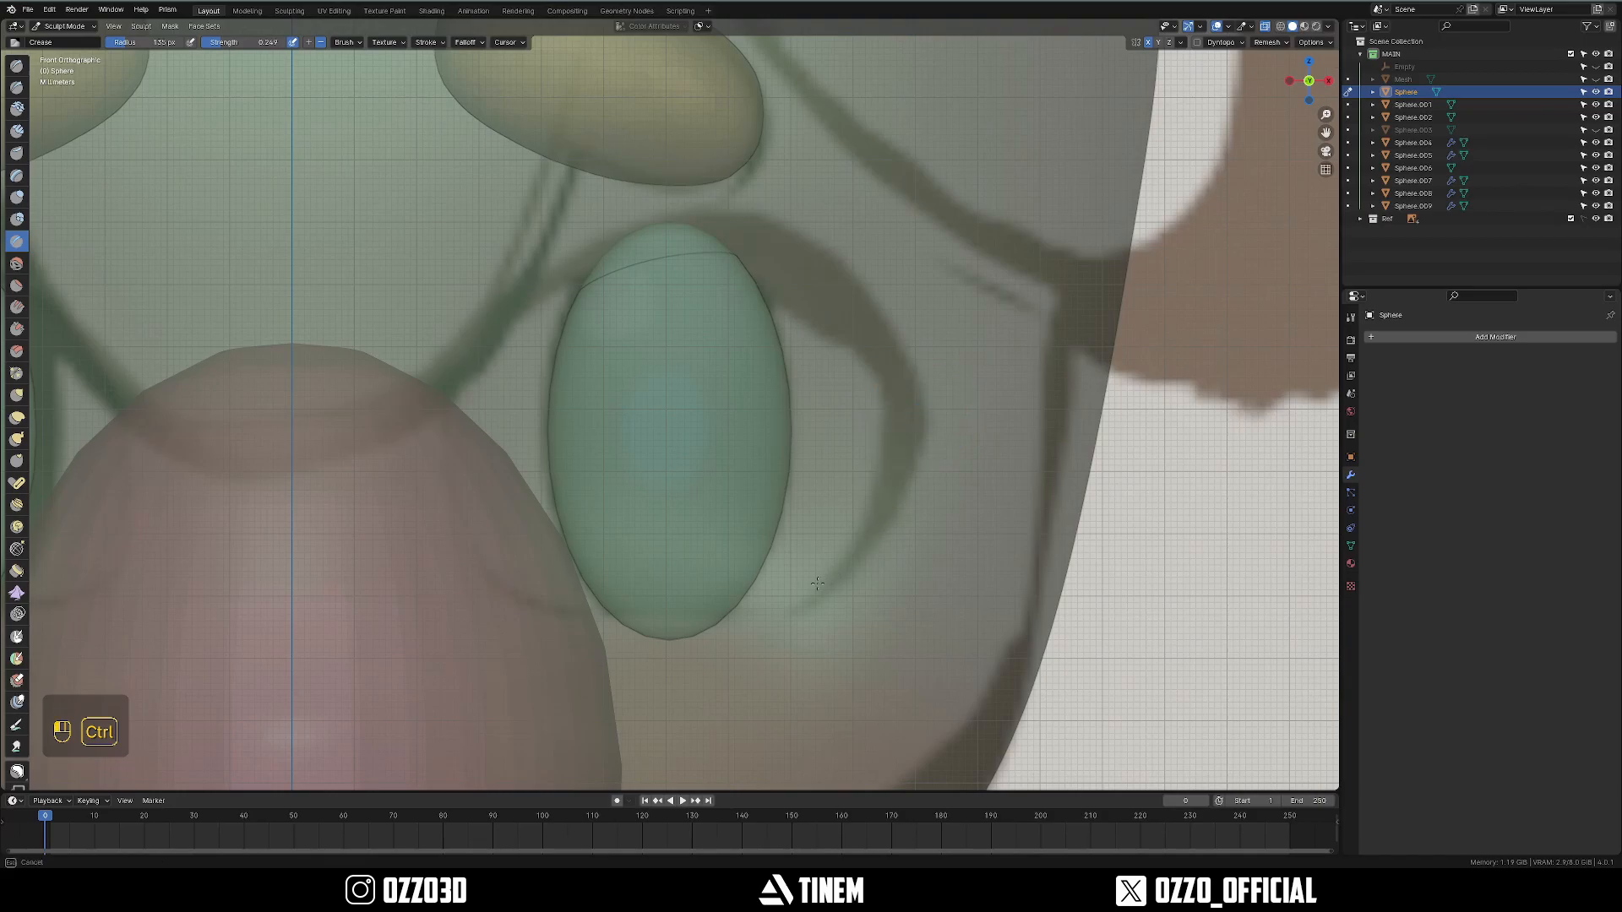
left_click_drag(512, 594, 516, 597, "ctrl")
key("alt+z")
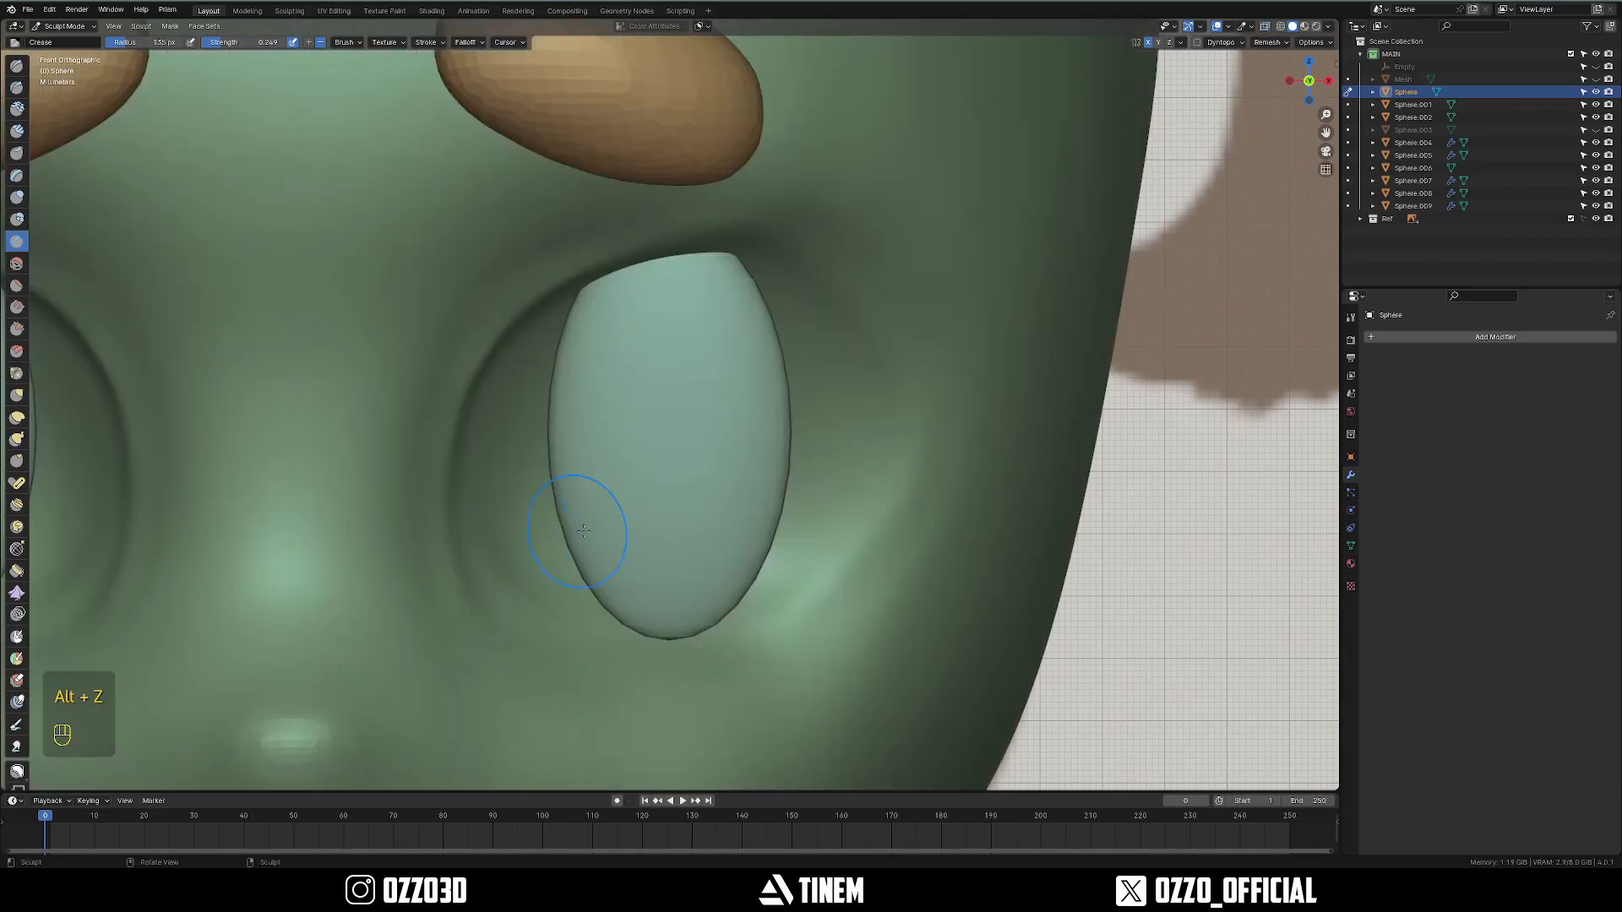
Adjust the Crease brush radius and deepen the crease along the upper eyelid and around the outer eye corner.
middle_click_drag(688, 554, 669, 442, "shift")
scroll(666, 341, "down", 2)
middle_click_drag(666, 341, 629, 309)
mouse_move(629, 309)
middle_mouse_down("shift")
mouse_move(632, 329)
mouse_move(611, 308)
mouse_move(667, 286)
mouse_move(512, 375)
mouse_move(622, 224)
middle_mouse_up("shift")
scroll(612, 307, "up", 2)
key("f")
key("f")
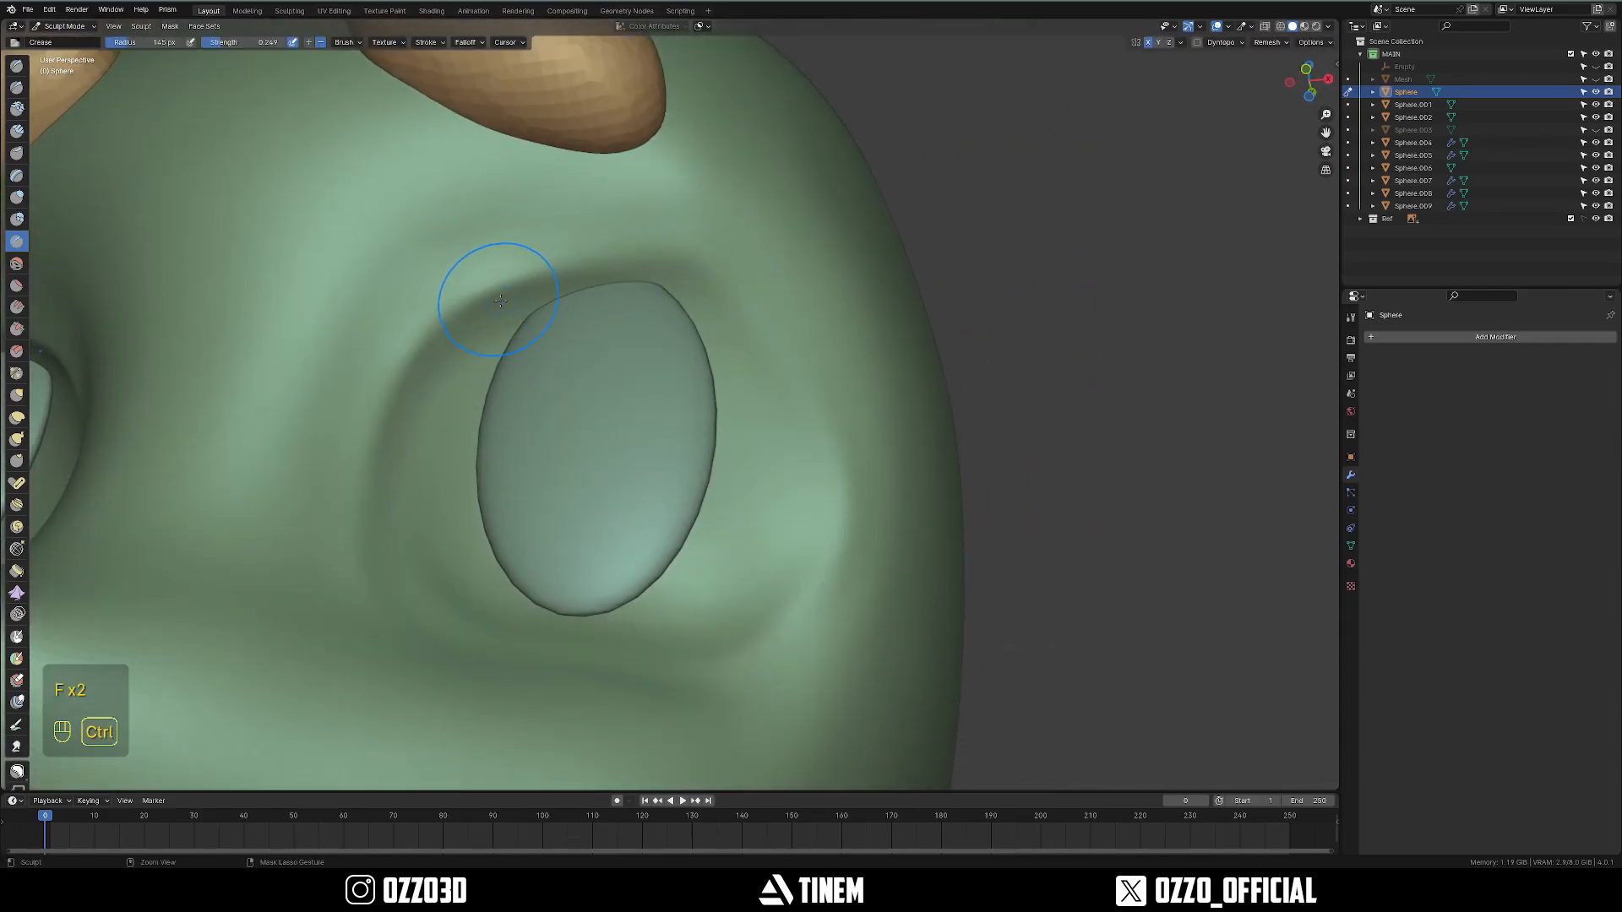
left_click_drag(602, 258, 721, 269, "ctrl")
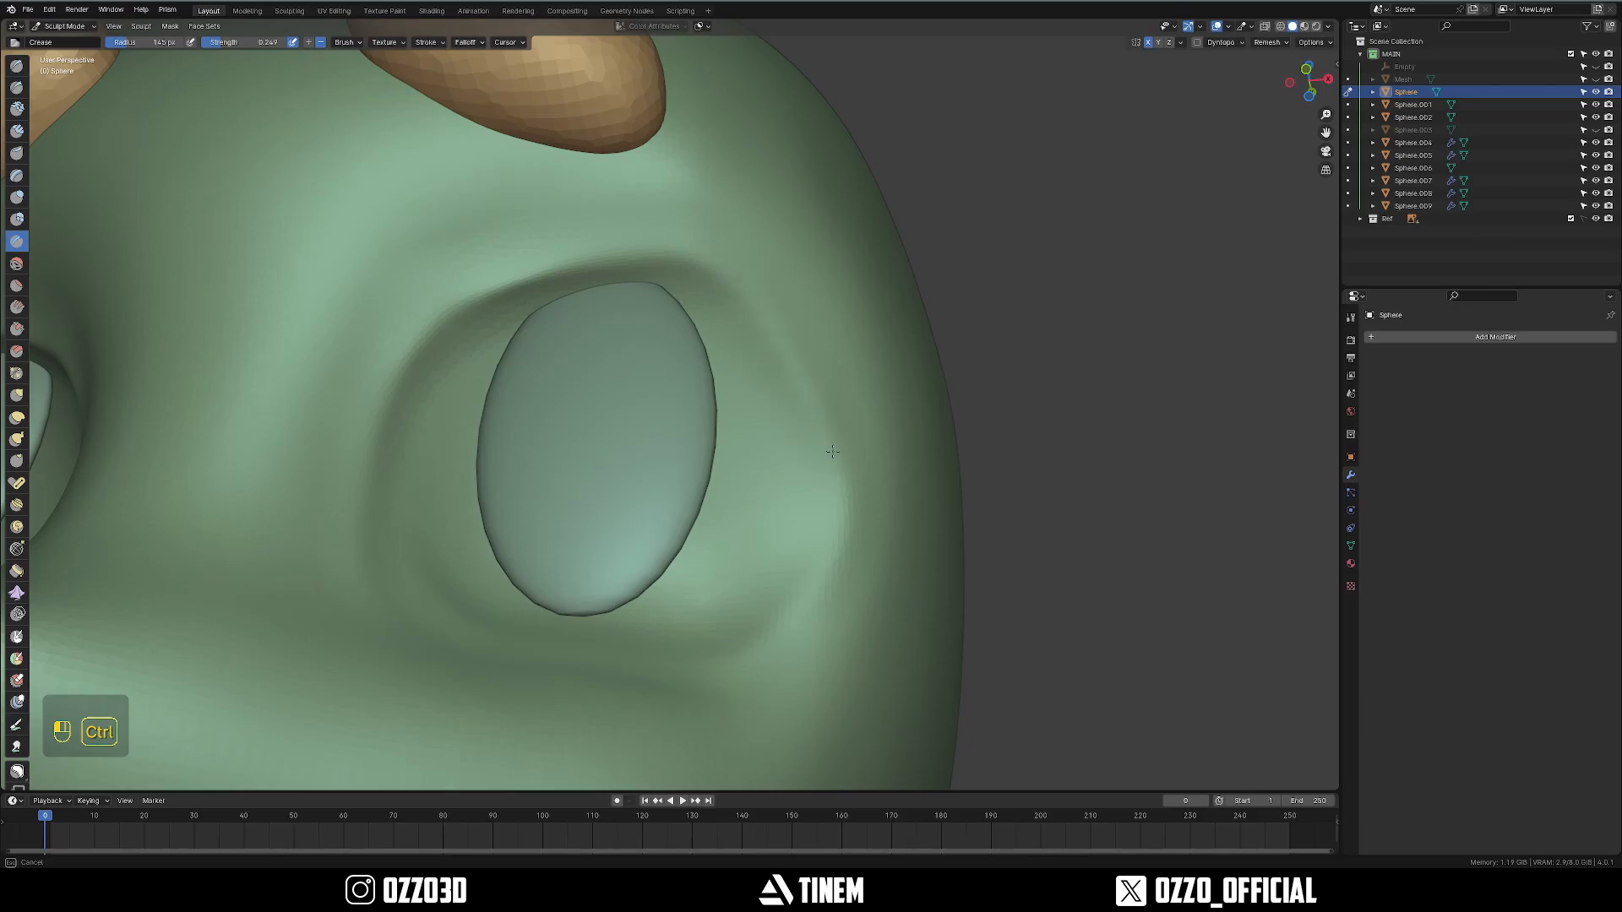
left_click_drag(810, 575, 760, 571, "ctrl")
Define the lower edge of the eye socket with the Crease brush and smooth the surface below the eye.
mouse_move(760, 577)
middle_mouse_down()
mouse_move(732, 651)
mouse_move(789, 541)
middle_mouse_up()
scroll(804, 470, "down", 2)
scroll(815, 460, "up", 3)
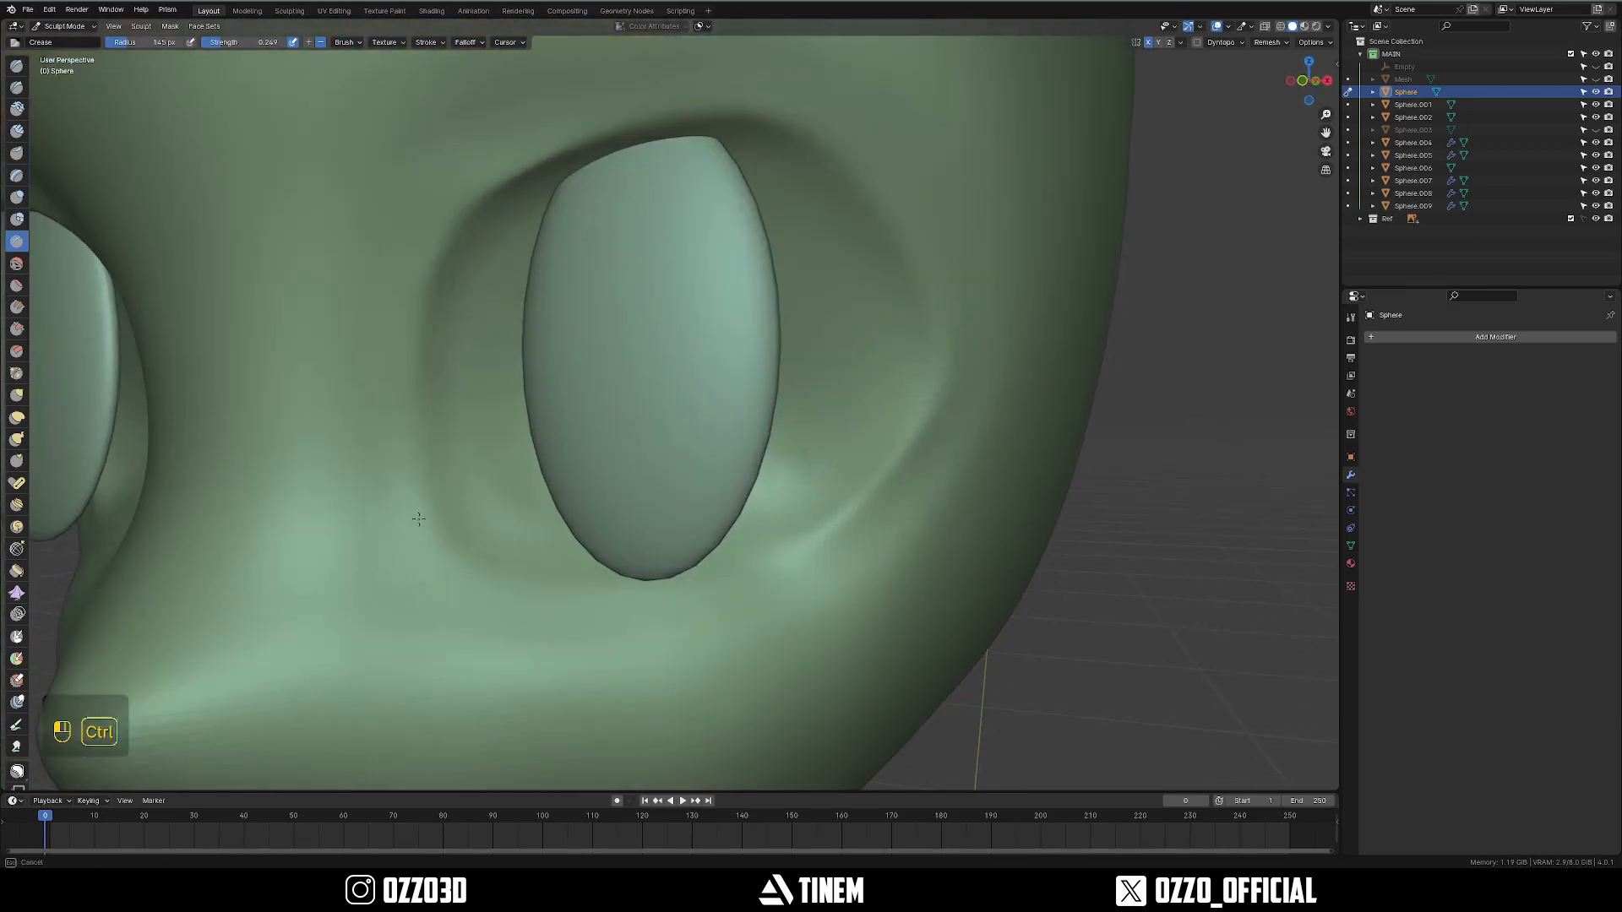
key("f")
key("f")
mouse_move(358, 494)
left_mouse_down("shift")
mouse_move(507, 634)
mouse_move(738, 637)
mouse_move(802, 565)
left_mouse_up("shift")
Resize the brush and smooth the surface around the outer and upper edges of the eye socket.
middle_click_drag(802, 561, 729, 589, "shift")
key("f")
key("f")
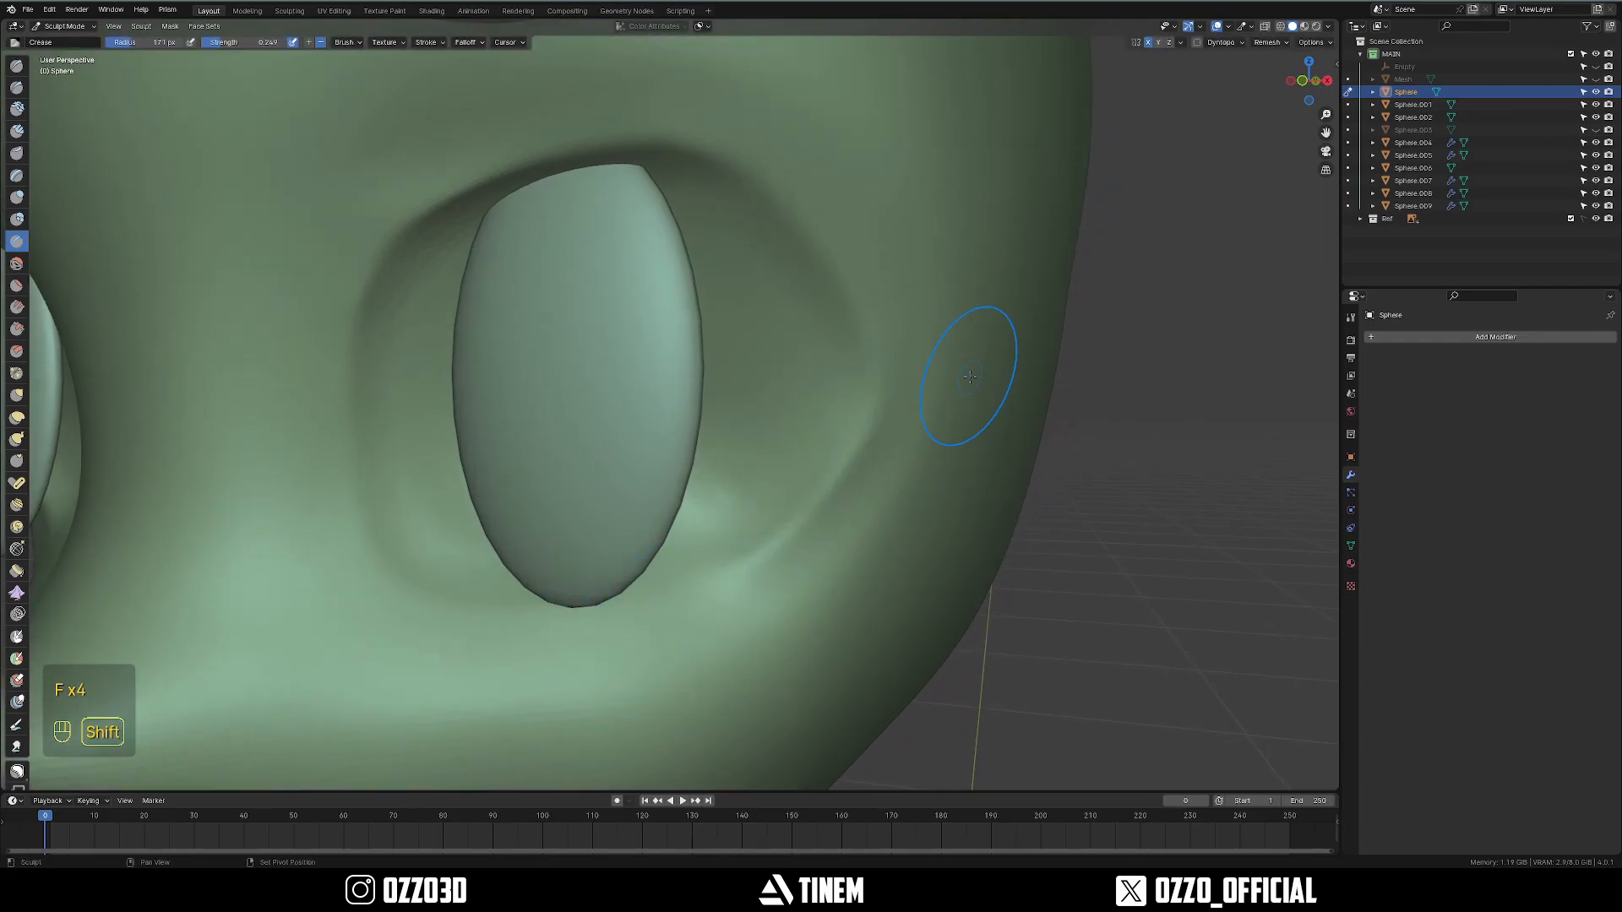
middle_click_drag(979, 313, 847, 234, "shift")
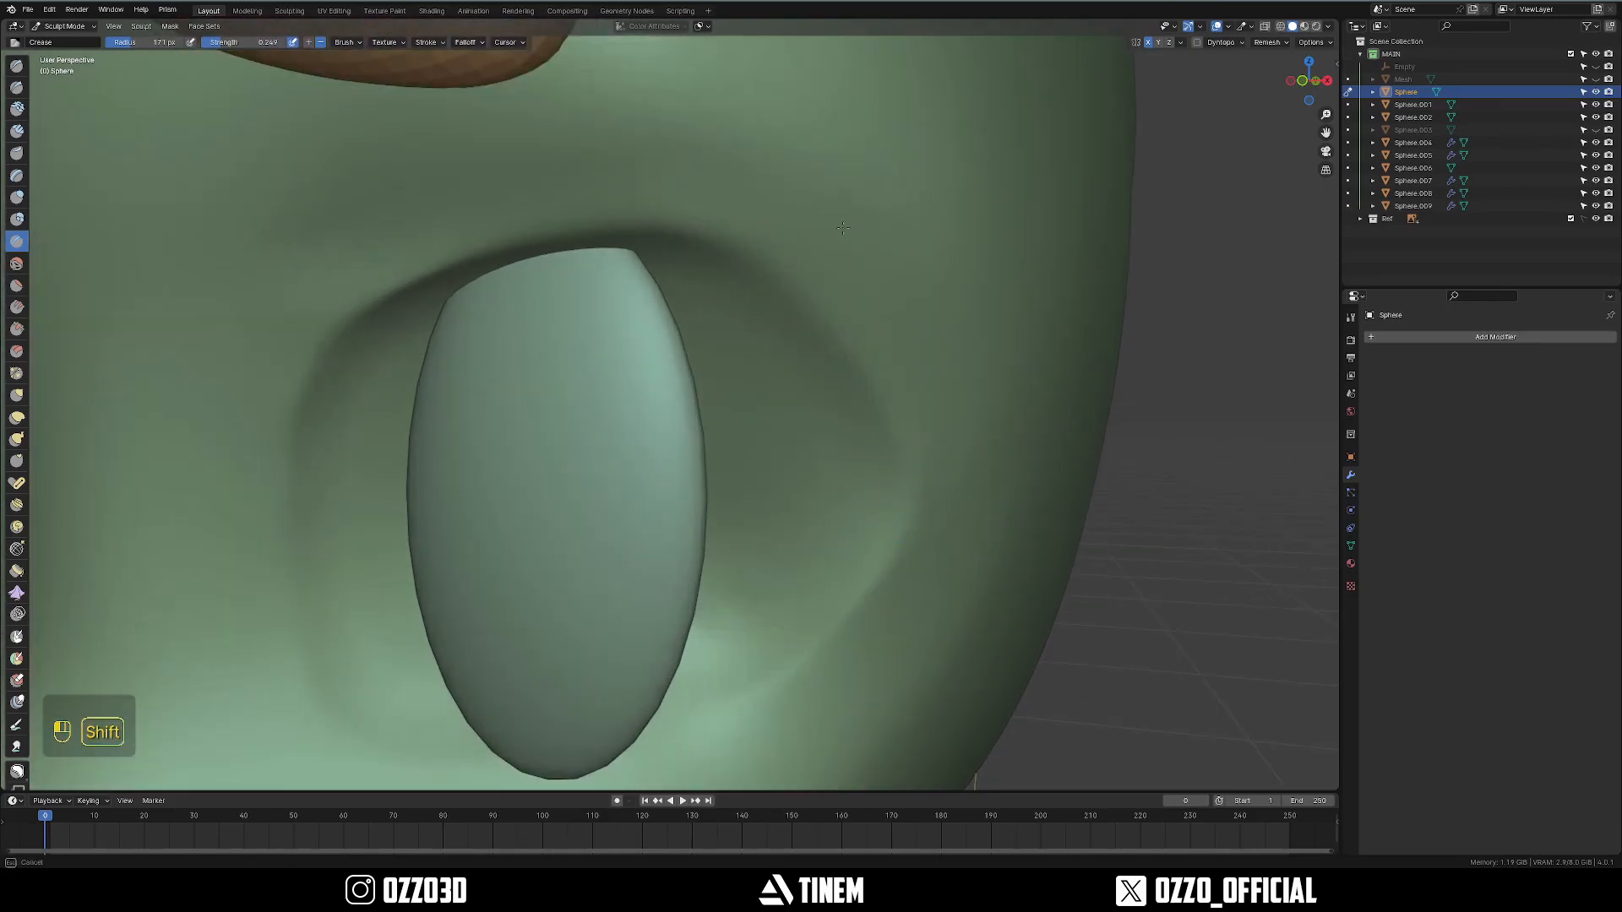
middle_click_drag(489, 131, 548, 239, "shift")
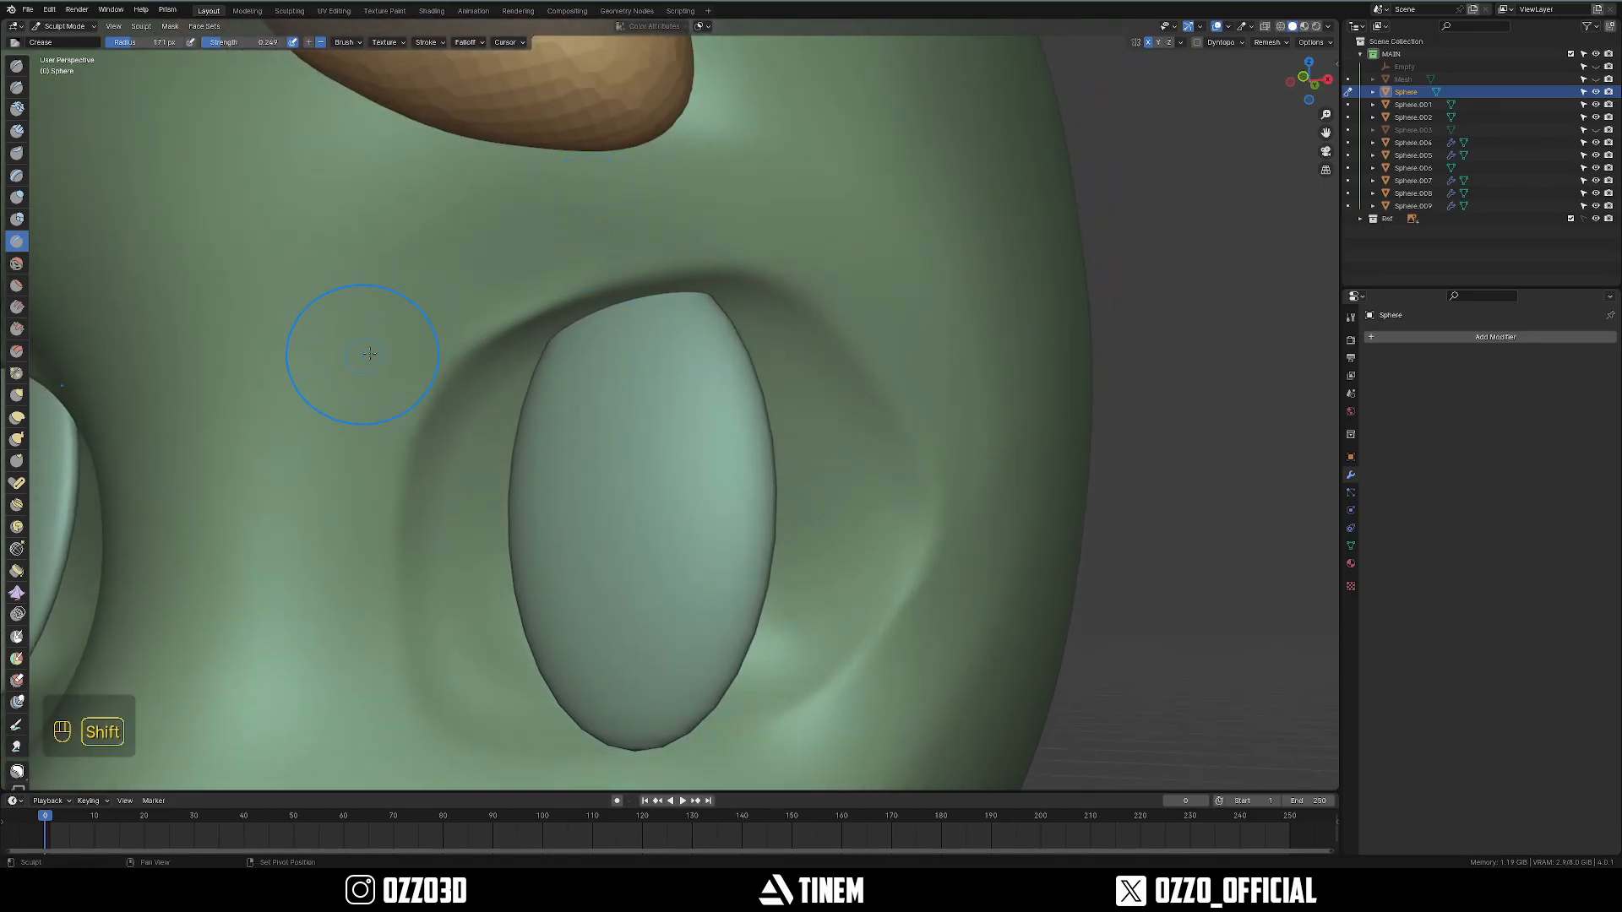
middle_click_drag(362, 355, 469, 289, "shift")
Select the Snake Hook brush and examine the eye socket from the front and three-quarter views.
scroll(659, 583, "down", 3)
key("grave")
mouse_move(657, 505)
middle_mouse_down("shift")
mouse_move(628, 430)
mouse_move(515, 422)
middle_mouse_up("shift")
key("k")
mouse_move(863, 440)
middle_mouse_down()
mouse_move(825, 514)
mouse_move(938, 473)
middle_mouse_up()
scroll(844, 482, "up", 2)
scroll(762, 473, "down", 2)
scroll(762, 473, "down", 1)
mouse_move(762, 473)
middle_mouse_down()
mouse_move(693, 447)
mouse_move(832, 507)
mouse_move(586, 524)
mouse_move(776, 487)
middle_mouse_up()
scroll(746, 514, "up", 2)
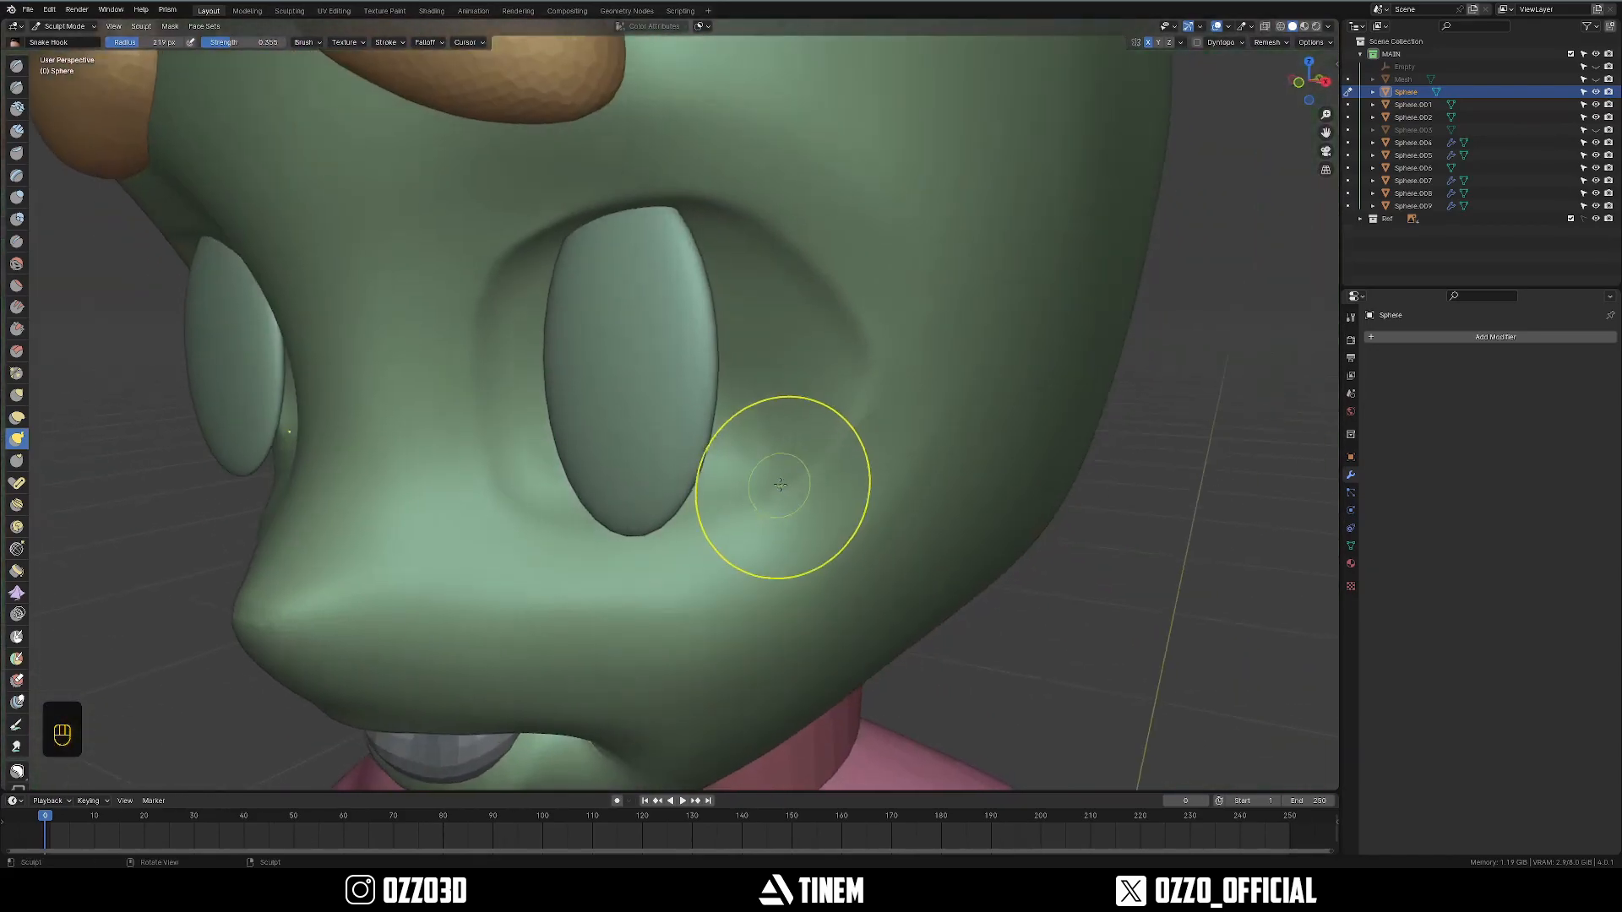
Compare the eye disc and socket with the side reference using X-ray, and return to Object Mode.
key("grave")
key("alt+z")
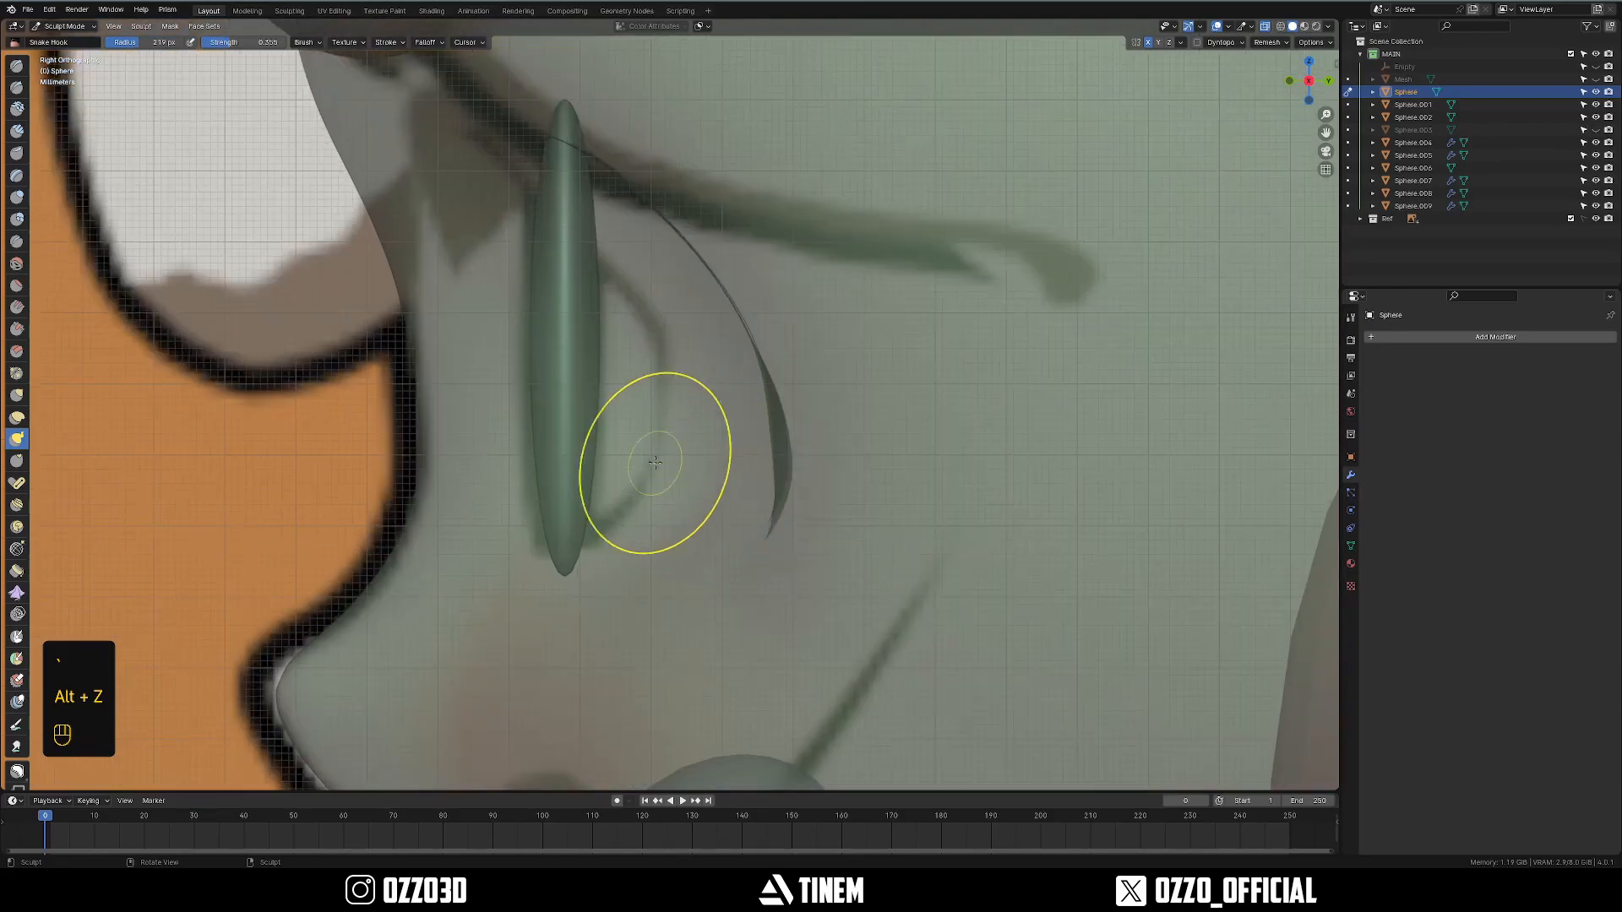
key("alt+z")
key("alt+z")
scroll(655, 422, "up", 1)
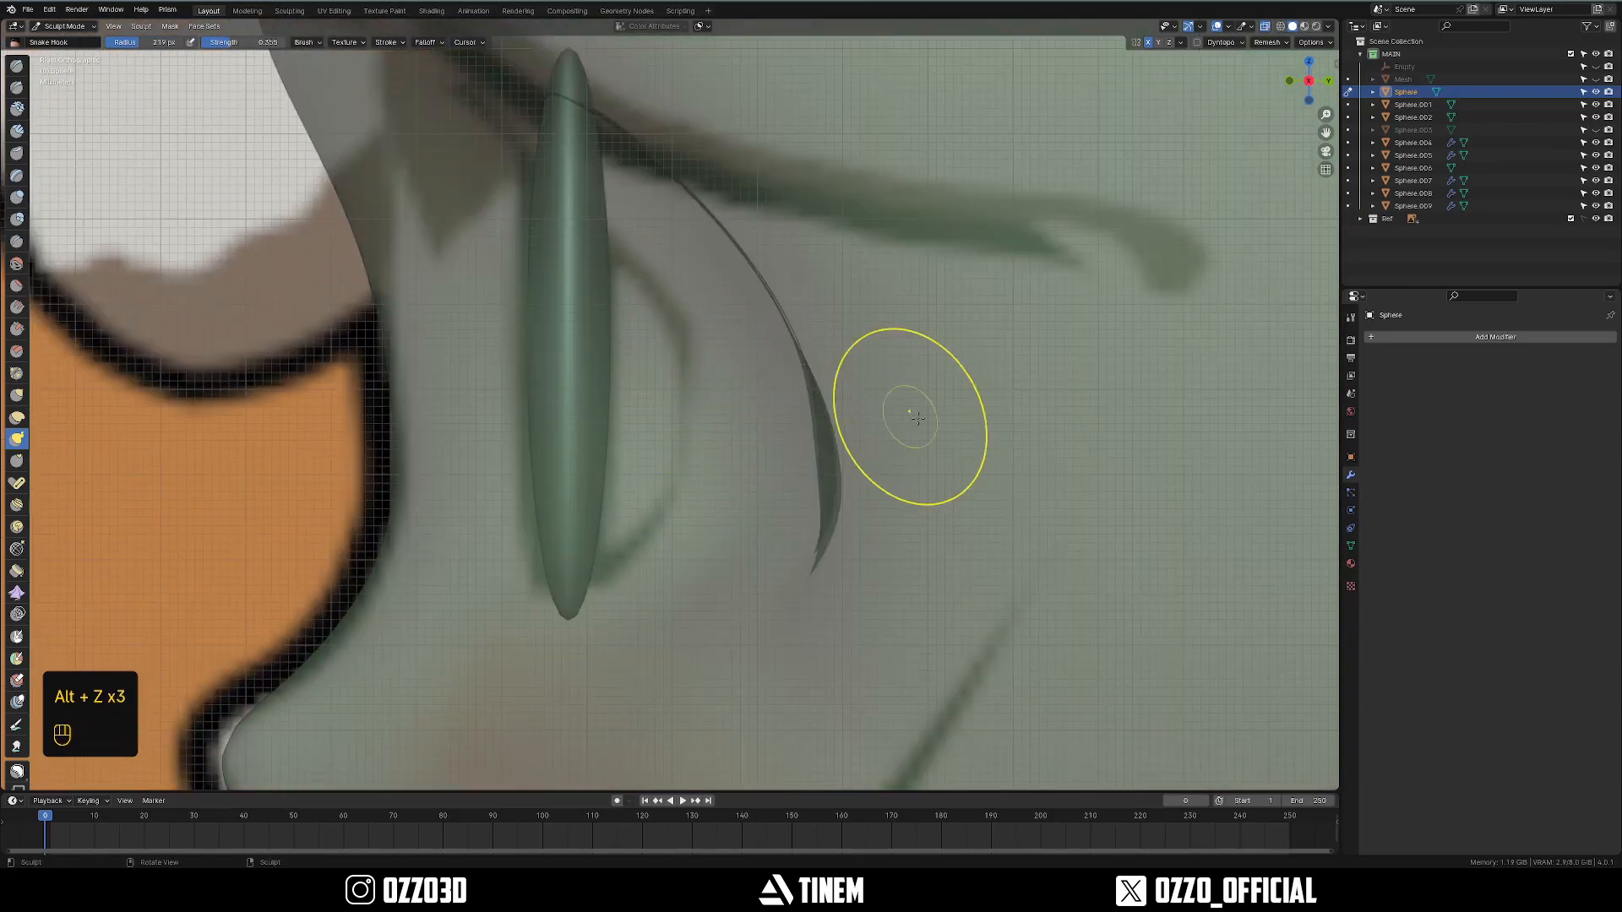
scroll(685, 393, "down", 4)
key("alt+z")
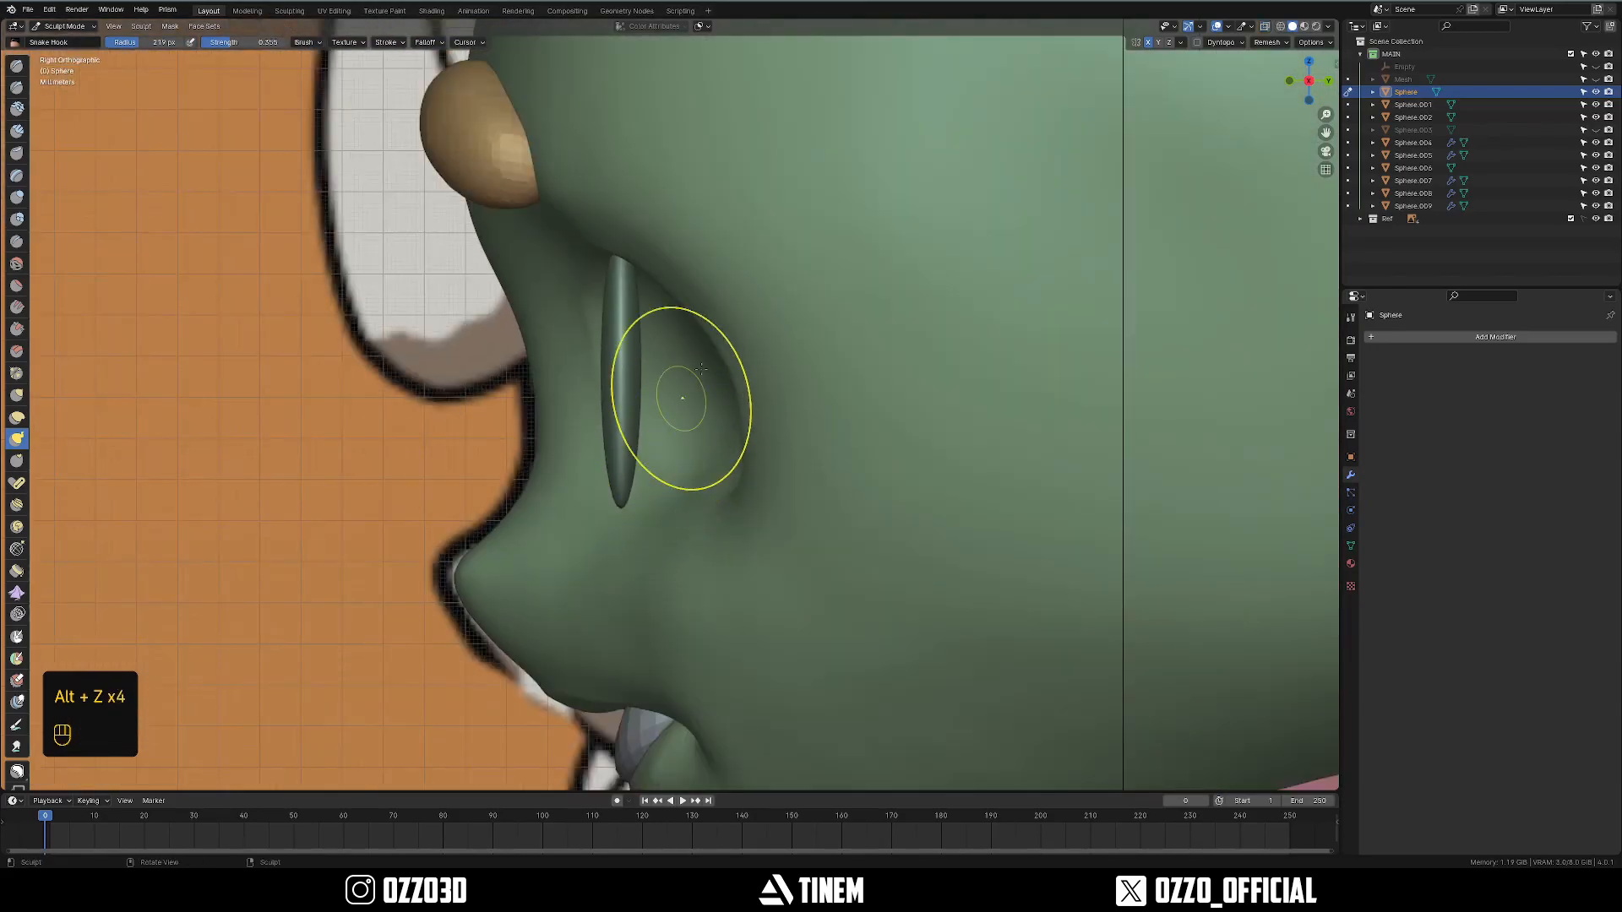
scroll(701, 390, "up", 3)
key("alt+z")
scroll(714, 440, "down", 2)
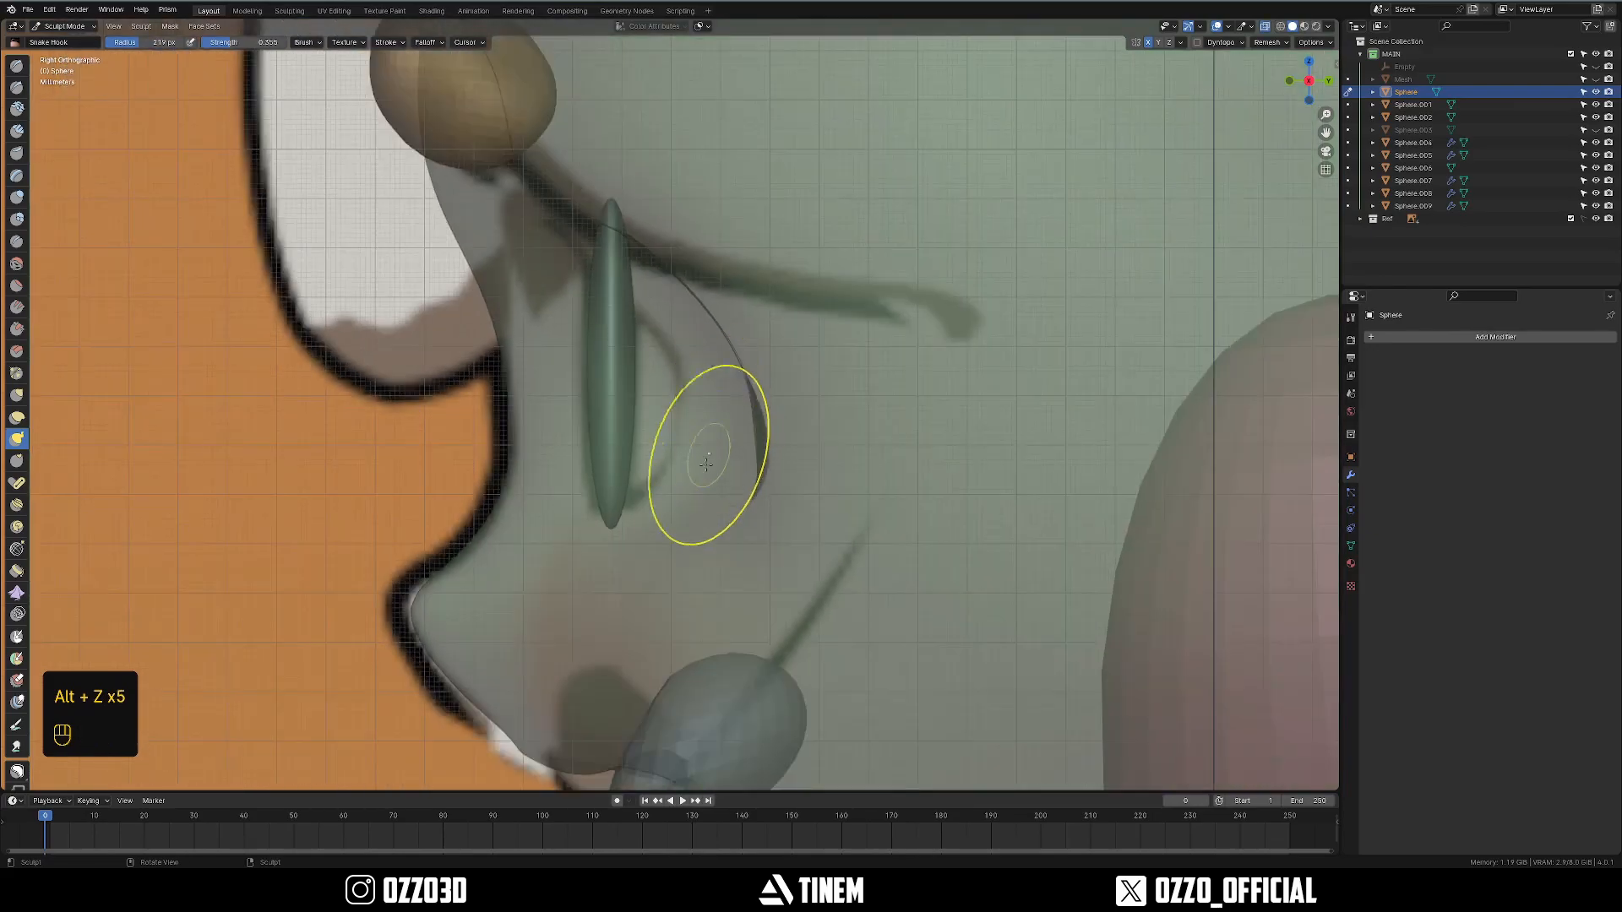
key("alt+z")
key("alt+z")
key("alt+z")
key("alt+z")
key("ctrl+Tab")
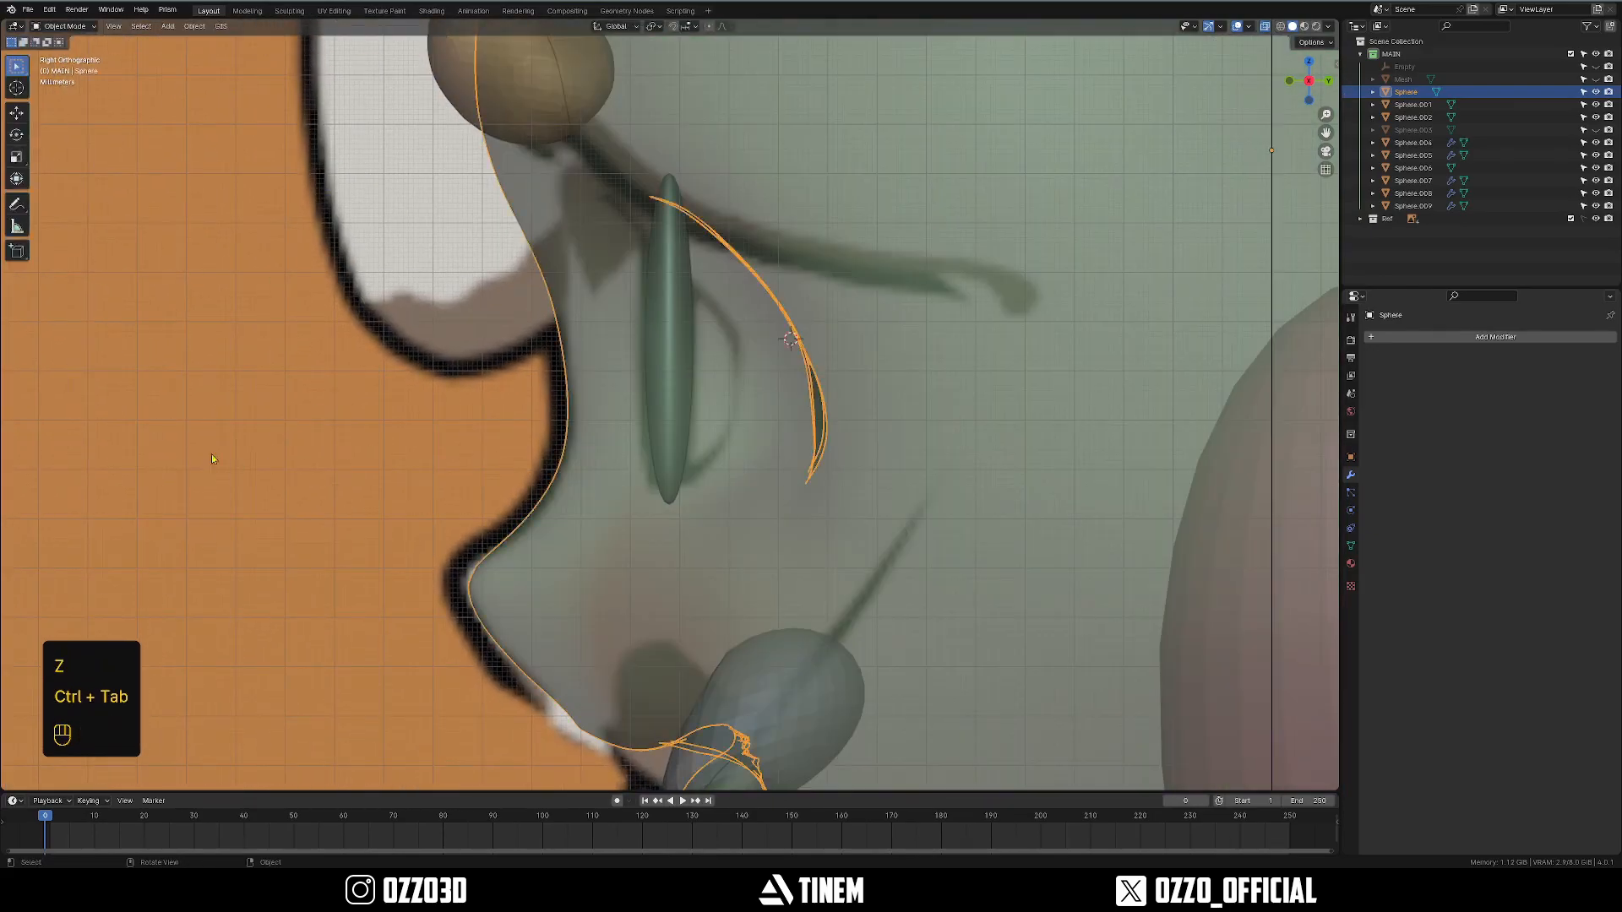
With the Annotate tool set to Surface placement, trace the eye's outer curve from the side reference onto the head.
left_click(16, 203)
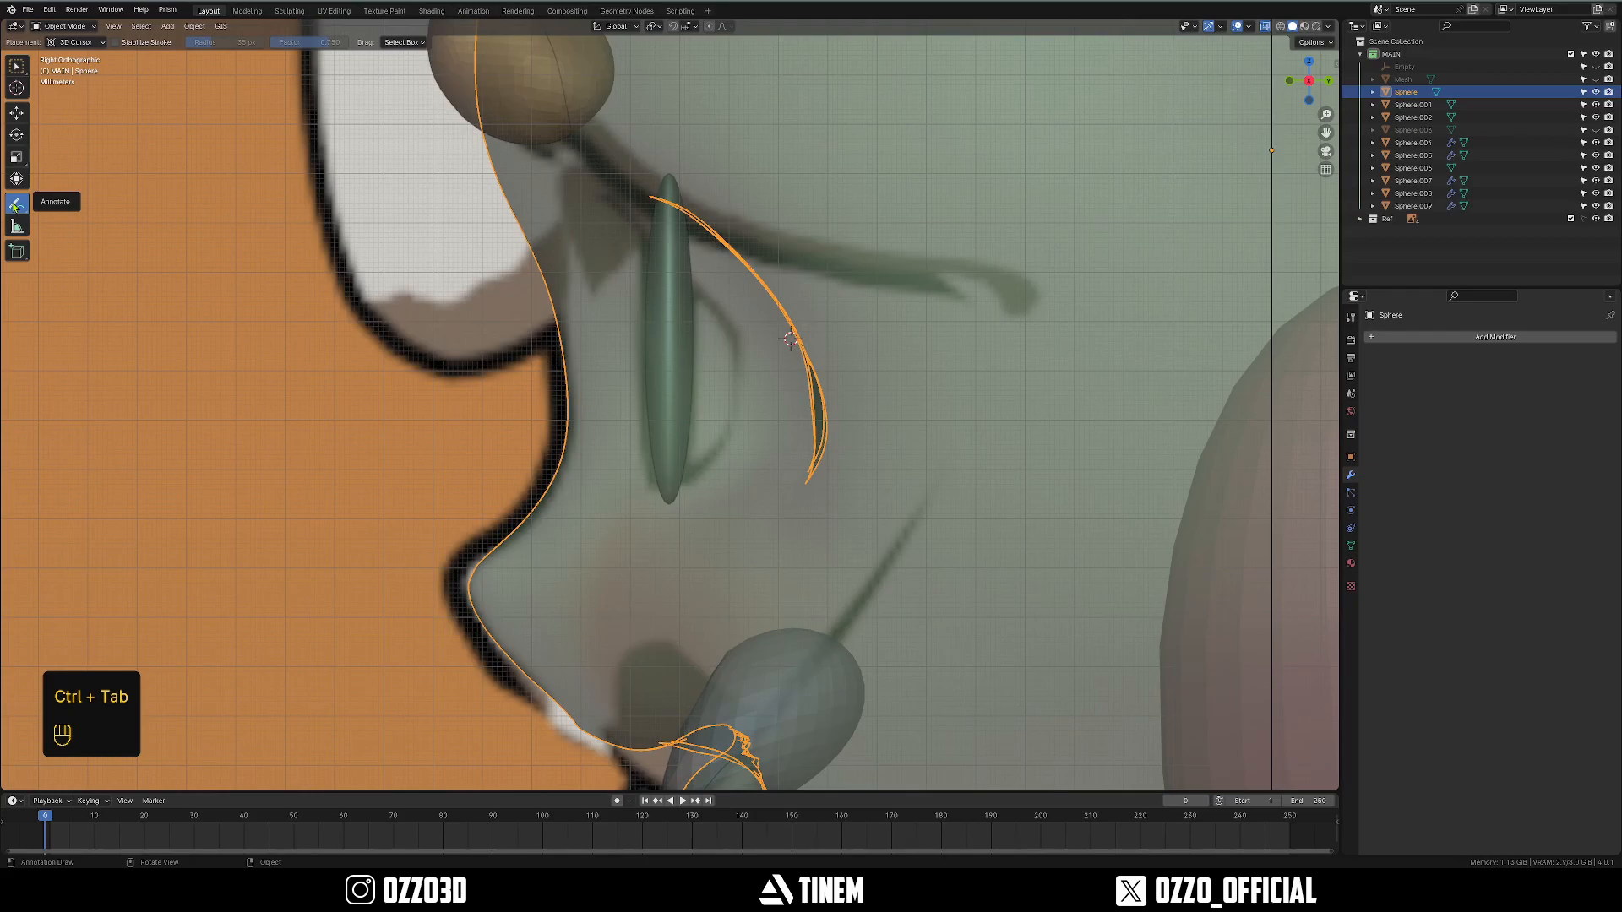
left_click(82, 42)
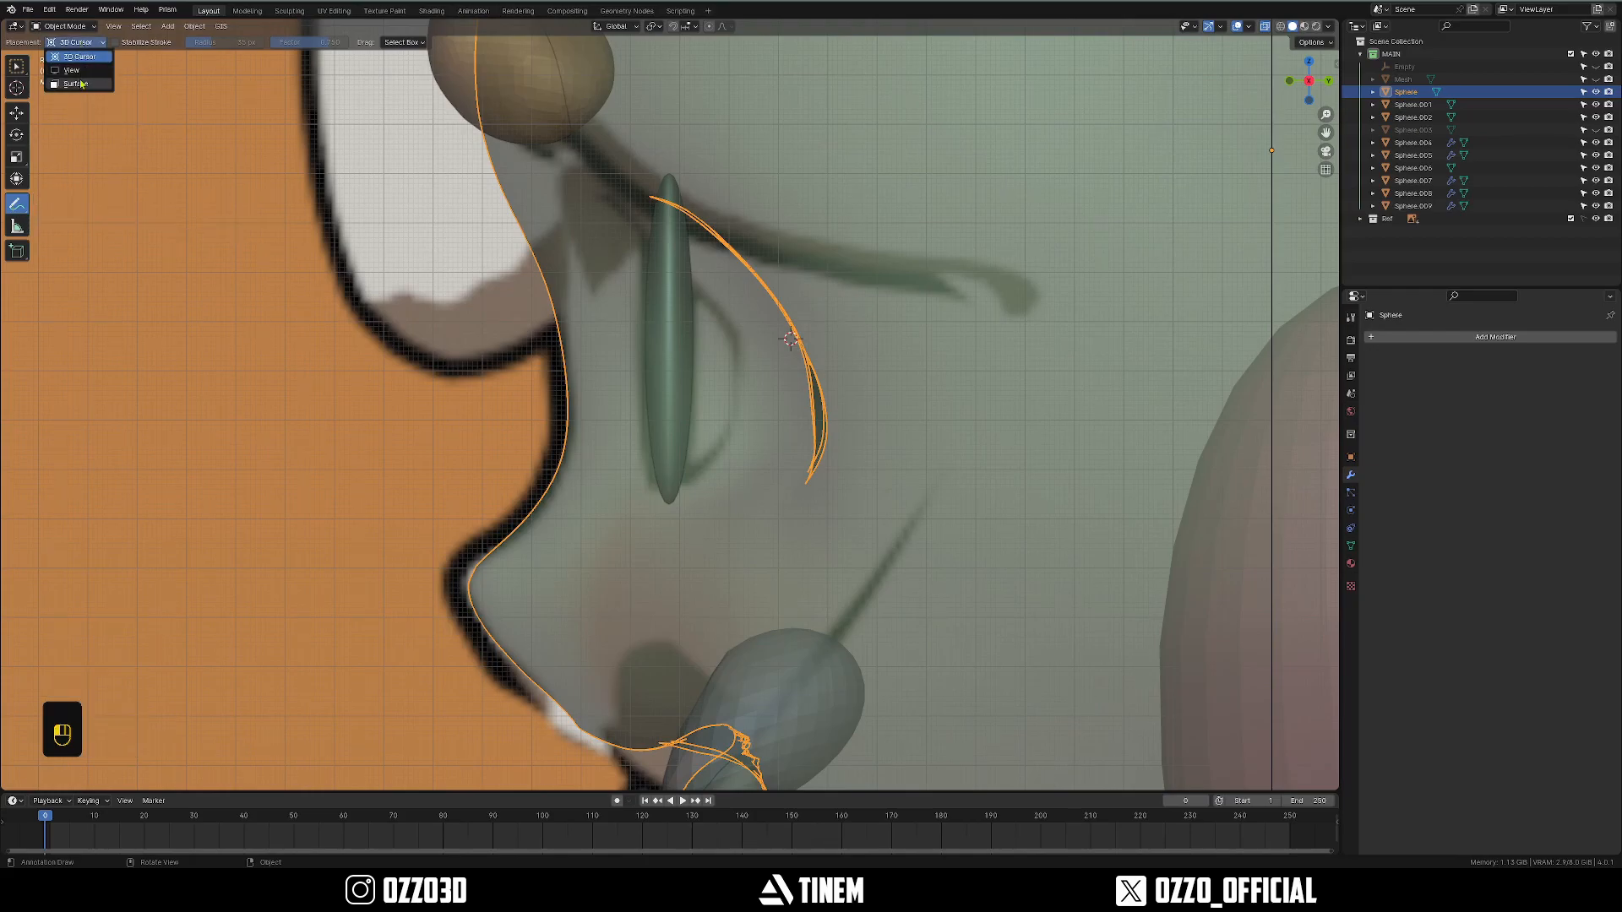
left_click(75, 84)
key("alt+z")
key("alt+z")
left_click_drag(667, 501, 694, 479)
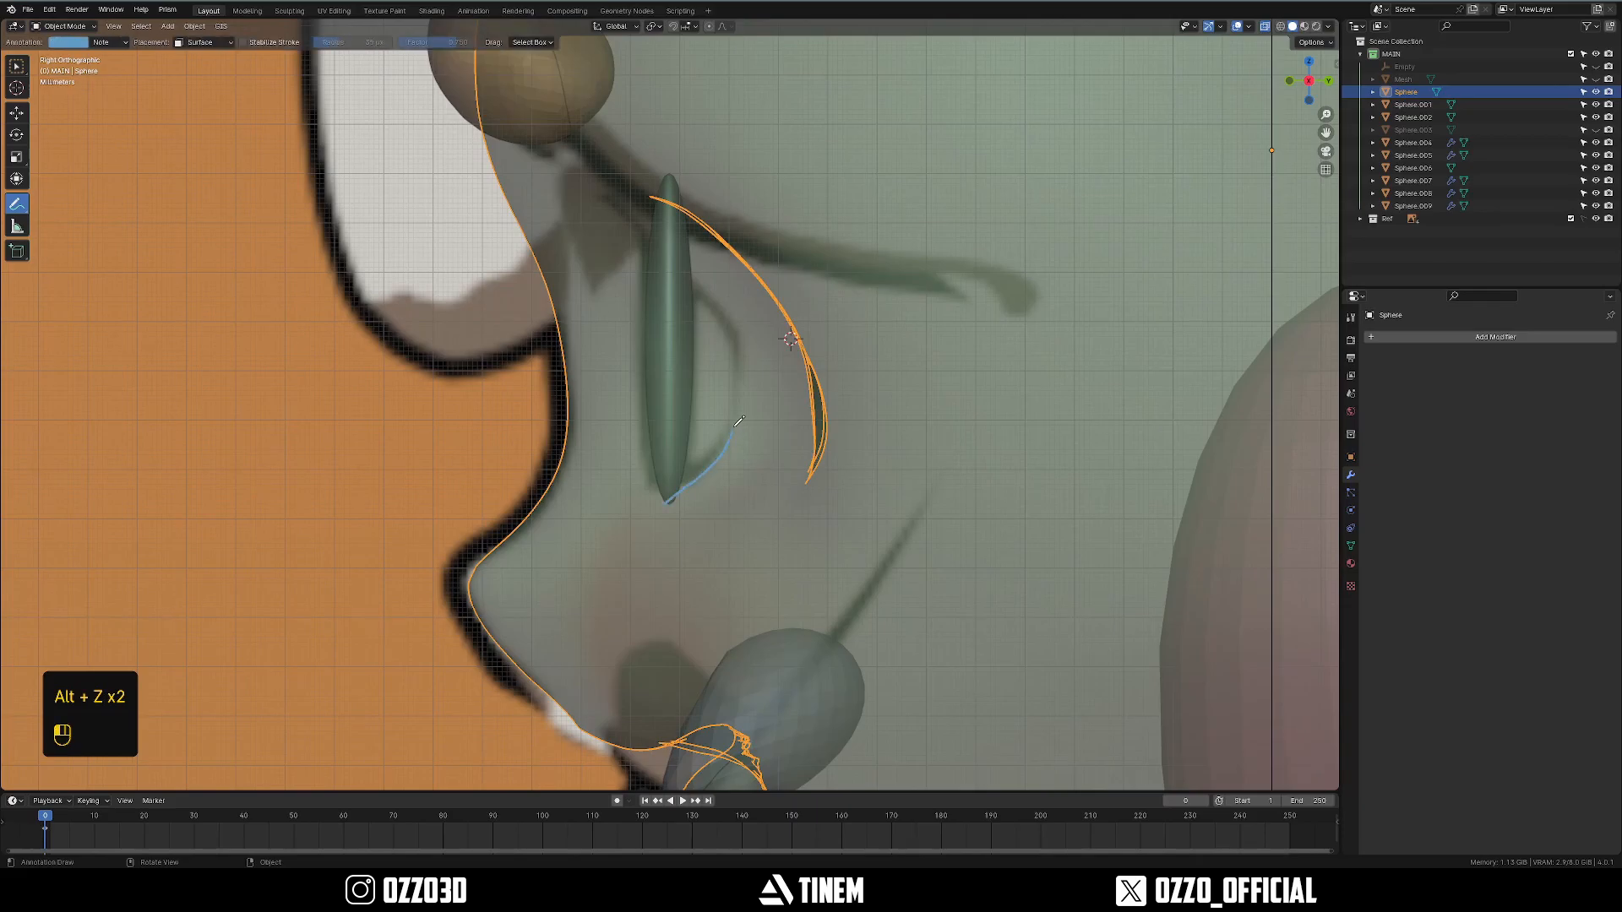
key("alt+z")
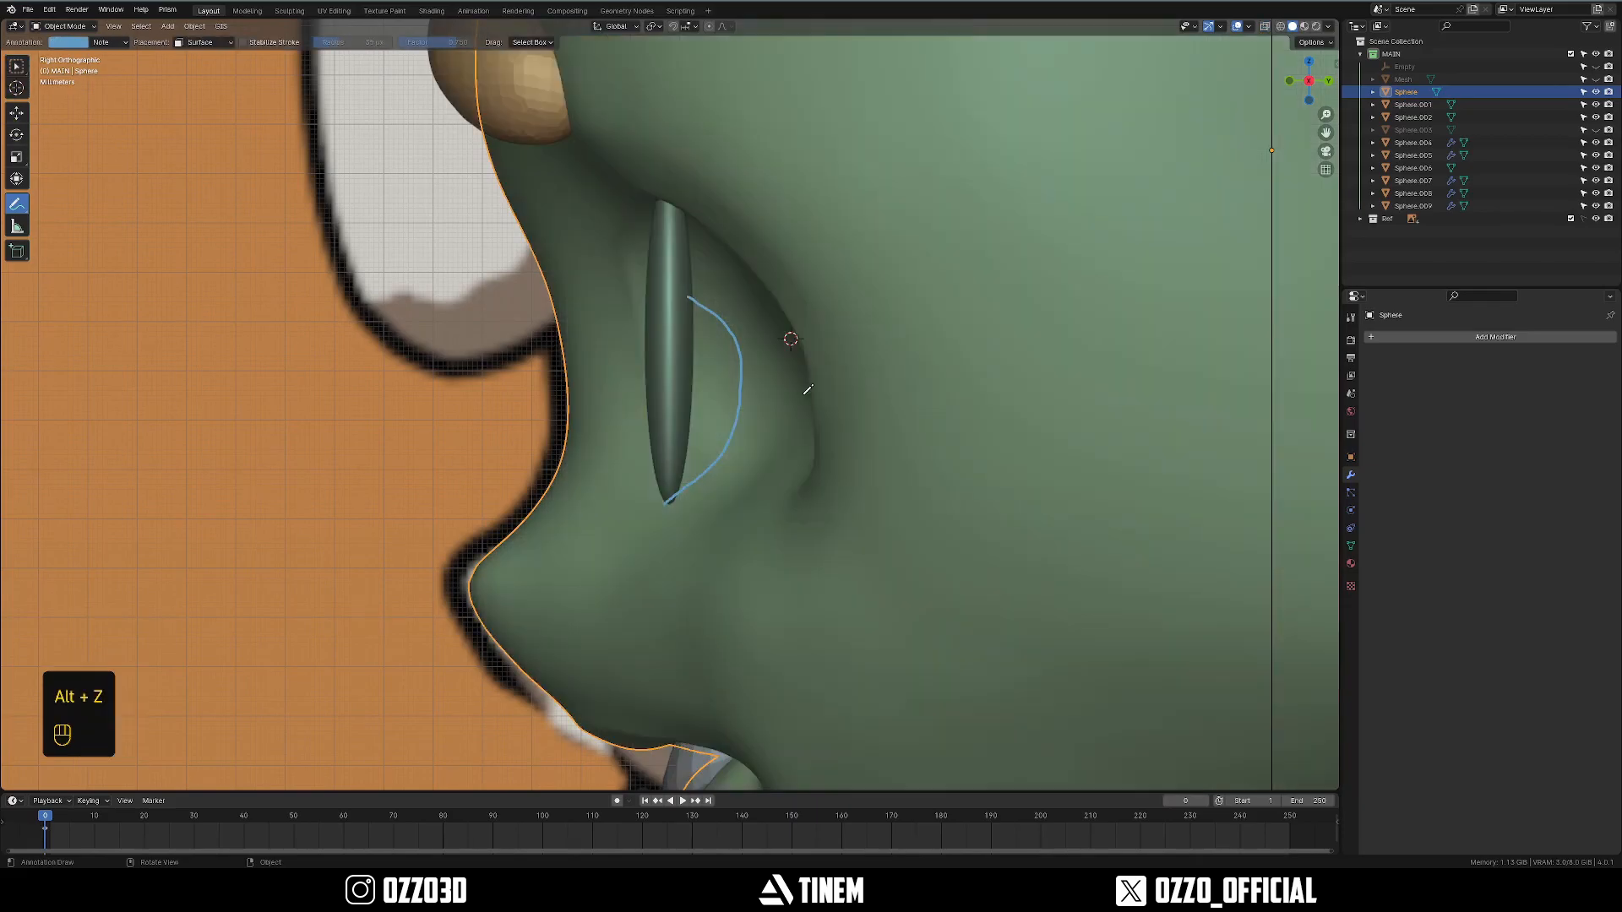
Put the head mesh back into Sculpt Mode and resize the Snake Hook brush over the eye socket.
key("ctrl+Tab")
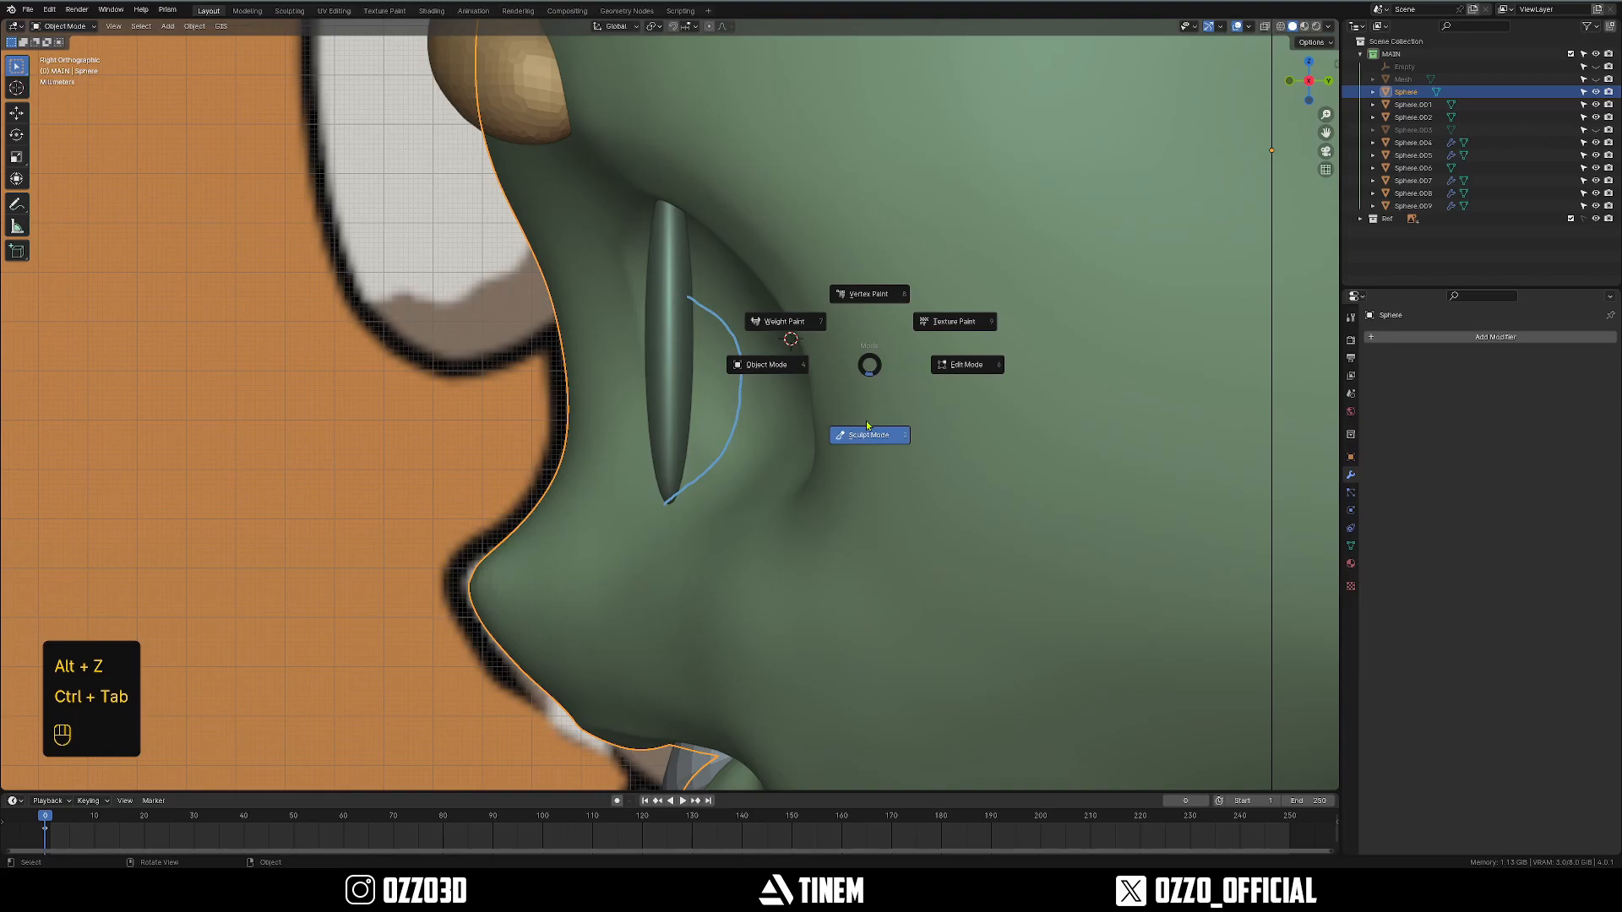
left_click(845, 426)
key("alt+q")
key("f")
left_click(706, 406)
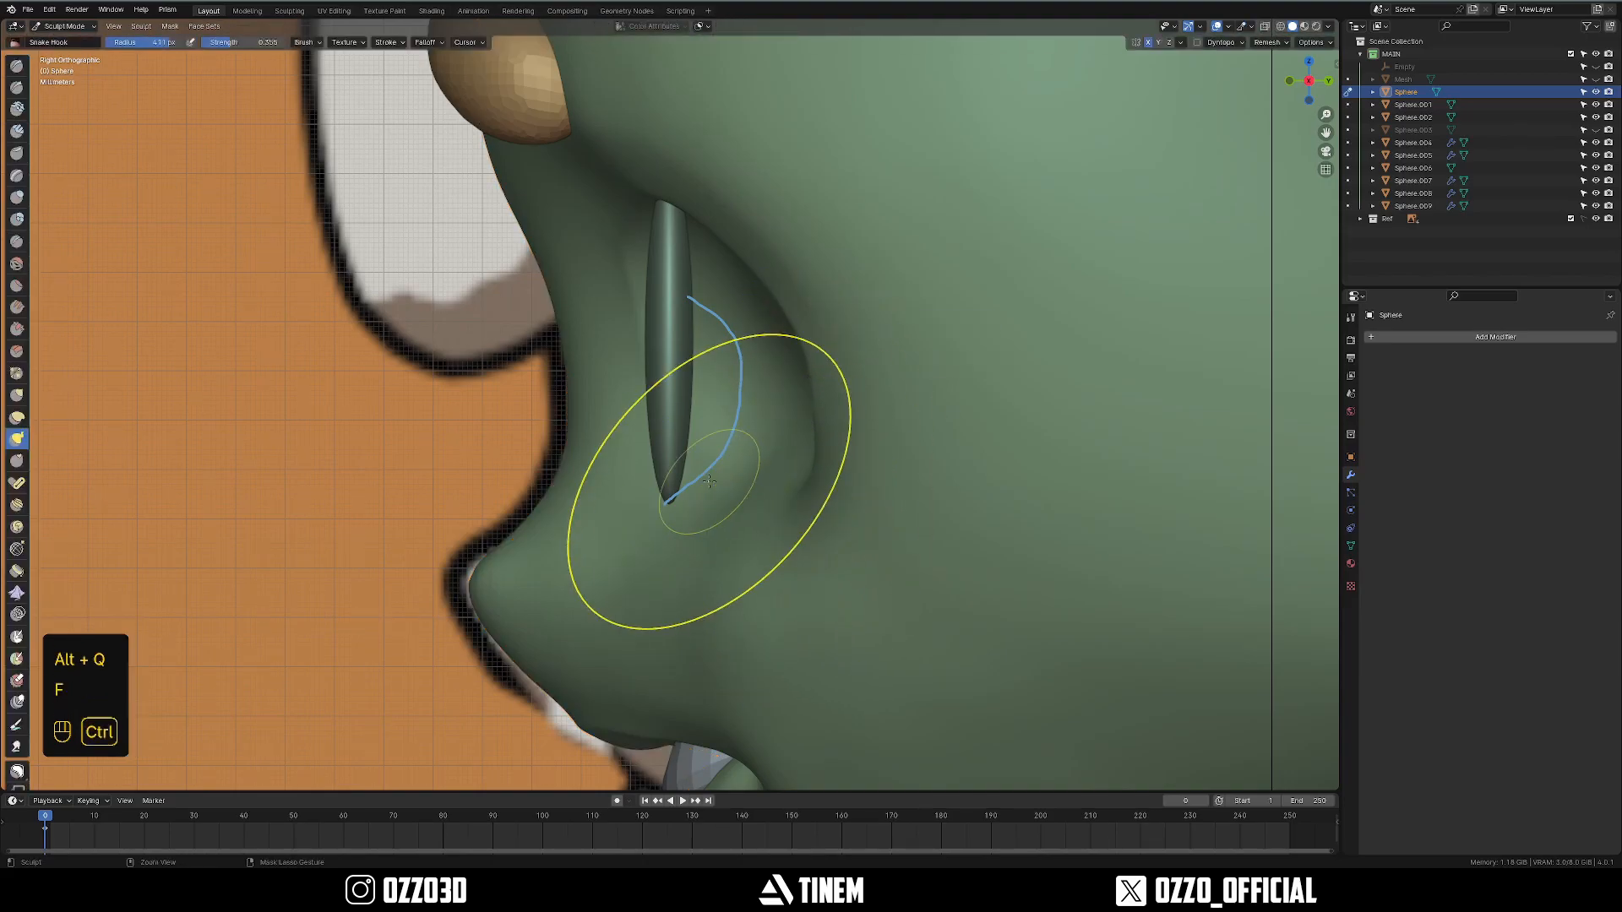
Try to pull the socket's lower outer edge toward the annotated eye curve with the Snake Hook brush.
key("alt+z")
key("f")
left_click(743, 498)
key("alt+z")
key("ctrl+z")
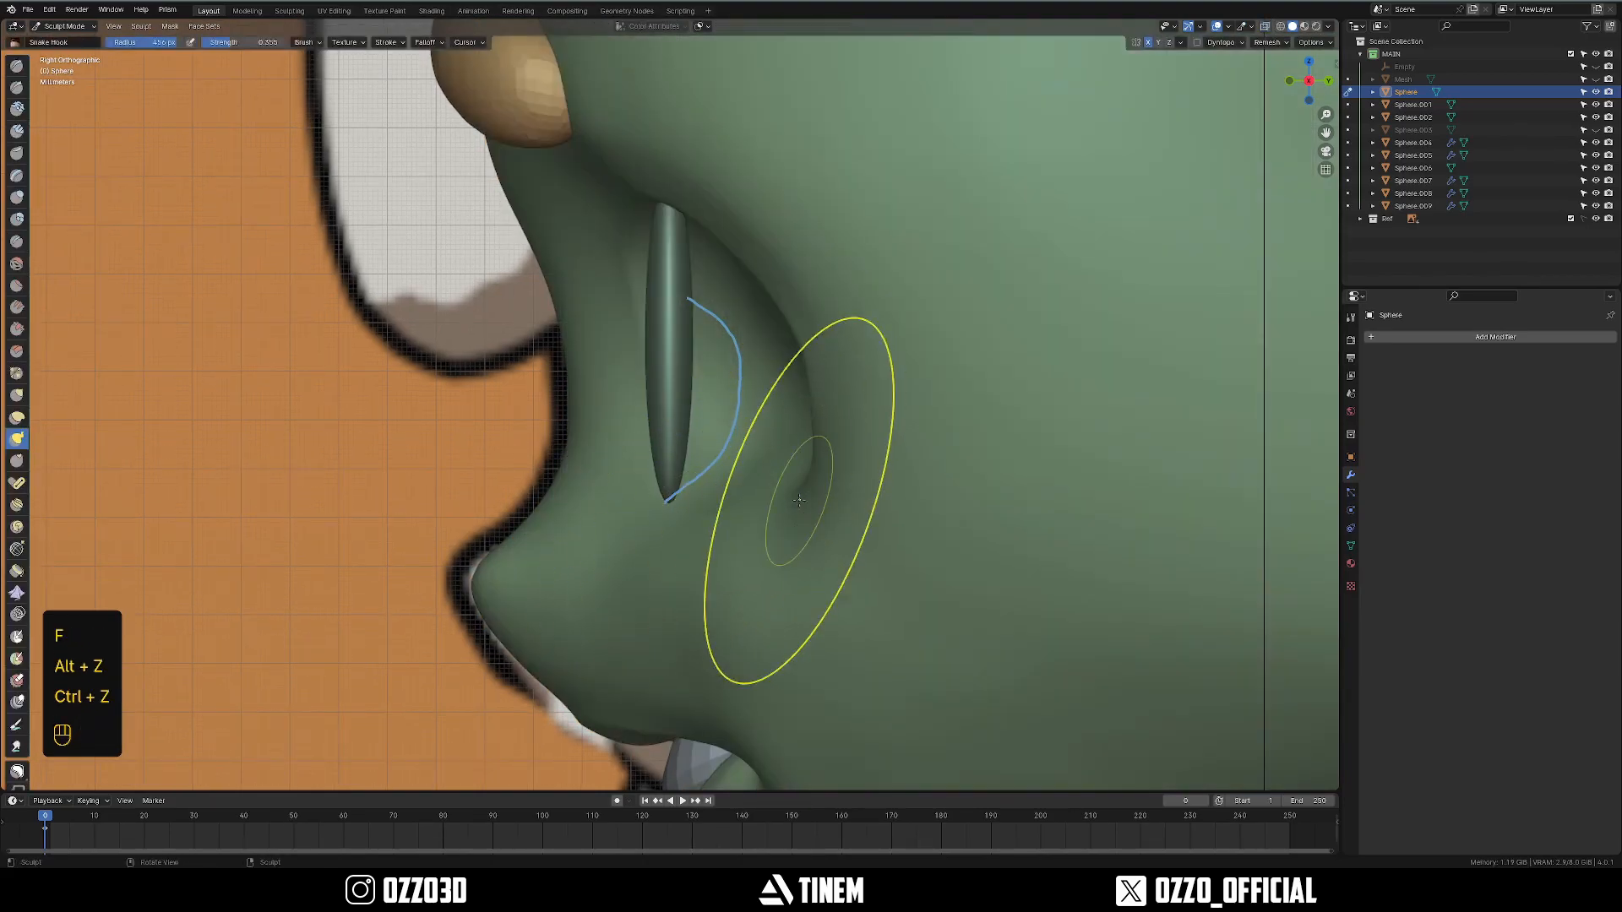
left_click_drag(756, 505, 745, 507)
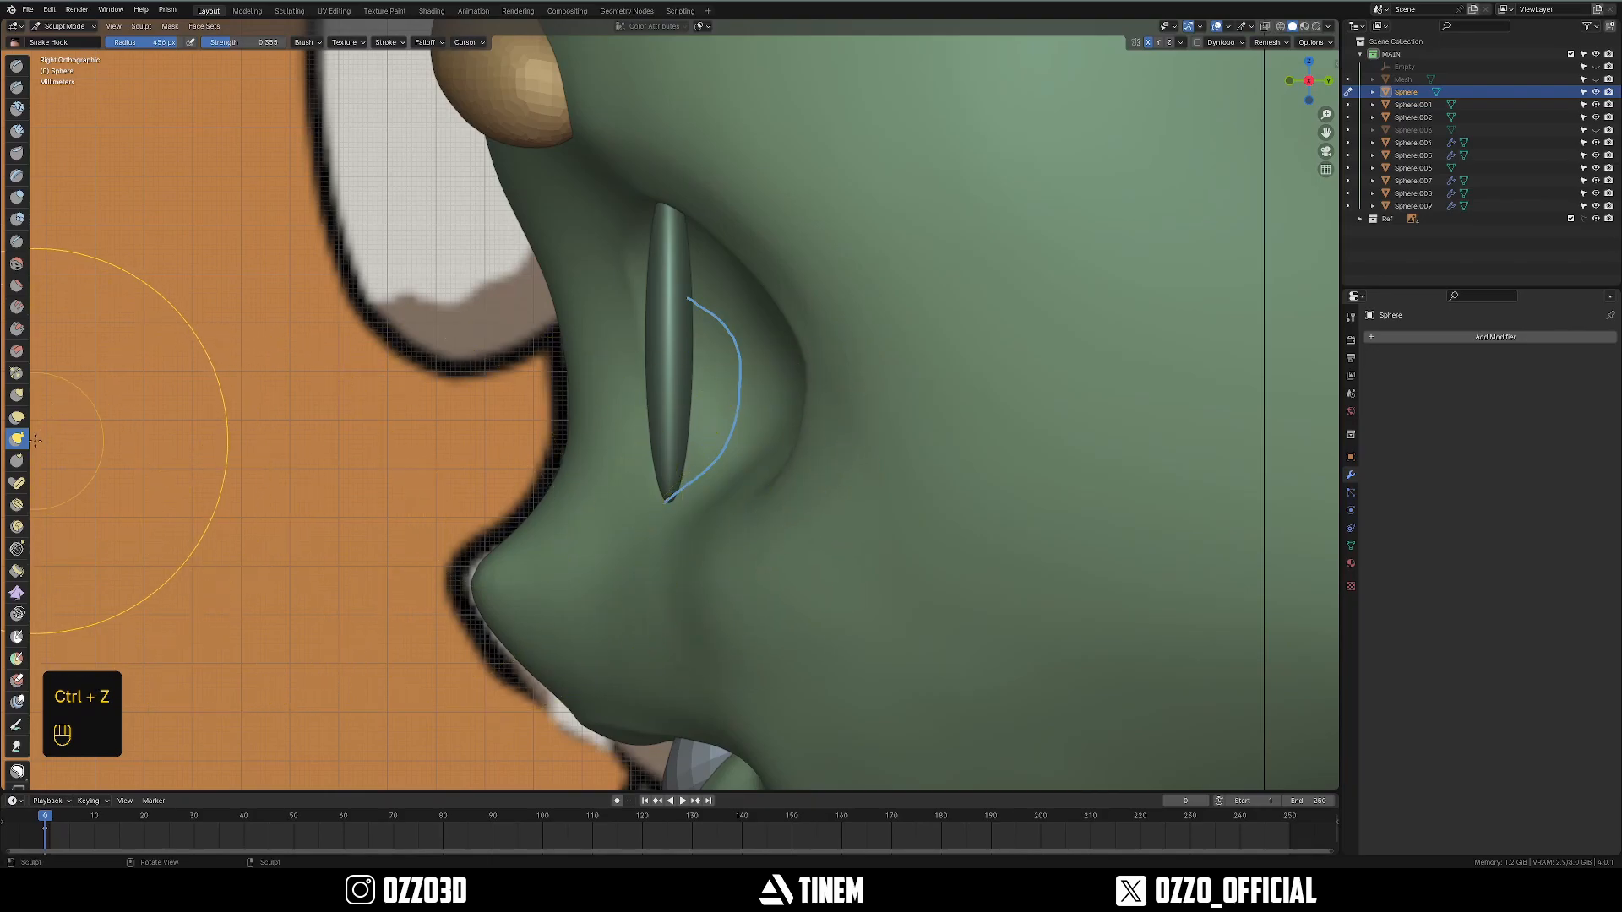
key("ctrl+z")
key("ctrl+z")
key("ctrl+z")
key("ctrl+z")
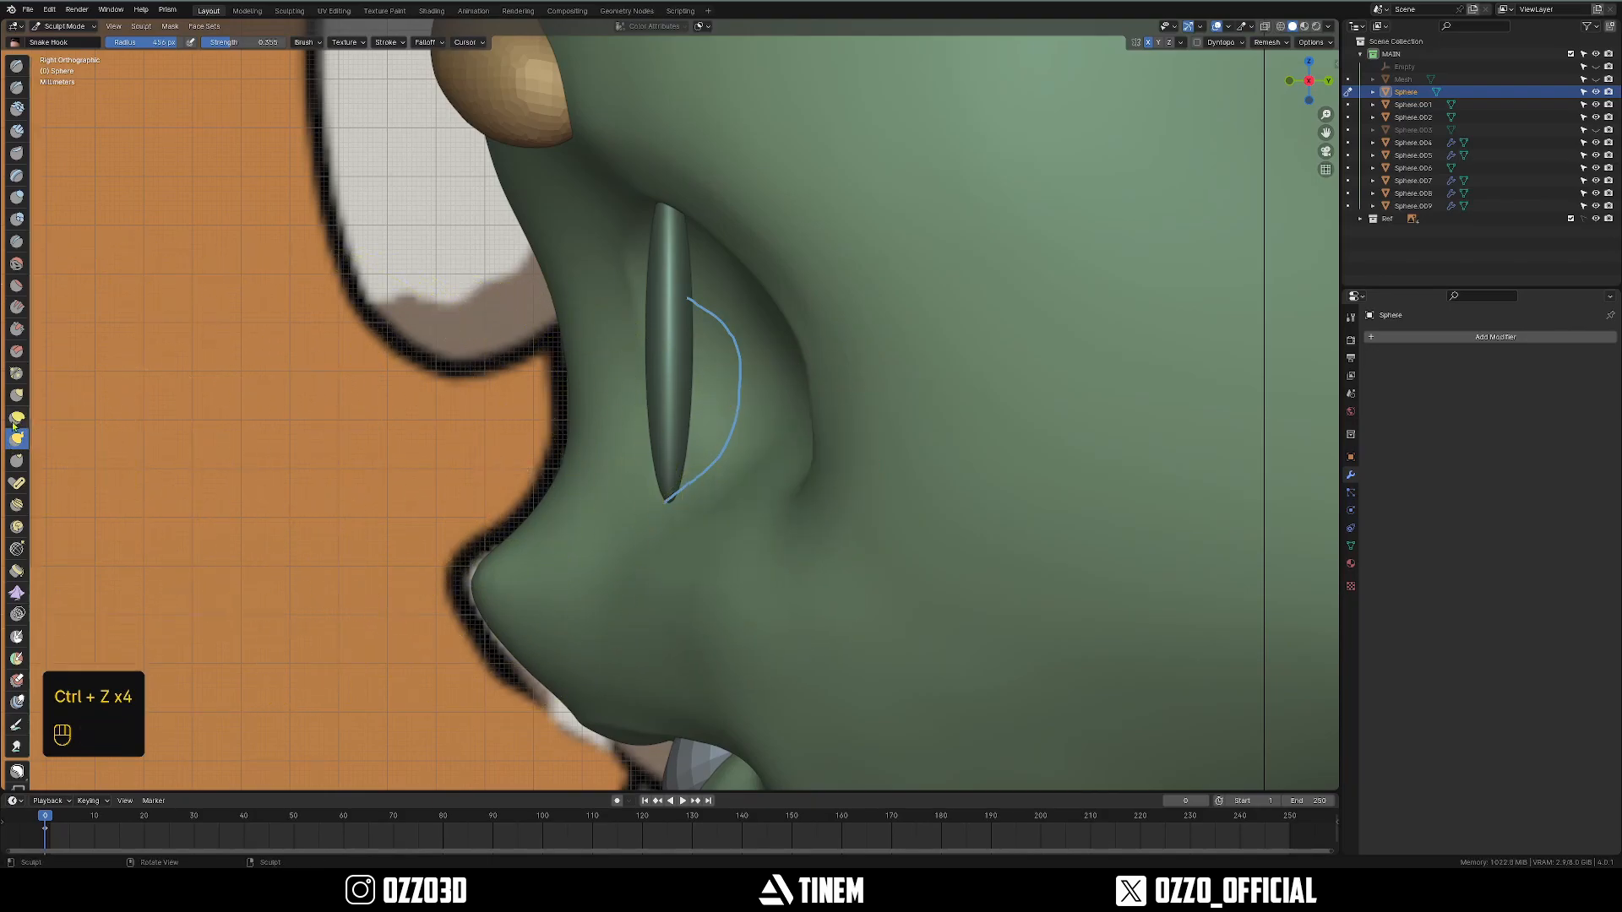
Switch to the Elastic Deform brush, undo the trial strokes on the socket and reduce the brush radius.
left_click(17, 416)
left_click(18, 396)
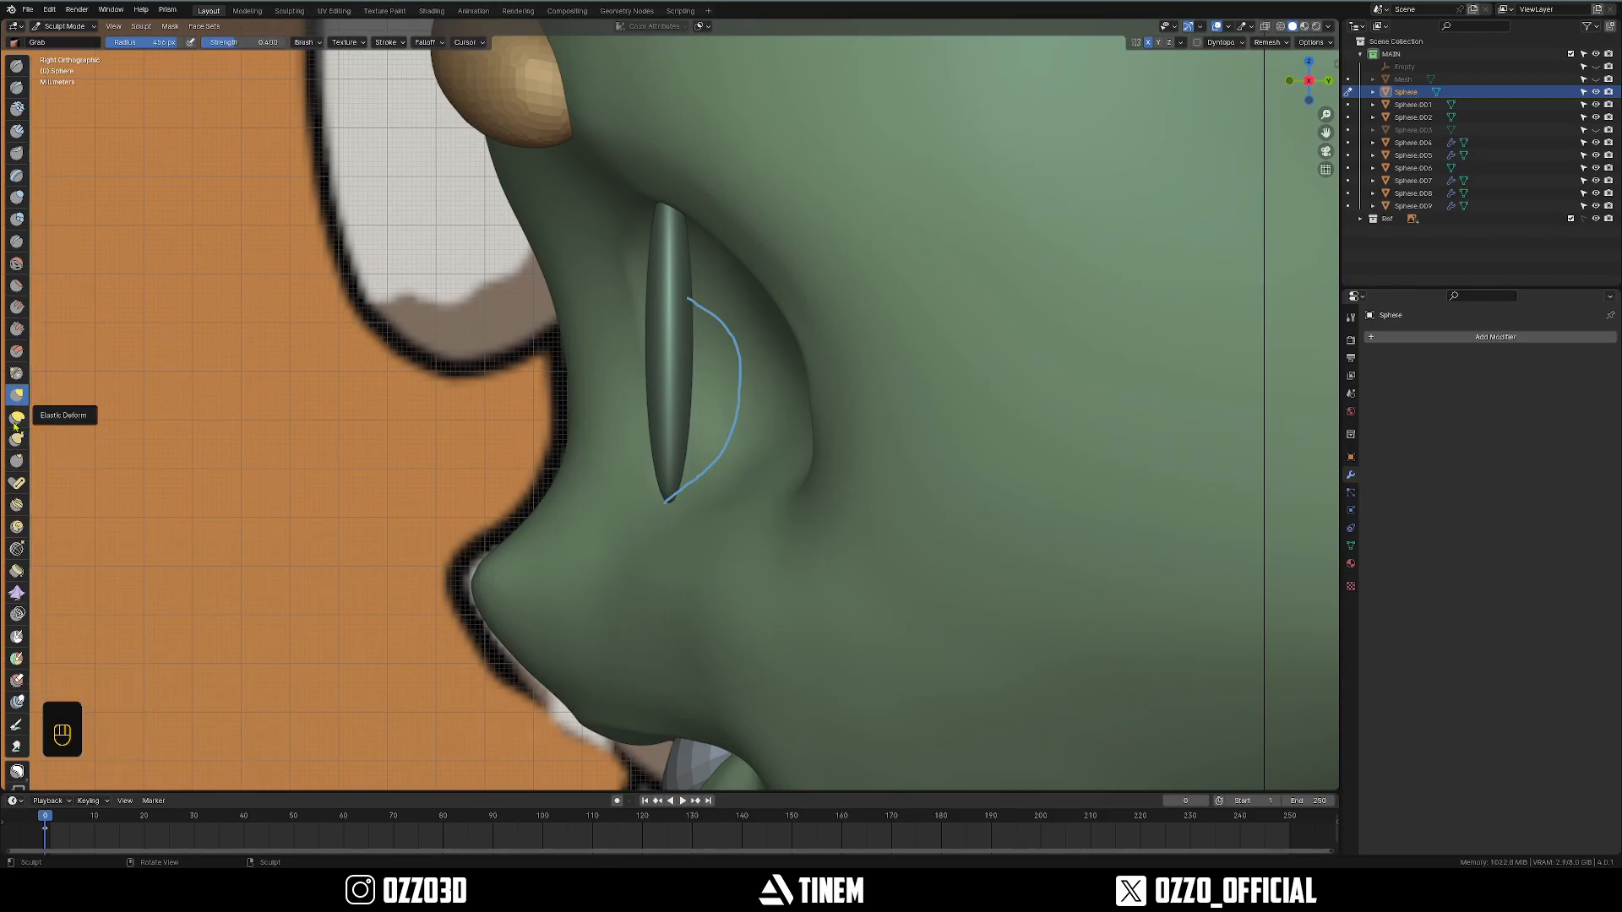
left_click(17, 417)
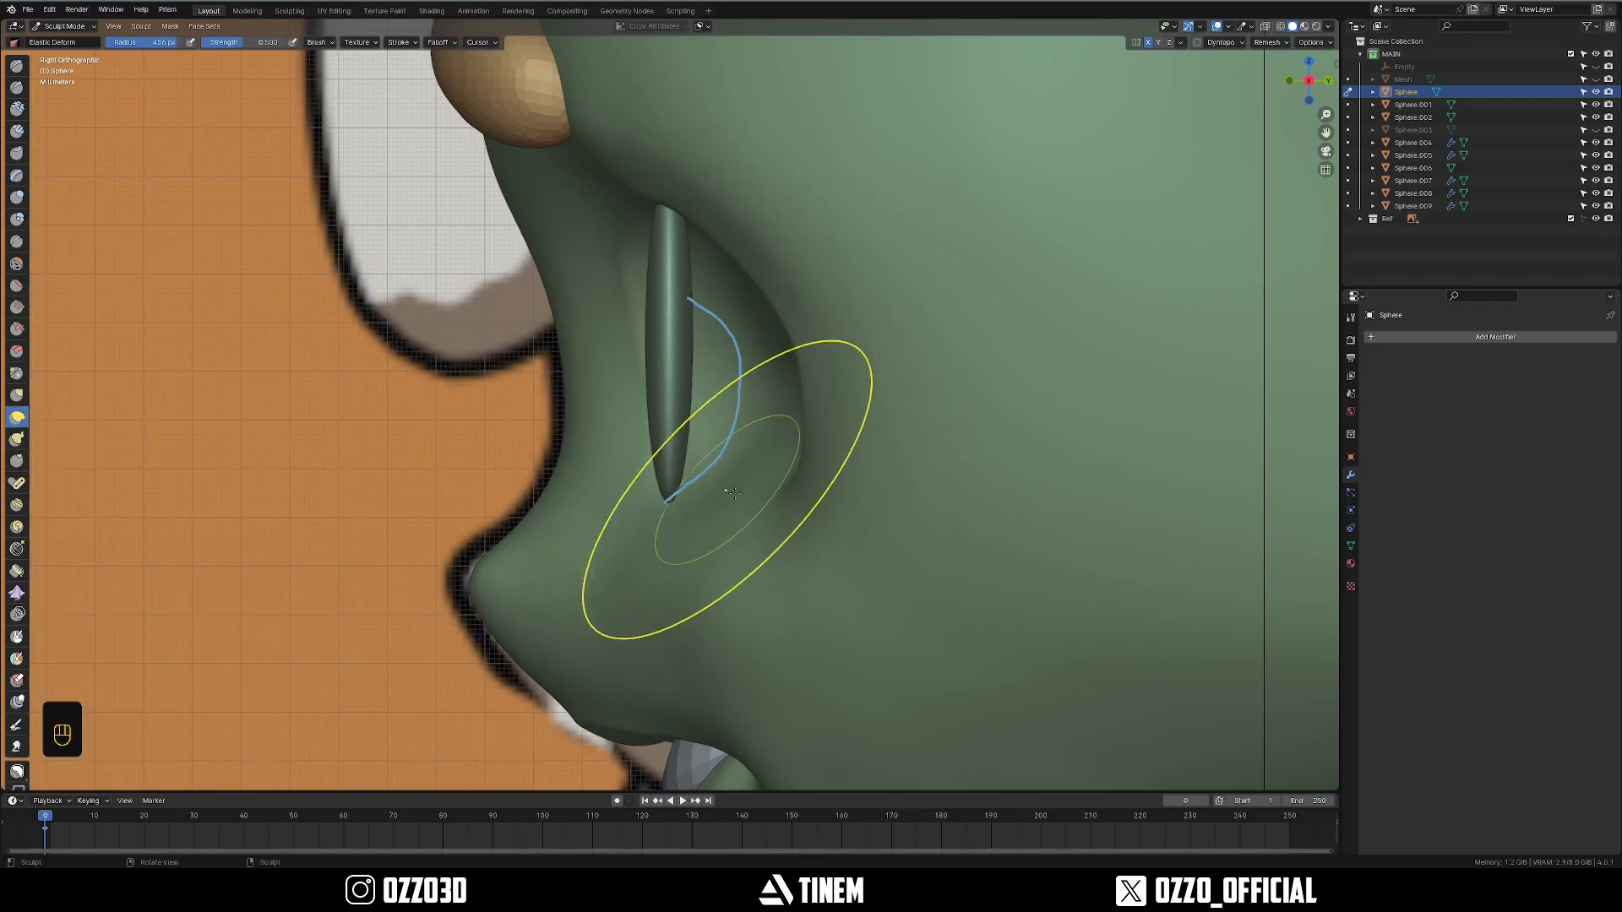
key("ctrl+z")
key("ctrl+z")
key("f")
left_click(782, 480)
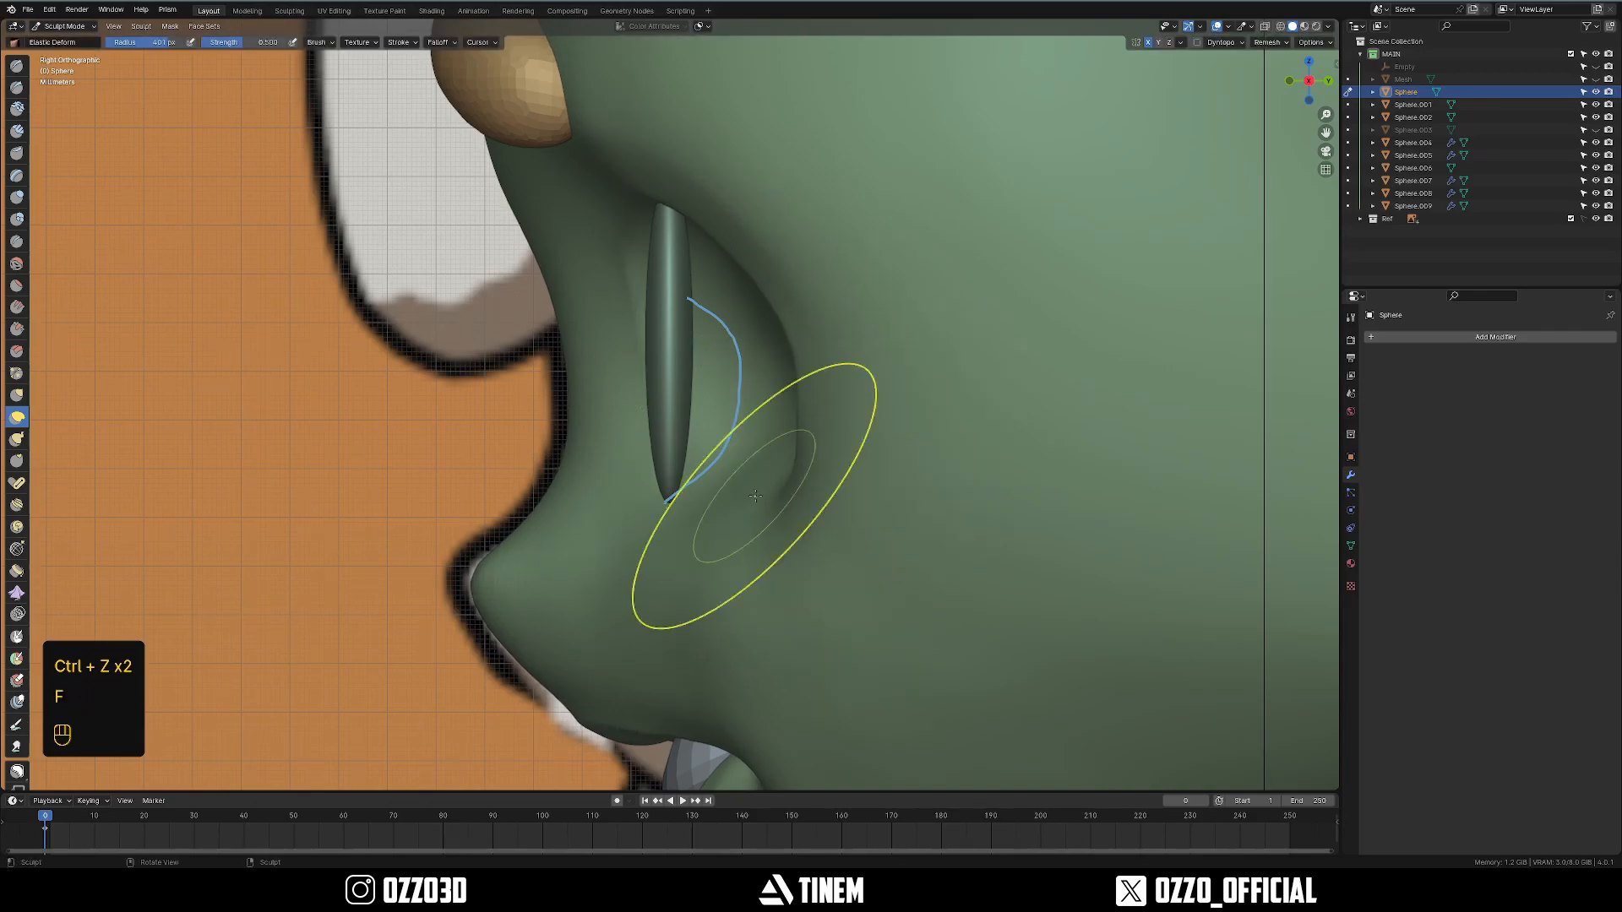
Pull the socket's lower, outer and upper edges forward to the annotated eye curve with Elastic Deform.
key("f")
left_click(782, 504)
left_click_drag(782, 504, 748, 500)
left_click_drag(794, 362, 730, 365)
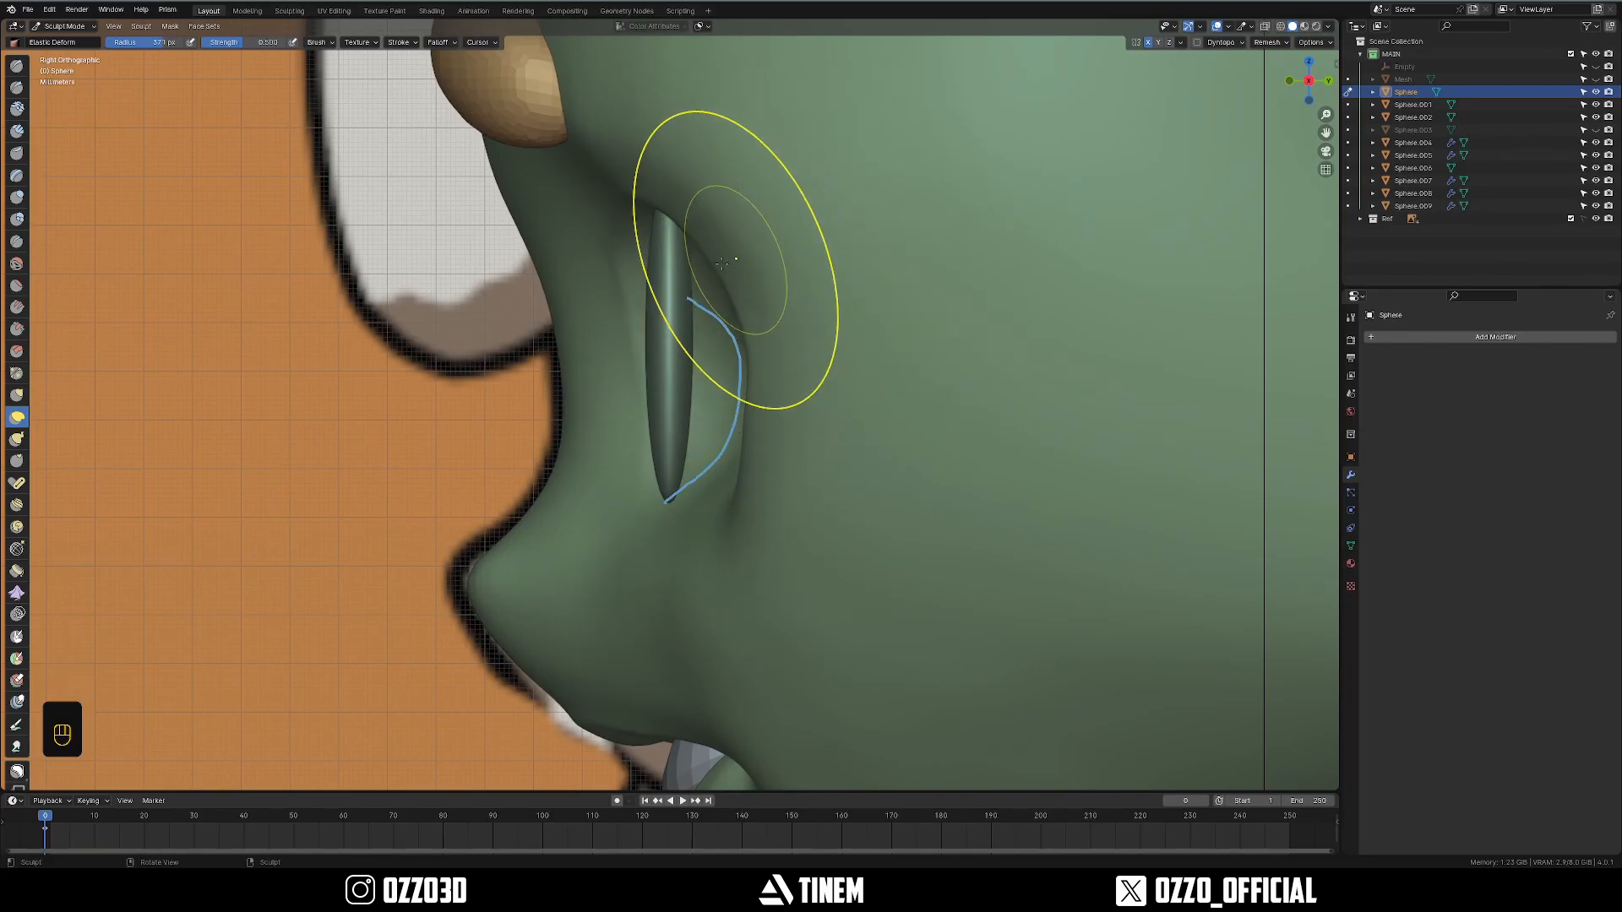
left_click_drag(713, 254, 696, 257)
Check the socket against the side reference and nudge its upper rim down over the top of the eye disc.
middle_click_drag(688, 262, 785, 346)
scroll(786, 355, "down", 4)
key("grave")
scroll(800, 387, "up", 4)
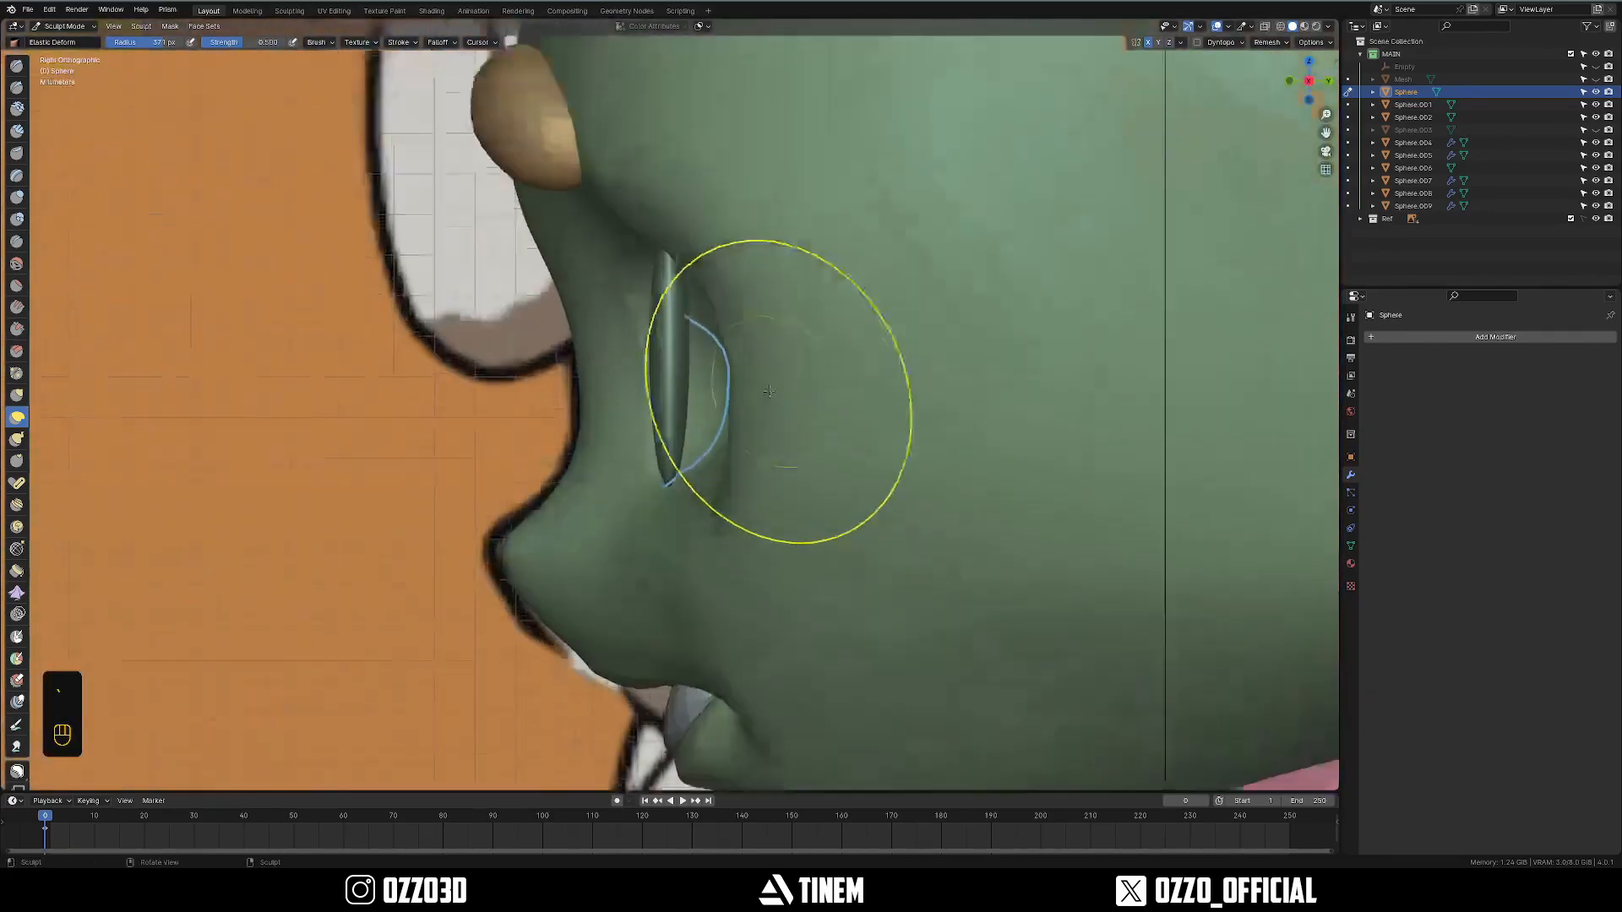
scroll(740, 541, "up", 3)
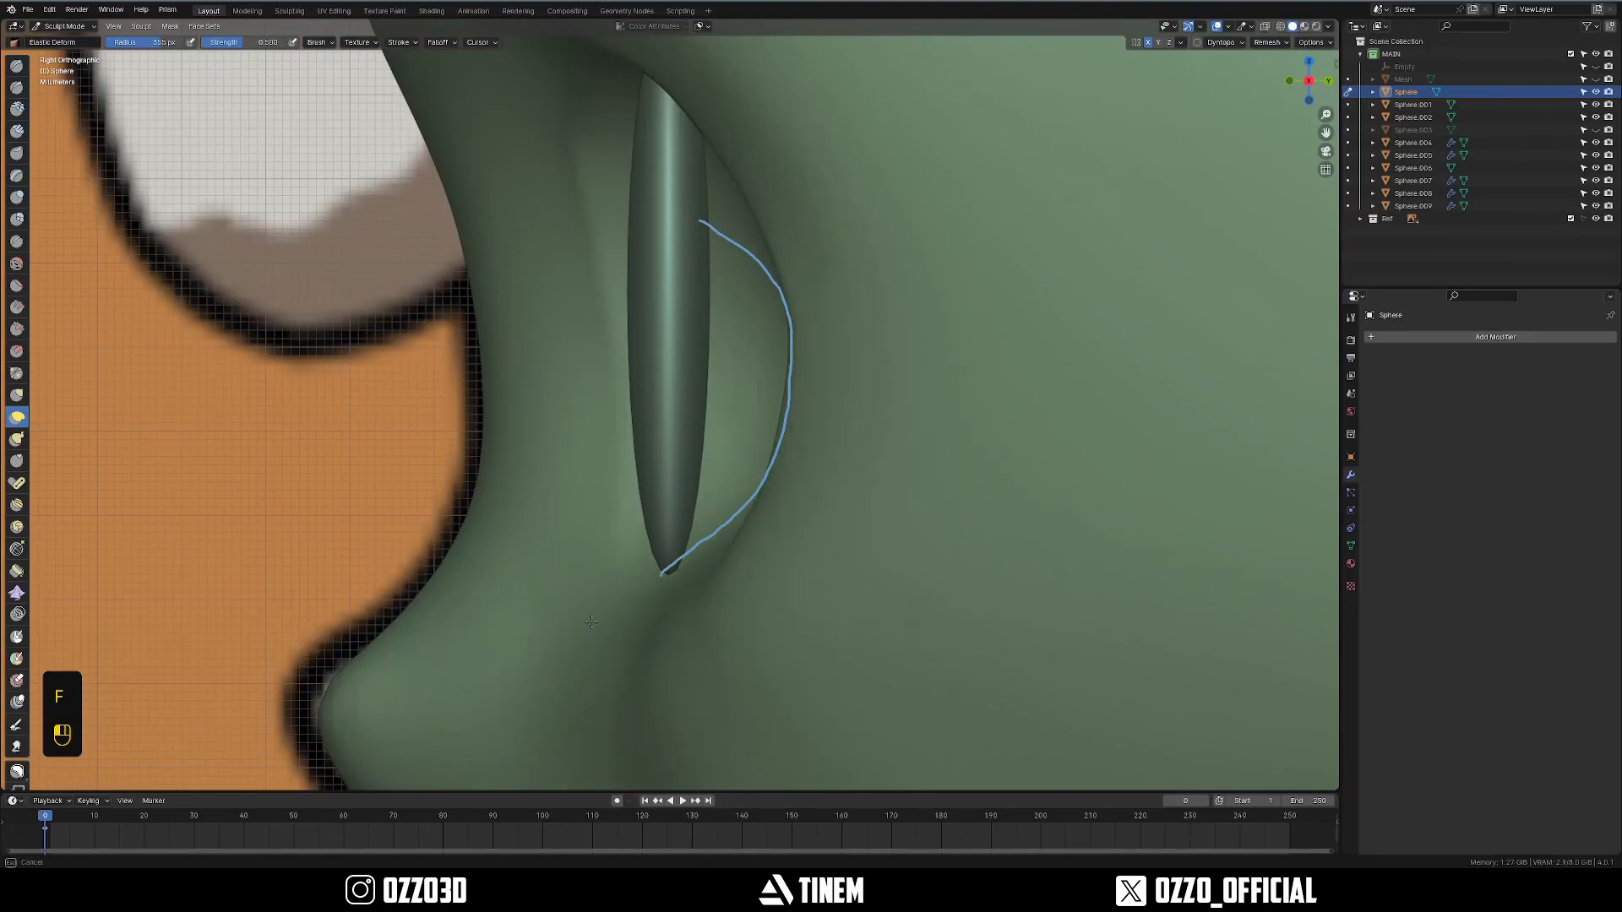
scroll(652, 589, "down", 2)
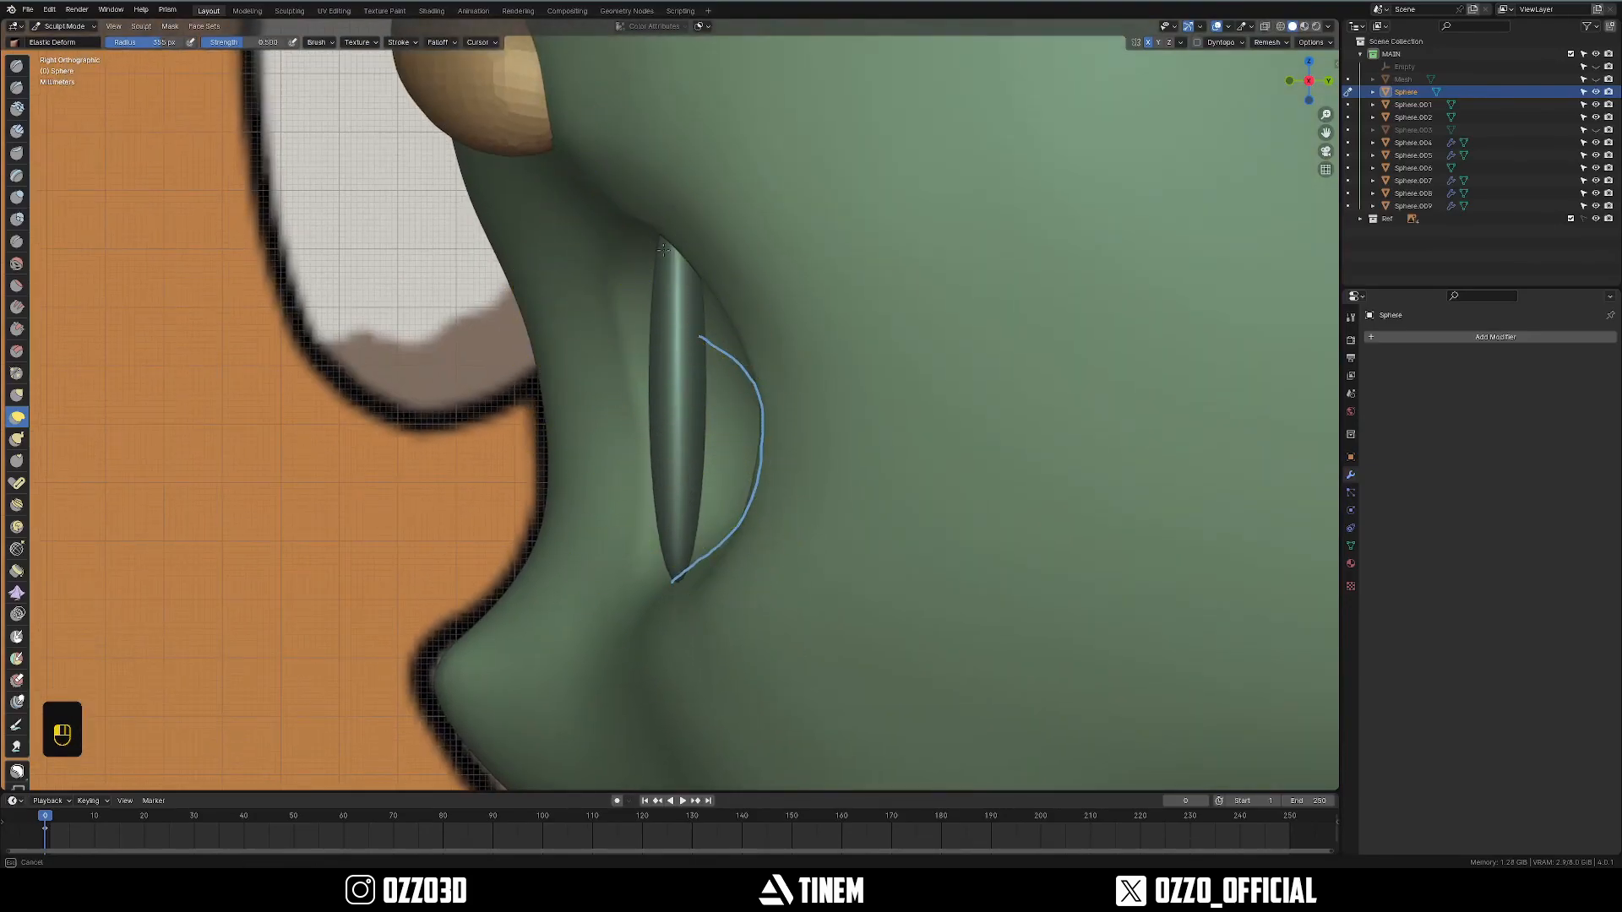
key("alt+z")
key("alt+z")
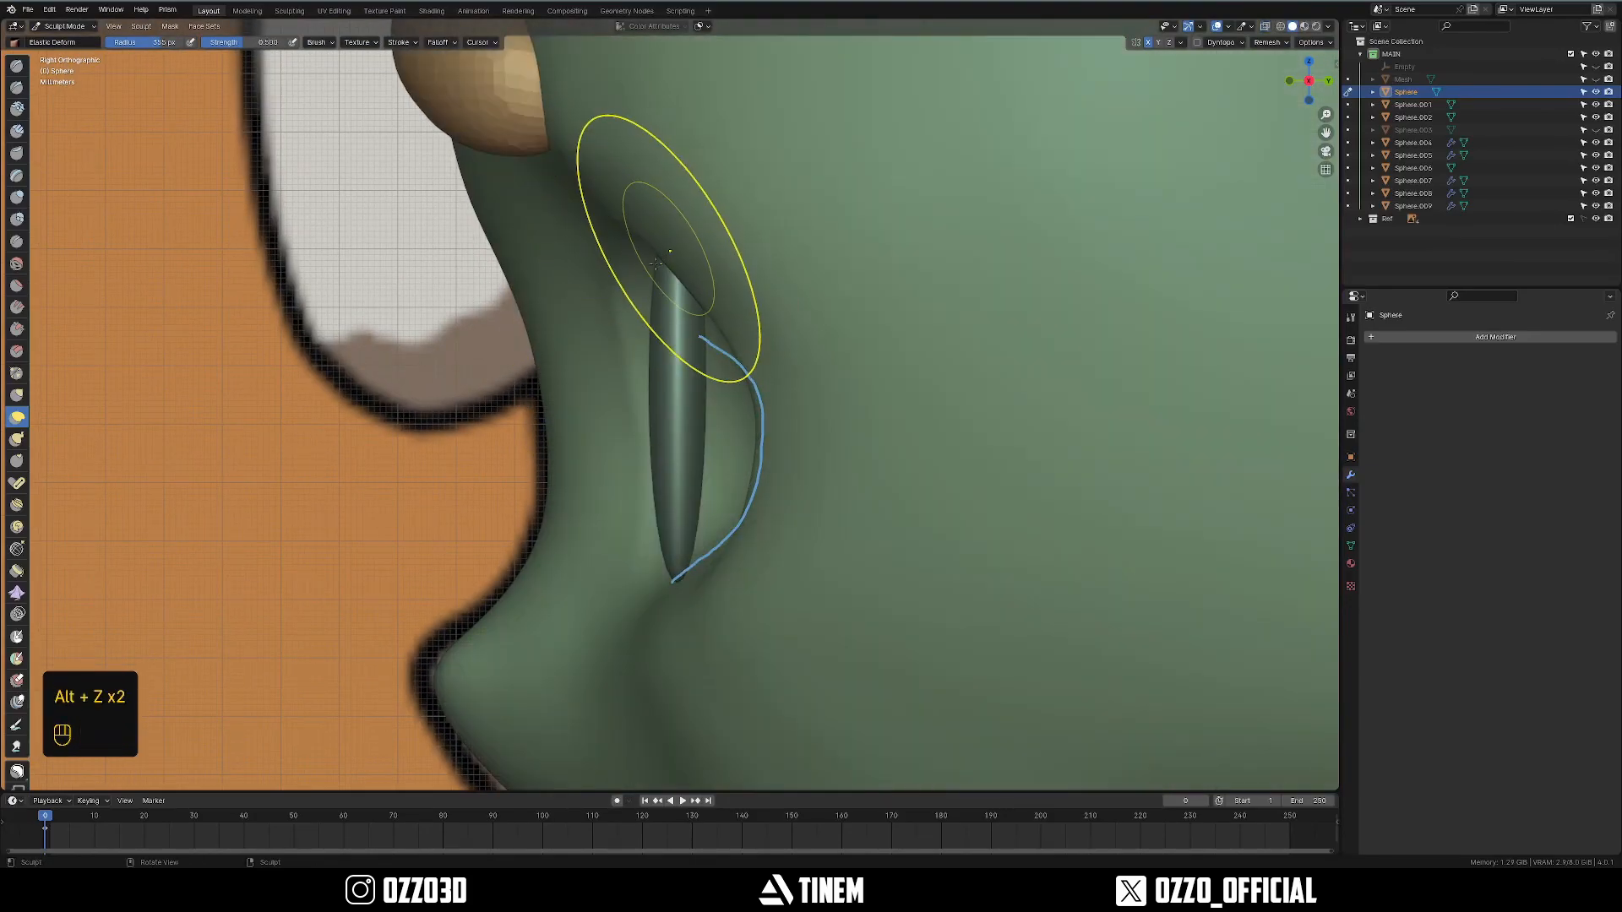
left_click_drag(646, 281, 647, 285)
Resize the brush and smooth the surface beside the socket's upper outer edge in a three-quarter view.
scroll(647, 286, "down", 2)
mouse_move(648, 291)
middle_mouse_down()
mouse_move(844, 300)
mouse_move(743, 326)
middle_mouse_up()
key("f")
left_click(804, 329)
left_click_drag(874, 308, 878, 328, "shift")
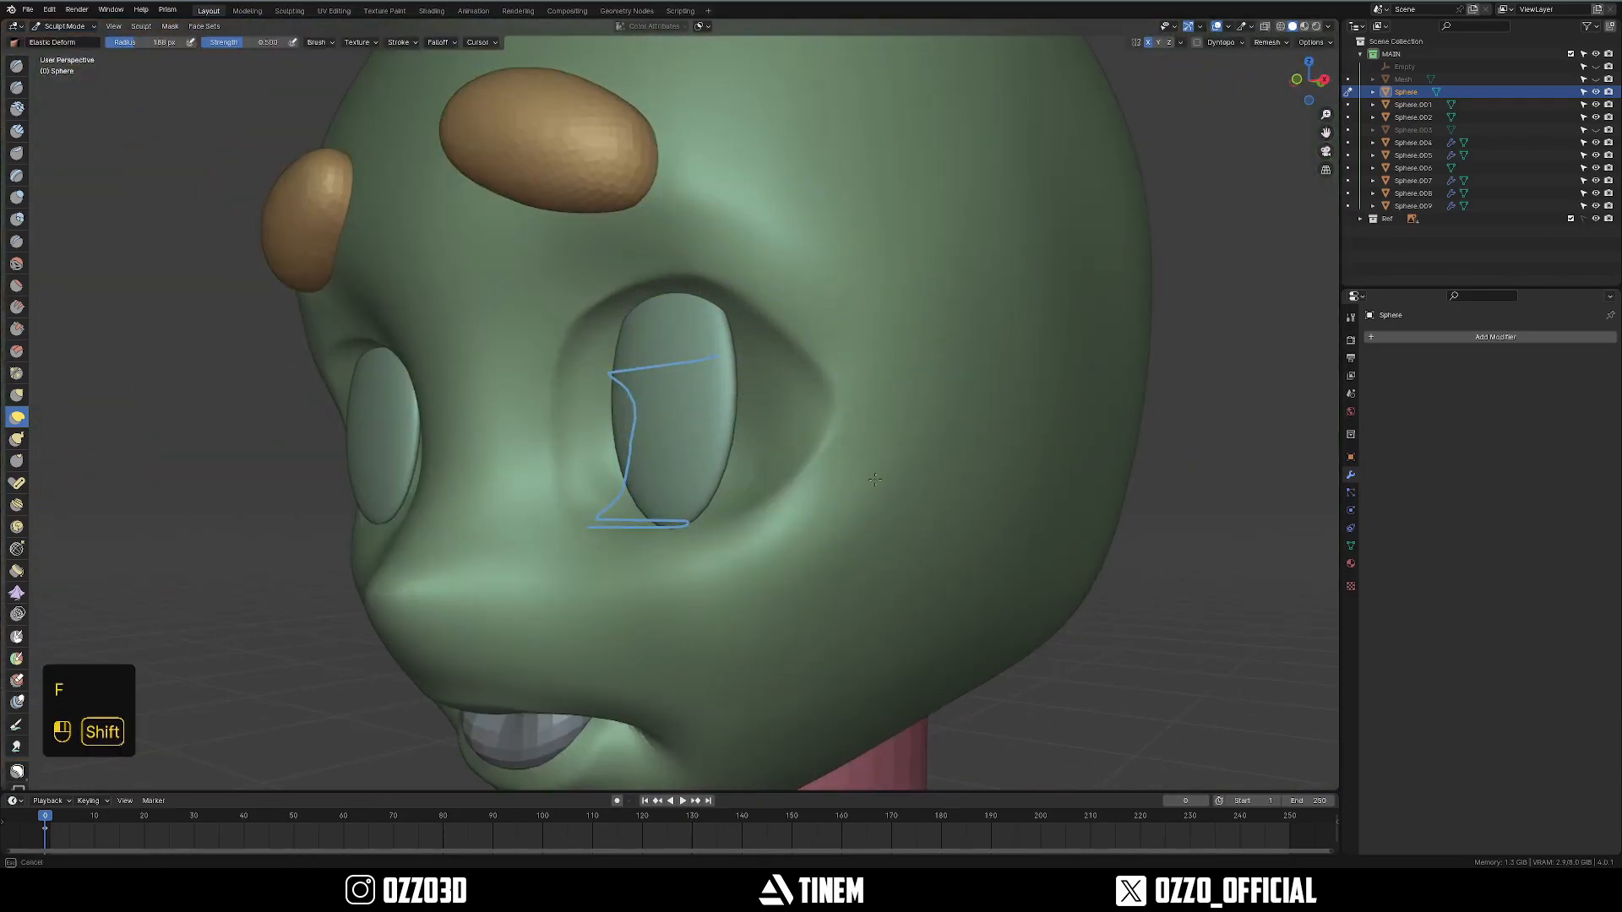
Refine the socket's inner edge beside the nose bridge with a resized Elastic Deform brush.
middle_click_drag(701, 575, 628, 525)
scroll(627, 525, "up", 4)
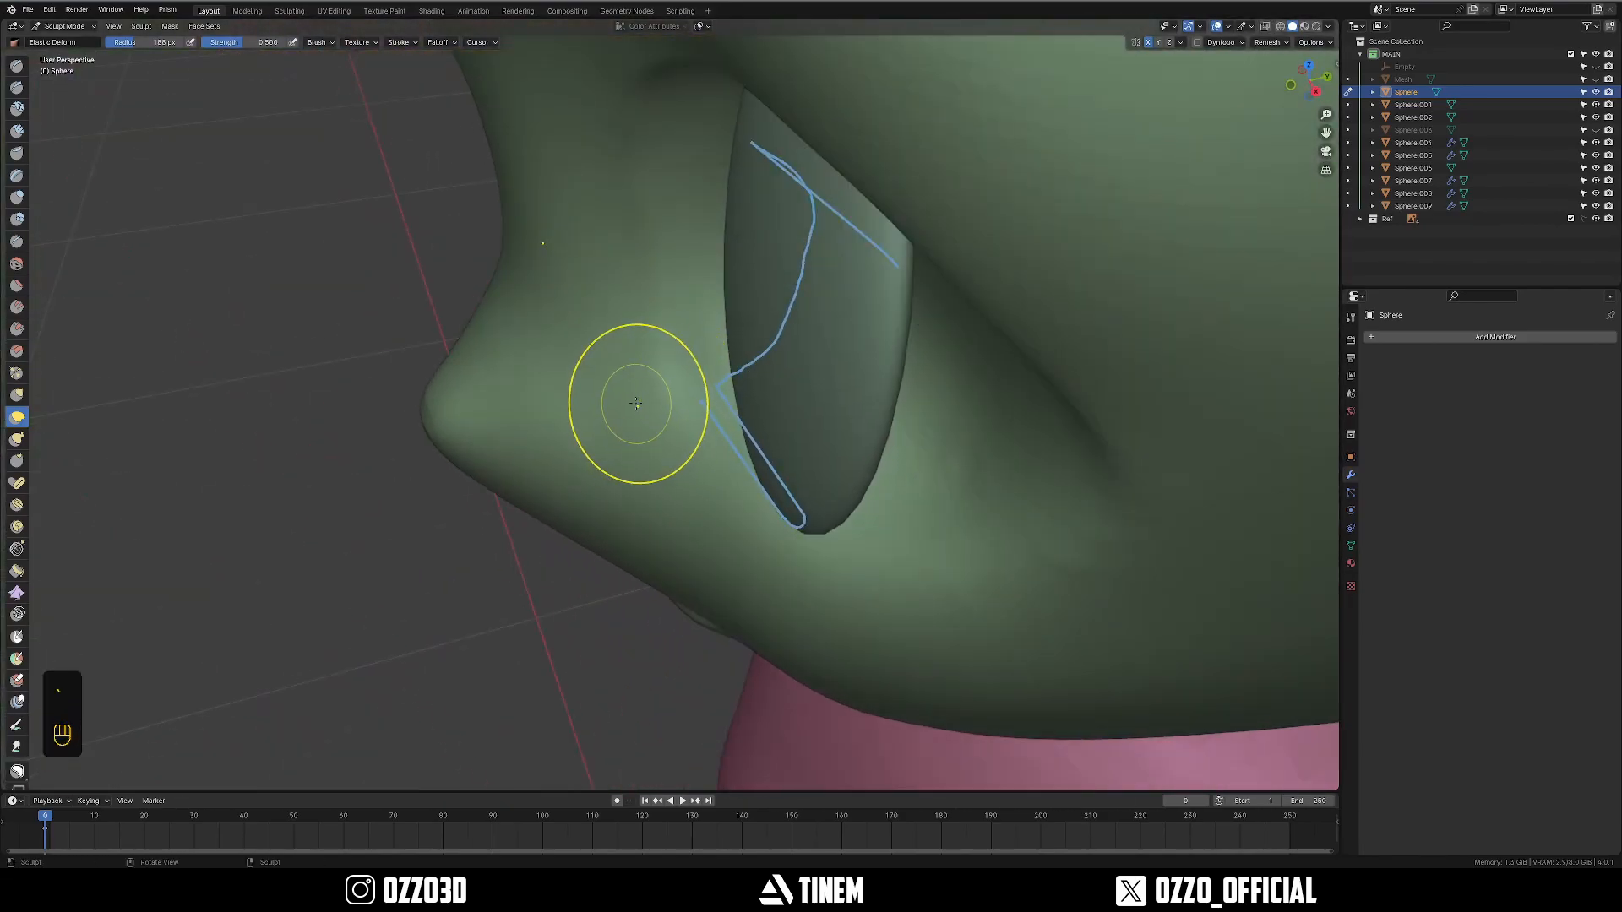
mouse_move(703, 371)
middle_mouse_down("shift")
mouse_move(703, 404)
mouse_move(711, 371)
mouse_move(678, 389)
mouse_move(681, 362)
mouse_move(621, 396)
middle_mouse_up("shift")
key("f")
left_click(728, 396)
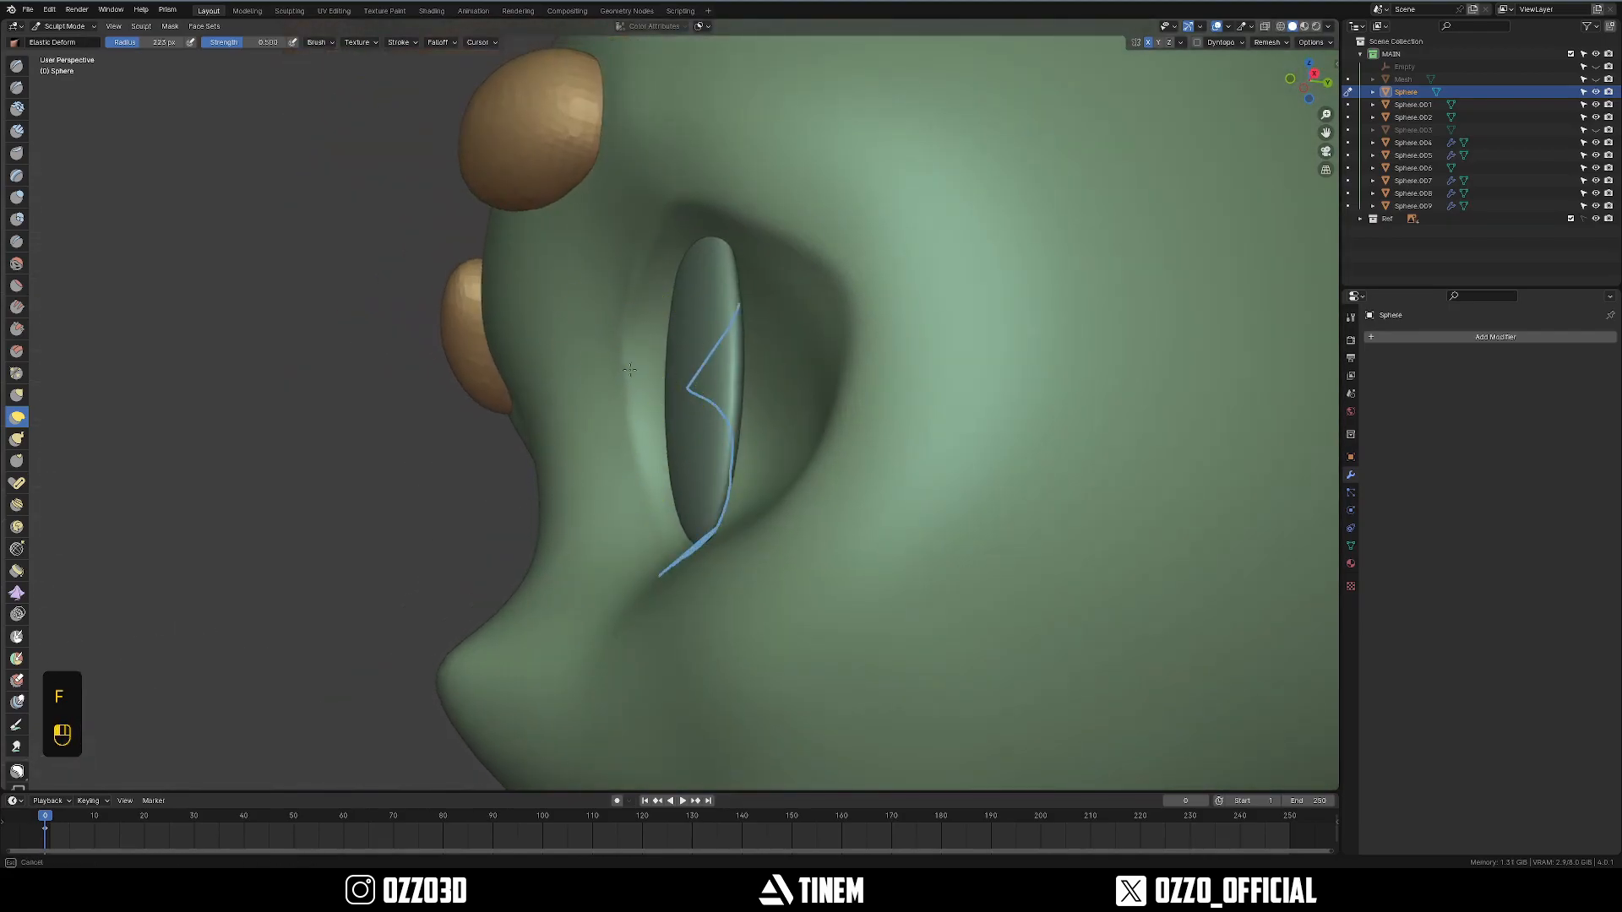
middle_click_drag(699, 476, 798, 467)
key("f")
left_click(705, 468)
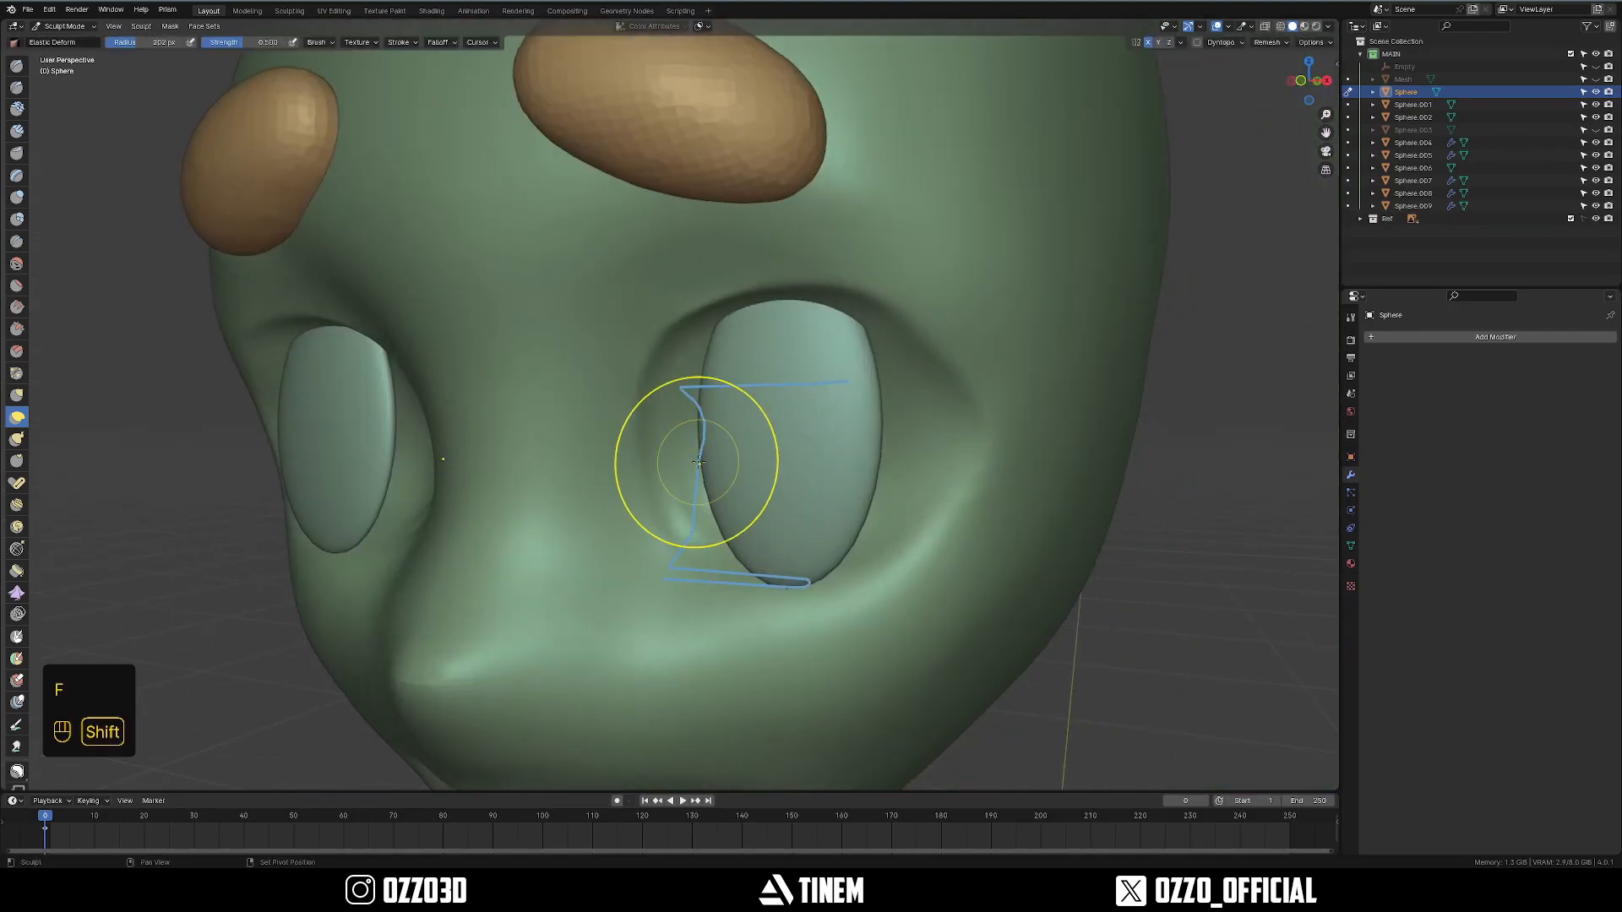
Shrink the Elastic Deform brush and adjust the socket's lower inner corner.
middle_click_drag(695, 511, 695, 432, "shift")
scroll(693, 456, "up", 1)
key("f")
left_click(691, 532)
middle_click_drag(726, 621, 672, 545, "shift")
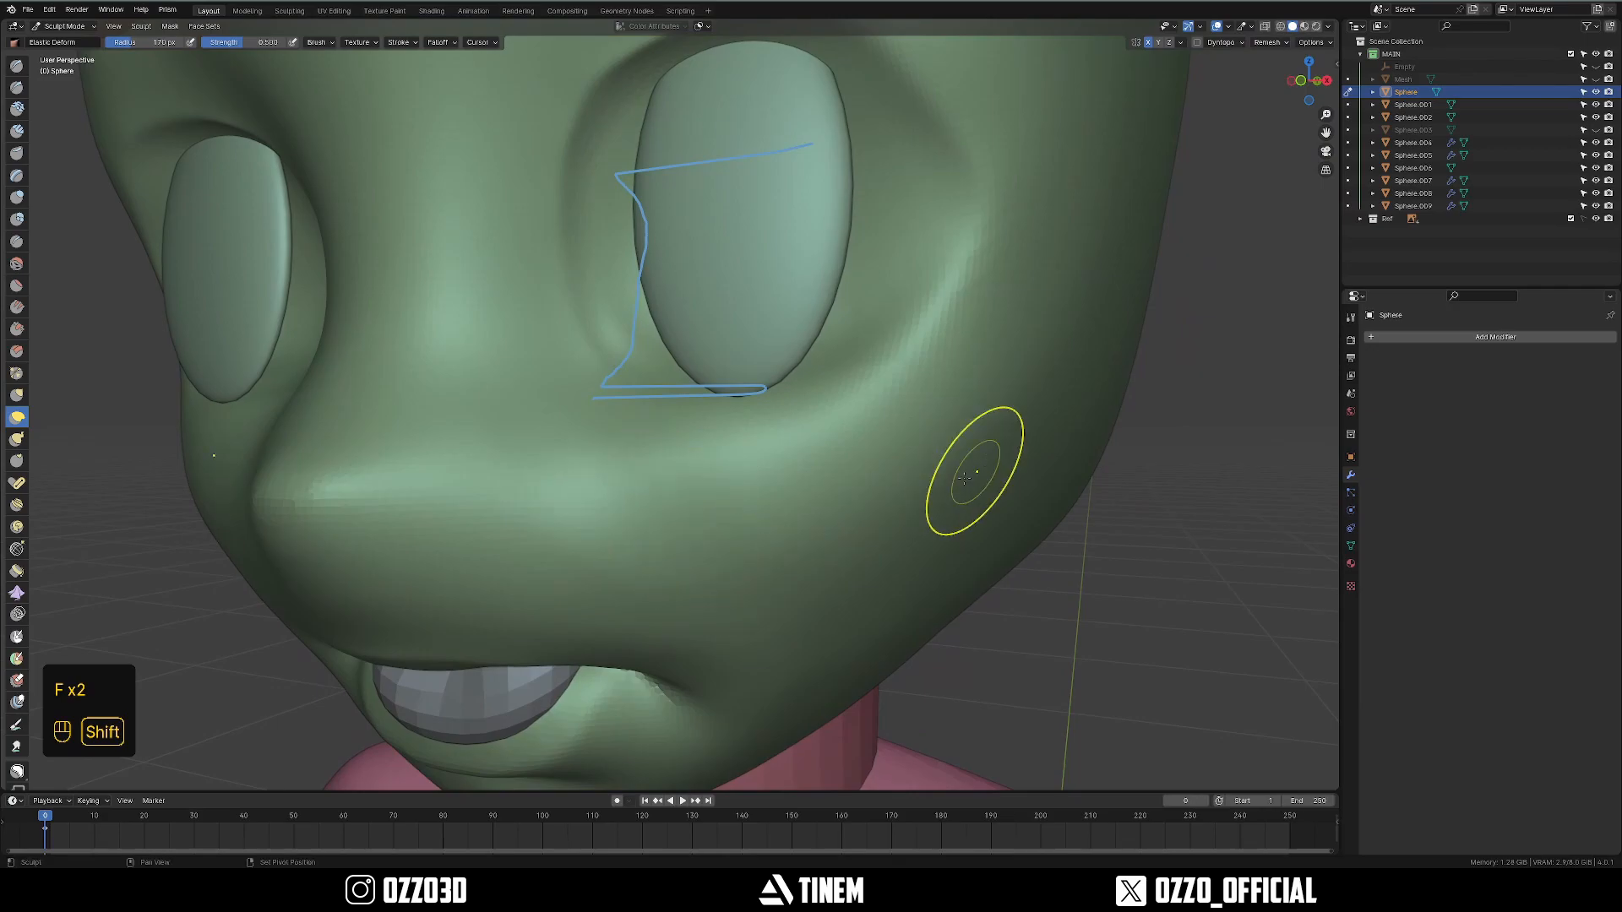
middle_click_drag(976, 473, 731, 558, "shift")
Compare the face with the reference in X-ray and adjust the rim beneath the eye with a resized brush.
key("alt+z")
key("grave")
key("alt+z")
middle_click_drag(676, 422, 676, 364)
key("f")
left_click(673, 439)
mouse_move(718, 507)
middle_mouse_down()
mouse_move(673, 417)
mouse_move(648, 420)
mouse_move(675, 545)
middle_mouse_up()
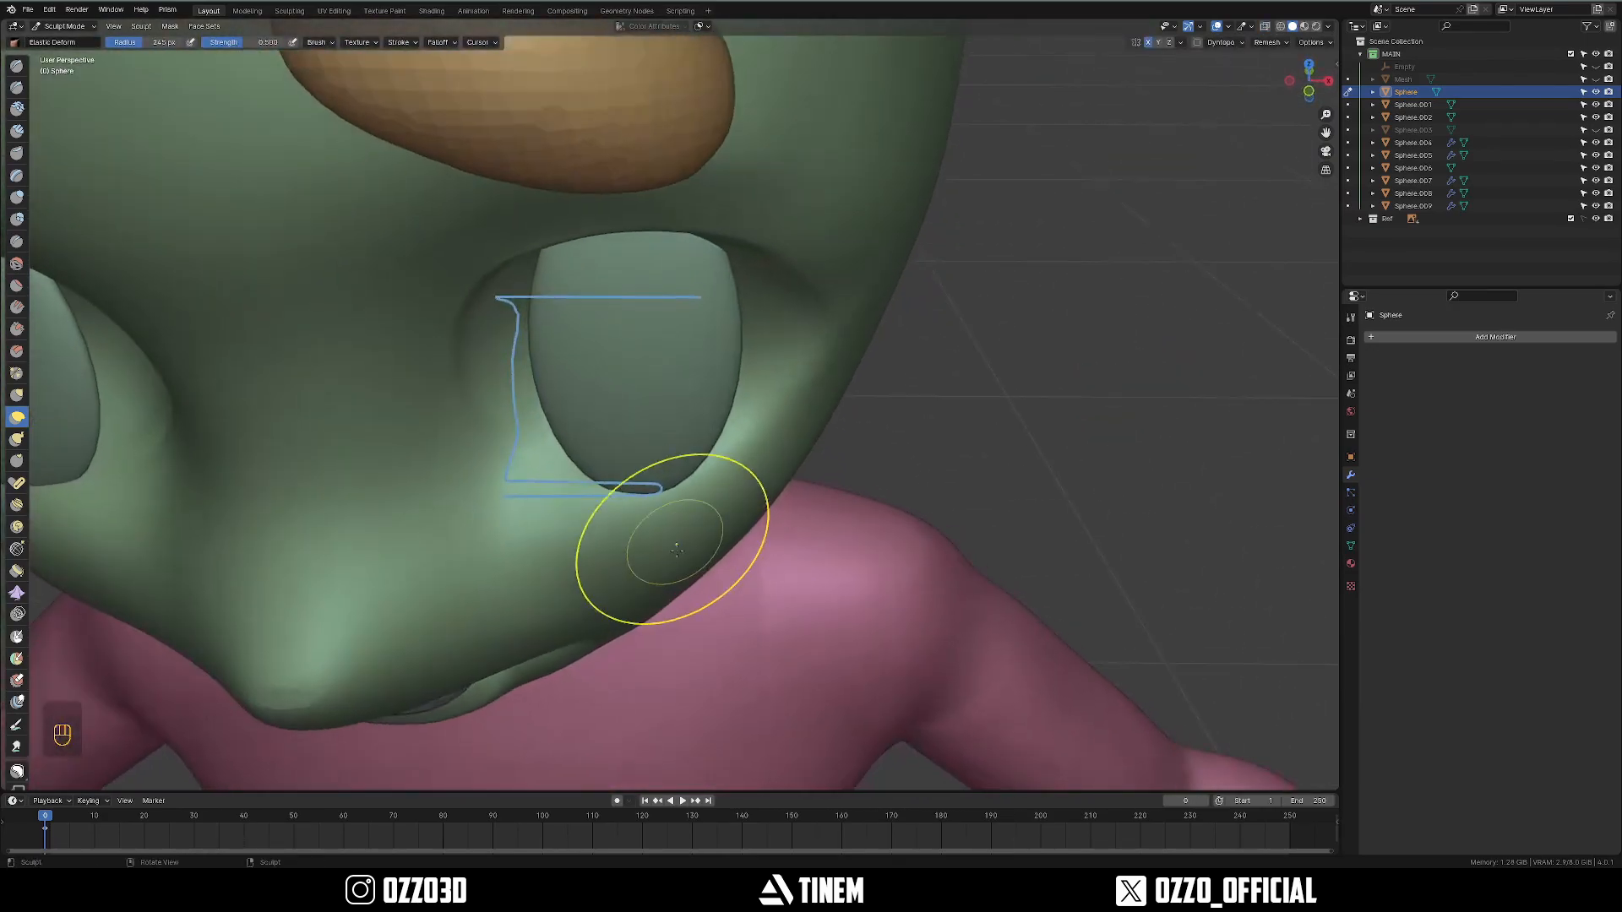
Return to the side reference view and nudge the socket's upper rim with Elastic Deform.
key("grave")
key("grave")
middle_click_drag(676, 456, 626, 532, "shift")
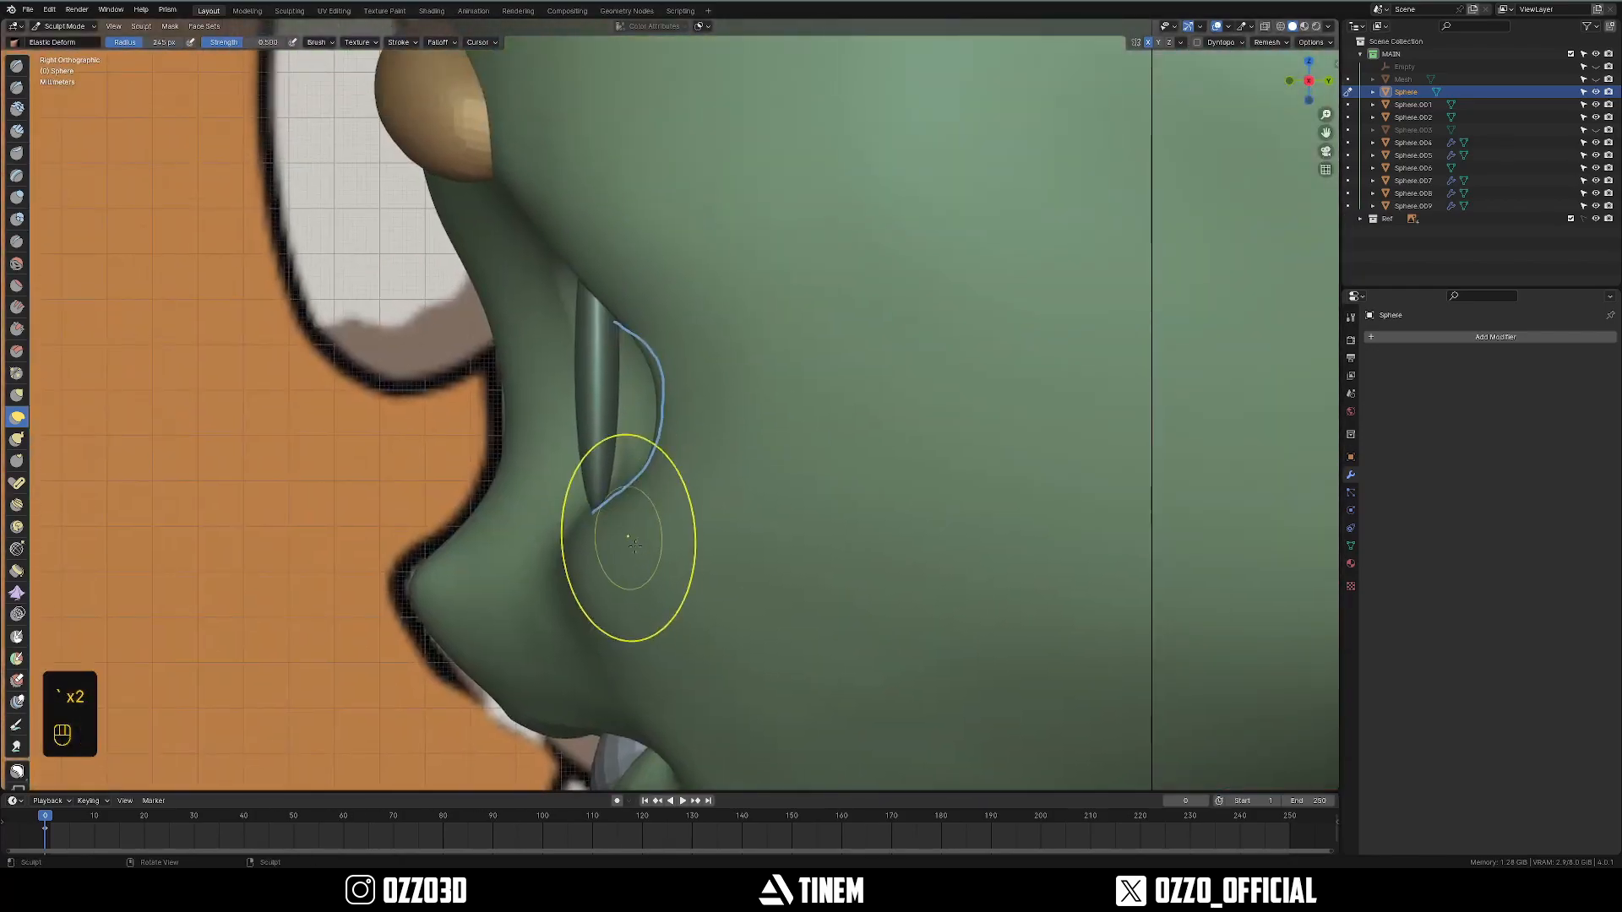
middle_click_drag(589, 338, 674, 396)
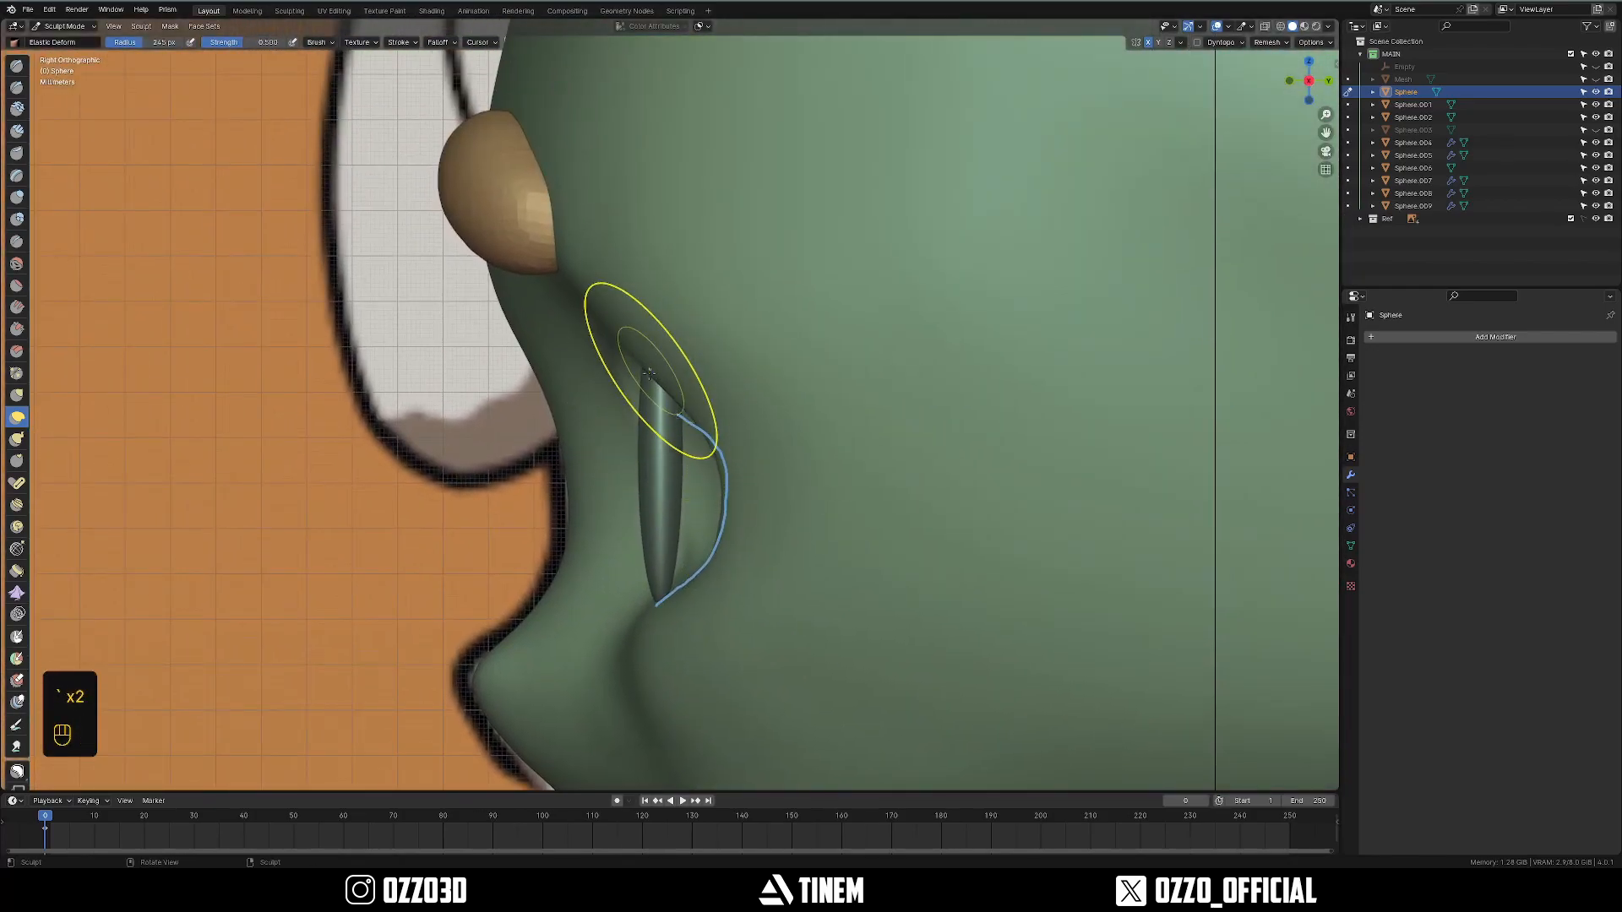
middle_click_drag(622, 188, 822, 402)
key("grave")
middle_click_drag(681, 445, 674, 364)
left_click_drag(697, 290, 710, 306)
Examine the eye sockets and face profile from several angles and against the side reference in X-ray.
mouse_move(709, 305)
middle_mouse_down()
mouse_move(789, 391)
mouse_move(827, 380)
middle_mouse_up()
scroll(637, 344, "down", 4)
middle_click_drag(636, 344, 557, 266)
middle_click_drag(550, 322, 699, 245)
middle_click_drag(697, 195, 630, 243)
key("grave")
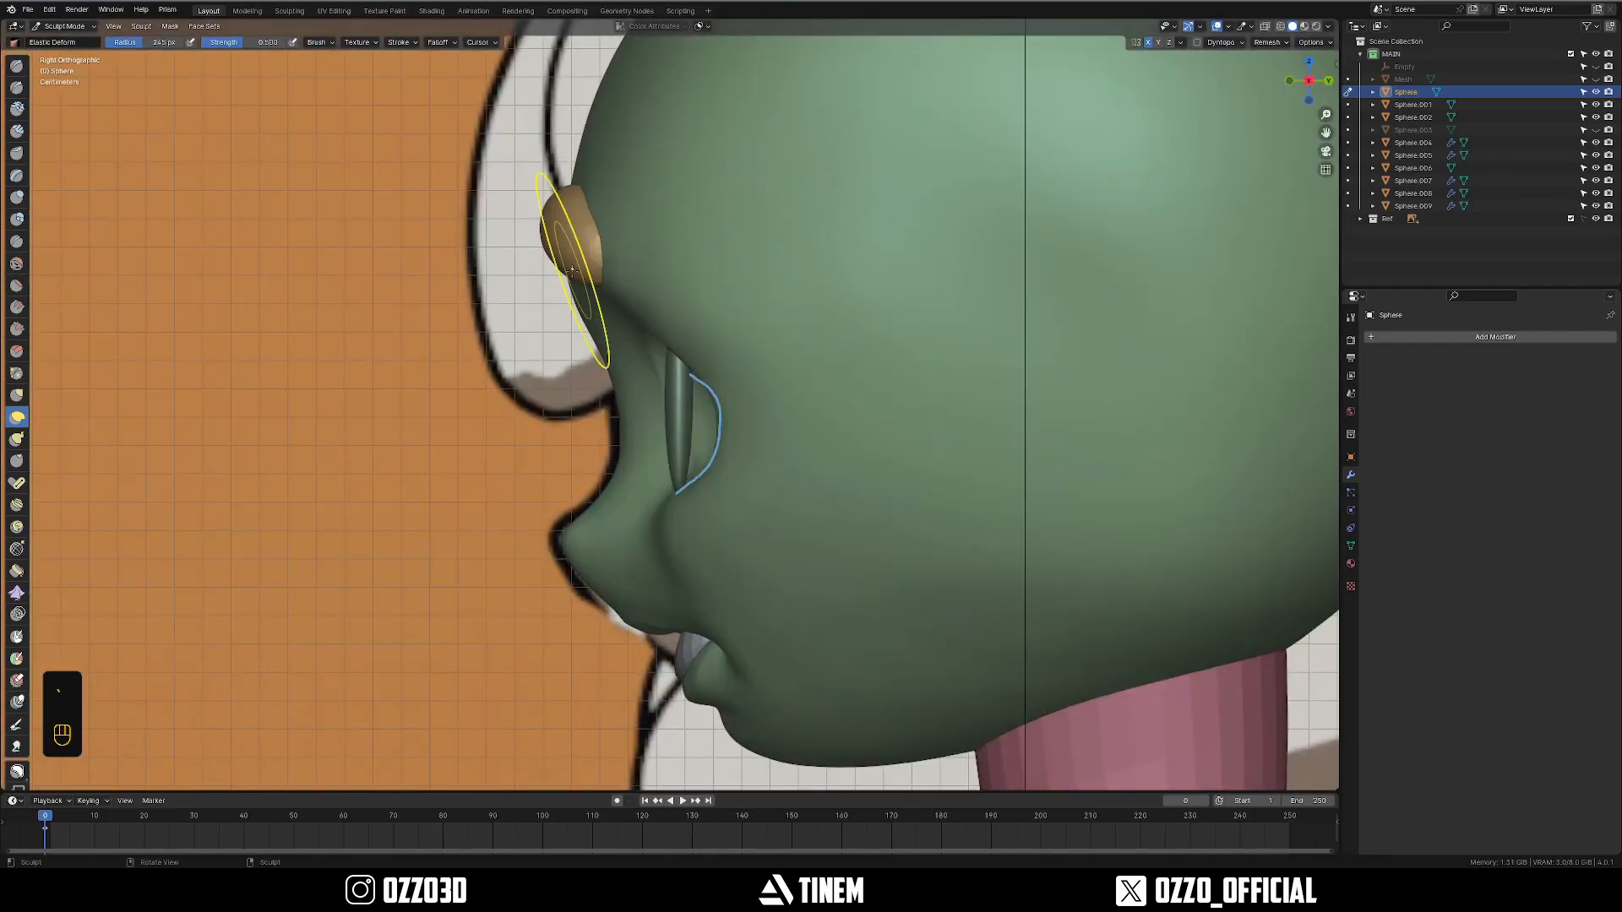
key("alt+z")
key("alt+z")
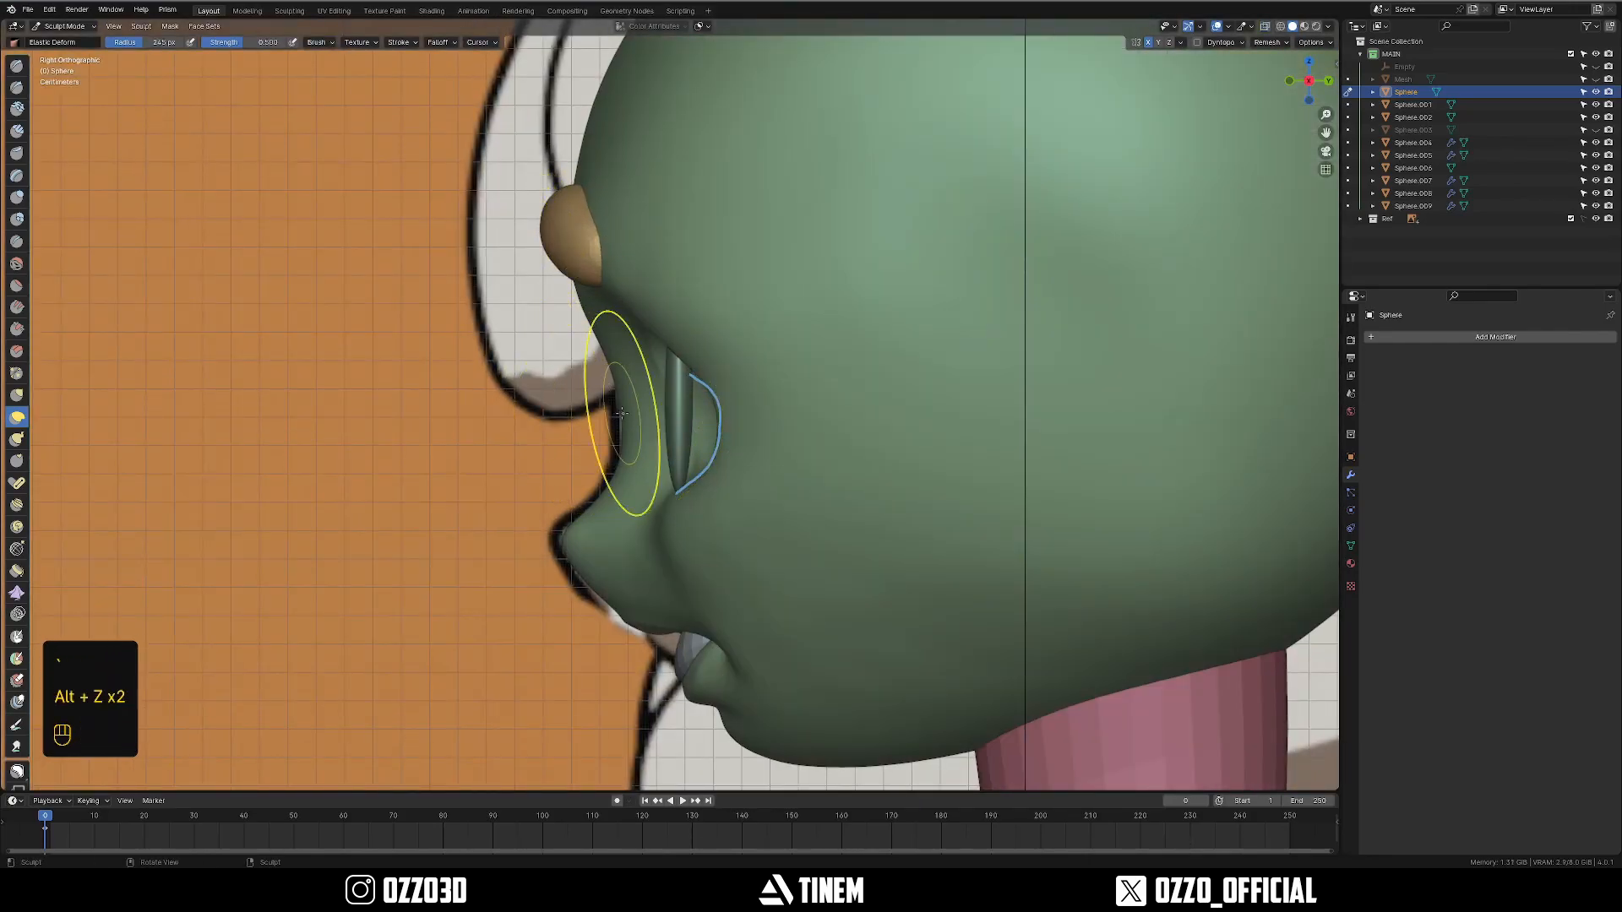
middle_click_drag(621, 413, 660, 382, "shift")
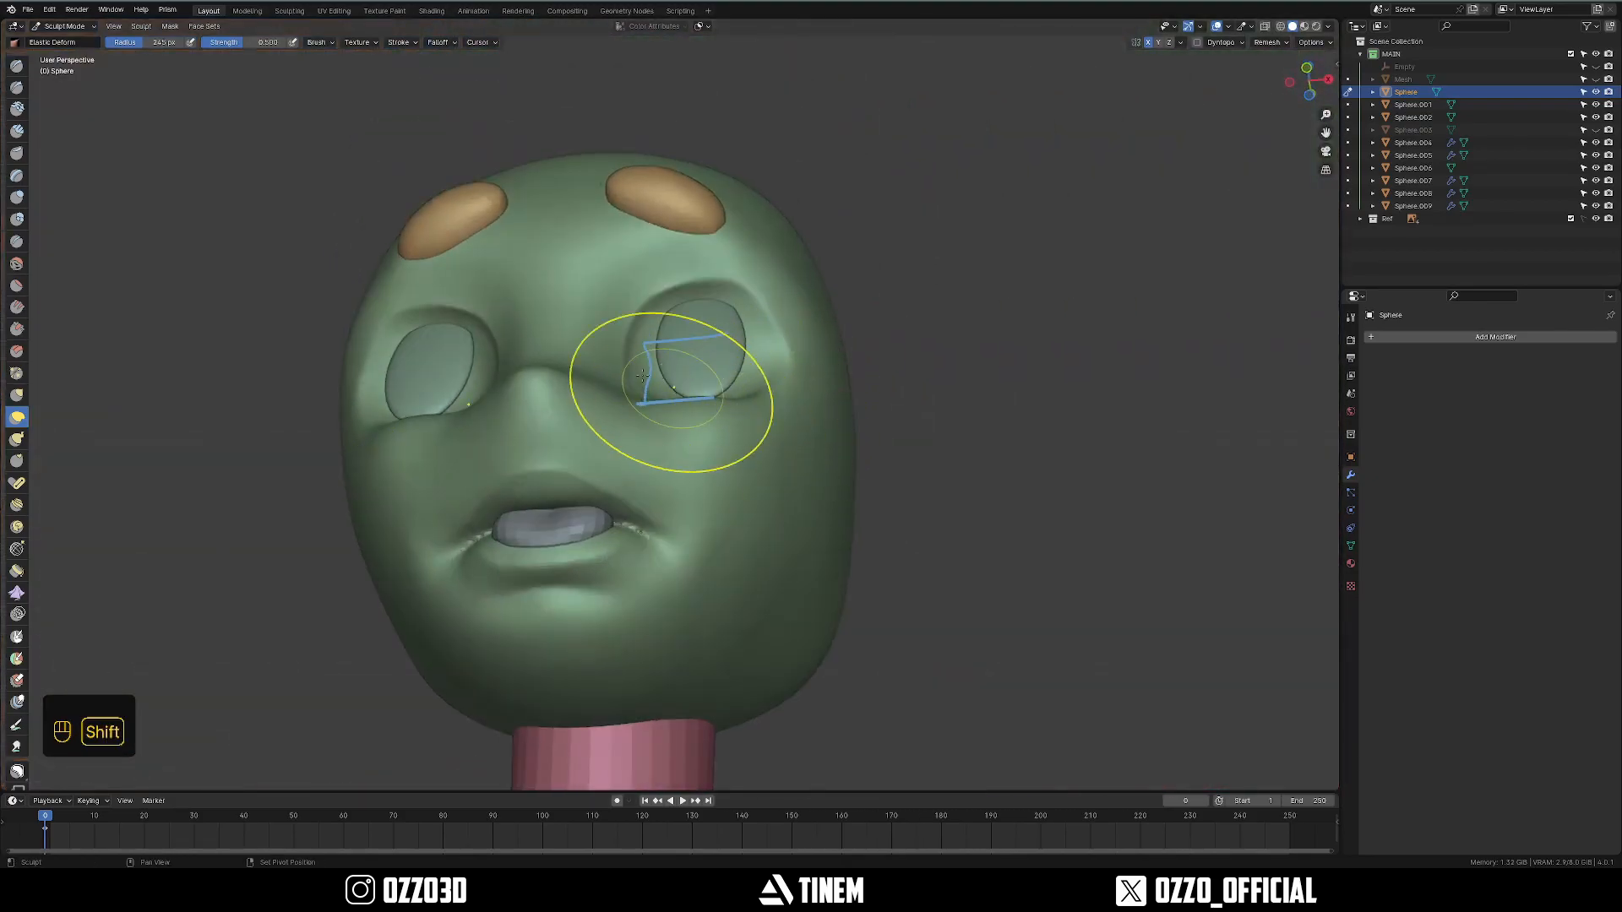
Select the Inflate brush, enlarge it and add volume to the cheek below the eye.
left_click(17, 199)
key("f")
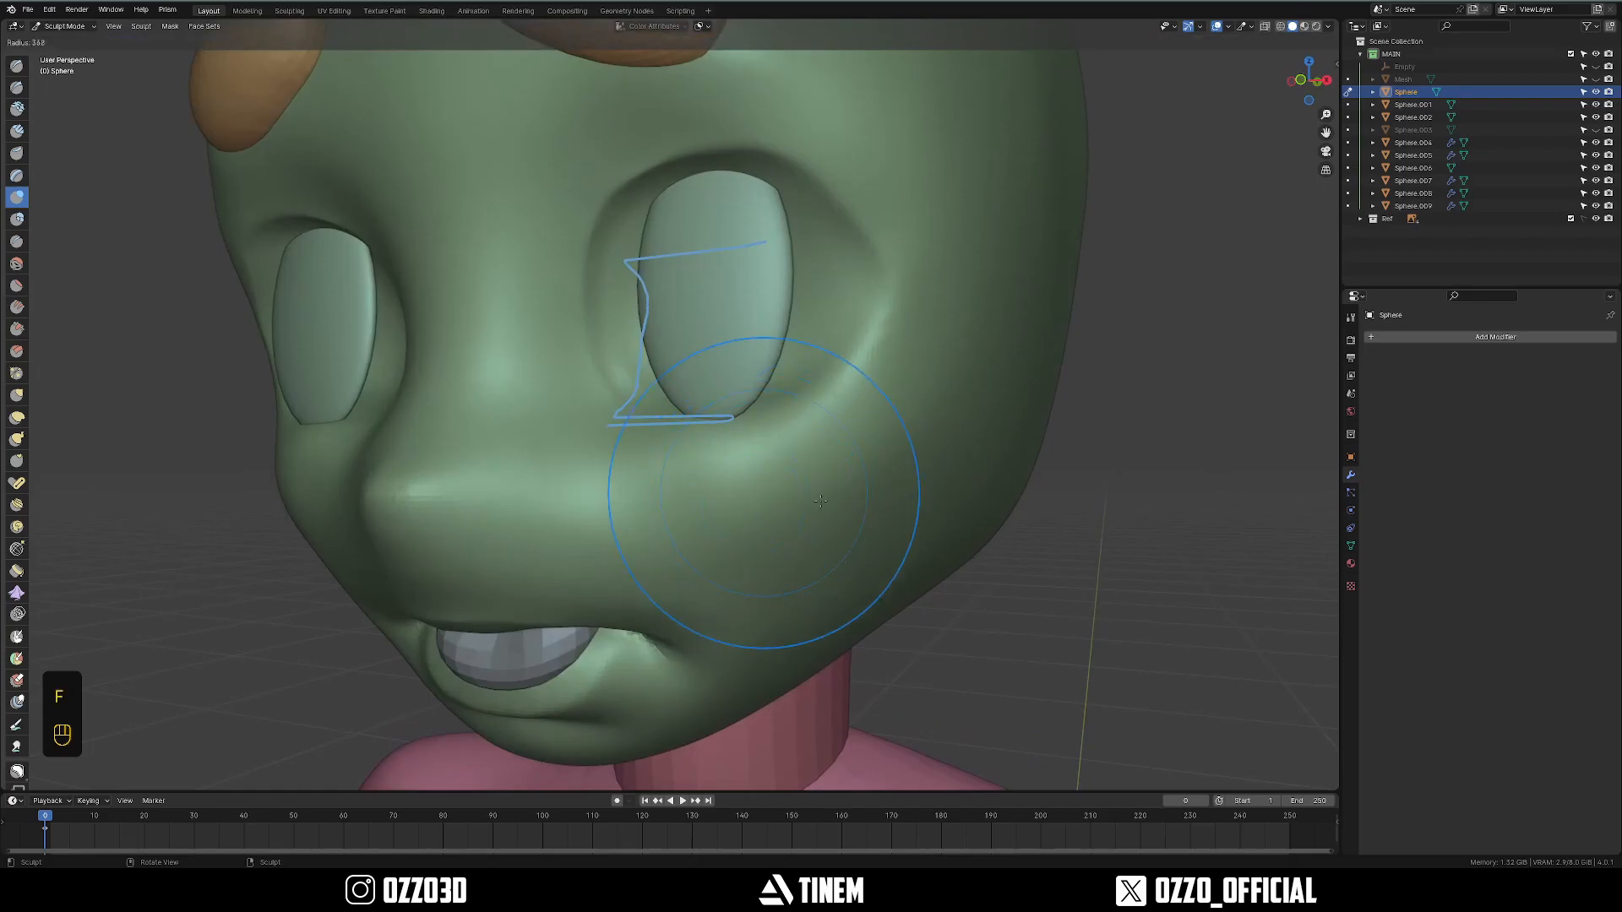
left_click(820, 501)
middle_click_drag(820, 501, 794, 410, "shift")
middle_click_drag(794, 409, 866, 359, "ctrl")
key("f")
left_click(919, 321)
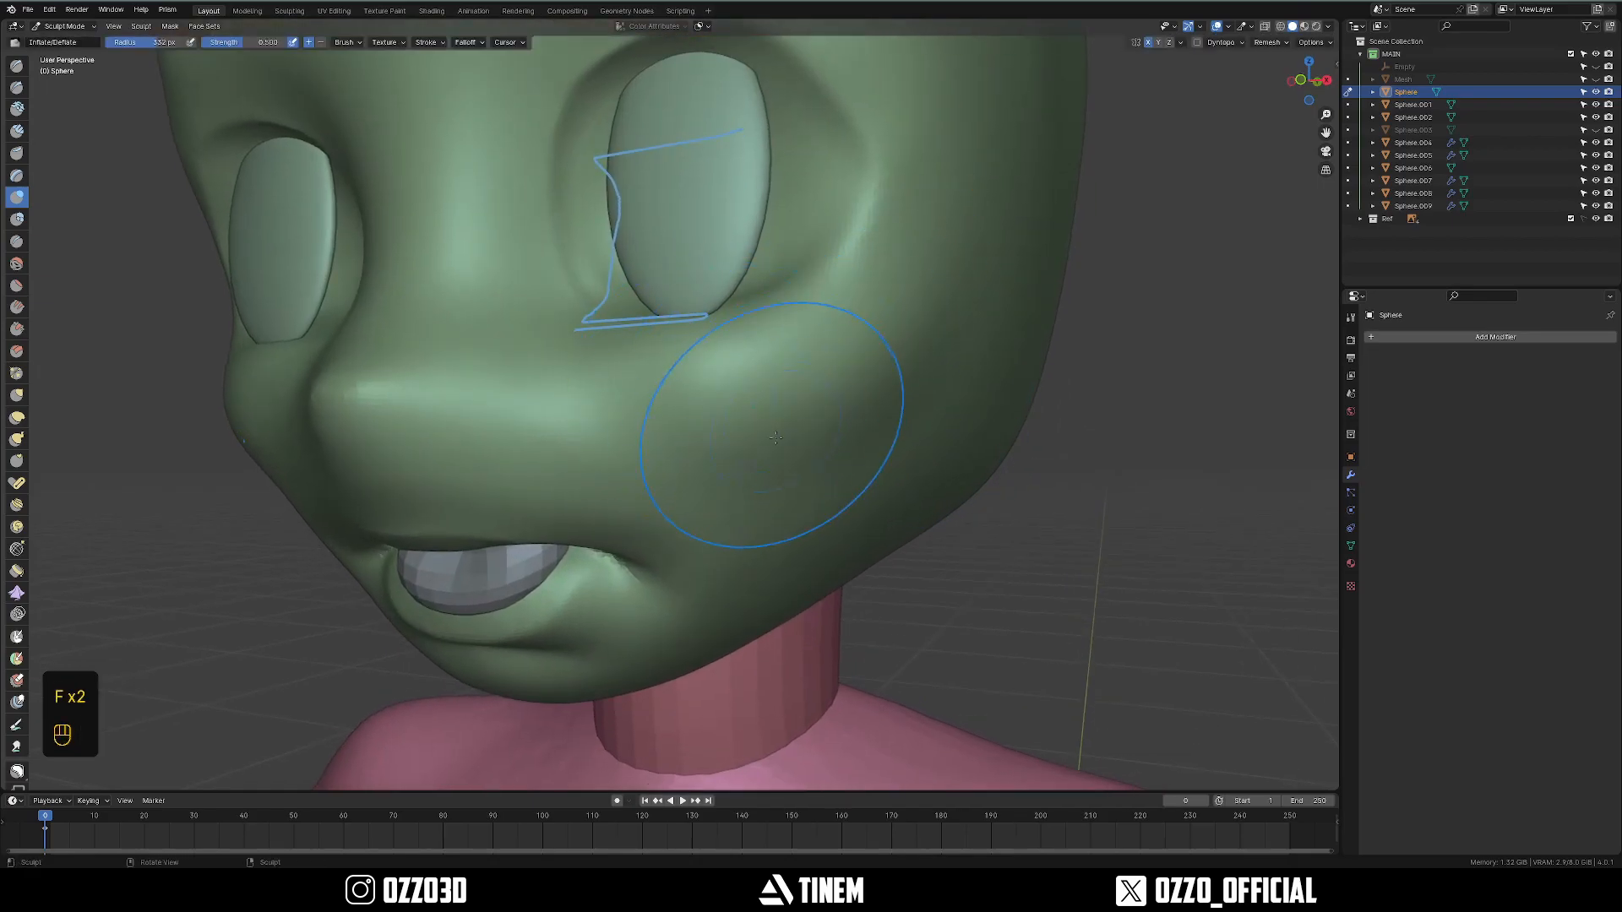
Try a smaller Inflate brush just below the eye and undo the last two strokes.
middle_click_drag(711, 408, 720, 446)
key("f")
left_click(588, 368)
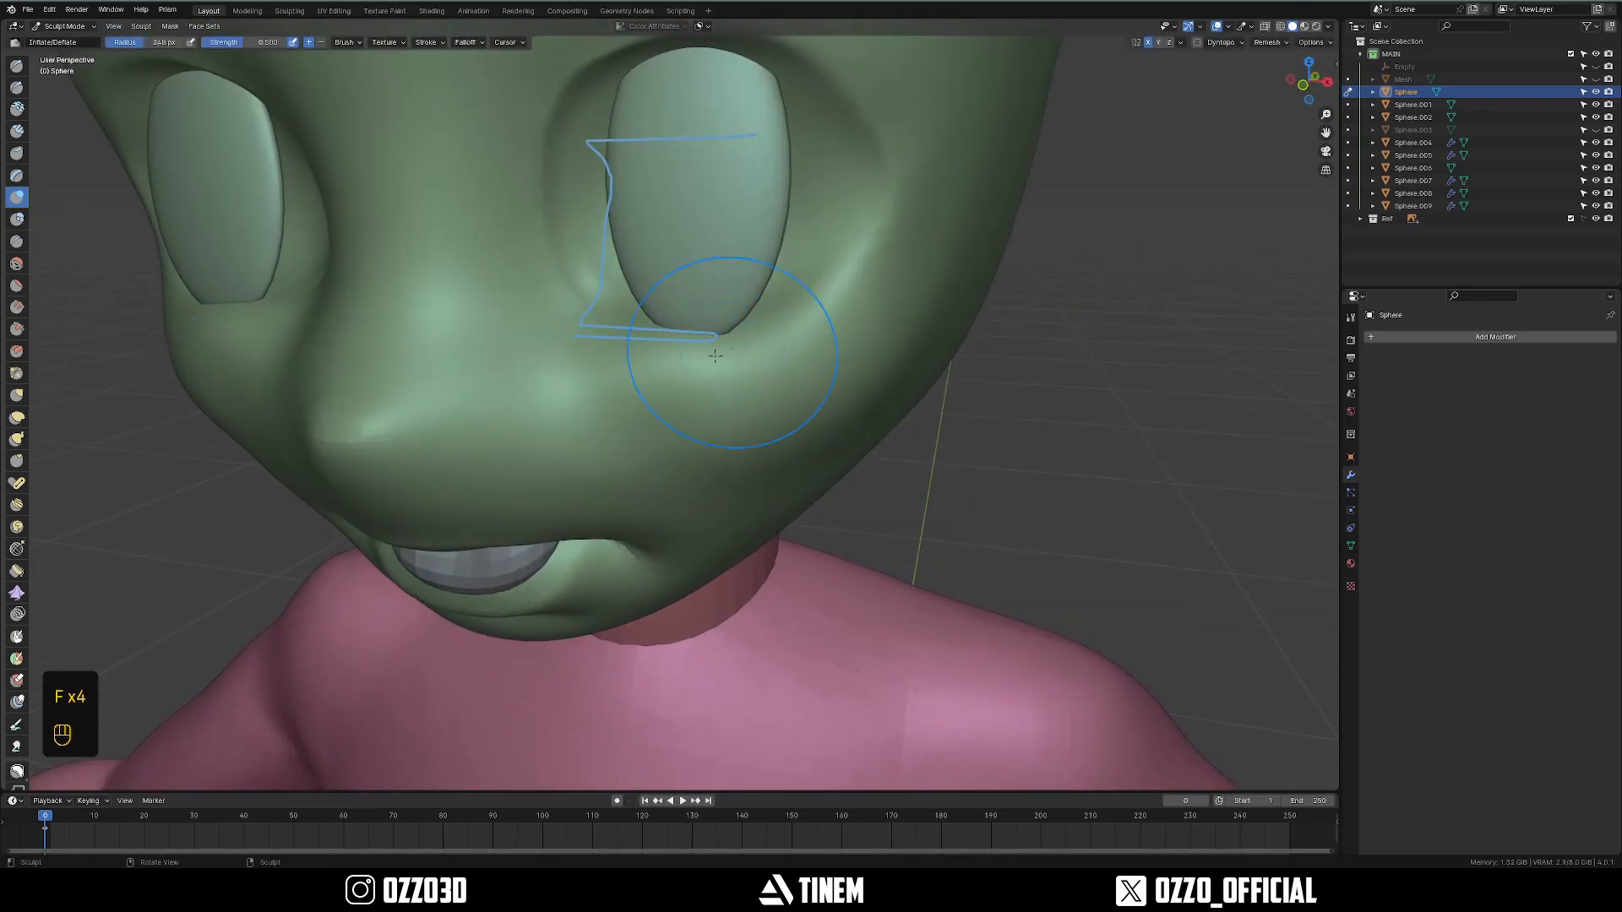
middle_click_drag(729, 385, 732, 428, "shift")
key("ctrl+z")
key("ctrl+z")
Inflate the area between the eye's lower inner corner and the nose with a resized brush.
key("f")
left_click(675, 410)
left_click_drag(602, 395, 624, 394)
middle_click_drag(728, 417, 739, 416)
key("f")
left_click(718, 414)
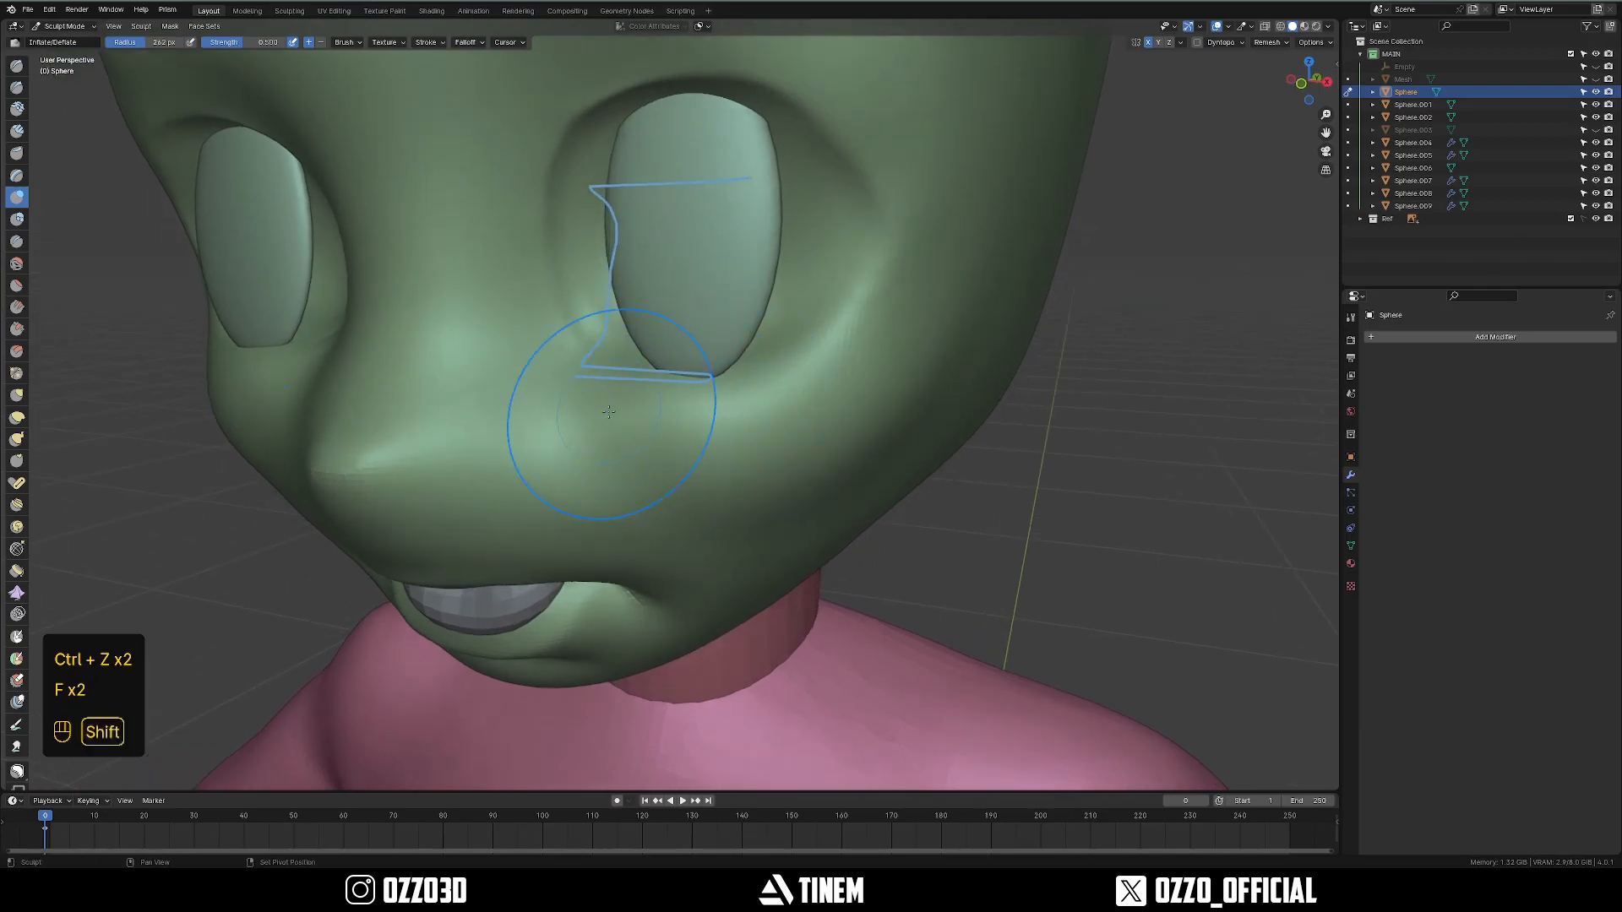
Smooth the side of the nose and resize the Inflate brush over the nose tip.
key("f")
left_click(516, 410)
left_click_drag(456, 363, 452, 435, "shift")
middle_click_drag(453, 434, 595, 424, "shift")
key("f")
left_click(564, 423)
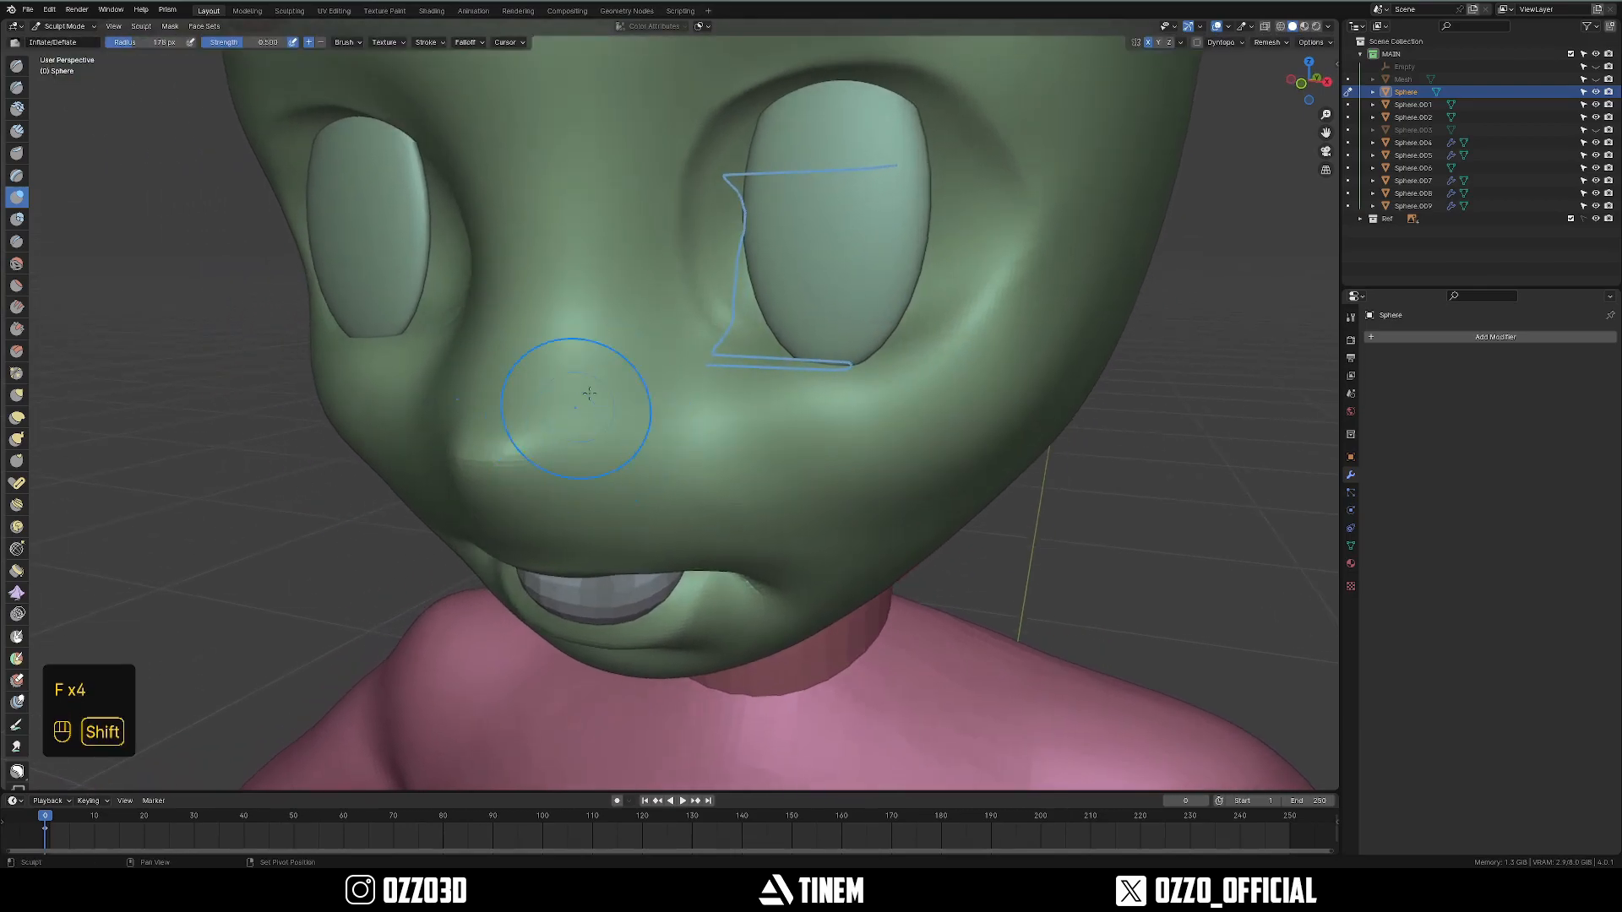
Switch to the Snake Hook brush and adjust its radius for reshaping the lower face.
key("k")
mouse_move(519, 461)
middle_mouse_down()
mouse_move(659, 442)
mouse_move(739, 326)
mouse_move(752, 397)
middle_mouse_up()
key("f")
left_click(761, 425)
key("f")
left_click(822, 464)
key("grave")
key("f")
left_click(695, 521)
Pull the lower face toward the reference in X-ray with a resized Snake Hook brush.
key("alt+z")
middle_click_drag(721, 545, 757, 508, "shift")
key("f")
left_click(762, 529)
mouse_move(750, 517)
left_mouse_down()
mouse_move(733, 486)
mouse_move(732, 525)
left_mouse_up()
key("f")
left_click(731, 505)
key("alt+z")
Try to reshape the cheek with a resized Snake Hook brush.
mouse_move(731, 525)
middle_mouse_down()
mouse_move(866, 515)
mouse_move(884, 488)
middle_mouse_up()
scroll(882, 493, "up", 3)
middle_click_drag(764, 521, 879, 507, "shift")
middle_click_drag(646, 461, 670, 456)
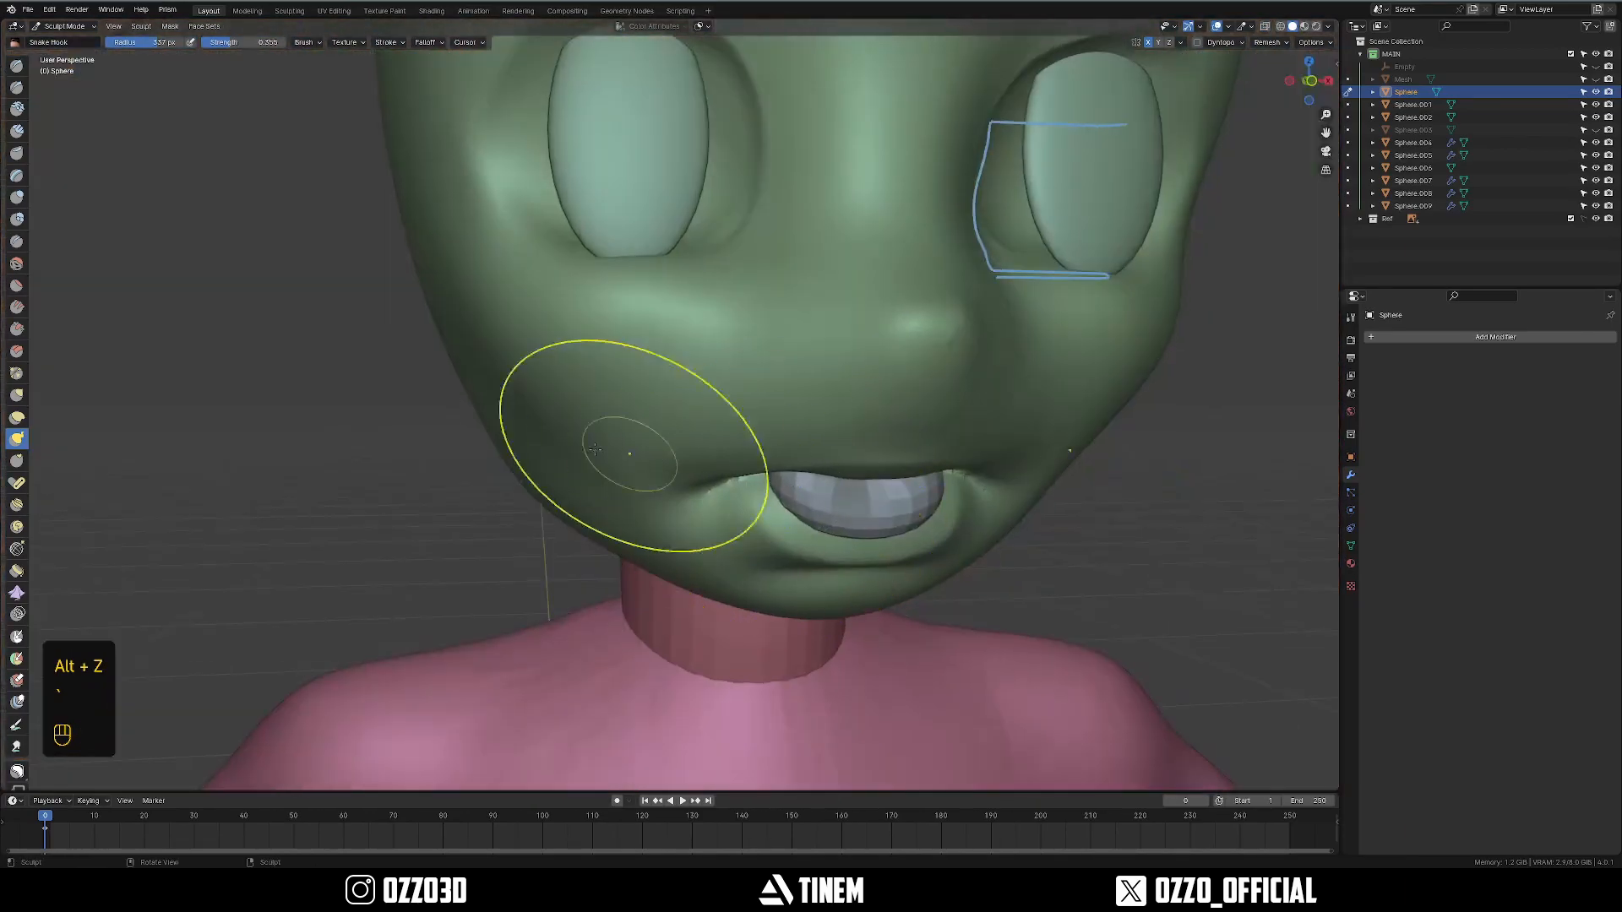
key("grave")
key("f")
left_click(697, 420)
left_click_drag(681, 422, 854, 420)
key("ctrl+z")
key("ctrl+z")
Smooth the cheek and pull the jaw corner into shape with a resized Snake Hook brush.
mouse_move(717, 435)
middle_mouse_down()
mouse_move(760, 413)
mouse_move(662, 411)
mouse_move(760, 439)
middle_mouse_up()
key("f")
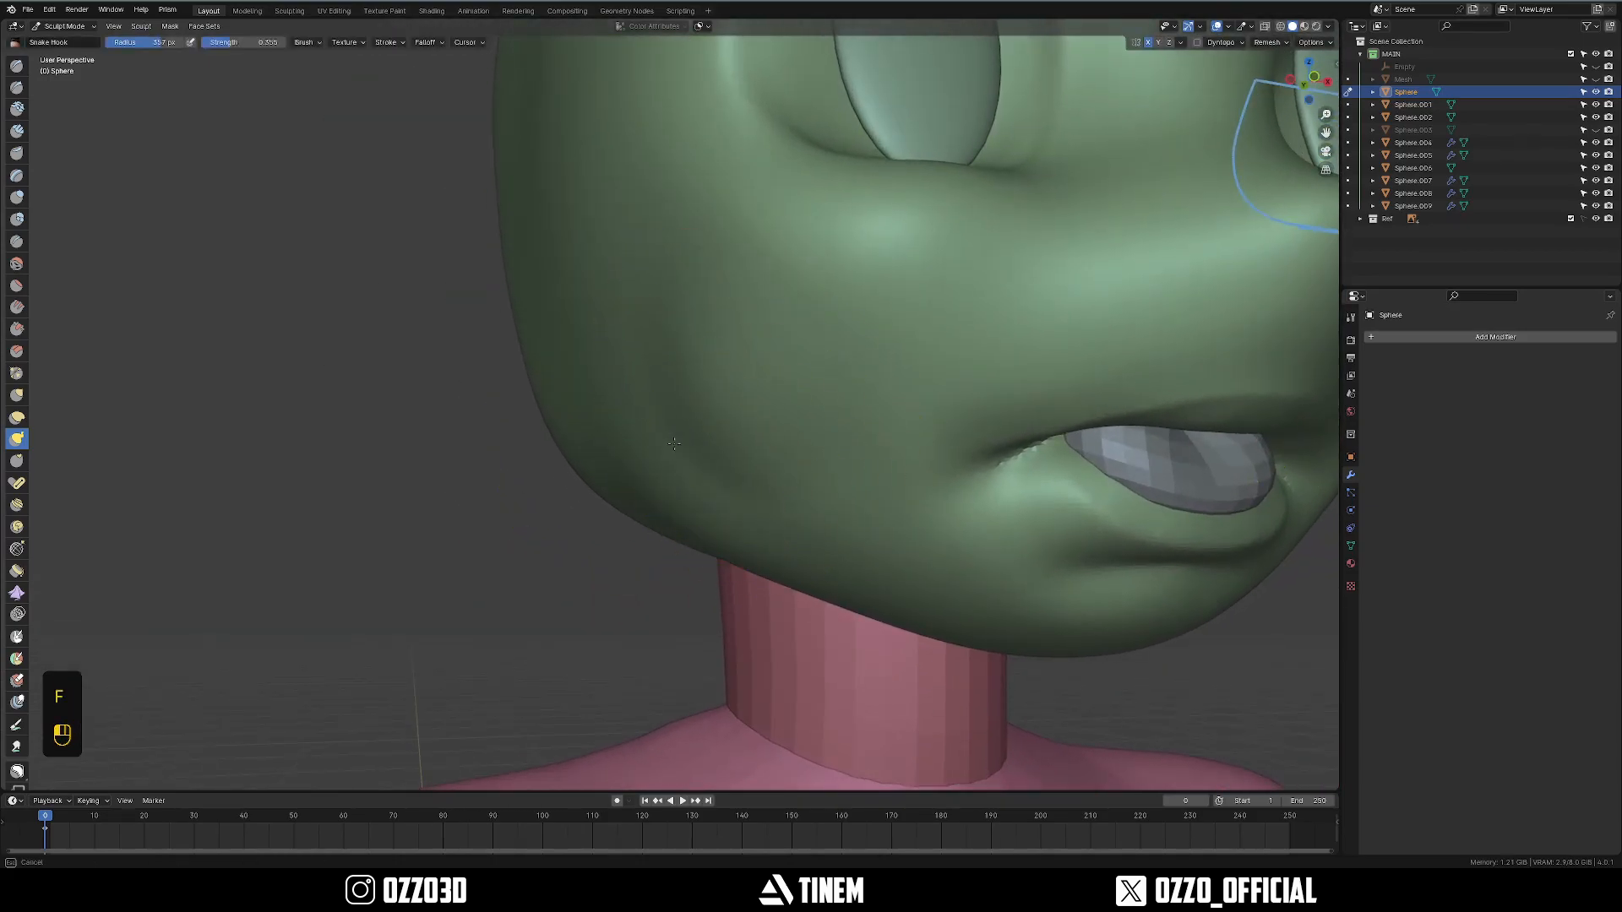
key("f")
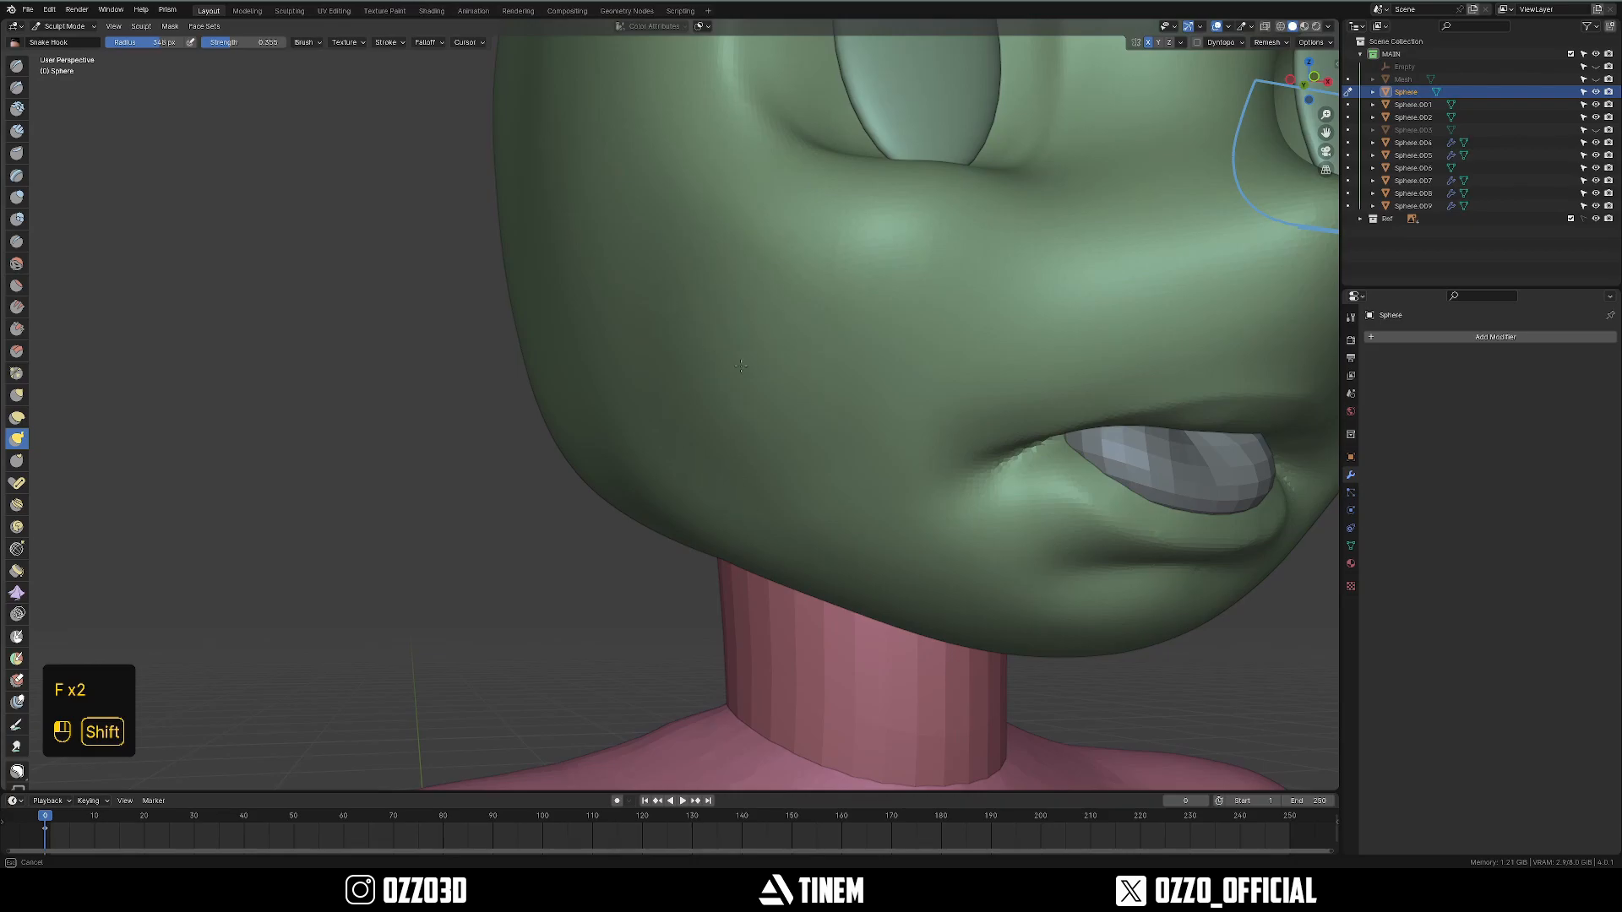
left_click_drag(653, 422, 659, 430, "shift")
mouse_move(718, 481)
middle_mouse_down()
mouse_move(688, 470)
mouse_move(755, 485)
middle_mouse_up()
key("f")
left_click(738, 471)
left_click_drag(689, 470, 701, 458)
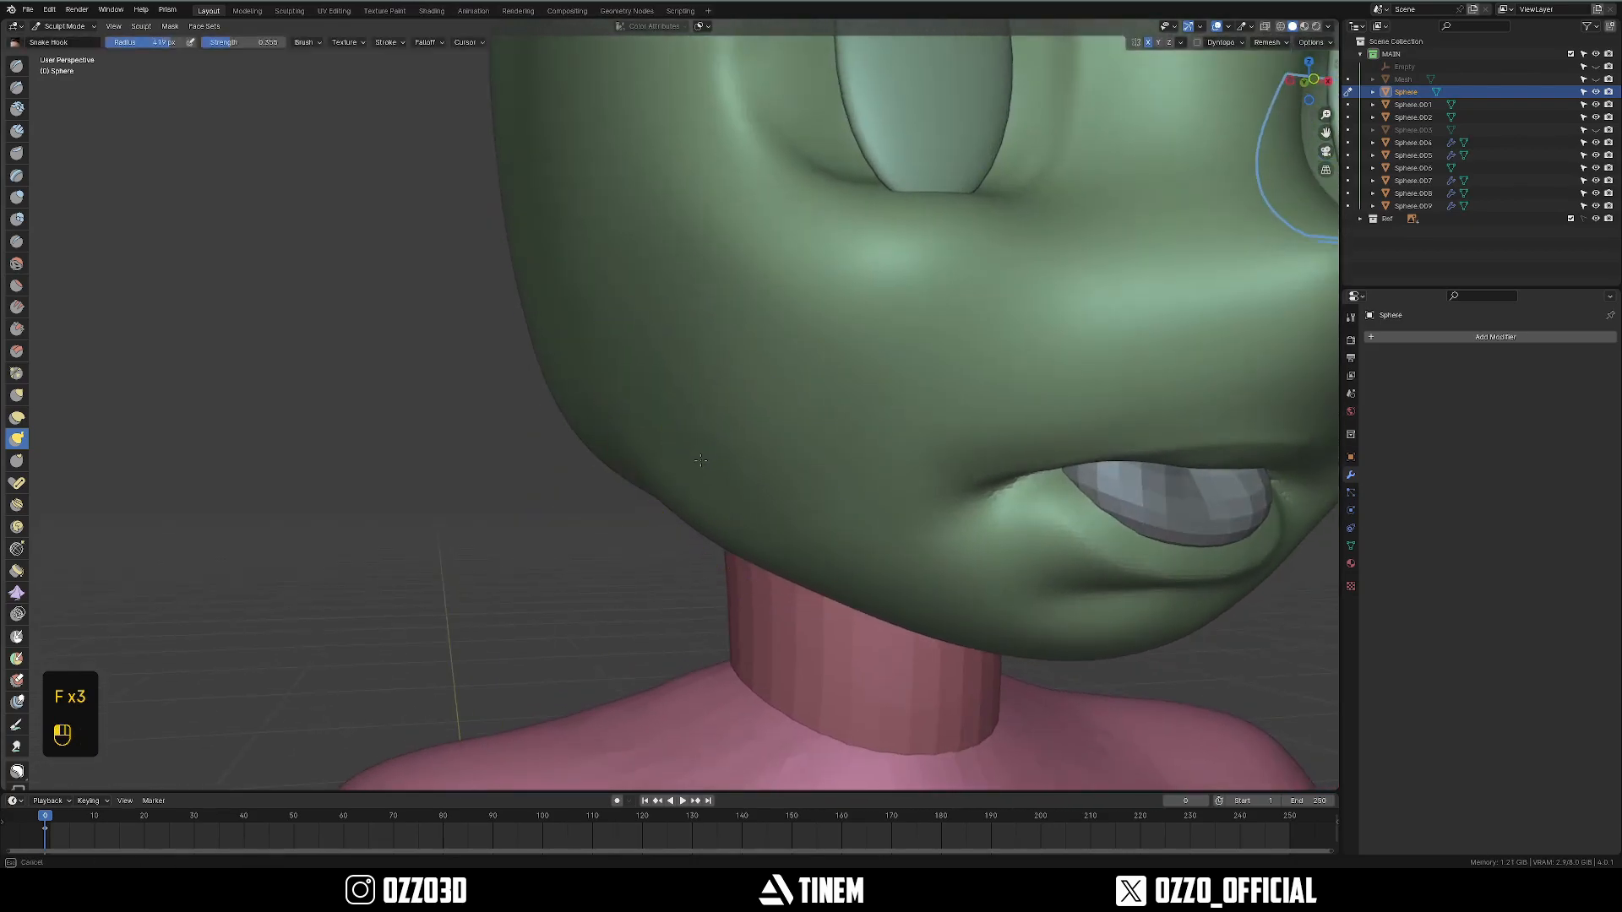
Refine the side of the jaw and rear cheek contour from several angles with a resized Snake Hook brush.
key("f")
mouse_move(797, 434)
middle_mouse_down()
mouse_move(658, 431)
mouse_move(543, 494)
mouse_move(590, 349)
middle_mouse_up()
key("f")
left_click(721, 423)
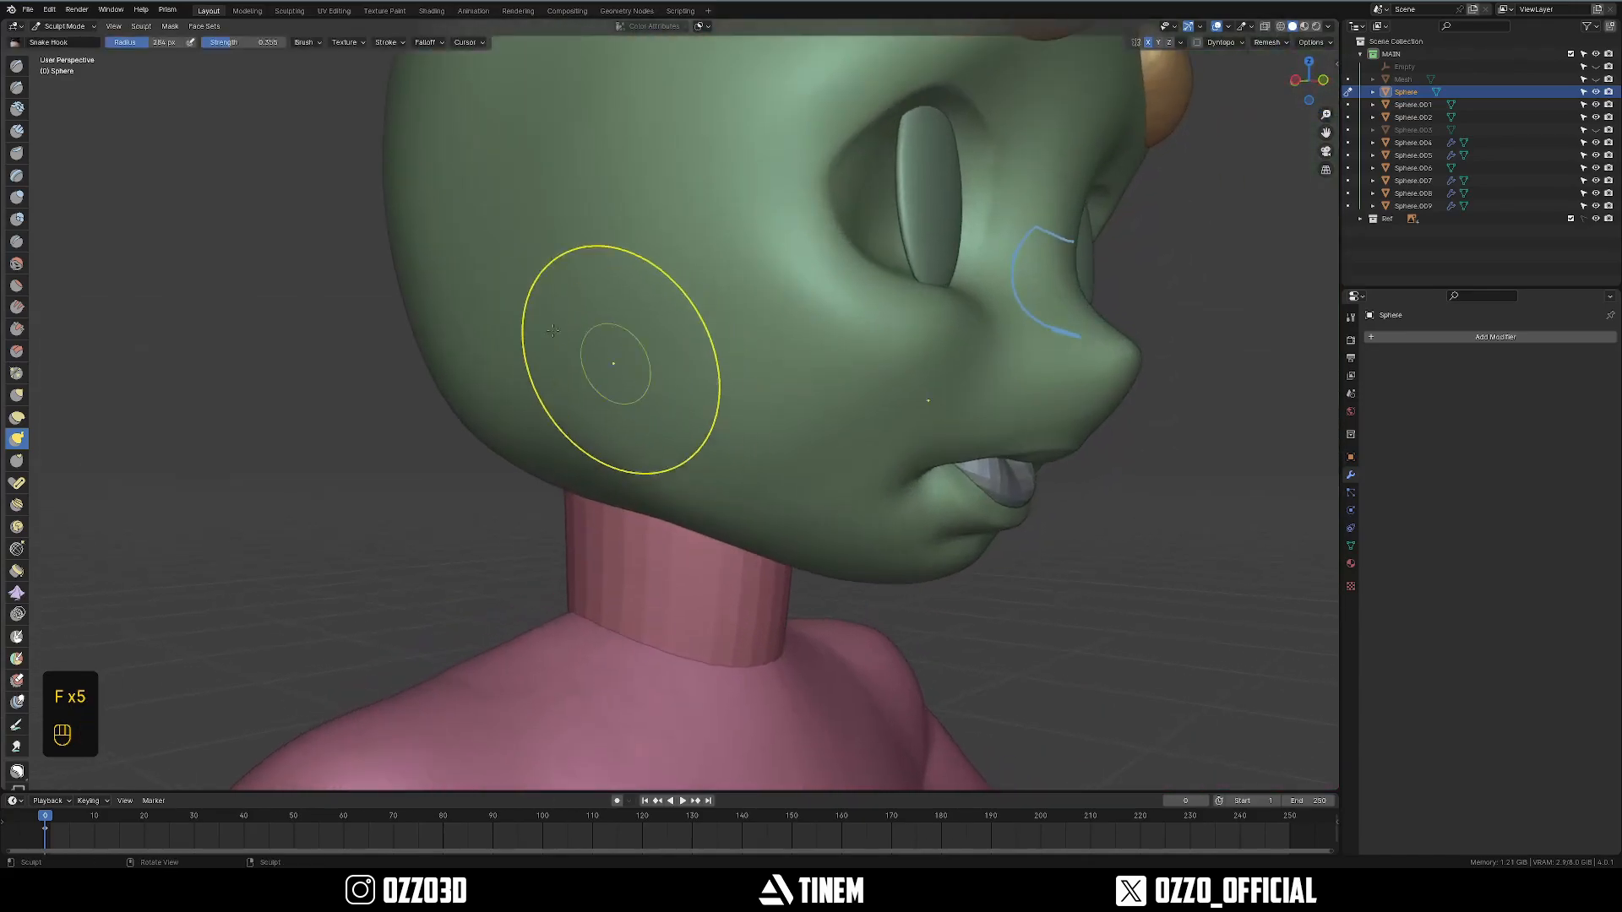
mouse_move(809, 377)
middle_mouse_down()
mouse_move(767, 448)
mouse_move(643, 398)
mouse_move(694, 401)
middle_mouse_up()
key("grave")
key("f")
left_click(826, 470)
key("f")
left_click(629, 399)
left_click_drag(698, 398, 687, 383)
Smooth the back of the cheek and compare the jaw outline with the reference from the front.
mouse_move(698, 391)
middle_mouse_down()
mouse_move(655, 373)
mouse_move(663, 328)
middle_mouse_up()
key("f")
left_click(601, 322)
left_click_drag(564, 304, 582, 364, "shift")
key("grave")
middle_click_drag(822, 403, 786, 396, "shift")
scroll(896, 427, "down", 3)
middle_click_drag(984, 444, 835, 444, "shift")
scroll(862, 473, "up", 4)
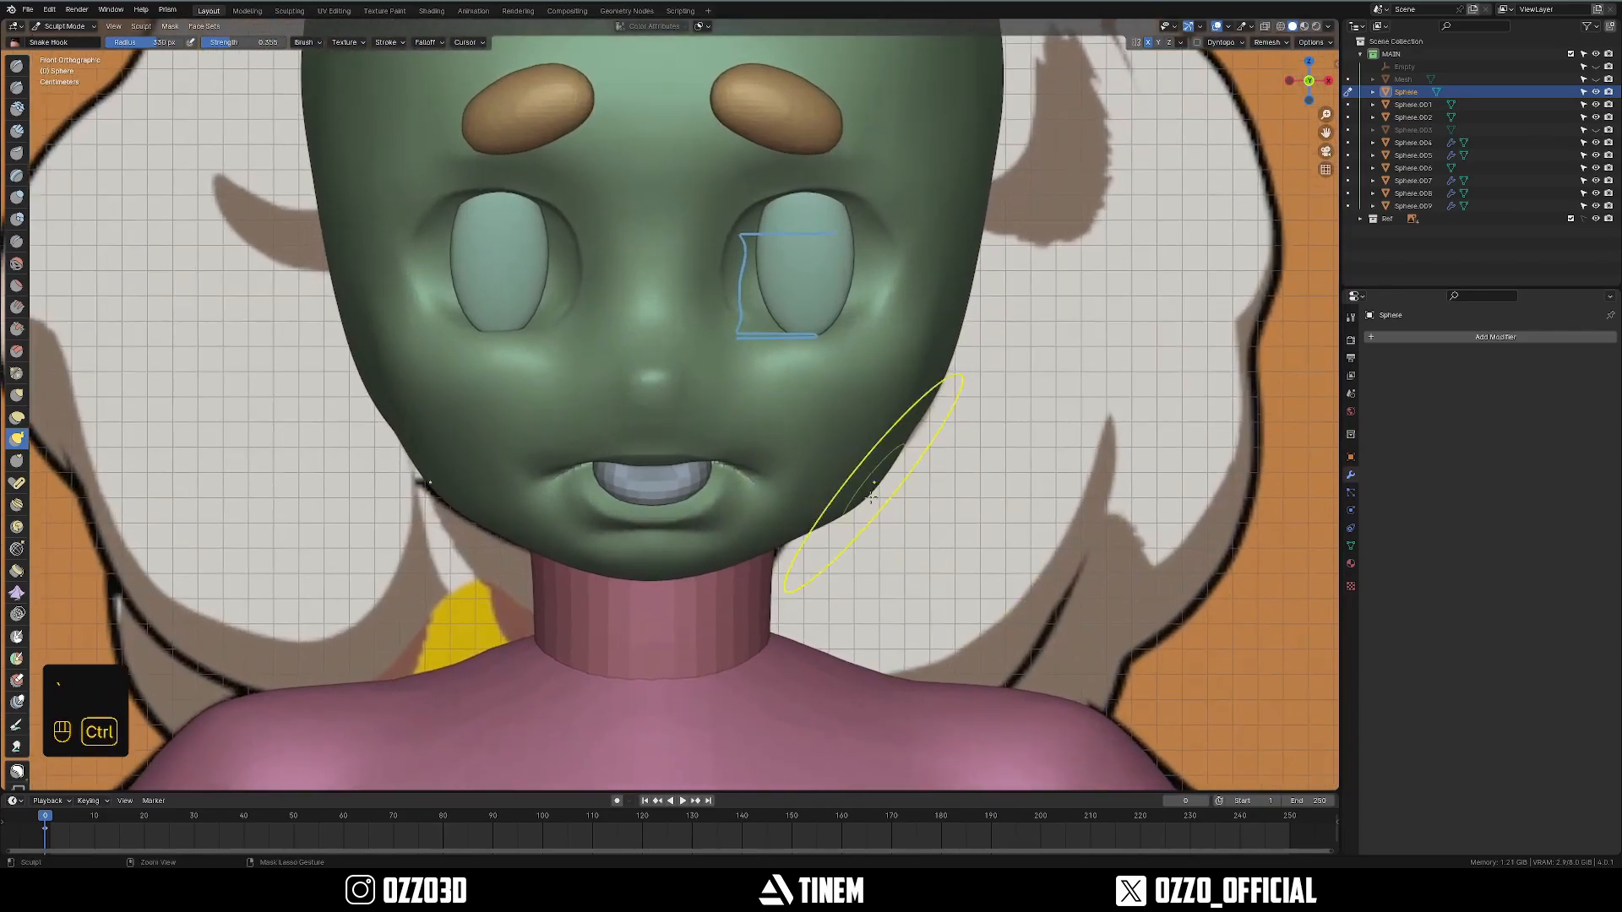
key("f")
middle_click_drag(340, 414, 555, 406, "shift")
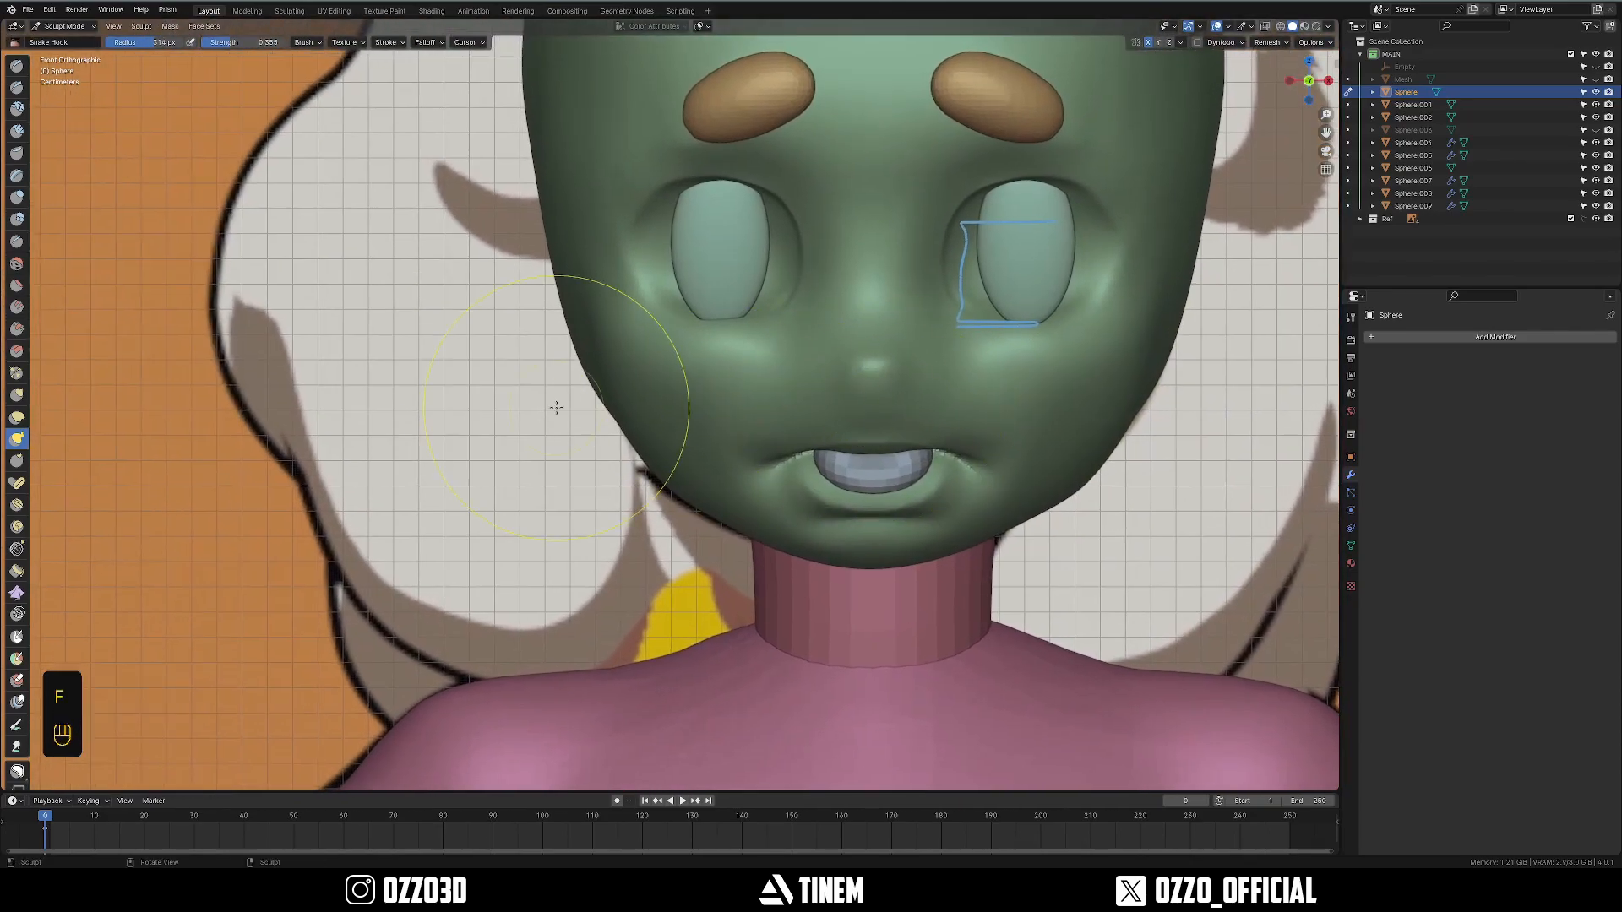
Fill out the side of the lower cheek with a resized Inflate brush and check the silhouette from the front.
left_click(17, 197)
middle_click_drag(431, 313, 547, 352)
key("f")
left_click(649, 445)
middle_click_drag(648, 445, 628, 378)
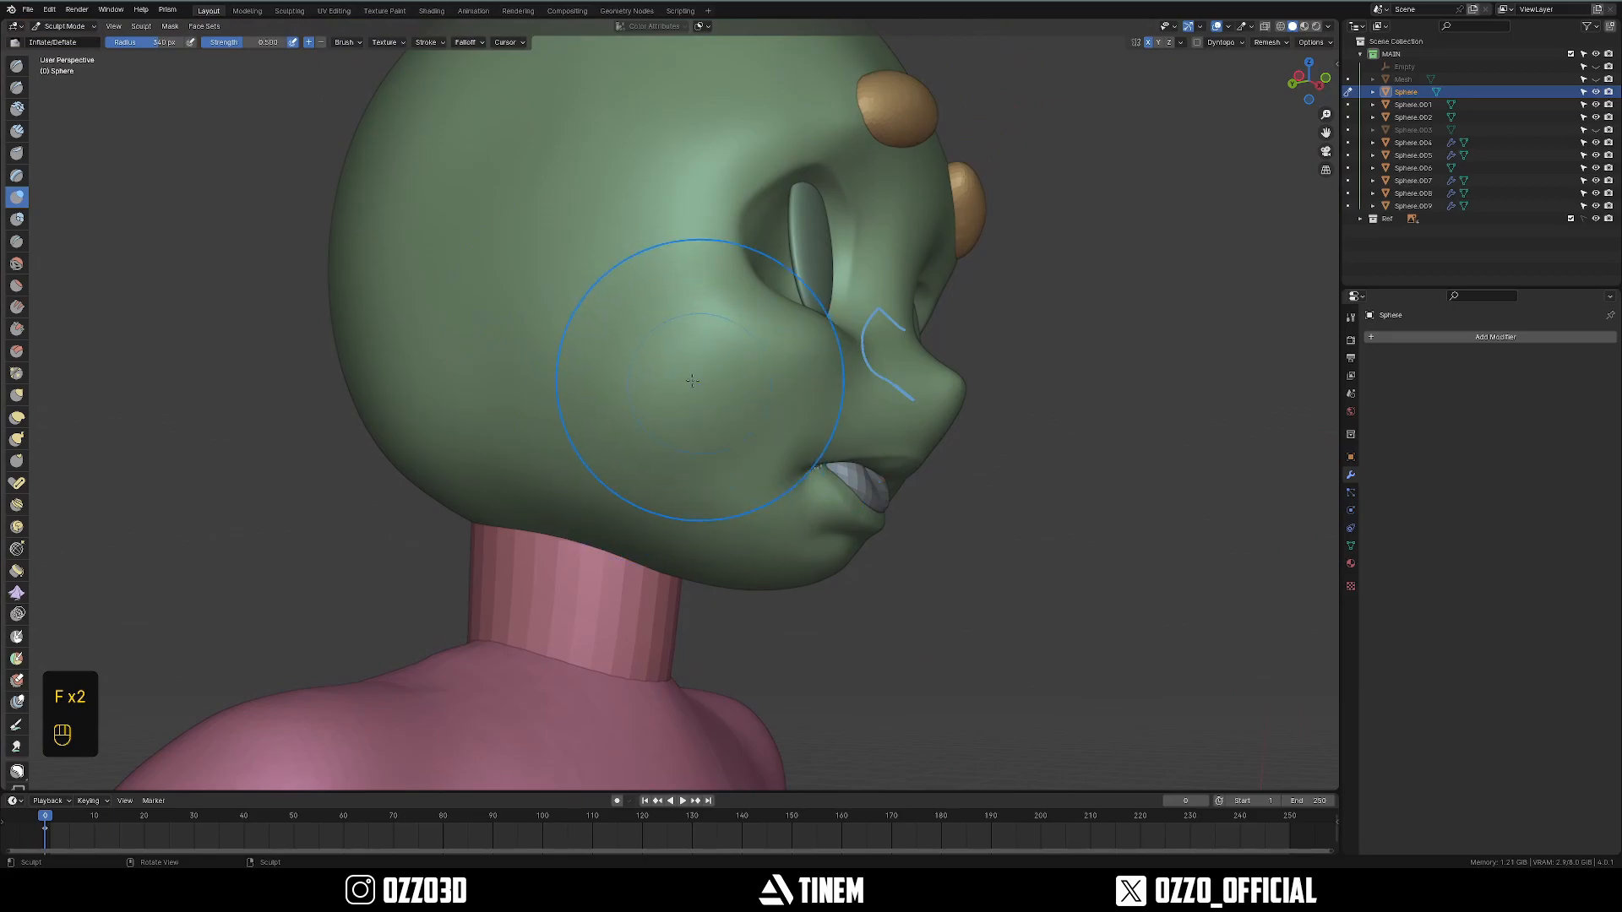
key("grave")
left_click(583, 413)
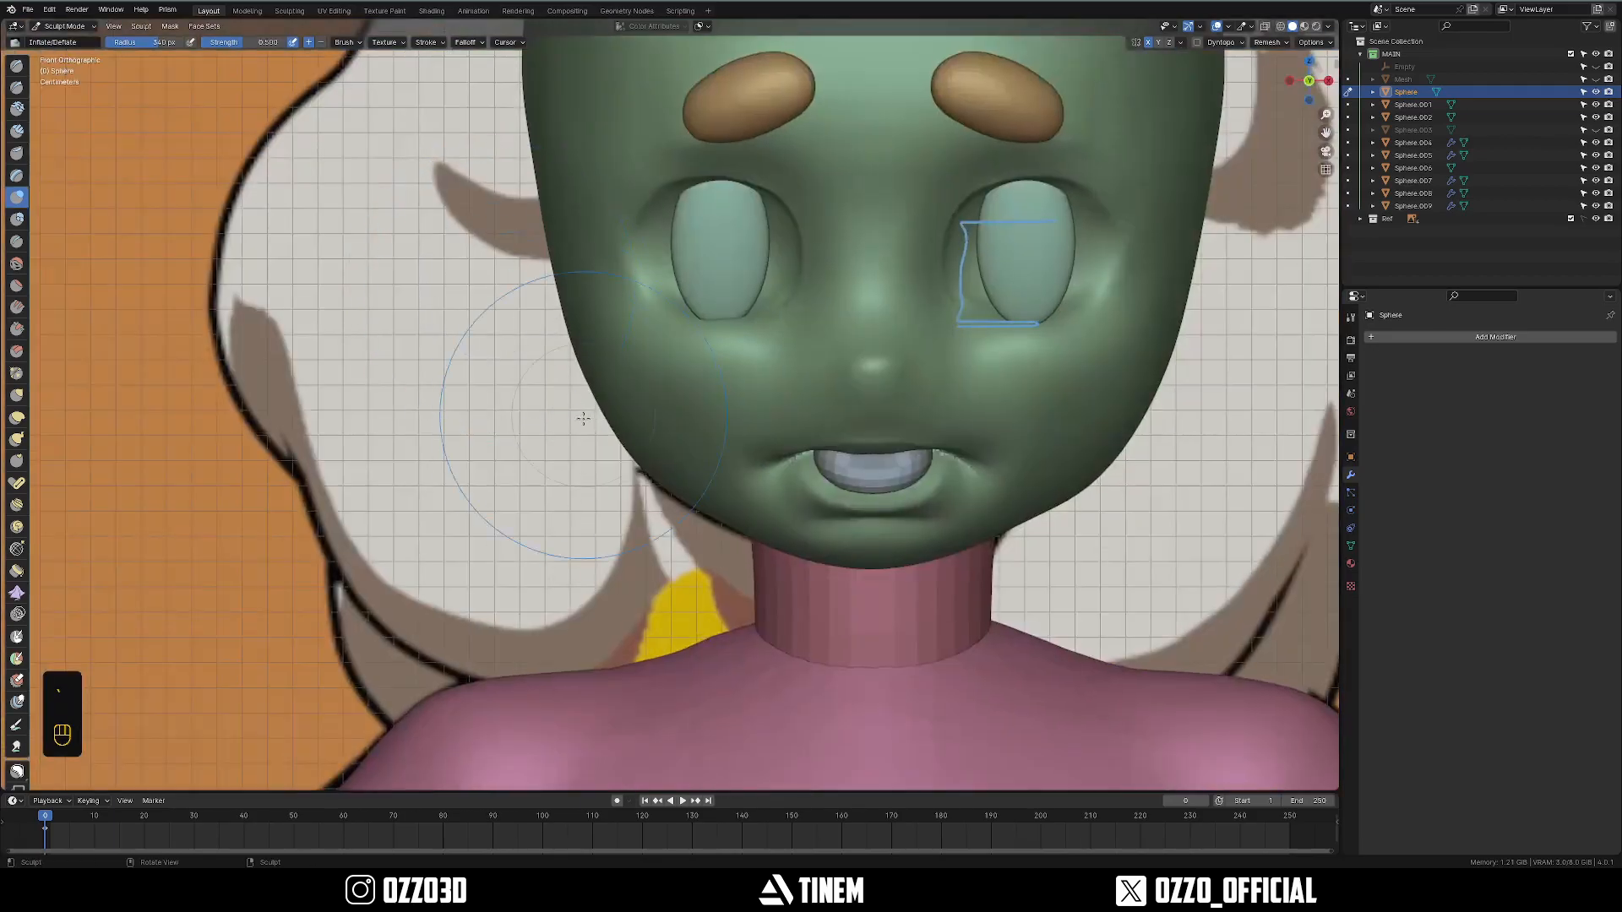
scroll(578, 428, "down", 3)
middle_click_drag(578, 428, 506, 477, "shift")
scroll(797, 471, "up", 4)
middle_click_drag(797, 470, 651, 382, "shift")
scroll(659, 380, "down", 4)
Inspect the head in Object Mode, return to Sculpt Mode with the Snake Hook brush and save the file.
key("ctrl+Tab")
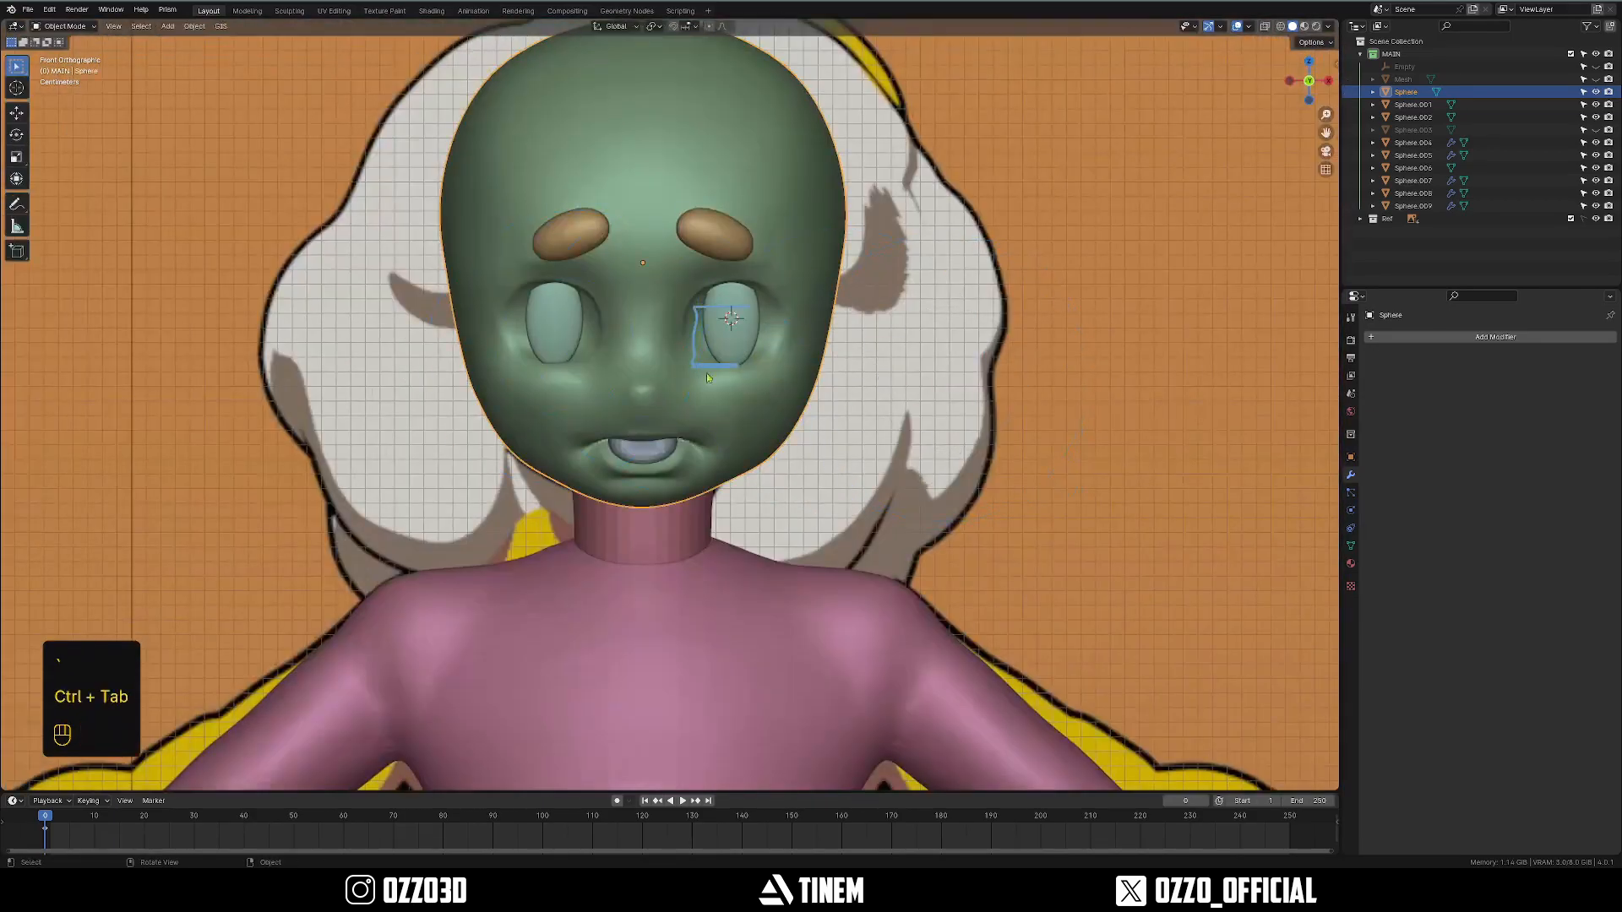
mouse_move(781, 332)
middle_mouse_down()
mouse_move(667, 351)
mouse_move(778, 338)
mouse_move(749, 382)
mouse_move(794, 260)
mouse_move(743, 364)
mouse_move(785, 452)
mouse_move(748, 388)
middle_mouse_up()
scroll(733, 336, "up", 4)
key("ctrl+Tab")
left_click(16, 439)
key("ctrl+s")
Reshape the outer rim of the eye socket with a resized Snake Hook brush.
key("f")
mouse_move(642, 355)
middle_mouse_down()
mouse_move(736, 365)
mouse_move(741, 340)
mouse_move(757, 387)
middle_mouse_up()
left_click(733, 347)
scroll(732, 347, "up", 2)
key("f")
left_click(746, 341)
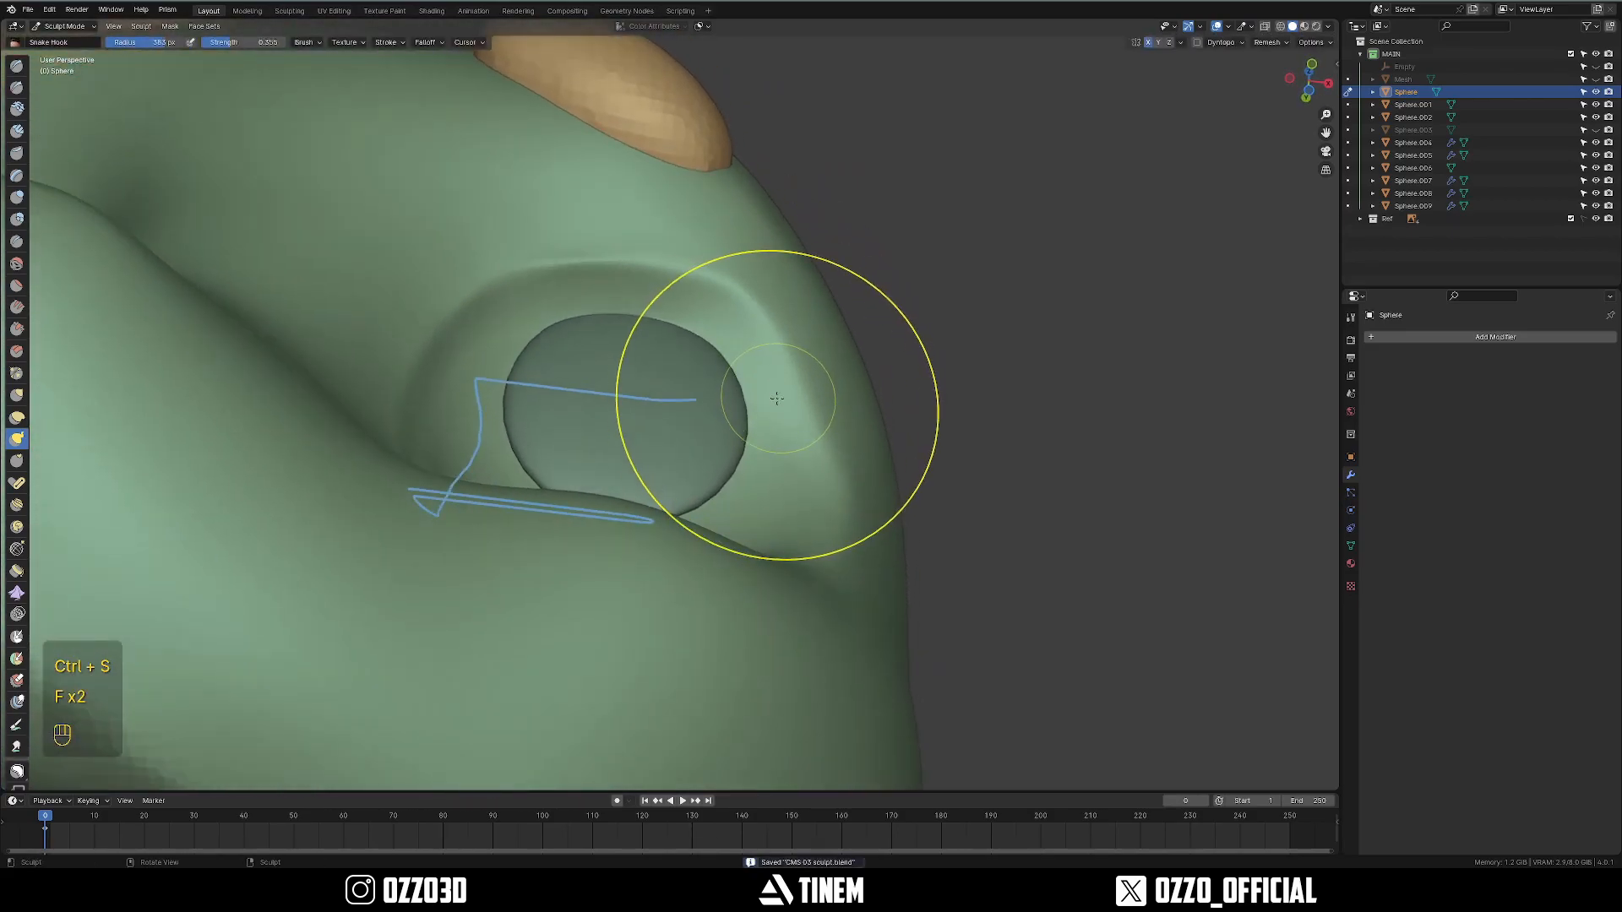
middle_click_drag(616, 254, 635, 358)
middle_click_drag(635, 358, 642, 310, "shift")
scroll(642, 311, "down", 2)
Carve the eye socket around the eyeball deeper with a resized Draw brush in subtract mode.
mouse_move(644, 507)
middle_mouse_down()
mouse_move(652, 383)
mouse_move(670, 445)
mouse_move(672, 414)
middle_mouse_up()
scroll(653, 381, "up", 2)
scroll(671, 405, "up", 1)
key("x")
key("f")
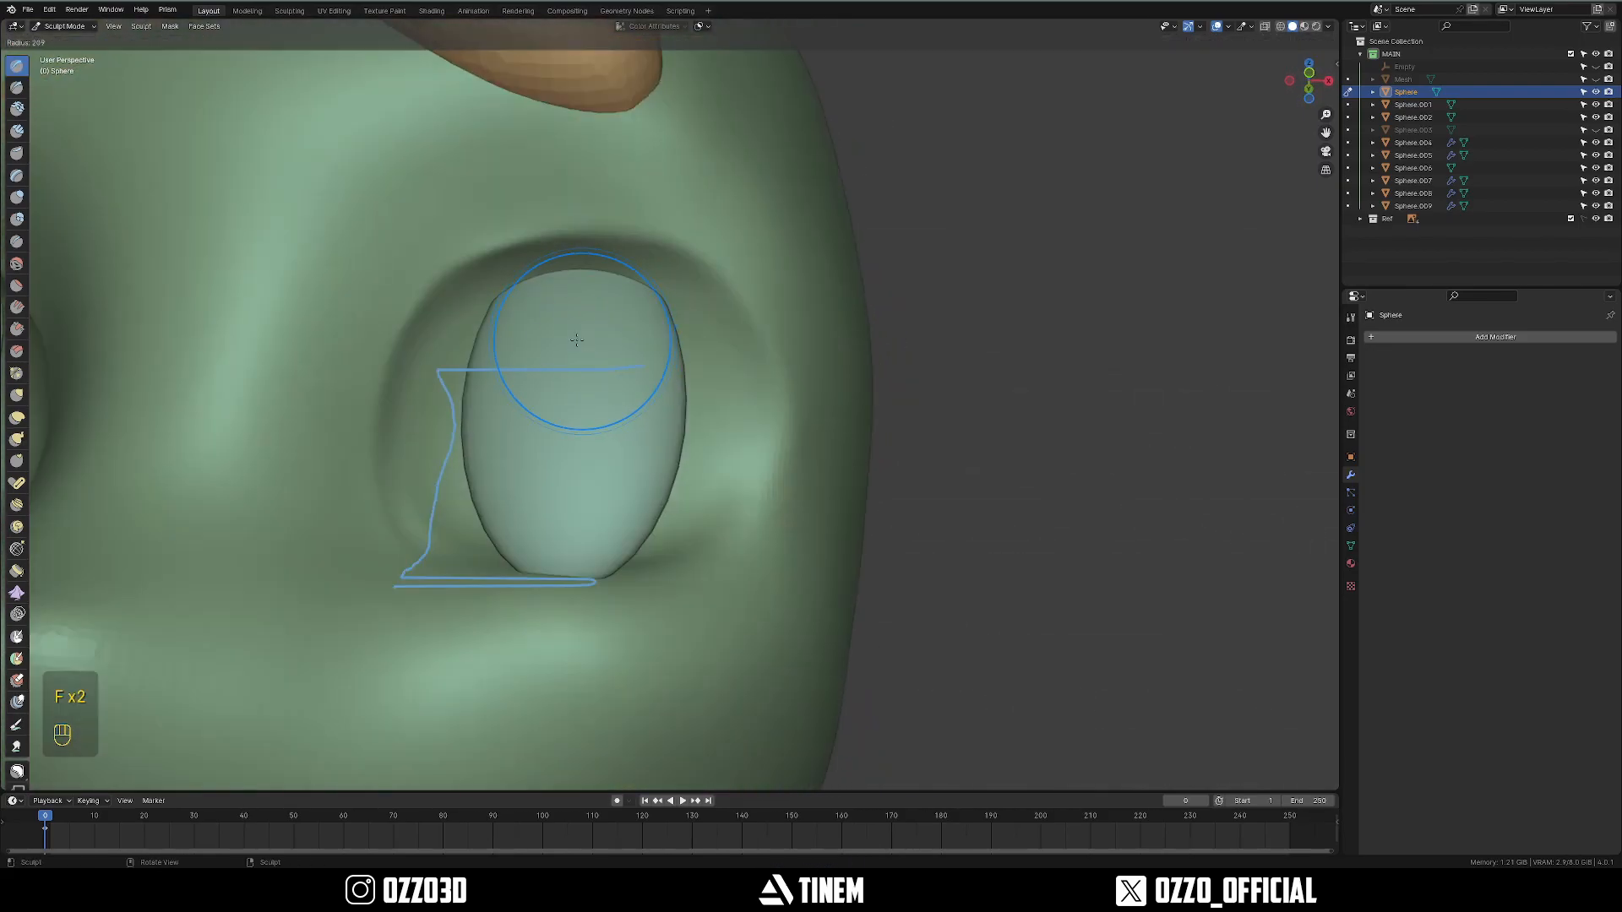
left_click(668, 342)
left_click_drag(658, 319, 565, 463, "ctrl")
middle_click_drag(658, 384, 644, 442)
mouse_move(645, 442)
left_mouse_down("ctrl")
mouse_move(521, 481)
mouse_move(512, 439)
mouse_move(527, 454)
left_mouse_up("ctrl")
mouse_move(527, 454)
middle_mouse_down()
mouse_move(522, 411)
mouse_move(545, 380)
mouse_move(532, 421)
mouse_move(621, 503)
mouse_move(498, 475)
mouse_move(472, 500)
middle_mouse_up()
Smooth the lower inner corner of the eye socket and check it against the reference from the front.
key("f")
left_click(446, 486)
left_click_drag(443, 477, 424, 488, "shift")
middle_click_drag(637, 428, 691, 338)
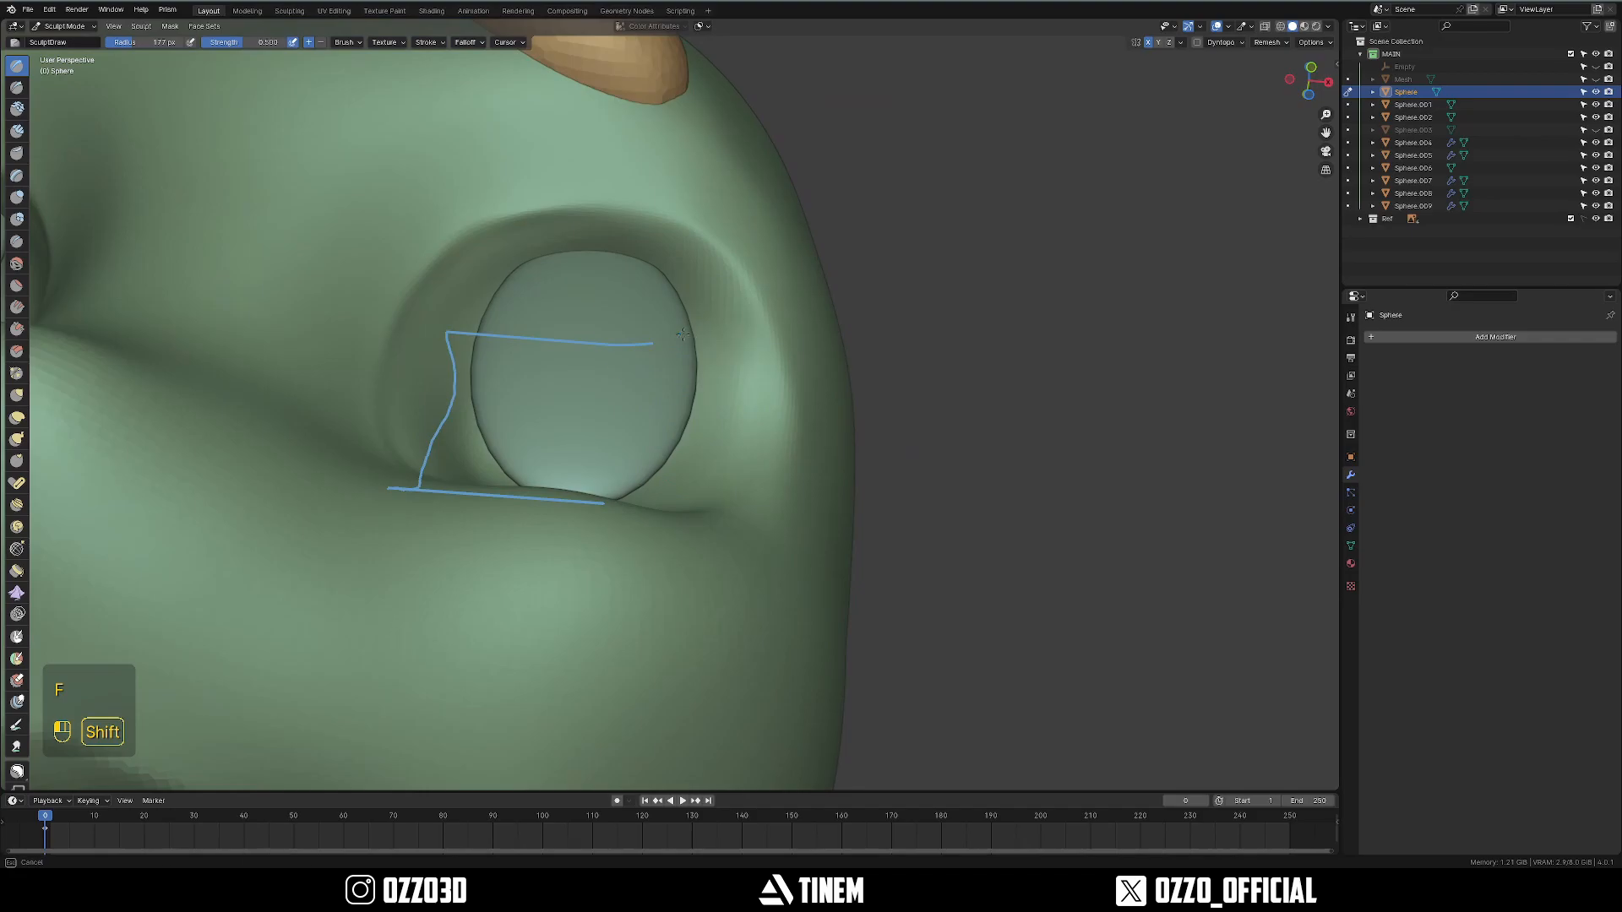
key("grave")
middle_click_drag(711, 479, 711, 378, "shift")
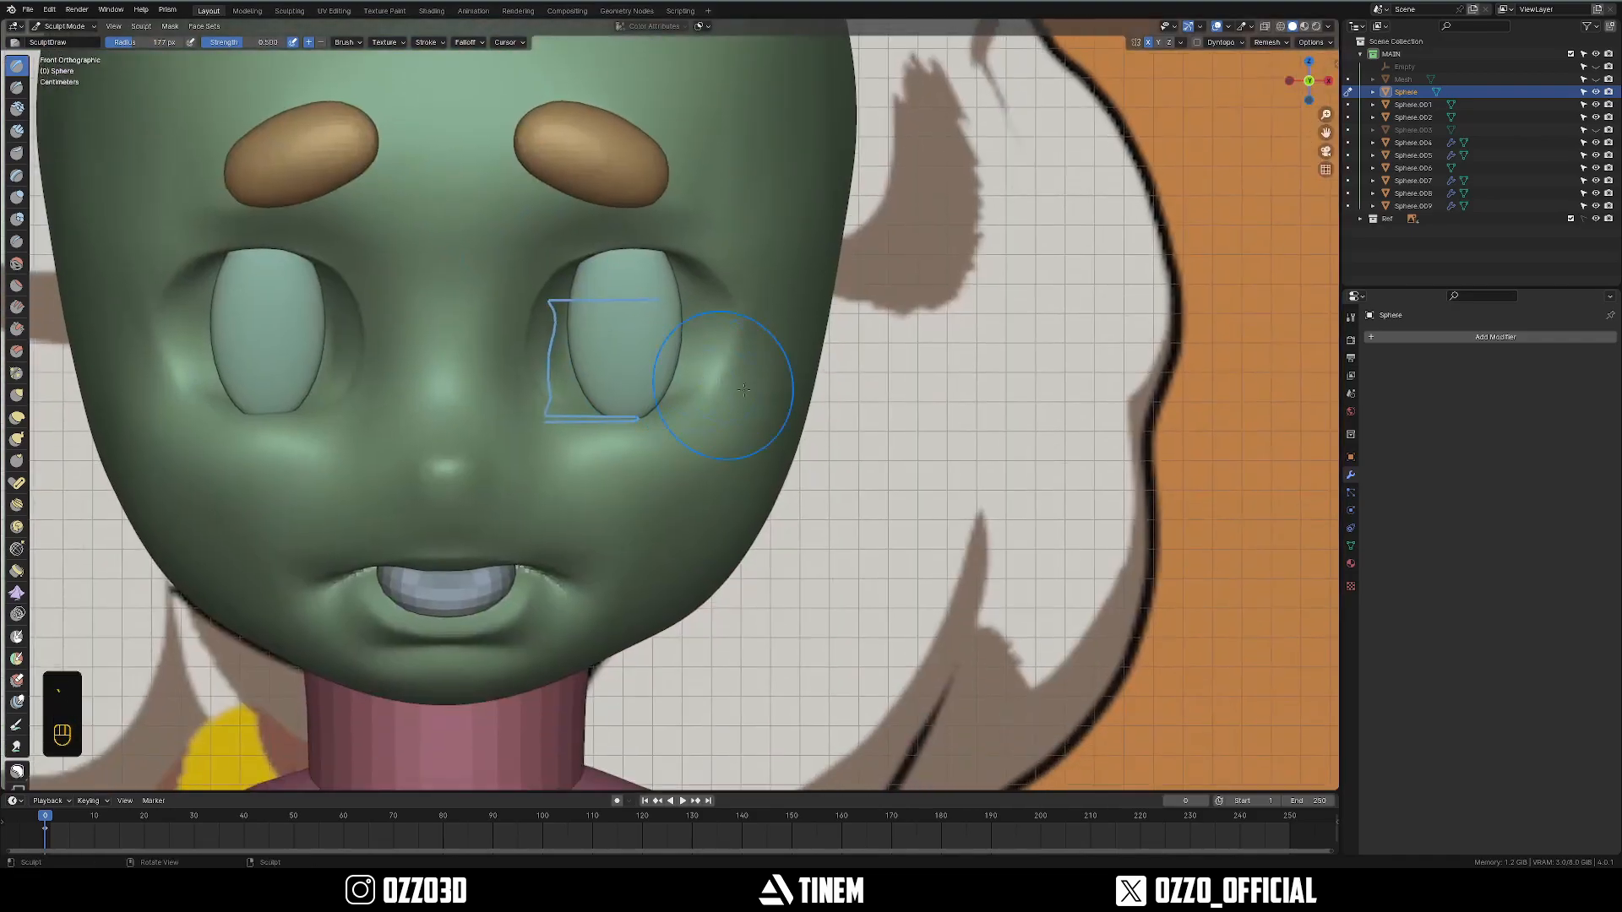
Save the file from Object Mode and return the head to Sculpt Mode.
key("ctrl+Tab")
key("ctrl+s")
middle_click_drag(497, 334, 495, 285)
key("ctrl+Tab")
left_click(576, 392)
Nudge the upper edge of the eye socket with a resized Snake Hook brush.
key("grave")
scroll(460, 363, "up", 4)
left_click(17, 439)
middle_click_drag(456, 430, 677, 403, "shift")
middle_click_drag(677, 414, 684, 350, "ctrl")
key("f")
left_click(674, 386)
key("f")
left_click(700, 343)
left_click_drag(663, 294, 665, 297)
scroll(858, 427, "down", 4)
Return to Object Mode and save the file.
key("ctrl+Tab")
key("ctrl+s")
scroll(662, 427, "down", 2)
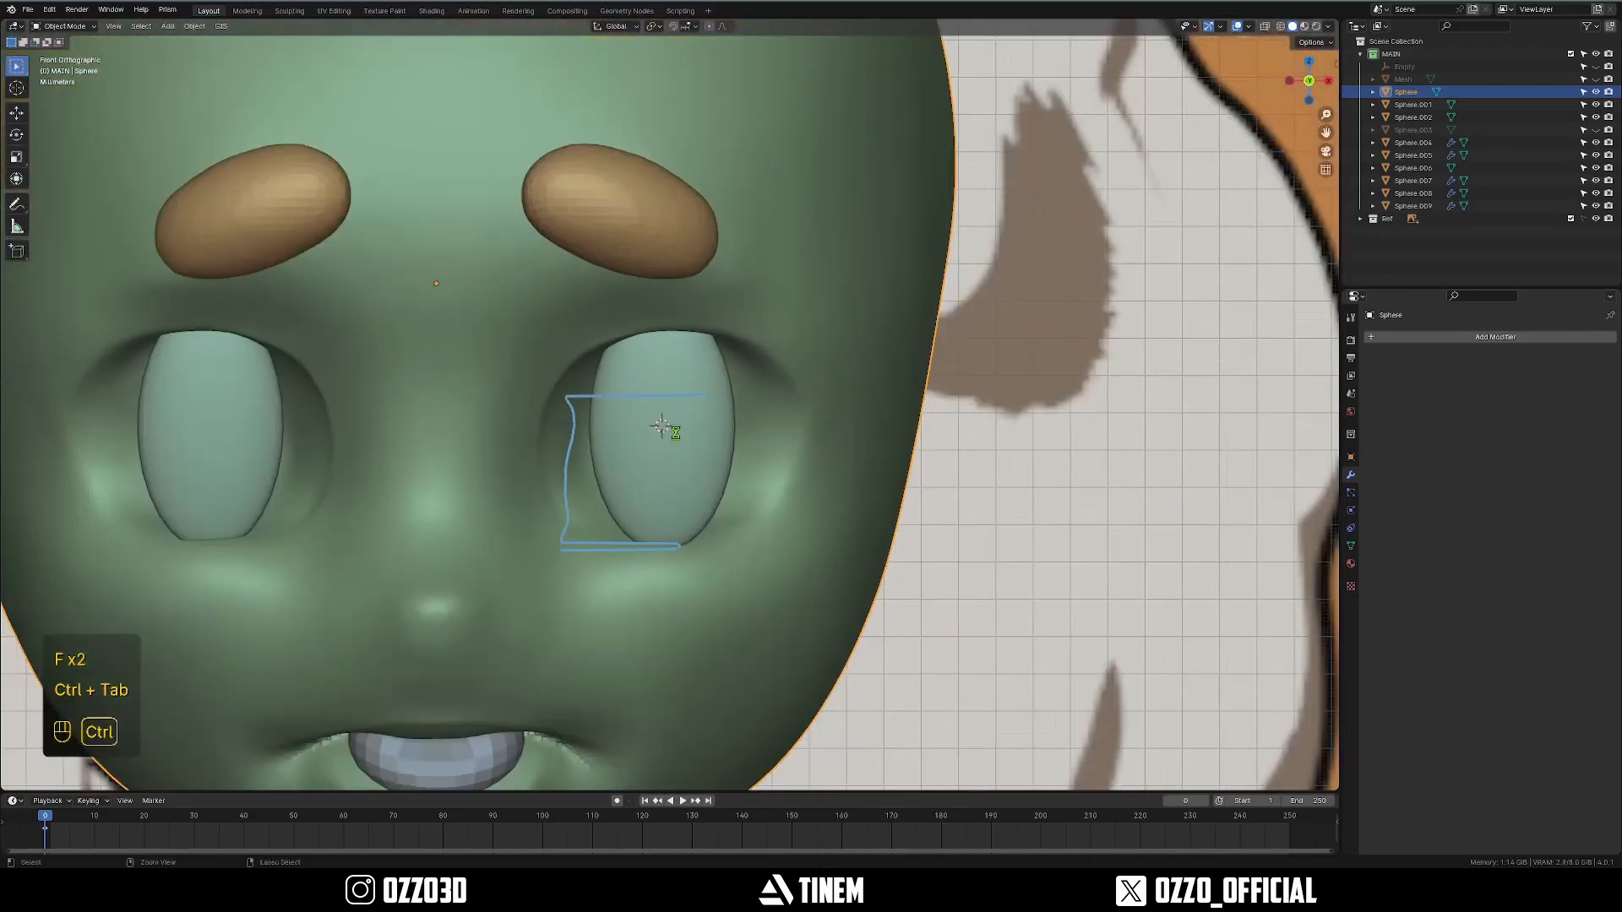
Delete the blue annotation strokes around the eye and return to the selection tool.
left_click(676, 433)
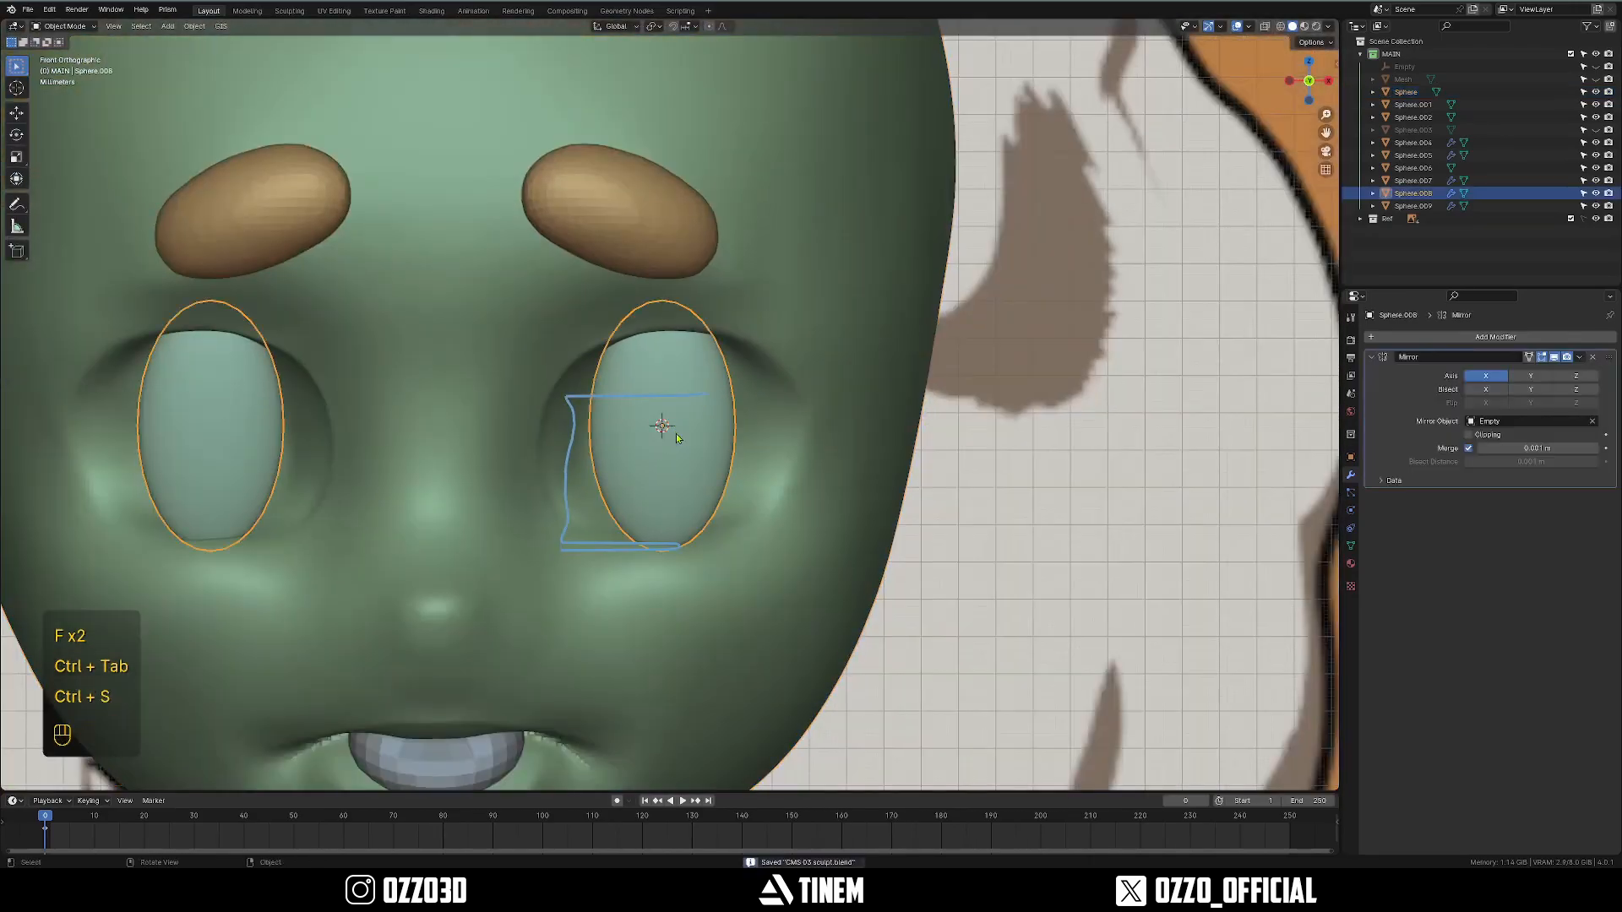
left_click(20, 203)
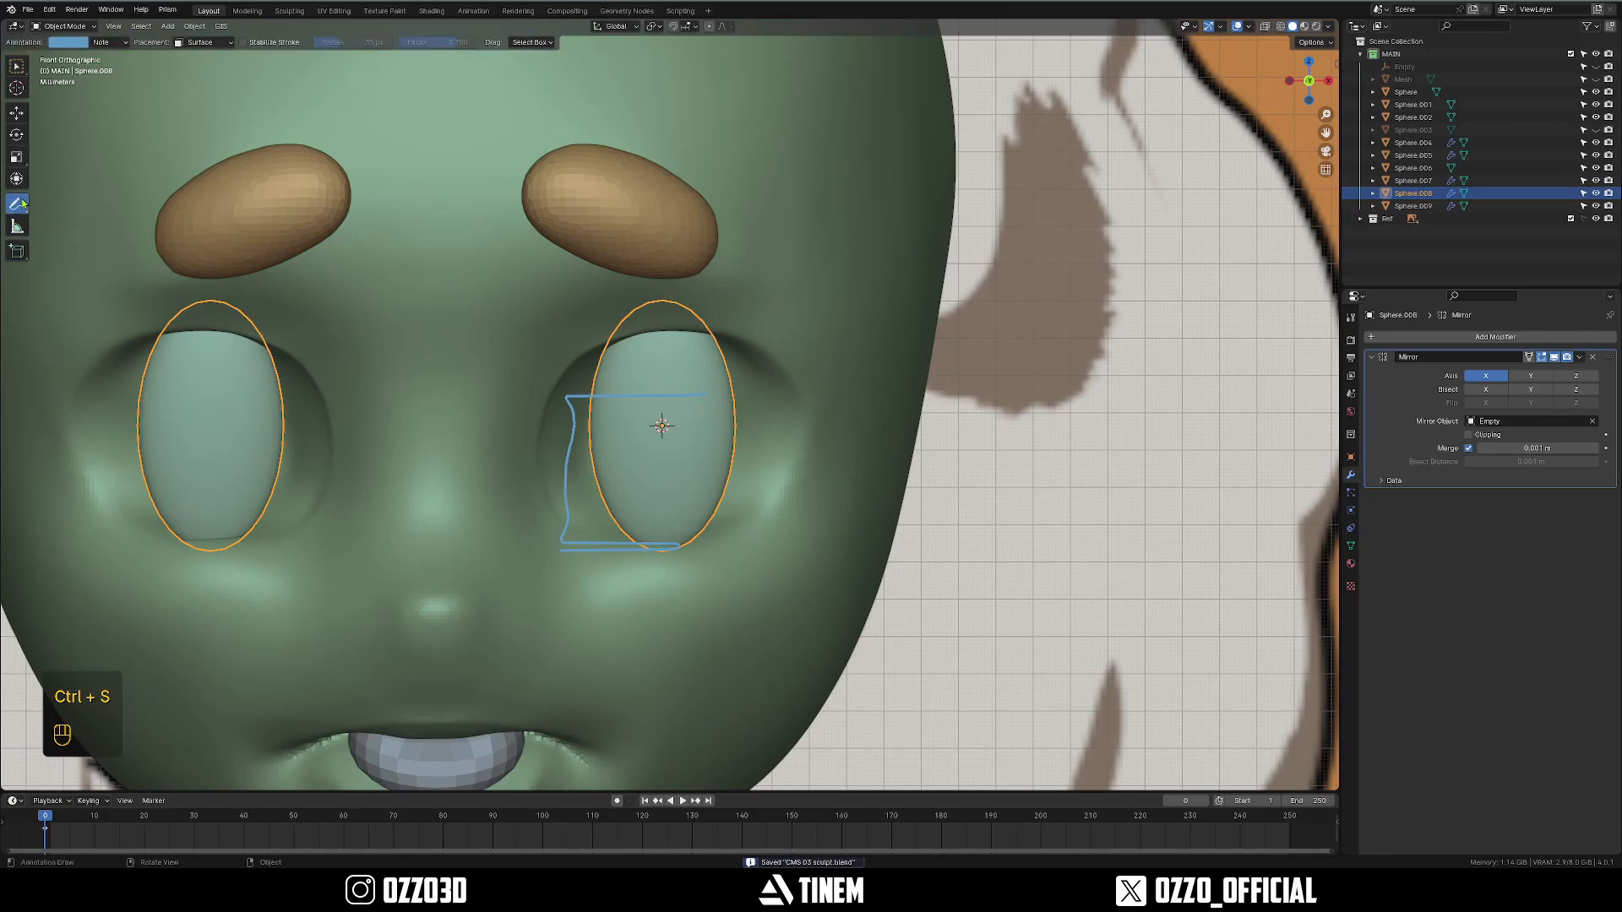
left_click(99, 41)
left_click(191, 96)
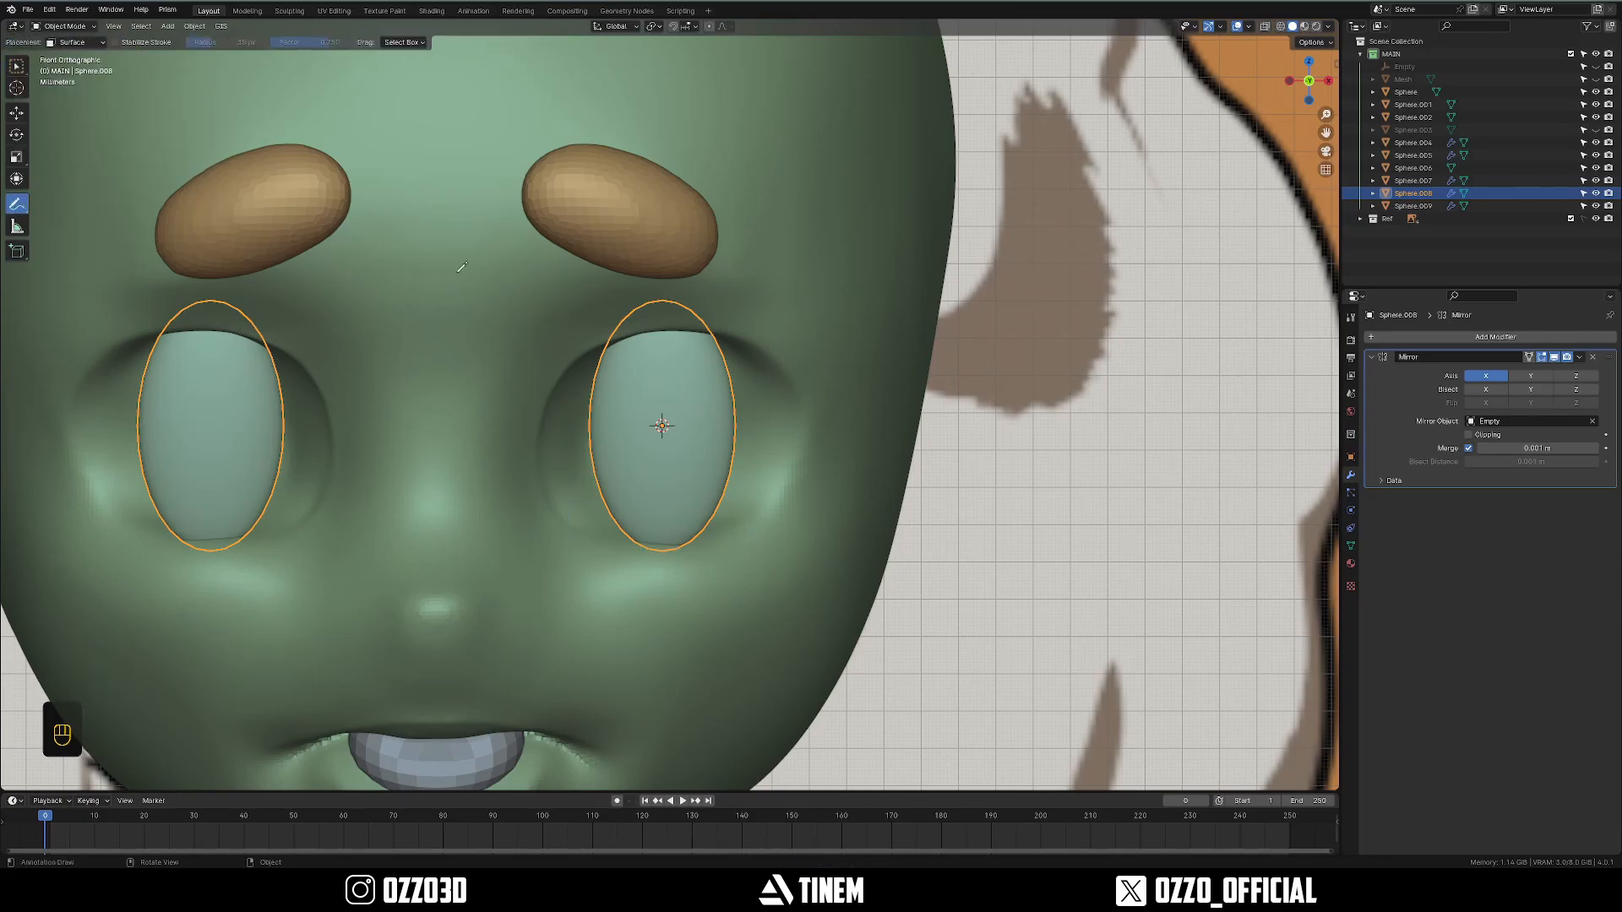
left_click(17, 68)
Deselect the eyes, select the head mesh and save the file.
scroll(614, 352, "down", 4)
key("alt+a")
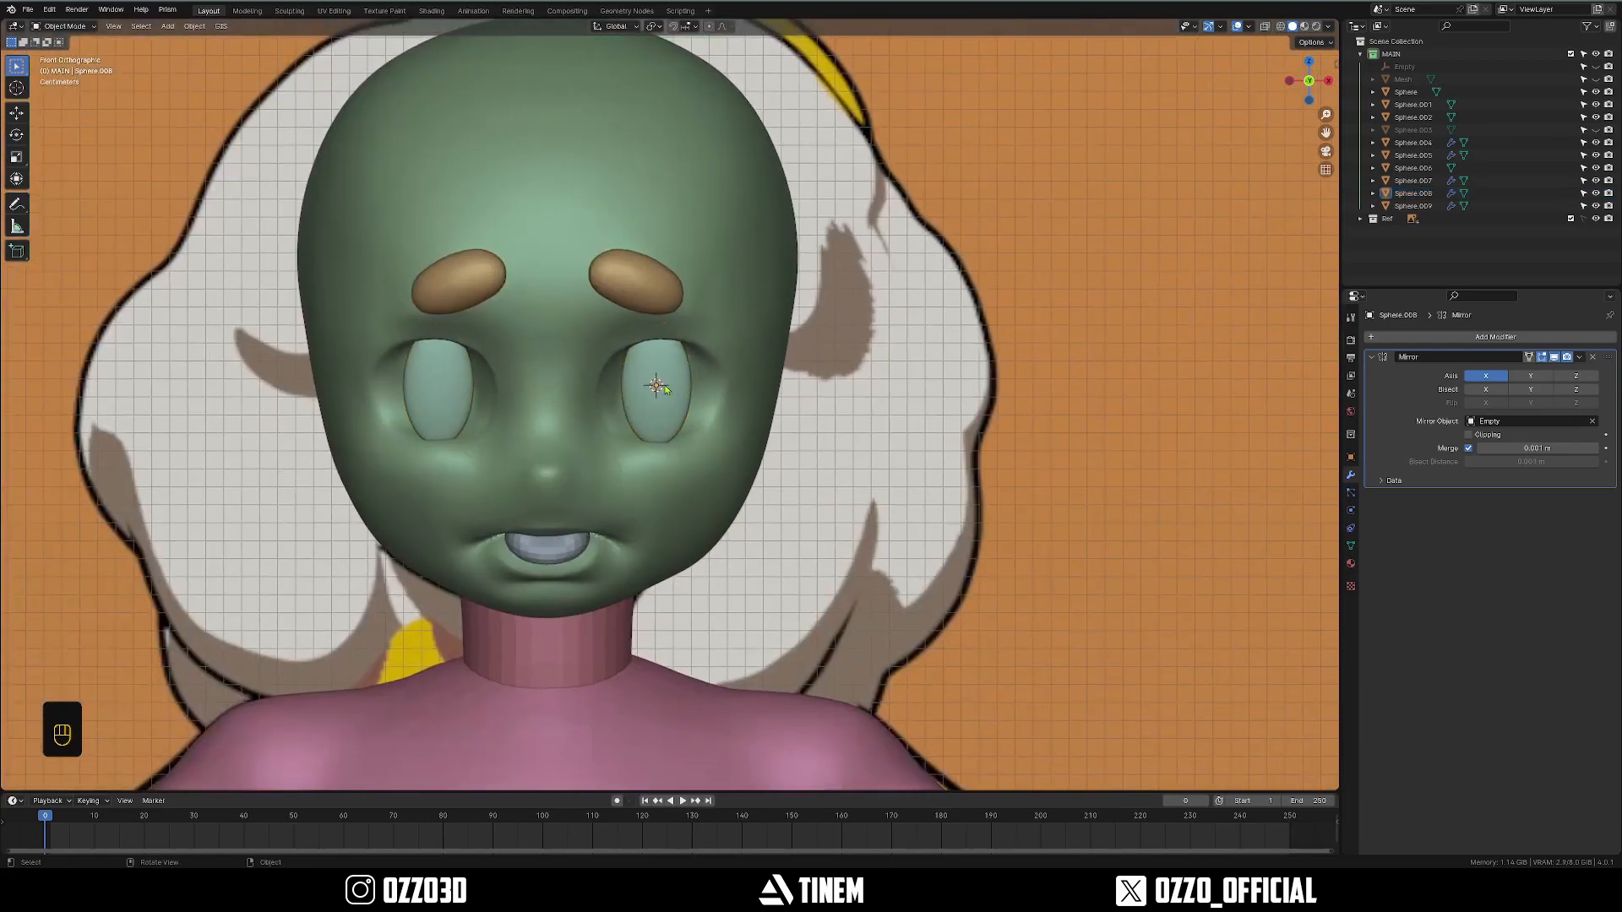
key("ctrl+s")
left_click(614, 352)
scroll(692, 419, "up", 1)
key("ctrl+s")
scroll(682, 408, "up", 4)
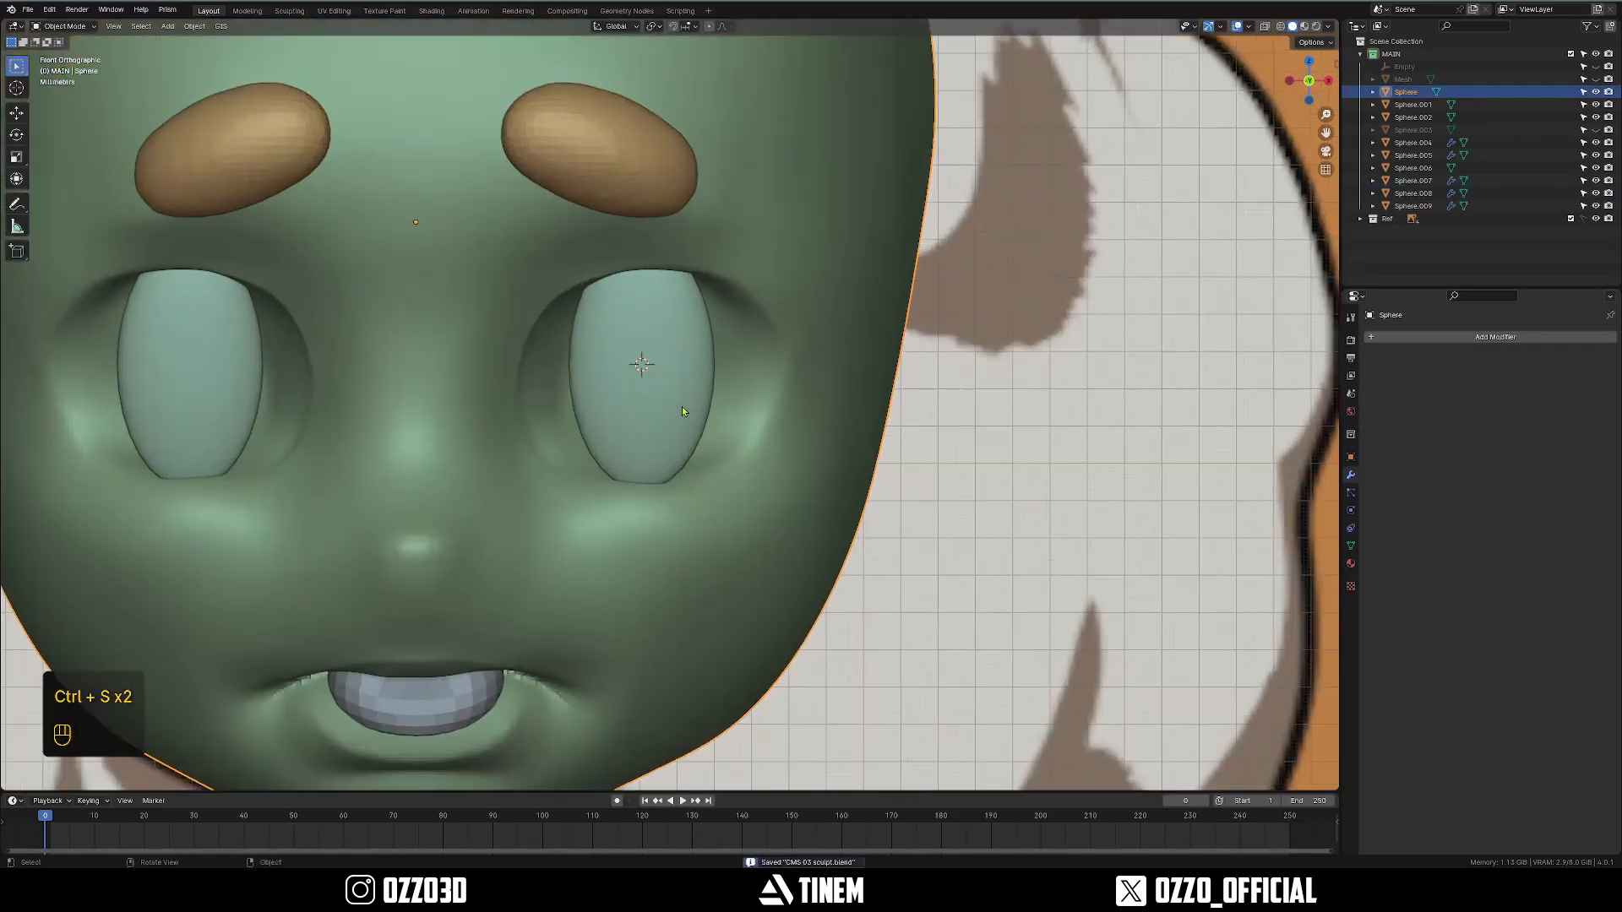
Compare the eyes and socket outline with the reference drawing in X-ray.
middle_click_drag(732, 246, 680, 320, "shift")
key("alt+z")
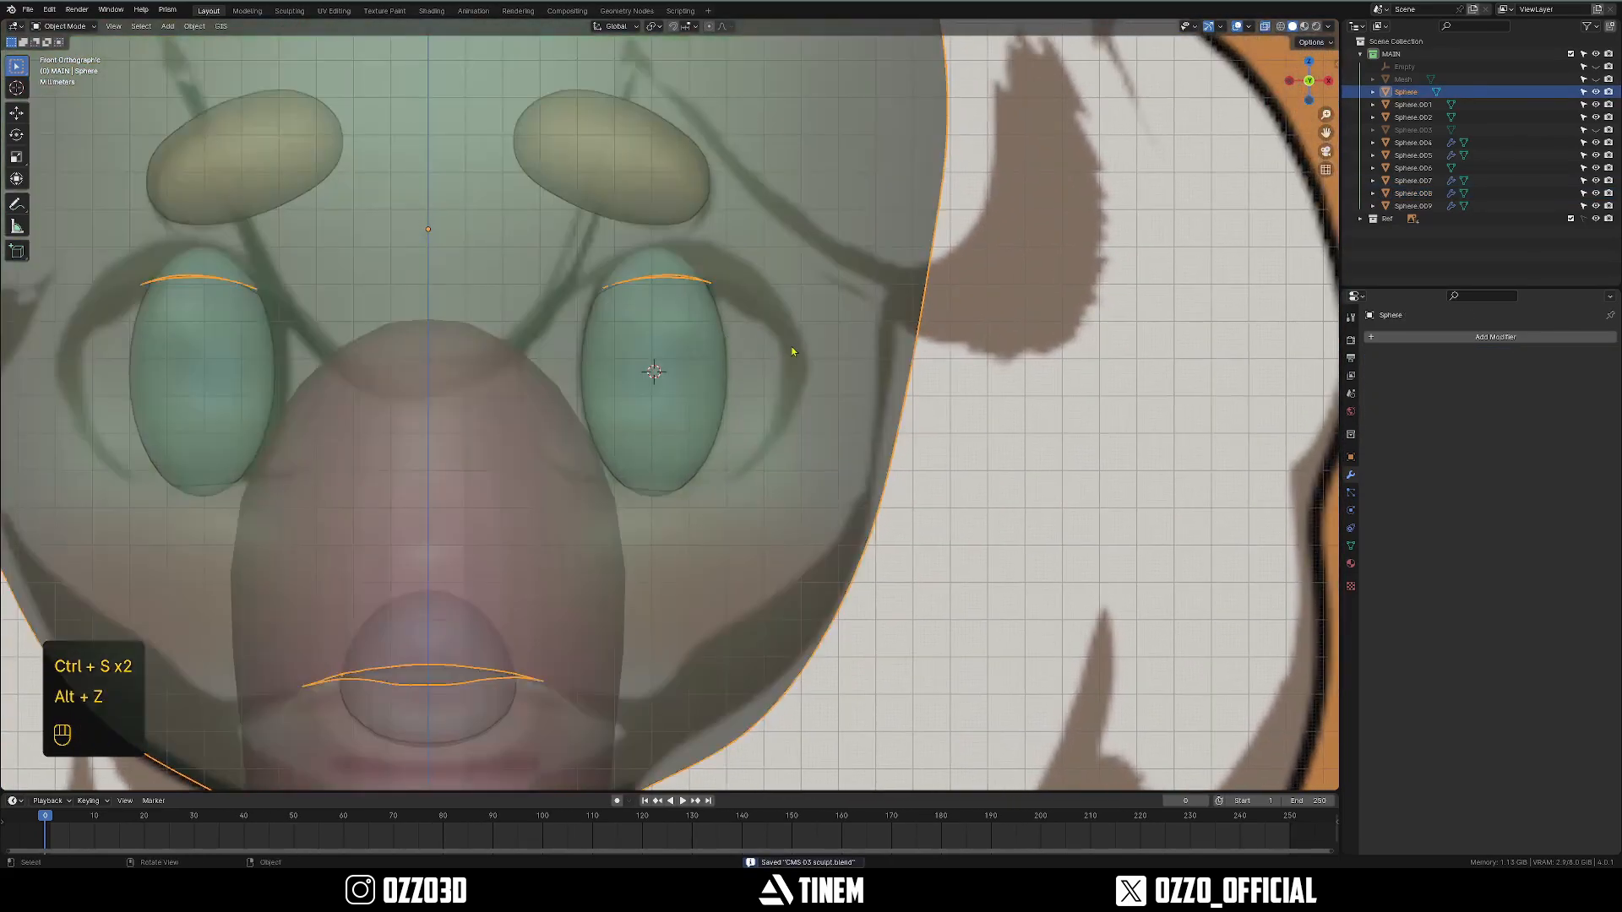
middle_click_drag(570, 338, 531, 392, "shift")
scroll(718, 487, "up", 2)
middle_click_drag(751, 448, 680, 370, "shift")
key("alt+z")
scroll(624, 377, "down", 2)
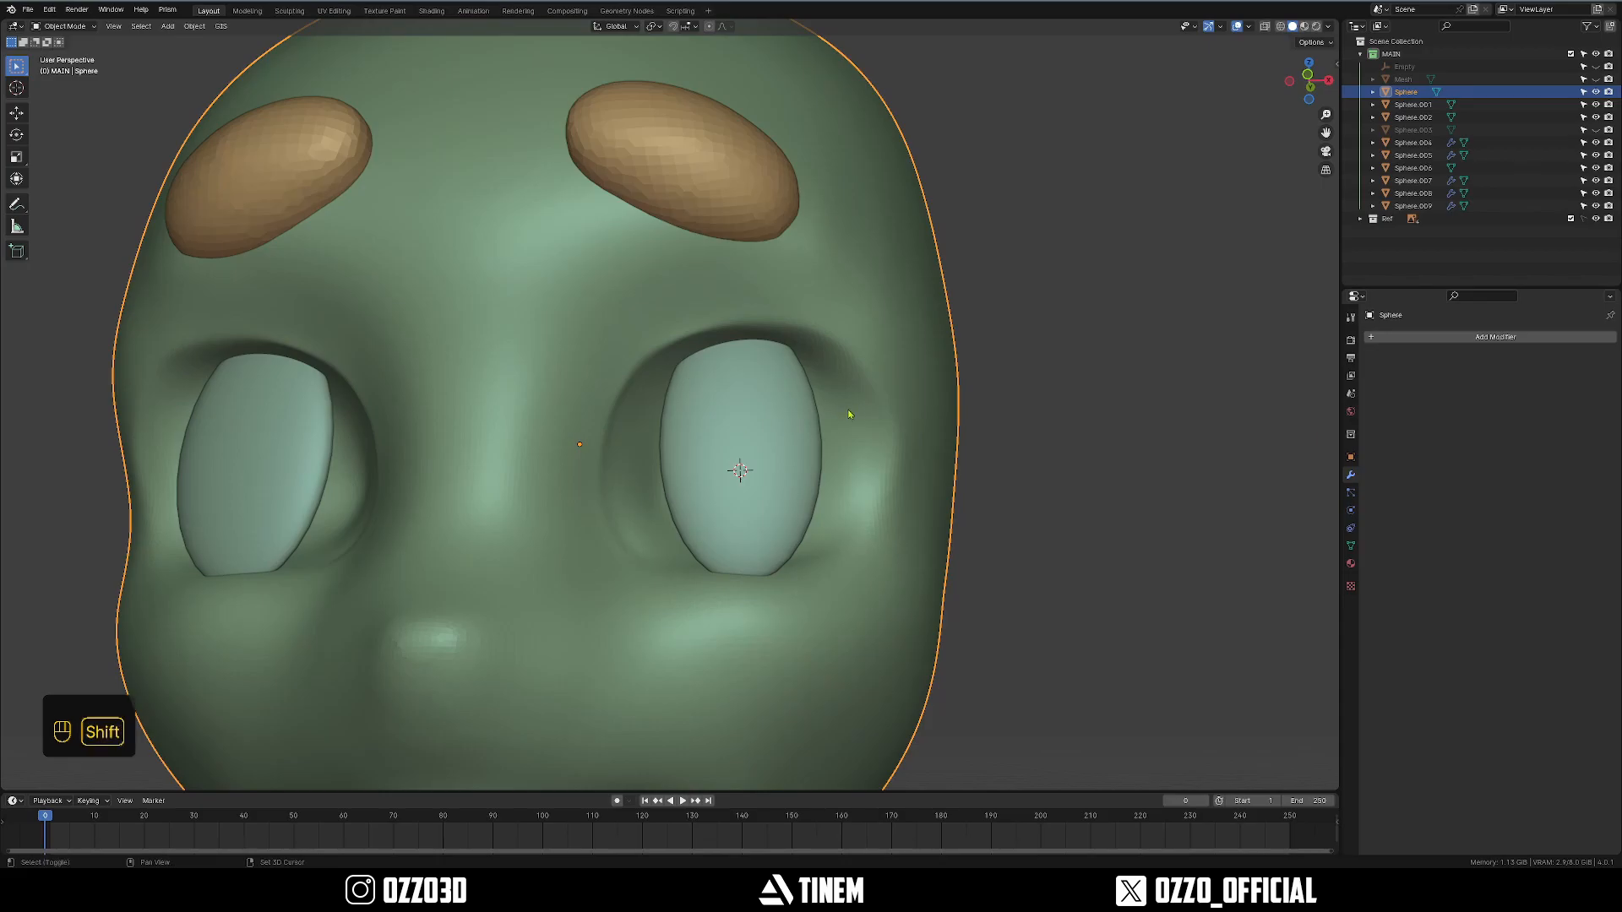
Place the 3D cursor on the upper inner rim of the eye socket.
scroll(650, 412, "up", 3)
middle_click_drag(651, 413, 622, 407, "shift")
right_click_drag(558, 382, 543, 384, "shift")
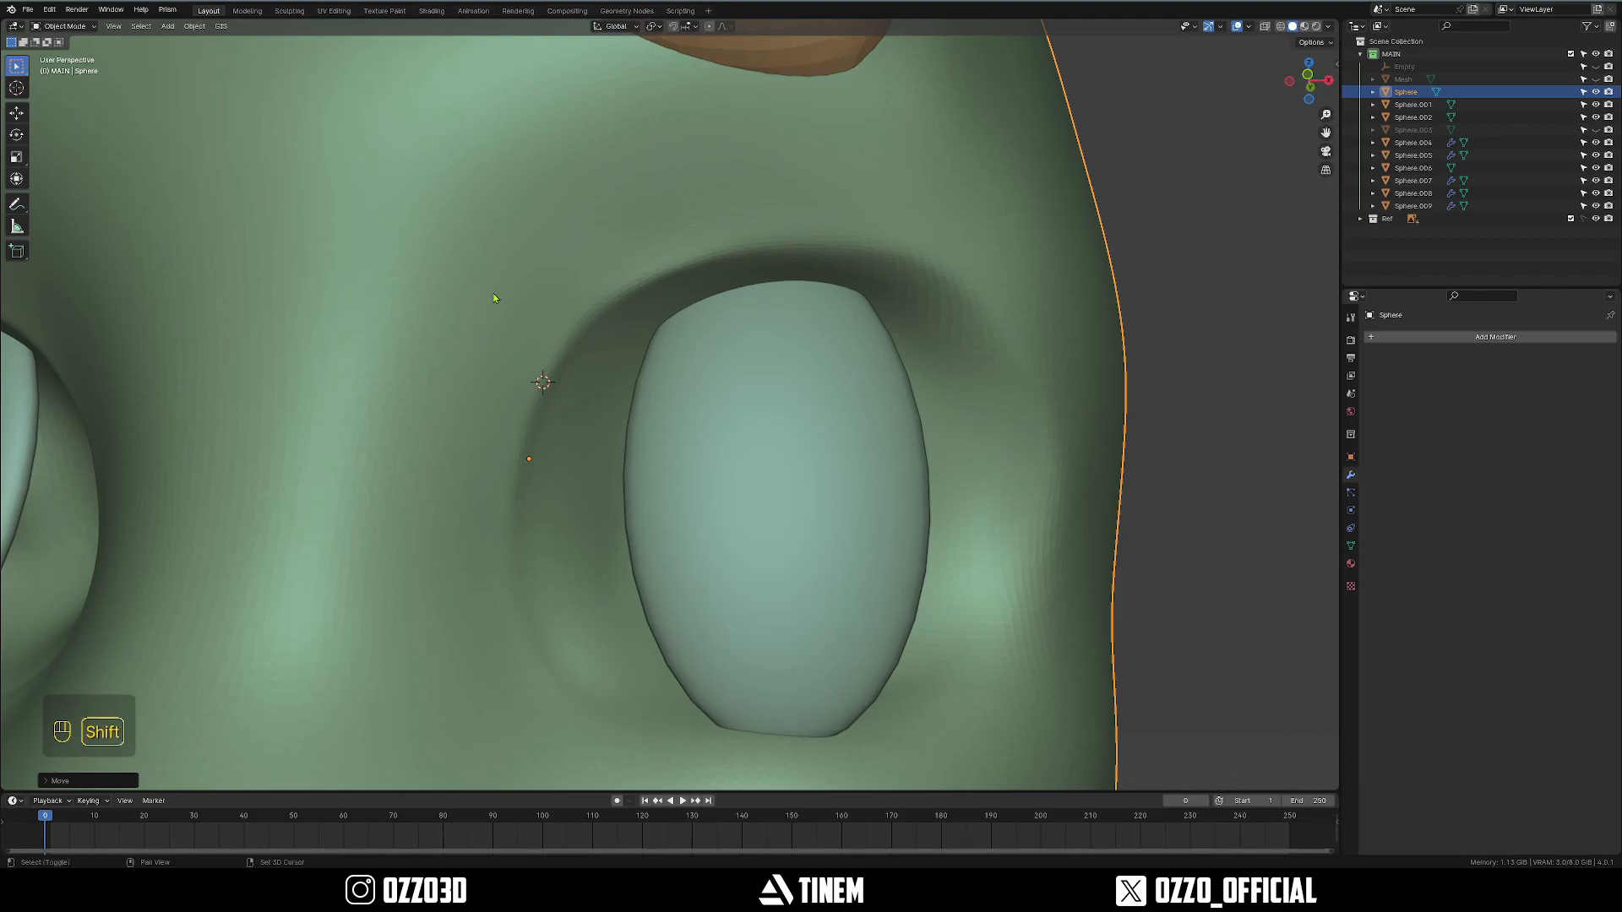
key("shift+a")
mouse_move(482, 298)
mouse_move(548, 449)
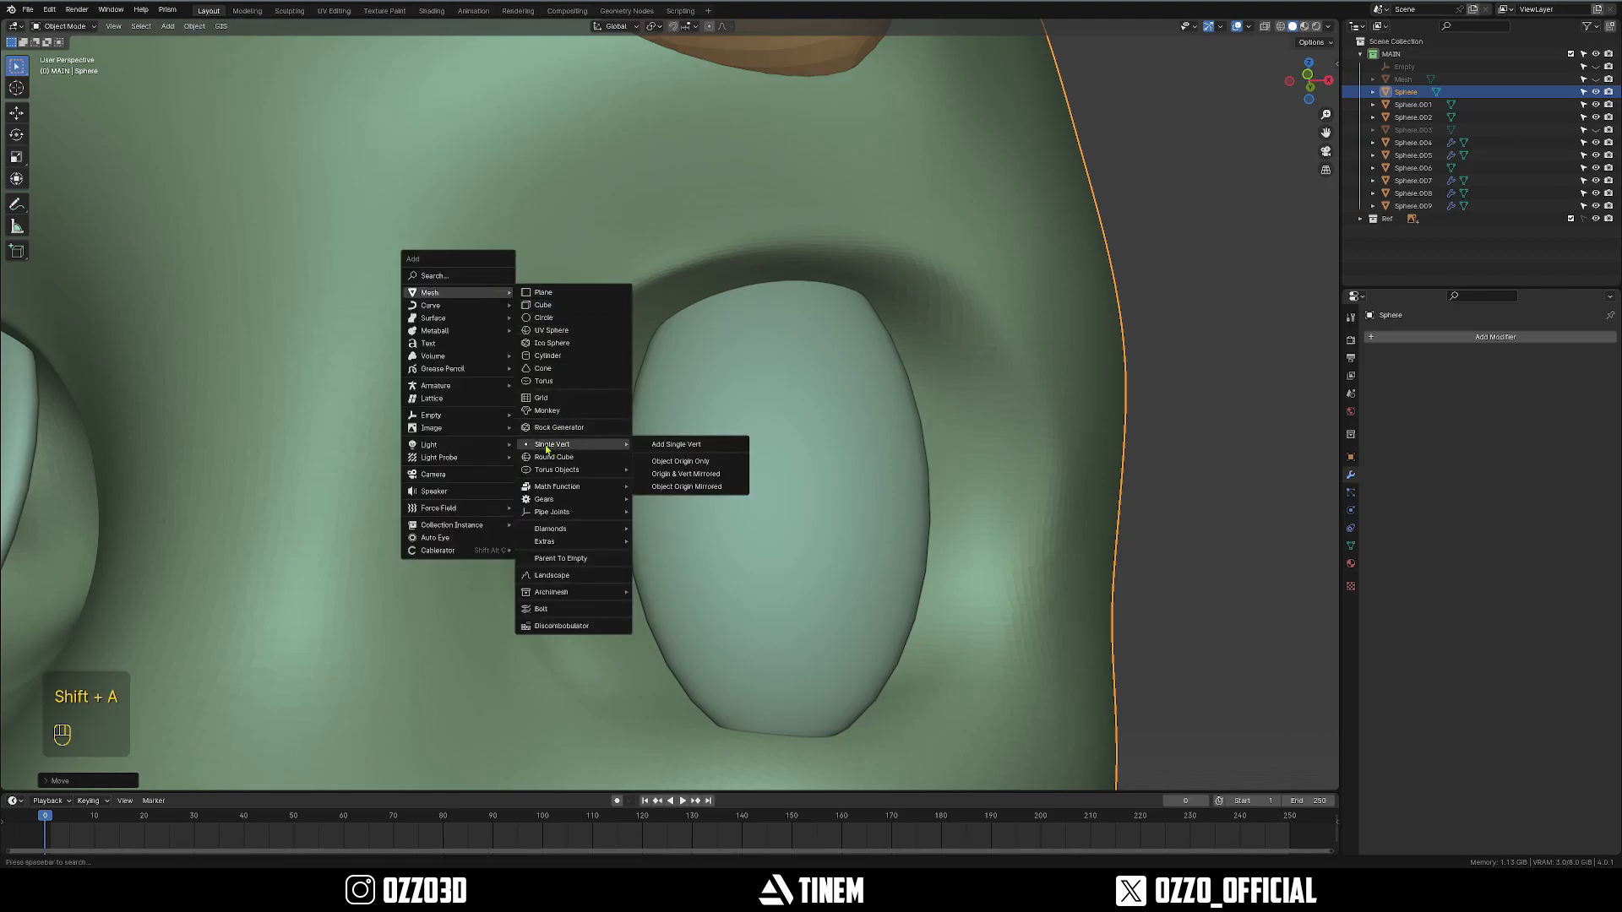
left_click(657, 444)
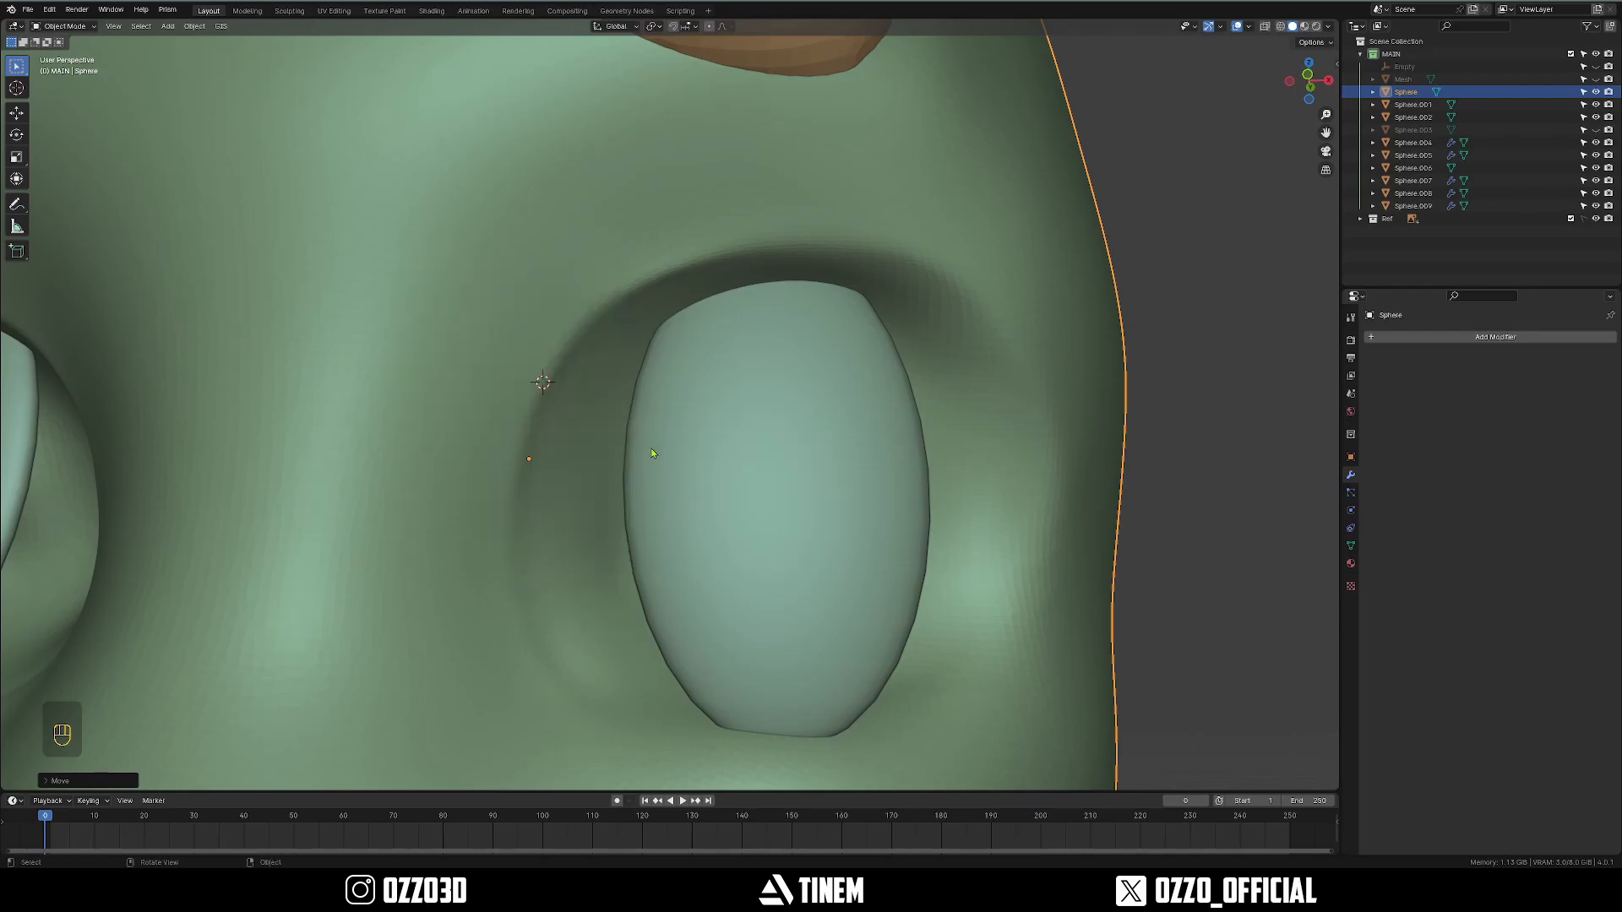
Search the add-ons in the Preferences for "extra" to check the Extra Objects add-on.
left_click(50, 10)
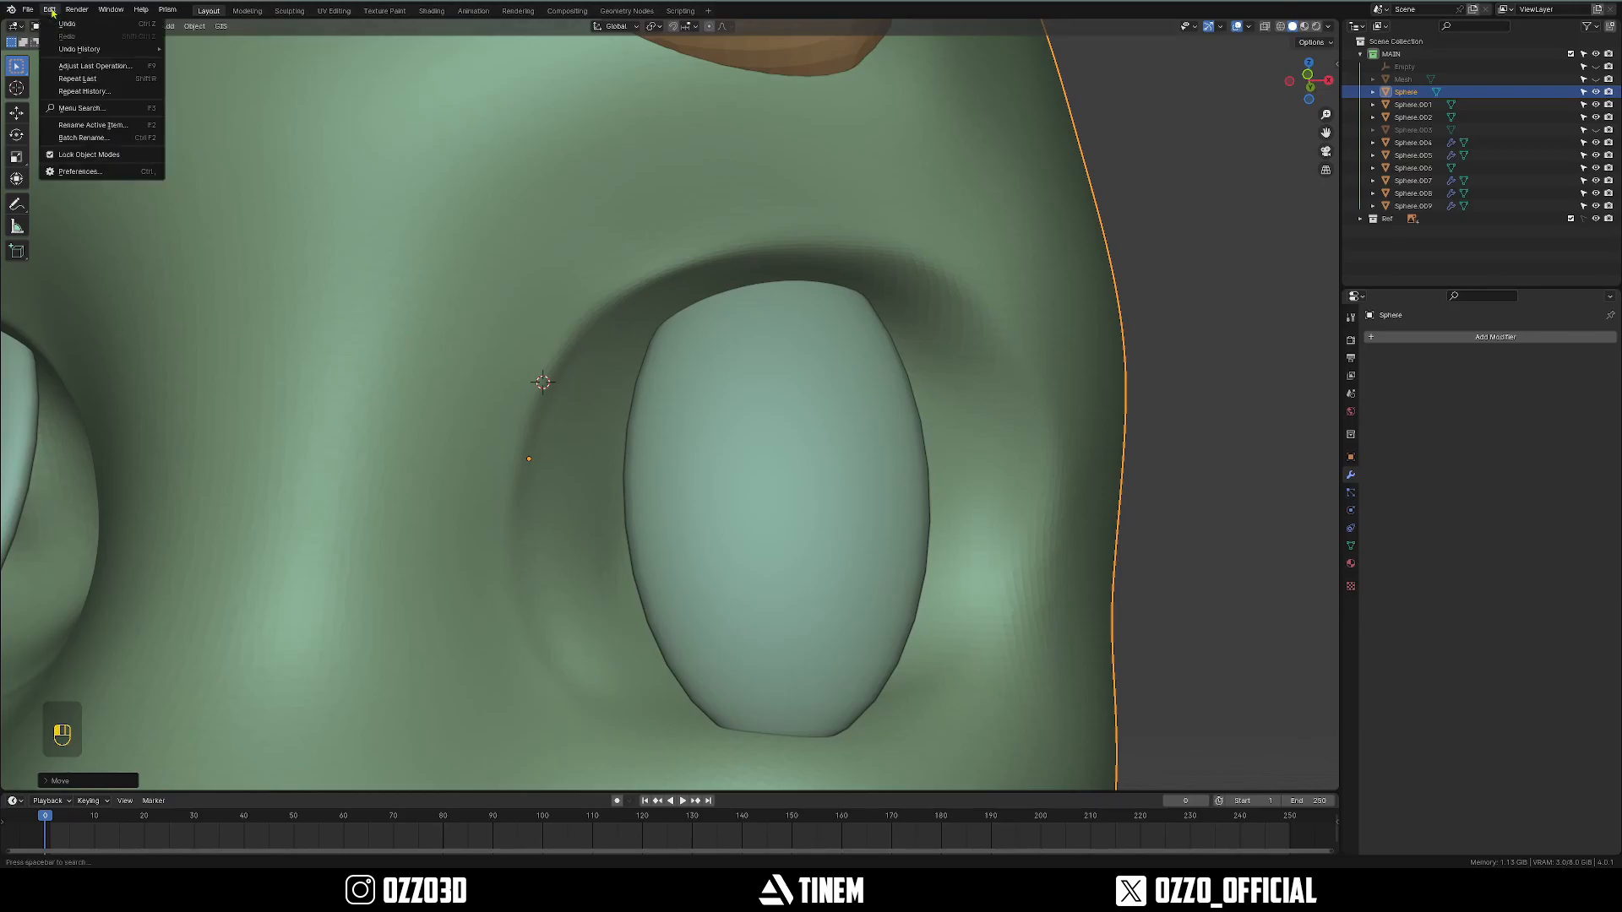
left_click(78, 172)
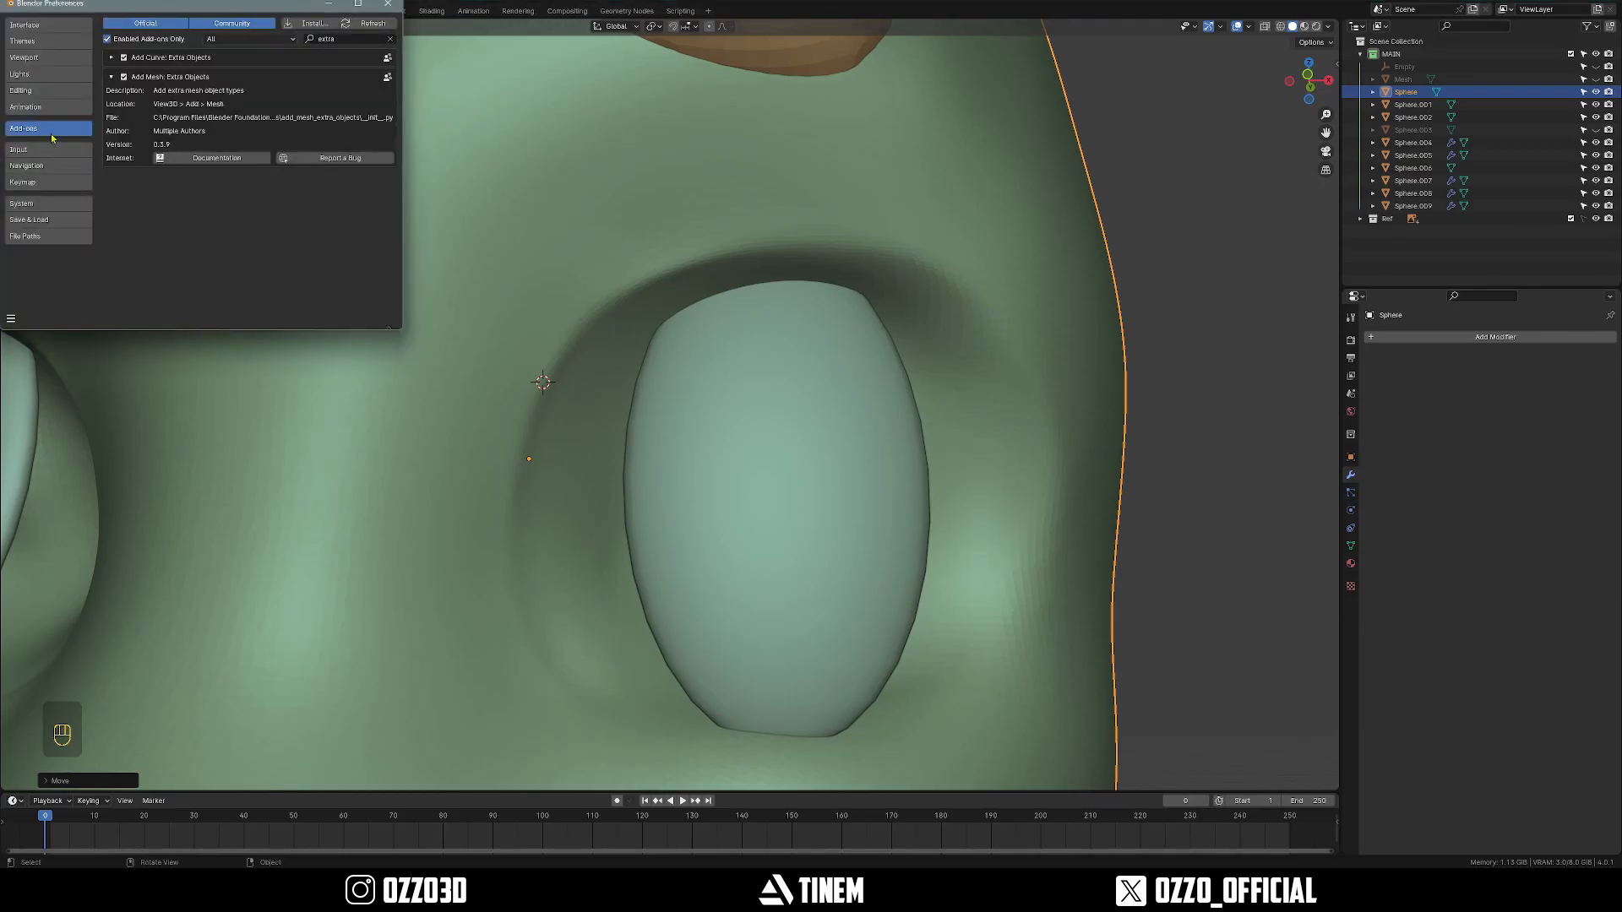
left_click(390, 39)
type("e")
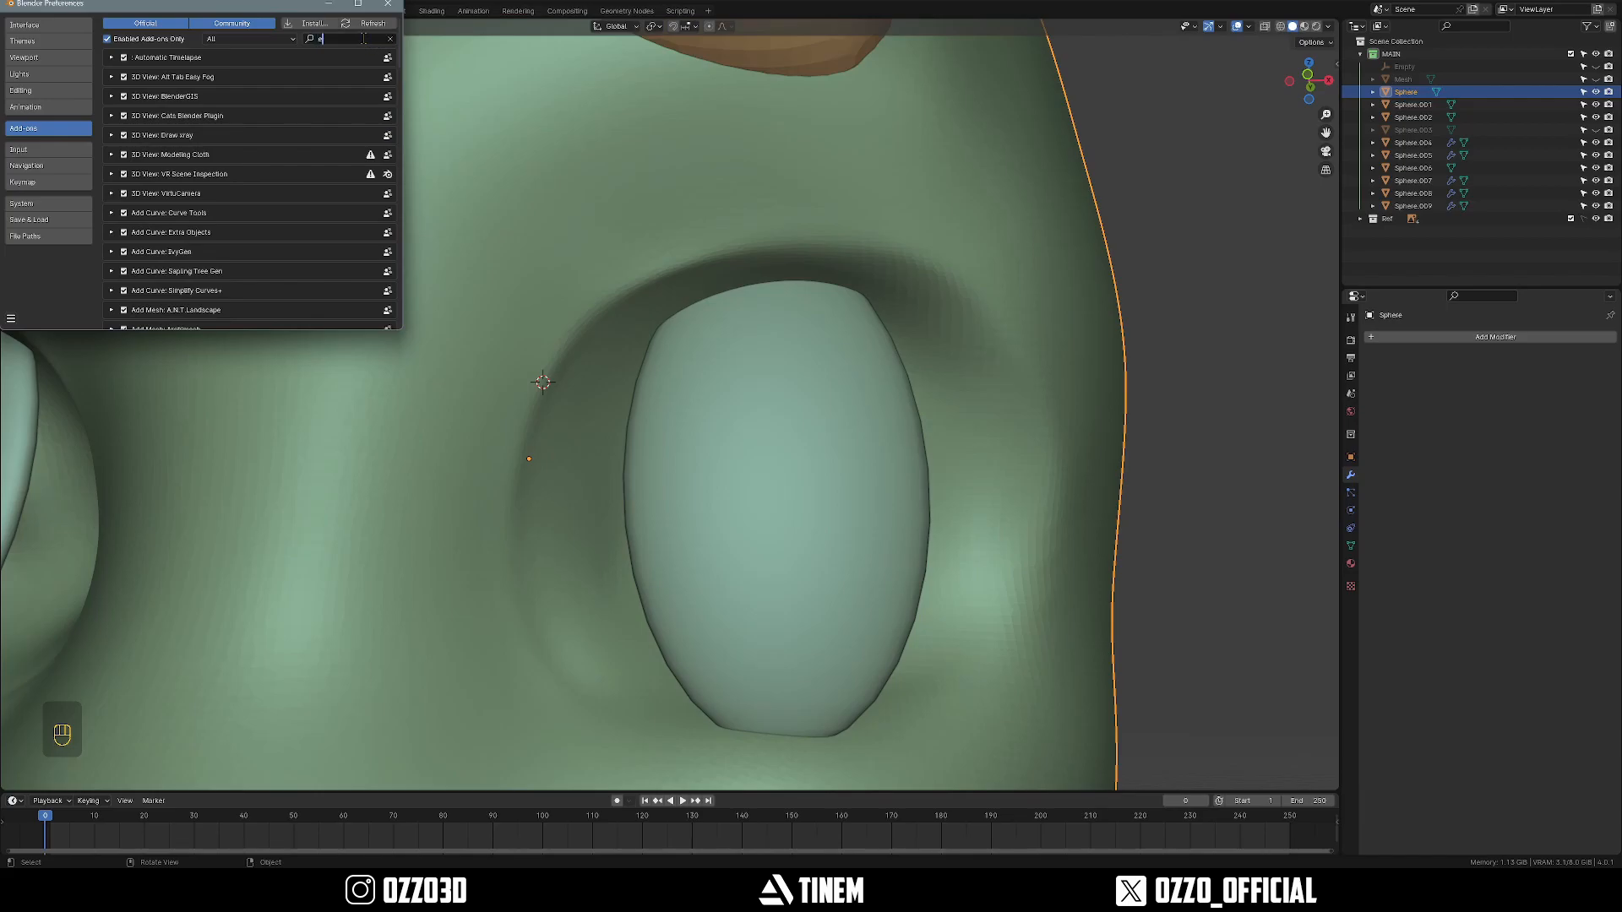
type("xtra")
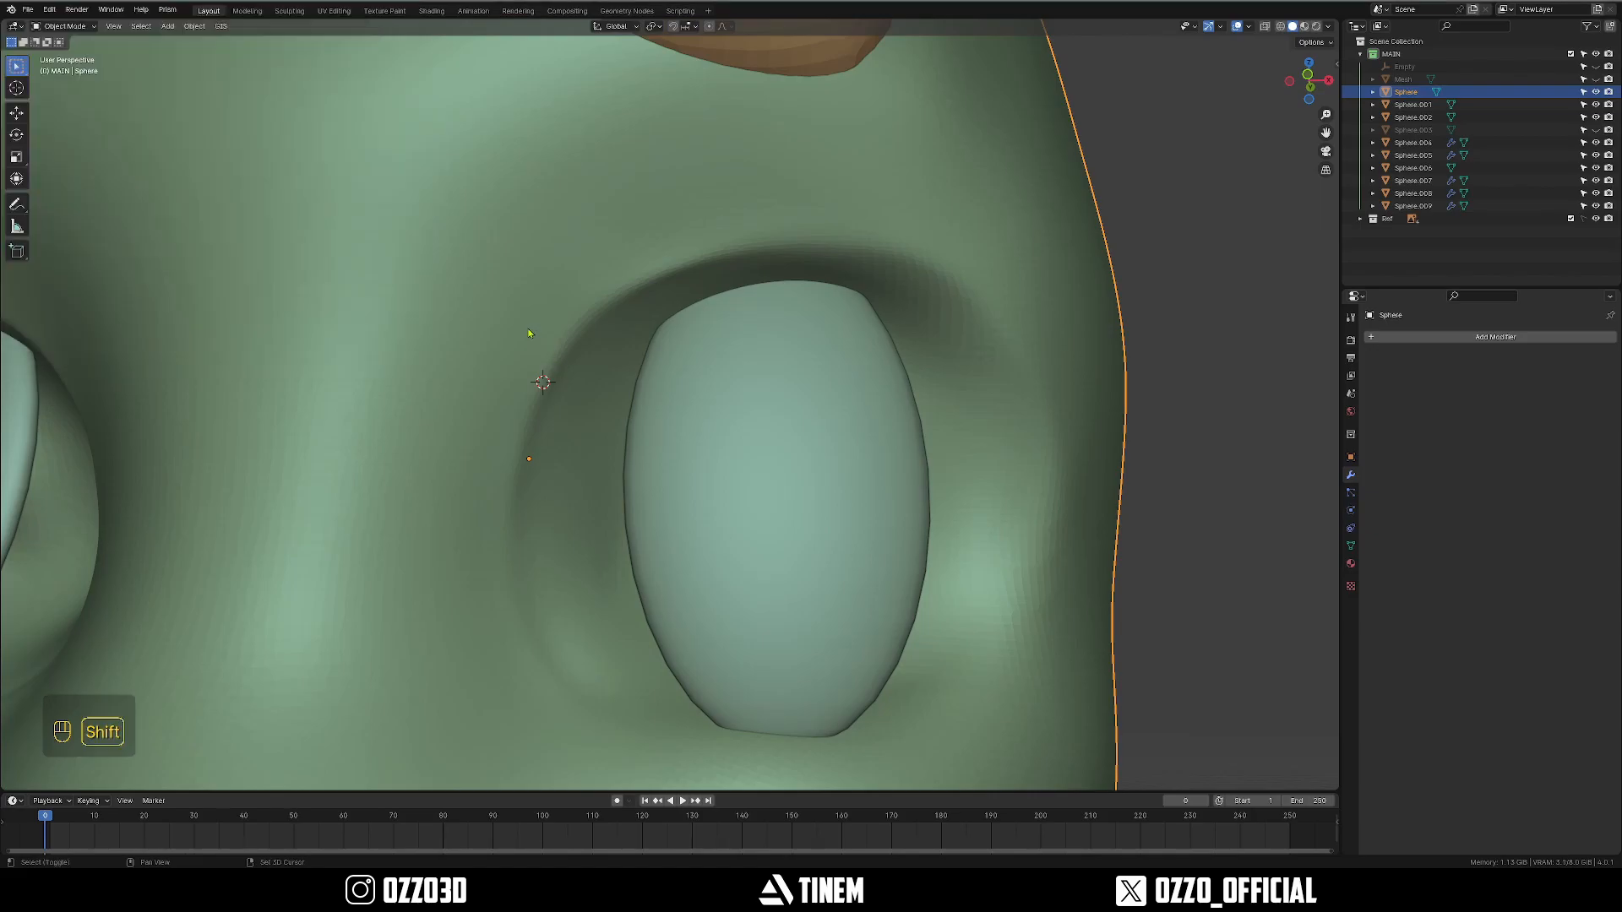
Add a single vertex at the 3D cursor and enable vertex selection.
key("shift+a")
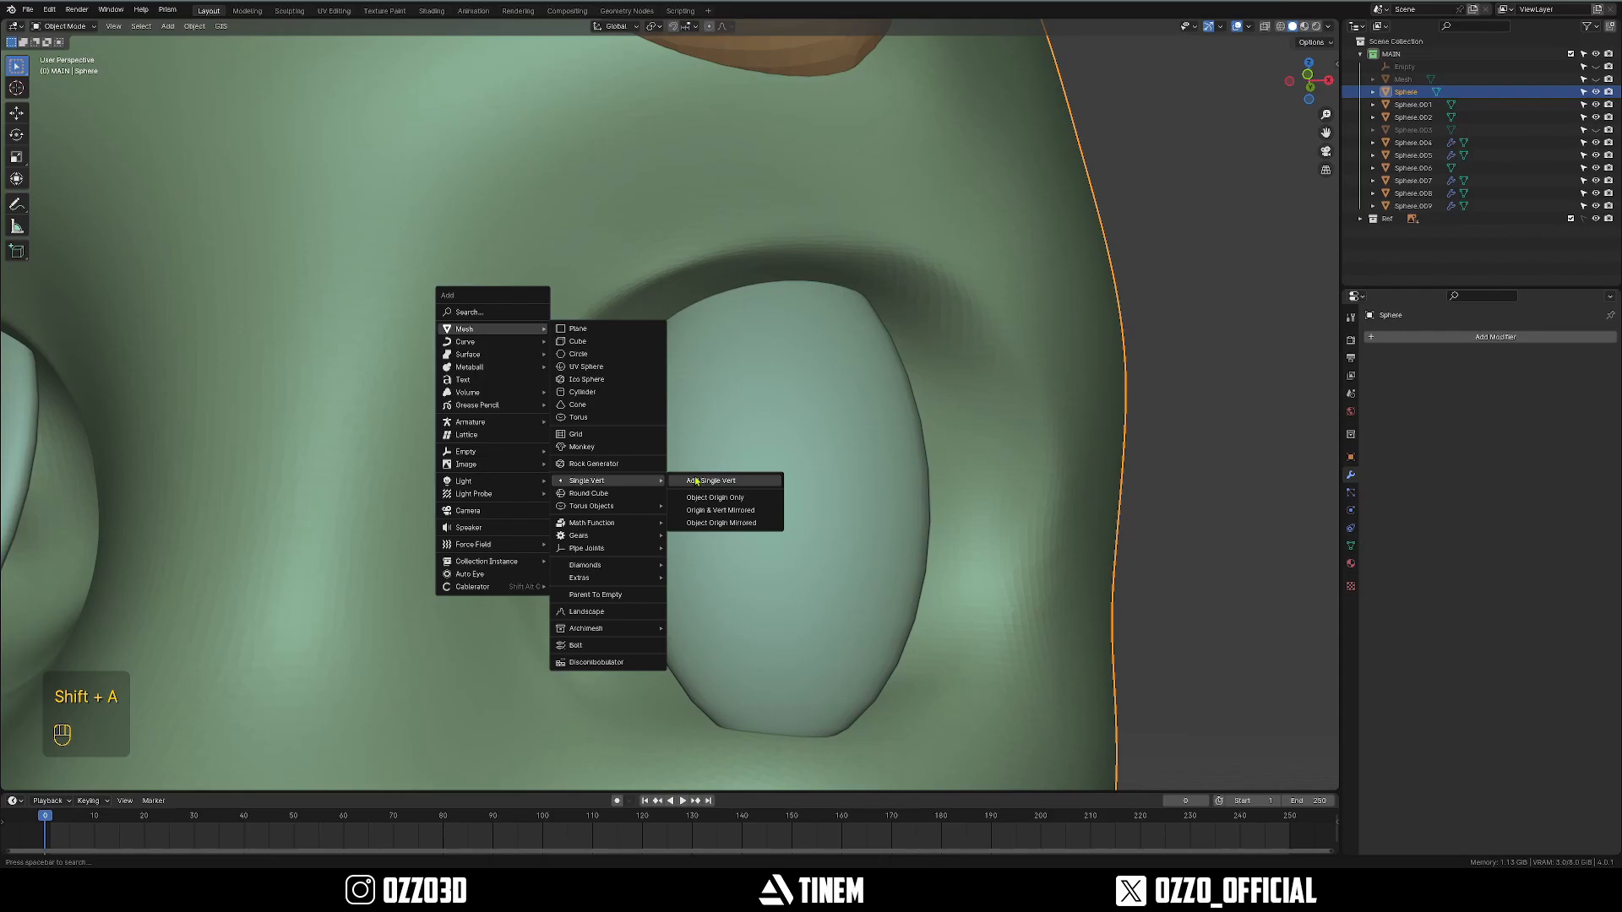
left_click(697, 480)
key("1")
left_click_drag(421, 306, 682, 488)
key("g")
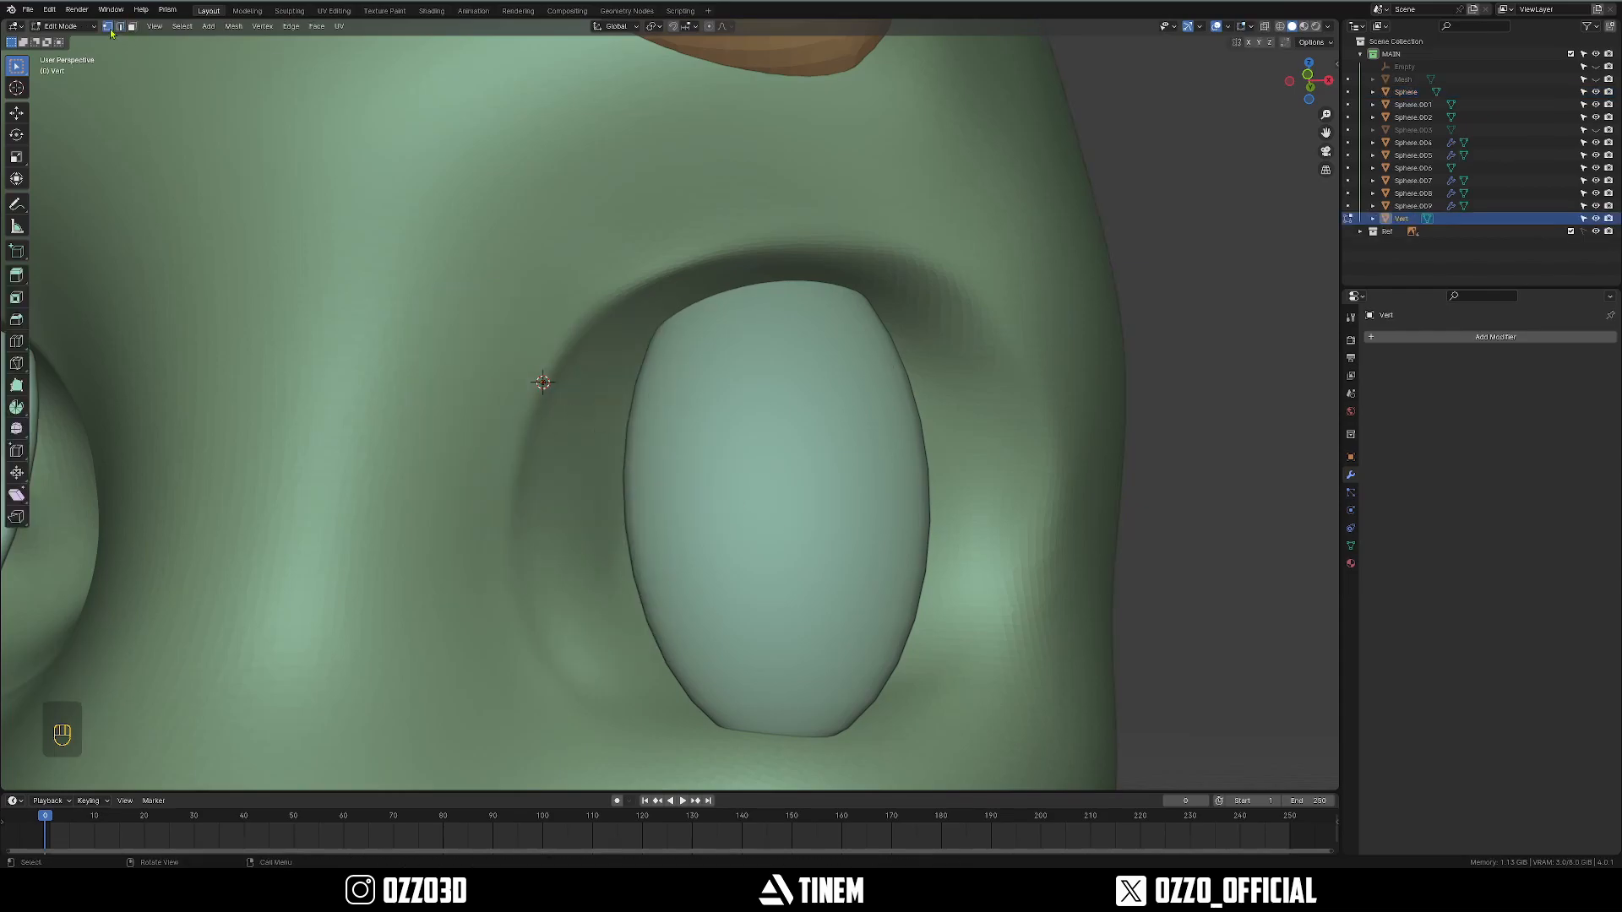
key("1")
key("g")
key("g")
right_click(610, 391)
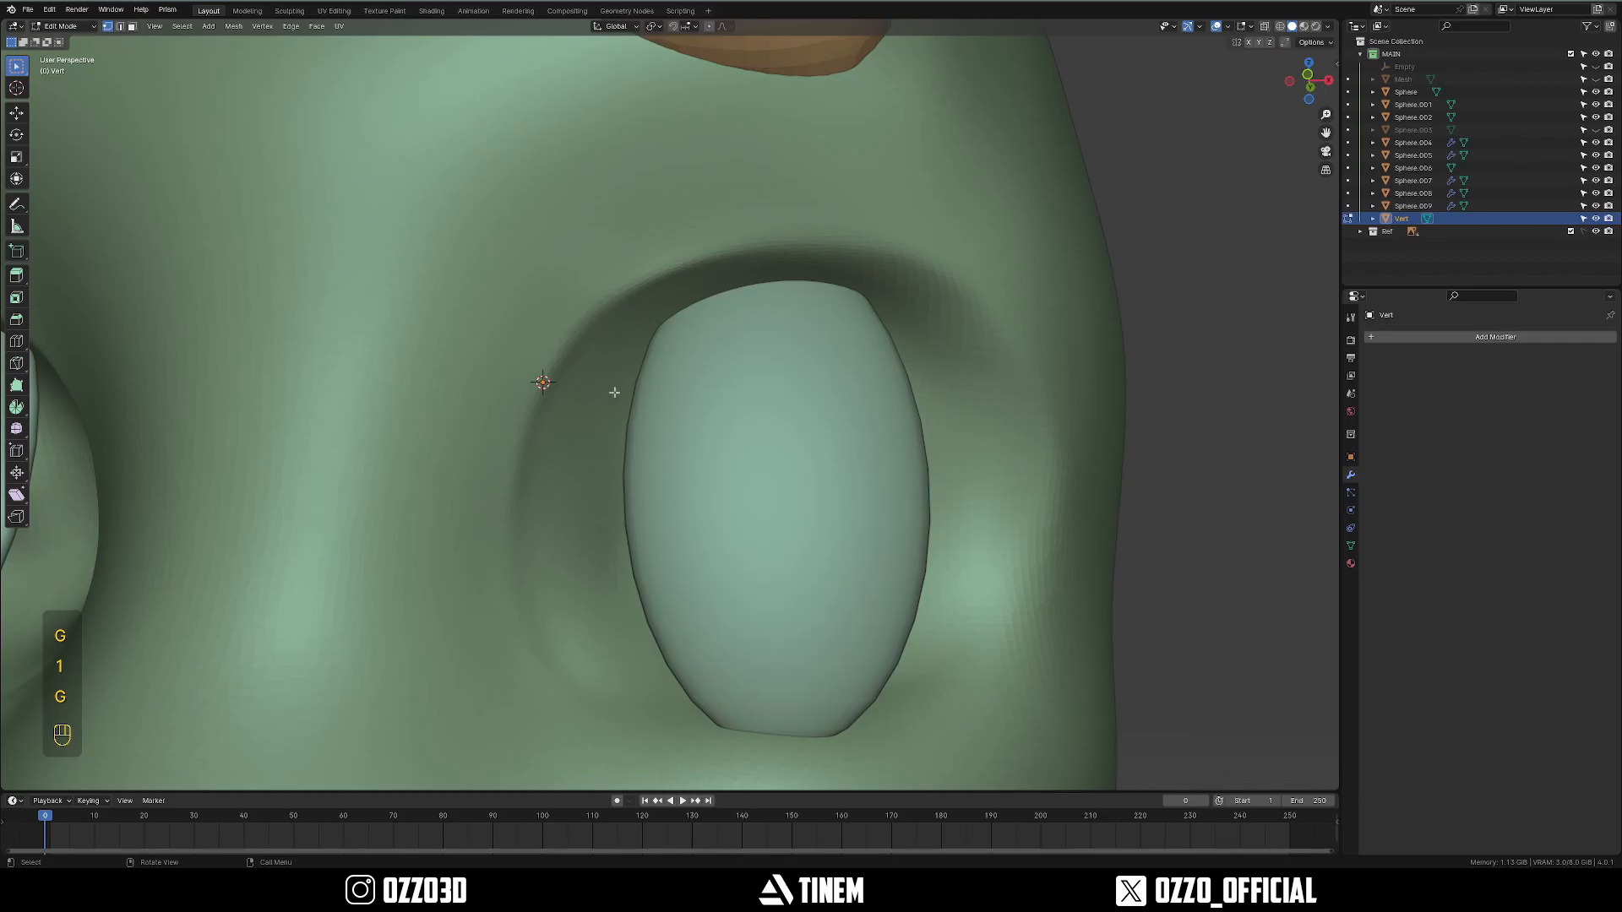
key("alt+z")
key("g")
right_click(675, 403)
key("alt+z")
key("alt+z")
key("g")
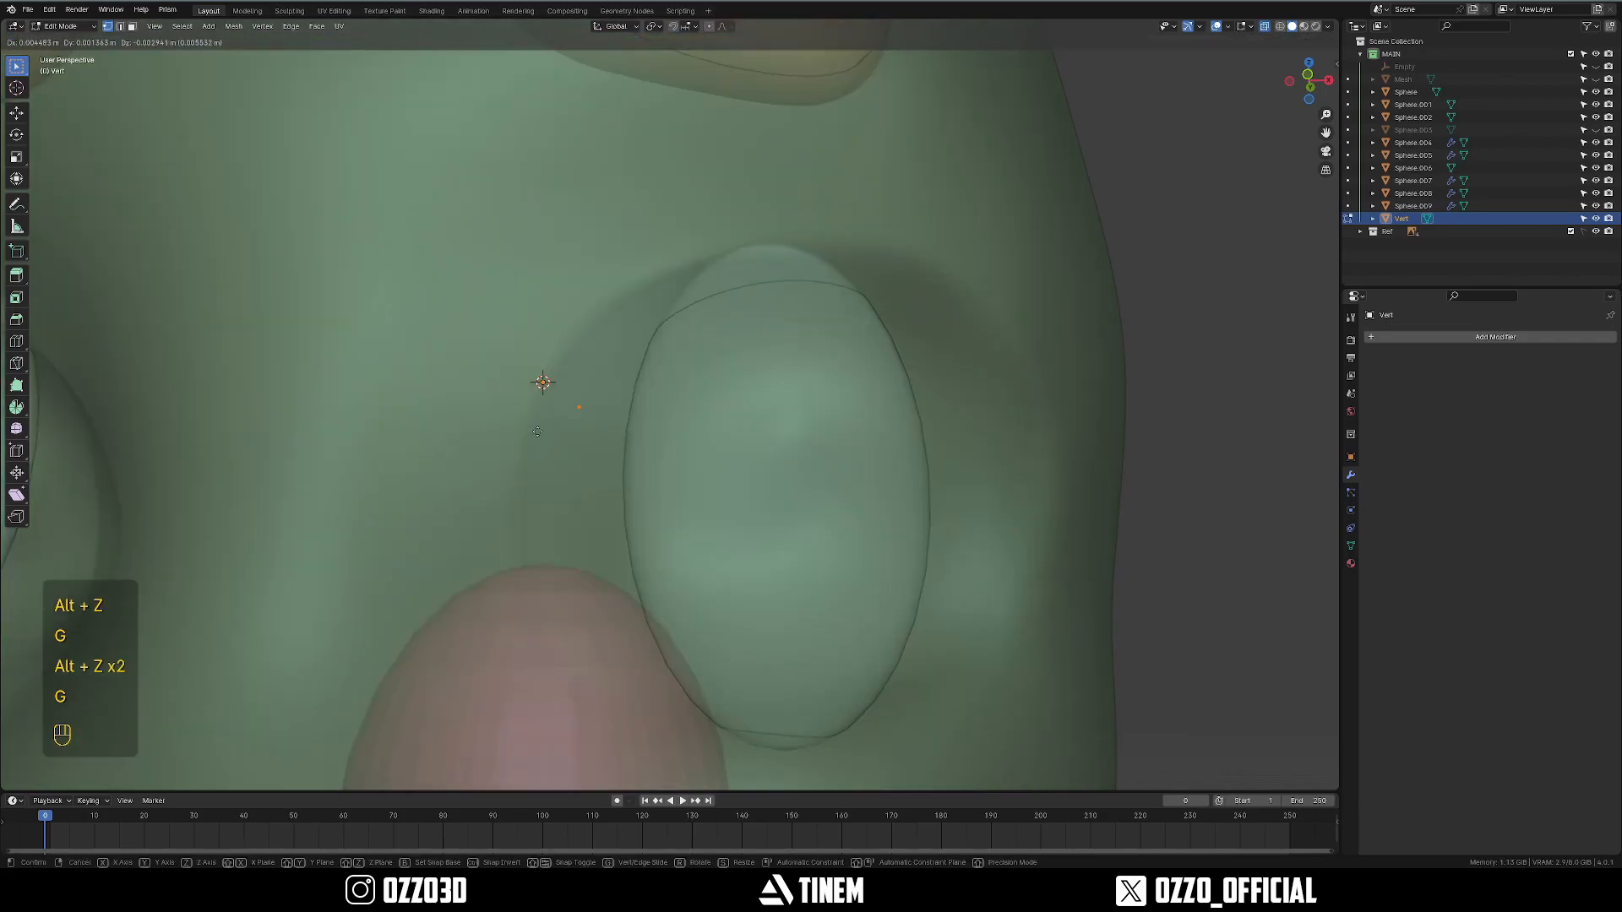
right_click(622, 347)
key("alt+z")
scroll(712, 411, "down", 1)
scroll(712, 410, "down", 3)
key("grave")
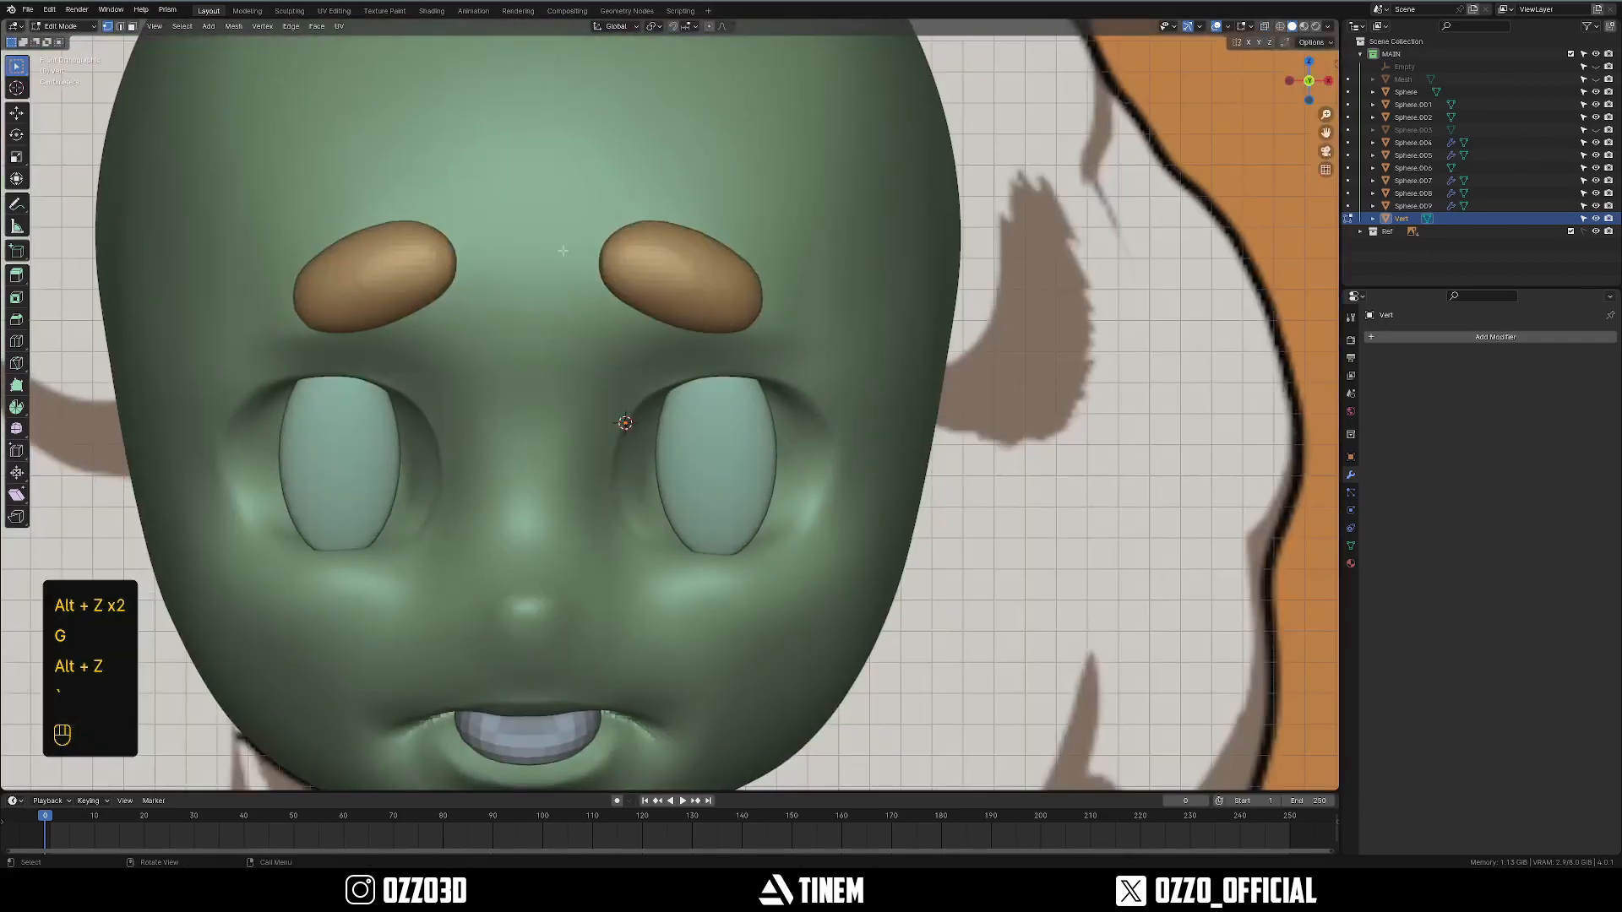
middle_click_drag(622, 349, 613, 288)
scroll(614, 288, "up", 2)
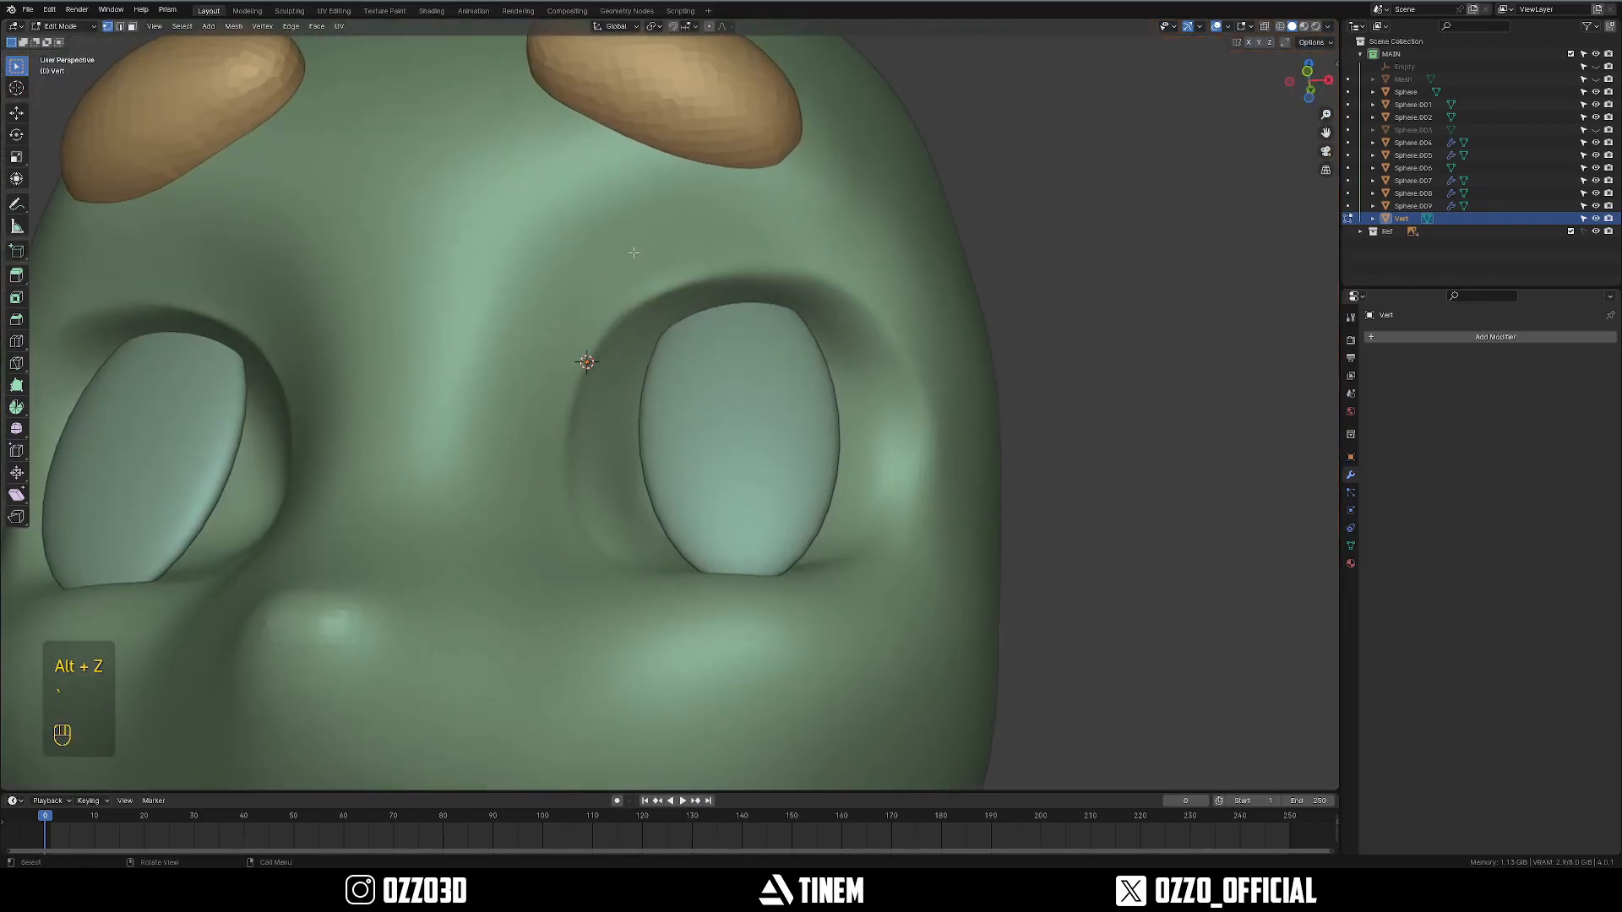
scroll(658, 203, "up", 1)
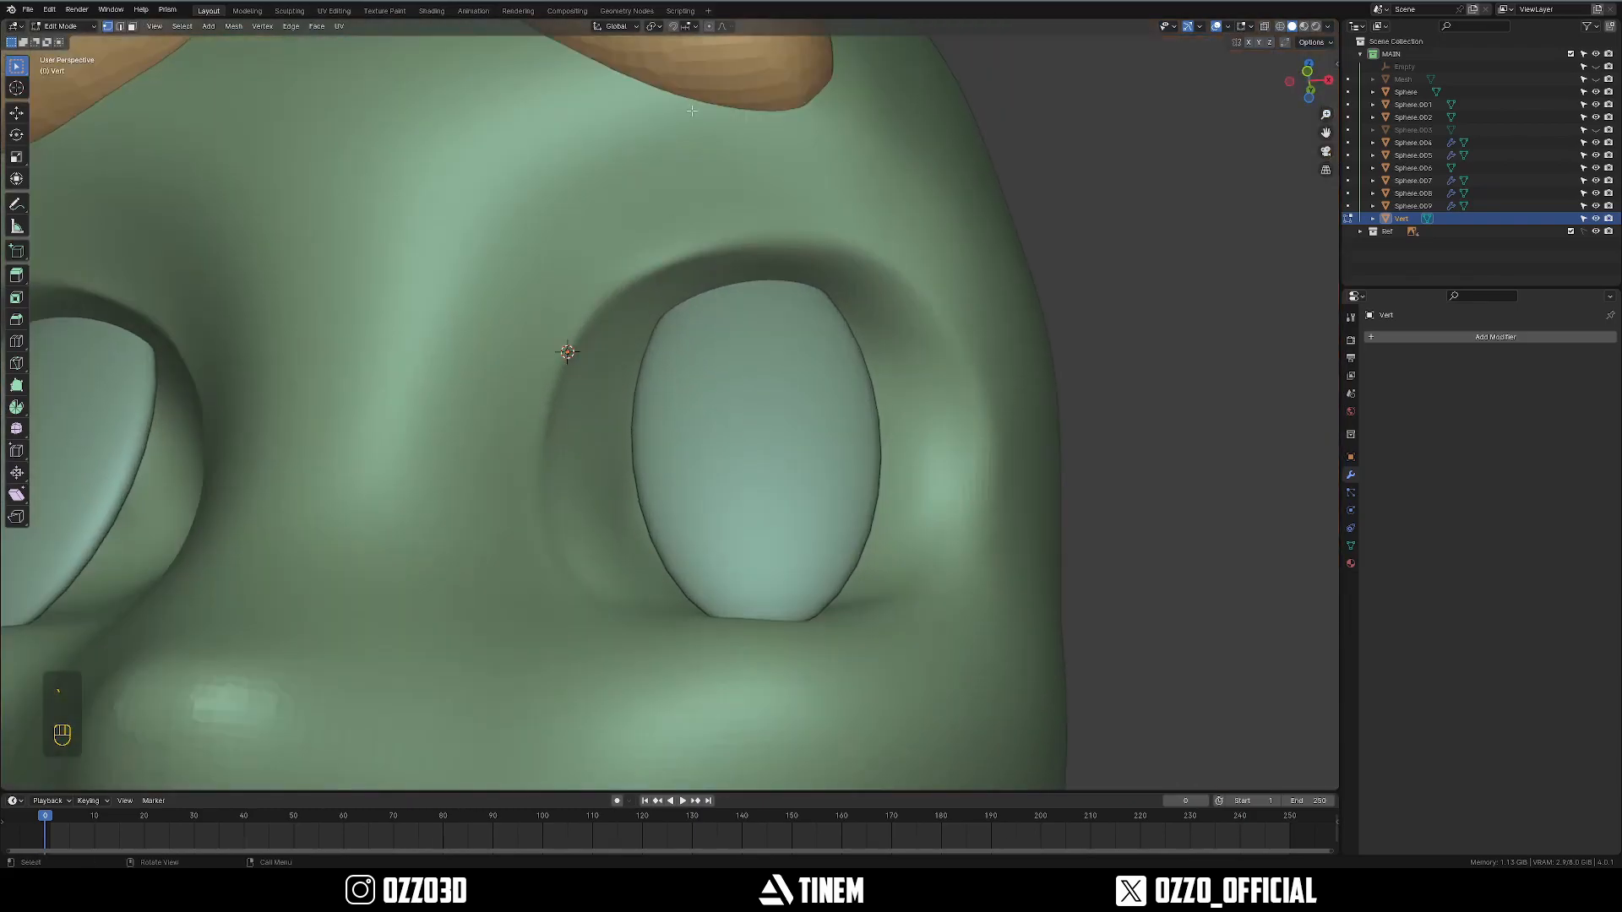
Turn on snapping and set individual elements to snap with Face Project instead of Increment.
left_click(674, 28)
left_click(690, 28)
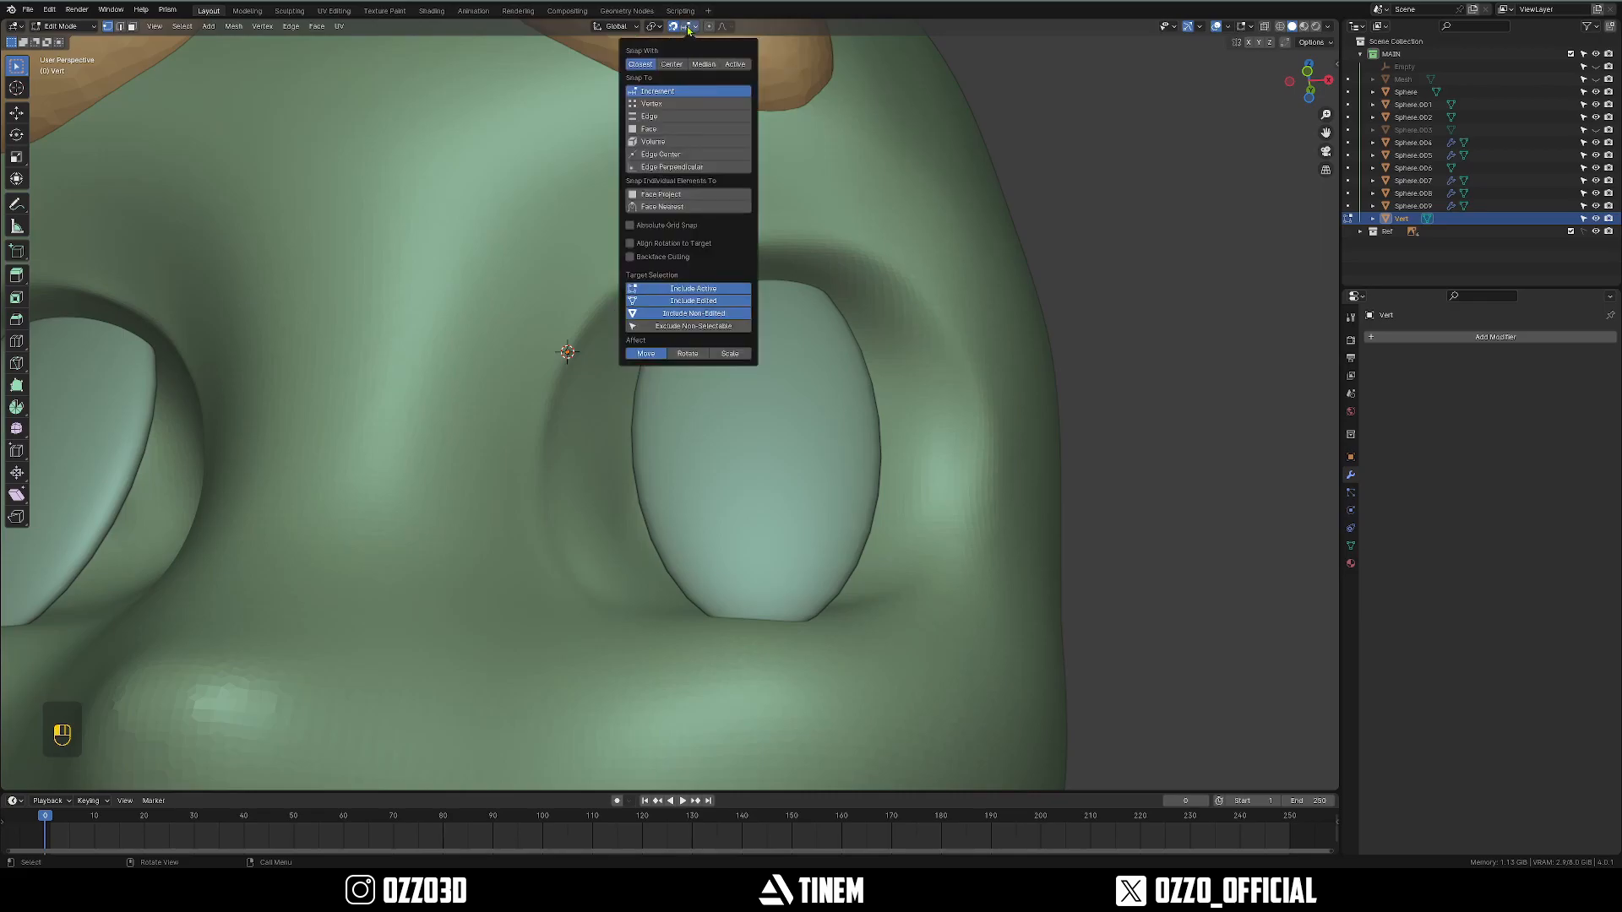
left_click(674, 196)
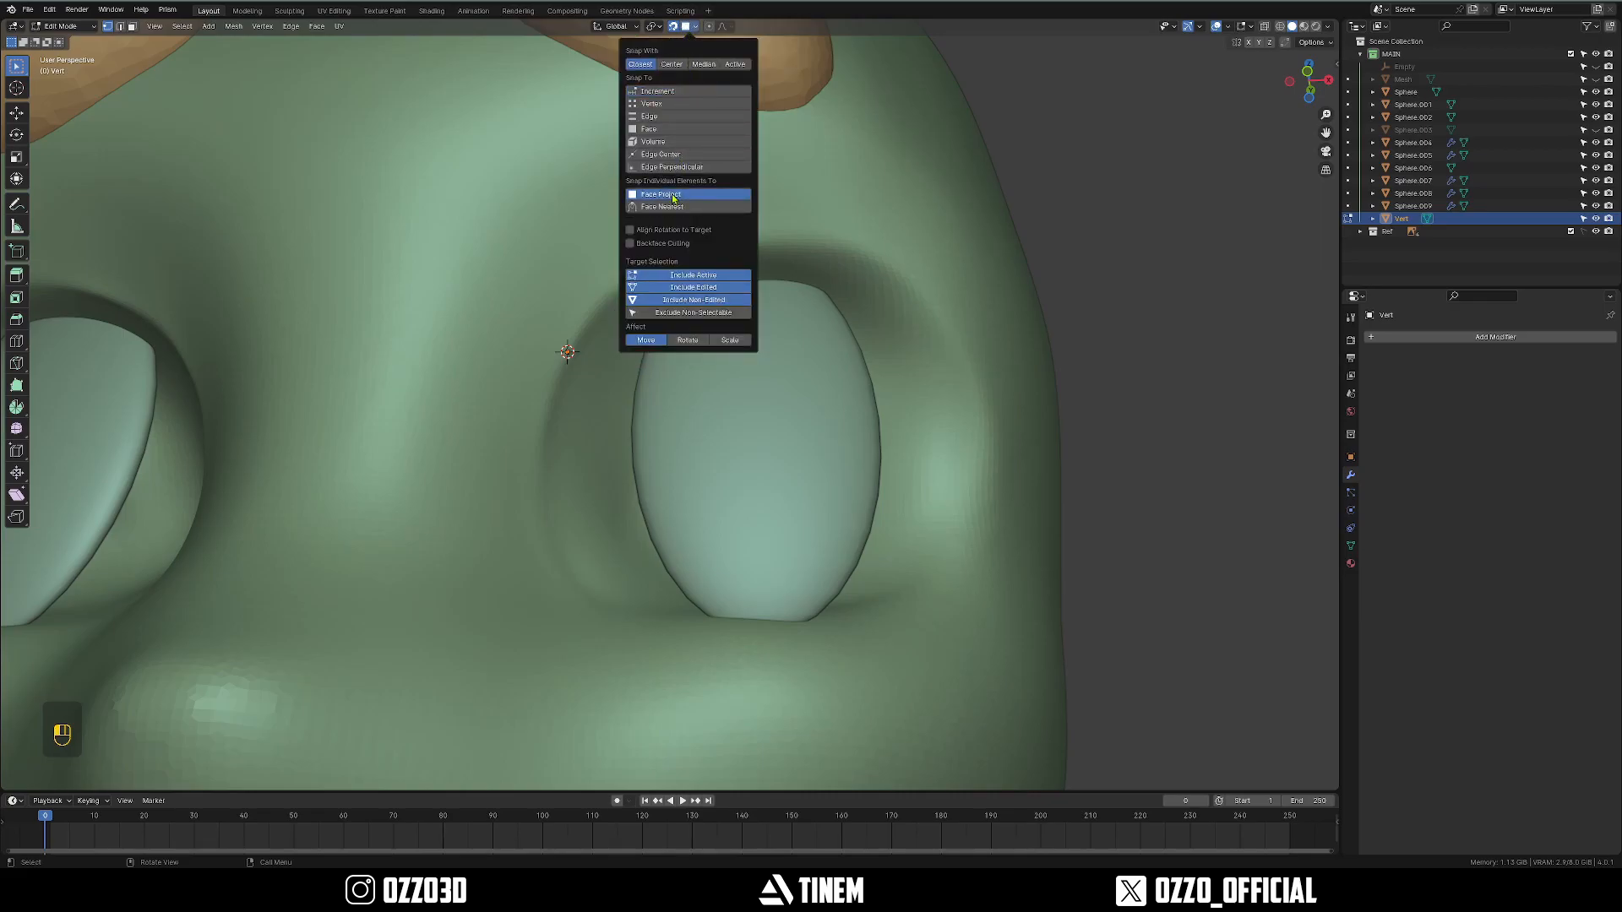
Move the single vertex onto the upper inner rim of the eye socket with snapping active.
scroll(603, 322, "up", 2)
key("1")
key("g")
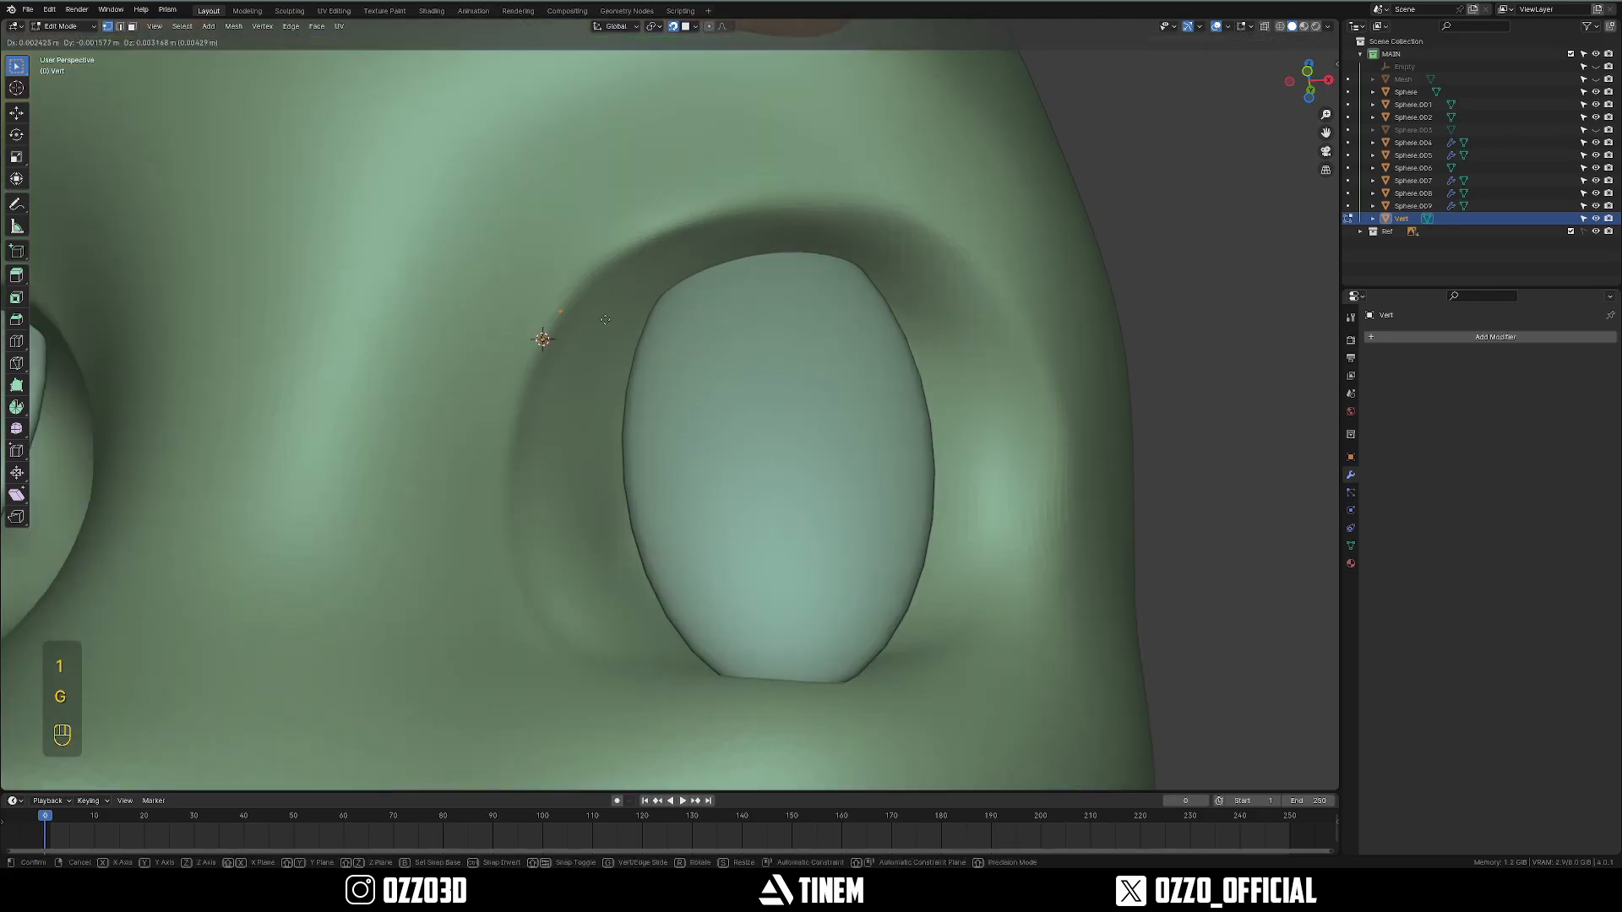
left_click(623, 294)
middle_click_drag(608, 301, 445, 385)
key("ctrl+z")
key("g")
left_click(610, 335)
middle_click_drag(681, 398, 711, 330, "shift")
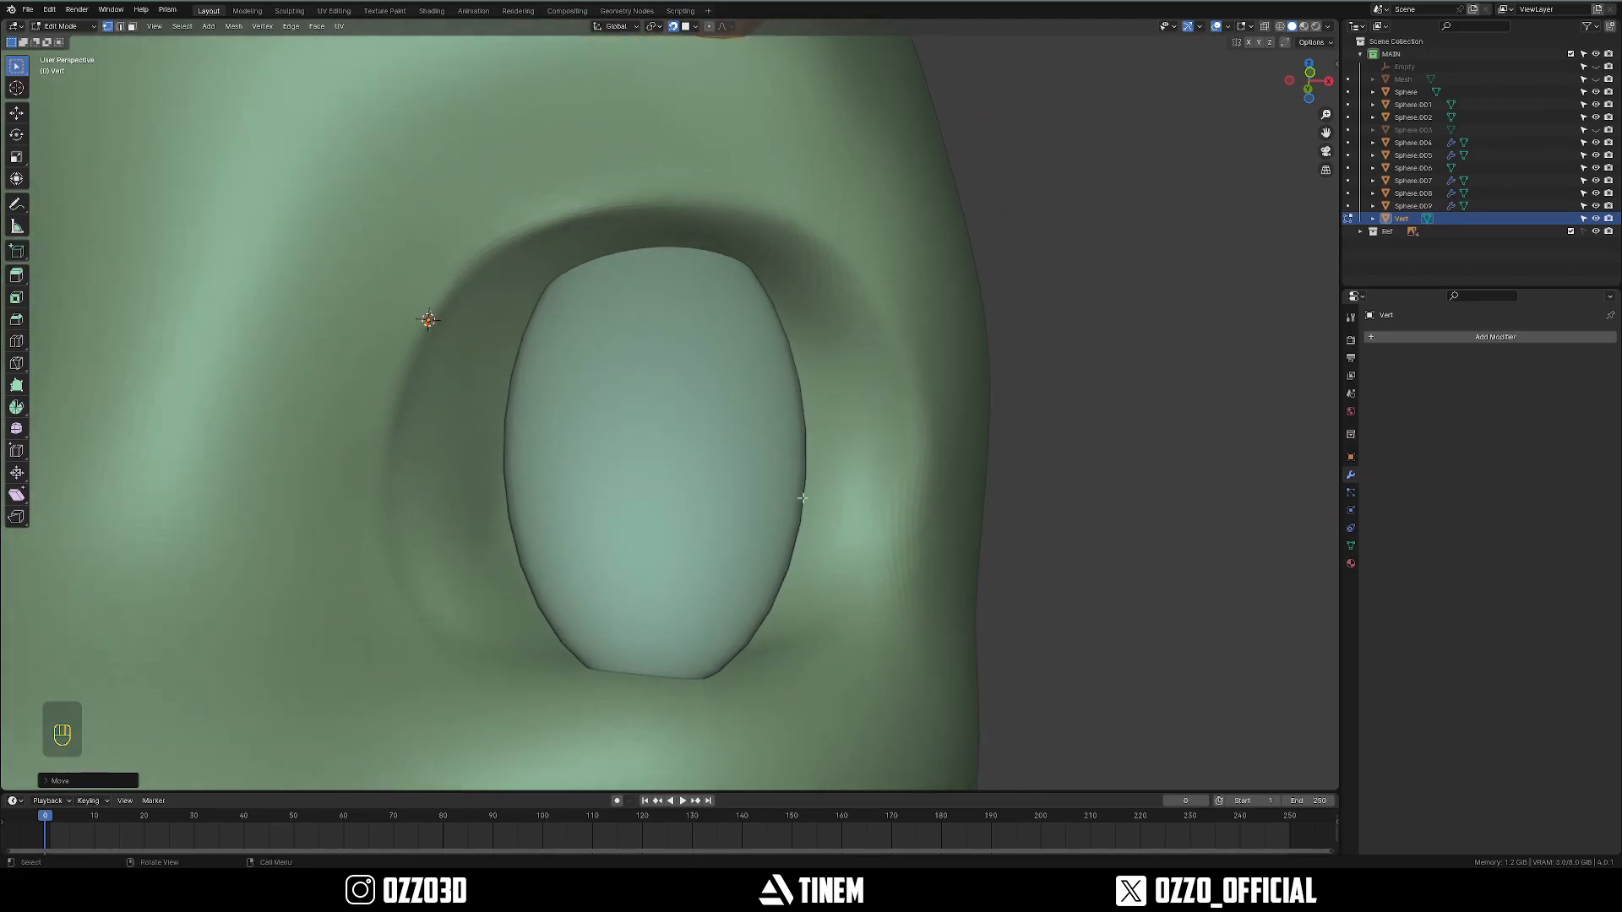
Extrude a second vertex from the first and place it on the upper inner rim of the eye socket.
scroll(448, 270, "up", 2)
middle_click_drag(439, 261, 459, 362, "shift")
scroll(422, 364, "down", 1)
key("e")
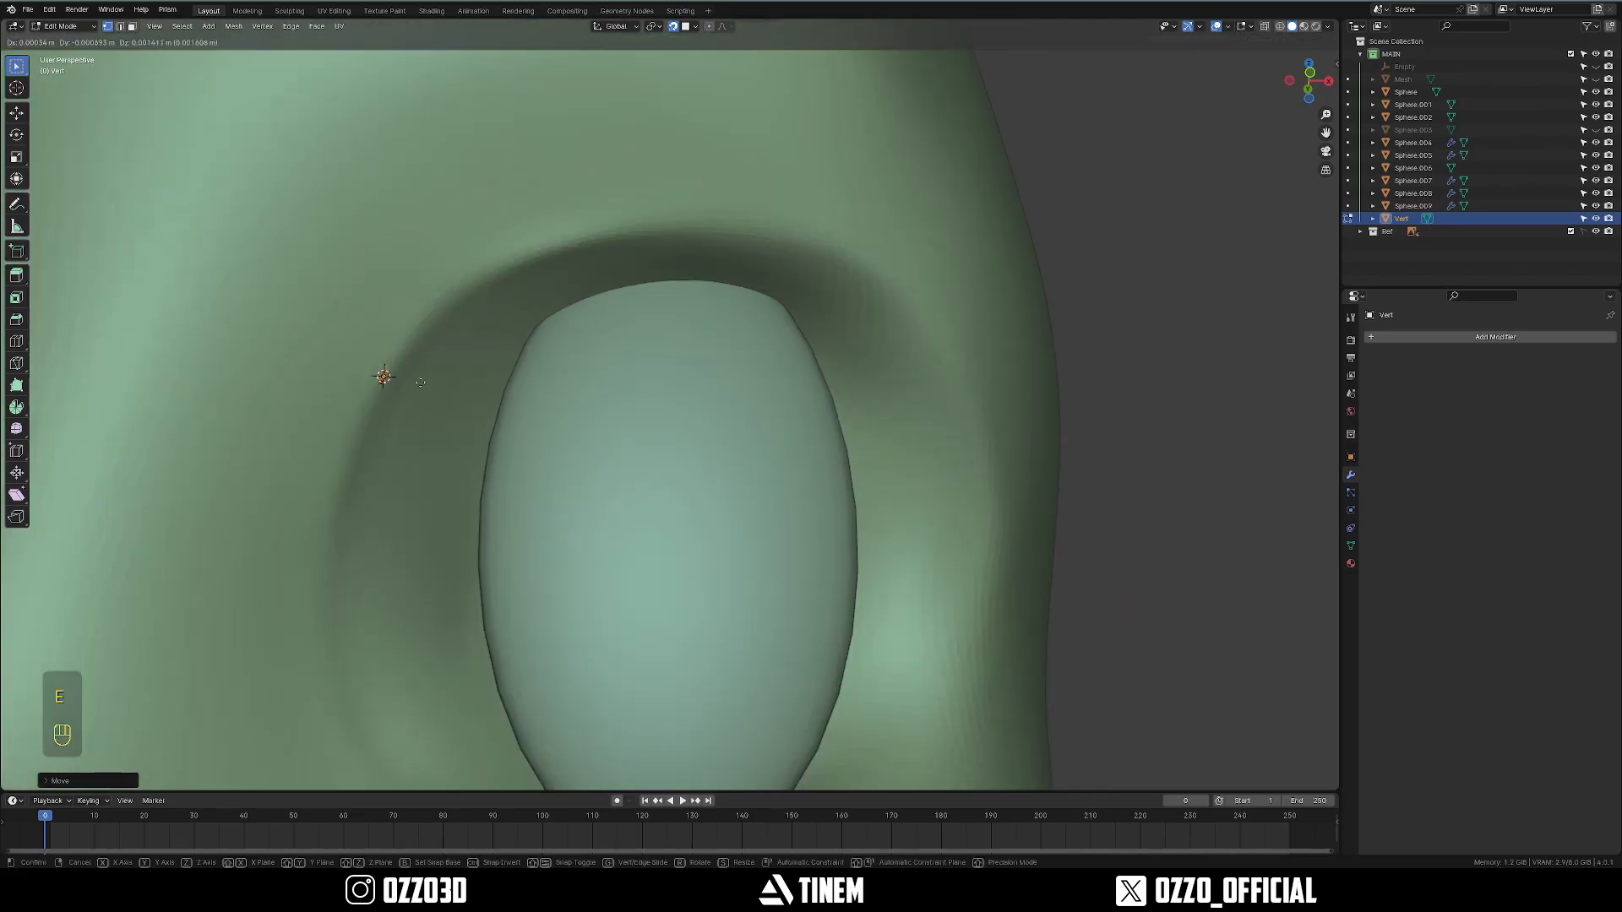
left_click(487, 319)
key("g")
left_click(498, 324)
middle_click_drag(493, 312, 431, 294, "shift")
key("g")
left_click(441, 245)
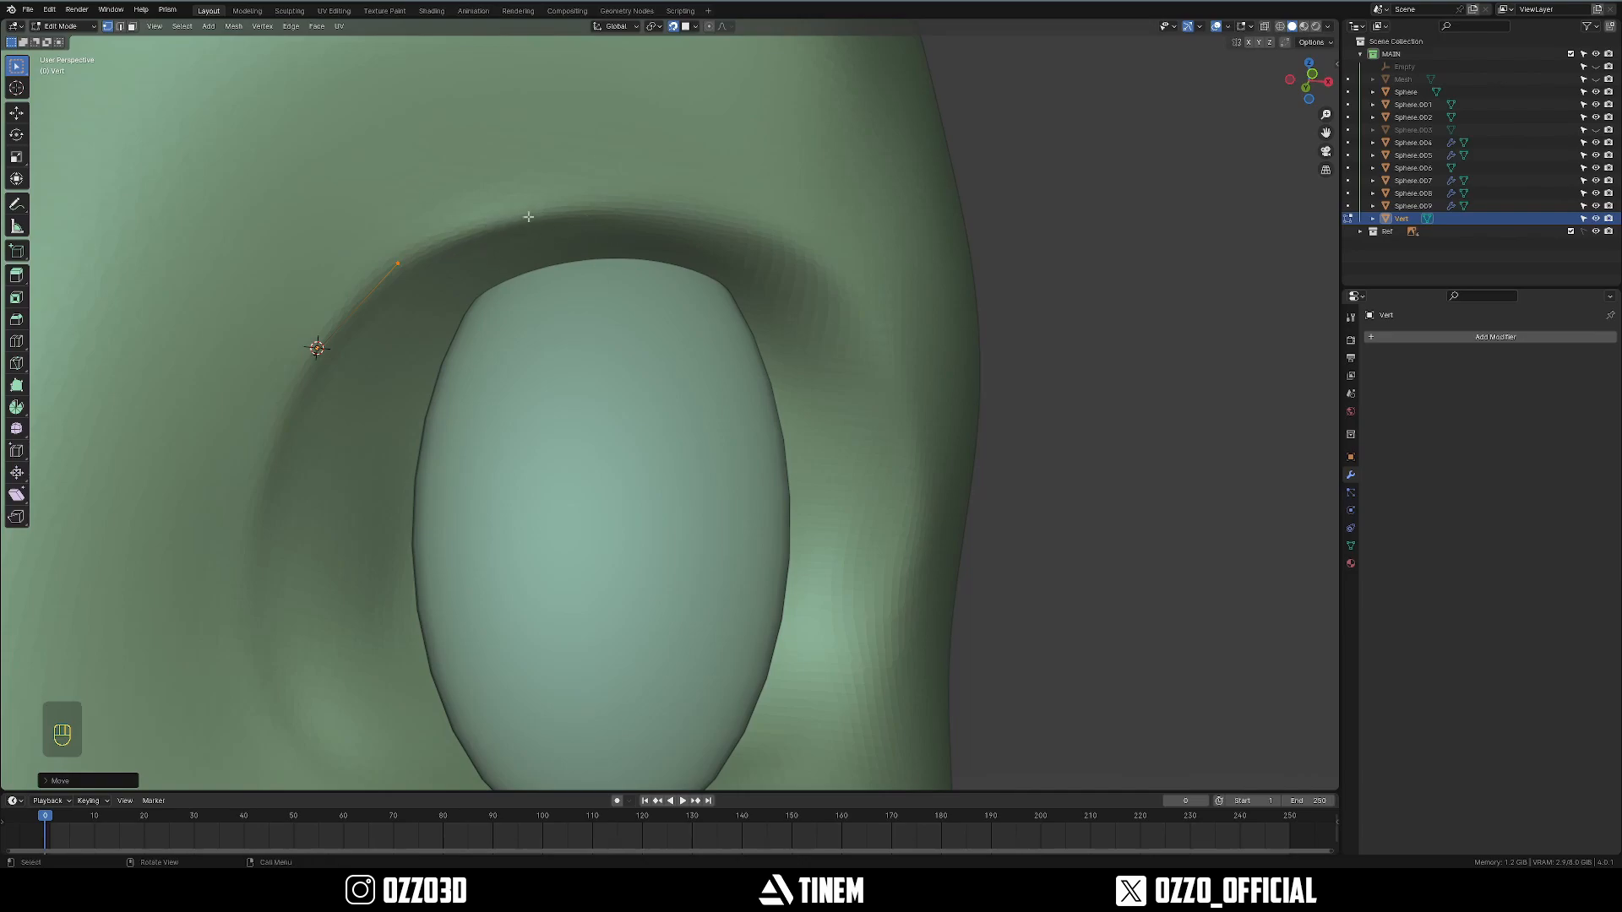
Extend the outline with more vertices across the upper rim toward the socket's outer corner, keeping them on the rim.
right_click(528, 217, "ctrl")
middle_click_drag(527, 217, 306, 269)
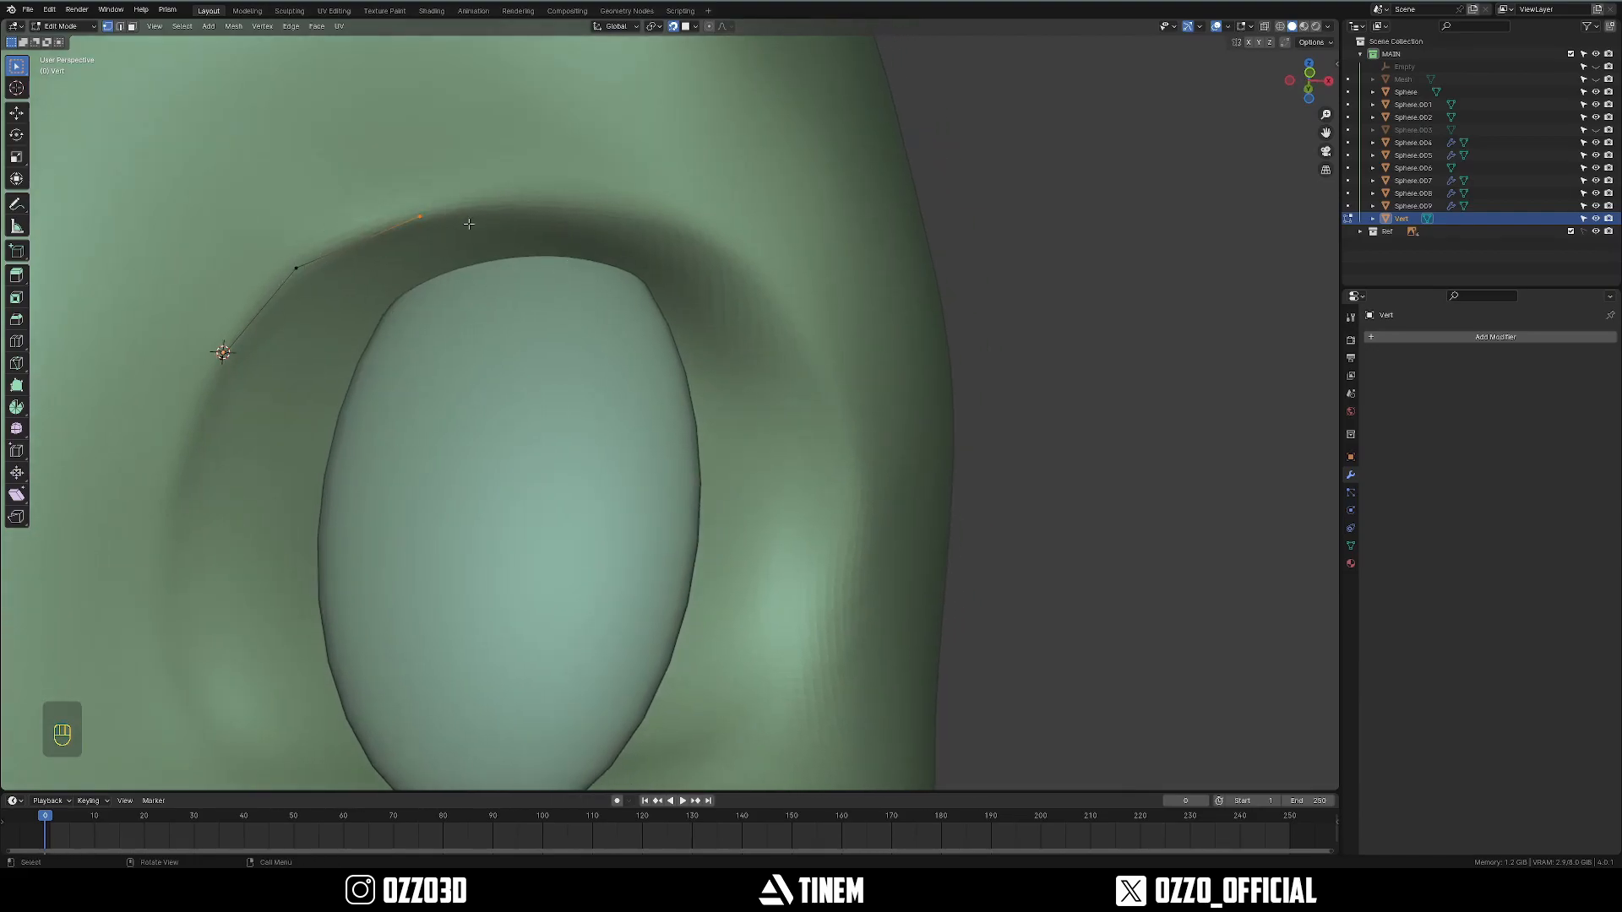
key("g")
left_click(443, 237)
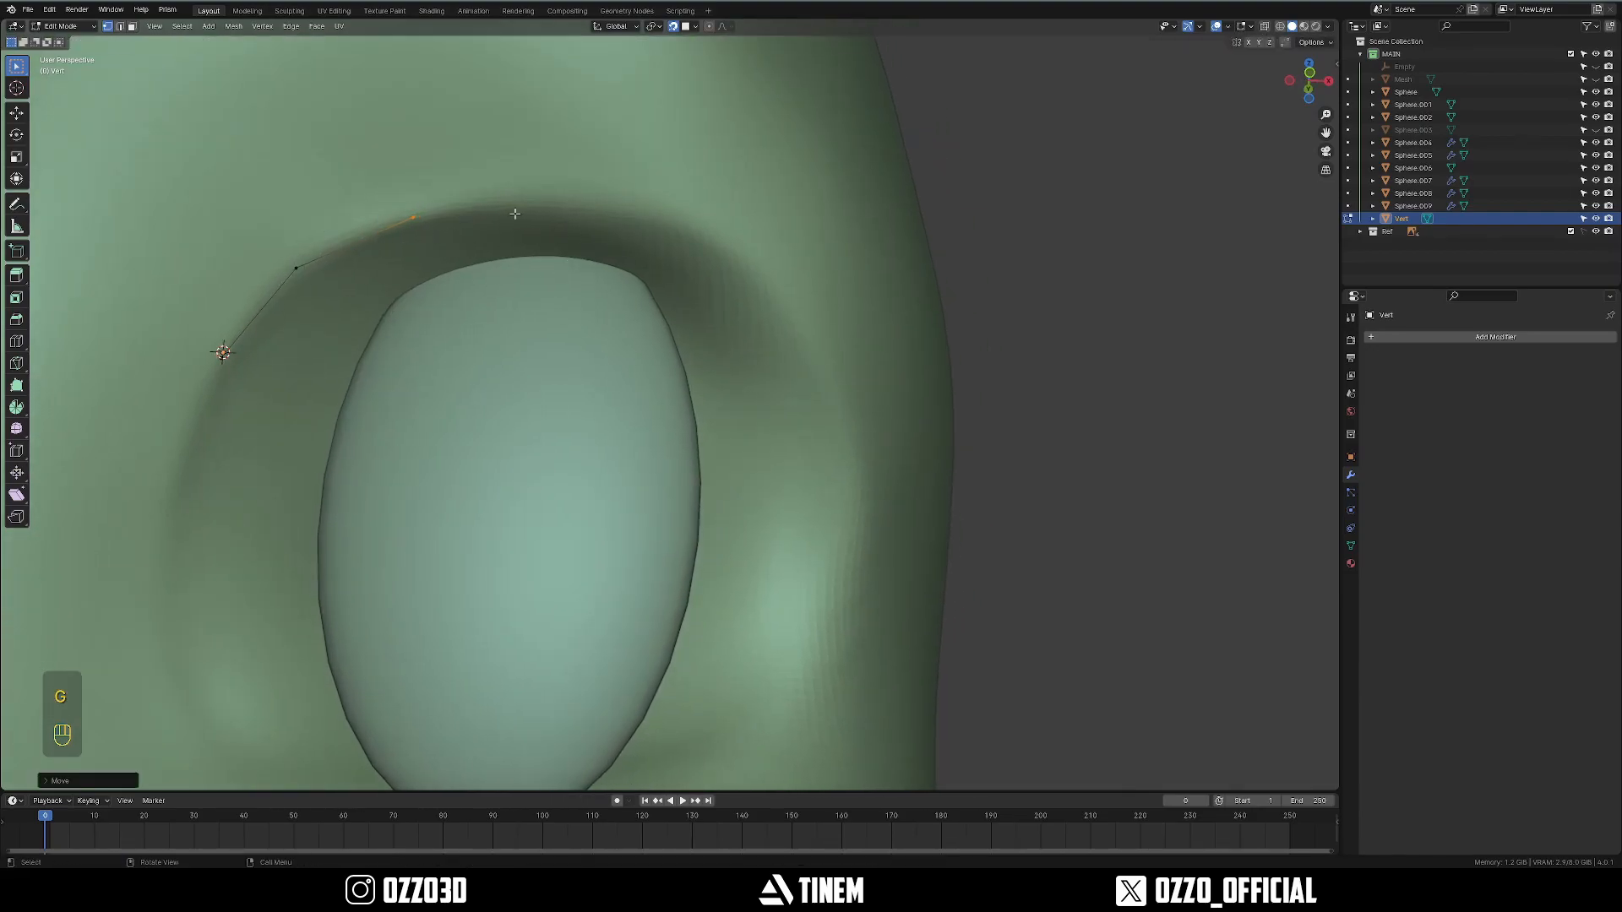
middle_click_drag(759, 272, 721, 267)
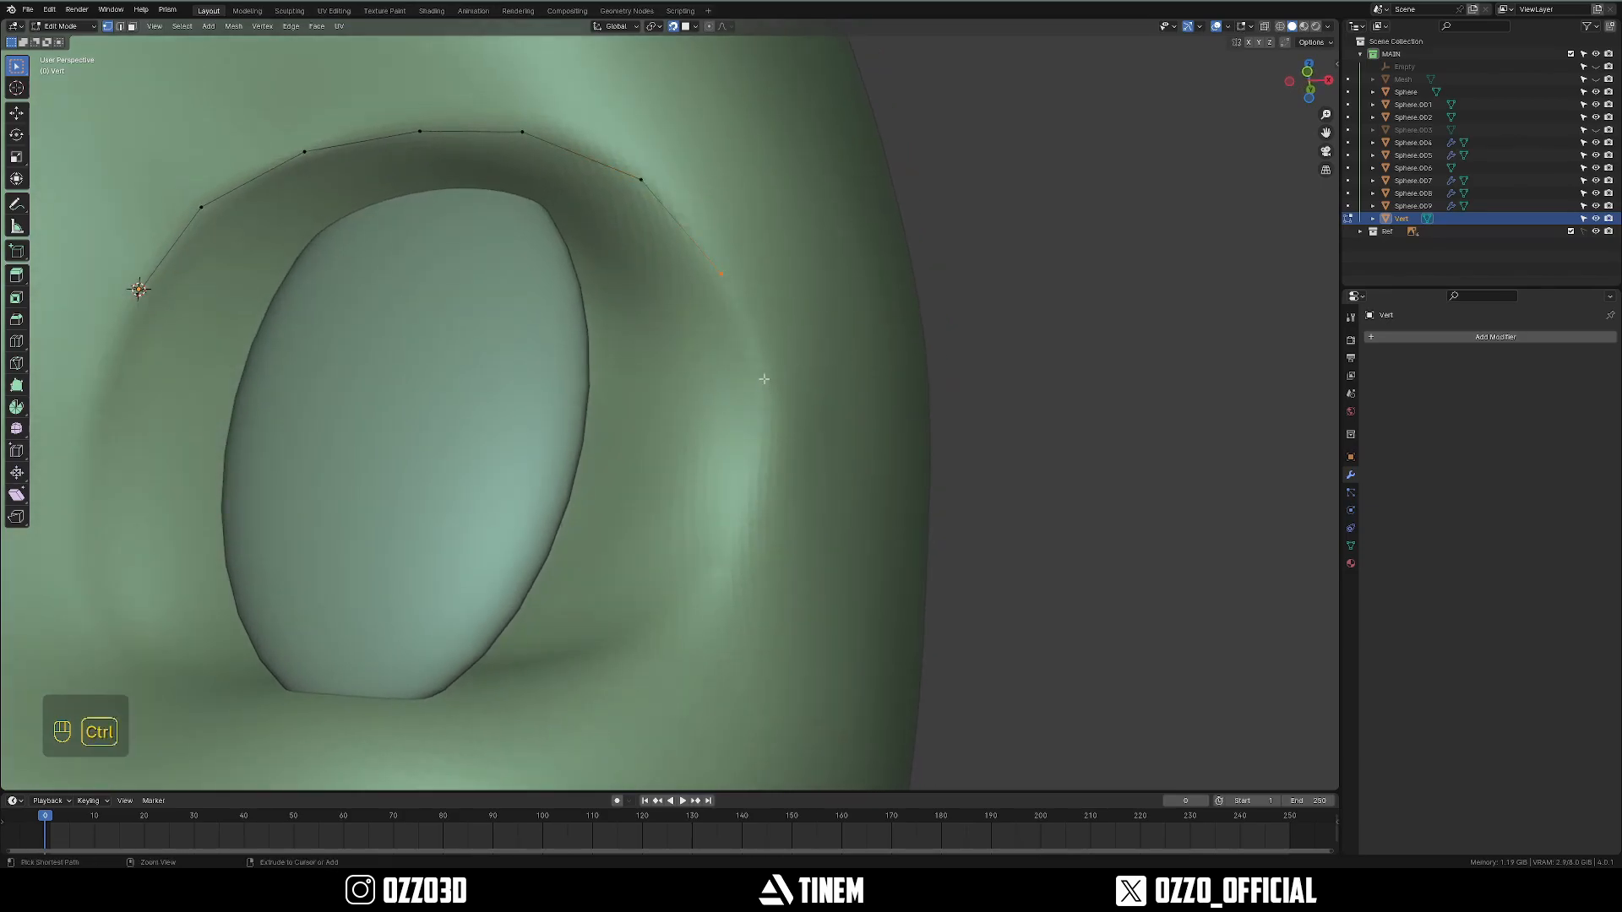
Continue the vertex outline down the socket's outer rim and around toward the lower rim.
right_click(765, 381, "ctrl")
middle_click_drag(765, 381, 763, 326)
right_click(753, 564, "ctrl")
middle_click_drag(731, 601, 730, 397, "shift")
right_click(739, 381, "ctrl")
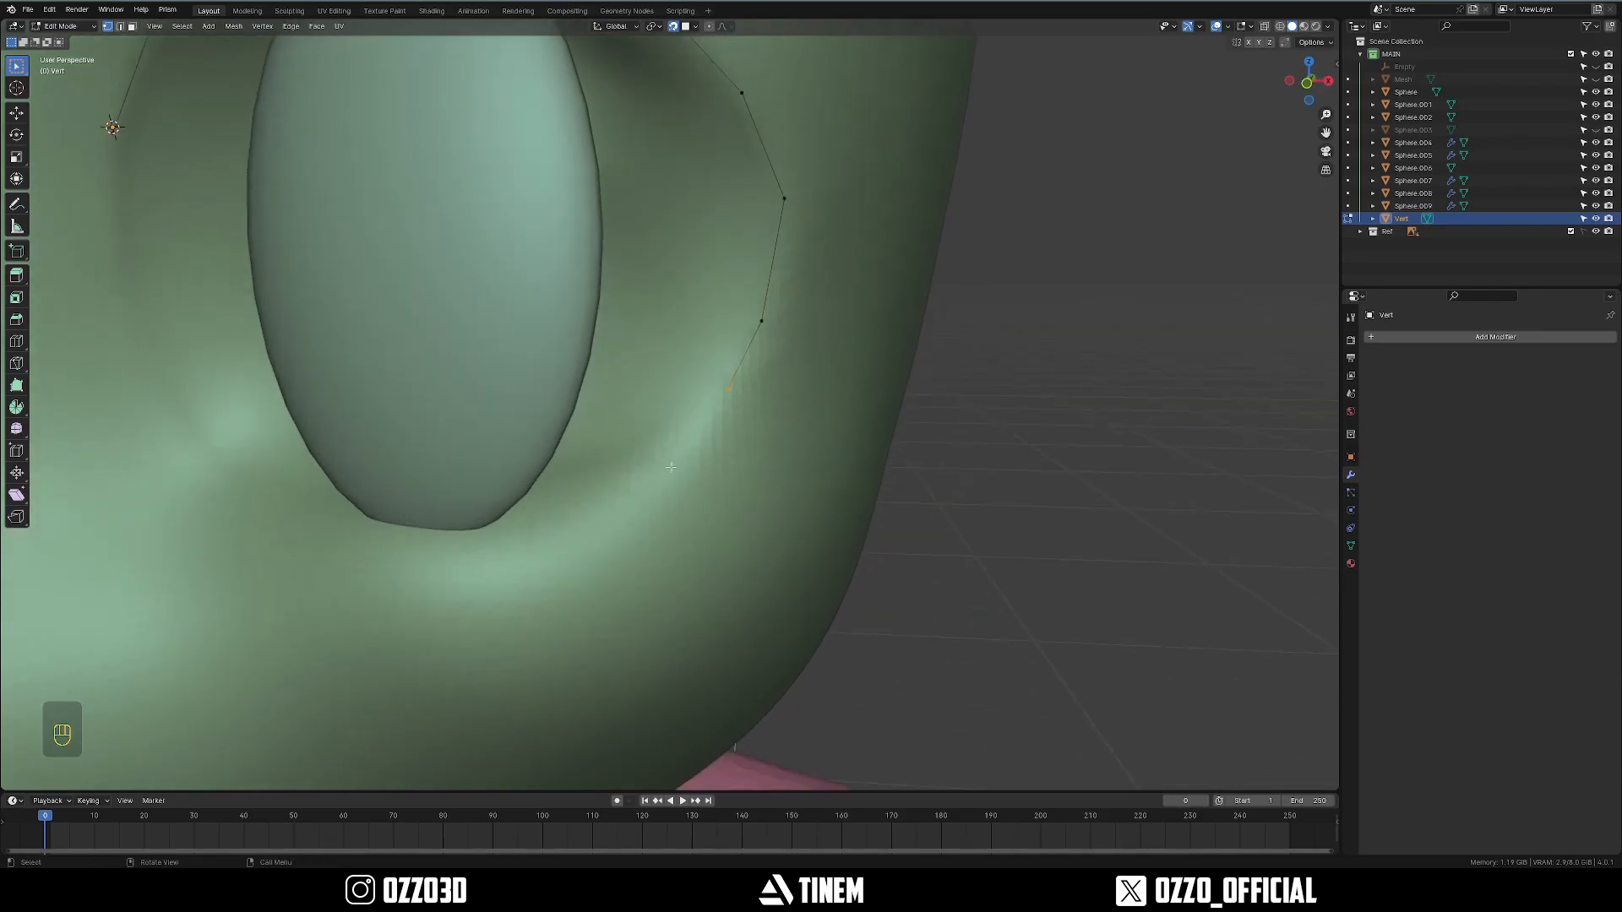
right_click(595, 523, "ctrl")
middle_click_drag(535, 520, 596, 362, "shift")
key("g")
left_click(637, 469)
Leave outline editing, select the eye and turn snapping off.
key("ctrl+Tab")
left_click(566, 409)
scroll(597, 361, "up", 3)
key("shift+Tab")
key("shift+Tab")
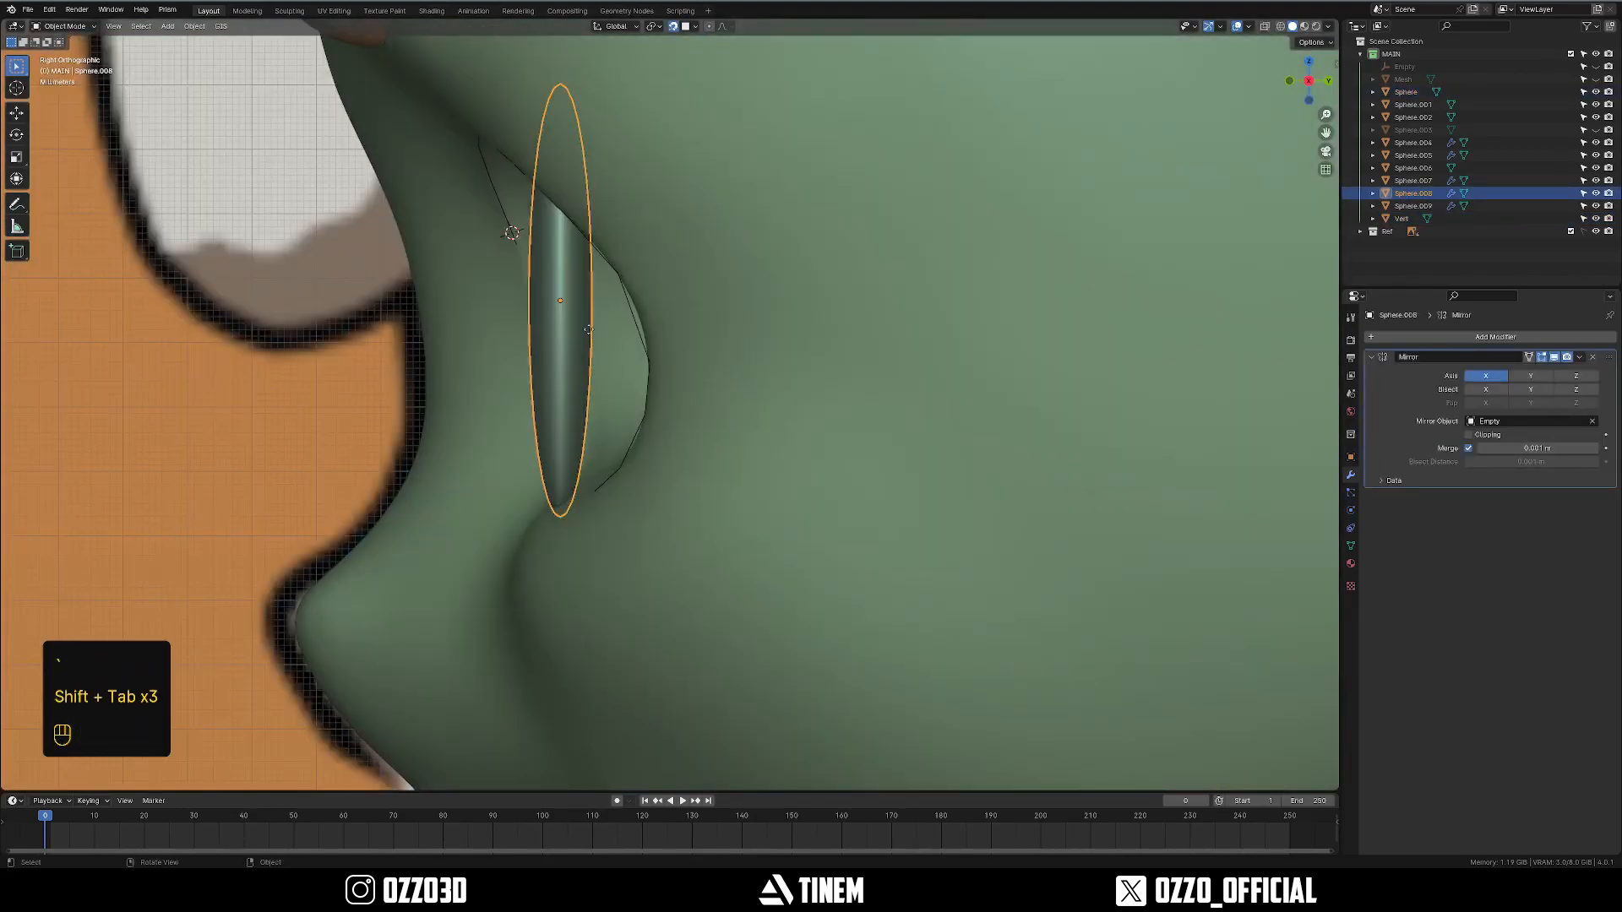
key("g")
right_click(594, 303)
middle_click_drag(595, 302, 646, 315)
key("g")
right_click(633, 313)
scroll(642, 287, "up", 4)
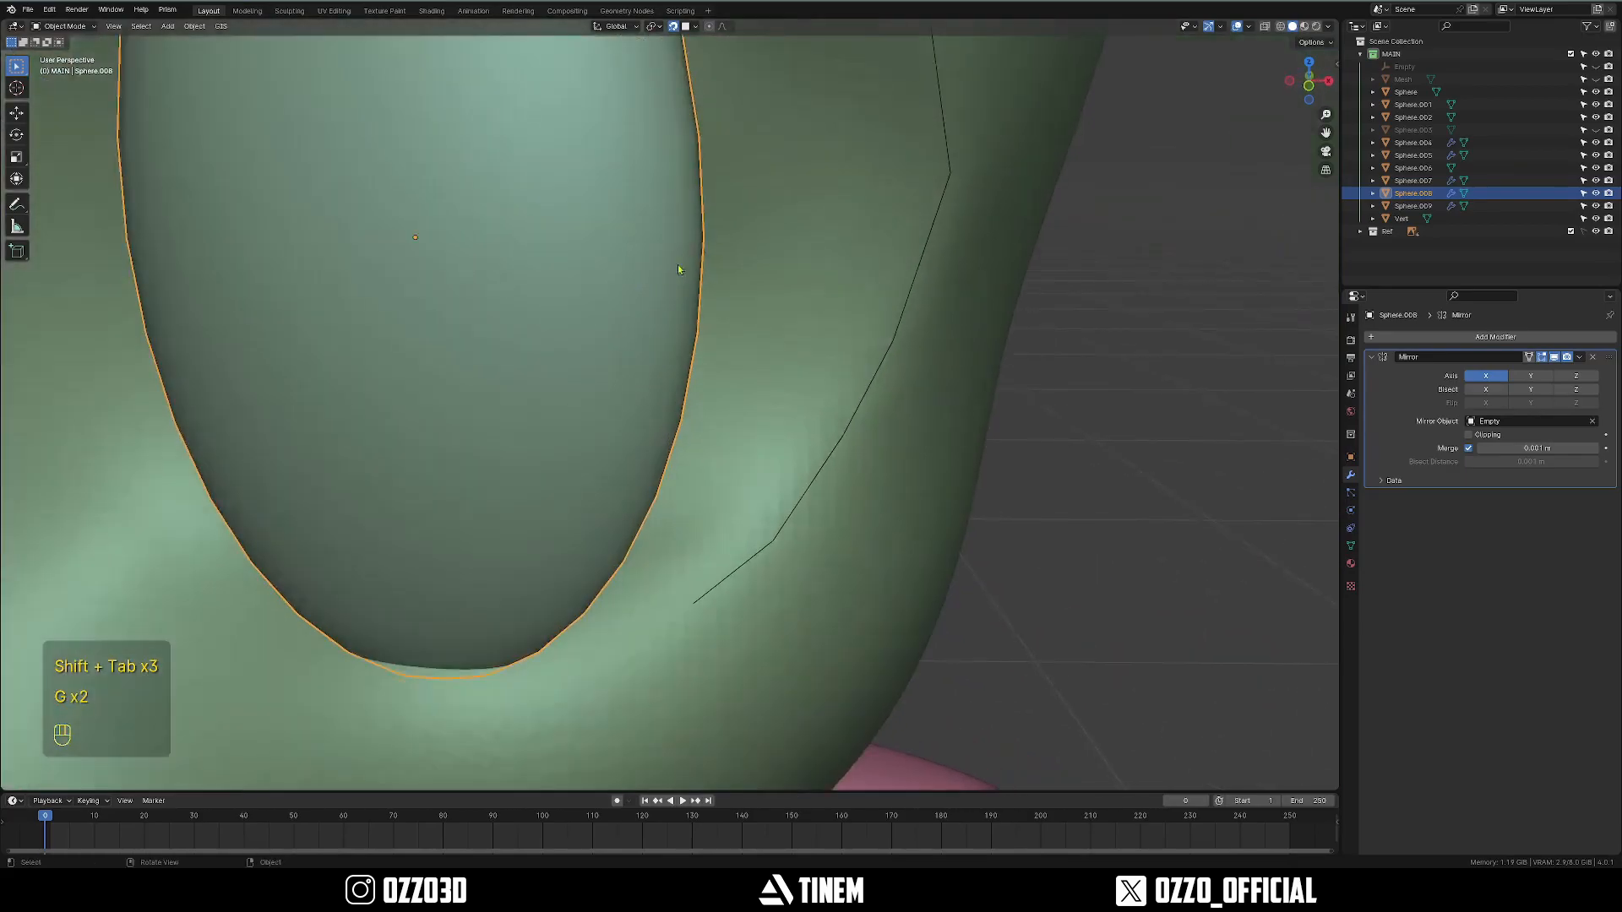
scroll(662, 254, "down", 2)
key("g")
right_click(695, 59)
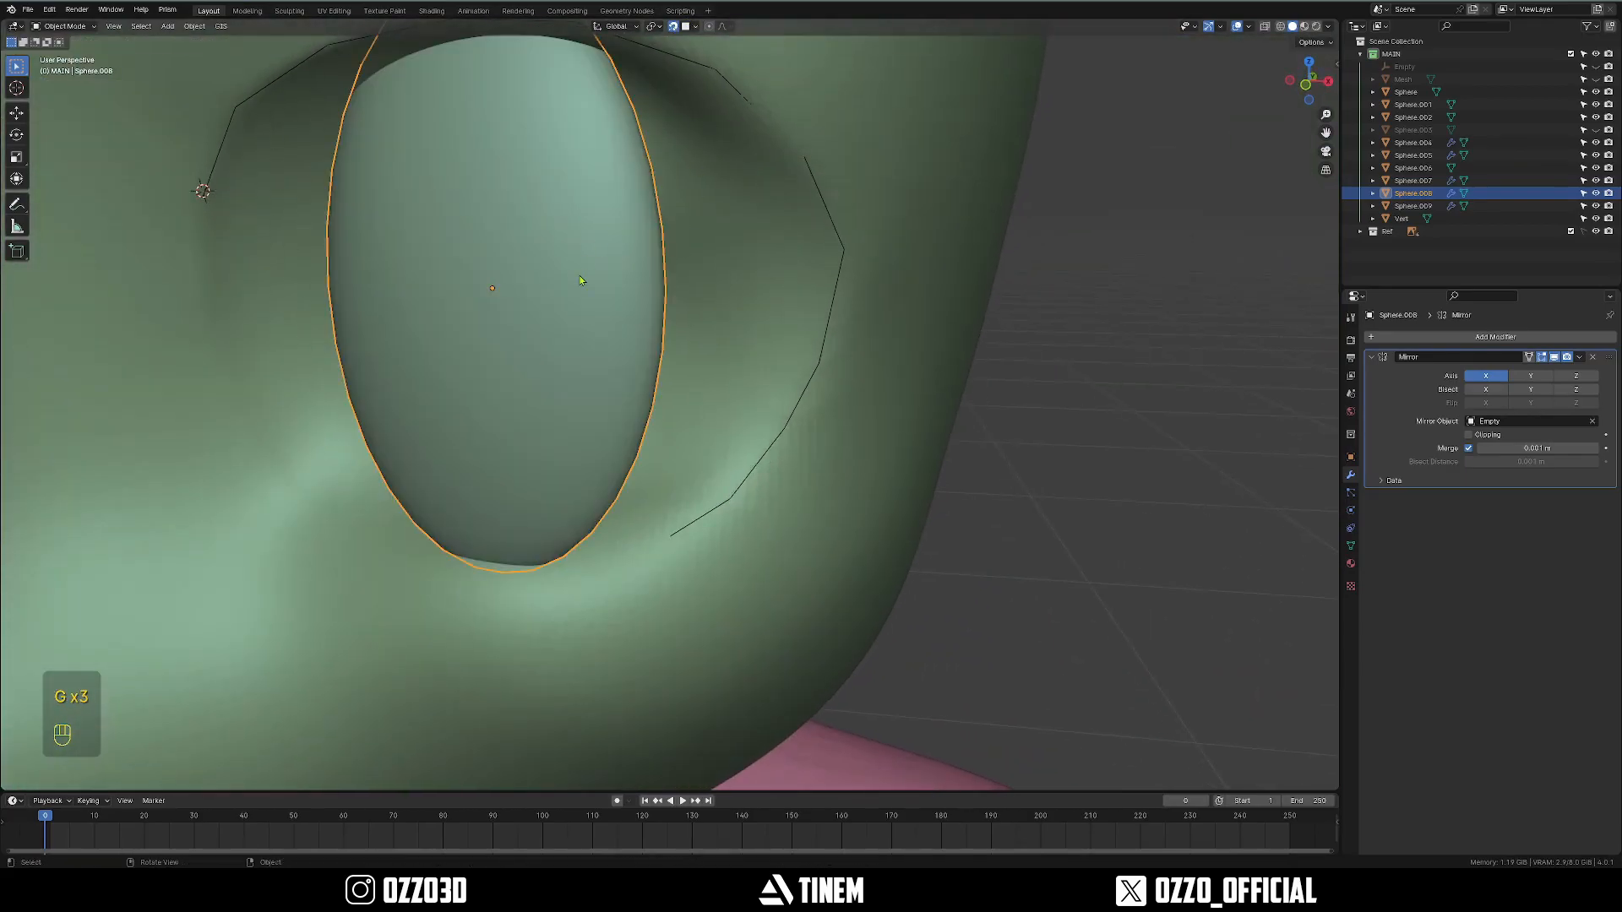
scroll(687, 313, "down", 4)
key("g")
right_click(658, 197)
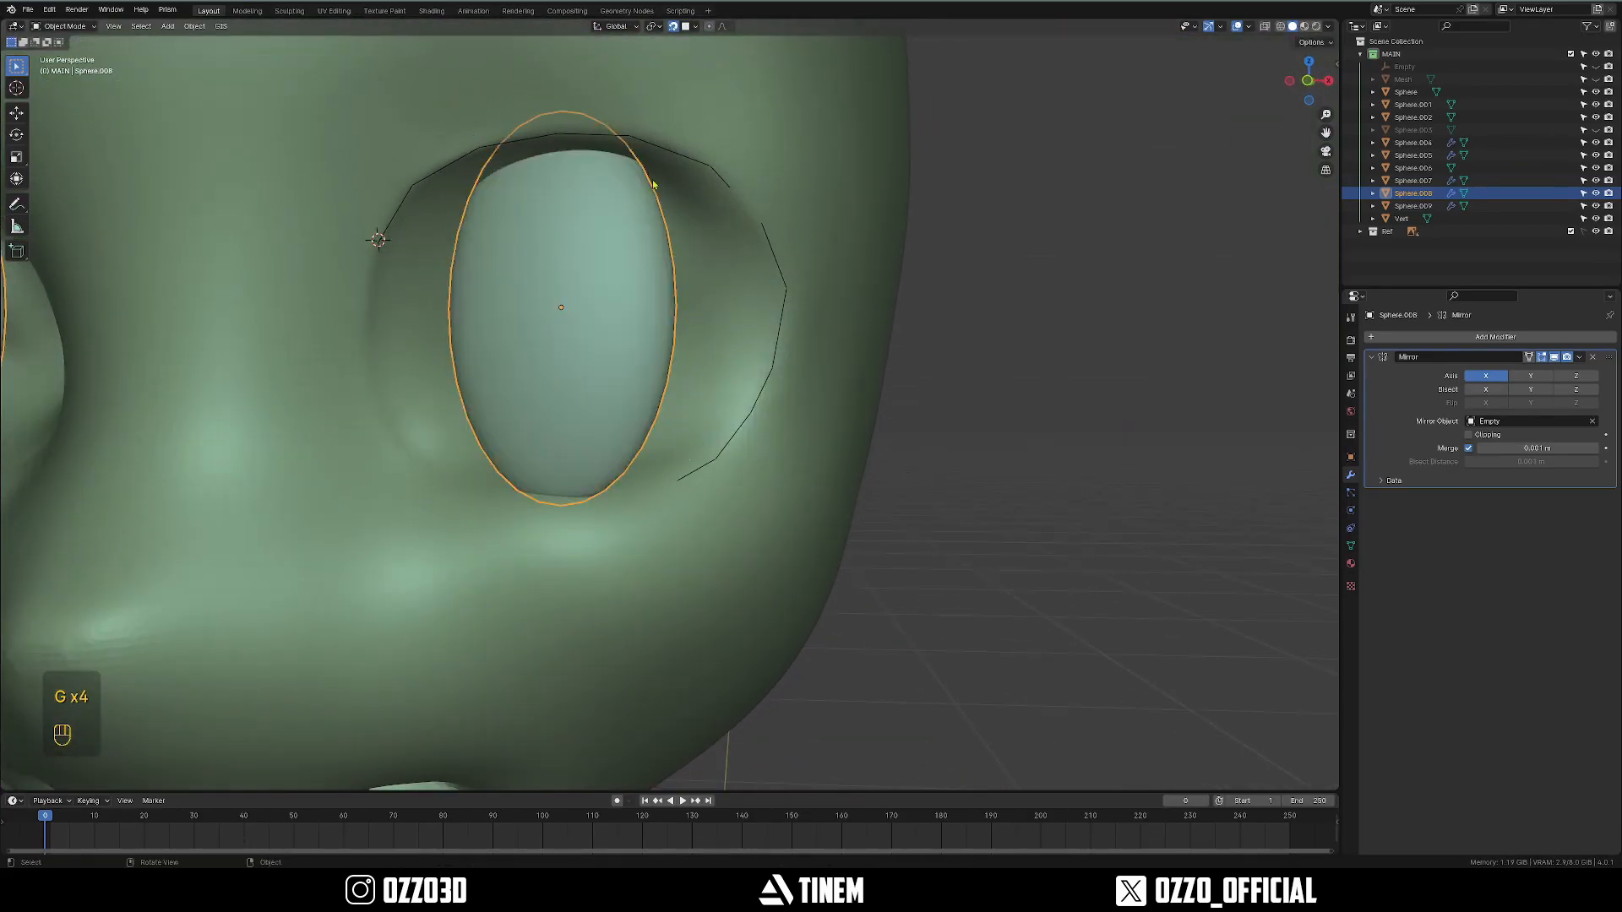
Hide the eye and select the head mesh behind it.
scroll(655, 197, "up", 2)
key("h")
left_click(594, 255)
middle_click_drag(594, 255, 600, 209)
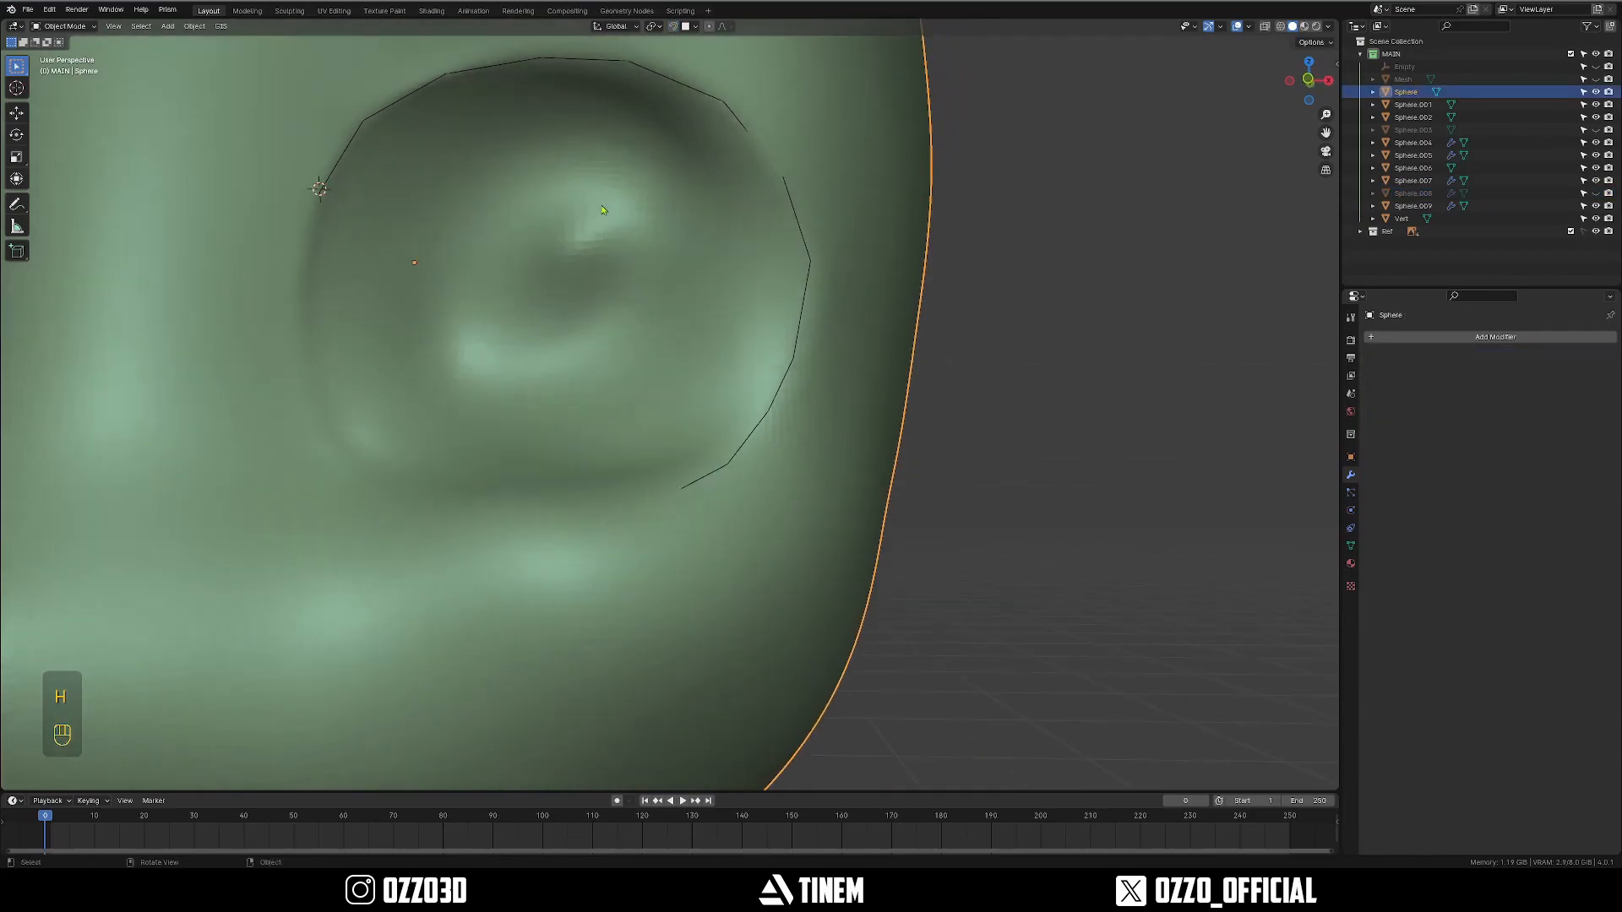
Resize the sculpt brush and smooth the bump in the centre of the head's eye socket.
key("ctrl+Tab")
key("f")
left_click(587, 278)
mouse_move(583, 287)
left_mouse_down("shift")
mouse_move(577, 306)
mouse_move(604, 215)
left_mouse_up("shift")
key("f")
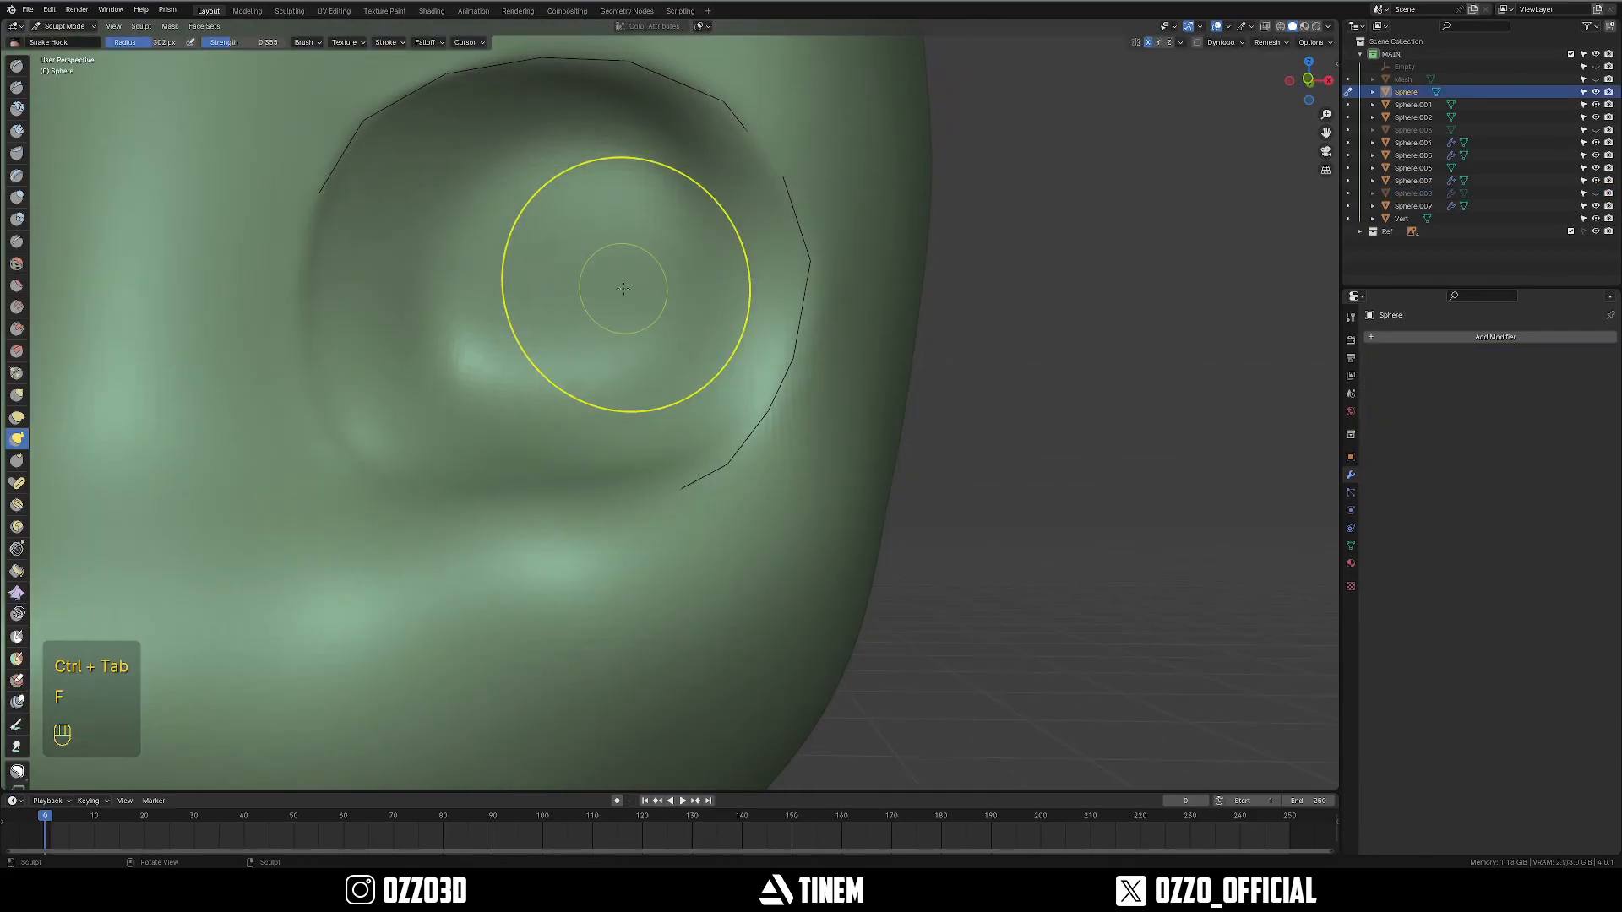
Open the eye-rim outline for vertex editing and turn snapping back on.
key("ctrl+Tab")
left_click(342, 171)
left_click(337, 166)
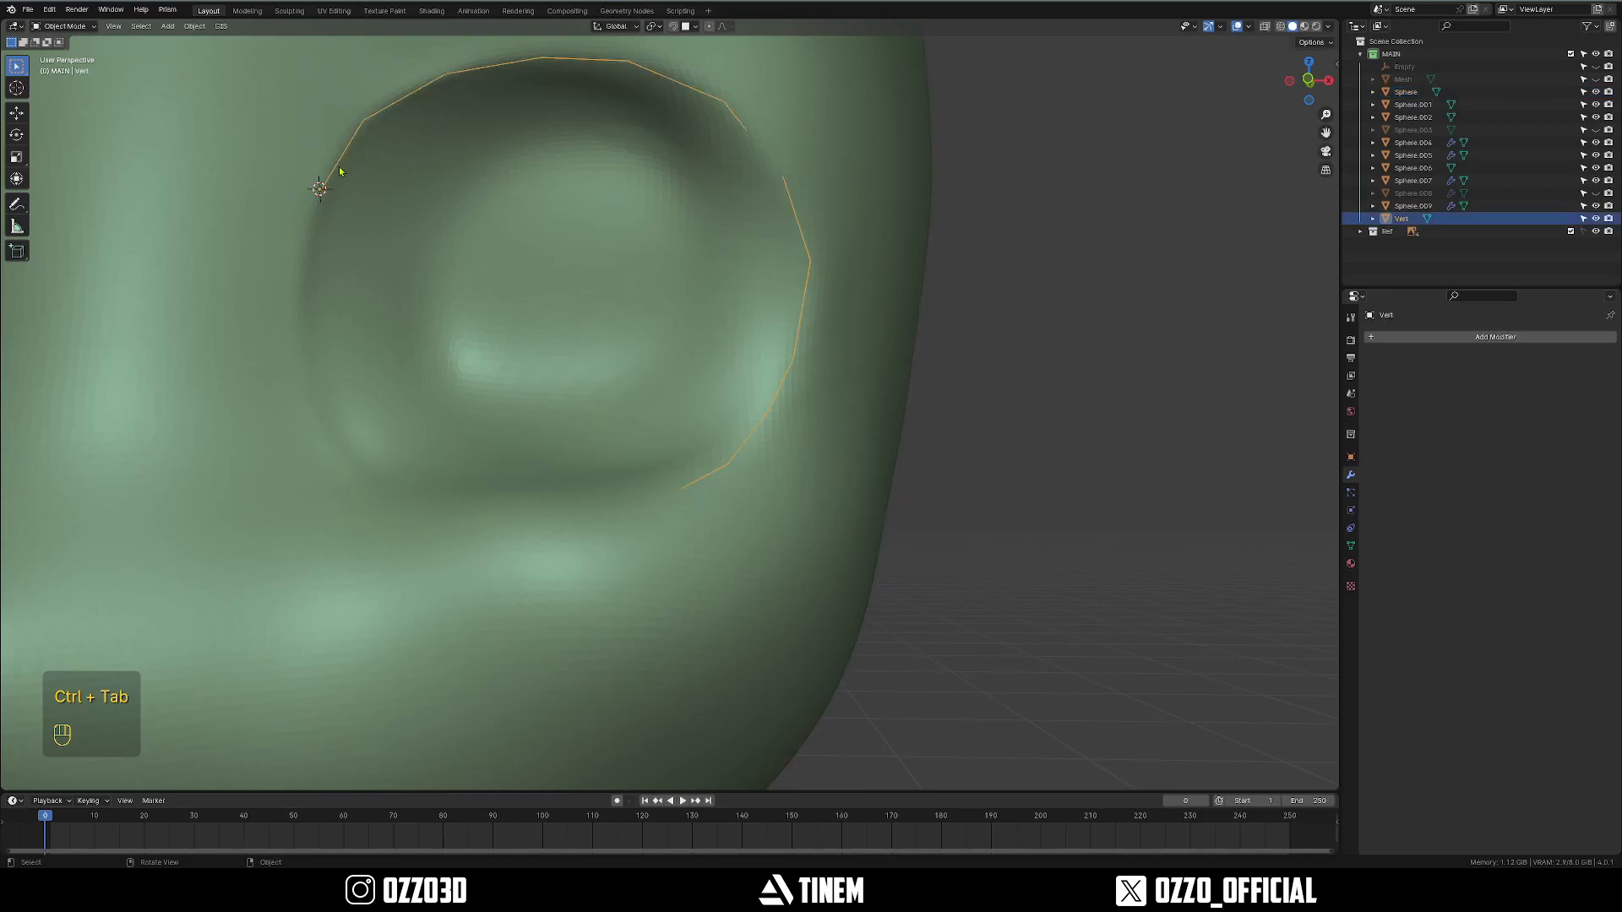
key("Tab")
middle_click_drag(591, 439, 651, 481)
key("1")
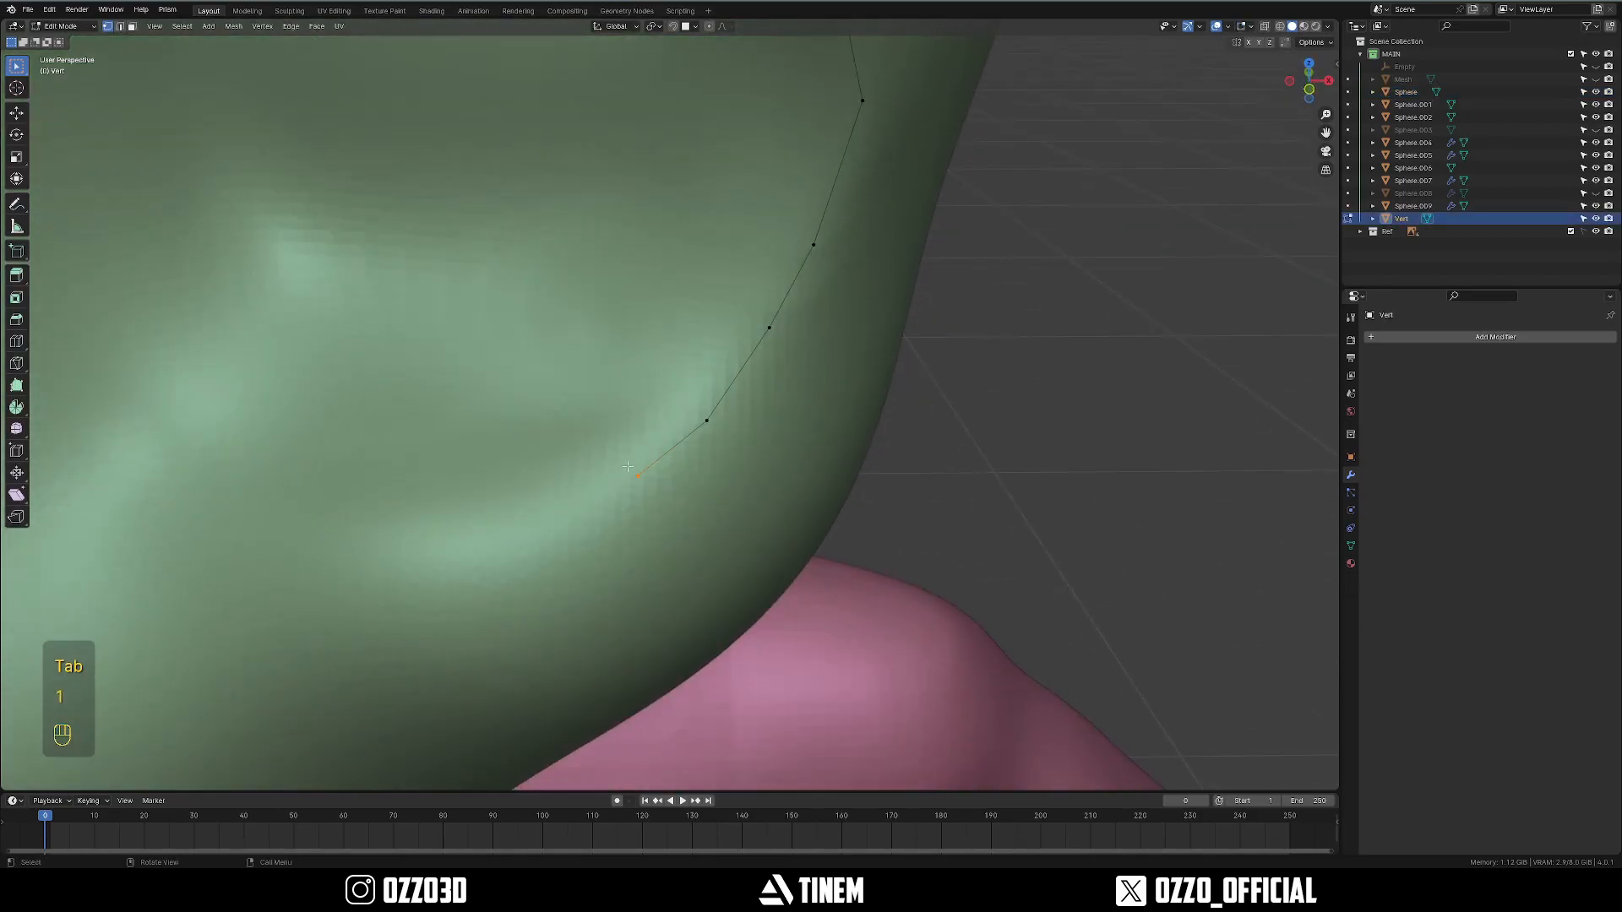
key("g")
left_click(560, 463)
left_click(672, 26)
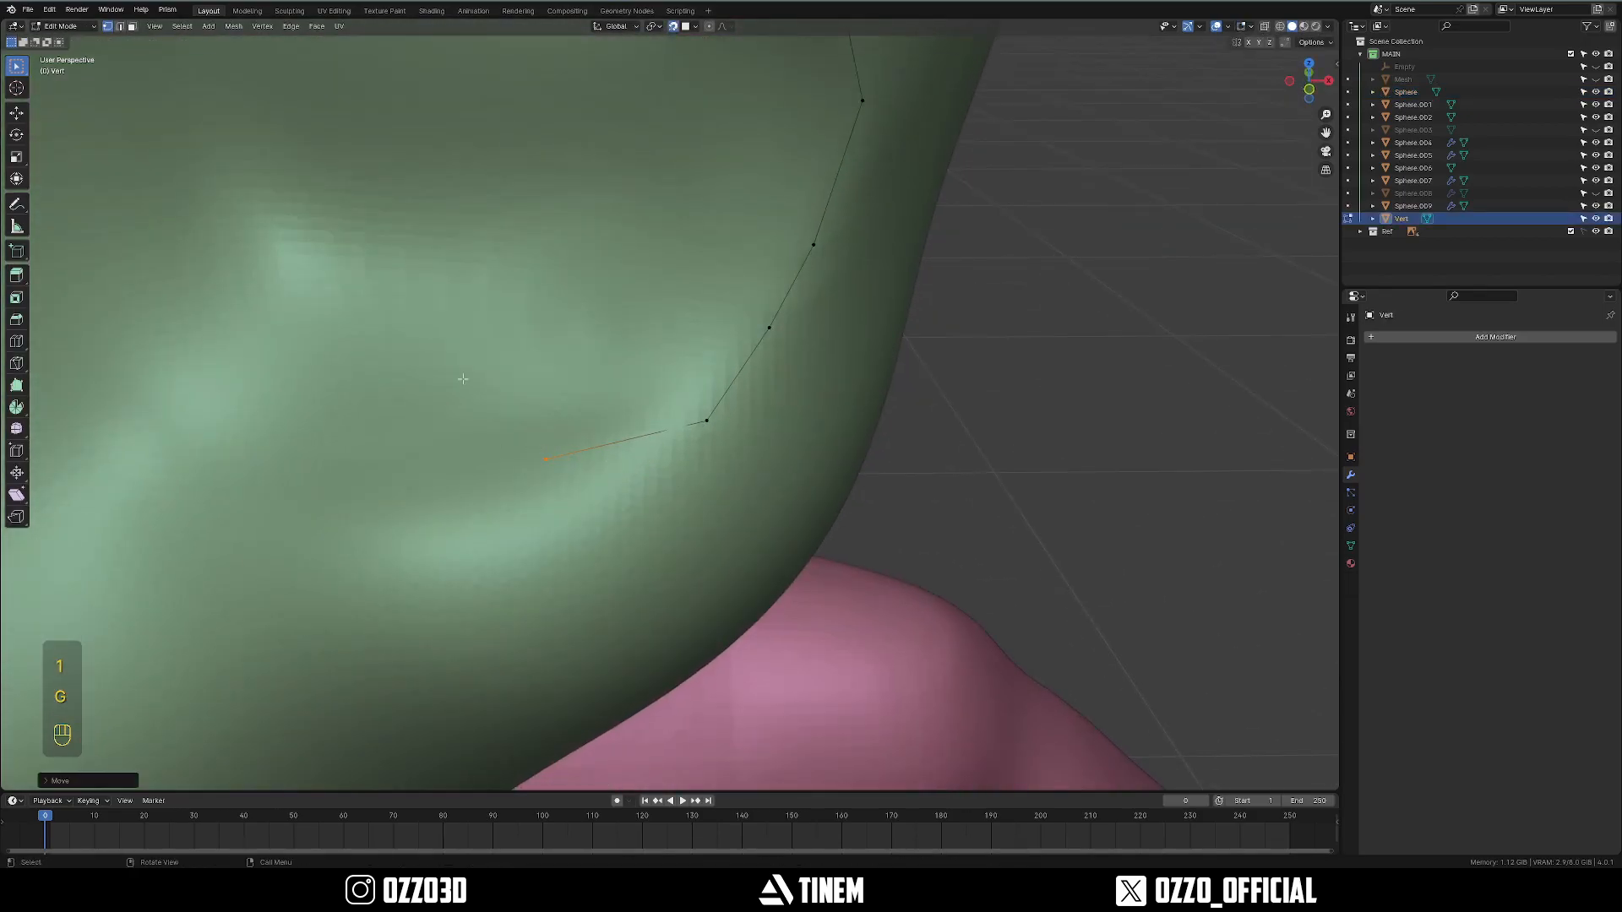
Reposition the last two outline vertices on the lower outer rim and extrude one more vertex along it.
key("g")
left_click(535, 453)
left_click(719, 464)
key("g")
left_click(676, 395)
middle_click_drag(663, 397, 686, 456)
left_click(694, 510)
key("g")
left_click(694, 500)
key("e")
left_click(564, 510)
scroll(744, 545, "down", 4)
Compare the outline with the front reference in X-ray and delete the vertices at its lower end.
key("grave")
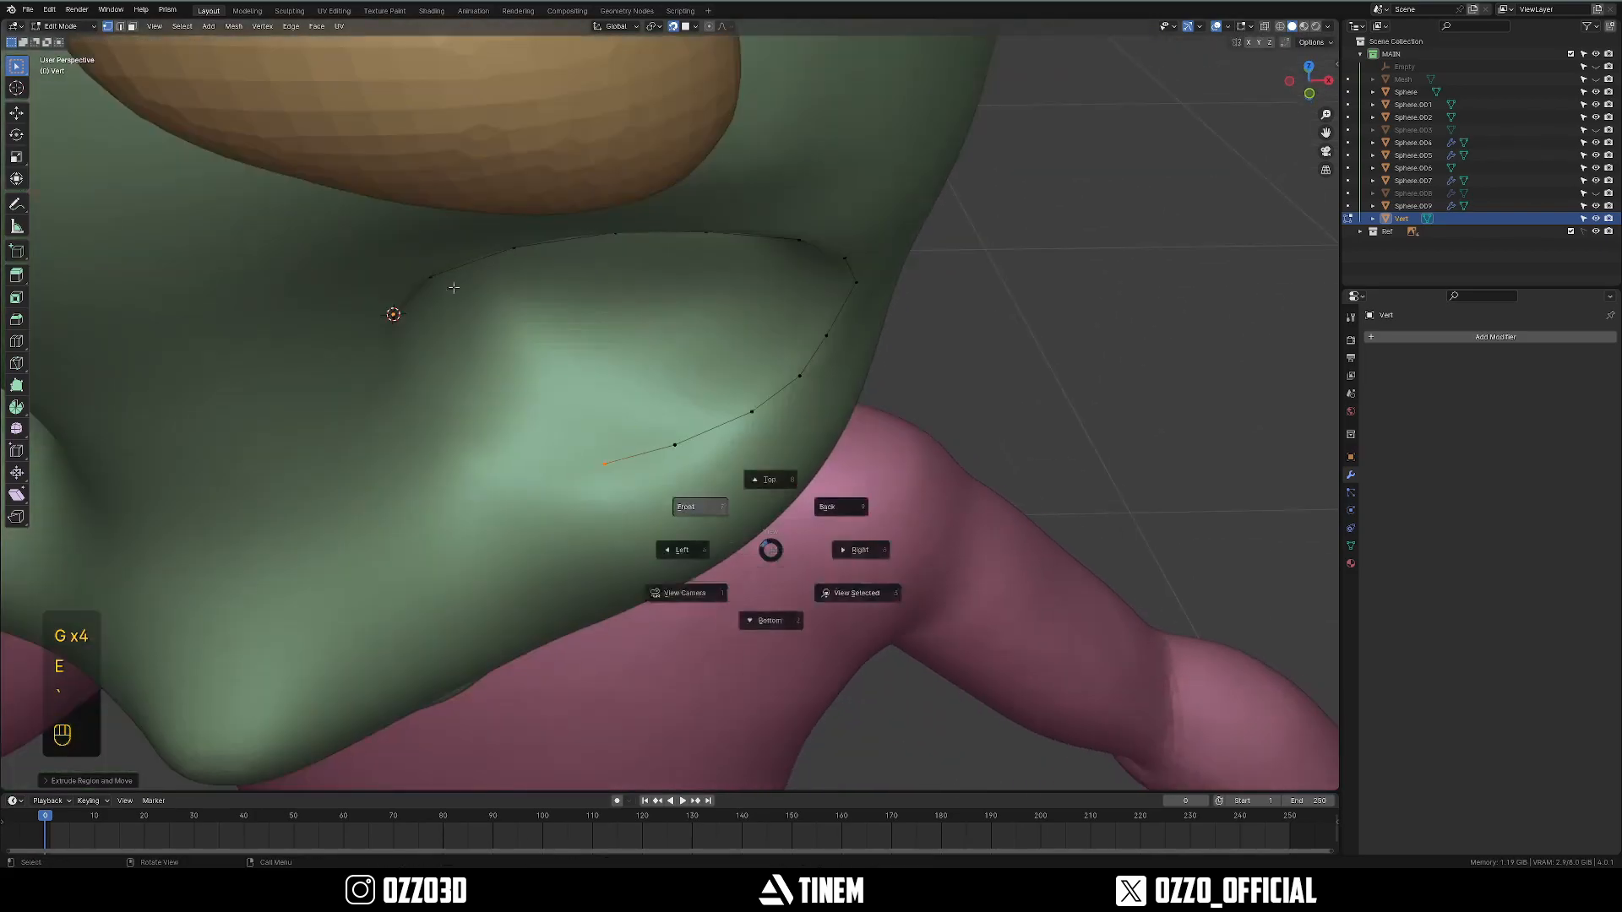
left_click(708, 515)
key("alt+z")
scroll(705, 372, "up", 2)
left_click_drag(507, 436, 684, 540)
key("x")
key("x")
left_click(727, 475)
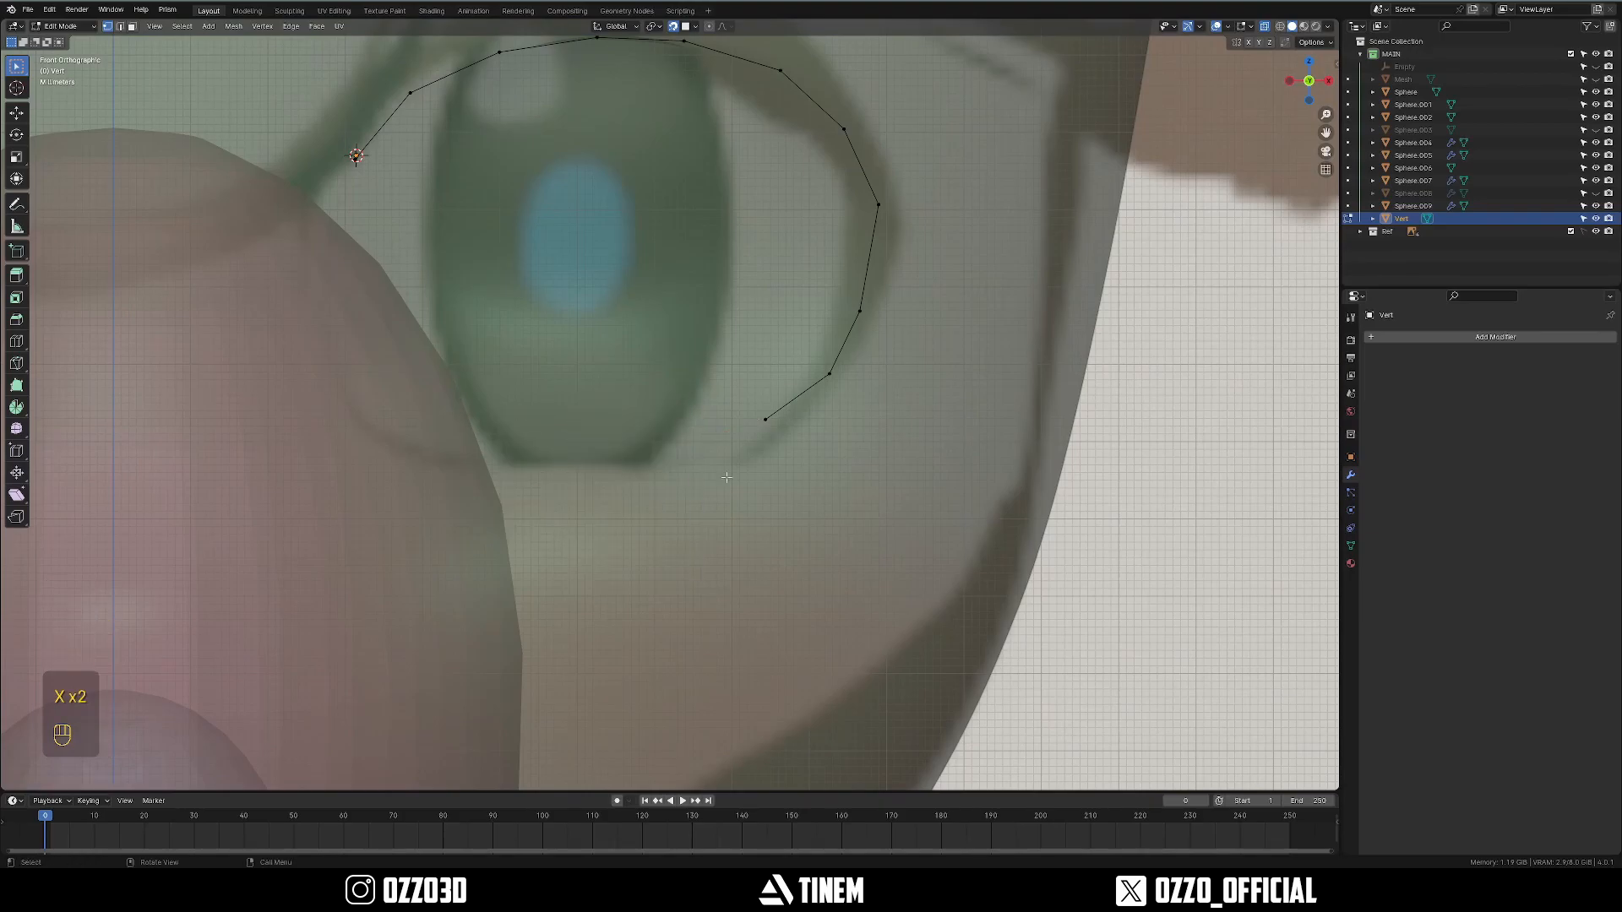
Move the outline's end vertex onto the lower outer rim, extrude one more vertex along the rim and adjust their placement.
left_click_drag(800, 473, 800, 473)
key("g")
key("alt+z")
middle_click_drag(642, 406, 675, 422)
key("g")
key("e")
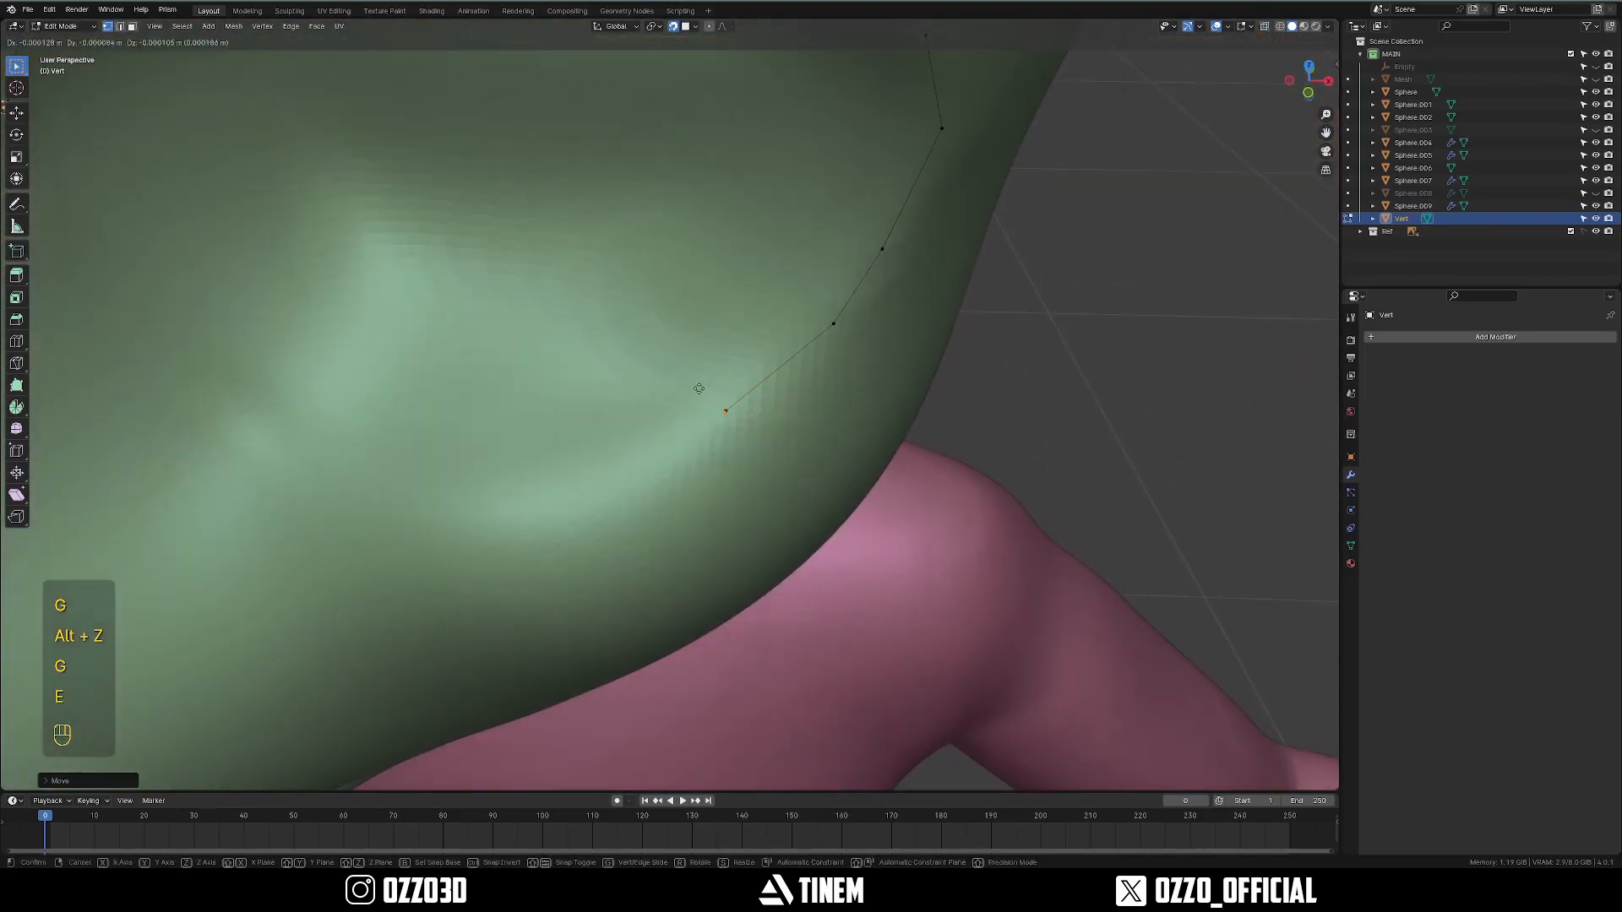
left_click(638, 409)
left_click(744, 424)
key("g")
left_click(750, 442)
Leave vertex editing, check the rim outline from several angles and save the file.
scroll(749, 442, "down", 3)
middle_click_drag(749, 441, 824, 486)
middle_click_drag(684, 101, 710, 203)
key("Tab")
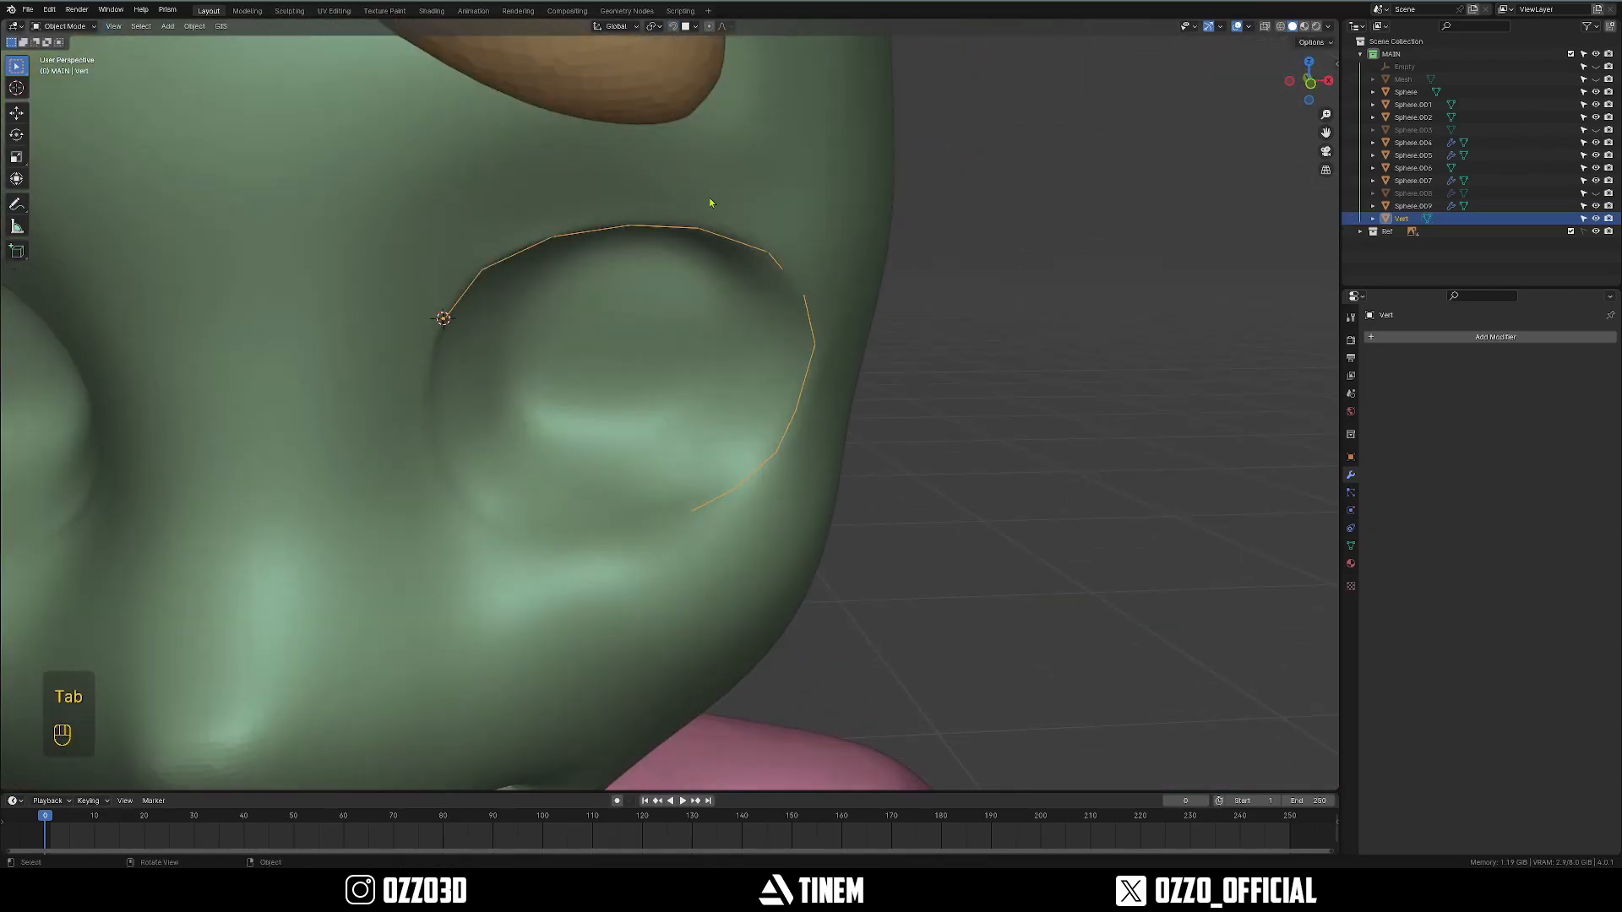
middle_click_drag(720, 306, 711, 292)
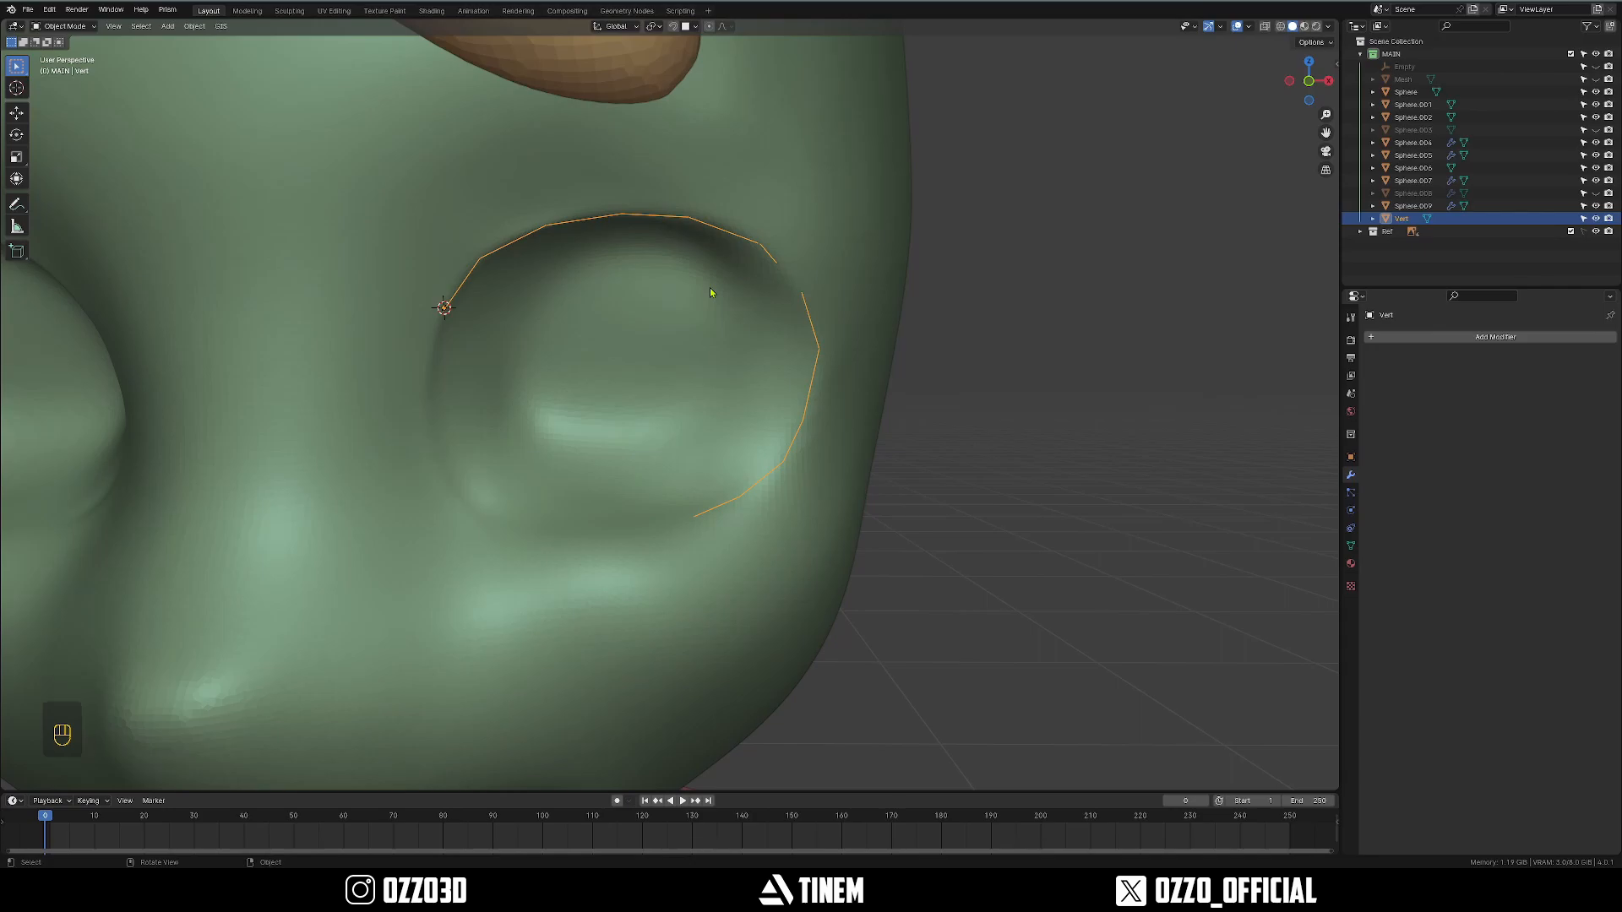
mouse_move(699, 293)
middle_mouse_down()
mouse_move(731, 337)
mouse_move(694, 409)
mouse_move(810, 385)
middle_mouse_up()
key("ctrl+s")
scroll(824, 371, "up", 1)
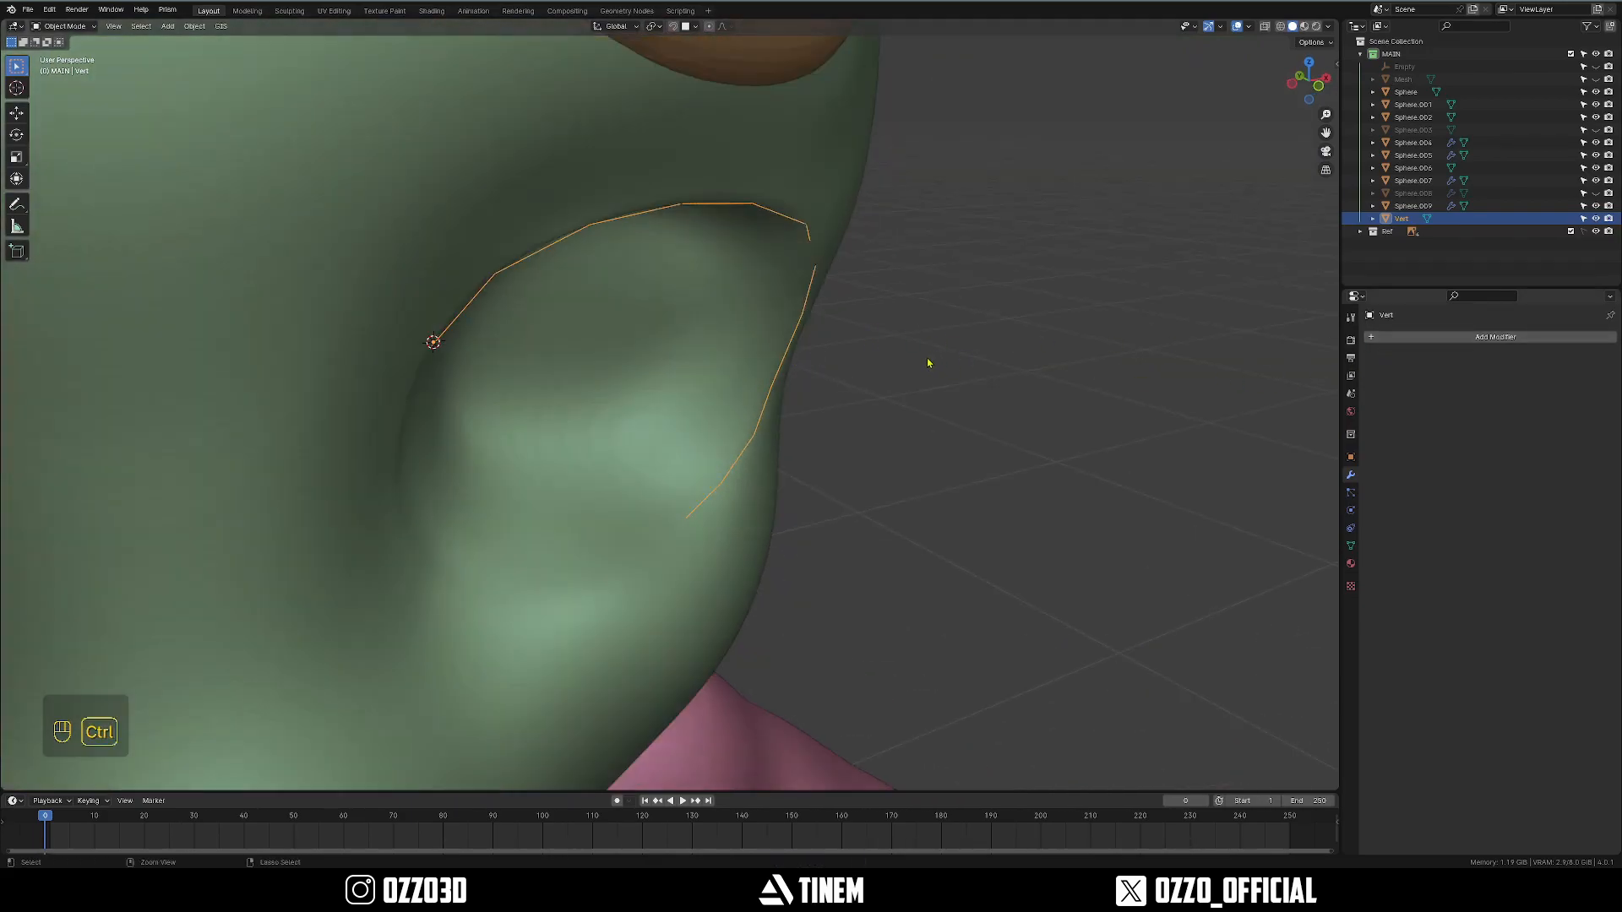
Add a Subdivision modifier with viewport level 1 to the rim outline and open the outline for editing.
key("ctrl+1")
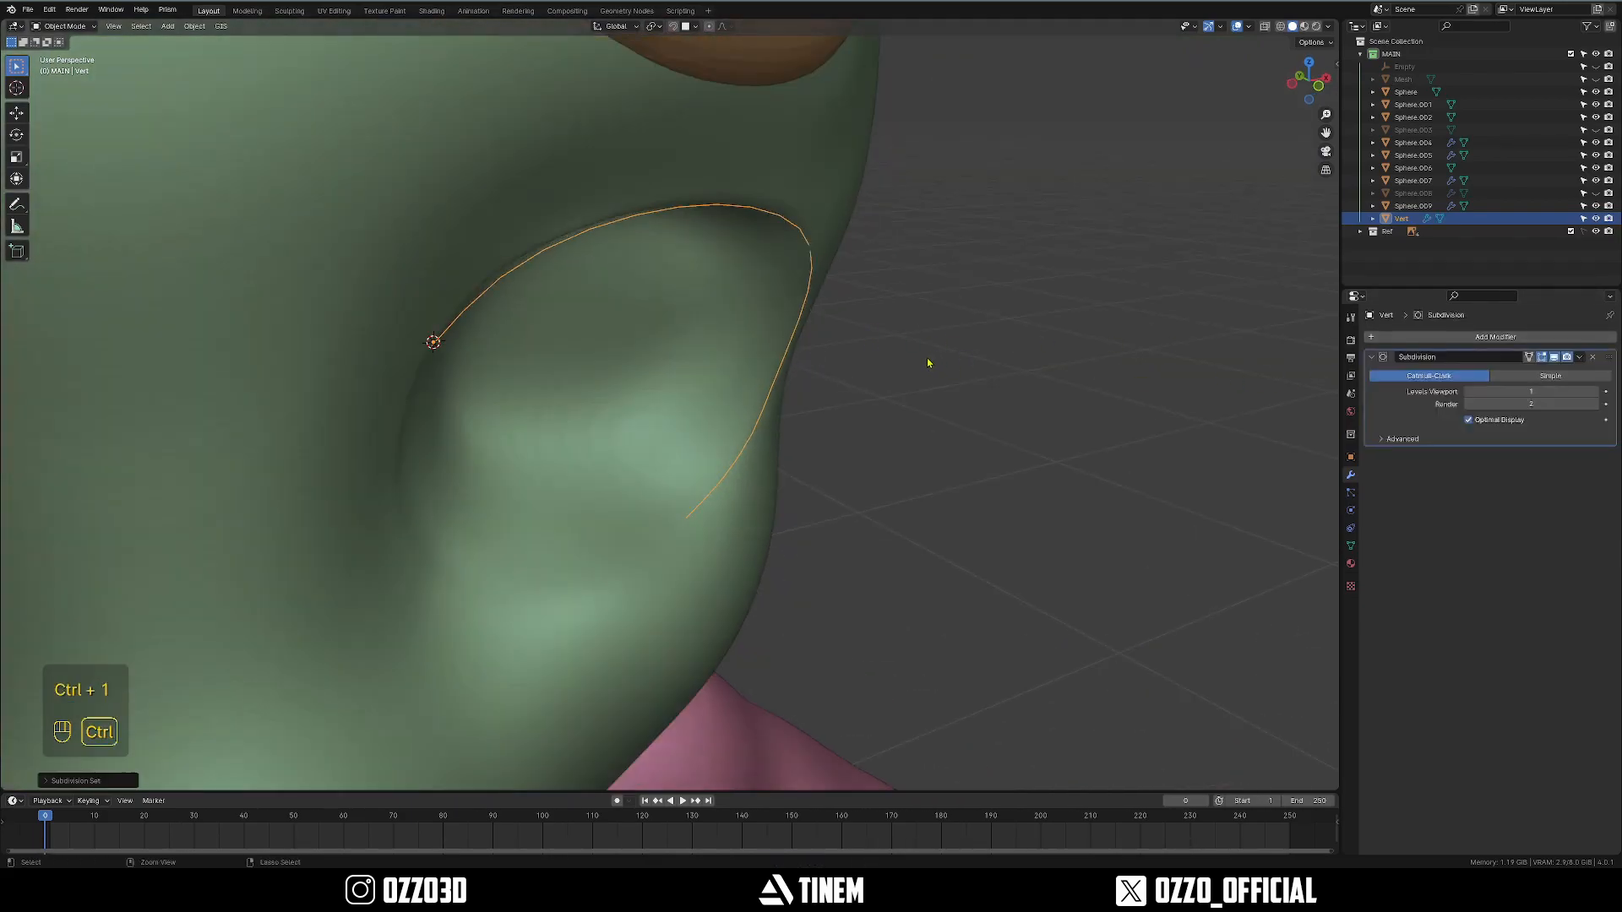
left_click(1441, 338)
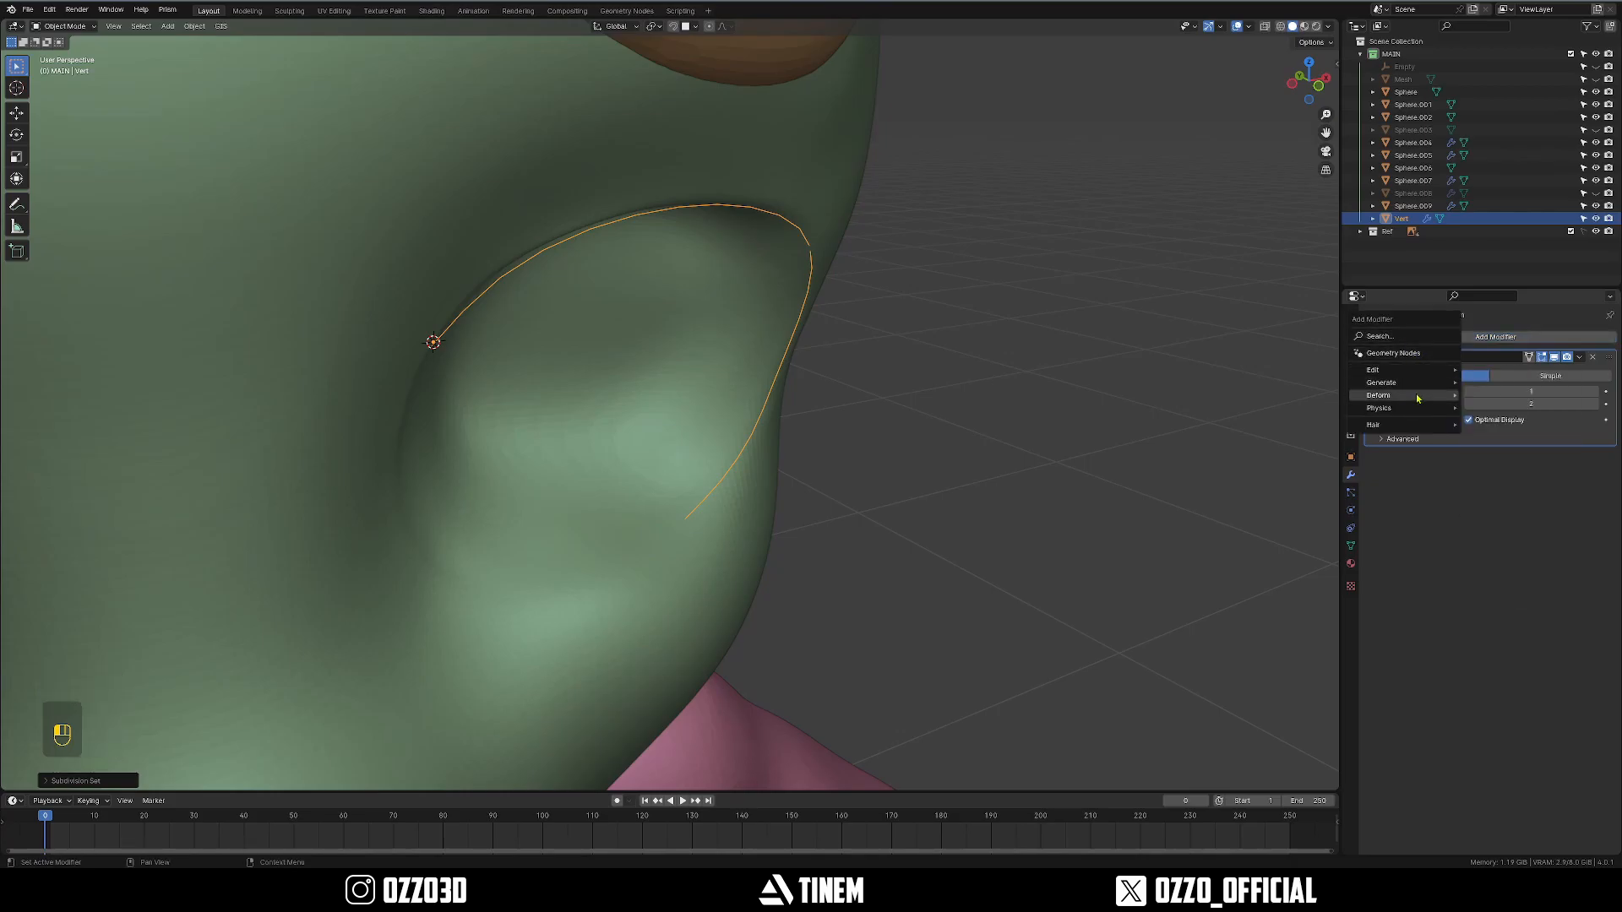
mouse_move(1410, 397)
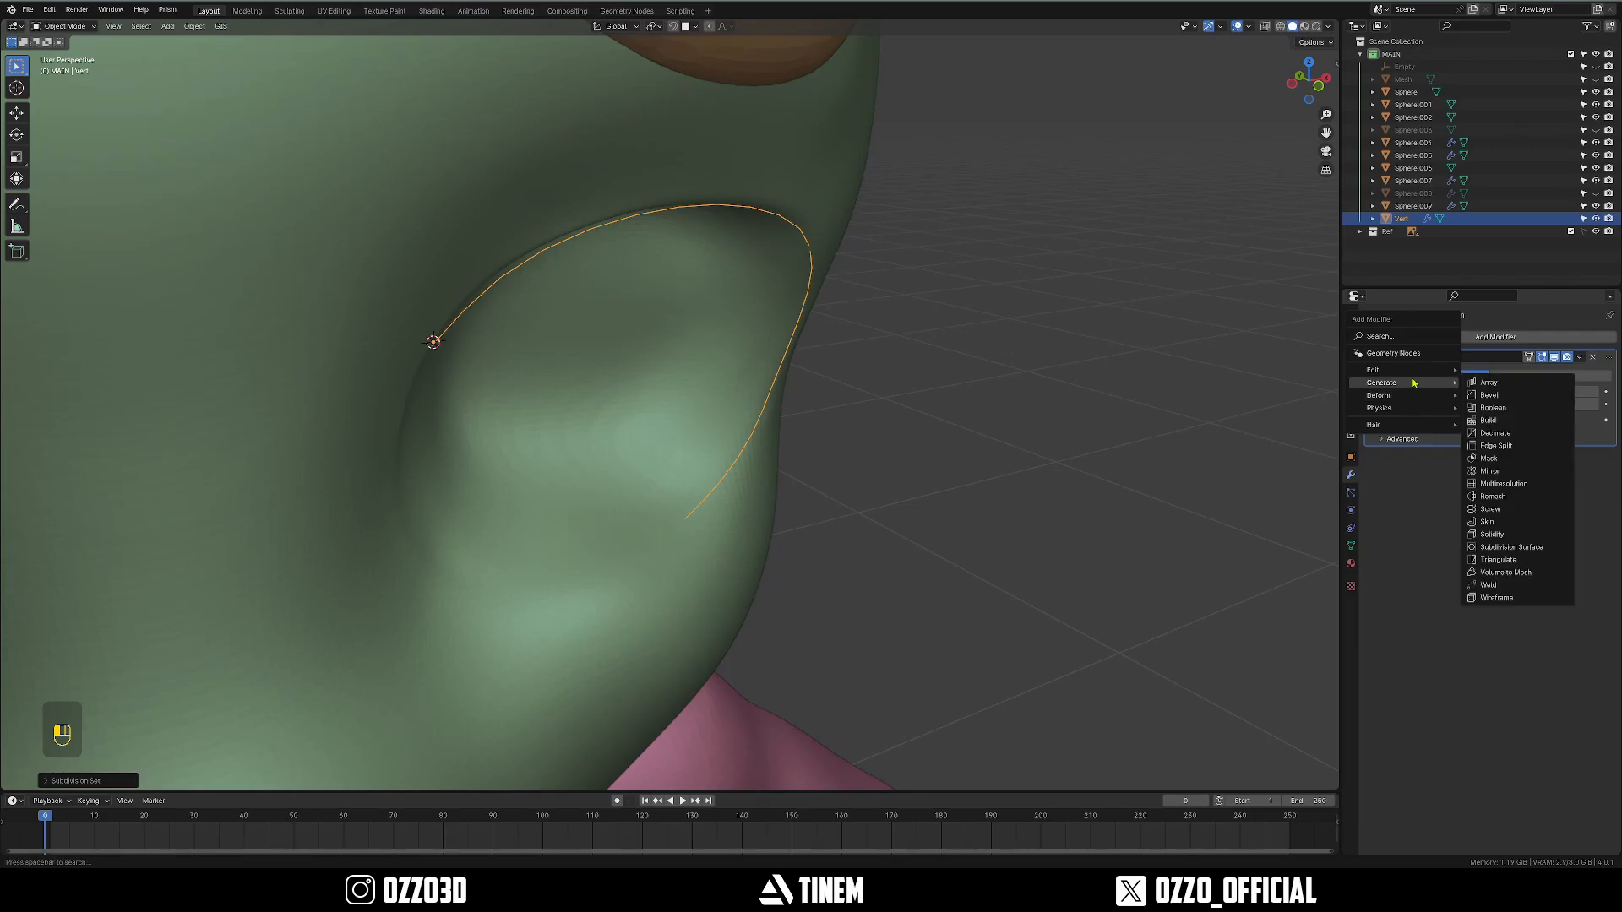
left_click(1455, 546)
middle_click_drag(862, 382, 828, 382)
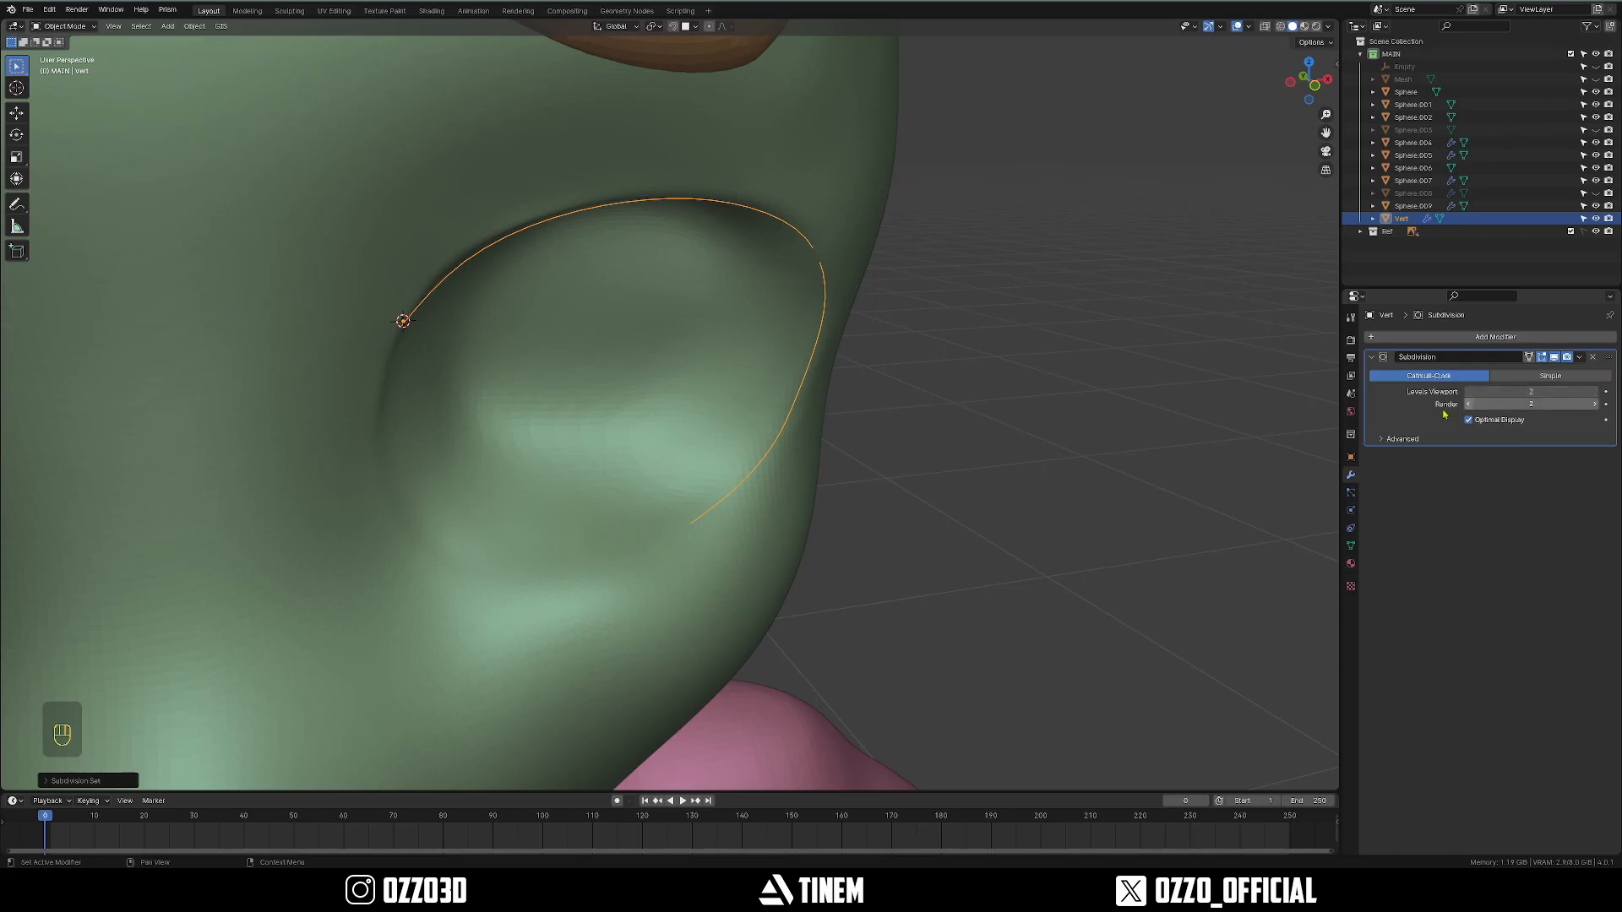
middle_click_drag(828, 317, 763, 305)
key("ctrl+1")
middle_click_drag(942, 343, 650, 317)
key("Tab")
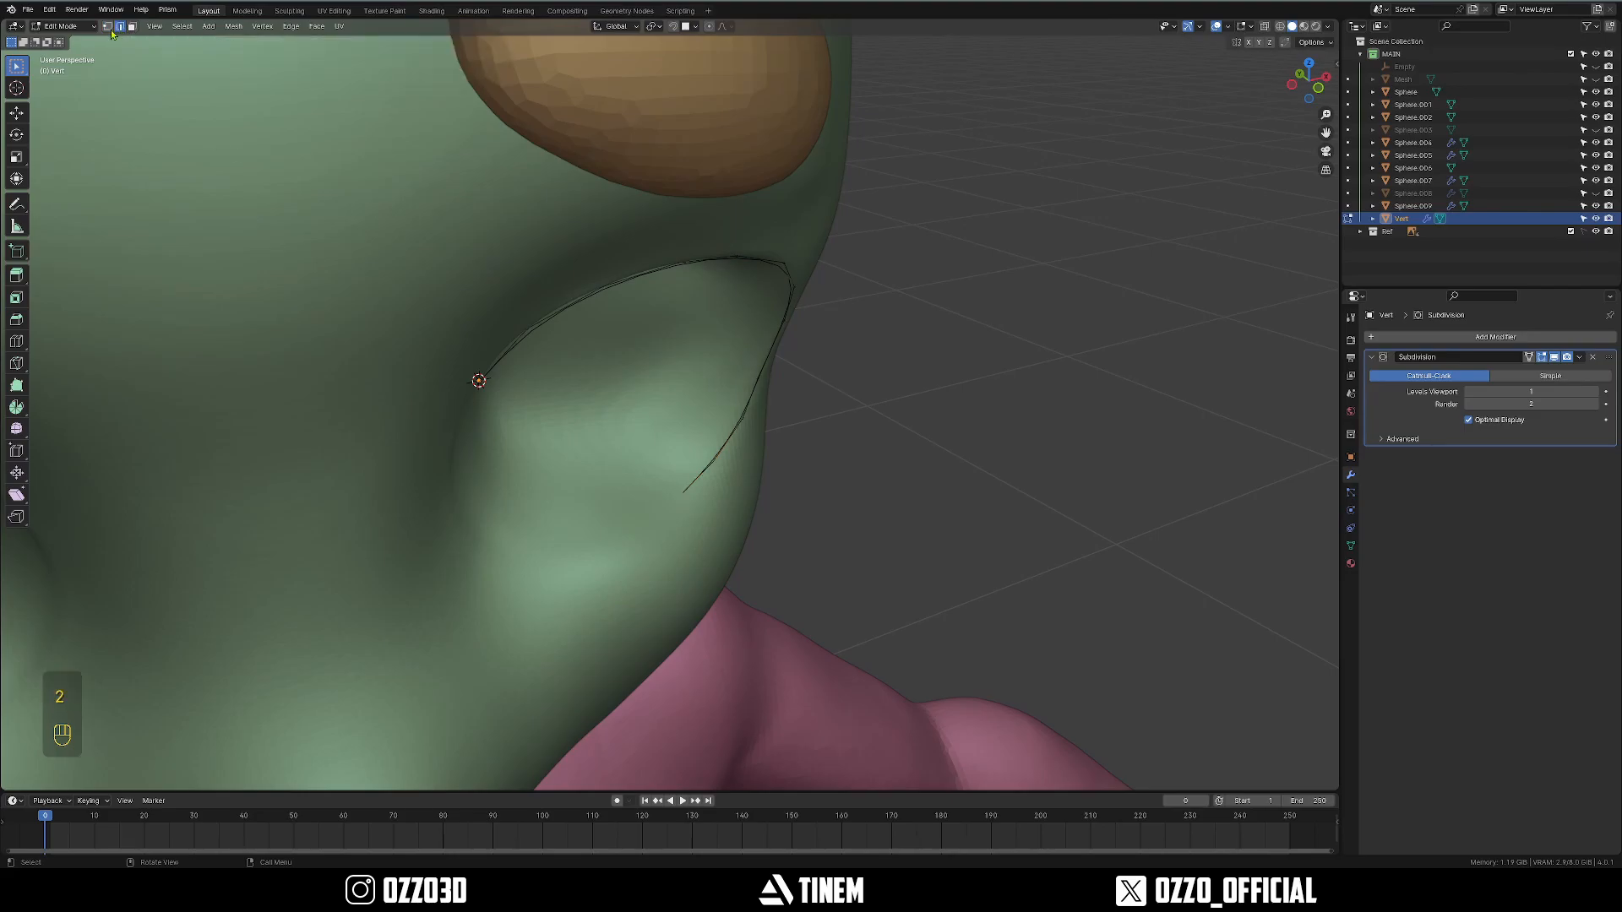
Try to extrude the whole rim outline along the global Y axis into a band.
middle_click_drag(717, 311, 723, 315)
middle_click_drag(785, 542, 836, 271)
key("e")
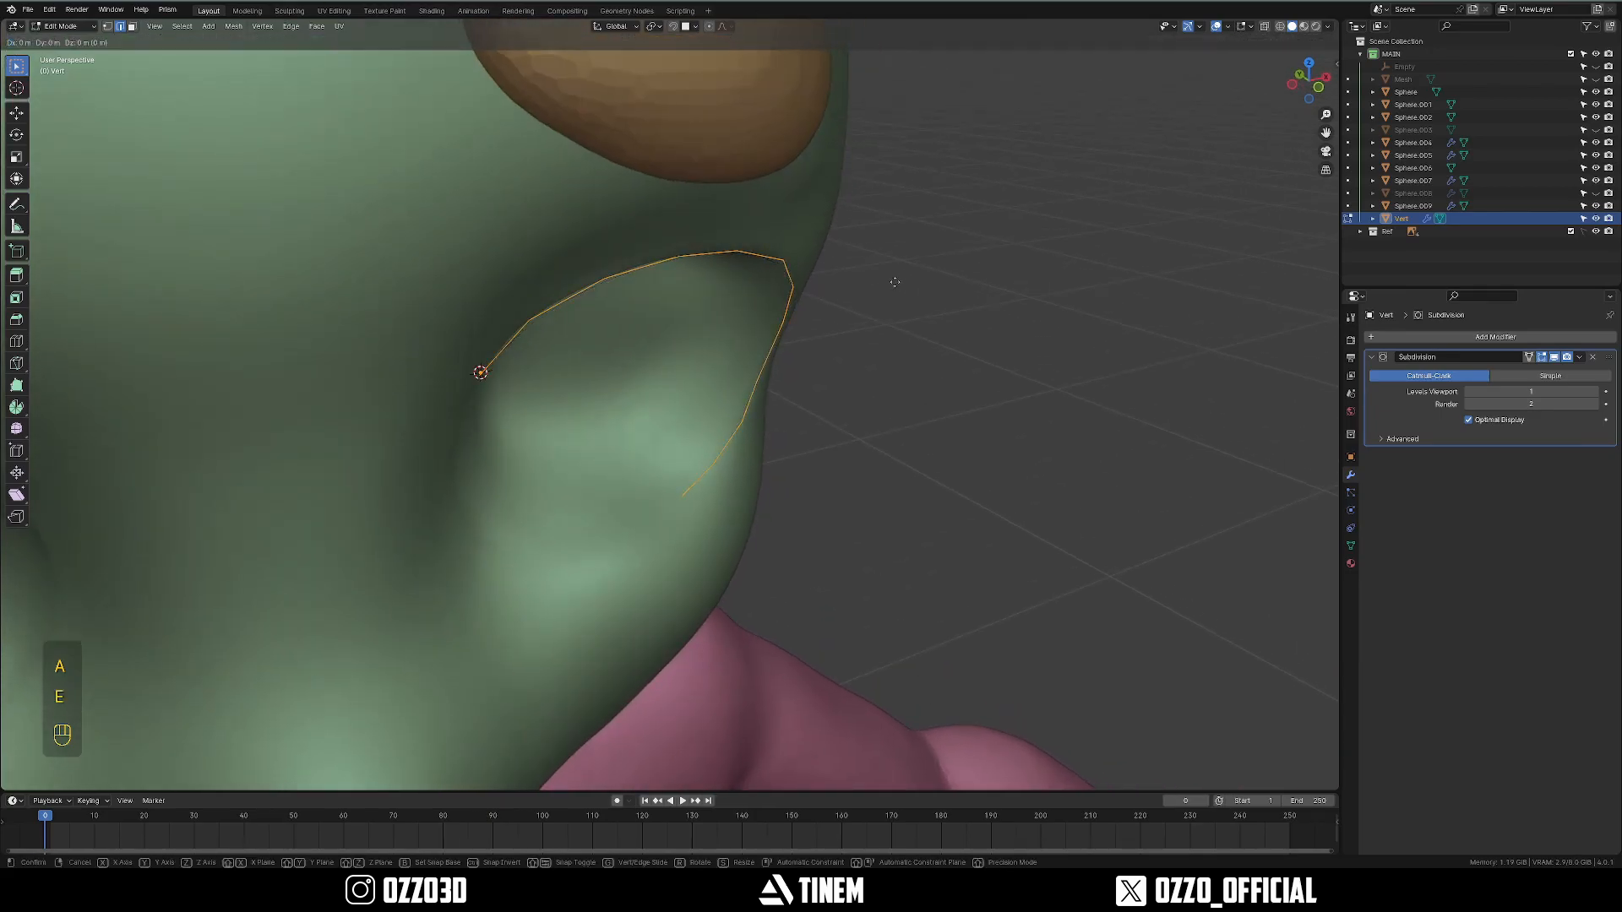
key("z")
key("y")
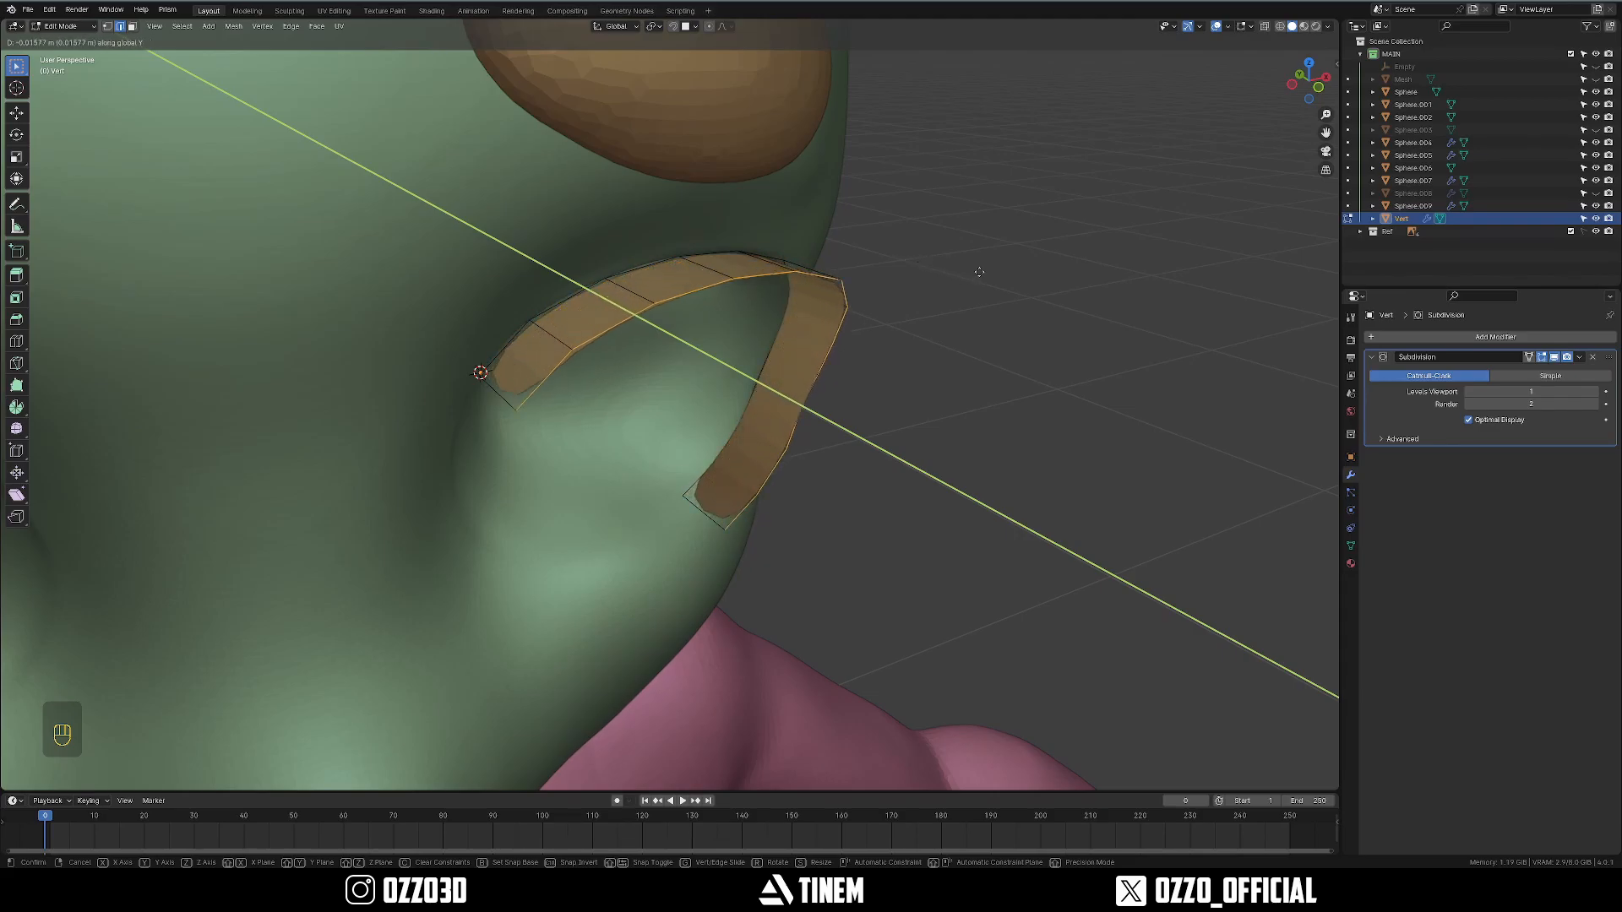
left_click(1090, 359)
middle_click_drag(1089, 359, 778, 402)
middle_click_drag(651, 426, 689, 421)
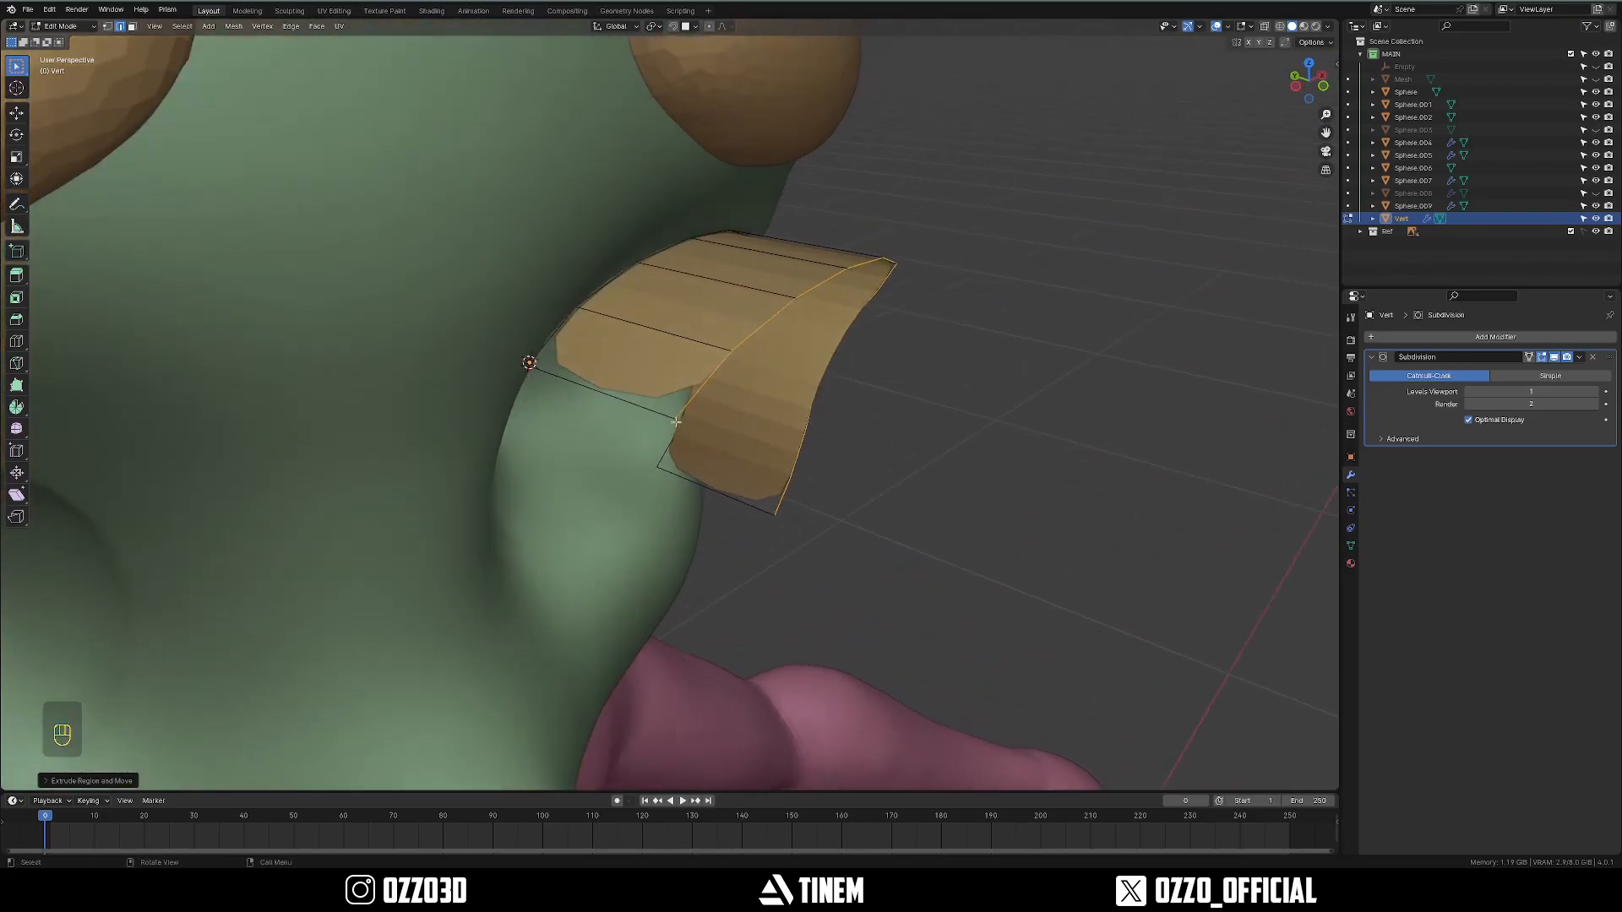
scroll(688, 421, "up", 4)
scroll(449, 292, "down", 4)
middle_click_drag(474, 317, 427, 304)
key("ctrl+z")
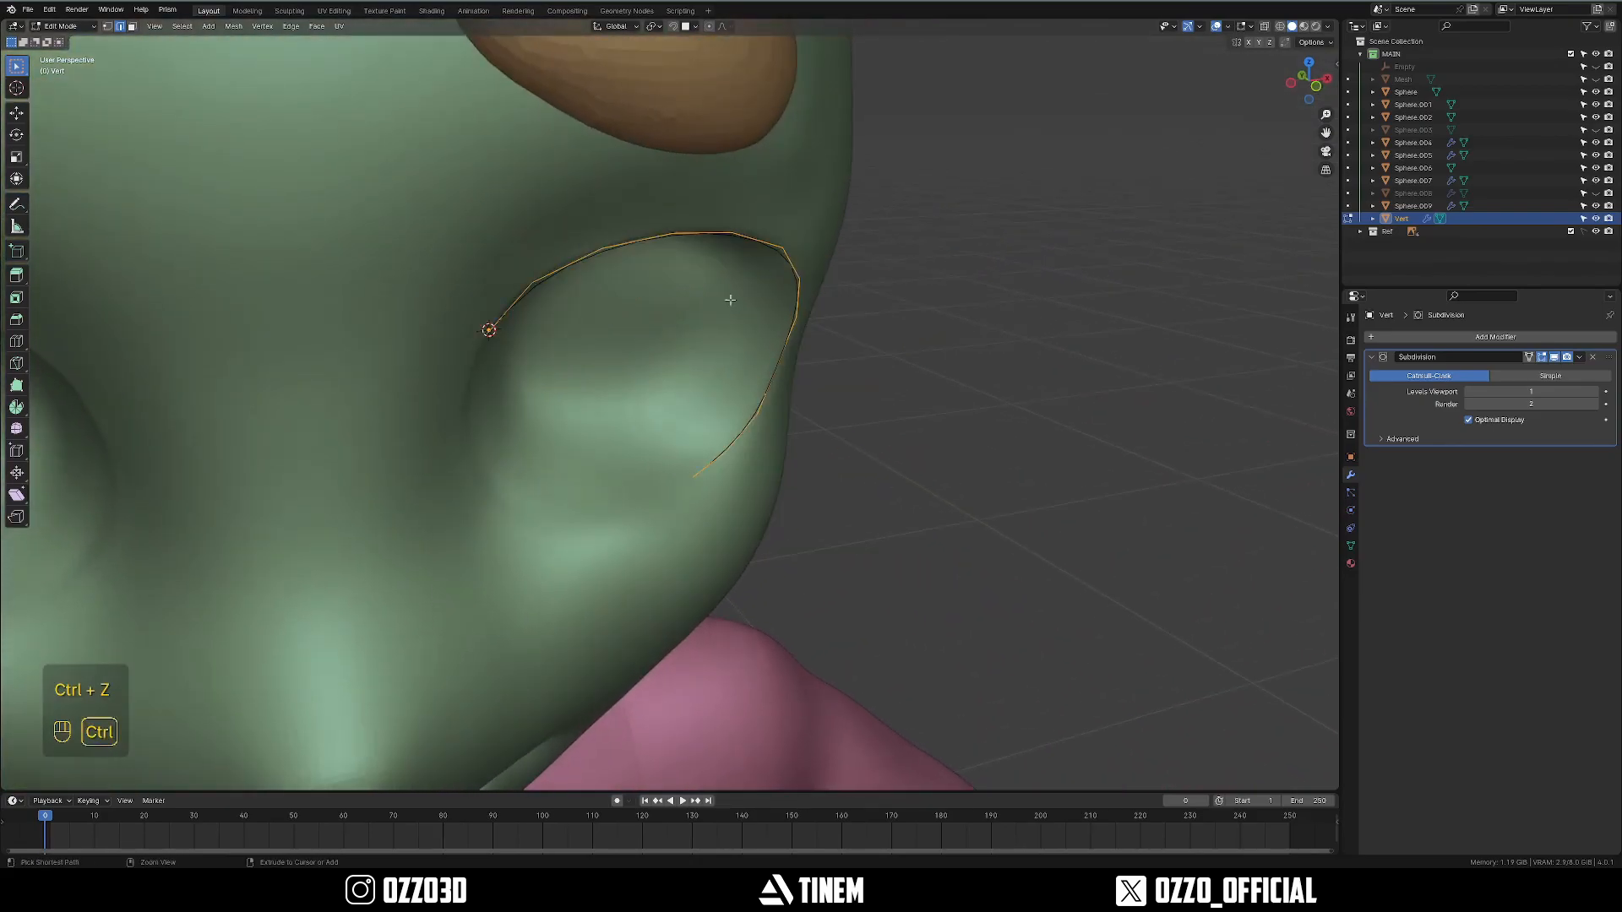
Snap the 3D cursor to the outline's end vertex at the inner eye corner and set the pivot point to 3D Cursor.
middle_click_drag(727, 297, 677, 297)
key("grave")
scroll(513, 321, "up", 4)
key("1")
left_click(459, 321)
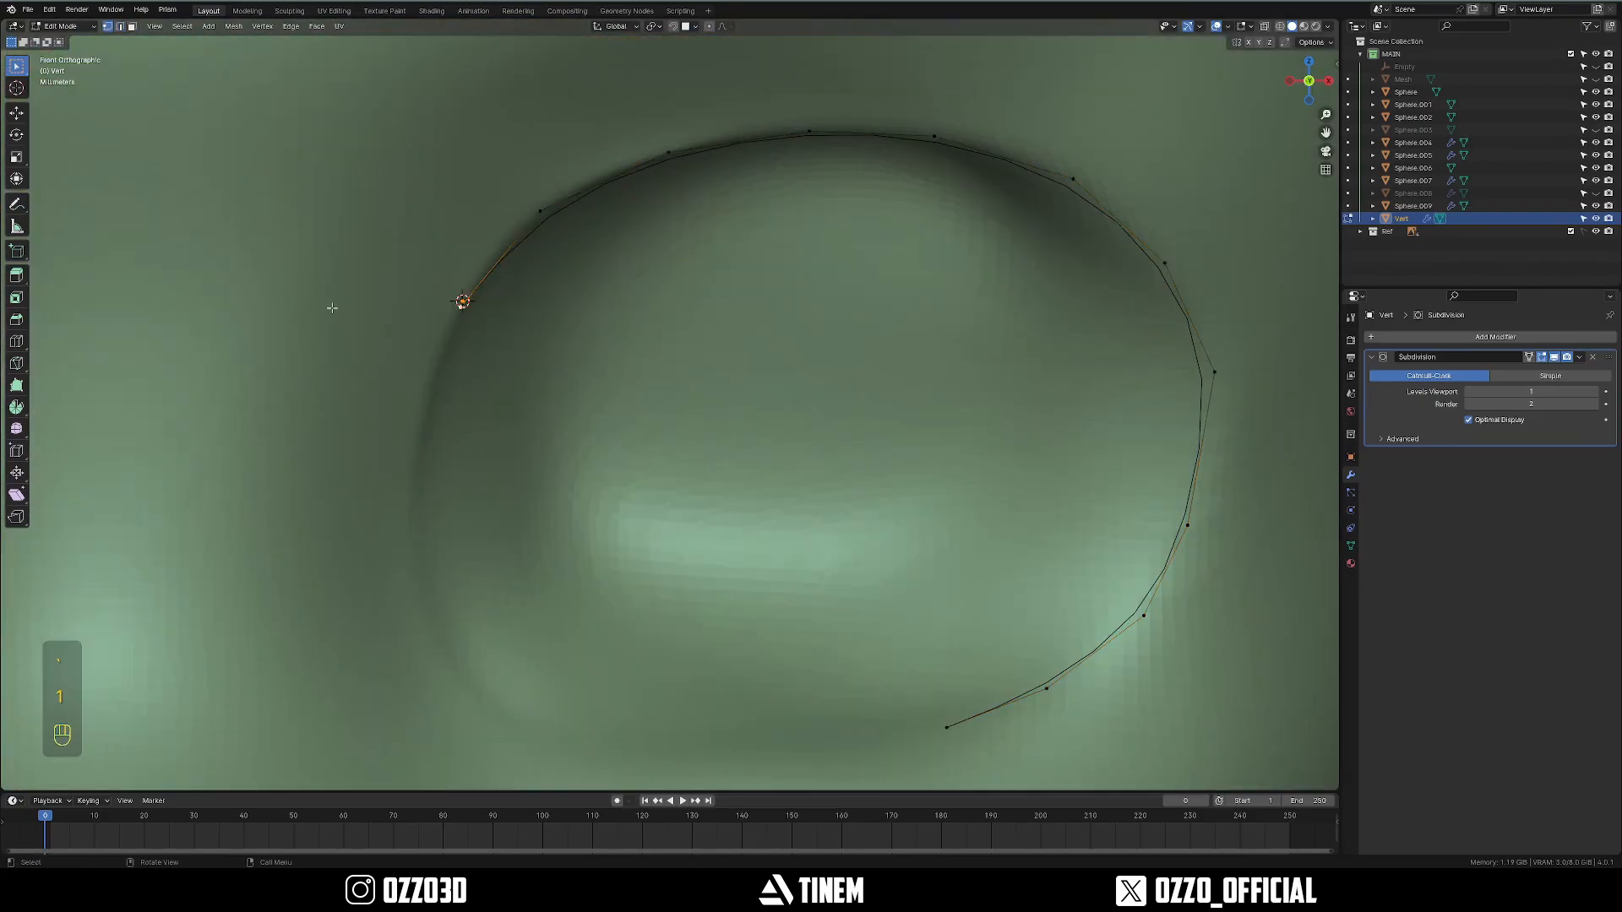
right_click_drag(193, 285, 179, 284, "shift")
middle_click_drag(422, 301, 520, 382)
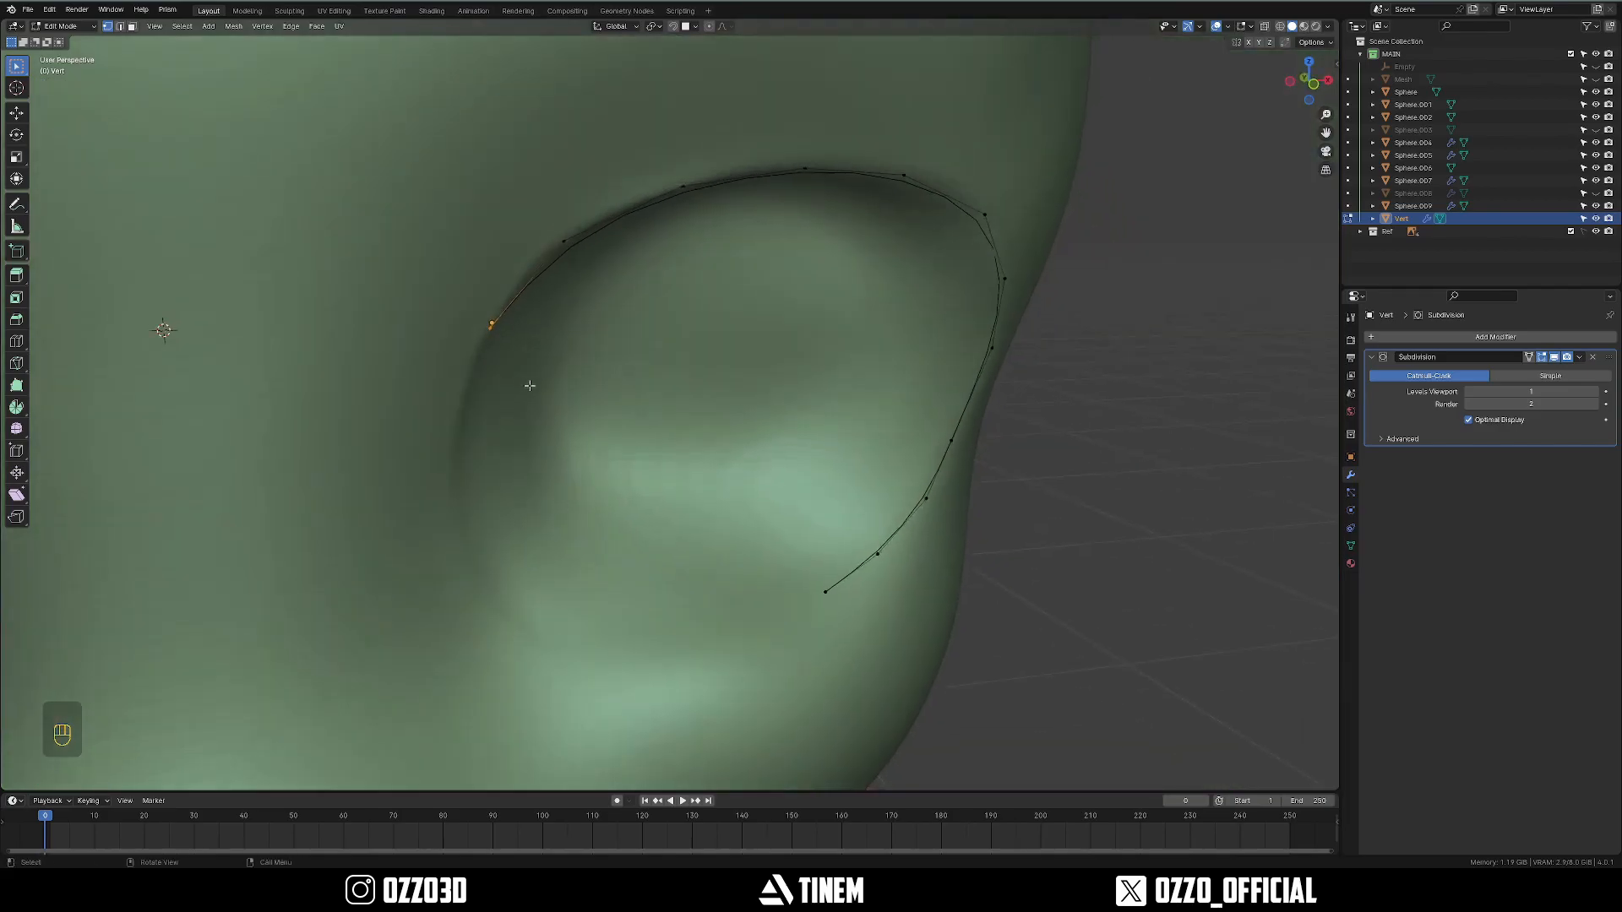
key("KP_Decimal")
scroll(669, 453, "down", 4)
scroll(670, 453, "down", 3)
key("shift+s")
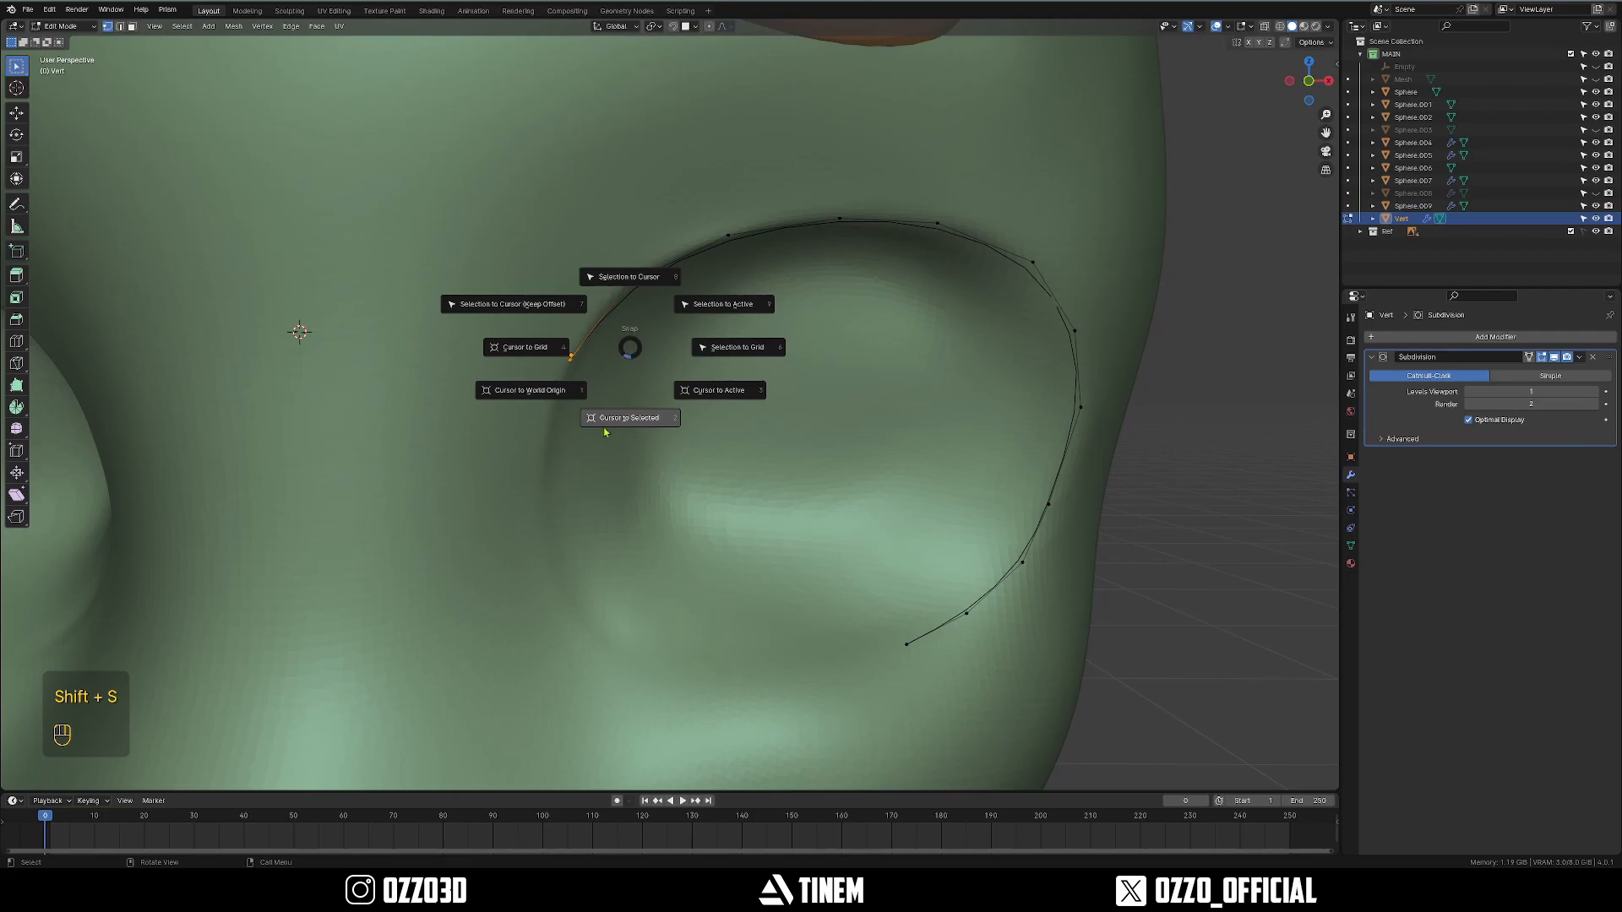
left_click(636, 419)
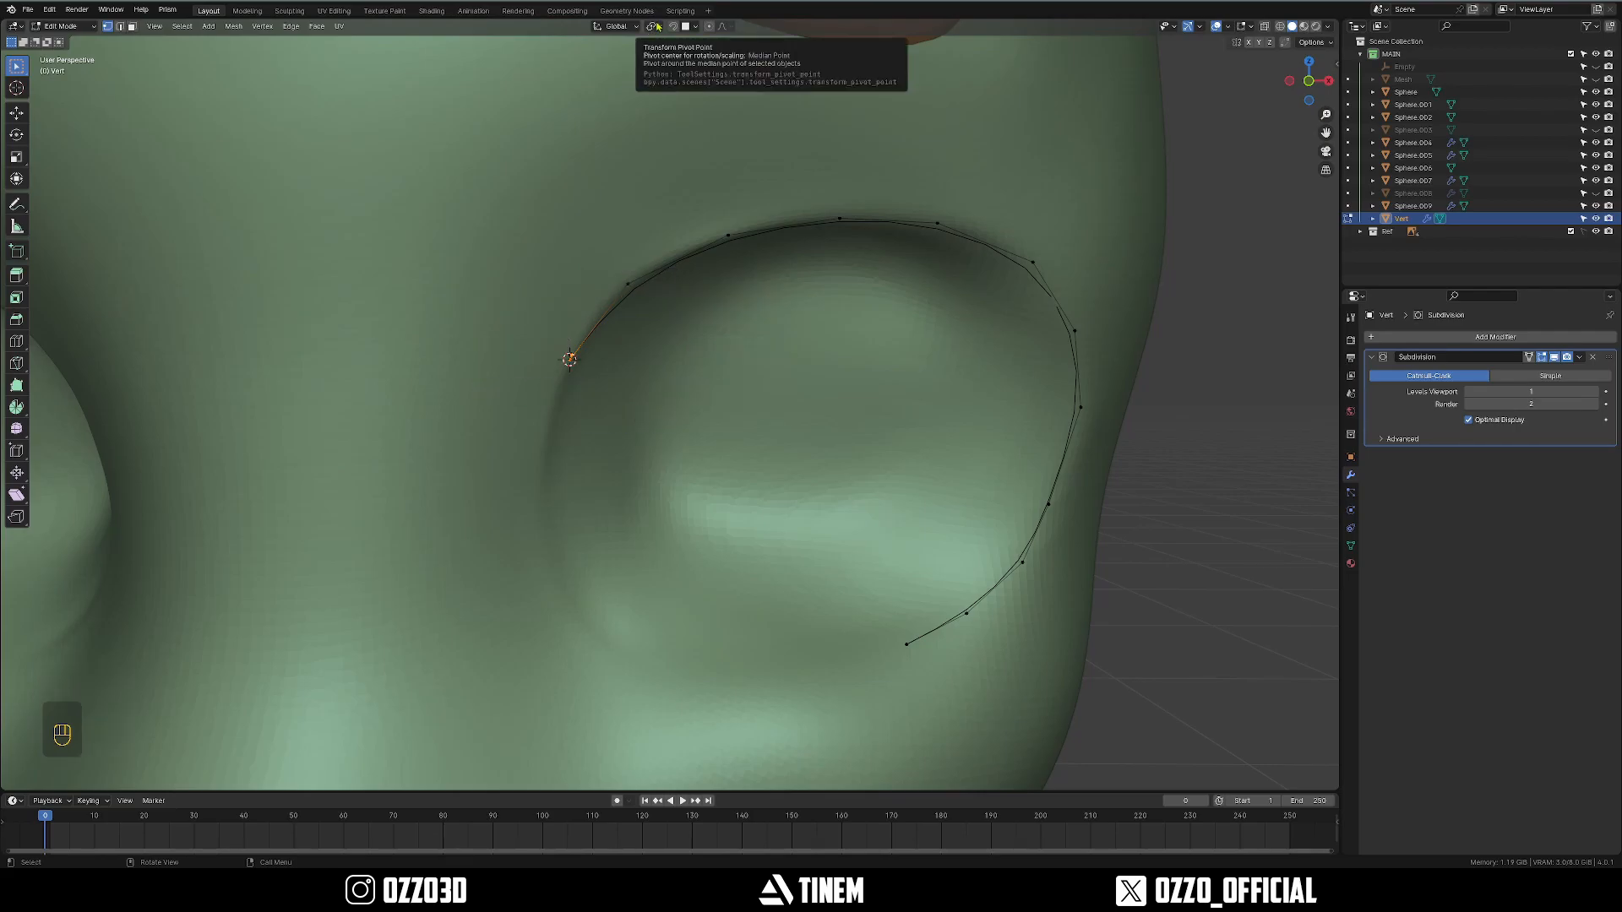
left_click(655, 27)
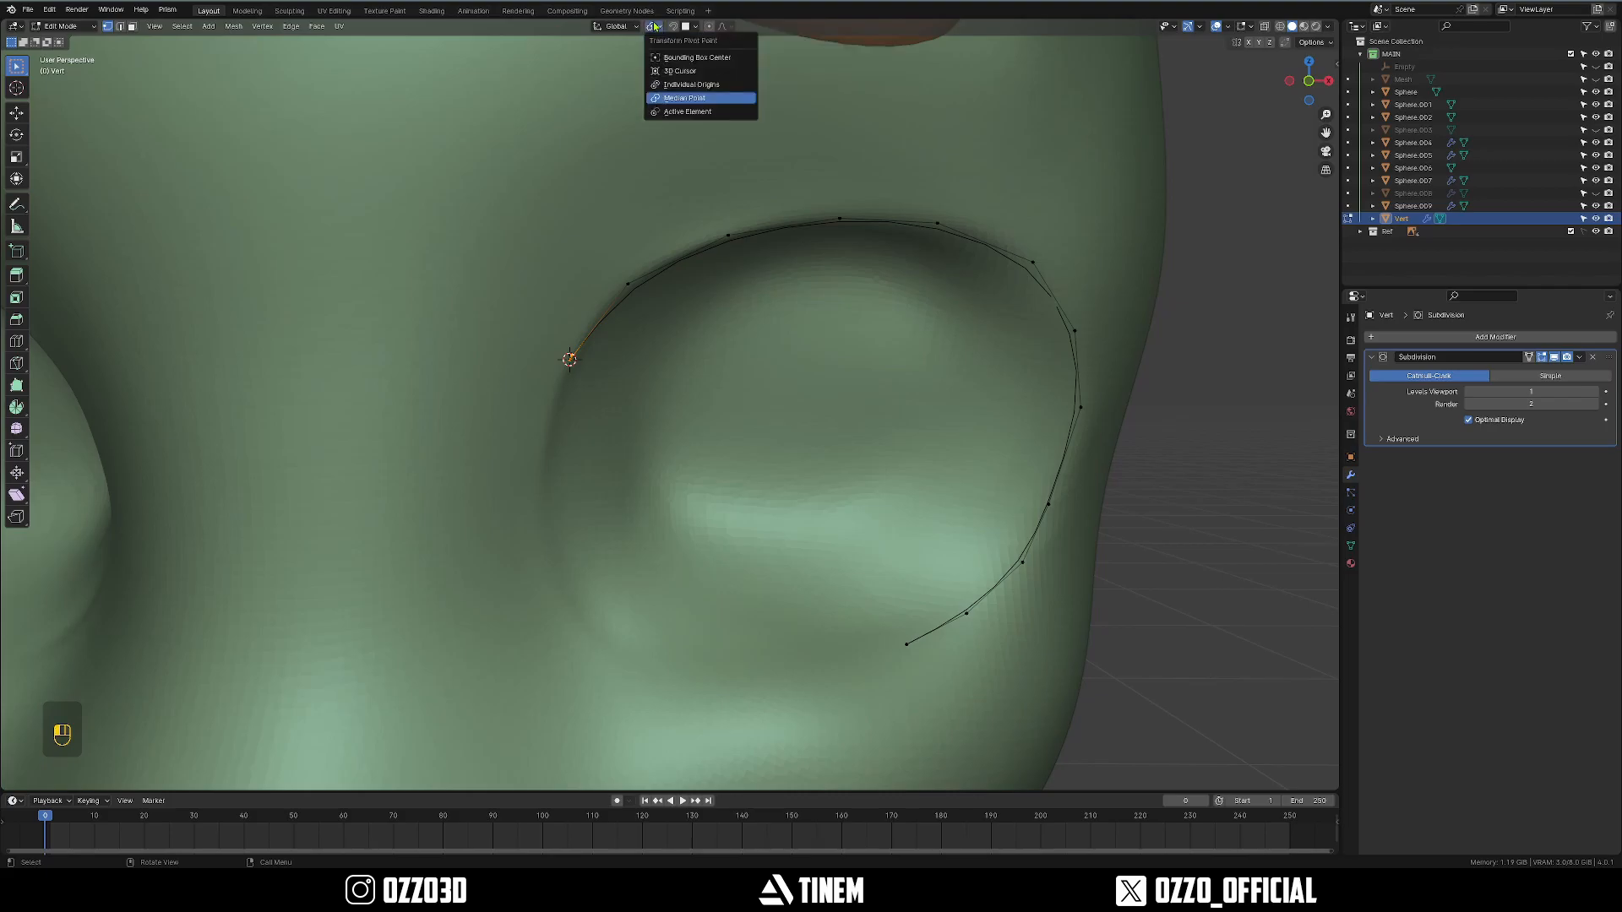
left_click(676, 71)
Extrude the whole rim outline in place and rotate the new edge slightly around the global Z axis.
middle_click_drag(702, 84, 777, 269)
scroll(809, 377, "up", 1)
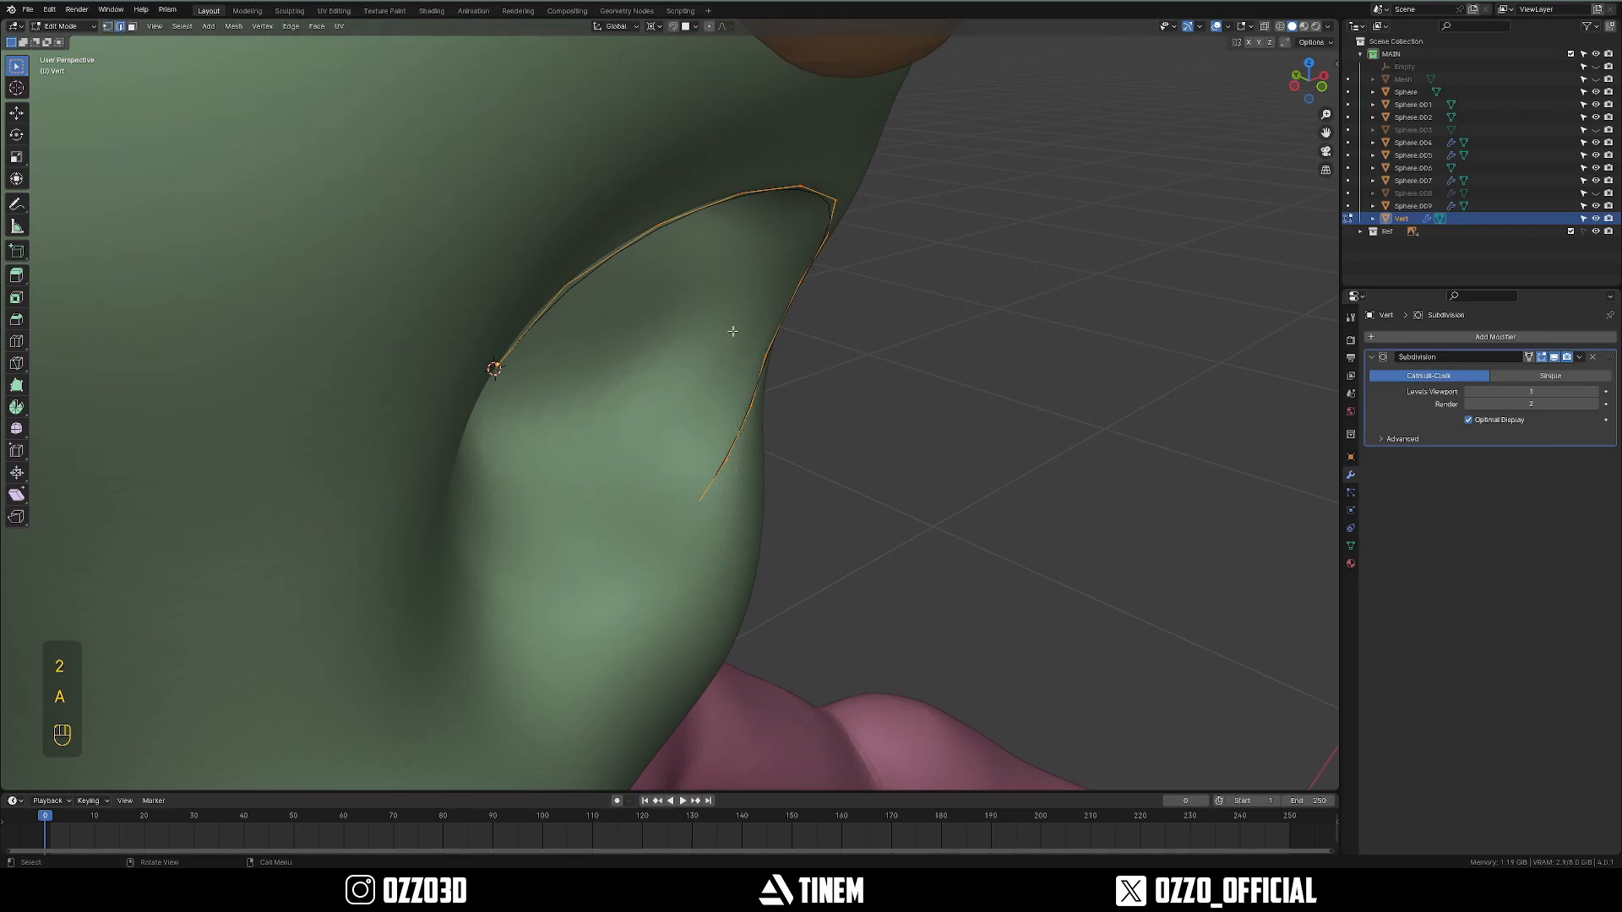
key("e")
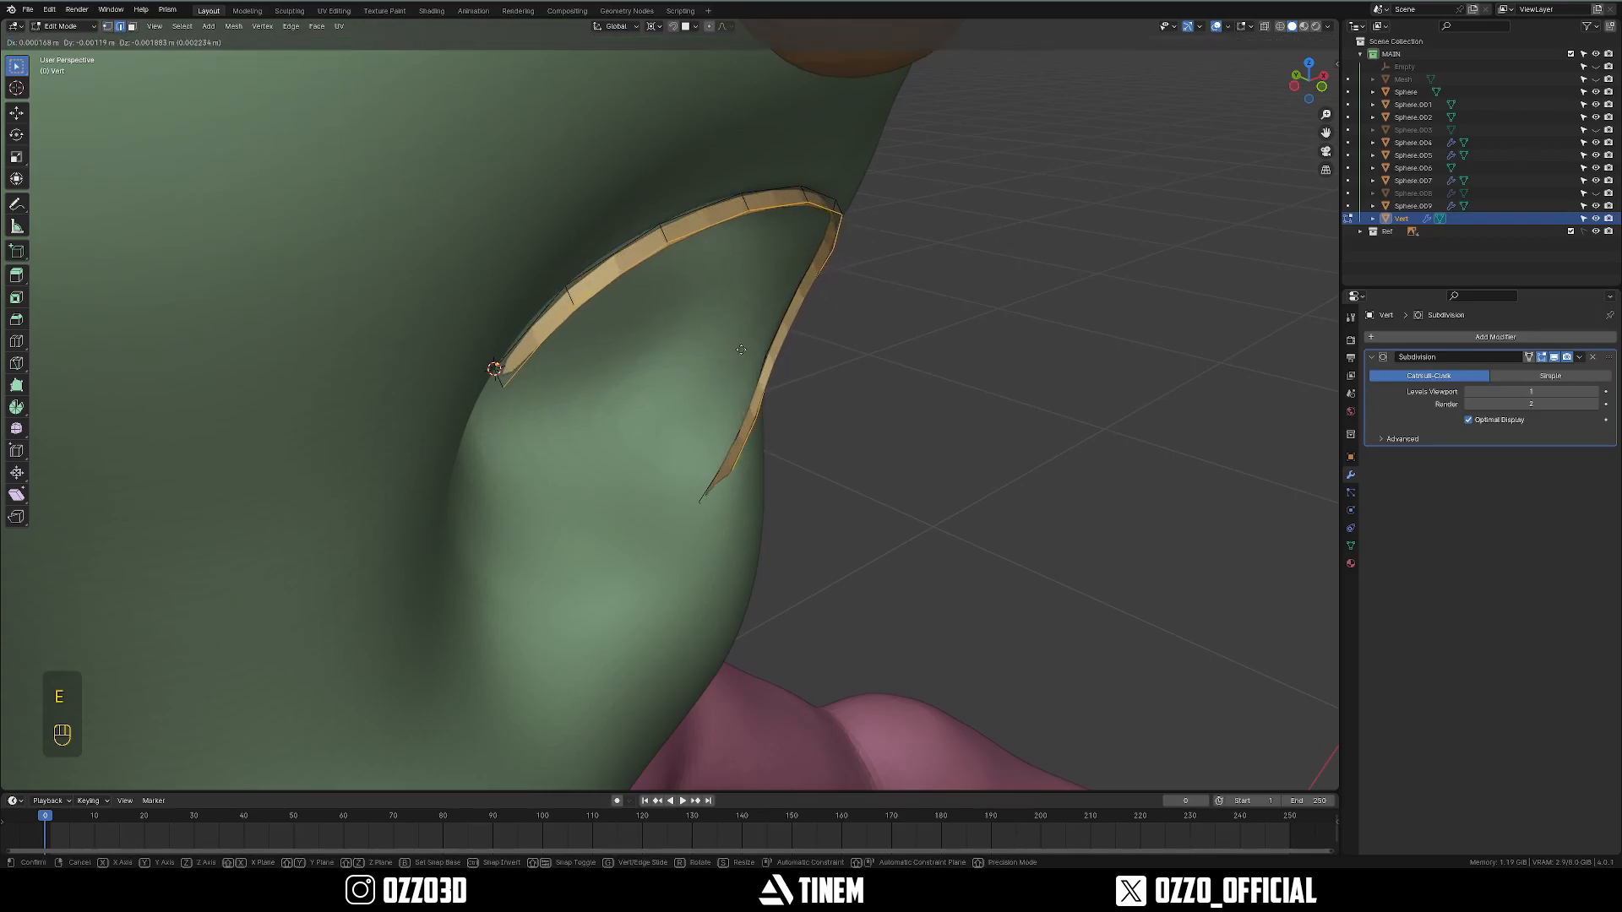
right_click(741, 349)
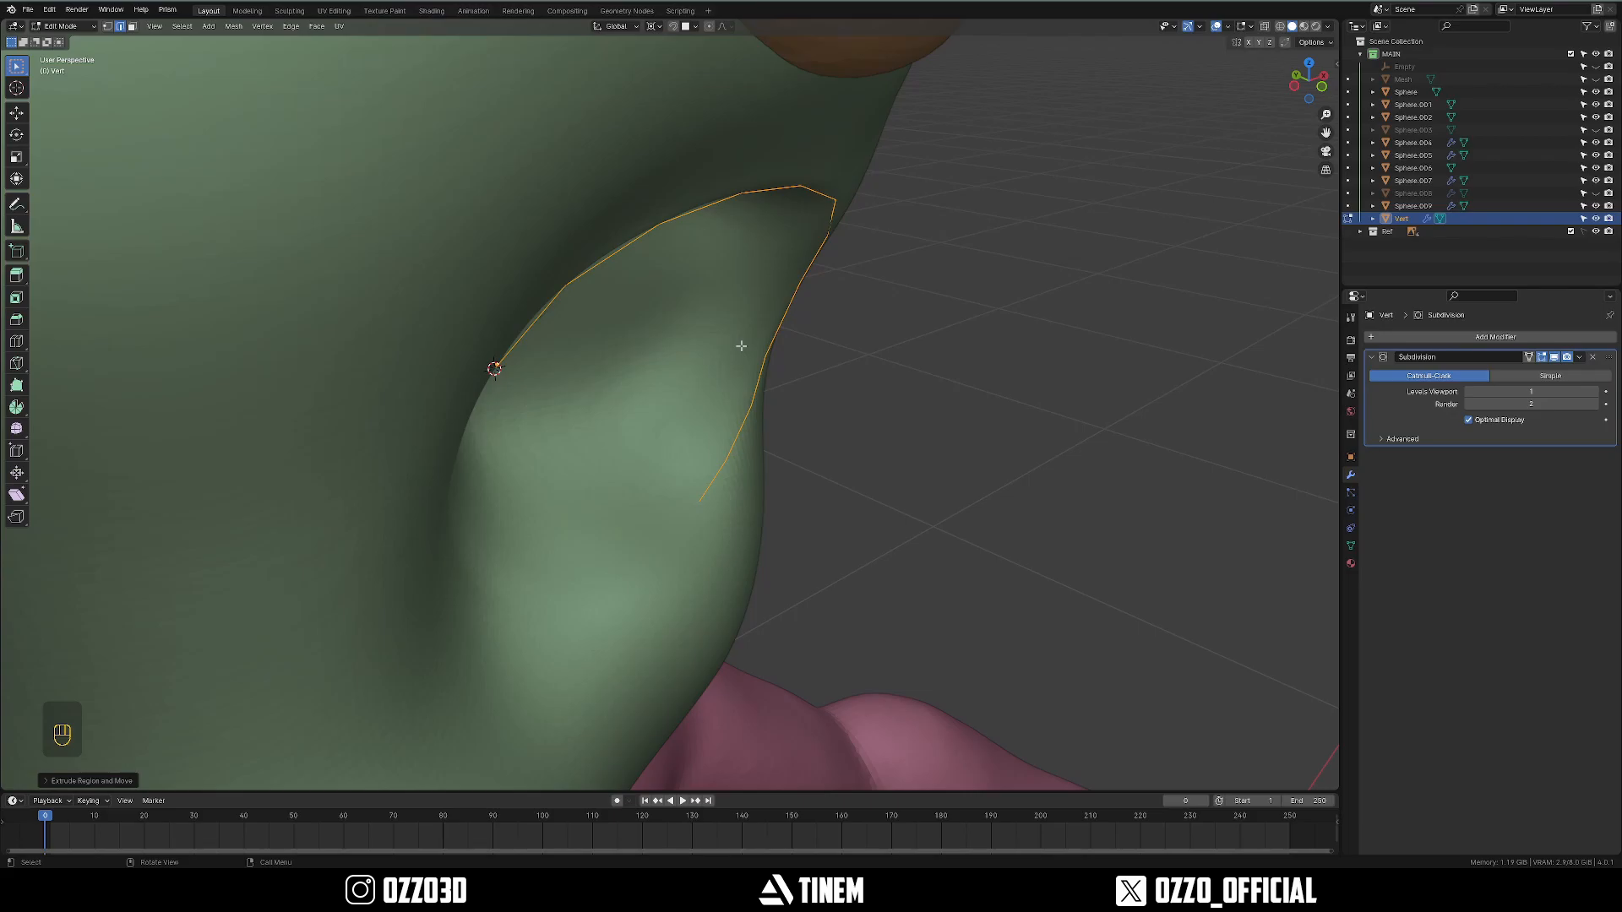
key("r")
key("z")
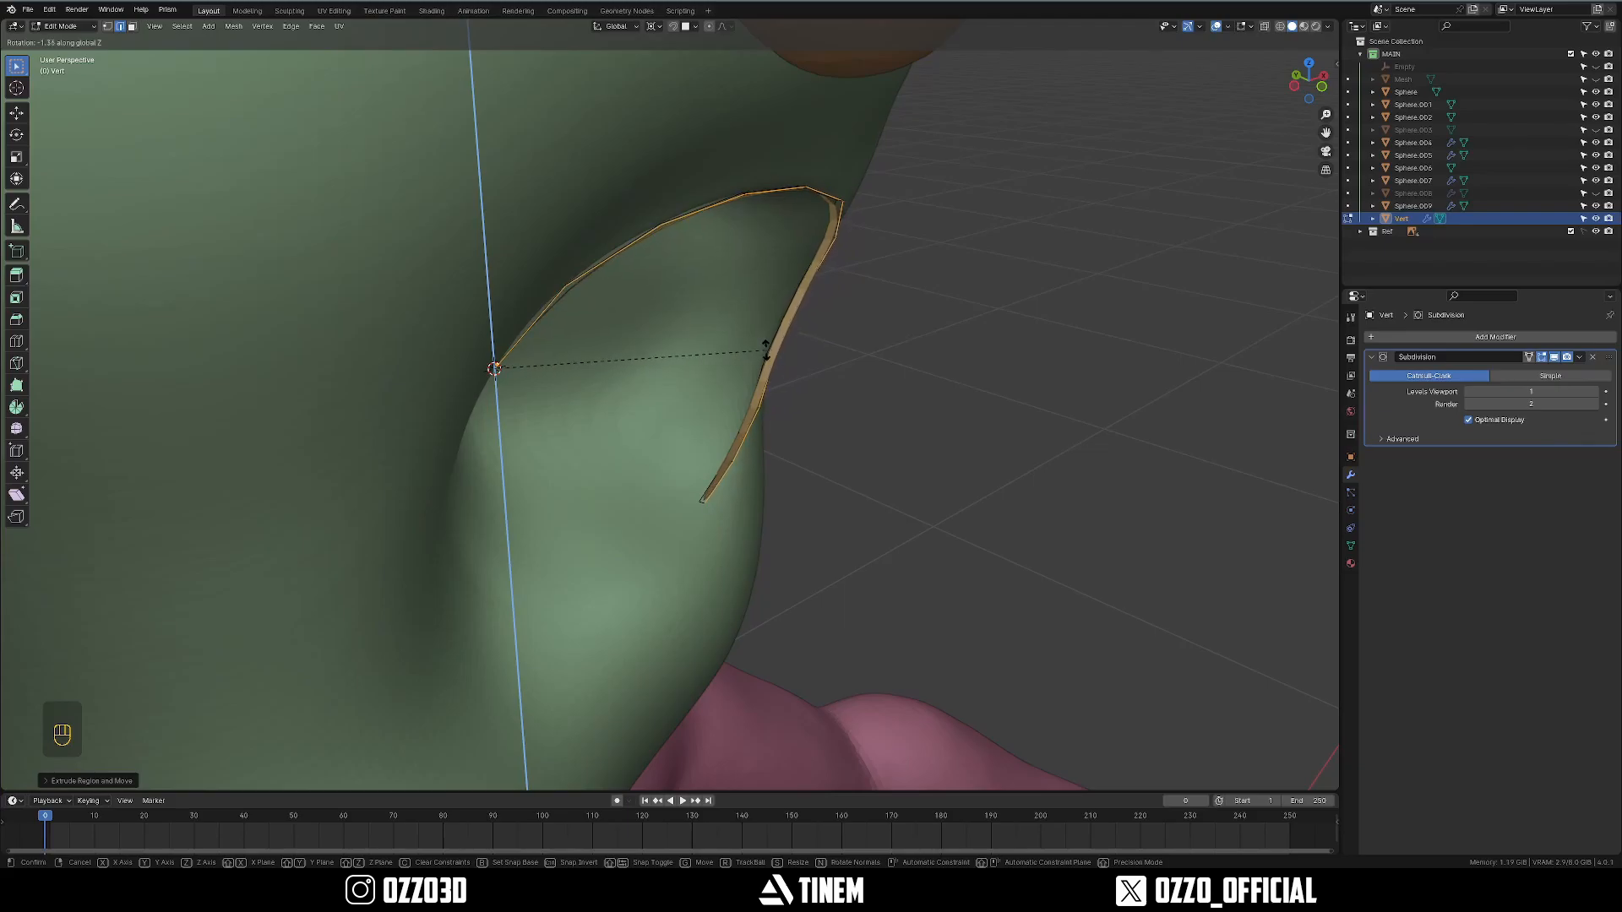
left_click(766, 349)
Move the extruded edge a small distance along the global Y axis, away from the eye socket.
middle_click_drag(753, 286, 858, 307)
key("g")
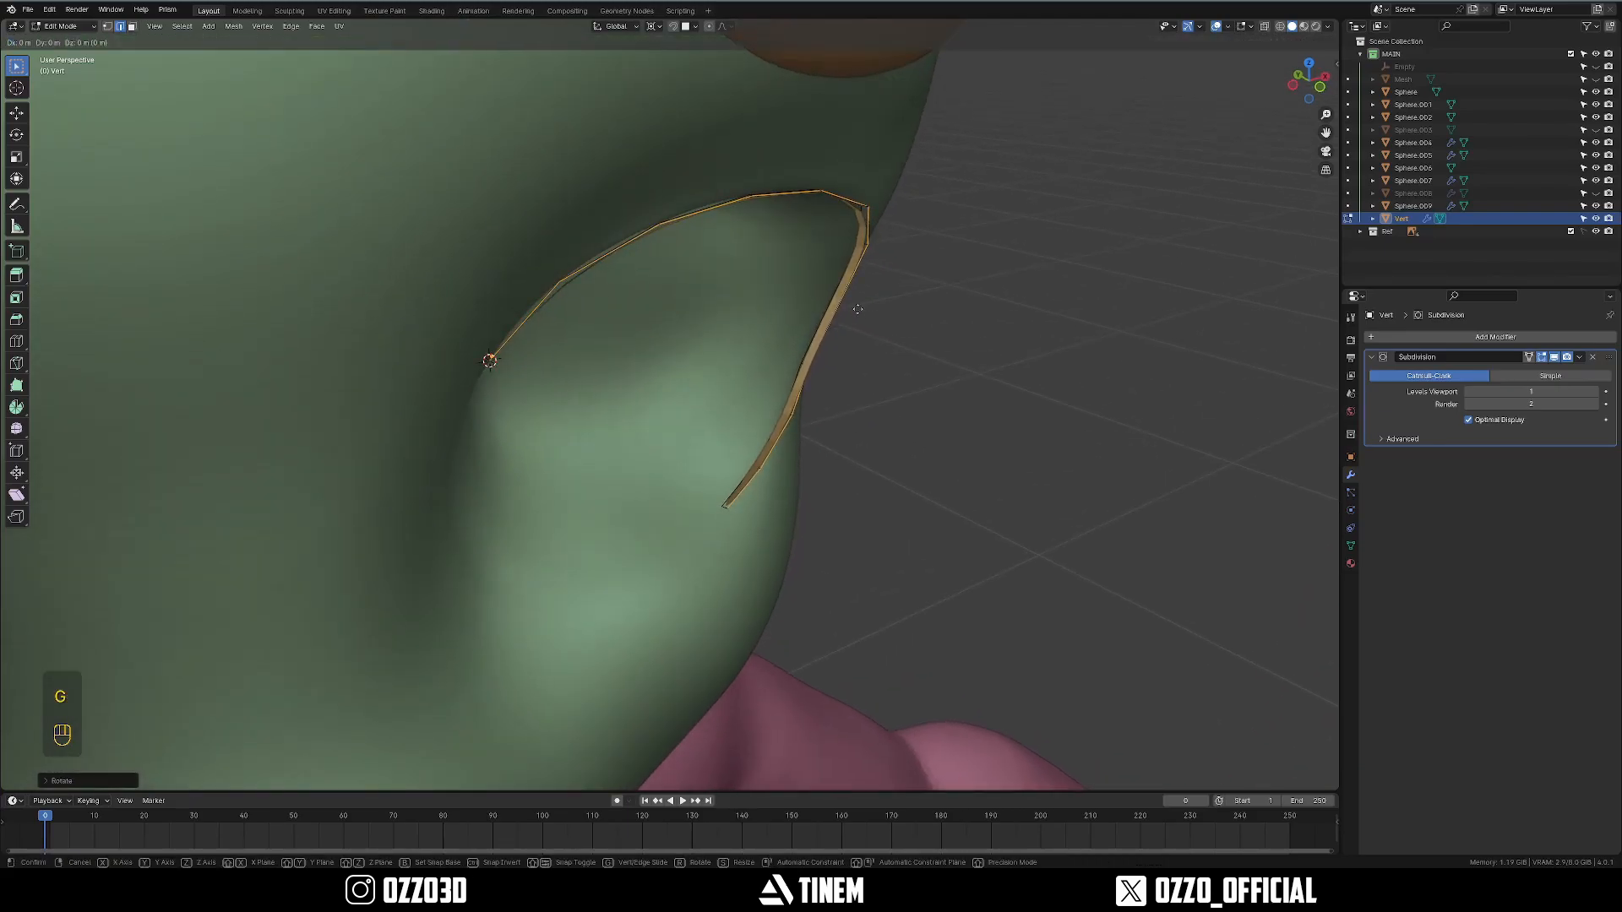
middle_click(858, 308)
key("shift")
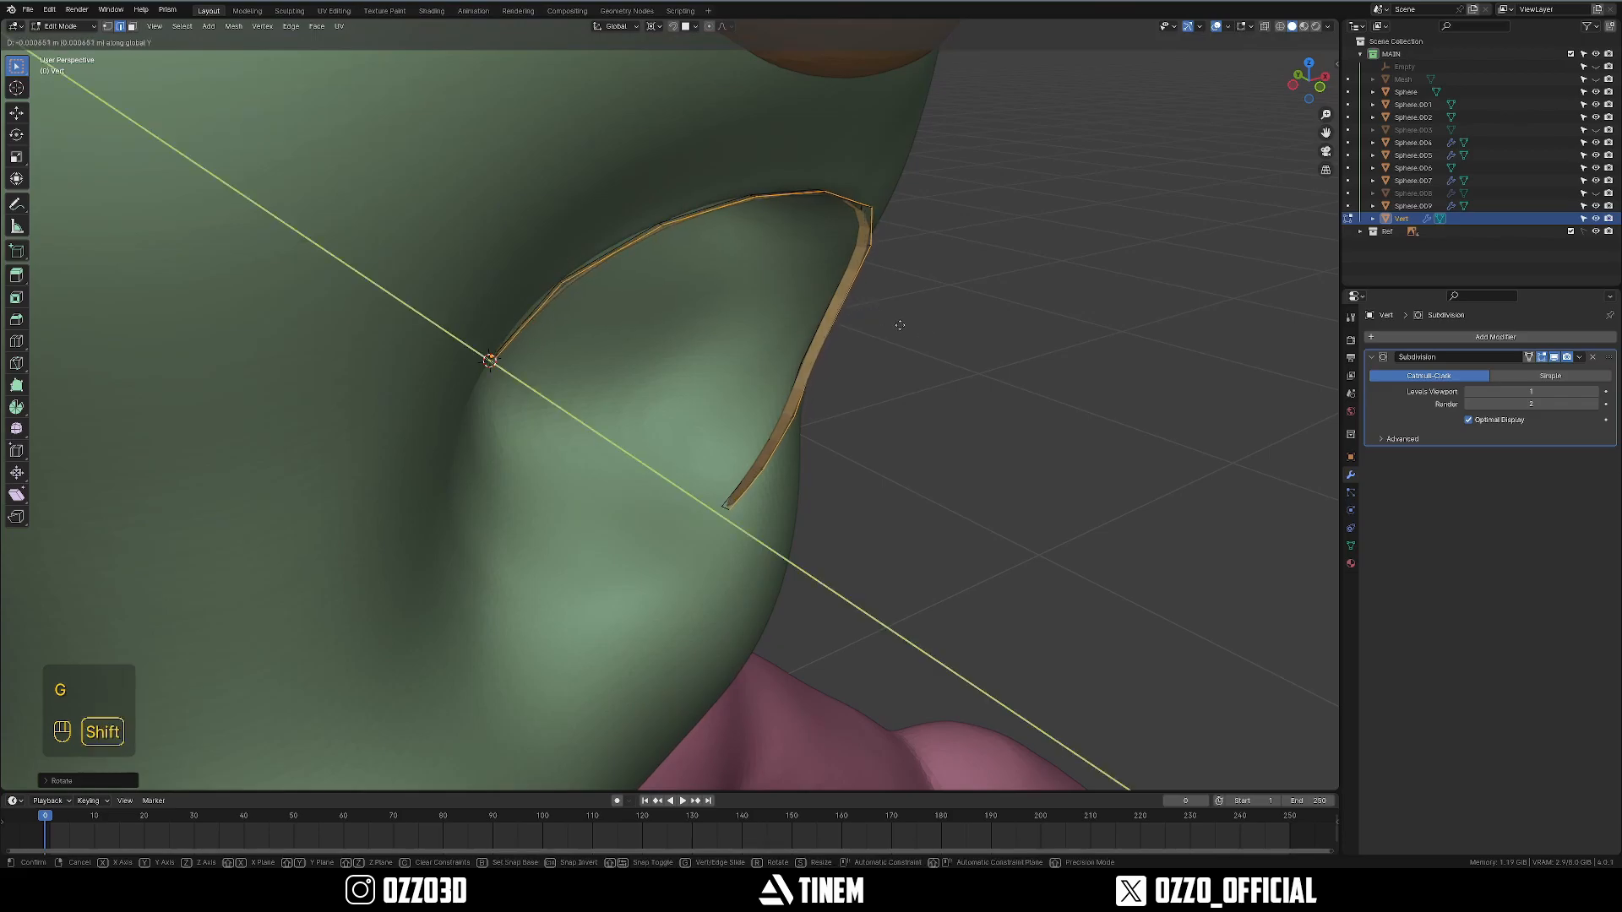
left_click(965, 333)
Scale the extruded edge up from the inner eye corner to widen the band on its outer side.
middle_click_drag(964, 333, 901, 290)
key("grave")
middle_click_drag(1082, 340, 967, 388)
key("grave")
key("s")
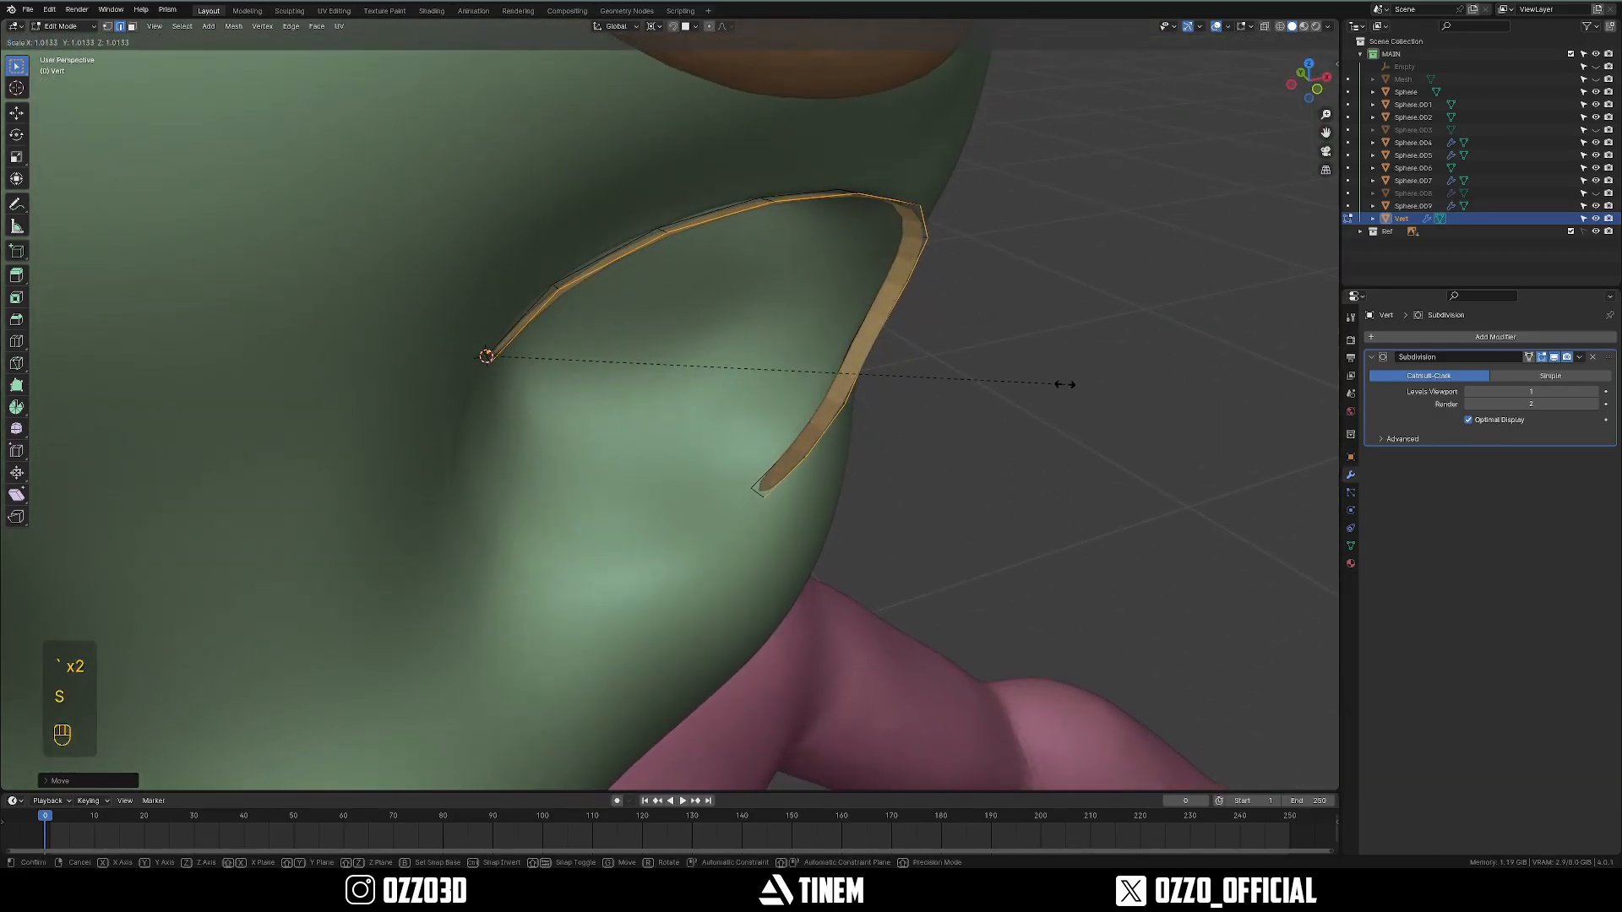
left_click(1086, 388)
middle_click_drag(1086, 388, 638, 266)
middle_click_drag(398, 275, 505, 337)
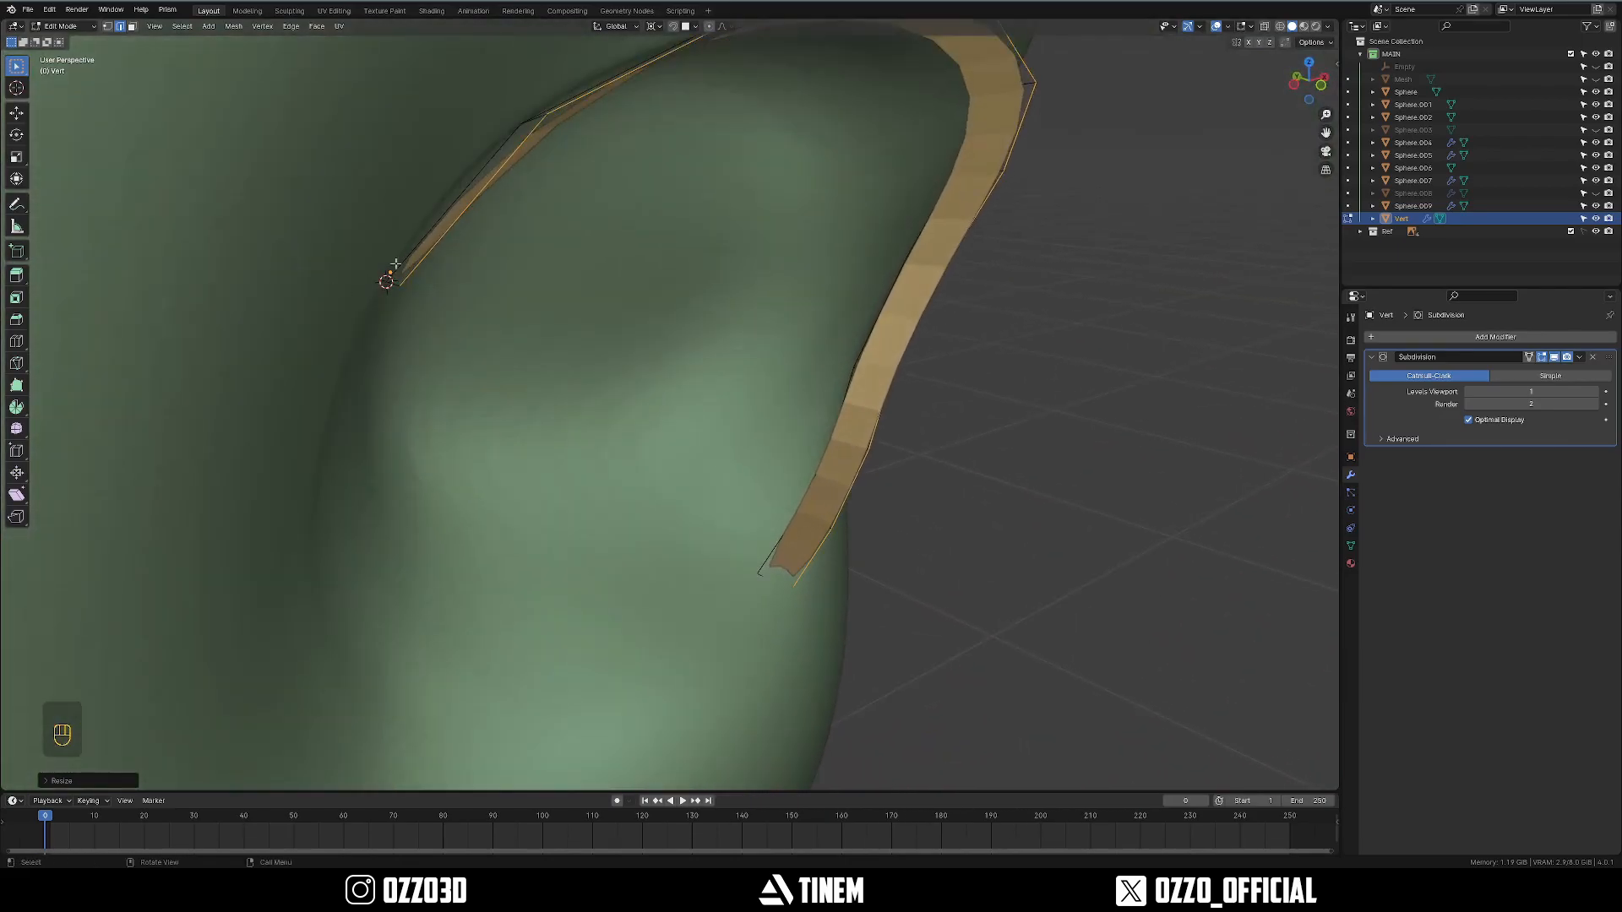
middle_click_drag(373, 313, 749, 351)
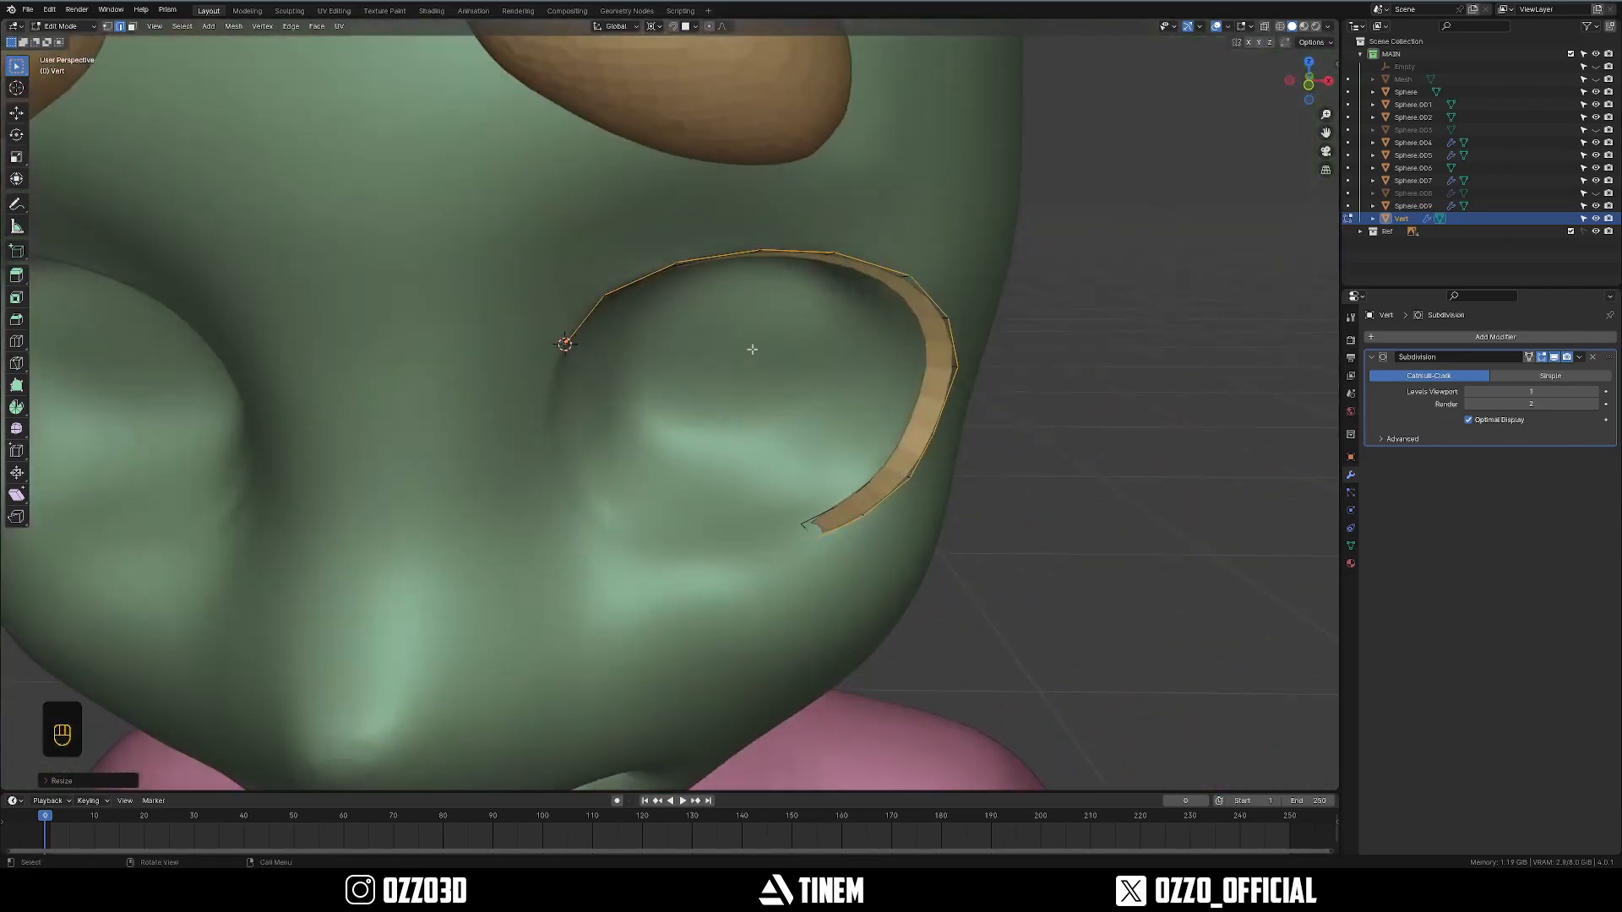
Trackball-rotate the extruded edge and rescale it around the inner eye corner.
key("r")
key("r")
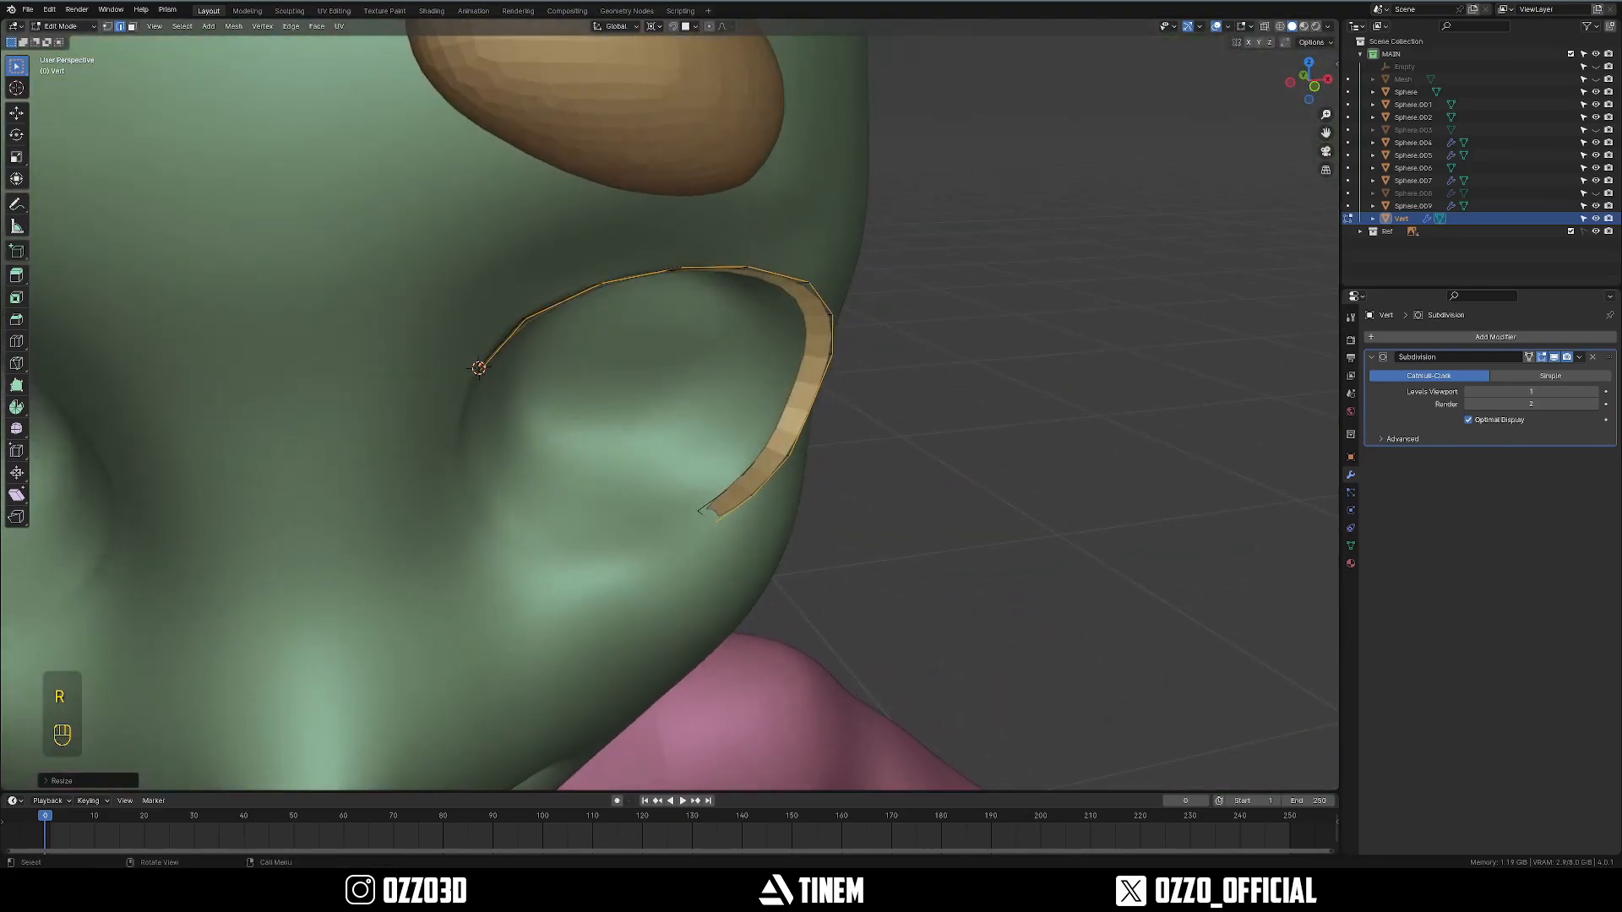
key("r")
key("r")
left_click(929, 219)
key("s")
left_click(960, 351)
key("grave")
key("s")
left_click(974, 318)
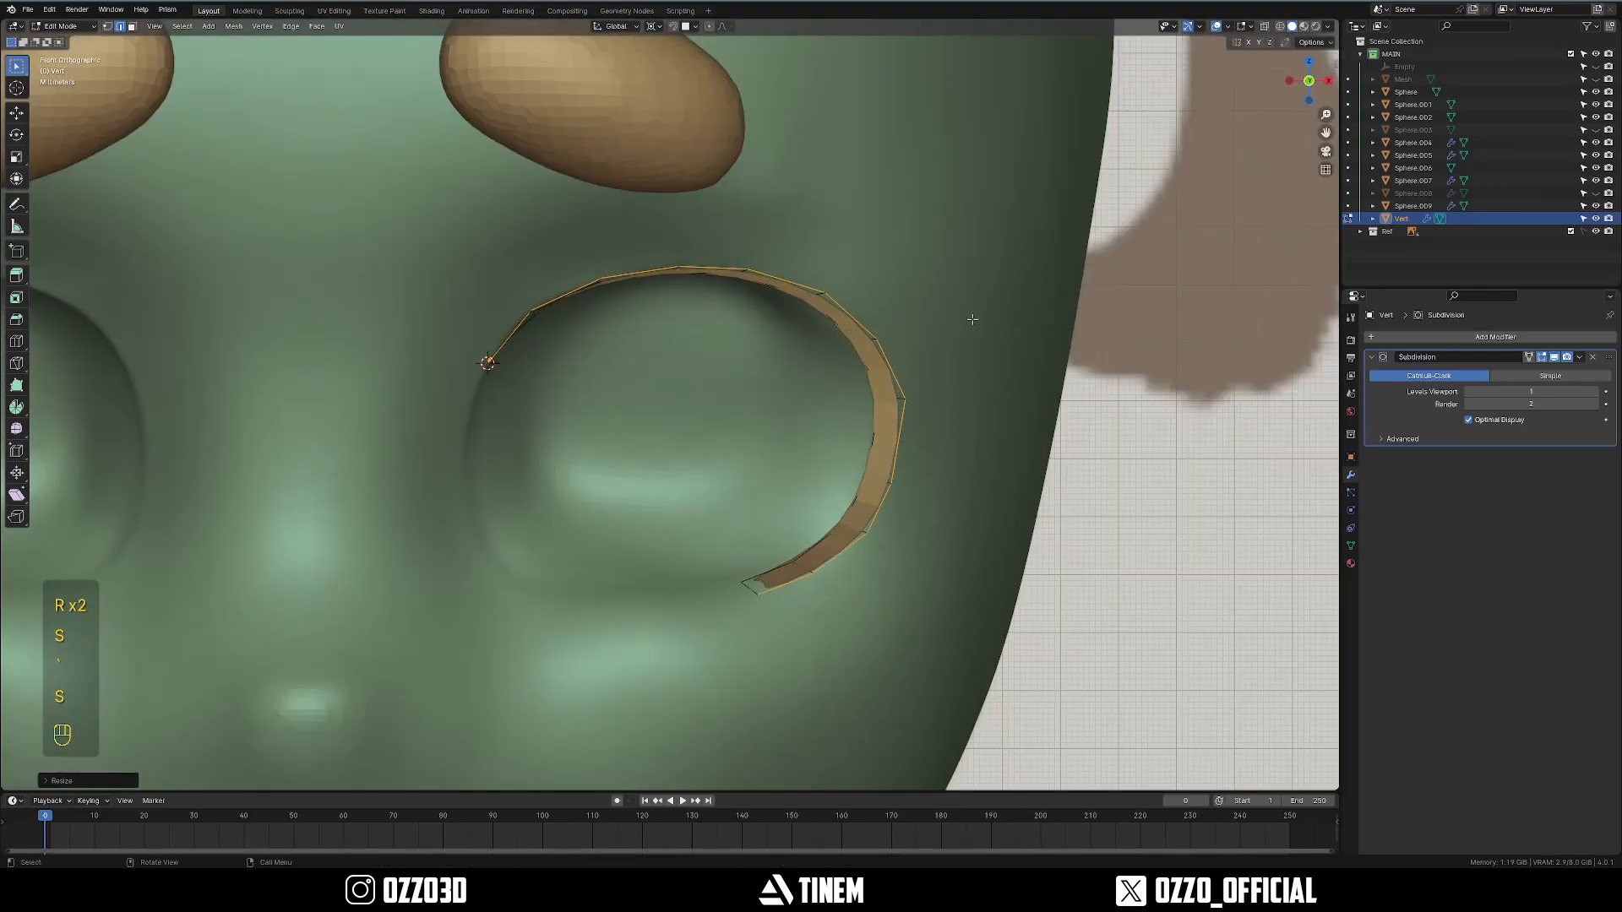
key("alt+z")
key("s")
right_click(1011, 341)
key("s")
right_click(1012, 326)
key("alt+z")
mouse_move(1000, 325)
middle_mouse_down()
mouse_move(840, 352)
mouse_move(857, 358)
mouse_move(821, 342)
mouse_move(1093, 366)
mouse_move(883, 358)
mouse_move(659, 315)
mouse_move(866, 304)
mouse_move(980, 325)
middle_mouse_up()
key("r")
key("r")
right_click(898, 355)
key("r")
right_click(728, 340)
Scale the band's extruded edge again from the inner eye corner and check its width around the socket.
key("s")
left_click(1086, 362)
middle_click_drag(980, 325, 498, 361, "shift")
scroll(749, 361, "up", 1)
scroll(652, 438, "down", 2)
scroll(498, 360, "up", 3)
middle_click_drag(373, 391, 325, 386)
scroll(324, 386, "down", 4)
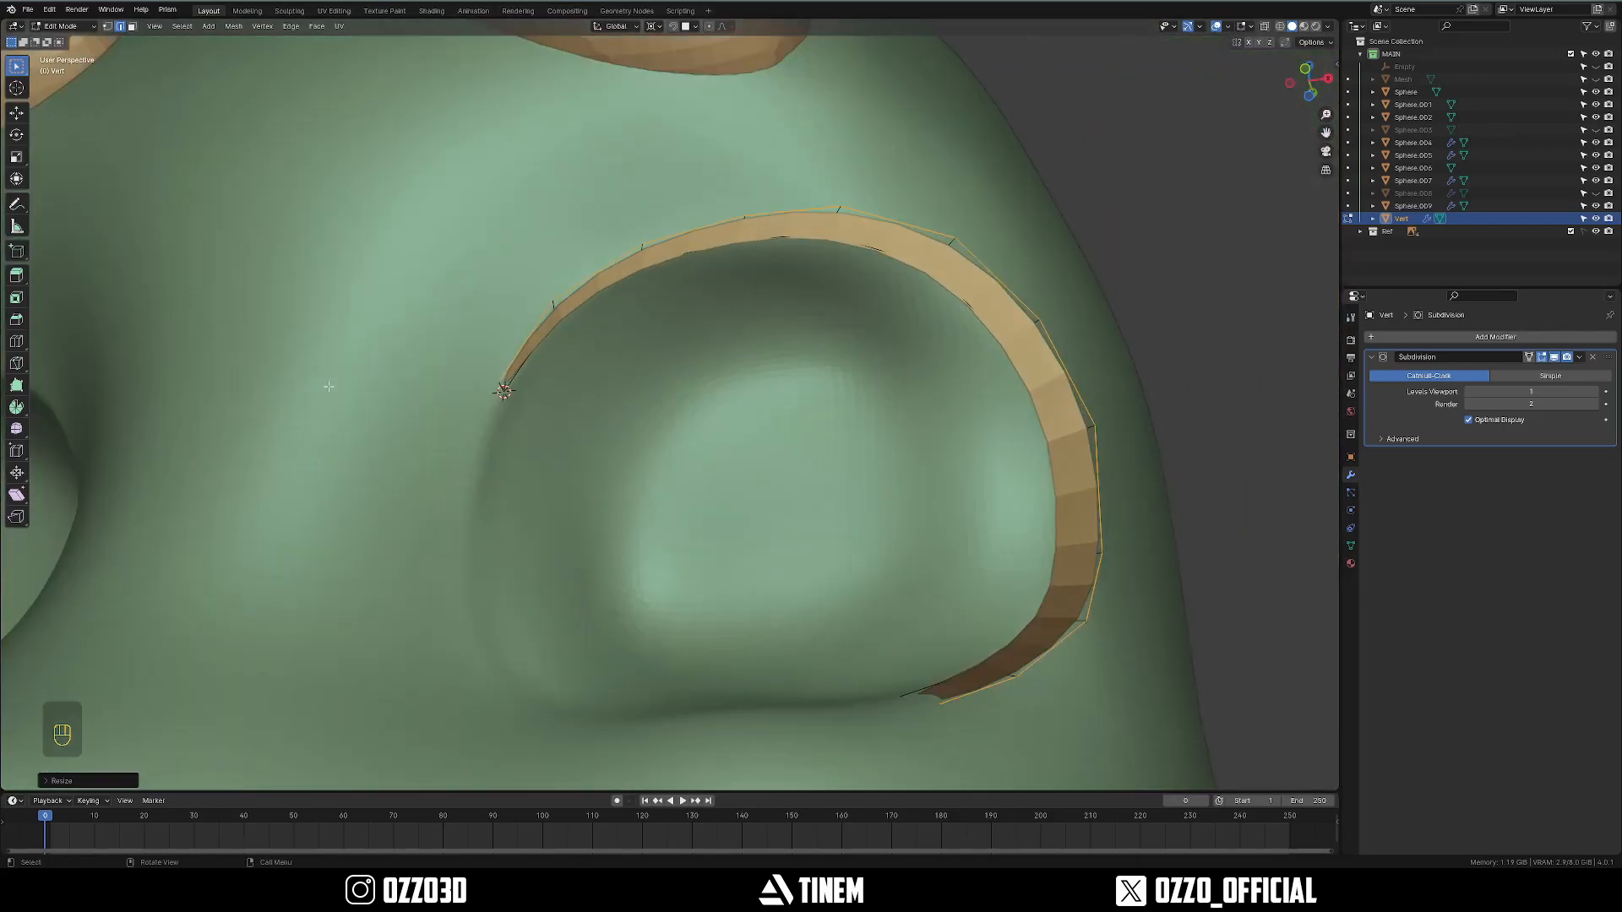
middle_click_drag(666, 267, 684, 412)
Rotate the extruded edge slightly in front view, then trackball-rotate it to refine the band's outer width.
key("r")
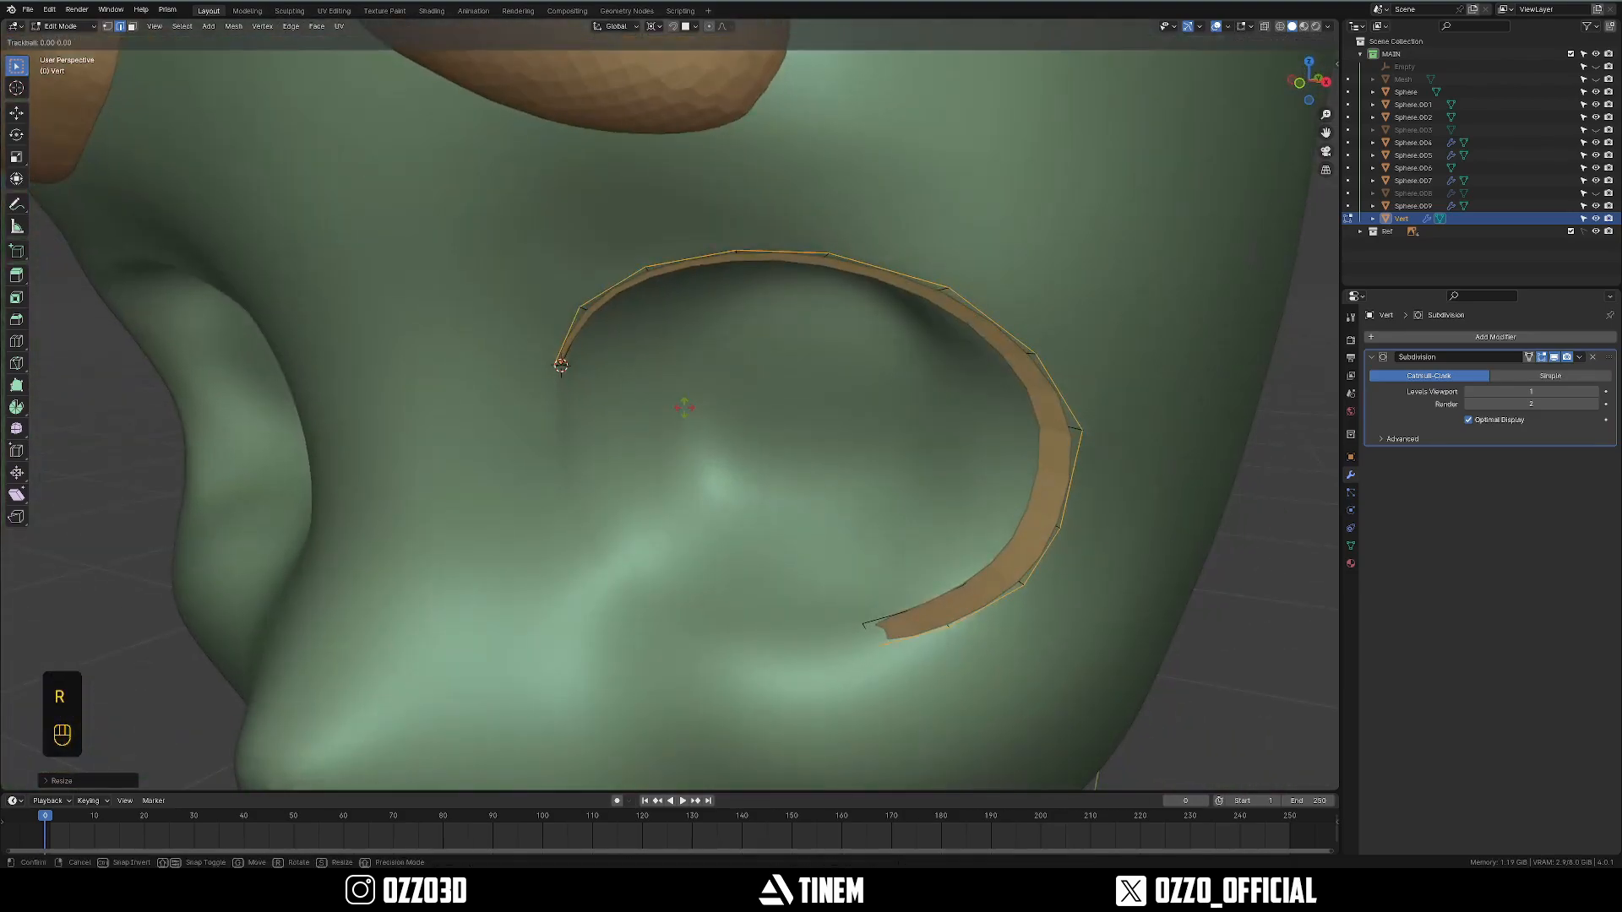
right_click(626, 431)
key("grave")
key("r")
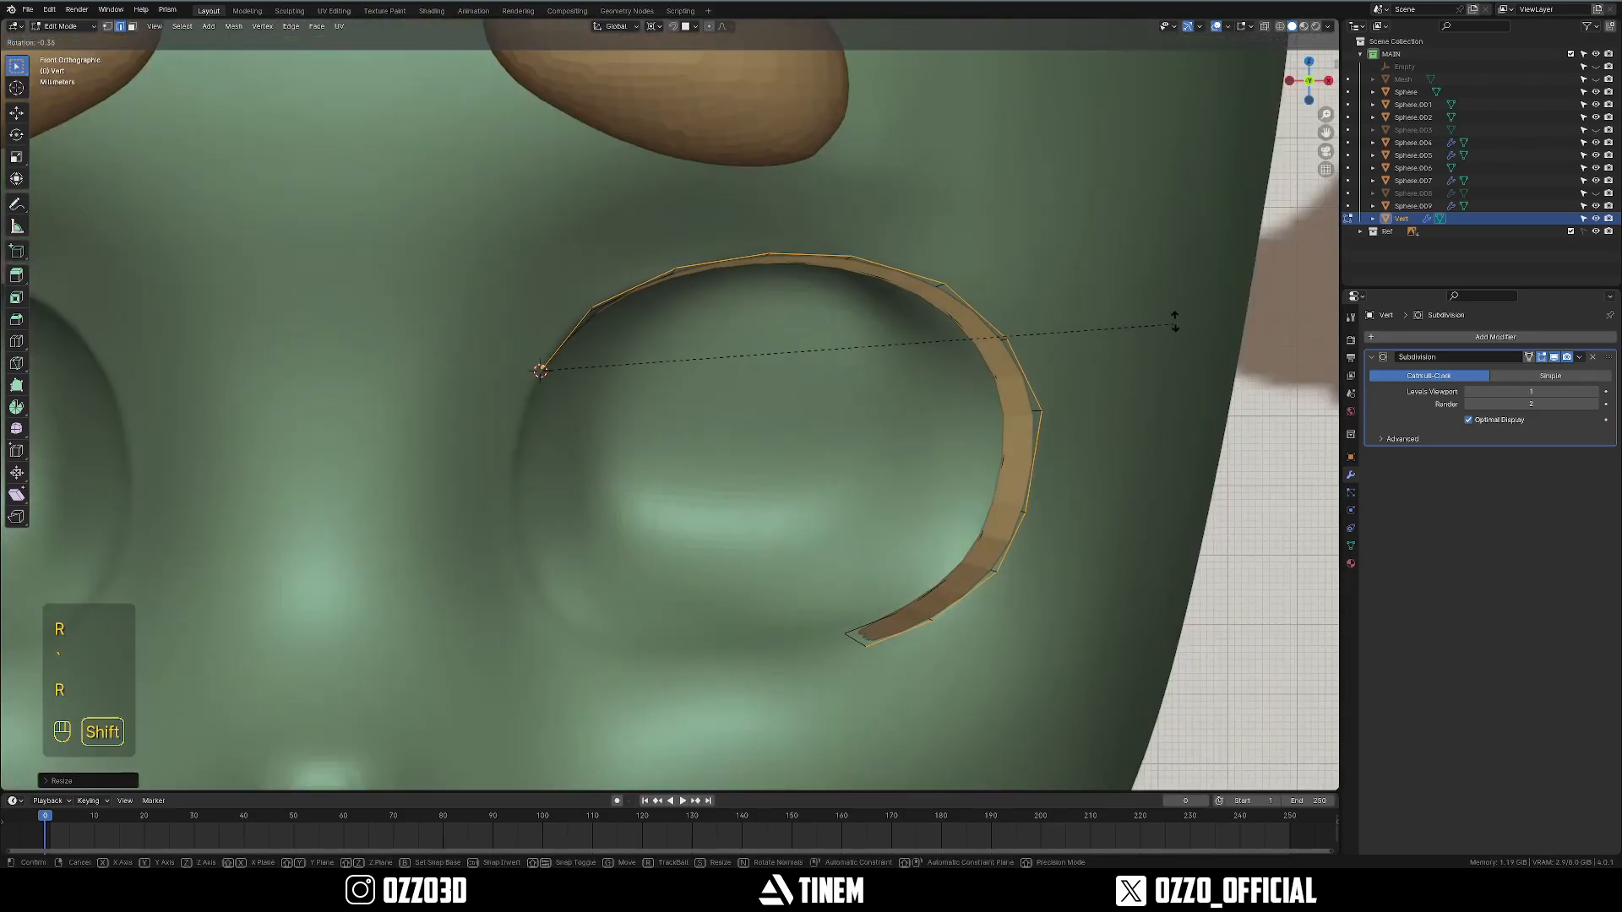
key("s")
key("r")
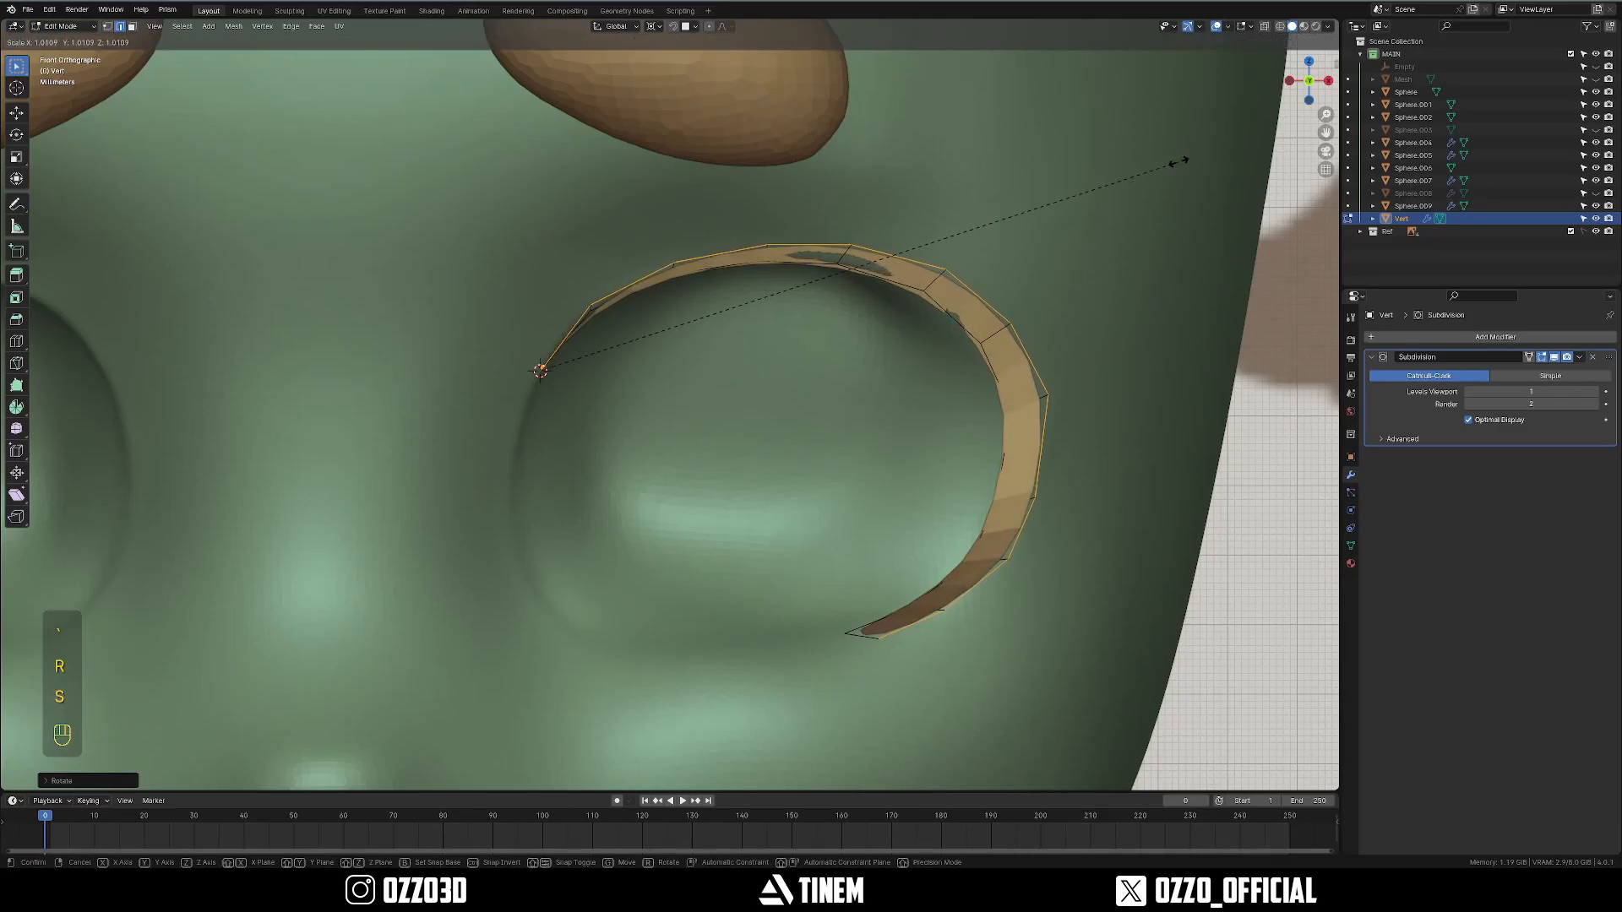
key("r")
middle_click_drag(1140, 174, 1051, 310)
key("shift")
left_click(978, 224)
key("grave")
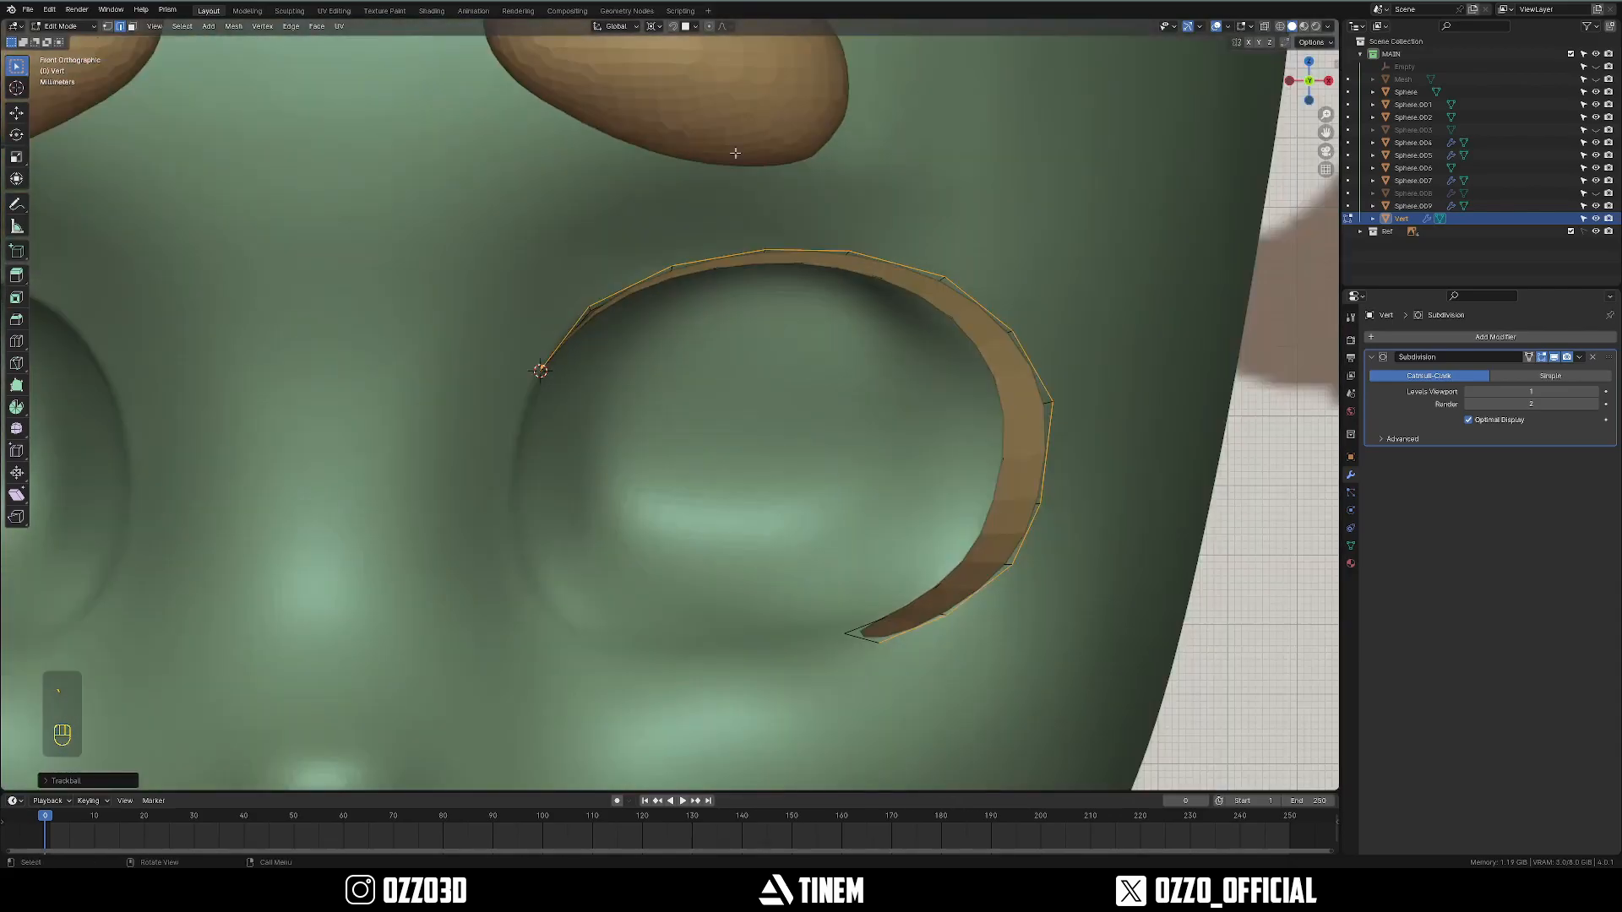
Set the transform pivot point back to Median Point and deselect the band's edge.
left_click(654, 26)
left_click(686, 101)
left_click(706, 424)
middle_click_drag(874, 465, 549, 296)
middle_click_drag(549, 296, 590, 363)
Turn on X-ray and slide the outer-edge vertex at the band's lower end toward the inner edge.
scroll(592, 448, "up", 5)
key("1")
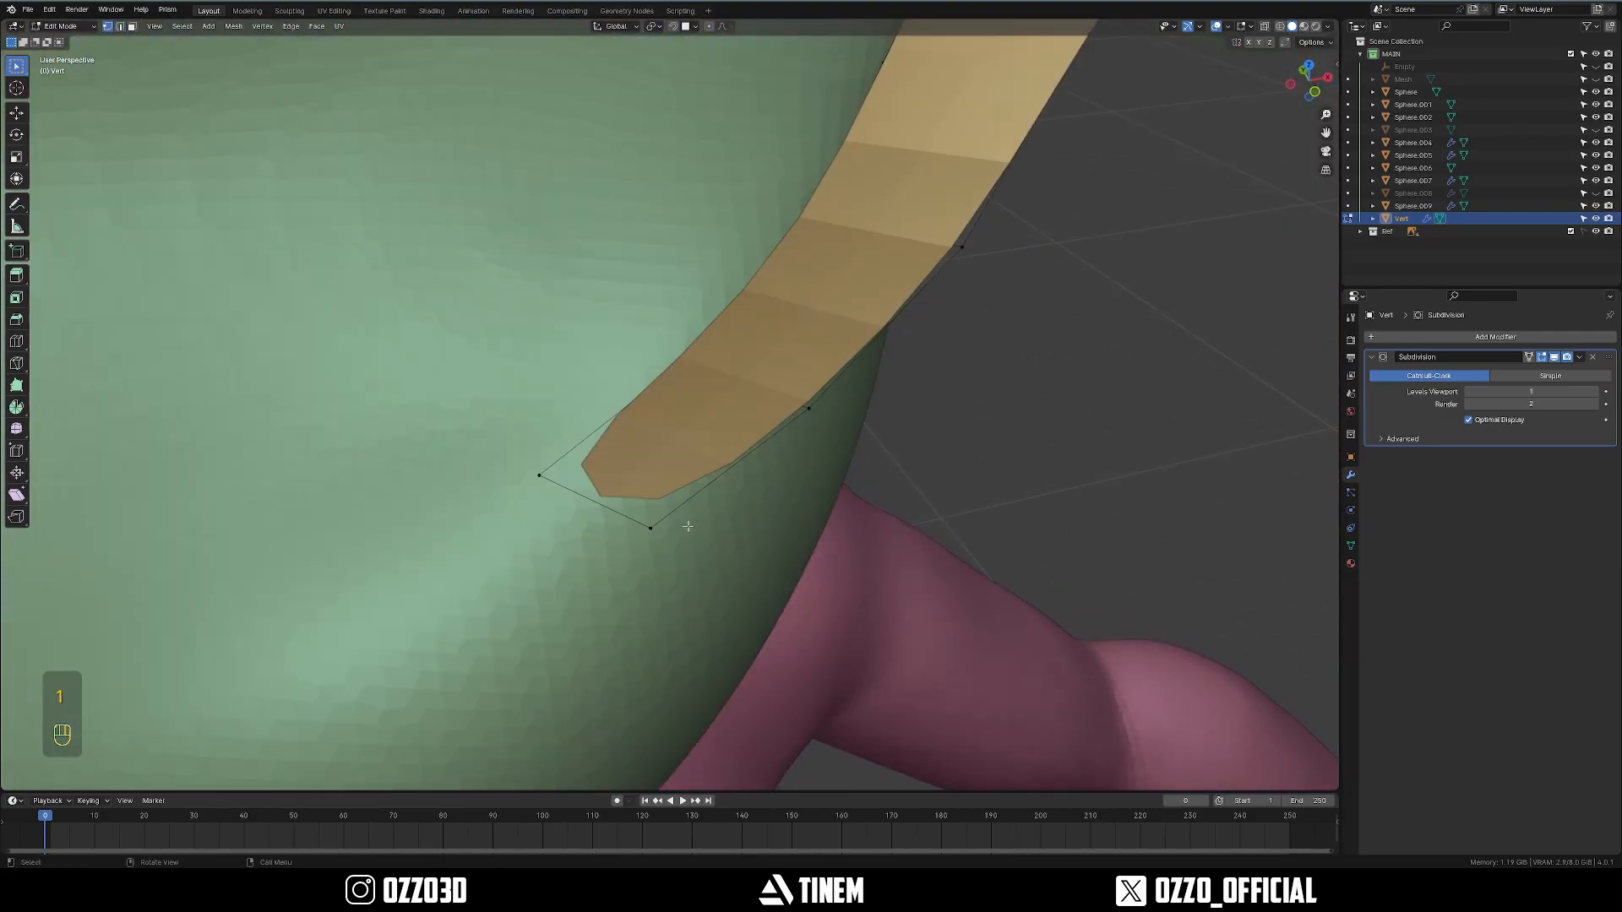
scroll(657, 526, "down", 4)
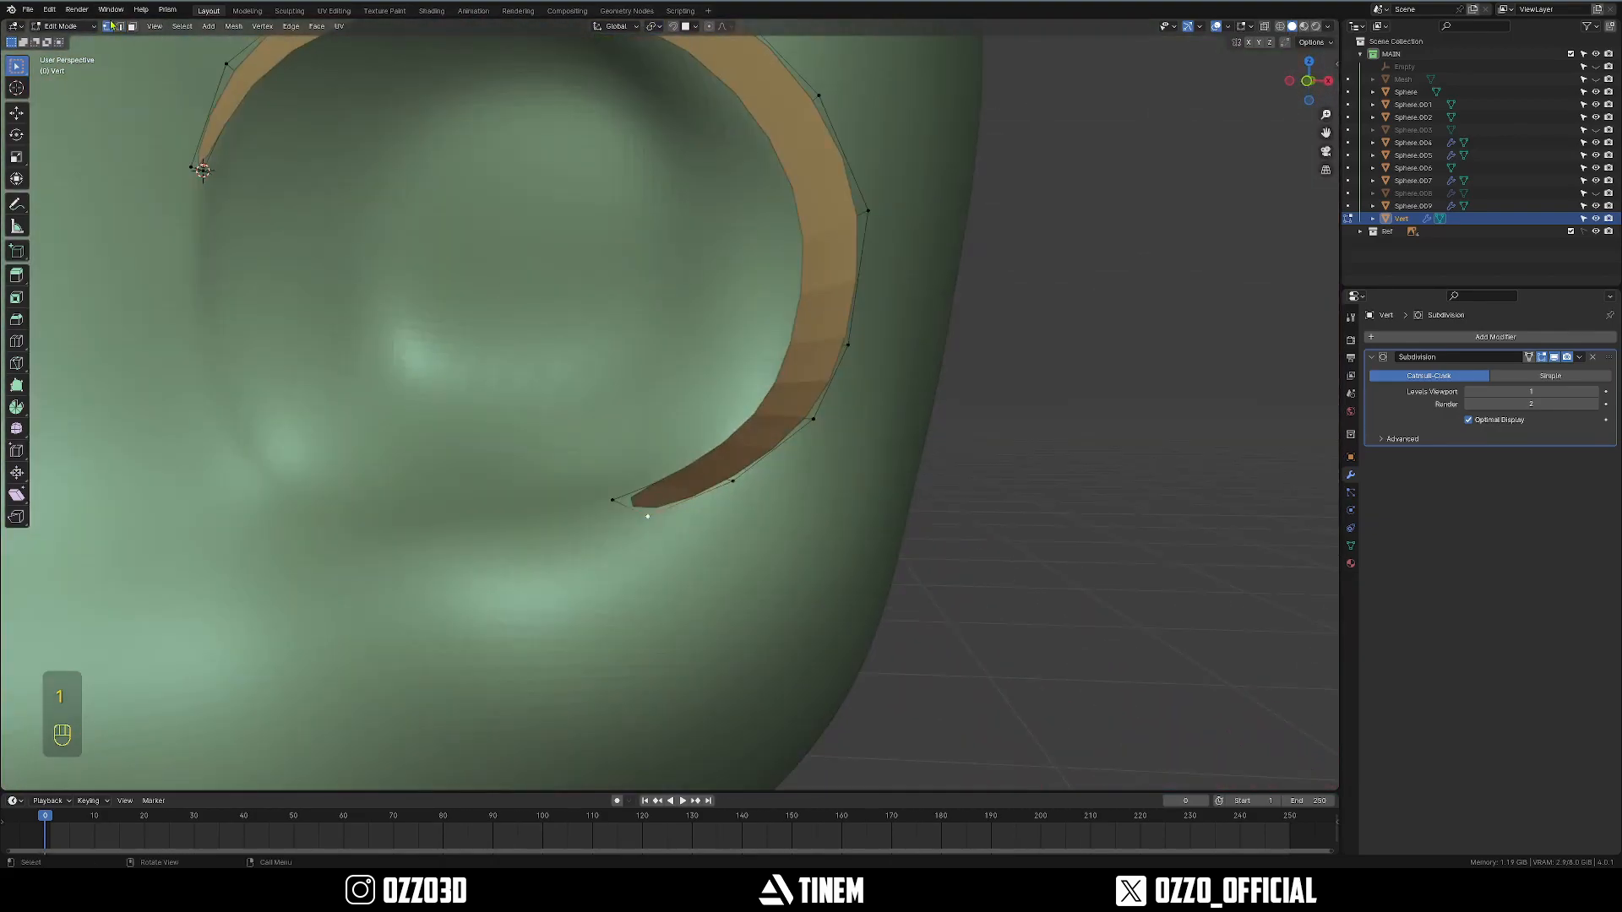
key("alt+z")
middle_click_drag(675, 477, 716, 531)
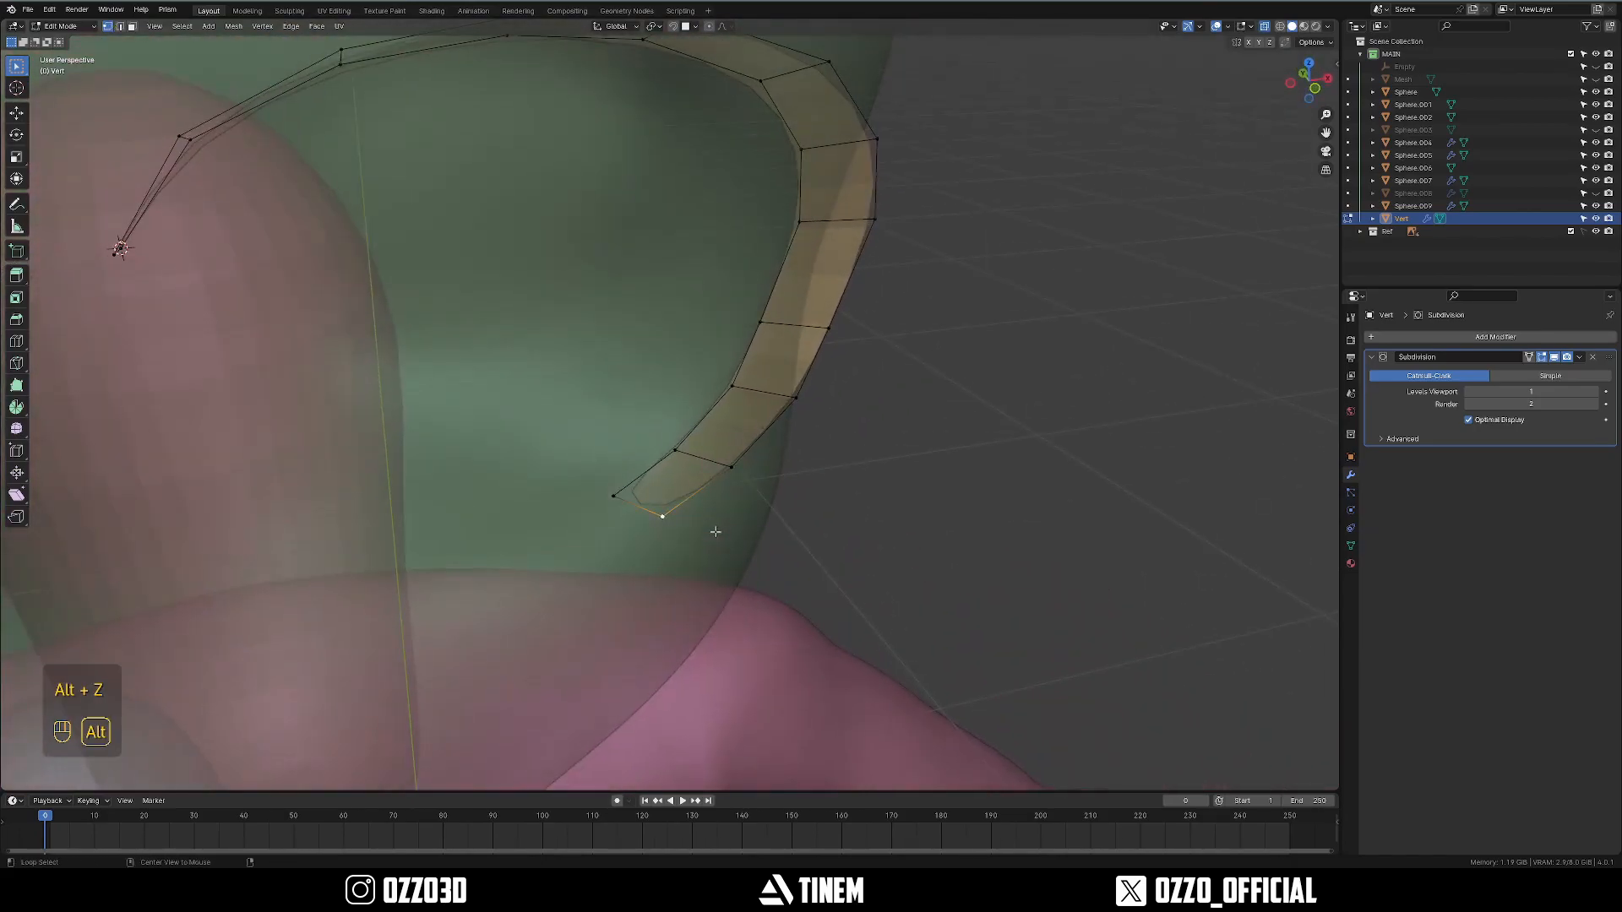
scroll(715, 531, "up", 3)
key("g")
key("g")
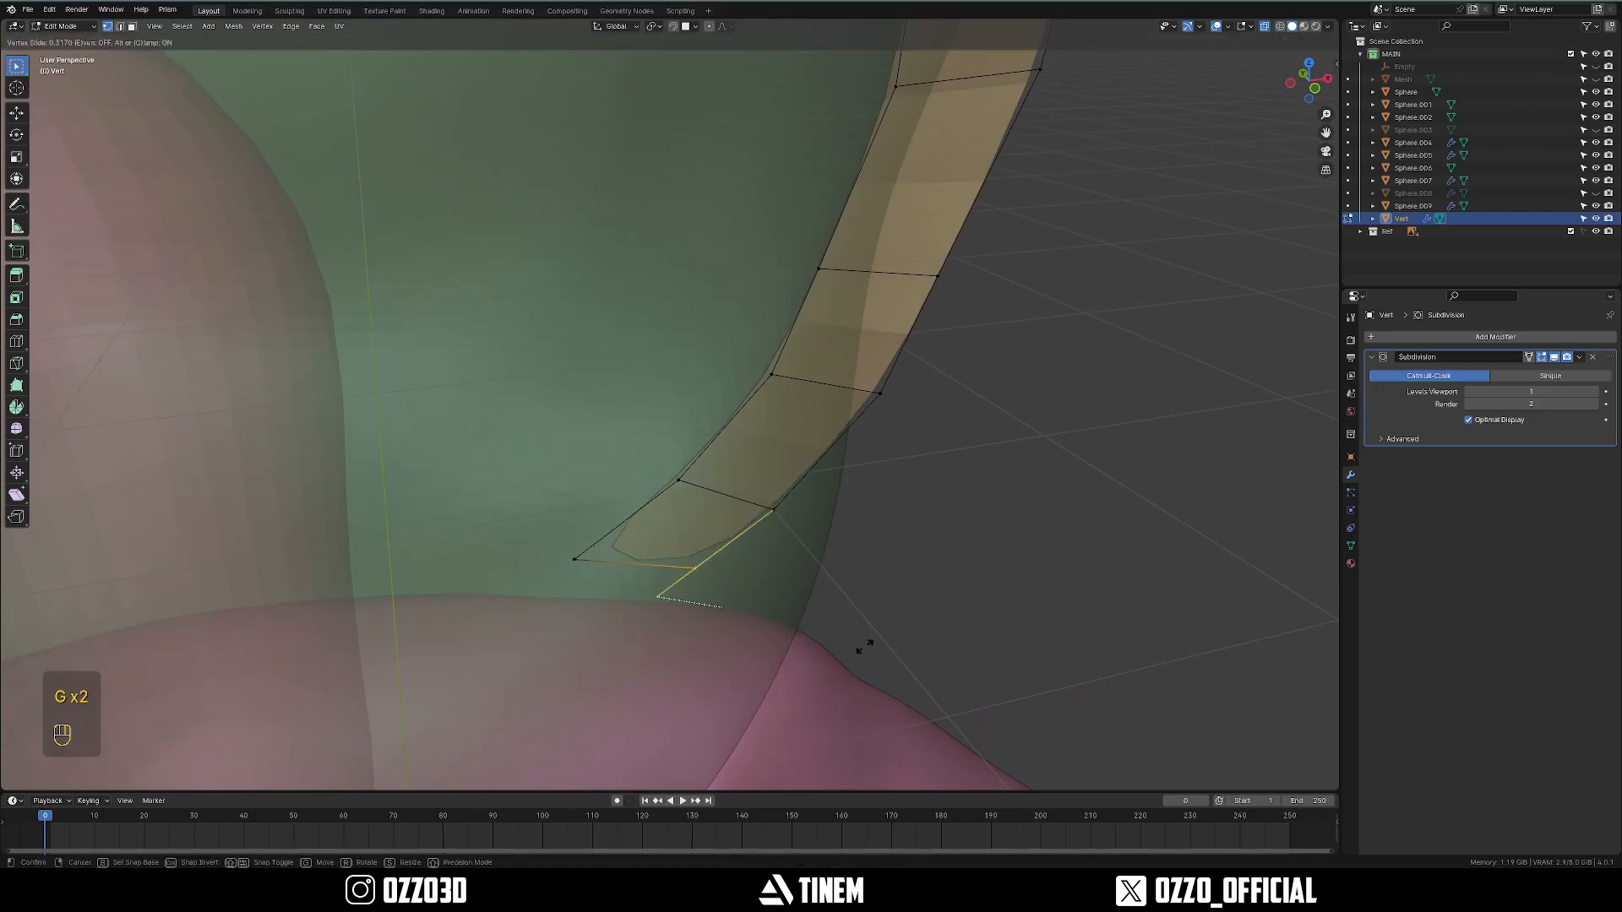
left_click(738, 629)
Slide the next outer-edge vertices up the band inward so its lower tail tapers.
middle_click_drag(738, 629, 706, 550)
key("g")
left_click(844, 603)
middle_click_drag(836, 600, 946, 591)
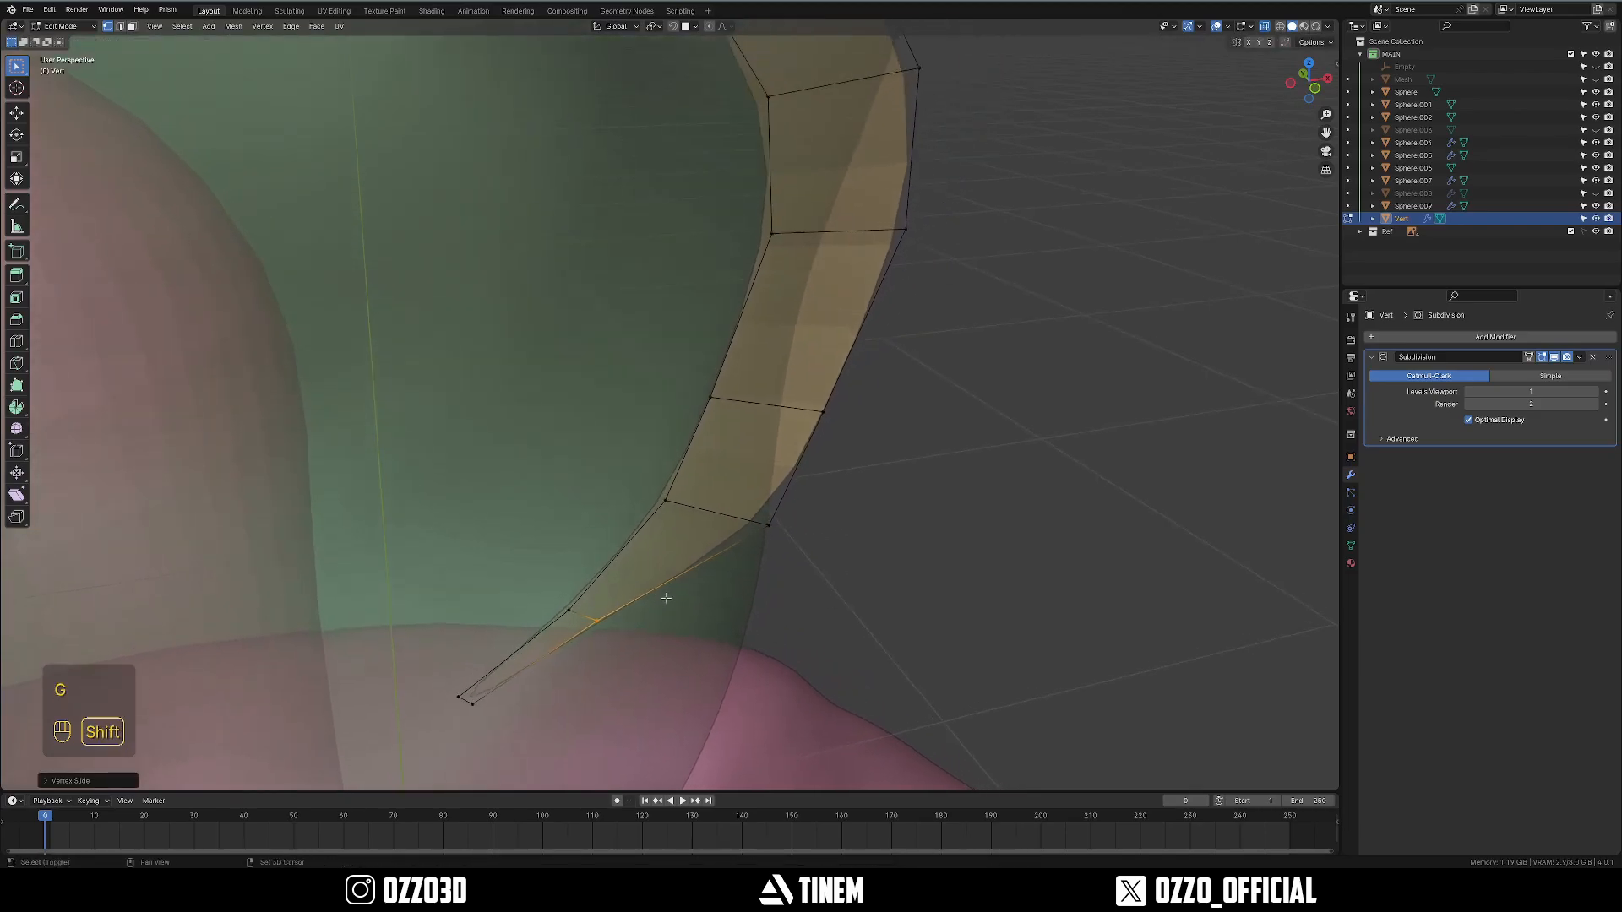
key("g")
key("g")
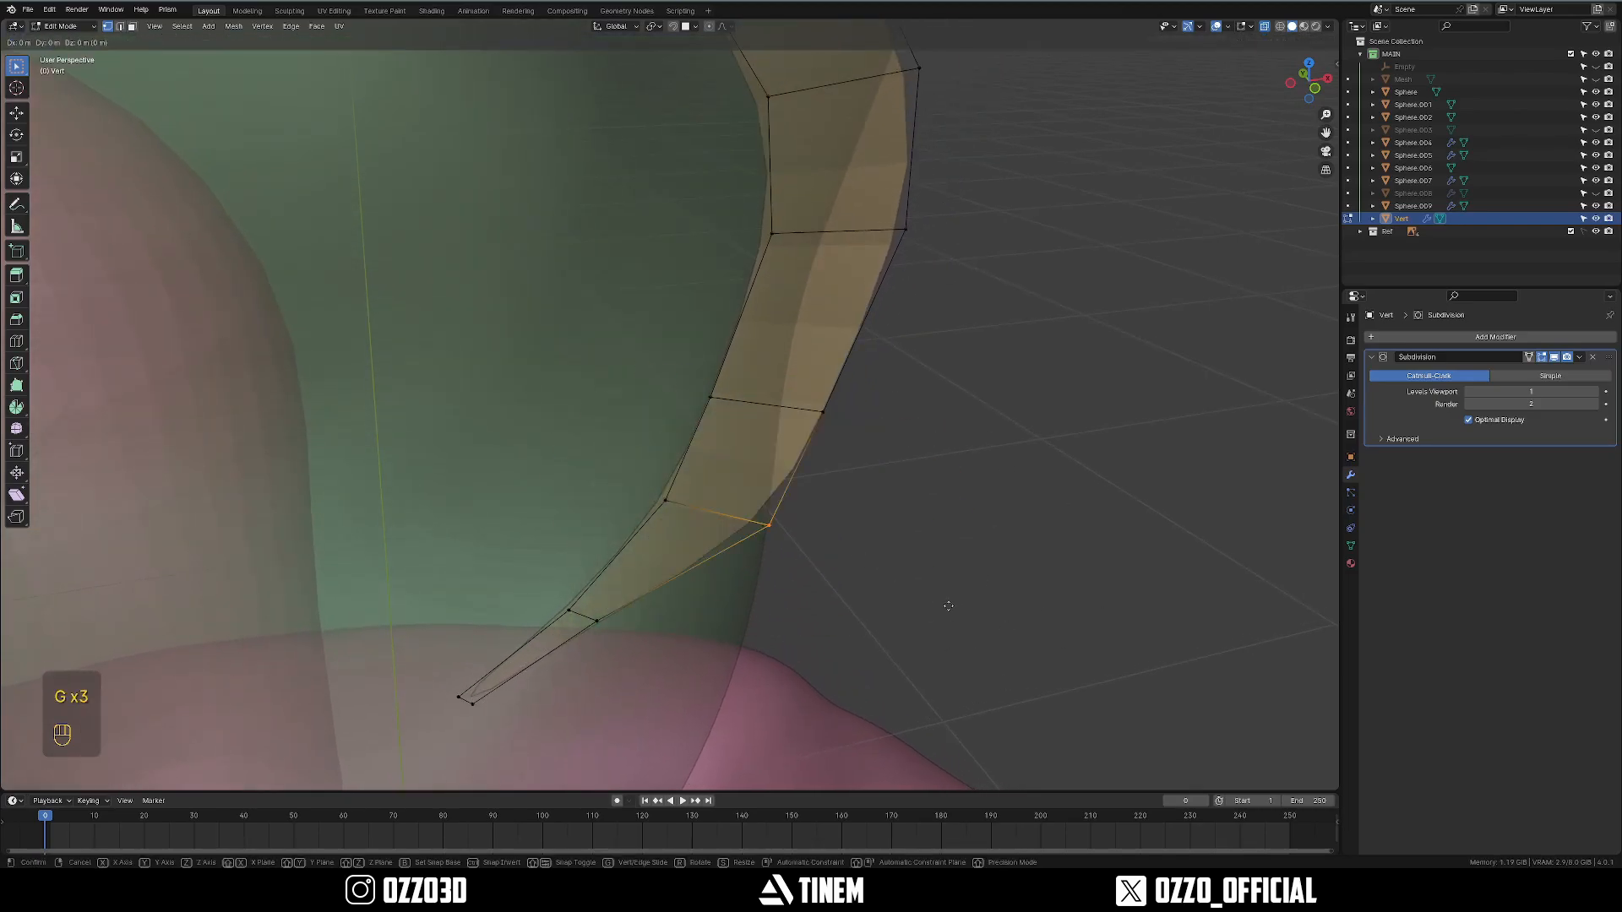
left_click(887, 596)
middle_click_drag(887, 589, 708, 513)
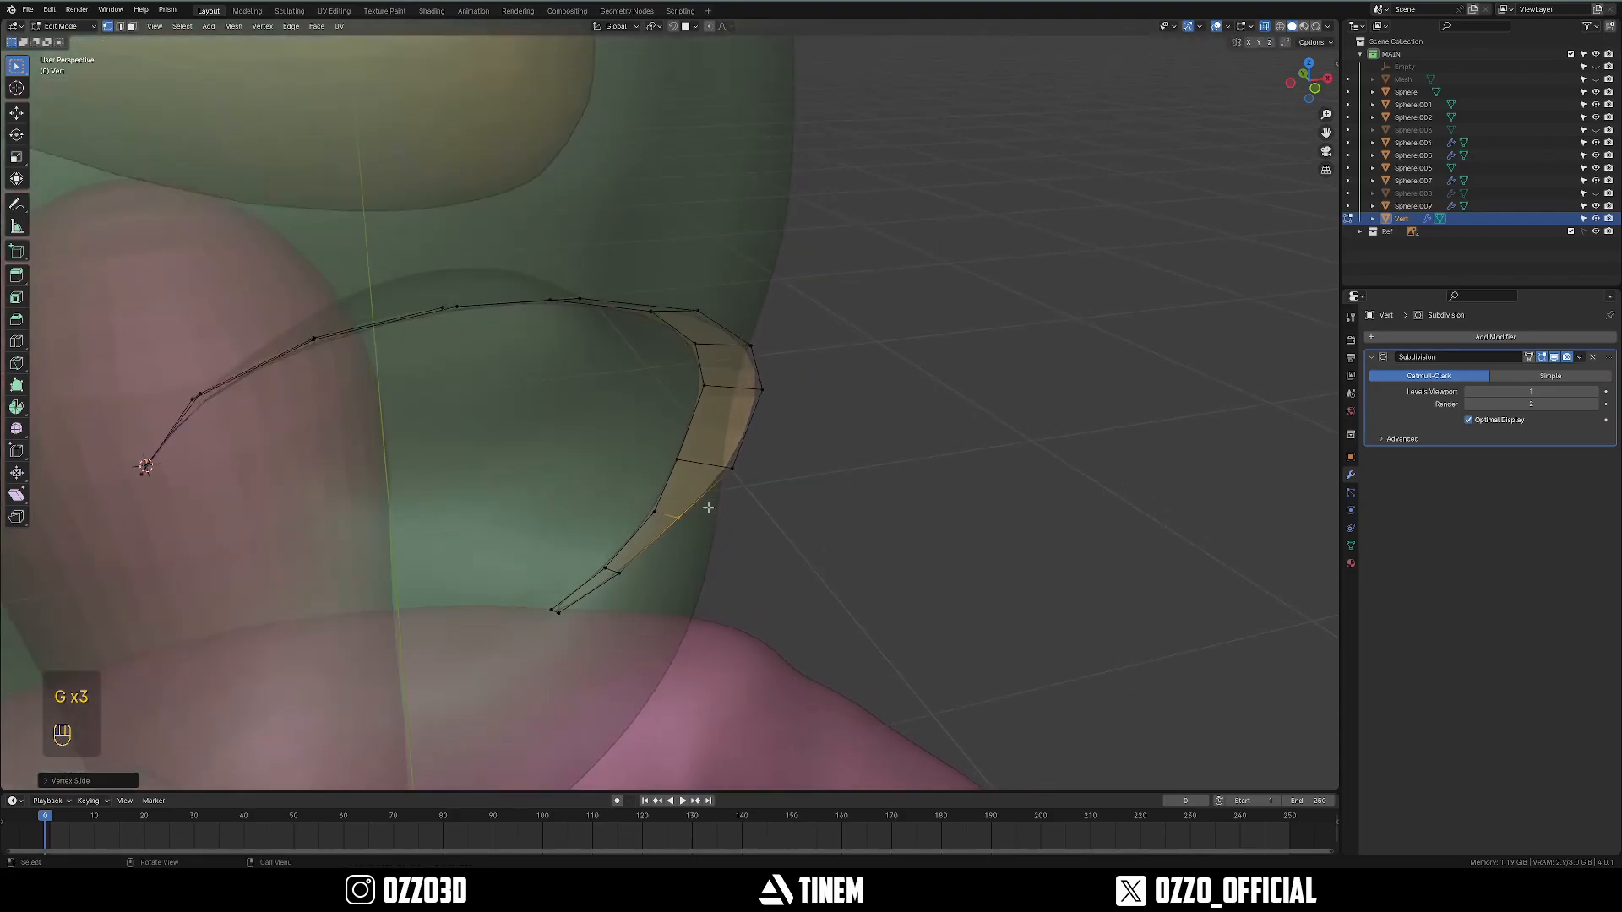
Adjust the vertex placement at the band's outer bend to smooth the curve.
middle_click_drag(781, 471, 745, 348)
left_click_drag(745, 347, 814, 363)
key("g")
left_click(870, 377)
scroll(869, 377, "down", 5)
middle_click_drag(870, 376, 598, 602, "shift")
Leave vertex editing, turn off X-ray and check the tapered band against the face.
key("Tab")
key("alt+z")
scroll(818, 445, "down", 5)
key("Tab")
key("Tab")
key("grave")
middle_click_drag(785, 364, 629, 401)
scroll(629, 400, "up", 2)
middle_click_drag(629, 401, 760, 422, "shift")
scroll(760, 422, "up", 1)
Add a Solidify modifier above the Subdivision modifier and apply the band's scale.
left_click(1454, 338)
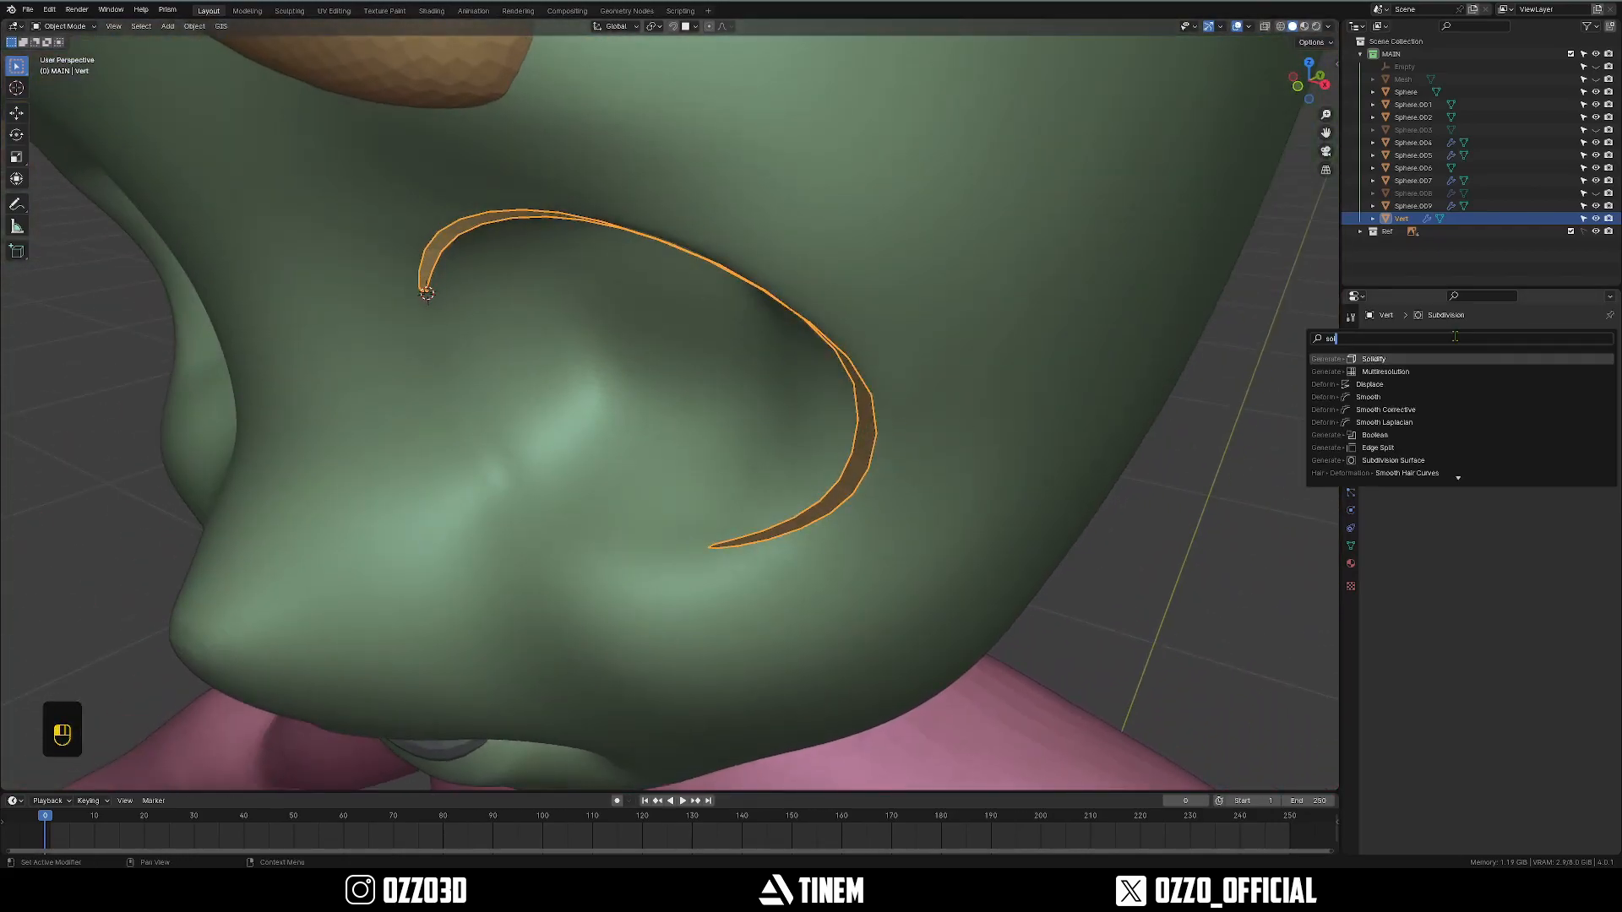
key("Return")
key("ctrl+a")
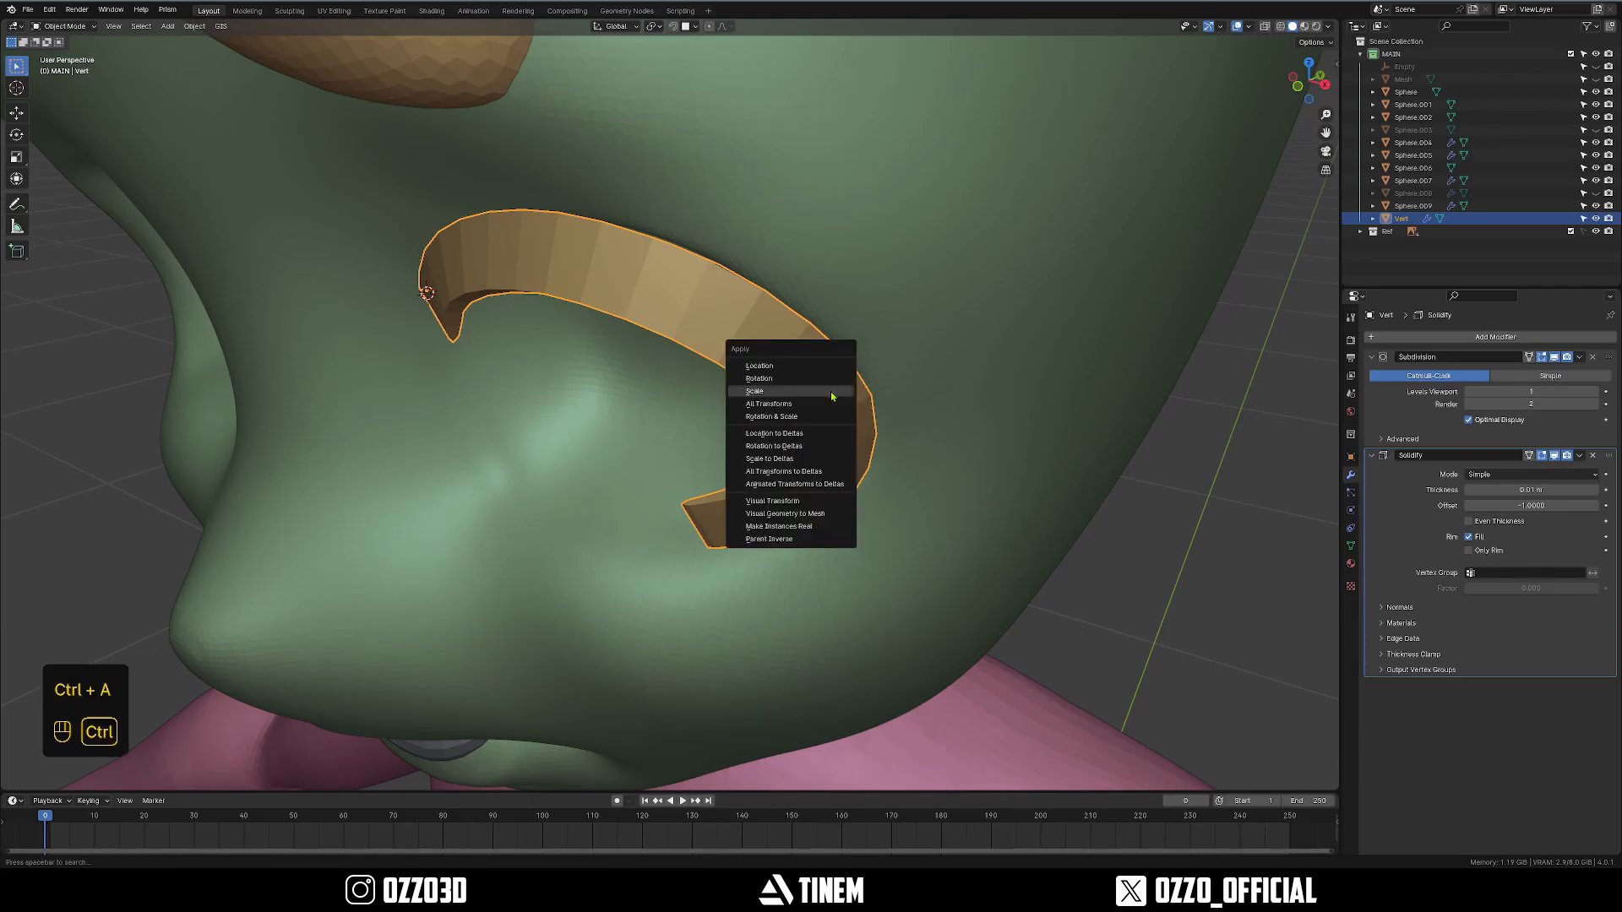
left_click(829, 392)
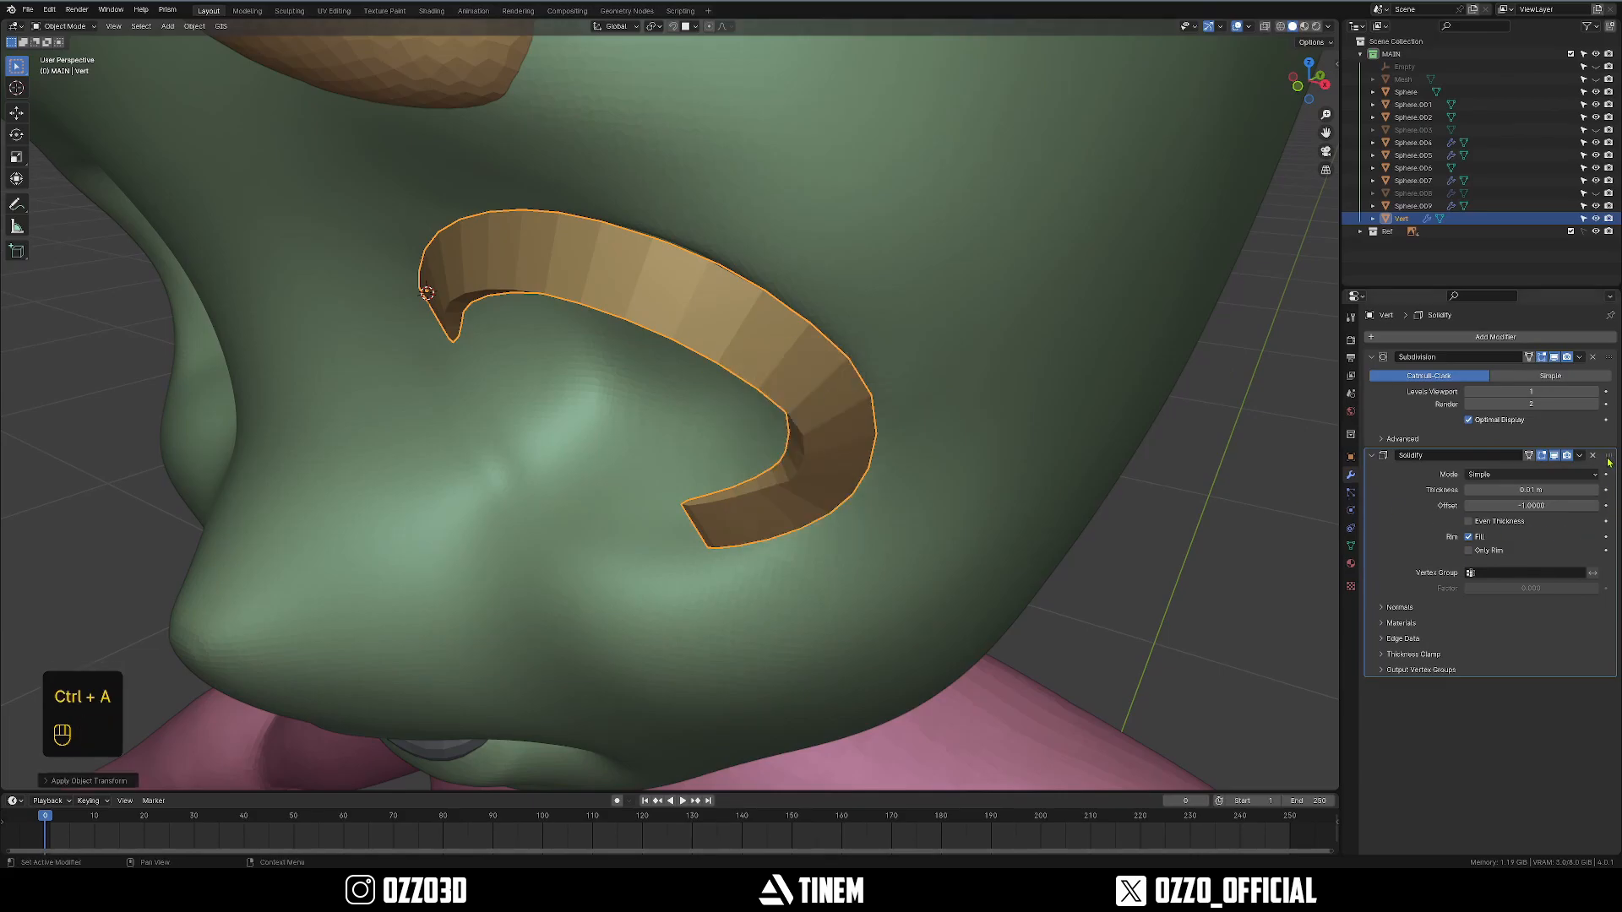
left_click_drag(1611, 458, 1611, 357)
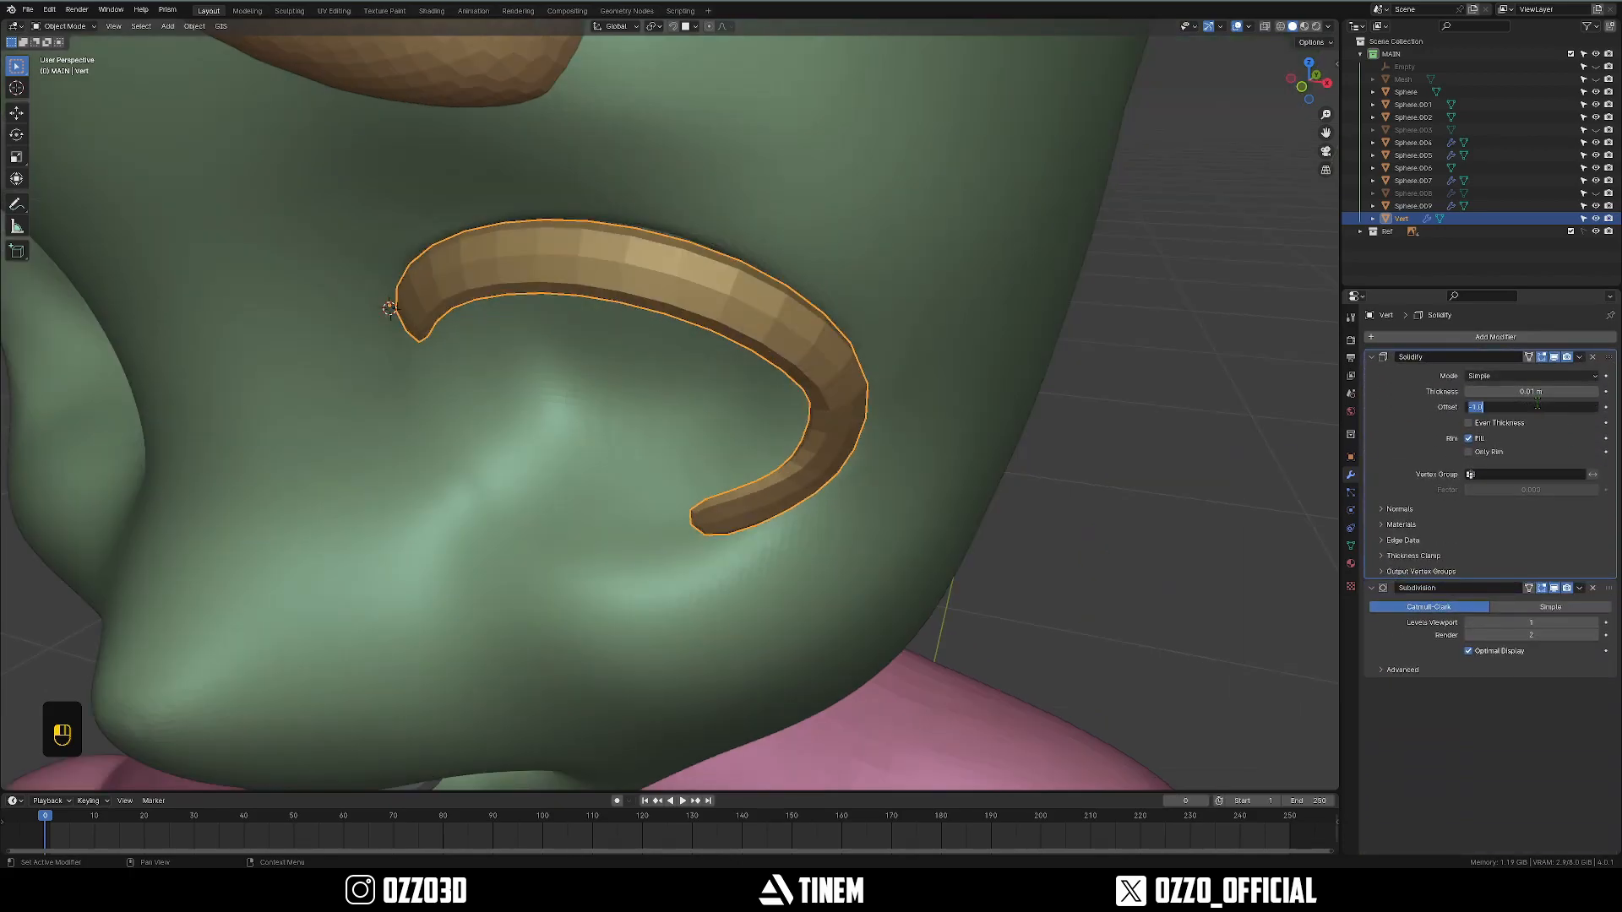
Set the Solidify modifier's offset to 0 and its thickness to 0.003 m.
key("Return")
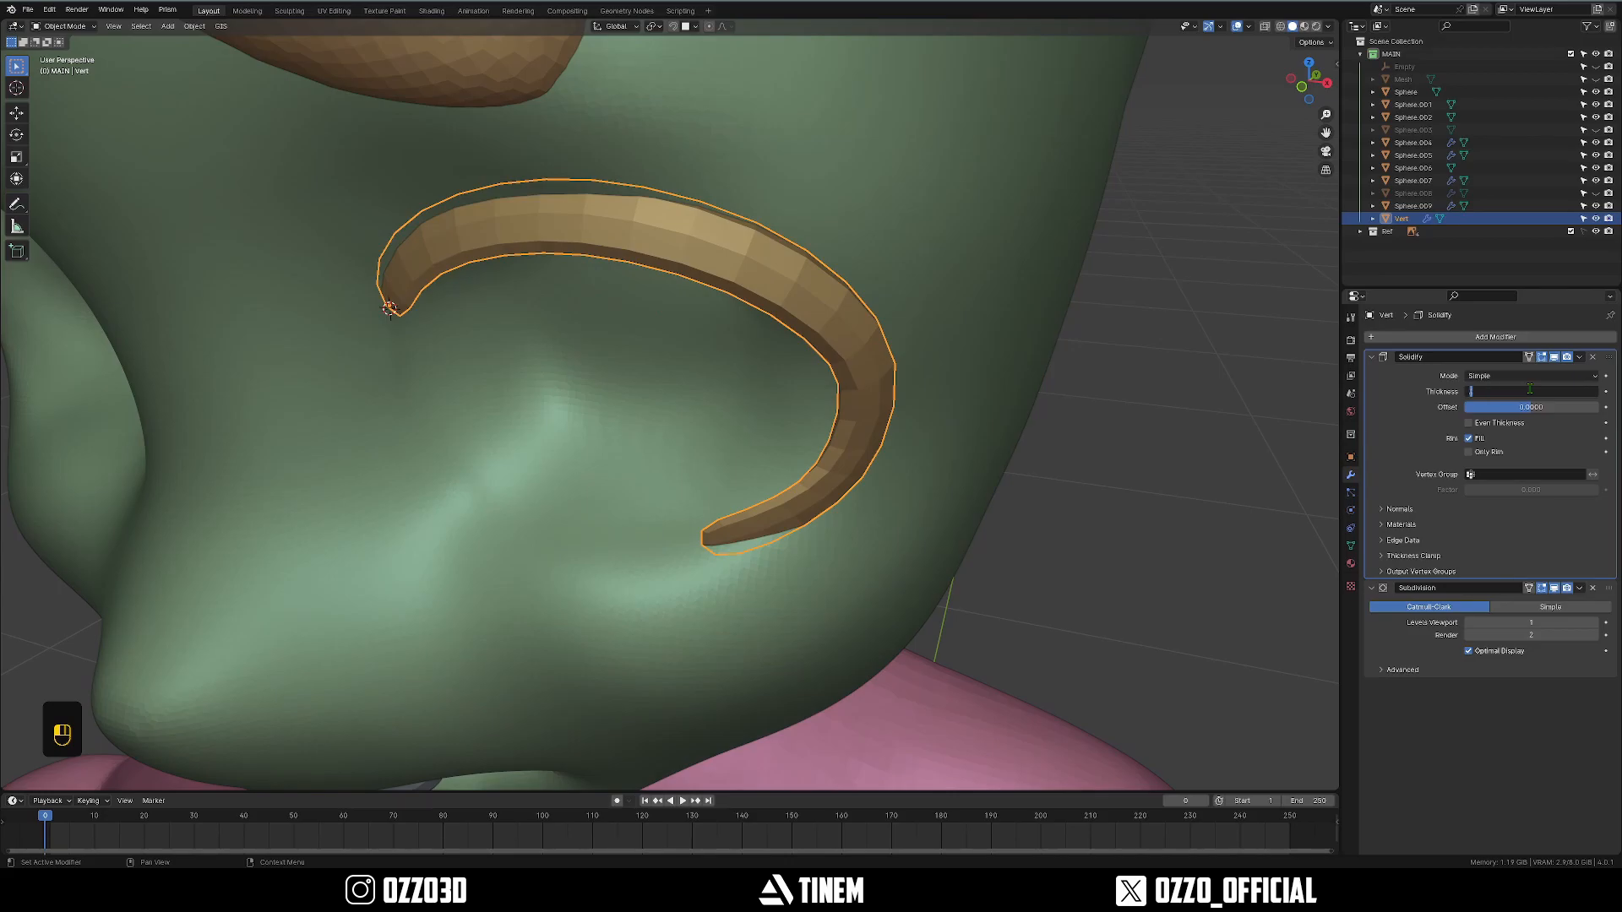
left_click(1529, 390)
type(".002")
key("Return")
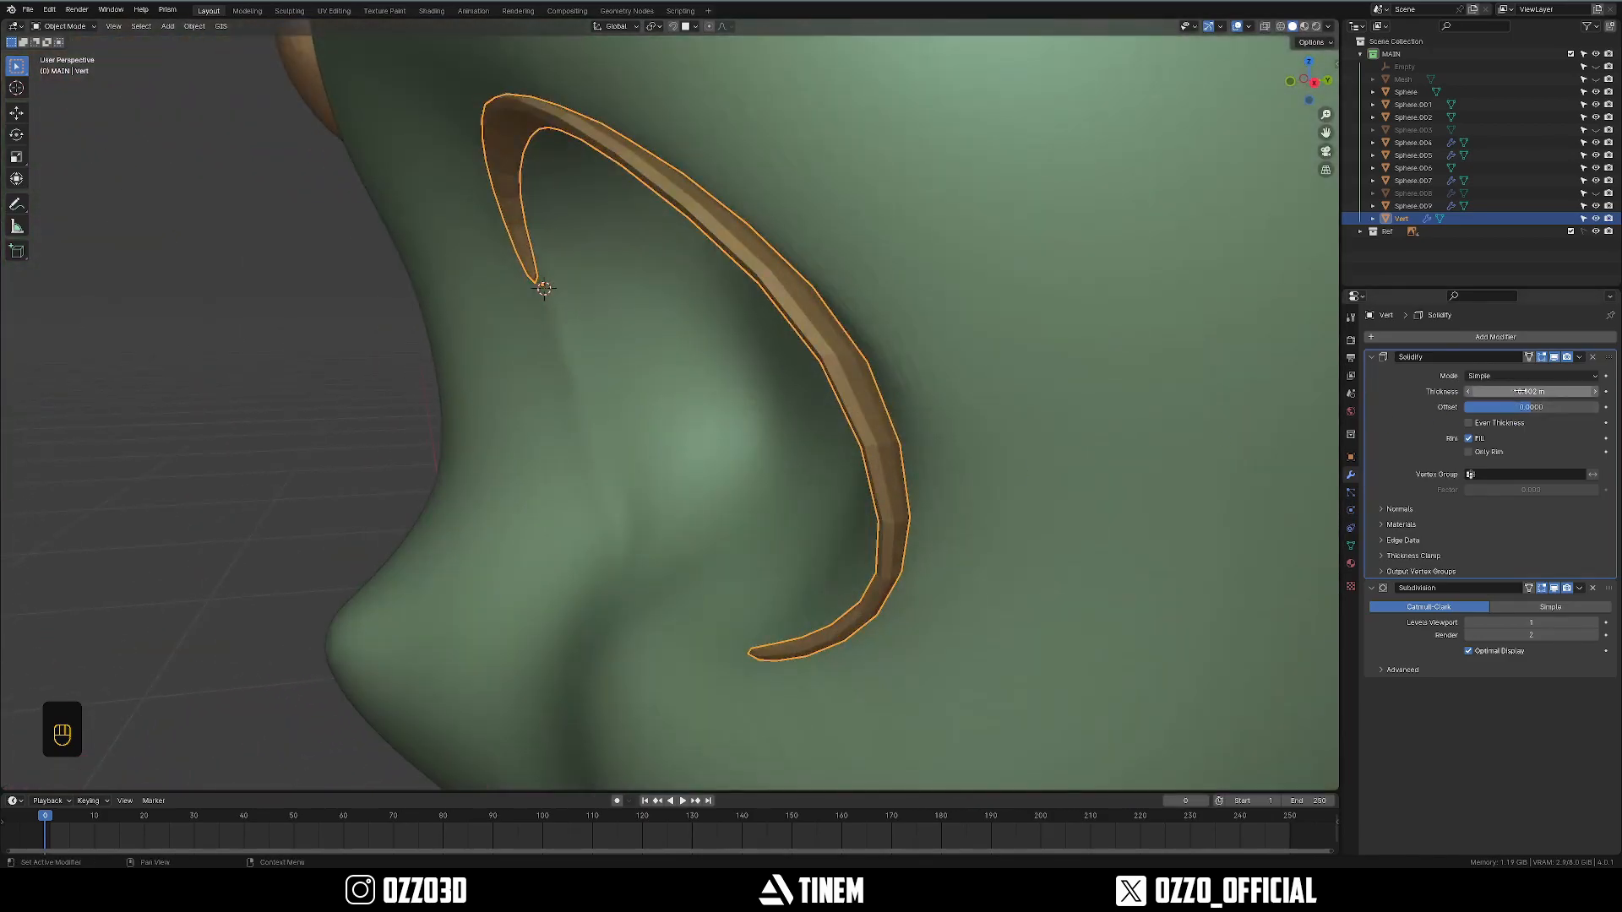
type("03")
key("Return")
mouse_move(961, 431)
middle_mouse_down()
mouse_move(904, 398)
mouse_move(965, 433)
middle_mouse_up()
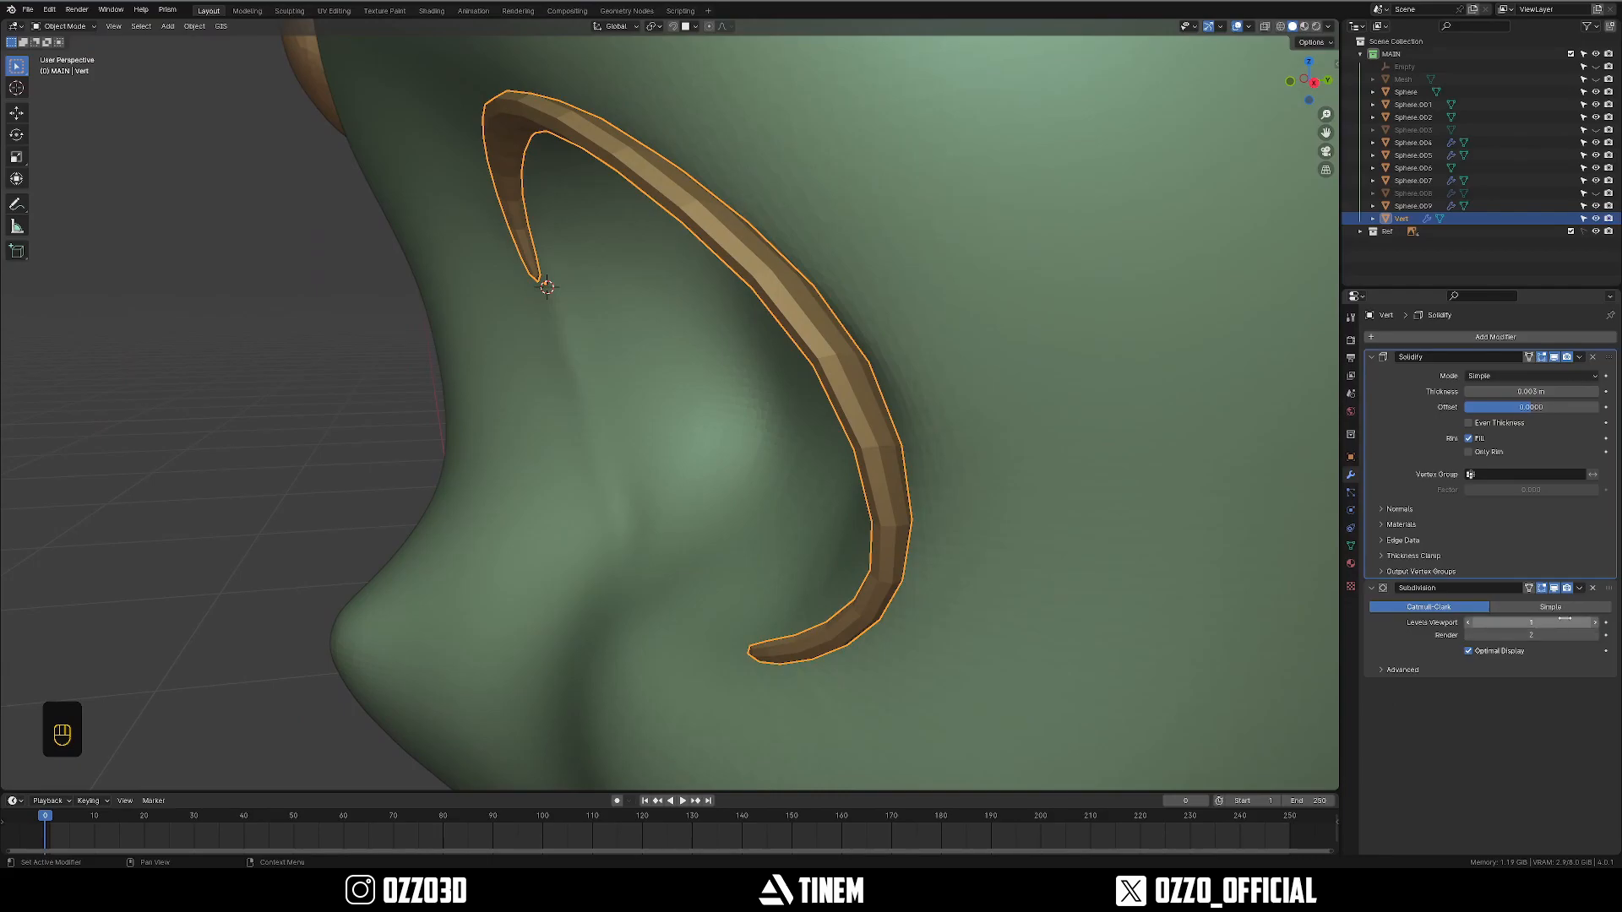
Raise the Subdivision modifier's viewport level and shade the eye rim band smooth.
left_click(1598, 623)
middle_click_drag(844, 422, 760, 398)
right_click(760, 398)
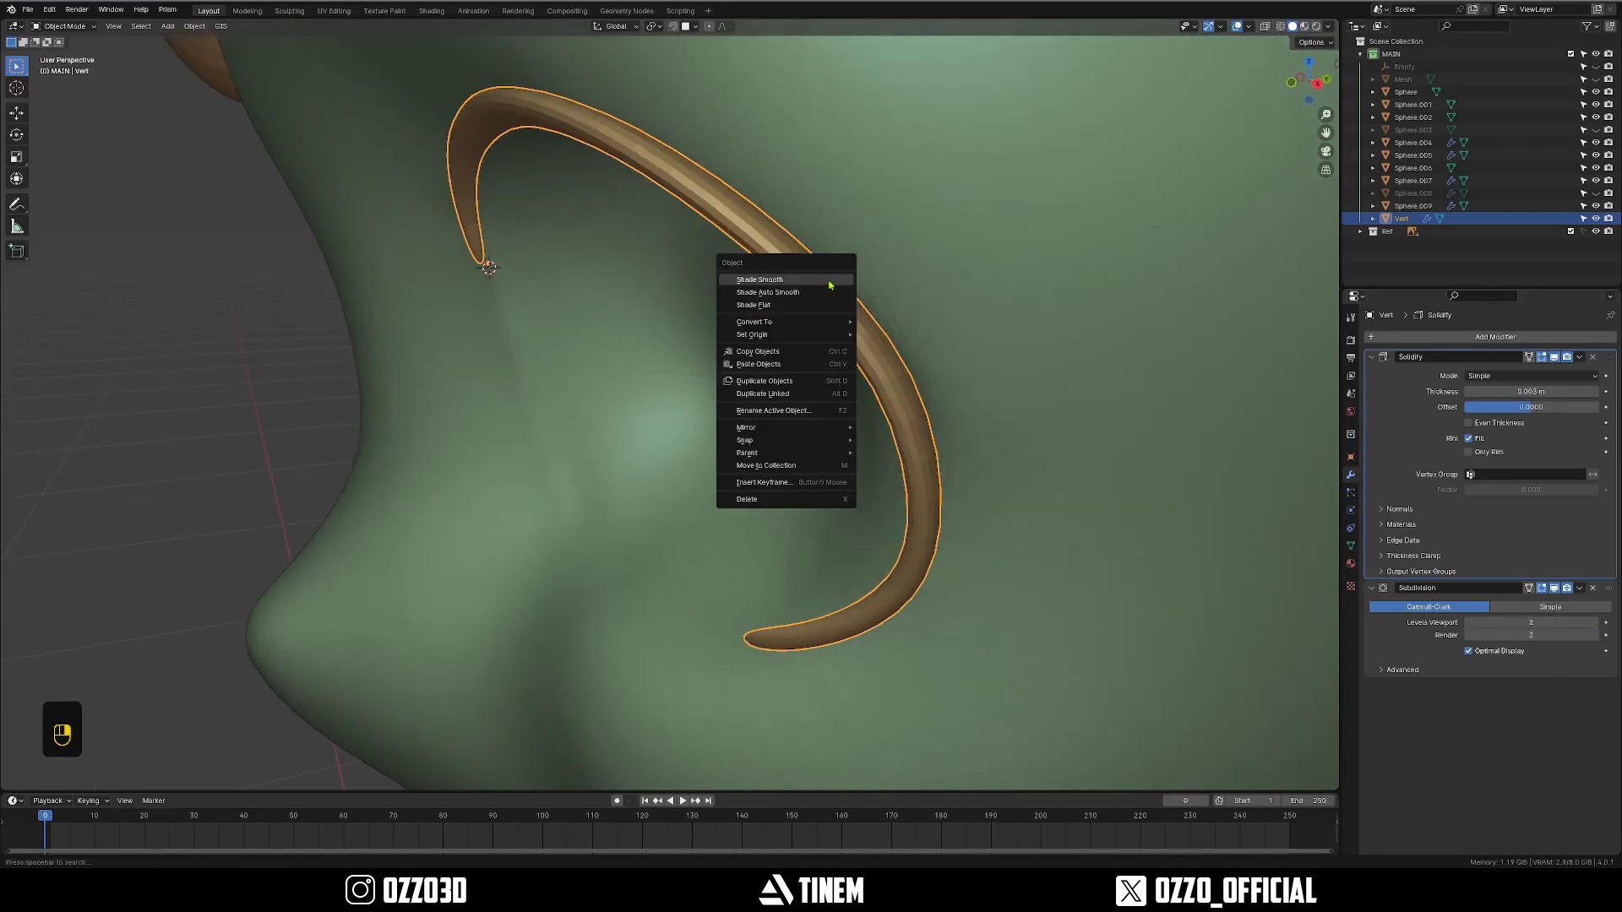
left_click(743, 282)
middle_click_drag(660, 378, 737, 317)
scroll(600, 363, "down", 5)
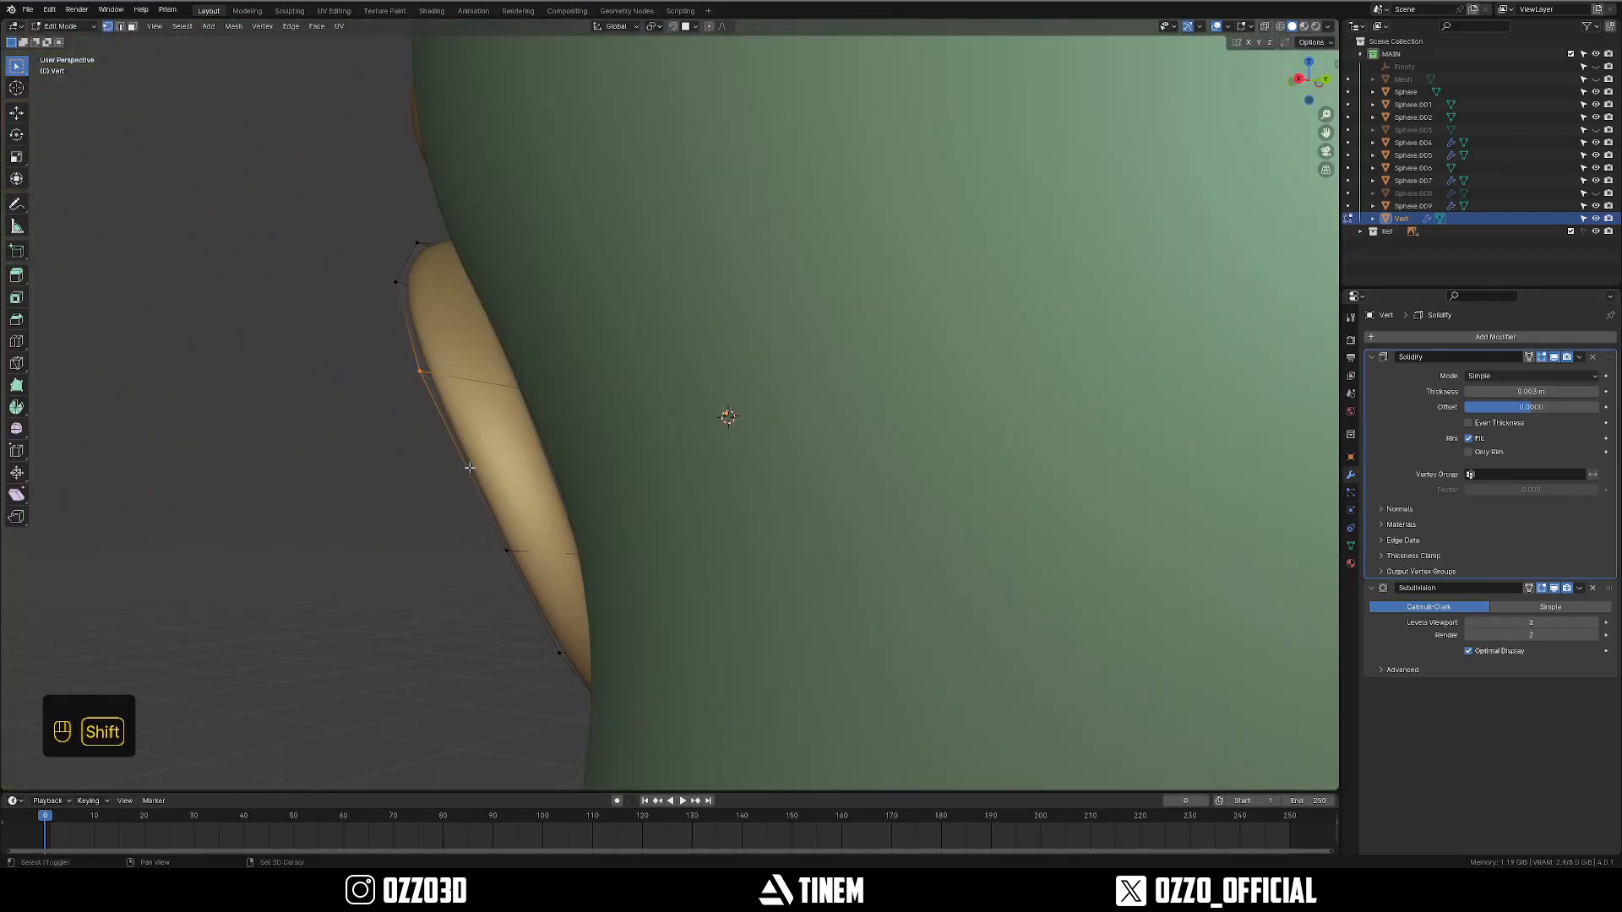
Move the vertex on the upper back edge of the band's outer side toward the face to close the gap.
middle_click_drag(470, 467, 734, 359, "shift")
key("alt+z")
key("alt+z")
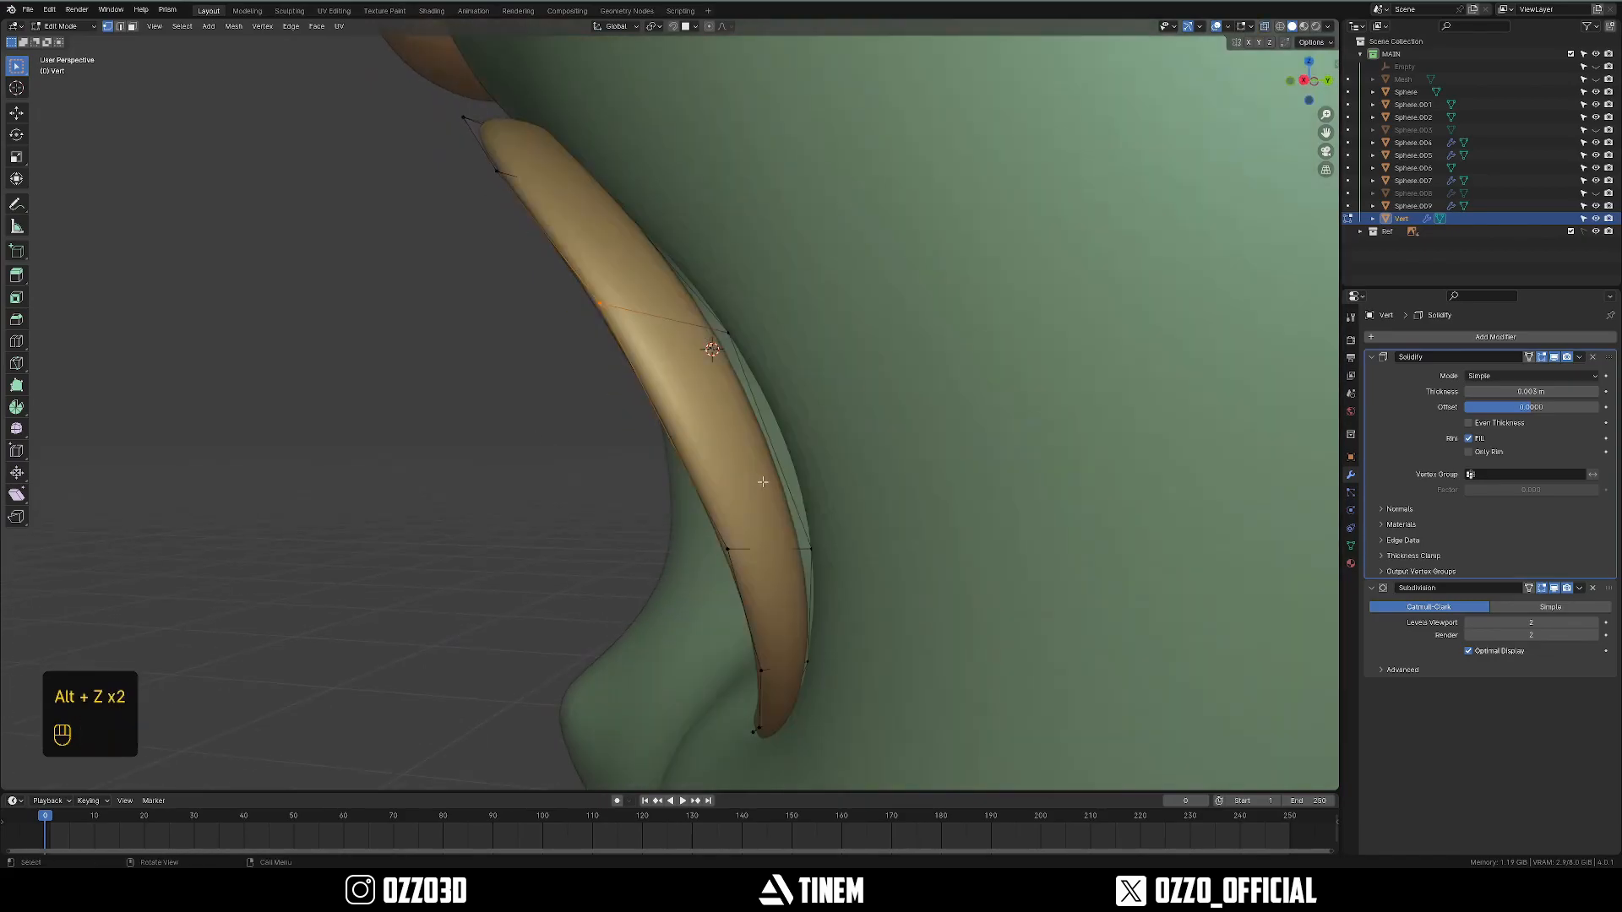
key("1")
key("alt+z")
key("alt+z")
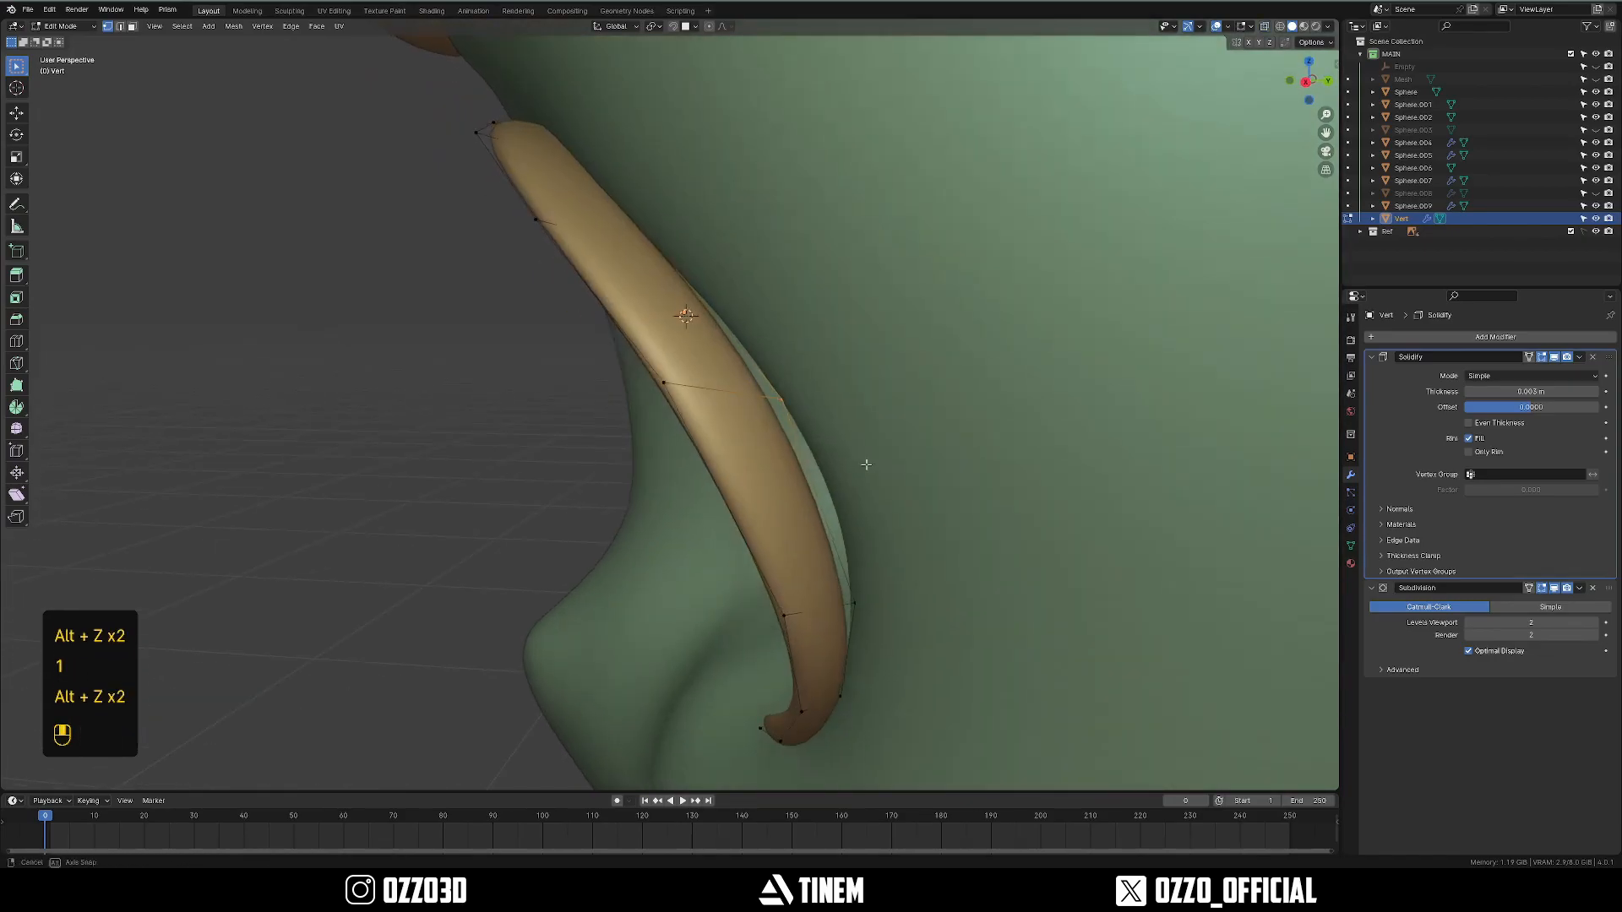
key("g")
left_click(838, 558)
Move the next lower vertex on the band's back edge into the face, then leave vertex editing and check the fit.
key("alt+z")
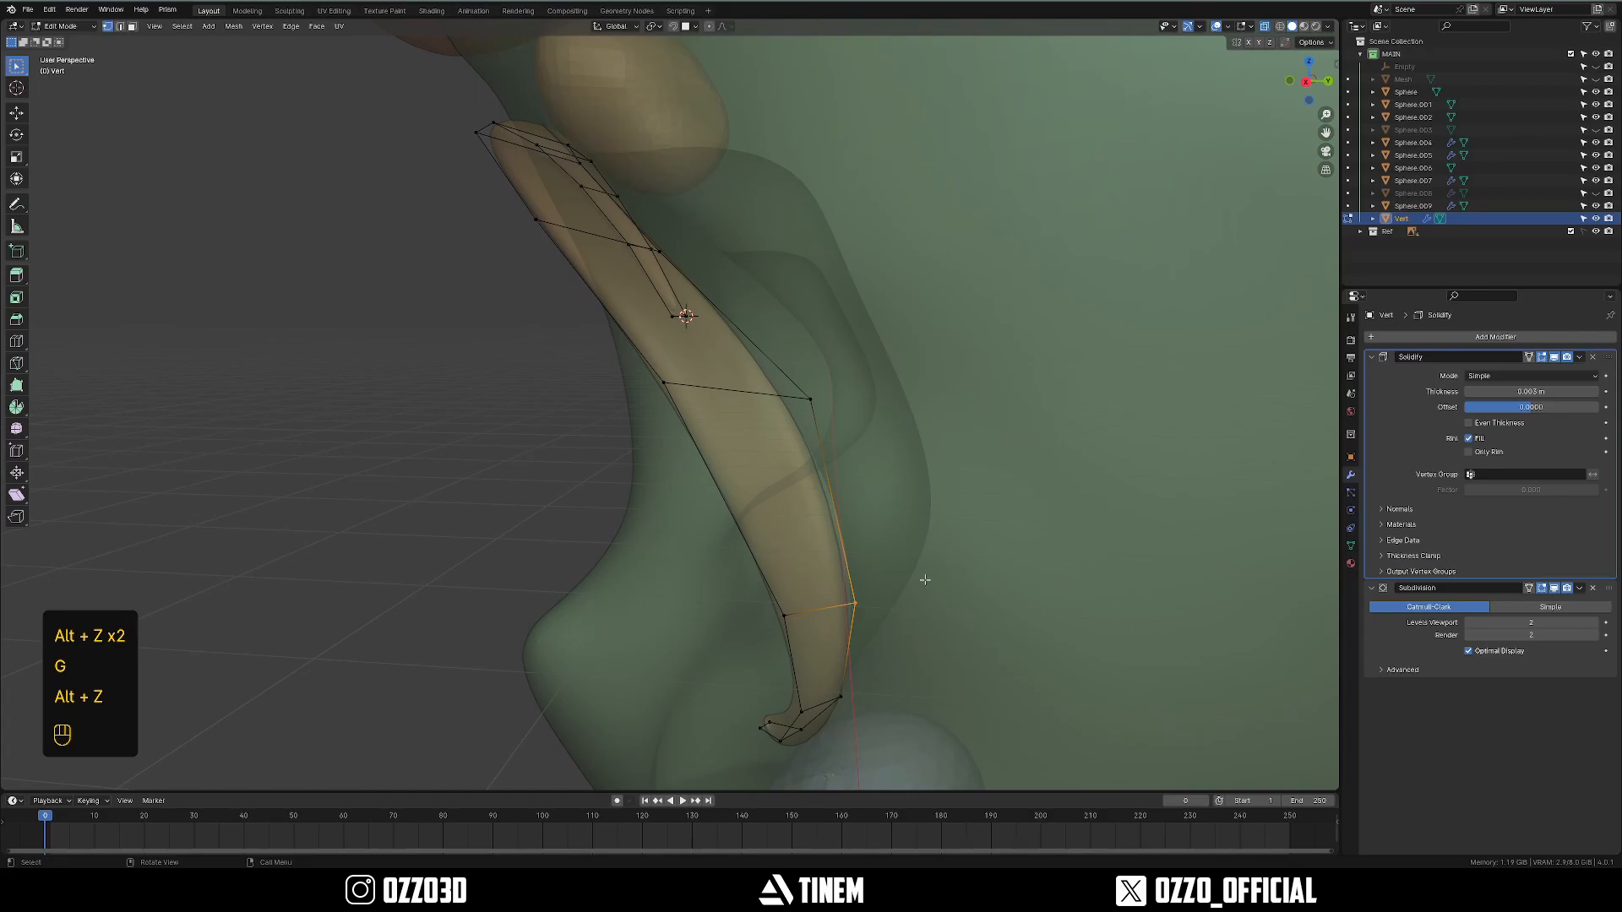
key("g")
left_click(934, 572)
key("alt+z")
key("Tab")
scroll(703, 515, "down", 4)
middle_click_drag(703, 515, 887, 507)
Add one centred lengthwise loop cut along the whole eye rim band.
key("Tab")
key("alt+z")
key("alt+z")
middle_click_drag(609, 490, 824, 277, "ctrl")
key("alt+z")
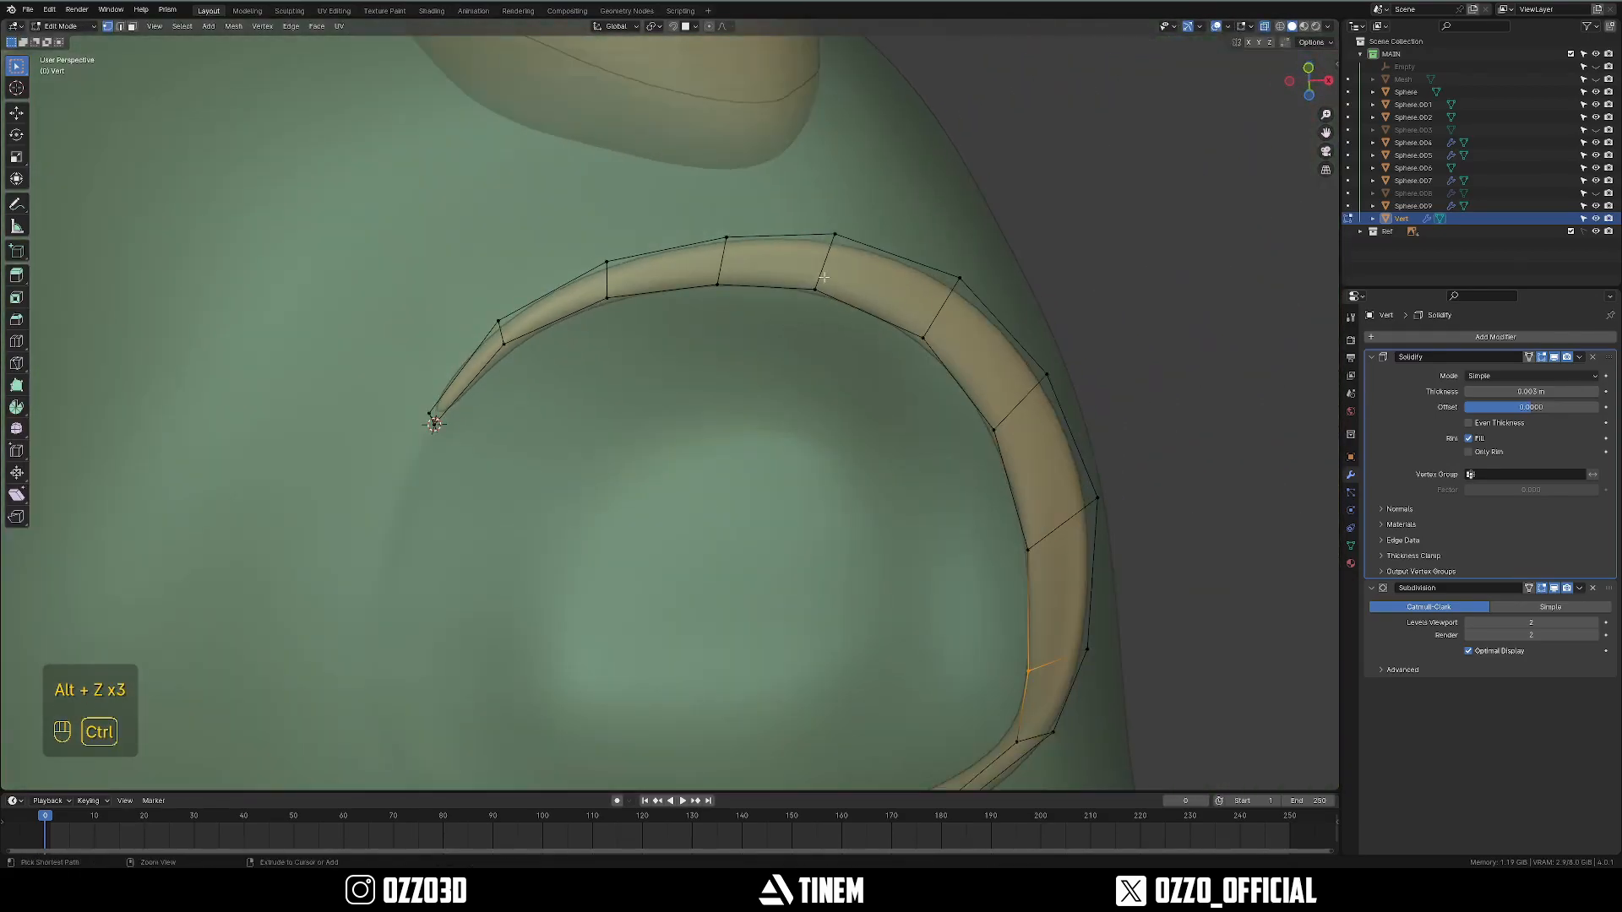
left_click(824, 277)
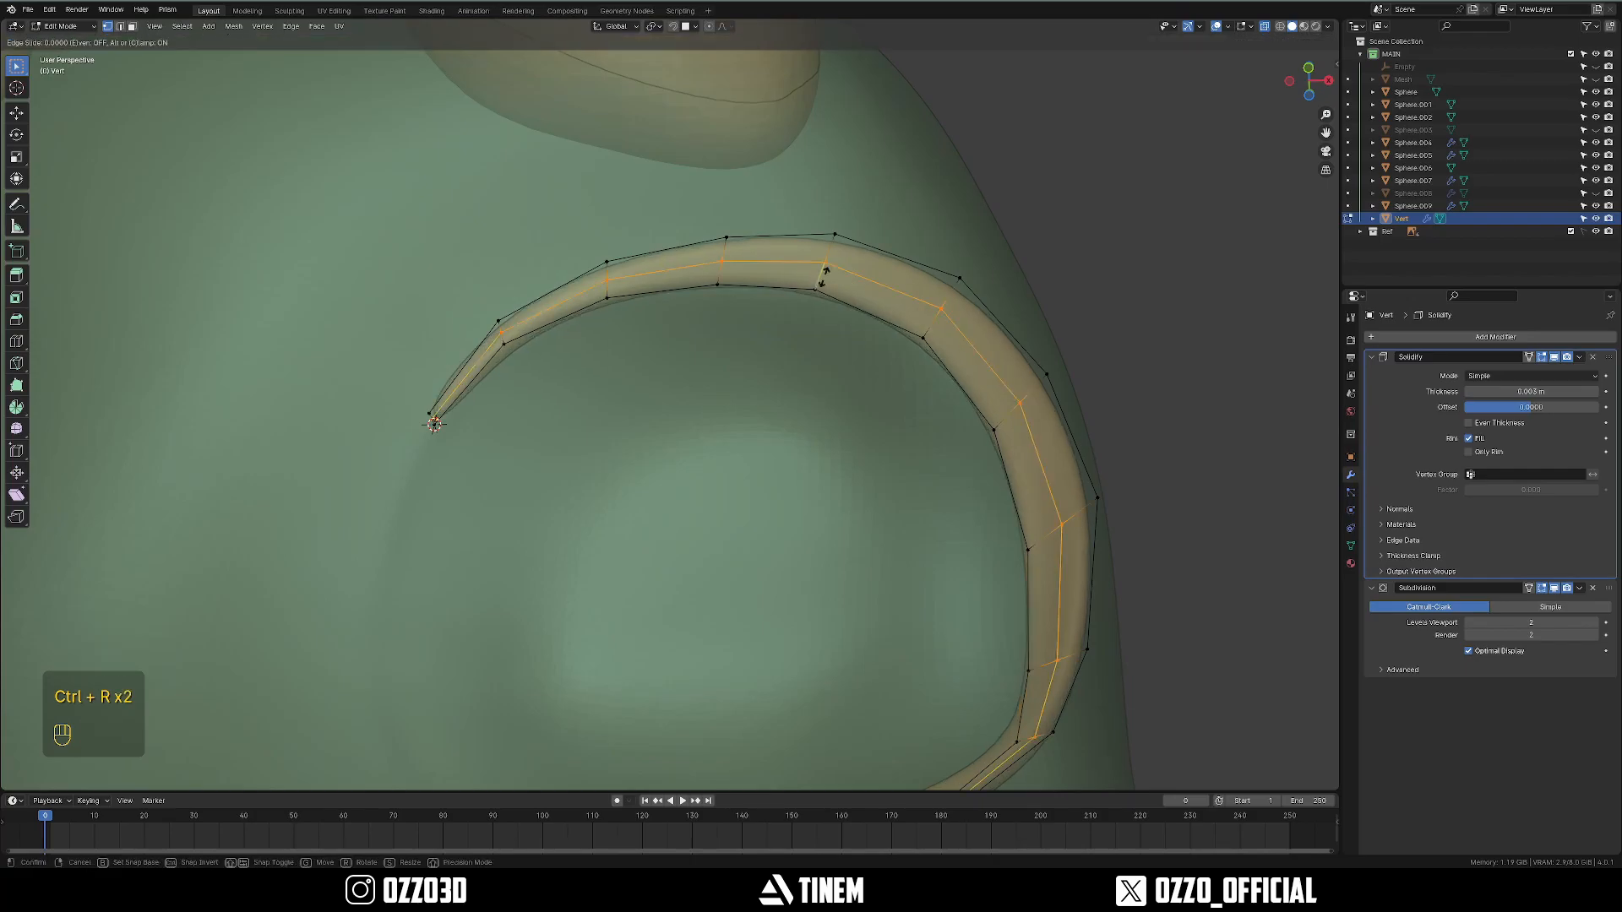
left_click(823, 276)
Apply the band's object transforms and return to vertex editing near its lower tip.
scroll(824, 277, "down", 3)
middle_click_drag(823, 276, 760, 397)
middle_click_drag(760, 397, 678, 447, "shift")
scroll(742, 441, "up", 3)
key("alt+z")
key("Tab")
key("Tab")
key("alt+z")
key("alt+z")
key("ctrl+a")
left_click(754, 449)
key("Tab")
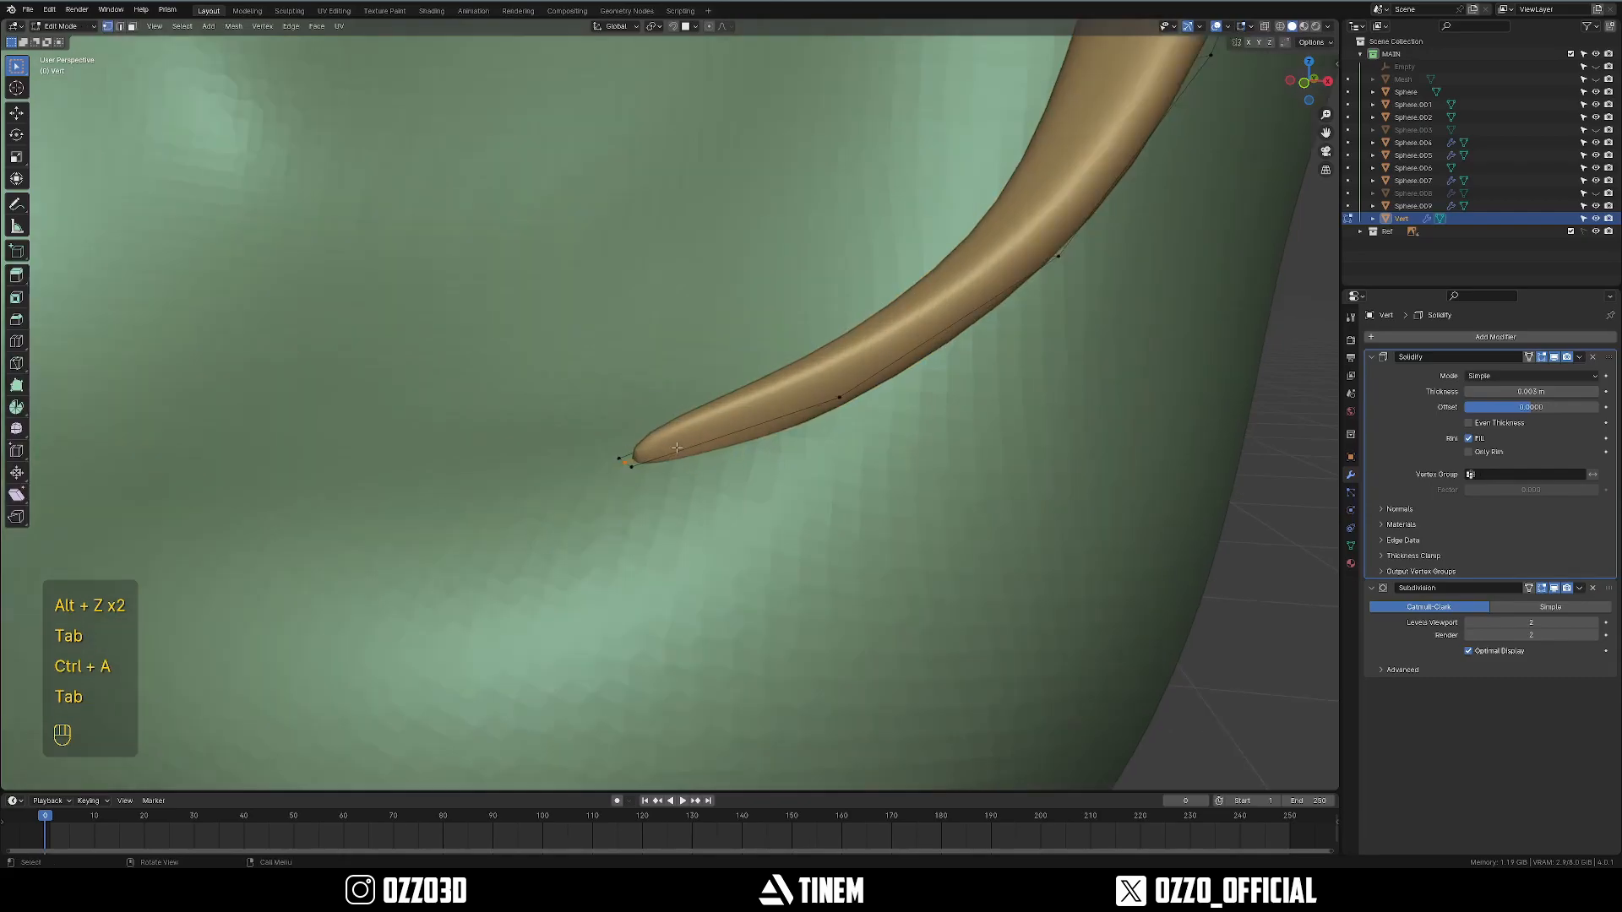
Reposition the end vertices of the band's lower tip so the tip sits against the face.
key("alt+z")
left_click_drag(571, 429, 640, 480)
key("alt+z")
middle_click_drag(640, 481, 653, 484)
key("g")
left_click(773, 622)
middle_click_drag(770, 582, 746, 496)
key("g")
left_click(788, 625)
Select the end vertices at the band's inner corner and scale the tip.
scroll(676, 482, "down", 6)
middle_click_drag(623, 463, 743, 609, "shift")
scroll(677, 409, "up", 5)
key("alt+z")
middle_click_drag(676, 409, 785, 506)
left_click_drag(601, 402, 690, 488)
key("alt+z")
middle_click_drag(802, 498, 759, 514)
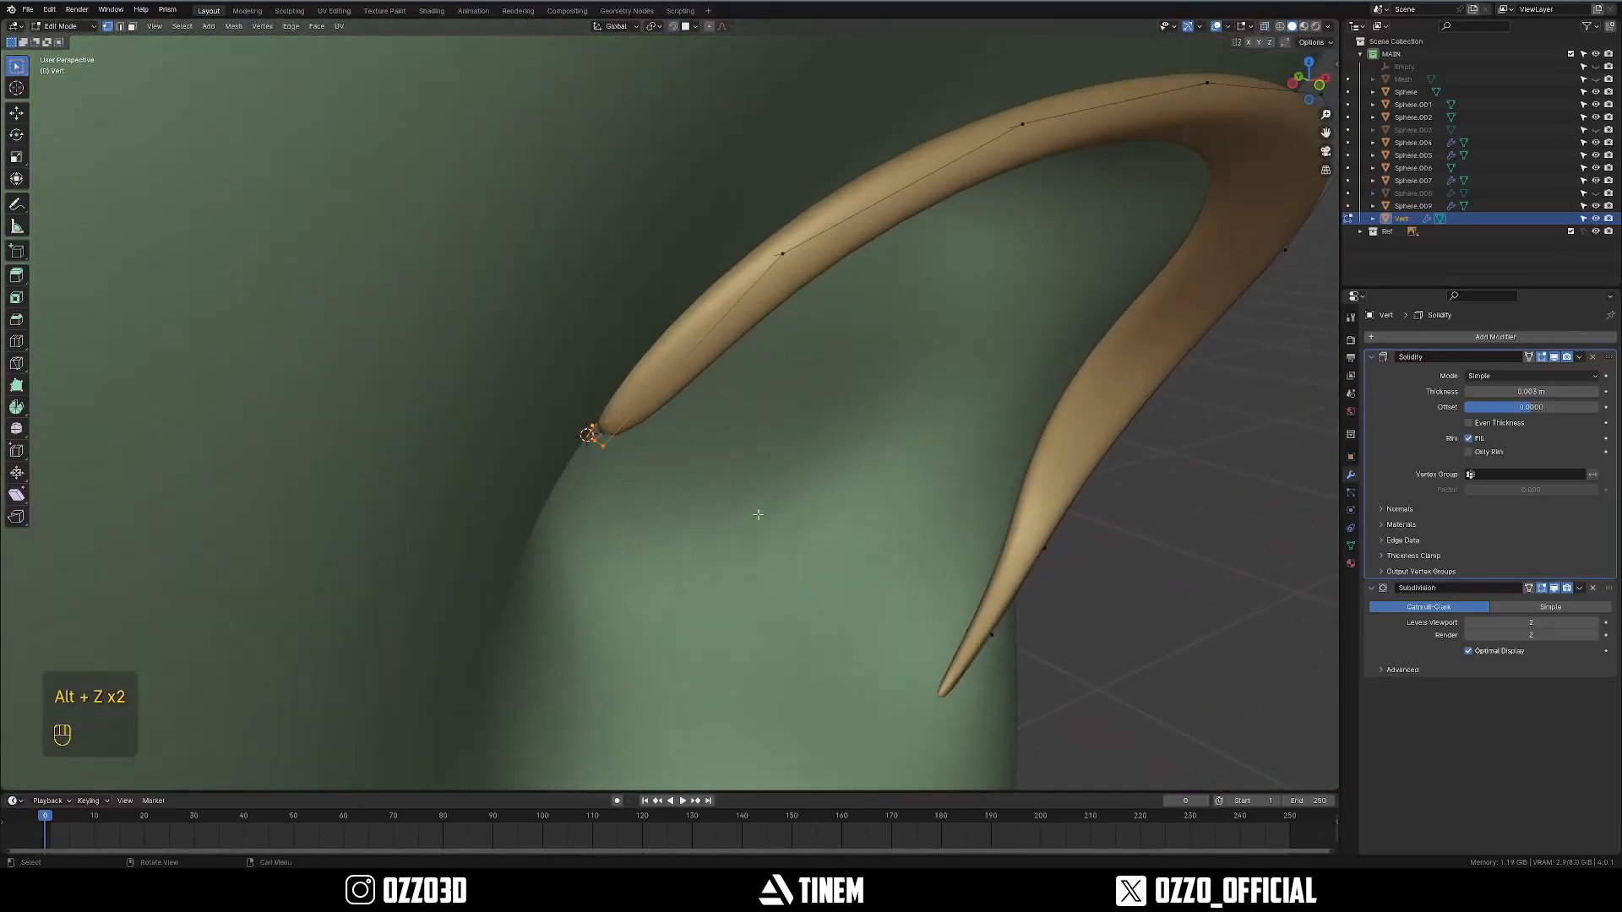
left_click(552, 410)
middle_click_drag(583, 415, 748, 447)
key("s")
left_click(862, 449)
Move the vertex row just before the band's inner tip to smooth its curve along the socket.
middle_click_drag(844, 431, 656, 434)
key("alt+z")
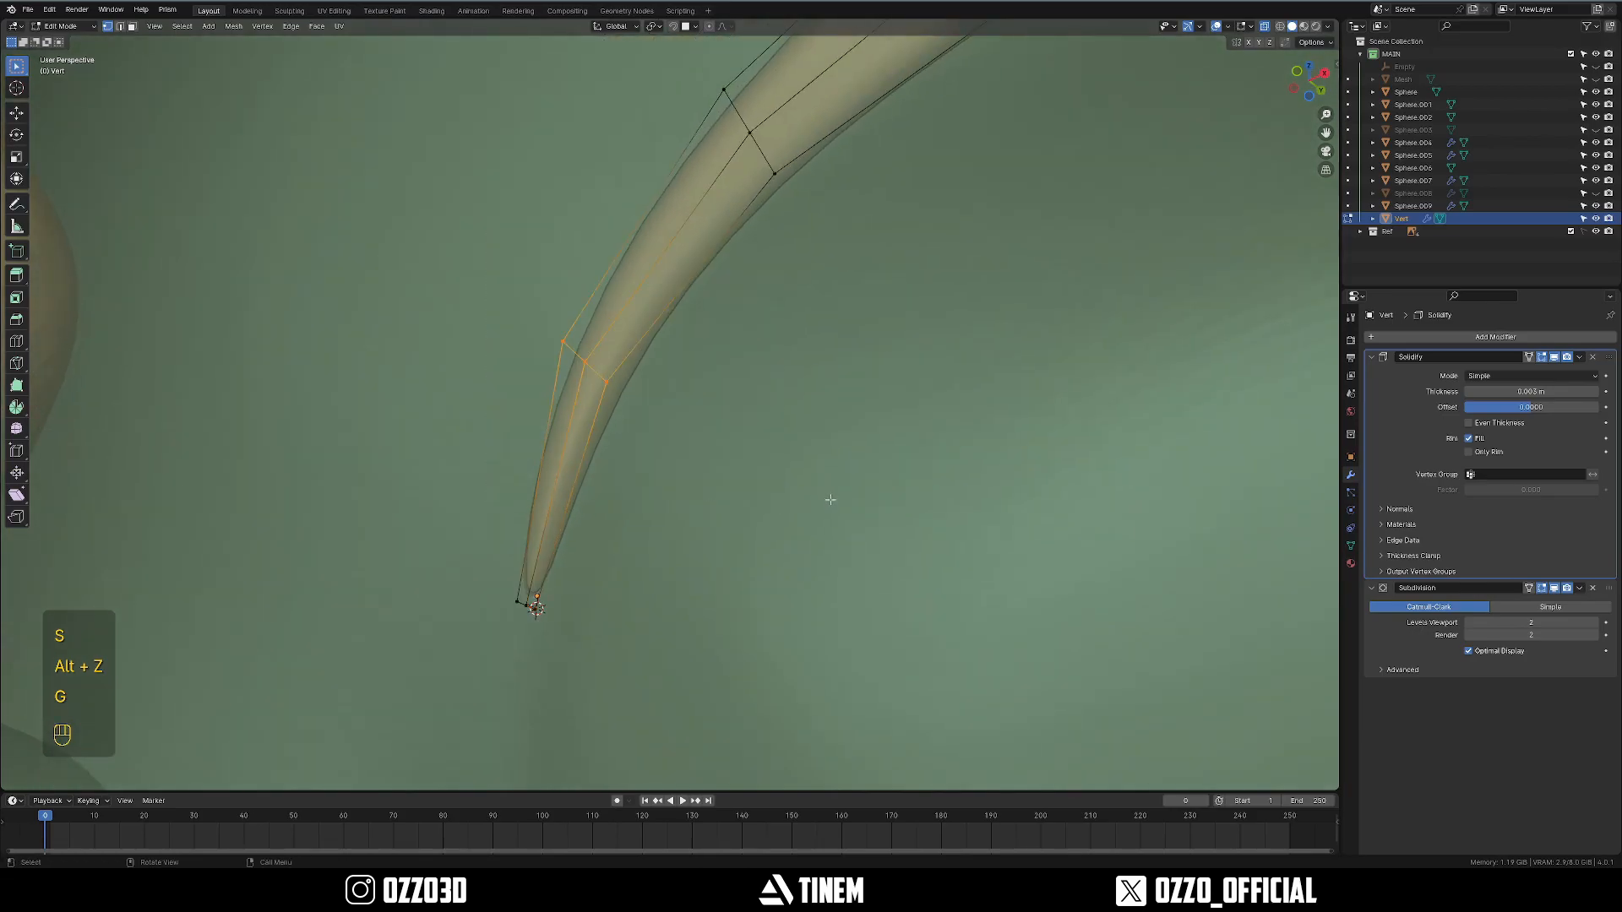
key("alt+z")
middle_click_drag(843, 450, 806, 406)
key("g")
left_click(814, 383)
Leave vertex editing and examine the band's overall shape and fit around the eye socket.
middle_click_drag(735, 463, 926, 614, "shift")
scroll(675, 485, "down", 5)
key("Tab")
scroll(927, 614, "down", 2)
key("grave")
left_click(976, 439)
middle_click_drag(975, 439, 870, 486)
middle_click_drag(870, 485, 946, 456, "shift")
middle_click_drag(946, 456, 765, 490, "shift")
scroll(847, 464, "up", 4)
scroll(850, 476, "up", 1)
Rotate and move the vertex row on the band's lower outer stretch to even out its curve.
left_click(756, 482)
key("Tab")
key("alt+z")
left_click_drag(623, 366, 883, 494)
key("r")
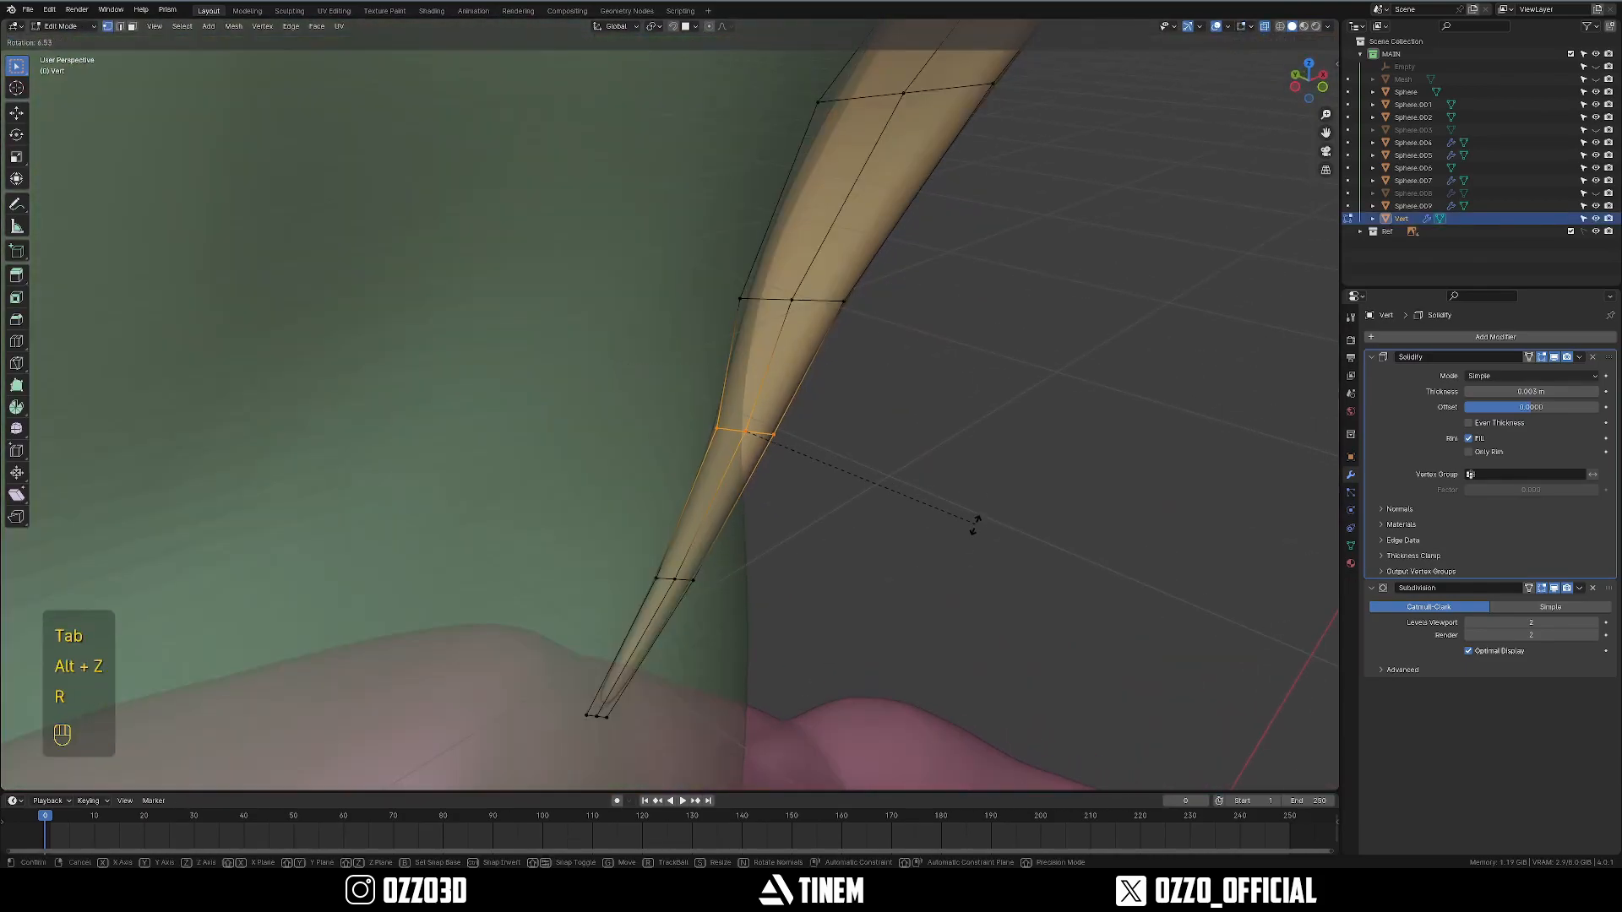
left_click(972, 542)
key("g")
left_click(954, 539)
Move the next vertex row toward the band's lower tip and leave vertex editing.
left_click_drag(598, 537, 803, 630)
key("g")
left_click(878, 617)
middle_click_drag(878, 613, 832, 481)
key("alt+z")
key("Tab")
scroll(781, 507, "down", 4)
Add a Mirror modifier to the band with Empty as the mirror object.
key("q")
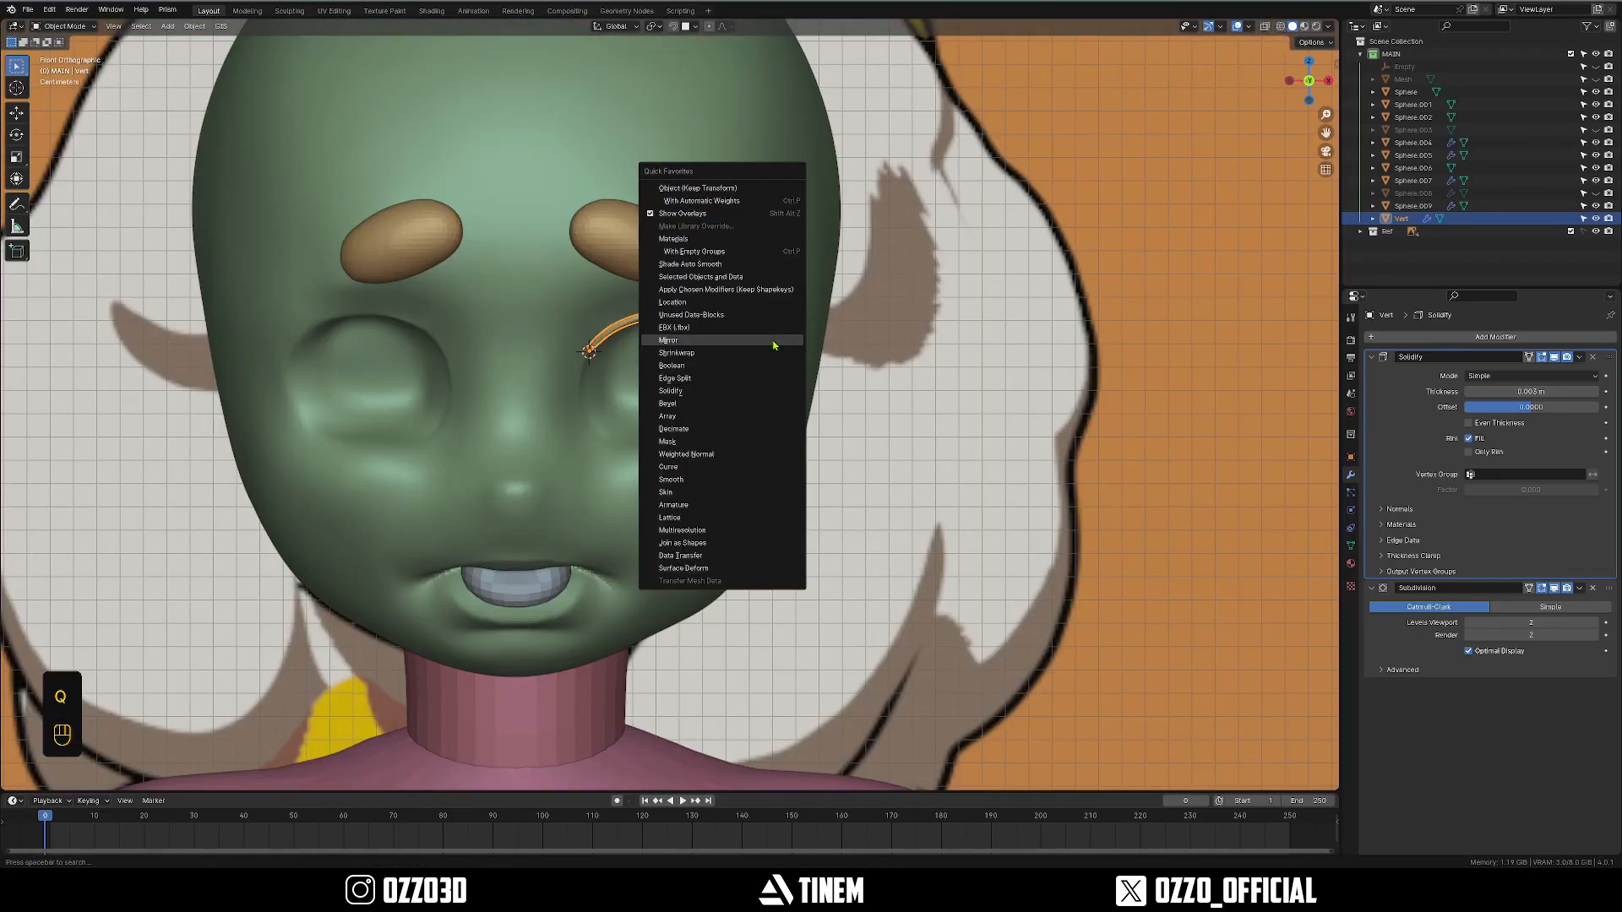
left_click(774, 340)
left_click(1496, 752)
type("e")
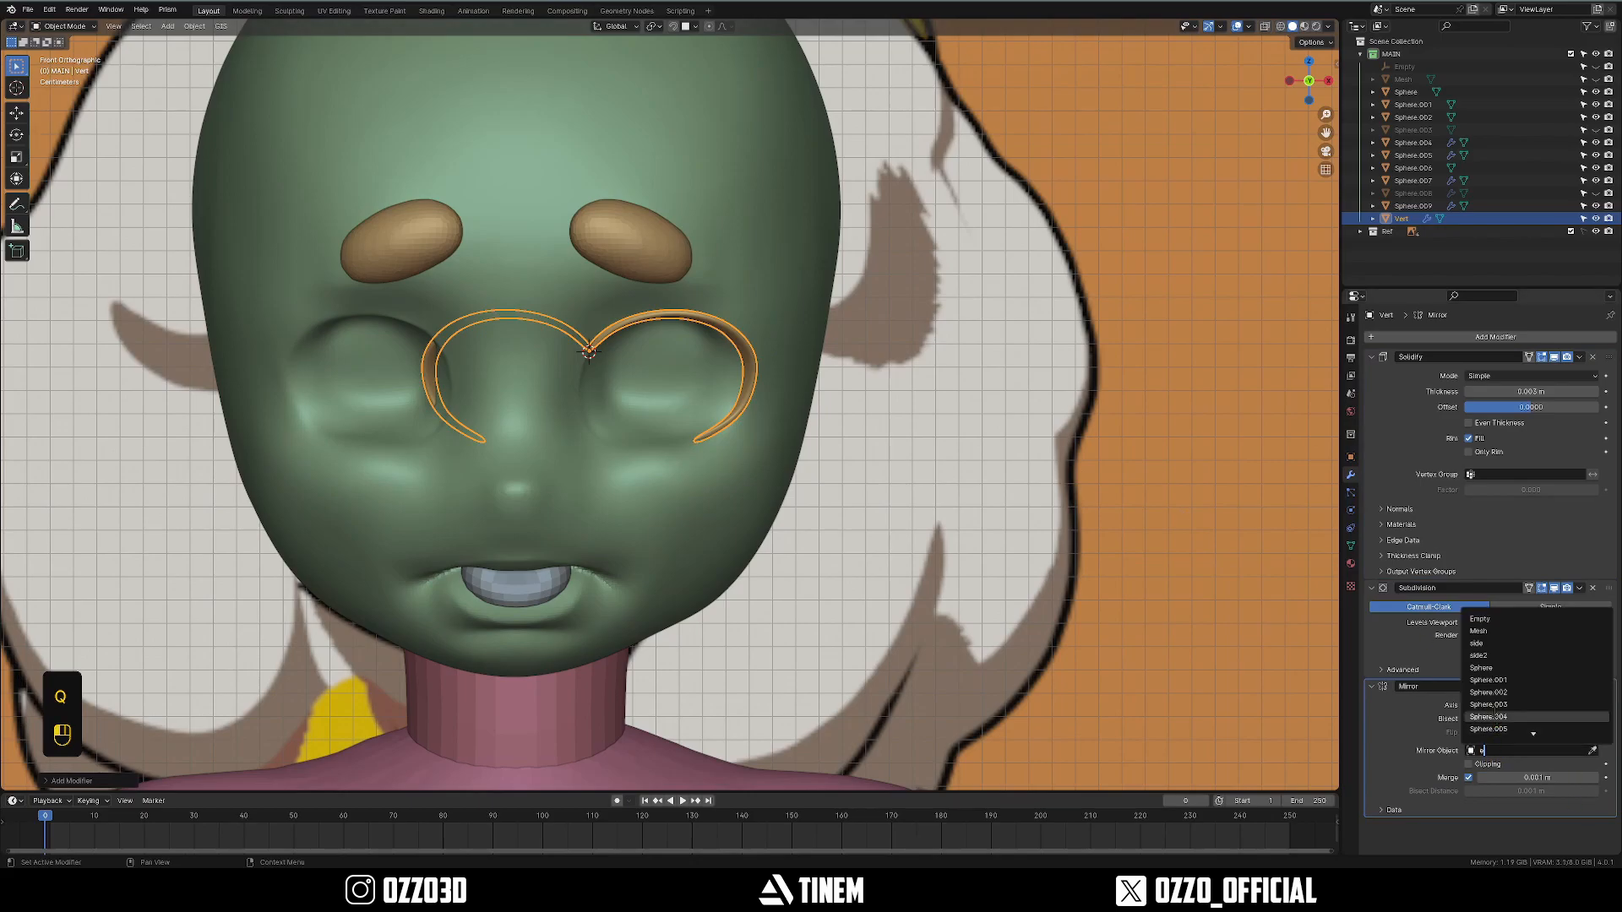
left_click(1484, 619)
middle_click_drag(842, 514, 969, 482)
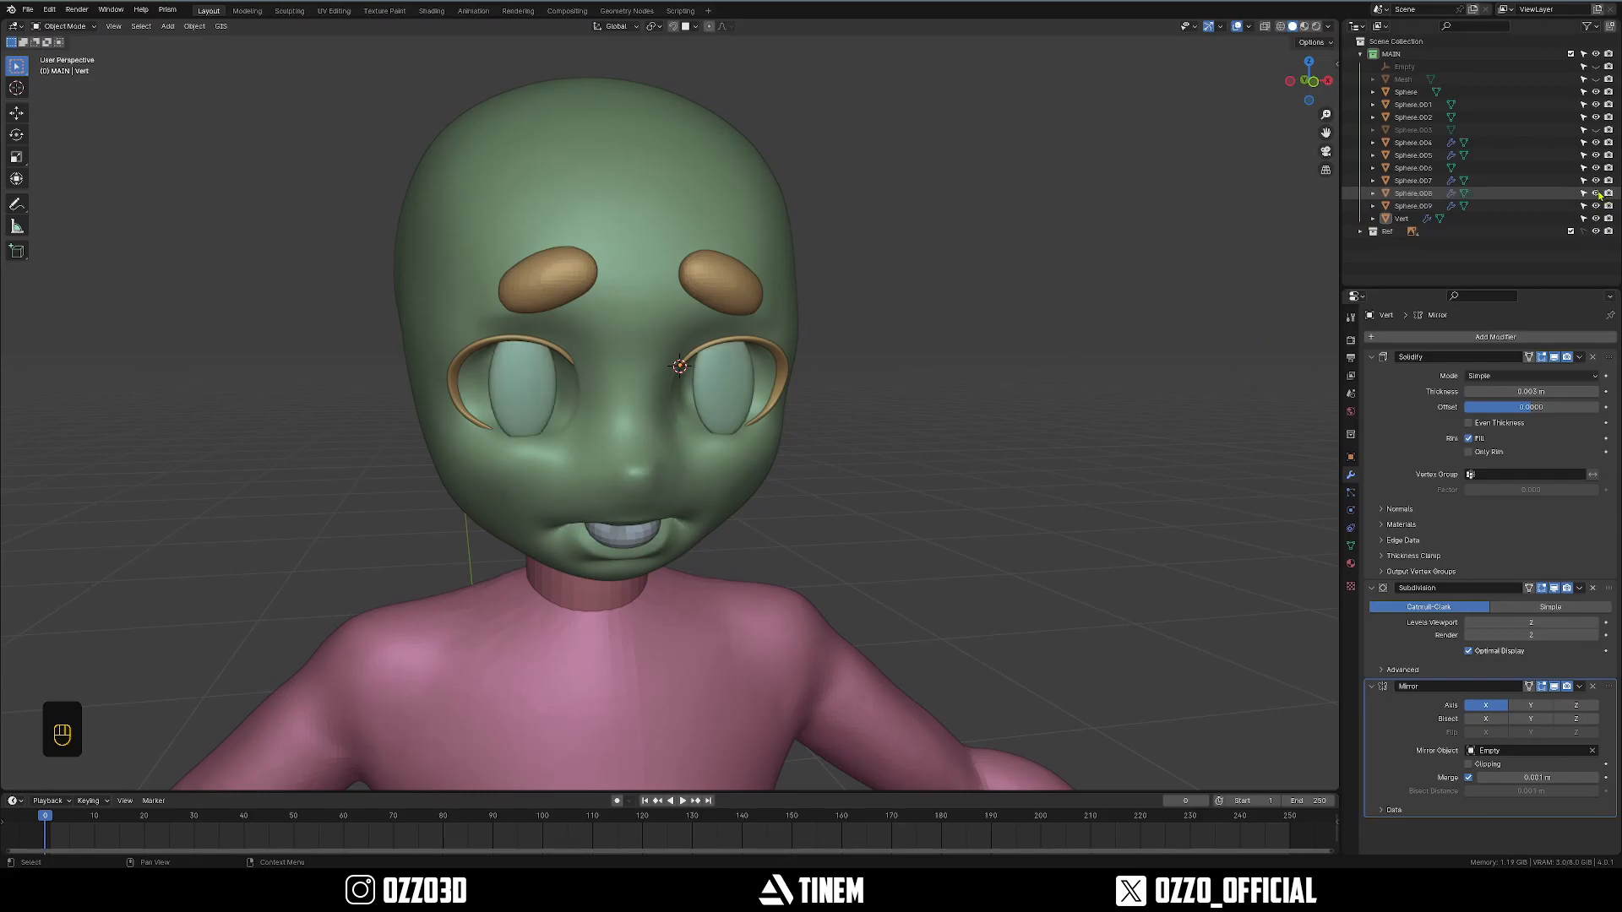
Show the hidden hair and sweater objects on the character.
left_click(1598, 120)
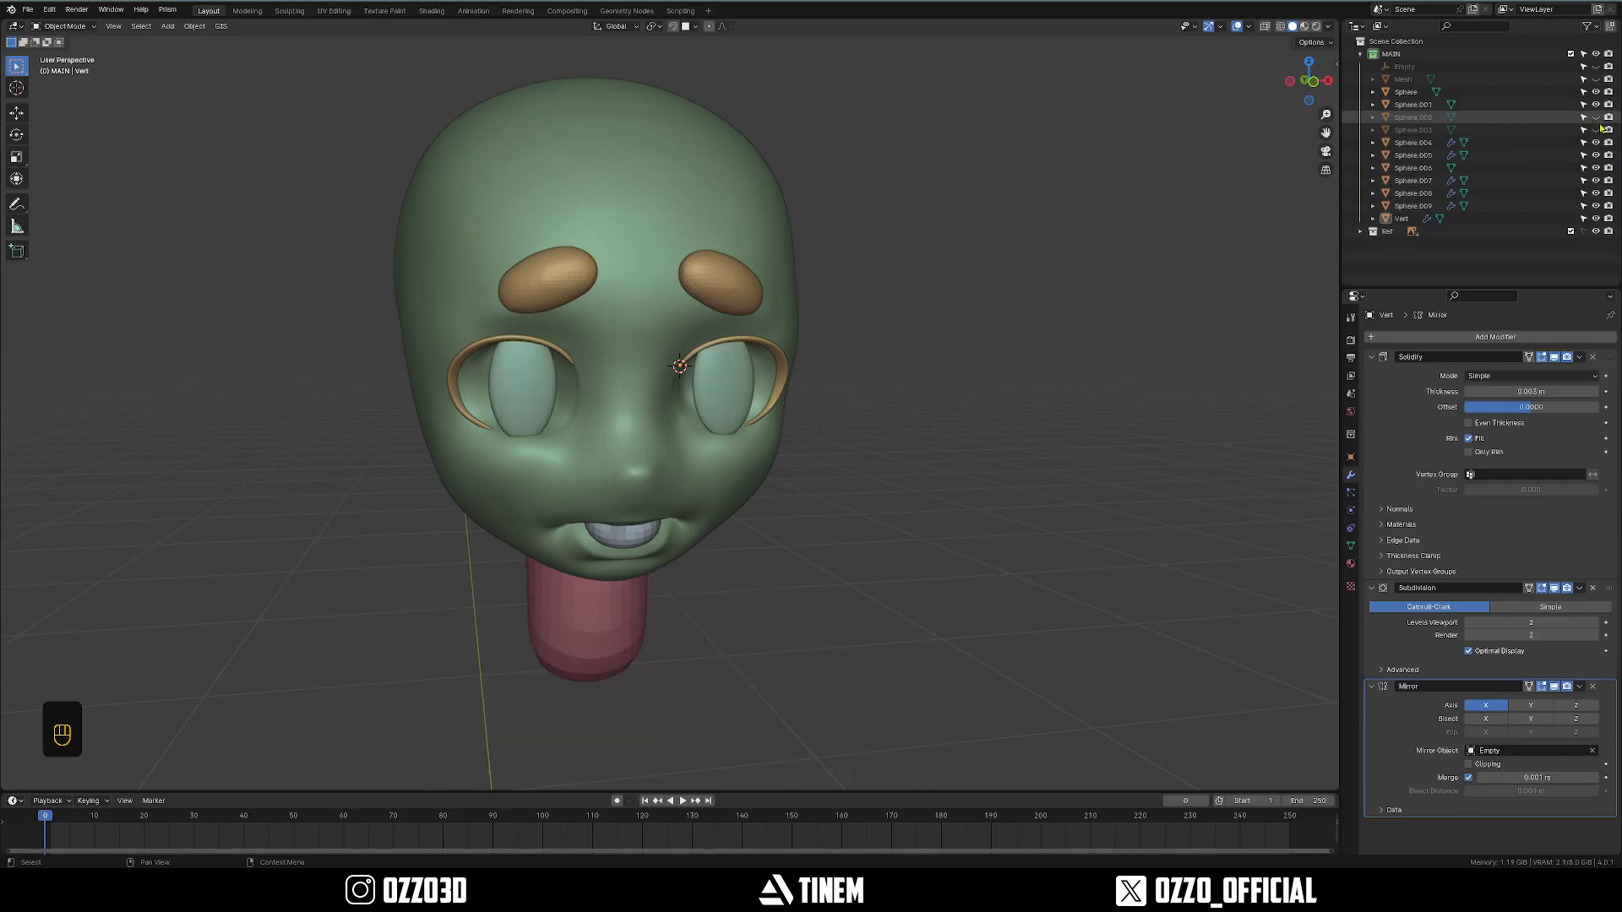
left_click(1595, 116)
left_click(1595, 129)
left_click(1596, 78)
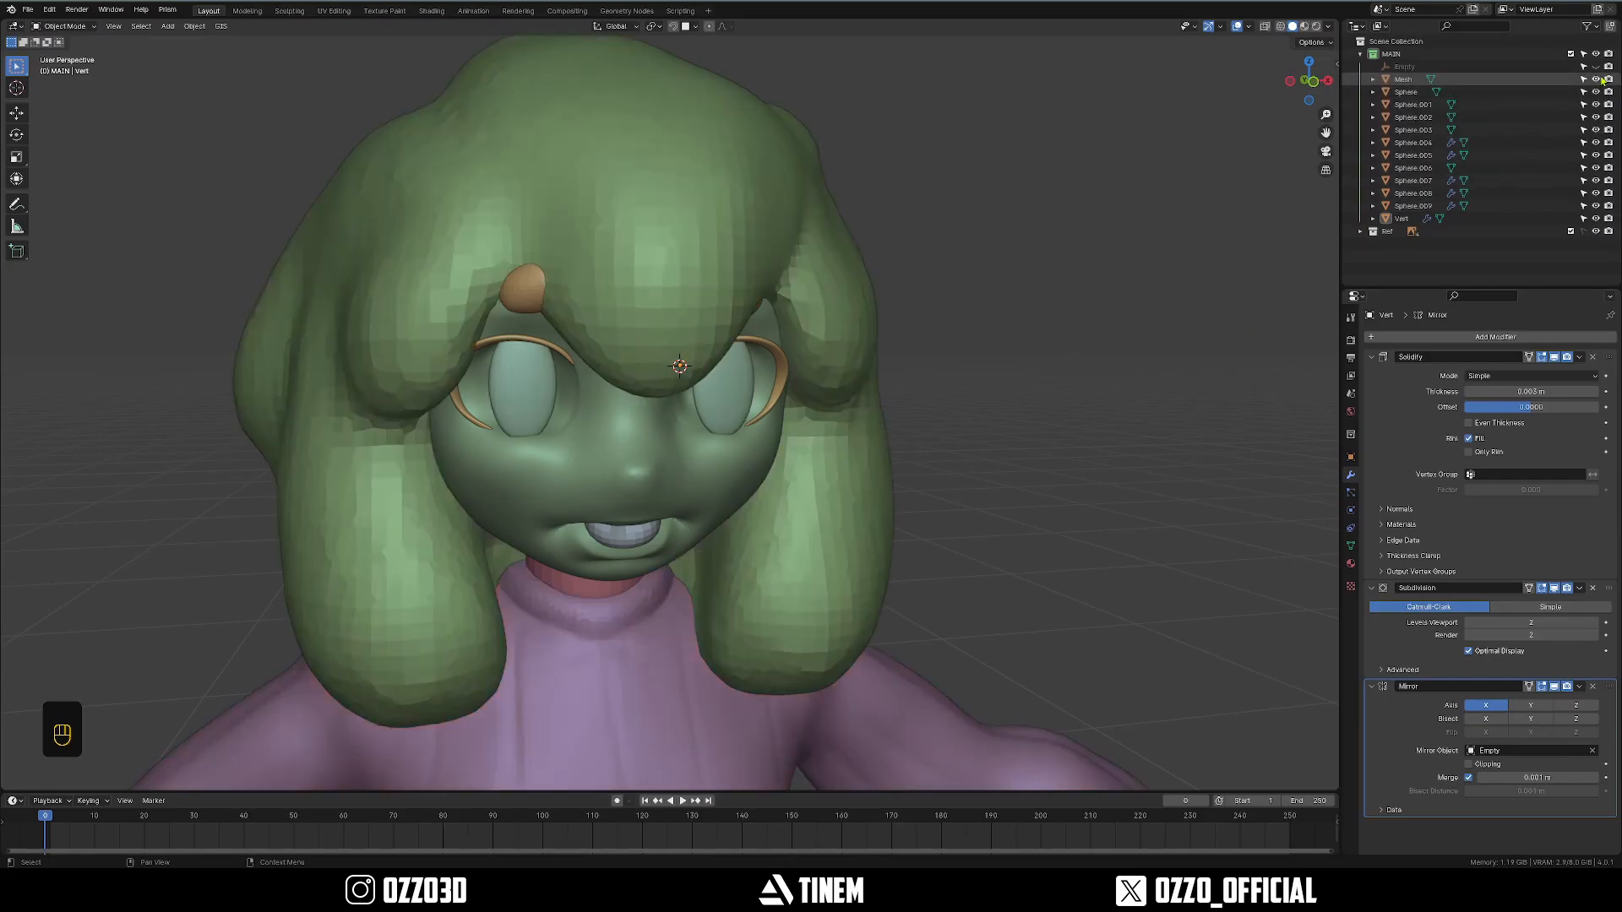
scroll(1082, 382, "down", 5)
scroll(792, 414, "up", 8)
Select the eye and move it along the Y axis within the socket.
left_click(792, 414)
middle_click_drag(792, 413, 835, 389)
key("g")
middle_click(838, 390)
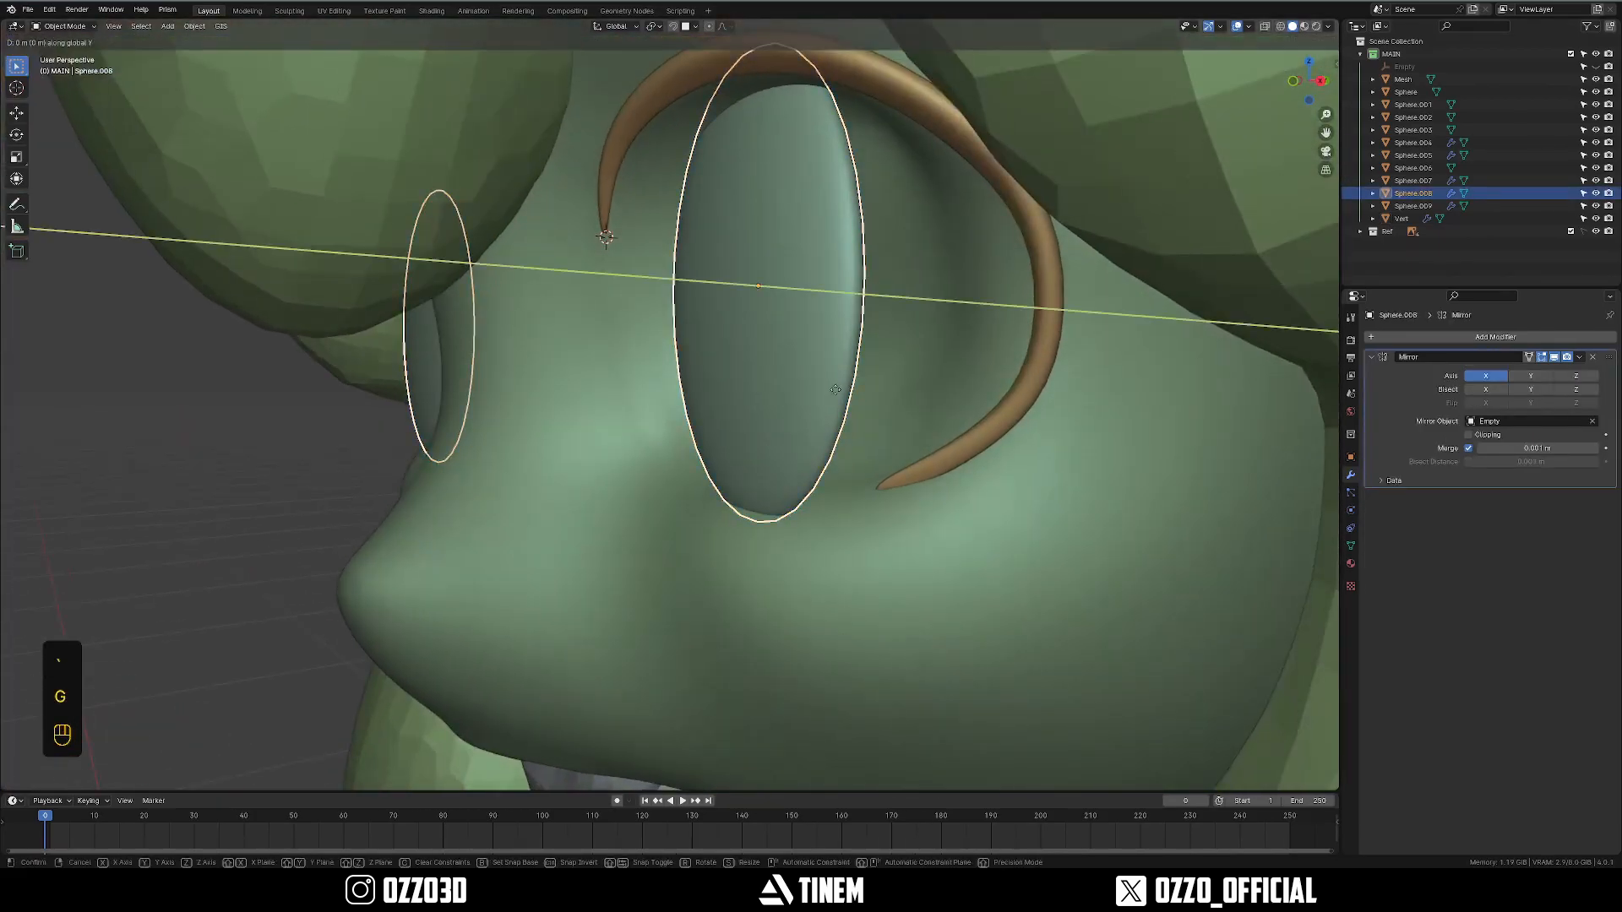
left_click(855, 391)
Rotate the eye slightly to follow the socket, deselect it and check the face.
key("grave")
key("r")
left_click(886, 378)
mouse_move(886, 378)
middle_mouse_down()
mouse_move(995, 420)
mouse_move(1051, 487)
mouse_move(894, 397)
middle_mouse_up()
left_click(1050, 487)
scroll(893, 397, "up", 3)
mouse_move(610, 363)
middle_mouse_down()
mouse_move(766, 404)
mouse_move(707, 445)
mouse_move(646, 441)
middle_mouse_up()
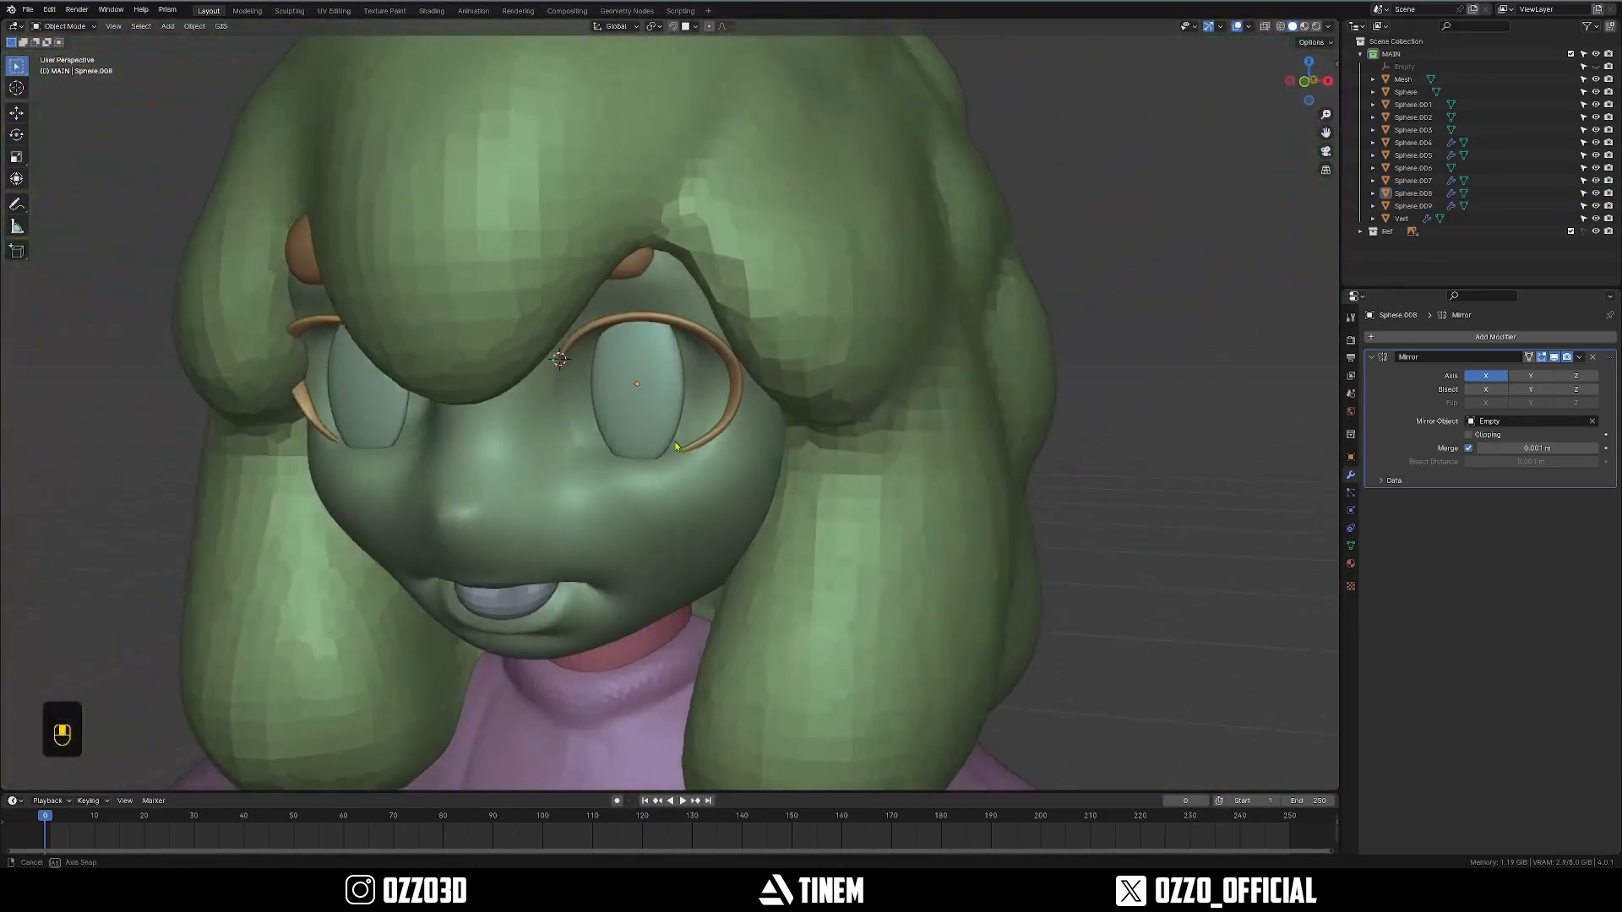
Inspect the head in another viewport shading mode and return to solid shading.
scroll(676, 414, "down", 5)
key("z")
left_click(689, 338)
middle_click_drag(693, 346, 829, 374)
key("z")
left_click(922, 380)
mouse_move(938, 406)
middle_mouse_down("shift")
mouse_move(961, 394)
mouse_move(949, 377)
mouse_move(781, 282)
middle_mouse_up("shift")
Purge the file's unused data-blocks.
key("q")
left_click(776, 277)
key("q")
left_click(773, 277)
Hide the hair and compare the bare head with the side-view reference.
scroll(906, 465, "down", 6)
middle_click_drag(906, 466, 956, 481, "shift")
middle_click_drag(956, 482, 794, 467, "shift")
middle_click_drag(794, 467, 684, 474)
scroll(688, 469, "up", 3)
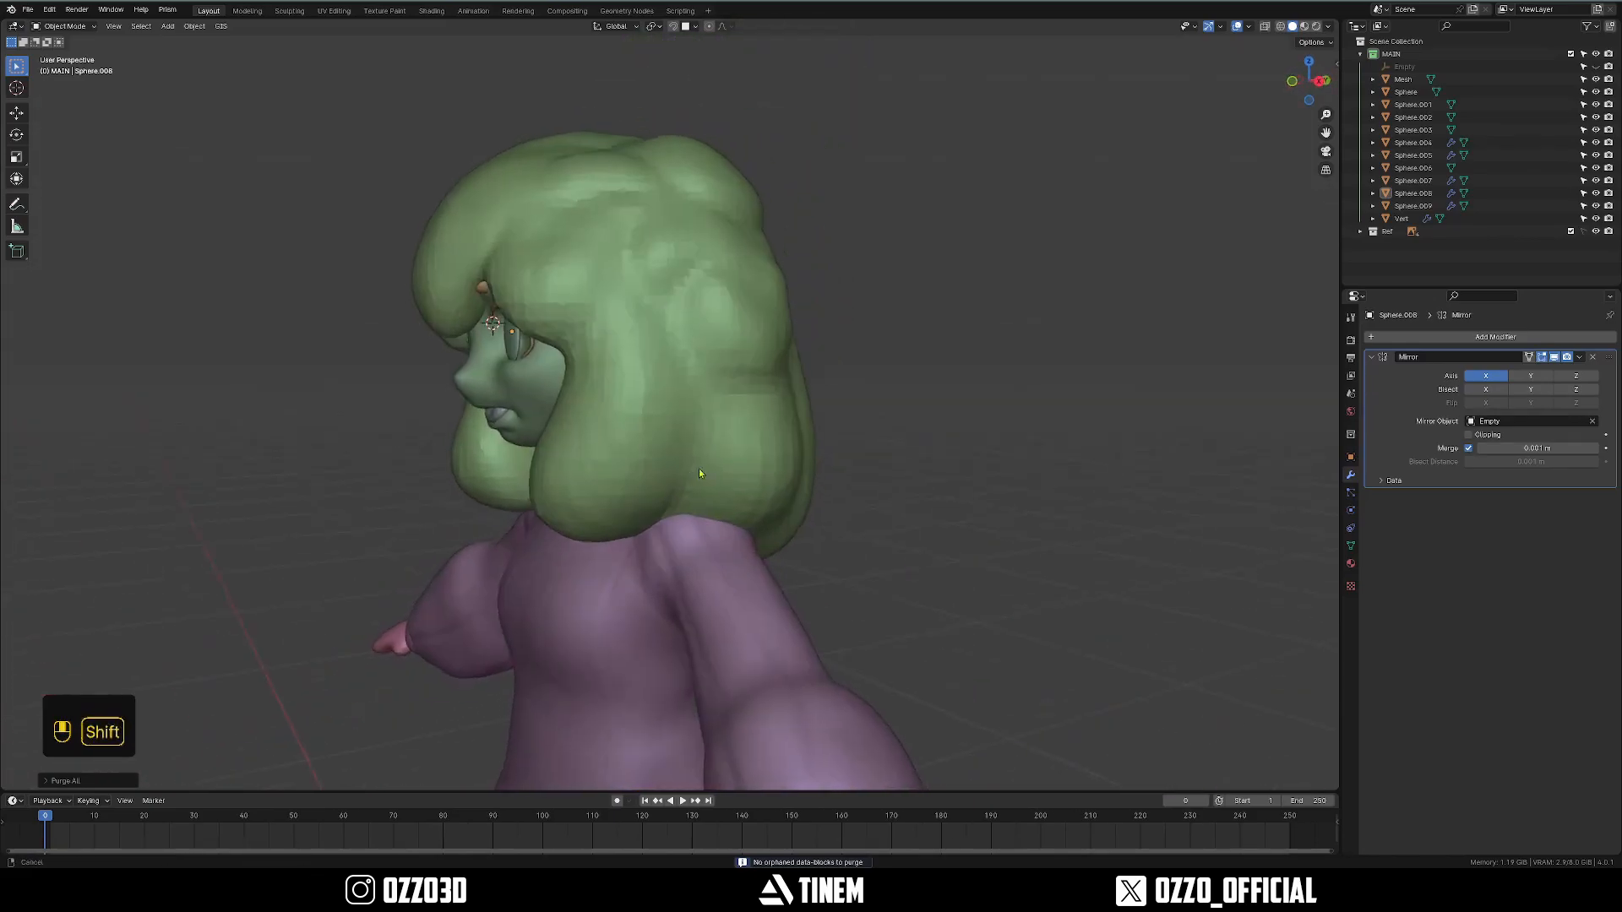
key("grave")
left_click(667, 334)
key("h")
middle_click_drag(667, 329, 977, 351)
key("grave")
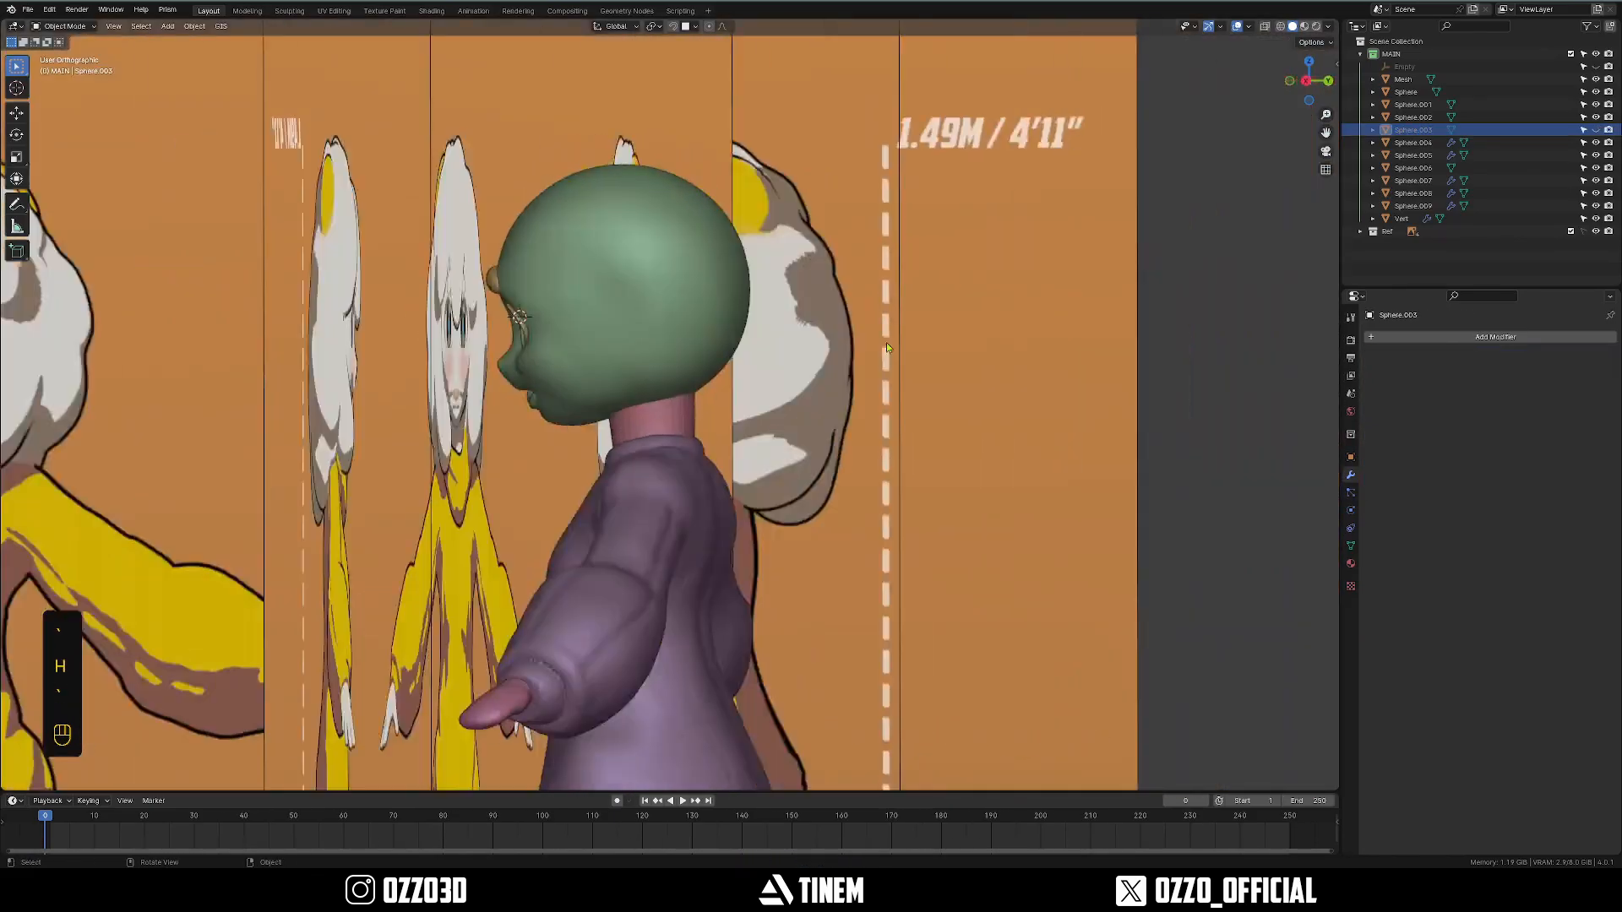
middle_click_drag(674, 374, 811, 462)
Save the file and hide the eyebrows and the eye rim bands.
key("ctrl+s")
left_click(763, 227)
key("h")
left_click(783, 272)
key("h")
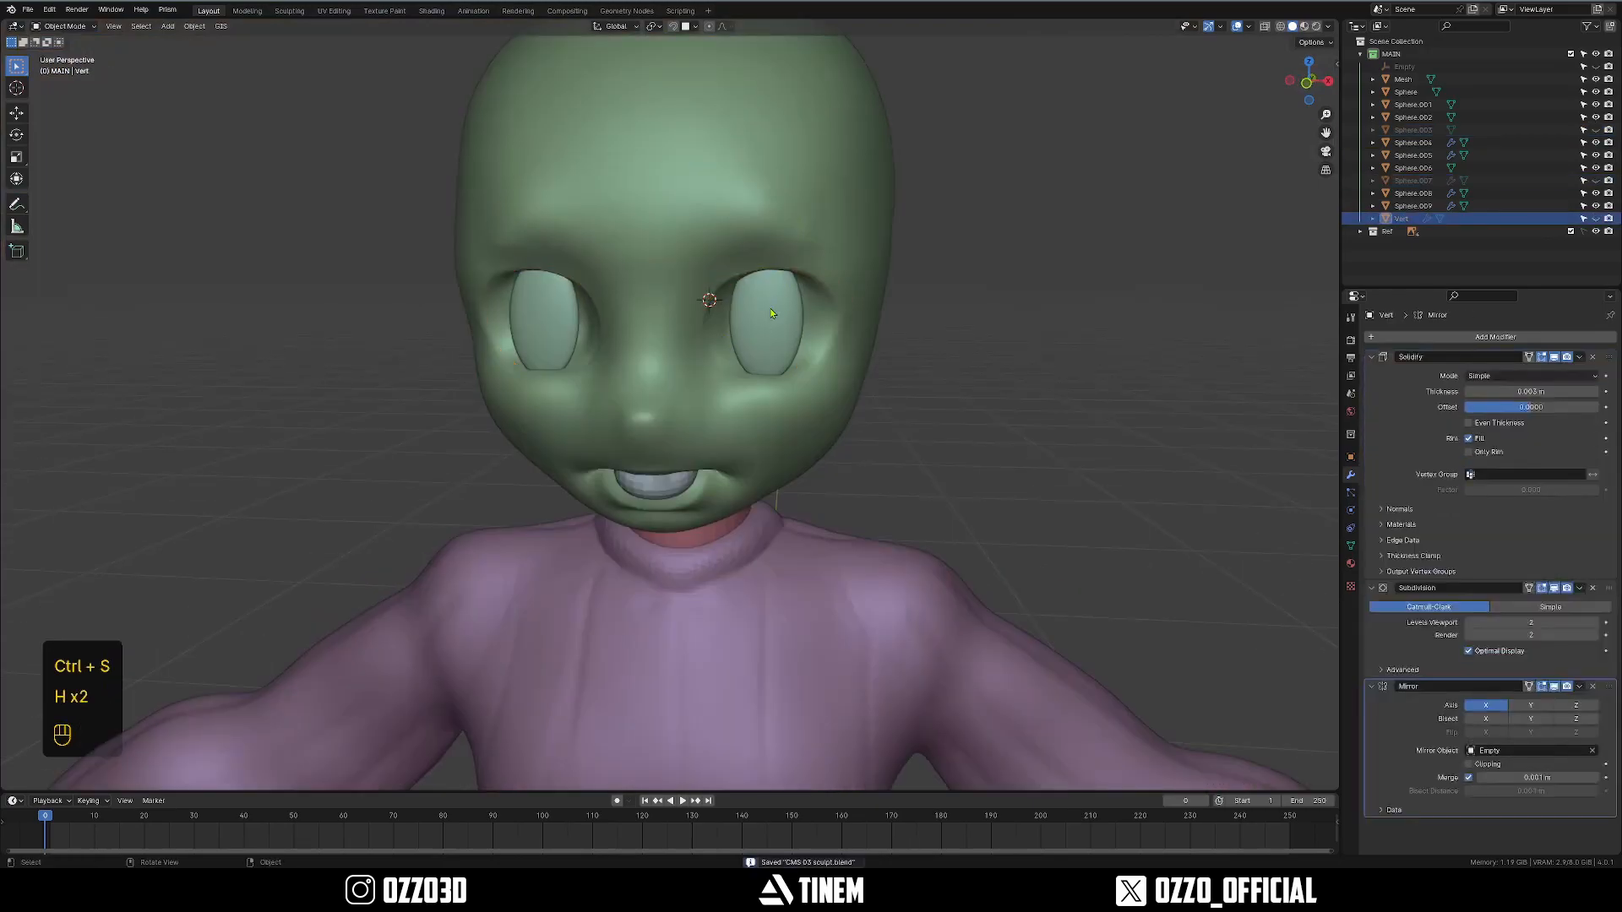
Hide the eyes, the mouth piece and the purple garment over the torso, and save the file.
left_click(767, 314)
key("h")
left_click(661, 403)
key("h")
key("ctrl+s")
left_click(751, 566)
key("h")
Inspect the uncovered body, legs and hands from several angles and in different viewport shading modes.
scroll(789, 608, "down", 4)
middle_click_drag(861, 591, 785, 478)
middle_click_drag(782, 384, 676, 532, "shift")
middle_click_drag(693, 507, 783, 379, "shift")
scroll(760, 456, "up", 5)
left_click(815, 413)
left_click(819, 387)
left_click(770, 468)
scroll(770, 469, "down", 6)
middle_click_drag(764, 506, 735, 426, "shift")
key("z")
key("z")
key("z")
scroll(605, 435, "up", 3)
scroll(605, 434, "down", 2)
mouse_move(858, 405)
middle_mouse_down()
mouse_move(770, 537)
mouse_move(744, 529)
middle_mouse_up()
key("z")
Add a UV sphere at the end of the hand, scale it down to finger thickness and focus on it.
scroll(777, 523, "down", 1)
scroll(744, 530, "up", 6)
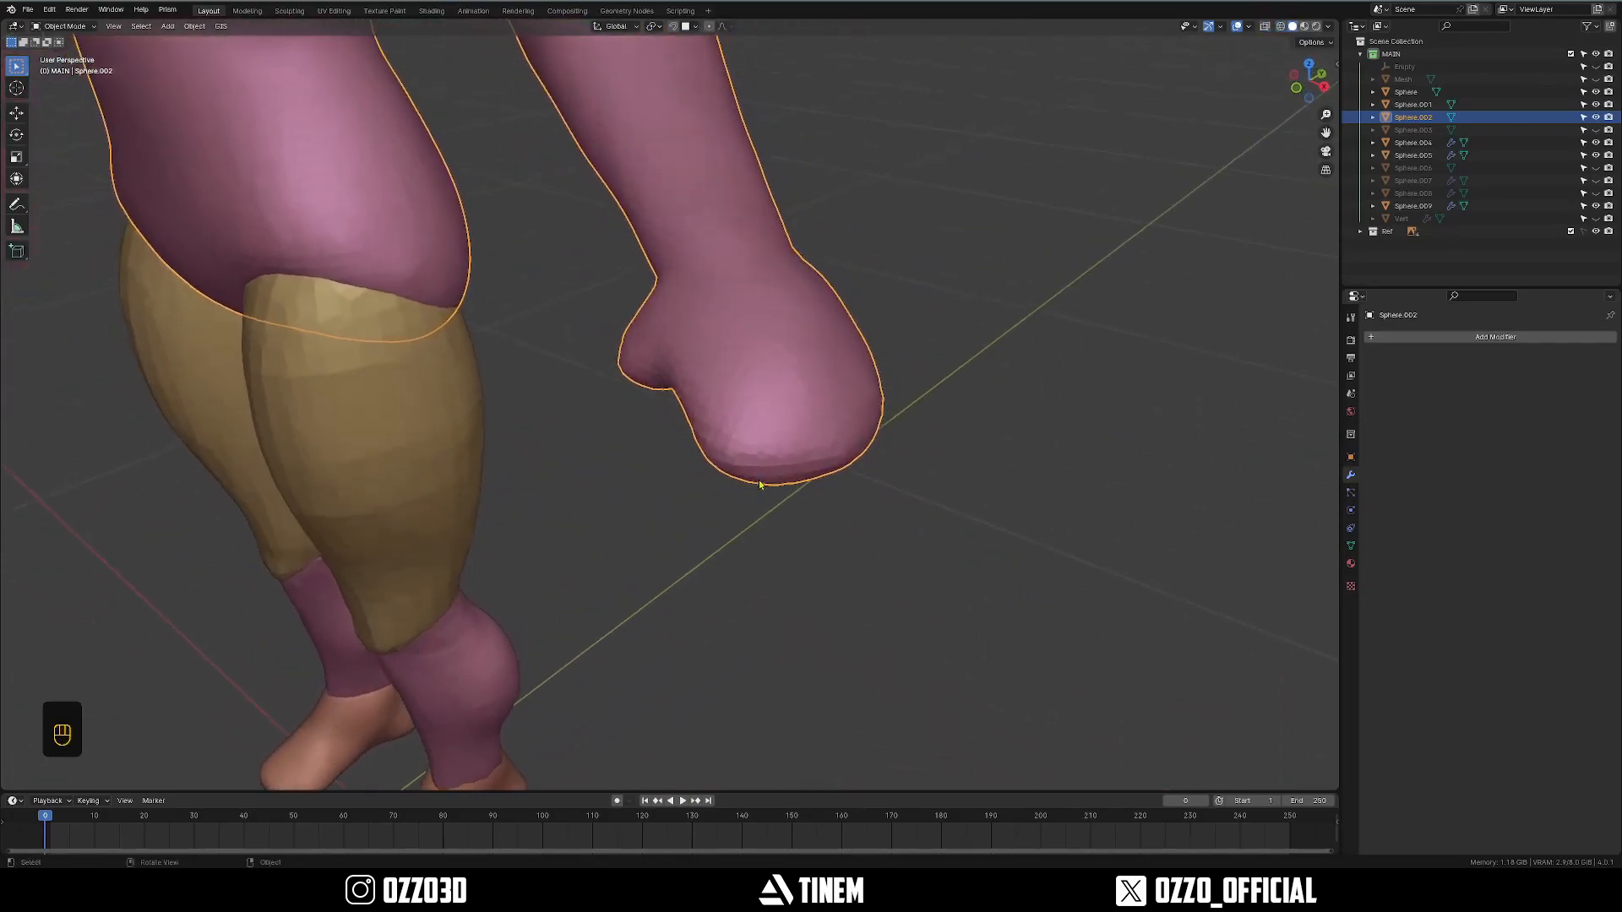
middle_click_drag(748, 473, 751, 449, "shift")
key("shift+a")
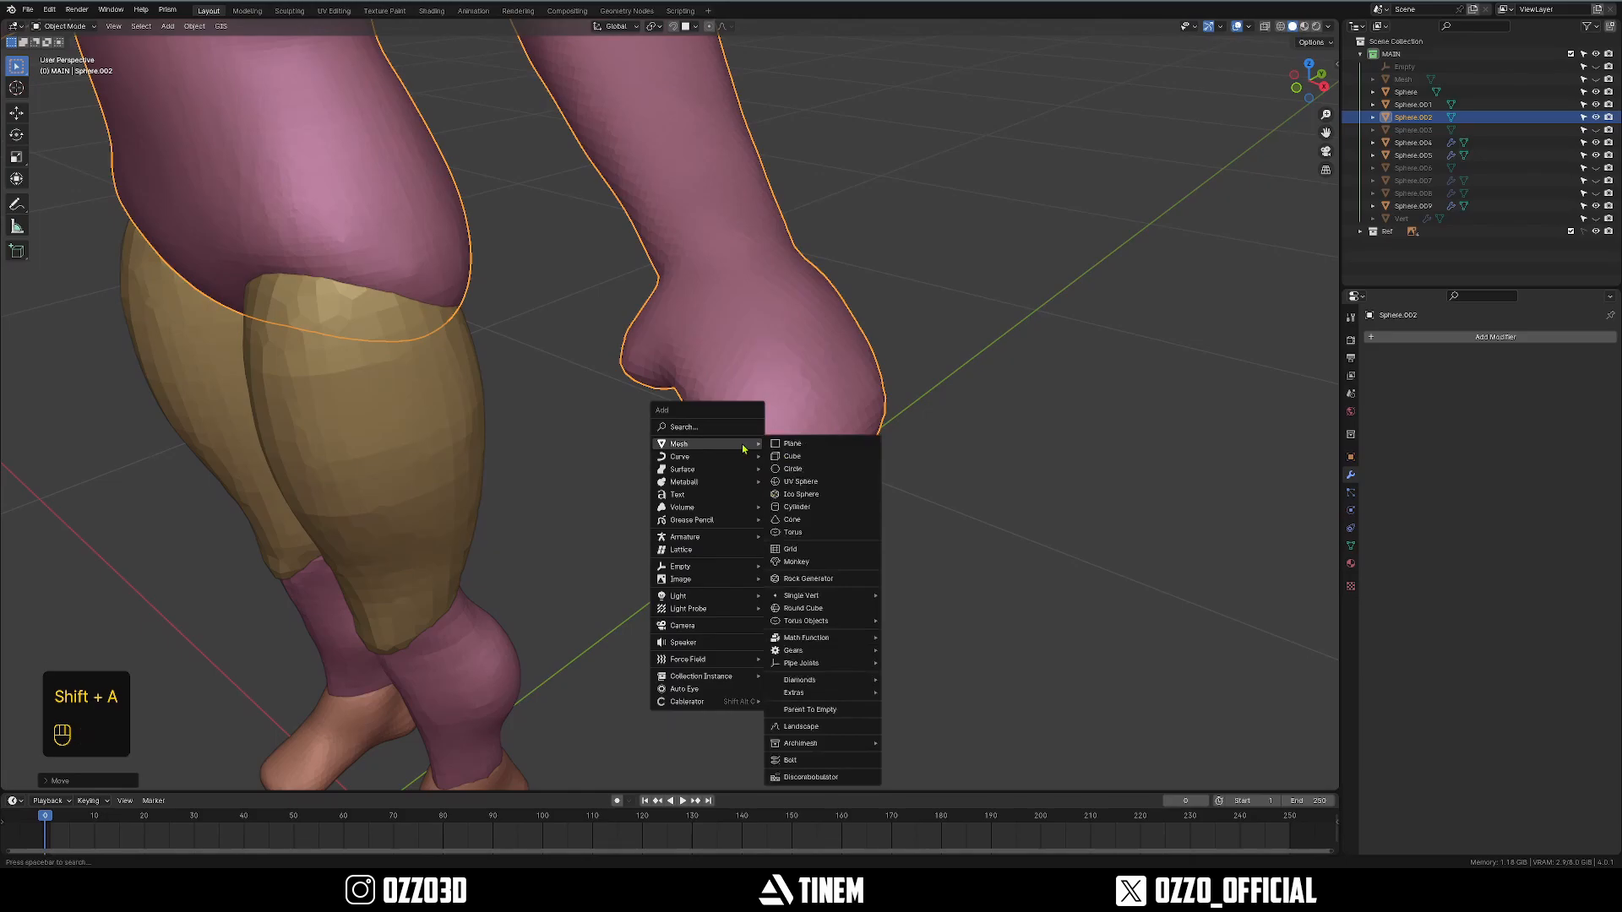
left_click(815, 484)
key("s")
key("s")
key("s")
left_click(803, 405)
key("KP_Decimal")
middle_click_drag(804, 406, 930, 453)
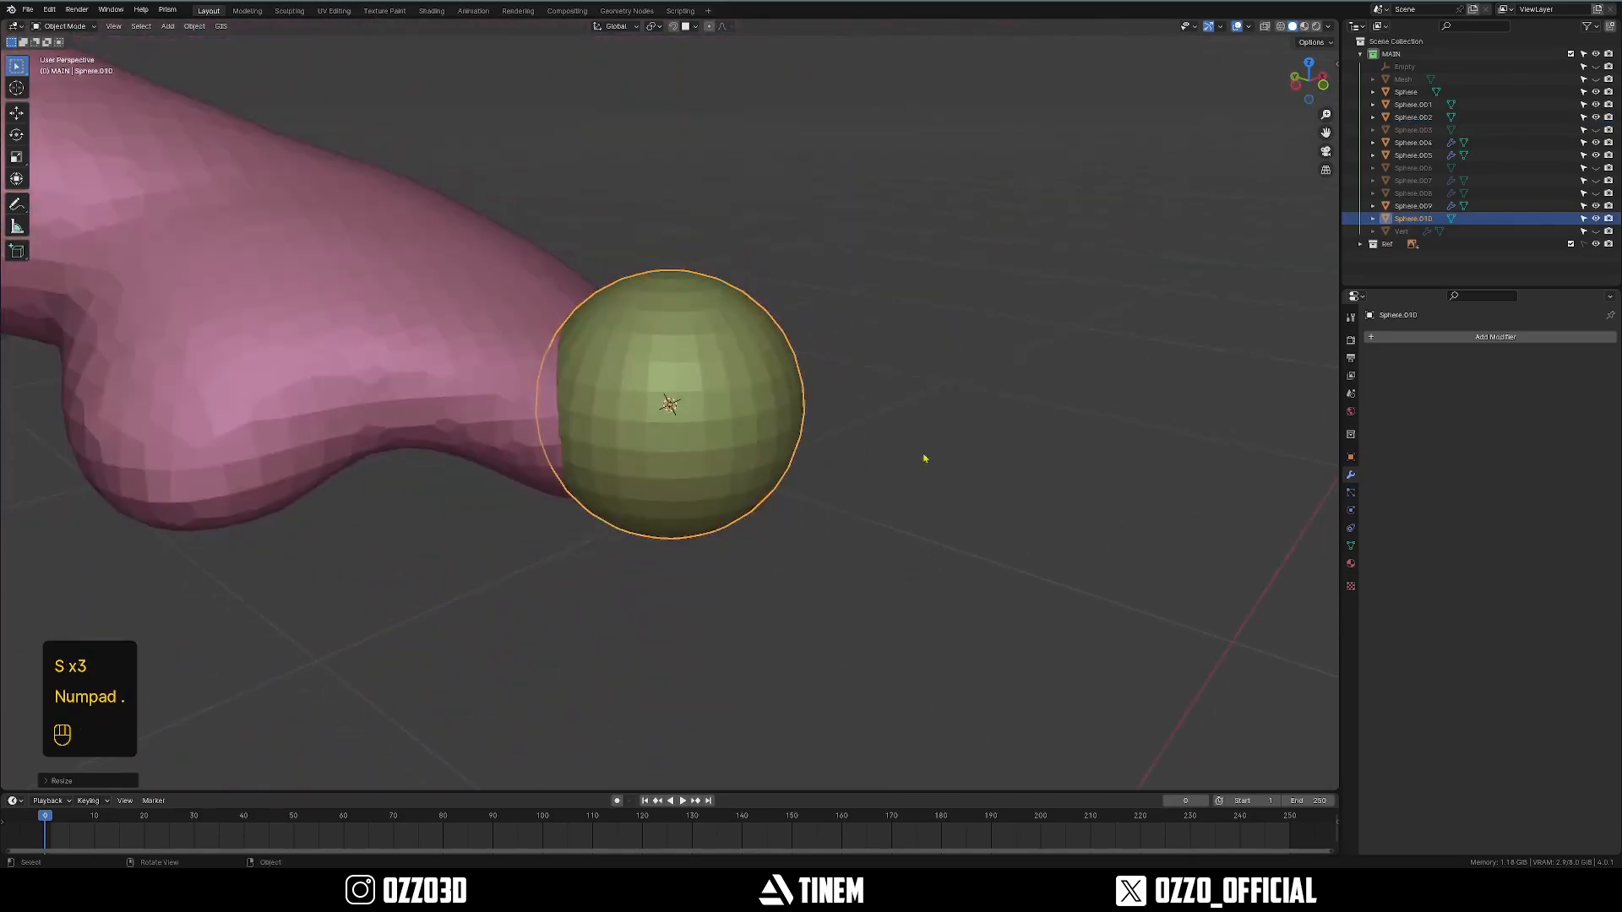
Stretch the sphere along Z into a finger length and rotate it to point away from the palm.
scroll(929, 453, "down", 3)
middle_click_drag(836, 427, 1046, 416)
key("s")
key("z")
left_click(1216, 422)
key("r")
left_click(768, 221)
Fine-tune the finger's rotation and move it onto the inner edge of the palm's end.
middle_click_drag(767, 220, 919, 296)
key("r")
left_click(887, 397)
middle_click_drag(887, 397, 795, 468)
key("g")
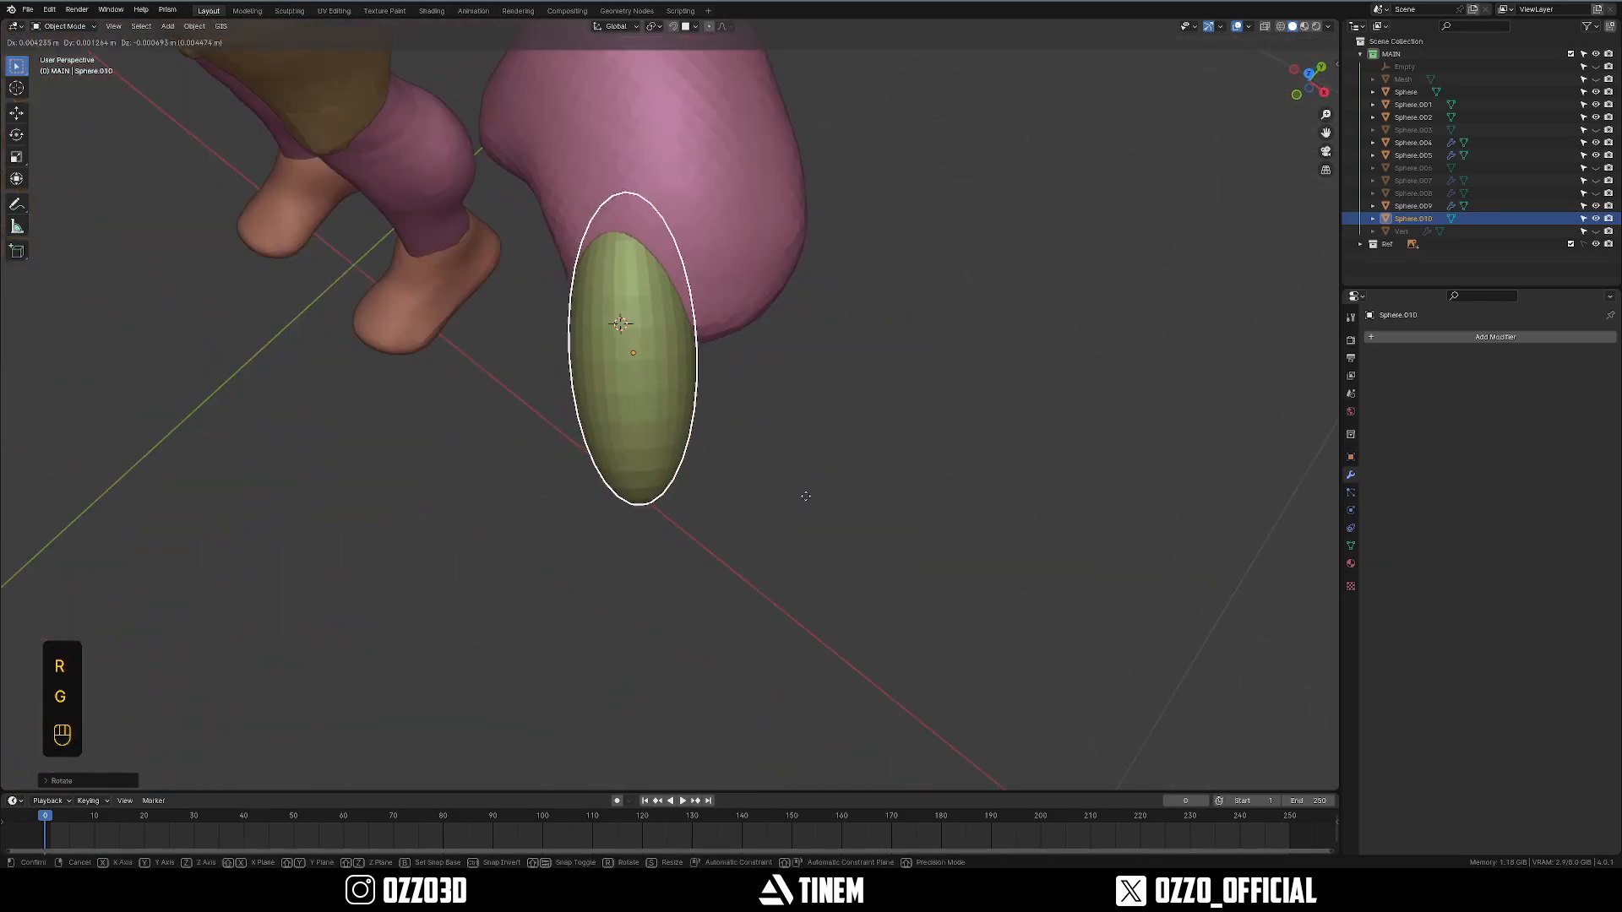
left_click(796, 482)
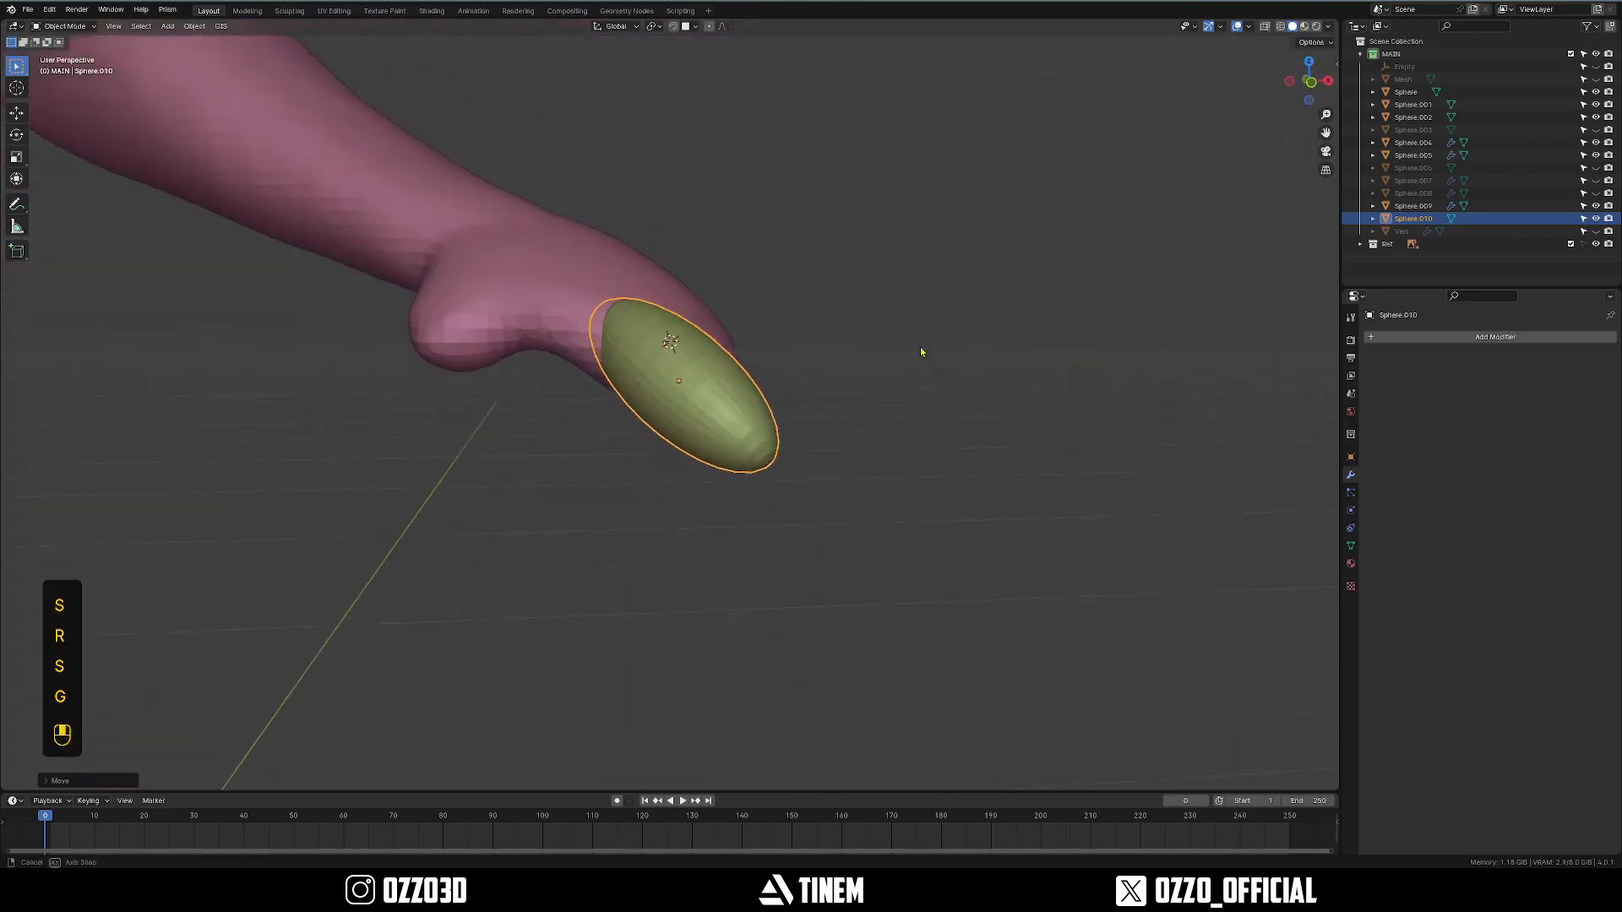
Apply the finger's object transforms and switch it to Sculpt Mode.
key("ctrl+a")
left_click(921, 348)
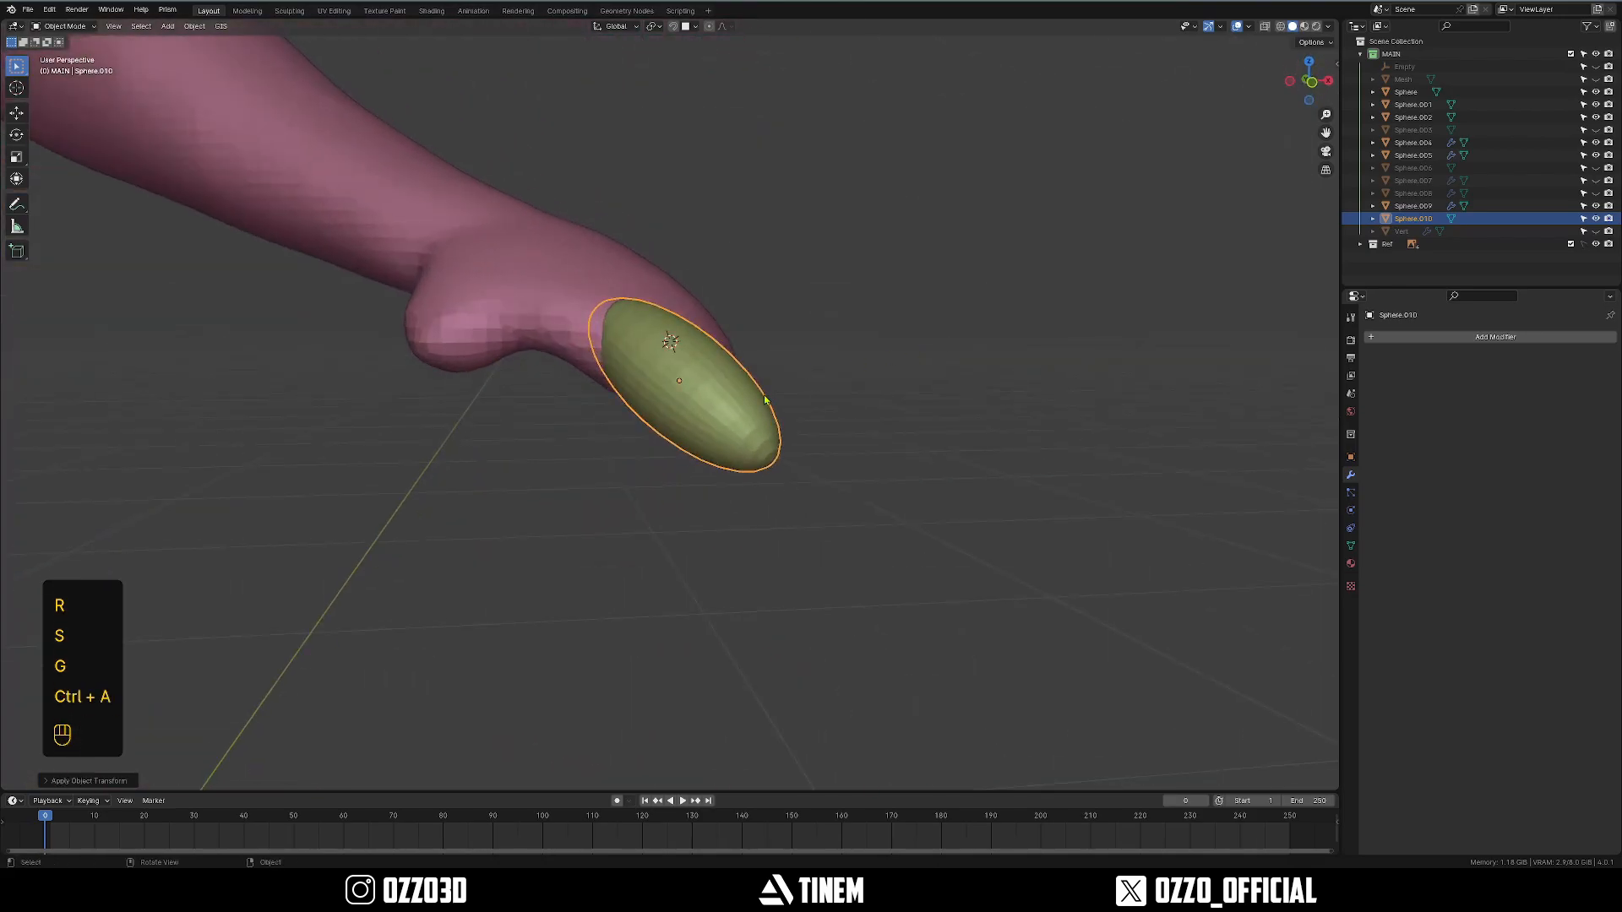
key("ctrl+Tab")
middle_click_drag(675, 277, 609, 380)
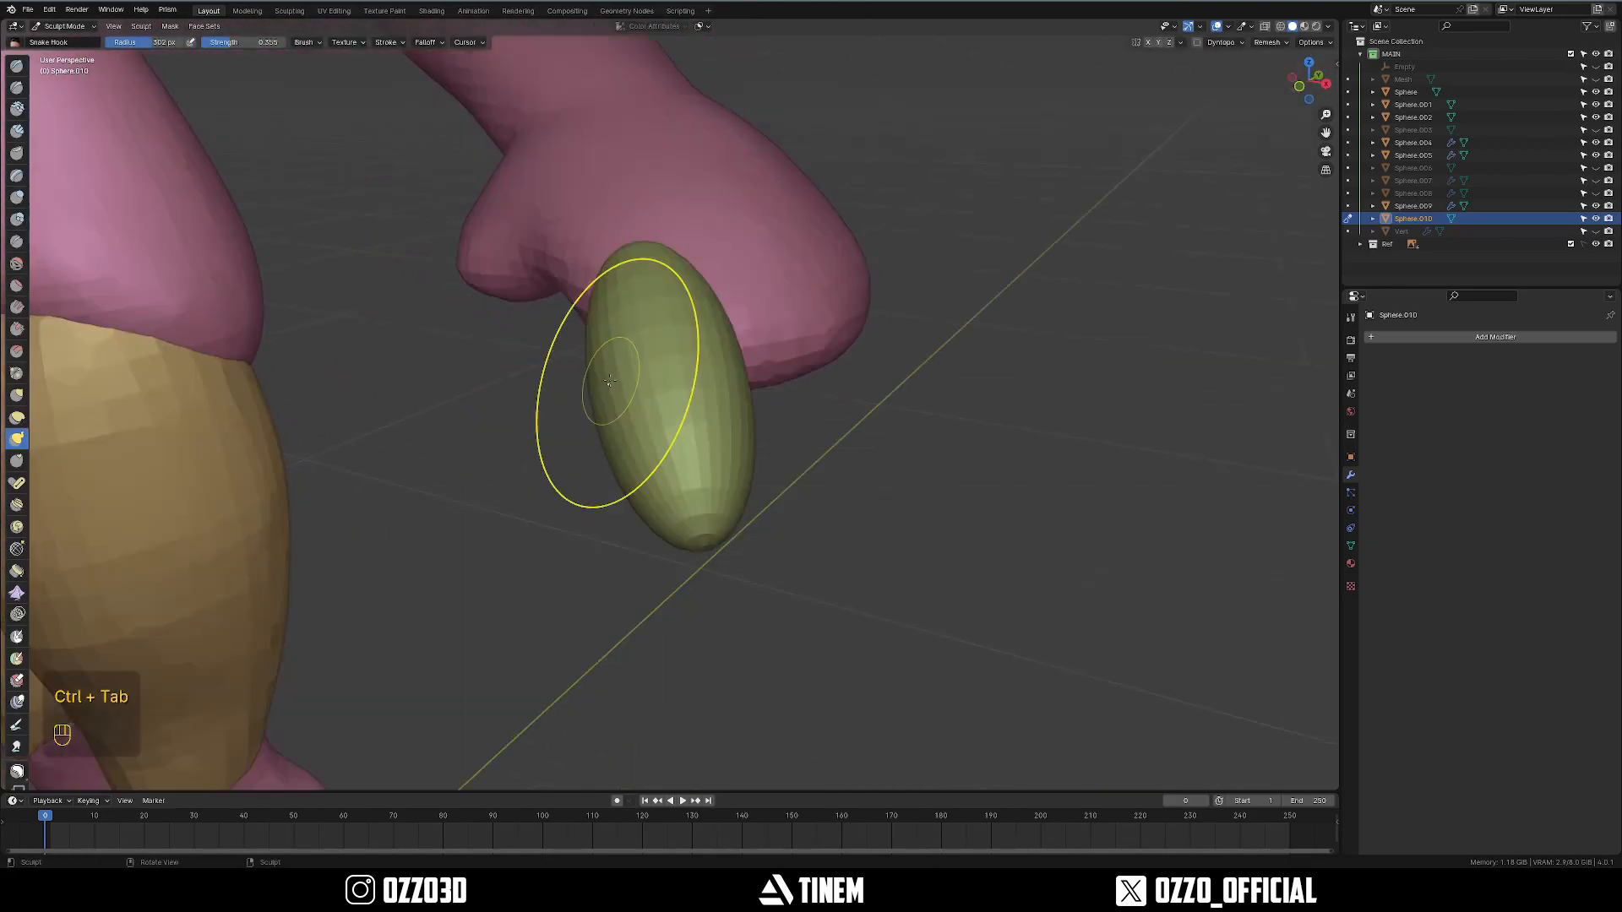
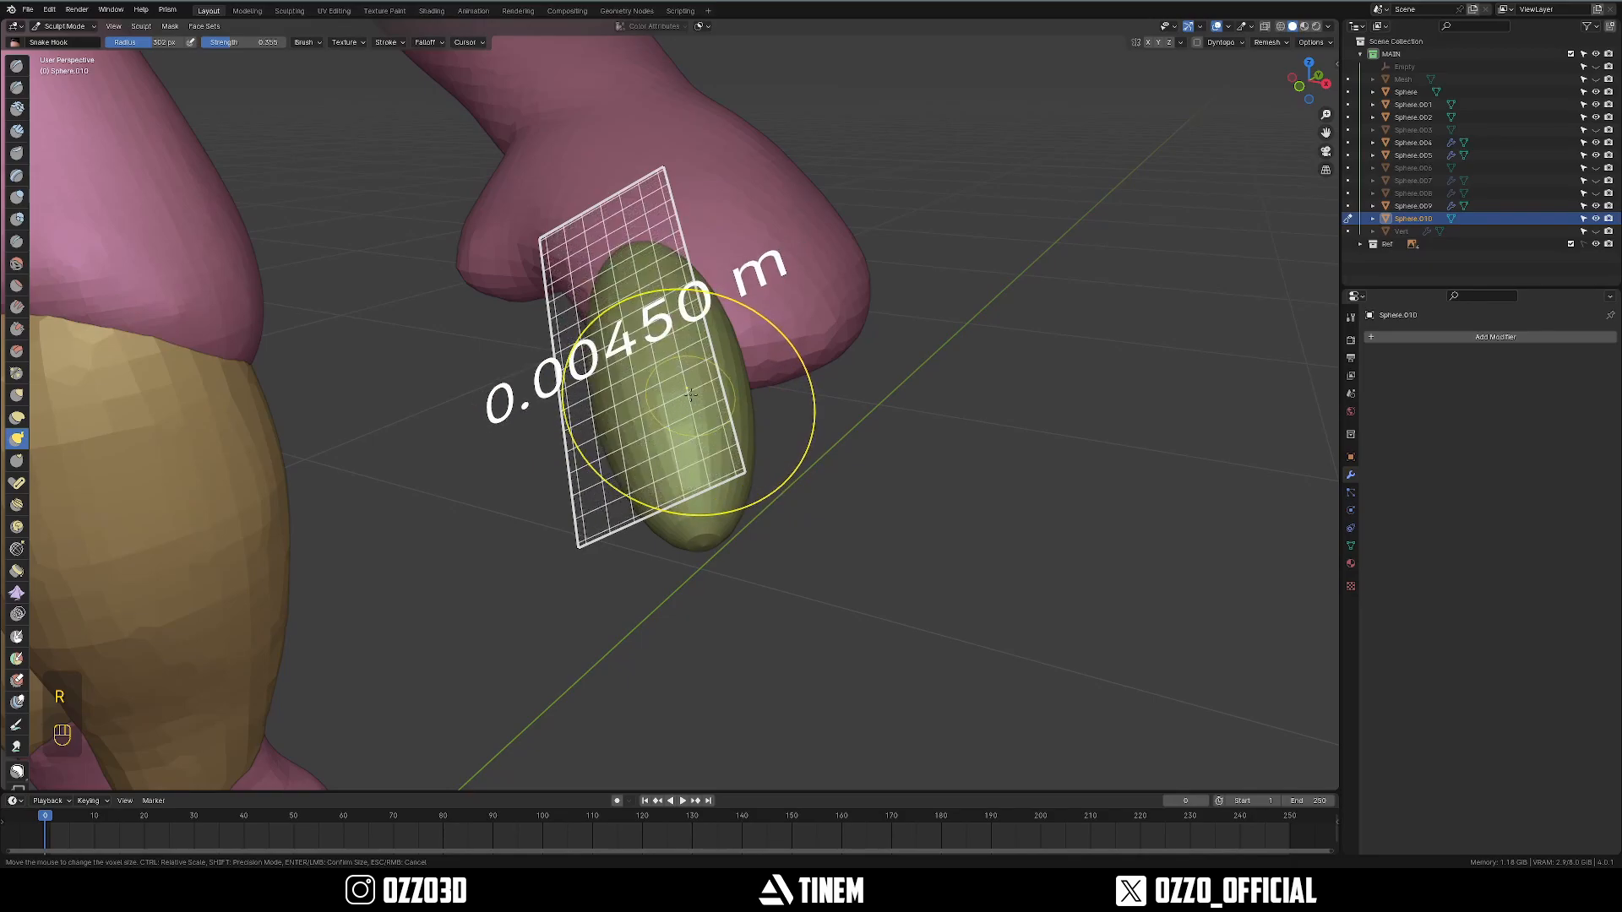
Flatten the finger's sides with the Scrape/Peaks brush from all around.
left_click(17, 329)
middle_click_drag(439, 355, 653, 310)
middle_click_drag(789, 418, 649, 425)
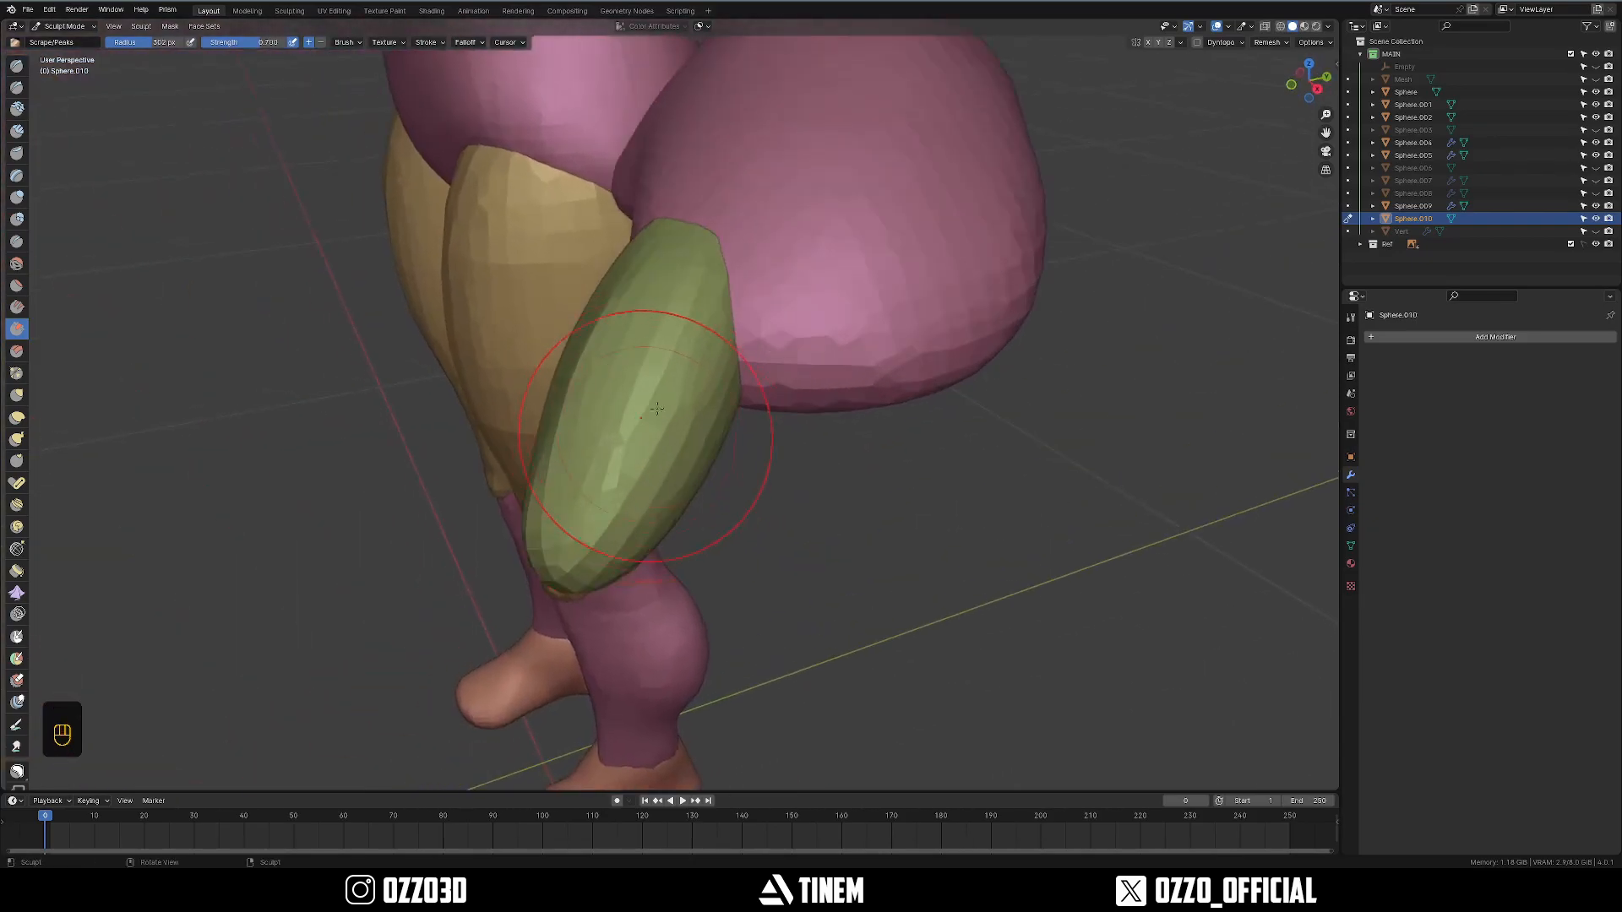
middle_click_drag(630, 499, 668, 332)
middle_click_drag(648, 410, 524, 317)
middle_click_drag(748, 432, 592, 507)
Pull the finger into a longer, slimmer shape with a resized Snake Hook brush.
left_click(17, 439)
middle_click_drag(609, 405, 576, 376)
key("f")
left_click(703, 379)
middle_click_drag(693, 337, 627, 258)
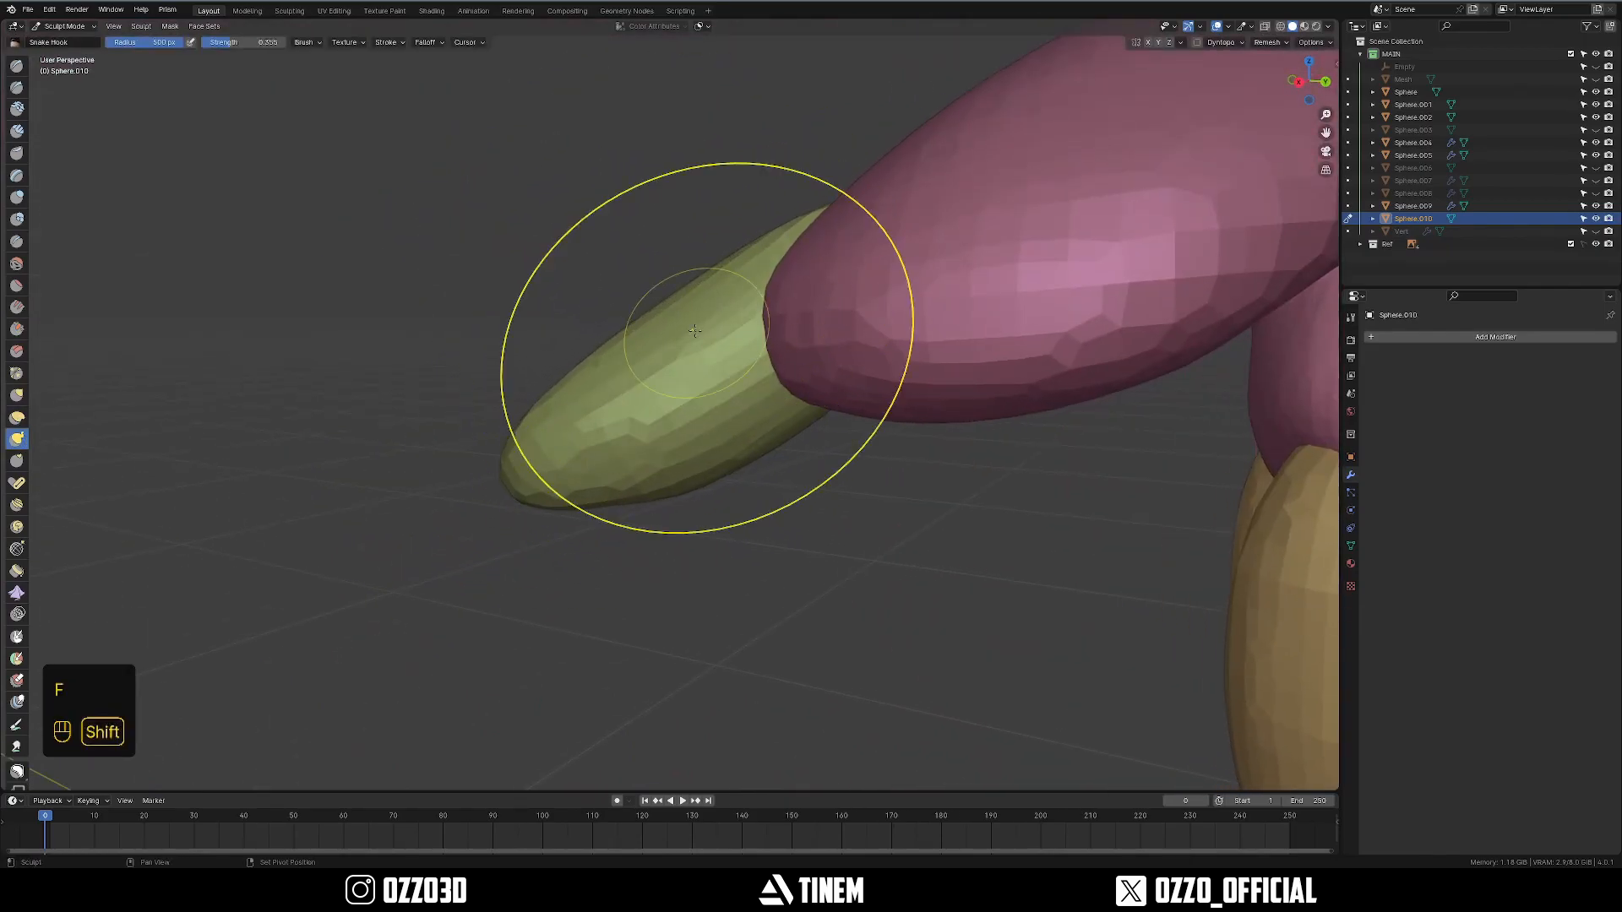
mouse_move(766, 288)
middle_mouse_down()
mouse_move(633, 397)
mouse_move(675, 406)
mouse_move(688, 492)
mouse_move(668, 334)
mouse_move(681, 525)
mouse_move(627, 336)
mouse_move(714, 397)
mouse_move(710, 321)
mouse_move(735, 507)
mouse_move(747, 477)
mouse_move(718, 471)
middle_mouse_up()
key("f")
key("f")
key("f")
left_click(735, 507)
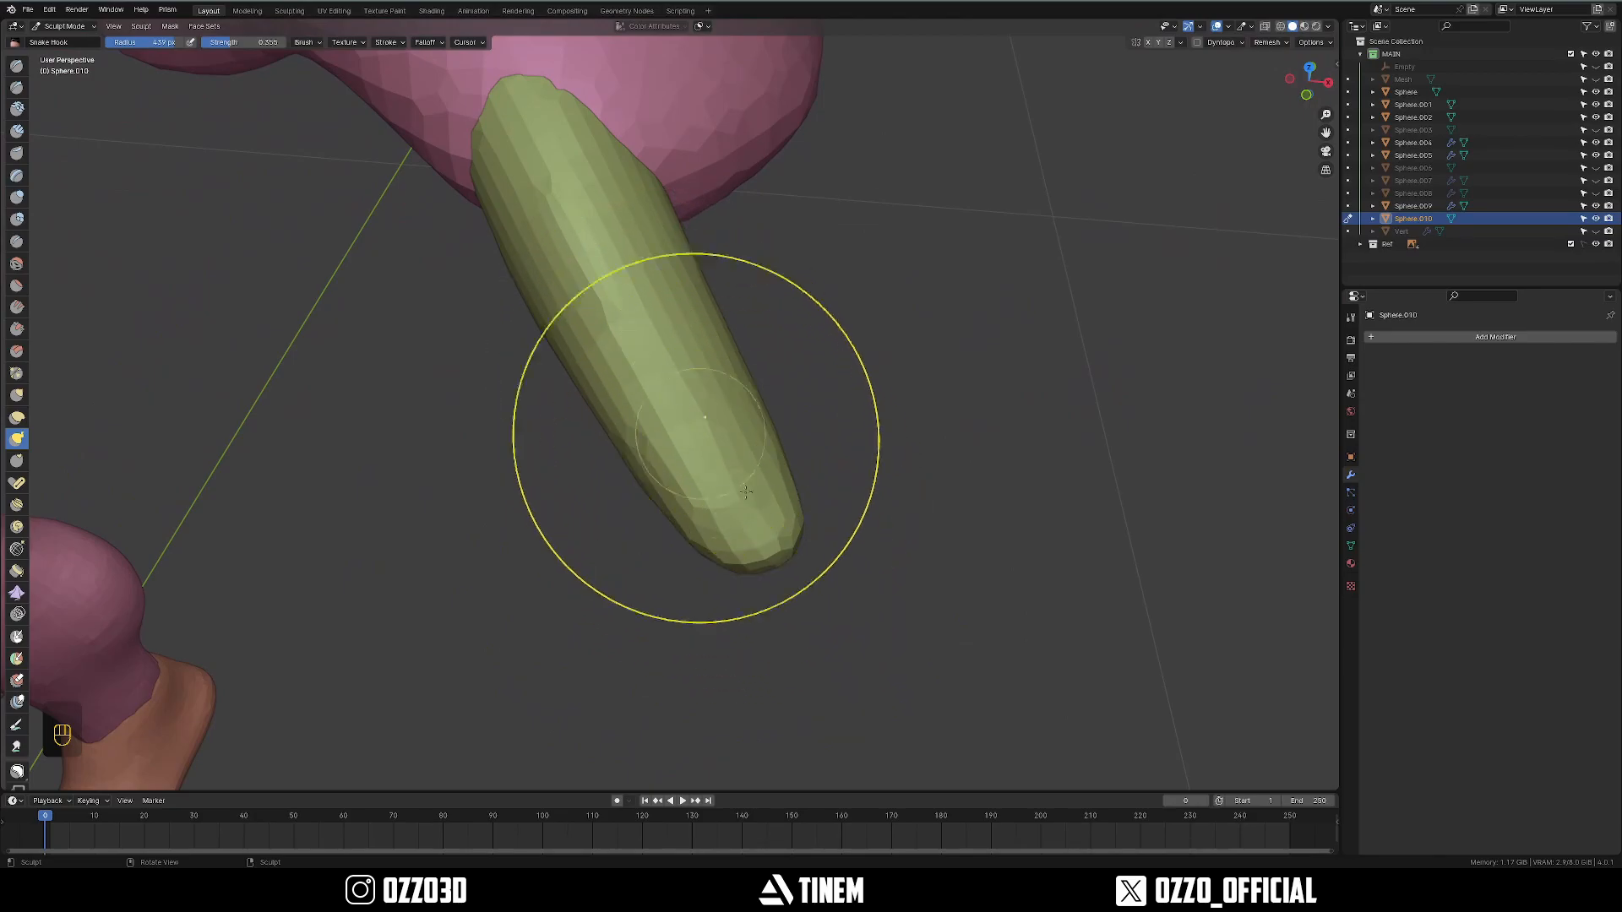
Taper the finger toward its tip with the resized Snake Hook brush.
mouse_move(641, 378)
middle_mouse_down()
mouse_move(728, 365)
mouse_move(727, 439)
mouse_move(760, 464)
mouse_move(727, 497)
middle_mouse_up()
key("f")
key("f")
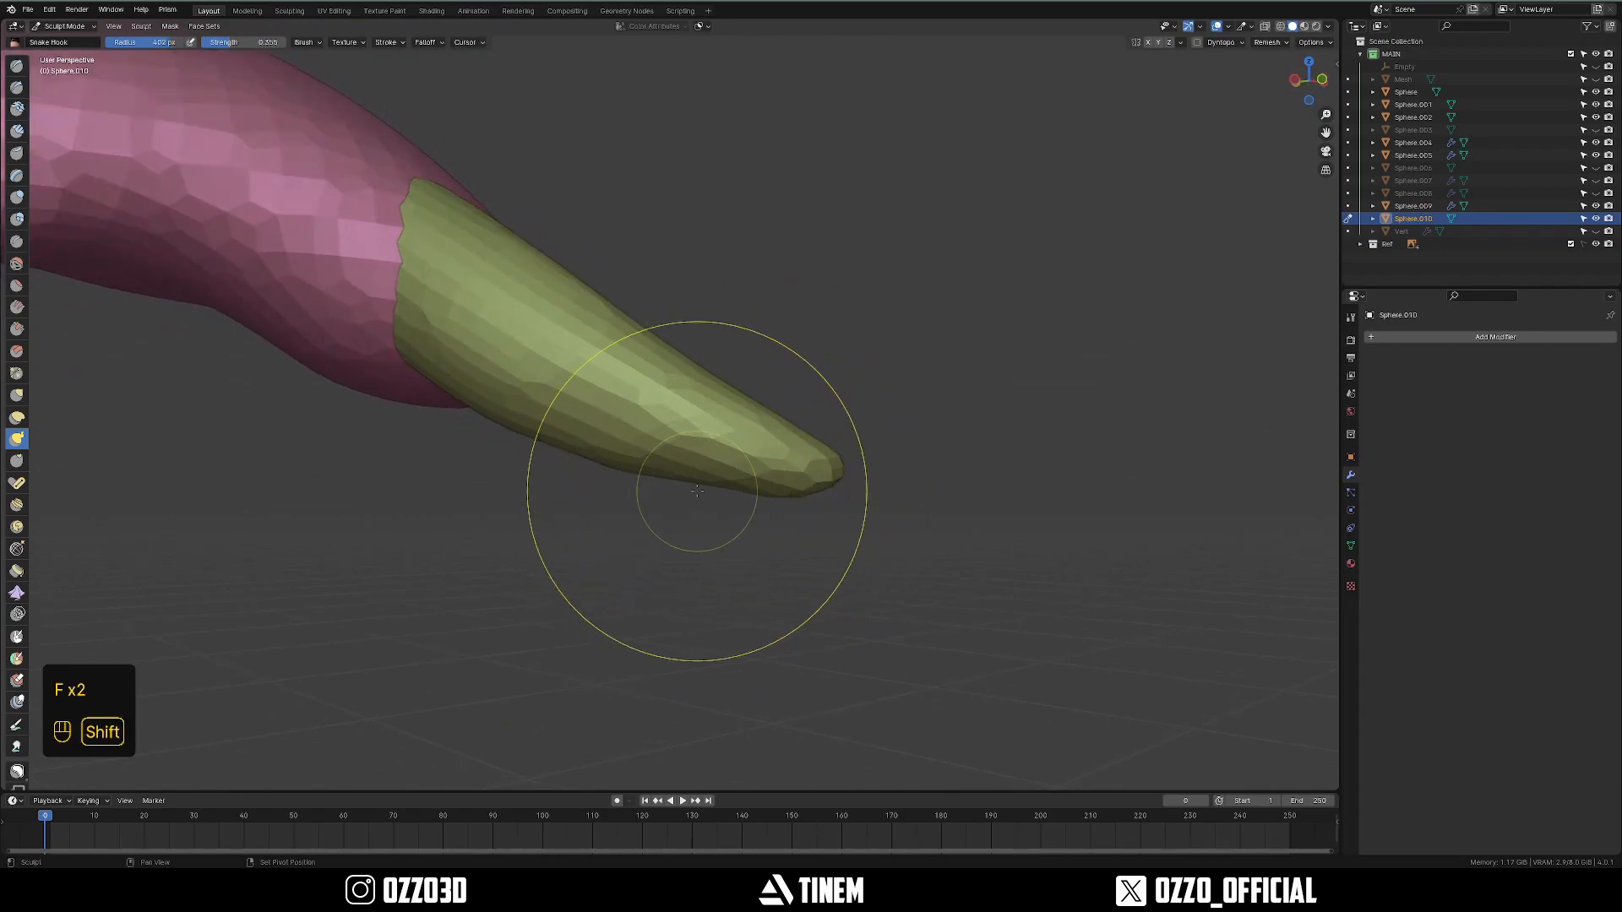
mouse_move(583, 445)
middle_mouse_down()
mouse_move(713, 471)
mouse_move(803, 514)
mouse_move(760, 460)
mouse_move(790, 444)
mouse_move(774, 463)
middle_mouse_up()
Return to Object Mode and reposition the finger where it joins the palm.
key("ctrl+Tab")
left_click(748, 445)
key("r")
right_click(999, 474)
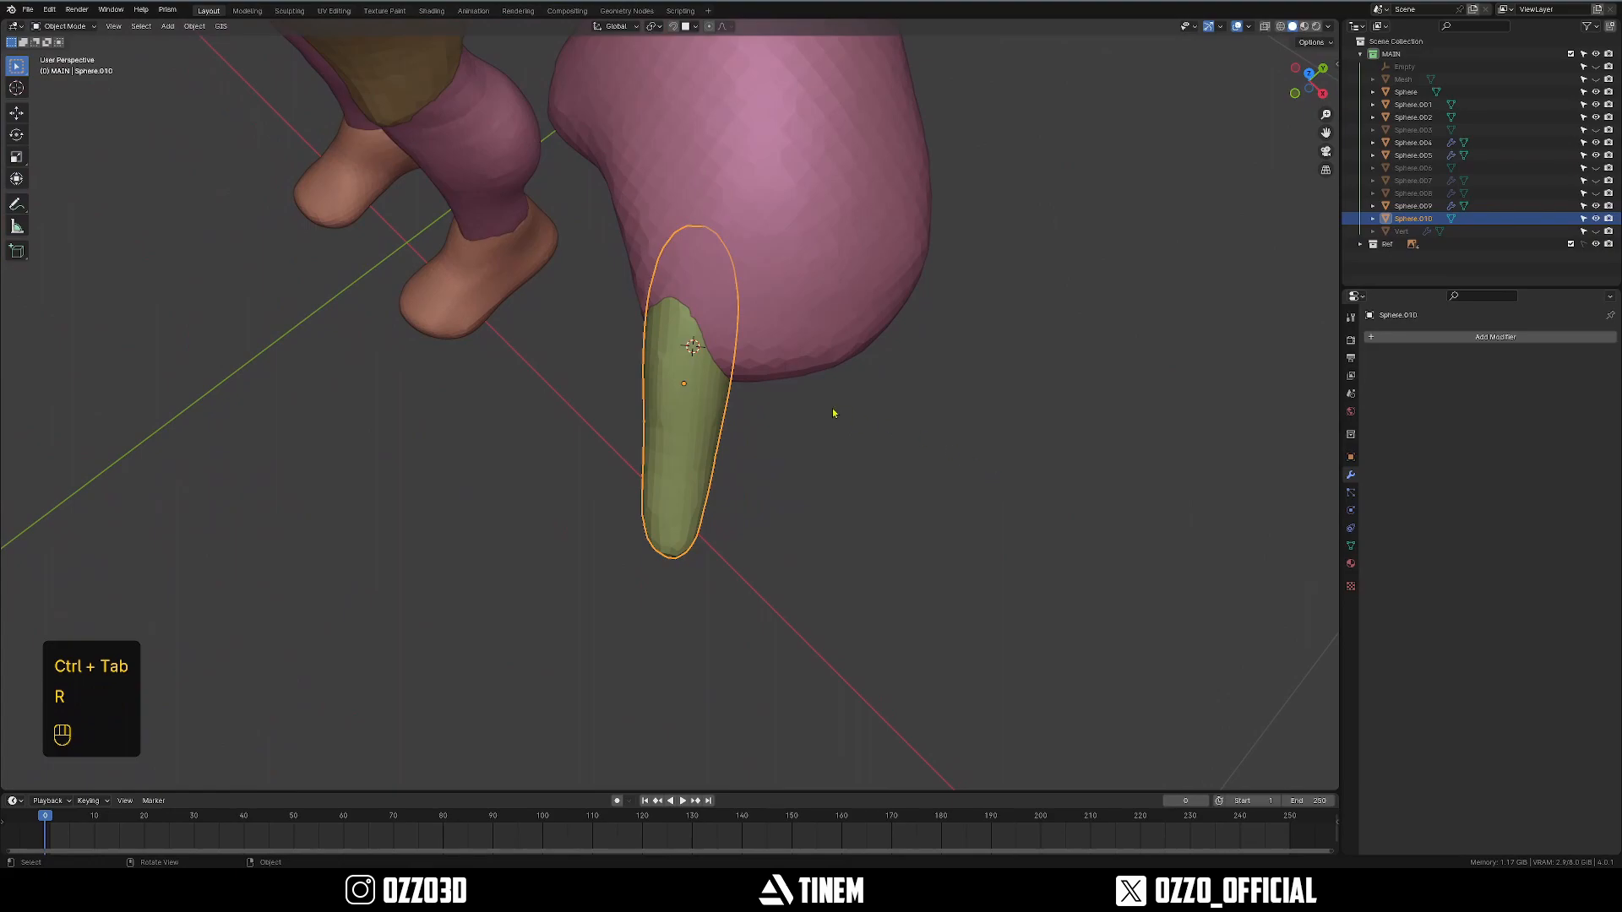
key("g")
middle_click_drag(914, 354, 802, 299, "shift")
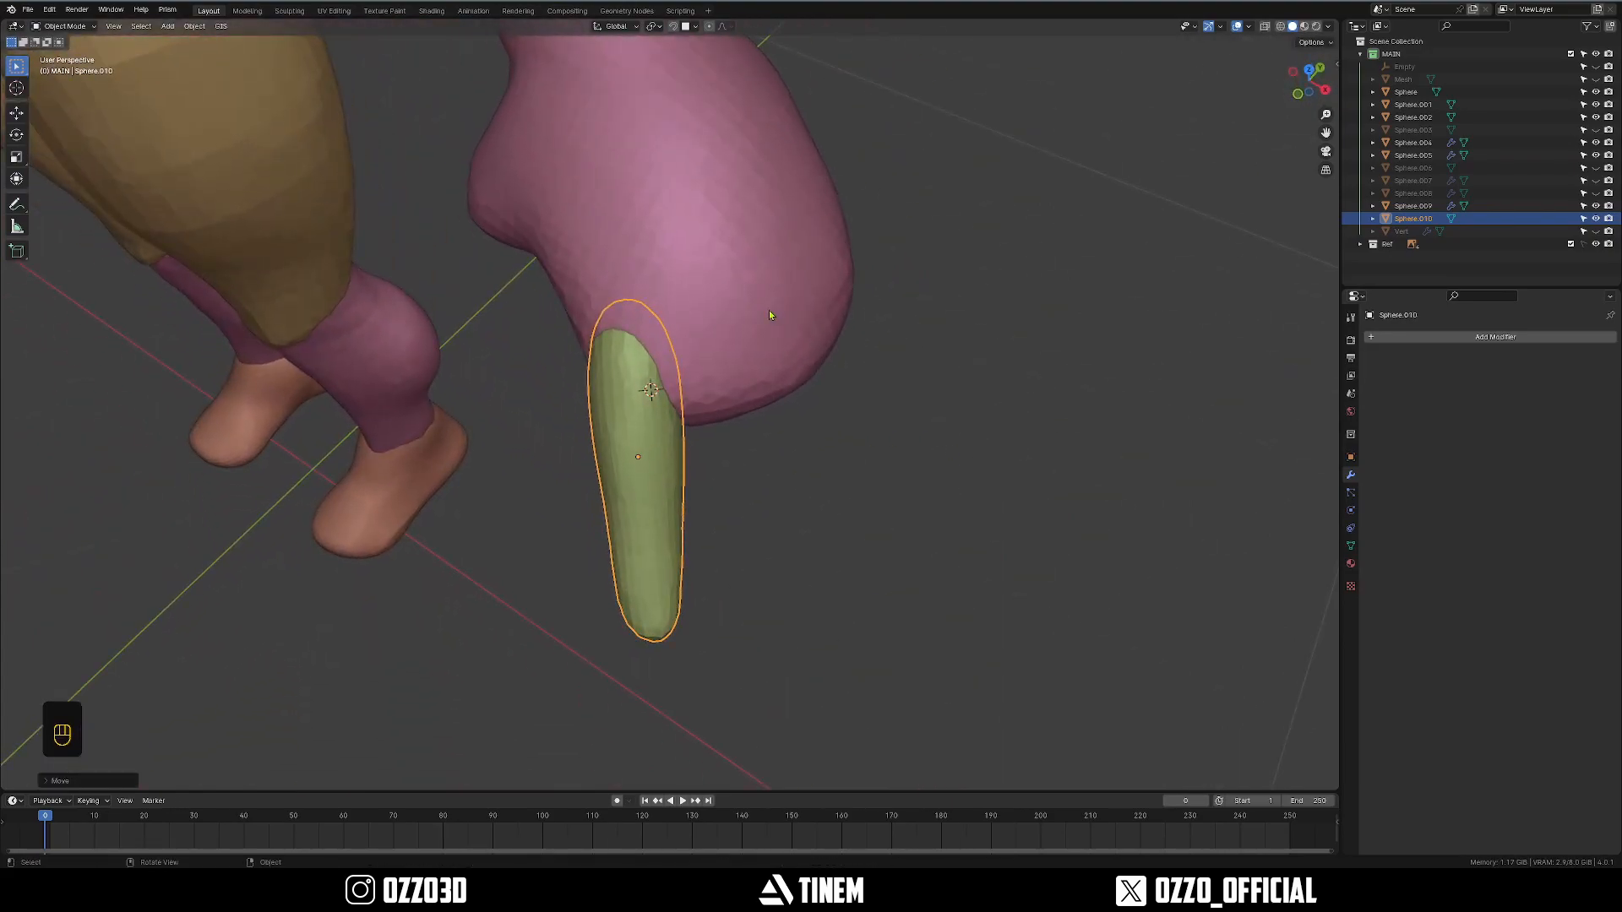
Change the transform pivot point and save the file.
left_click(654, 27)
left_click(684, 73)
key("ctrl+s")
mouse_move(824, 575)
middle_mouse_down()
mouse_move(735, 391)
mouse_move(686, 352)
mouse_move(688, 443)
mouse_move(778, 446)
middle_mouse_up()
left_click(662, 26)
left_click(689, 67)
middle_click_drag(696, 358, 644, 485)
key("shift+d")
key("r")
key("r")
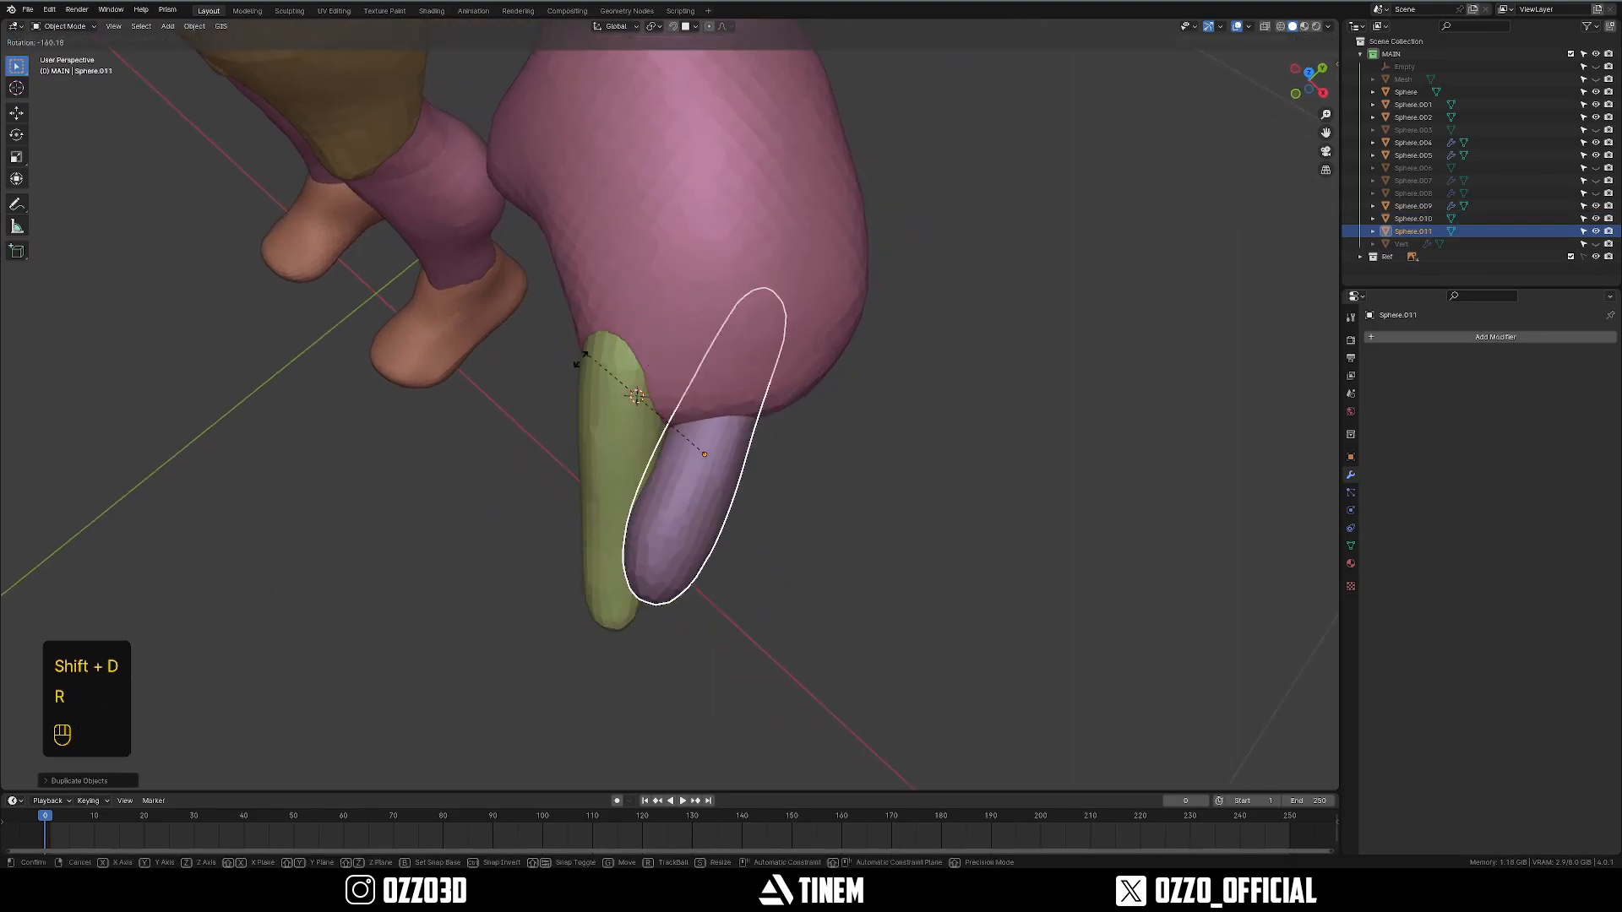
key("g")
key("r")
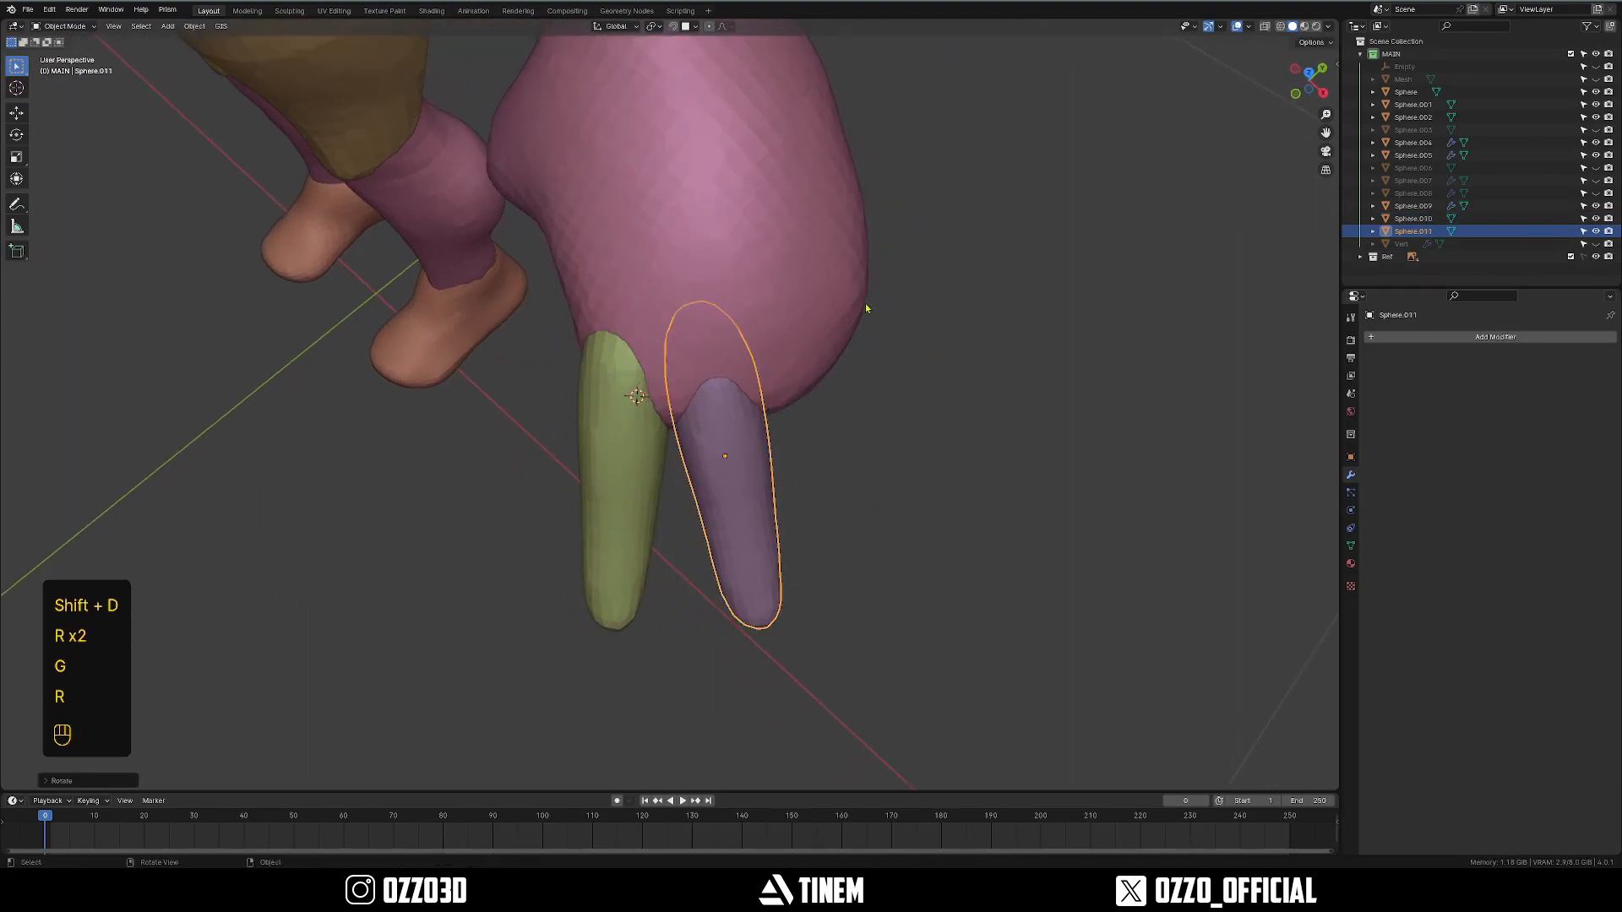
key("g")
key("r")
left_click(853, 421)
key("x")
left_click(853, 417)
Set the pivot to the 3D cursor, duplicate the finger beside the first and place the cursor at the copy's base.
left_click(652, 26)
left_click(616, 473)
key("shift+d")
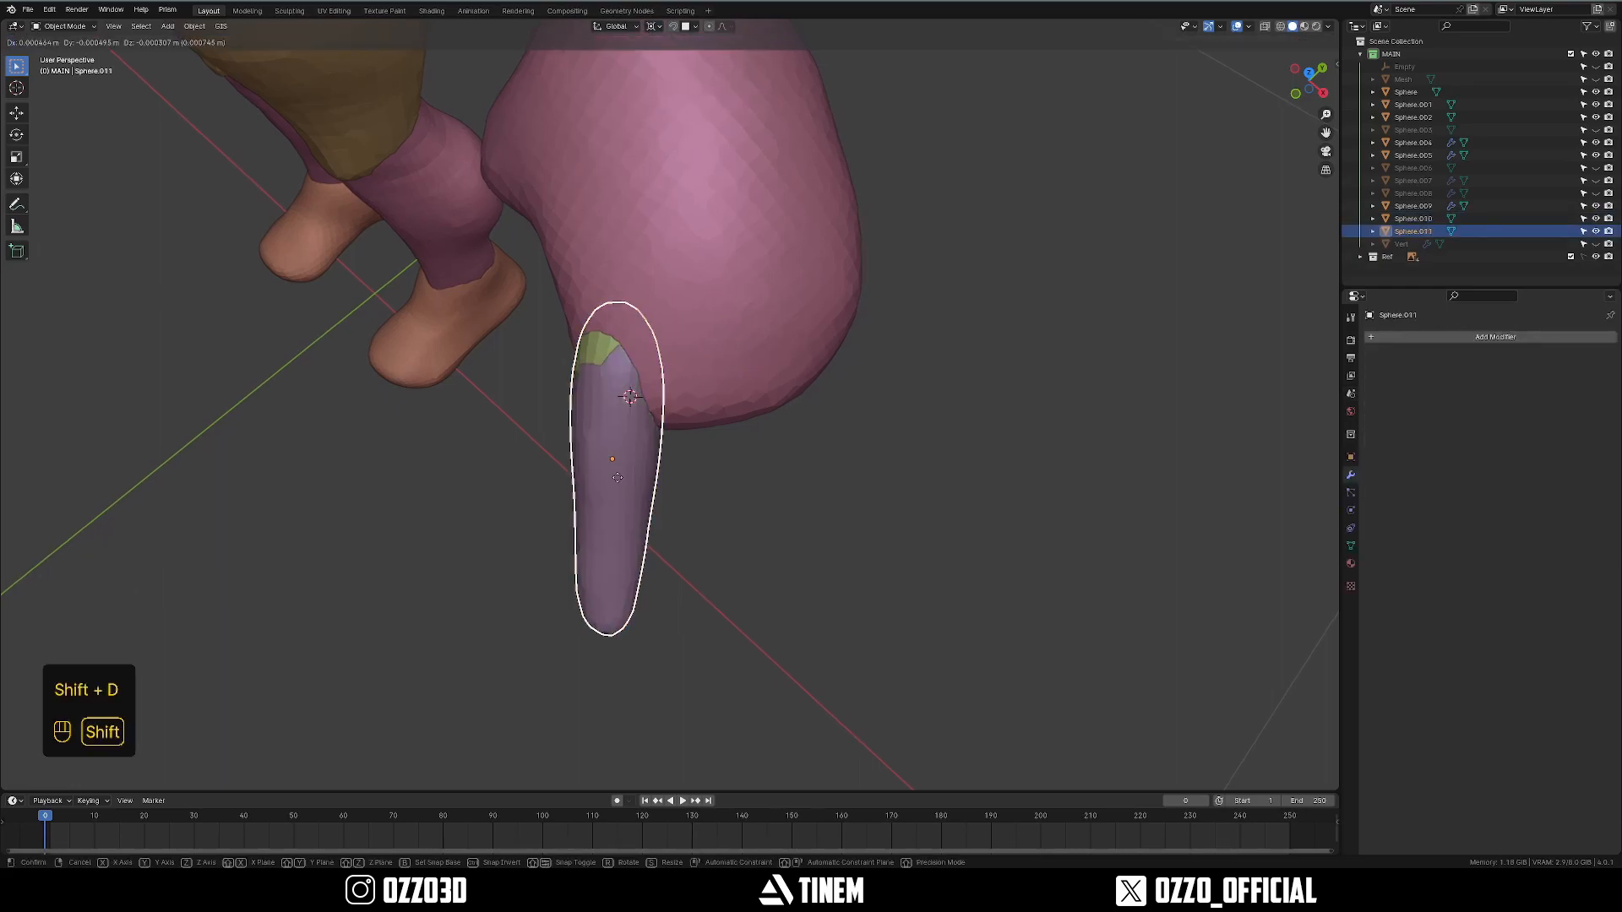
left_click(725, 534)
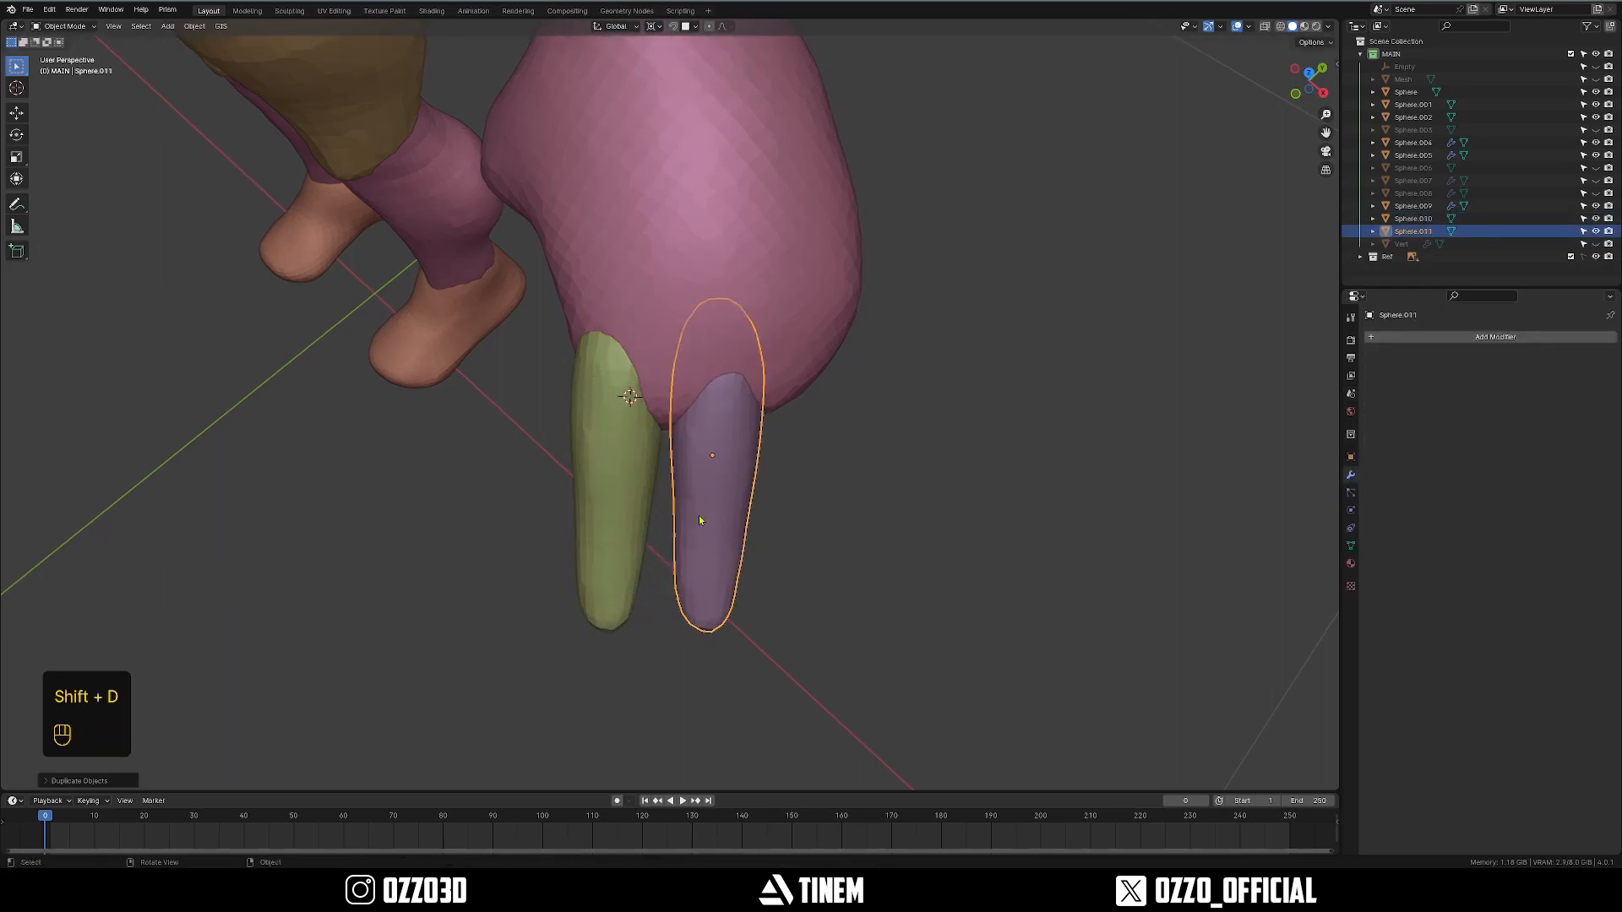
right_click(717, 337, "shift")
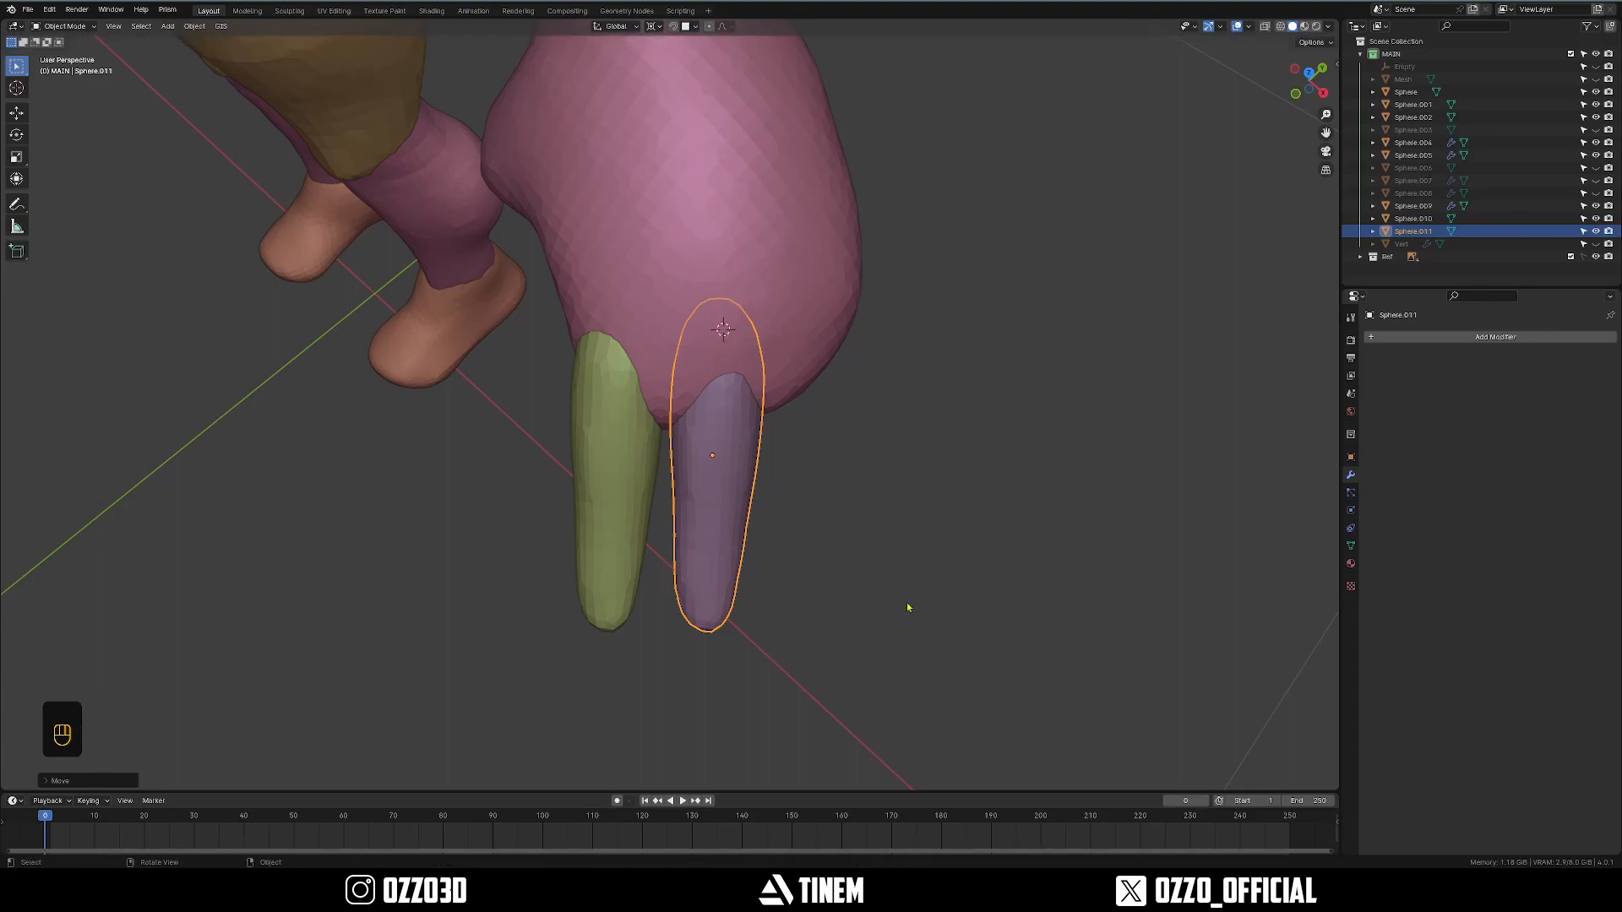
Rotate the second finger about its base to follow the direction of the hand.
key("r")
left_click(898, 568)
middle_click_drag(898, 568, 877, 373)
key("r")
key("r")
left_click(887, 431)
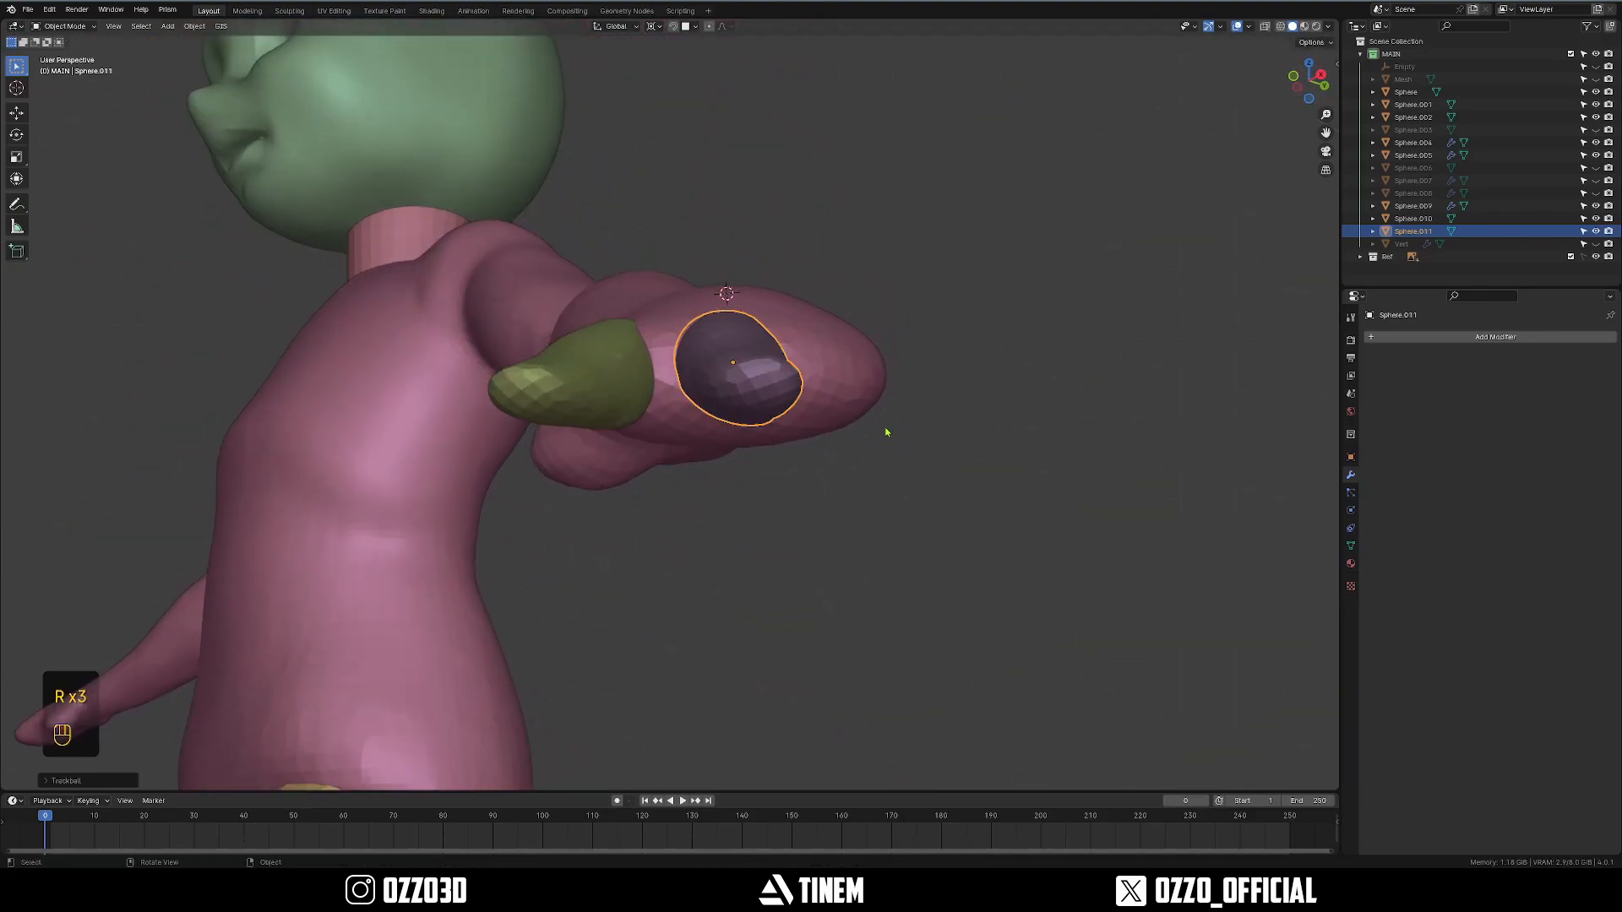
Refine the second finger's rotation, enlarge it and shift it into its place on the palm.
middle_click_drag(887, 431, 921, 481)
key("r")
left_click(963, 384)
middle_click_drag(963, 384, 946, 507)
key("s")
left_click(974, 524)
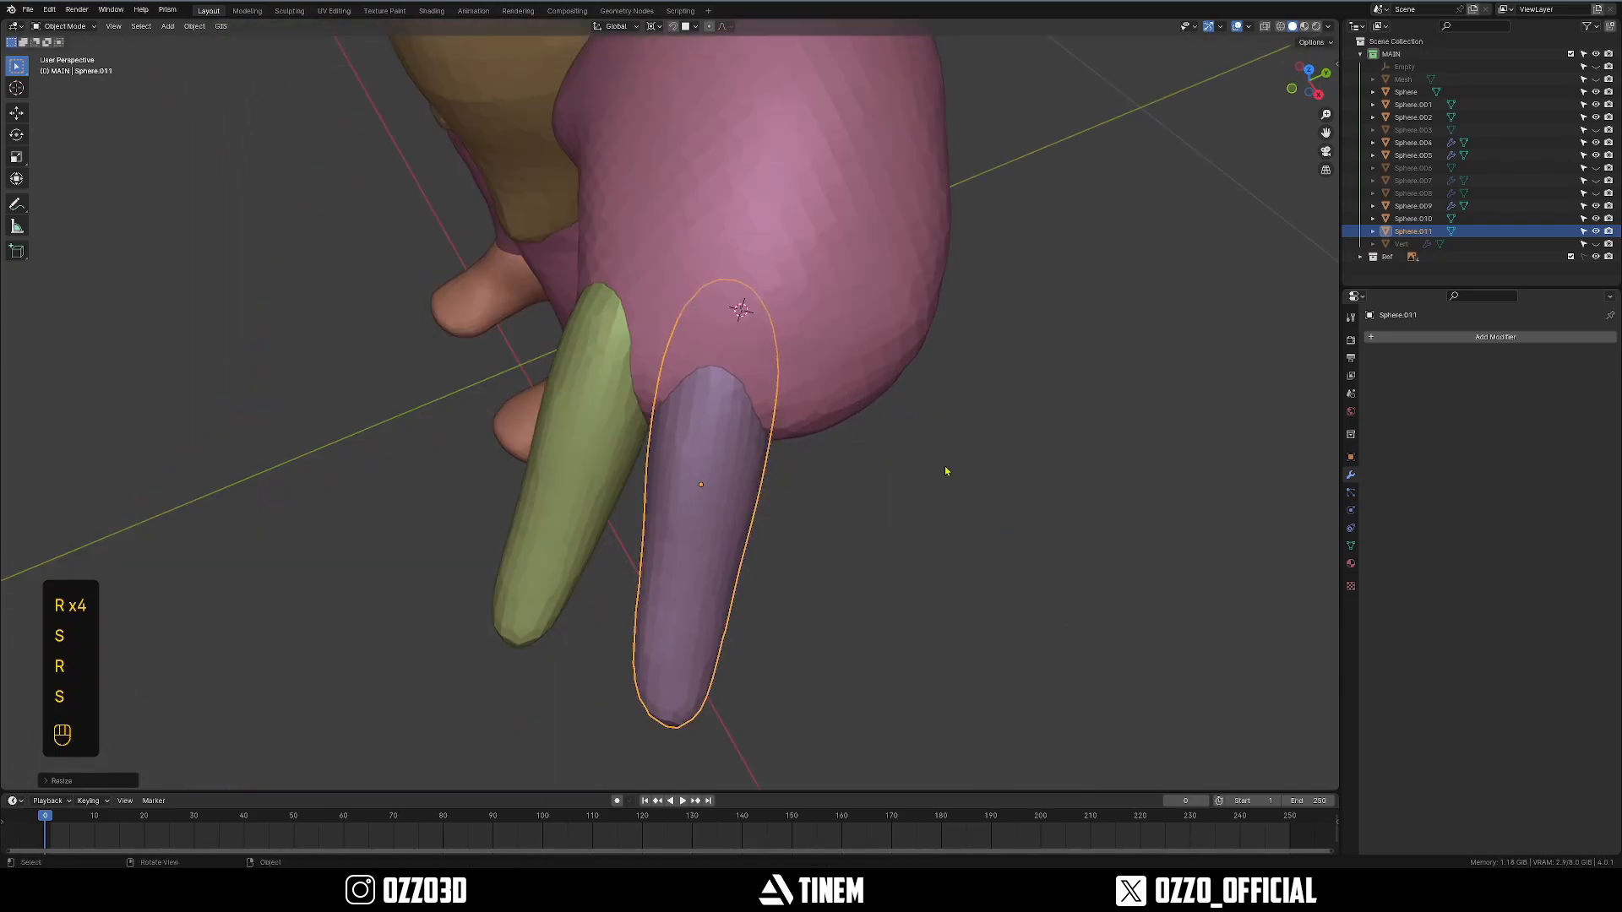
middle_click_drag(729, 473, 573, 475, "shift")
key("g")
left_click(575, 476)
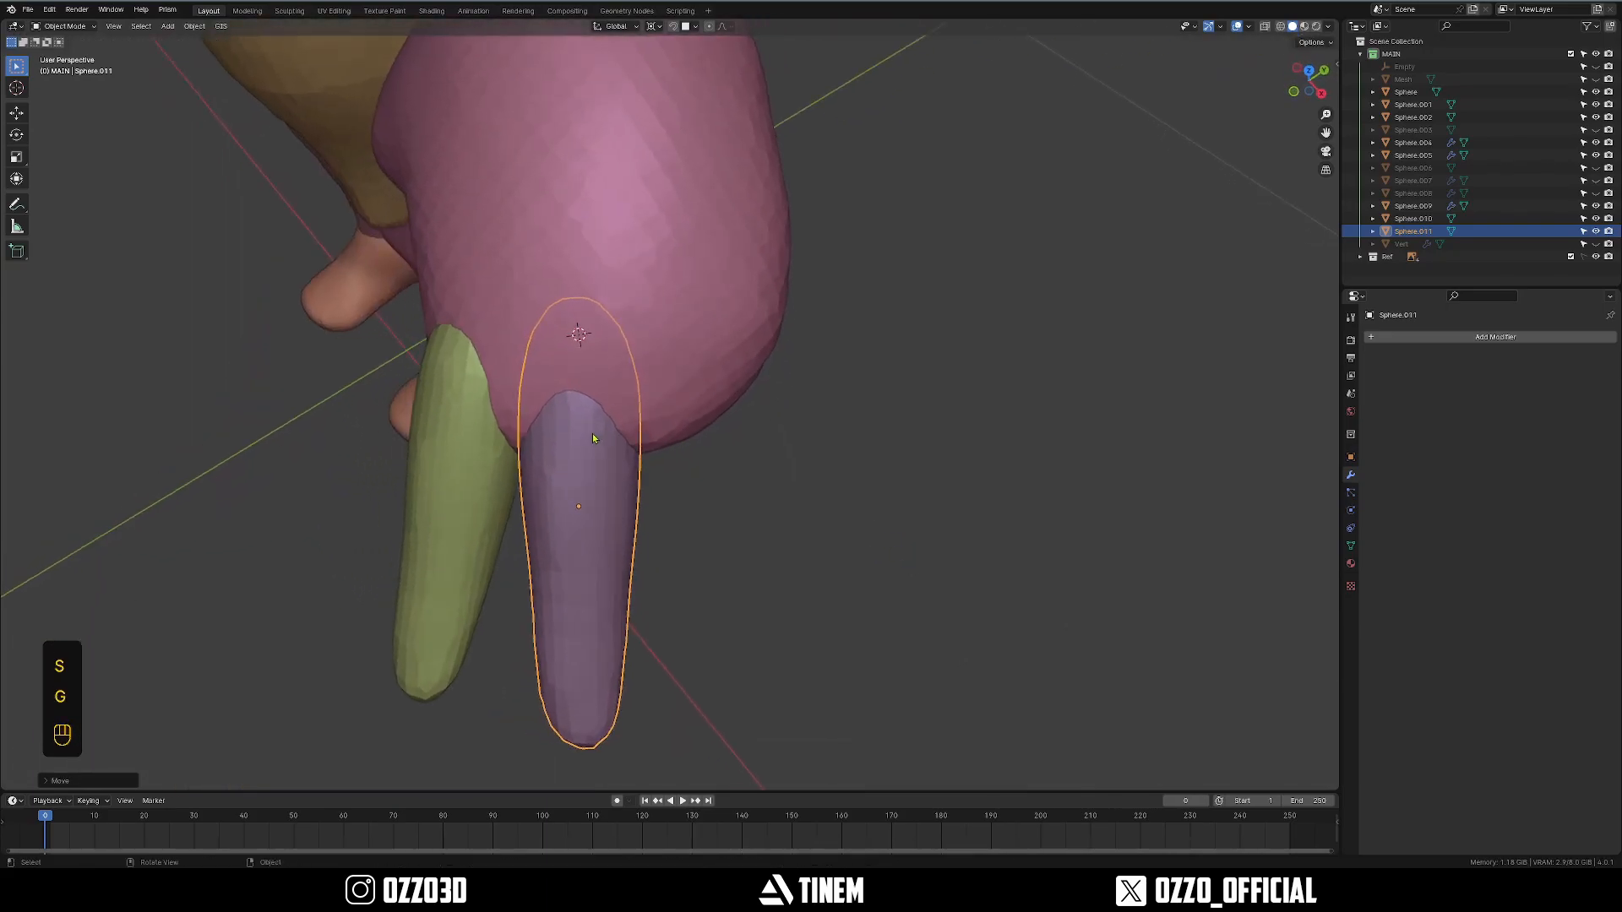
Duplicate the second finger as a third one beside it, then rotate and scale the copy about its base.
key("shift+d")
left_click(668, 440)
right_click(680, 338, "shift")
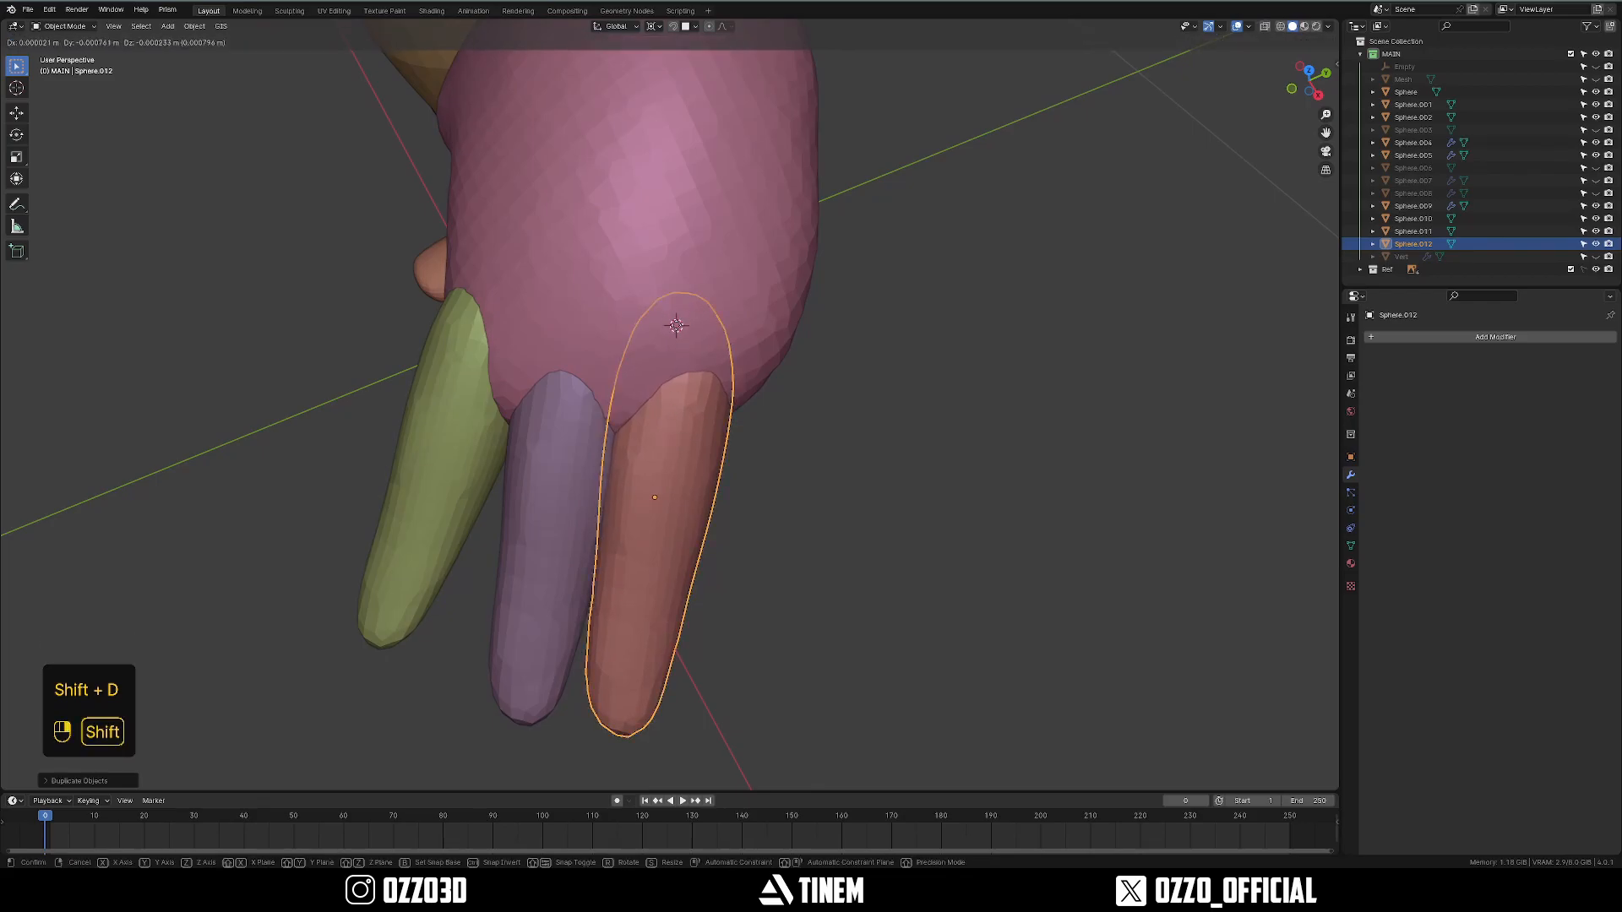
key("r")
left_click(970, 410)
key("s")
left_click(966, 397)
key("r")
left_click(970, 416)
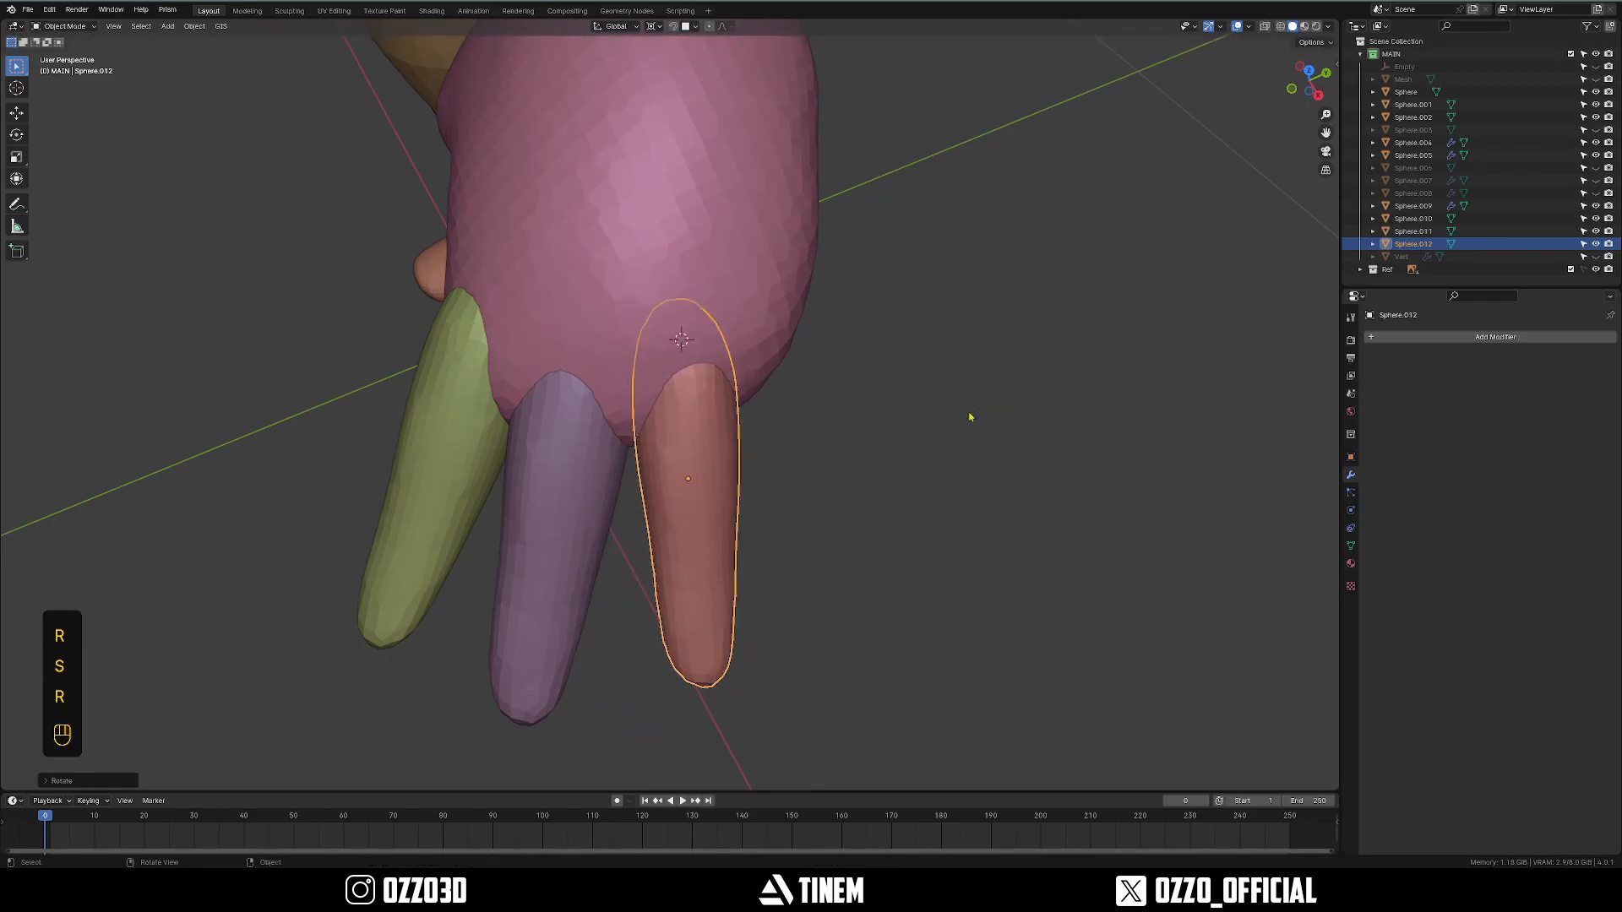
key("s")
left_click(916, 424)
Duplicate the third finger as a smaller little finger on the palm's outer edge, rotated and scaled about its base.
middle_click_drag(912, 424, 853, 402)
middle_click_drag(853, 401, 760, 452, "shift")
middle_click_drag(760, 452, 727, 417)
right_click(726, 355, "shift")
key("shift+d")
left_click(915, 471)
key("r")
left_click(958, 405)
key("s")
left_click(960, 407)
key("r")
left_click(936, 439)
middle_click_drag(929, 452, 956, 481)
scroll(858, 546, "down", 6)
scroll(760, 523, "up", 4)
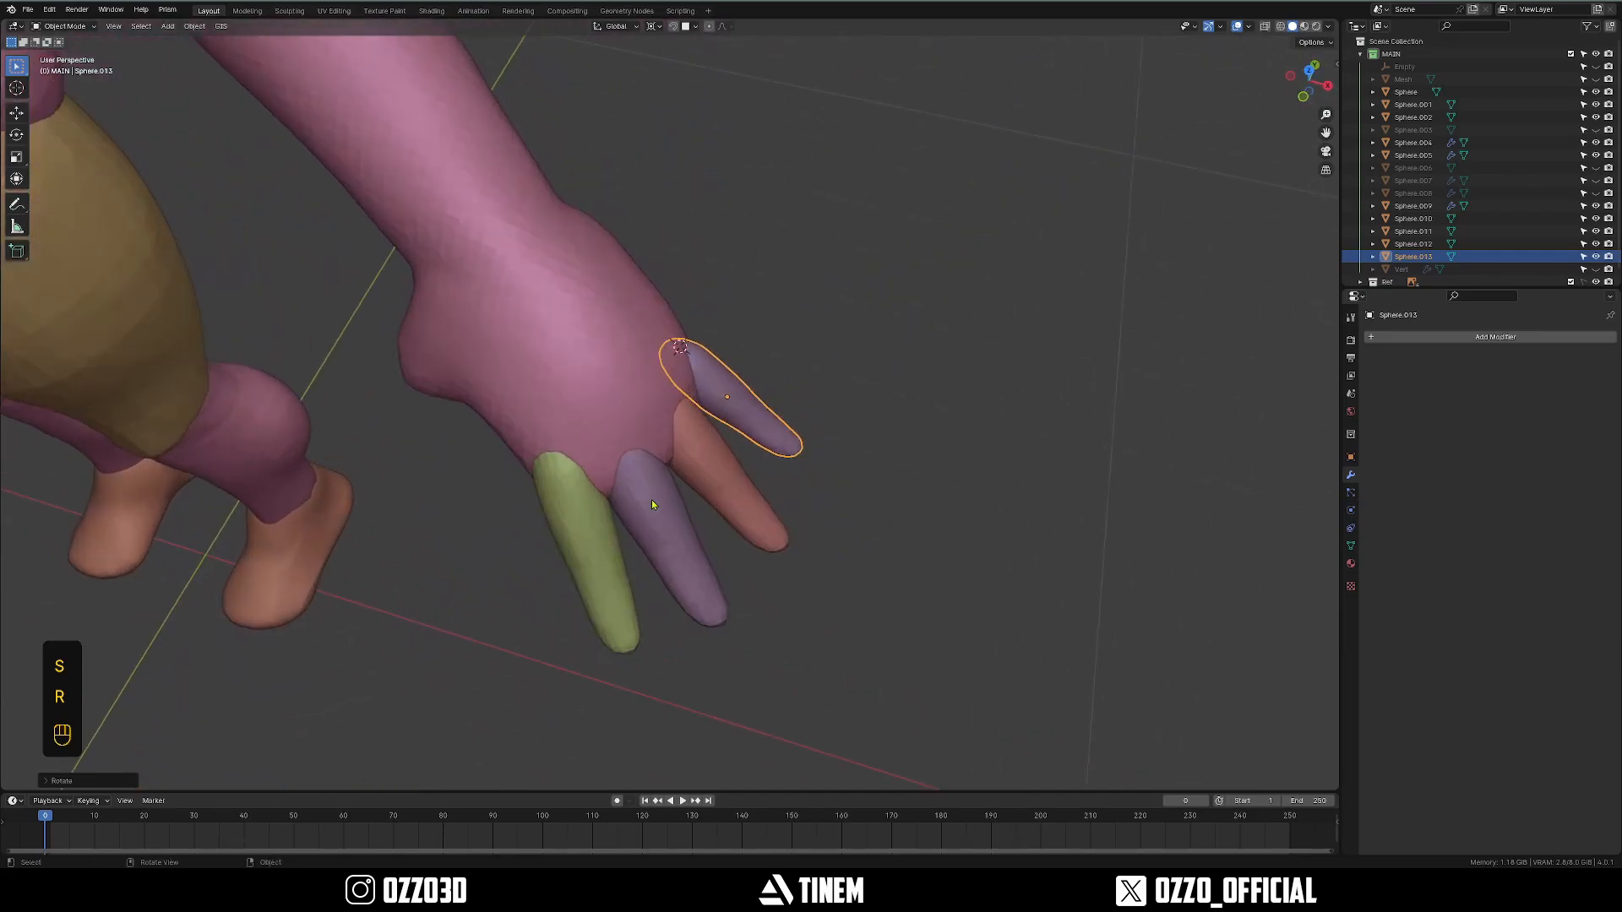
Place the 3D cursor at the second finger's base and rescale that finger from there.
left_click(651, 499)
middle_click_drag(651, 499, 621, 498)
middle_click_drag(621, 499, 651, 475, "shift")
right_click_drag(619, 369, 622, 371, "shift")
key("s")
left_click(851, 500)
Place the 3D cursor at the little finger's base and rescale that finger from there.
scroll(850, 499, "down", 3)
middle_click_drag(851, 499, 764, 425)
right_click_drag(732, 353, 735, 356, "shift")
left_click(747, 426)
middle_click_drag(746, 427, 750, 446)
key("s")
left_click(997, 429)
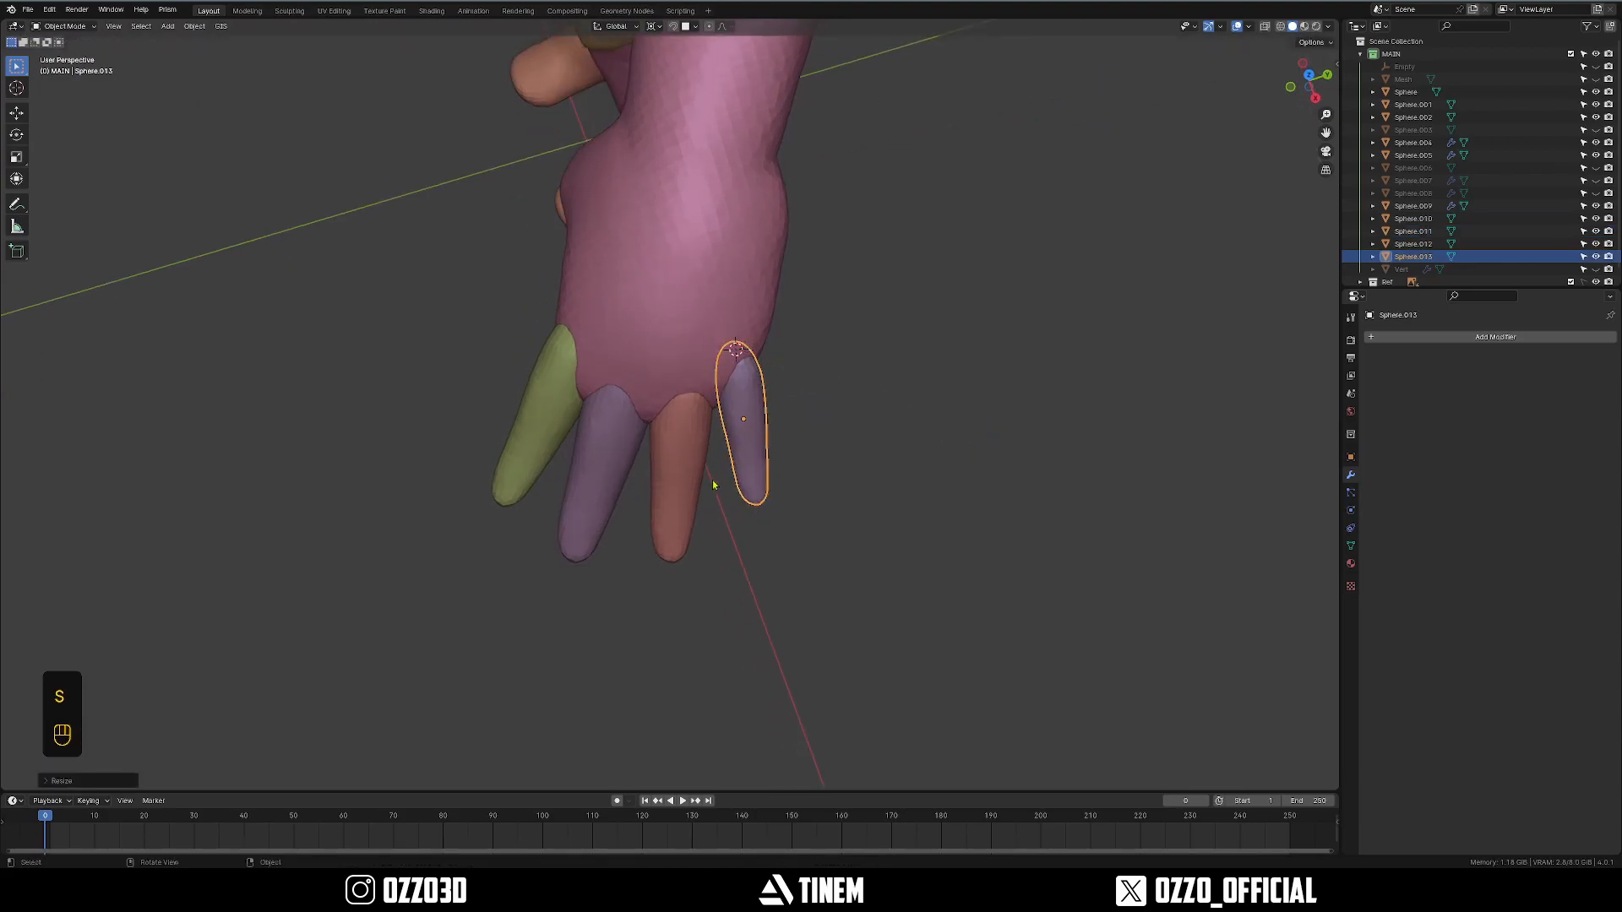
Place the 3D cursor at the third finger's base, then rotate and rescale that finger about it.
right_click_drag(689, 370, 684, 366, "shift")
left_click(691, 446)
key("r")
left_click(1025, 488)
key("s")
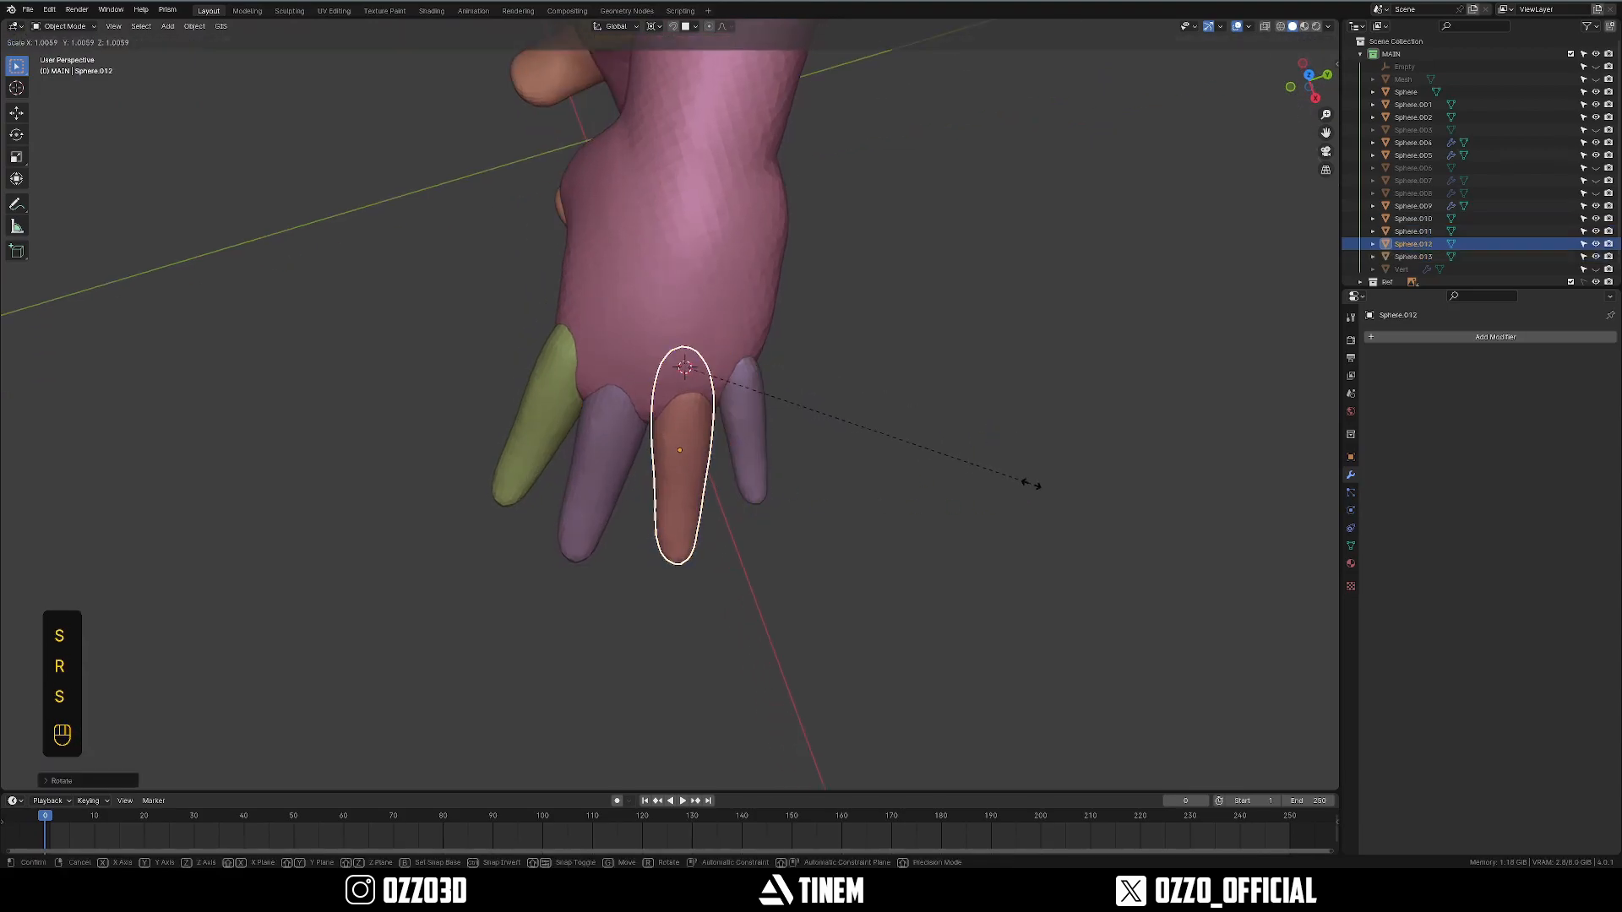
left_click(1011, 478)
Place the 3D cursor at the base of the green first finger and rescale that finger from there.
middle_click_drag(1014, 471, 589, 418)
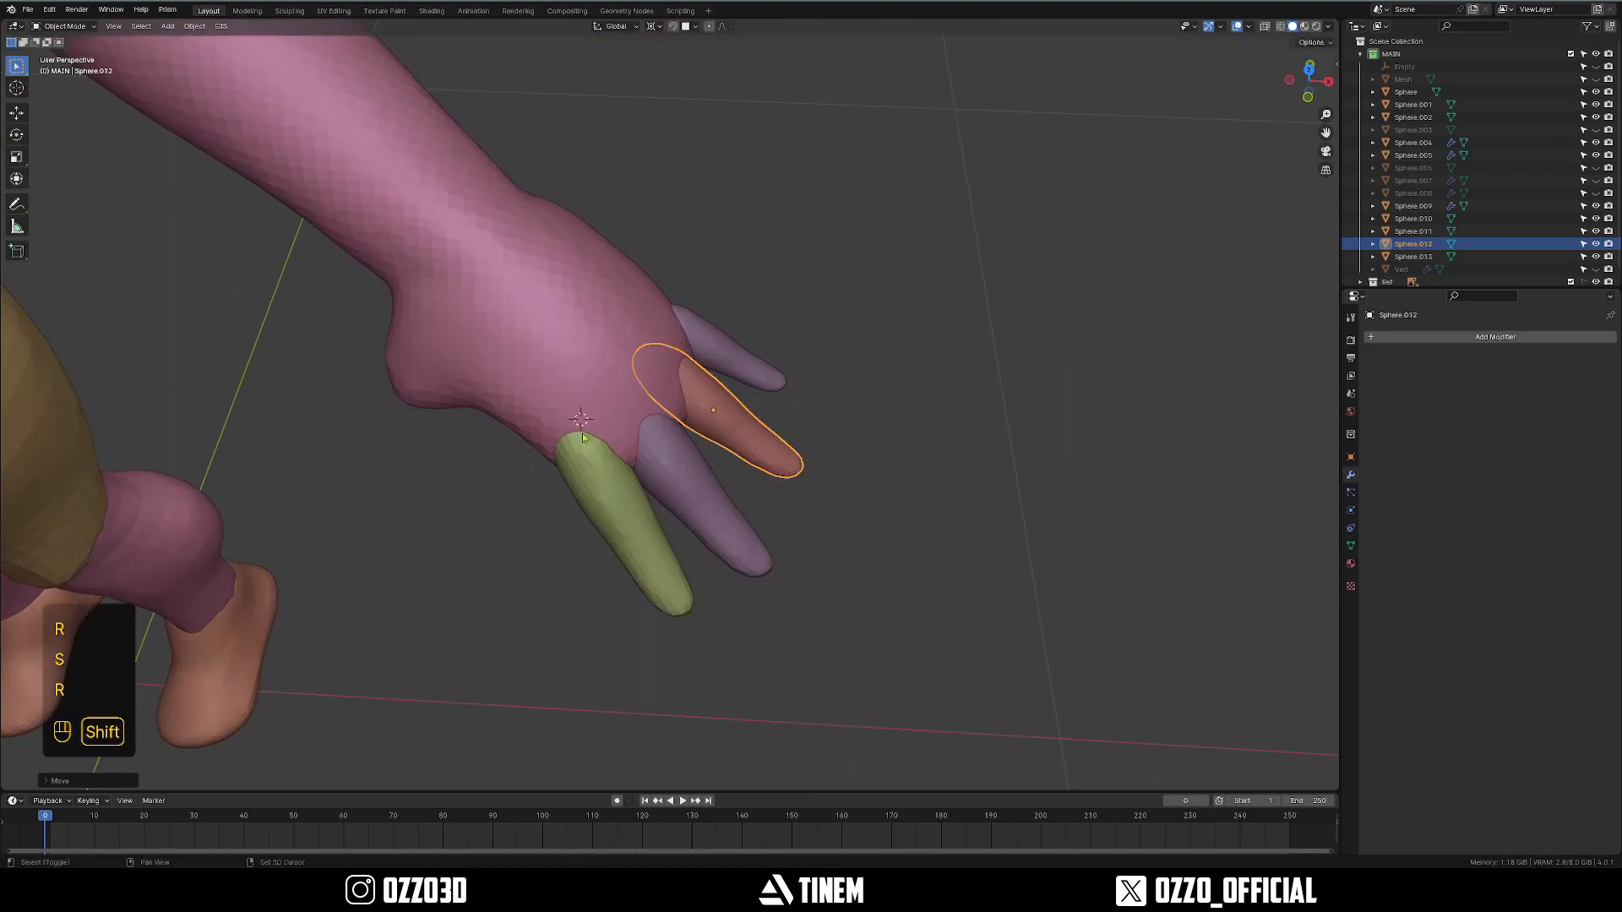
right_click_drag(582, 430, 581, 430, "shift")
left_click(583, 436)
key("s")
key("s")
left_click(887, 550)
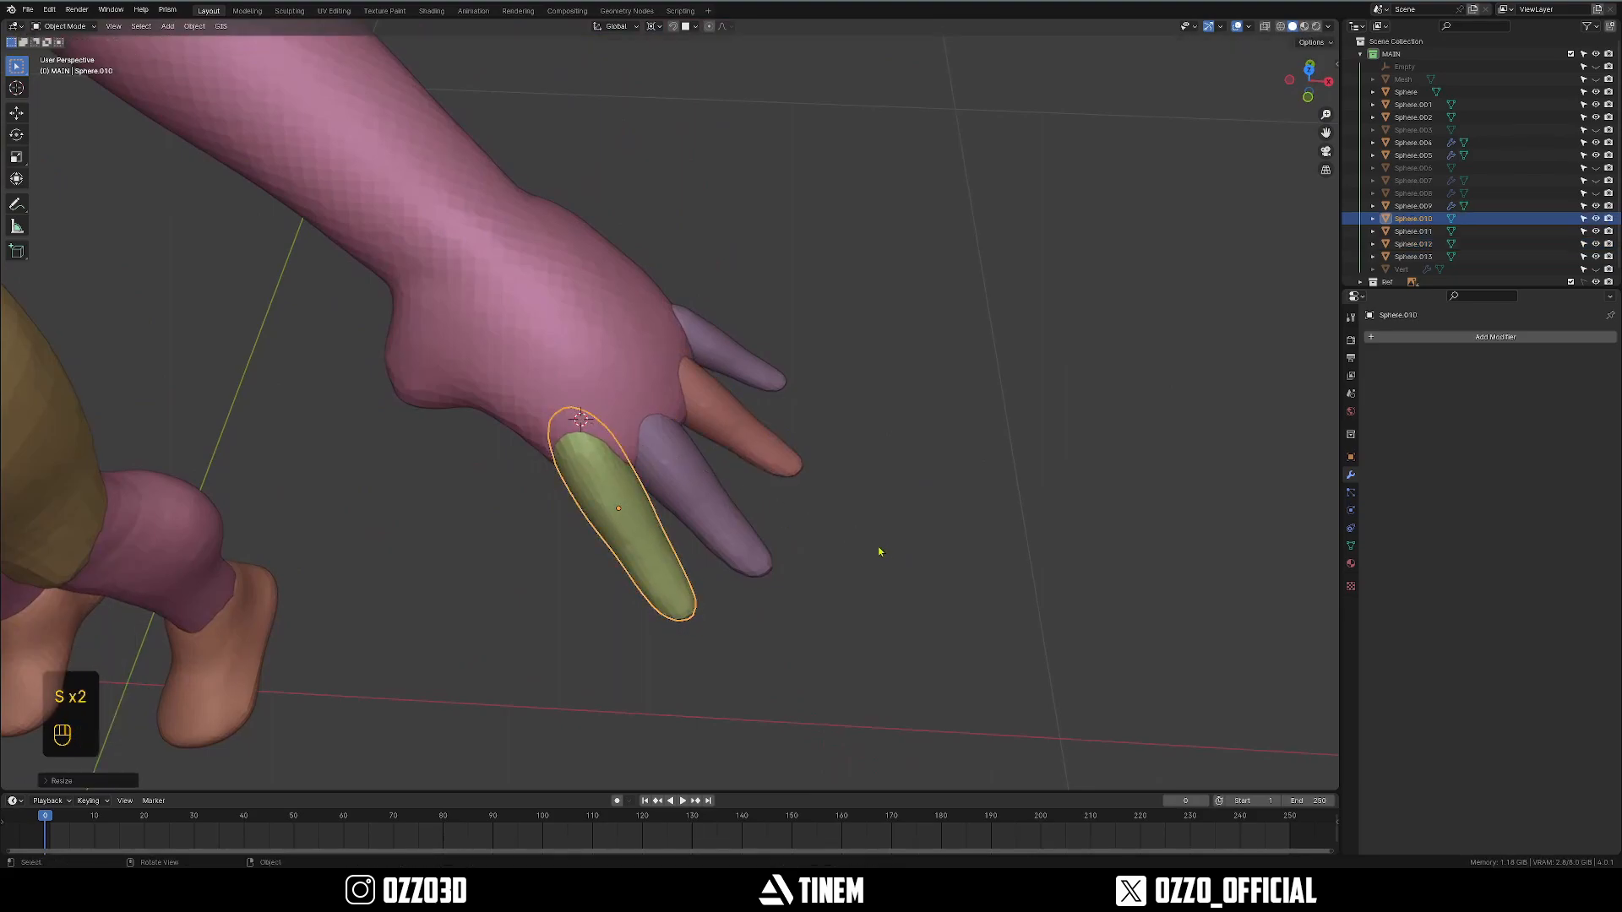
Place the 3D cursor at the second finger's base, then rescale that finger and rotate it freely with trackball rotation.
middle_click_drag(887, 552, 611, 408)
right_click_drag(615, 392, 619, 377, "shift")
left_click(622, 428)
key("s")
left_click(889, 495)
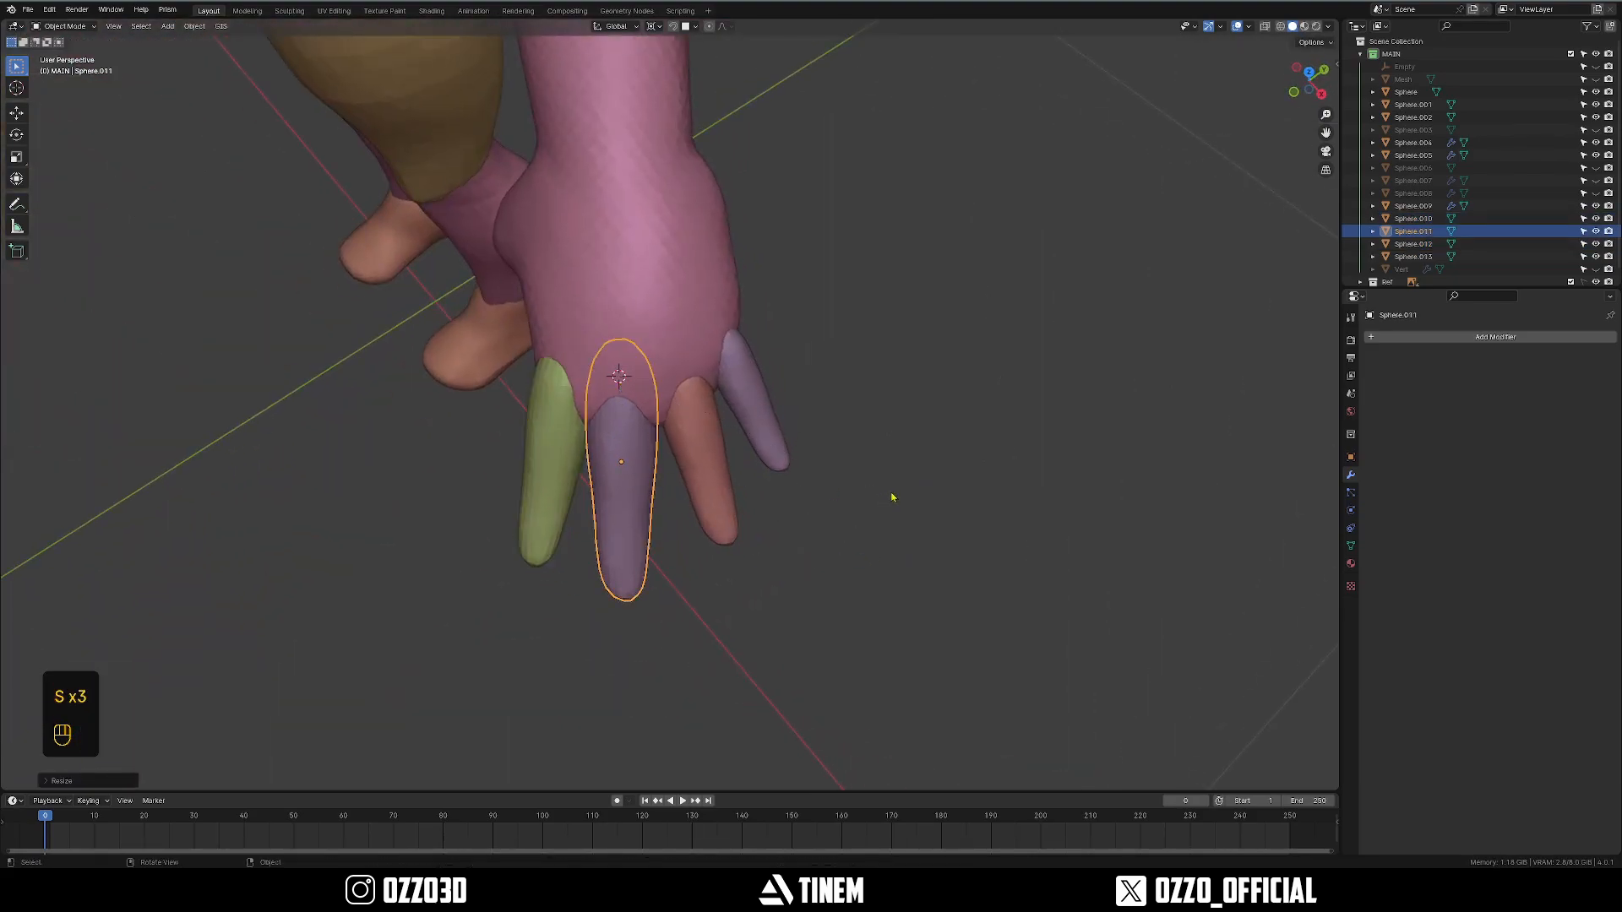
middle_click_drag(861, 481, 880, 513)
key("r")
key("r")
Duplicate the green first finger as a thumb at the bump on the hand's inner side, rotating it outward and moving it into place.
scroll(825, 470, "up", 3)
middle_click_drag(603, 406, 583, 409)
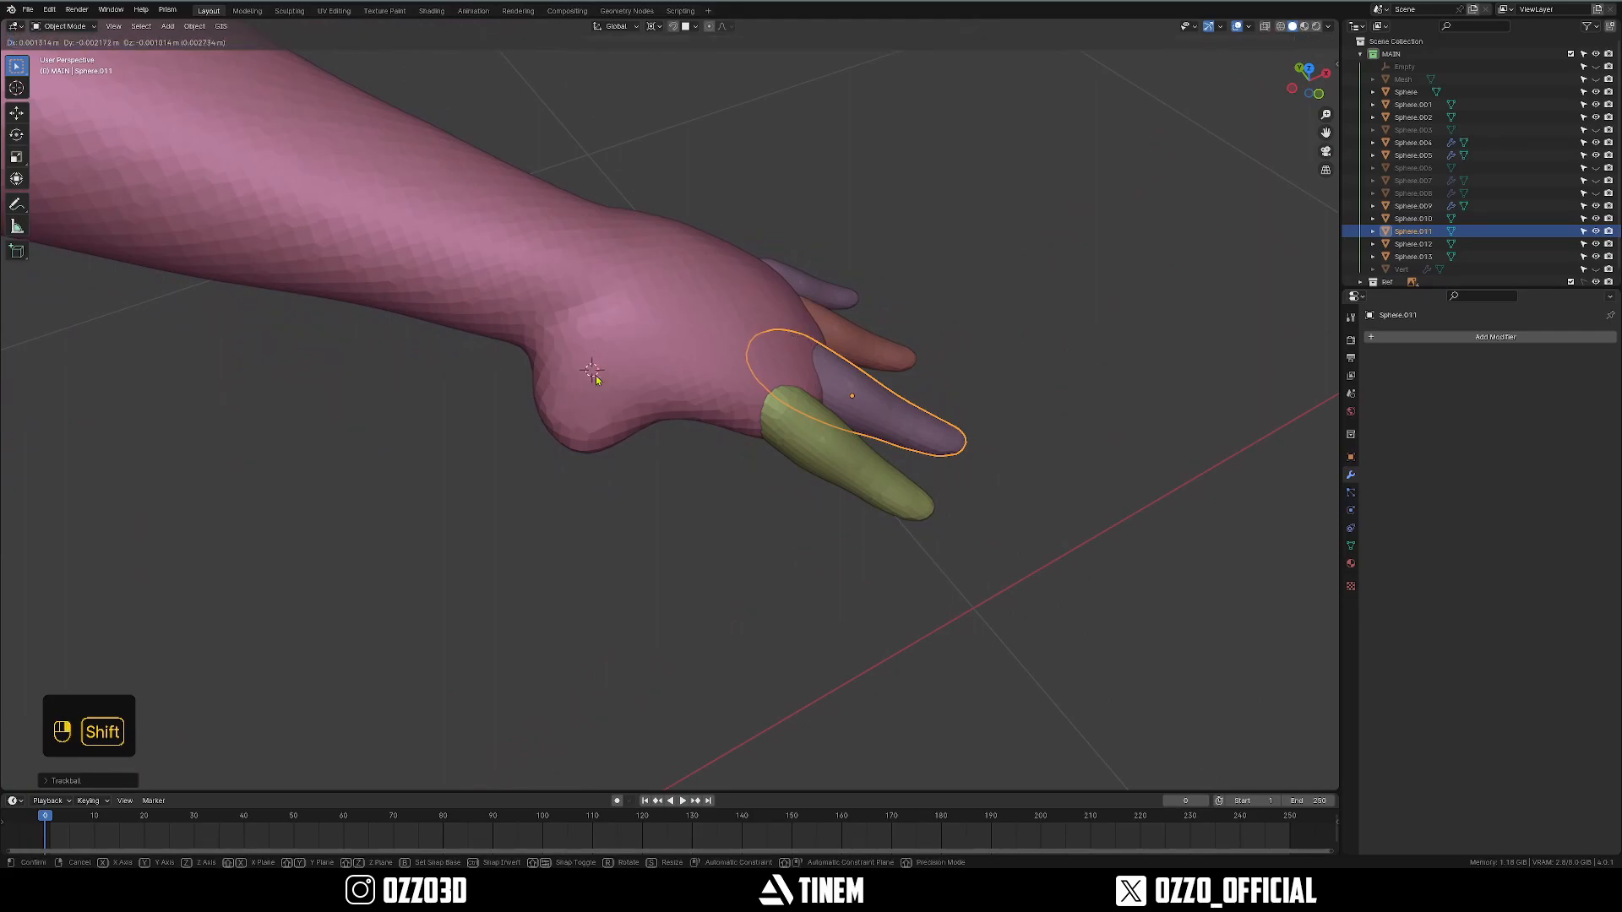
left_click(847, 463)
middle_click_drag(847, 463, 802, 499)
key("shift+d")
left_click(826, 417)
key("r")
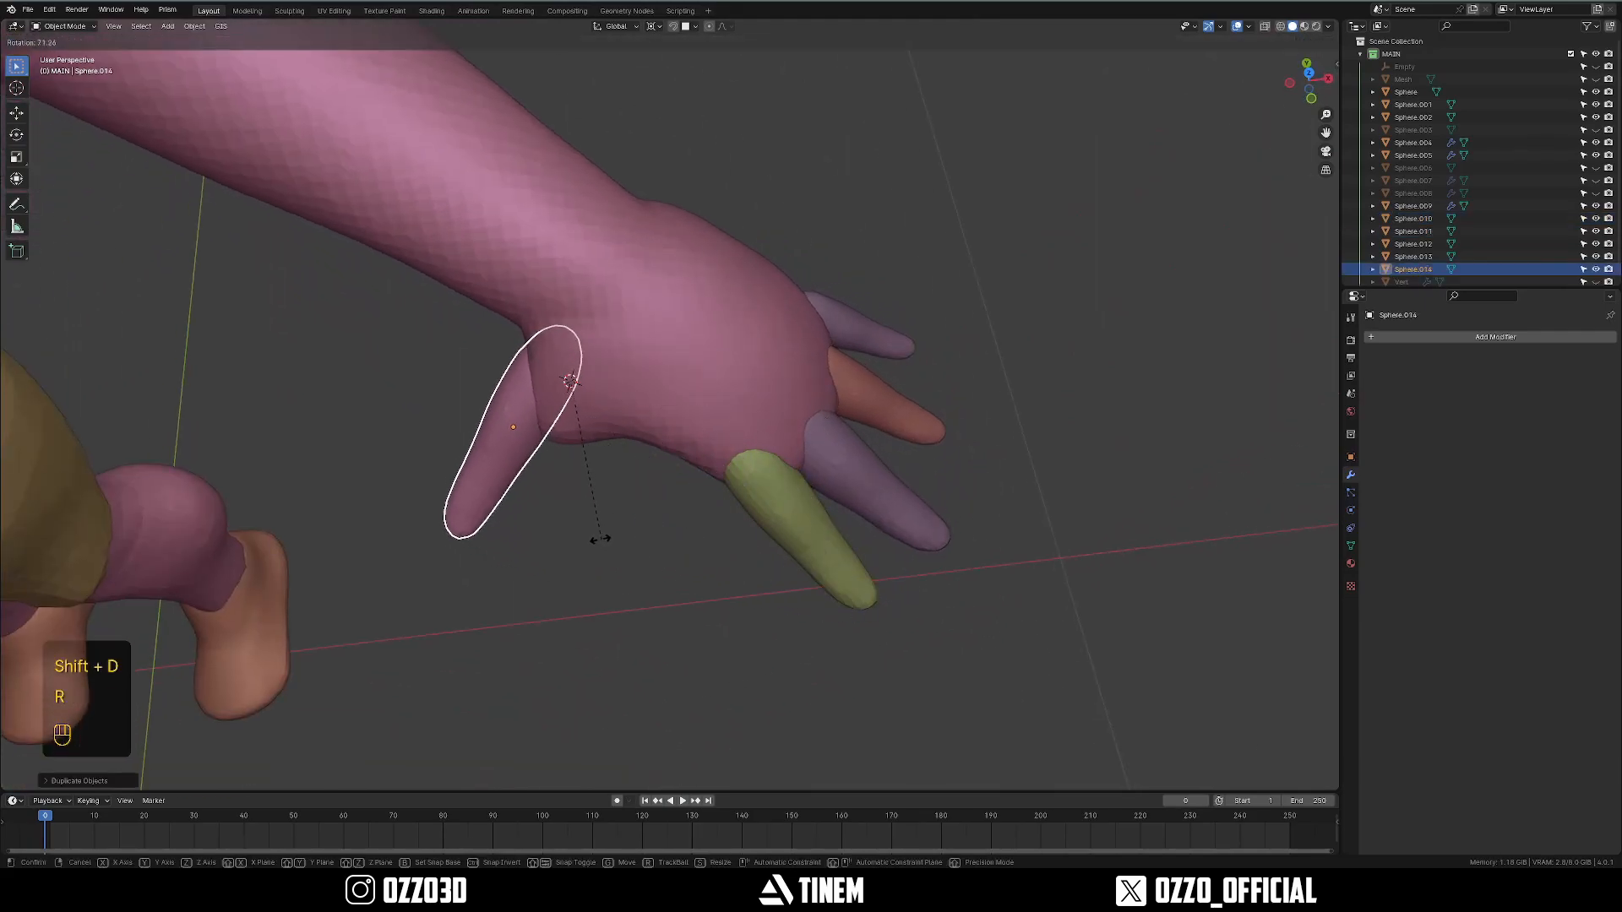
left_click(607, 541)
key("g")
left_click(660, 500)
Refine the thumb's angle and position with further rotations and moves so its base sits inside the hand's bump.
middle_click_drag(660, 500, 847, 409)
key("r")
left_click(824, 315)
key("g")
left_click(785, 316)
middle_click_drag(785, 316, 832, 311)
key("r")
left_click(802, 313)
key("g")
left_click(718, 316)
Thicken the thumb by scaling it along the X axis.
middle_click_drag(718, 316, 770, 433)
key("s")
middle_click(621, 464)
right_click(607, 456)
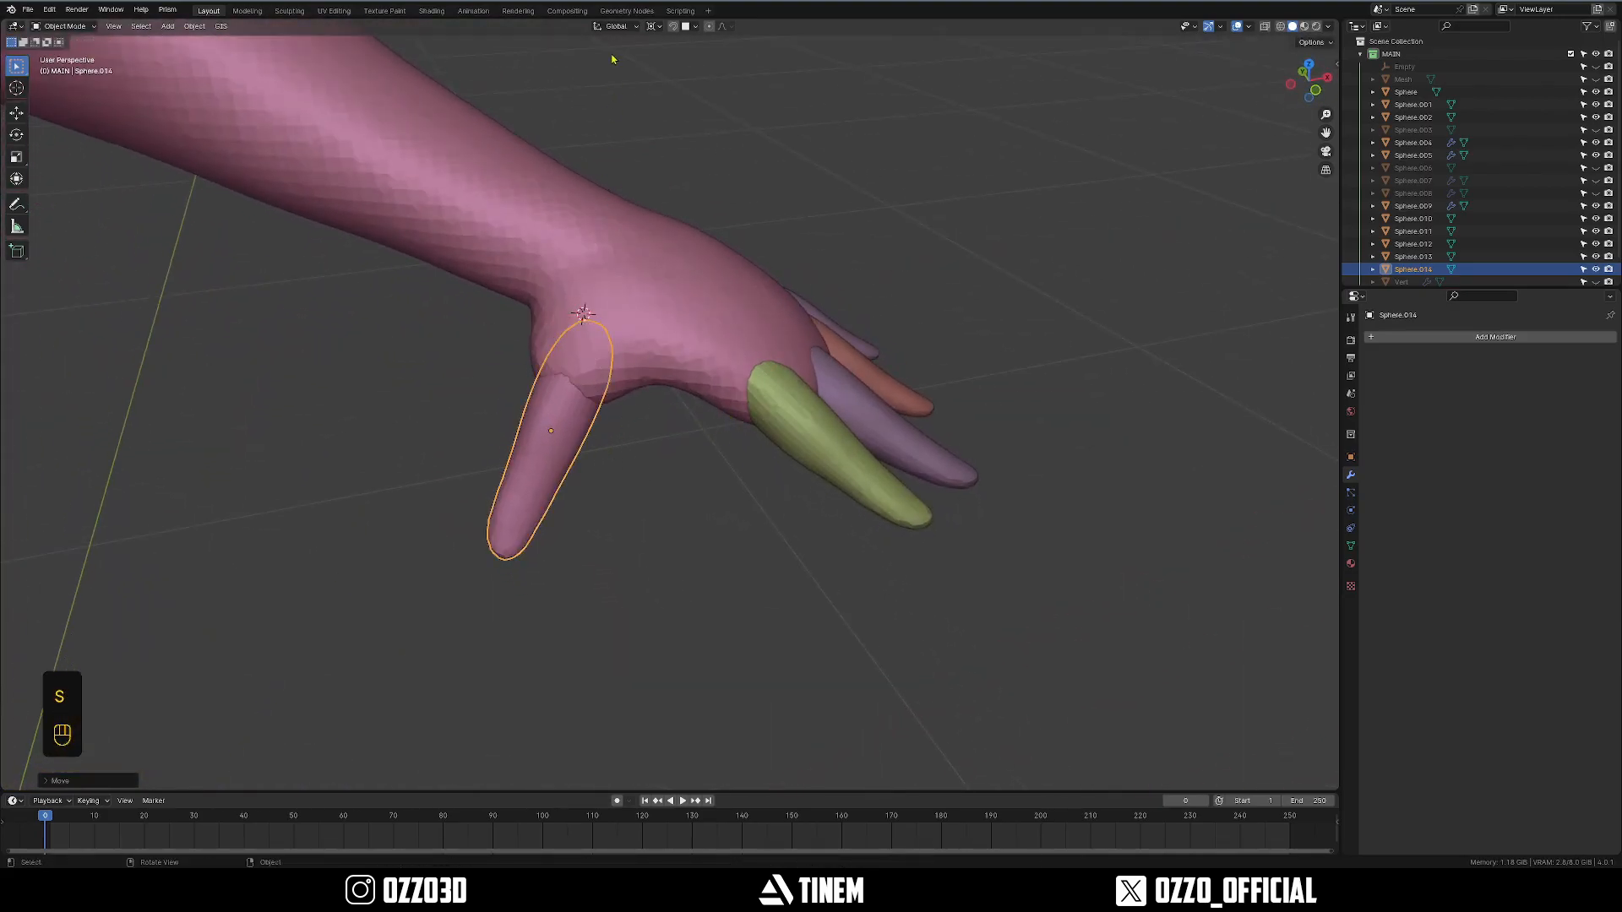
key("s")
key("z")
key("z")
key("x")
key("x")
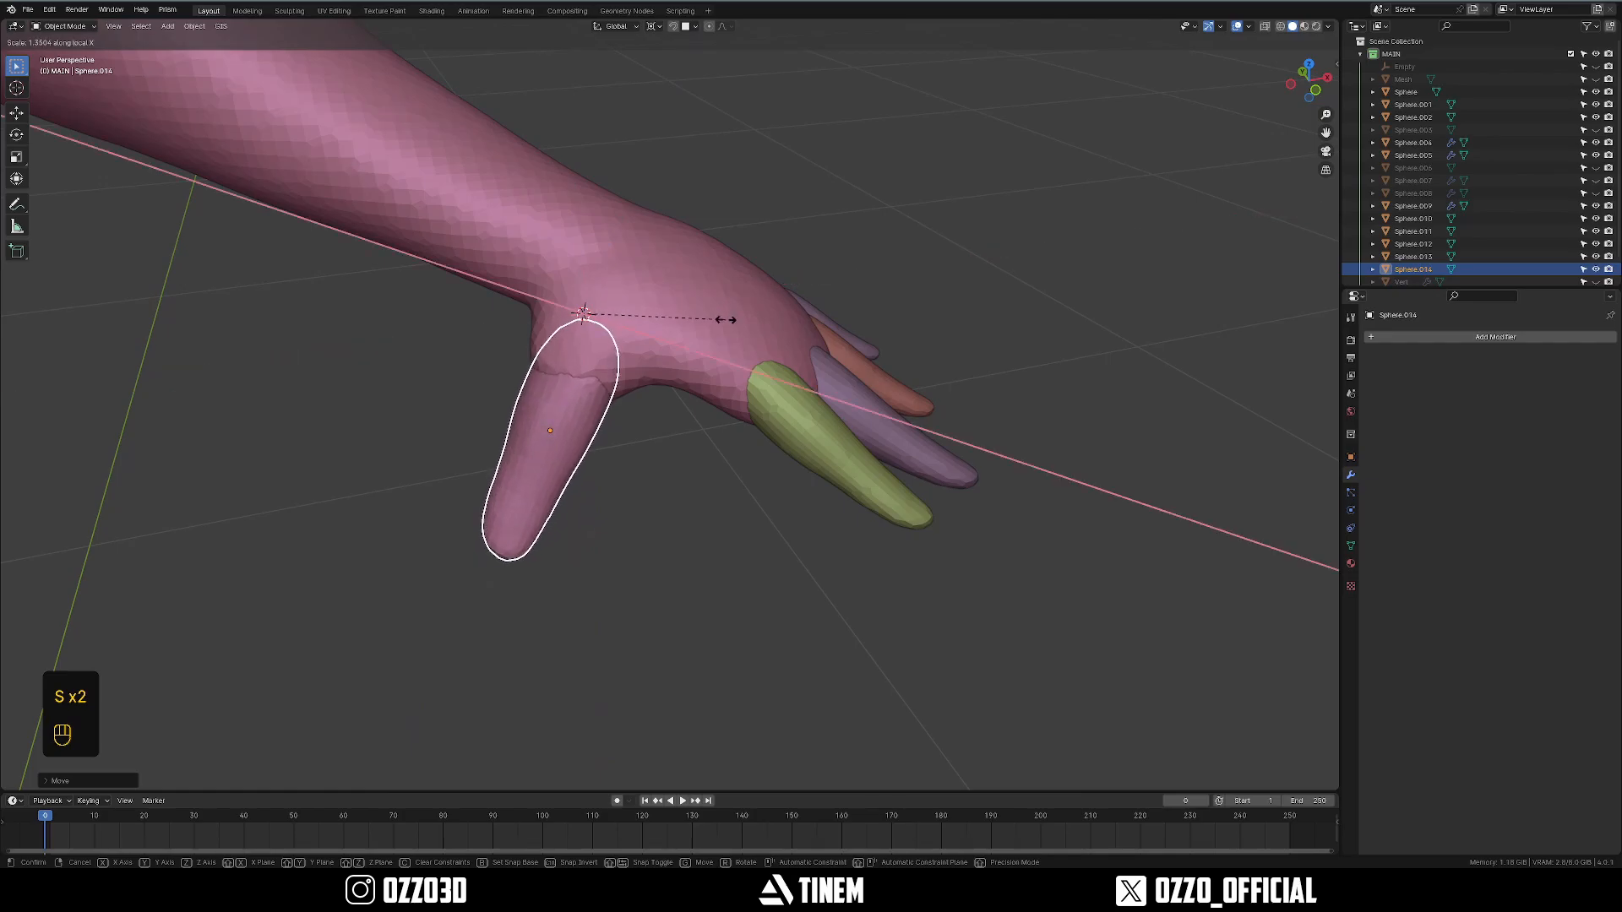
left_click(722, 319)
scroll(743, 270, "up", 4)
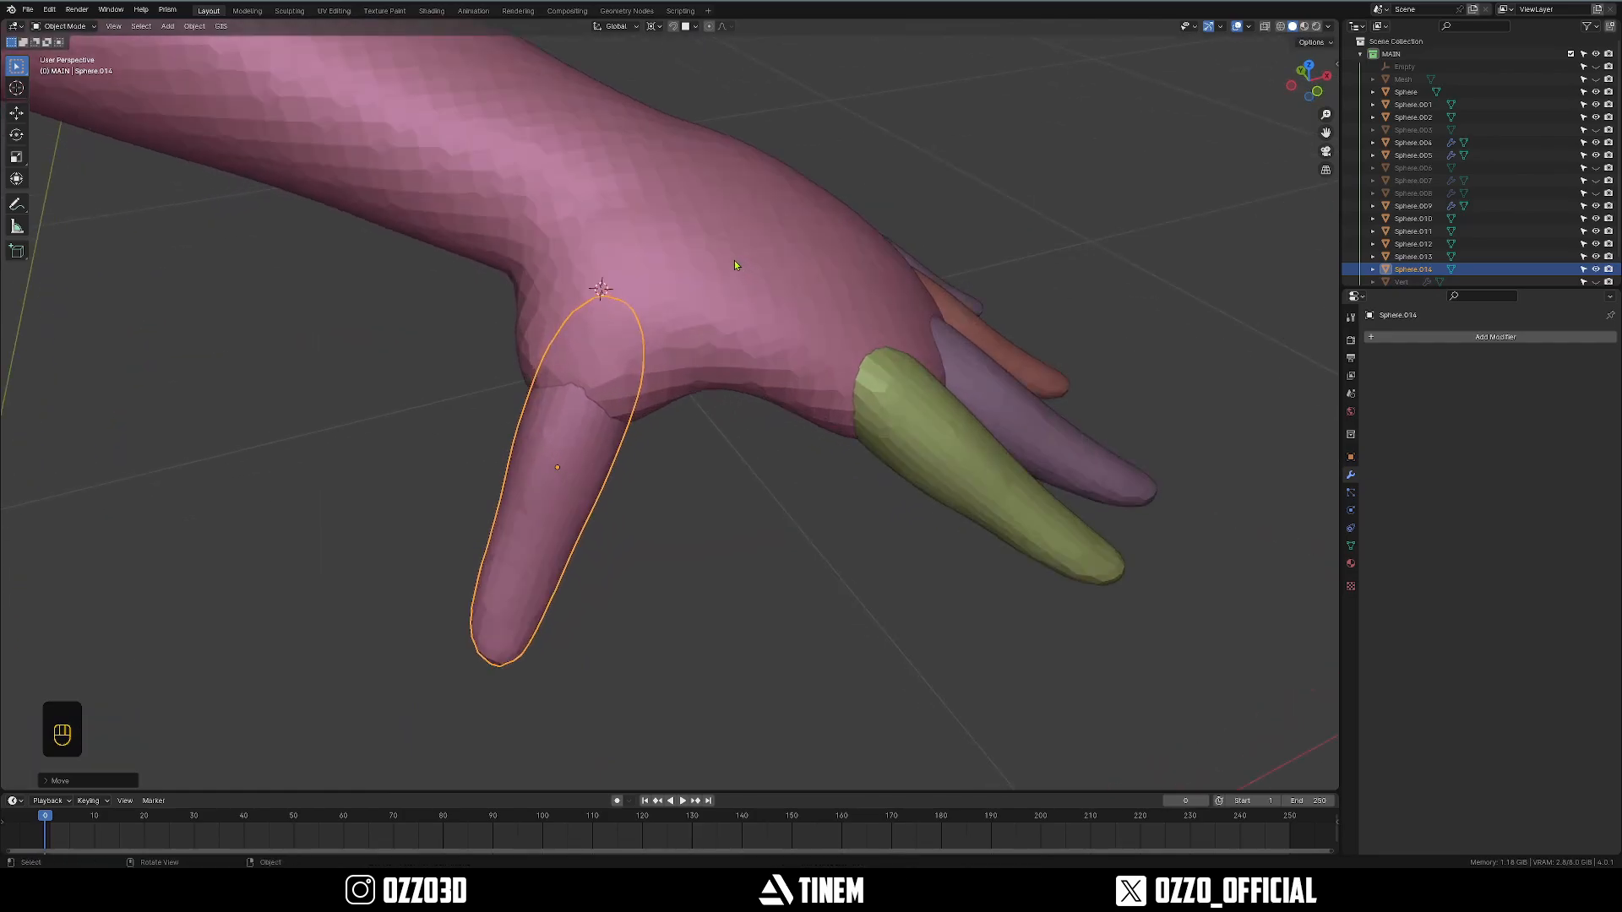
middle_click_drag(628, 56, 643, 85, "shift")
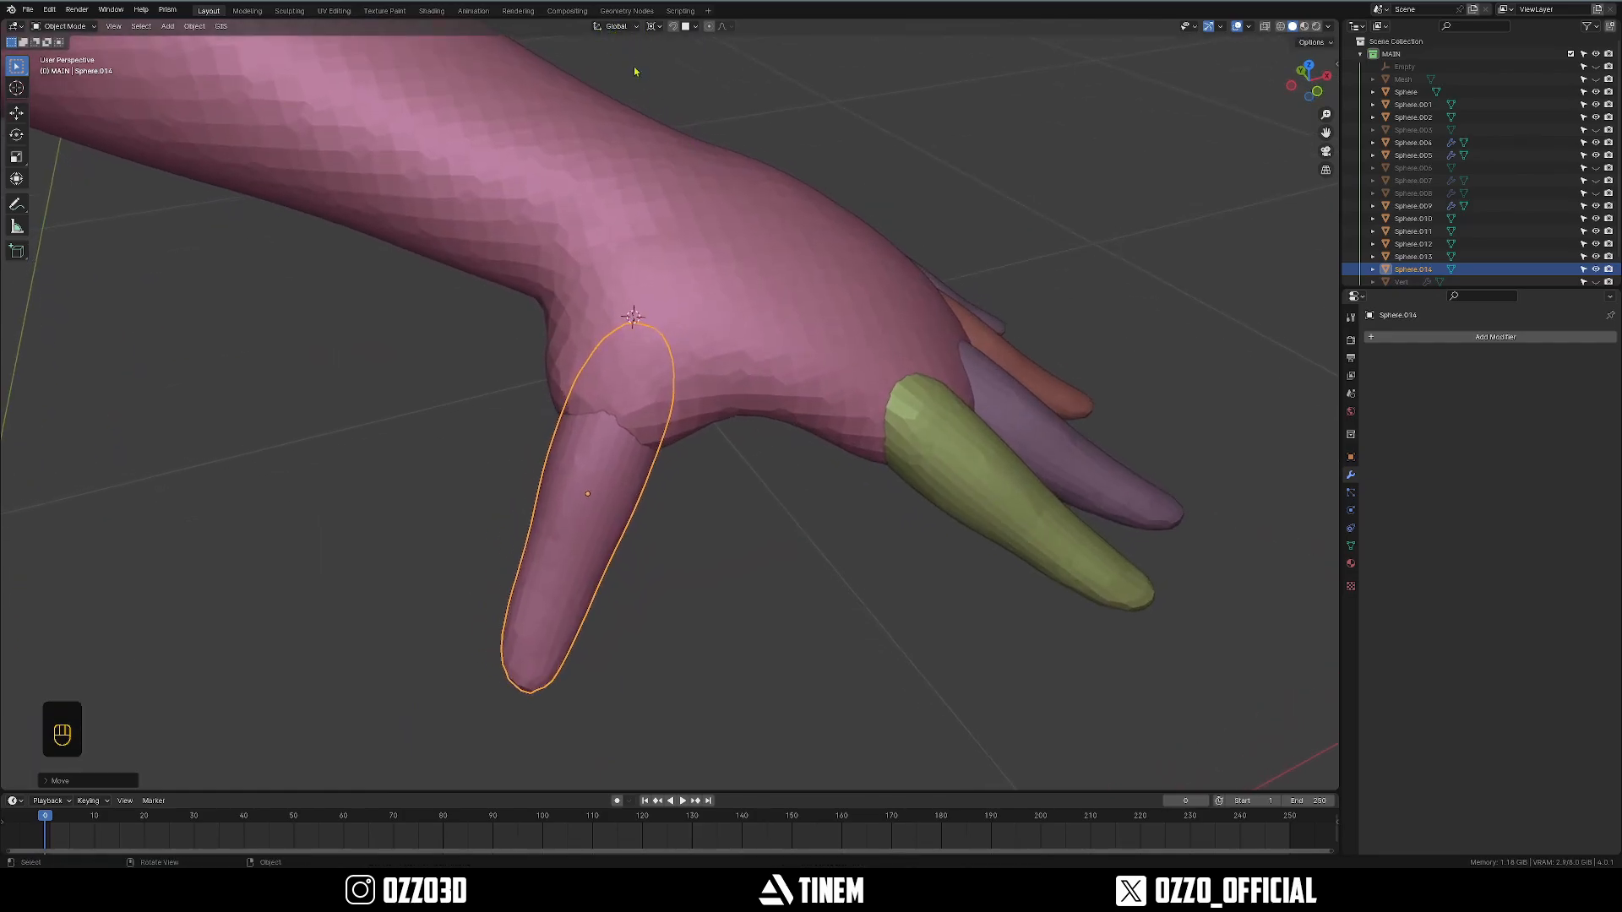
left_click(614, 27)
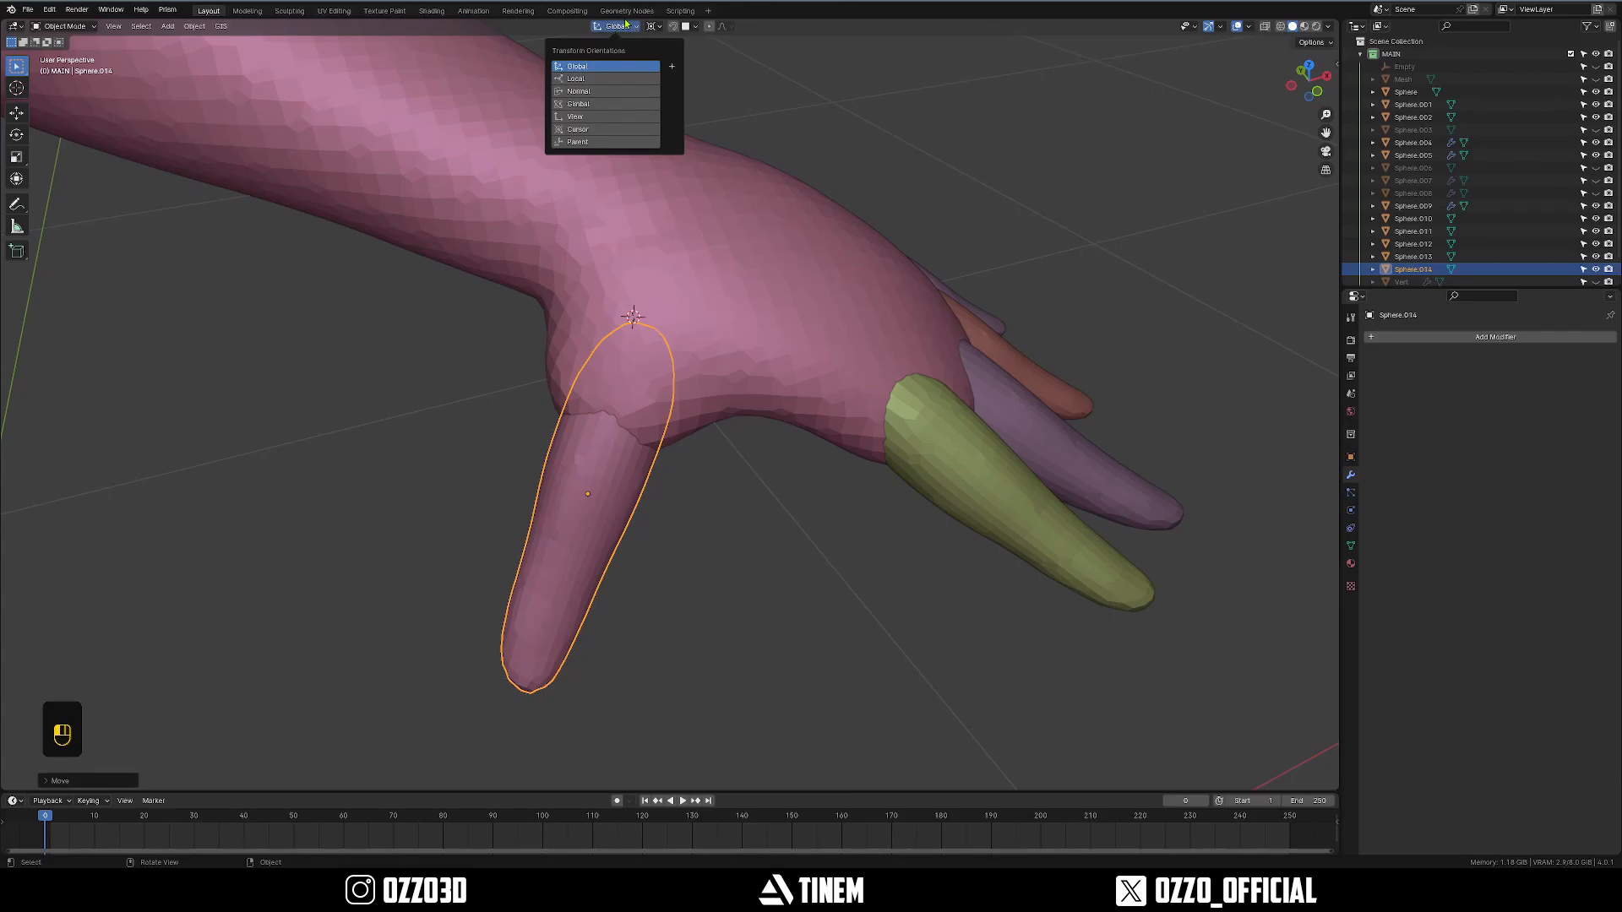
left_click(626, 25)
left_click(614, 26)
middle_click_drag(717, 116, 824, 441)
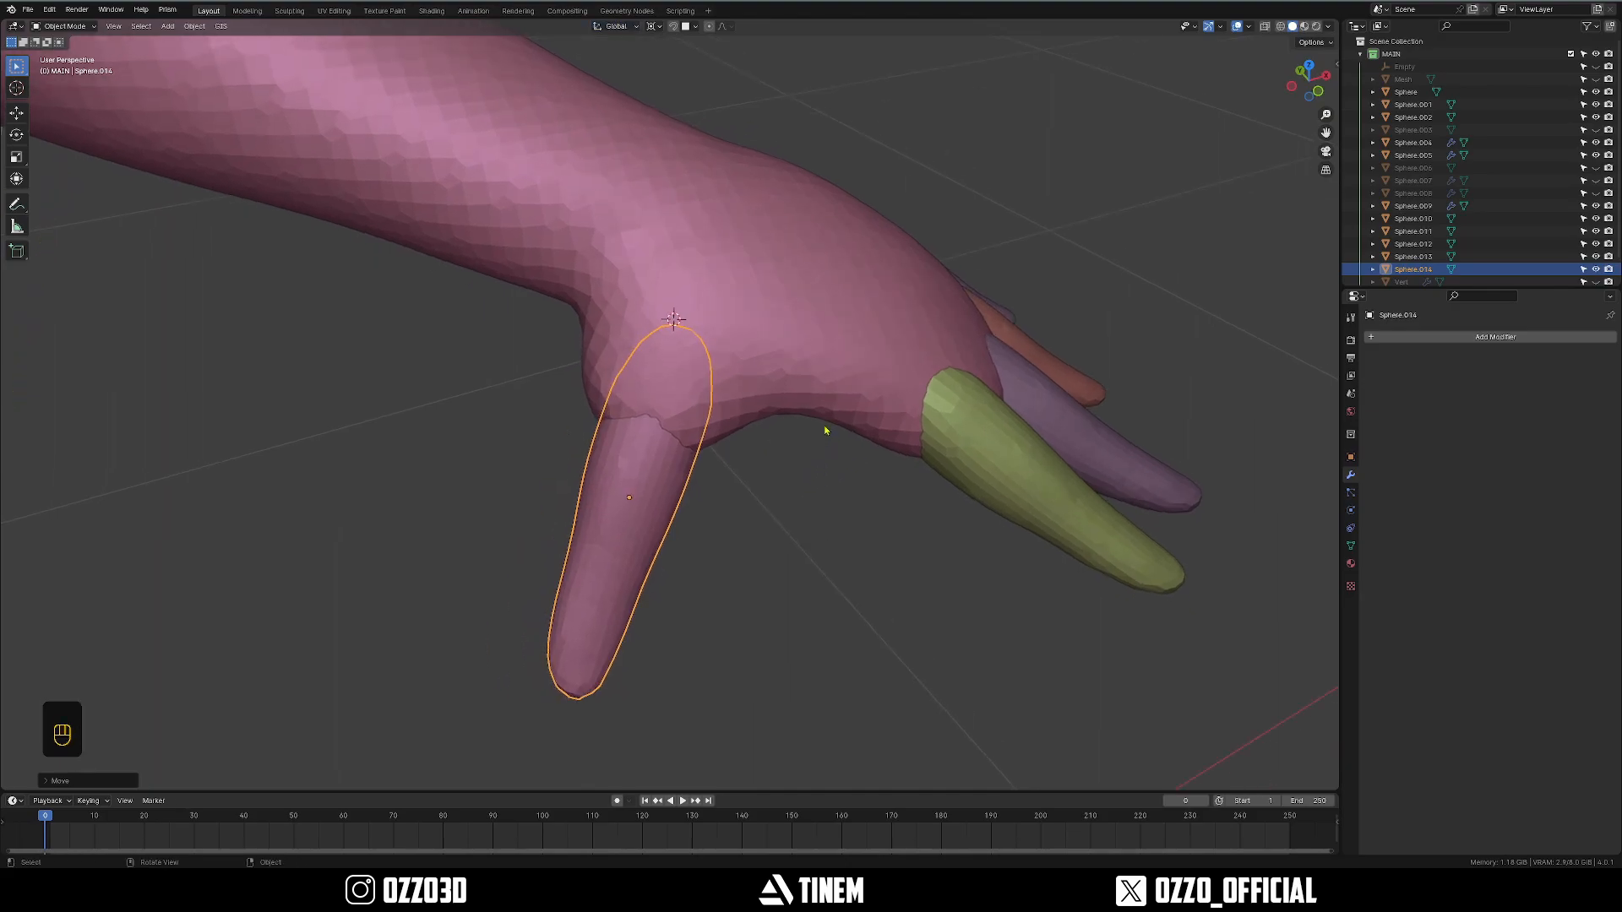
key("s")
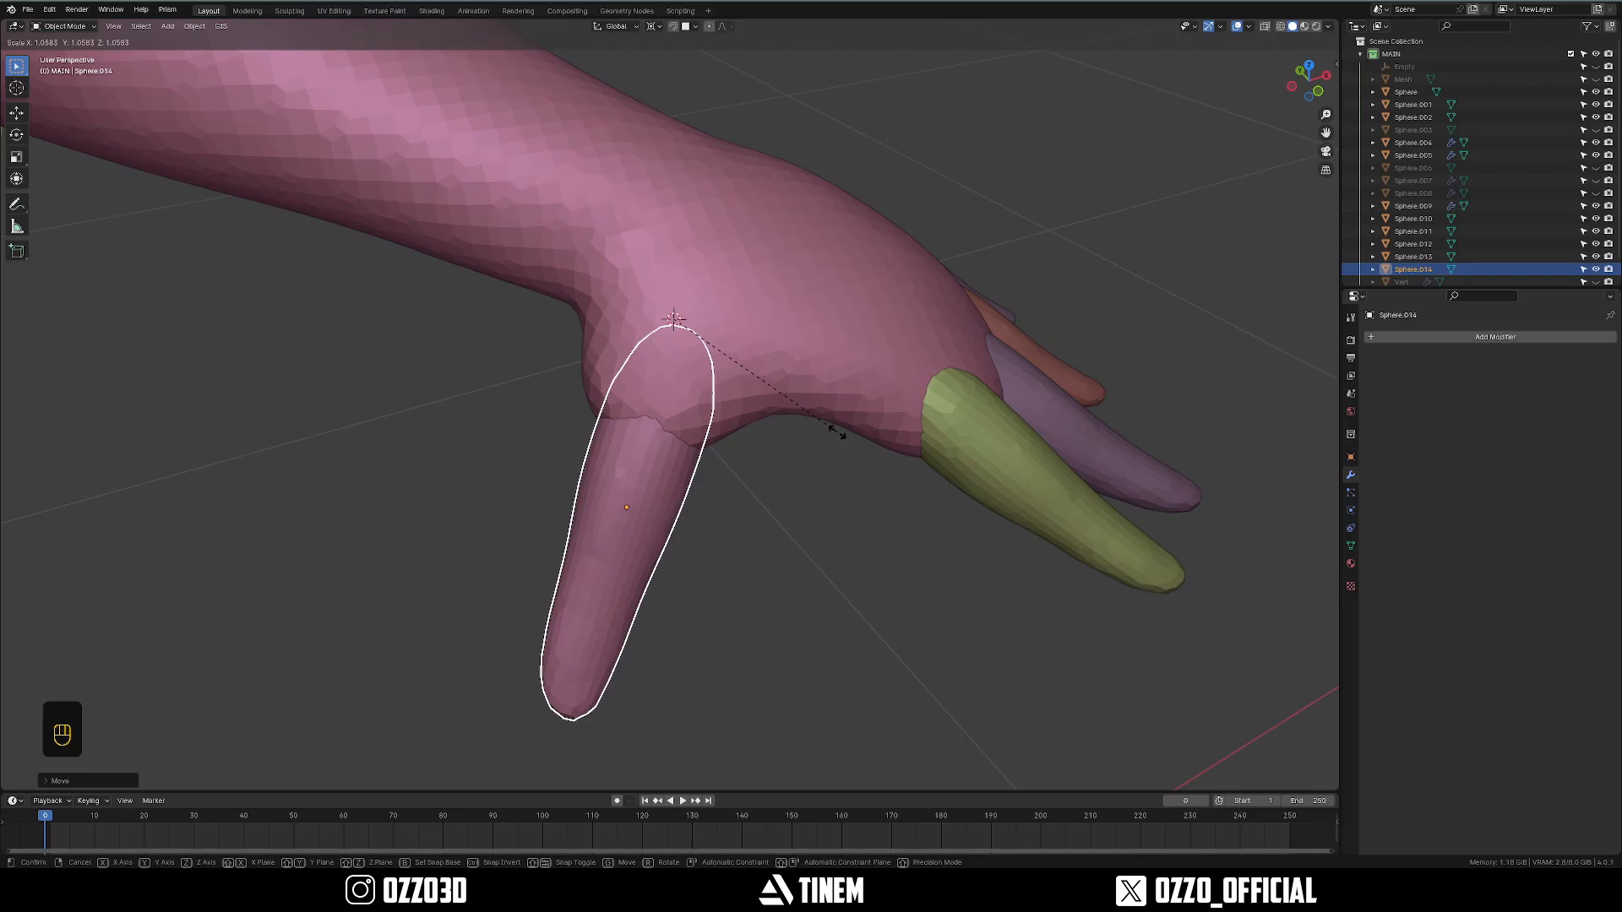
key("x")
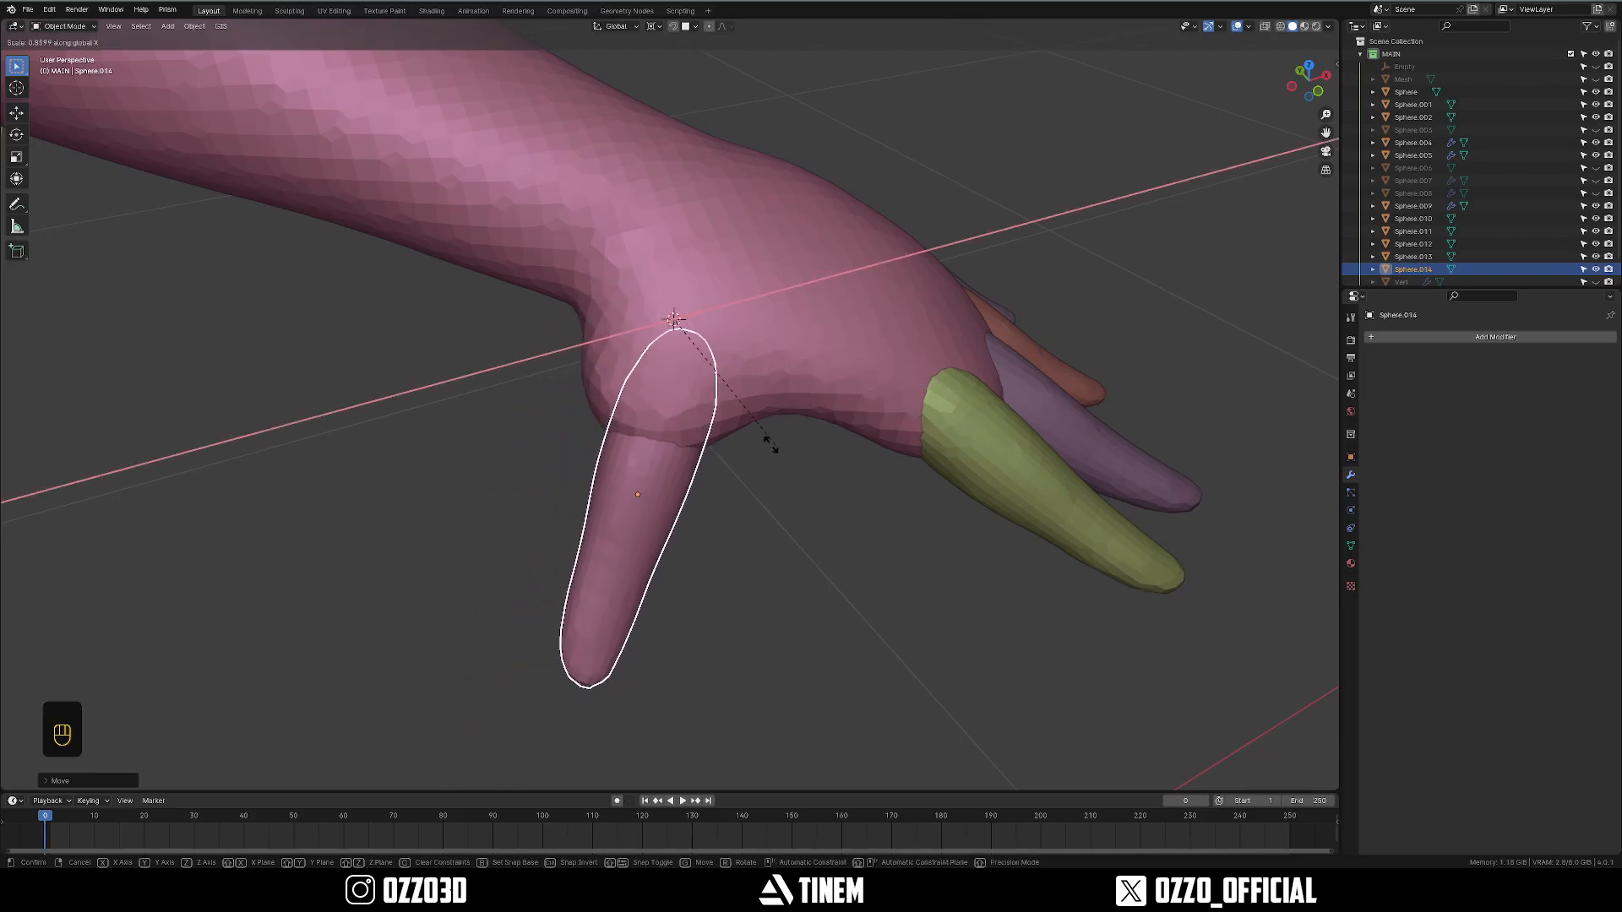
key("x")
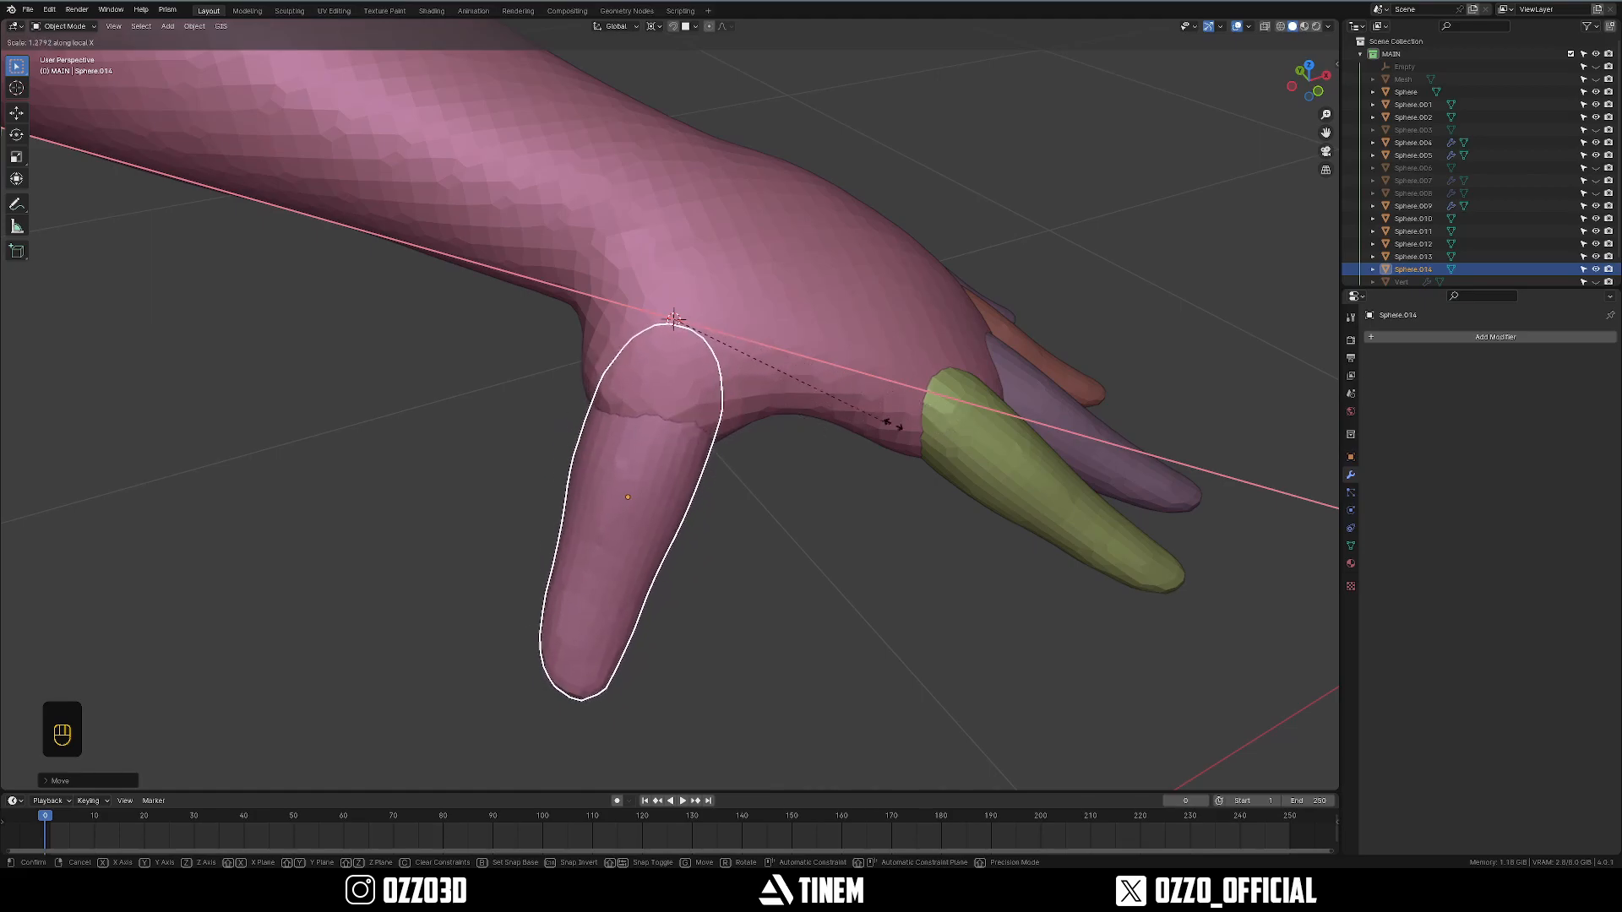
key("Escape")
Set the transform orientation to Local and widen the thumb along its local X axis to about 1.3 times.
left_click(615, 26)
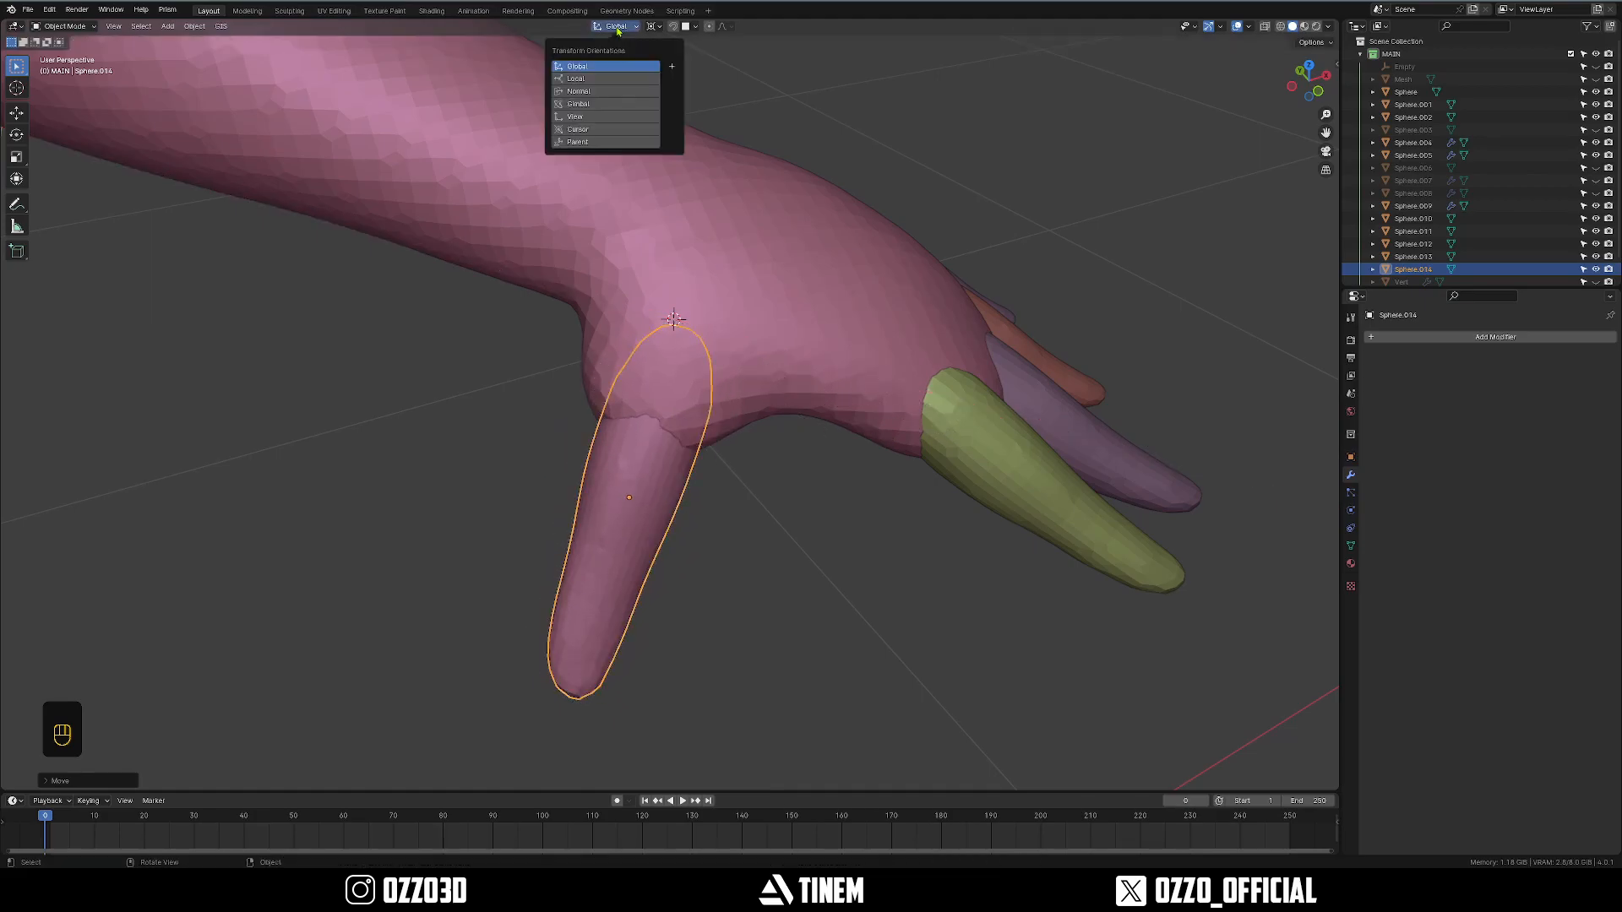
left_click(779, 611)
key("s")
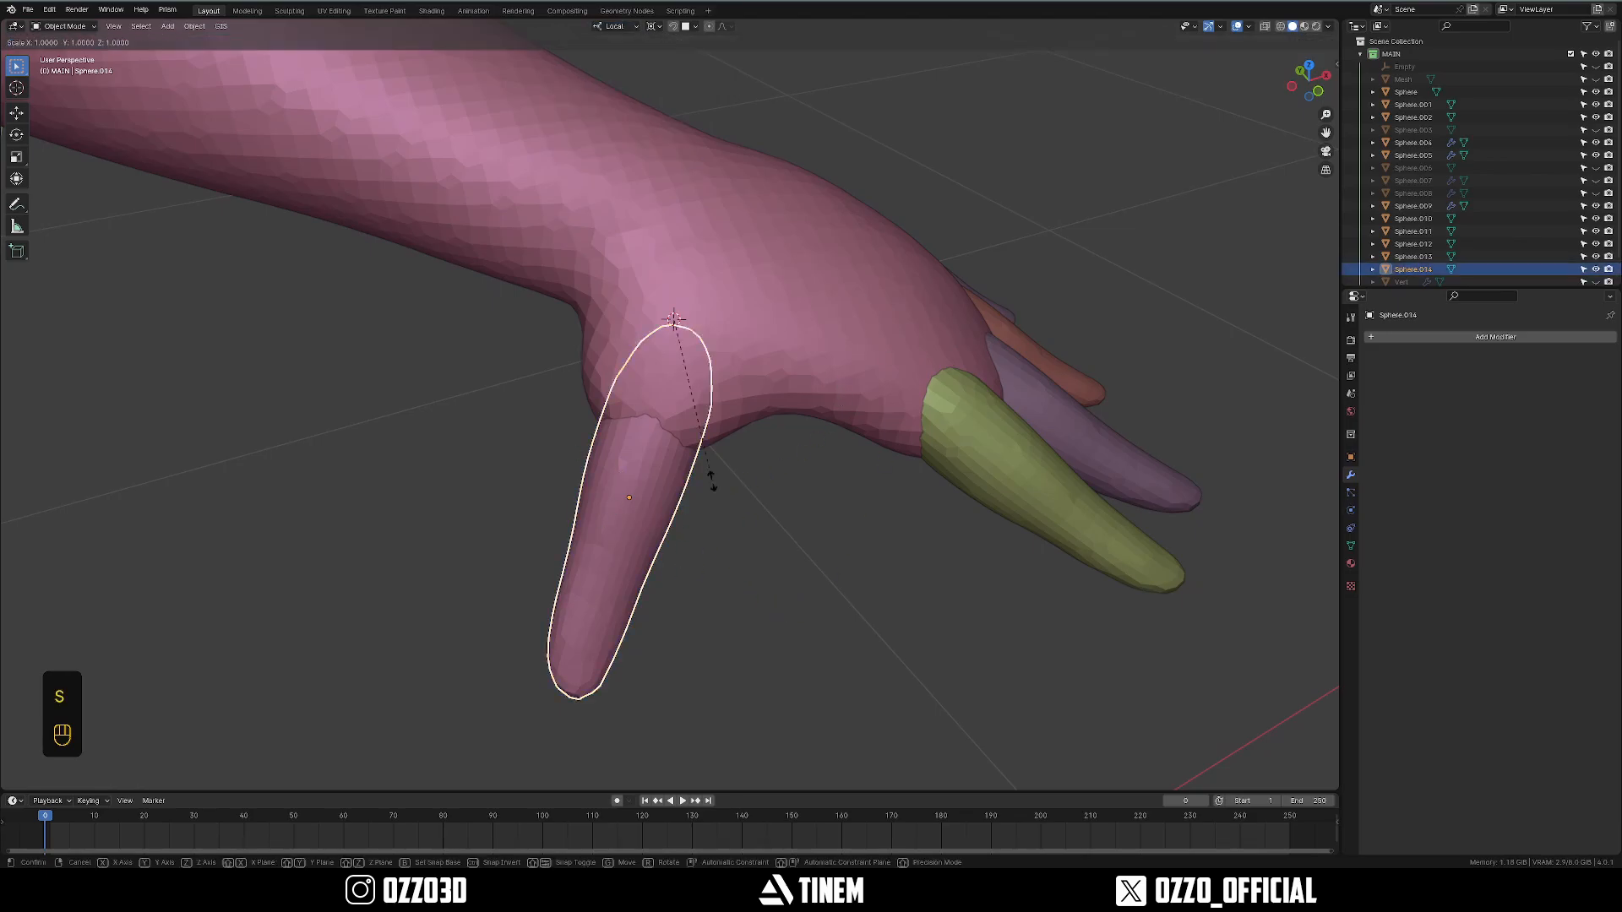
key("x")
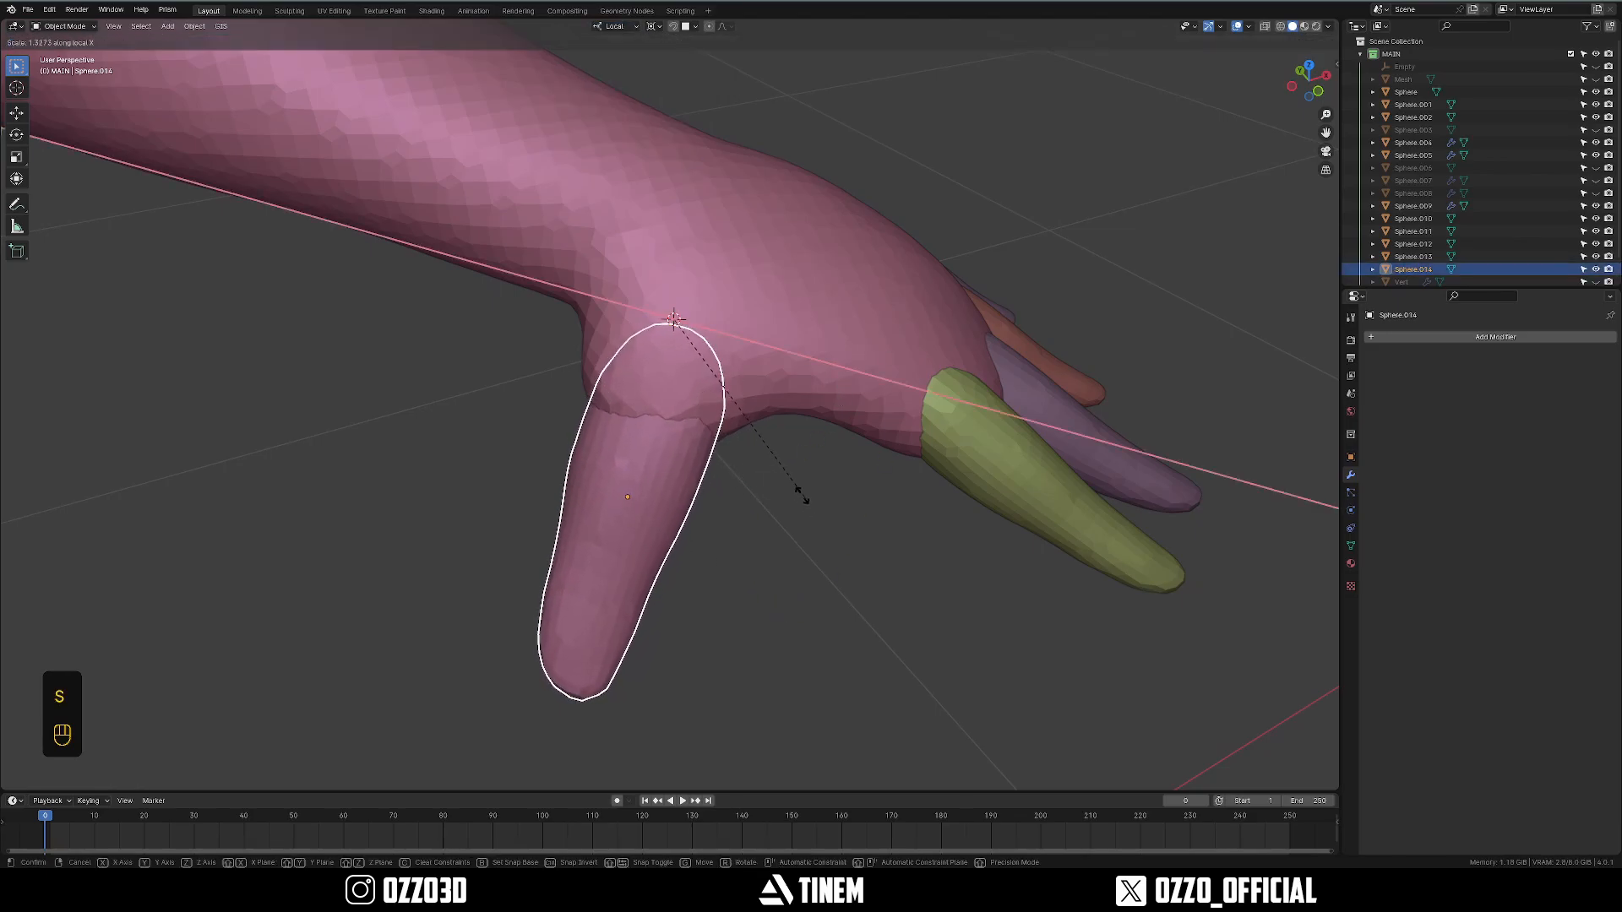
left_click(799, 488)
middle_click_drag(789, 496, 820, 279)
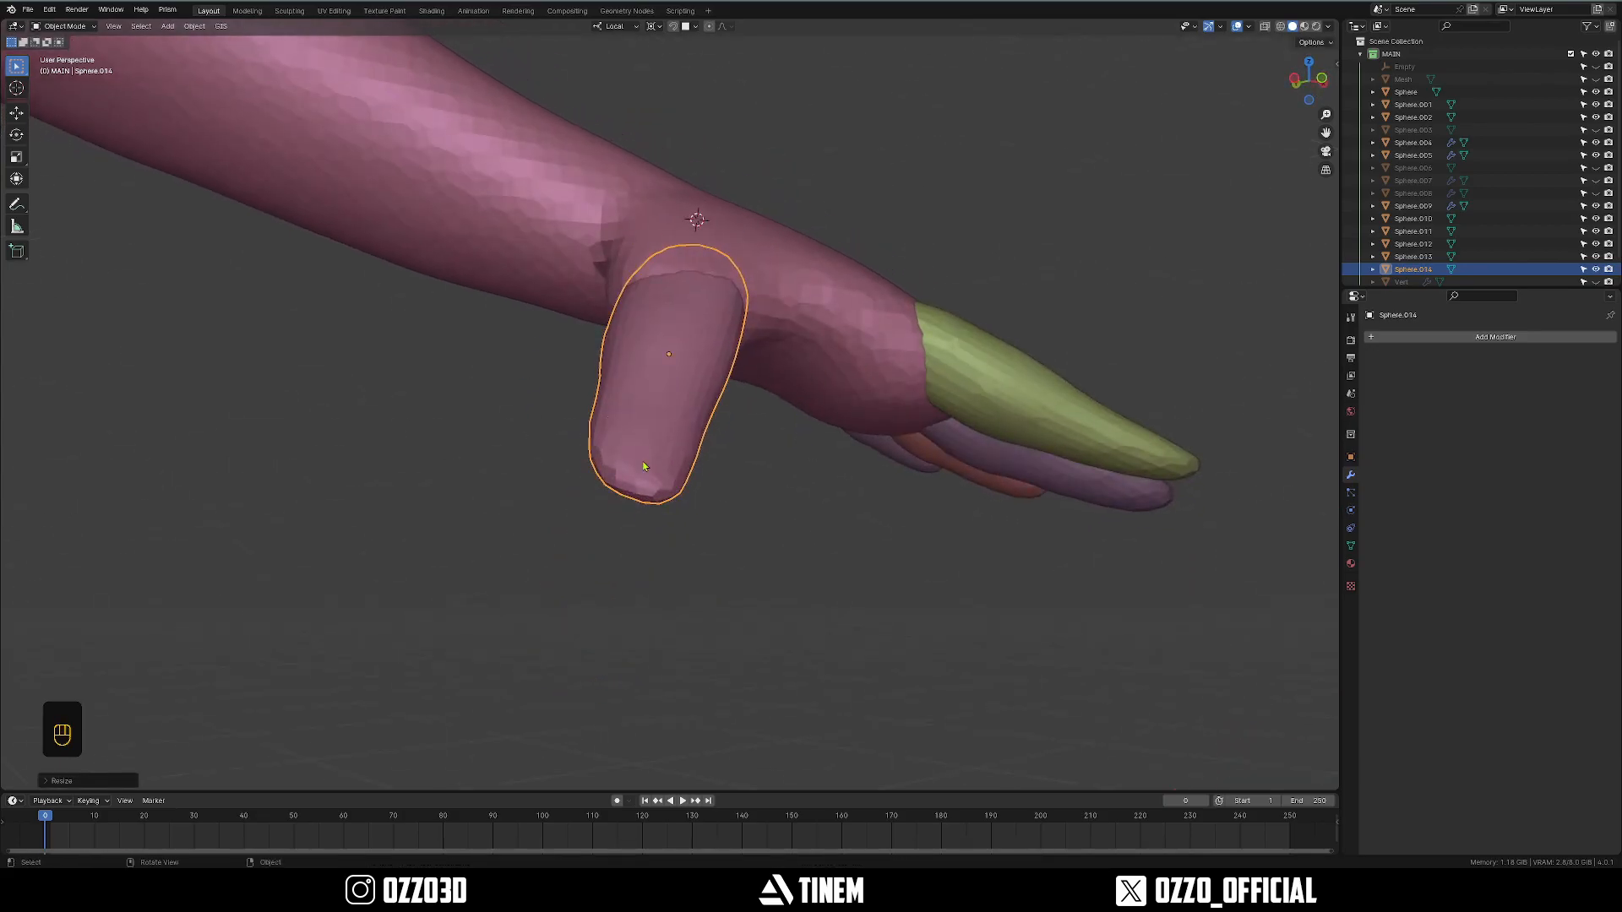
Check the thumb against the whole character and set the transform orientation to Global.
scroll(599, 459, "down", 6)
middle_click_drag(598, 460, 681, 499)
scroll(666, 515, "down", 9)
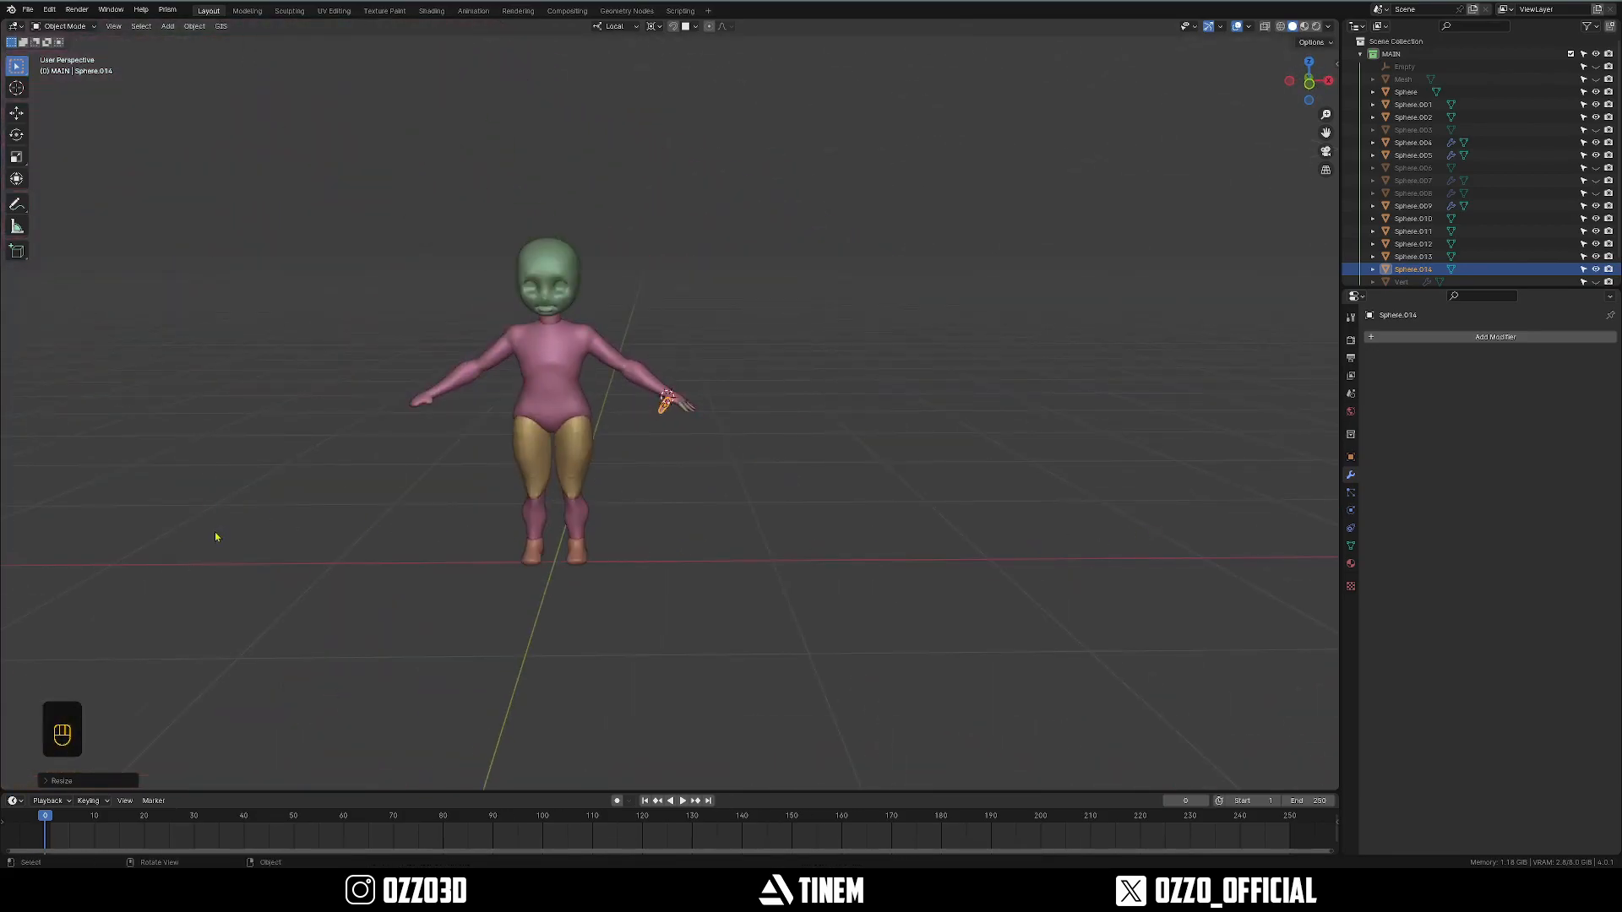
scroll(539, 547, "up", 16)
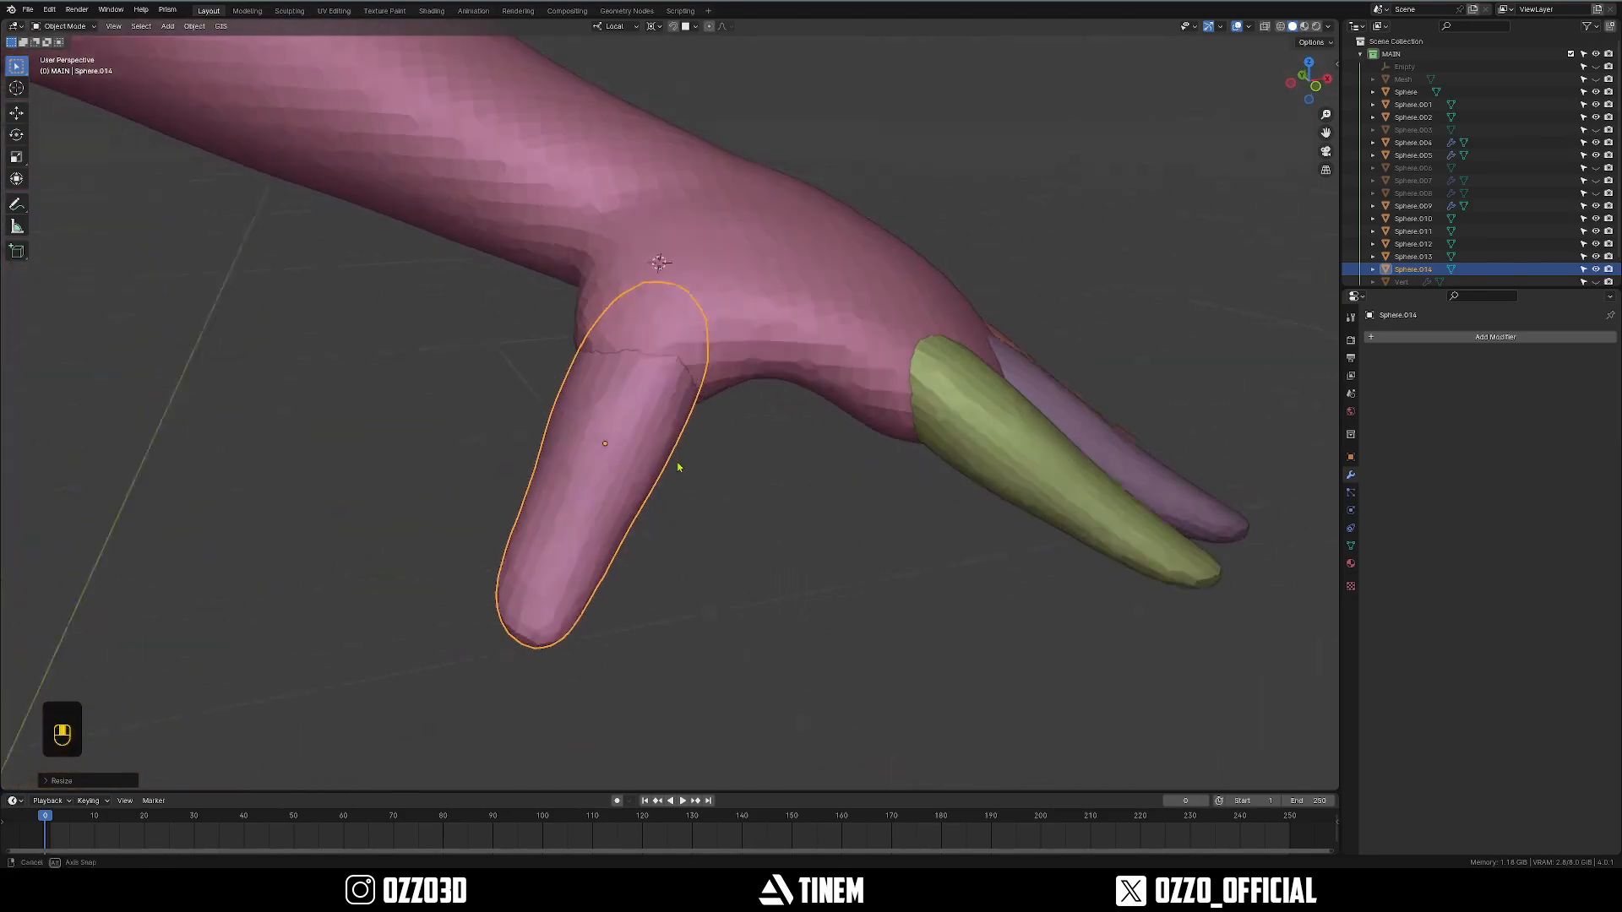
middle_click_drag(683, 474, 670, 122)
left_click(615, 26)
left_click(612, 49)
middle_click_drag(612, 49, 743, 309)
middle_click_drag(964, 315, 731, 430)
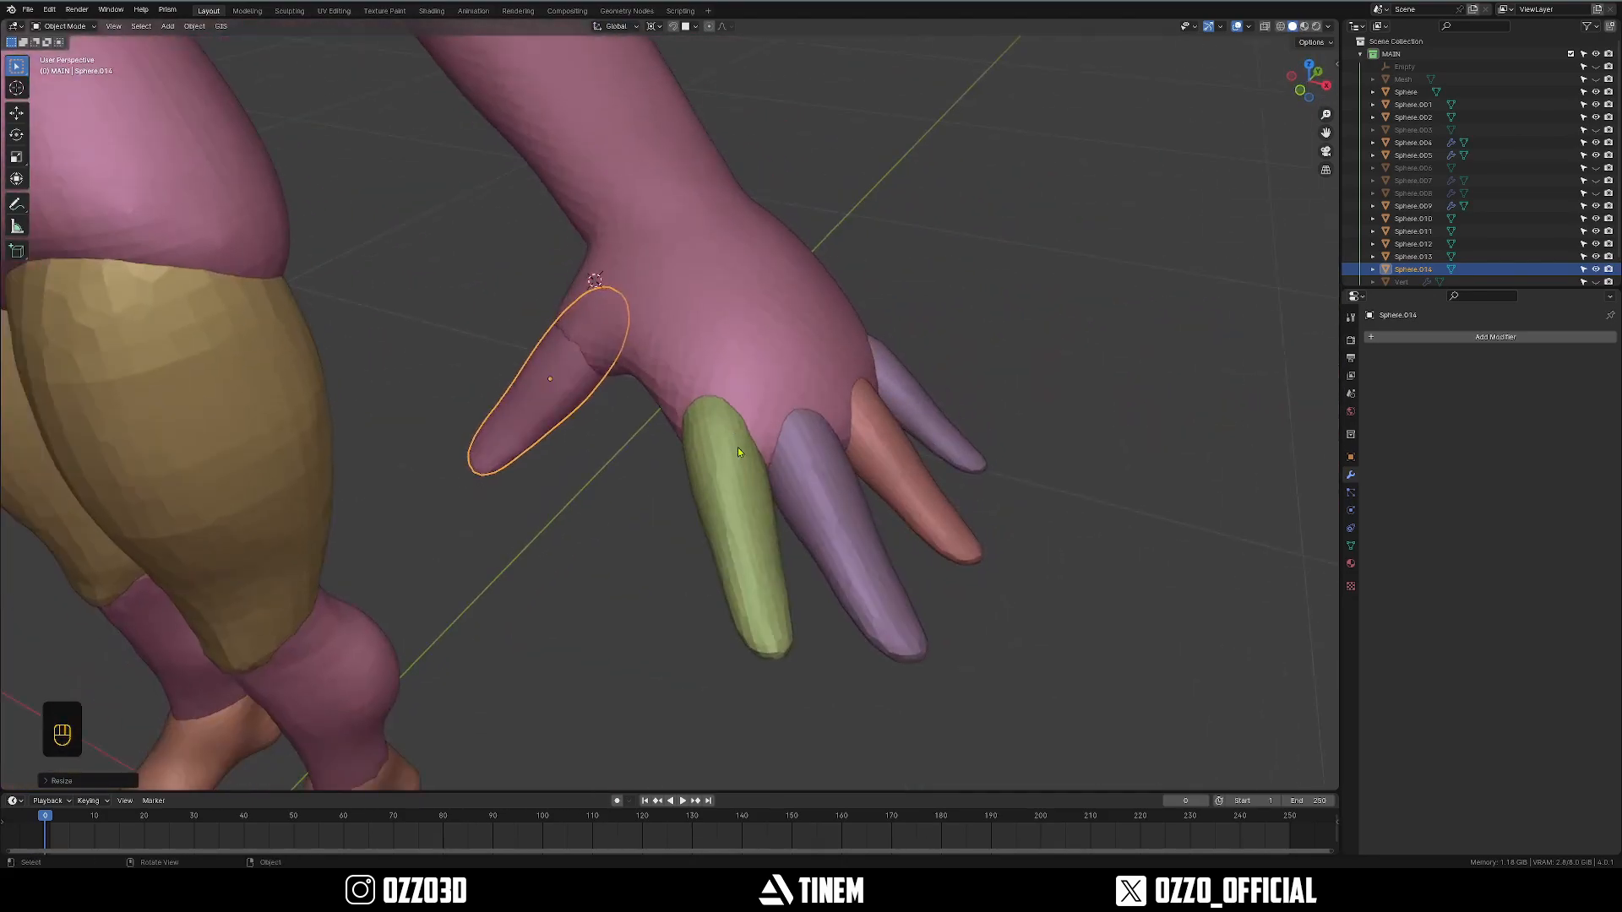
Apply the thumb's object transforms and enter Sculpt Mode on it.
left_click_drag(933, 608, 803, 615, "shift")
middle_click_drag(801, 414, 862, 371)
key("ctrl+a")
left_click(862, 370)
mouse_move(627, 382)
middle_mouse_down()
mouse_move(709, 398)
mouse_move(735, 287)
middle_mouse_up()
key("ctrl+Tab")
Pull the thumb's tip and base into shape with a resized Snake Hook brush.
key("f")
mouse_move(735, 287)
left_mouse_down()
mouse_move(720, 273)
mouse_move(732, 281)
left_mouse_up()
mouse_move(732, 280)
middle_mouse_down()
mouse_move(686, 427)
mouse_move(668, 380)
middle_mouse_up()
left_click_drag(632, 581, 644, 542)
key("f")
left_click(621, 566)
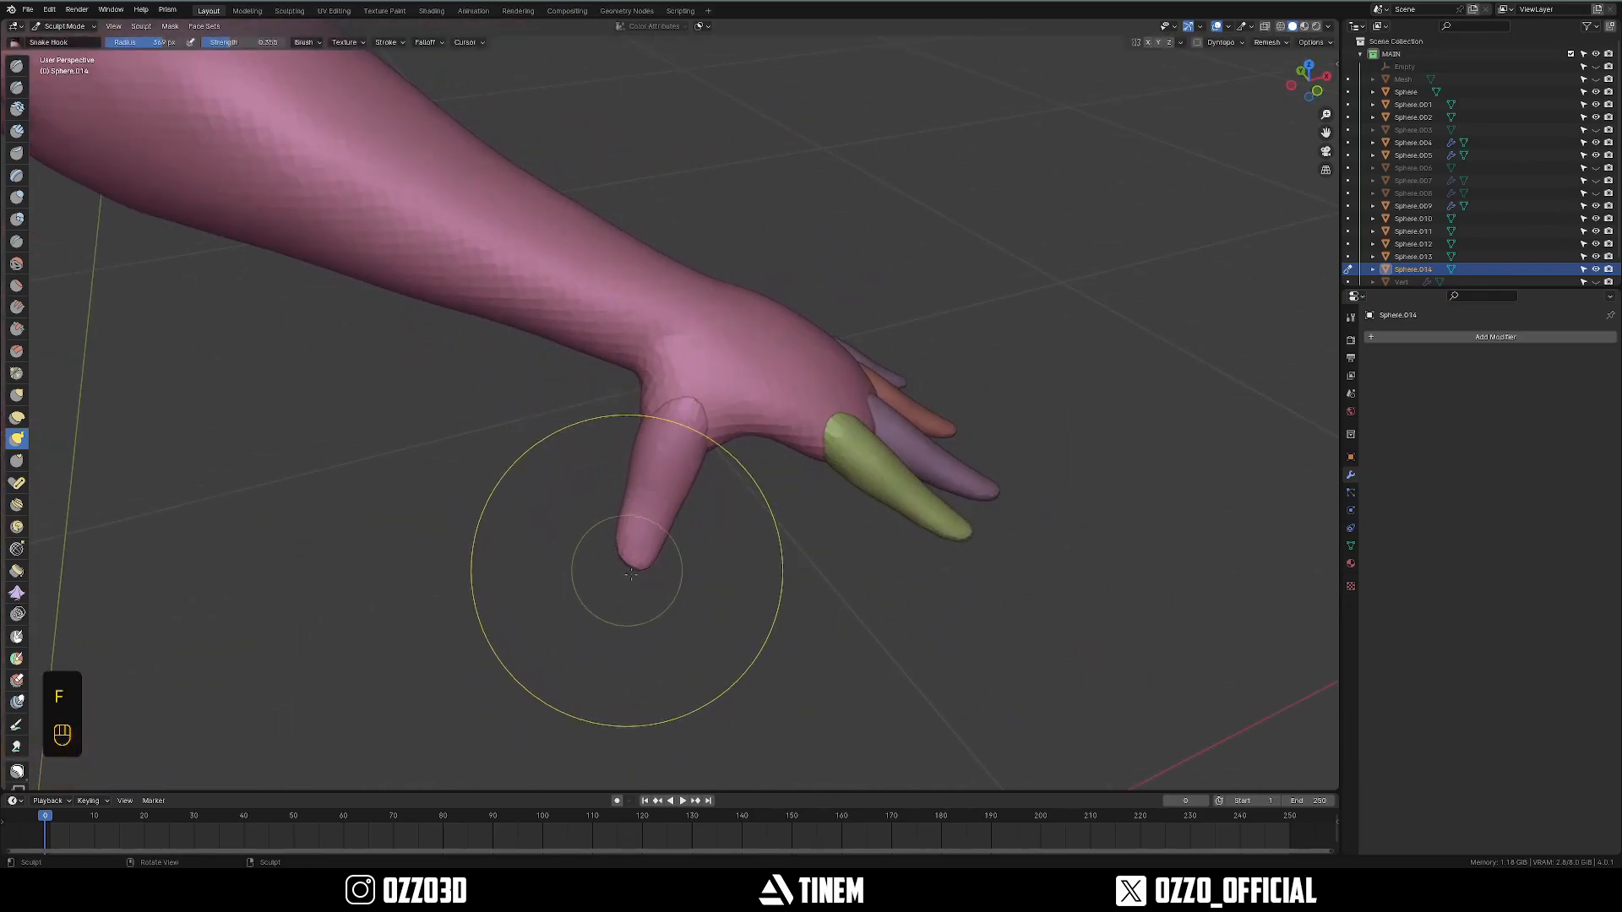
scroll(706, 470, "up", 2)
left_click_drag(661, 392, 651, 413)
Refine the thumb's silhouette from several angles with Snake Hook strokes, resizing the brush as needed.
mouse_move(650, 412)
middle_mouse_down()
mouse_move(786, 344)
mouse_move(771, 325)
middle_mouse_up()
key("f")
left_click(687, 361)
mouse_move(768, 388)
middle_mouse_down("ctrl")
mouse_move(743, 350)
mouse_move(661, 373)
middle_mouse_up("ctrl")
left_click_drag(655, 351, 627, 330)
key("f")
left_click(682, 336)
middle_click_drag(703, 312, 592, 414)
key("f")
left_click(700, 359)
middle_click_drag(703, 353, 644, 409)
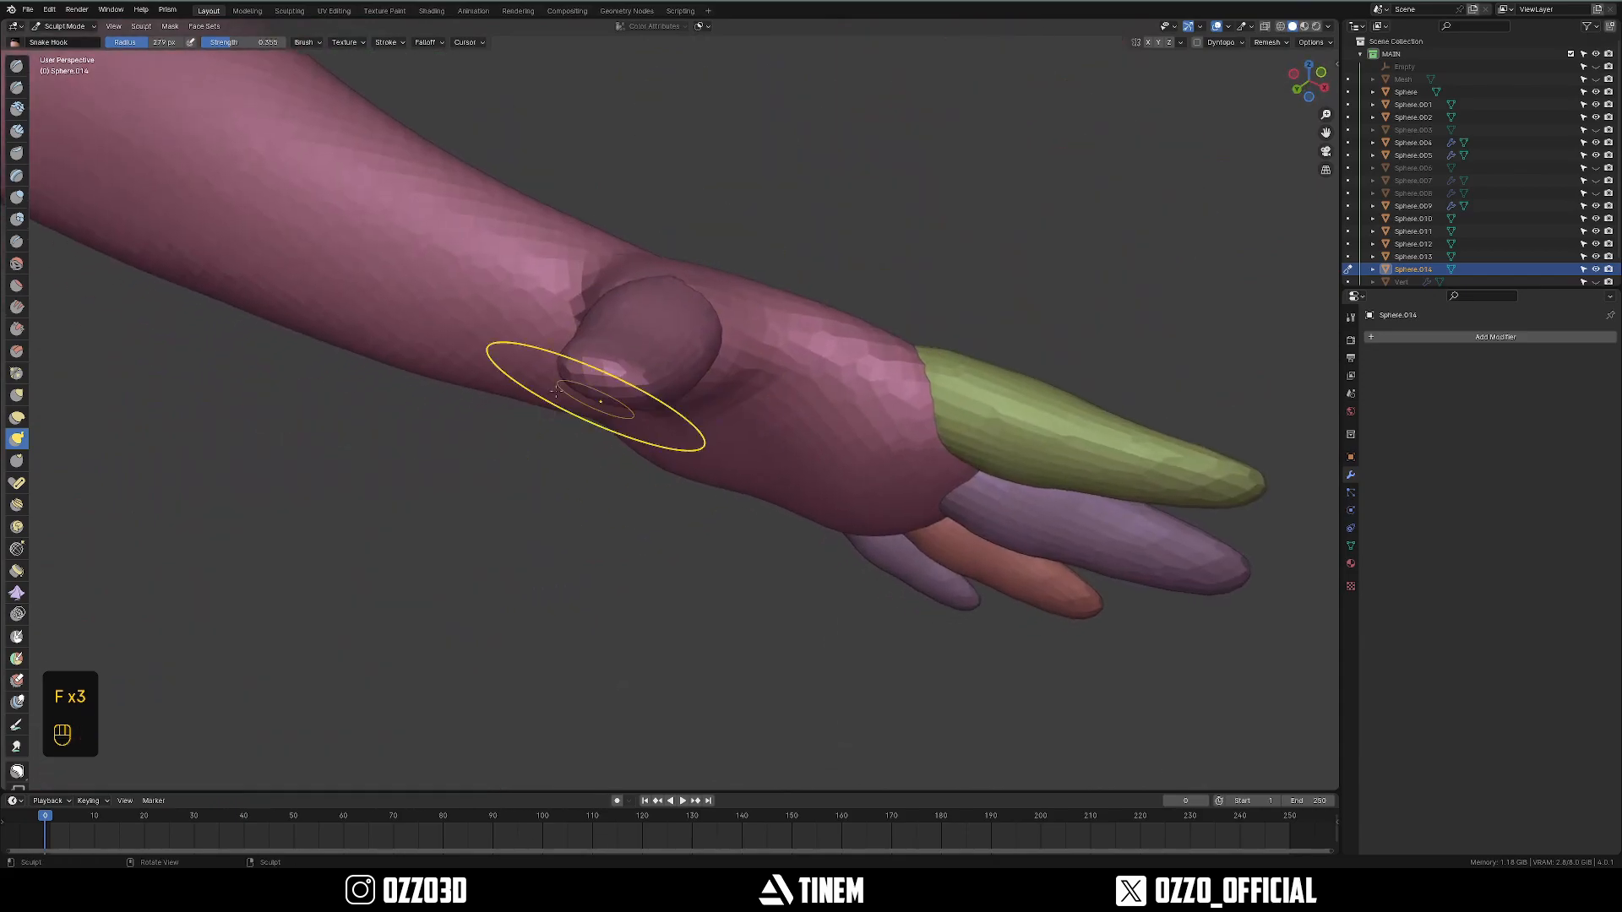
Thicken the thumb with the Inflate/Deflate brush at an adjusted radius.
left_click(18, 197)
mouse_move(692, 355)
middle_mouse_down()
mouse_move(832, 325)
mouse_move(779, 545)
mouse_move(761, 507)
mouse_move(609, 440)
middle_mouse_up()
key("f")
left_click(575, 435)
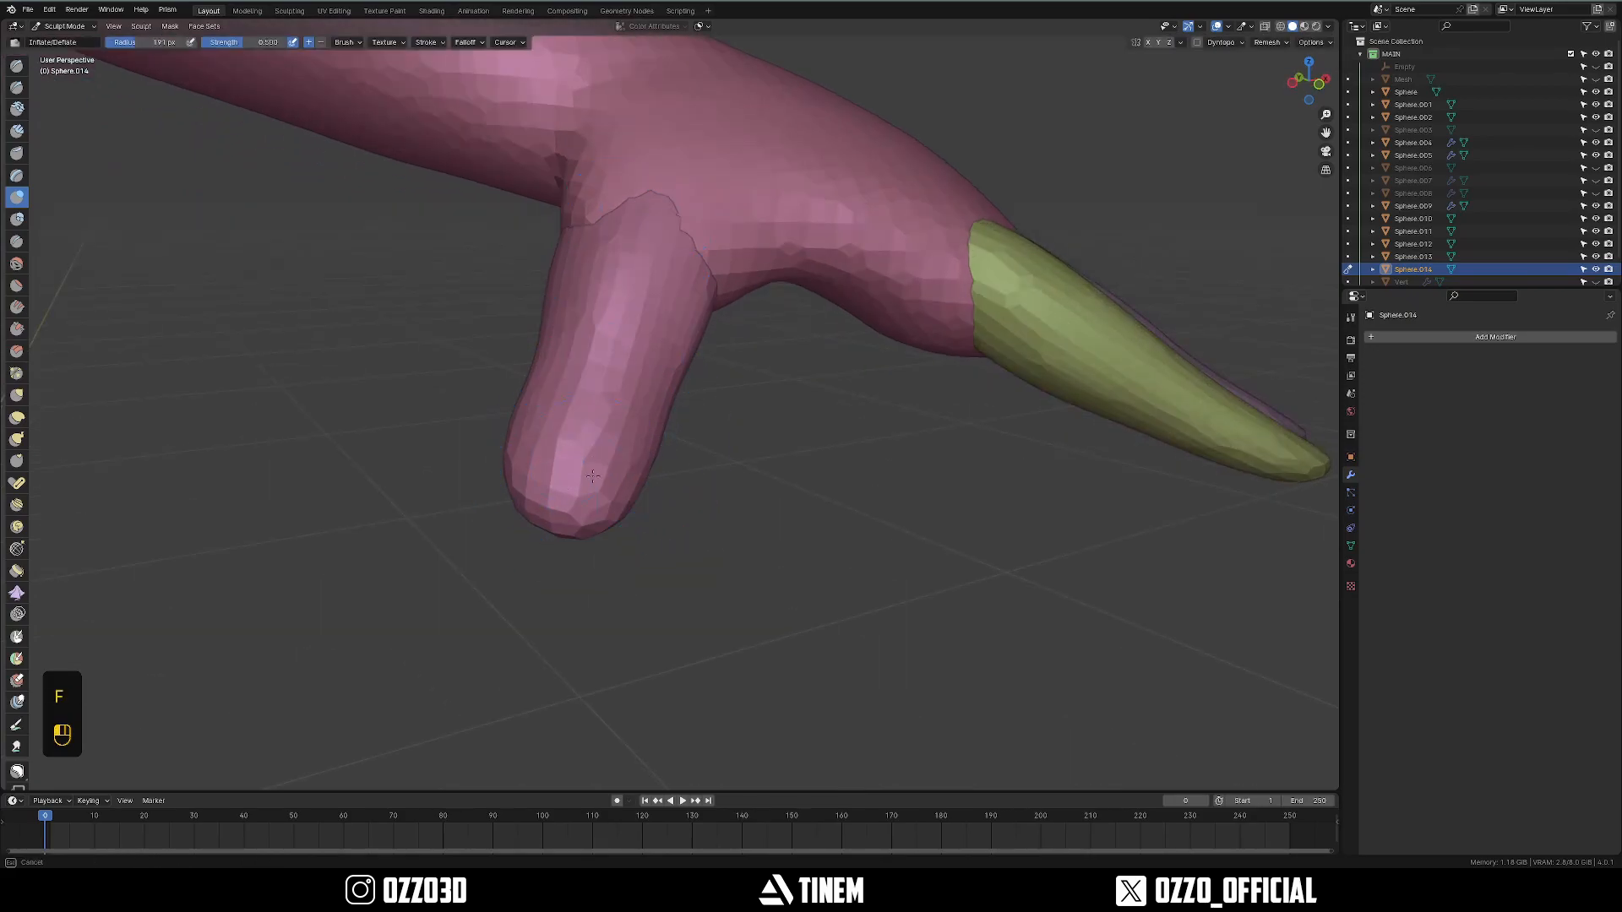
middle_click_drag(696, 271, 79, 398)
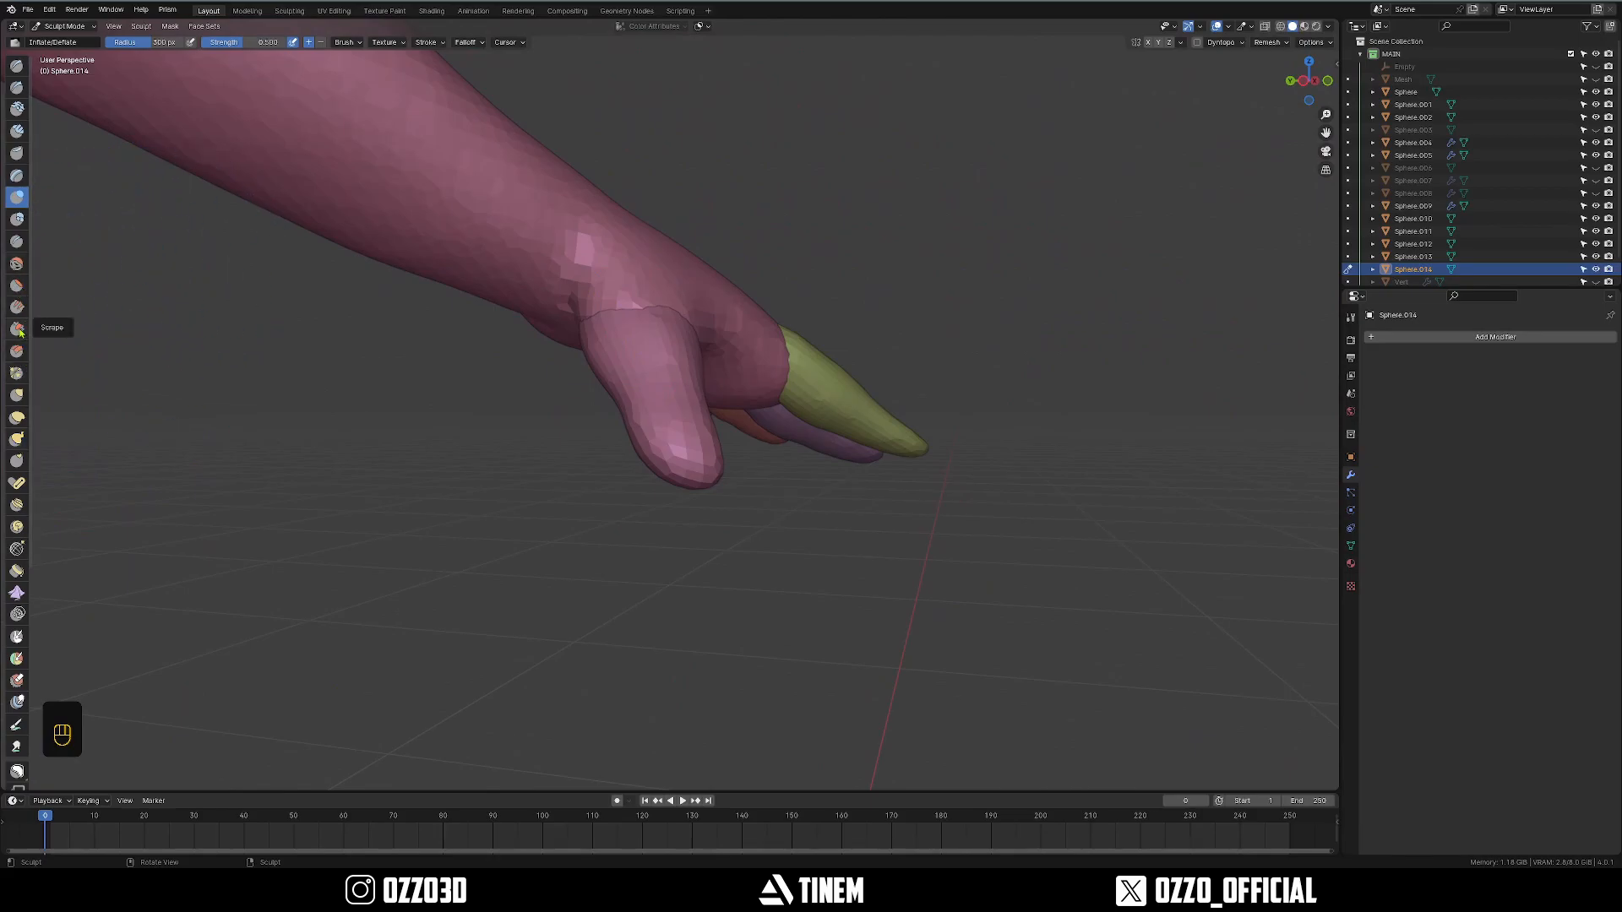
Sculpt the end of the thumb with the Crease brush, inverting its effect for the strokes.
left_click(21, 248)
middle_click_drag(756, 413, 728, 377, "ctrl")
key("f")
left_click(605, 377)
middle_click_drag(625, 370, 690, 345)
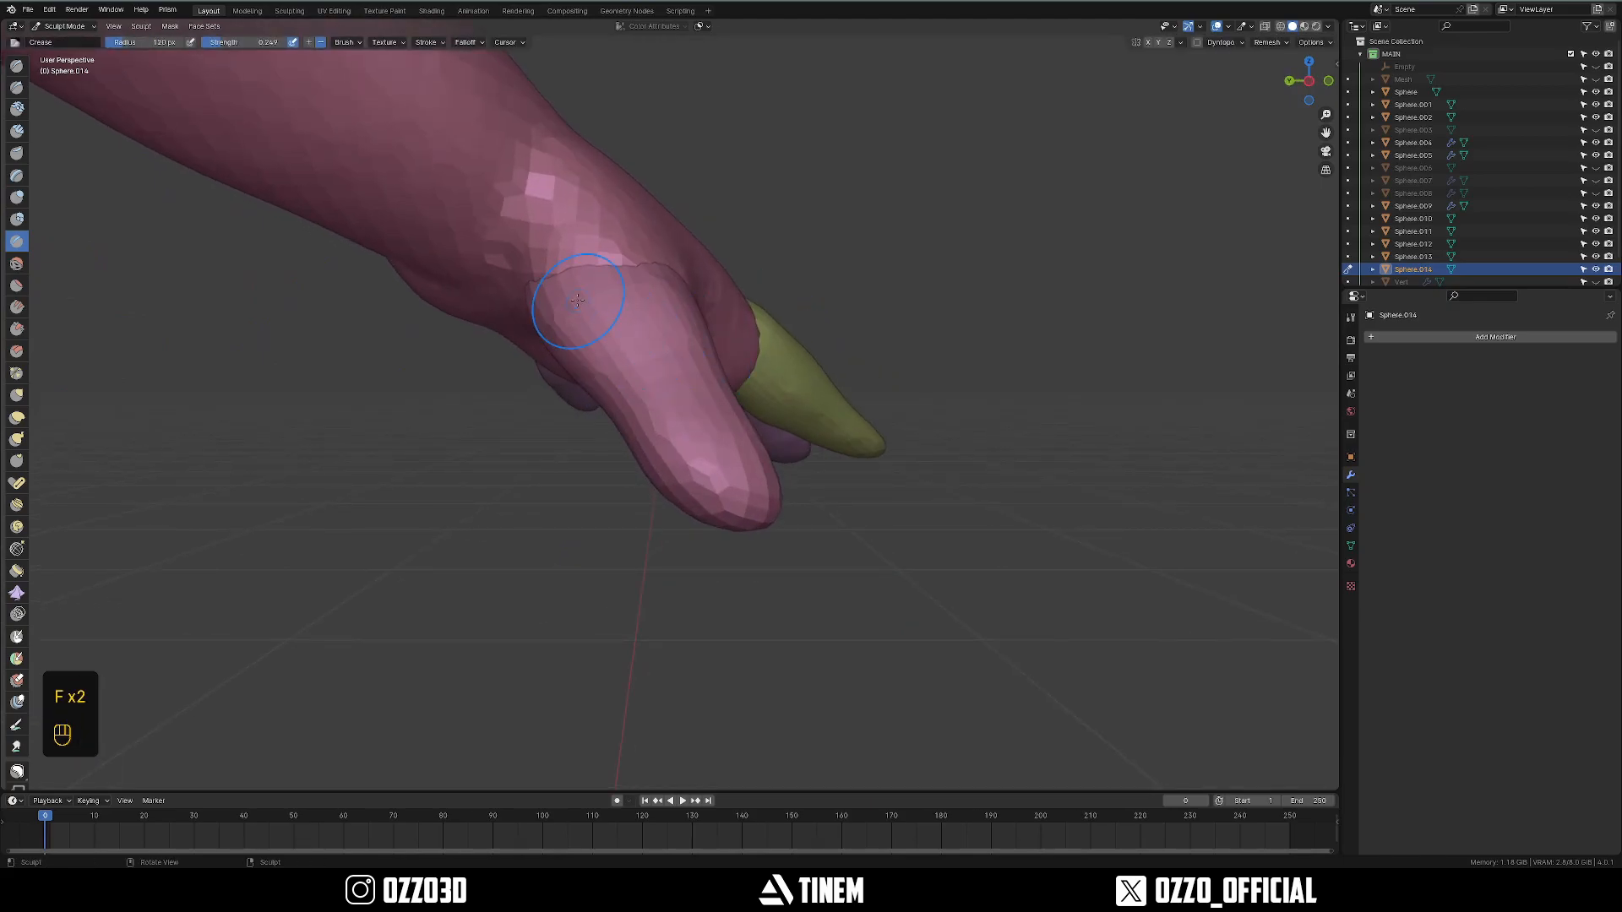
mouse_move(733, 491)
middle_mouse_down()
mouse_move(651, 361)
mouse_move(580, 403)
mouse_move(629, 470)
middle_mouse_up()
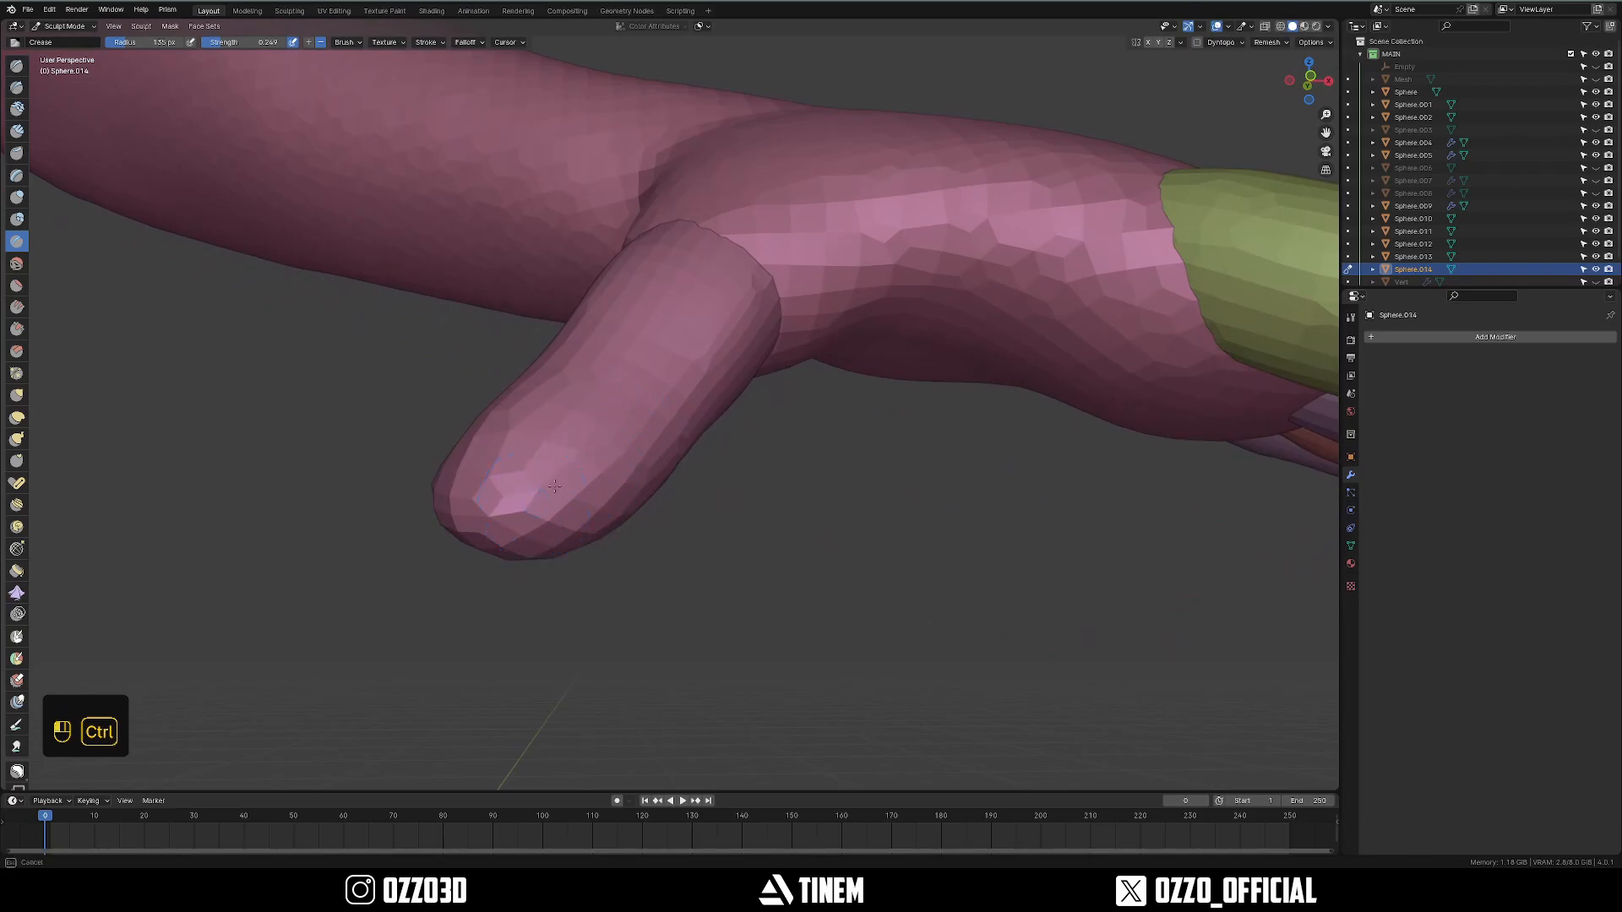
middle_click_drag(776, 253, 728, 401, "ctrl")
mouse_move(728, 402)
middle_mouse_down("ctrl")
mouse_move(723, 337)
mouse_move(731, 434)
mouse_move(673, 406)
mouse_move(686, 416)
middle_mouse_up("ctrl")
Switch sculpting between the thumb and the hand mesh to adjust where the two meet.
key("f")
left_click(789, 432)
key("alt+q")
mouse_move(694, 342)
middle_mouse_down()
mouse_move(711, 333)
mouse_move(721, 369)
mouse_move(722, 322)
mouse_move(731, 367)
middle_mouse_up()
key("alt+q")
key("f")
left_click(735, 322)
Select the body mesh Sphere.002 in Object Mode, enter Sculpt Mode on it and clear its mask.
mouse_move(731, 368)
middle_mouse_down()
mouse_move(718, 338)
mouse_move(596, 321)
middle_mouse_up()
mouse_move(596, 321)
middle_mouse_down("ctrl")
mouse_move(594, 351)
mouse_move(706, 322)
mouse_move(586, 384)
middle_mouse_up("ctrl")
left_click(639, 331)
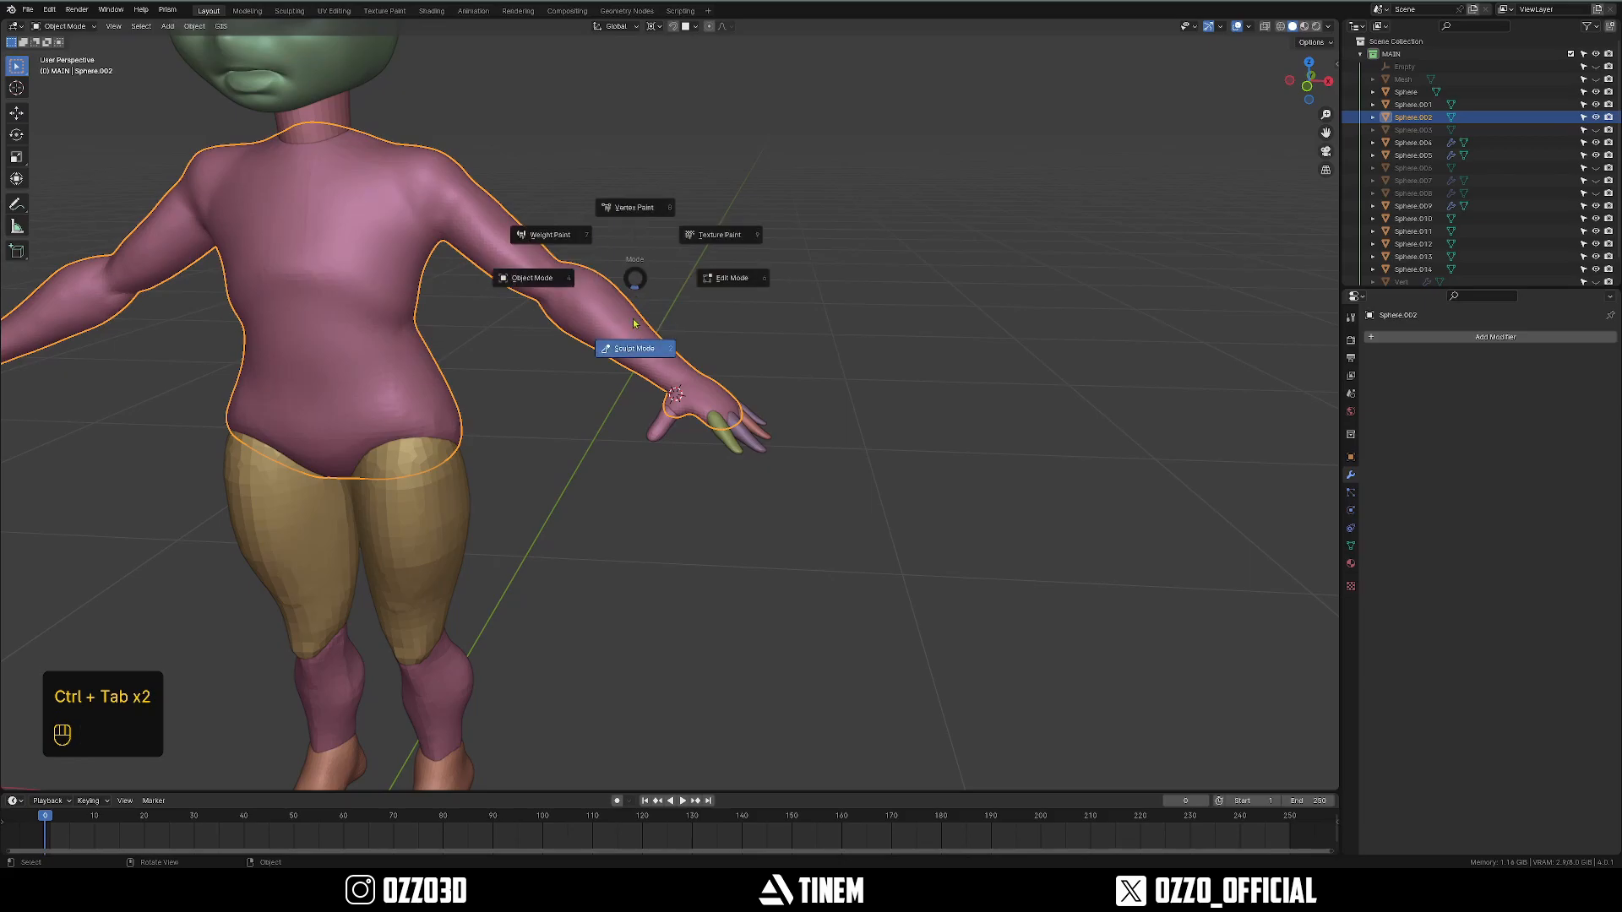
left_click(634, 324)
mouse_move(553, 168)
middle_mouse_down()
mouse_move(594, 303)
mouse_move(611, 266)
mouse_move(760, 321)
middle_mouse_up()
key("alt+m")
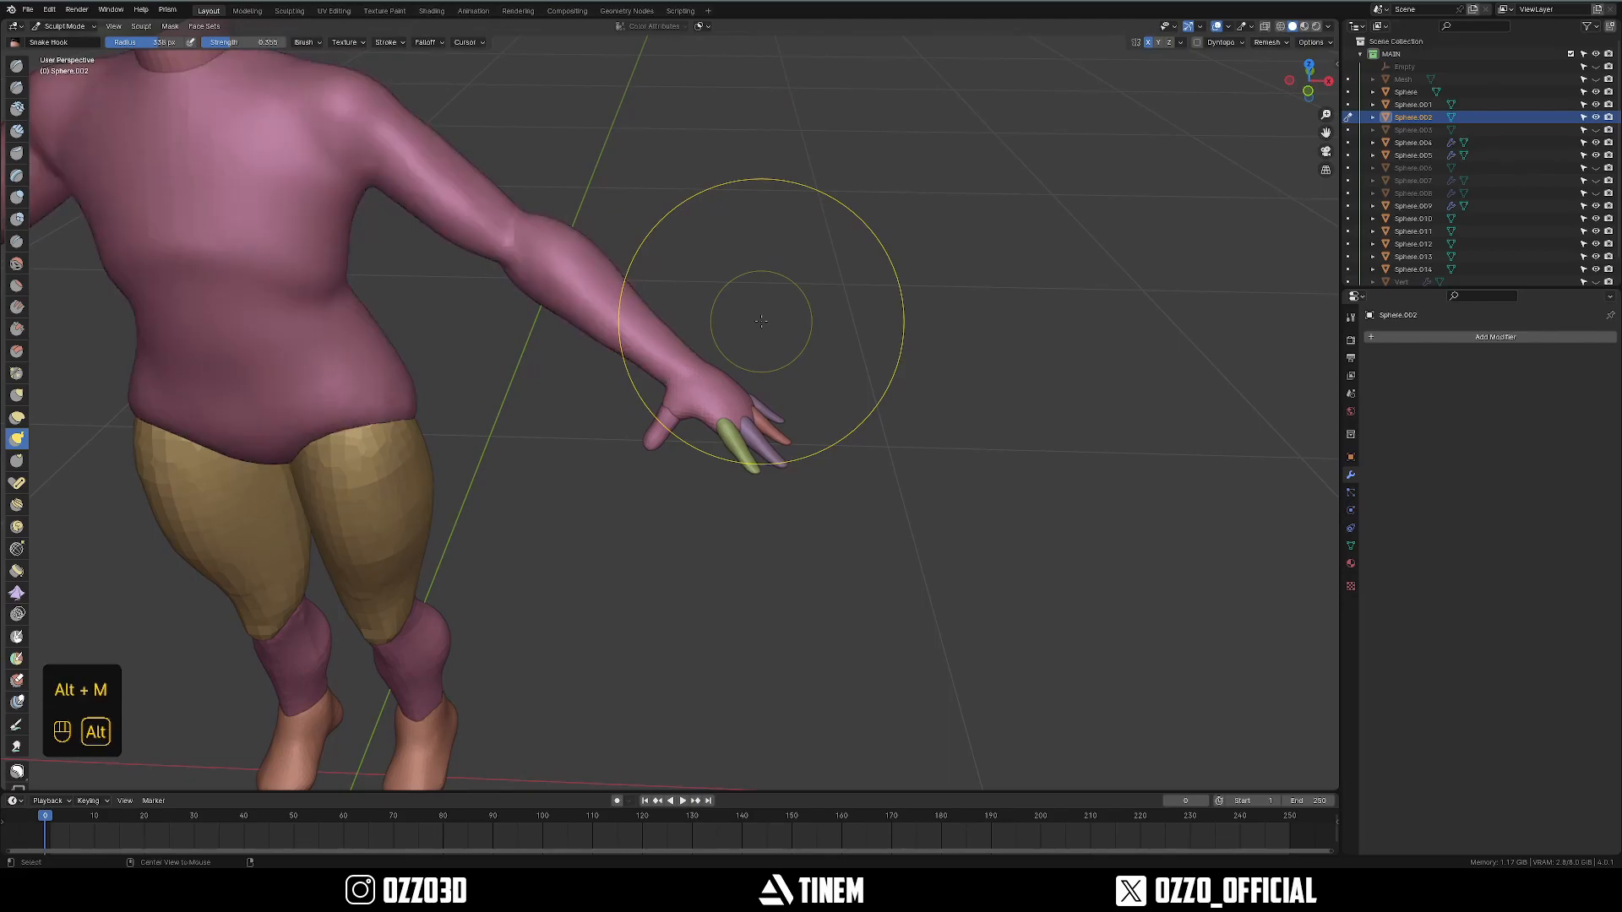
Reshape the back of the hand above the fingers with Snake Hook, varying the brush radius.
scroll(492, 456, "up", 7)
middle_click_drag(492, 456, 583, 417)
key("alt+q")
key("alt+q")
mouse_move(688, 375)
middle_mouse_down()
mouse_move(730, 364)
mouse_move(678, 397)
mouse_move(683, 377)
mouse_move(858, 511)
mouse_move(795, 427)
mouse_move(683, 451)
middle_mouse_up()
key("f")
left_click(705, 359)
key("f")
left_click(660, 359)
key("f")
left_click(683, 378)
key("f")
left_click(795, 428)
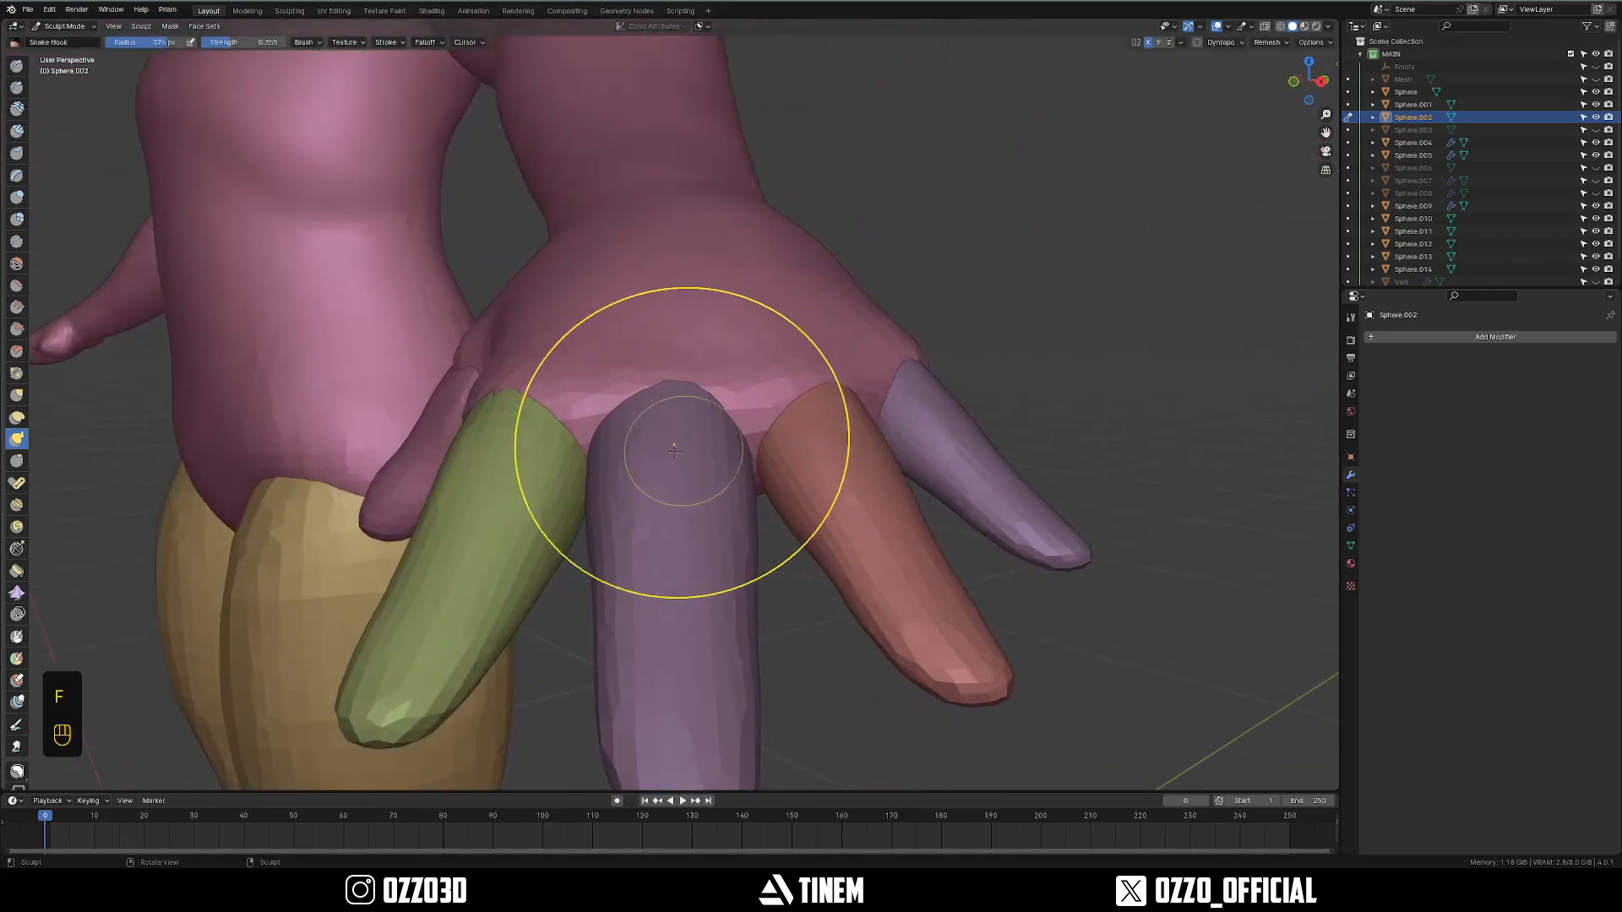
left_click(662, 370)
Pull the front edge of the palm around the finger bases with small Snake Hook strokes.
key("f")
mouse_move(662, 370)
middle_mouse_down()
mouse_move(657, 454)
mouse_move(734, 429)
middle_mouse_up()
left_click_drag(732, 438, 722, 421)
middle_click_drag(721, 422, 771, 410)
left_click_drag(749, 449, 738, 439)
key("f")
mouse_move(738, 440)
middle_mouse_down()
mouse_move(675, 490)
mouse_move(603, 507)
middle_mouse_up()
left_click_drag(604, 507, 591, 490)
mouse_move(592, 490)
middle_mouse_down()
mouse_move(610, 398)
mouse_move(771, 507)
mouse_move(680, 464)
mouse_move(708, 512)
middle_mouse_up()
left_click_drag(851, 474, 855, 482)
mouse_move(855, 481)
middle_mouse_down()
mouse_move(760, 525)
mouse_move(668, 331)
middle_mouse_up()
key("f")
left_click(677, 341)
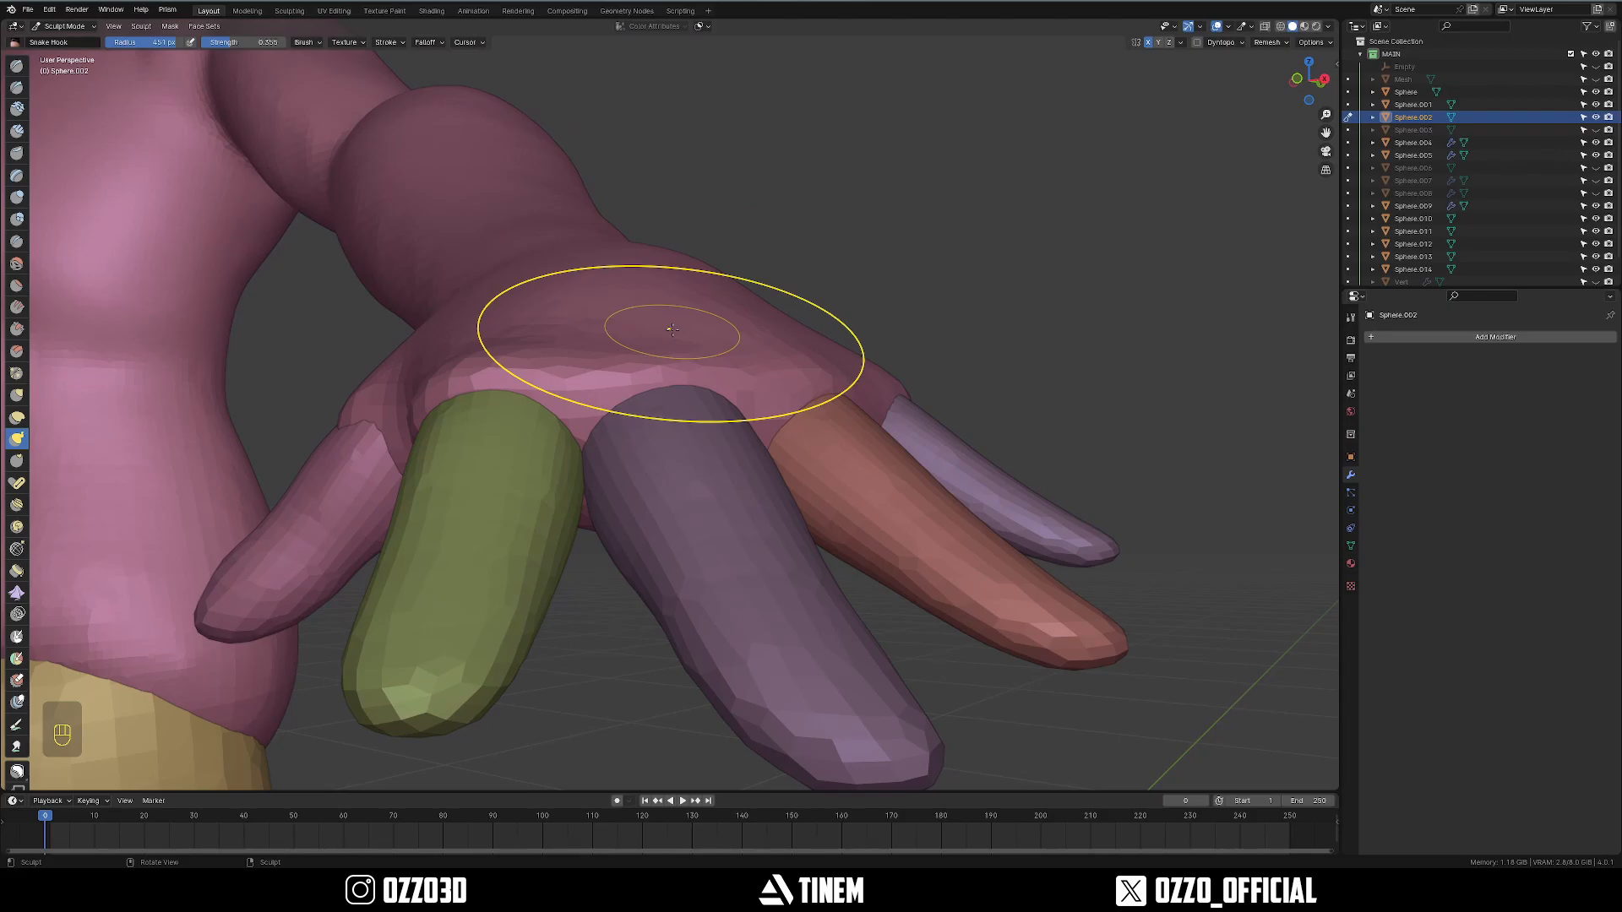
Try another Snake Hook adjustment on the hand and undo the last two strokes.
mouse_move(644, 327)
middle_mouse_down()
mouse_move(560, 470)
mouse_move(850, 425)
mouse_move(659, 483)
mouse_move(753, 545)
mouse_move(651, 481)
mouse_move(710, 471)
mouse_move(658, 413)
mouse_move(622, 429)
middle_mouse_up()
middle_click_drag(742, 455, 645, 492)
left_click_drag(640, 521, 644, 519)
mouse_move(667, 498)
middle_mouse_down()
mouse_move(599, 416)
mouse_move(714, 440)
middle_mouse_up()
key("ctrl+z")
key("ctrl+z")
Pull the hand mesh around the base of the thumb with Snake Hook to blend the joint.
mouse_move(750, 456)
middle_mouse_down()
mouse_move(724, 471)
mouse_move(826, 282)
mouse_move(623, 427)
mouse_move(676, 405)
mouse_move(644, 414)
mouse_move(632, 386)
mouse_move(641, 478)
mouse_move(691, 400)
mouse_move(743, 495)
mouse_move(673, 396)
mouse_move(680, 509)
middle_mouse_up()
key("f")
key("f")
key("f")
key("f")
key("f")
key("f")
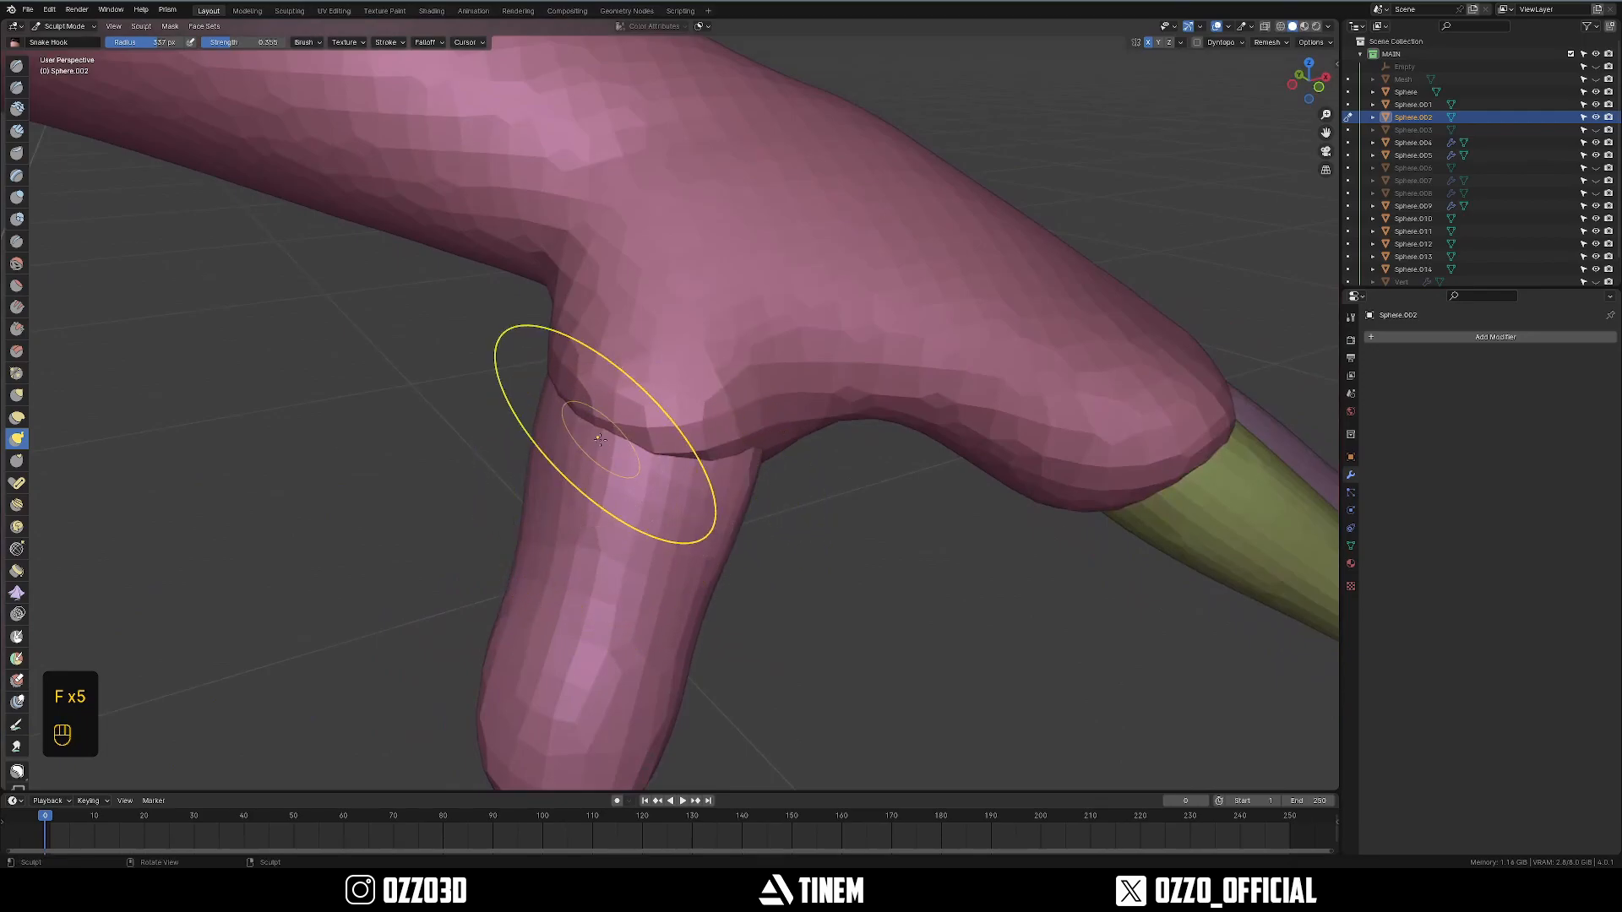
mouse_move(599, 439)
middle_mouse_down()
mouse_move(633, 453)
mouse_move(710, 398)
mouse_move(676, 414)
mouse_move(637, 402)
middle_mouse_up()
key("f")
left_click(654, 403)
Adjust the hand's contour between the thumb and index finger with a resized Snake Hook brush.
middle_click_drag(836, 471, 844, 427, "ctrl")
middle_click_drag(845, 426, 917, 398)
key("f")
left_click(927, 398)
mouse_move(761, 448)
middle_mouse_down("ctrl")
mouse_move(746, 408)
mouse_move(710, 498)
middle_mouse_up("ctrl")
key("f")
left_click(802, 467)
Refine the hand's surface over the thumb joint using several Snake Hook brush sizes.
mouse_move(650, 423)
middle_mouse_down()
mouse_move(619, 413)
mouse_move(612, 389)
mouse_move(543, 435)
mouse_move(726, 391)
mouse_move(681, 380)
mouse_move(764, 375)
mouse_move(670, 429)
mouse_move(629, 433)
mouse_move(675, 366)
mouse_move(615, 405)
mouse_move(667, 397)
mouse_move(652, 427)
mouse_move(665, 427)
mouse_move(680, 561)
mouse_move(698, 558)
mouse_move(647, 403)
middle_mouse_up()
key("f")
left_click(585, 385)
key("f")
left_click(685, 380)
key("f")
left_click(667, 431)
Refine the joint between the thumb and the hand with Snake Hook at several brush sizes, alternating between both meshes.
key("f")
key("alt+q")
key("f")
left_click(694, 413)
key("alt+q")
key("alt+q")
key("alt+q")
key("f")
left_click(651, 406)
key("alt+q")
key("f")
left_click(649, 405)
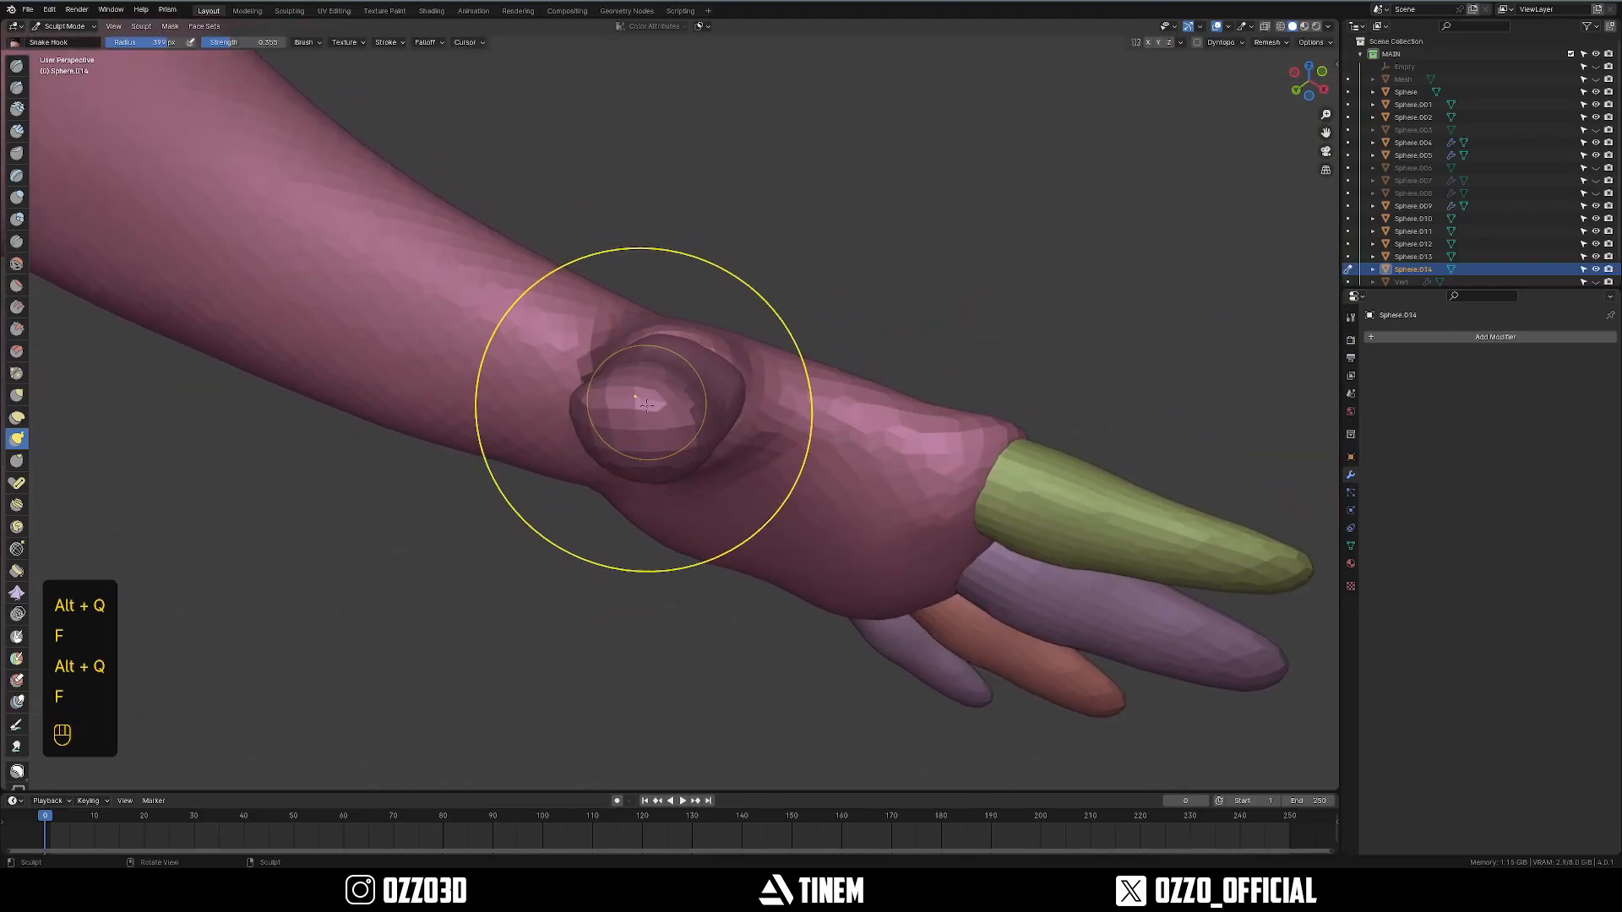
Define the transition around the thumb base and palm with the Crease brush at several sizes.
mouse_move(648, 408)
middle_mouse_down()
mouse_move(558, 489)
mouse_move(561, 510)
mouse_move(605, 445)
mouse_move(706, 398)
mouse_move(650, 405)
mouse_move(584, 359)
mouse_move(49, 249)
middle_mouse_up()
key("alt+q")
left_click(14, 246)
mouse_move(558, 423)
middle_mouse_down()
mouse_move(617, 406)
mouse_move(695, 336)
mouse_move(663, 315)
mouse_move(598, 402)
mouse_move(795, 440)
mouse_move(687, 496)
mouse_move(675, 549)
mouse_move(644, 405)
mouse_move(667, 313)
middle_mouse_up()
key("f")
left_click(696, 336)
key("f")
key("f")
left_click(795, 440)
key("alt+q")
middle_click_drag(667, 313, 629, 322, "ctrl")
mouse_move(573, 456)
middle_mouse_down("shift")
mouse_move(579, 362)
mouse_move(498, 405)
middle_mouse_up("shift")
middle_click_drag(498, 406, 507, 481, "ctrl")
key("f")
mouse_move(608, 423)
middle_mouse_down("ctrl")
mouse_move(609, 371)
mouse_move(676, 337)
mouse_move(659, 382)
mouse_move(634, 338)
middle_mouse_up("ctrl")
key("f")
left_click(680, 373)
middle_click_drag(633, 338, 583, 473, "shift")
Add volume to the palm with a resized Inflate brush.
left_click(17, 197)
key("f")
left_click(549, 355)
left_click_drag(549, 354, 539, 355)
middle_click_drag(733, 325, 736, 353, "shift")
middle_click_drag(668, 297, 578, 387)
Sharpen the palm's edge at the finger bases with the Draw Sharp brush.
left_click(17, 87)
key("f")
left_click(542, 325)
mouse_move(541, 321)
middle_mouse_down()
mouse_move(559, 356)
mouse_move(647, 336)
middle_mouse_up()
key("f")
left_click(690, 347)
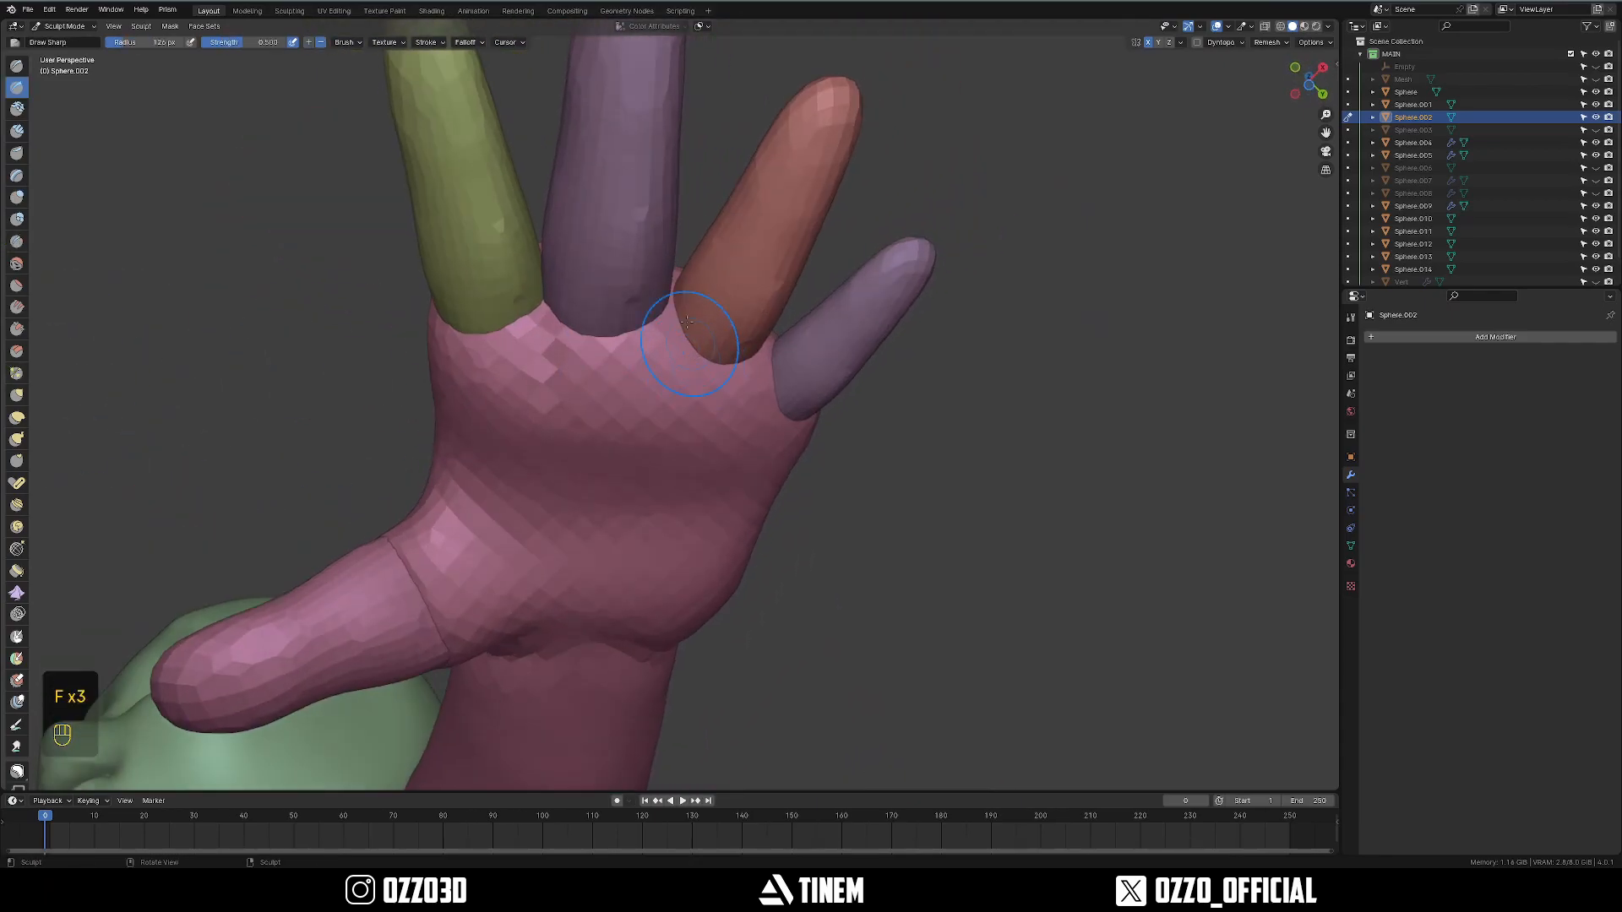
mouse_move(697, 394)
middle_mouse_down()
mouse_move(777, 397)
mouse_move(539, 400)
middle_mouse_up()
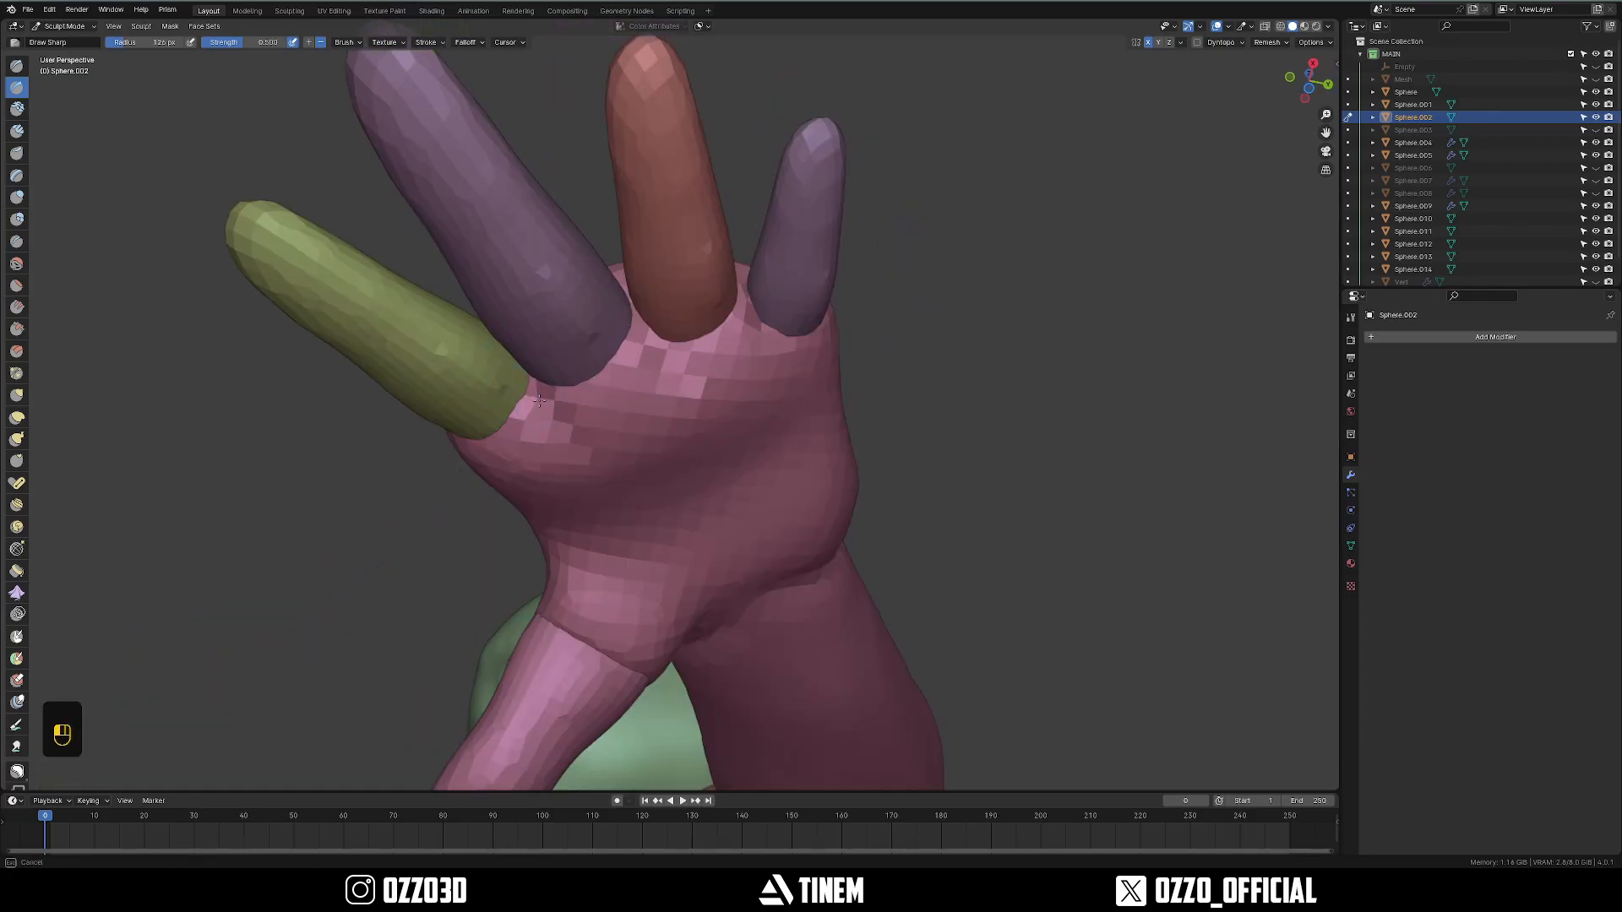
Pull the palm's upper edge around the finger bases with a resized Snake Hook brush.
left_click(19, 437)
key("f")
mouse_move(355, 422)
middle_mouse_down()
mouse_move(524, 366)
mouse_move(633, 442)
mouse_move(635, 422)
middle_mouse_up()
left_click(589, 369)
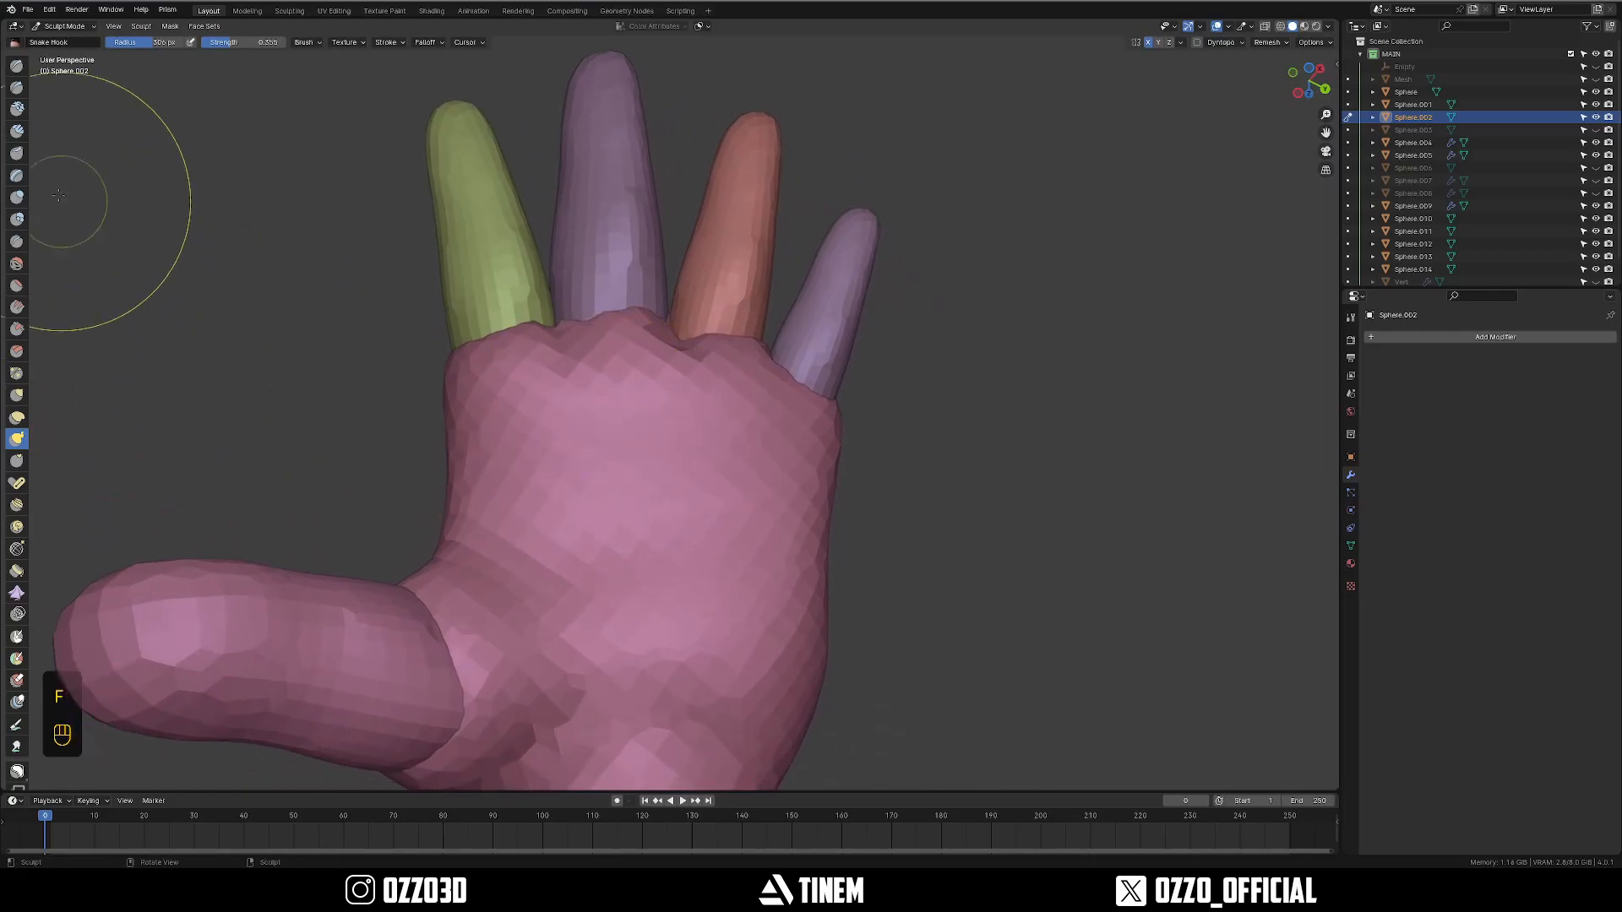
Touch up the palm's finger edge with Draw Sharp and change to the Inflate brush.
left_click(17, 89)
middle_click_drag(17, 93, 5, 155)
middle_click_drag(65, 207, 355, 326)
mouse_move(456, 333)
middle_mouse_down()
mouse_move(381, 339)
mouse_move(539, 334)
middle_mouse_up()
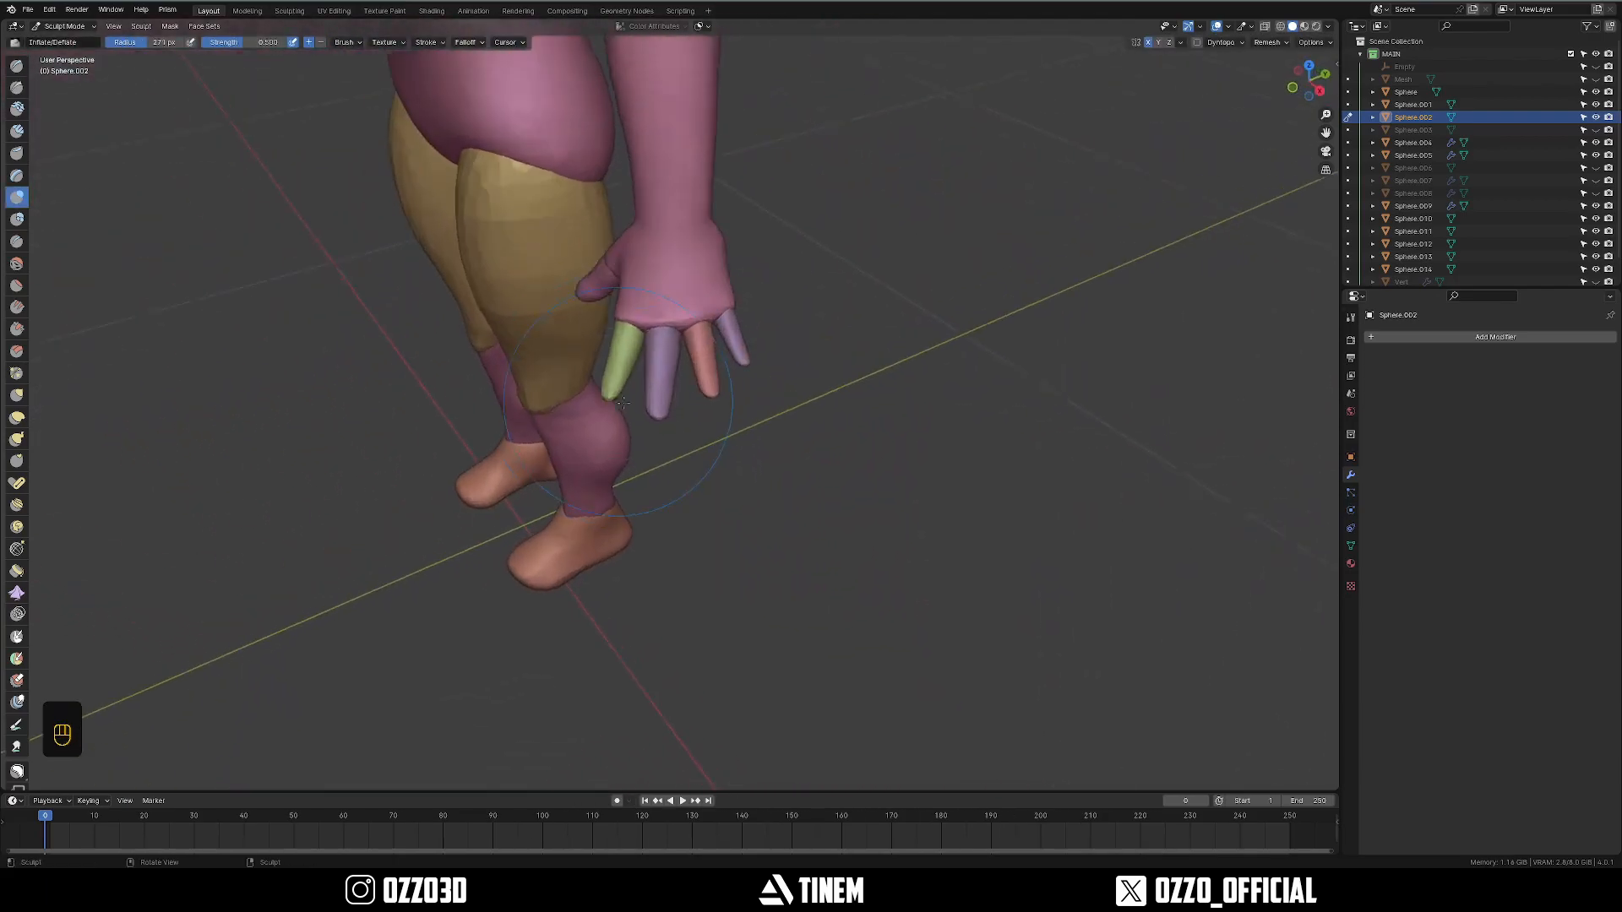
scroll(676, 397, "up", 2)
middle_click_drag(675, 397, 667, 447, "shift")
scroll(680, 473, "up", 4)
Smooth and fill out the fingers near the knuckles with the Inflate brush, moving from one finger mesh to another.
key("alt+q")
mouse_move(683, 503)
middle_mouse_down()
mouse_move(673, 409)
mouse_move(500, 309)
middle_mouse_up()
middle_click_drag(397, 456, 705, 541)
key("alt+q")
key("alt+q")
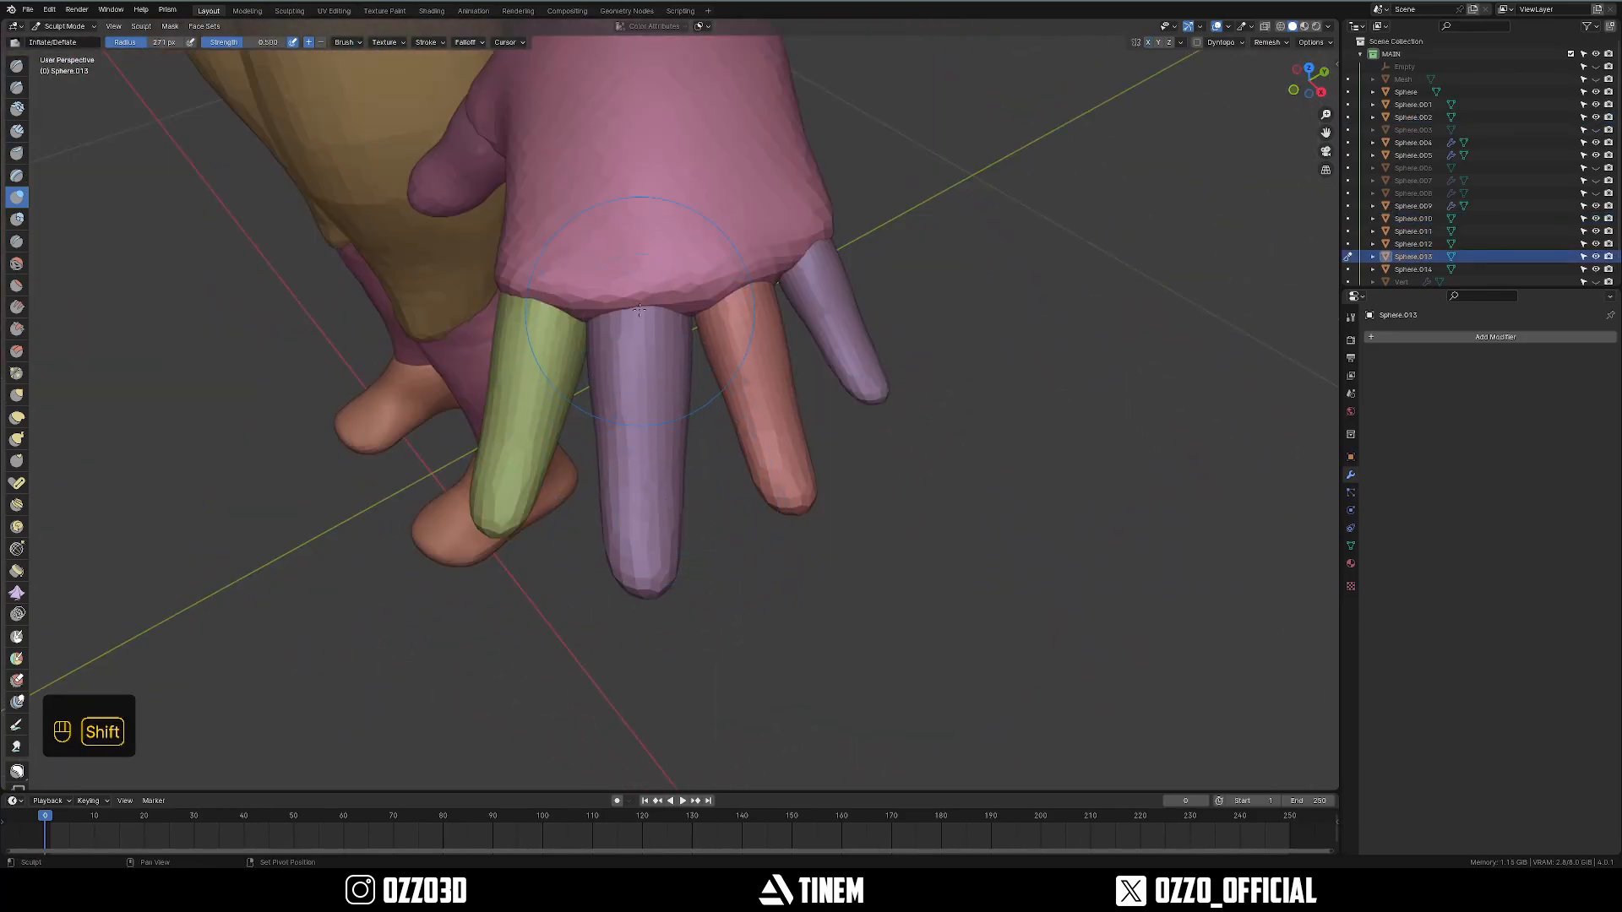
key("alt+q")
left_click_drag(641, 346, 646, 334, "shift")
middle_click_drag(645, 337, 742, 351)
key("alt+q")
key("alt+q")
key("alt+q")
Round the middle finger's tip with a smaller Inflate brush.
mouse_move(825, 271)
middle_mouse_down()
mouse_move(525, 561)
mouse_move(561, 561)
mouse_move(582, 387)
middle_mouse_up()
key("f")
left_click(592, 389)
key("f")
left_click(646, 516)
key("alt+q")
key("f")
left_click(667, 506)
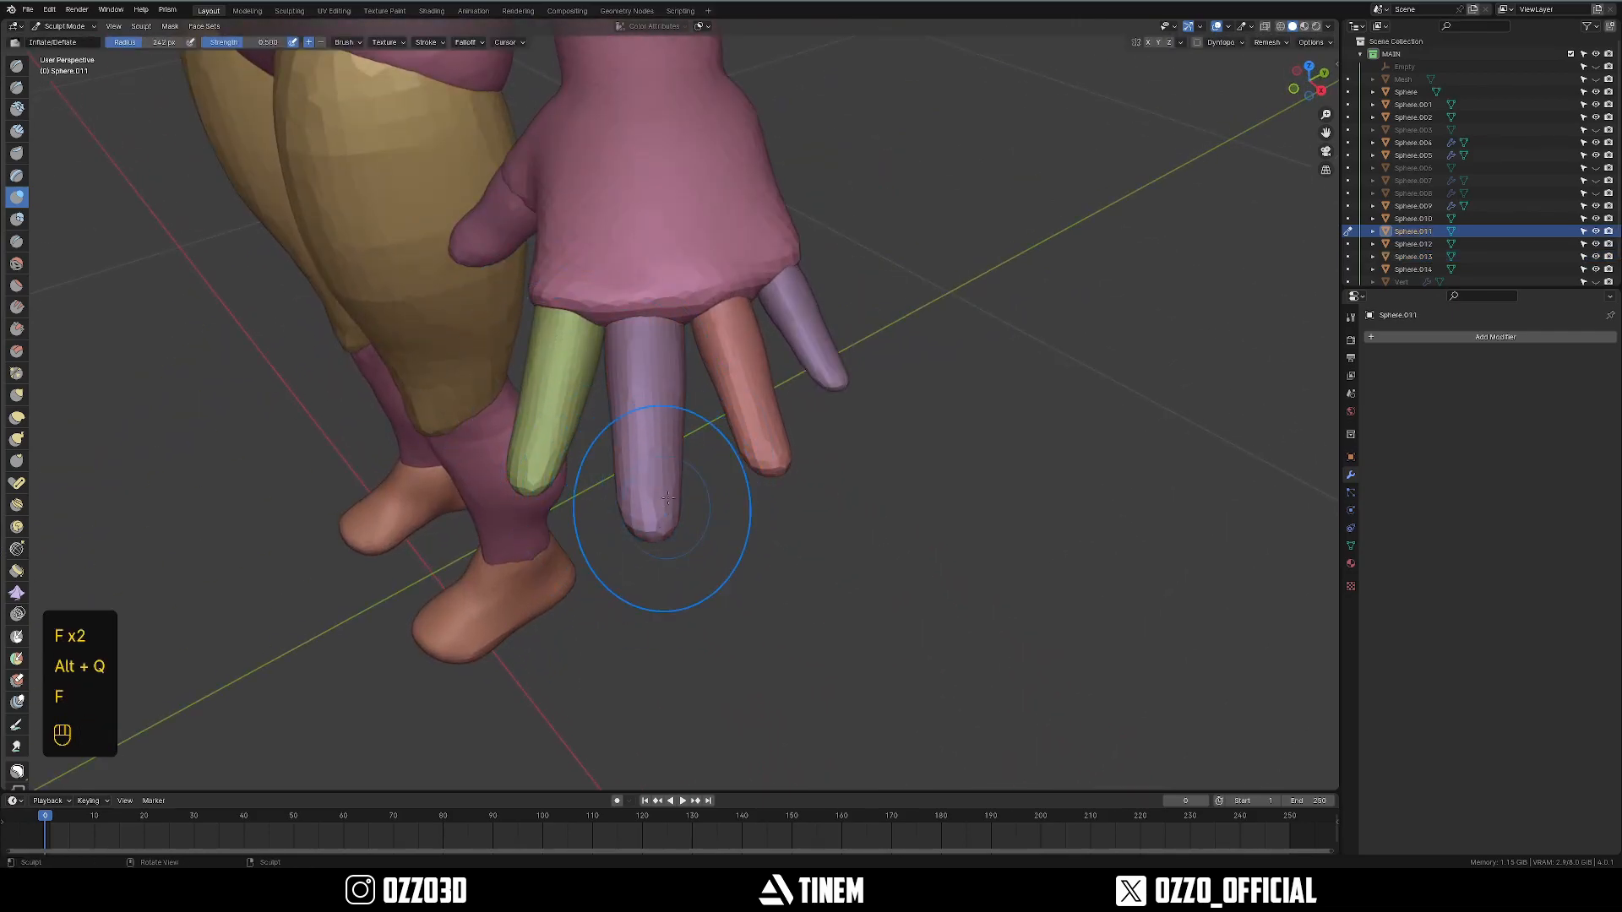
Inflate the tips of the ring and little fingers.
key("alt+q")
middle_click_drag(572, 477, 706, 507)
key("alt+q")
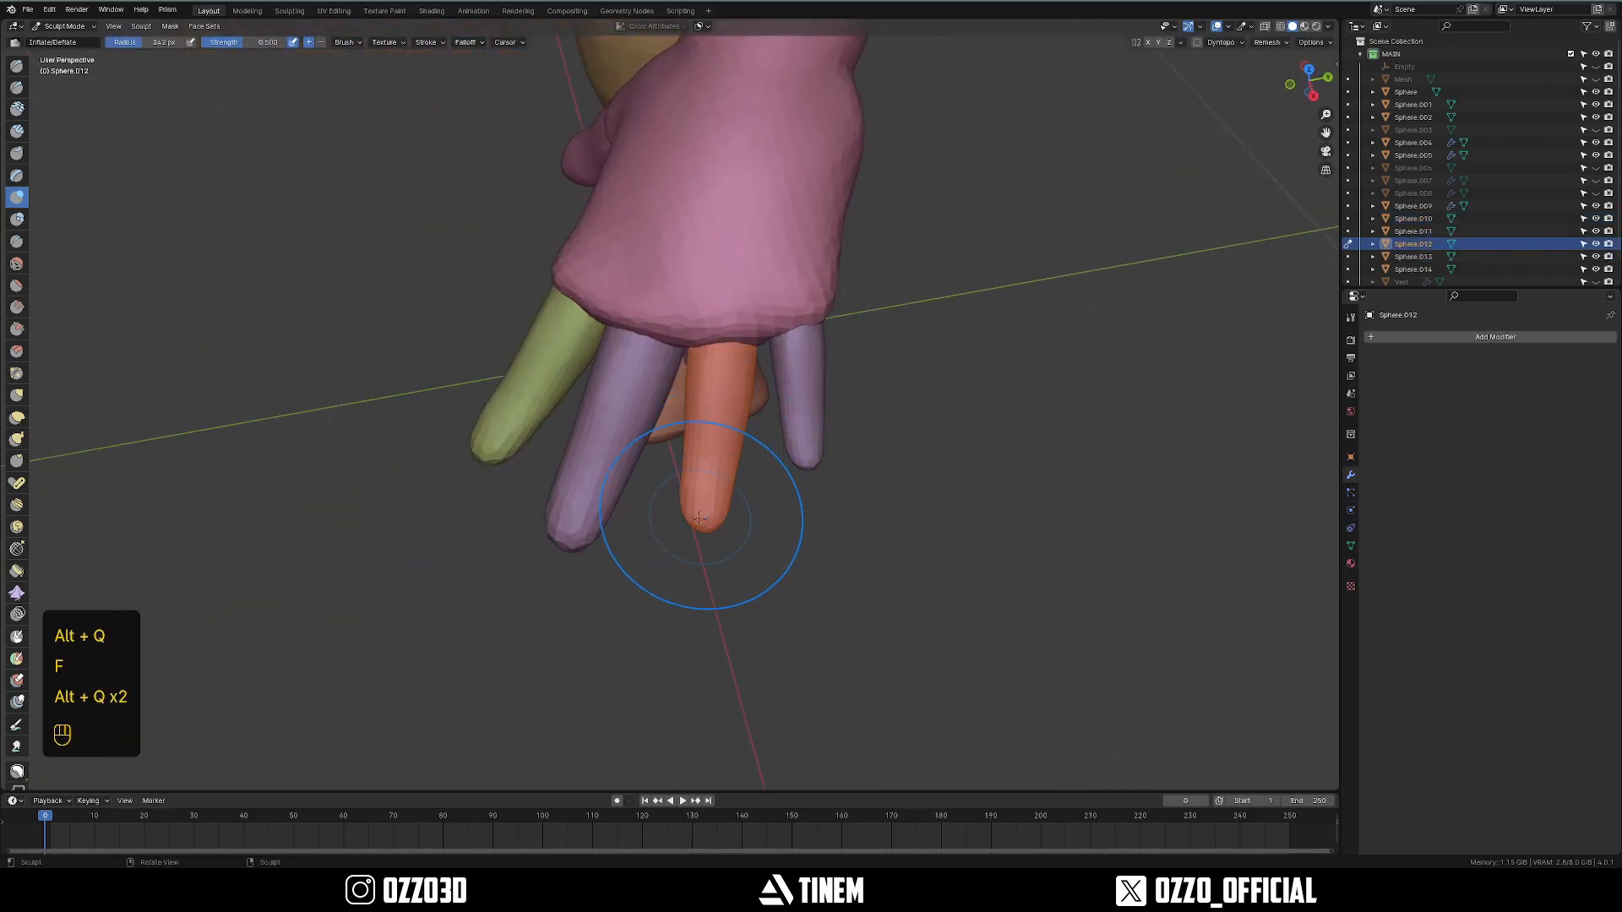
scroll(707, 503, "up", 2)
scroll(707, 496, "up", 1)
key("alt+q")
key("alt+q")
key("alt+q")
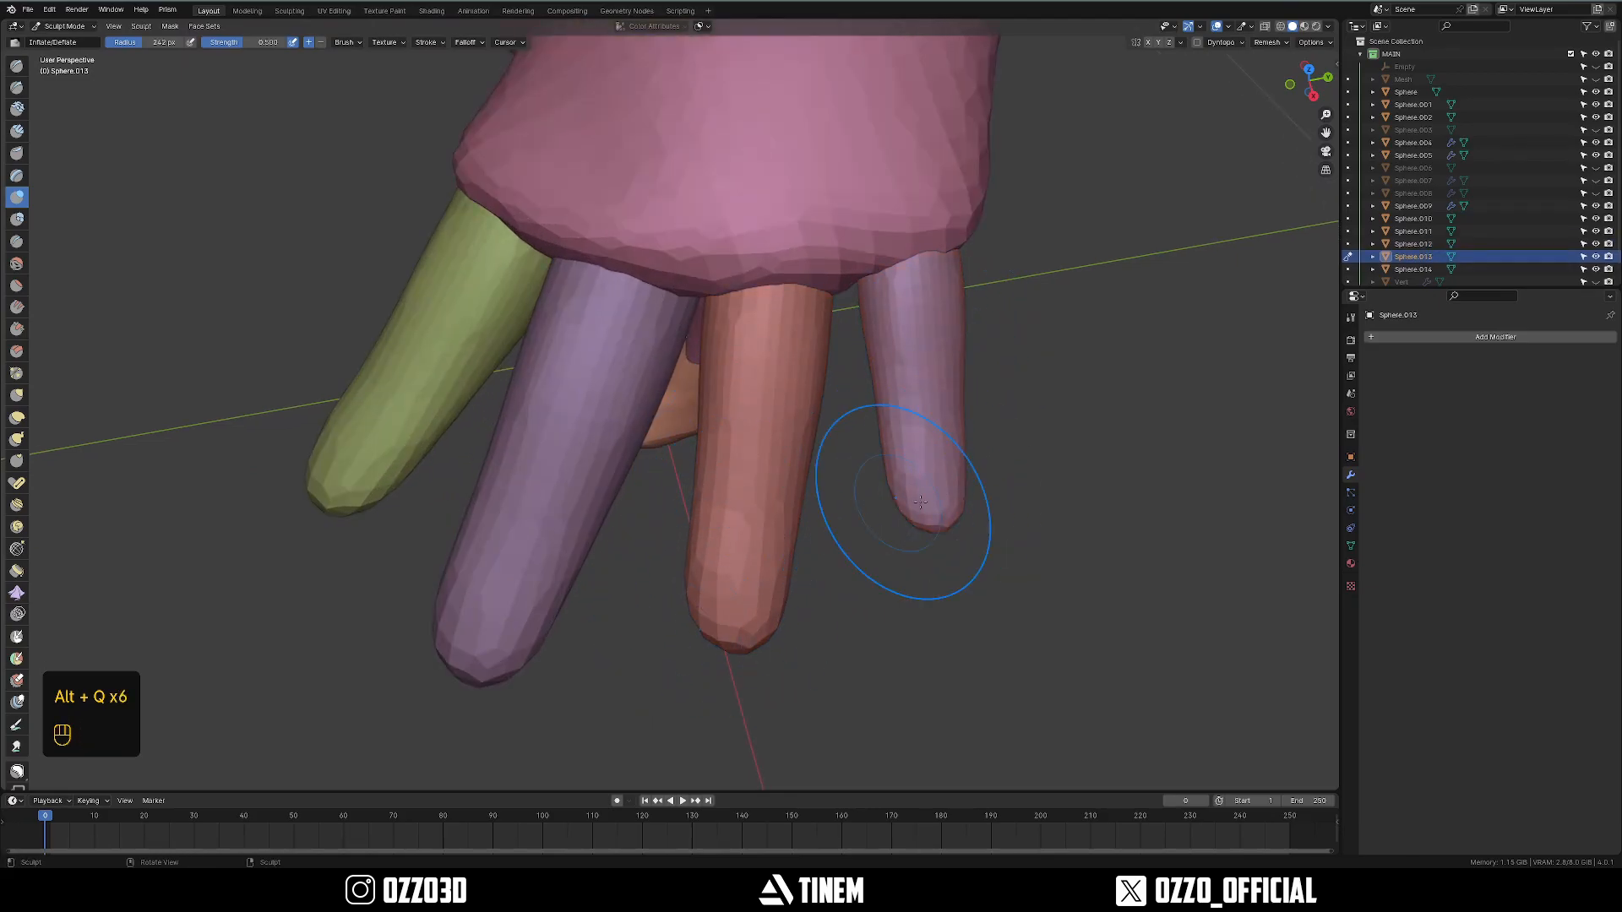
Return to Object Mode, shade the little finger smooth and save the file.
middle_click_drag(879, 507, 1039, 385)
middle_click_drag(617, 382, 718, 448, "shift")
mouse_move(718, 447)
middle_mouse_down()
mouse_move(724, 460)
mouse_move(663, 480)
mouse_move(845, 440)
middle_mouse_up()
scroll(724, 460, "down", 3)
key("ctrl+Tab")
scroll(676, 461, "down", 5)
right_click(905, 443)
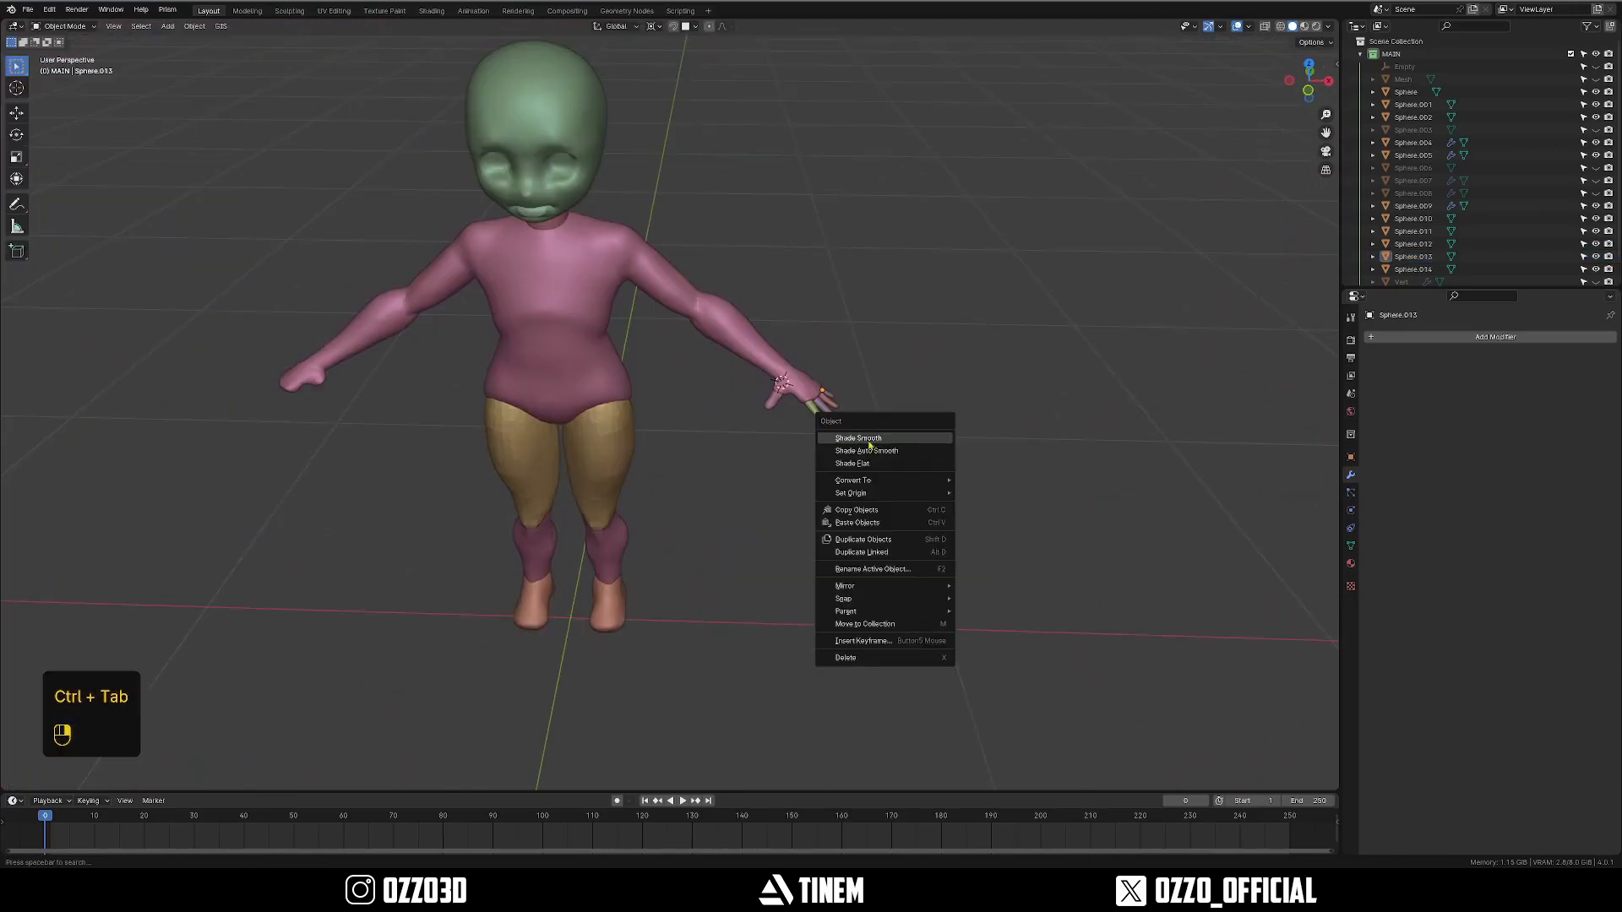
left_click(902, 440)
scroll(811, 422, "up", 3)
mouse_move(676, 467)
middle_mouse_down()
mouse_move(812, 237)
mouse_move(808, 393)
middle_mouse_up()
key("ctrl+s")
Add a Mirror modifier on the X axis to the thumb, with Empty as the mirror object.
key("grave")
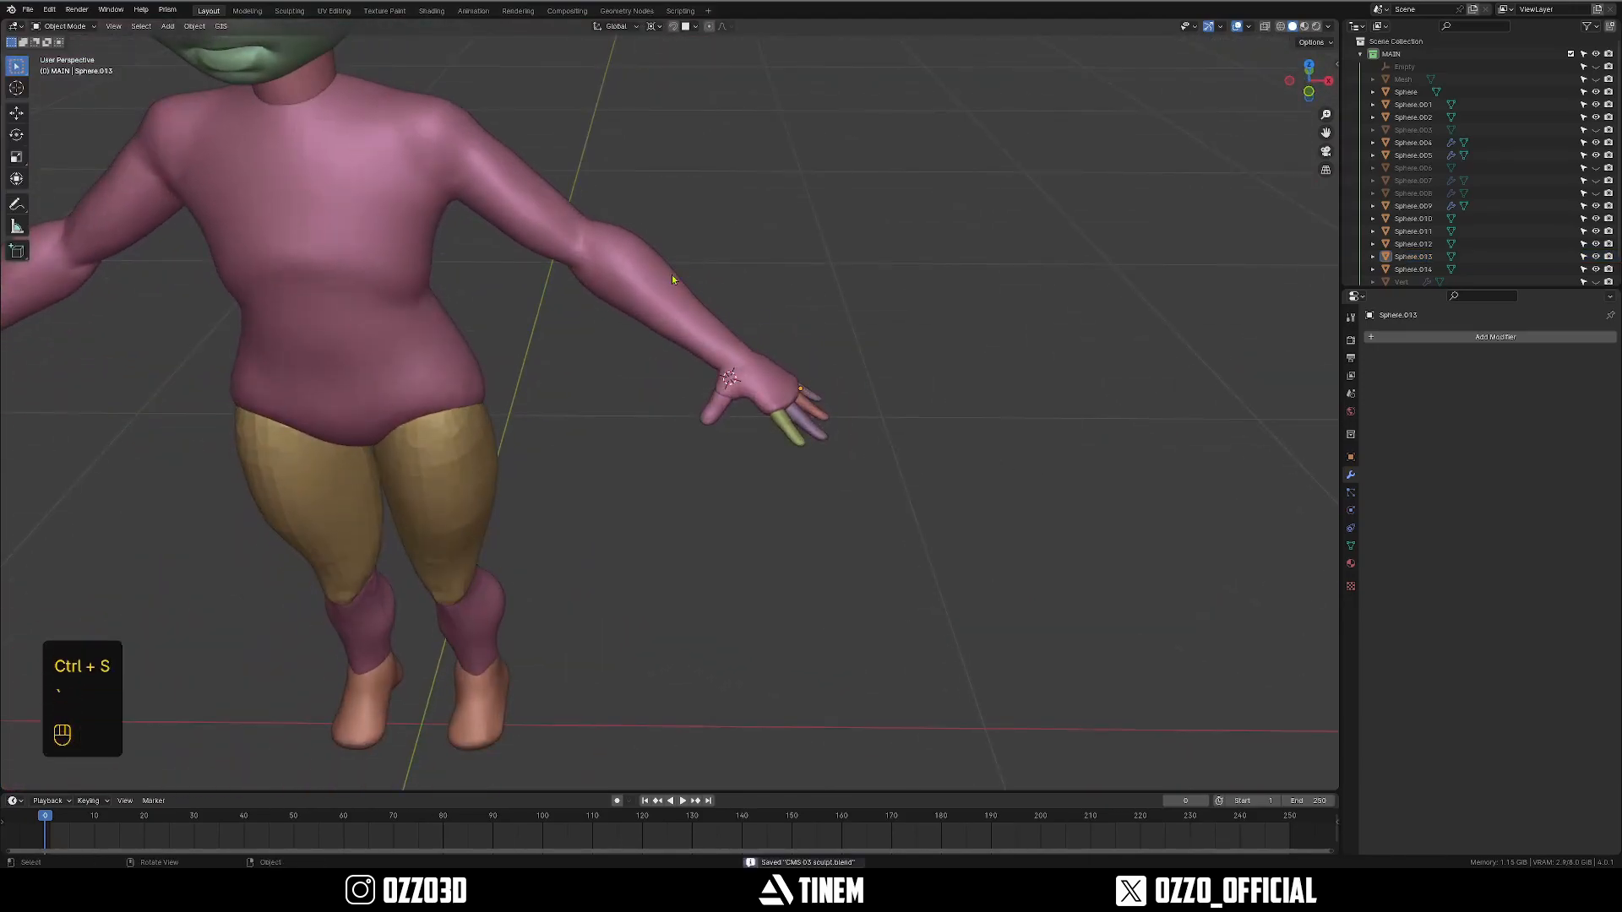
left_click(912, 423)
middle_click_drag(525, 620, 663, 563, "shift")
mouse_move(583, 465)
middle_mouse_down()
mouse_move(578, 501)
mouse_move(601, 439)
middle_mouse_up()
middle_click_drag(659, 549, 572, 431, "shift")
middle_click_drag(561, 363, 540, 531, "shift")
scroll(709, 493, "up", 2)
middle_click_drag(811, 473, 694, 380, "shift")
mouse_move(694, 380)
middle_mouse_down()
mouse_move(673, 446)
mouse_move(637, 407)
mouse_move(686, 391)
middle_mouse_up()
left_click(618, 353)
key("KP_Decimal")
key("q")
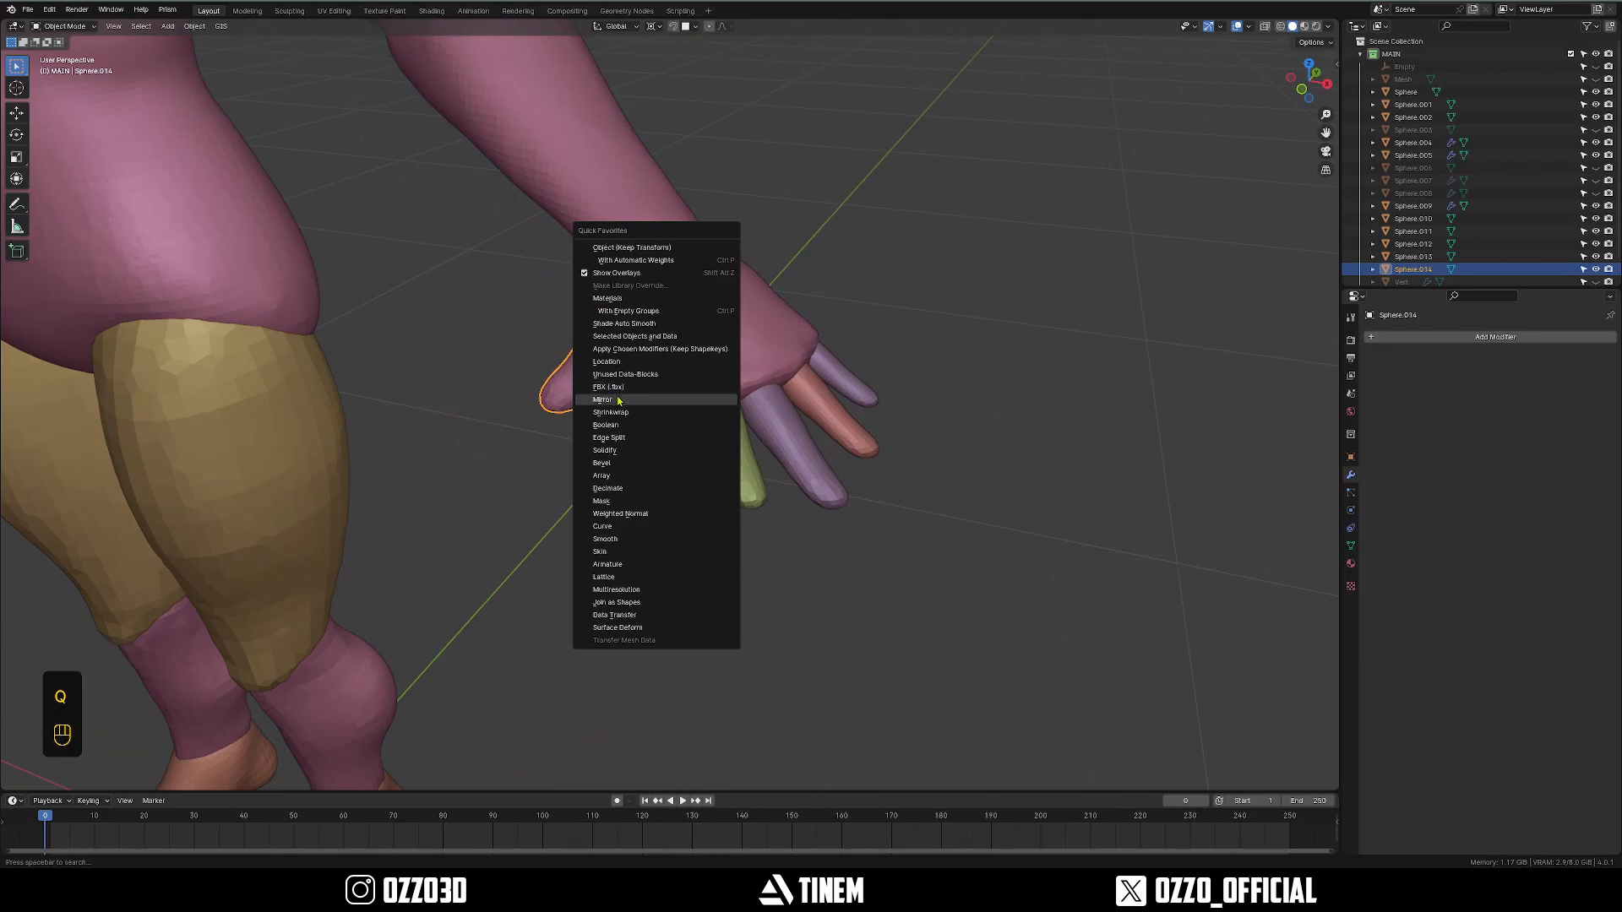
left_click(668, 397)
left_click(1501, 420)
left_click(1503, 442)
scroll(818, 473, "down", 6)
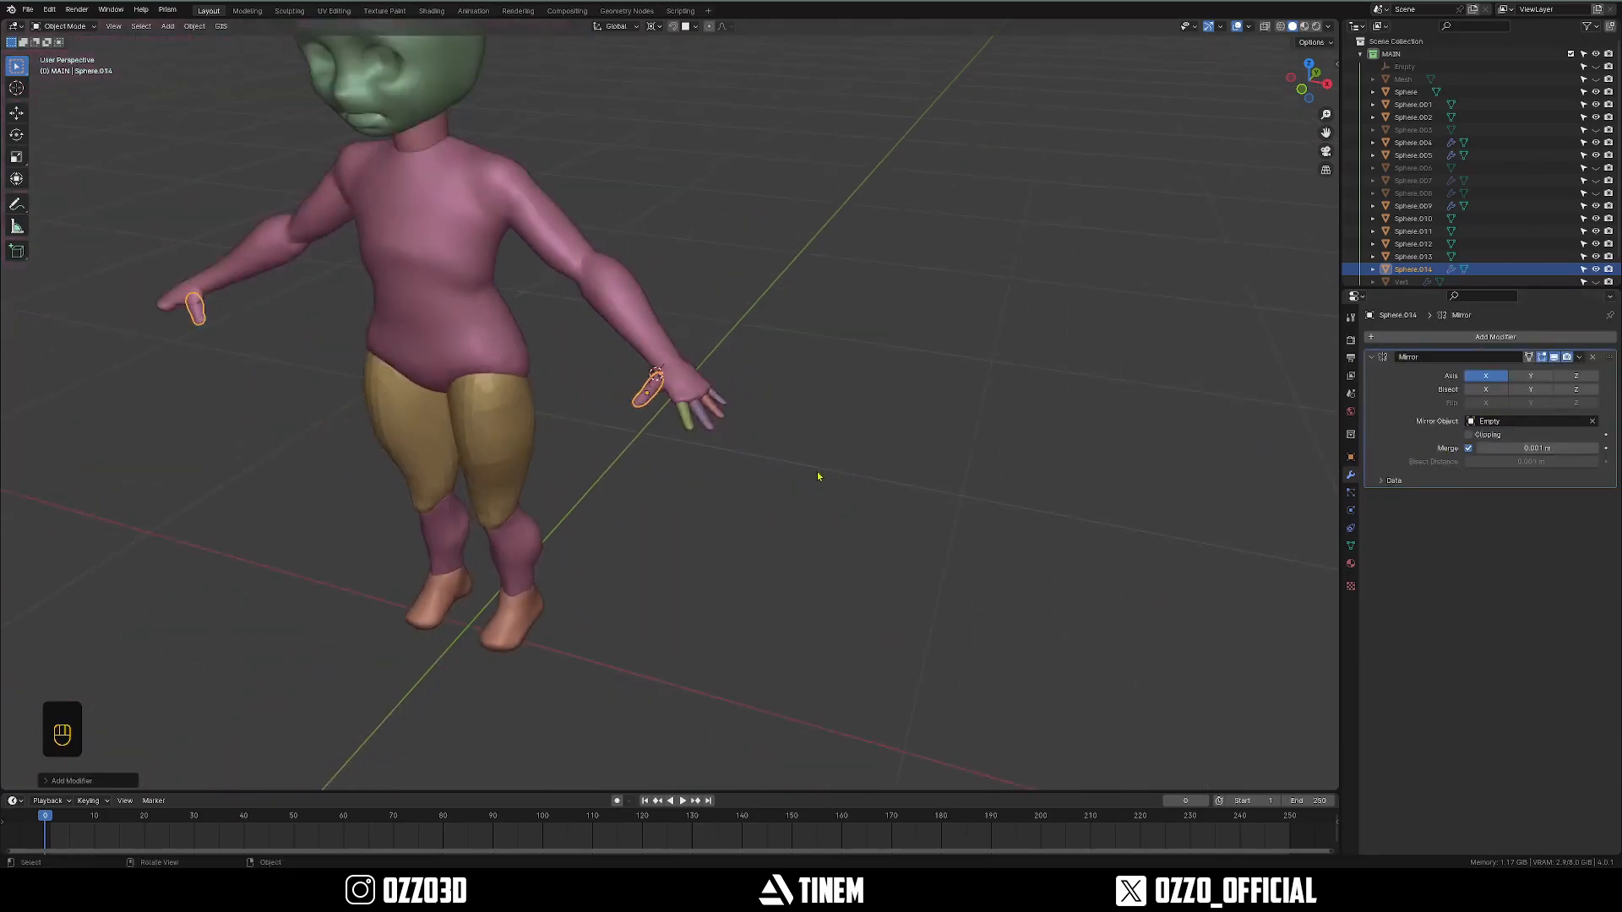
Select the four fingers with the thumb as active object and copy its Mirror modifier to them.
scroll(603, 423, "up", 4)
middle_click_drag(604, 423, 704, 443)
scroll(704, 443, "up", 1)
left_click(703, 442)
left_click(818, 427)
scroll(818, 396, "up", 2)
left_click(929, 384)
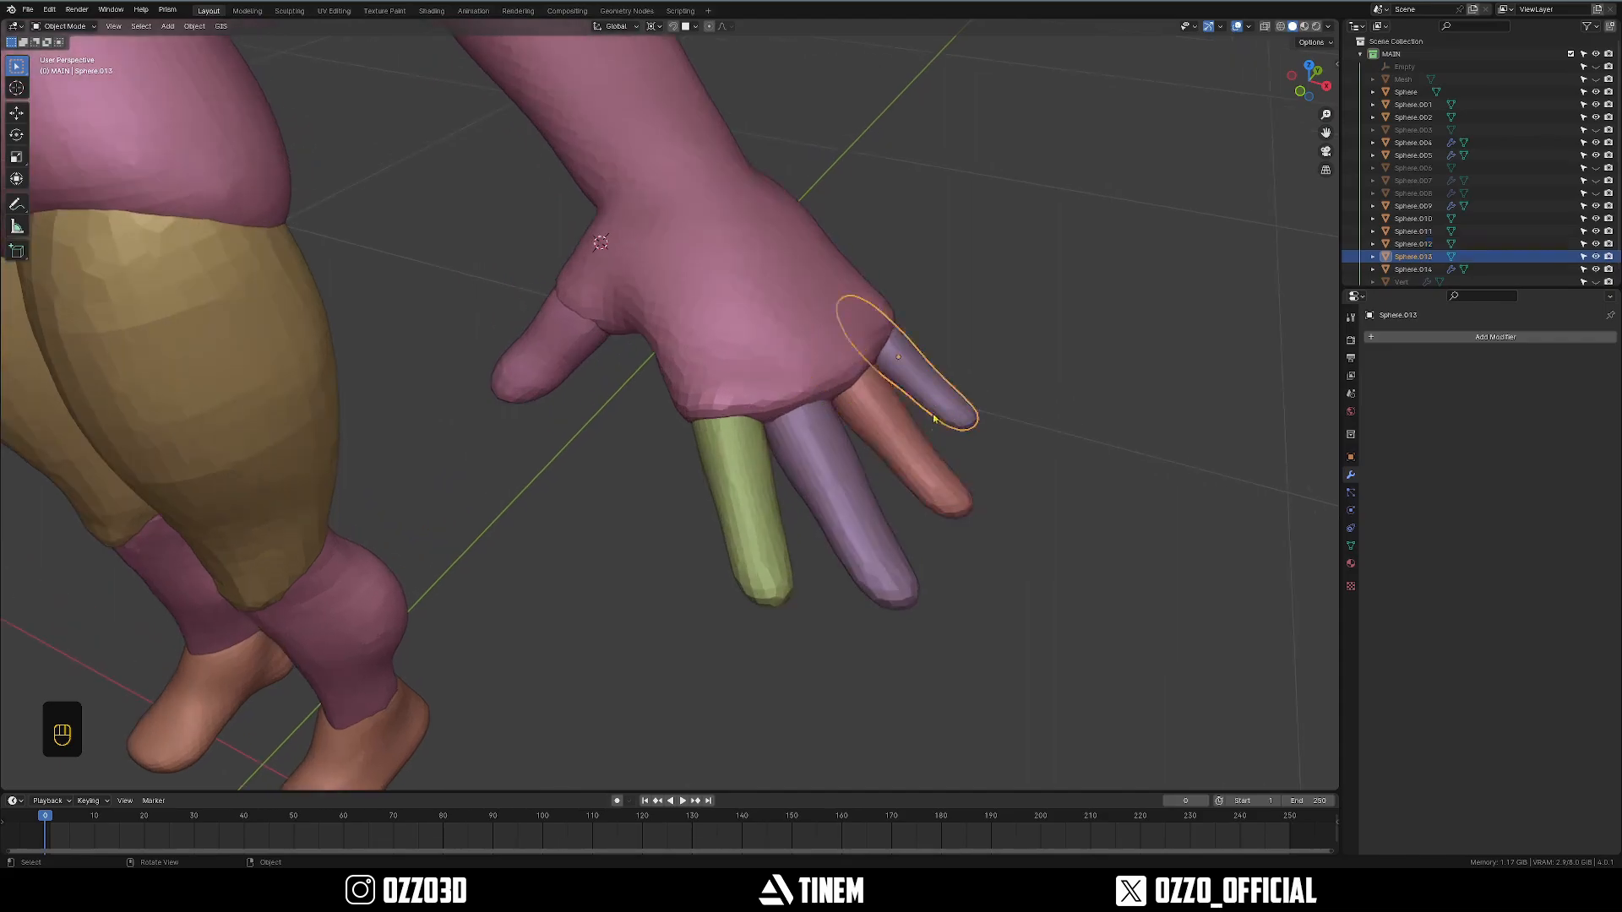
left_click(912, 452, "shift")
left_click(845, 498, "shift")
left_click(761, 516, "shift")
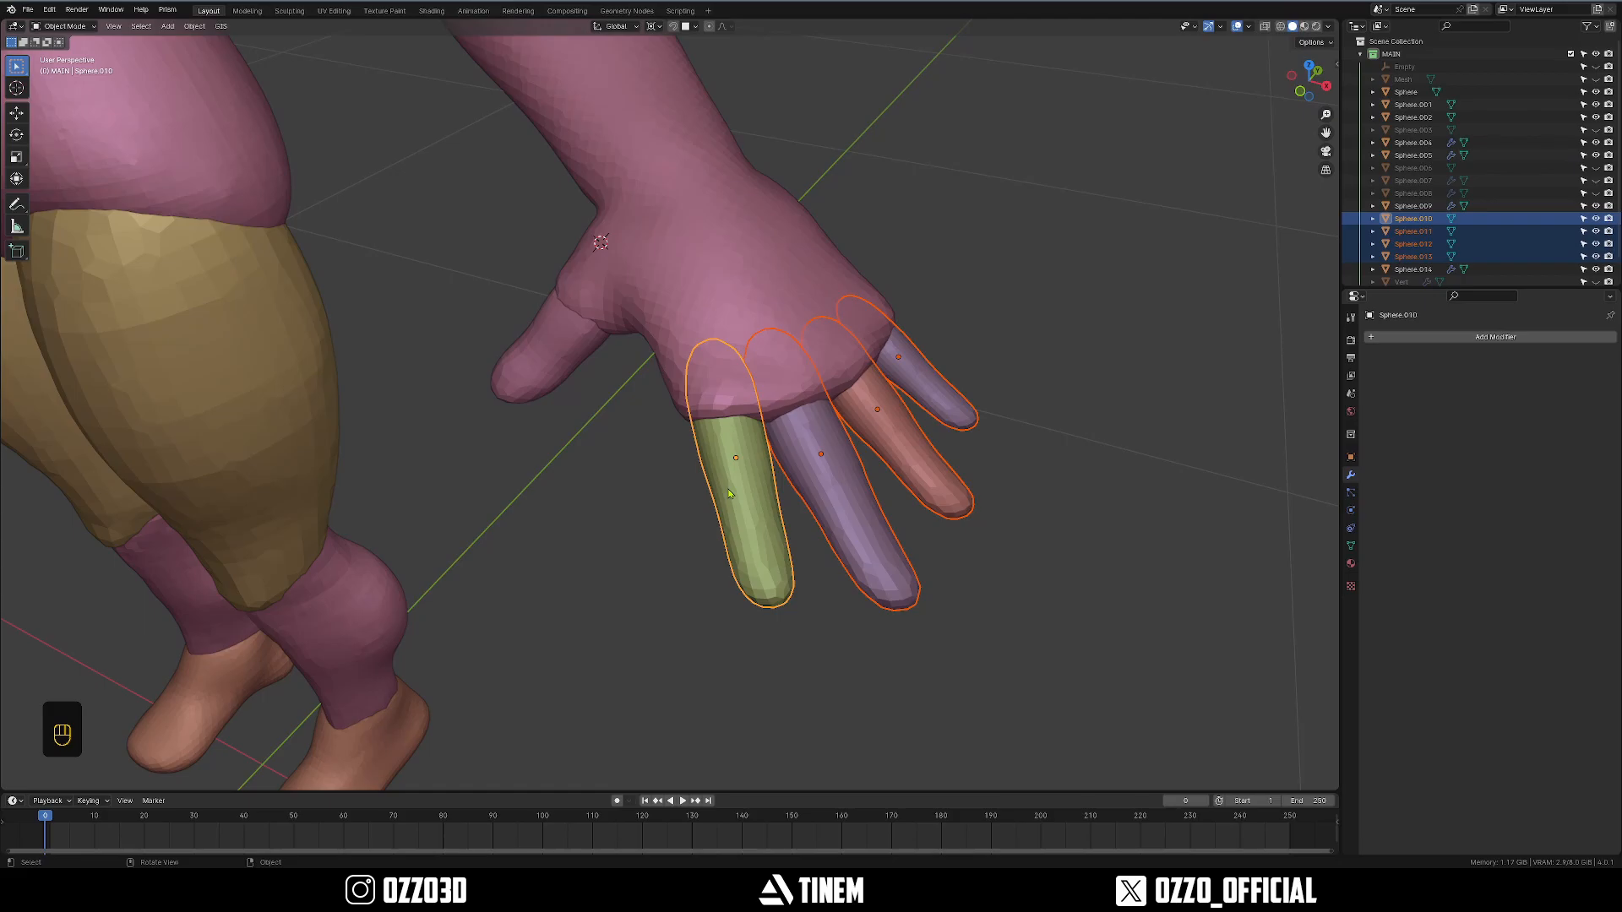
left_click(550, 370, "shift")
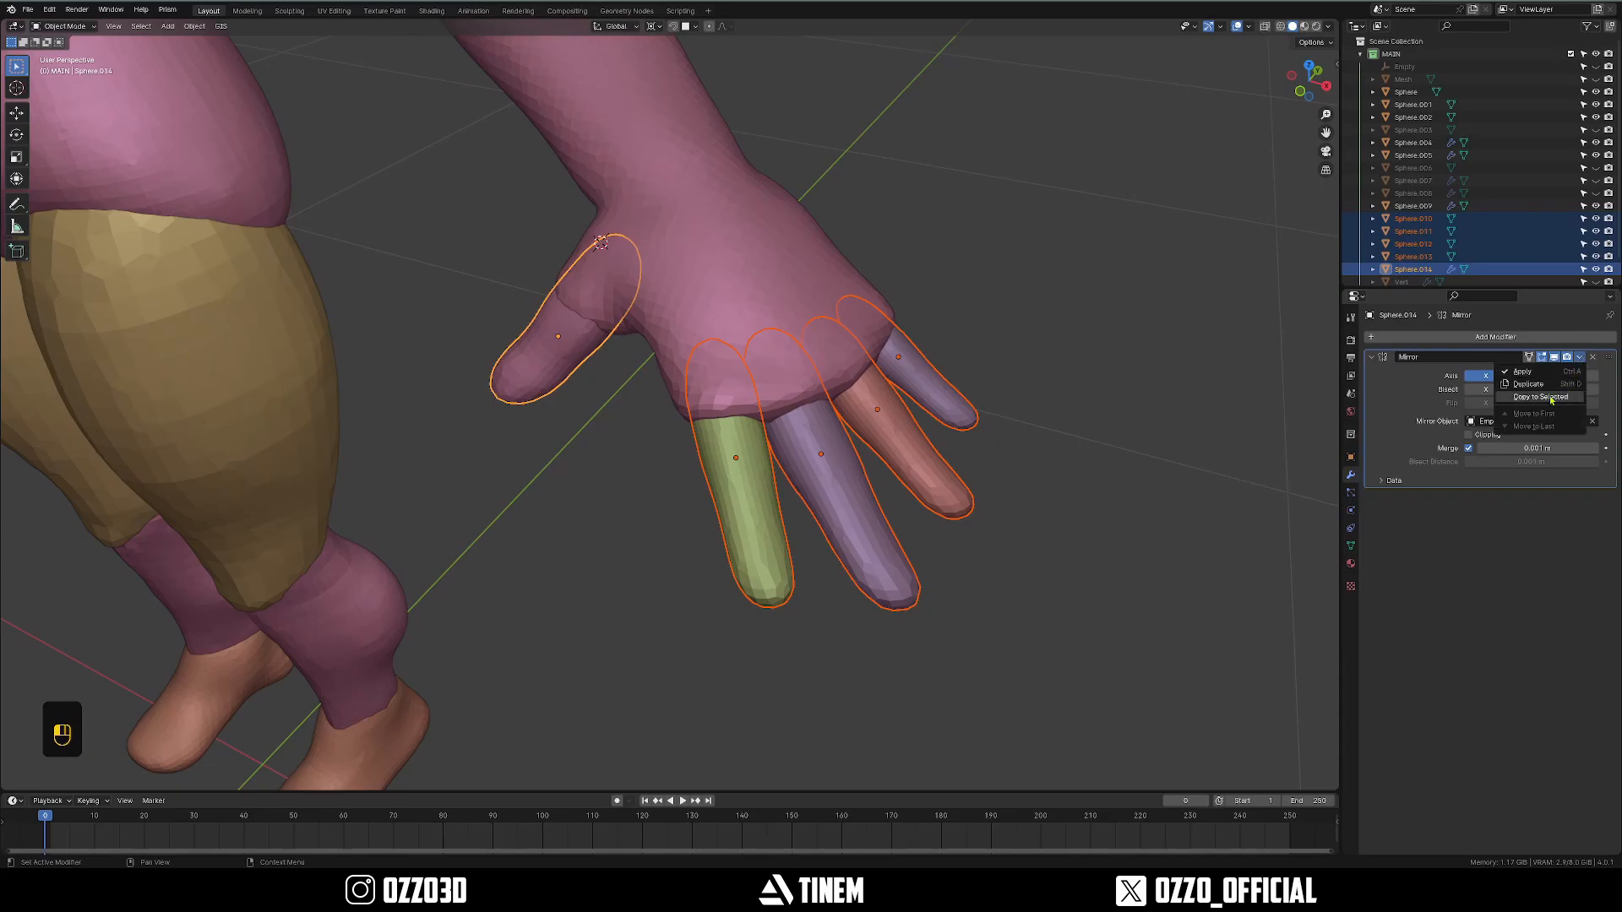
left_click(1540, 397)
Examine the mirrored thumb and fingers on both hands from several angles.
scroll(945, 363, "down", 8)
middle_click_drag(836, 407, 897, 427)
left_click(897, 427)
scroll(886, 431, "up", 5)
middle_click_drag(564, 579, 526, 577)
middle_click_drag(651, 583, 848, 479, "shift")
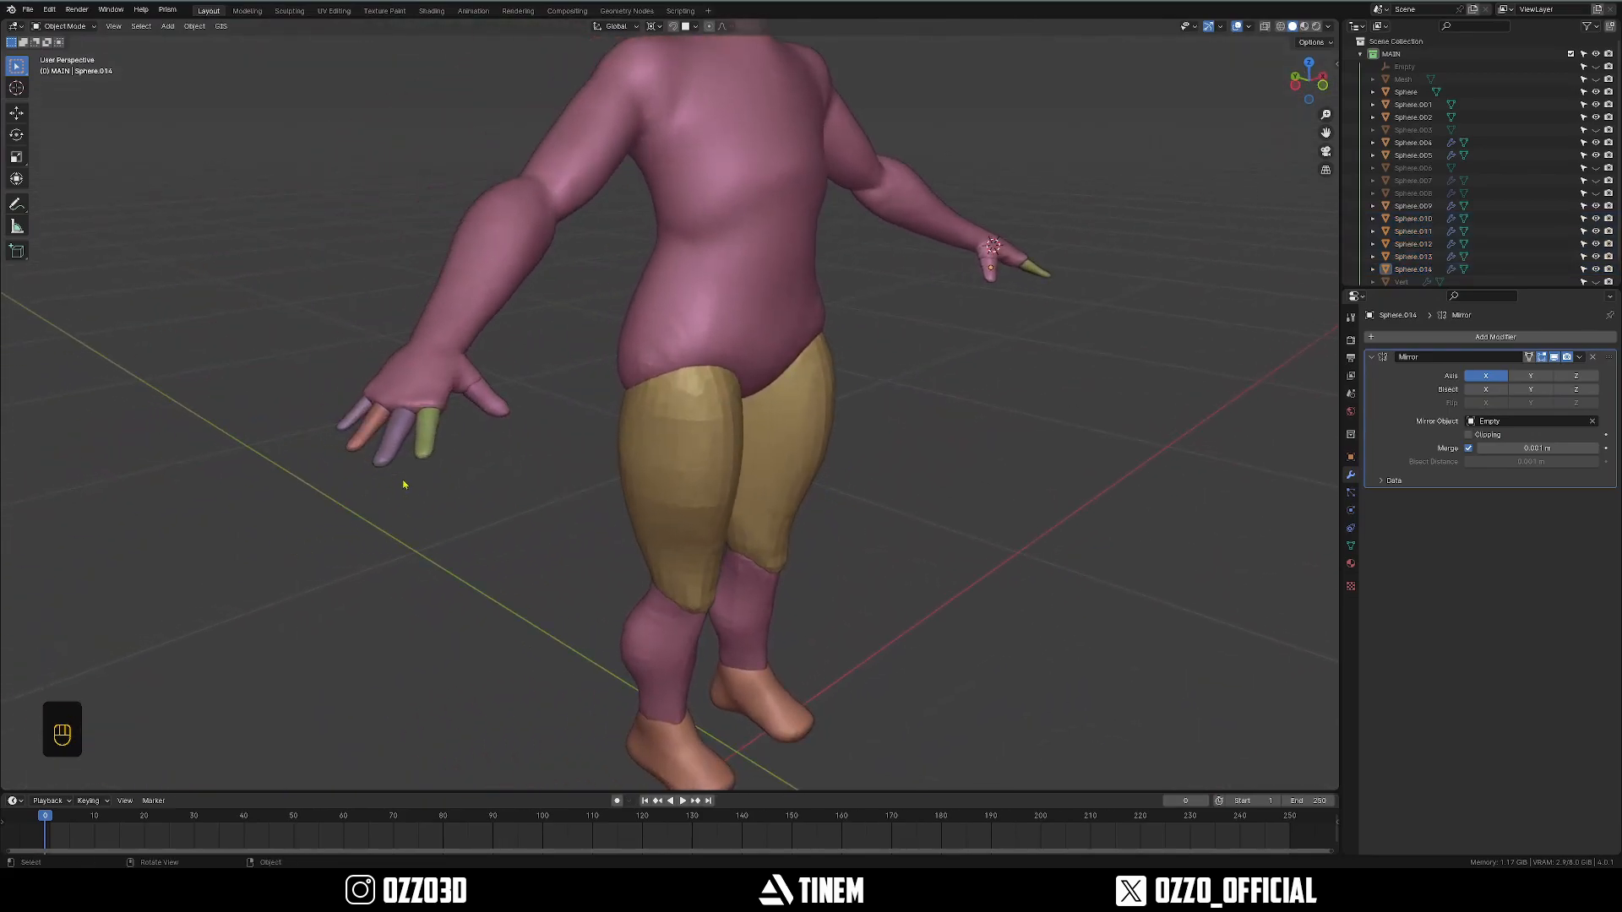
middle_click_drag(399, 478, 348, 474)
scroll(1074, 428, "down", 1)
middle_click_drag(1187, 422, 883, 347)
scroll(883, 347, "up", 2)
Select the thumb and four fingers and convert their mirrored result into real geometry with Visual Geometry to Mesh.
left_click(545, 287)
key("KP_Decimal")
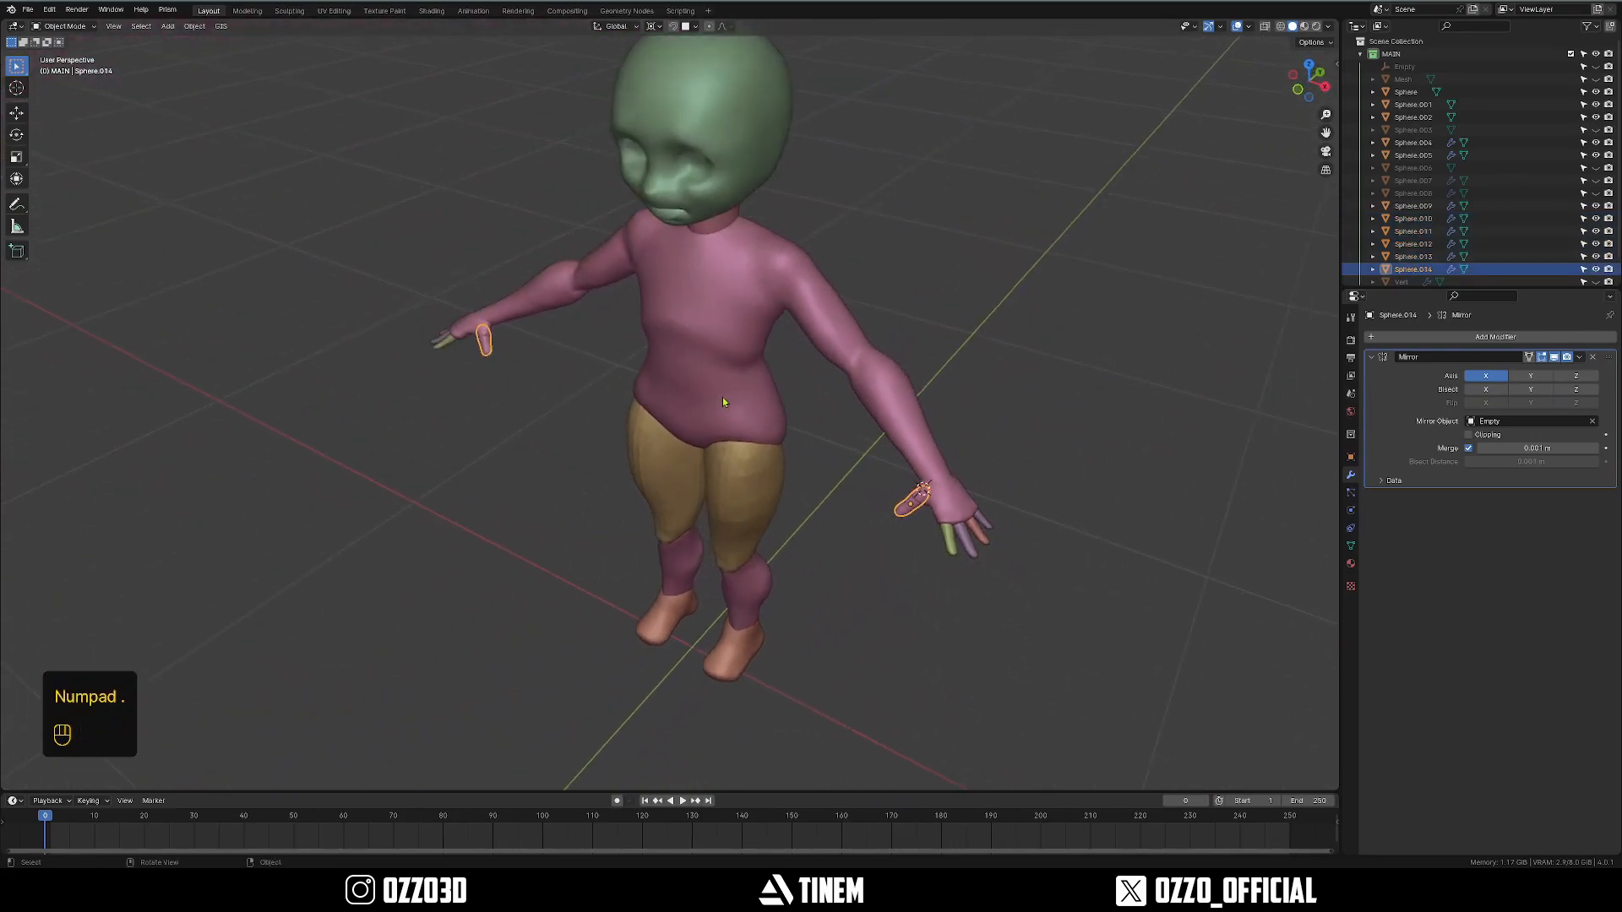
middle_click_drag(946, 474, 775, 408, "shift")
scroll(775, 407, "up", 4)
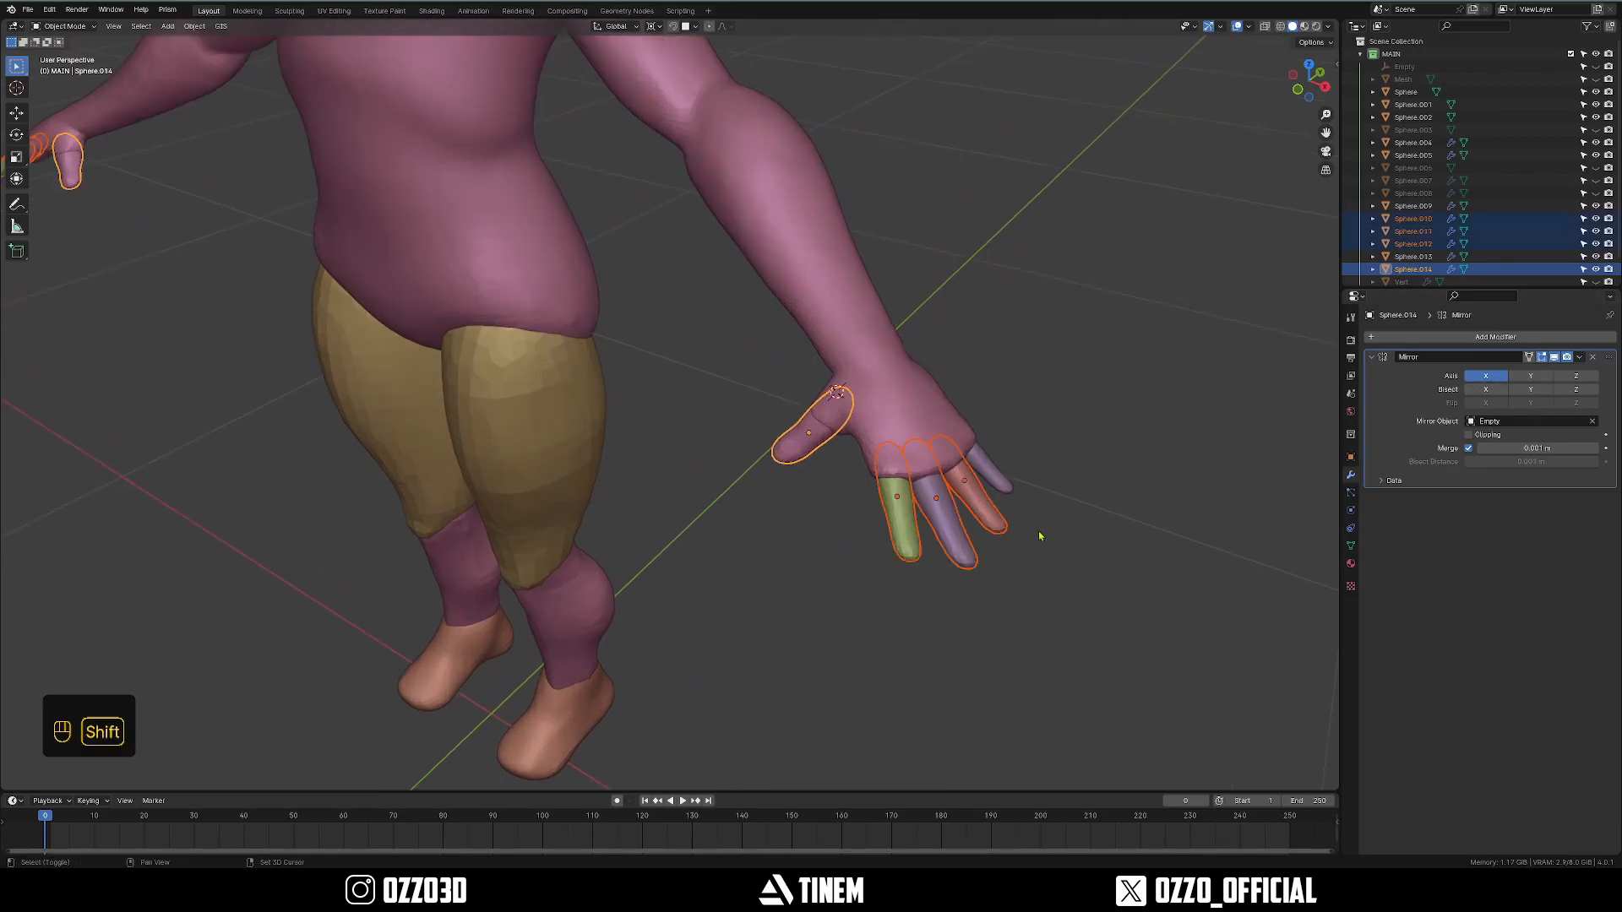
middle_click_drag(975, 538, 813, 513)
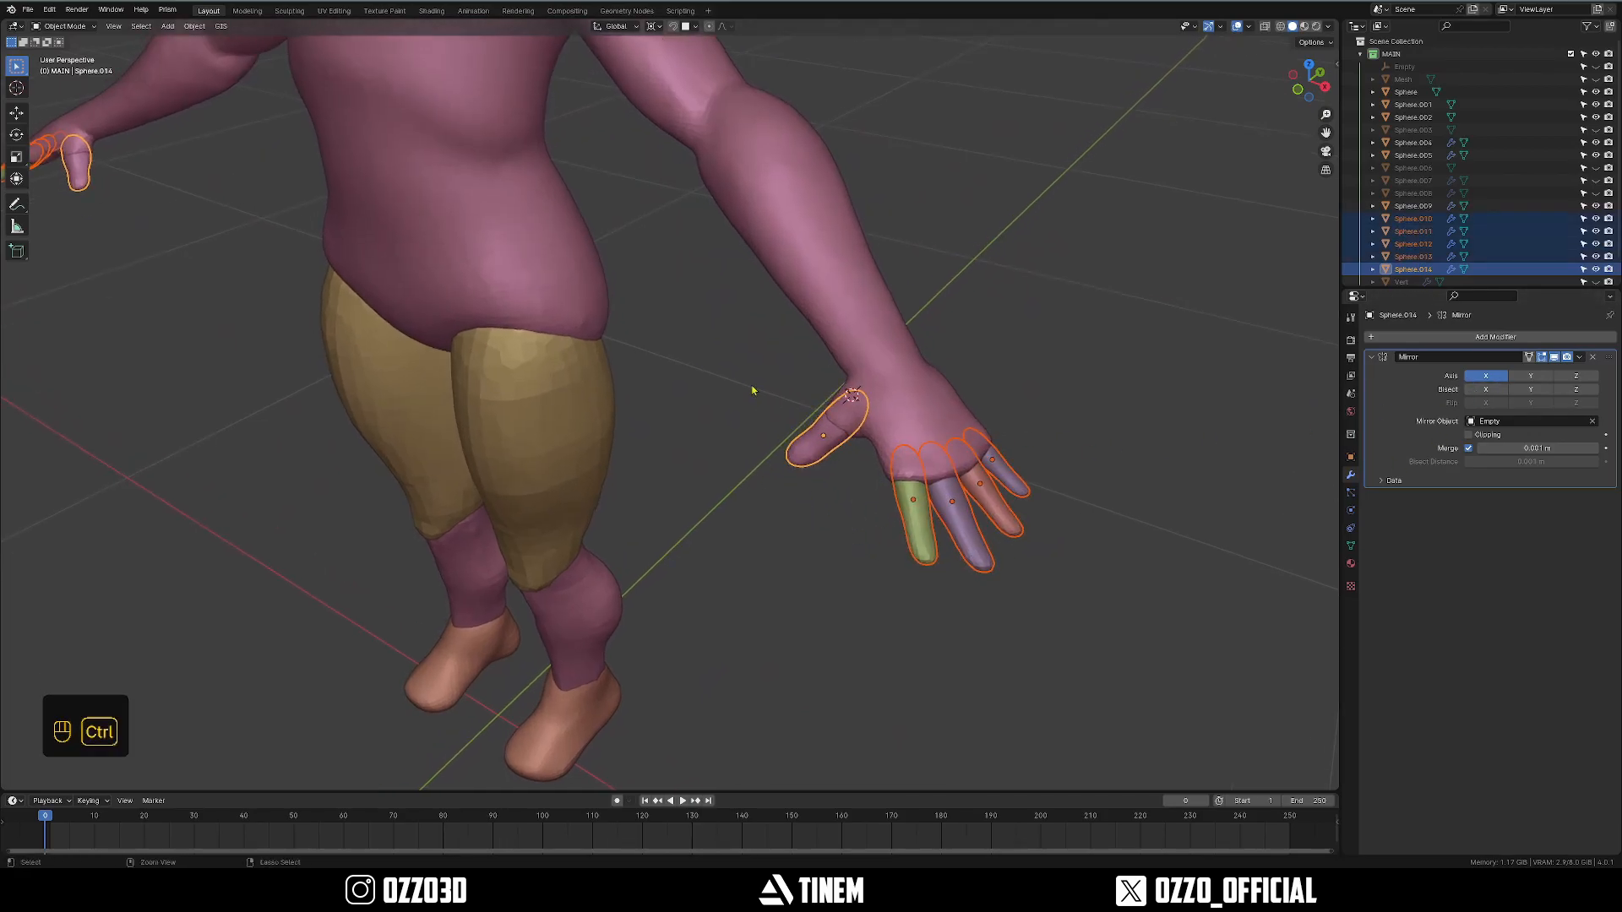
key("ctrl+a")
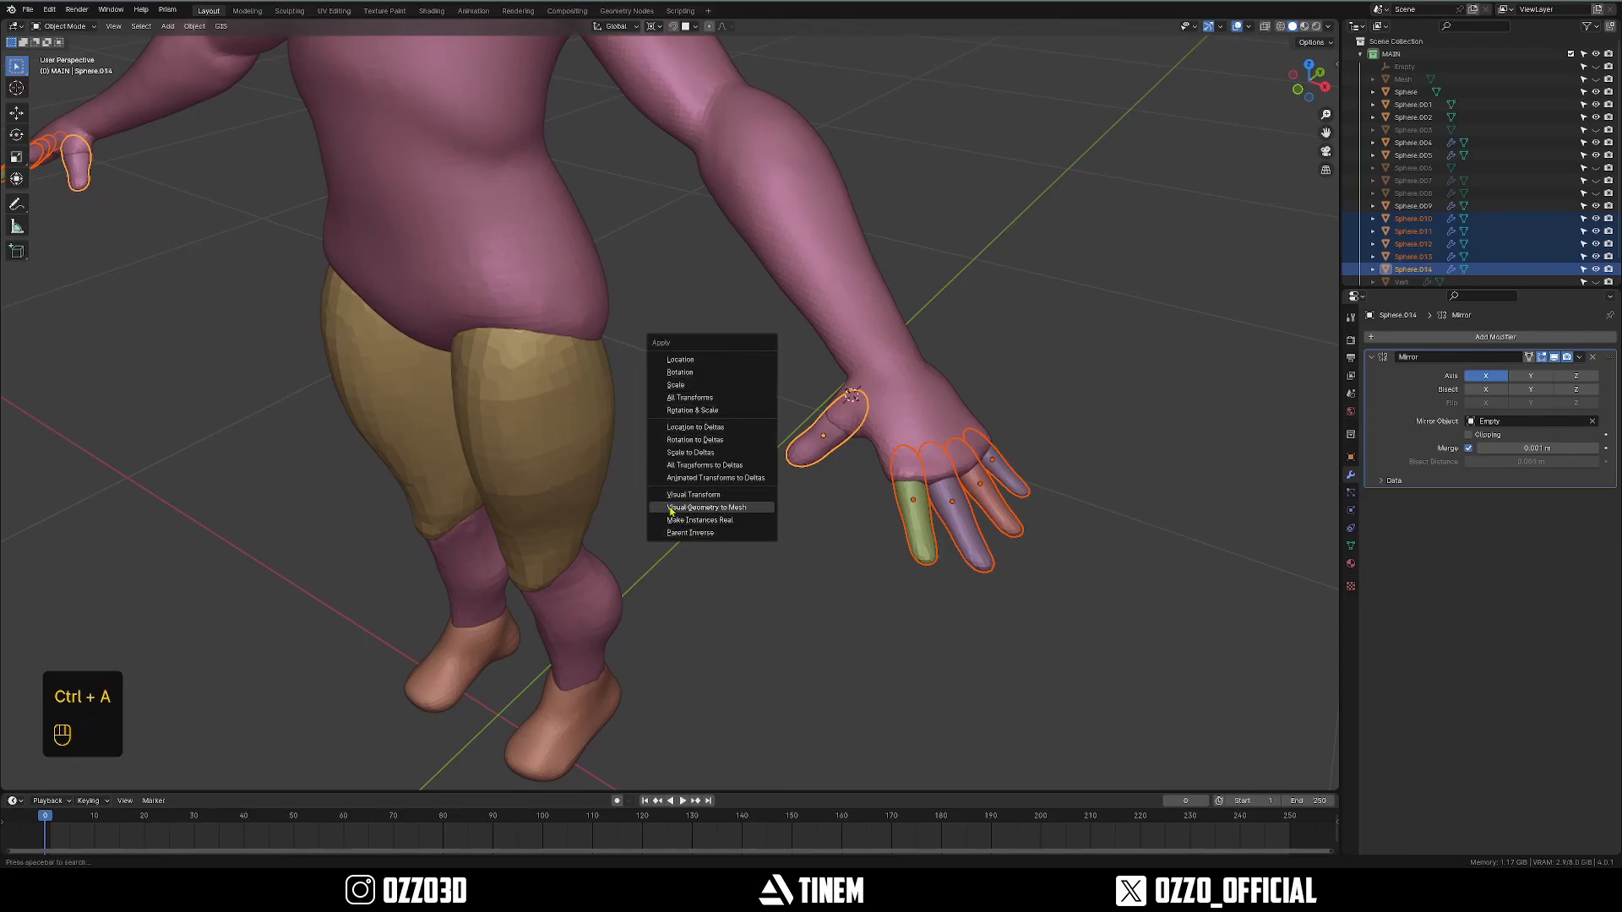
left_click(734, 510)
Examine the converted thumb and fingers and the separate leg pieces from several angles.
left_click(817, 424)
left_click(970, 505)
scroll(540, 372, "down", 2)
middle_click_drag(498, 397, 836, 347)
scroll(836, 347, "down", 2)
middle_click_drag(371, 482, 435, 460)
key("grave")
left_click(940, 408)
middle_click_drag(940, 408, 882, 405, "shift")
middle_click_drag(882, 406, 727, 481)
right_click(1098, 525)
middle_click_drag(980, 486, 710, 384)
key("q")
key("q")
key("grave")
left_click(711, 388)
Select the thigh and calf objects and join them into one mesh.
scroll(767, 376, "up", 3)
middle_click_drag(743, 507, 794, 532, "shift")
scroll(828, 414, "down", 2)
middle_click_drag(794, 532, 744, 519)
left_click(719, 519, "shift")
key("ctrl+j")
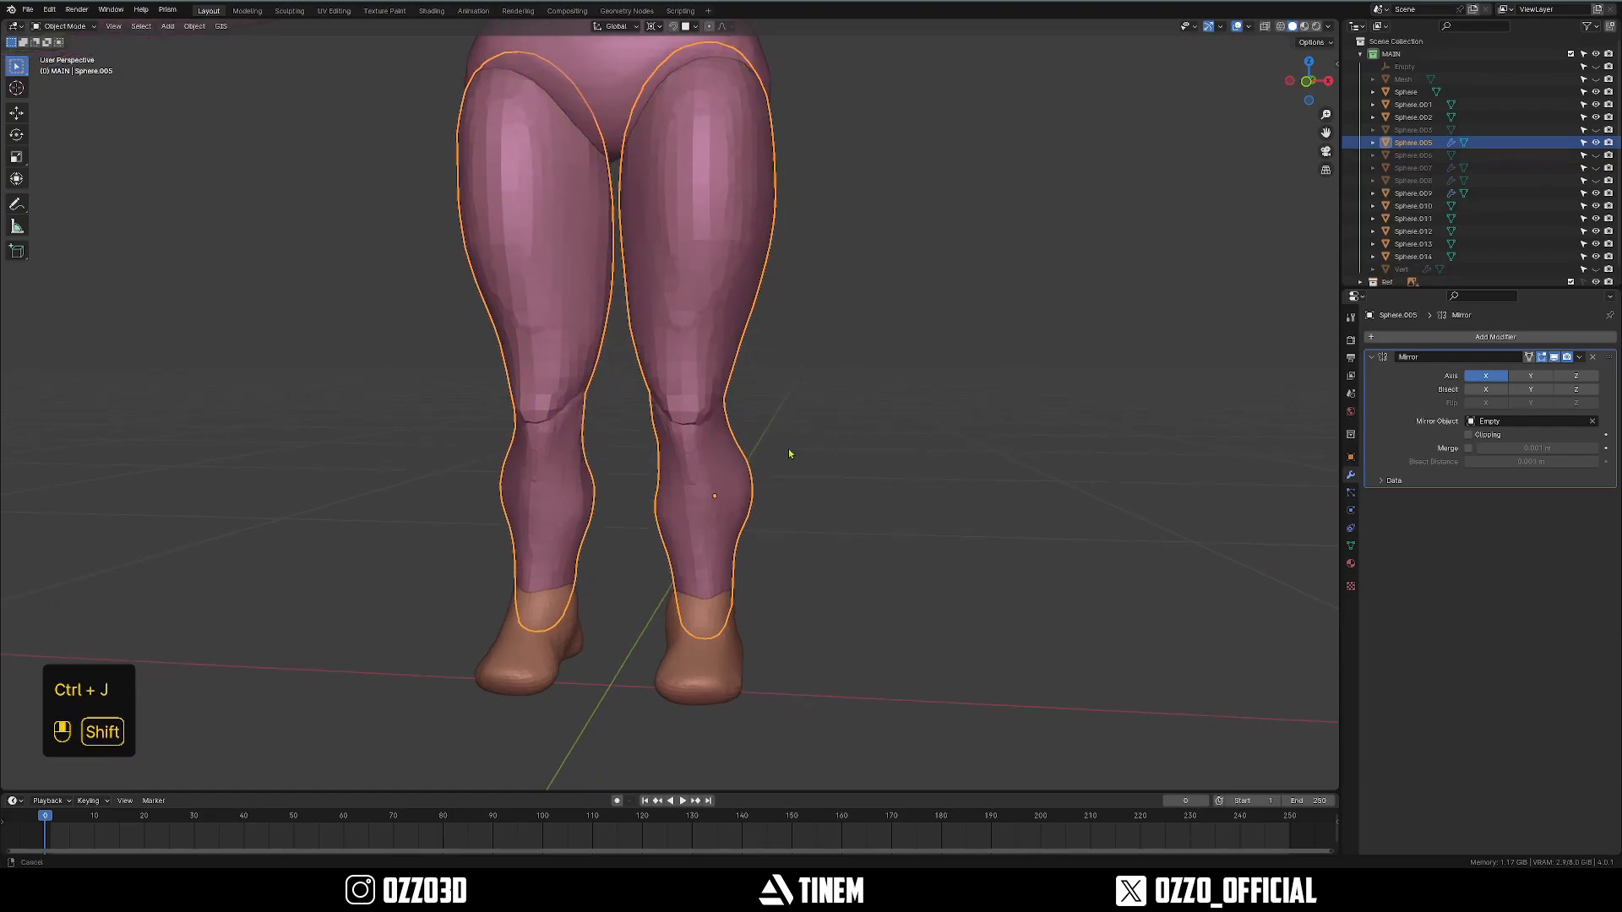
Enter Sculpt Mode on the joined thigh and calf and adjust the remesh voxel size.
key("ctrl+Tab")
scroll(790, 453, "up", 4)
key("r")
key("r")
key("r")
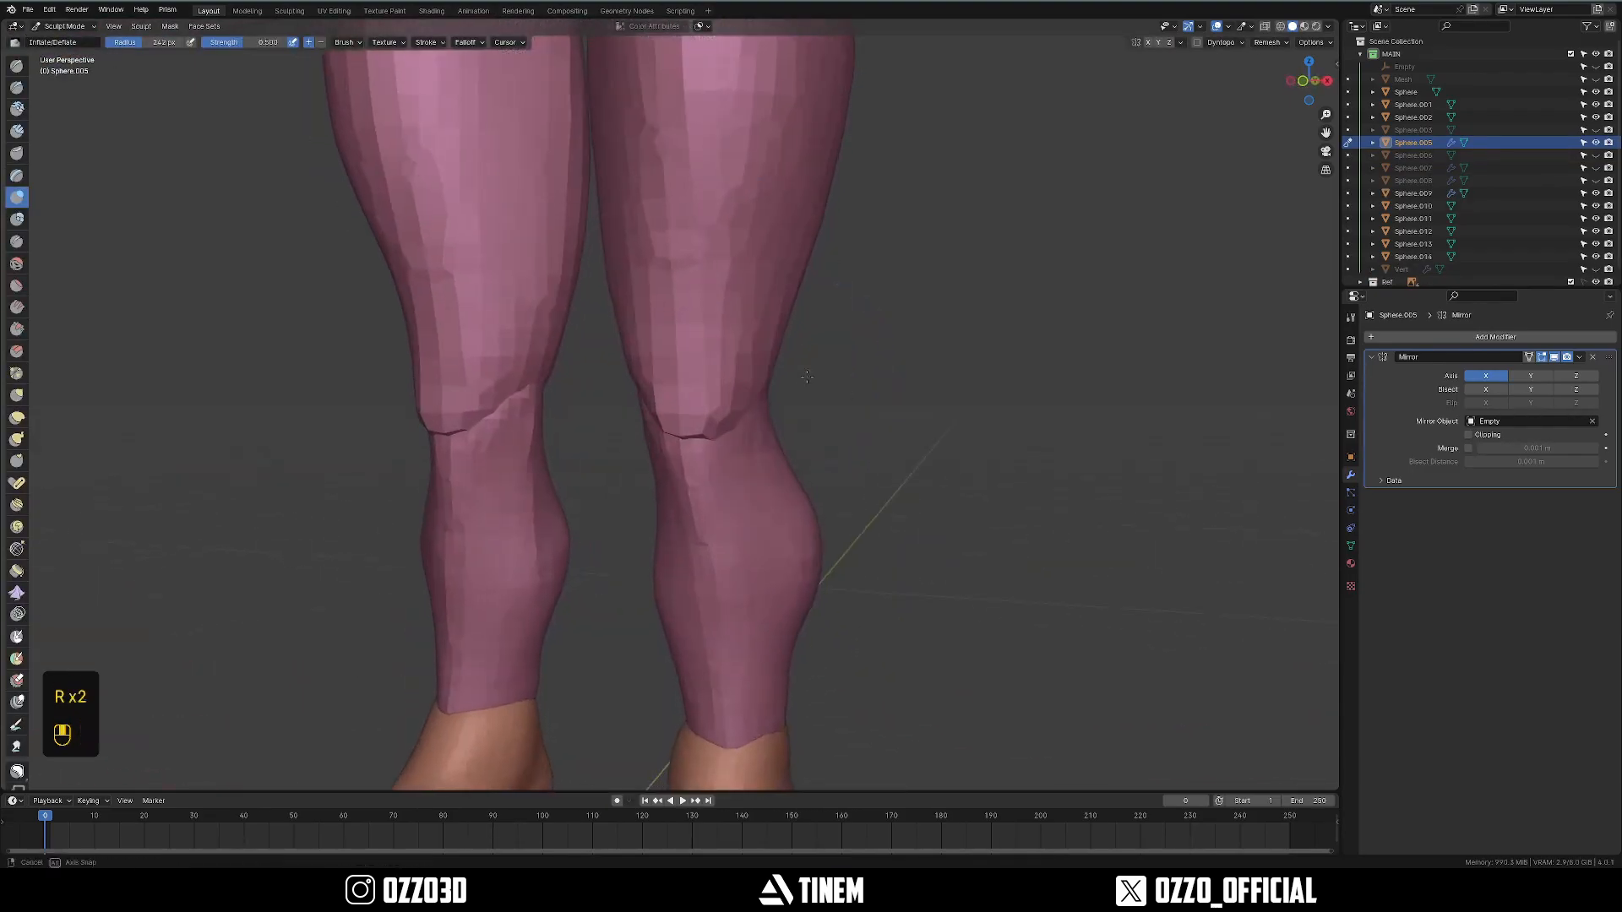
key("r")
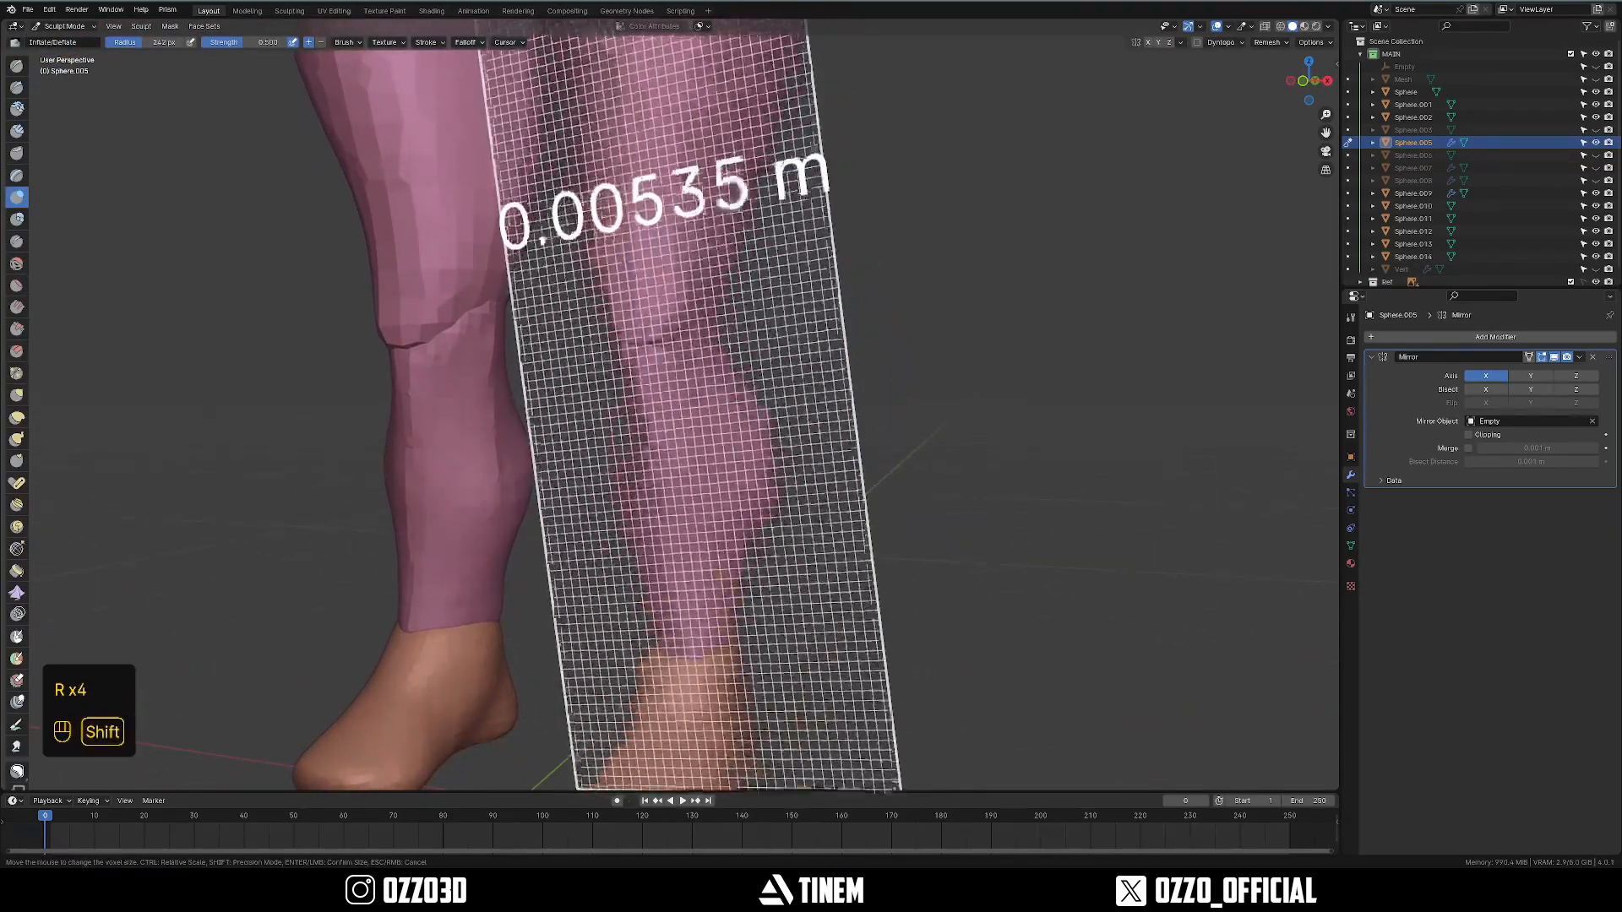
left_click(754, 313)
mouse_move(782, 364)
middle_mouse_down("shift")
mouse_move(805, 328)
mouse_move(771, 298)
middle_mouse_up("shift")
scroll(805, 334, "down", 1)
Return to Object Mode and join the foot with the leg mesh.
key("ctrl+Tab")
left_click(677, 507)
scroll(677, 498, "down", 2)
middle_click_drag(676, 481, 663, 528, "shift")
left_click(674, 471, "shift")
key("ctrl+j")
Back in Sculpt Mode, adjust the voxel size and remesh the joined leg and foot into one surface.
scroll(701, 397, "up", 2)
key("ctrl+Tab")
key("r")
left_click(702, 370)
mouse_move(701, 372)
middle_mouse_down()
mouse_move(615, 380)
mouse_move(634, 290)
mouse_move(667, 342)
middle_mouse_up()
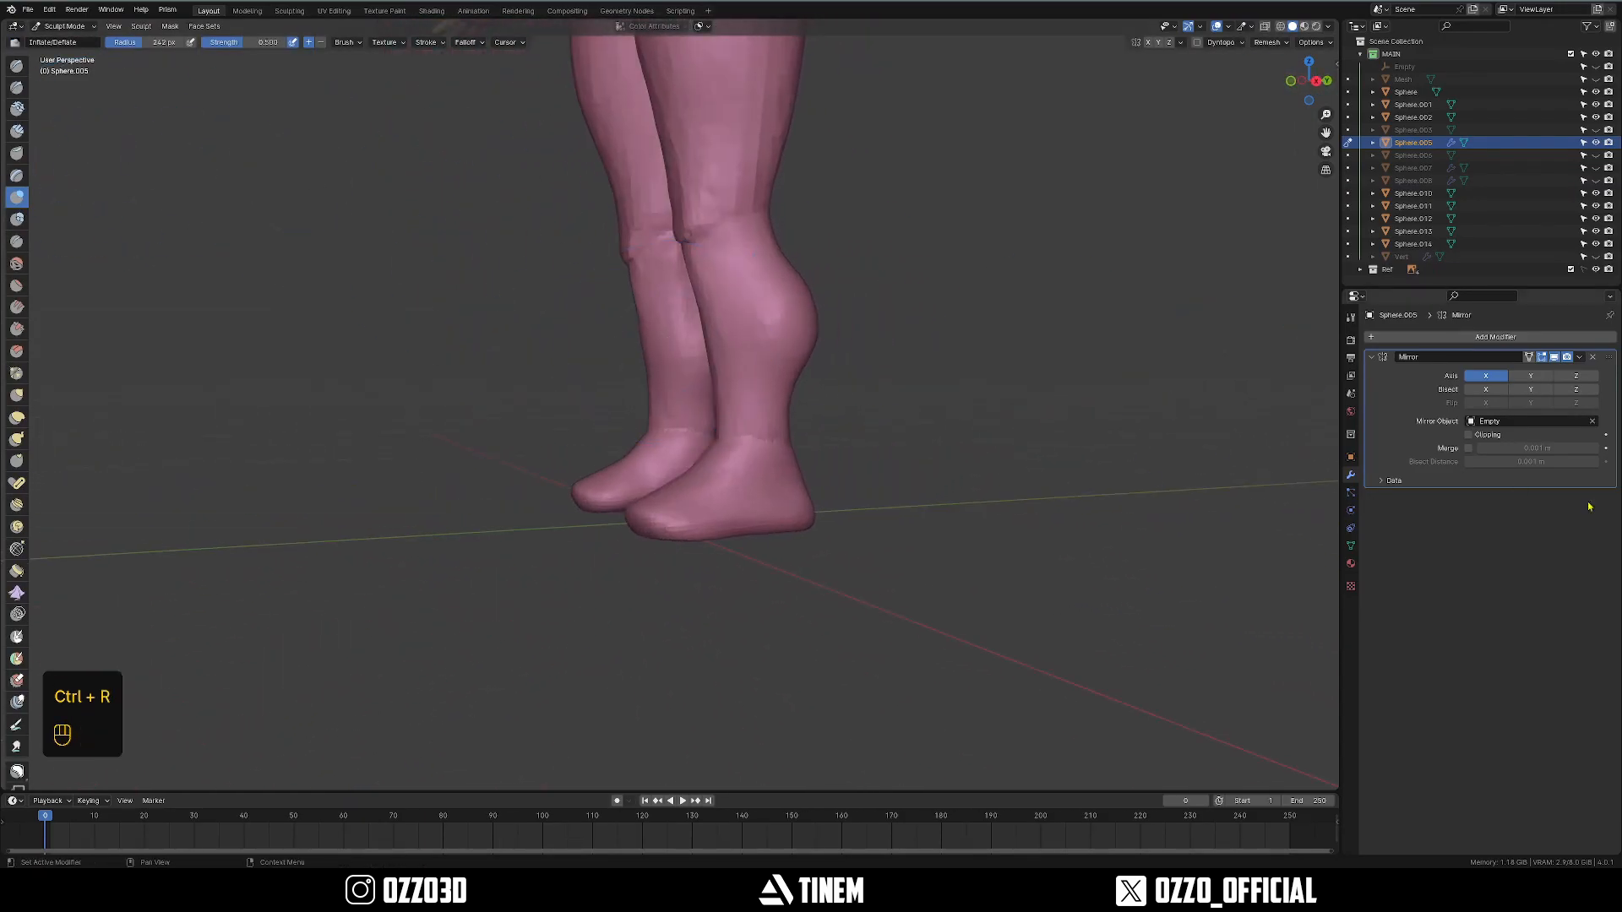
Fill and smooth the ankle seam between calf and foot using the Clay Strips brush at varying sizes.
key("f")
left_click(774, 366)
mouse_move(637, 285)
middle_mouse_down()
mouse_move(793, 359)
mouse_move(752, 370)
middle_mouse_up()
key("grave")
key("f")
left_click(718, 380)
key("f")
left_click(785, 423)
mouse_move(786, 422)
middle_mouse_down()
mouse_move(659, 489)
mouse_move(782, 488)
middle_mouse_up()
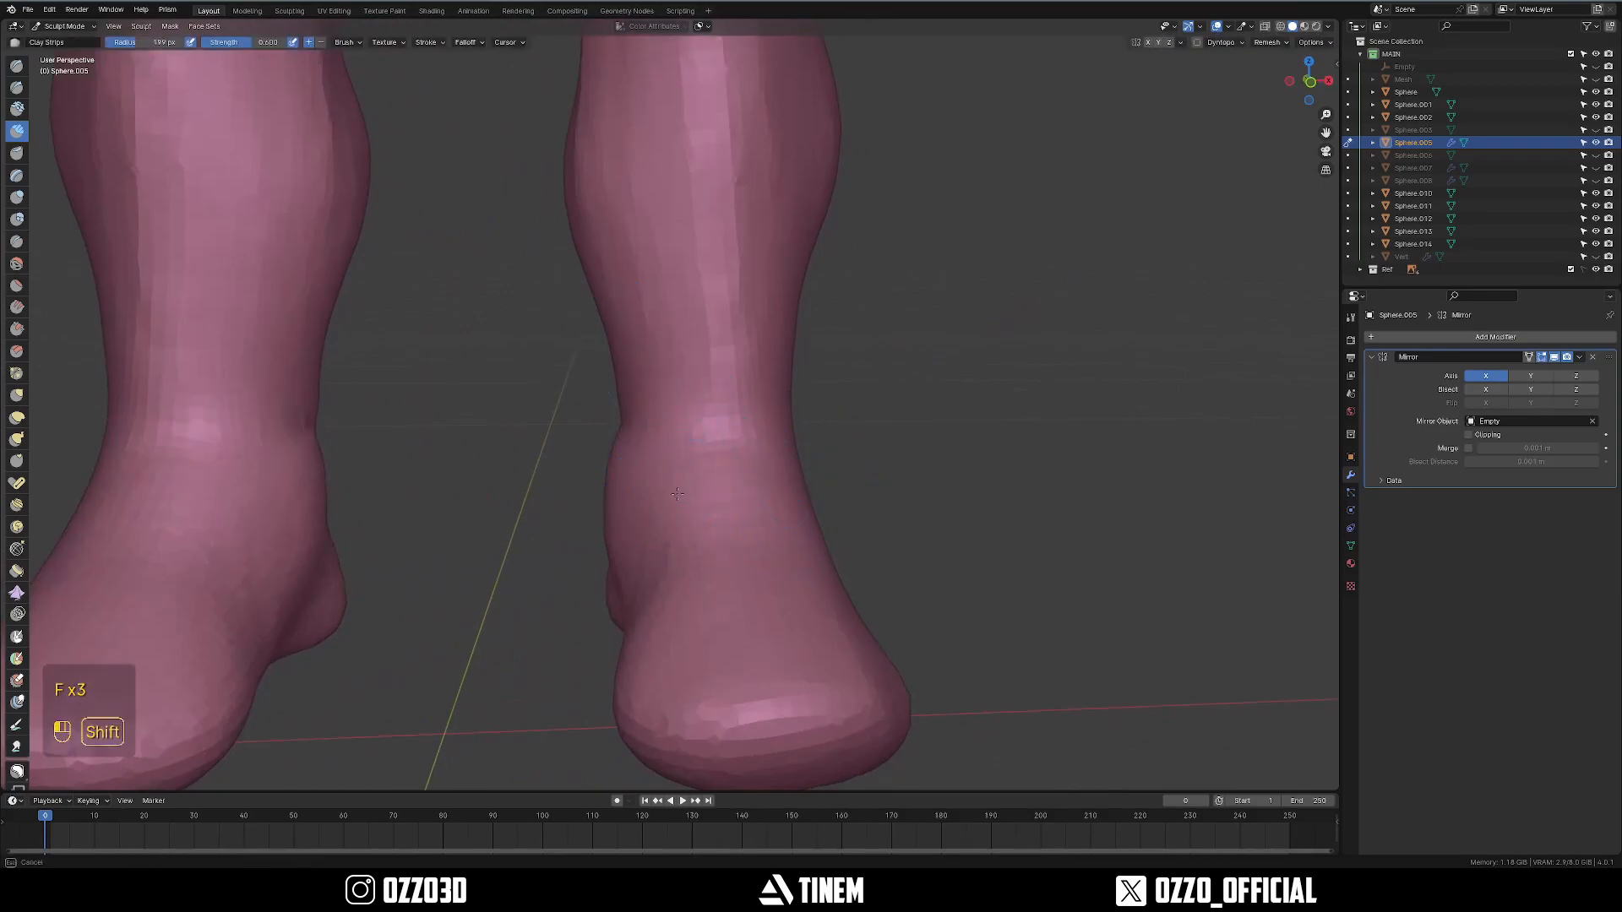
mouse_move(603, 458)
middle_mouse_down()
mouse_move(669, 470)
mouse_move(575, 479)
mouse_move(674, 545)
middle_mouse_up()
key("f")
left_click(719, 525)
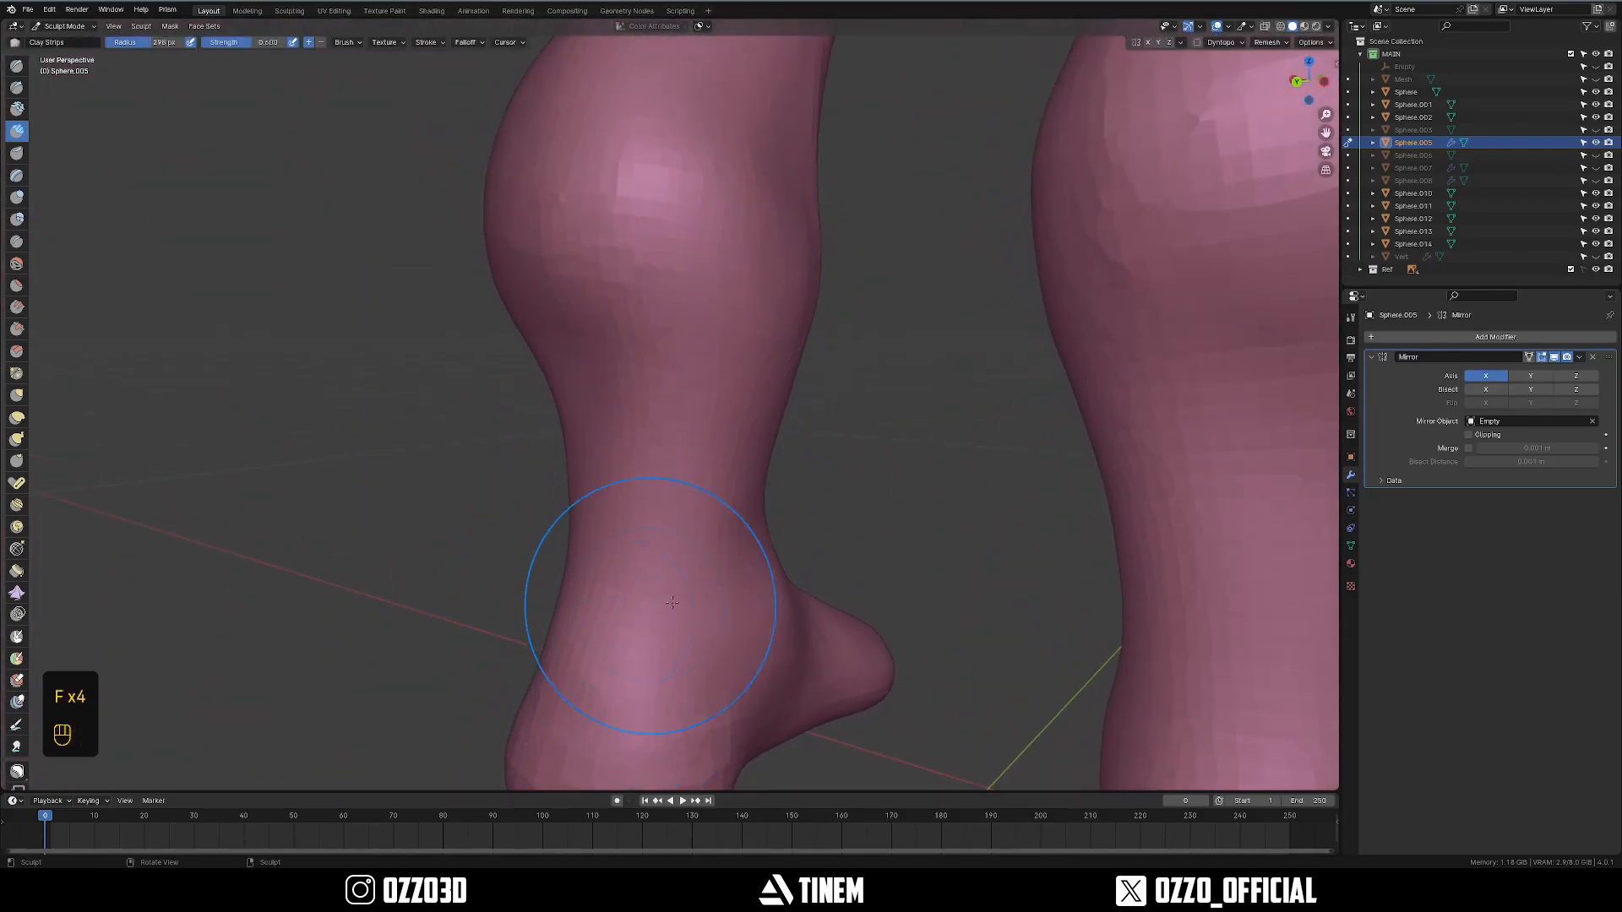
Switch to the Crease brush and smooth the back of the ankle and the heel.
middle_click_drag(653, 603, 667, 483)
middle_click_drag(667, 393, 713, 373)
key("shift+c")
key("f")
left_click(794, 330)
key("f")
left_click(750, 346)
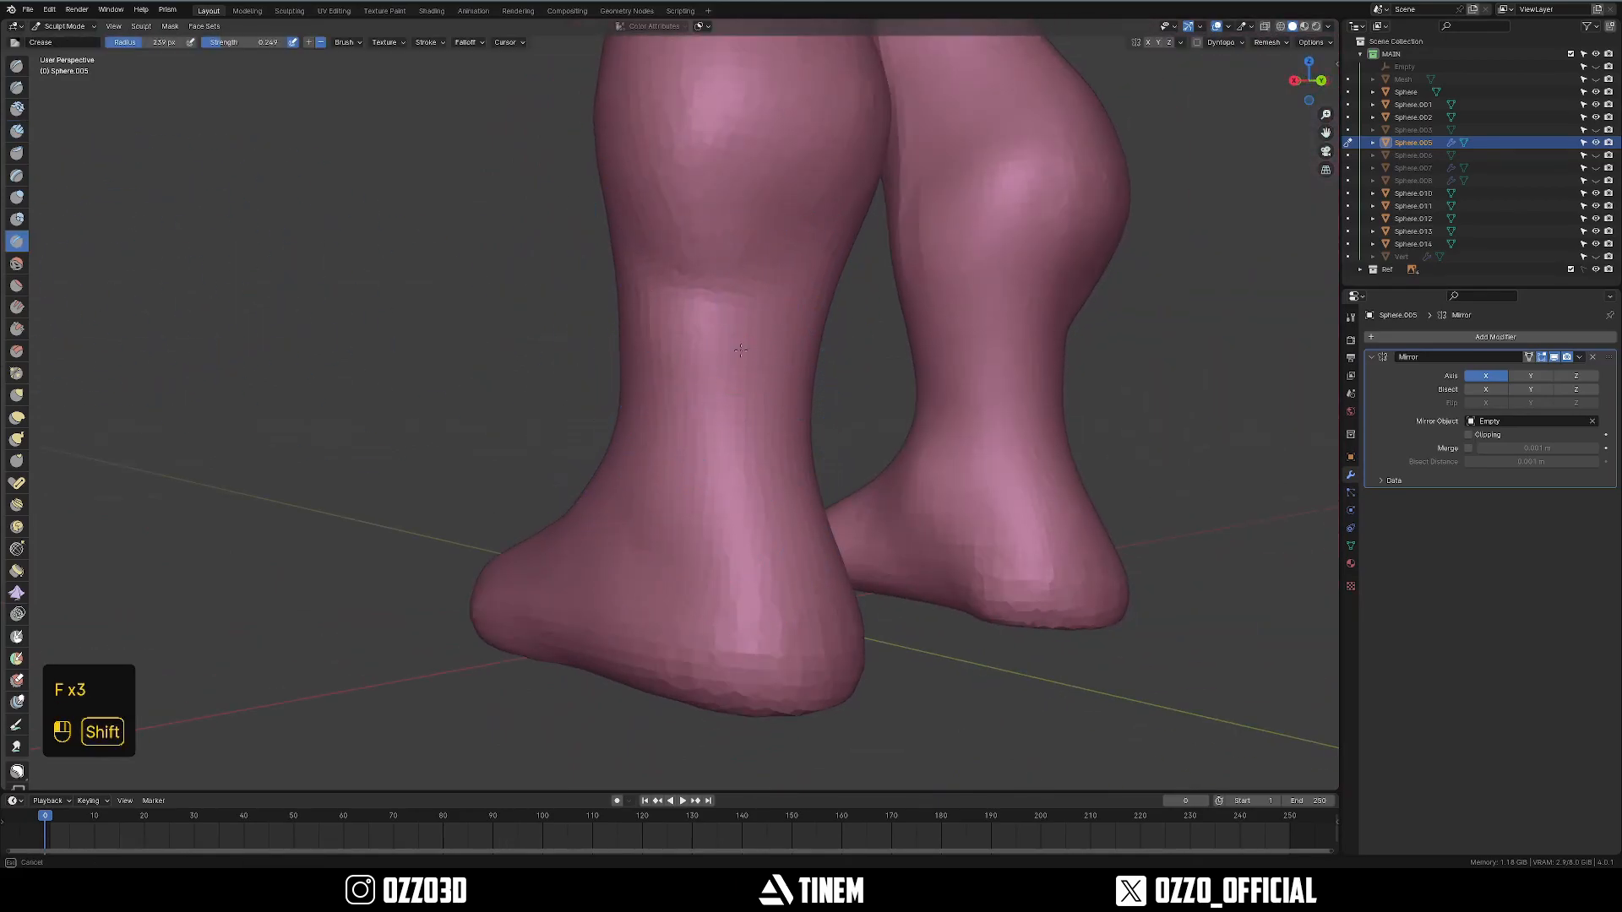
left_click_drag(733, 410, 670, 542, "shift")
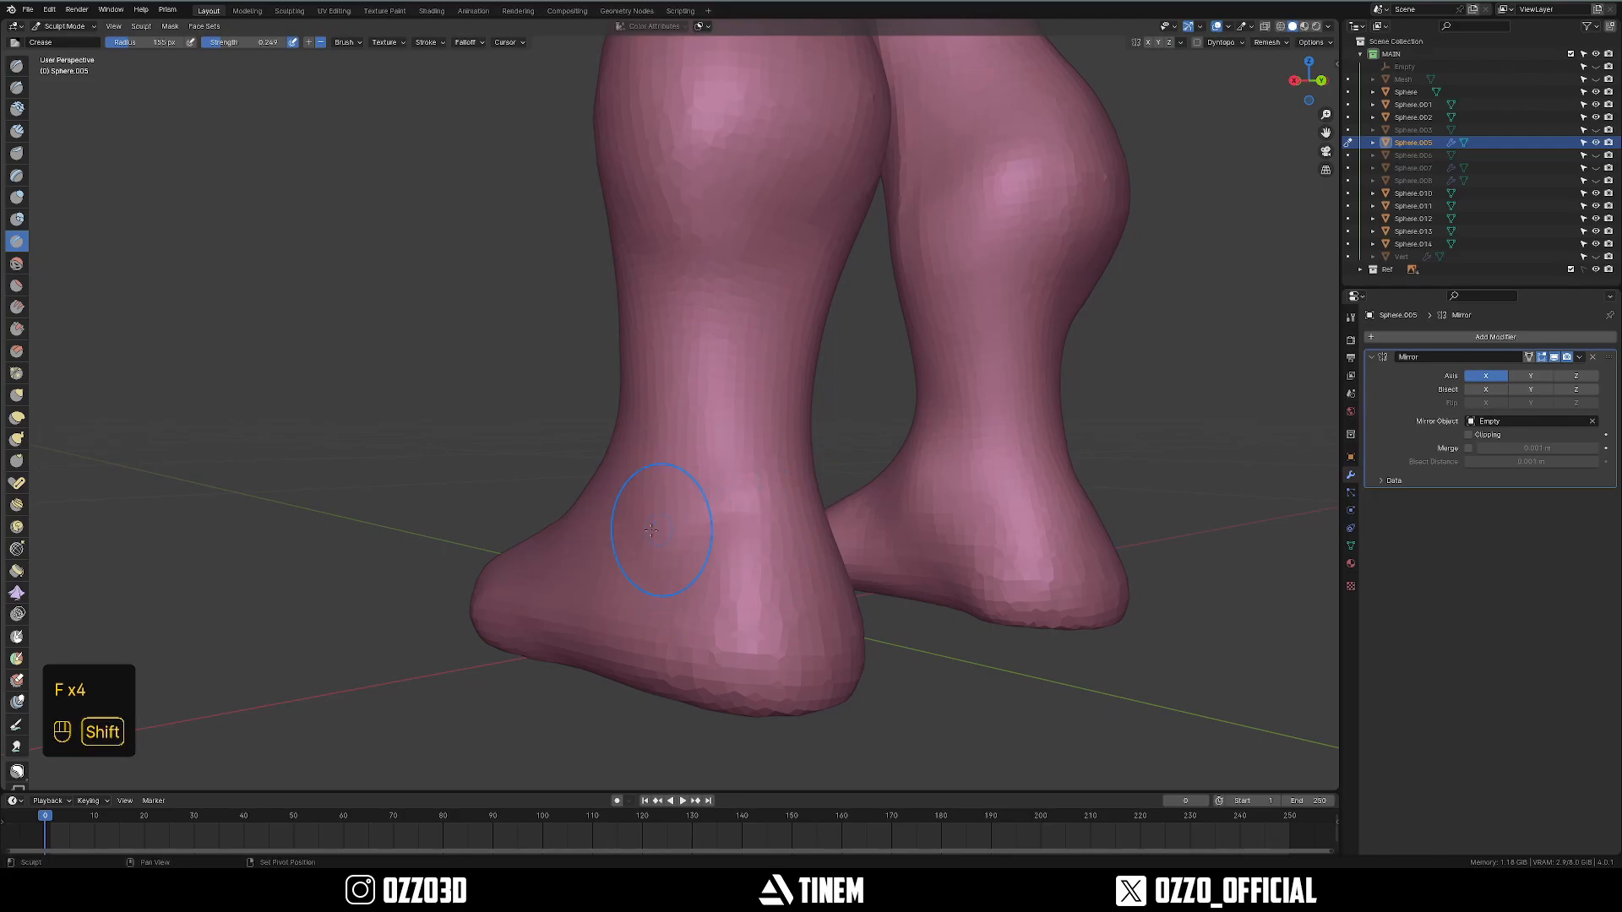
left_click_drag(773, 522, 760, 517, "shift")
Resize the brush and smooth the front of the ankle and the shin up towards the knee.
mouse_move(582, 482)
middle_mouse_down()
mouse_move(675, 494)
mouse_move(688, 518)
mouse_move(797, 572)
middle_mouse_up()
scroll(796, 572, "down", 3)
scroll(727, 515, "up", 1)
middle_click_drag(710, 524, 697, 437, "shift")
scroll(693, 439, "up", 1)
key("f")
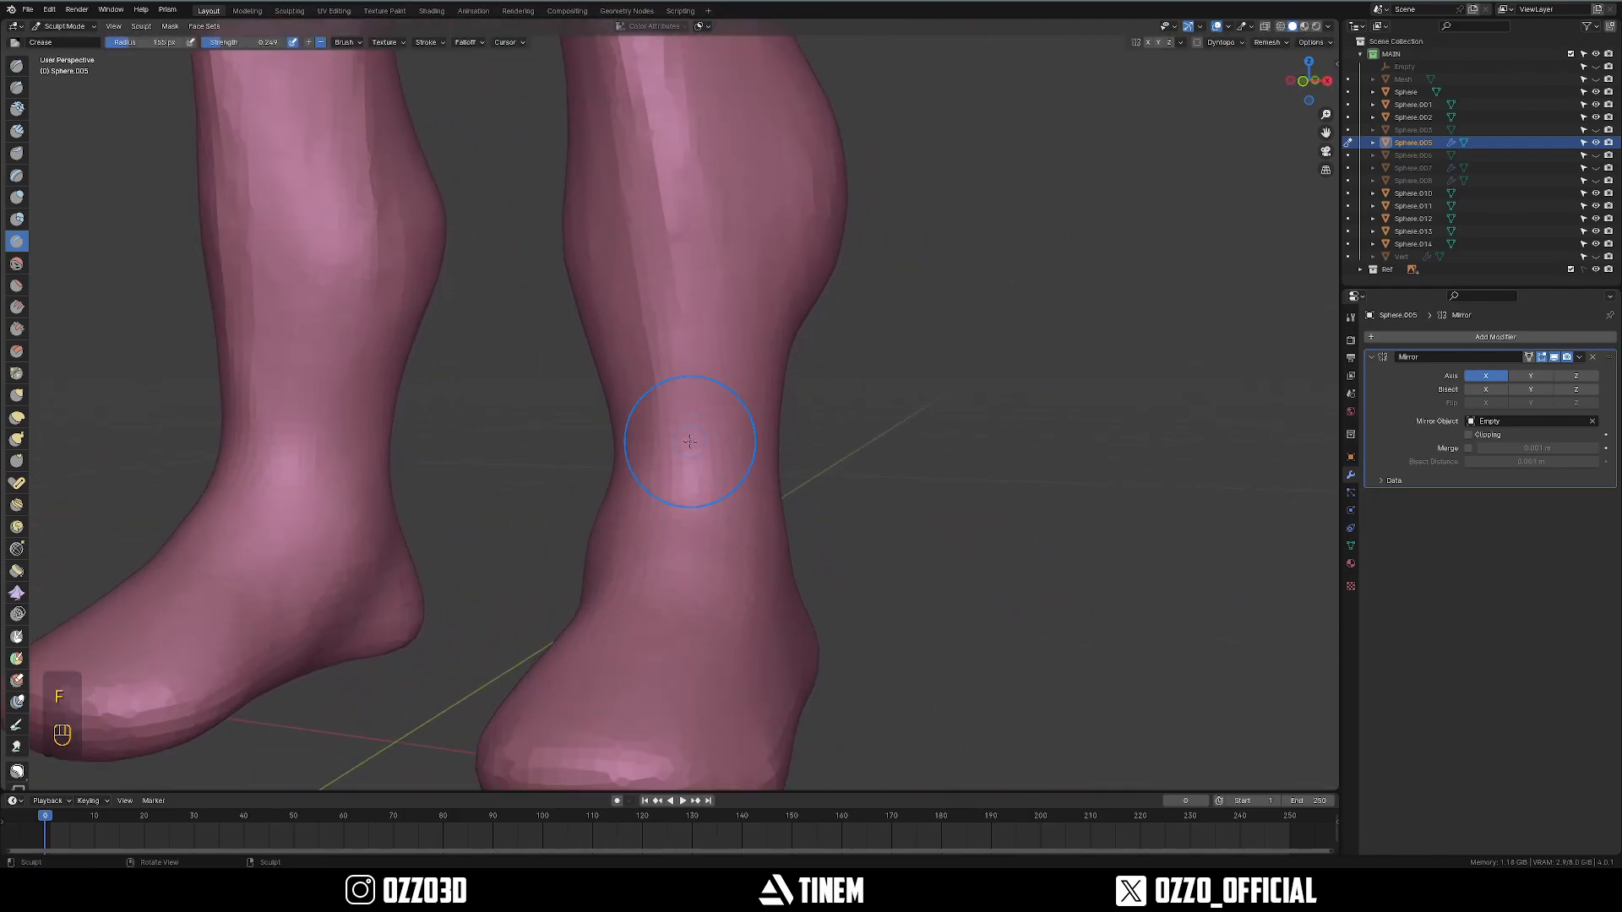
key("f")
left_click(743, 473)
mouse_move(687, 586)
left_mouse_down("shift")
mouse_move(697, 439)
mouse_move(695, 532)
left_mouse_up("shift")
middle_click_drag(689, 338, 686, 566, "shift")
left_click_drag(677, 402, 636, 266, "shift")
Crease the side of the knee and smooth the seam between thigh and calf with a larger brush.
middle_click_drag(636, 266, 701, 423)
key("f")
left_click(648, 441)
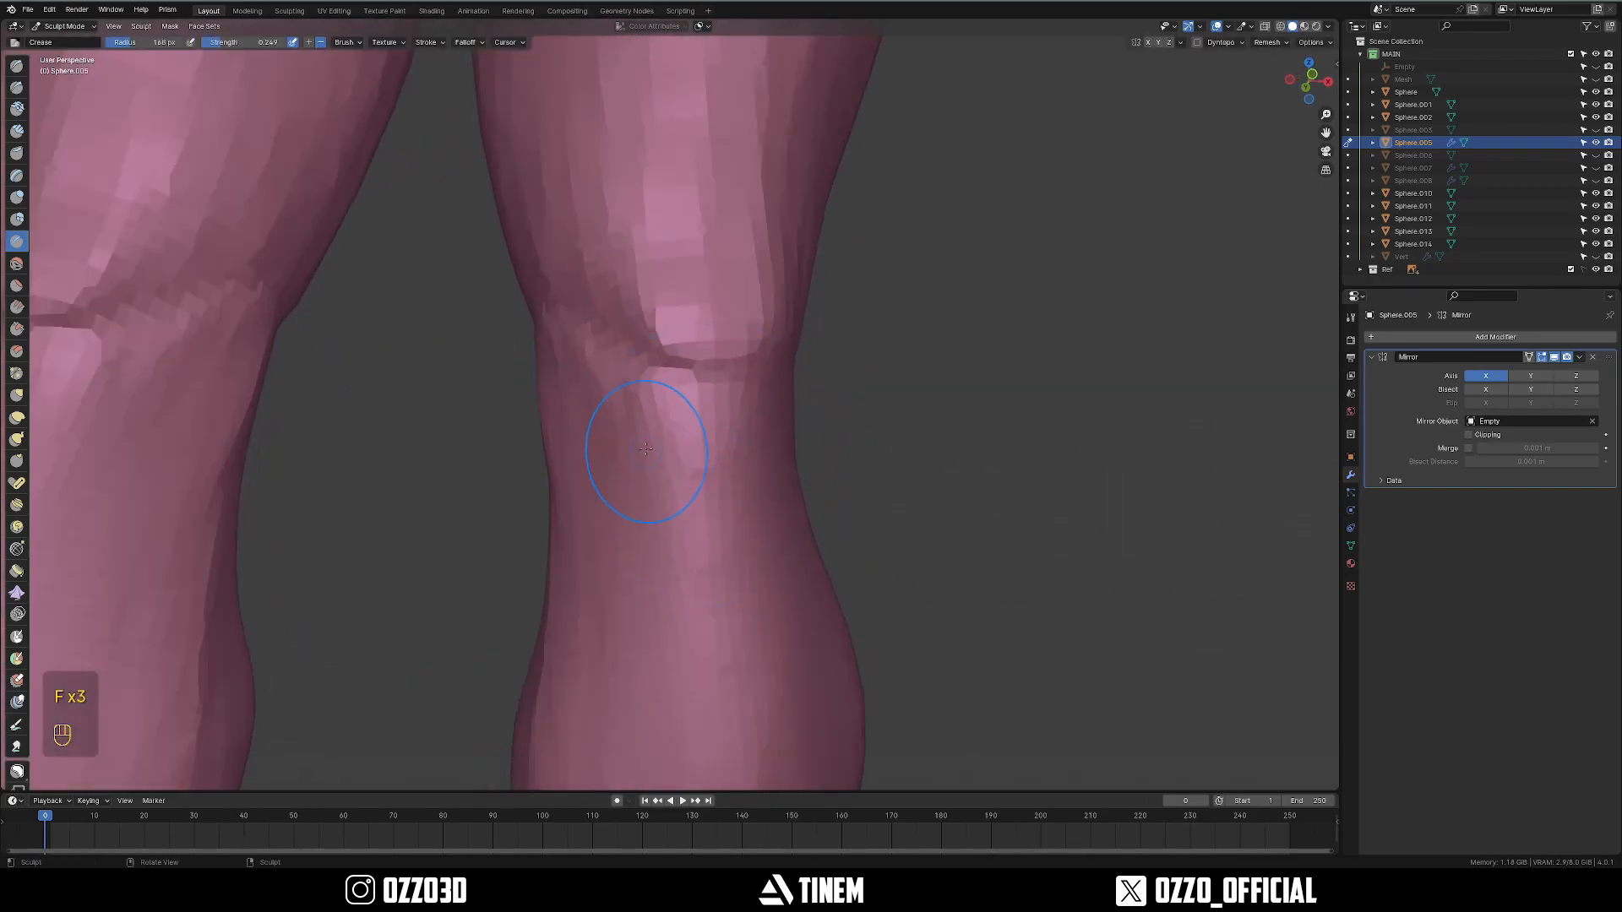
middle_click_drag(600, 215, 580, 331, "shift")
middle_click_drag(648, 486, 620, 490)
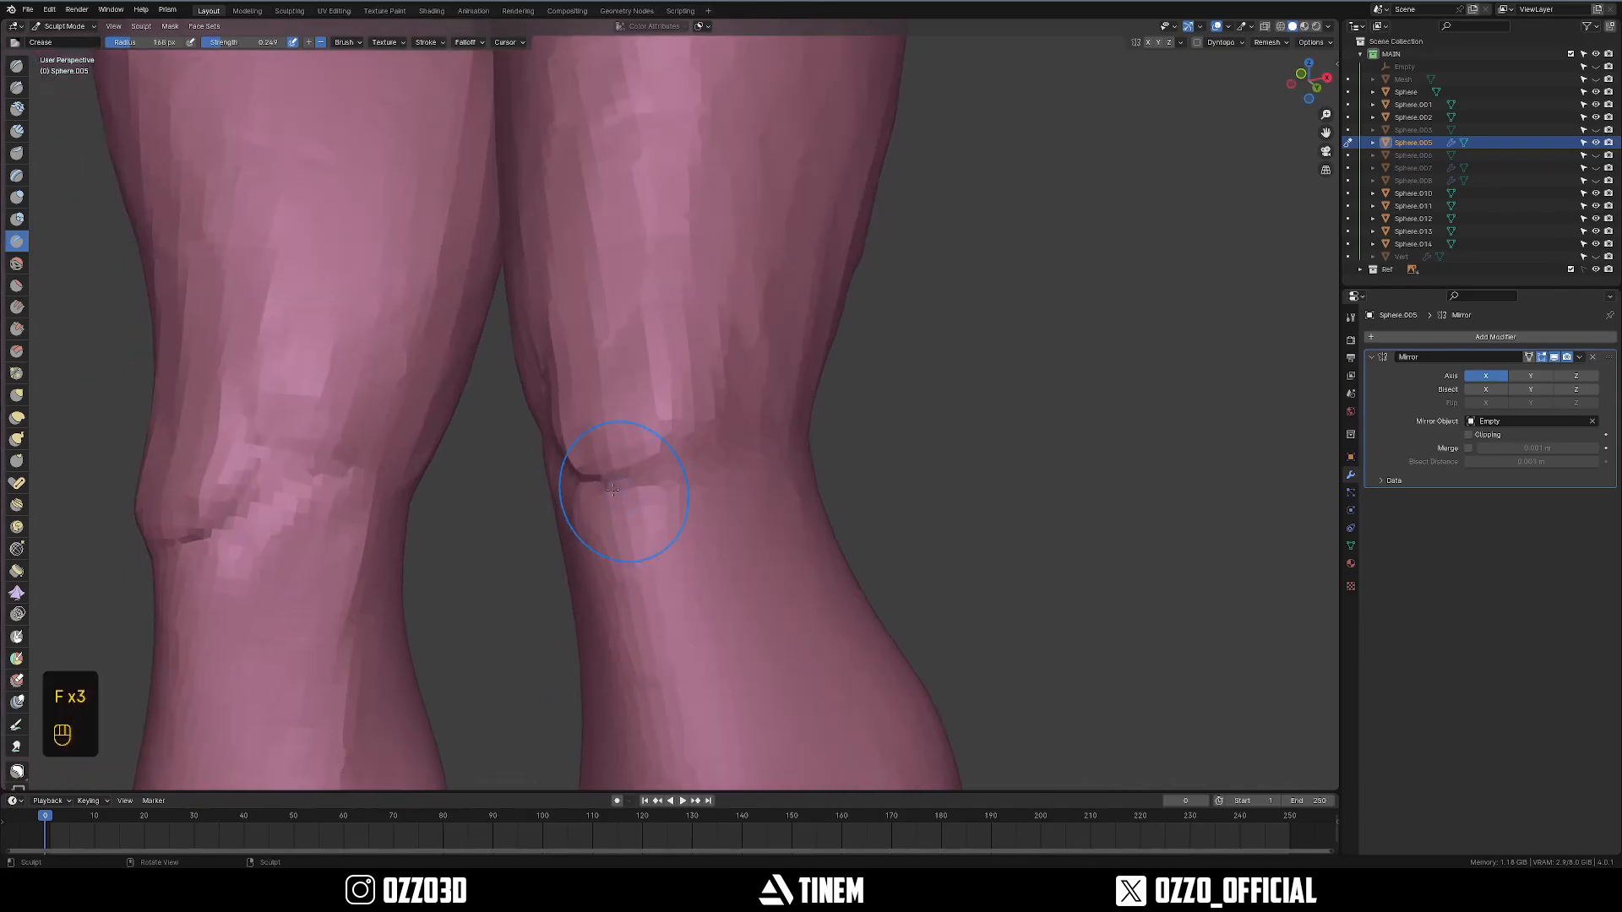
left_click_drag(725, 253, 733, 413)
key("f")
left_click(842, 417)
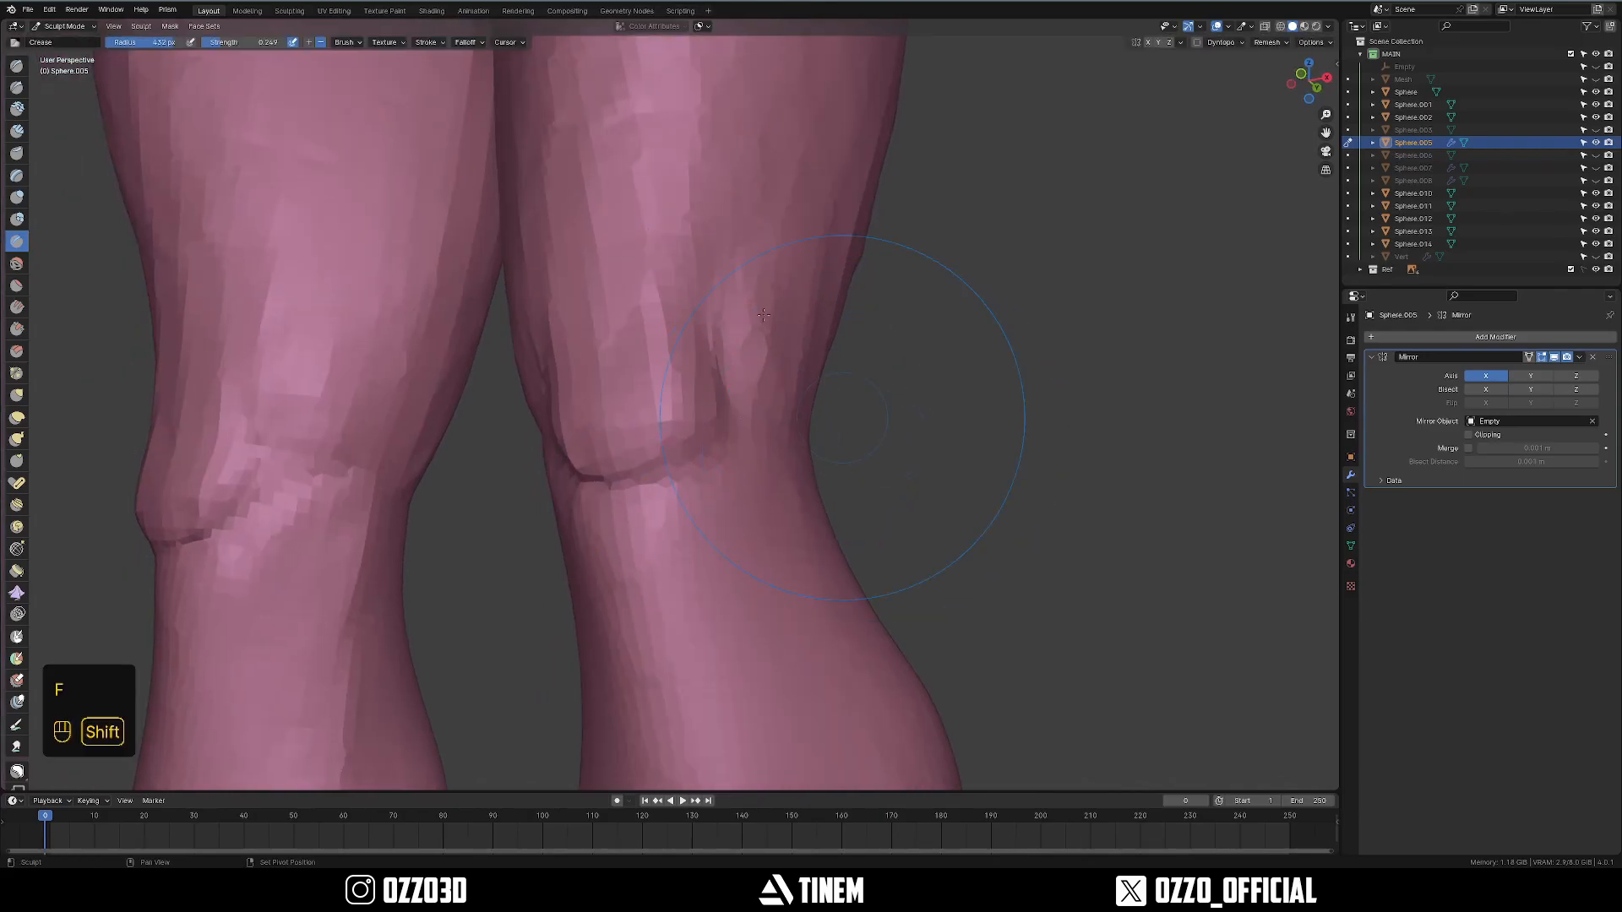
left_click_drag(508, 414, 515, 410, "shift")
middle_click_drag(516, 410, 667, 389)
left_click_drag(668, 389, 724, 536, "shift")
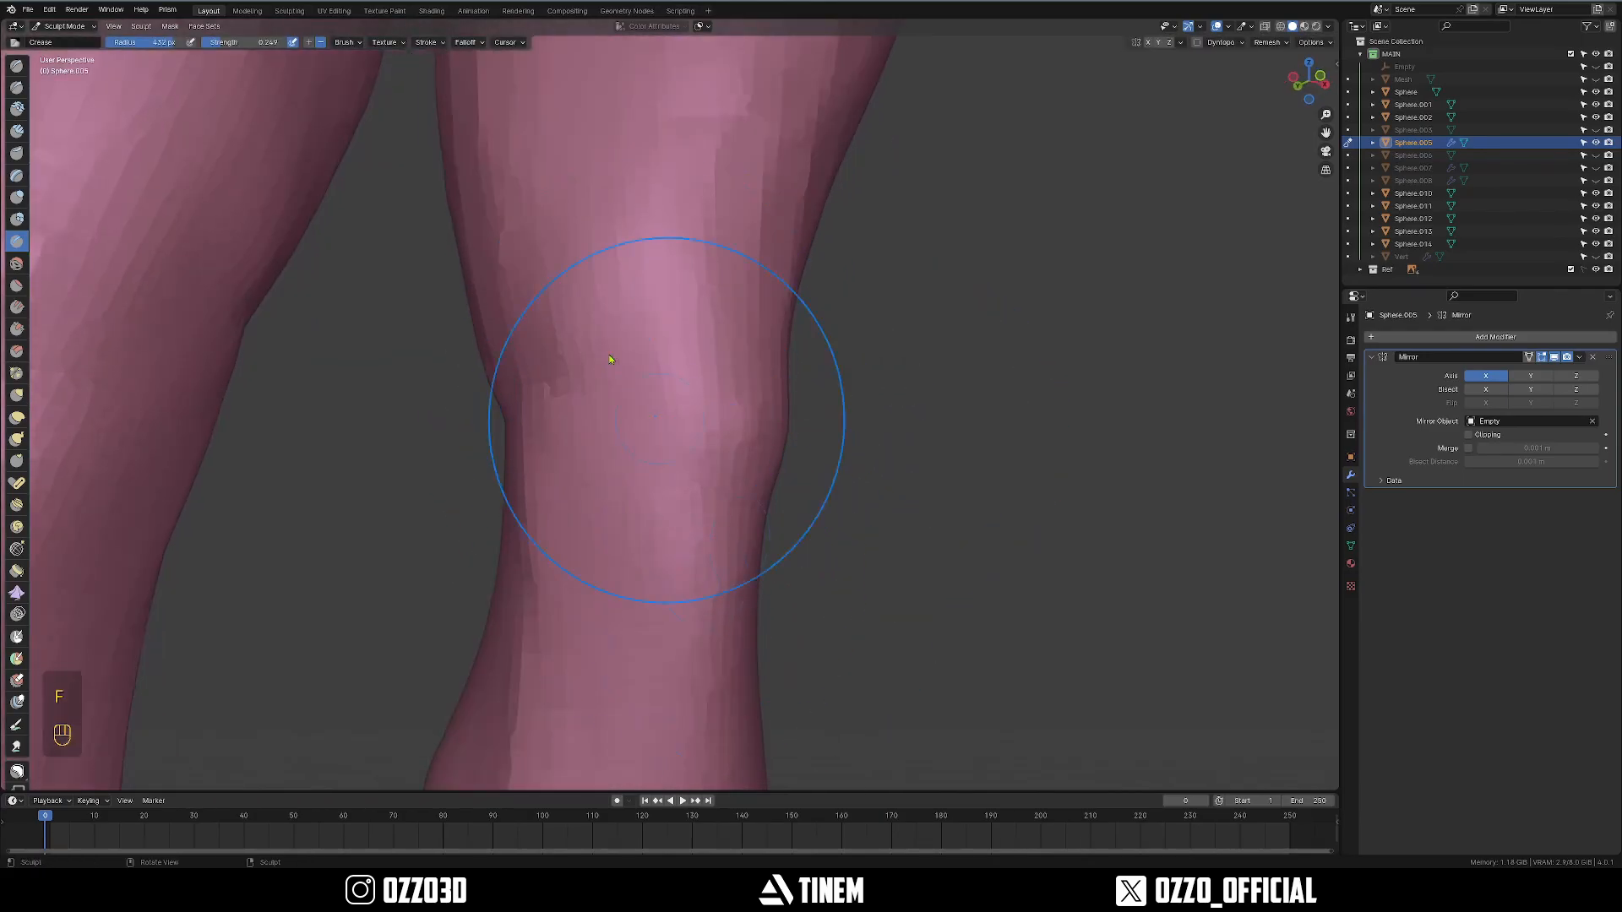
Carve a crease around the lower edge and side of the kneecap with a smaller Crease brush.
key("grave")
key("f")
key("f")
left_click(565, 402)
key("f")
left_click(528, 402)
left_click_drag(530, 407, 603, 340)
mouse_move(588, 470)
middle_mouse_down()
mouse_move(699, 442)
mouse_move(671, 484)
middle_mouse_up()
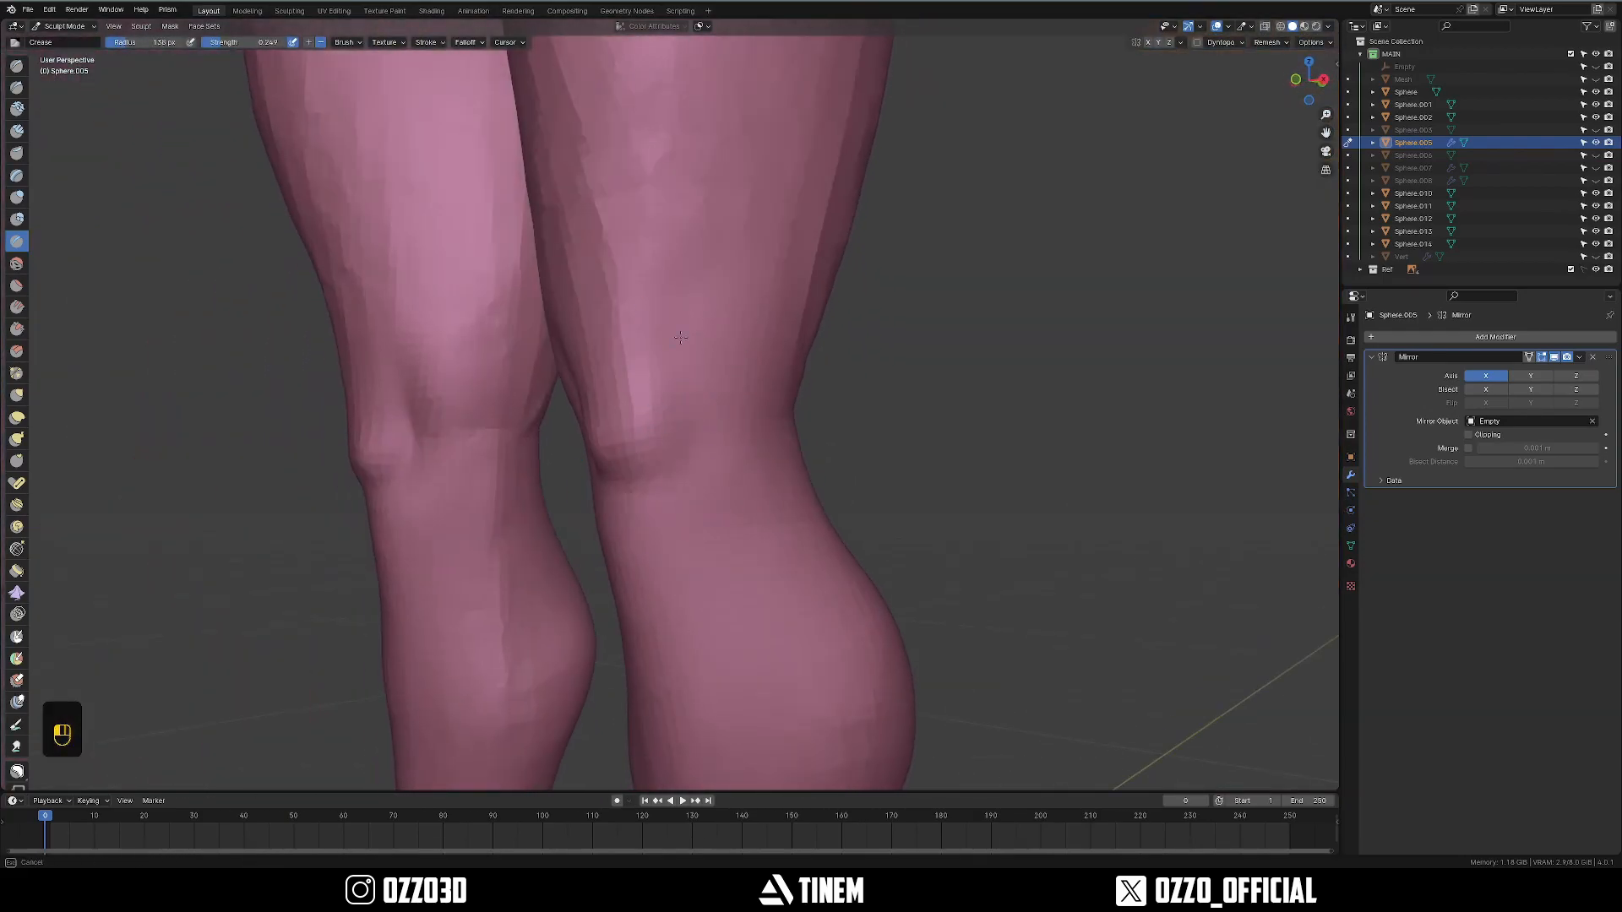
Extend and deepen the kneecap crease up both sides of the knee to define its outline.
mouse_move(702, 300)
middle_mouse_down()
mouse_move(670, 418)
mouse_move(627, 329)
mouse_move(523, 368)
mouse_move(545, 359)
middle_mouse_up()
key("f")
left_click(619, 366)
mouse_move(662, 415)
middle_mouse_down("shift")
mouse_move(612, 401)
mouse_move(709, 365)
middle_mouse_up("shift")
scroll(612, 399, "up", 2)
scroll(610, 398, "up", 1)
scroll(591, 422, "down", 1)
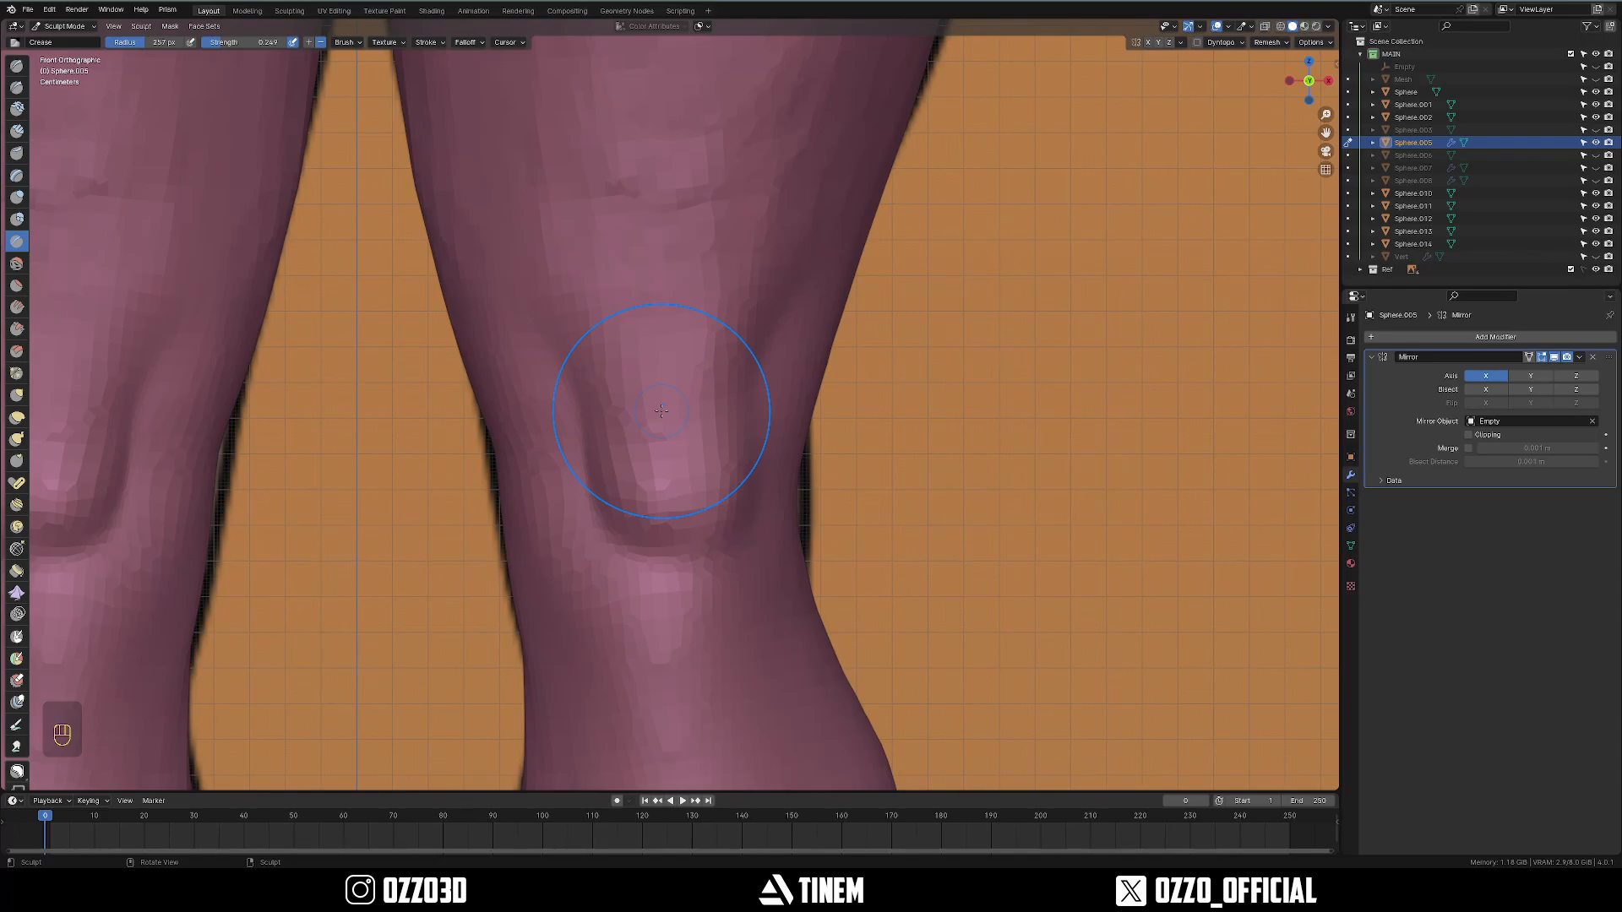
mouse_move(765, 258)
middle_mouse_down()
mouse_move(591, 398)
mouse_move(651, 380)
mouse_move(651, 416)
middle_mouse_up()
key("f")
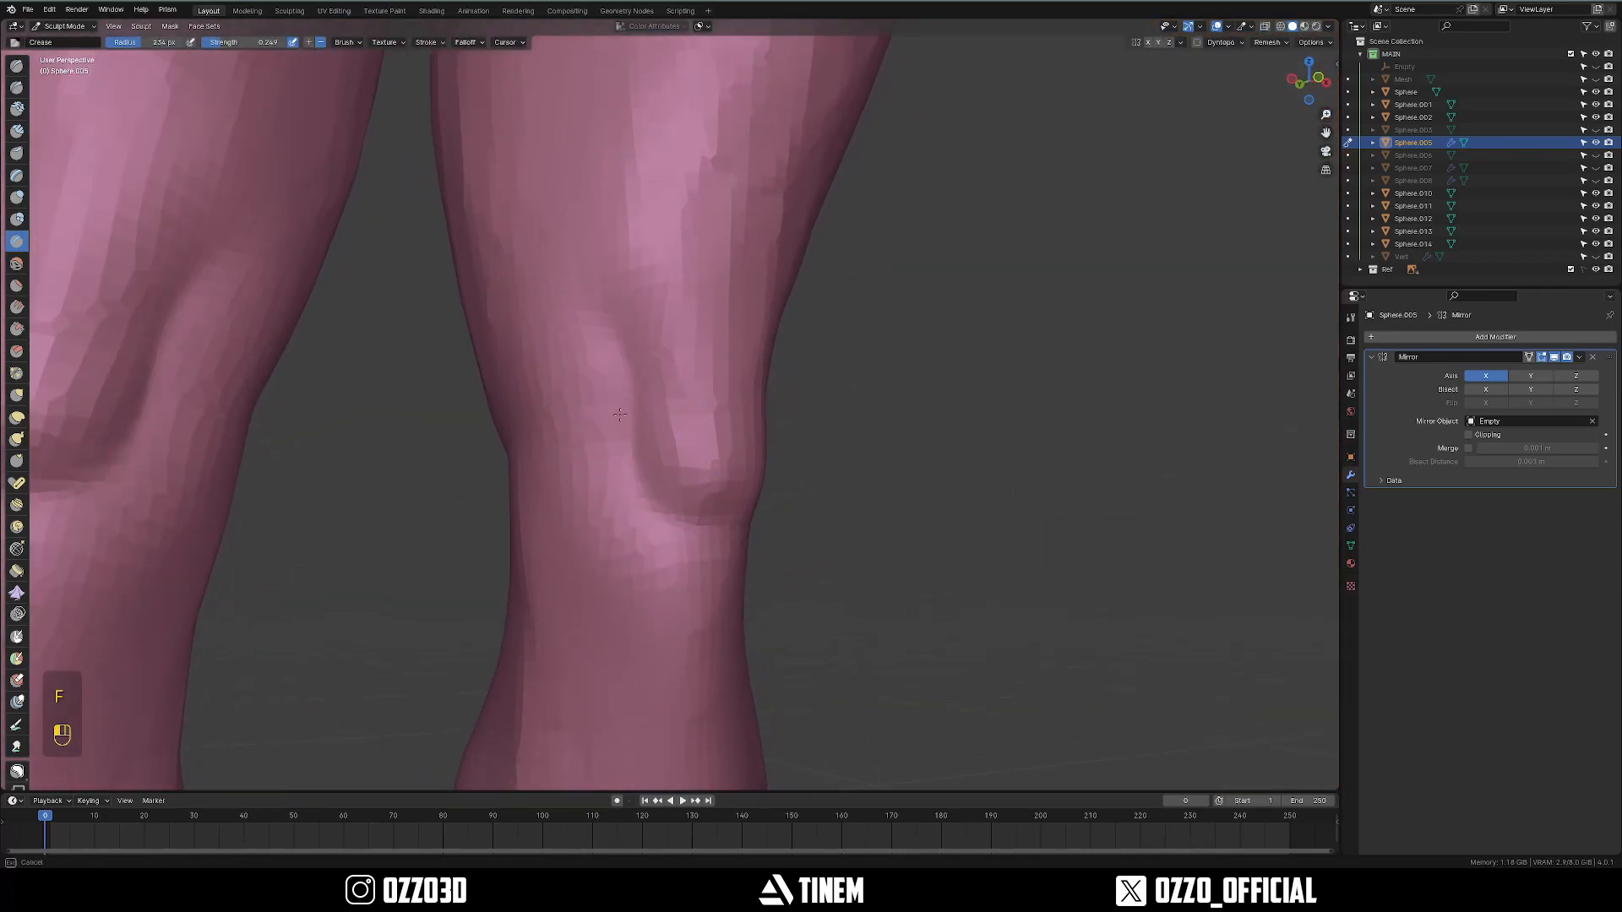
Smooth the thigh surface above the knee and soften the transition around the kneecap.
scroll(667, 489, "down", 3)
middle_click_drag(651, 470, 649, 458, "shift")
key("f")
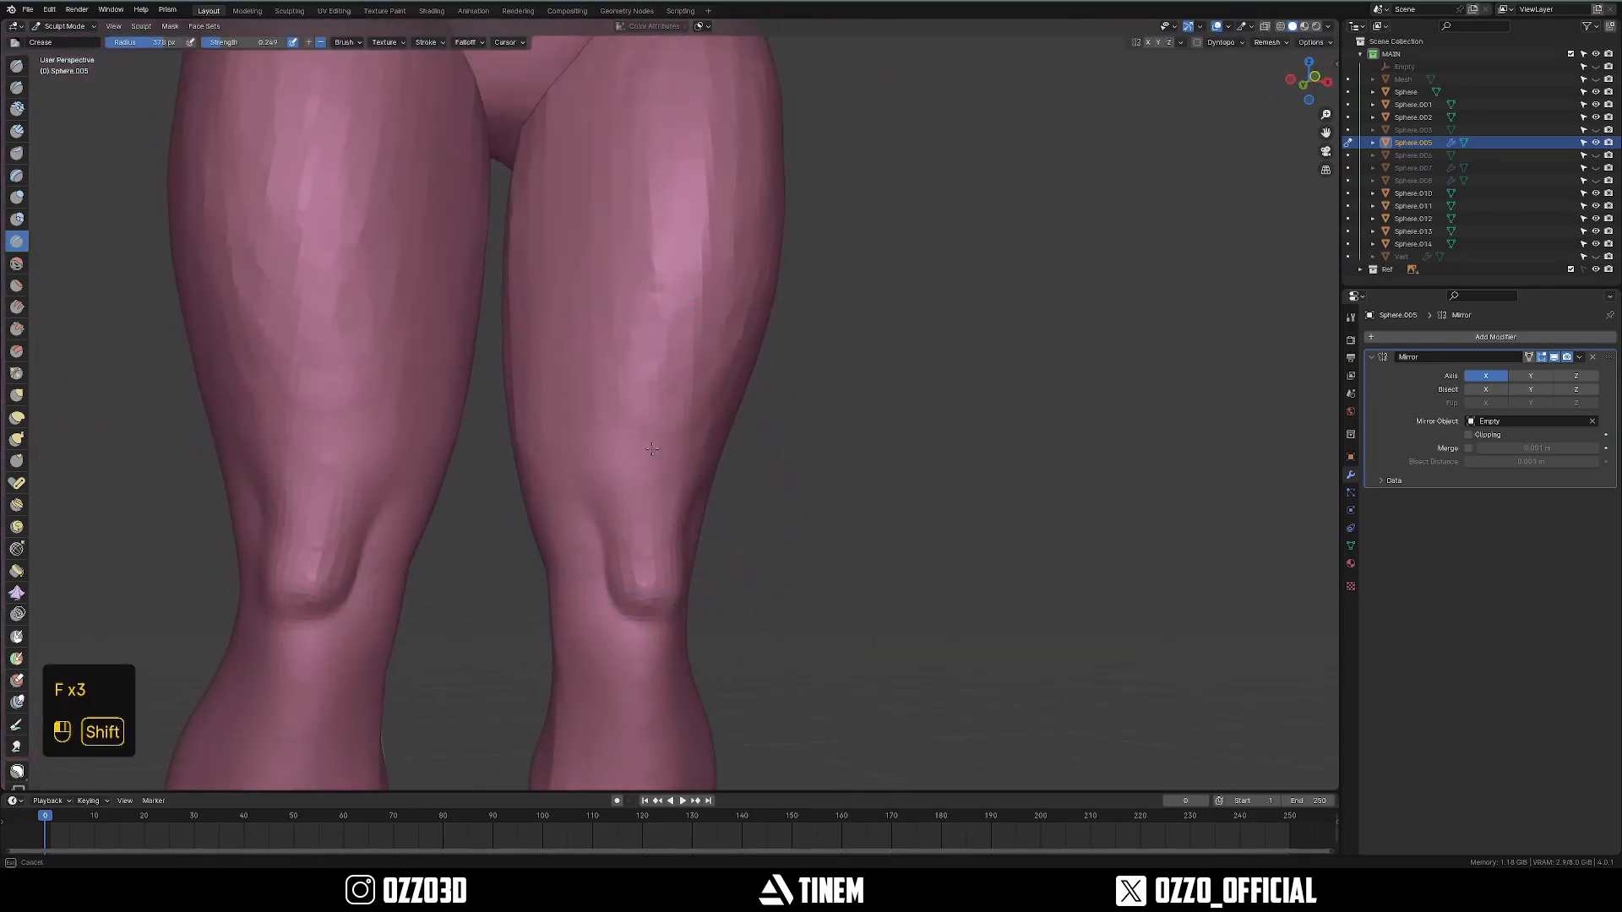
middle_click_drag(662, 346, 637, 366, "shift")
mouse_move(569, 443)
middle_mouse_down()
mouse_move(651, 398)
mouse_move(596, 336)
middle_mouse_up()
key("f")
mouse_move(554, 244)
middle_mouse_down()
mouse_move(851, 199)
mouse_move(645, 101)
mouse_move(708, 306)
mouse_move(701, 271)
mouse_move(645, 380)
mouse_move(626, 319)
mouse_move(604, 321)
middle_mouse_up()
Try to carve vertical tendon grooves into the back of the knee with a small Crease brush.
key("grave")
key("f")
left_click(607, 341)
key("grave")
key("f")
key("f")
key("f")
left_click(604, 343)
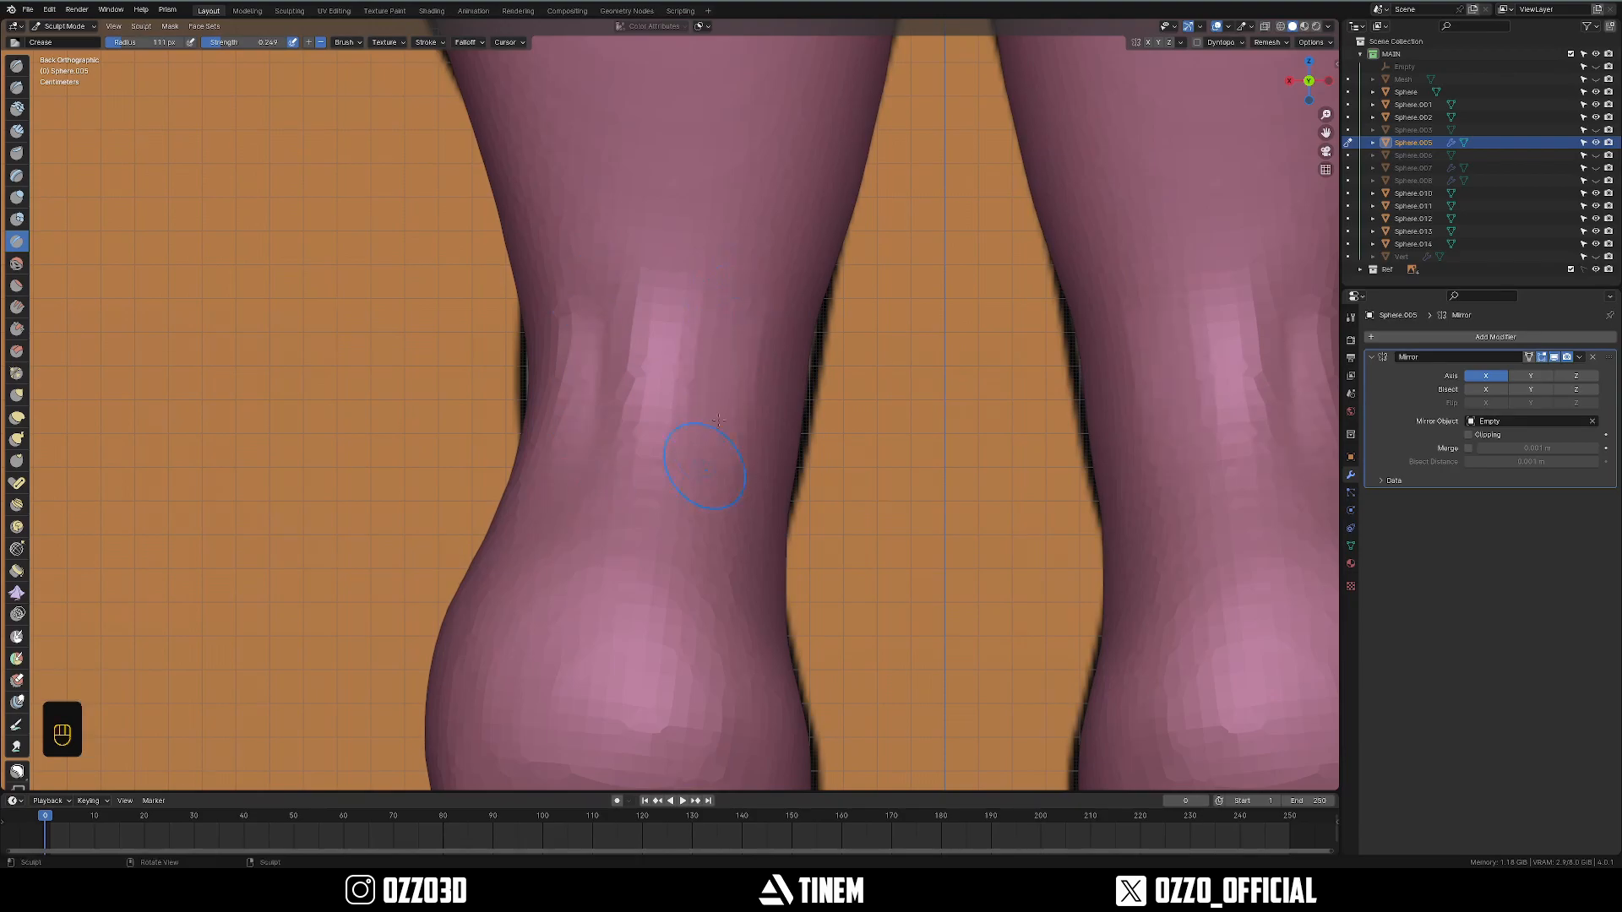
key("f")
left_click(701, 377)
Smooth away the vertical grooves on the back of the knee with a large brush.
middle_click_drag(591, 473, 596, 523, "ctrl")
middle_click_drag(595, 481, 659, 504)
key("f")
left_click(760, 484)
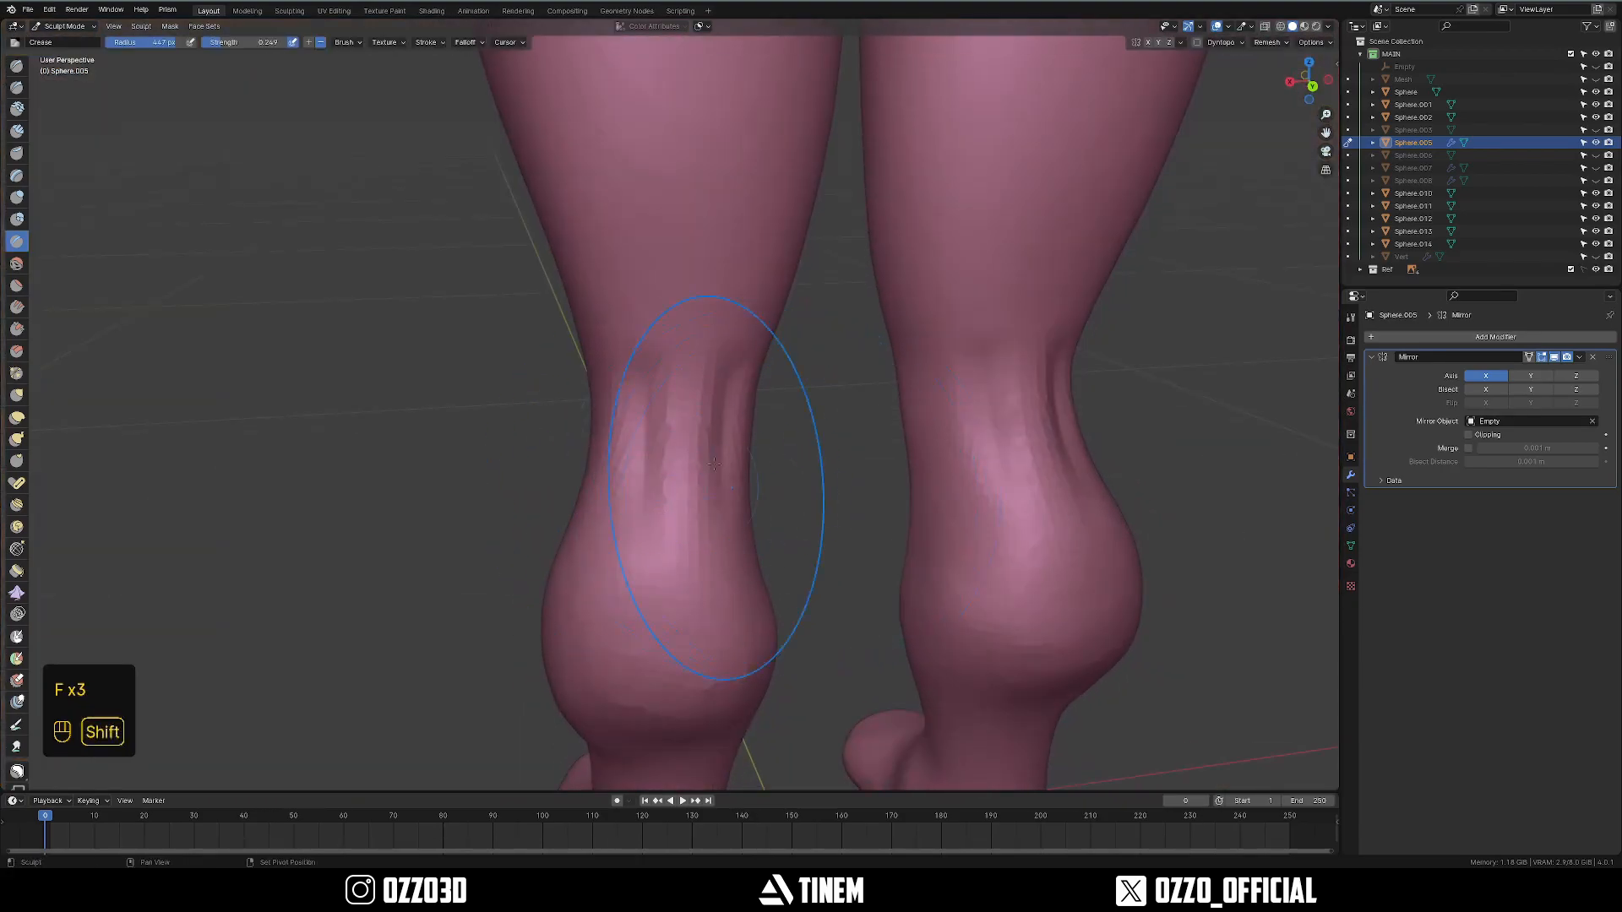
middle_click_drag(678, 445, 587, 448)
mouse_move(587, 447)
middle_mouse_down("ctrl")
mouse_move(588, 482)
mouse_move(676, 456)
middle_mouse_up("ctrl")
key("f")
left_click(595, 469)
middle_click_drag(675, 456, 680, 380, "ctrl")
Carve two vertical tendon grooves and a short horizontal crease into the back of the knee.
key("f")
key("f")
key("f")
left_click(713, 363)
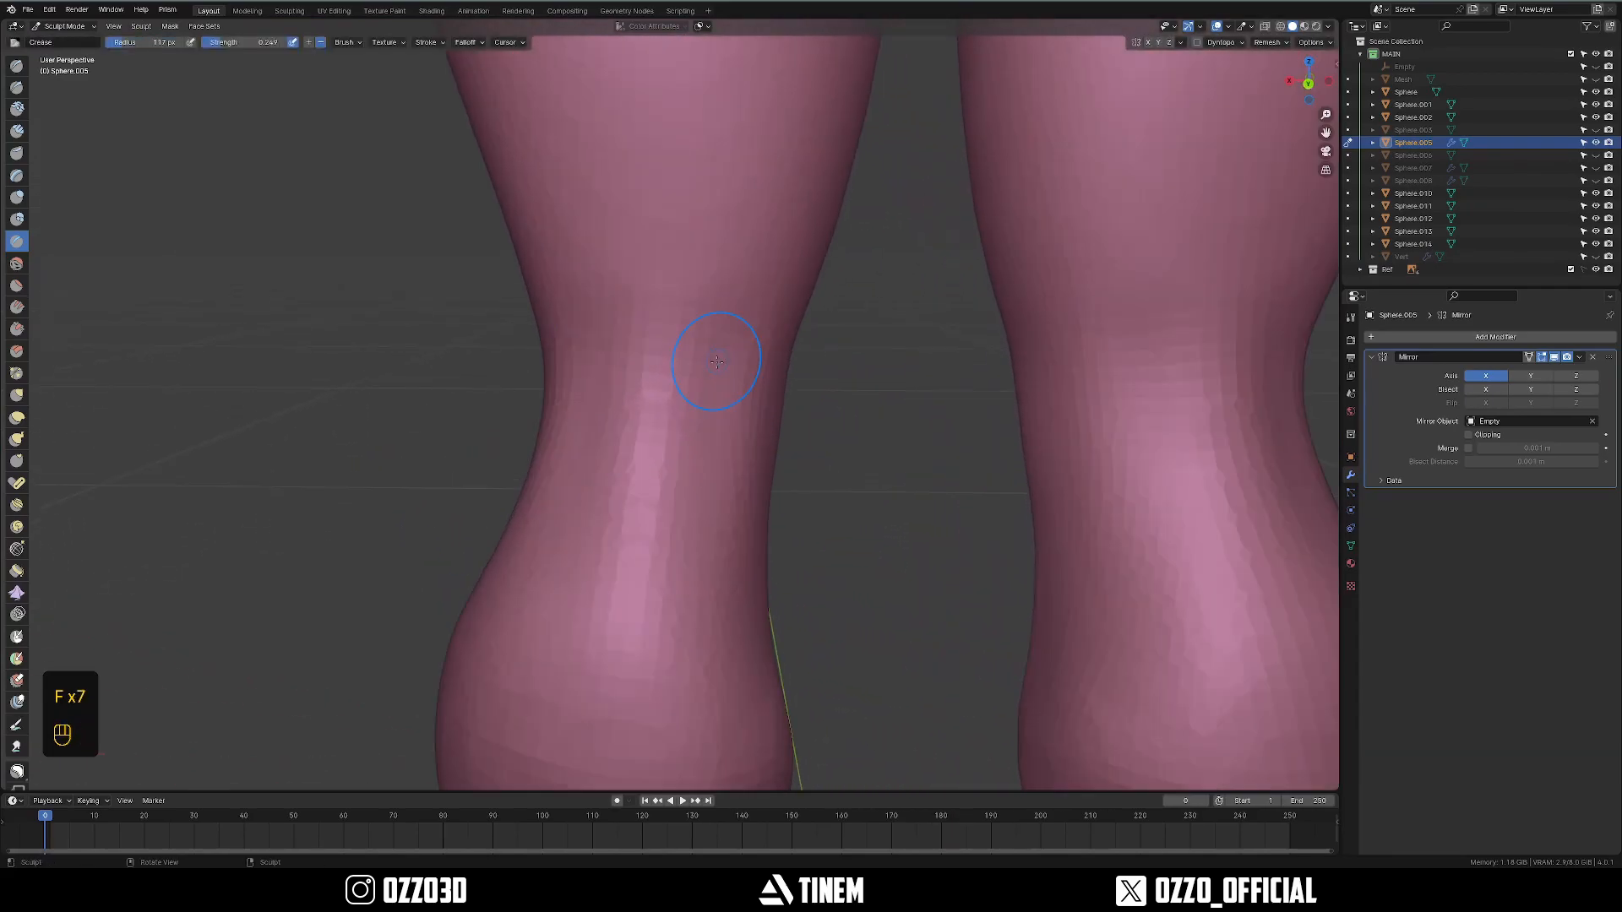
key("f")
left_click(600, 453)
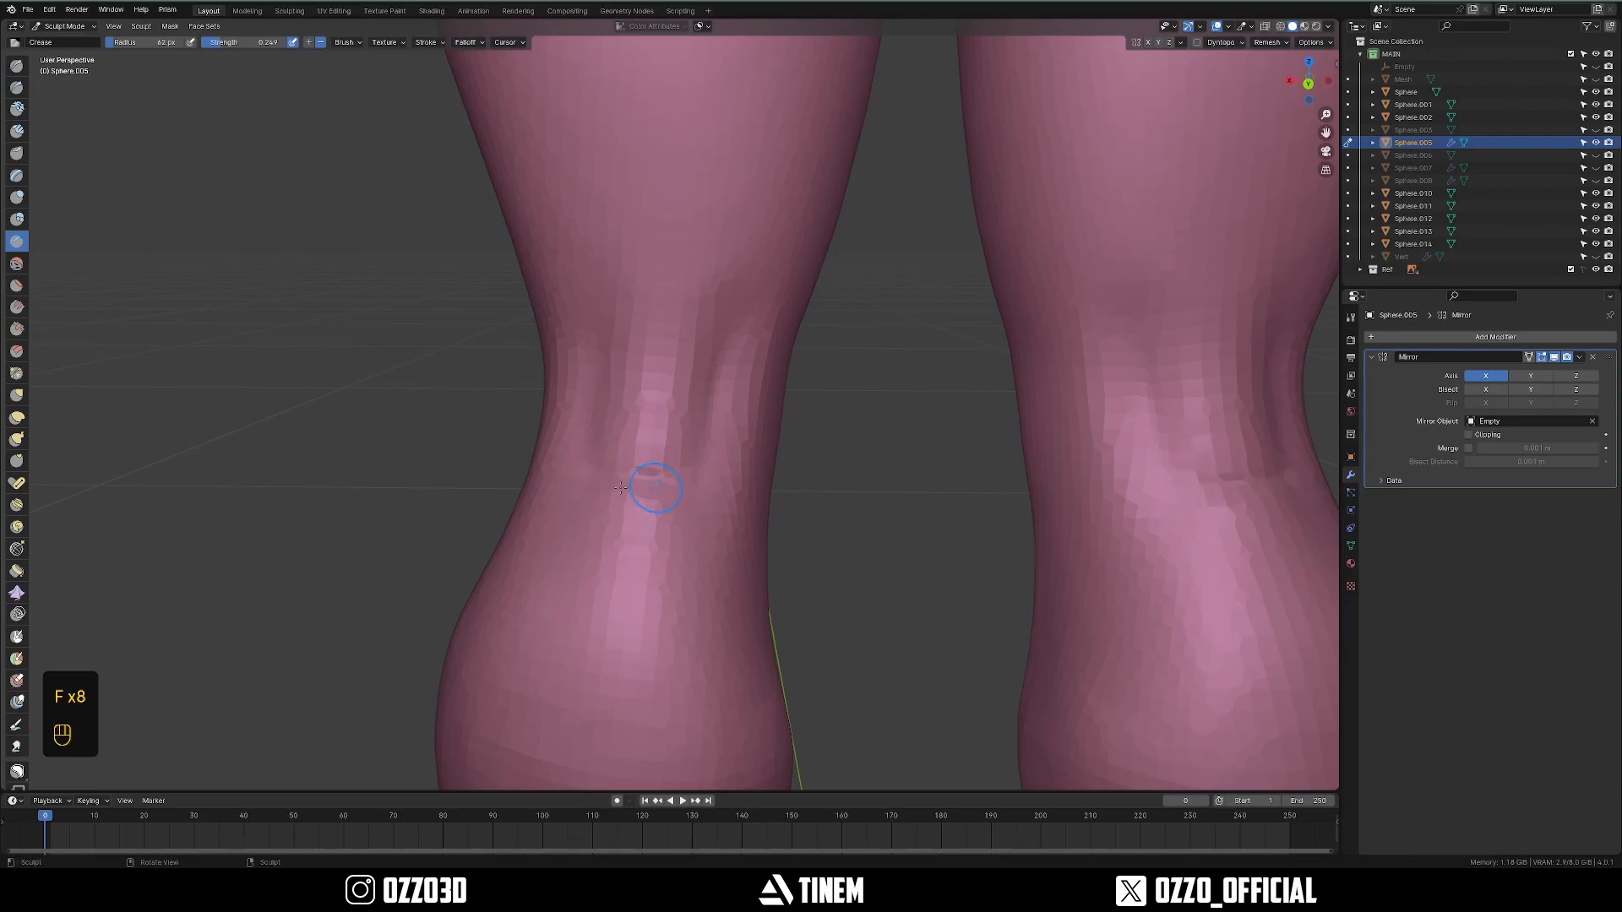
Soften the tendon grooves and the horizontal crease on the back of the knee with an enlarged brush.
scroll(642, 487, "down", 3)
middle_click_drag(654, 485, 728, 433)
scroll(711, 480, "up", 4)
scroll(706, 466, "down", 3)
middle_click_drag(728, 433, 690, 432)
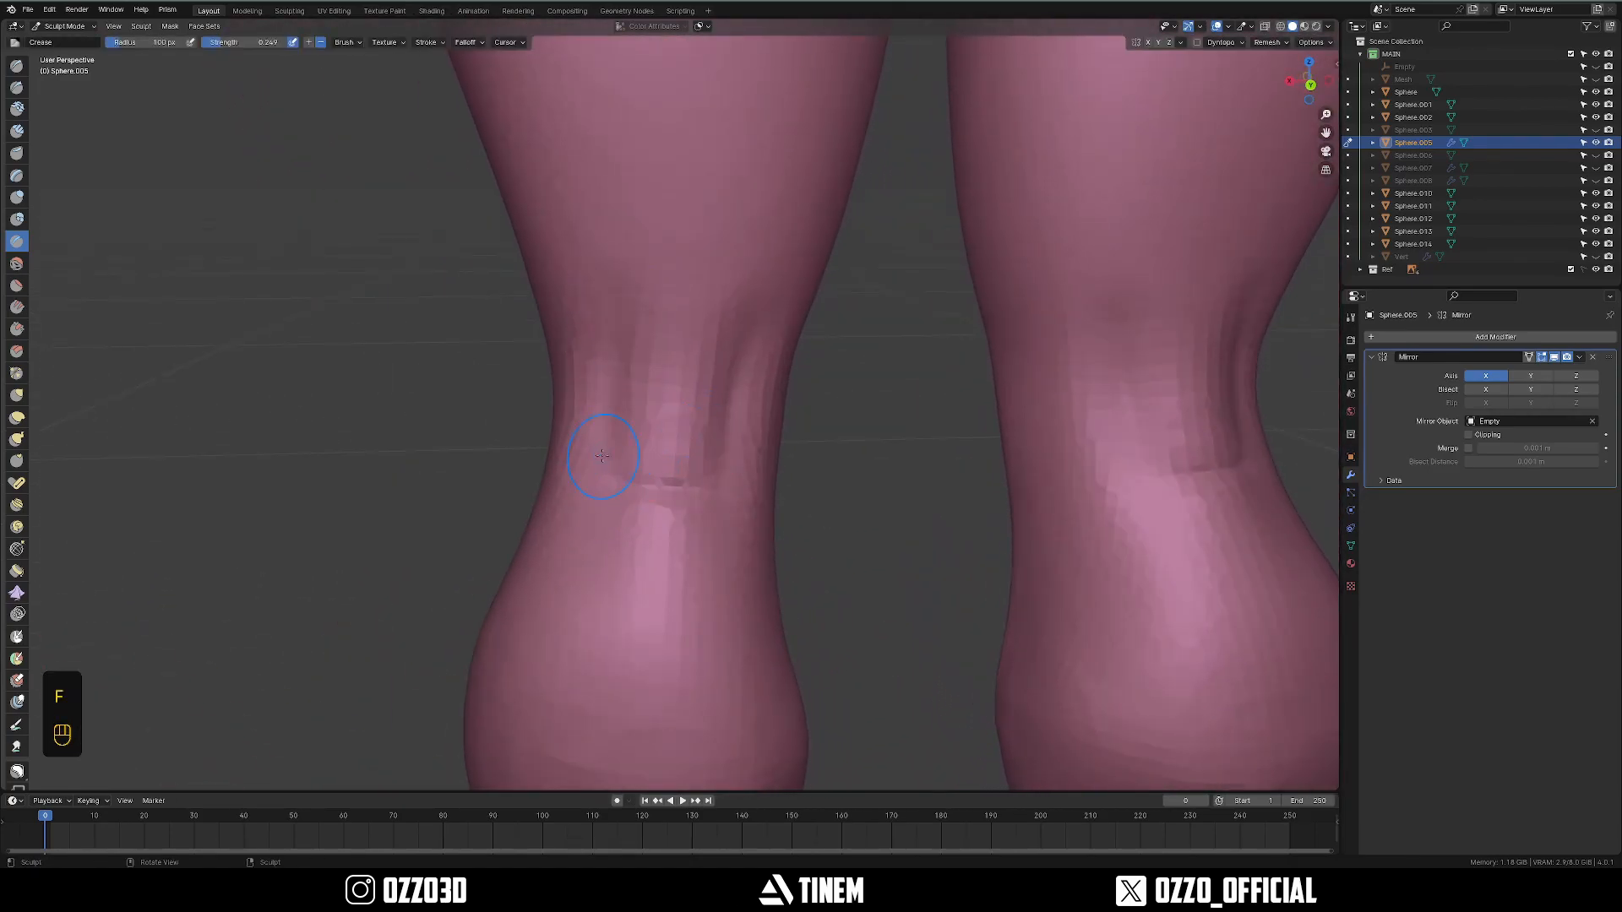
key("f")
left_click(637, 577)
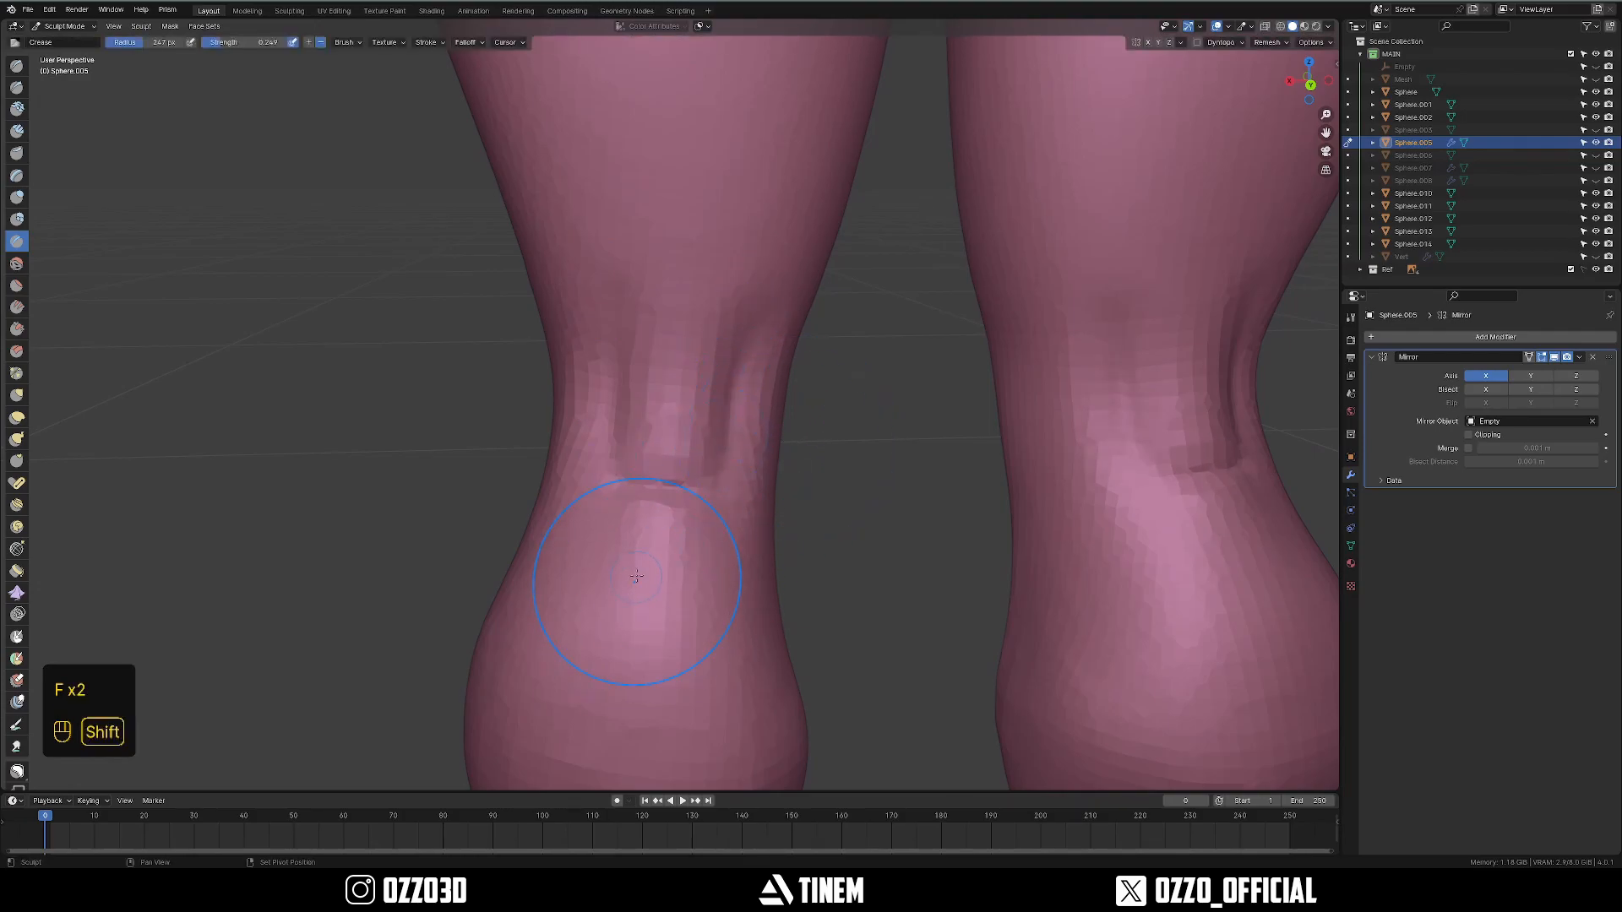
scroll(667, 538, "down", 2)
middle_click_drag(633, 543, 685, 328)
Refine the knee's profile against the side reference image with a resized Crease brush.
scroll(677, 383, "down", 7)
middle_click_drag(676, 383, 794, 351)
middle_click_drag(794, 350, 688, 372, "shift")
key("grave")
scroll(732, 507, "up", 4)
middle_click_drag(732, 520, 749, 457, "shift")
scroll(749, 457, "up", 4)
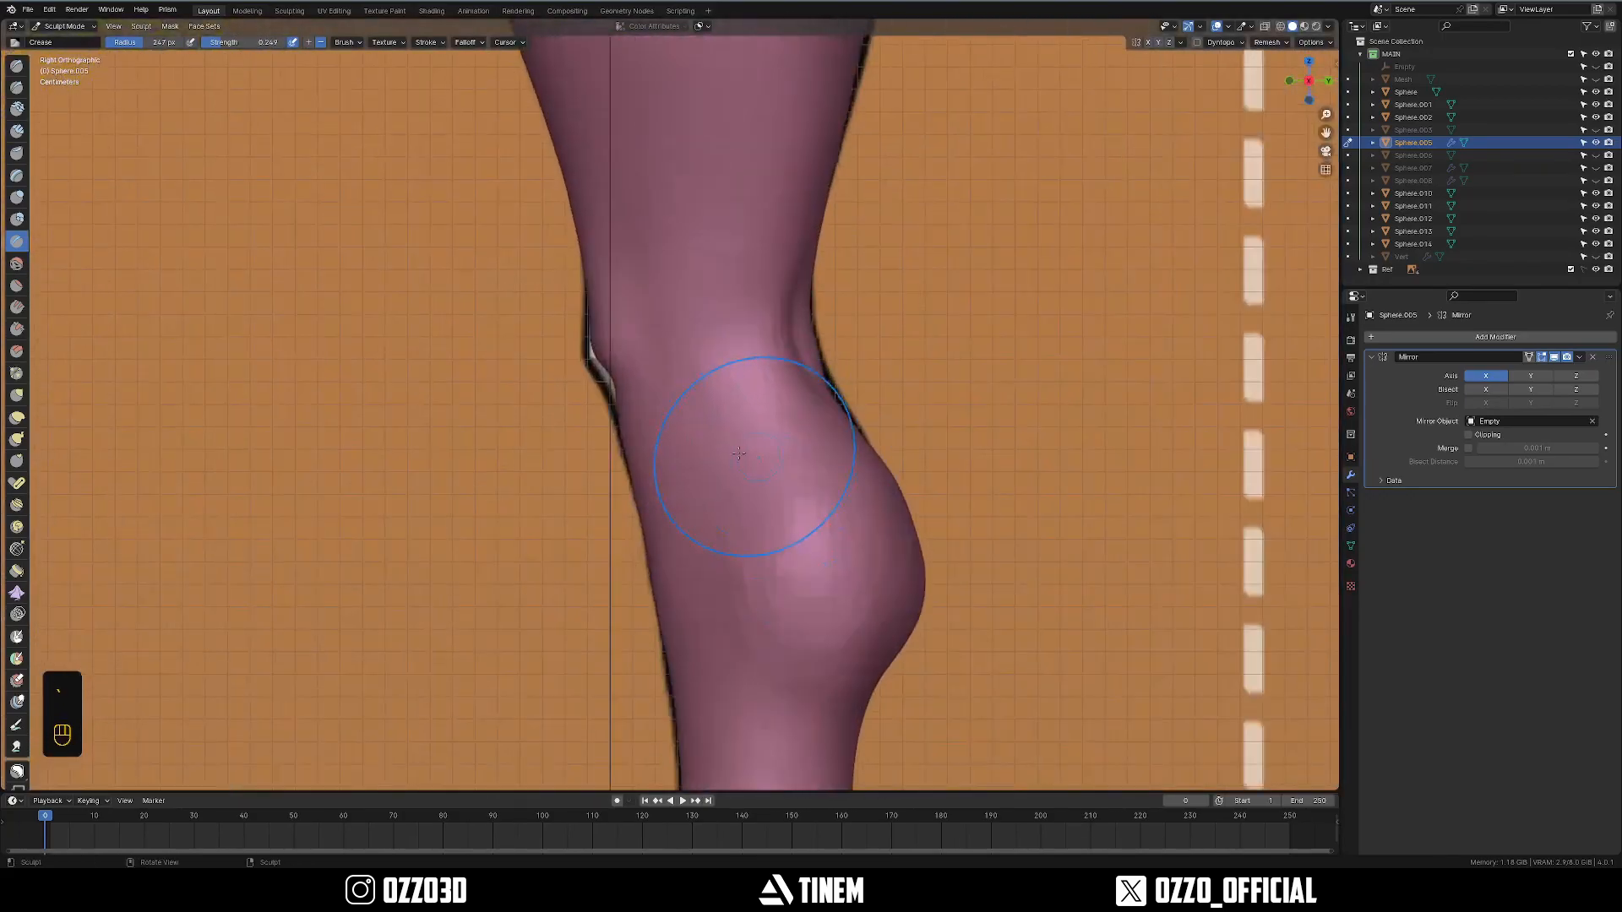
mouse_move(497, 420)
middle_mouse_down()
mouse_move(724, 428)
mouse_move(684, 438)
middle_mouse_up()
key("f")
left_click(737, 447)
key("f")
left_click(684, 438)
mouse_move(689, 422)
left_mouse_down()
mouse_move(687, 442)
mouse_move(644, 365)
left_mouse_up()
key("grave")
key("f")
left_click(611, 403)
Finish sculpting the legs, save the file and start sculpting the torso mesh.
scroll(793, 380, "down", 6)
middle_click_drag(793, 380, 782, 473, "shift")
mouse_move(675, 380)
middle_mouse_down()
mouse_move(793, 404)
mouse_move(554, 474)
middle_mouse_up()
key("grave")
key("ctrl+Tab")
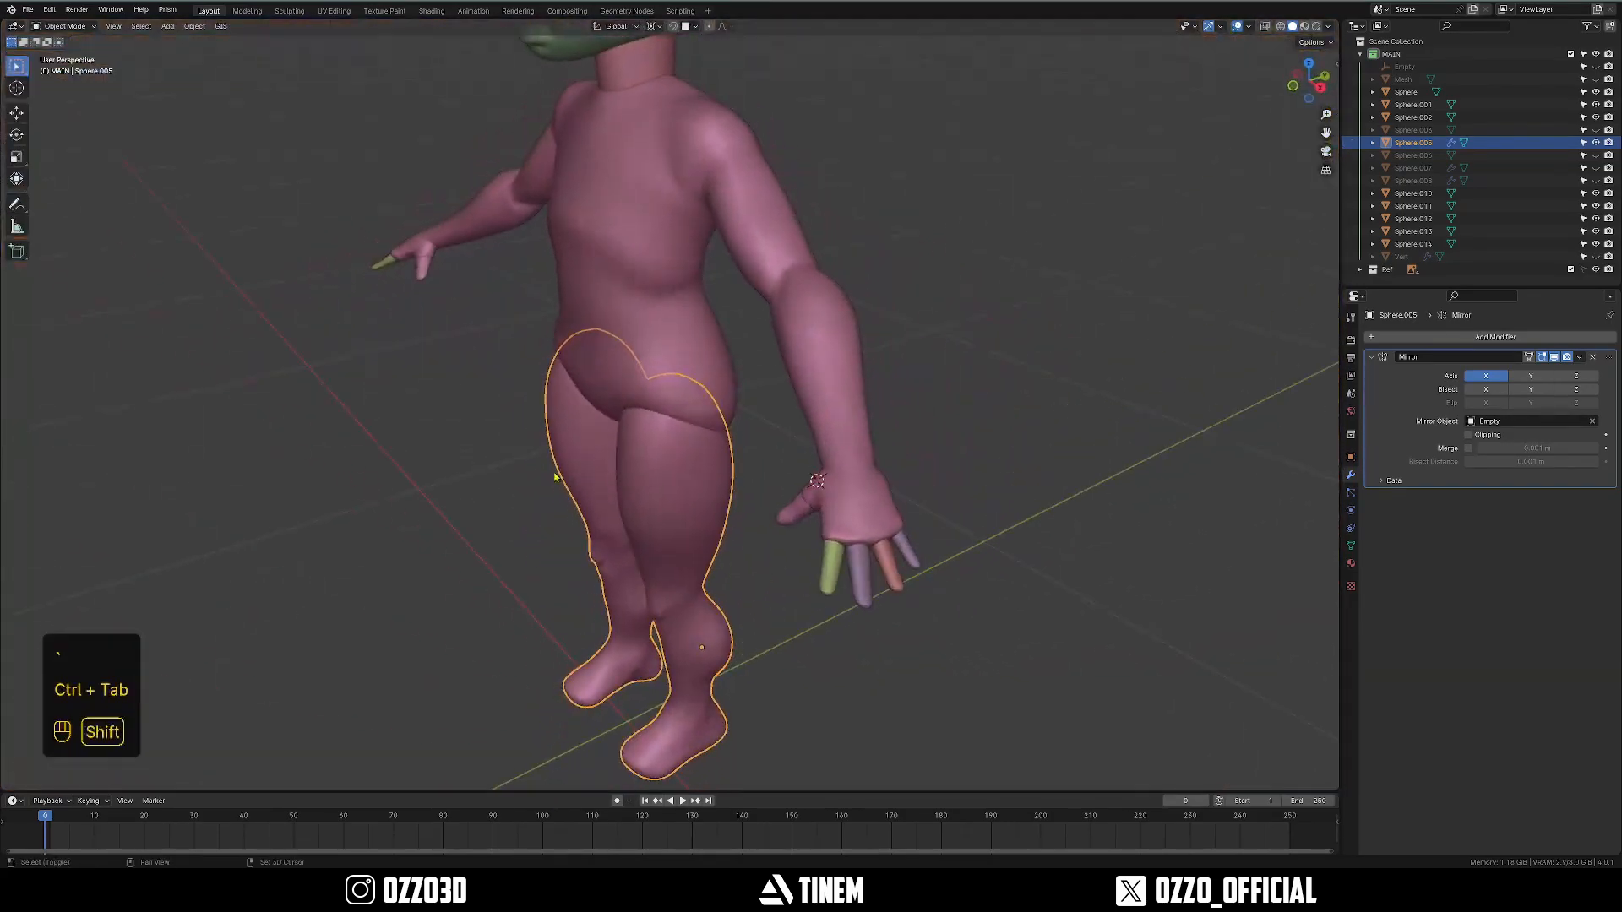
scroll(591, 413, "up", 4)
left_click(625, 364)
middle_click_drag(625, 363, 699, 230)
key("ctrl+s")
key("ctrl+Tab")
Shape the waist area of the torso with short strokes of a resized Crease brush.
key("f")
left_click(722, 382)
key("f")
left_click(739, 393)
middle_click_drag(724, 390, 672, 368)
key("f")
left_click(859, 373)
left_click_drag(647, 382, 647, 365)
middle_click_drag(647, 365, 629, 516)
key("f")
left_click(591, 338)
Carve soft creases down the sides of the abdomen and smooth them into the belly.
middle_click_drag(667, 169, 646, 306, "shift")
middle_click_drag(663, 414, 731, 405)
left_click_drag(734, 444, 706, 469)
middle_click_drag(735, 441, 708, 441, "ctrl")
left_click_drag(725, 431, 671, 505)
mouse_move(701, 473)
middle_mouse_down("ctrl")
mouse_move(667, 465)
mouse_move(676, 475)
middle_mouse_up("ctrl")
middle_click_drag(676, 475, 726, 487, "ctrl")
key("f")
left_click(710, 486)
left_click_drag(748, 422, 692, 482, "shift")
middle_click_drag(692, 464, 646, 457)
key("f")
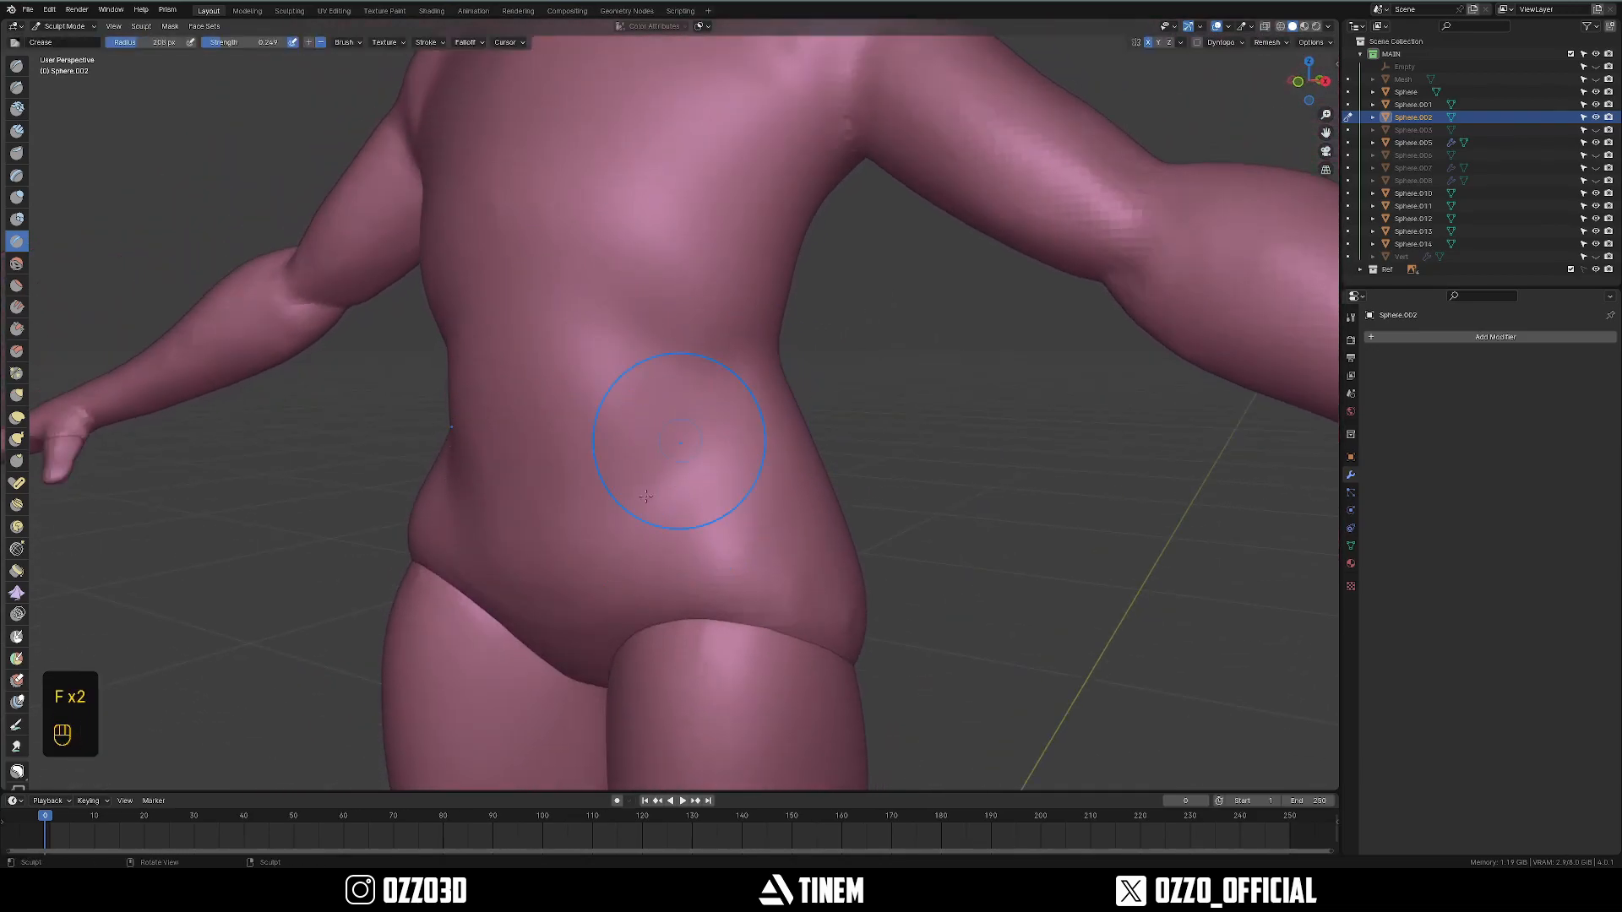
Carve diagonal V-shaped creases from the hips toward the groin and smooth the lower abdomen.
middle_click_drag(752, 549, 760, 468, "shift")
left_click_drag(718, 479, 760, 532, "shift")
middle_click_drag(714, 540, 773, 524)
key("f")
left_click(731, 525)
left_click_drag(740, 399, 668, 503)
key("f")
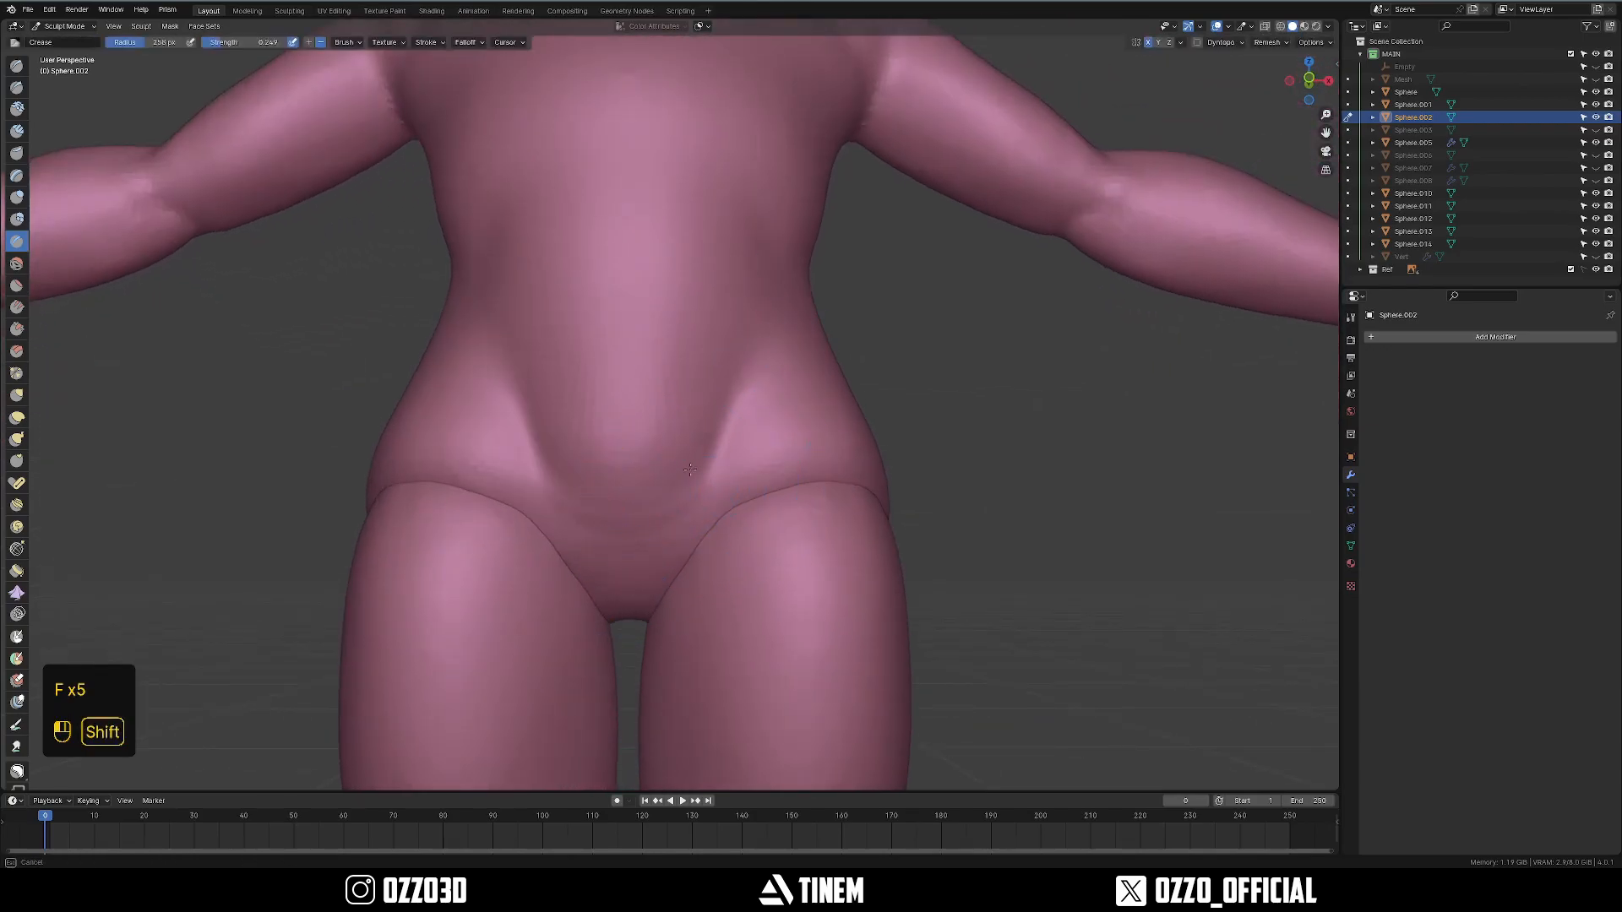
left_click(690, 519)
Carve a vertical groove along the spine and down between the buttocks.
middle_click_drag(690, 519, 742, 371)
key("f")
left_click_drag(731, 413, 706, 446)
key("f")
left_click(924, 420)
middle_click_drag(764, 351, 760, 422)
key("f")
left_click(760, 485)
mouse_move(730, 490)
middle_mouse_down()
mouse_move(607, 505)
mouse_move(731, 567)
middle_mouse_up()
middle_click_drag(706, 418, 741, 626)
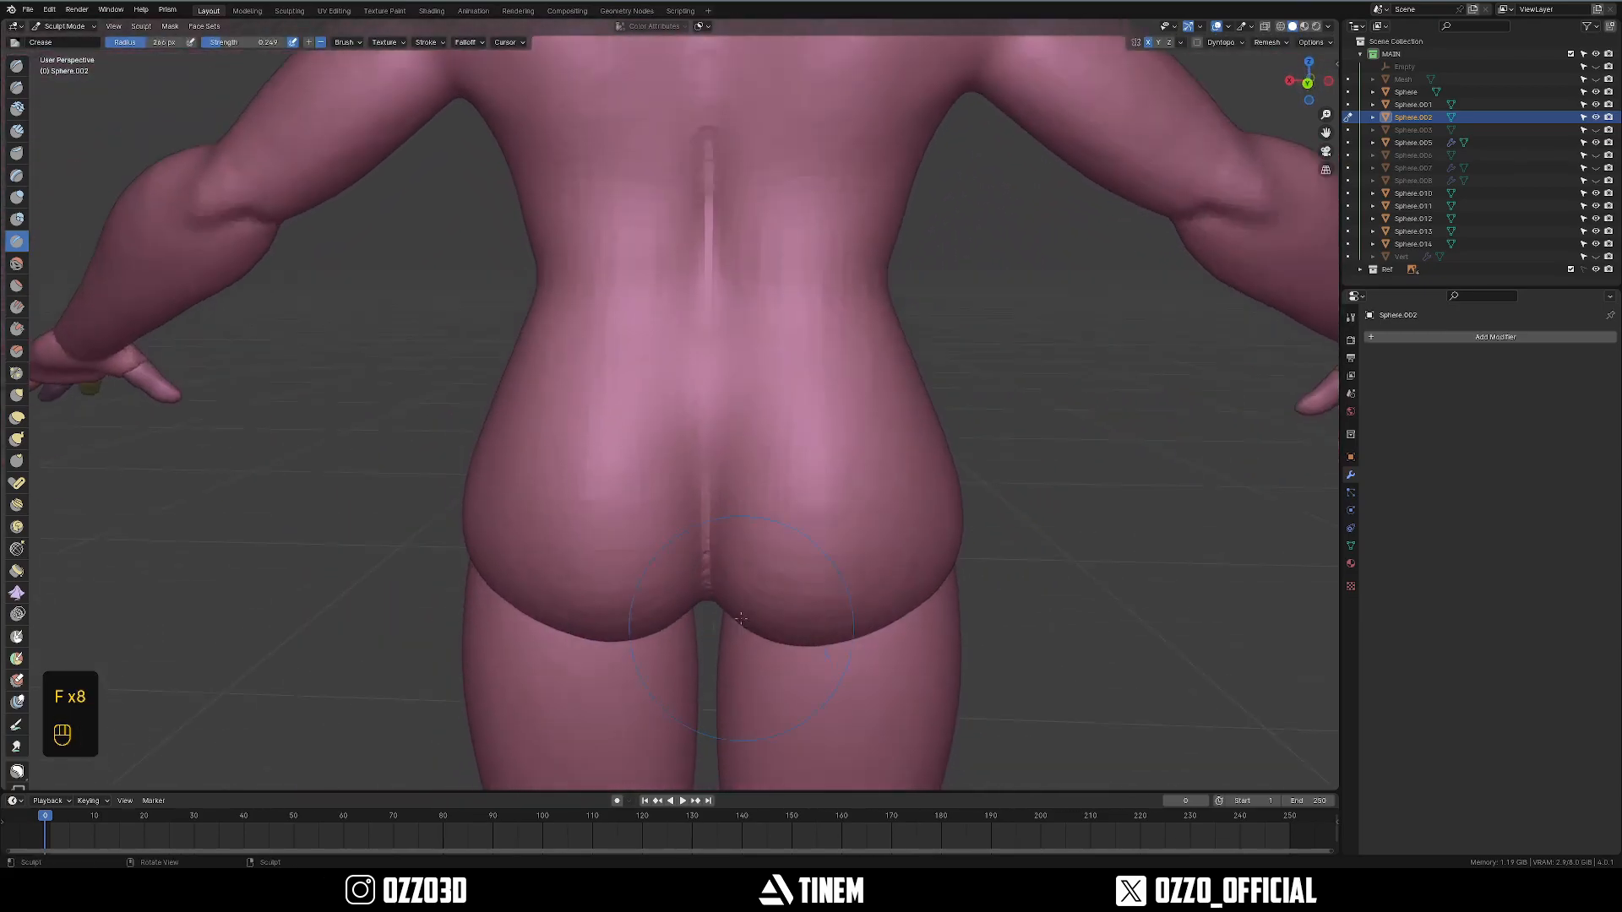
Smooth the lower spine groove and shape shallow hollows above the buttocks with a large brush.
middle_click_drag(585, 536, 633, 591)
key("f")
left_click(555, 537)
key("f")
left_click(541, 514)
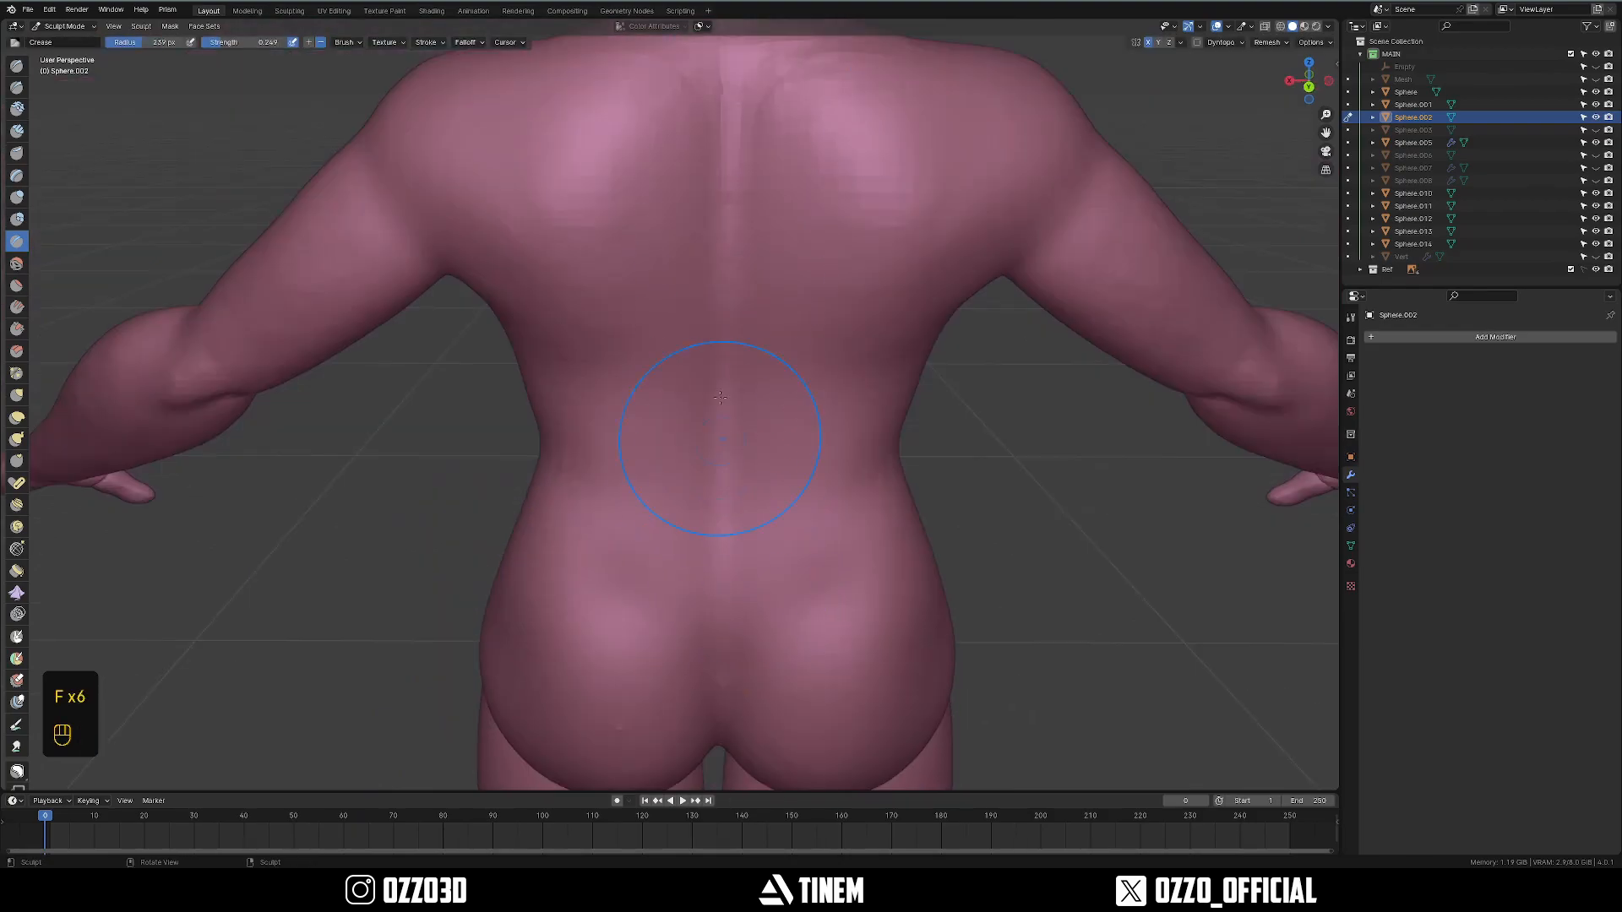
key("f")
left_click(769, 397)
Smooth the upper spine groove between the shoulder blades into a broad, soft furrow.
middle_click_drag(743, 236, 726, 371, "shift")
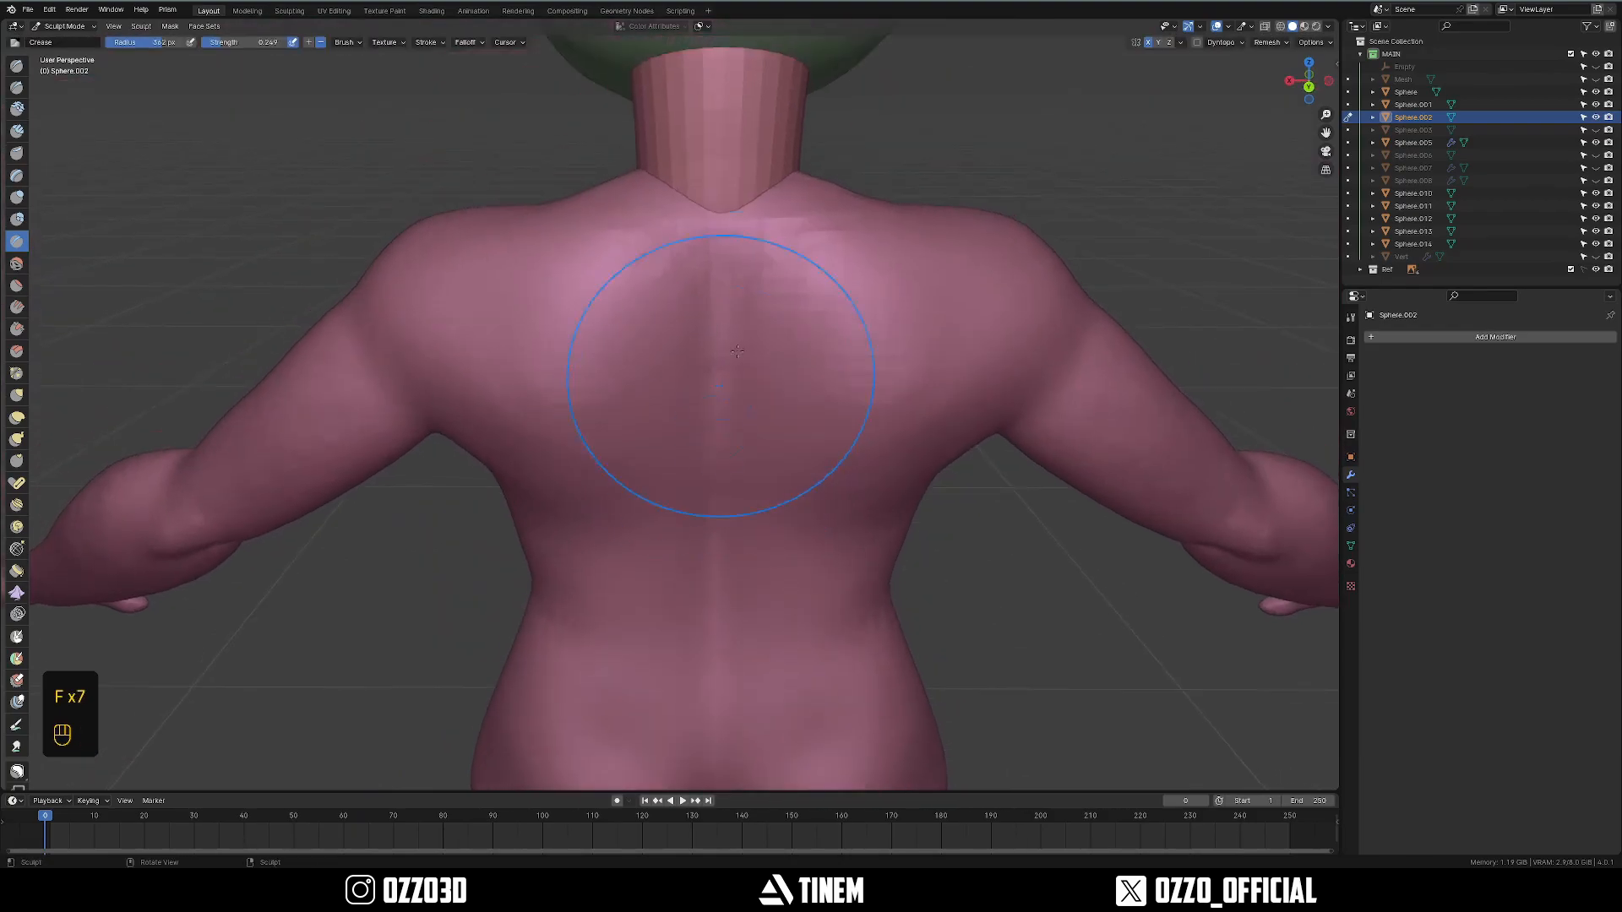
key("f")
mouse_move(726, 448)
middle_mouse_down("shift")
mouse_move(761, 359)
mouse_move(718, 388)
middle_mouse_up("shift")
middle_click_drag(718, 405, 718, 295, "ctrl")
middle_click_drag(676, 321, 684, 414, "shift")
key("f")
left_click(625, 338)
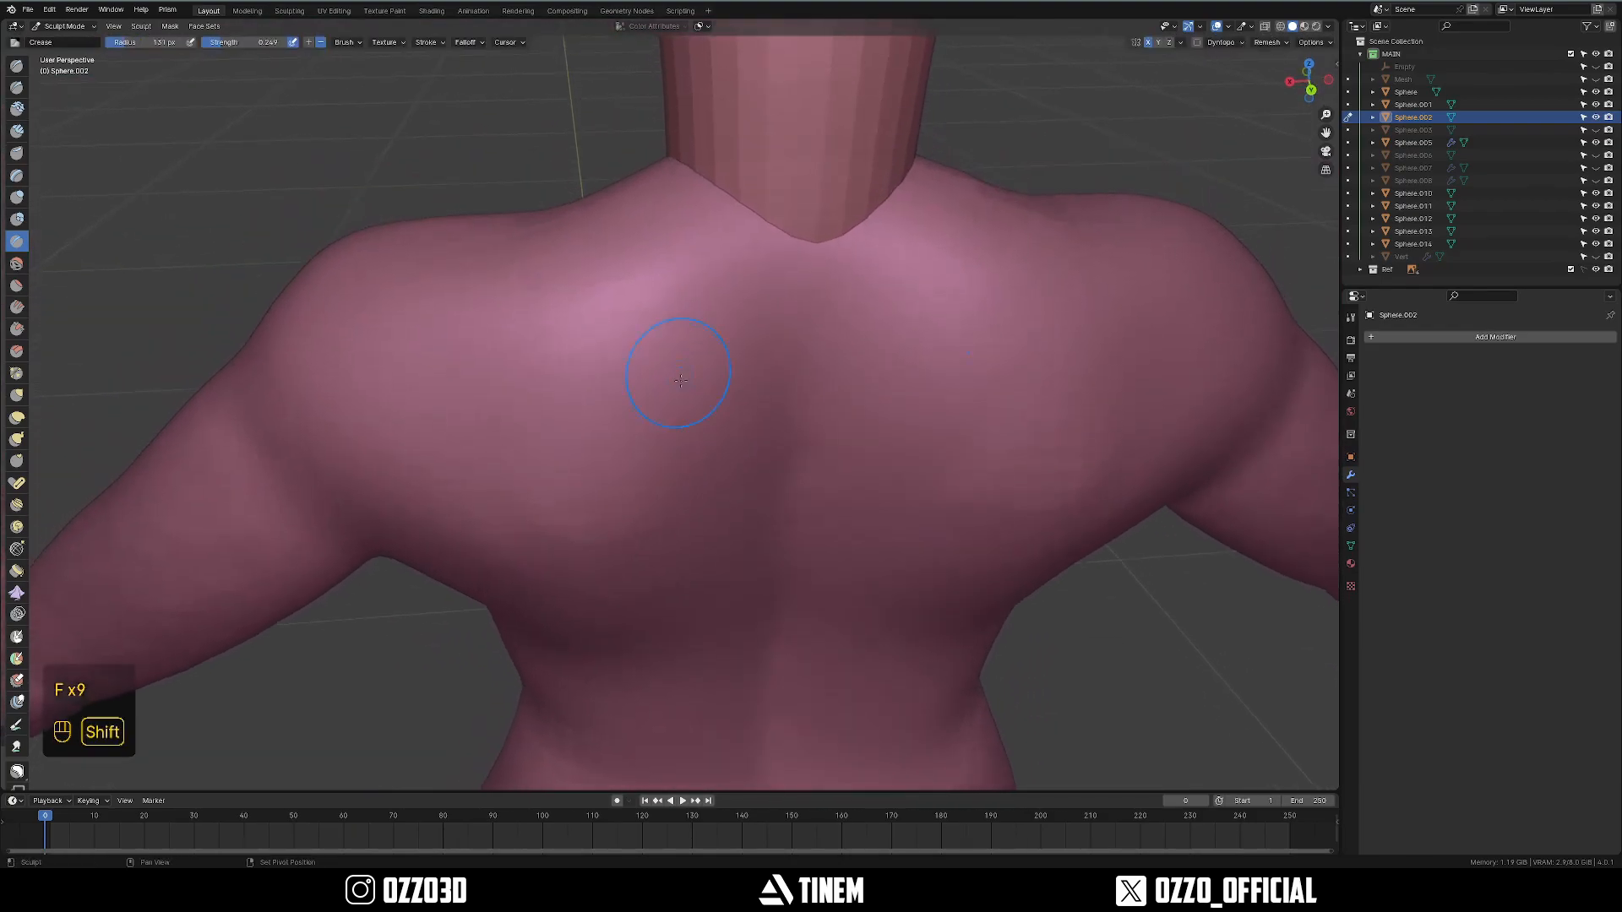
Soften the shoulder blades and the muscle transition below the neck with resized smoothing strokes.
key("f")
left_click(825, 296)
left_click_drag(726, 261, 619, 236, "shift")
key("f")
left_click(952, 269)
middle_click_drag(760, 423, 696, 245, "shift")
key("f")
left_click(862, 300)
mouse_move(810, 313)
left_mouse_down("shift")
mouse_move(773, 295)
mouse_move(763, 358)
left_mouse_up("shift")
Add volume around the shoulders with the Inflate/Deflate brush and smooth the surface.
middle_click_drag(760, 371, 794, 287, "shift")
mouse_move(676, 363)
middle_mouse_down()
mouse_move(746, 302)
mouse_move(532, 356)
mouse_move(709, 405)
mouse_move(851, 290)
mouse_move(850, 225)
mouse_move(151, 266)
middle_mouse_up()
scroll(851, 289, "up", 2)
left_click(20, 196)
key("f")
left_click(743, 355)
middle_click_drag(743, 355, 633, 406)
mouse_move(633, 405)
middle_mouse_down()
mouse_move(503, 355)
mouse_move(857, 380)
mouse_move(673, 312)
mouse_move(811, 311)
mouse_move(723, 401)
middle_mouse_up()
key("f")
left_click(933, 313)
key("f")
left_click(644, 417)
left_click_drag(676, 397, 701, 362, "shift")
Lay down the inner ends of the collarbones below the neck with a small Clay Strips brush.
scroll(701, 361, "down", 4)
mouse_move(700, 362)
middle_mouse_down()
mouse_move(862, 514)
mouse_move(836, 505)
middle_mouse_up()
scroll(735, 338, "up", 3)
middle_click_drag(735, 337, 675, 433)
scroll(673, 426, "up", 2)
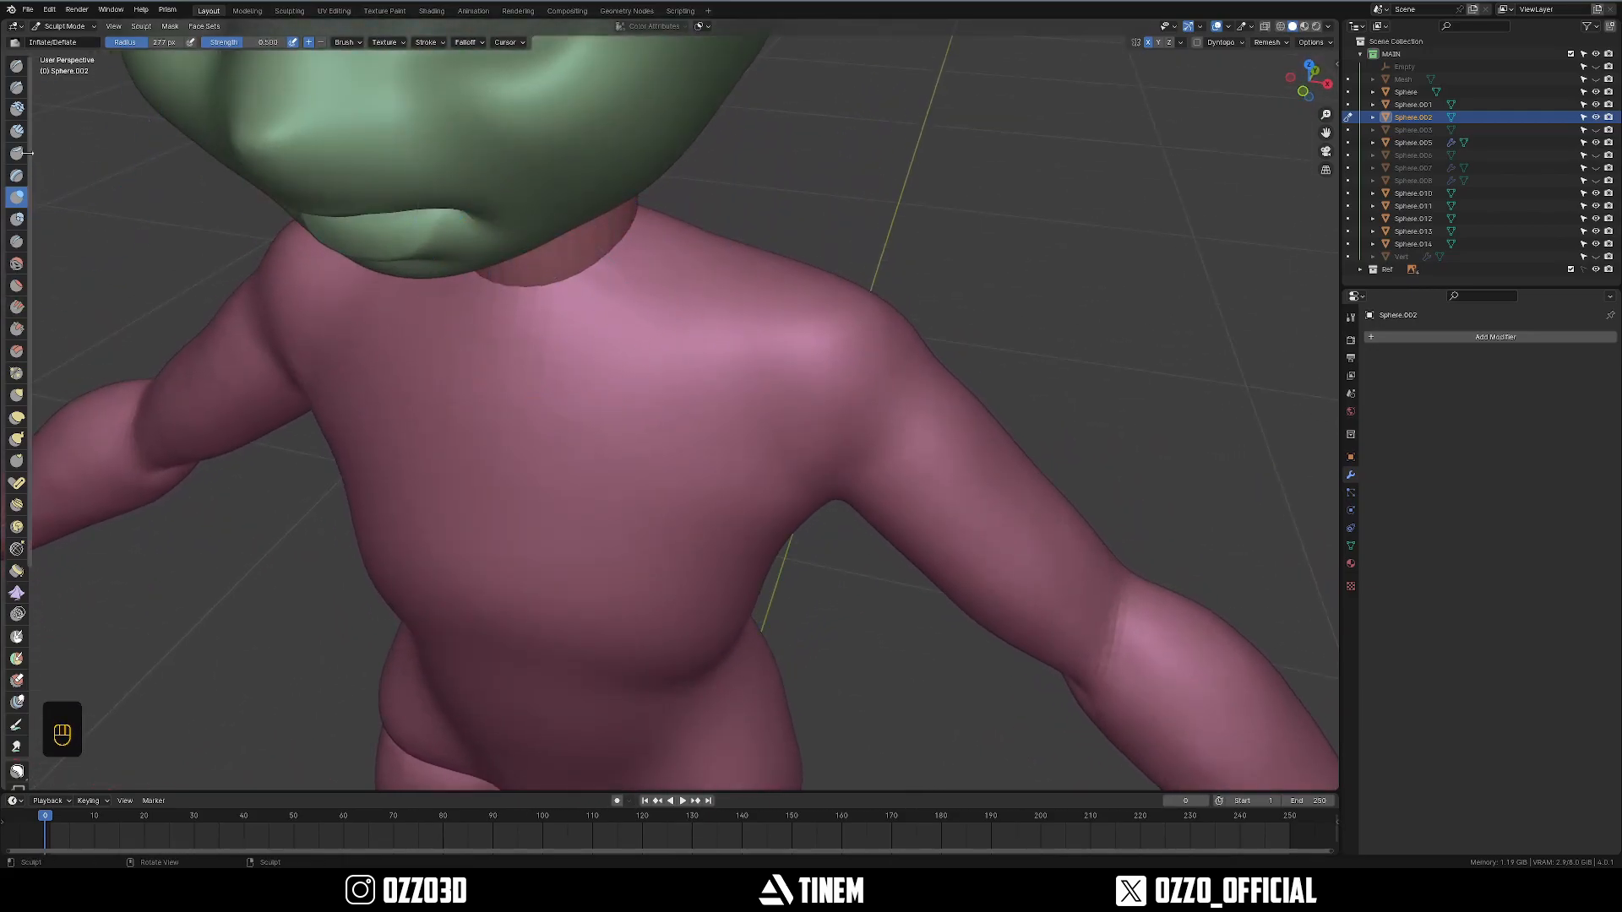
left_click(18, 129)
key("f")
left_click(575, 448)
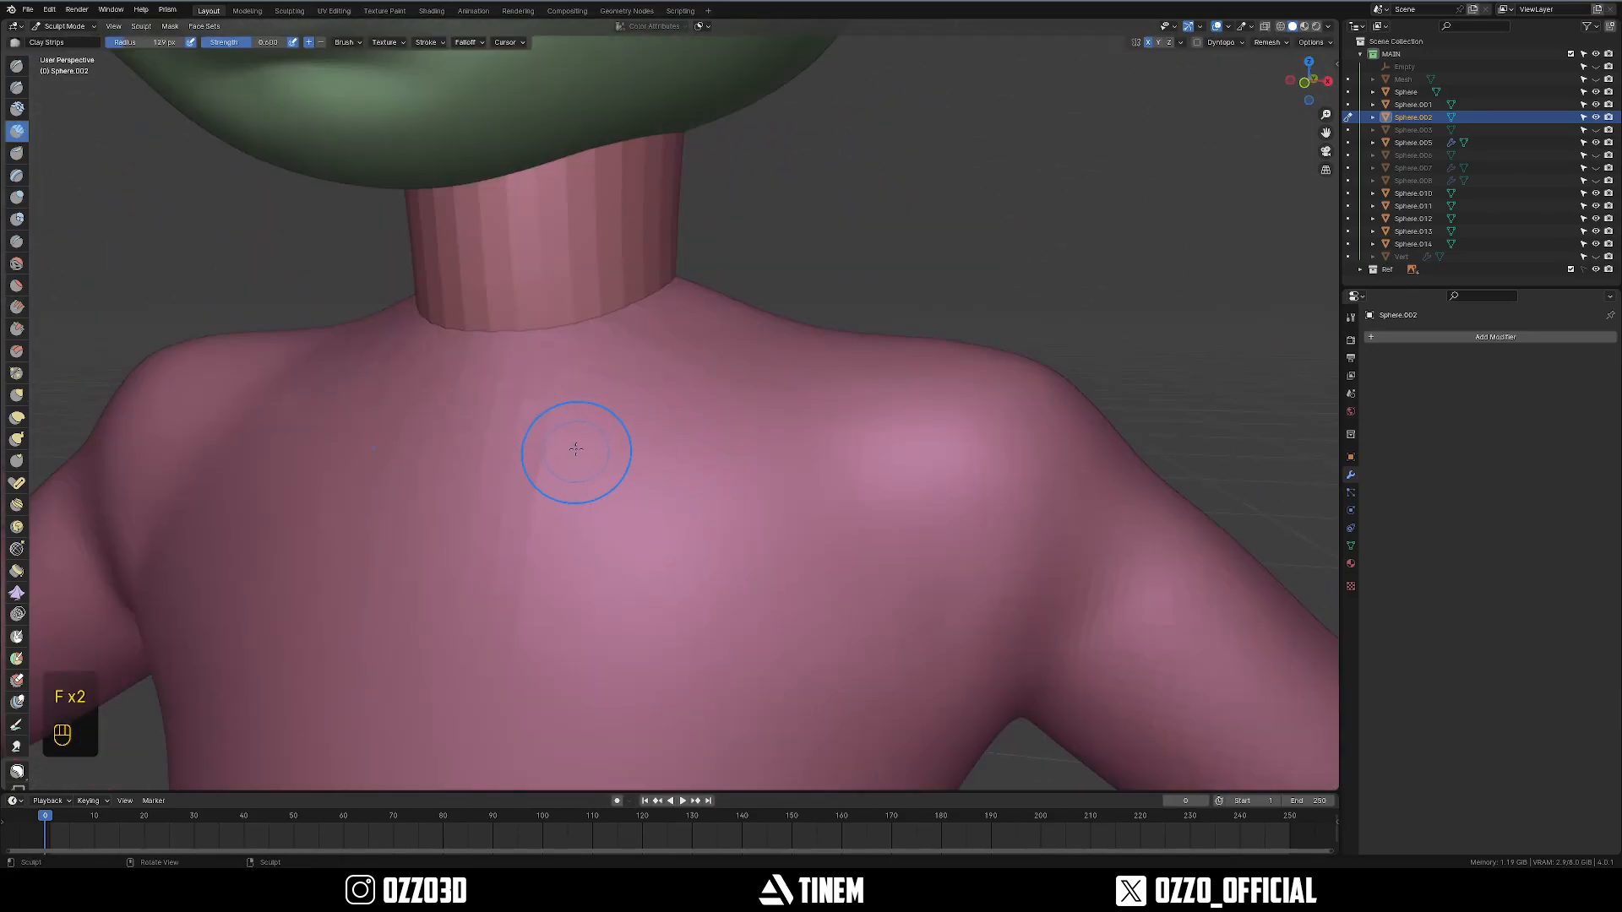
key("f")
left_click(552, 440)
key("f")
left_click(532, 426)
key("f")
left_click(528, 414)
middle_click_drag(528, 415, 540, 447)
mouse_move(540, 448)
middle_mouse_down("shift")
mouse_move(554, 437)
mouse_move(540, 427)
middle_mouse_up("shift")
key("f")
left_click(579, 430)
left_click_drag(583, 432, 543, 465)
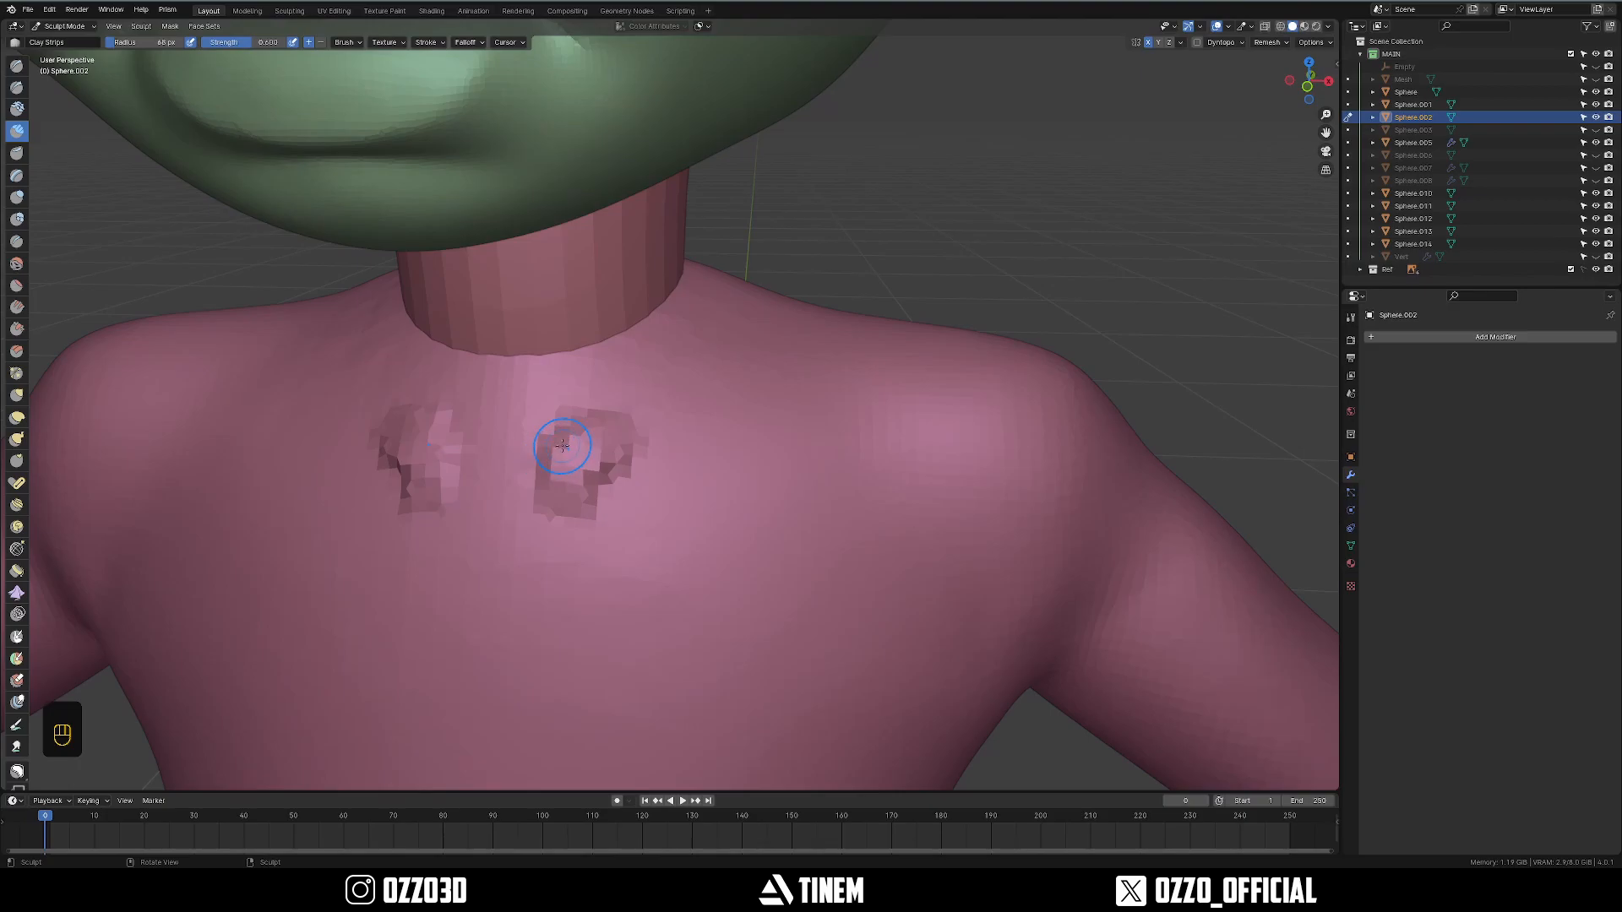
Extend the raised collarbones out to the shoulders with Clay Strips and carve a recess beneath them.
key("f")
left_click(589, 437)
mouse_move(583, 422)
left_mouse_down()
mouse_move(796, 449)
mouse_move(963, 423)
left_mouse_up()
key("f")
left_click(718, 456)
left_click_drag(650, 484, 736, 503, "ctrl")
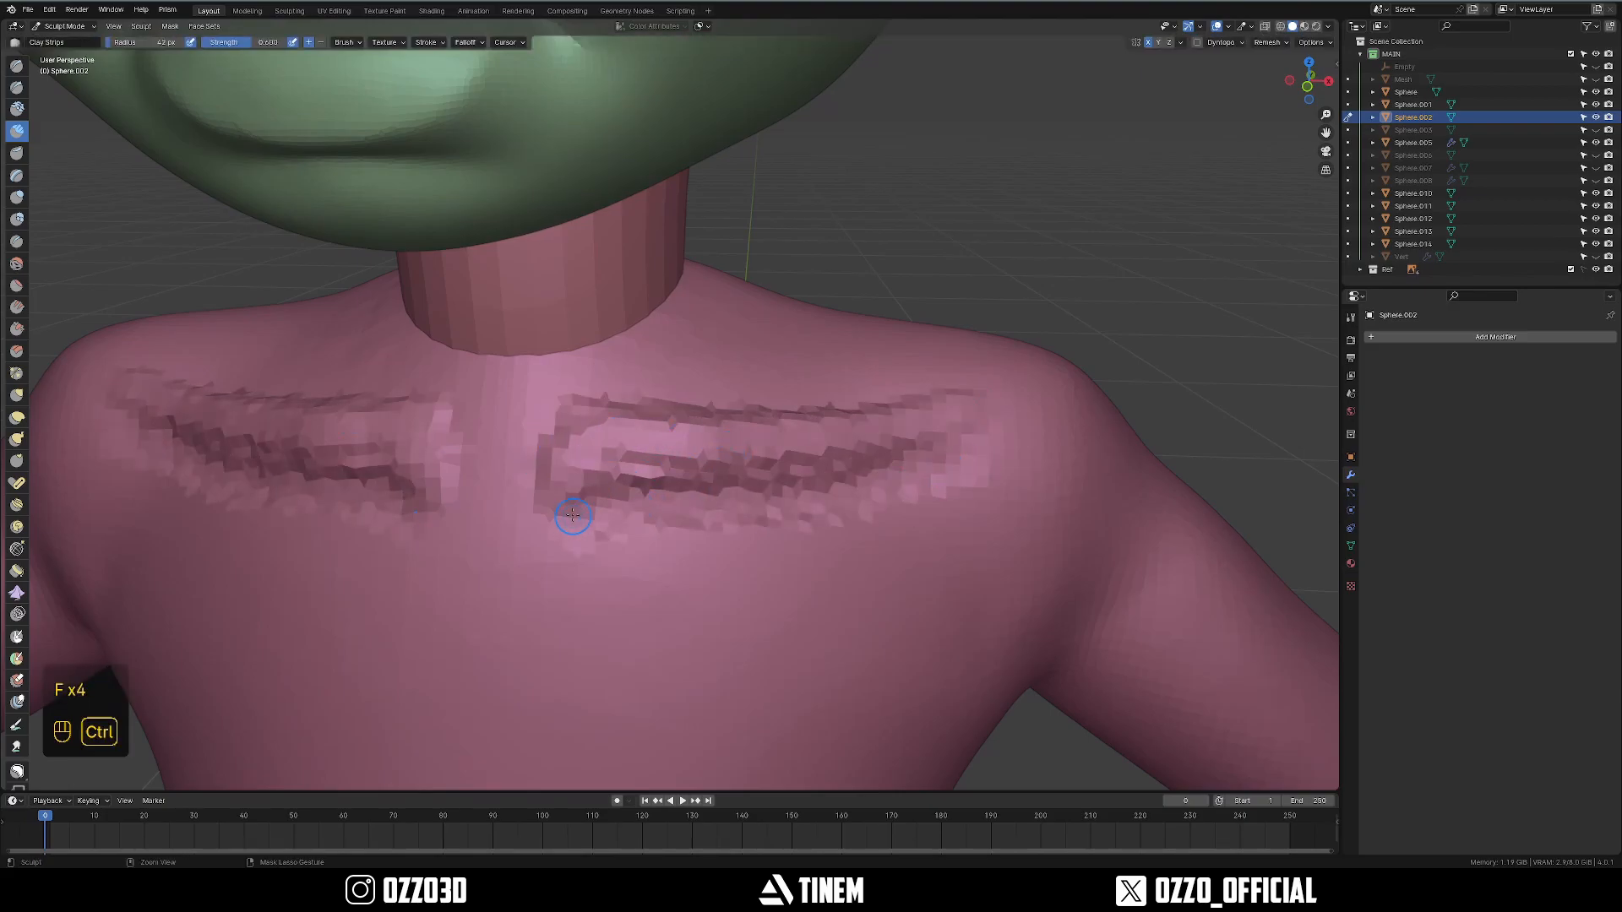
Refine the inner ends of the collarbones and carve the hollows between and above them with a resized Clay Strips brush.
mouse_move(549, 452)
left_mouse_down()
mouse_move(523, 494)
mouse_move(586, 496)
mouse_move(595, 528)
left_mouse_up()
key("f")
left_click(600, 494)
key("f")
left_click(583, 473)
left_click_drag(508, 400, 517, 385, "ctrl")
middle_click_drag(541, 392, 482, 393)
key("f")
mouse_move(692, 333)
left_mouse_down("ctrl")
mouse_move(862, 355)
mouse_move(693, 337)
mouse_move(617, 300)
left_mouse_up("ctrl")
Smooth the collarbones and the recess beneath them into the upper chest with a larger brush.
key("f")
left_click(916, 350)
key("f")
left_click(705, 474)
left_click_drag(507, 485, 934, 503, "shift")
scroll(646, 502, "down", 4)
scroll(685, 463, "down", 4)
mouse_move(685, 463)
middle_mouse_down()
mouse_move(722, 435)
mouse_move(667, 452)
mouse_move(685, 381)
mouse_move(608, 423)
mouse_move(640, 371)
mouse_move(630, 423)
mouse_move(582, 405)
mouse_move(630, 416)
mouse_move(616, 459)
mouse_move(589, 422)
mouse_move(506, 416)
middle_mouse_up()
scroll(600, 373, "up", 6)
key("f")
left_click(597, 369)
scroll(597, 369, "up", 3)
scroll(630, 416, "down", 2)
Try contouring the chest and upper abdomen with broad Clay Strips strokes, and undo them.
key("f")
left_click(588, 457)
scroll(601, 437, "down", 2)
key("f")
left_click(523, 435)
mouse_move(583, 485)
middle_mouse_down()
mouse_move(589, 471)
mouse_move(544, 456)
middle_mouse_up()
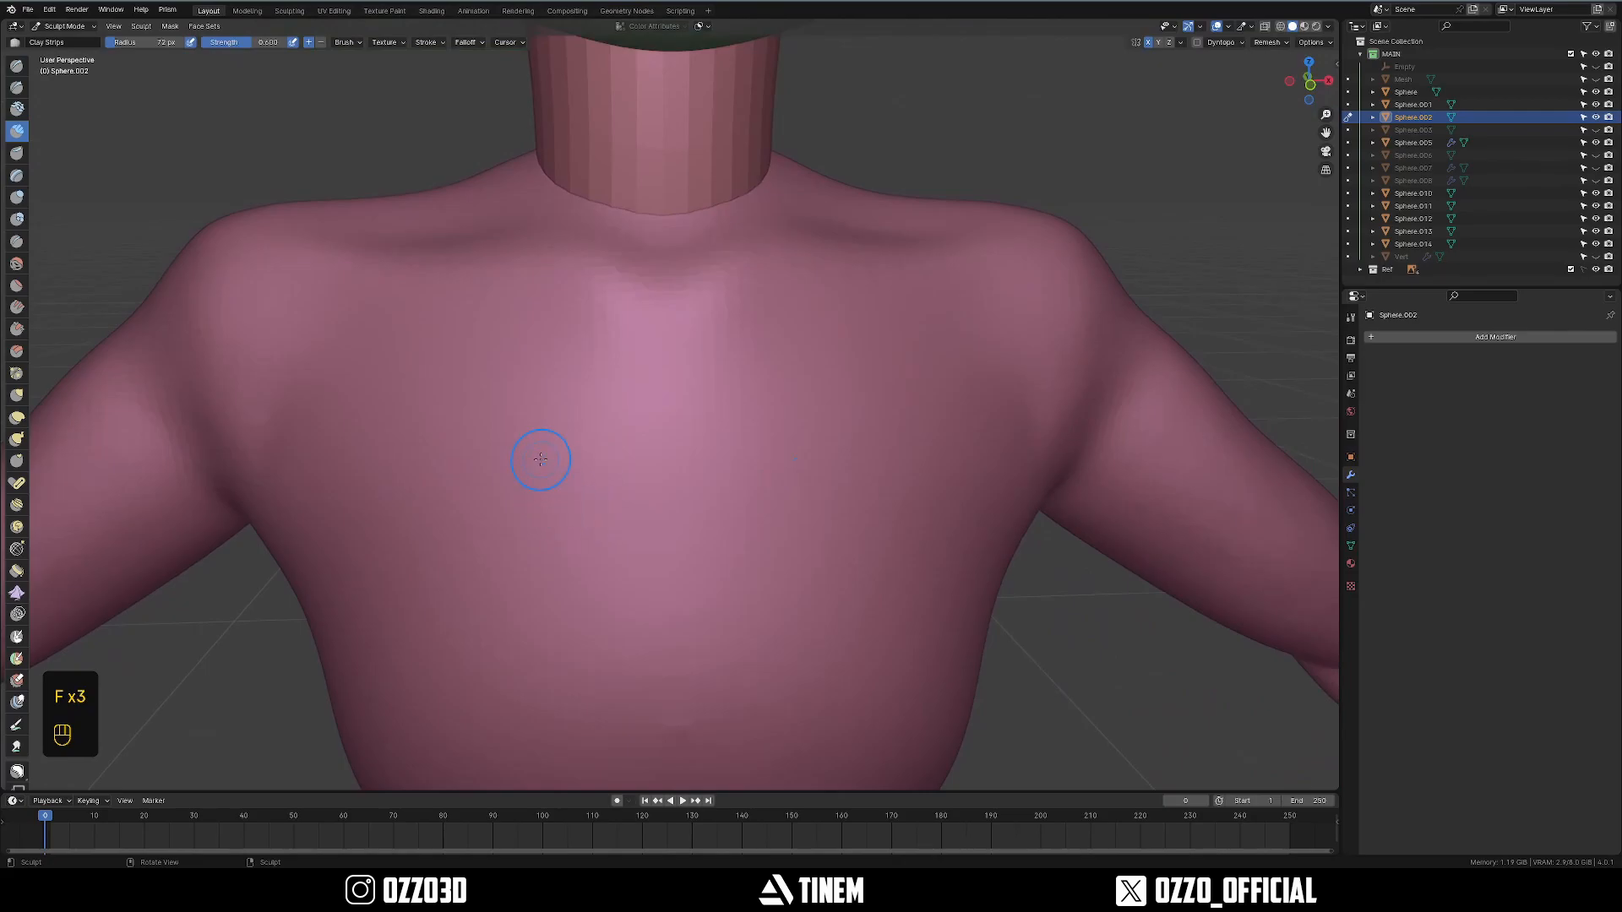
mouse_move(772, 467)
left_mouse_down()
mouse_move(1032, 404)
mouse_move(1075, 359)
left_mouse_up()
middle_click_drag(1060, 365, 934, 439)
left_click_drag(599, 599, 855, 539)
mouse_move(861, 534)
middle_mouse_down()
mouse_move(903, 534)
mouse_move(905, 464)
middle_mouse_up()
key("ctrl+z")
key("ctrl+z")
key("ctrl+z")
Switch the torso from Sculpt Mode to Object Mode and save the file.
scroll(845, 490, "down", 3)
mouse_move(743, 502)
middle_mouse_down()
mouse_move(734, 540)
mouse_move(760, 520)
mouse_move(543, 453)
middle_mouse_up()
scroll(734, 539, "down", 3)
middle_click_drag(629, 579, 615, 428, "shift")
scroll(608, 439, "down", 3)
middle_click_drag(572, 535, 561, 414, "shift")
middle_click_drag(562, 414, 848, 399)
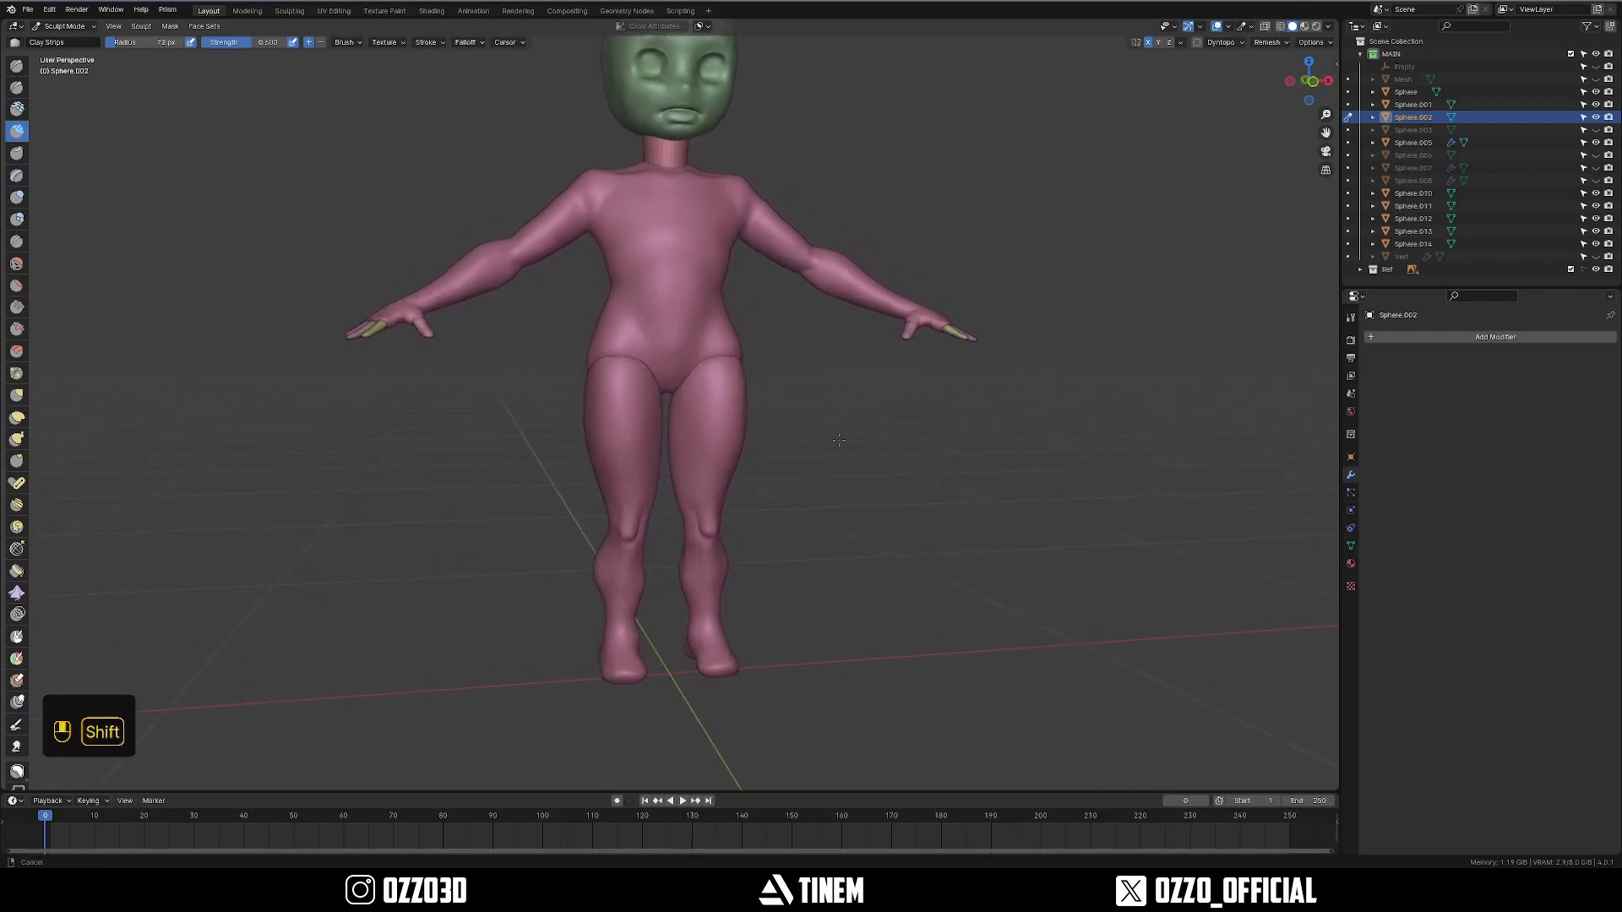
key("ctrl+Tab")
left_click(714, 456)
key("ctrl+s")
Select the leg object and apply its Mirror modifier.
key("z")
middle_click_drag(743, 471, 720, 444, "shift")
key("z")
scroll(879, 416, "up", 1)
middle_click_drag(873, 418, 876, 459, "shift")
left_click(876, 459)
left_click(761, 482)
middle_click_drag(764, 480, 811, 374, "shift")
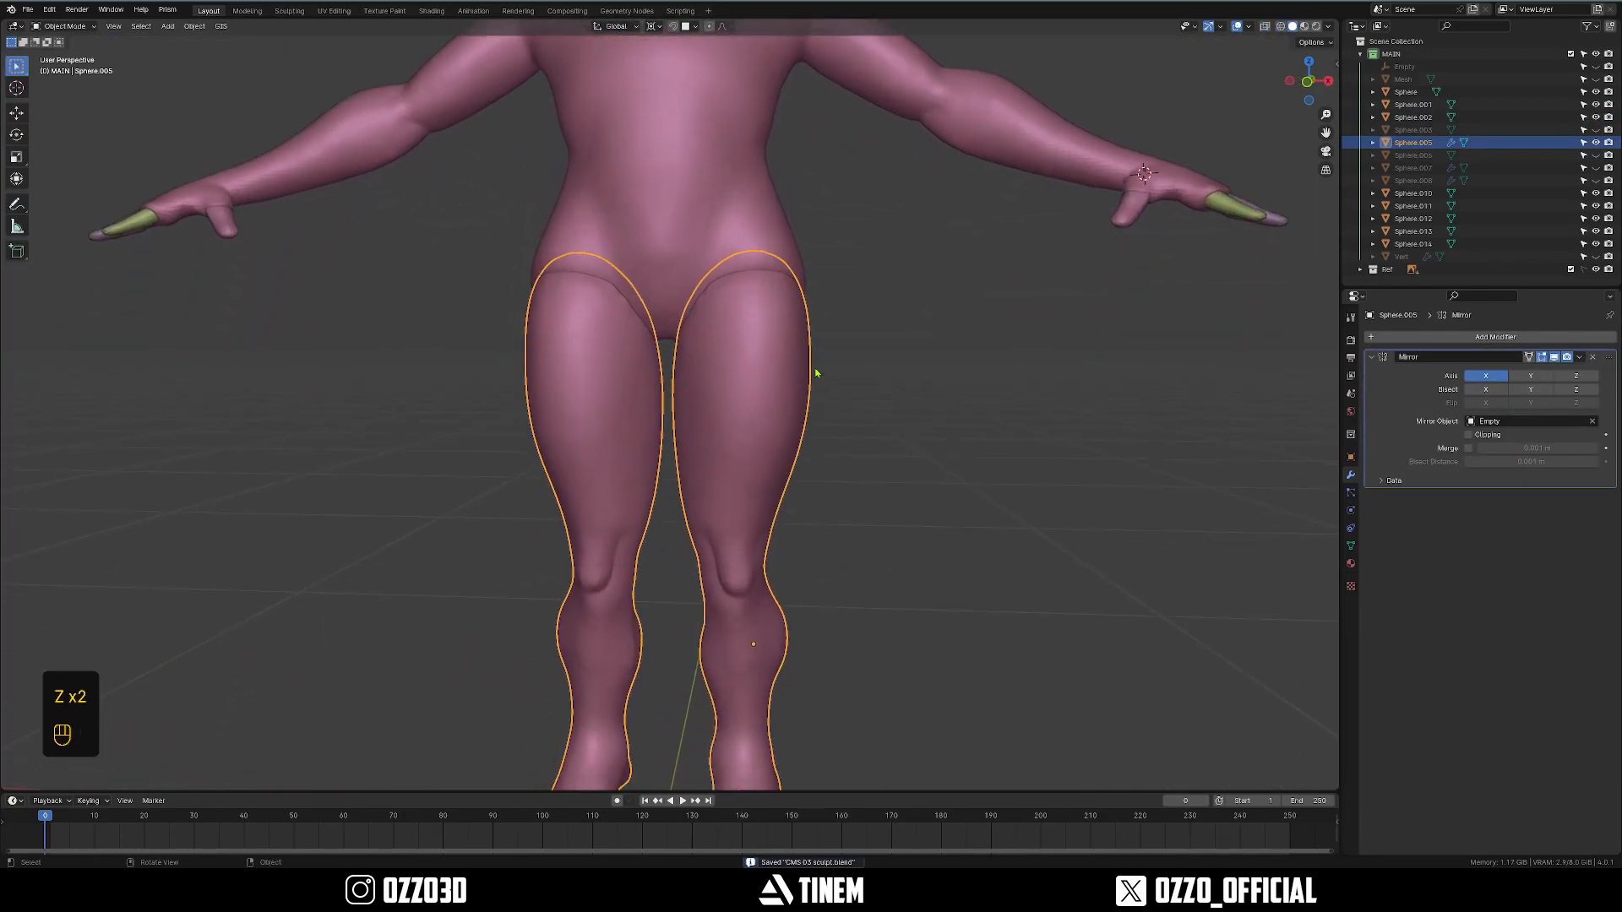
scroll(795, 522, "down", 2)
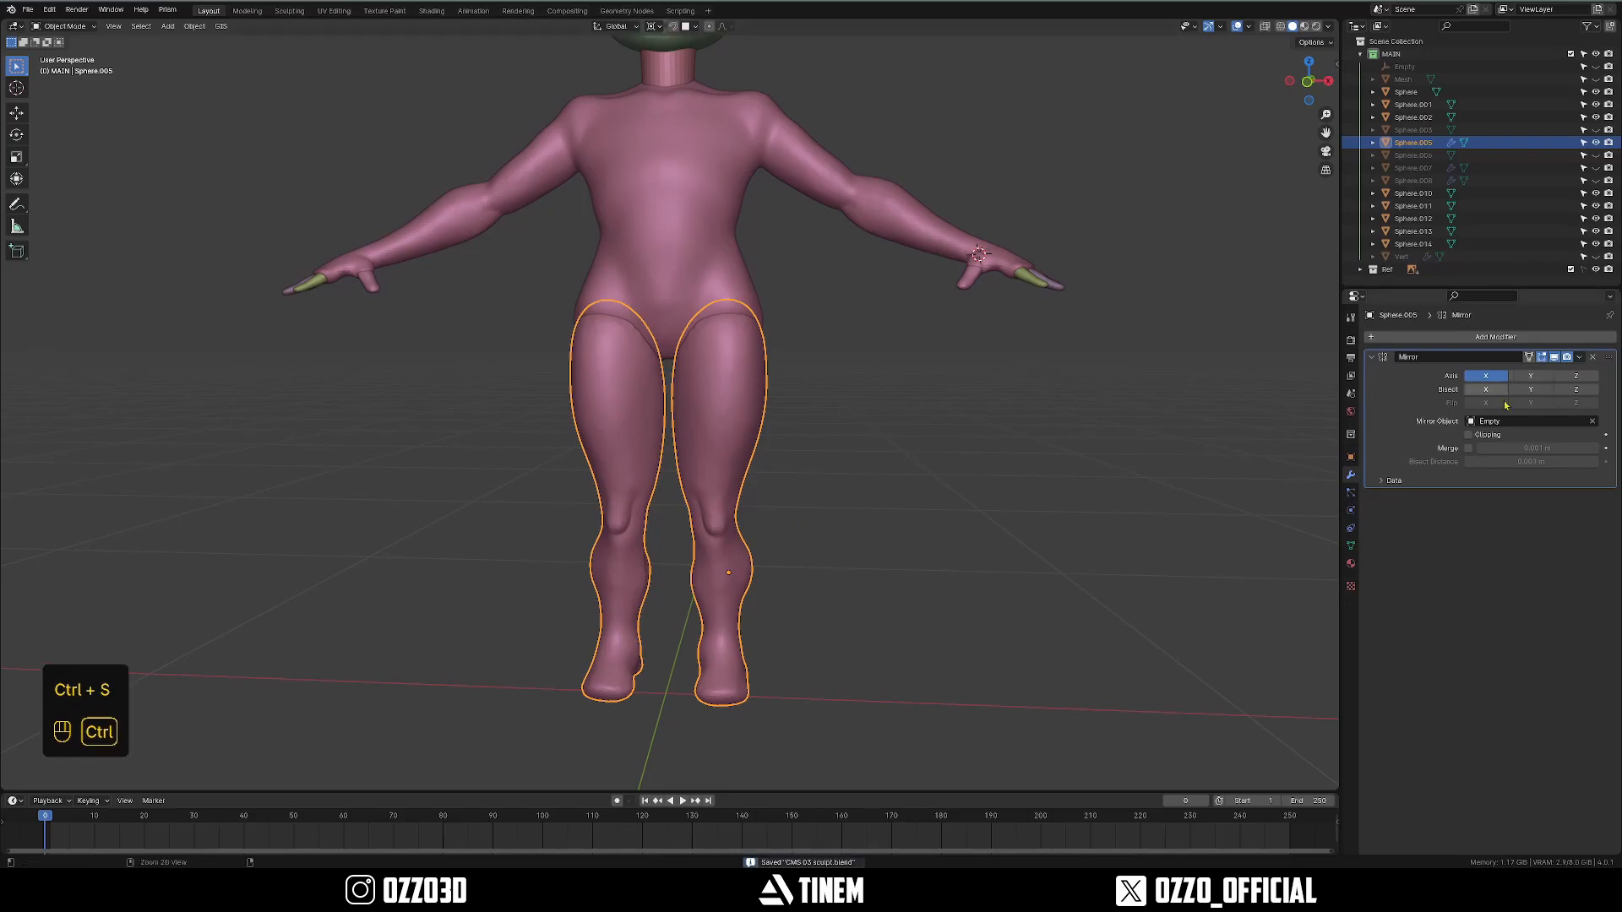
key("ctrl+a")
Join the torso and both legs into a single object.
scroll(708, 298, "up", 5)
left_click(708, 297)
scroll(736, 498, "down", 3)
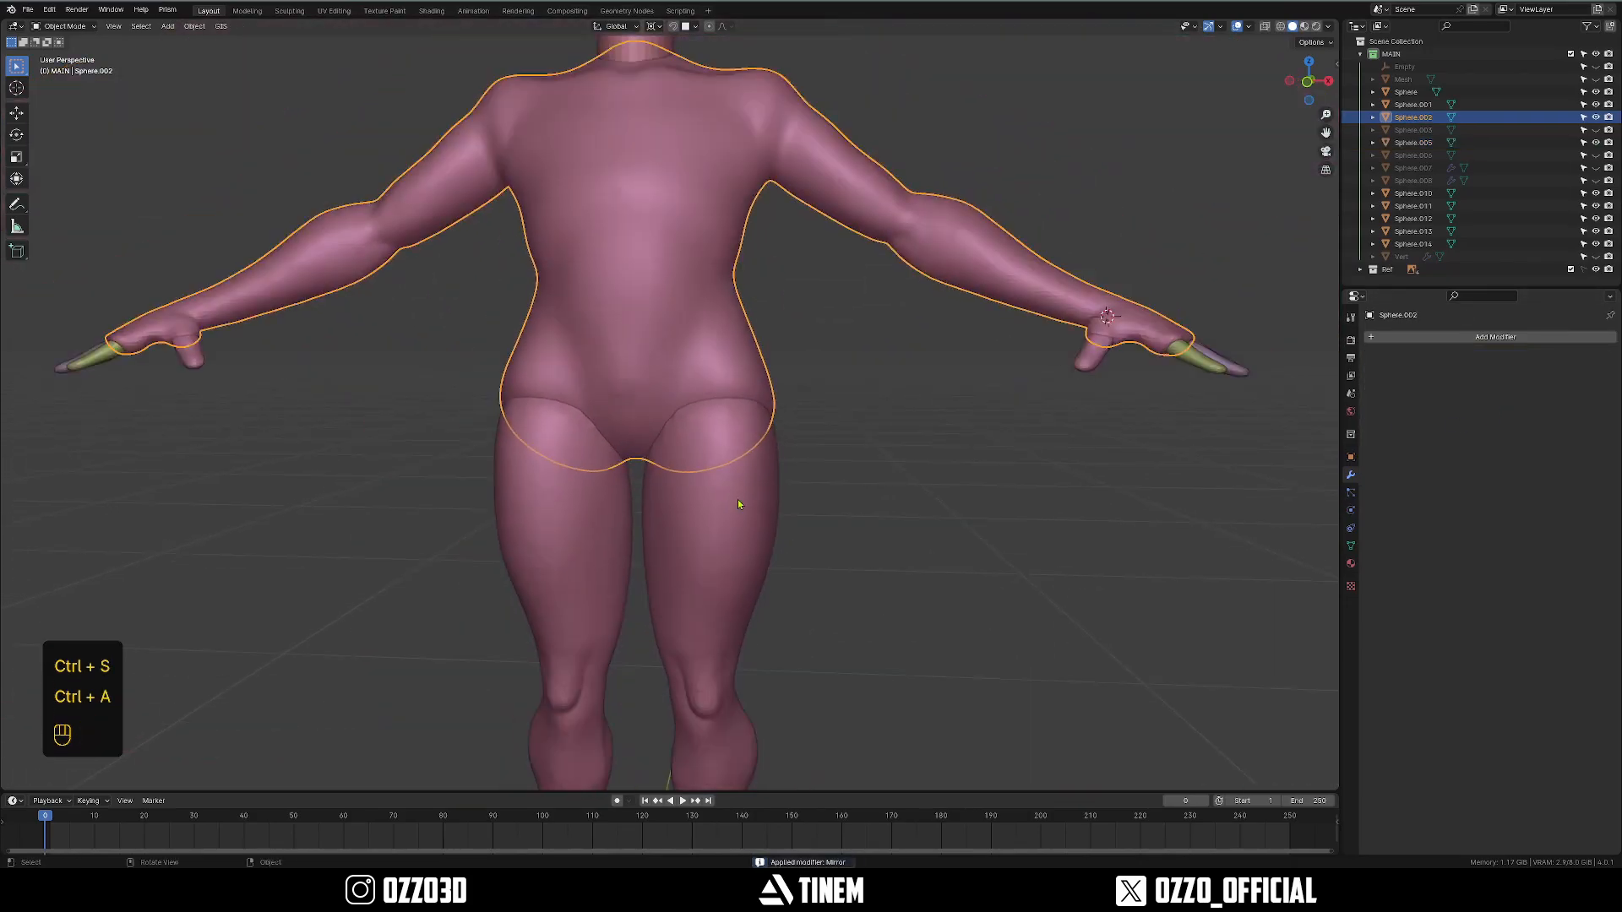
left_click(738, 500, "shift")
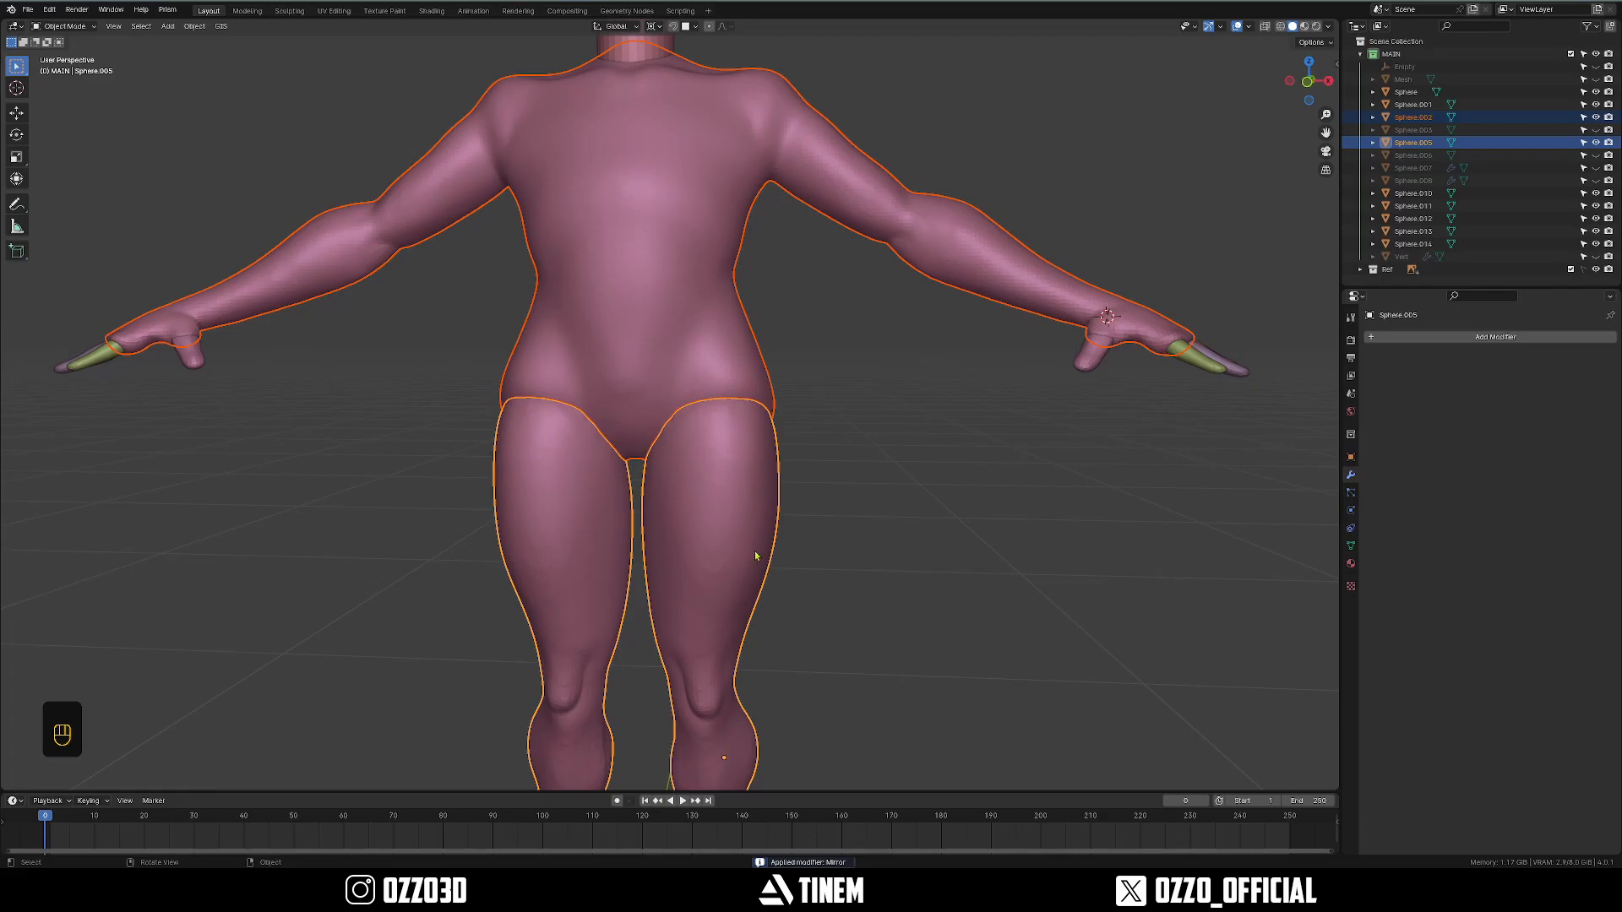
middle_click_drag(752, 557, 780, 563)
key("ctrl+j")
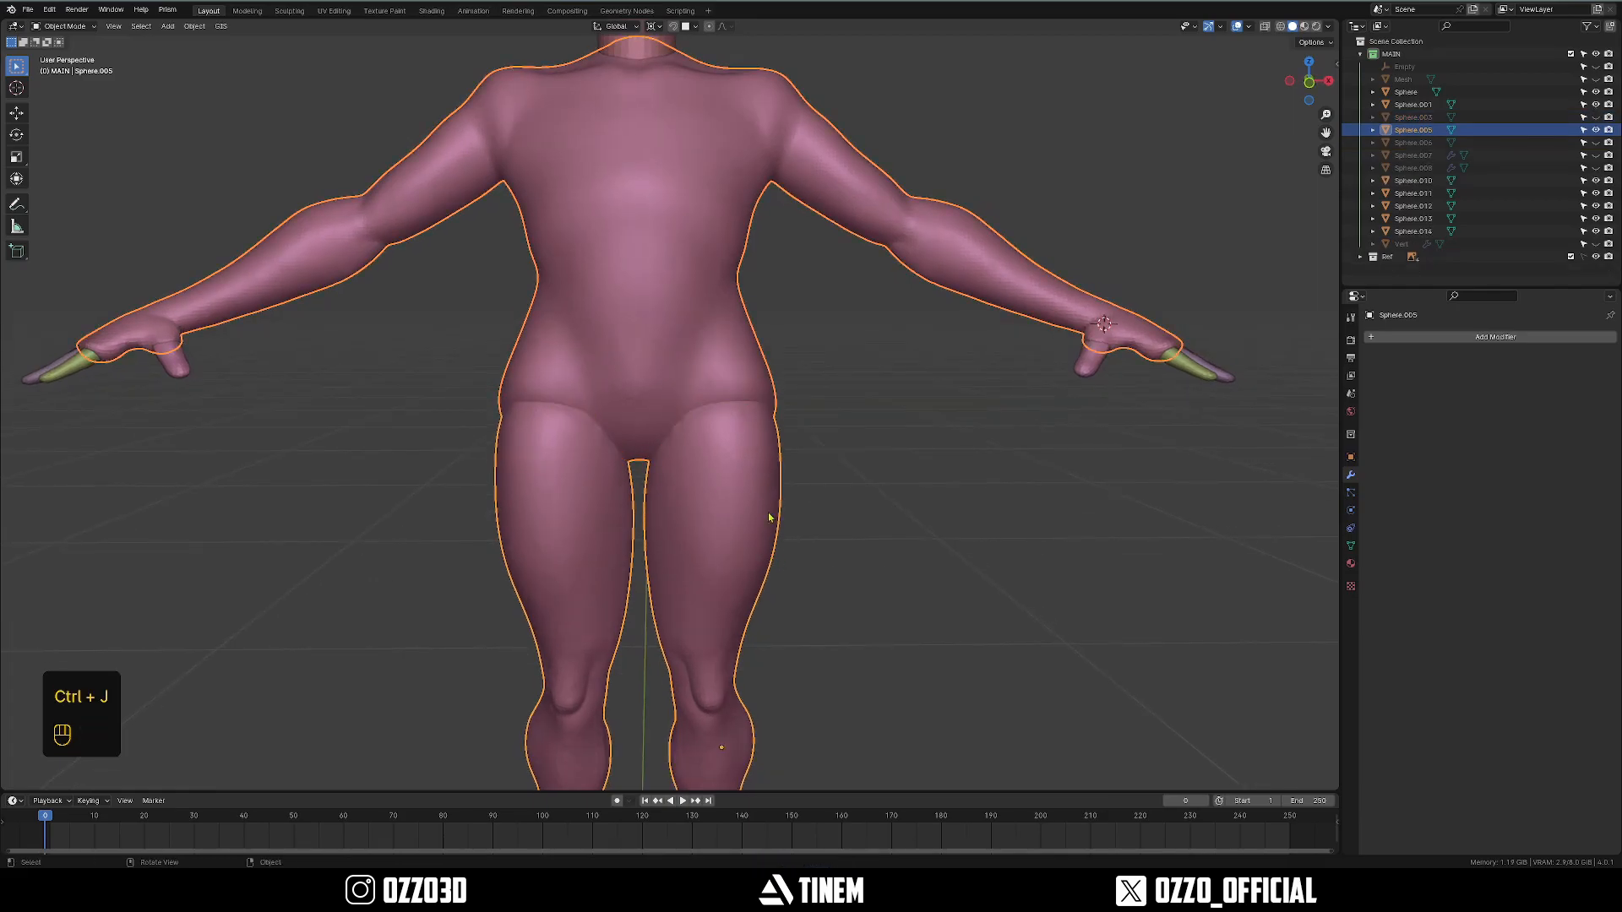
Check the overlap of torso and thighs at the hips in X-ray and save the file.
key("z")
scroll(686, 445, "up", 5)
key("alt+z")
mouse_move(669, 457)
middle_mouse_down()
mouse_move(380, 452)
mouse_move(662, 383)
mouse_move(743, 388)
middle_mouse_up()
scroll(380, 452, "down", 3)
key("z")
key("q")
key("ctrl+s")
Set the voxel size in Sculpt Mode and remesh the joined body into one continuous surface.
key("ctrl+Tab")
scroll(774, 386, "down", 4)
key("r")
left_click(817, 428)
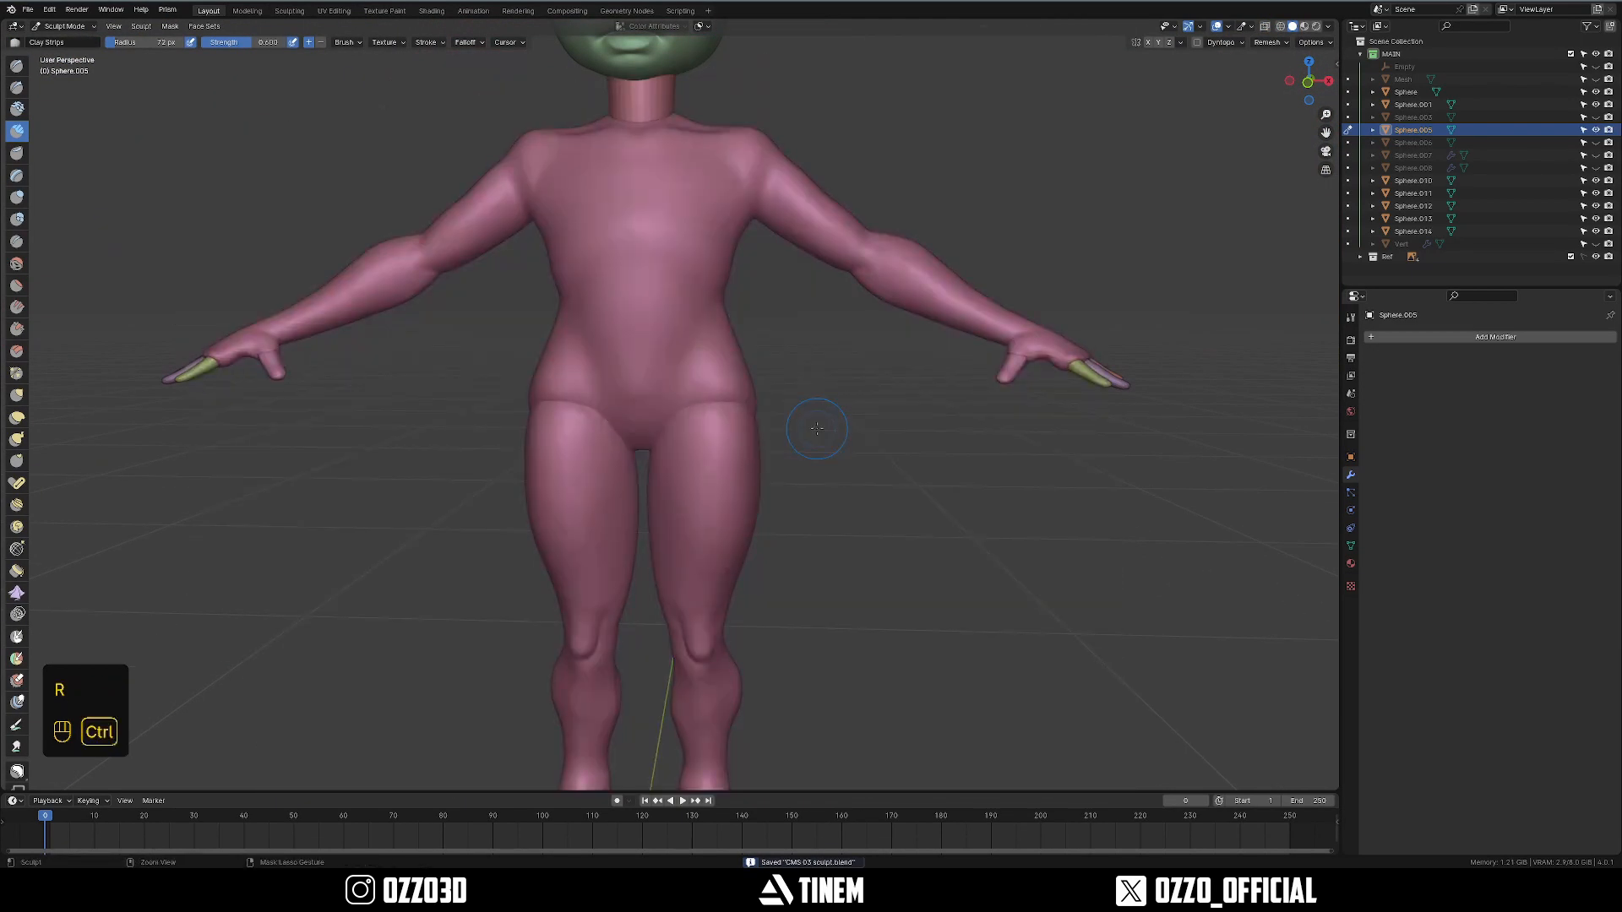
Examine the remeshed hip seam and compare the hip outline with the reference in the front view.
scroll(333, 279, "up", 5)
key("grave")
key("grave")
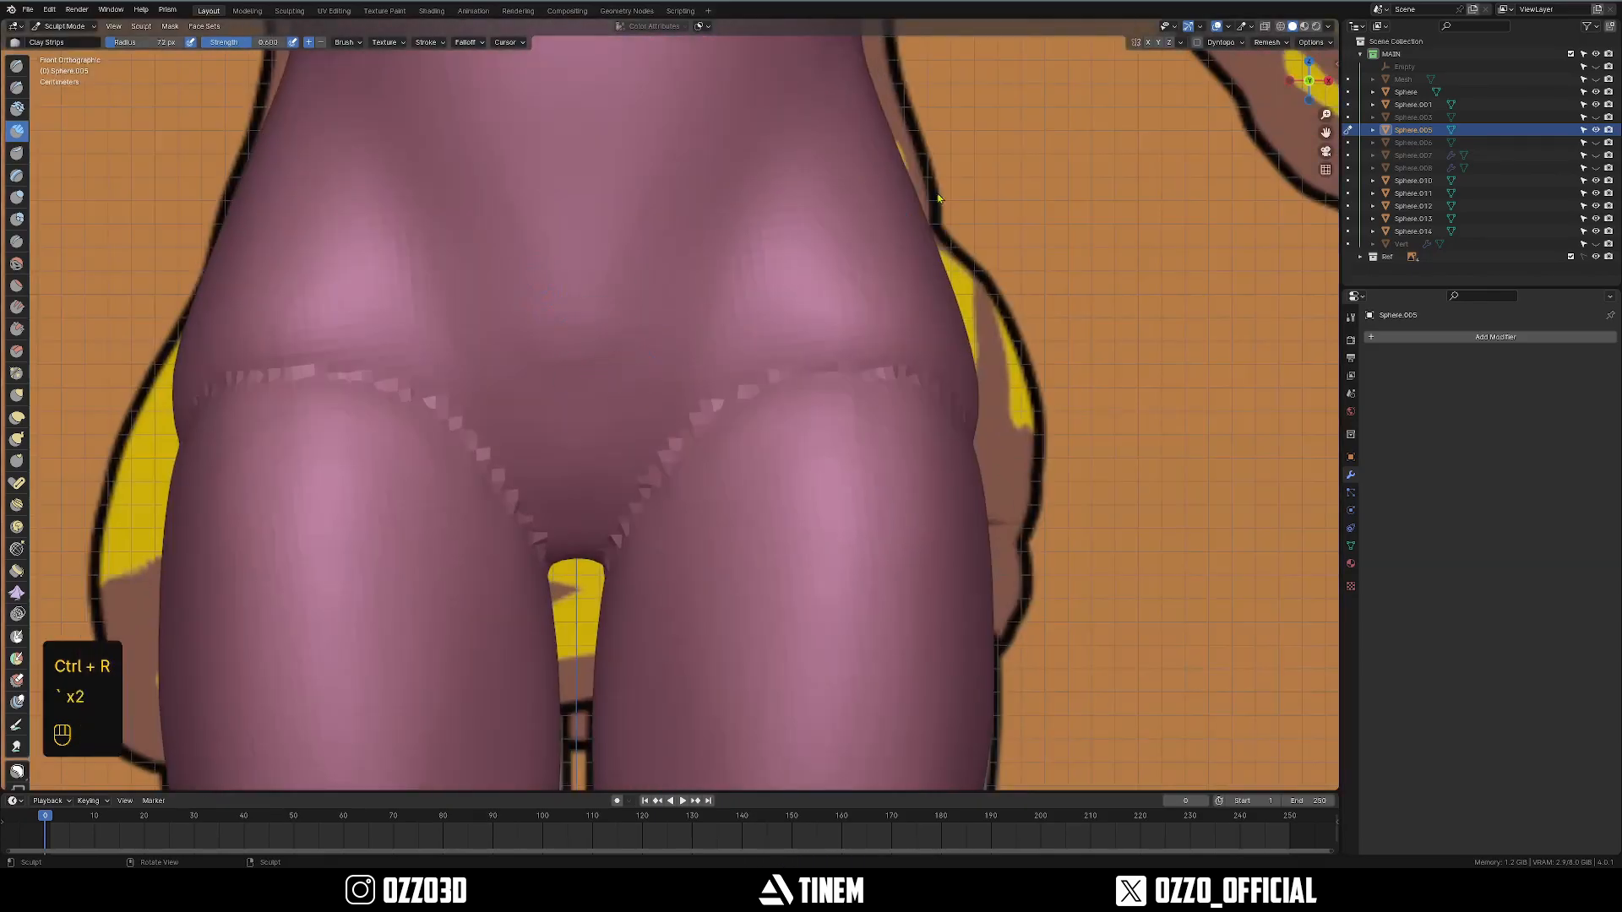
scroll(669, 474, "down", 3)
key("grave")
middle_click_drag(891, 294, 860, 219, "shift")
scroll(960, 406, "down", 5)
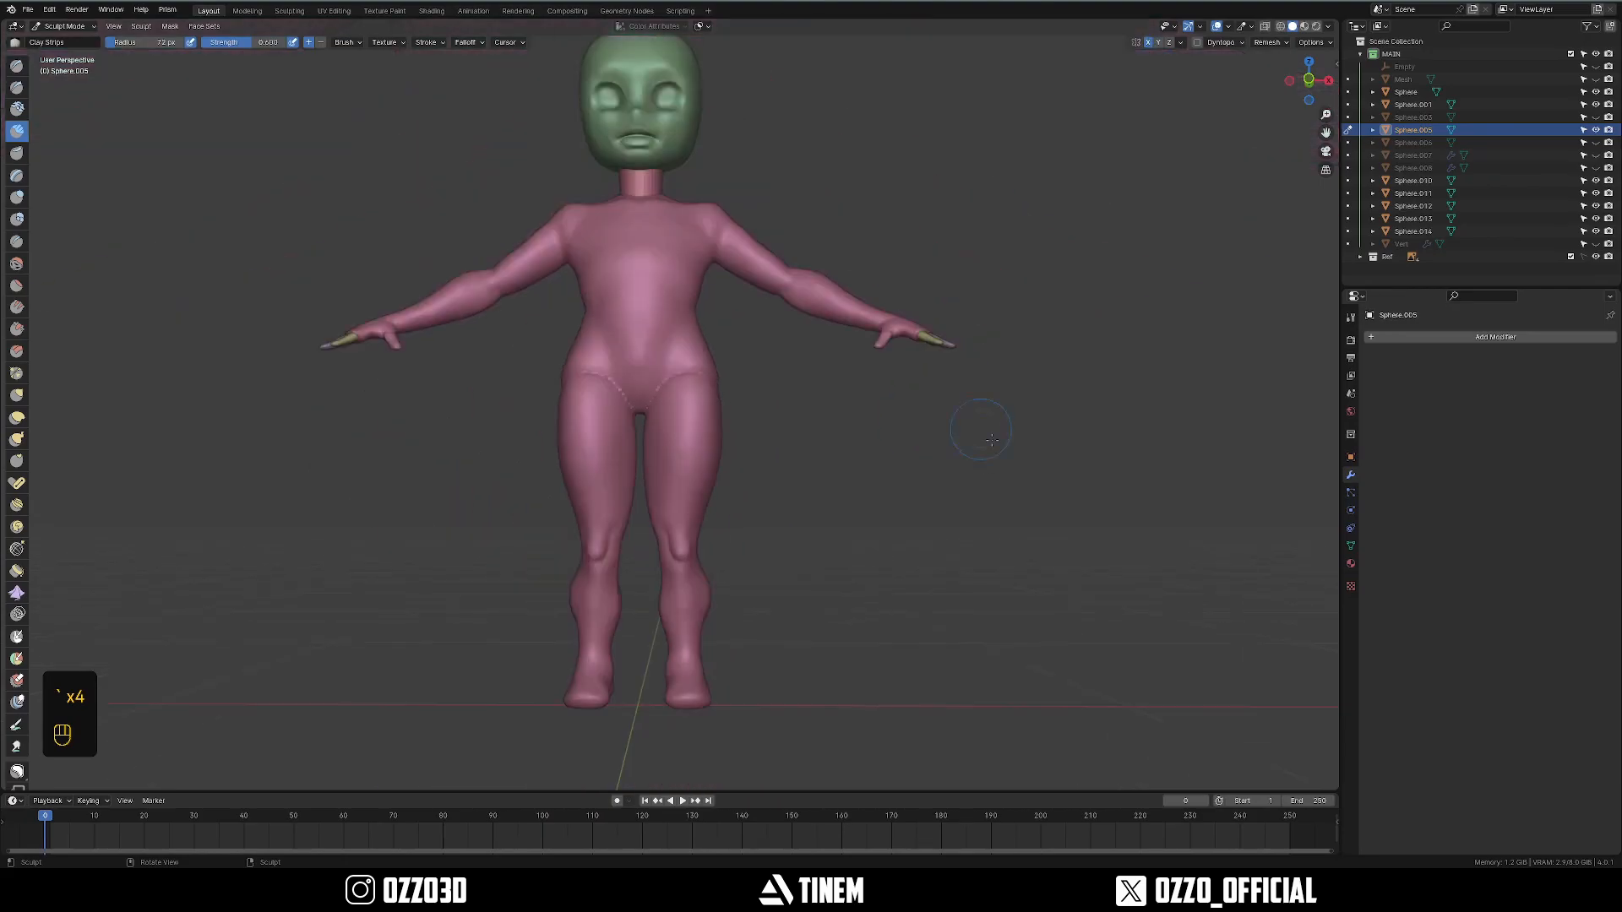
Try building up the side of the hip with a Clay Strips stroke, and undo it.
key("grave")
scroll(688, 399, "up", 5)
middle_click_drag(688, 399, 788, 309, "shift")
mouse_move(743, 253)
left_mouse_down()
mouse_move(752, 371)
mouse_move(757, 350)
left_mouse_up()
mouse_move(757, 351)
middle_mouse_down()
mouse_move(670, 351)
mouse_move(760, 449)
middle_mouse_up()
scroll(759, 449, "down", 3)
key("ctrl+z")
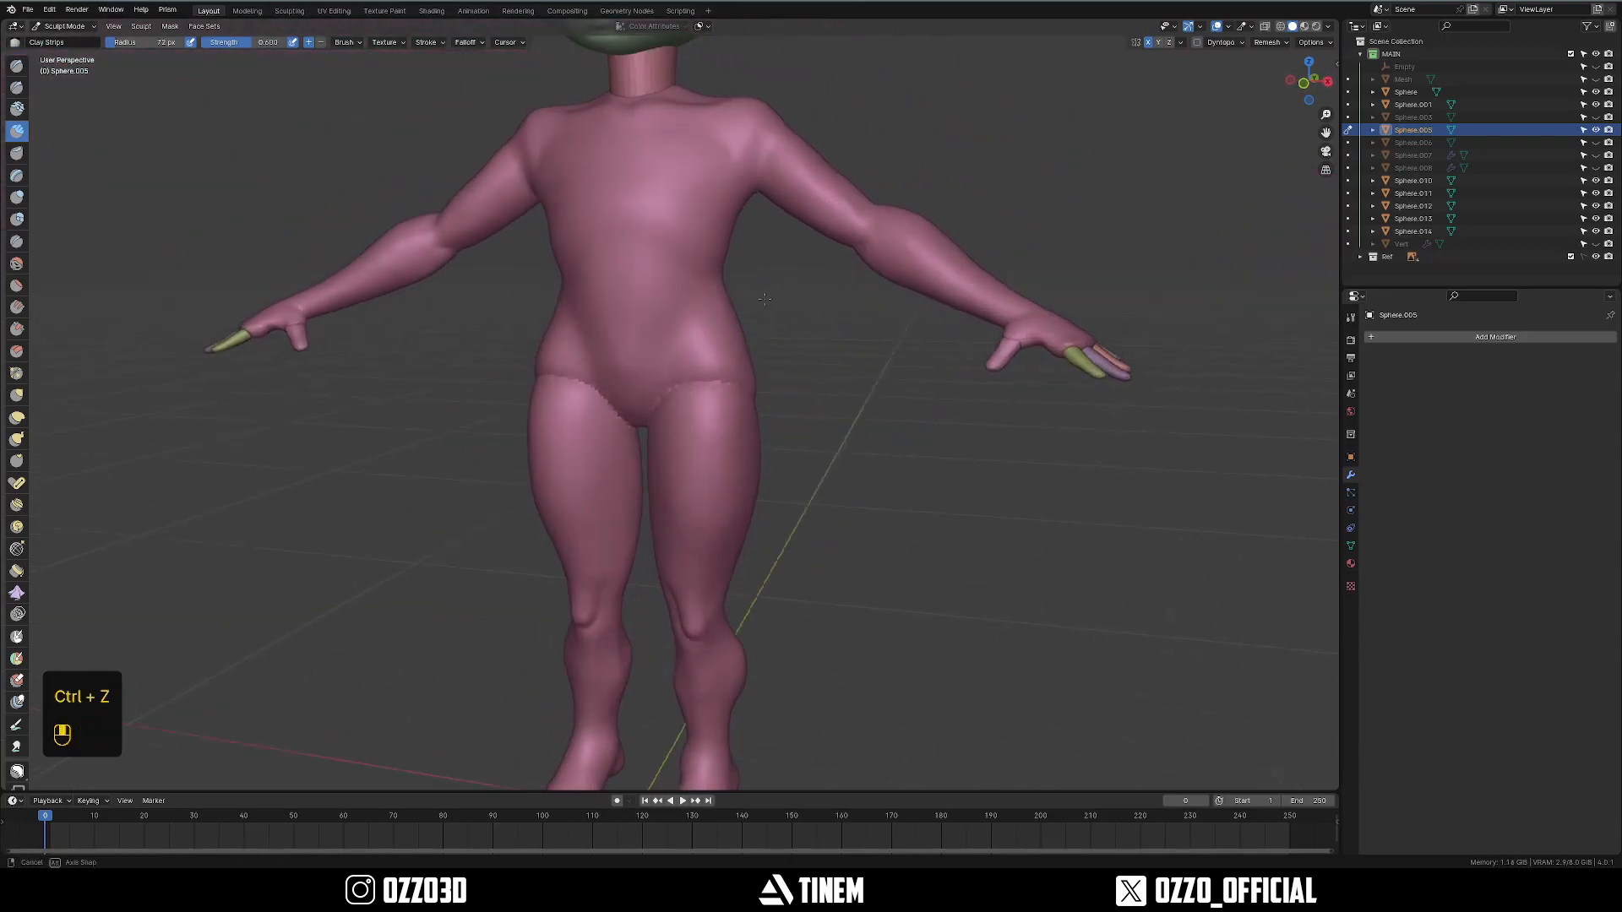
Return to Object Mode and change the transform pivot point to Median Point.
key("ctrl+Tab")
scroll(759, 448, "down", 2)
middle_click_drag(774, 232, 773, 71, "shift")
scroll(802, 490, "up", 4)
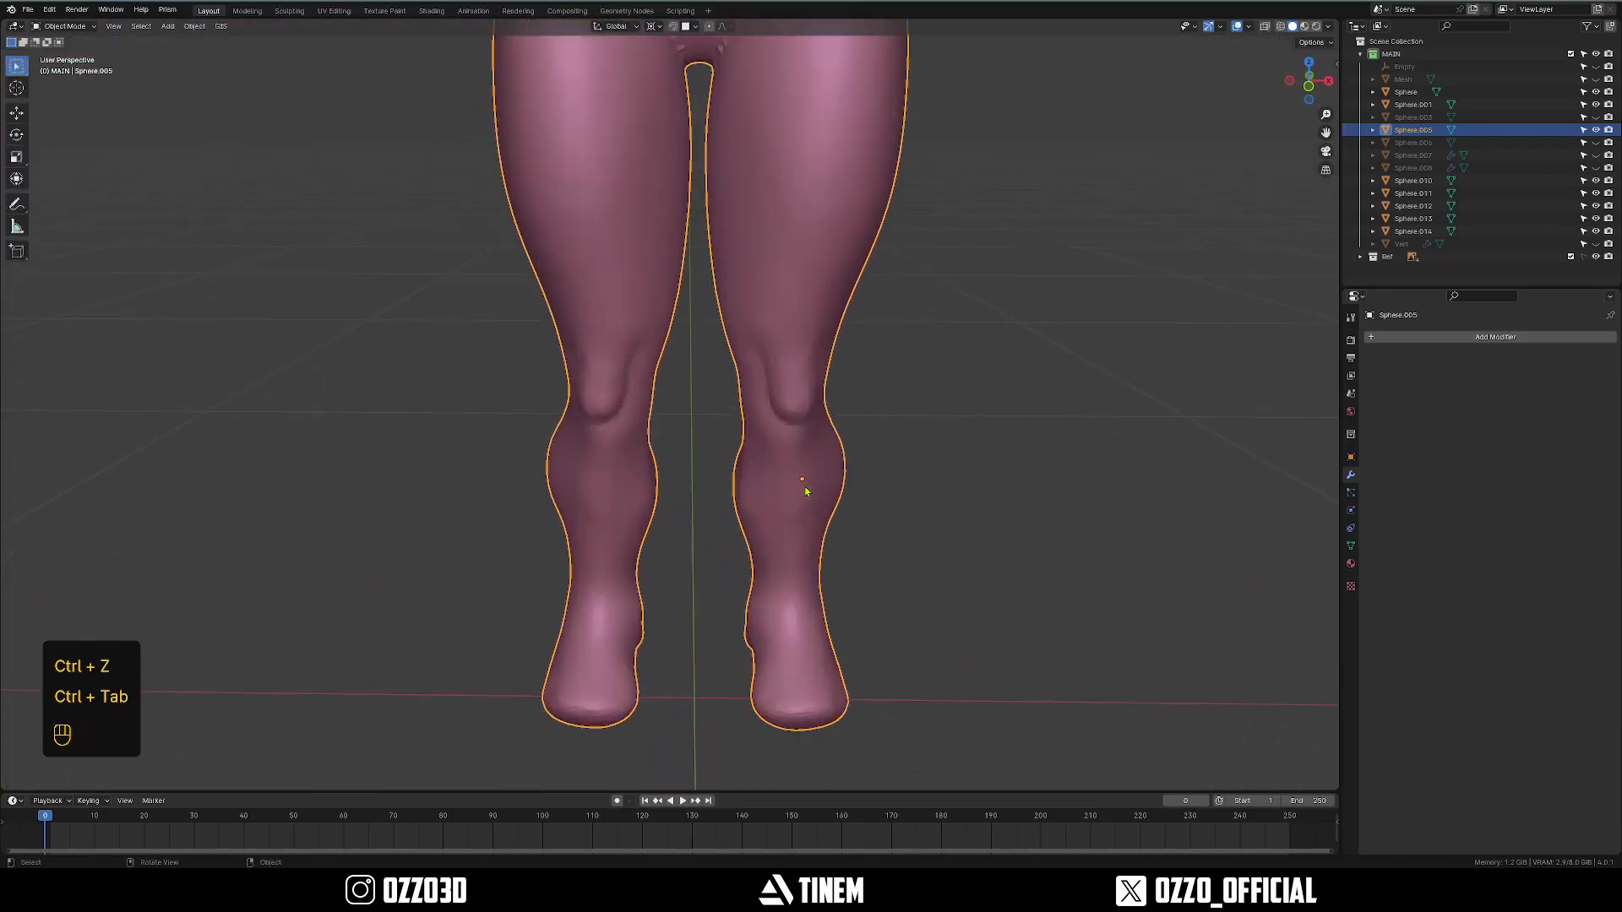
scroll(809, 511, "down", 6)
key("r")
right_click(794, 236)
middle_click_drag(677, 153, 684, 294, "shift")
scroll(684, 294, "up", 2)
left_click(654, 27)
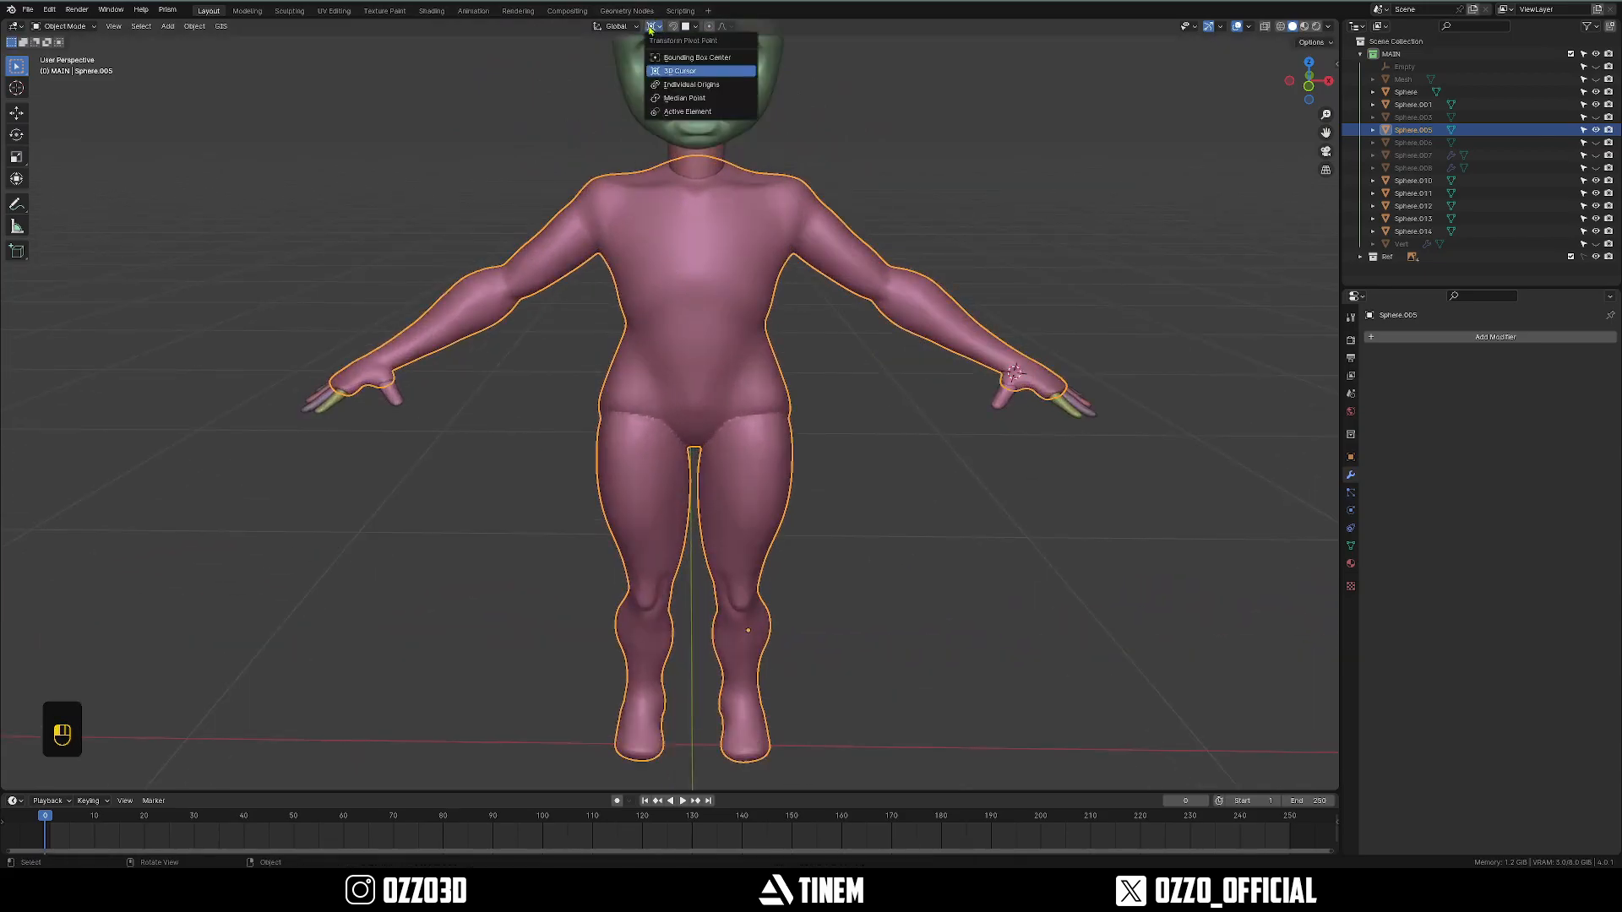
left_click(672, 99)
middle_click_drag(682, 363, 671, 337)
scroll(693, 397, "down", 3)
key("r")
right_click(847, 430)
scroll(743, 482, "up", 3)
scroll(741, 474, "up", 2)
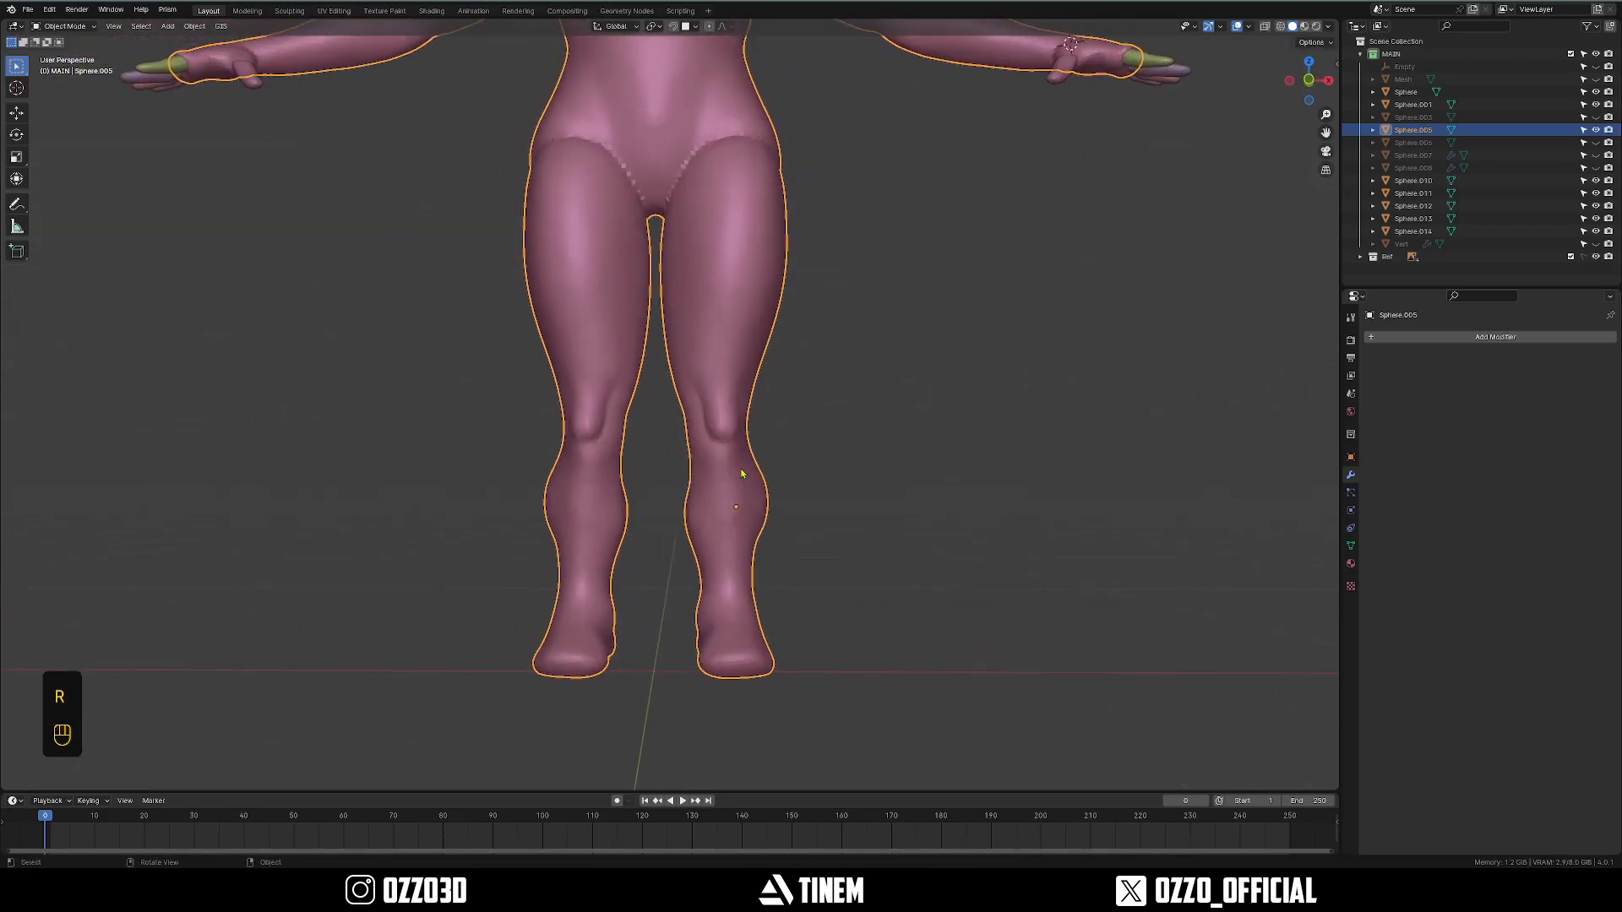
scroll(741, 474, "down", 5)
scroll(747, 440, "up", 2)
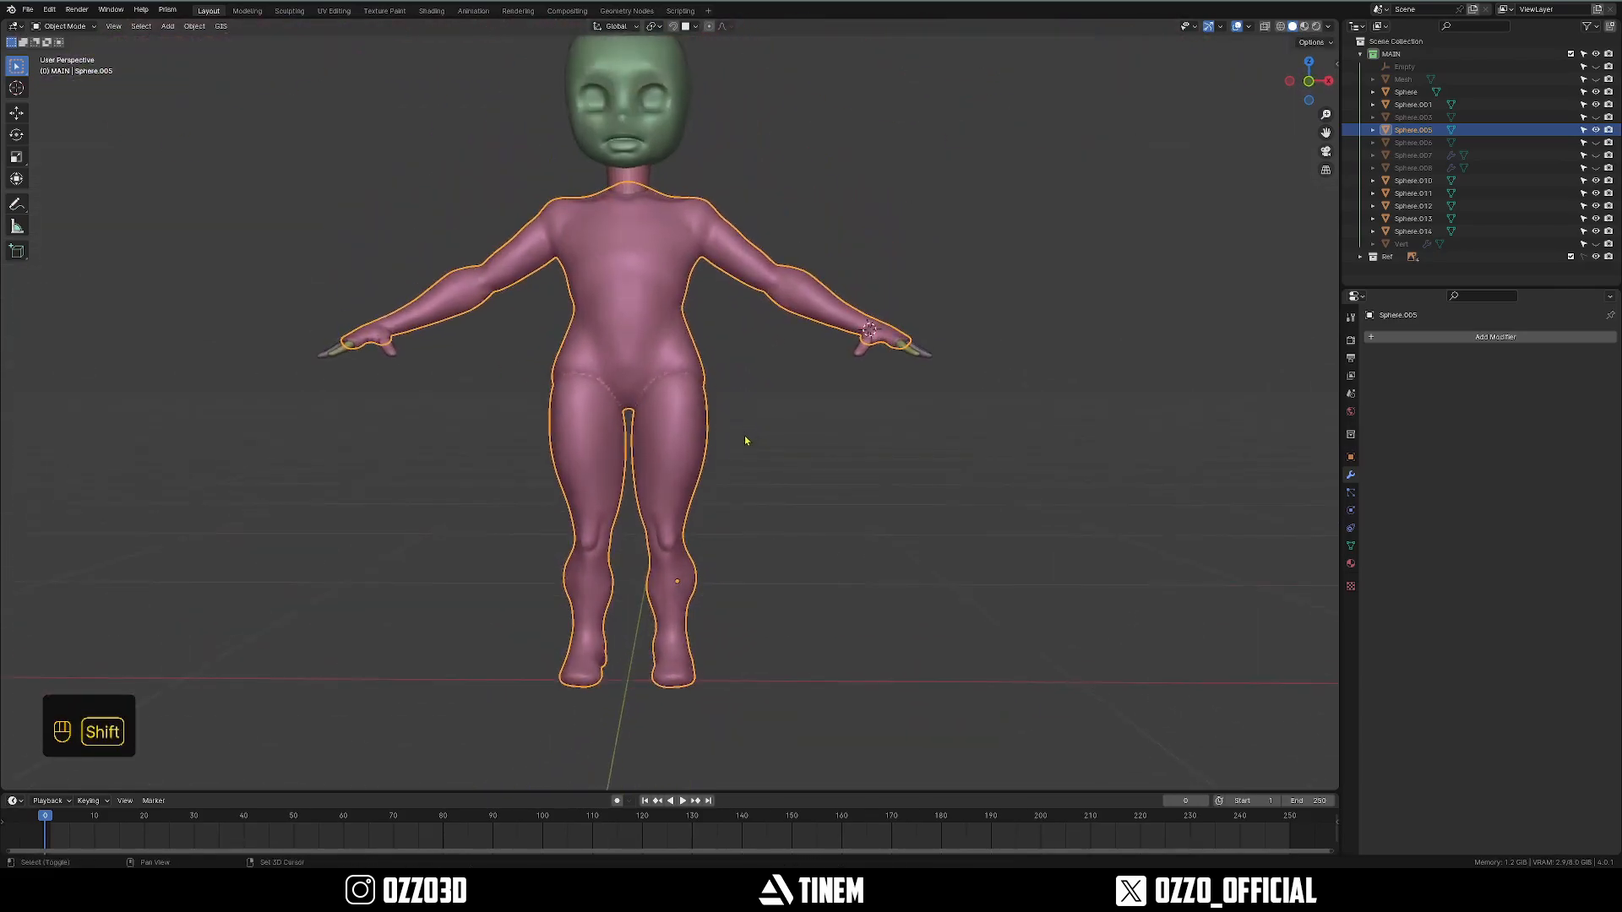
scroll(681, 674, "up", 3)
key("r")
right_click(912, 503)
Place the 3D cursor at the world origin and apply all transforms to the joined body.
key("ctrl+Tab")
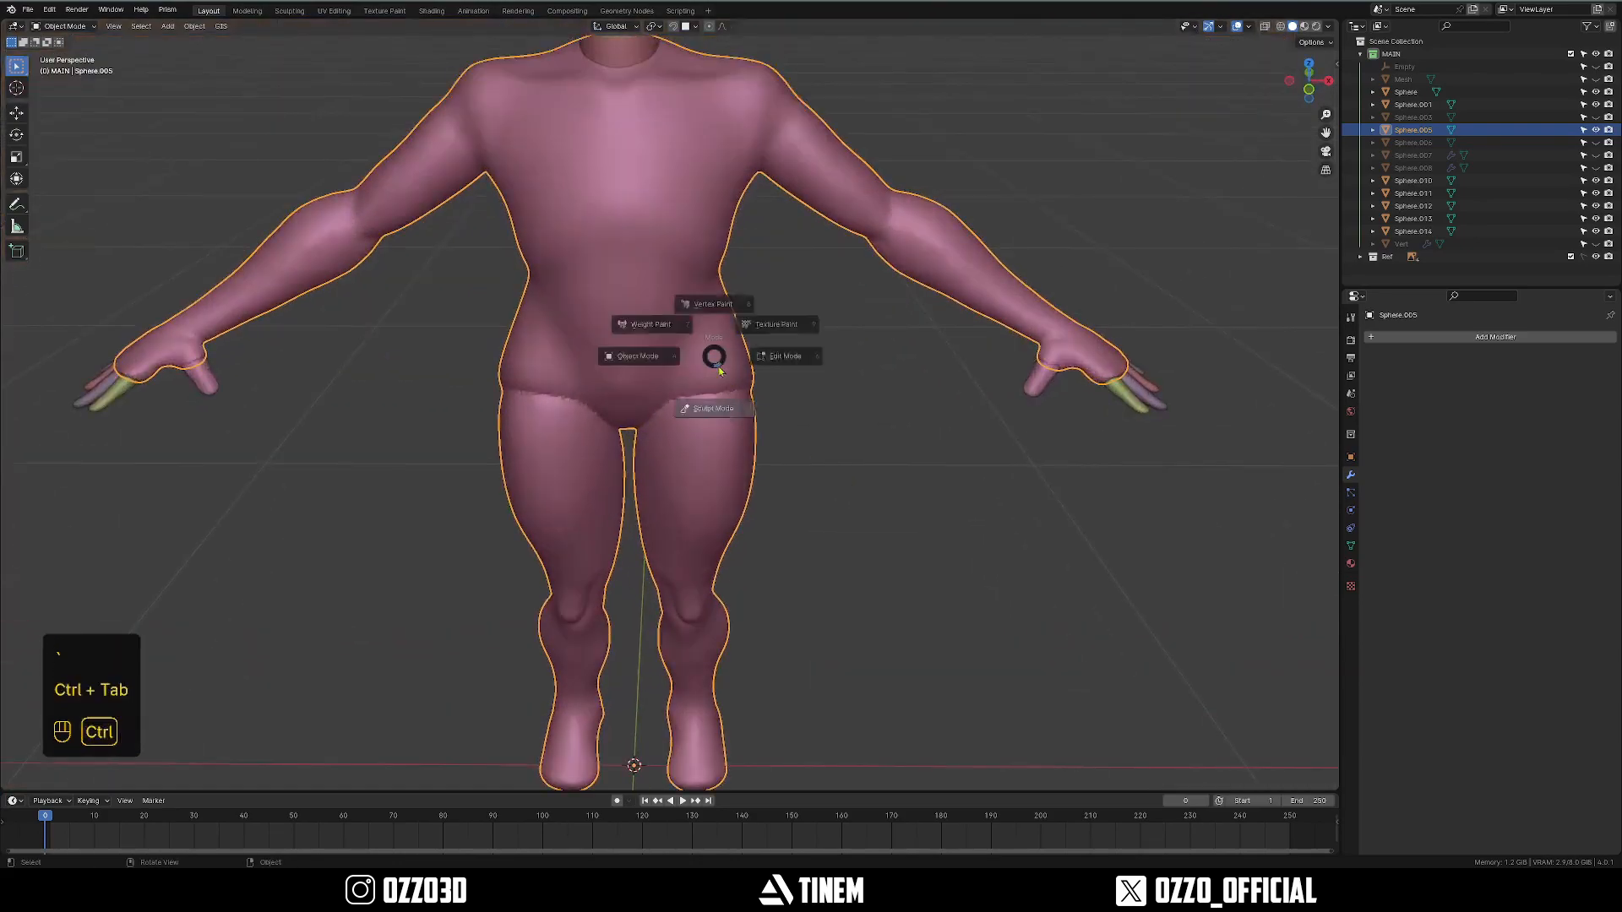
scroll(743, 333, "down", 4)
key("ctrl+Tab")
mouse_move(686, 320)
middle_mouse_down()
mouse_move(708, 376)
mouse_move(811, 372)
mouse_move(676, 346)
middle_mouse_up()
key("ctrl+a")
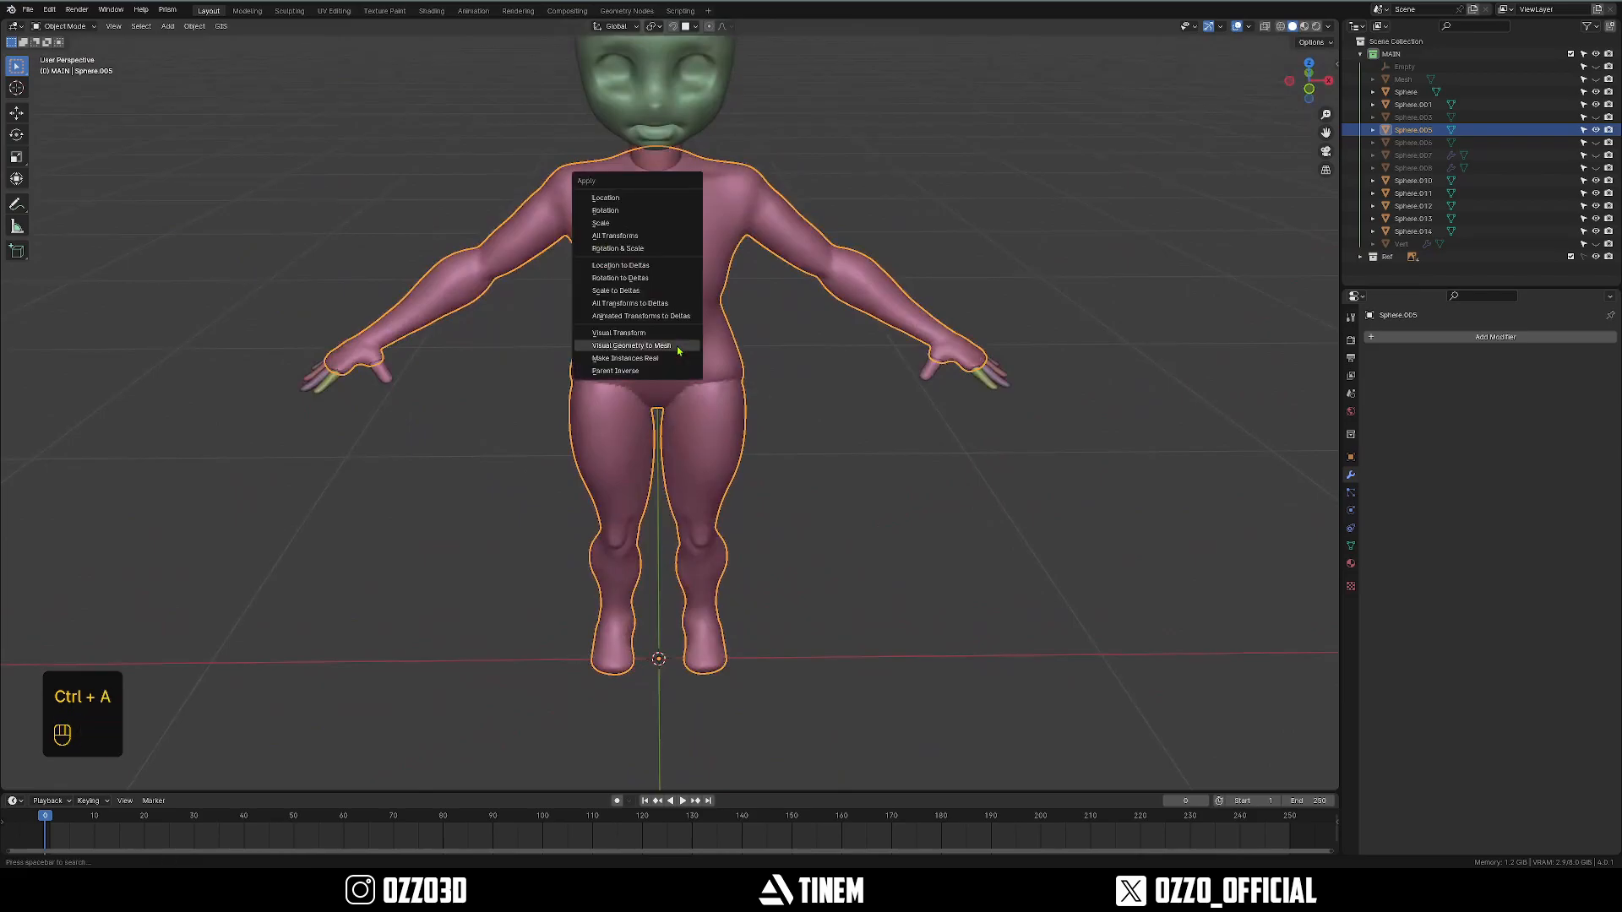
left_click(627, 237)
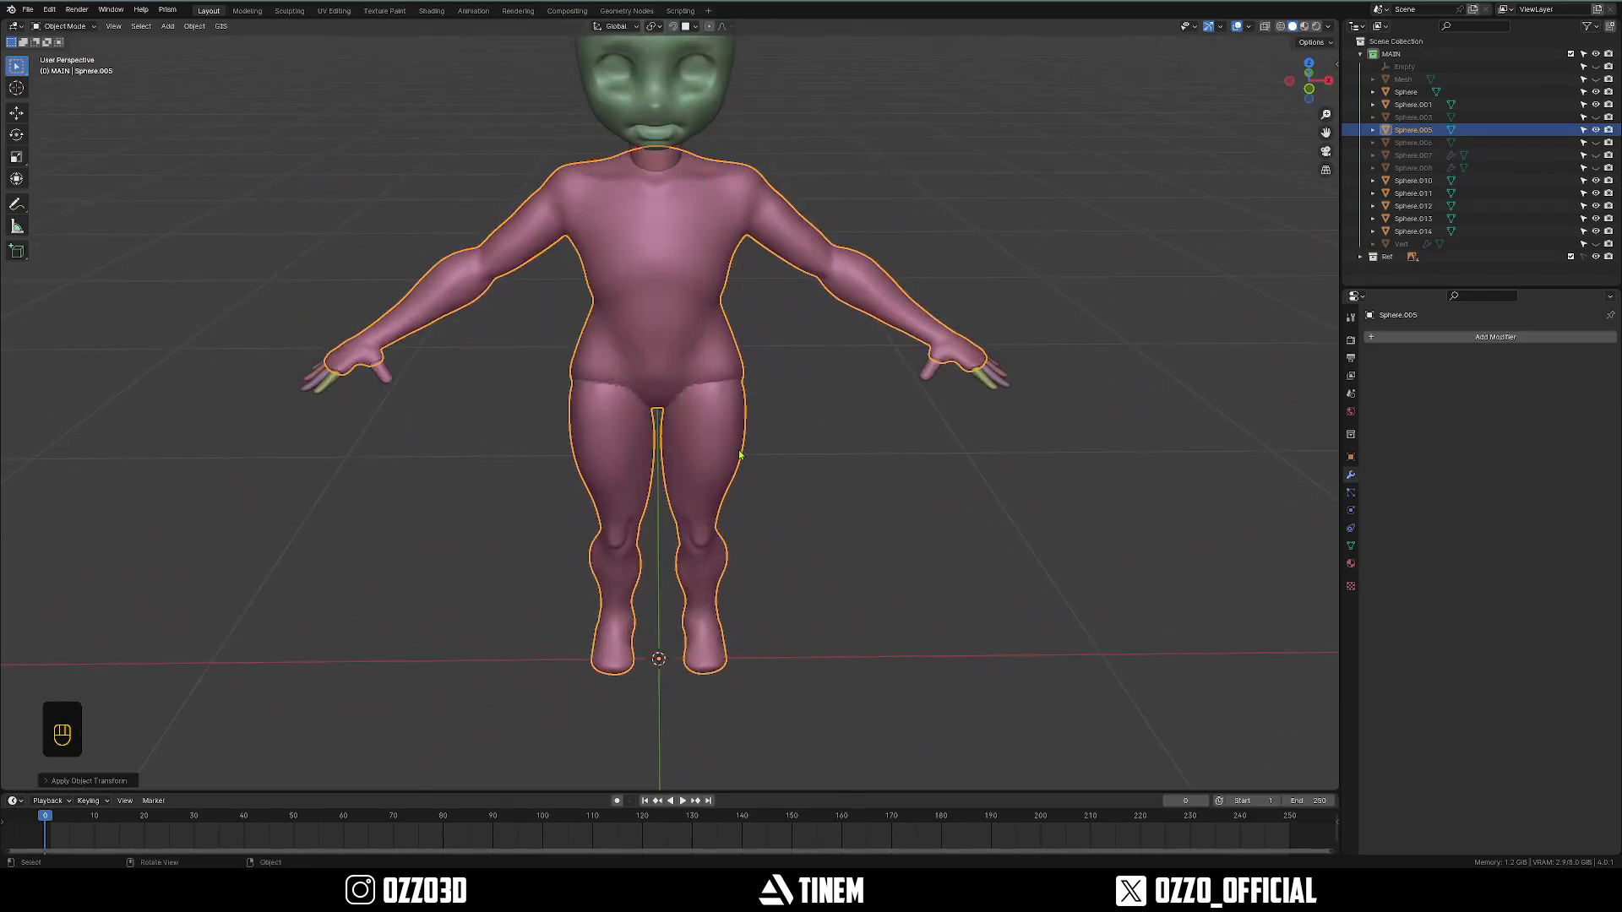
Set the body's origin to the 3D cursor and re-enter Sculpt Mode.
right_click(663, 342)
mouse_move(714, 342)
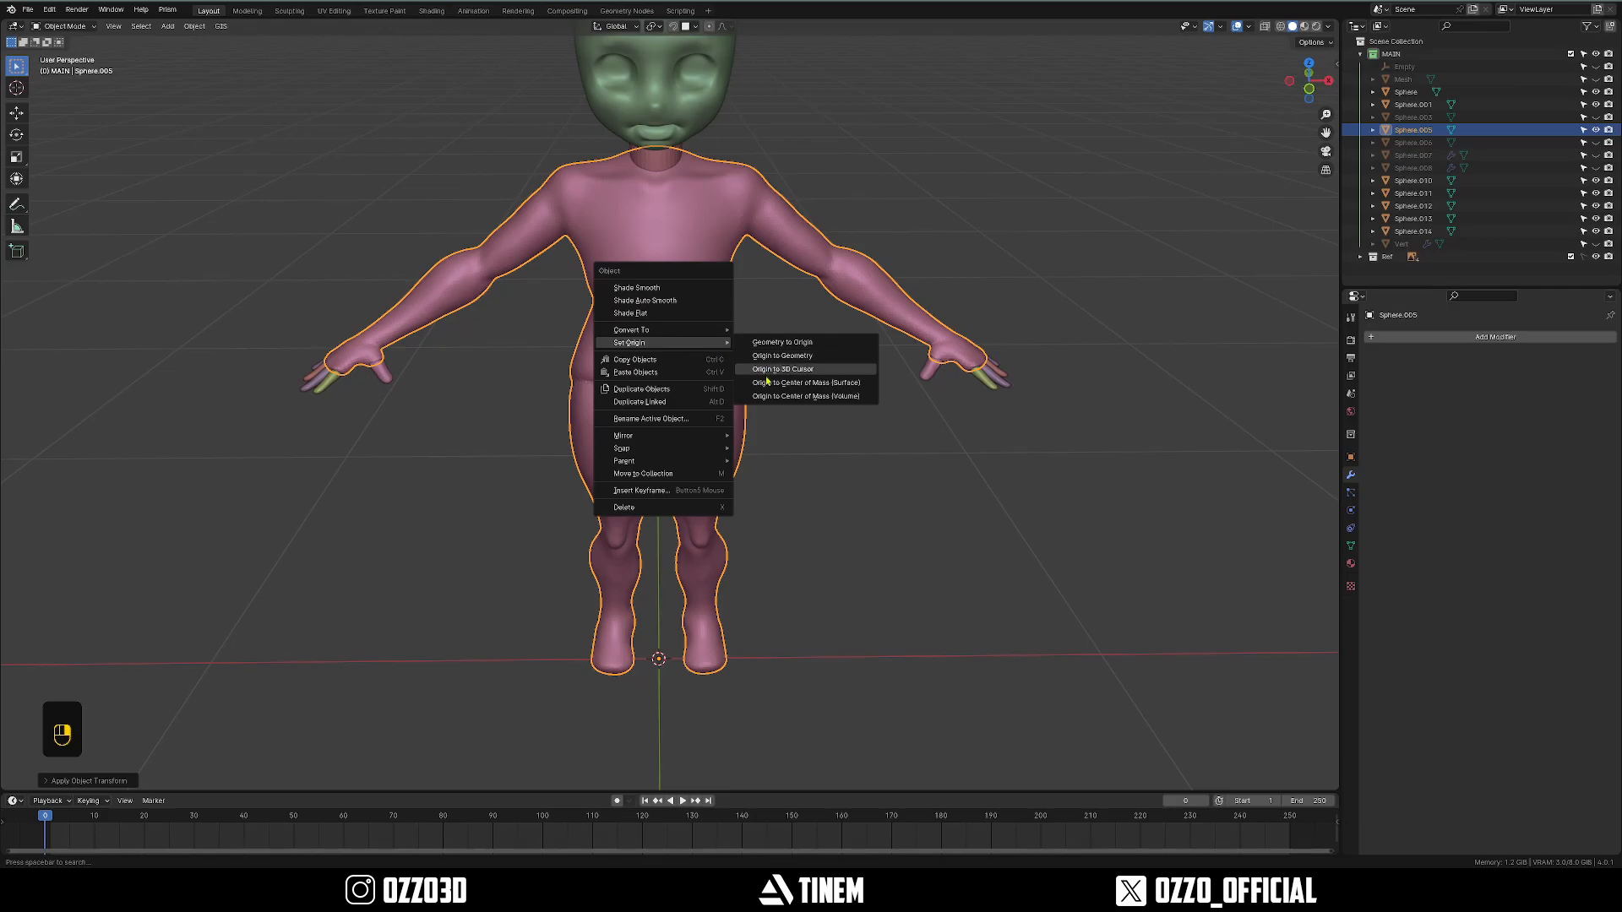
left_click(766, 373)
scroll(708, 251, "up", 3)
key("ctrl+Tab")
left_click(708, 322)
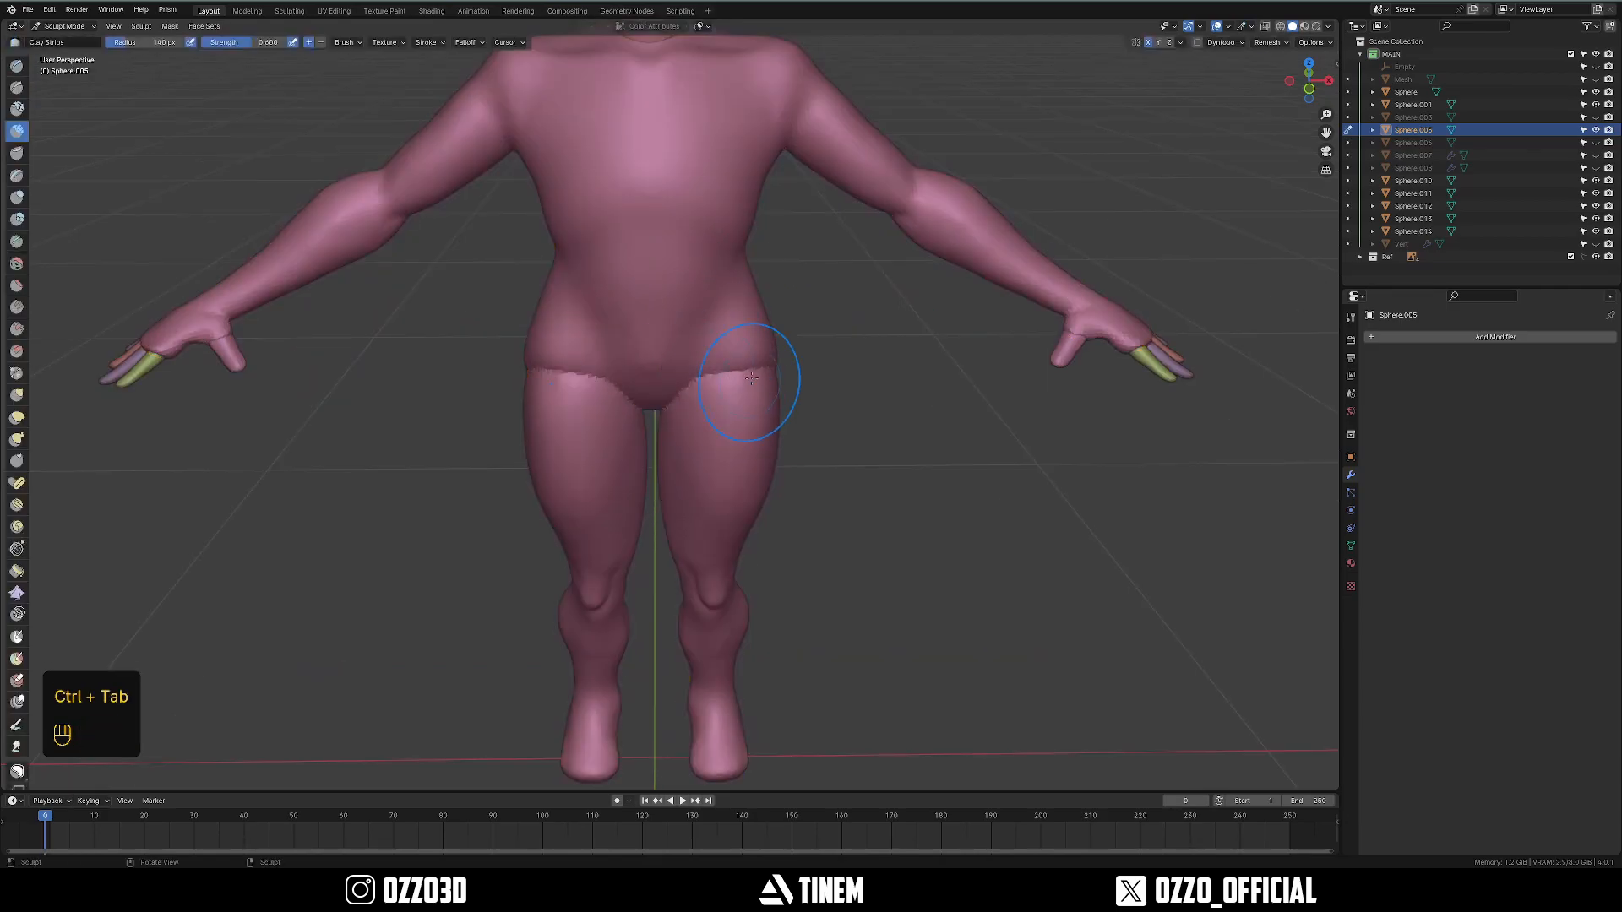
Blend the front seam between the hips and thighs with resized Clay Strips strokes.
left_click_drag(719, 352, 722, 363)
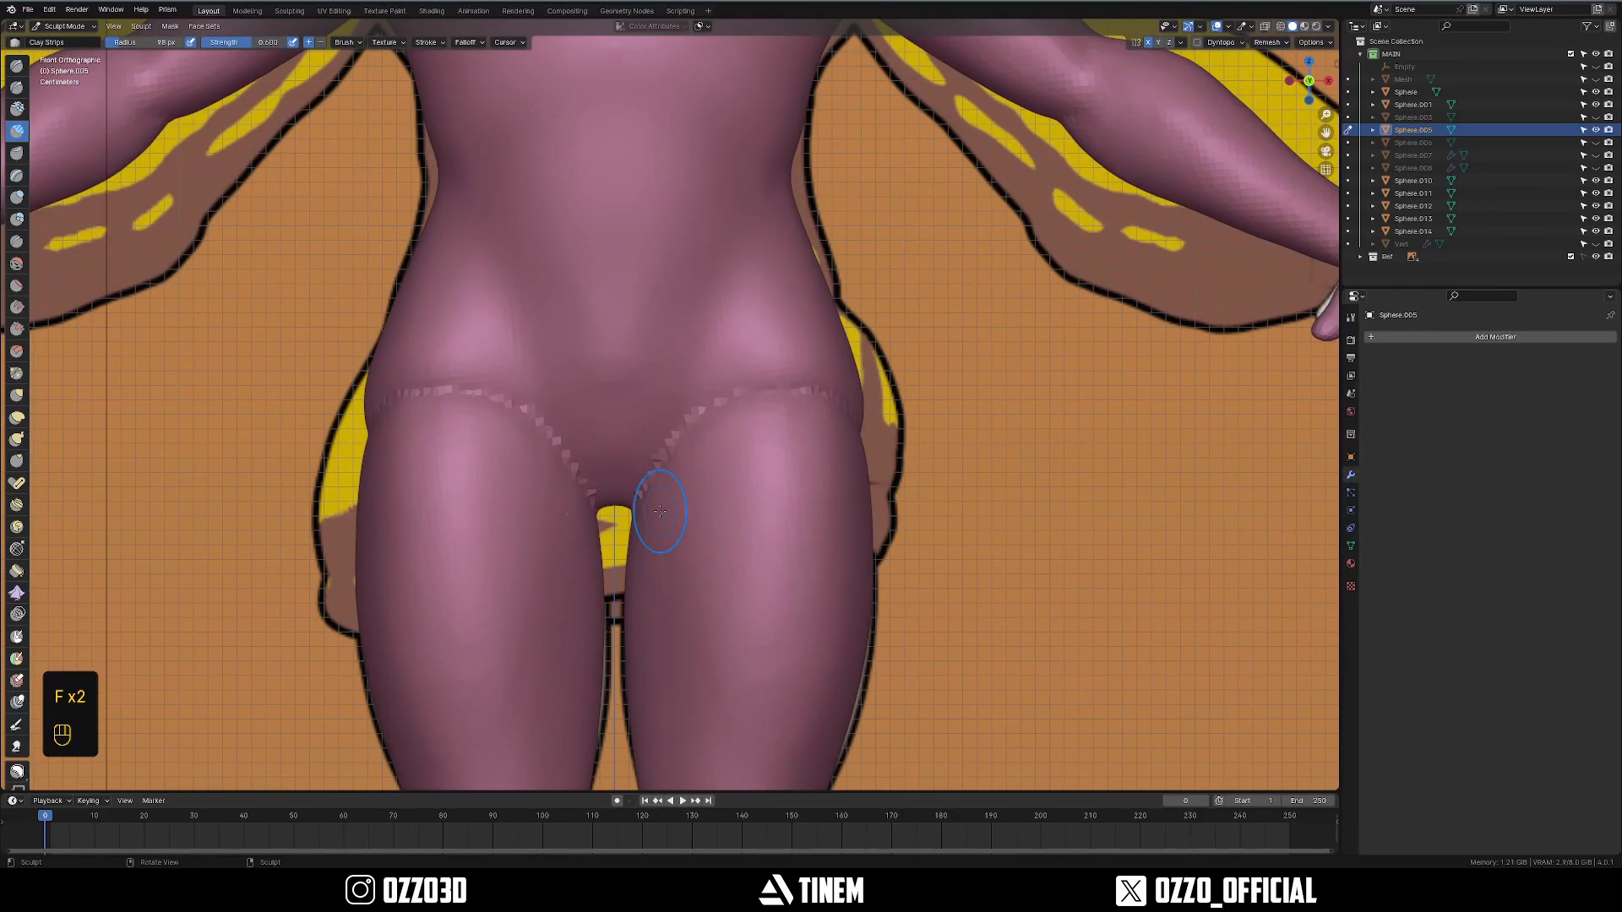
key("grave")
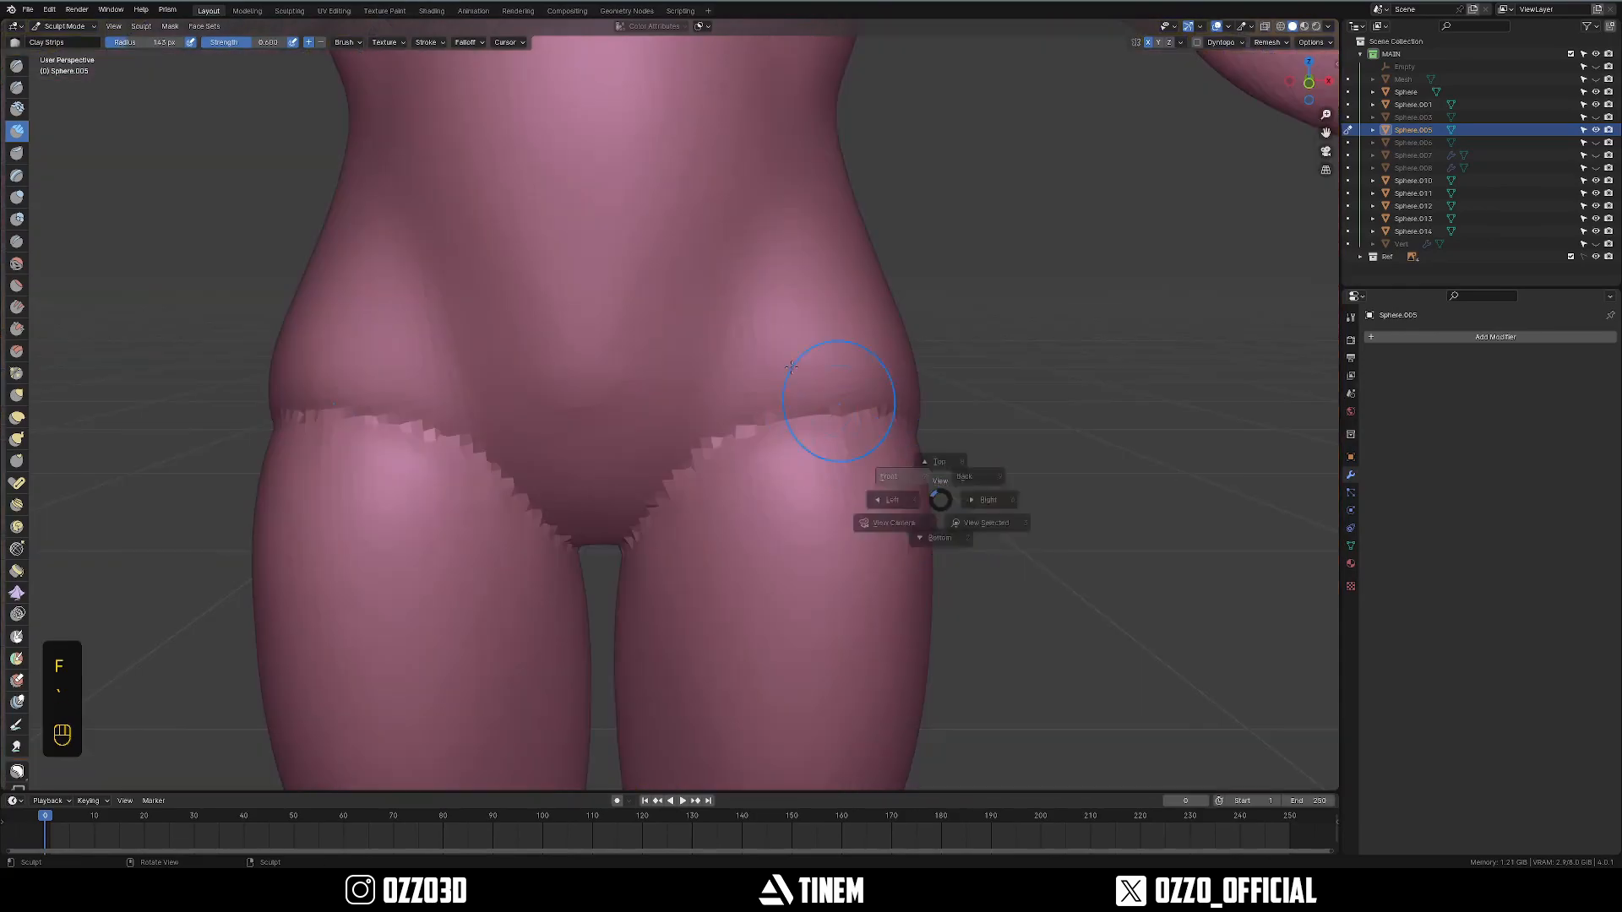
left_click(906, 477)
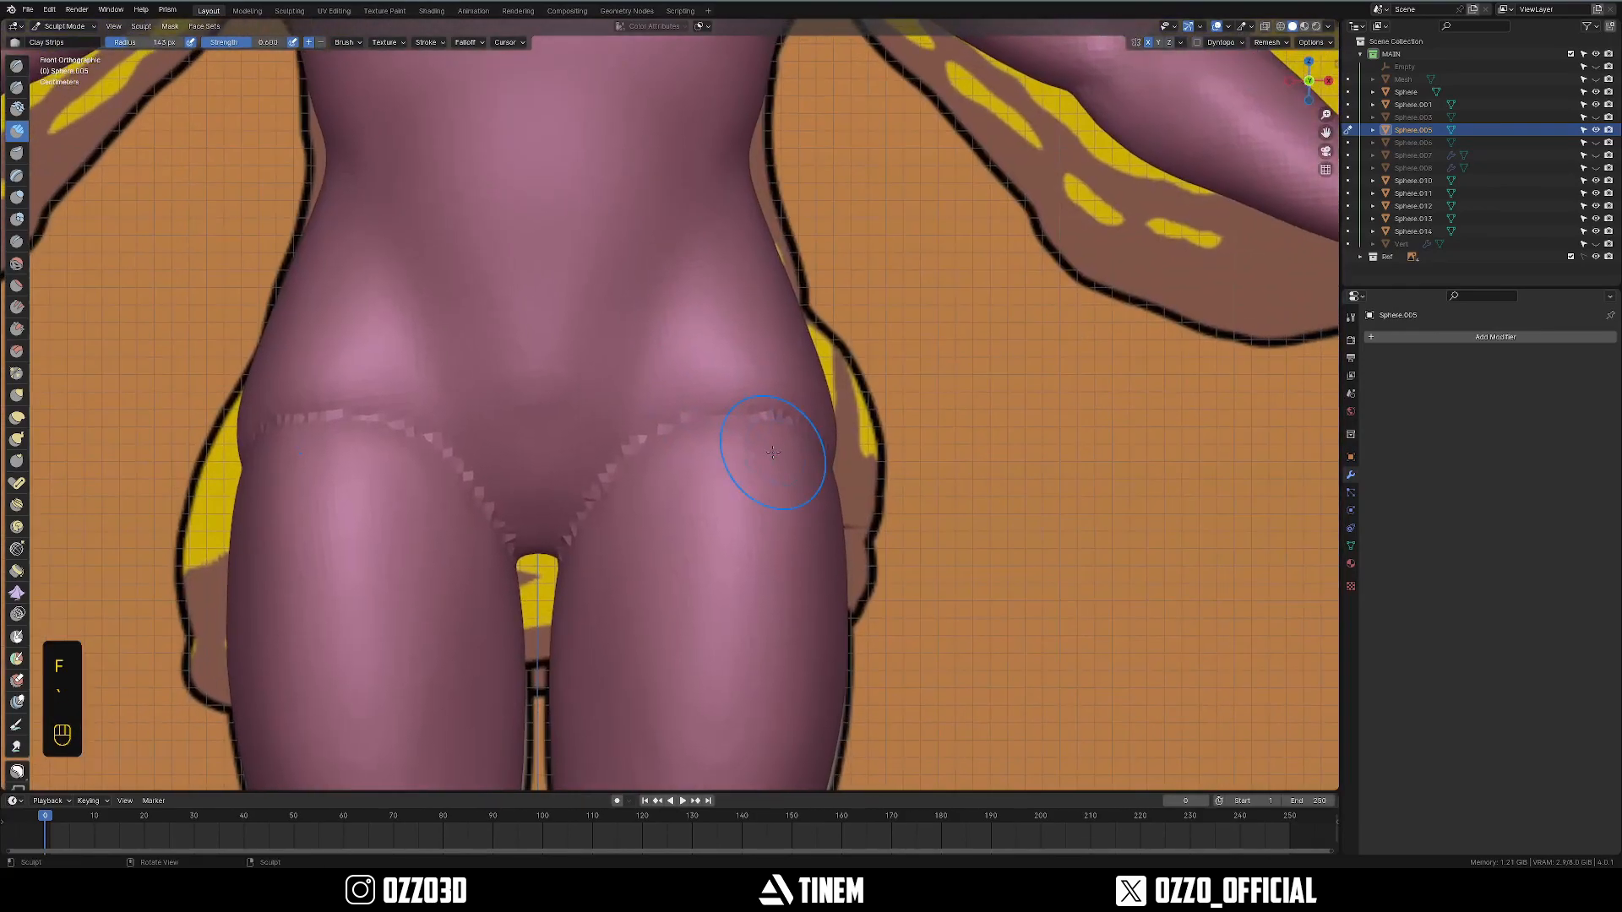
middle_click_drag(777, 445, 763, 400, "ctrl")
mouse_move(655, 429)
left_mouse_down()
mouse_move(642, 405)
mouse_move(688, 435)
mouse_move(743, 344)
mouse_move(752, 394)
mouse_move(771, 398)
mouse_move(629, 454)
left_mouse_up()
key("f")
left_click(751, 395)
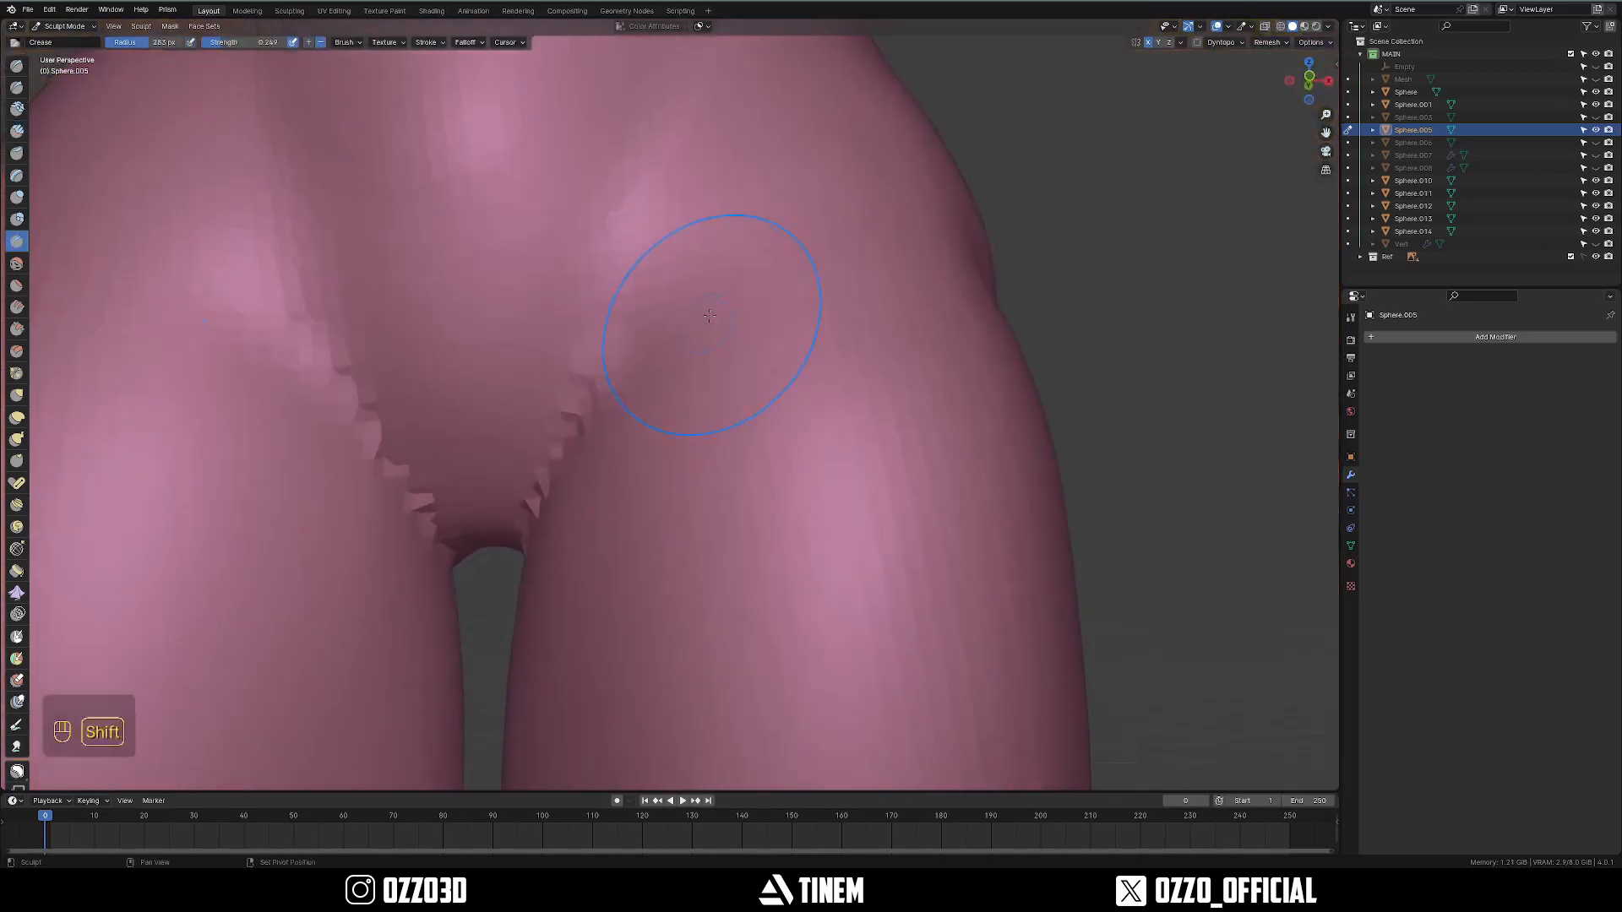
Work along the groin seam between the pelvis and inner thighs with a resized Crease brush.
key("f")
middle_click_drag(710, 333, 860, 210)
key("f")
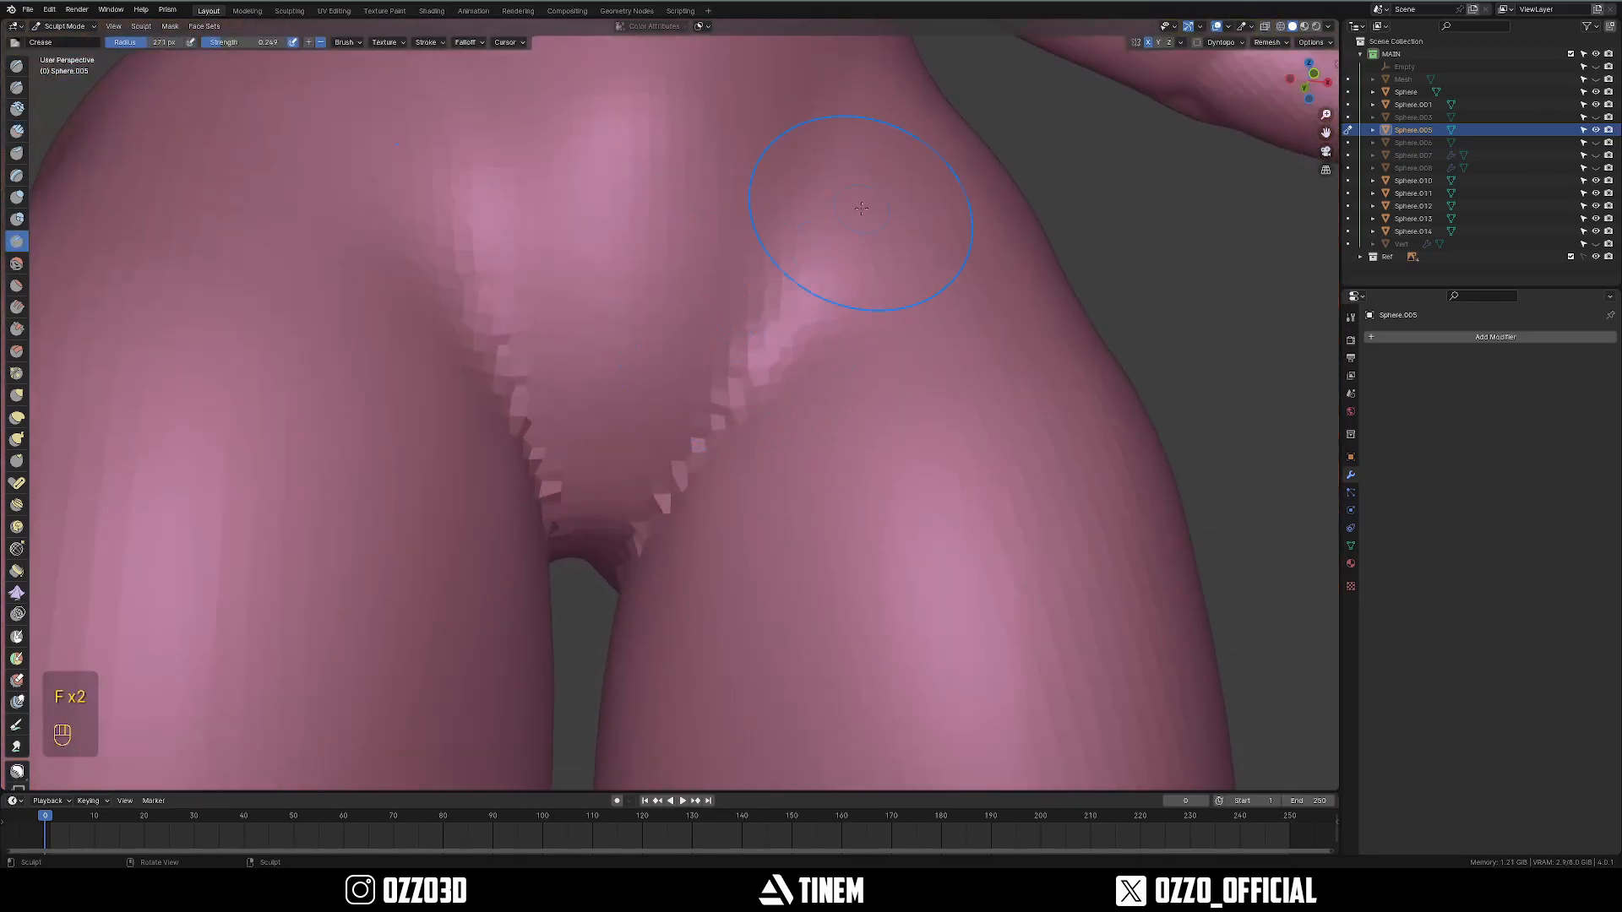
middle_click_drag(689, 466, 679, 478)
key("f")
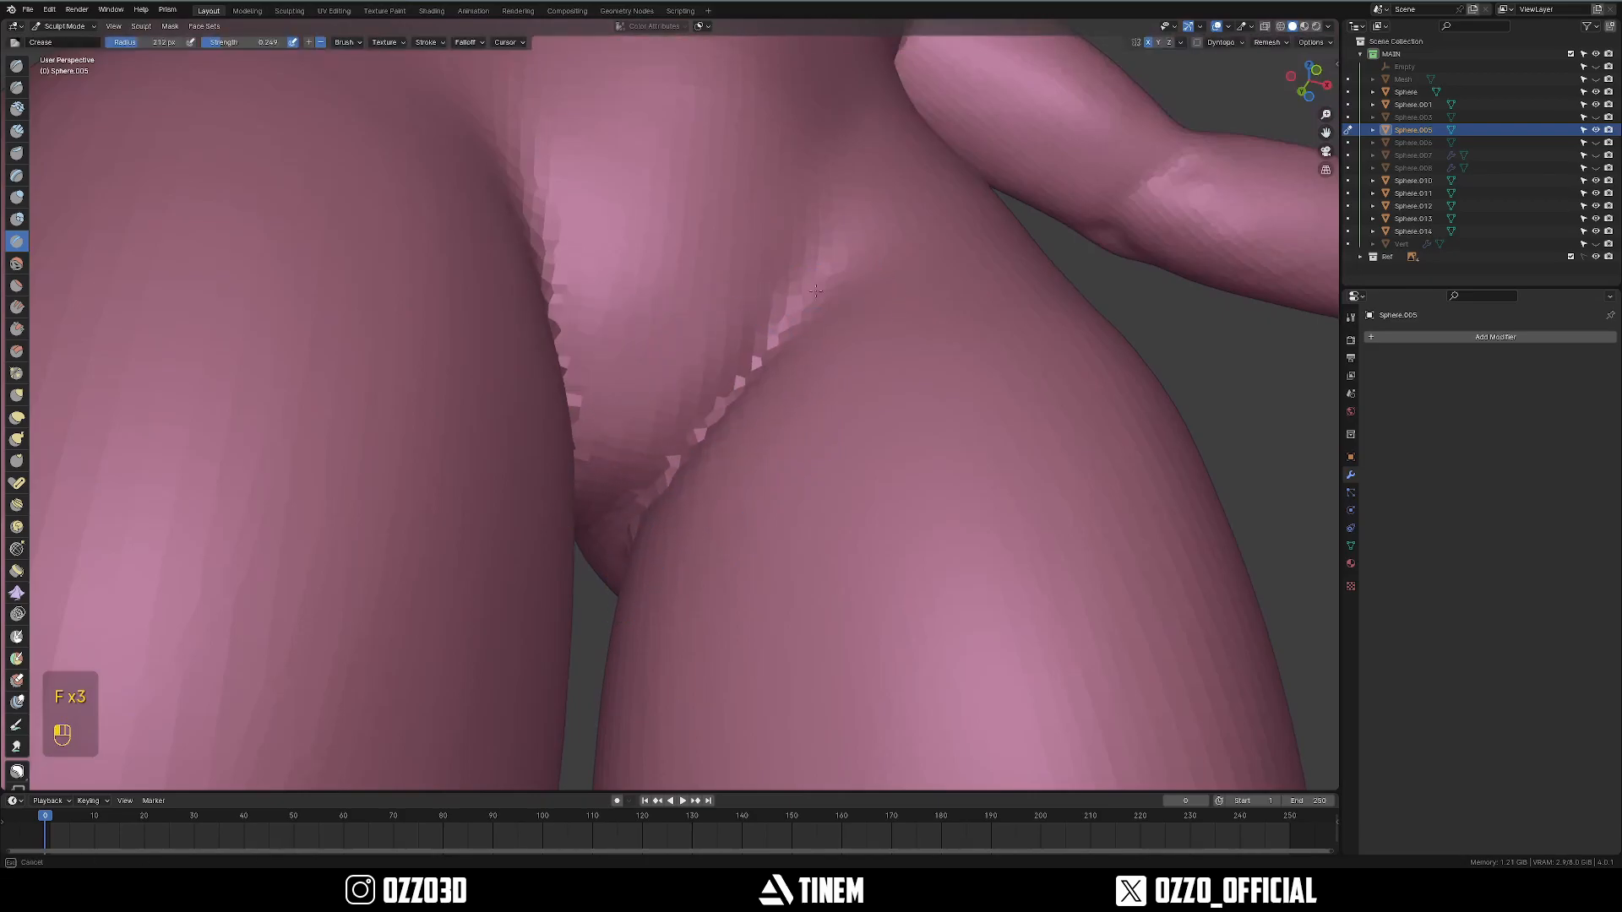
left_click_drag(787, 321, 693, 443)
key("f")
mouse_move(771, 365)
left_mouse_down()
mouse_move(693, 443)
mouse_move(840, 340)
mouse_move(845, 312)
left_mouse_up()
left_click(934, 471)
Smooth the groin seam where the pelvis meets the inner thighs, adjusting the brush radius.
middle_click_drag(596, 452, 753, 452)
key("f")
key("f")
left_click(722, 587)
mouse_move(604, 519)
middle_mouse_down()
mouse_move(647, 550)
mouse_move(719, 422)
middle_mouse_up()
key("f")
left_click(738, 453)
left_click_drag(738, 453, 633, 423, "shift")
Smooth the jagged seam between the buttock and the outer thigh with a resized brush.
mouse_move(633, 449)
middle_mouse_down("shift")
mouse_move(749, 500)
mouse_move(832, 496)
middle_mouse_up("shift")
key("f")
left_click(760, 477)
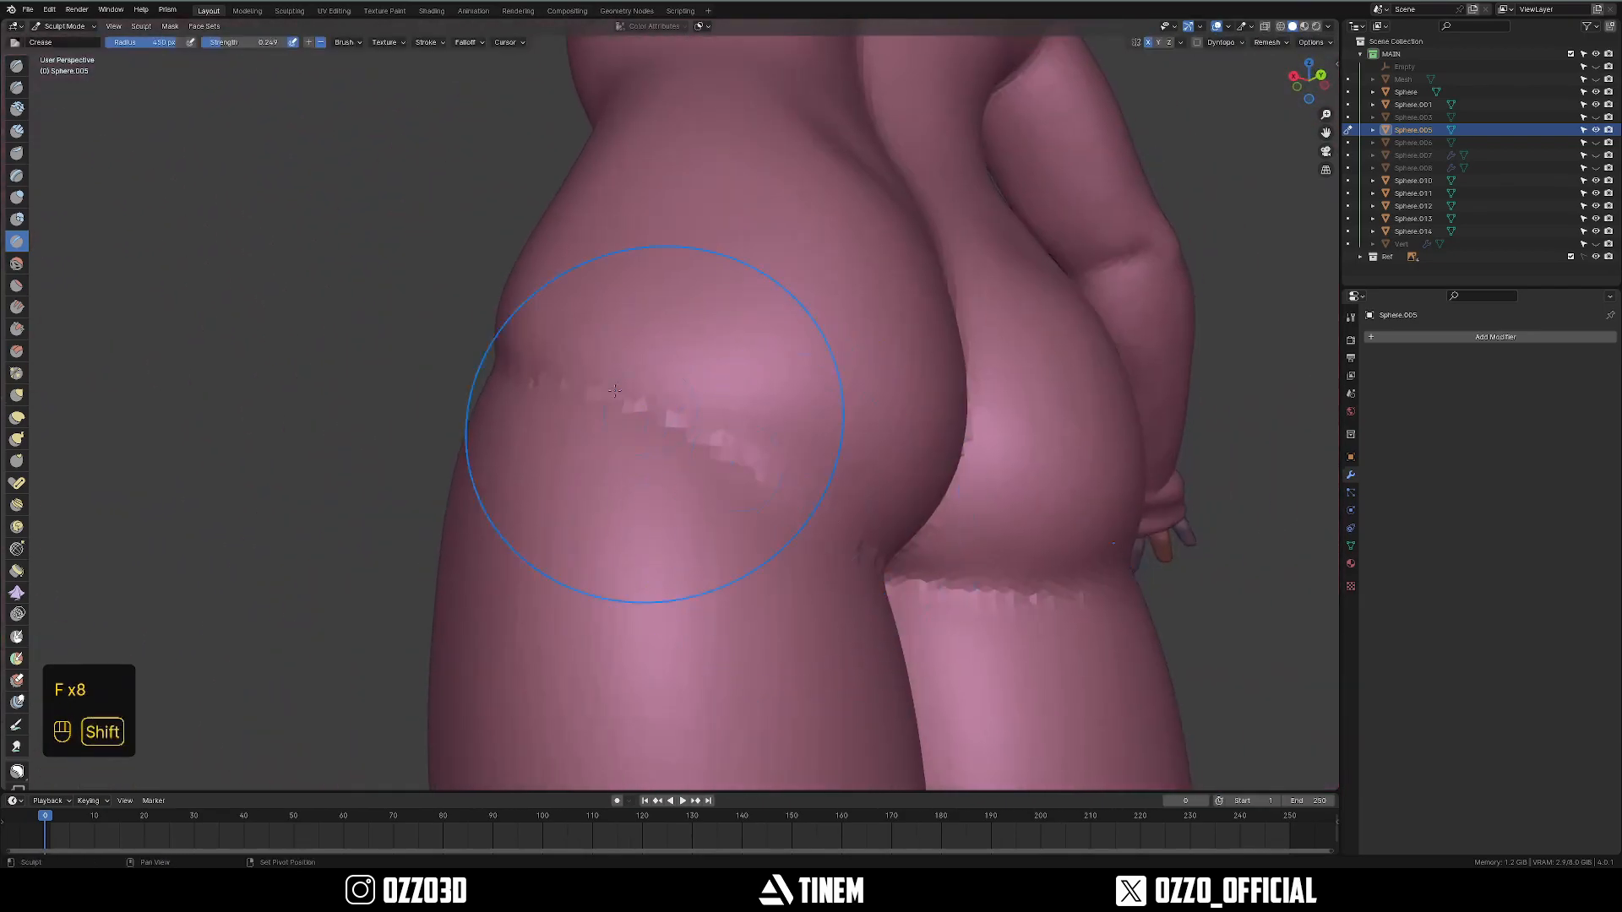
middle_click_drag(540, 406, 727, 402)
key("f")
left_click(633, 313)
left_click_drag(445, 242, 721, 417, "shift")
key("f")
left_click(811, 372)
mouse_move(625, 413)
middle_mouse_down()
mouse_move(743, 456)
mouse_move(693, 375)
middle_mouse_up()
left_click_drag(692, 375, 638, 380, "shift")
Even out the remaining seam around the side of the hip and upper thigh with smoothing strokes.
middle_click_drag(886, 371, 785, 337)
key("f")
left_click(802, 338)
left_click_drag(620, 355, 644, 316, "shift")
middle_click_drag(645, 316, 575, 325)
key("f")
left_click(676, 334)
left_click_drag(591, 329, 658, 332, "shift")
key("f")
left_click(590, 333)
mouse_move(659, 333)
middle_mouse_down()
mouse_move(621, 325)
mouse_move(675, 431)
middle_mouse_up()
Carve the fold beneath the buttocks along the thigh seam with a resized Crease brush.
key("grave")
mouse_move(689, 456)
middle_mouse_down()
mouse_move(697, 377)
mouse_move(541, 418)
middle_mouse_up()
scroll(697, 378, "up", 1)
key("f")
left_click(709, 420)
left_click_drag(744, 423, 807, 429)
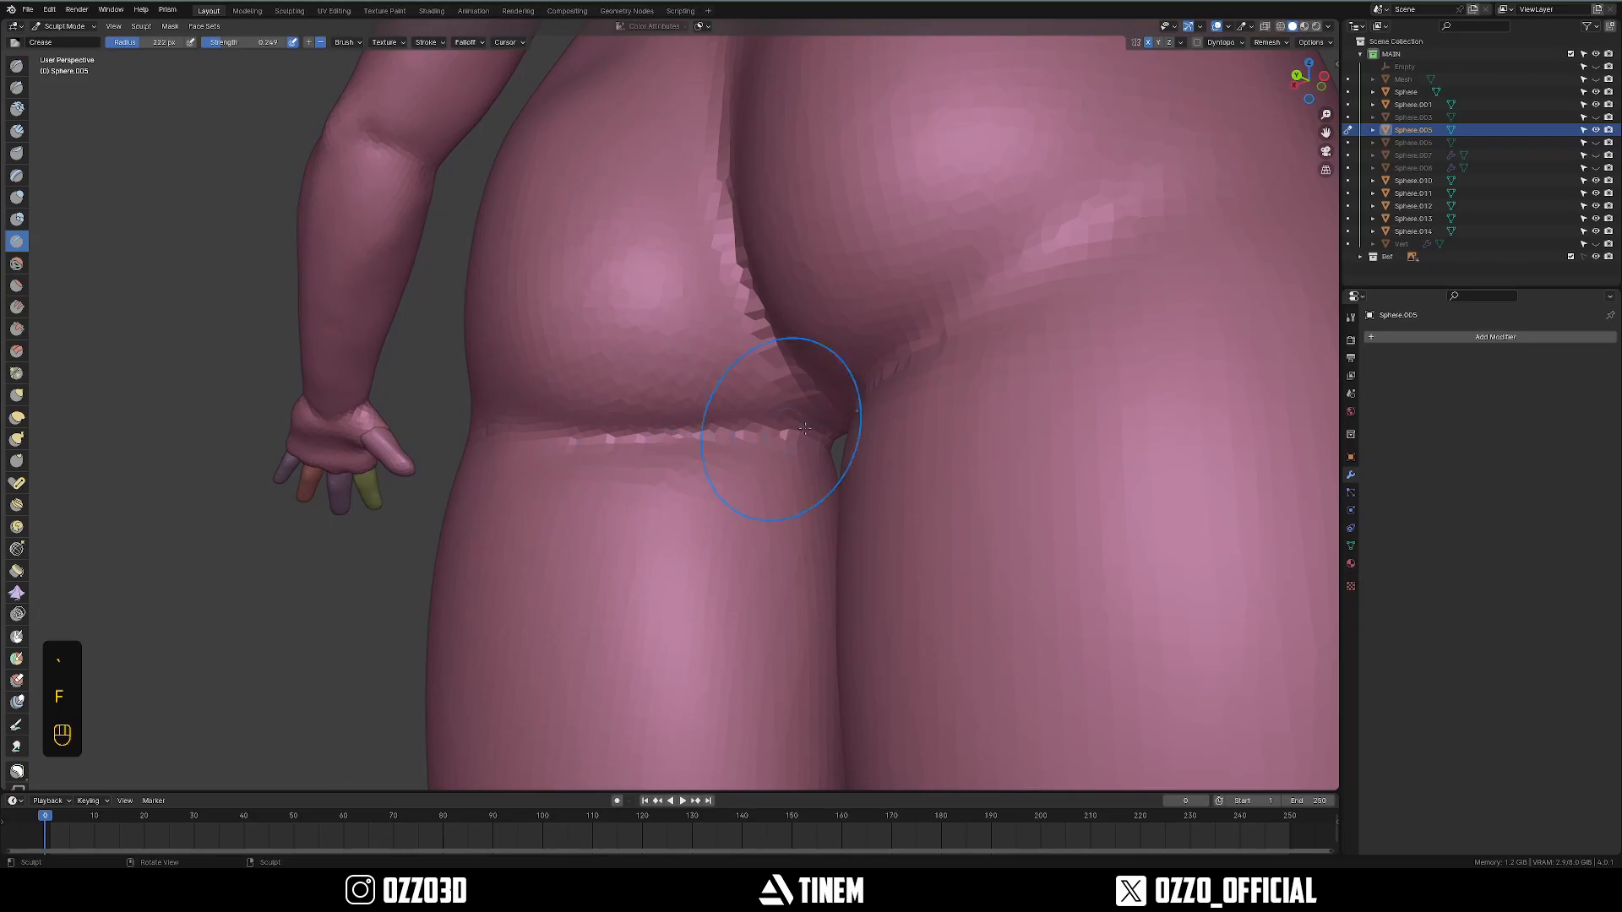
middle_click_drag(557, 437, 610, 398)
mouse_move(454, 397)
left_mouse_down()
mouse_move(726, 448)
mouse_move(683, 438)
left_mouse_up()
scroll(693, 431, "down", 4)
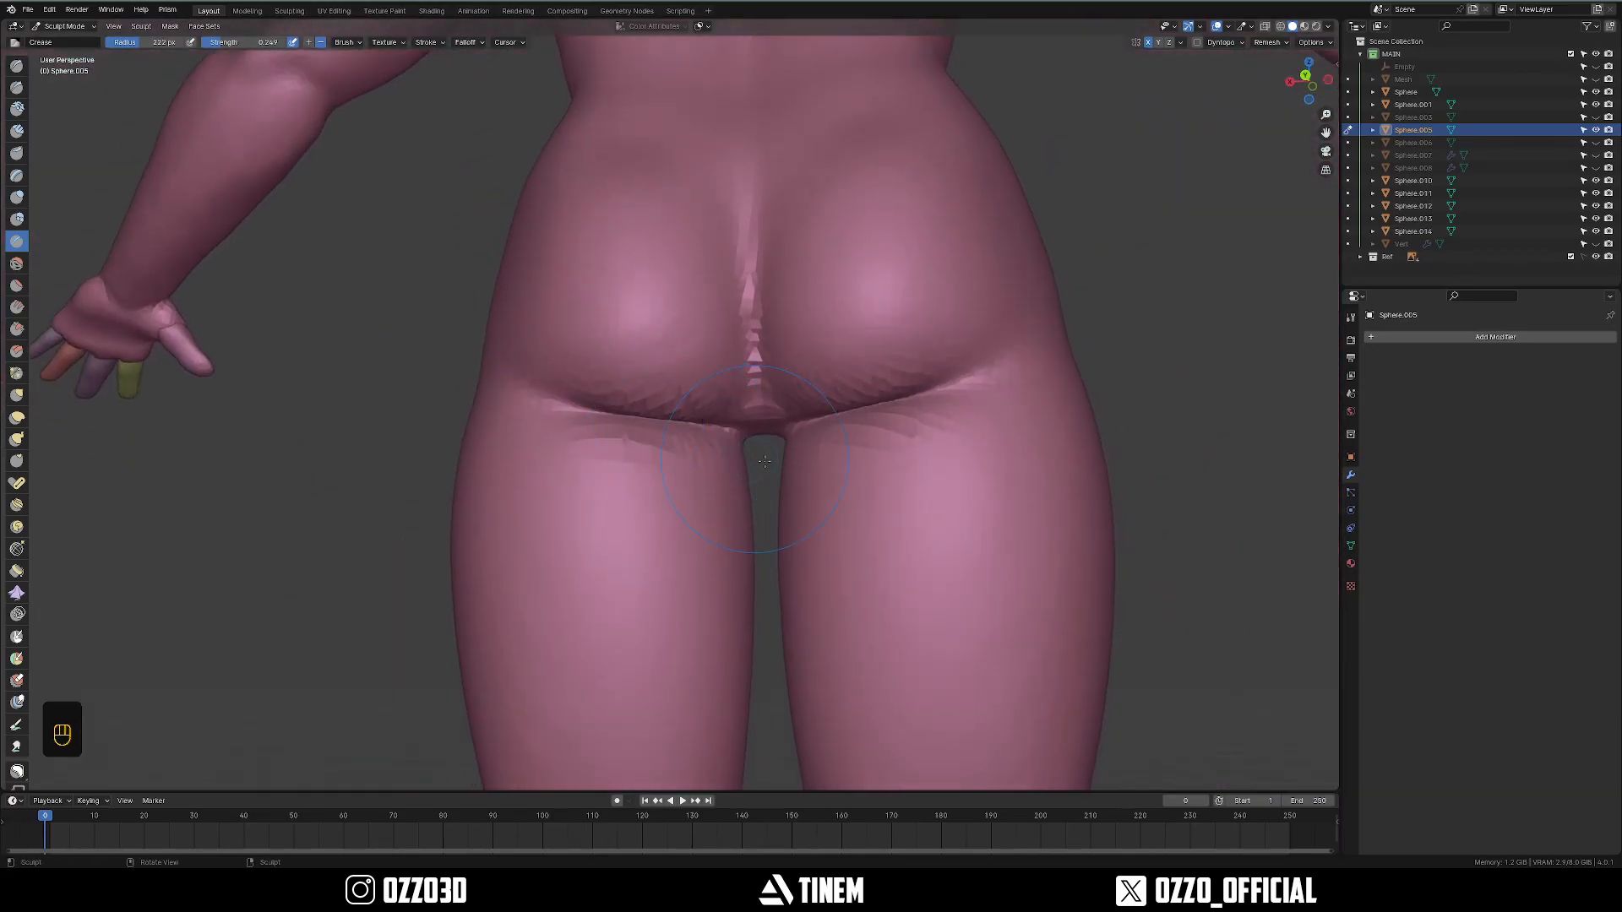
Resize the brush and smooth the center crease from between the buttocks up to the lower back.
key("f")
middle_click_drag(690, 386, 730, 353)
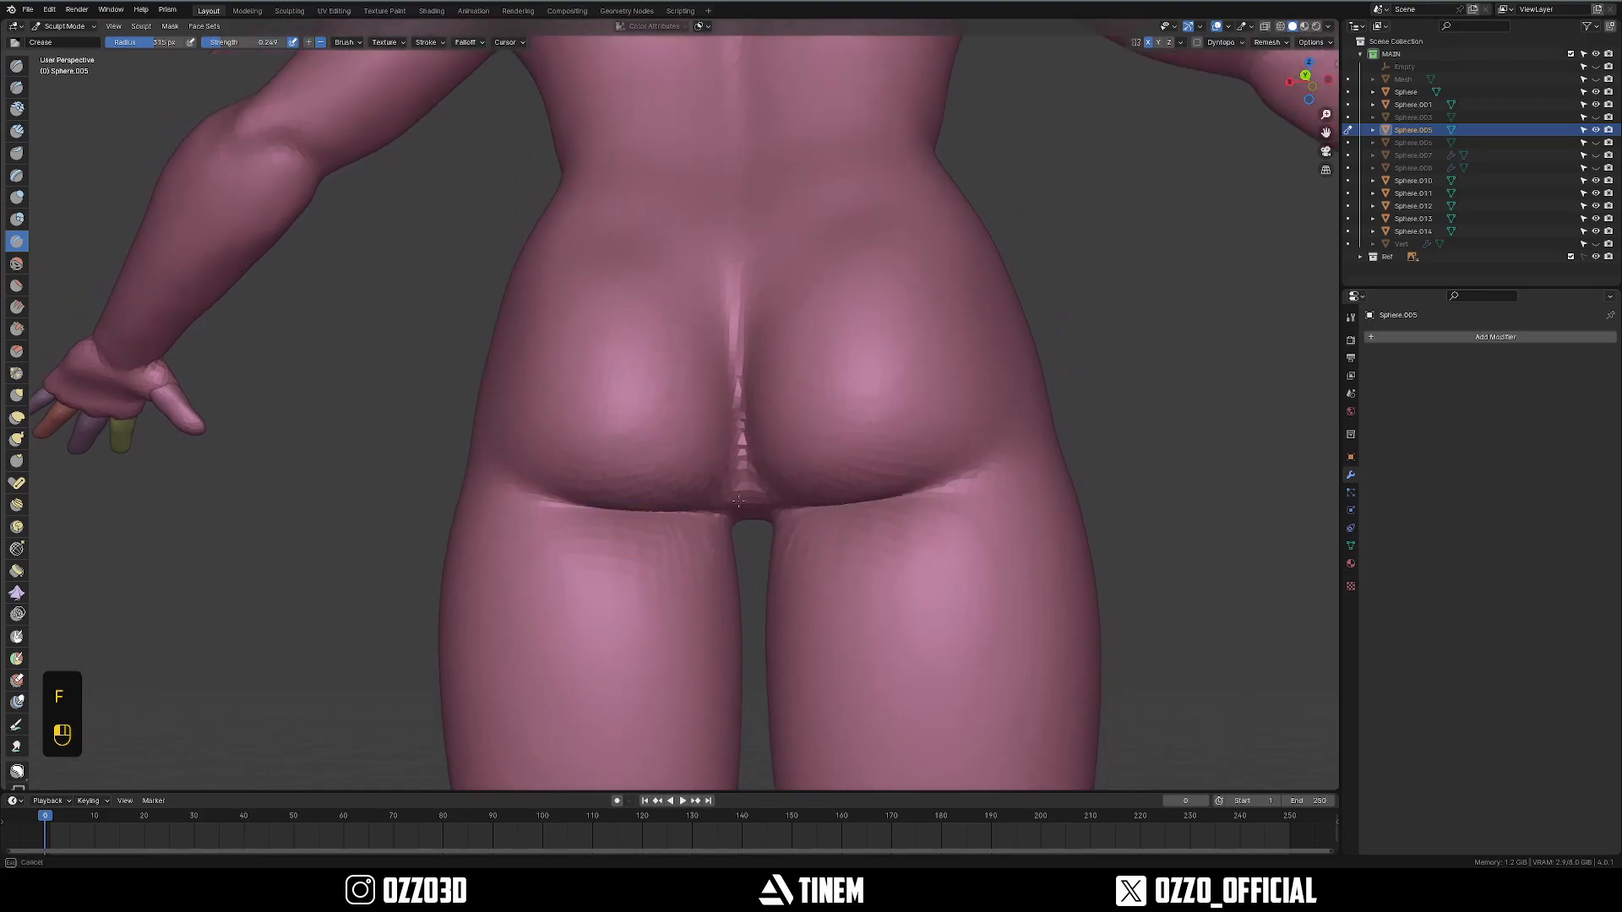
mouse_move(718, 448)
middle_mouse_down()
mouse_move(785, 423)
mouse_move(729, 354)
mouse_move(724, 484)
mouse_move(742, 420)
middle_mouse_up()
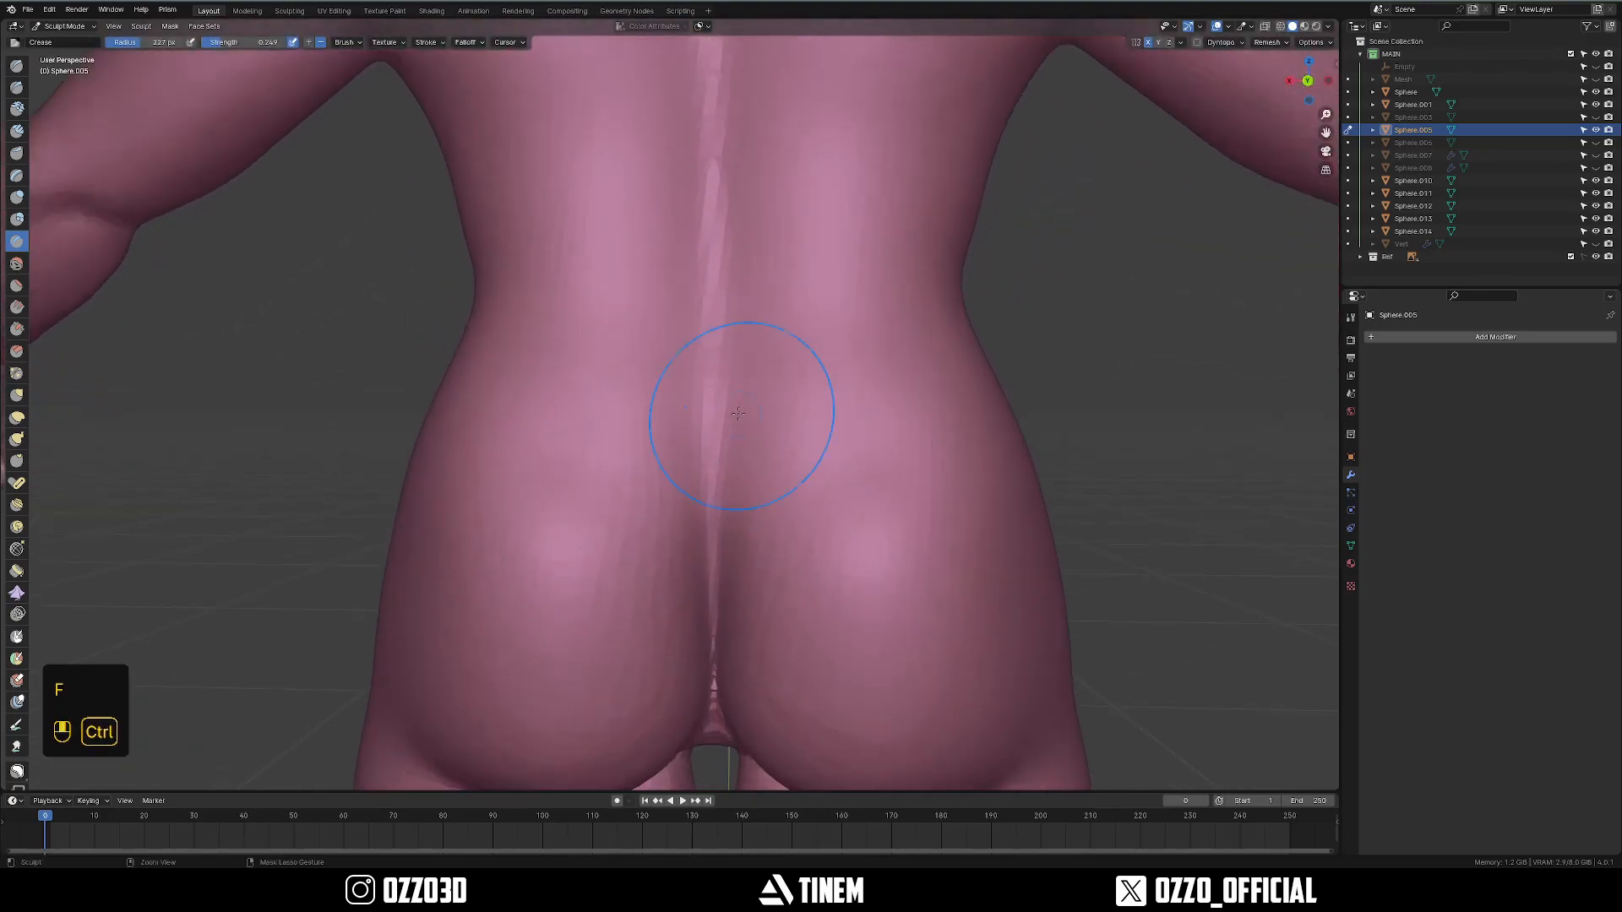
key("f")
left_click(772, 419)
left_click_drag(798, 417, 790, 423, "shift")
mouse_move(789, 422)
middle_mouse_down()
mouse_move(760, 405)
mouse_move(802, 422)
mouse_move(819, 363)
middle_mouse_up()
mouse_move(819, 363)
middle_mouse_down()
mouse_move(760, 354)
mouse_move(743, 439)
middle_mouse_up()
mouse_move(743, 439)
middle_mouse_down()
mouse_move(695, 396)
mouse_move(777, 393)
middle_mouse_up()
middle_click_drag(777, 393, 701, 481, "ctrl")
middle_click_drag(706, 582, 698, 463, "ctrl")
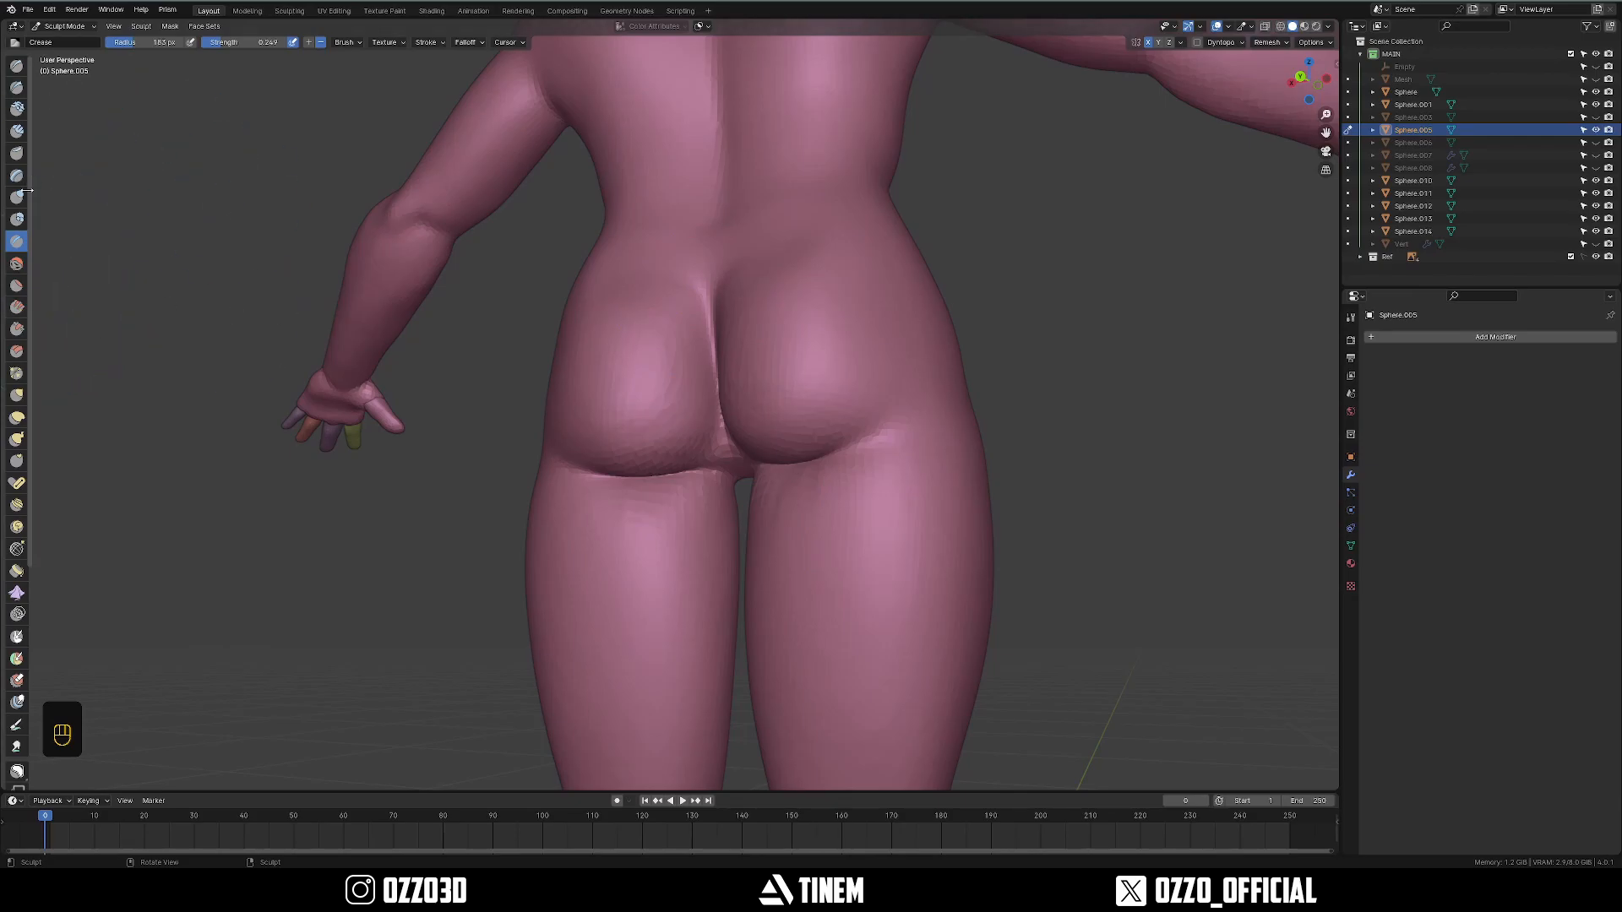
Round out the buttocks and soften their lower fold with resized Inflate/Deflate and smoothing strokes, undoing one stroke.
middle_click_drag(656, 467, 693, 461)
middle_click_drag(692, 460, 693, 406, "ctrl")
key("f")
left_click(733, 361)
middle_click_drag(725, 490, 756, 508)
middle_click_drag(756, 509, 754, 557, "ctrl")
middle_click_drag(674, 389, 664, 397)
key("f")
left_click(618, 420)
left_click_drag(803, 478, 823, 435)
key("ctrl+z")
middle_click_drag(623, 453, 655, 457)
key("f")
left_click(629, 431)
left_click_drag(640, 422, 637, 407, "shift")
key("f")
left_click(718, 400)
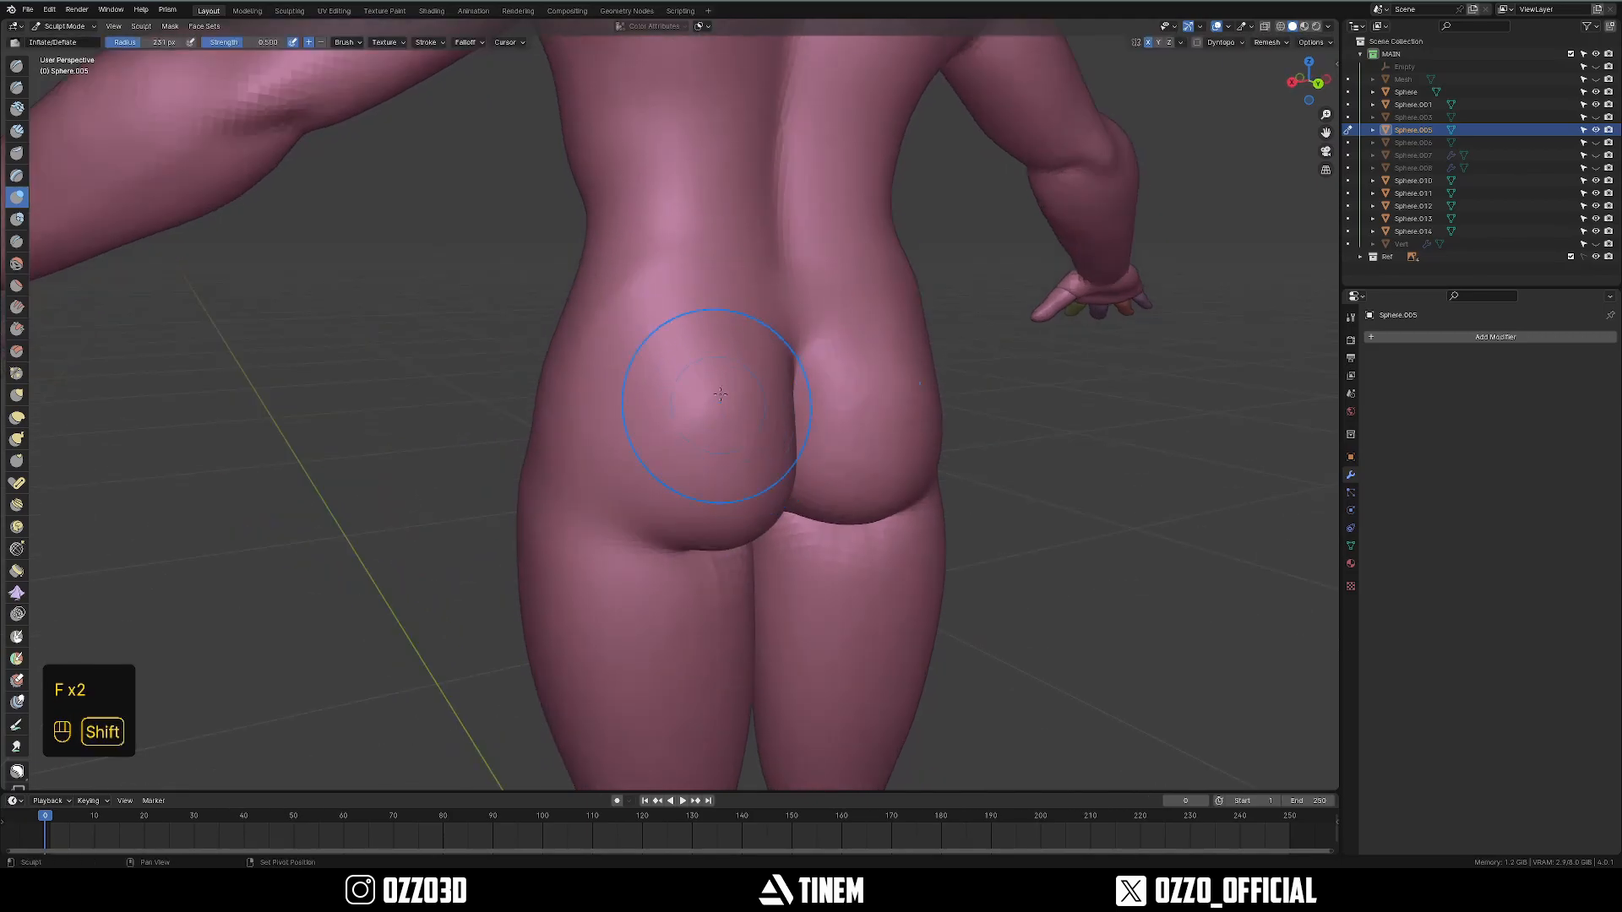
Switch to Object Mode, select the neck piece and move it forward in the right side view.
middle_click_drag(697, 387, 682, 499, "ctrl")
middle_click_drag(682, 499, 580, 479)
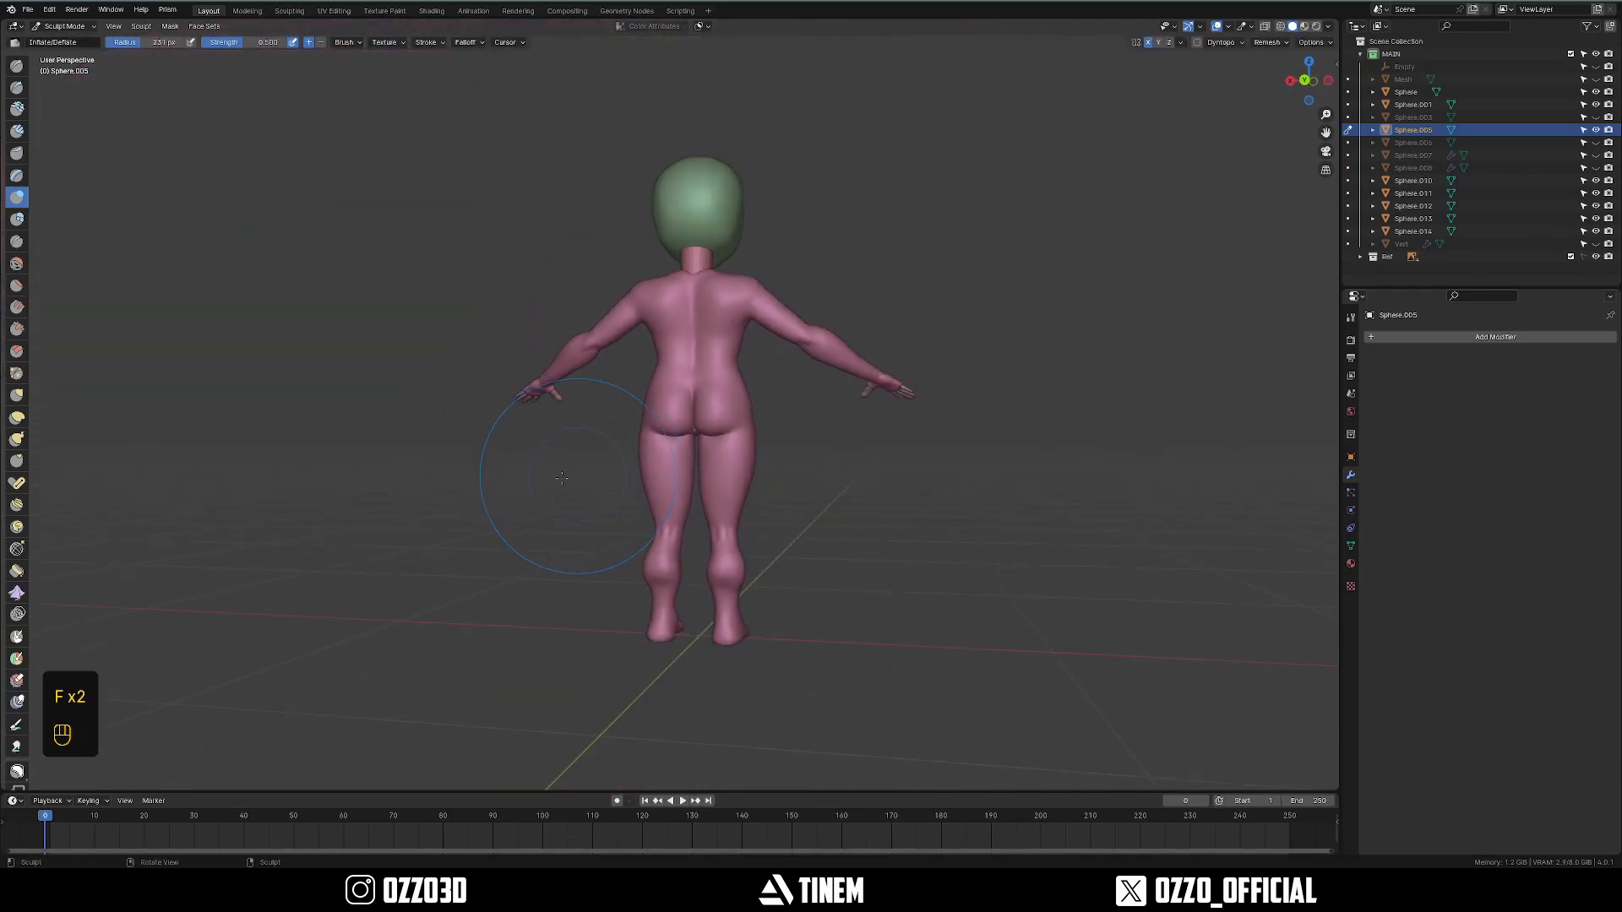
key("grave")
key("grave")
key("grave")
mouse_move(505, 283)
middle_mouse_down()
mouse_move(803, 297)
mouse_move(524, 308)
middle_mouse_up()
middle_click_drag(583, 498, 620, 427, "ctrl")
key("ctrl+Tab")
middle_click_drag(722, 389, 632, 365)
left_click(695, 341)
middle_click_drag(796, 419, 726, 414)
key("grave")
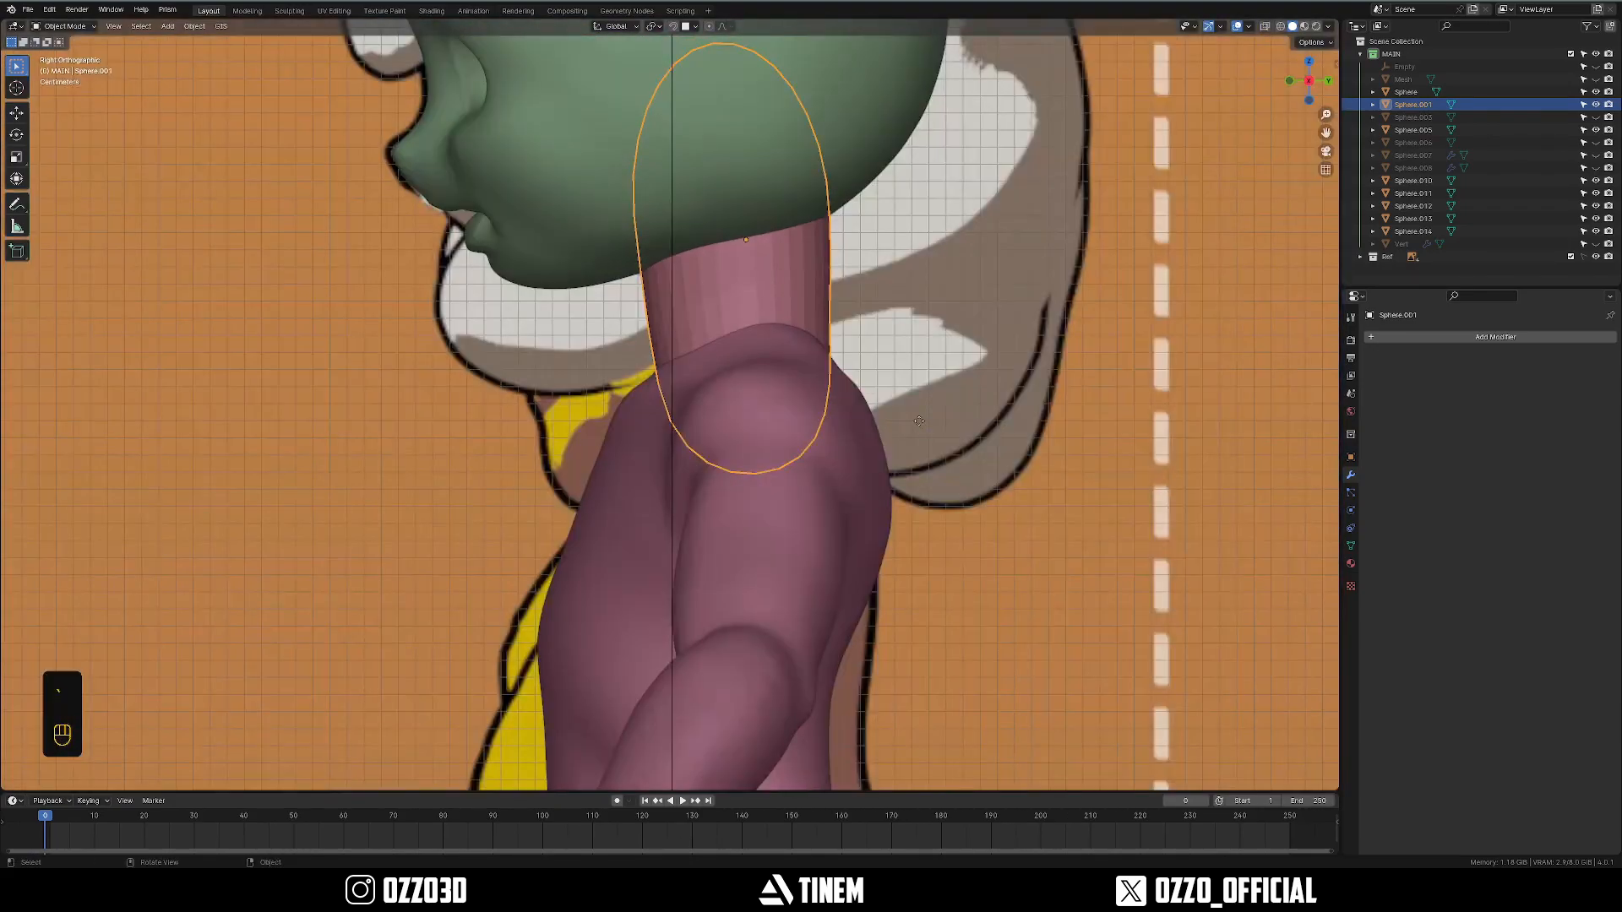
key("g")
left_click(667, 428, "shift")
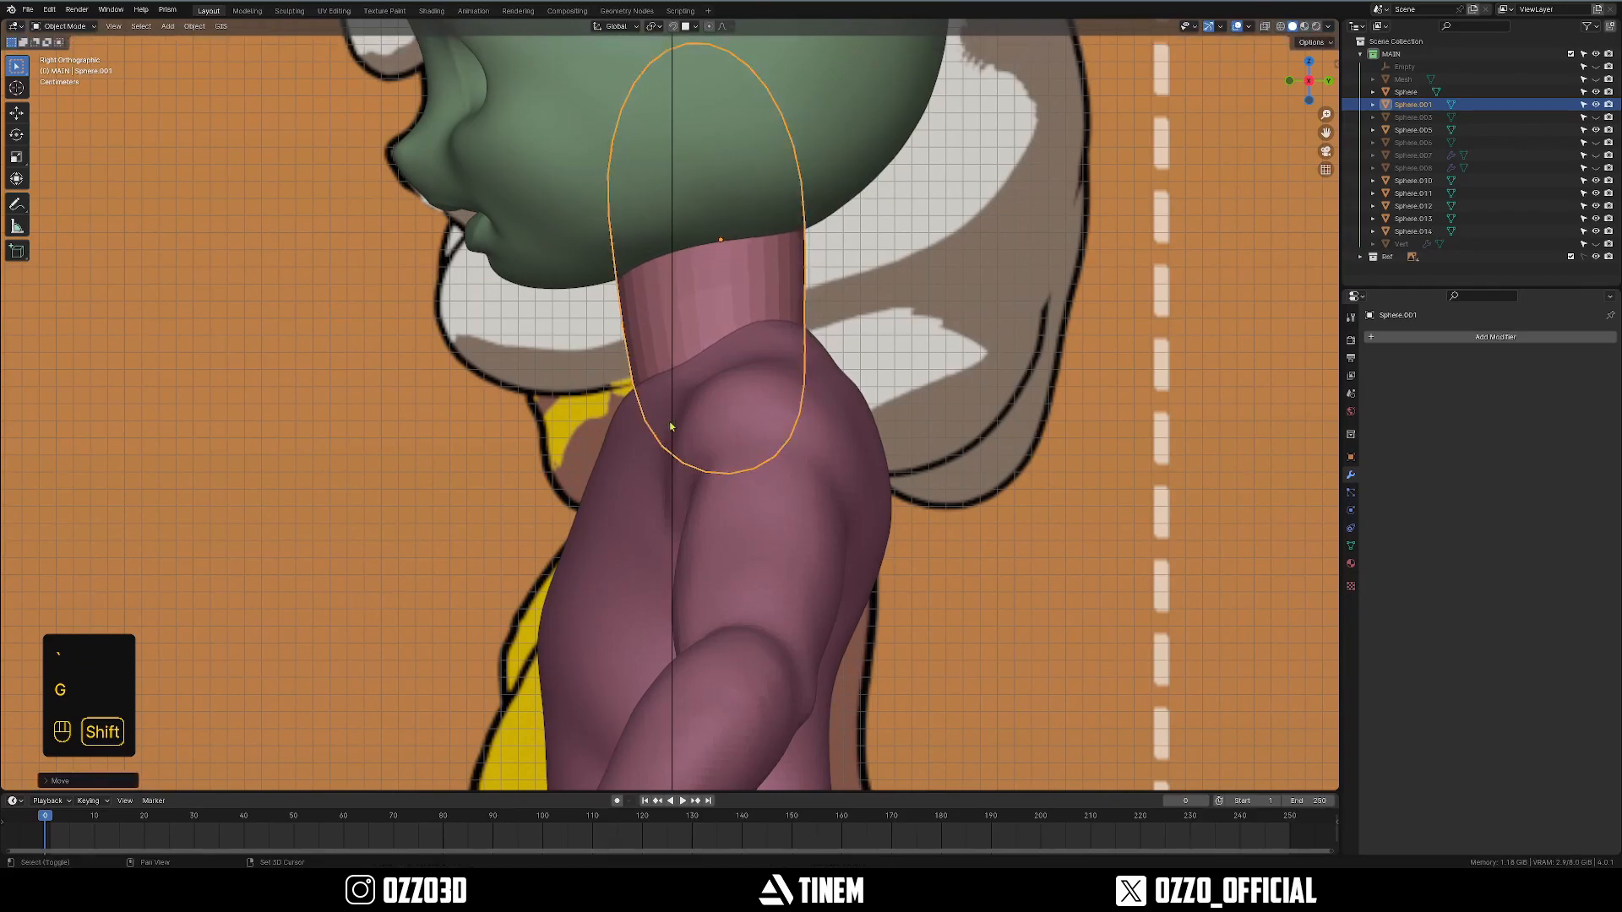
Rotate the neck piece and reposition it between the head and the torso.
key("r")
left_click(1012, 365)
key("g")
left_click(978, 374, "shift")
Add the body to the neck selection and join both into one object.
middle_click_drag(728, 389, 961, 417)
scroll(912, 406, "down", 3)
left_click(878, 414)
middle_click_drag(961, 417, 853, 422)
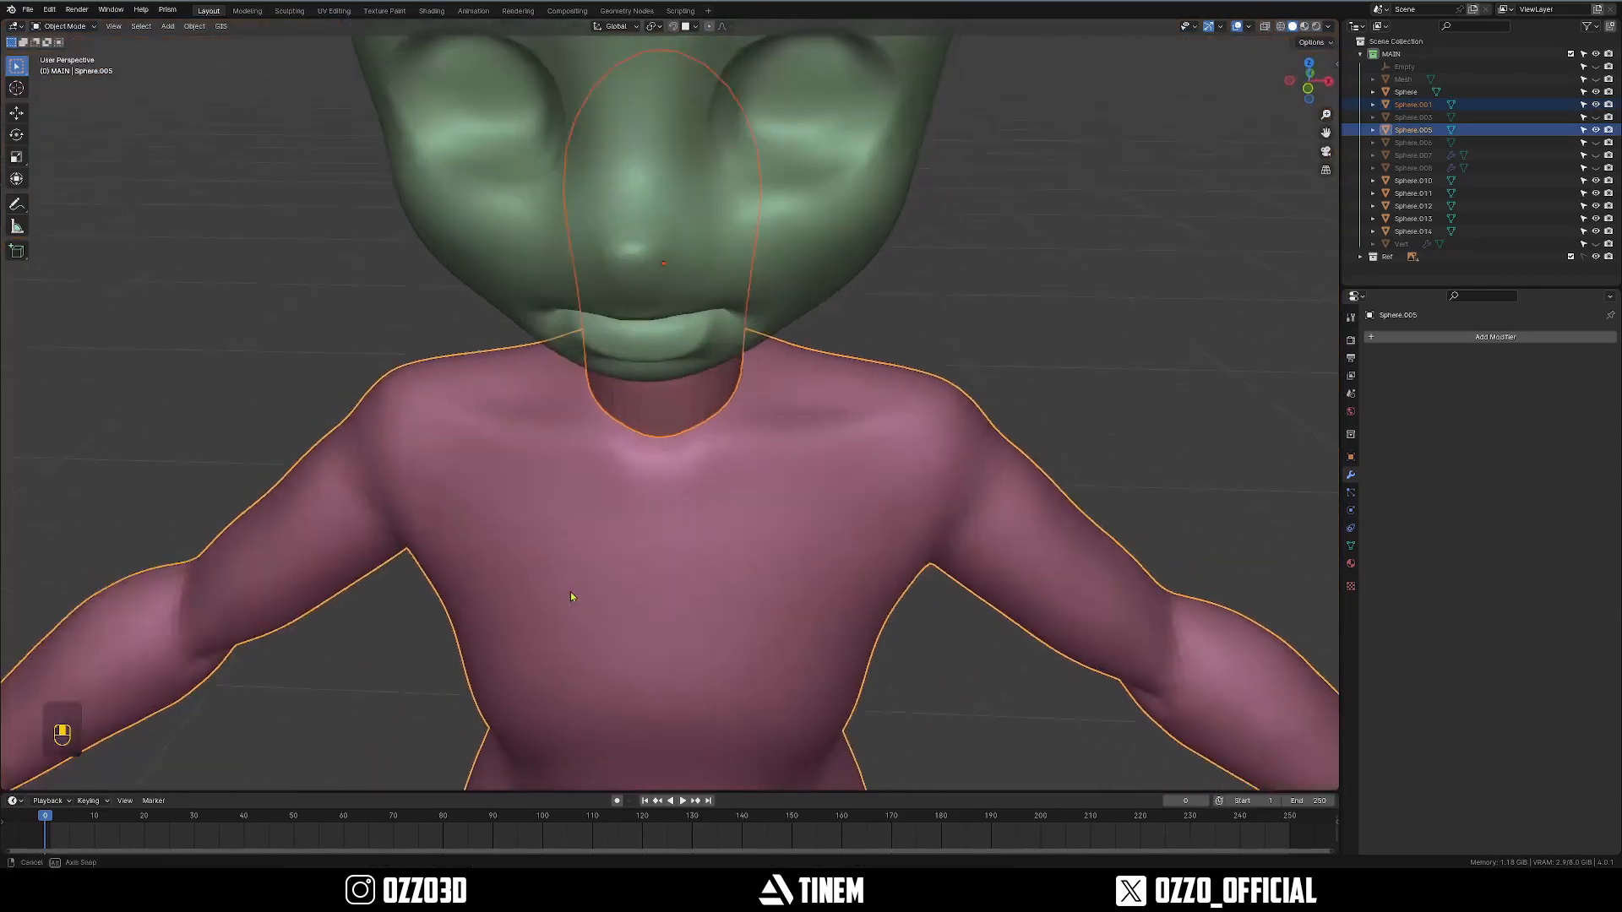
scroll(571, 596, "down", 3)
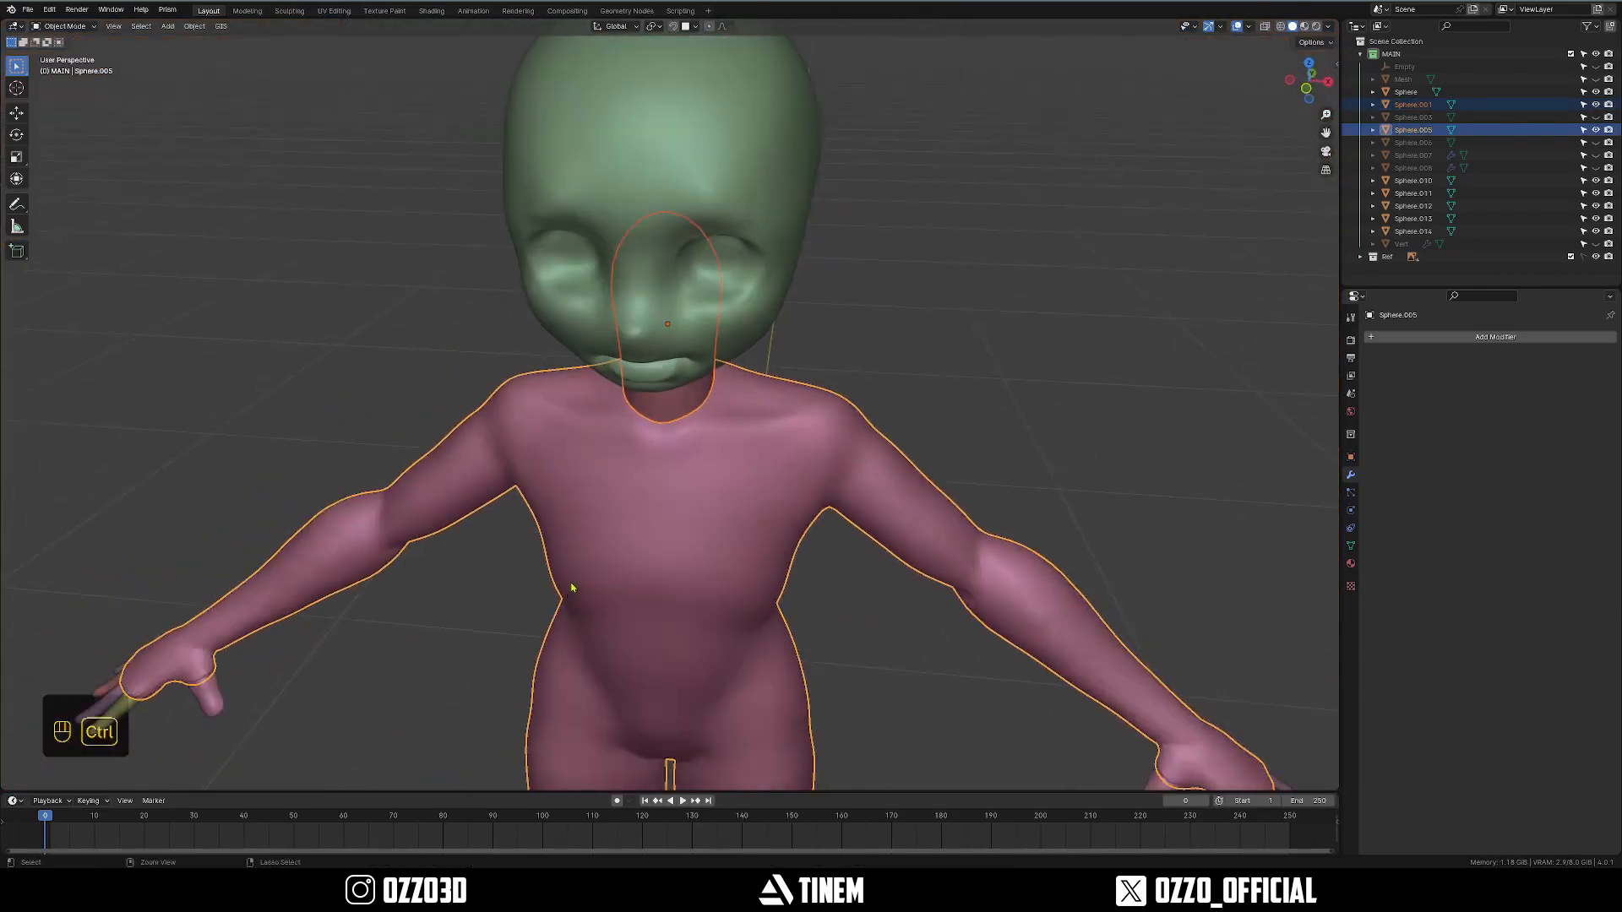
key("ctrl+j")
Return the joined body to Sculpt Mode and voxel remesh it to fuse the neck with the torso.
middle_click_drag(732, 524, 759, 397)
key("ctrl+Tab")
left_click(772, 538)
mouse_move(748, 544)
middle_mouse_down()
mouse_move(800, 466)
mouse_move(804, 486)
mouse_move(634, 507)
middle_mouse_up()
key("alt+z")
key("grave")
left_click(716, 370)
key("alt+z")
key("ctrl+r")
Check the remeshed topology around the neck and shoulders in wireframe and in solid shading from the front.
scroll(794, 429, "up", 3)
key("z")
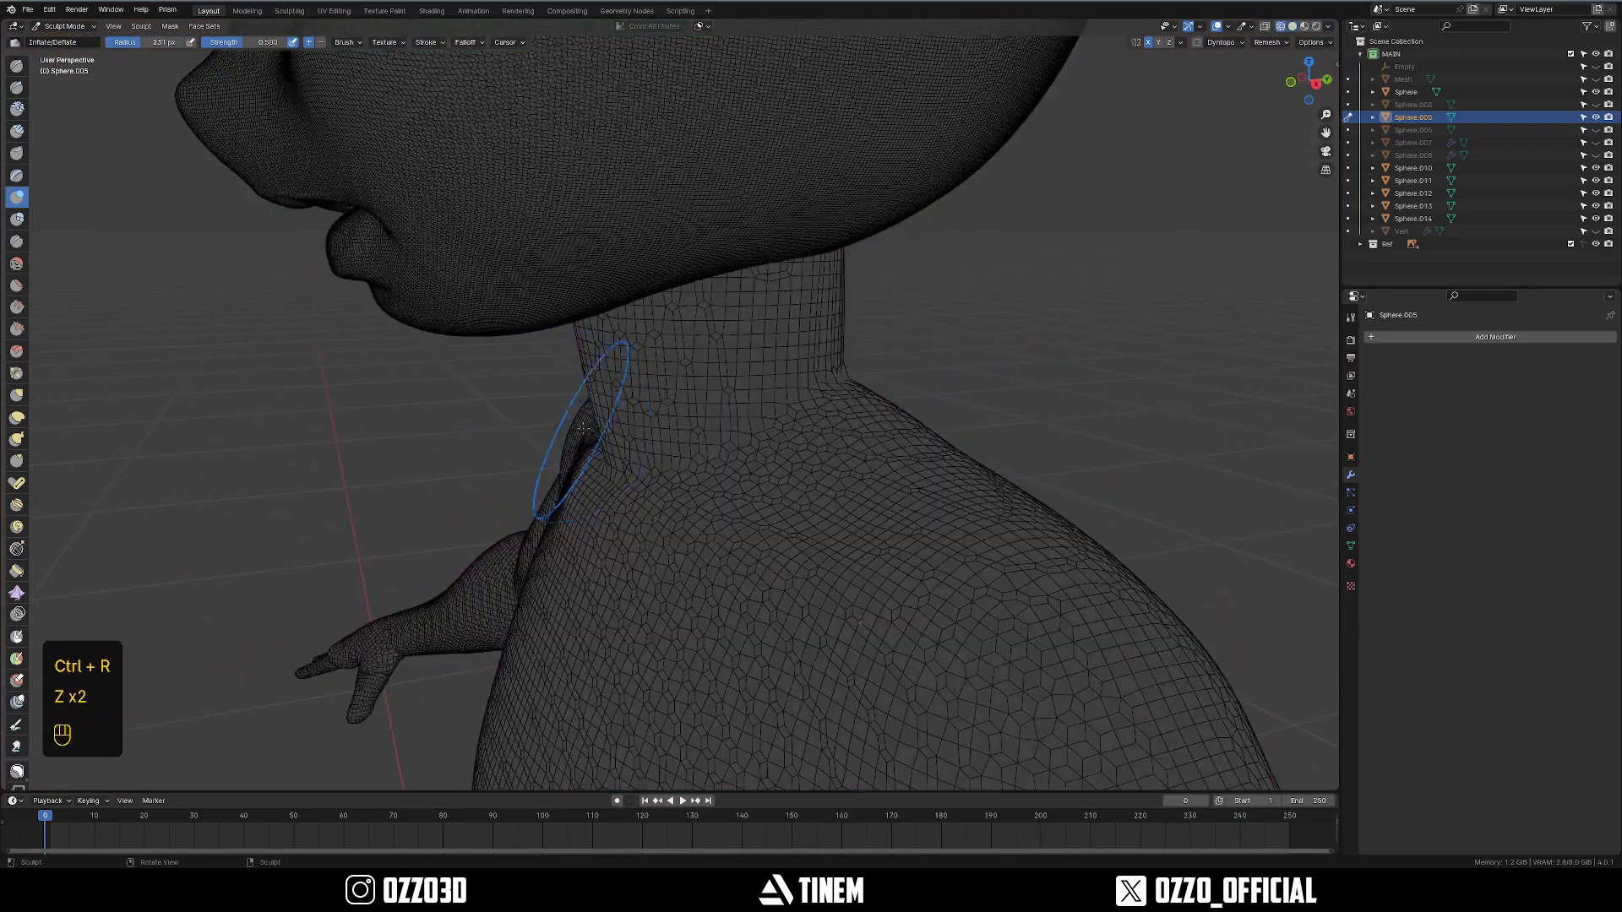
middle_click_drag(794, 429, 709, 405)
key("z")
scroll(781, 450, "down", 3)
scroll(760, 397, "down", 2)
middle_click_drag(781, 450, 608, 422, "shift")
mouse_move(608, 422)
middle_mouse_down("shift")
mouse_move(638, 464)
mouse_move(596, 251)
middle_mouse_up("shift")
key("grave")
left_click(587, 392)
key("z")
key("alt+z")
middle_click_drag(608, 338, 610, 370)
scroll(646, 422, "down", 4)
key("z")
scroll(811, 490, "up", 5)
key("grave")
left_click(727, 431)
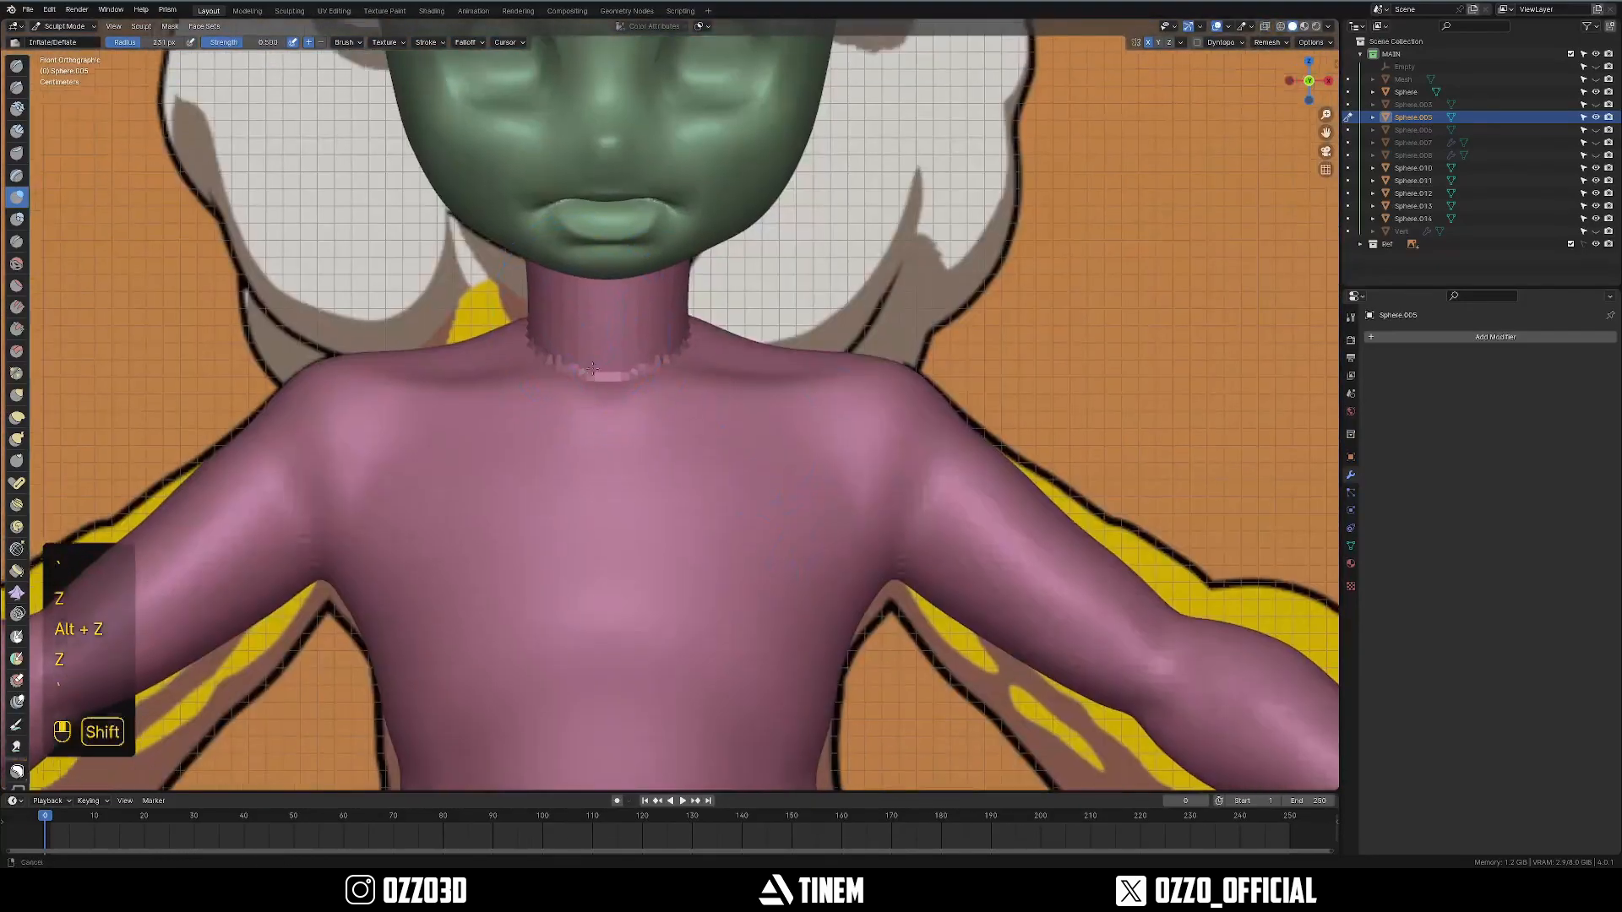
Choose the Clay Strips brush, resize it and smooth the seam at the front and side of the neck.
left_click(17, 131)
middle_click_drag(524, 397, 659, 414)
key("f")
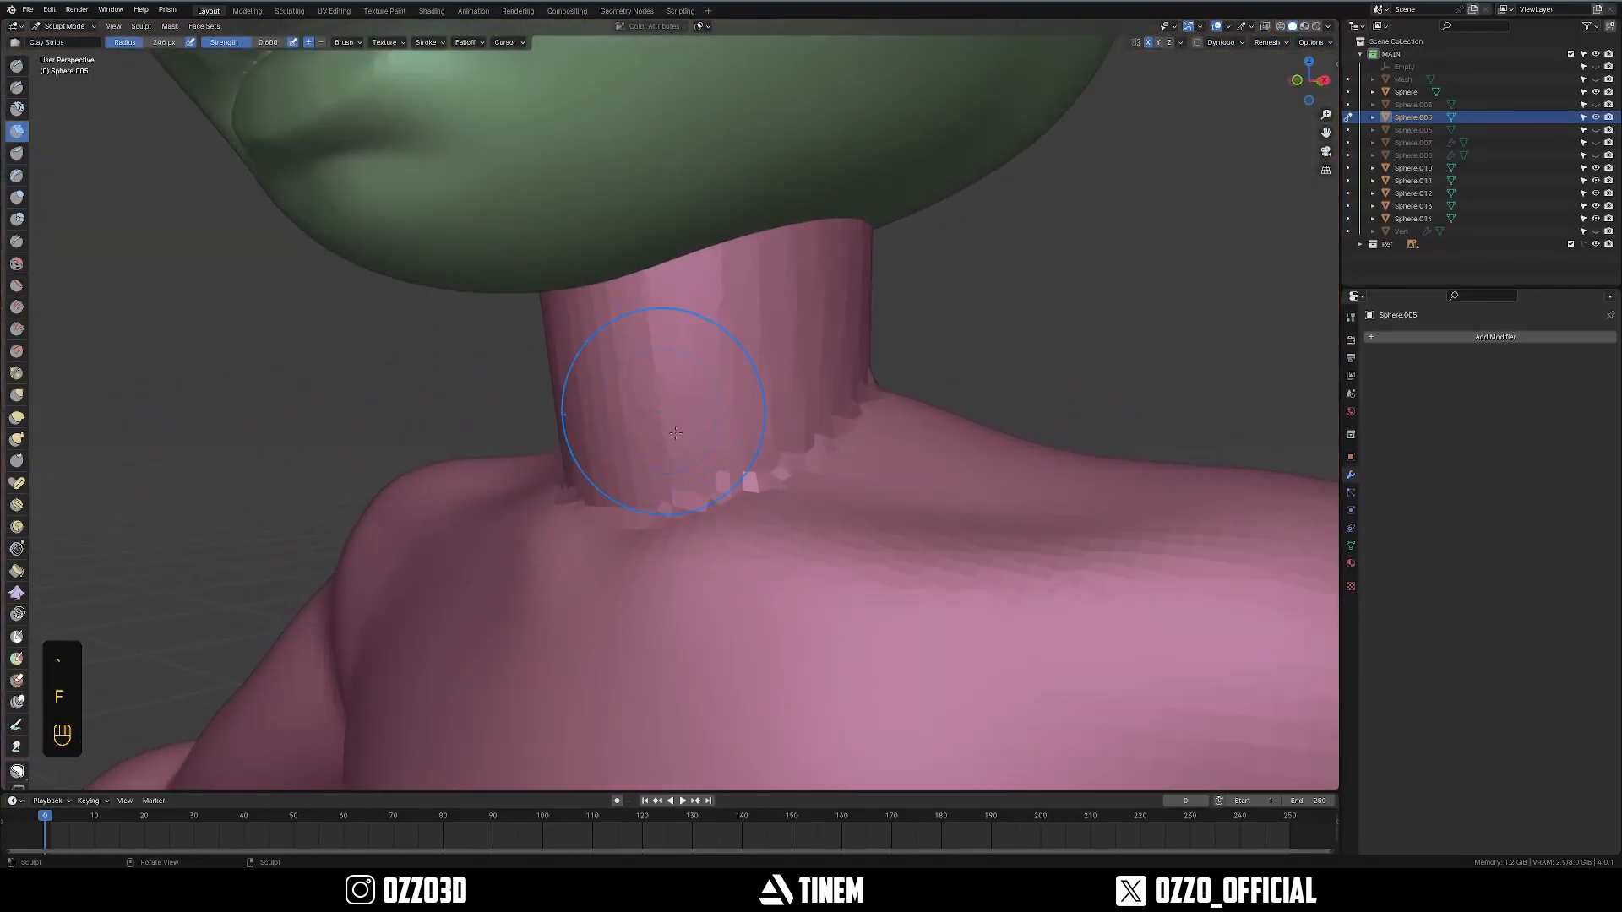
key("f")
left_click(699, 461)
left_click_drag(647, 337, 749, 301, "shift")
middle_click_drag(750, 301, 613, 265, "shift")
left_click_drag(598, 437, 705, 384, "shift")
middle_click_drag(705, 385, 541, 379)
Smooth the neck seam across the back of the shoulders with a resized brush.
key("f")
left_click(760, 364)
left_click_drag(760, 363, 845, 355, "shift")
middle_click_drag(913, 363, 804, 373)
left_click_drag(735, 372, 823, 433, "shift")
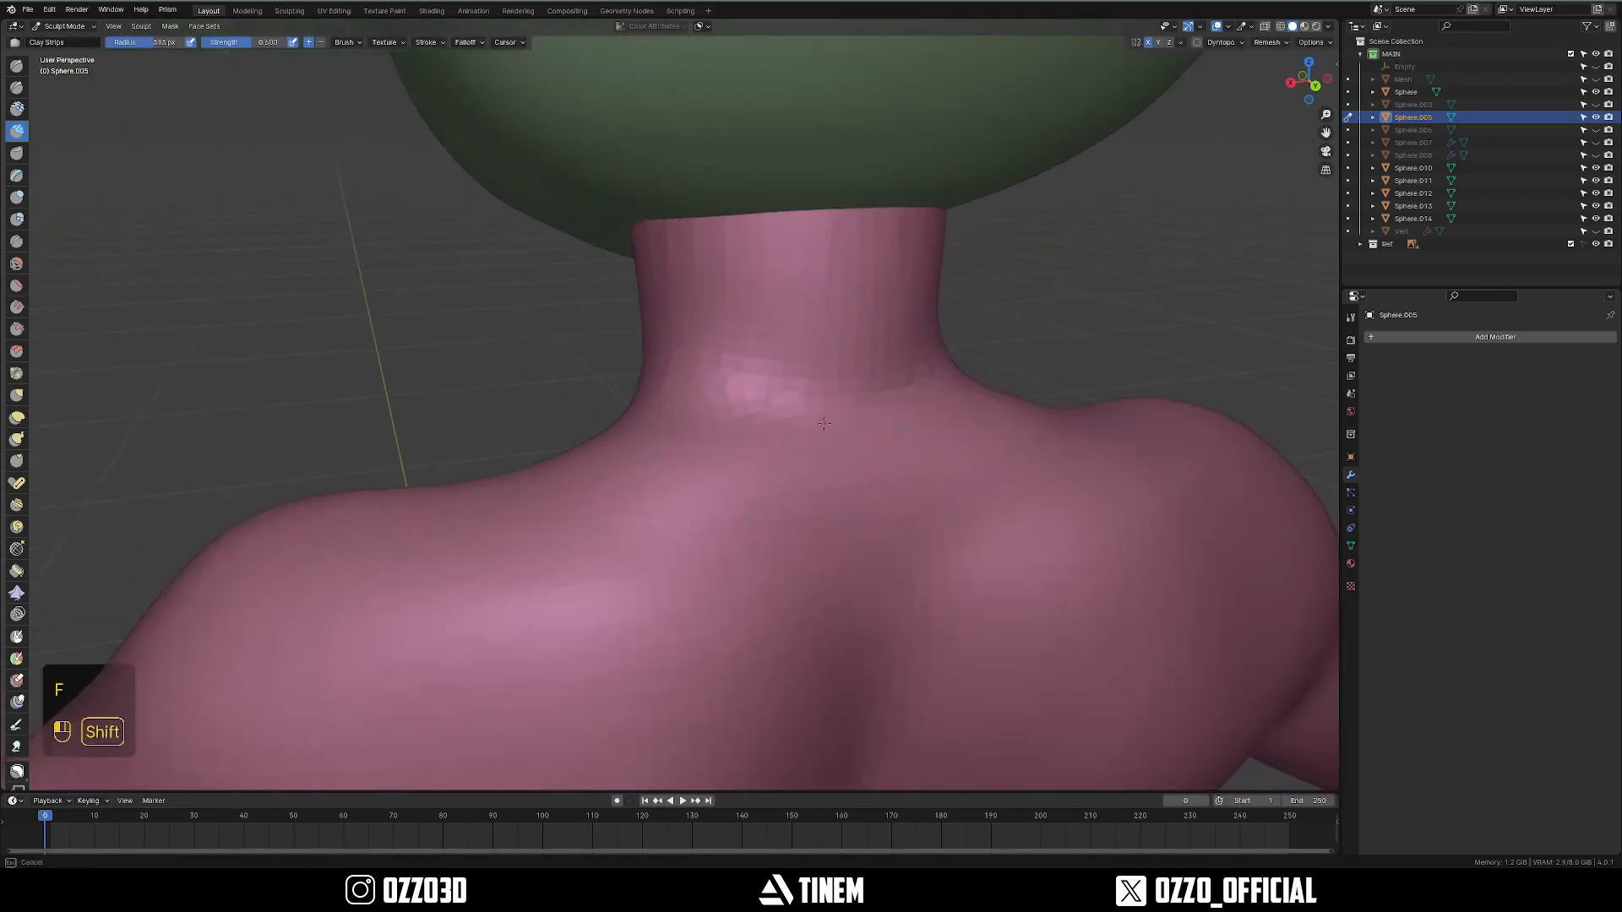
middle_click_drag(726, 344, 630, 382)
Return to Object Mode and save the file.
scroll(652, 247, "down", 4)
middle_click_drag(614, 439, 665, 237)
scroll(731, 540, "down", 3)
key("ctrl+Tab")
scroll(989, 540, "up", 4)
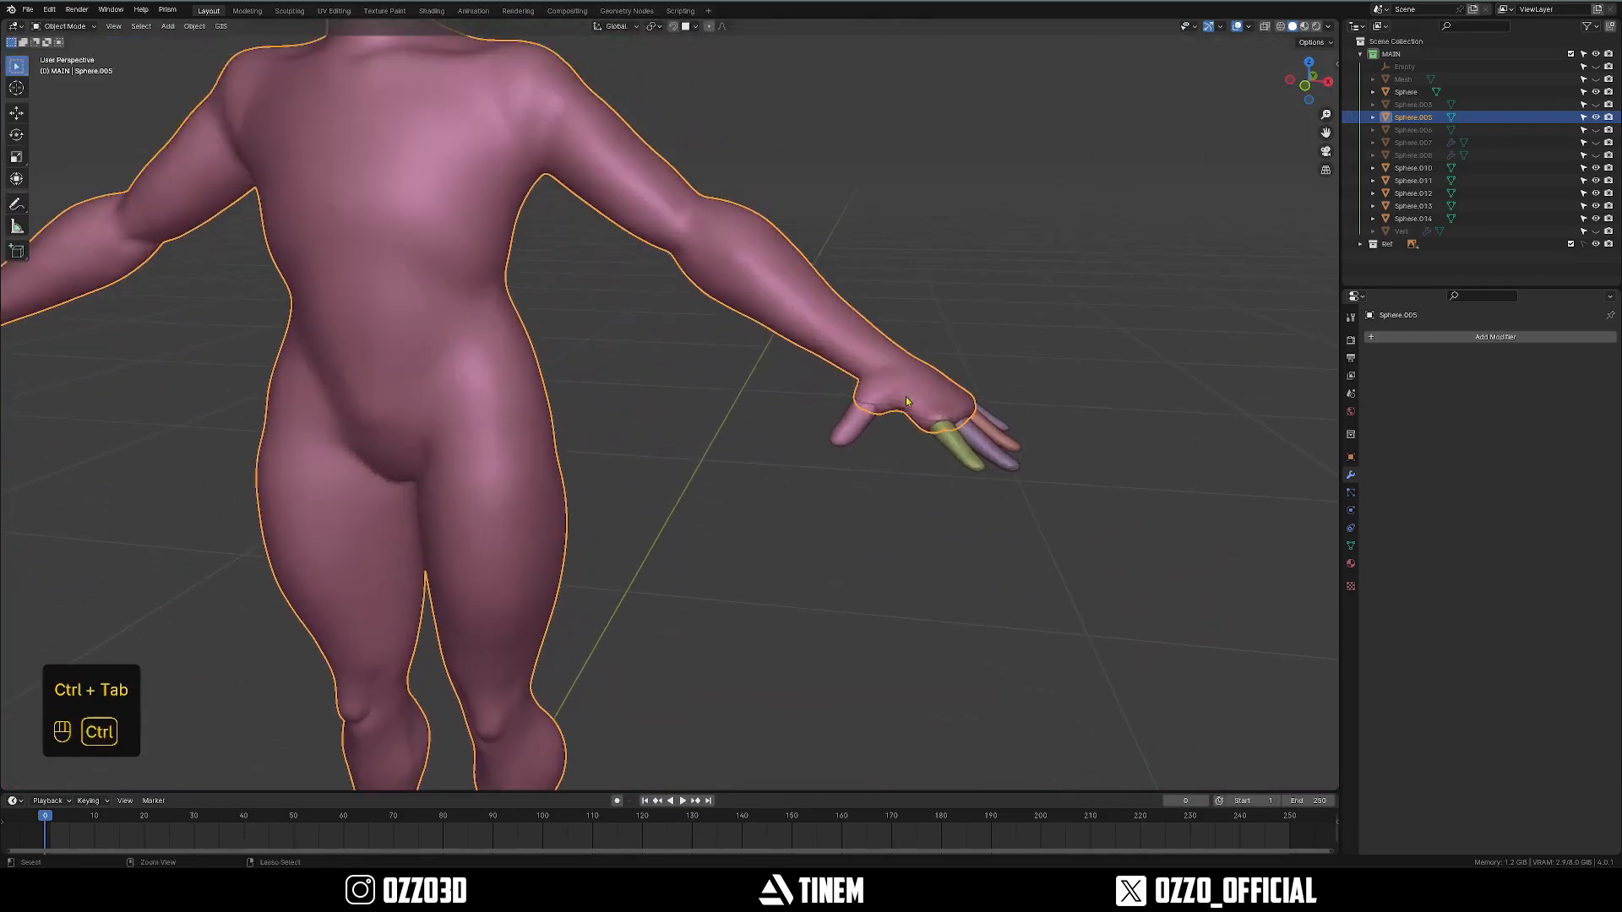
key("ctrl+s")
Examine how the thumb and the separate fingers meet the palm.
scroll(1004, 439, "up", 3)
middle_click_drag(773, 386, 786, 490, "shift")
left_click(517, 447)
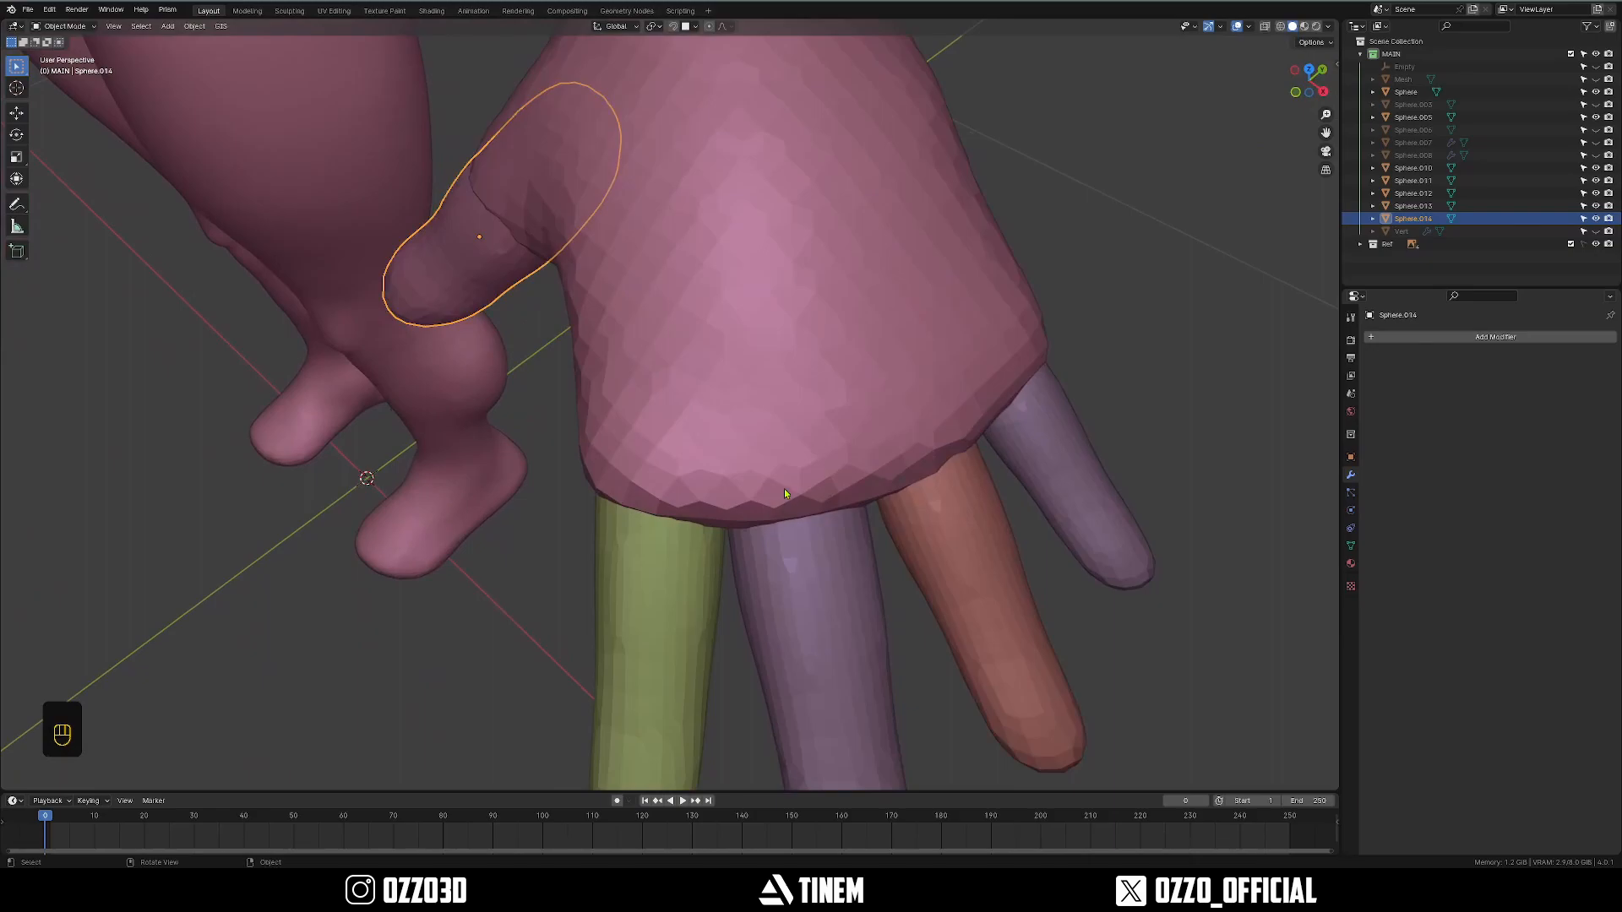
scroll(751, 499, "down", 3)
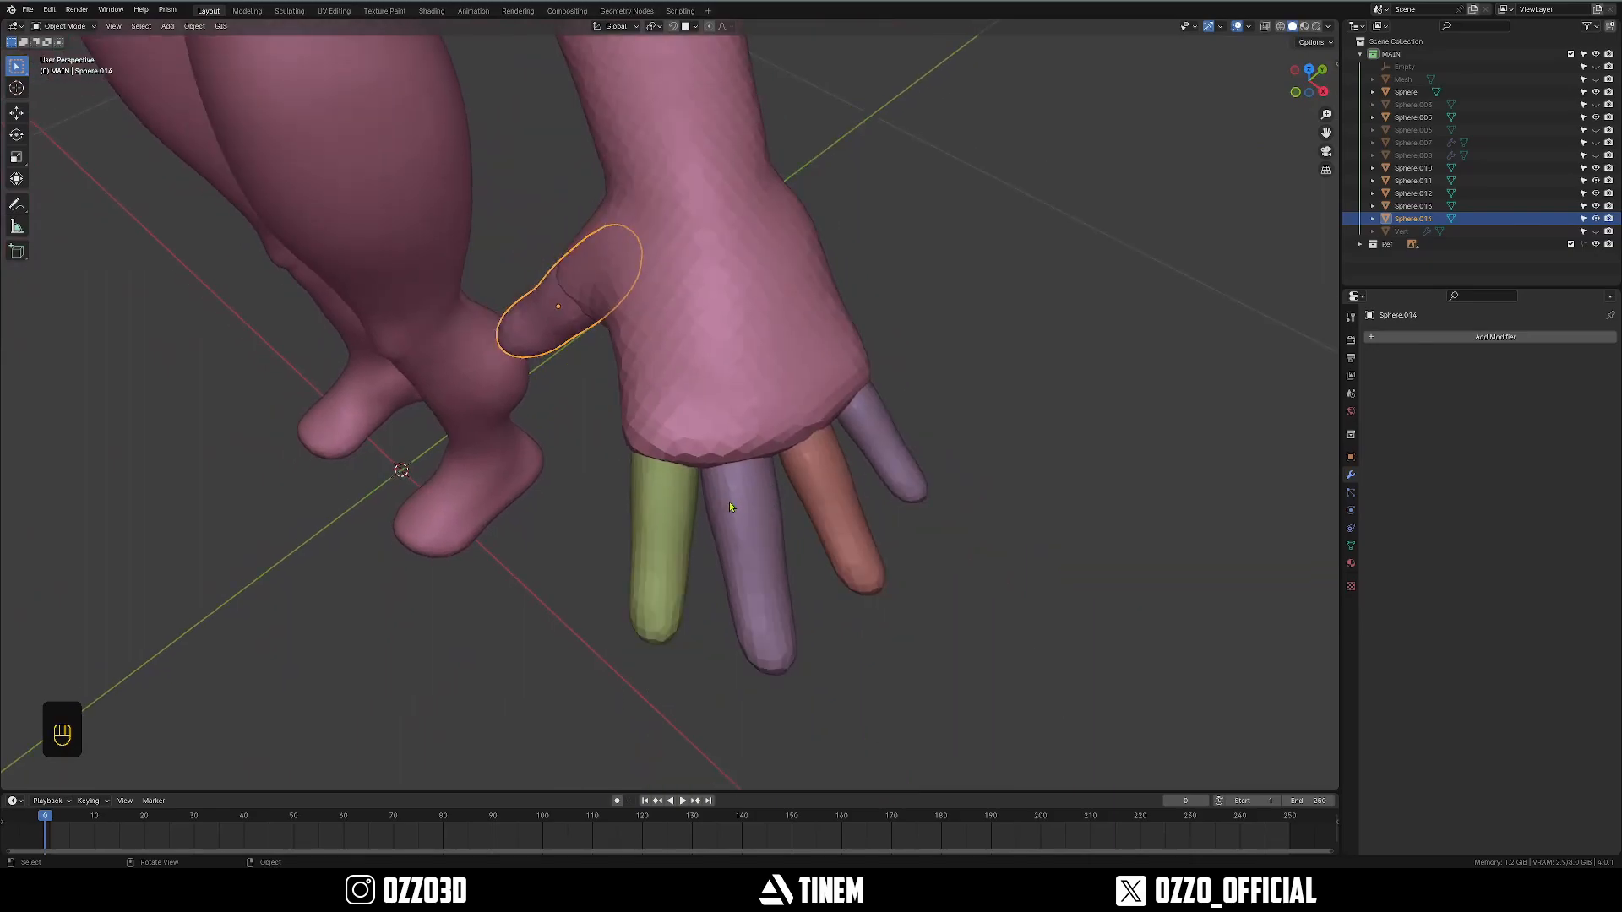
scroll(731, 507, "up", 3)
left_click(701, 558)
left_click(801, 561)
scroll(727, 452, "up", 2)
middle_click_drag(772, 562, 770, 391, "shift")
scroll(681, 339, "down", 4)
Select the body mesh and add a Boolean modifier set to Union.
left_click(673, 276)
middle_click_drag(674, 275, 785, 329)
left_click(1465, 337)
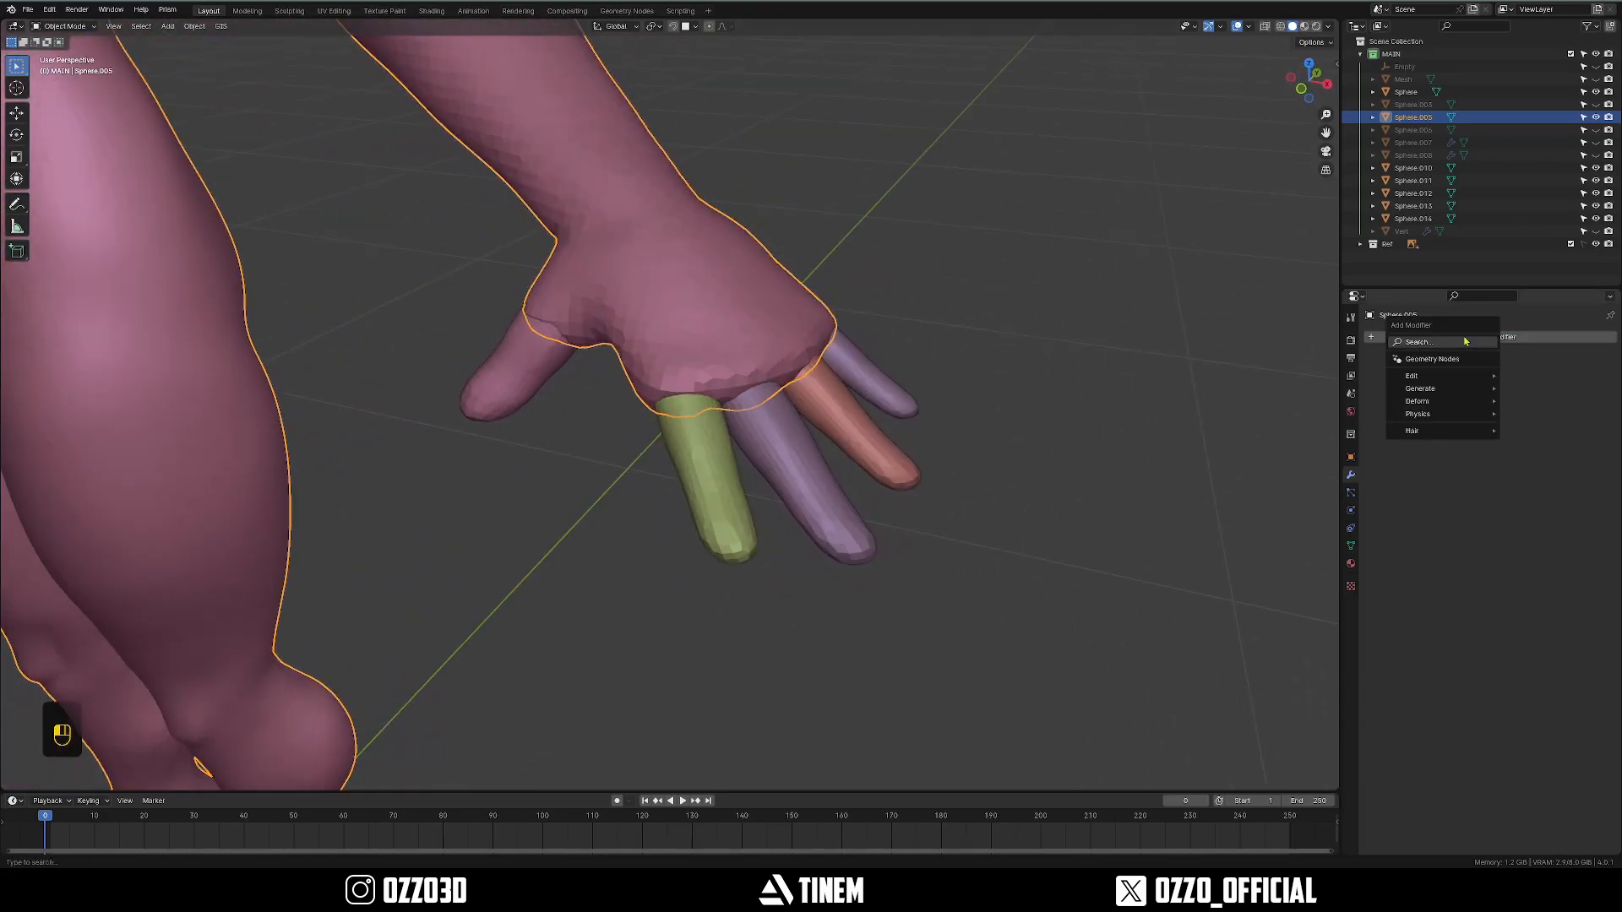
type("b")
left_click(1402, 384)
middle_click_drag(1103, 362, 1048, 423)
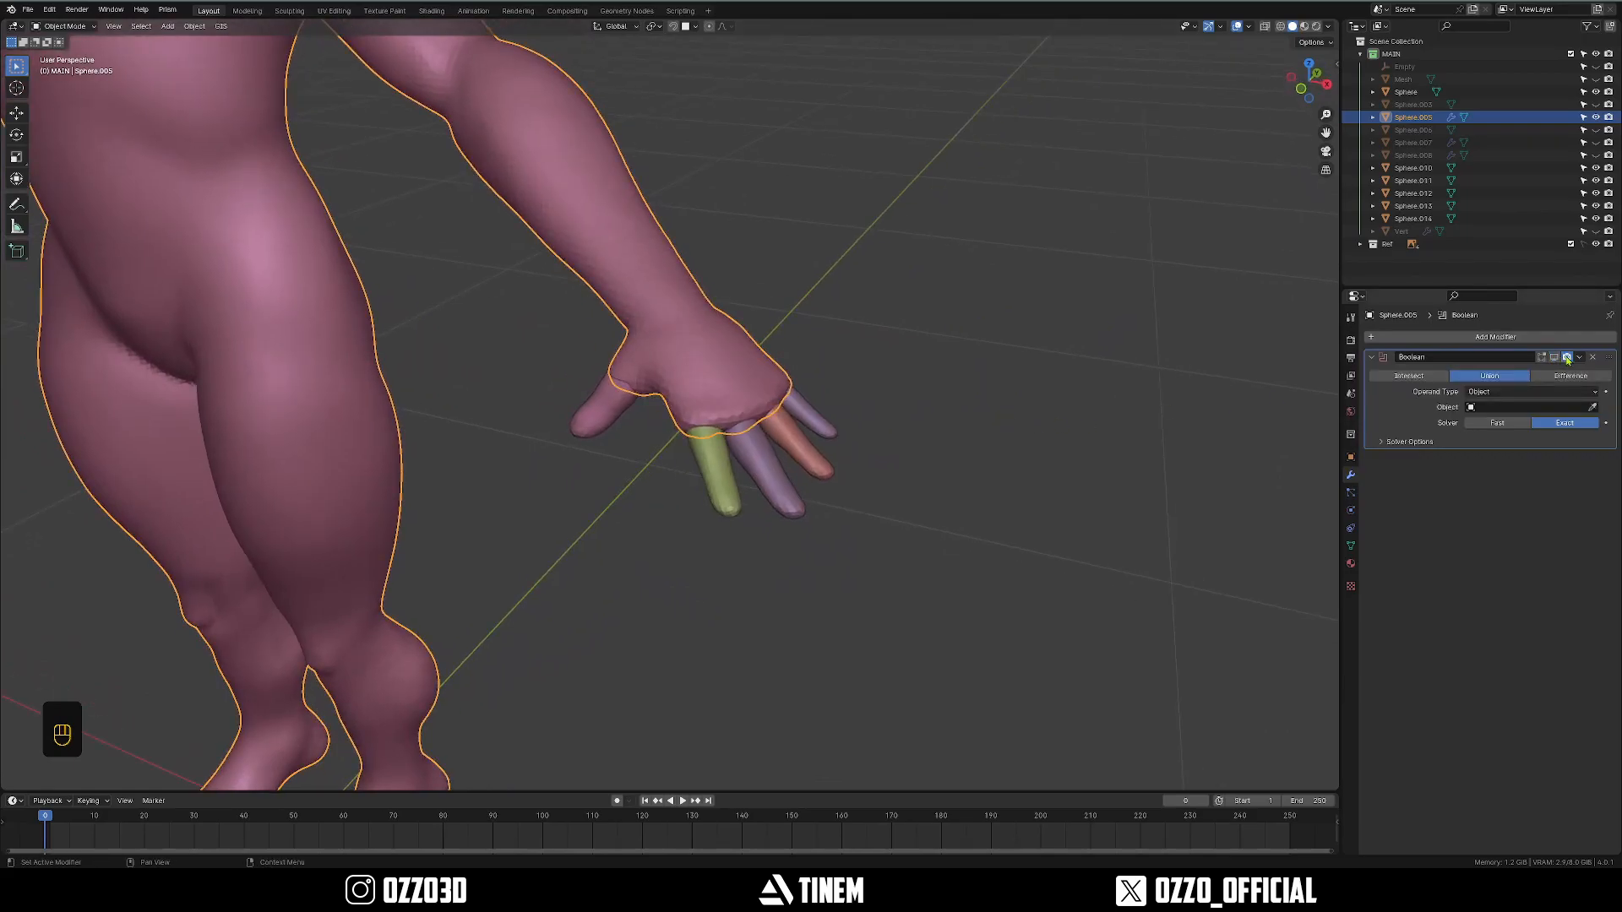
Duplicate the body's Union Boolean modifier four times, giving one modifier for each finger and the thumb.
middle_click_drag(1065, 446, 997, 425, "shift")
middle_click_drag(815, 369, 862, 360, "shift")
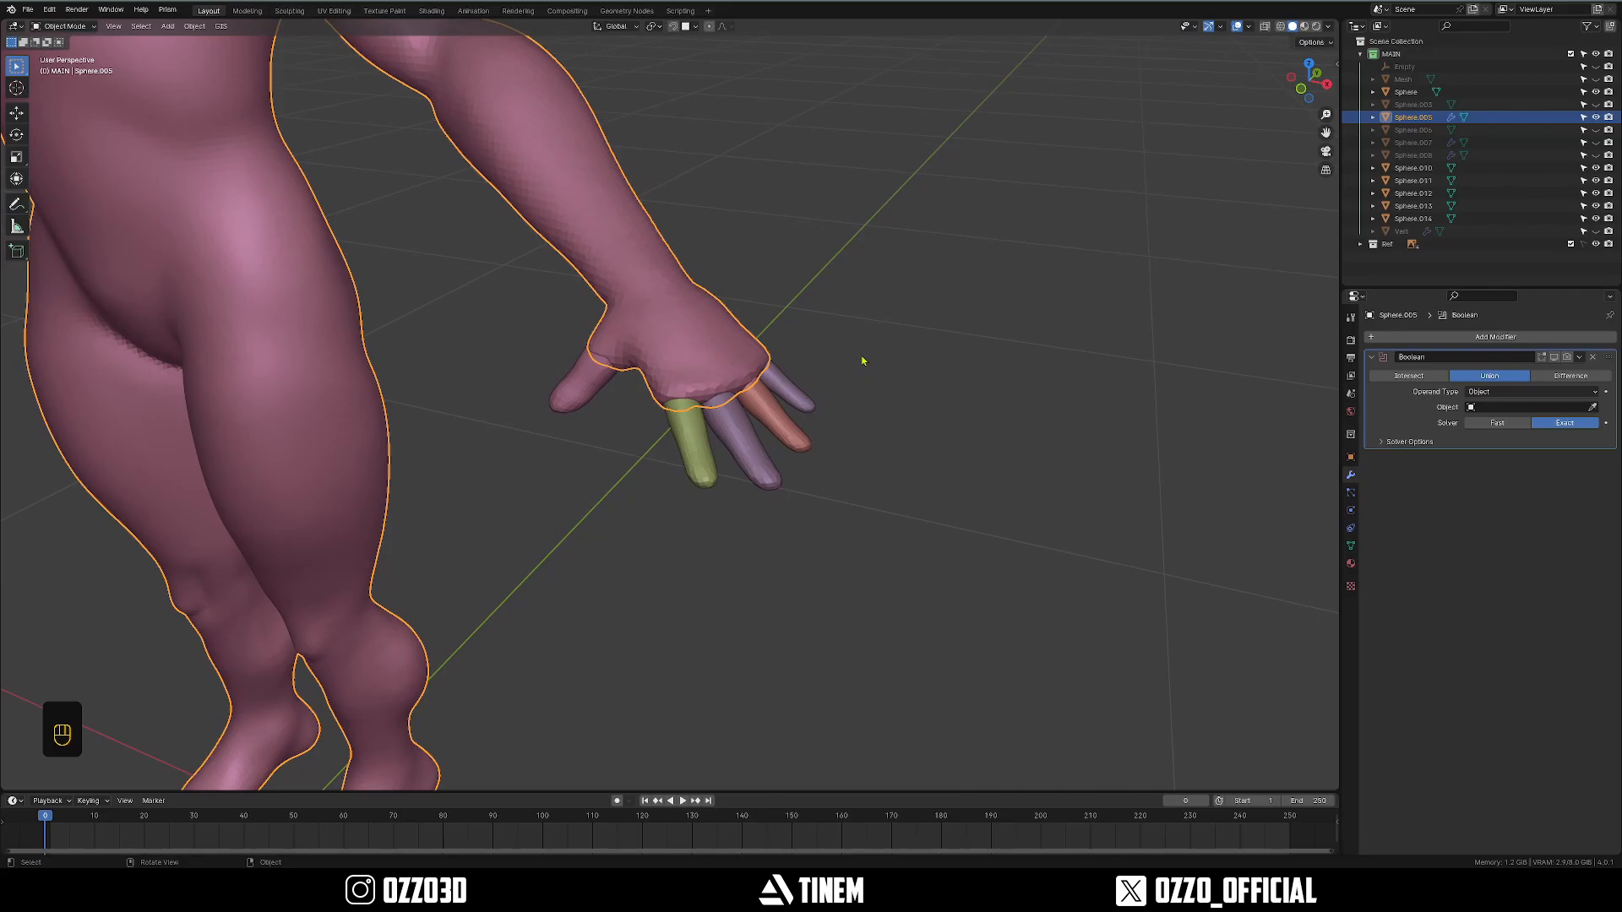
scroll(757, 310, "up", 2)
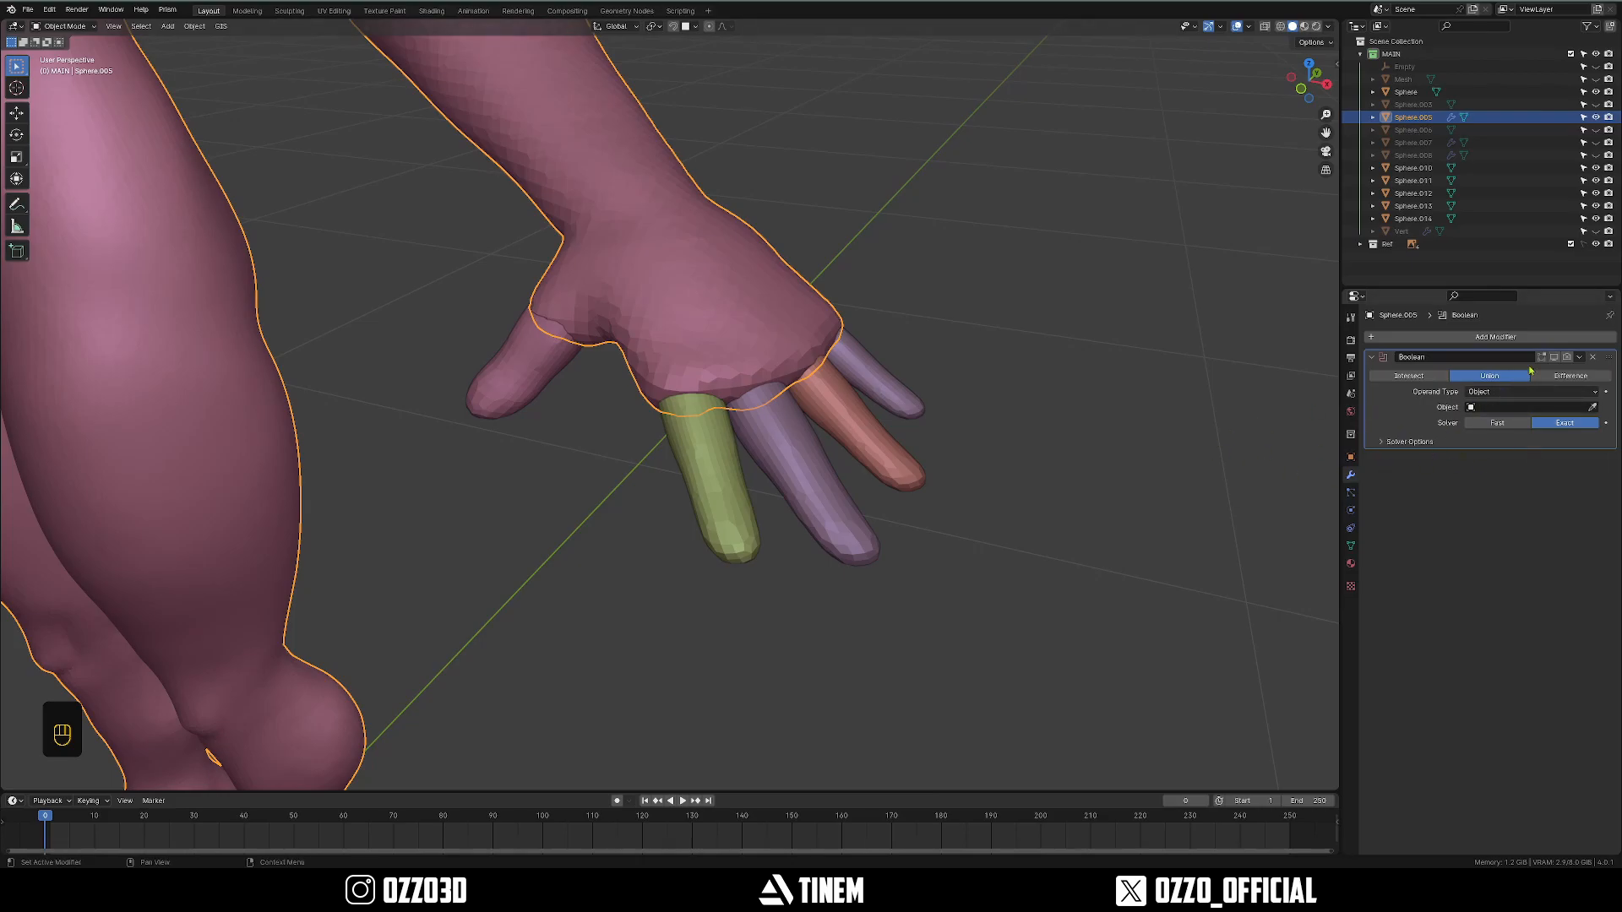
key("shift+d")
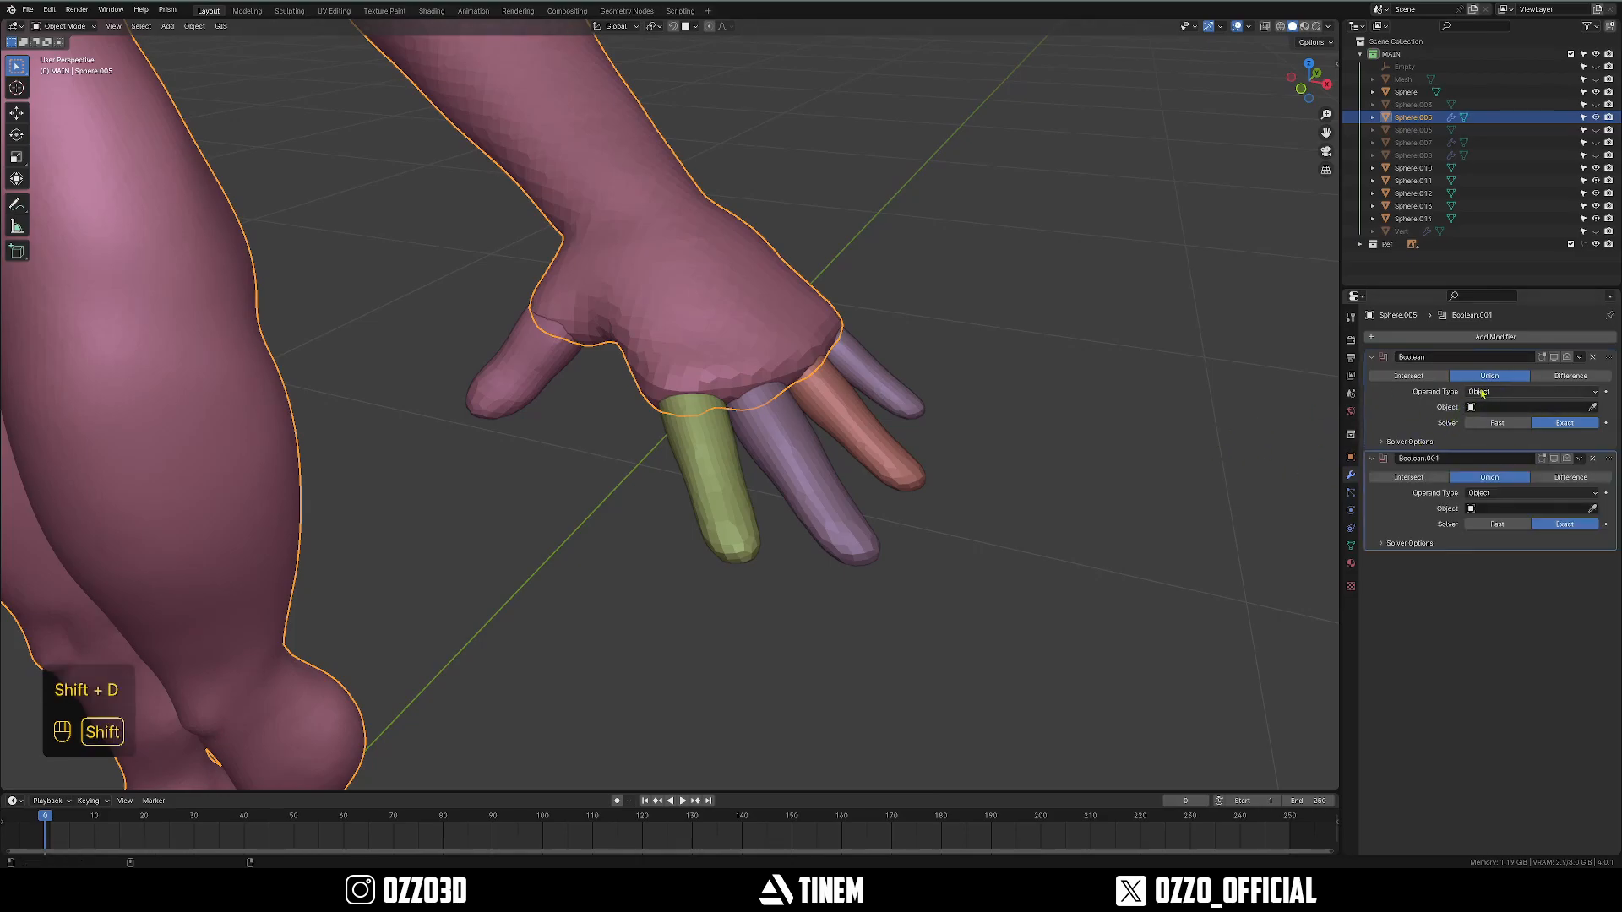
key("shift+d")
key("shift+d")
key("shift+d")
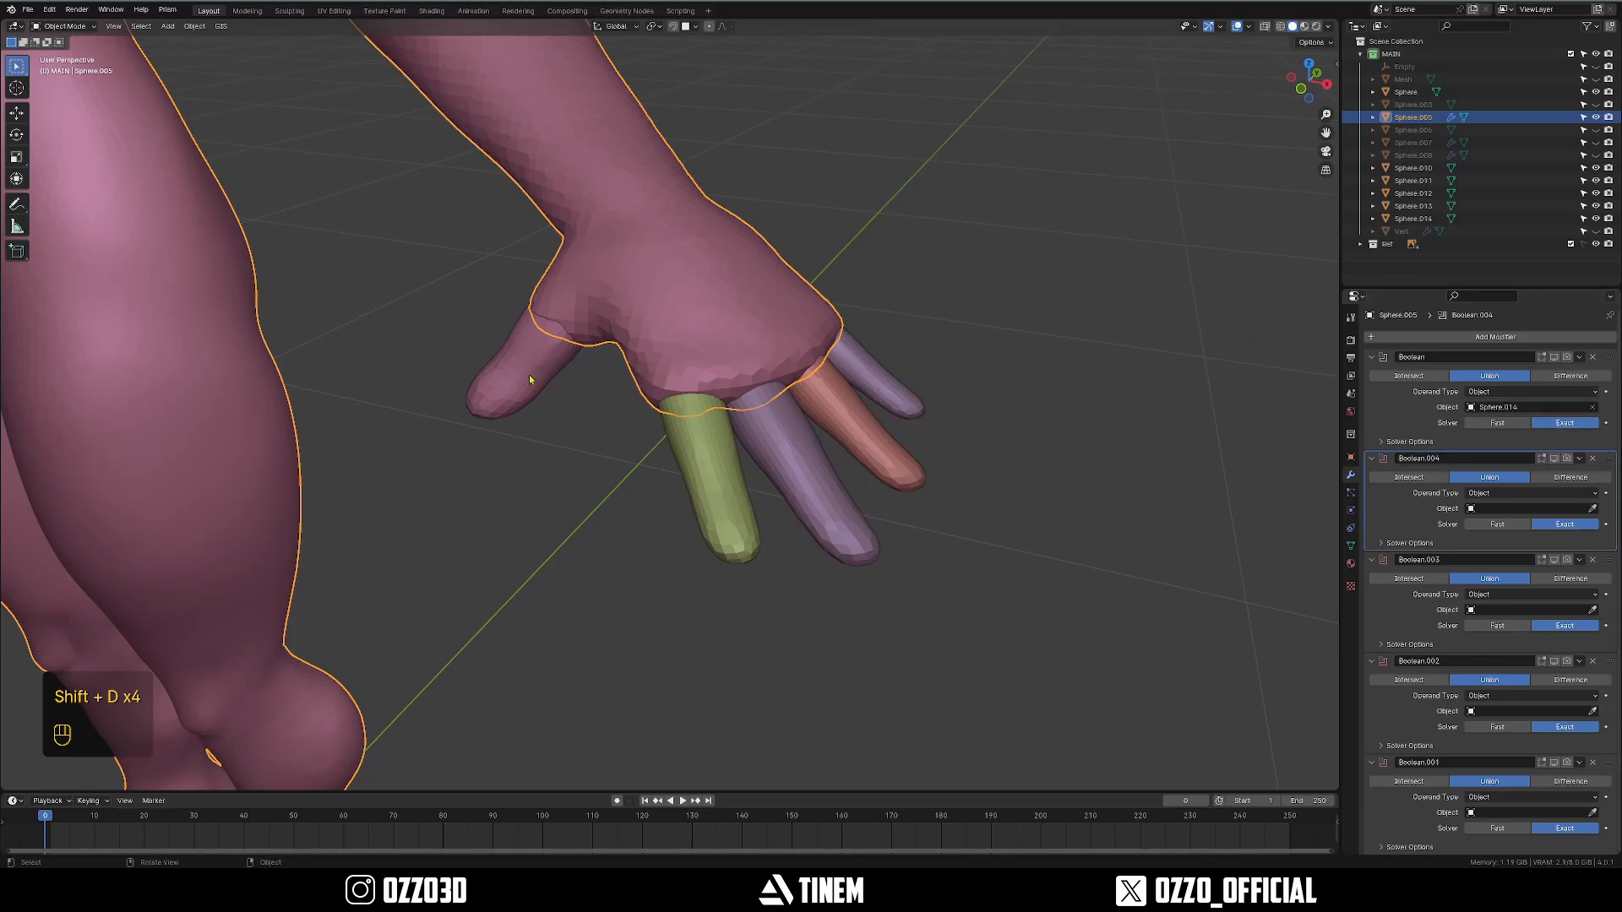
Assign the thumb and finger meshes Sphere.010 to Sphere.014 to the Boolean modifiers and apply all five.
scroll(529, 376, "down", 10)
scroll(506, 389, "up", 12)
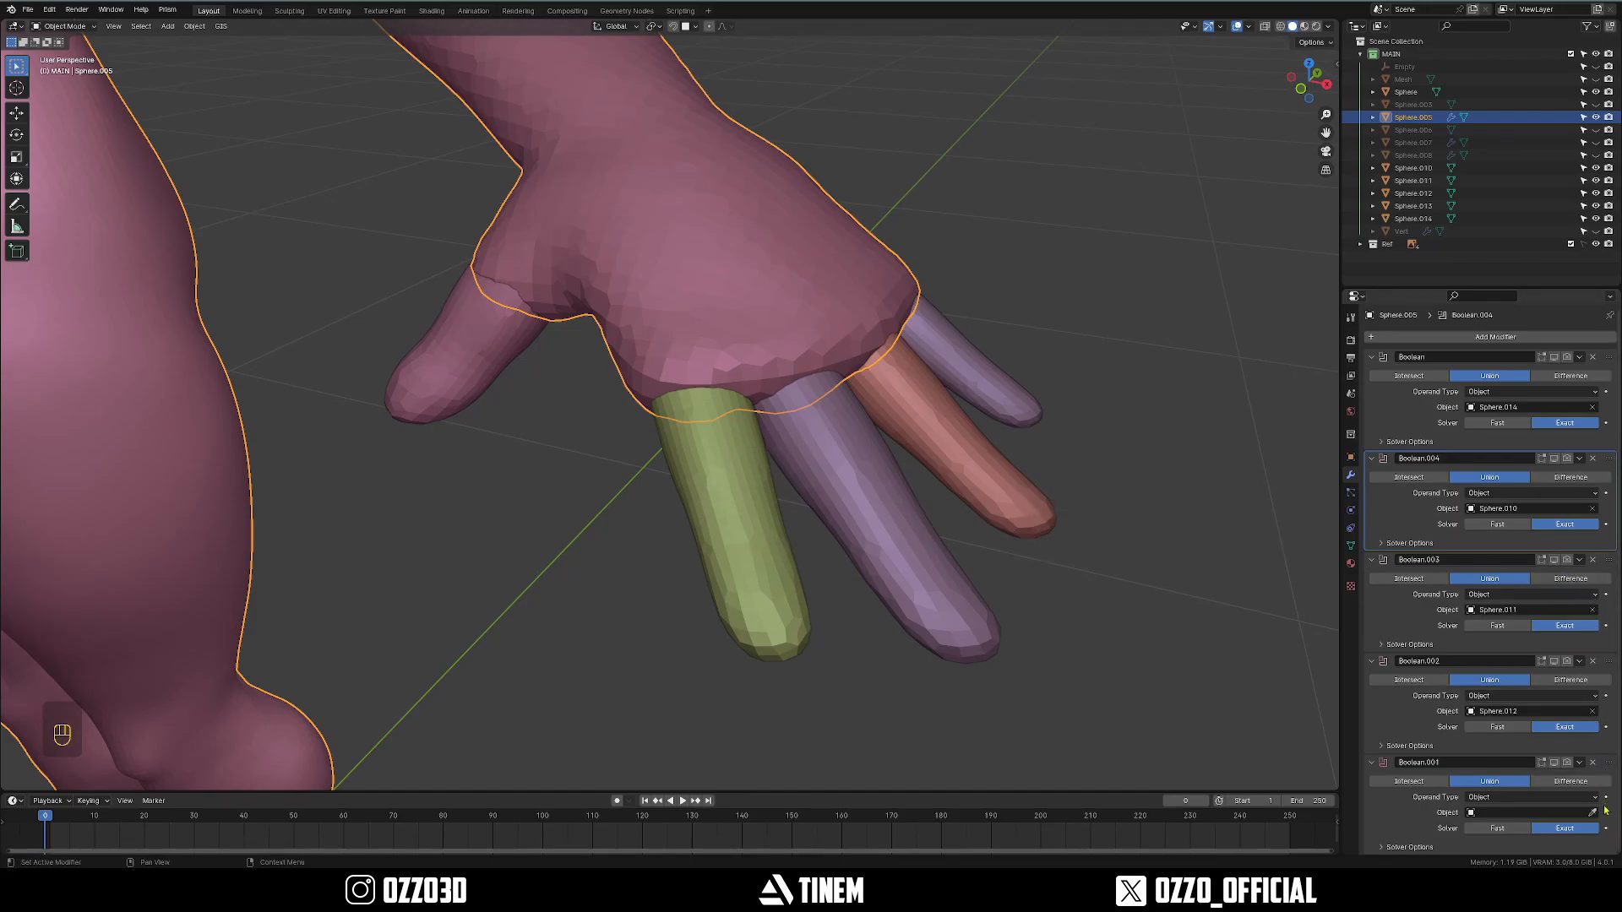
key("ctrl+a")
key("ctrl+a")
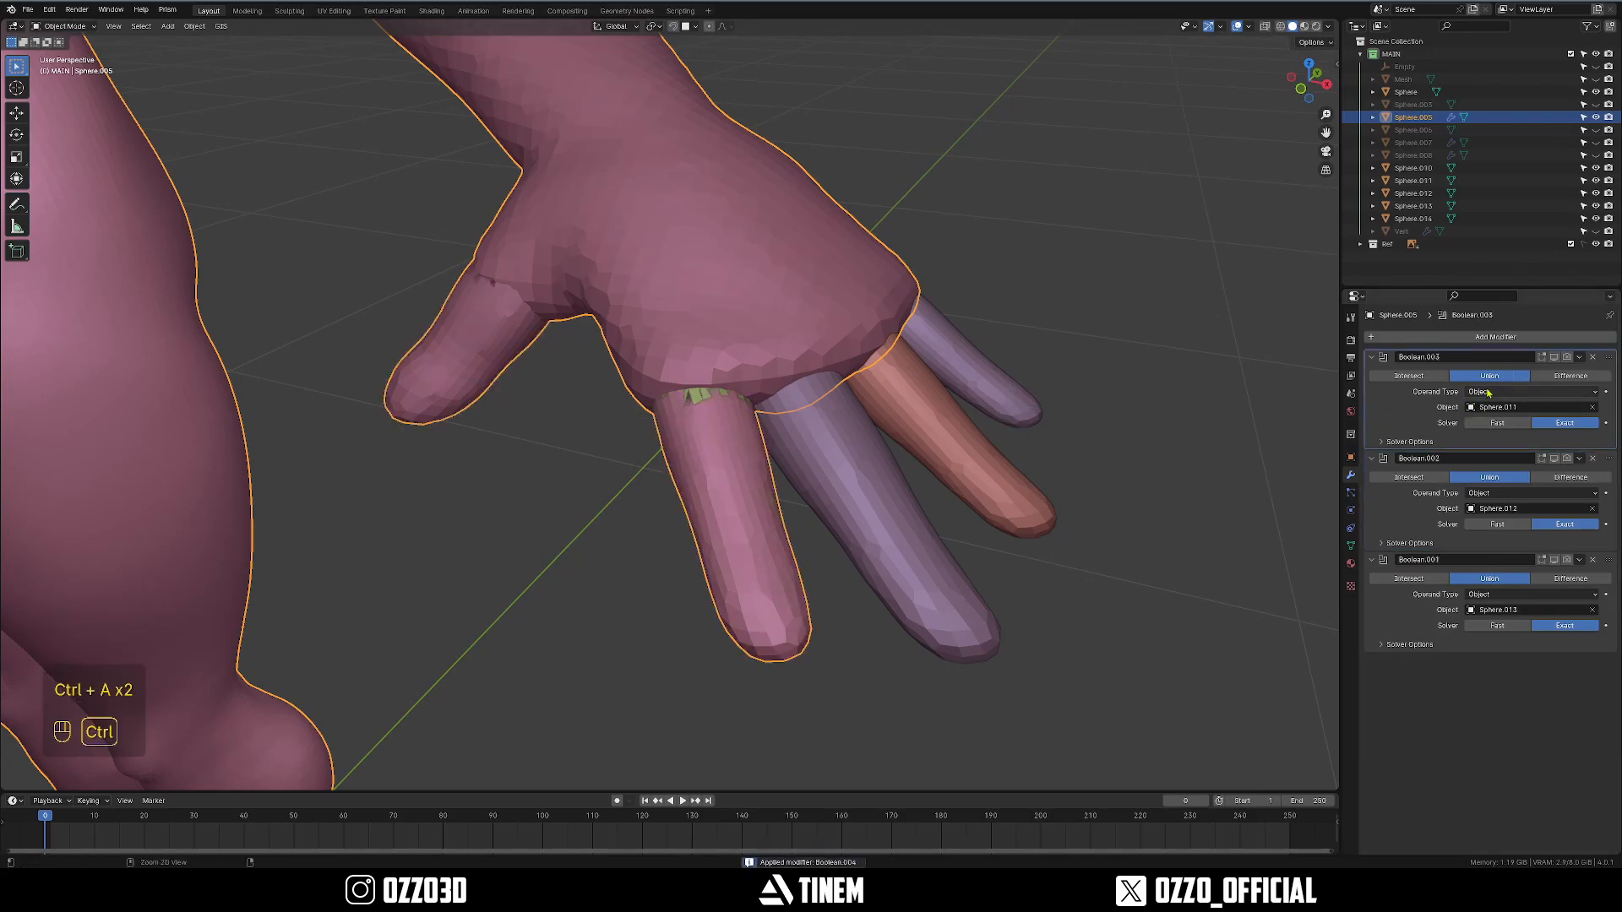
key("ctrl+a")
key("ctrl+a")
key("ctrl+a")
Move the original finger meshes Sphere.010 to Sphere.014 into a new collection named archive and exclude it from the view layer.
left_click(1413, 168)
left_click(1417, 219, "shift")
scroll(828, 465, "down", 4)
key("g")
right_click(863, 465)
scroll(909, 372, "up", 2)
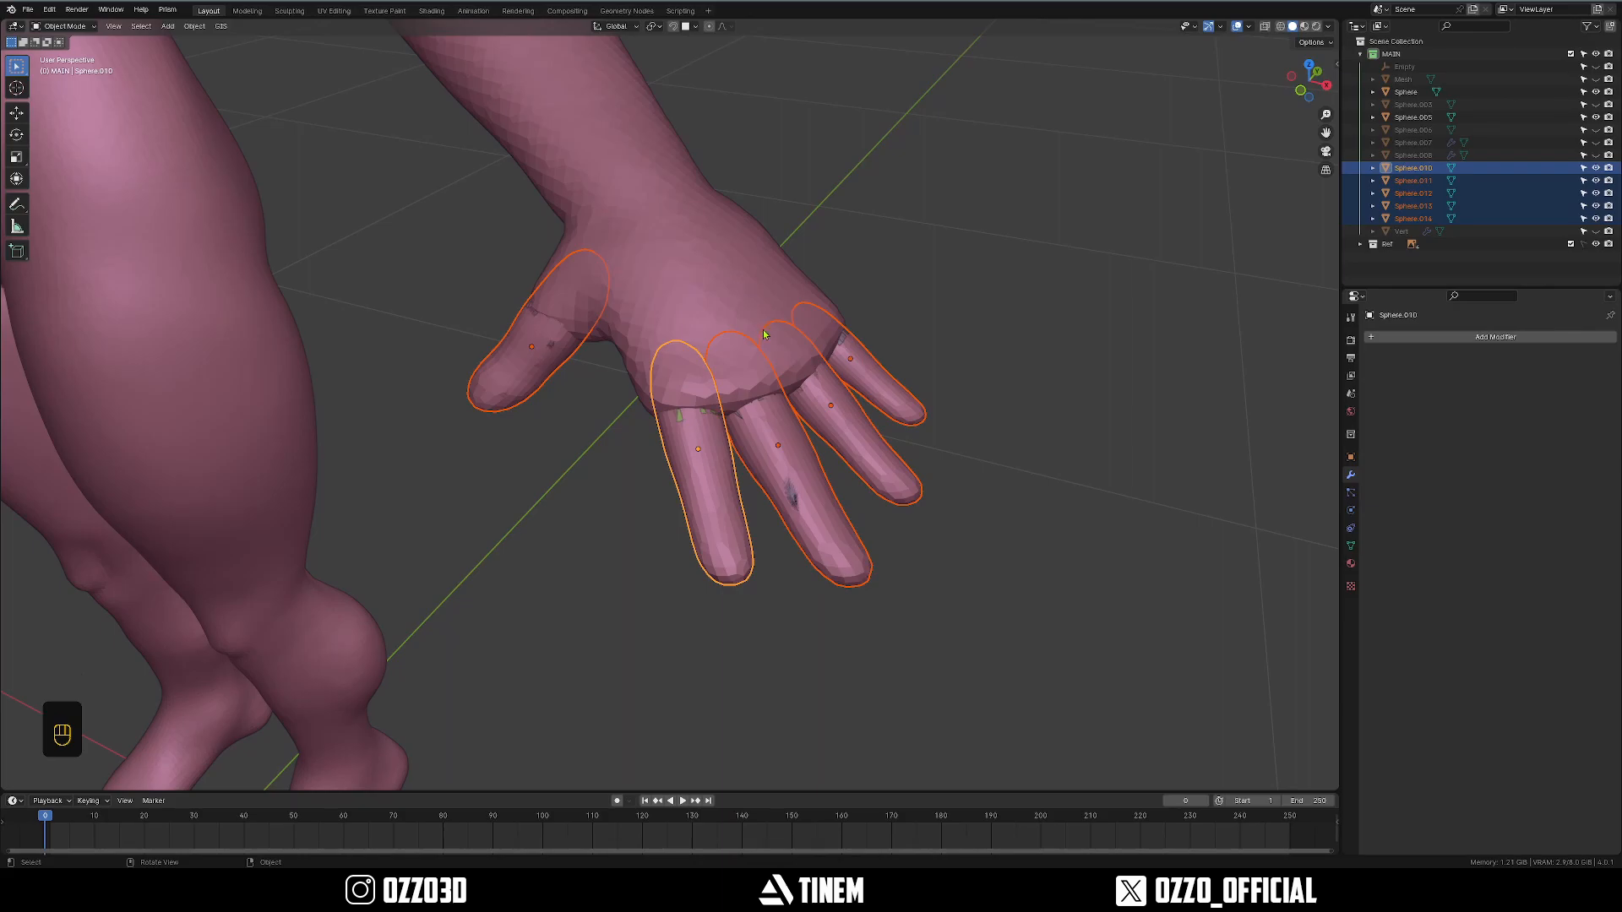
middle_click_drag(818, 357, 754, 362)
scroll(753, 362, "up", 2)
key("m")
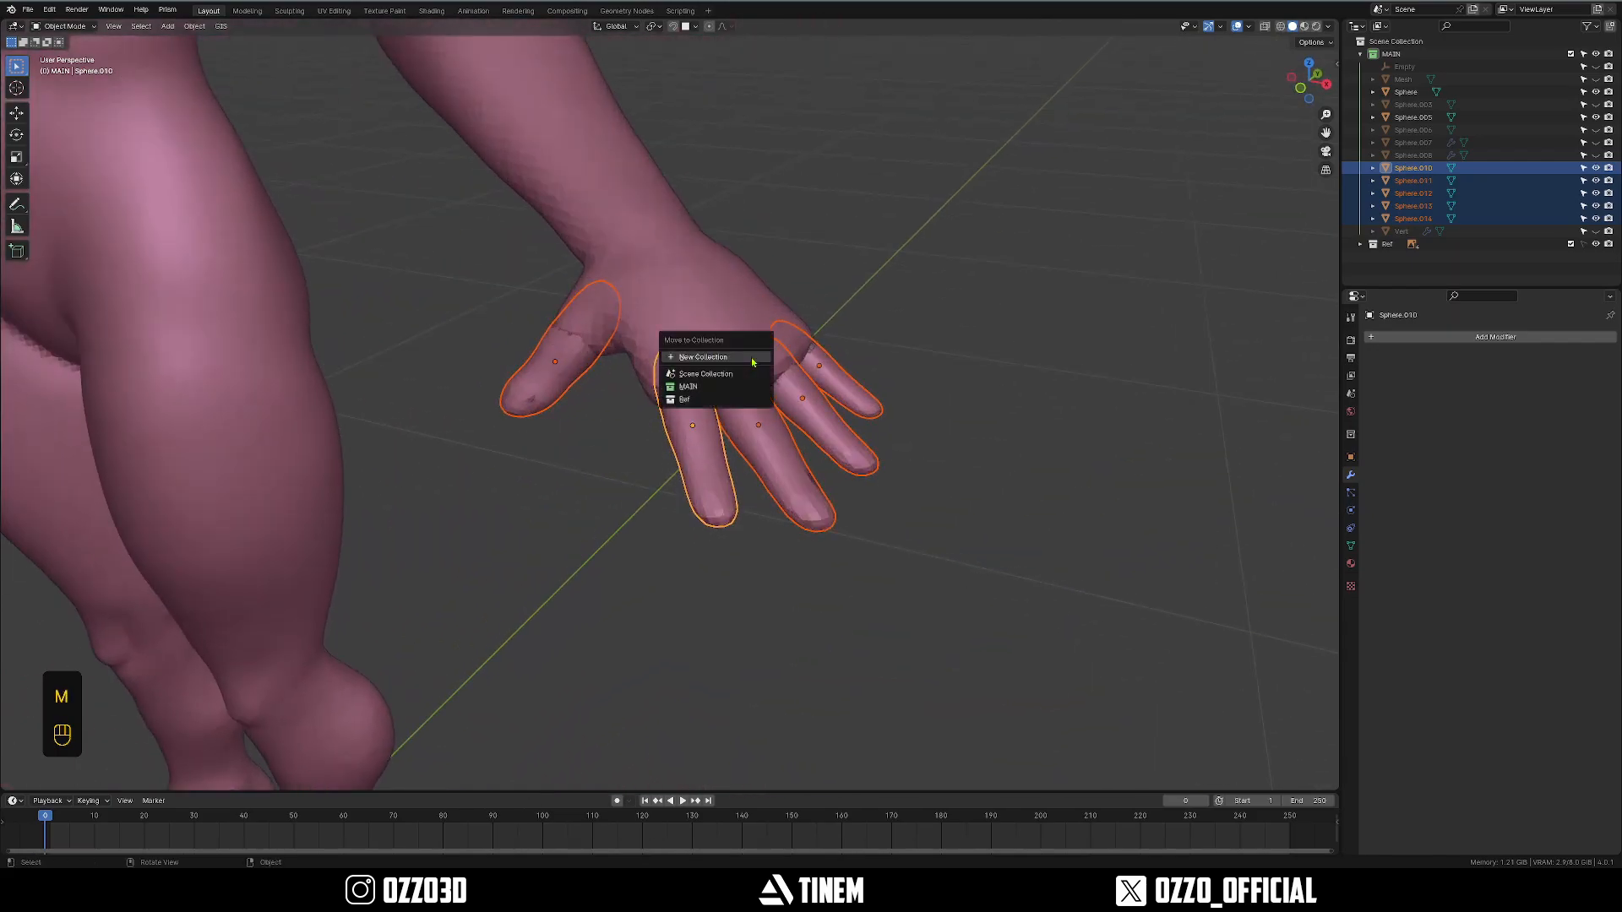
left_click(753, 358)
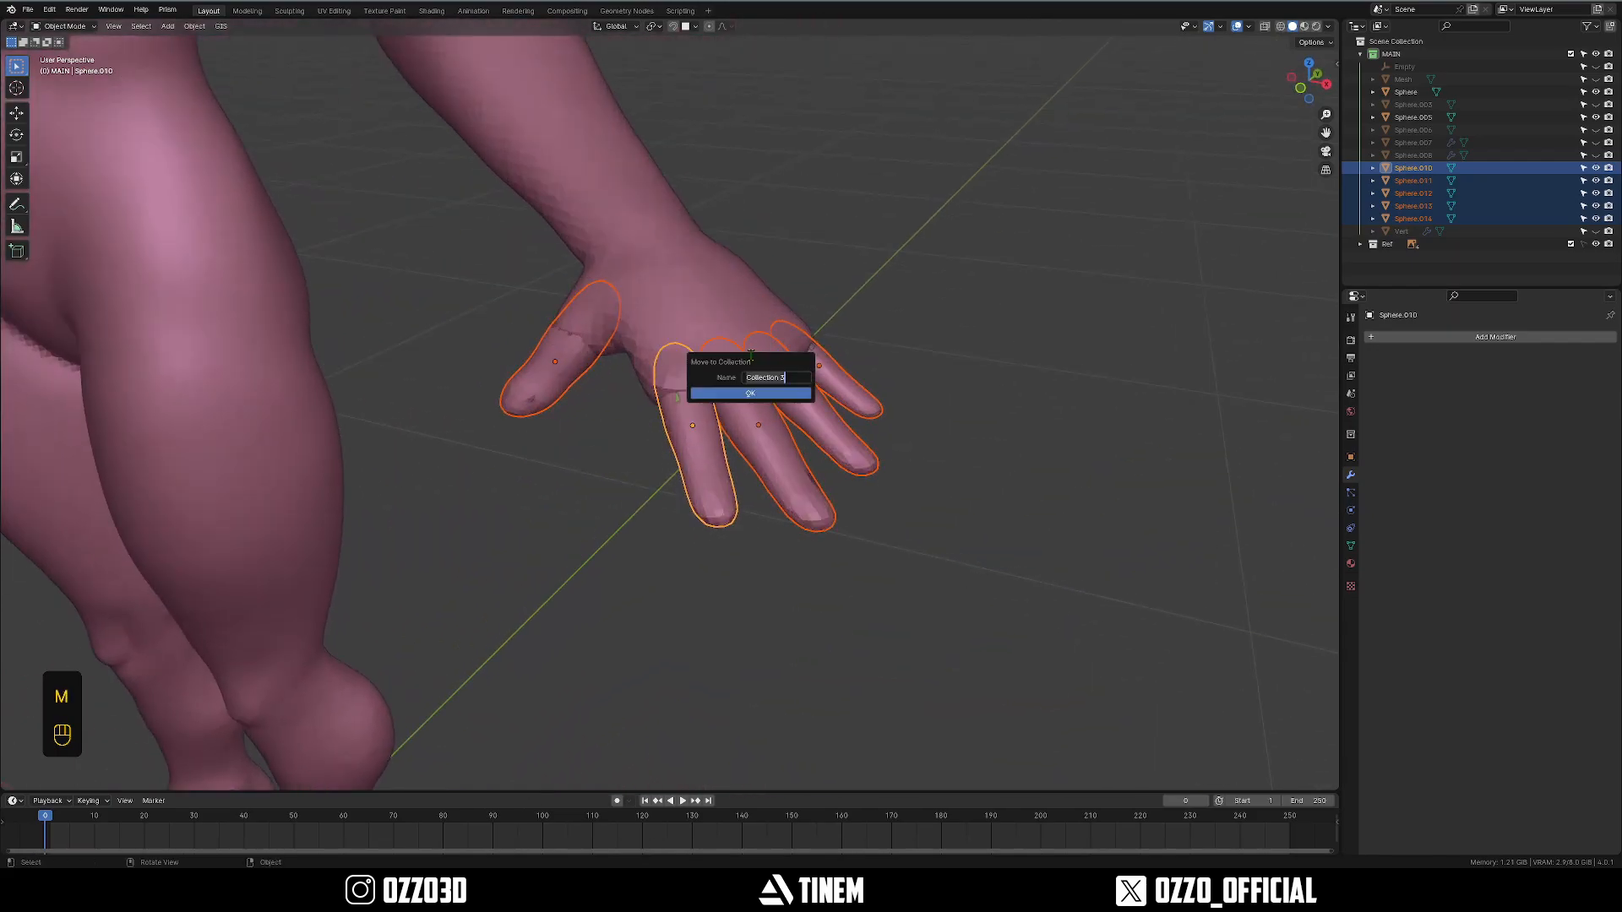
type("archi")
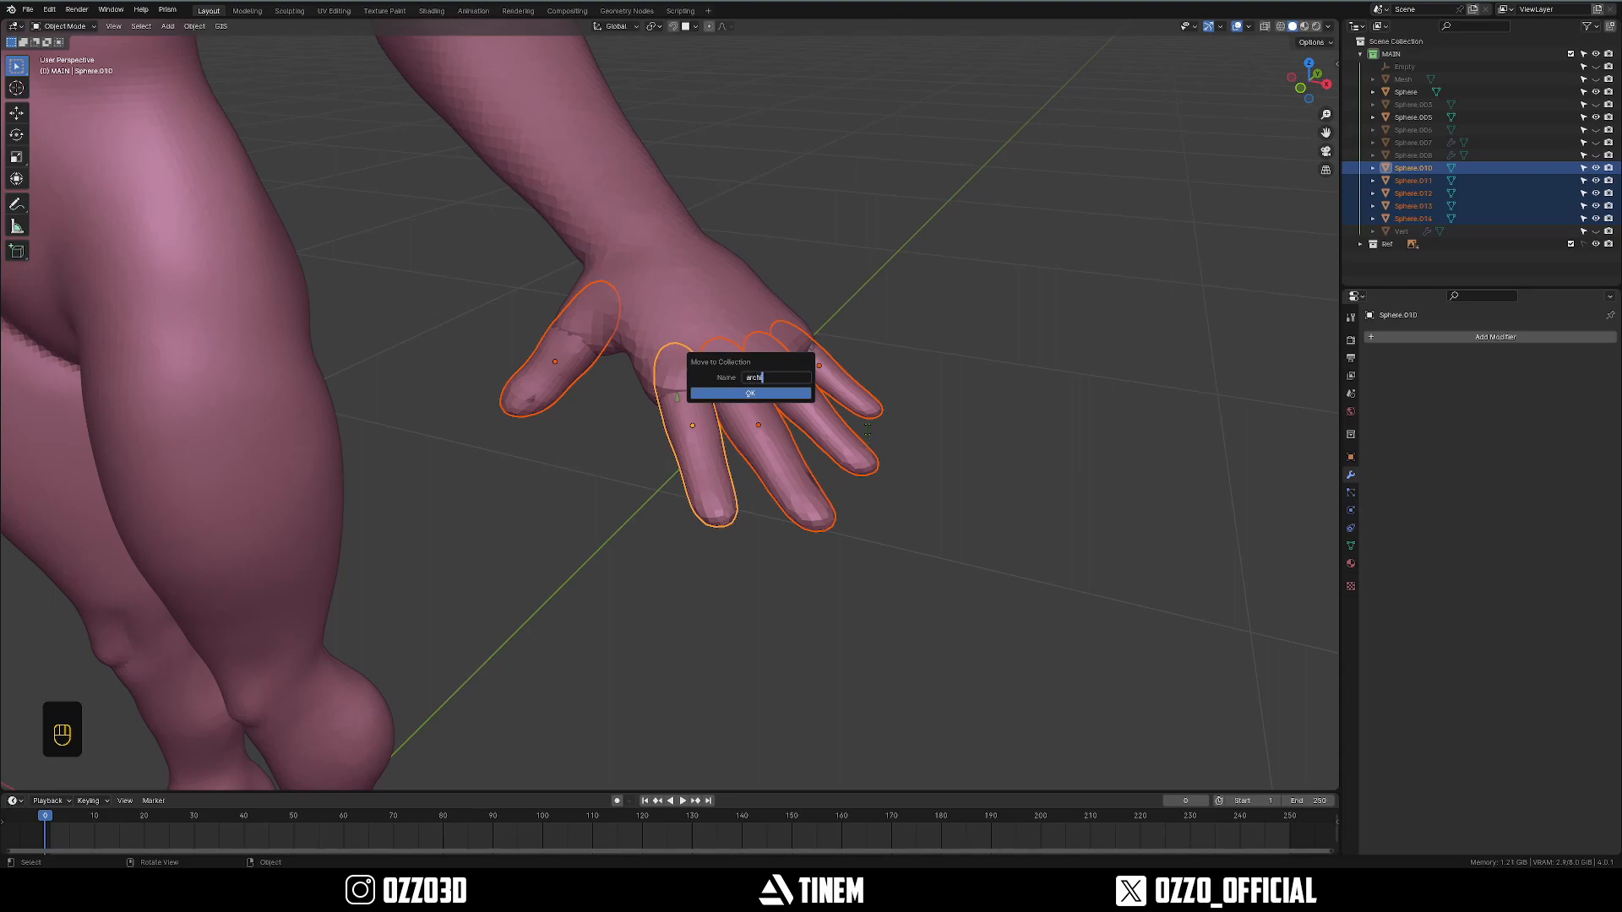
type("ve")
key("Return")
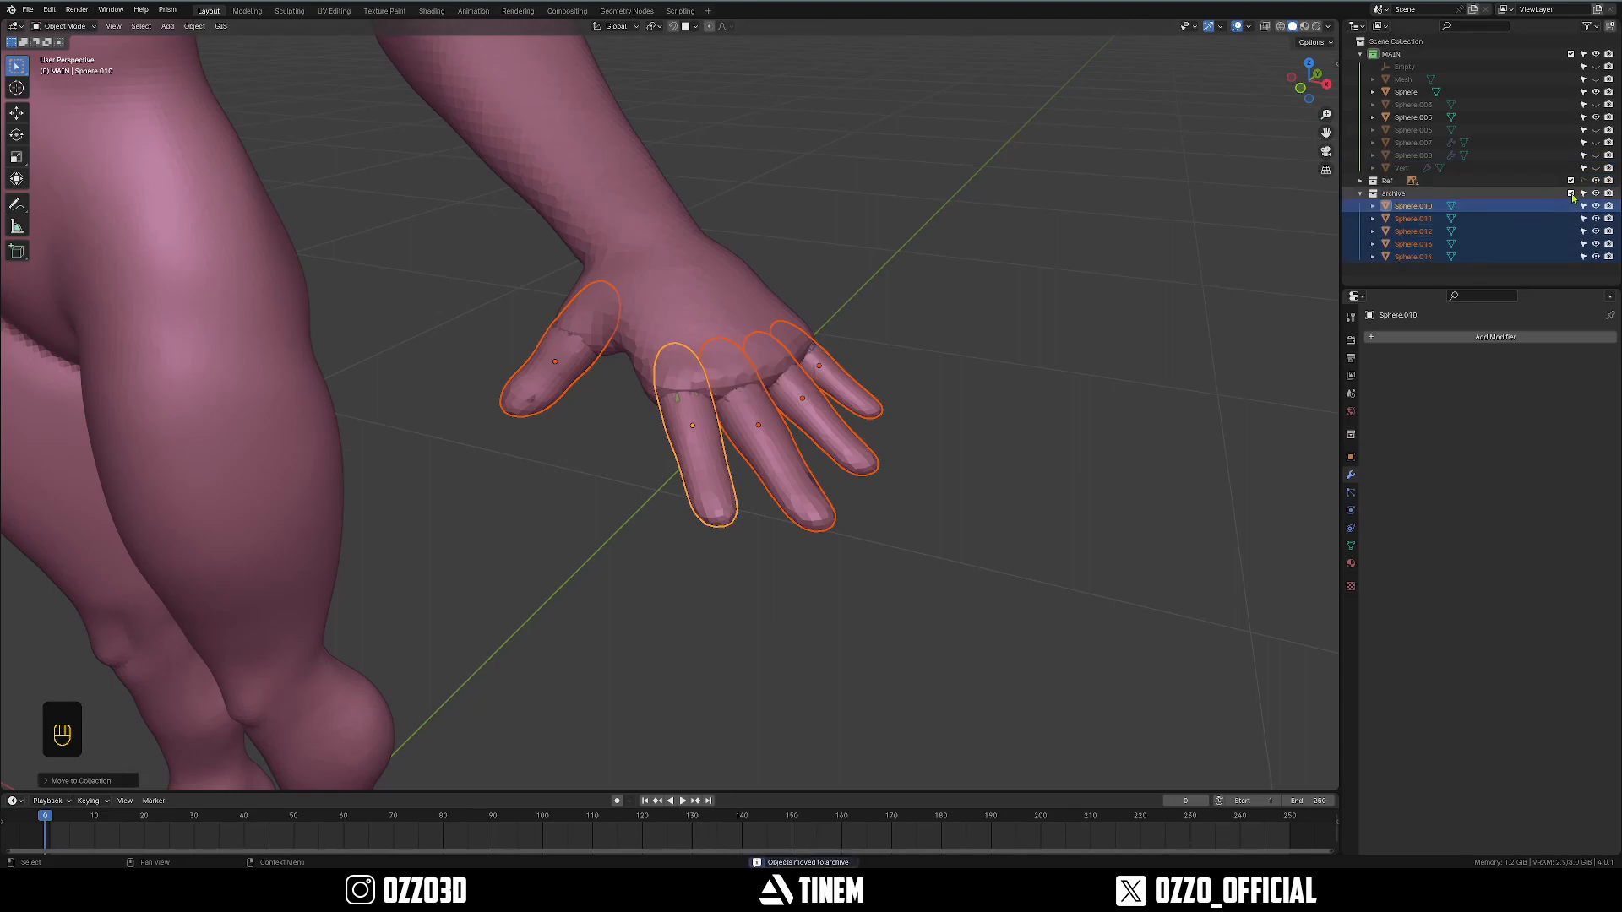
left_click(1570, 194)
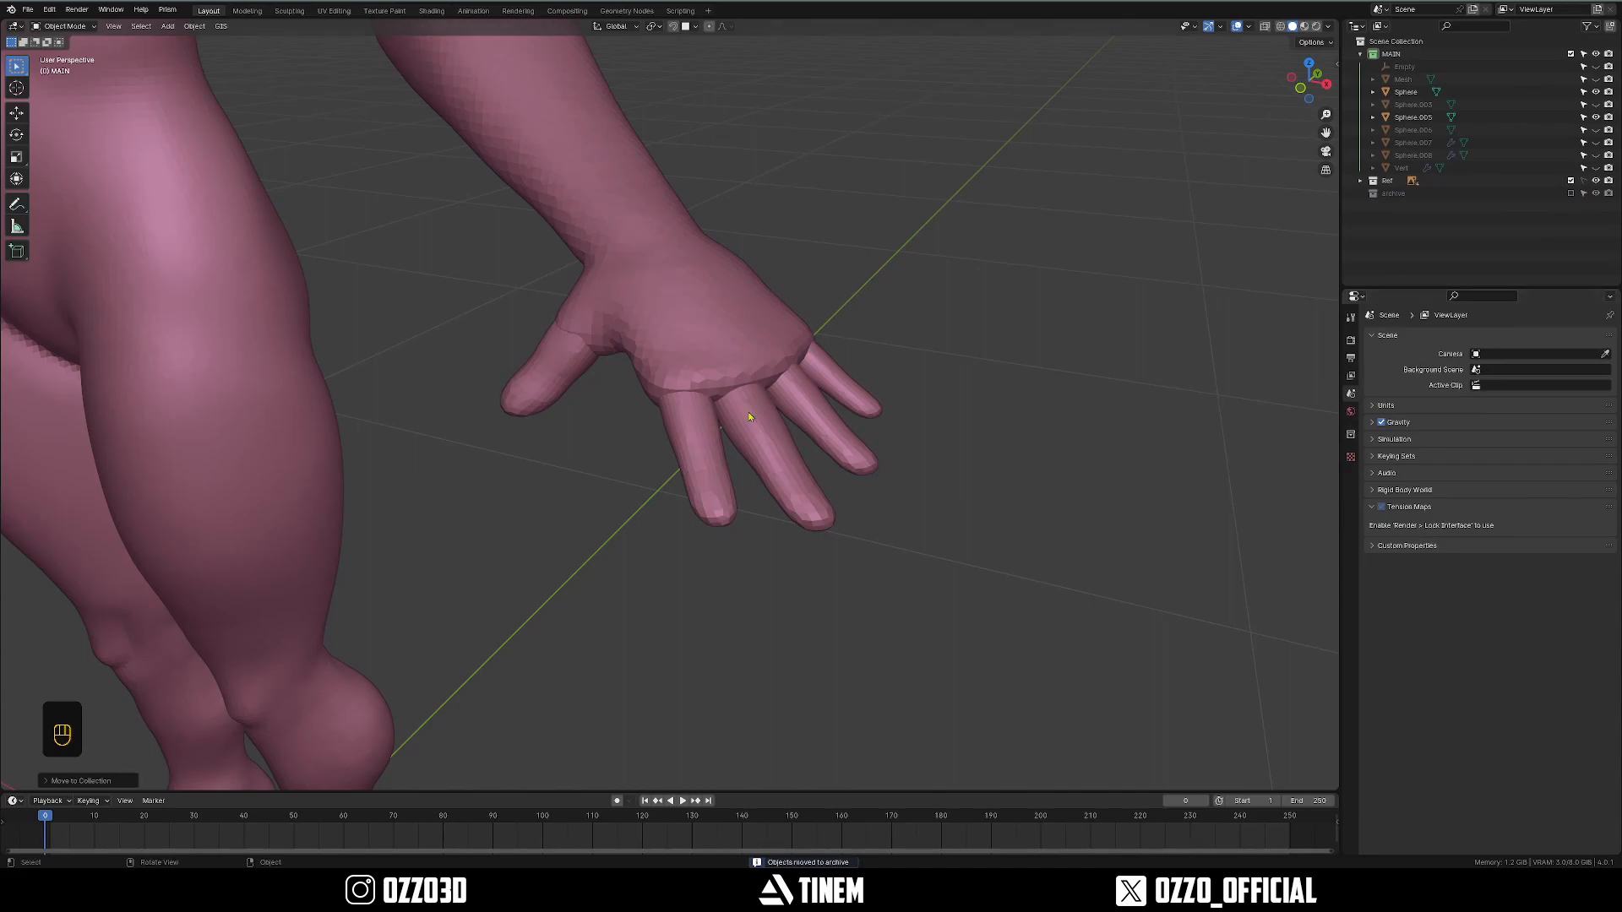
Purge the file's orphaned data-blocks and select the merged body mesh.
scroll(780, 421, "down", 2)
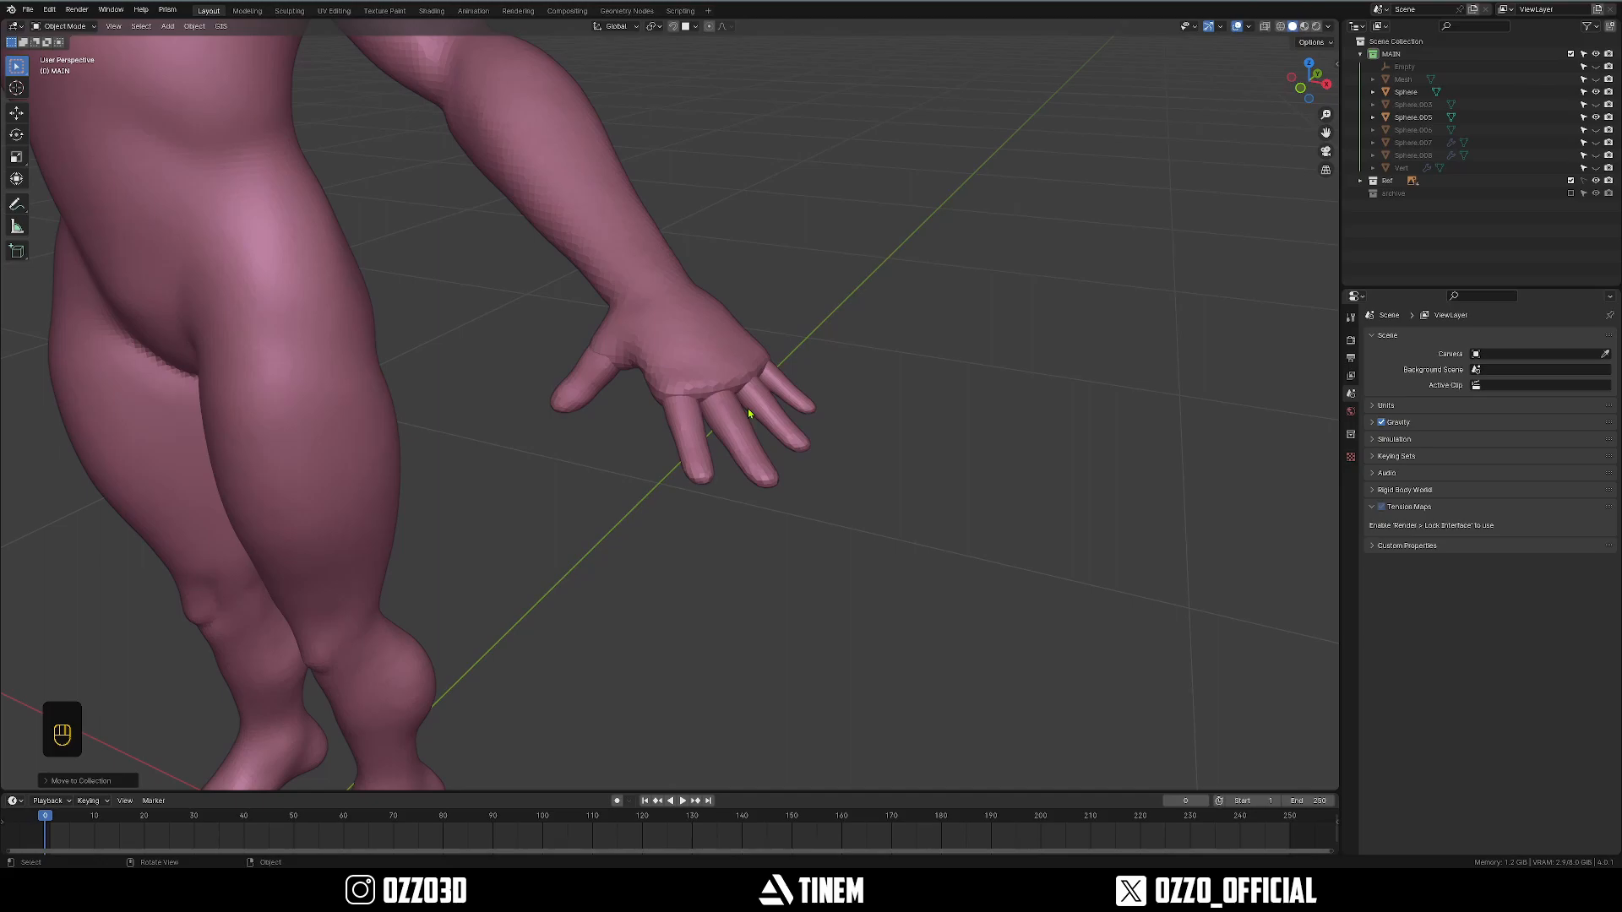
scroll(802, 424, "up", 1)
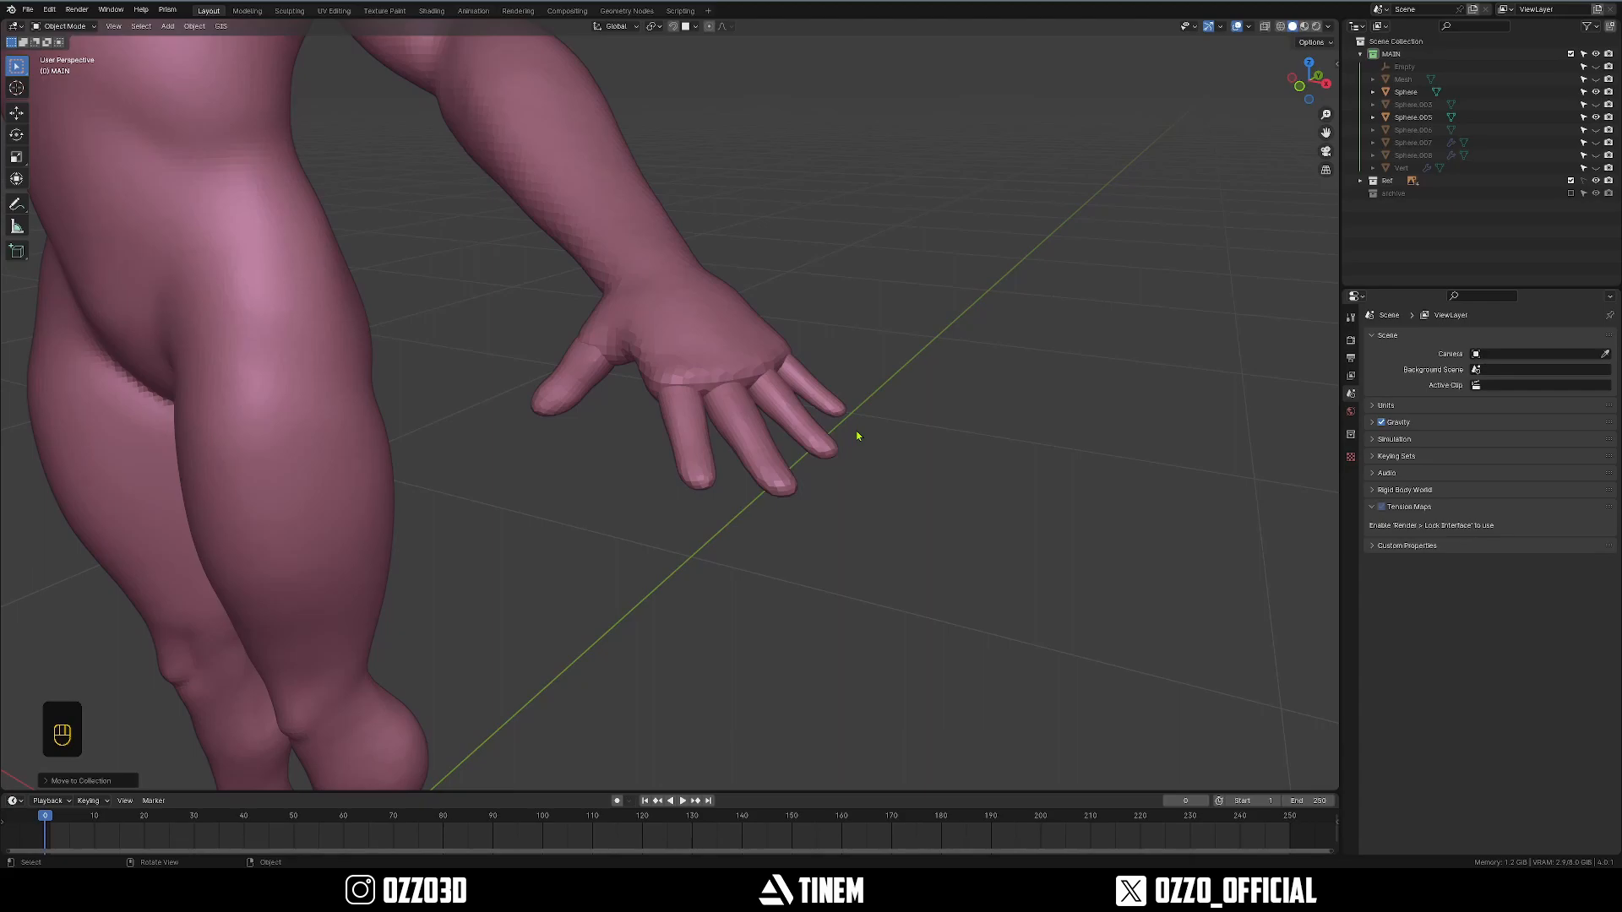
scroll(857, 435, "up", 1)
key("q")
left_click(635, 362)
key("q")
left_click(635, 364)
middle_click_drag(635, 364, 677, 366)
left_click(765, 410)
scroll(546, 377, "down", 9)
scroll(655, 377, "up", 4)
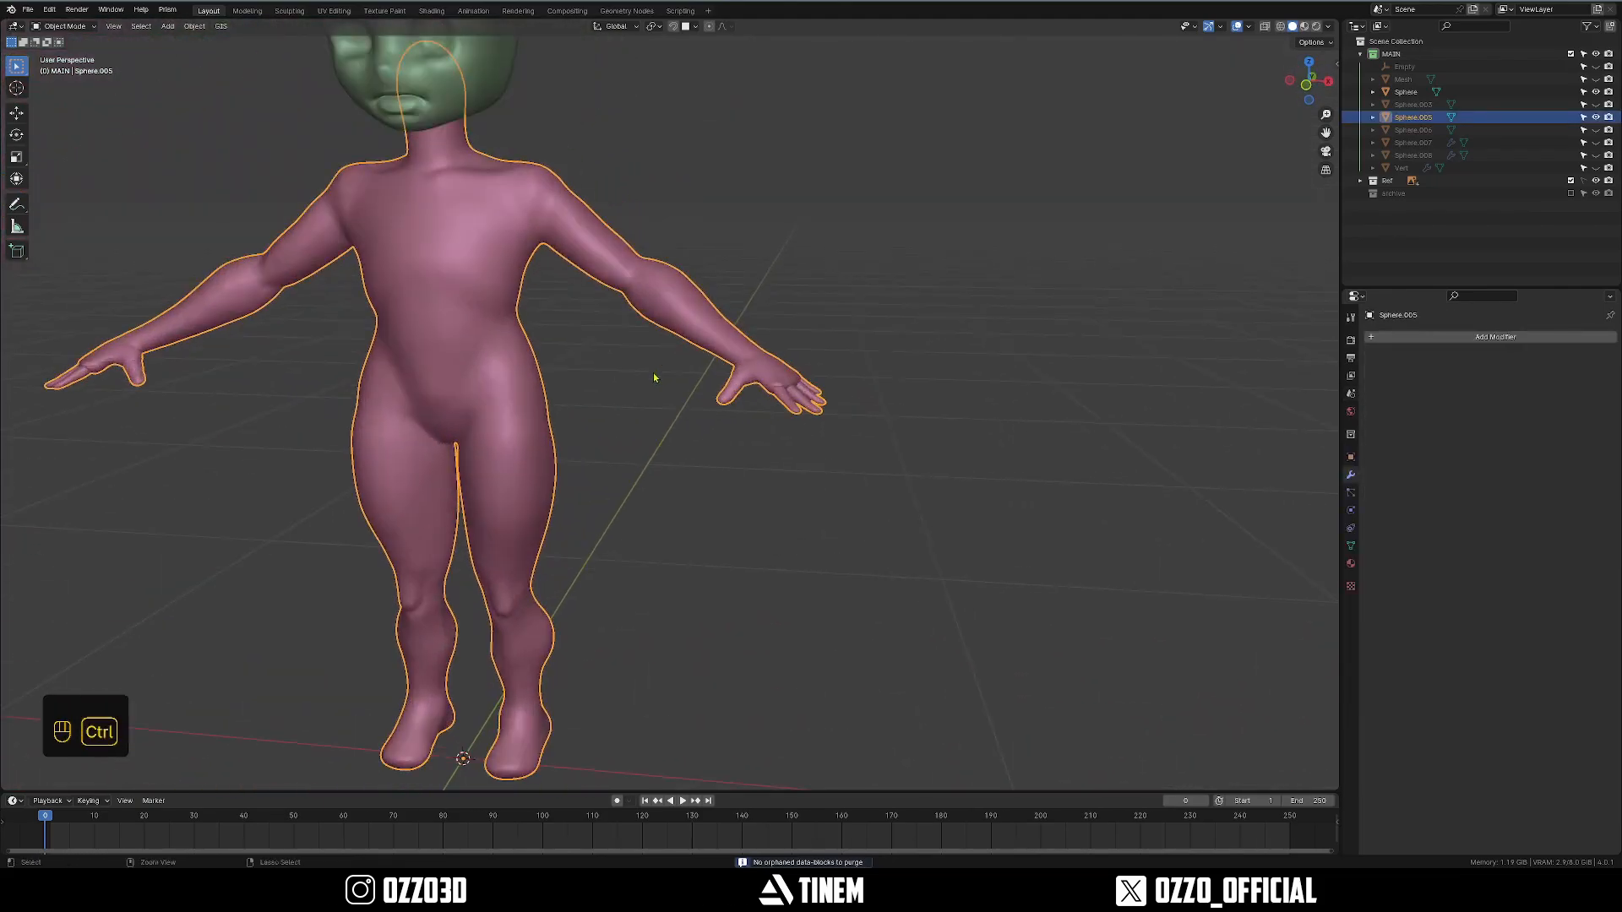
Apply the body mesh's transforms and enter Sculpt Mode.
key("ctrl+a")
left_click(611, 372)
middle_click_drag(759, 297, 655, 366, "shift")
scroll(654, 365, "up", 4)
key("ctrl+Tab")
left_click(653, 422)
Examine the merged hand and its finger joints, including from the top.
mouse_move(652, 422)
middle_mouse_down()
mouse_move(543, 515)
mouse_move(692, 285)
mouse_move(719, 379)
mouse_move(814, 347)
mouse_move(737, 398)
mouse_move(799, 359)
middle_mouse_up()
scroll(692, 286, "down", 4)
scroll(743, 379, "up", 6)
mouse_move(806, 359)
middle_mouse_down("shift")
mouse_move(768, 453)
mouse_move(781, 347)
mouse_move(733, 296)
middle_mouse_up("shift")
key("f")
left_click(747, 349)
mouse_move(709, 325)
middle_mouse_down("shift")
mouse_move(751, 344)
mouse_move(756, 377)
middle_mouse_up("shift")
key("grave")
key("grave")
middle_click_drag(713, 568, 761, 296, "shift")
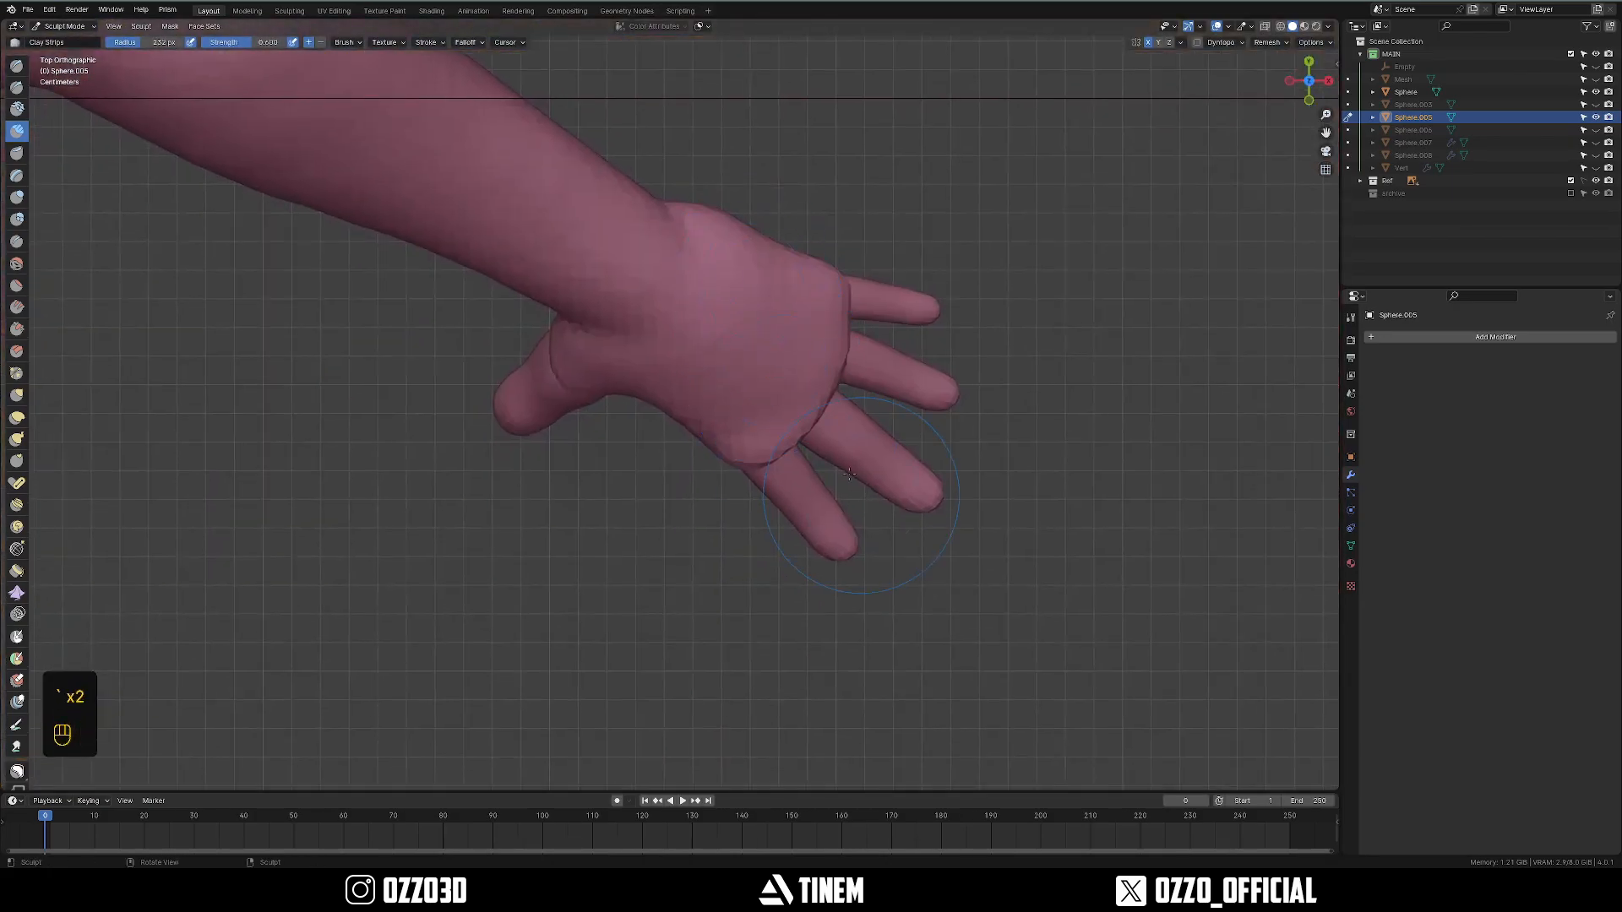
key("grave")
key("grave")
Pull the palm surface near the thumb base with a resized Snake Hook brush.
middle_click_drag(654, 384, 596, 340)
key("f")
left_click(623, 340)
mouse_move(629, 422)
middle_mouse_down("ctrl")
mouse_move(648, 376)
mouse_move(620, 404)
middle_mouse_up("ctrl")
key("f")
left_click(664, 369)
left_click(17, 438)
key("f")
left_click(664, 412)
left_click_drag(650, 348, 647, 340)
key("KP_Decimal")
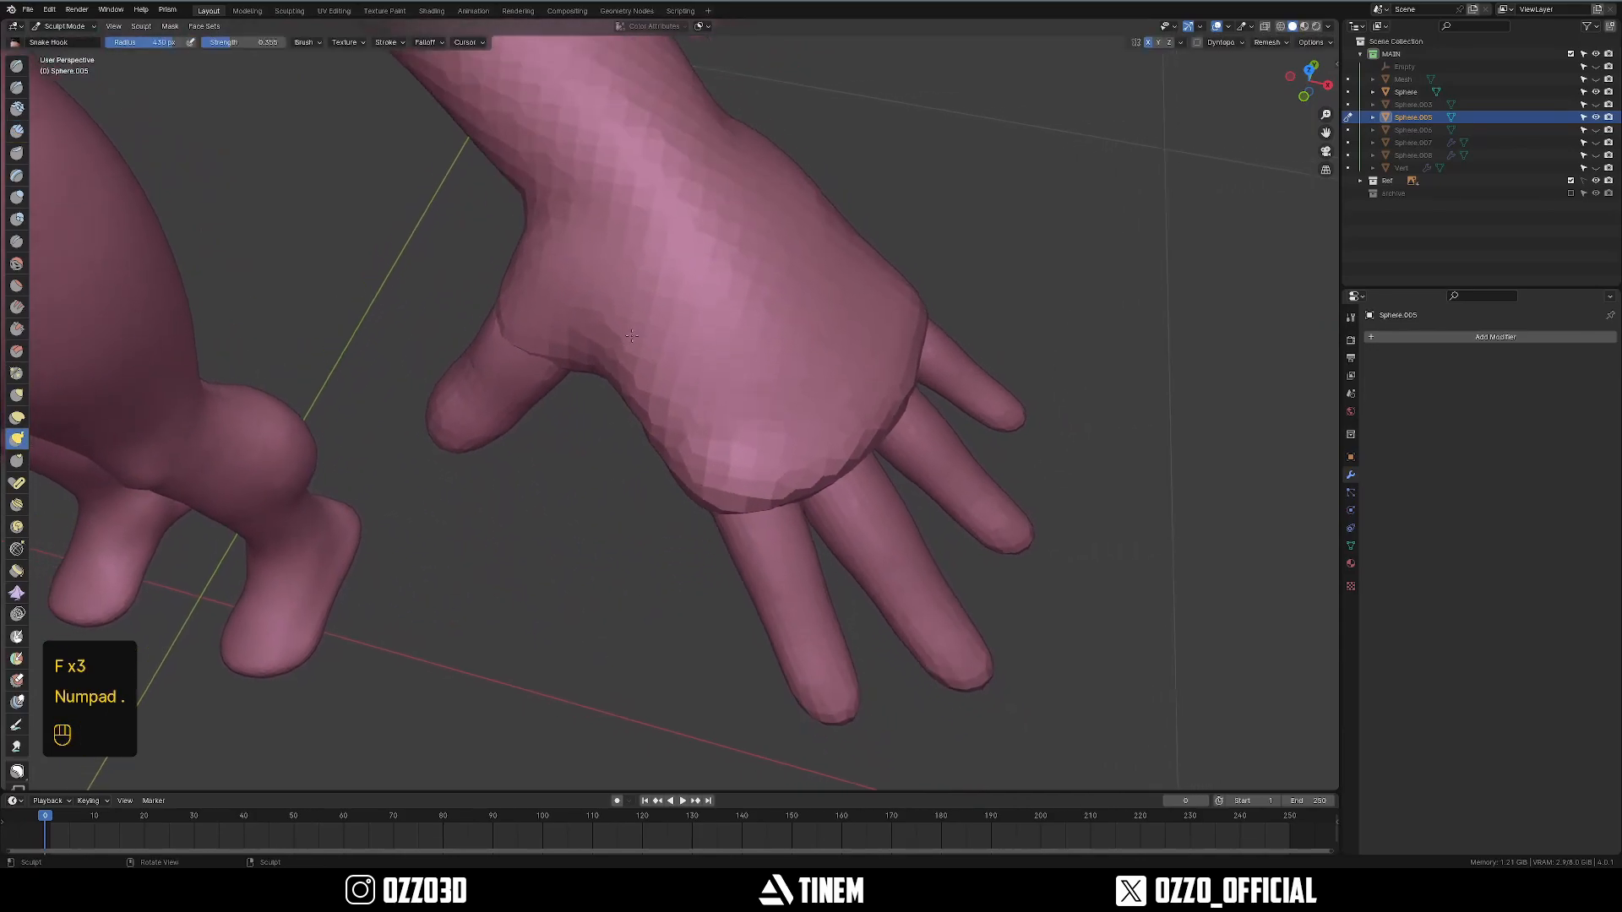
Examine the mesh of the palm and thumb base in wireframe and solid shading.
middle_click_drag(659, 354, 676, 245)
middle_click_drag(717, 337, 743, 296, "shift")
middle_click_drag(828, 354, 862, 325)
key("z")
mouse_move(625, 388)
middle_mouse_down()
mouse_move(766, 416)
mouse_move(693, 397)
mouse_move(845, 372)
mouse_move(749, 419)
mouse_move(844, 380)
mouse_move(794, 406)
mouse_move(726, 337)
mouse_move(819, 445)
mouse_move(623, 420)
mouse_move(721, 410)
middle_mouse_up()
key("alt+z")
scroll(749, 420, "up", 3)
scroll(802, 422, "up", 4)
scroll(622, 420, "down", 3)
key("z")
left_click_drag(730, 375, 730, 375, "ctrl")
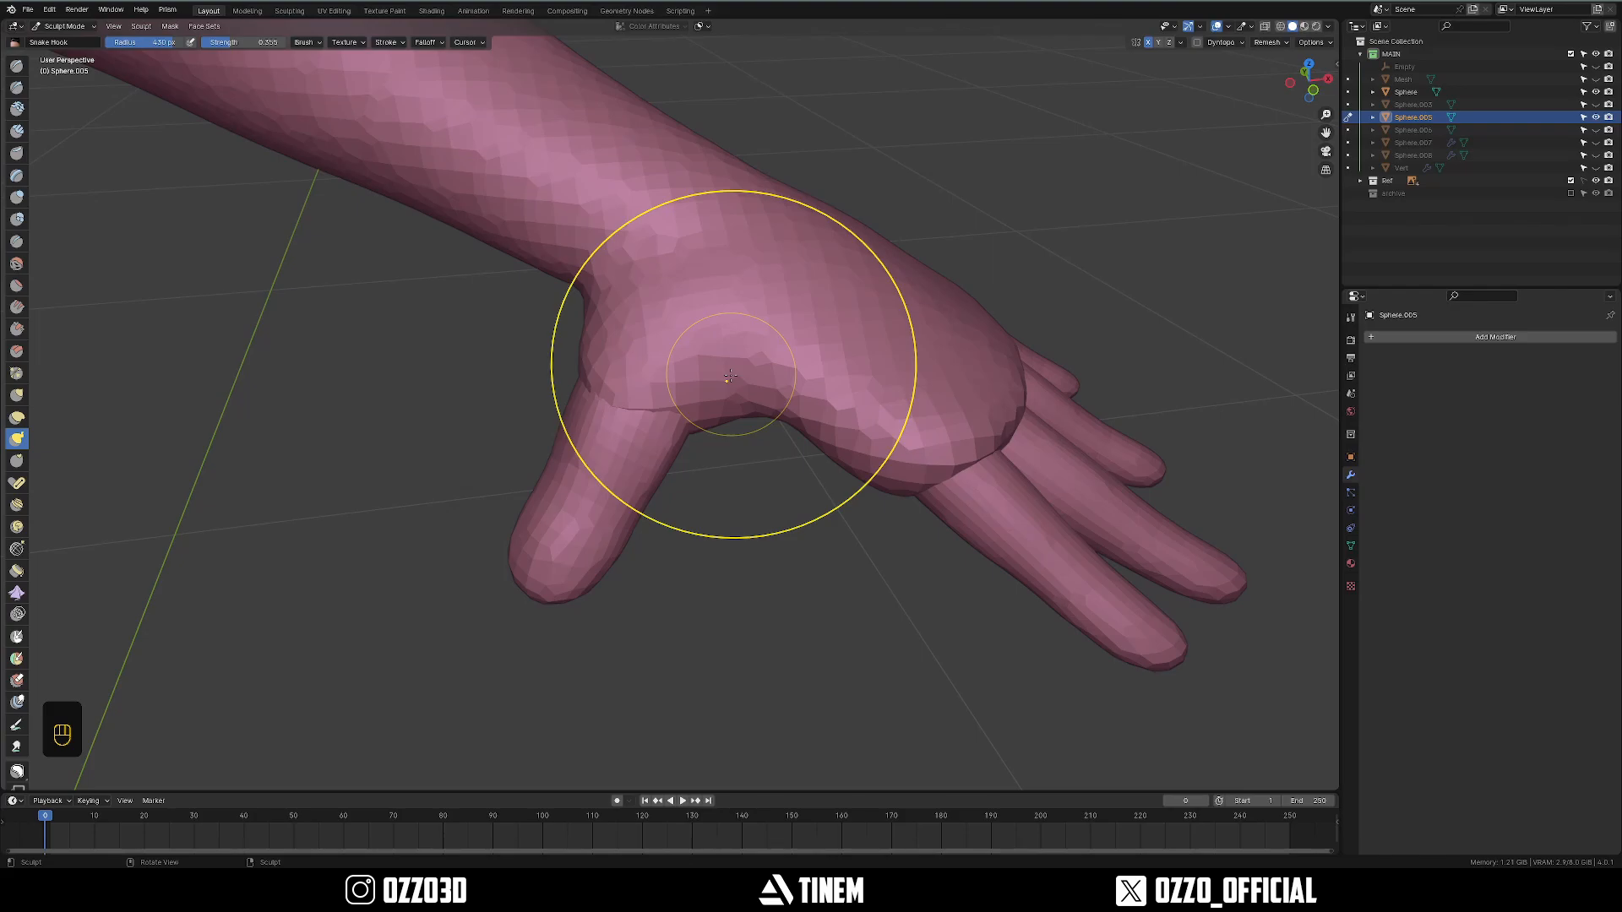
middle_click_drag(736, 375, 773, 321, "ctrl")
middle_click_drag(773, 321, 786, 370, "ctrl")
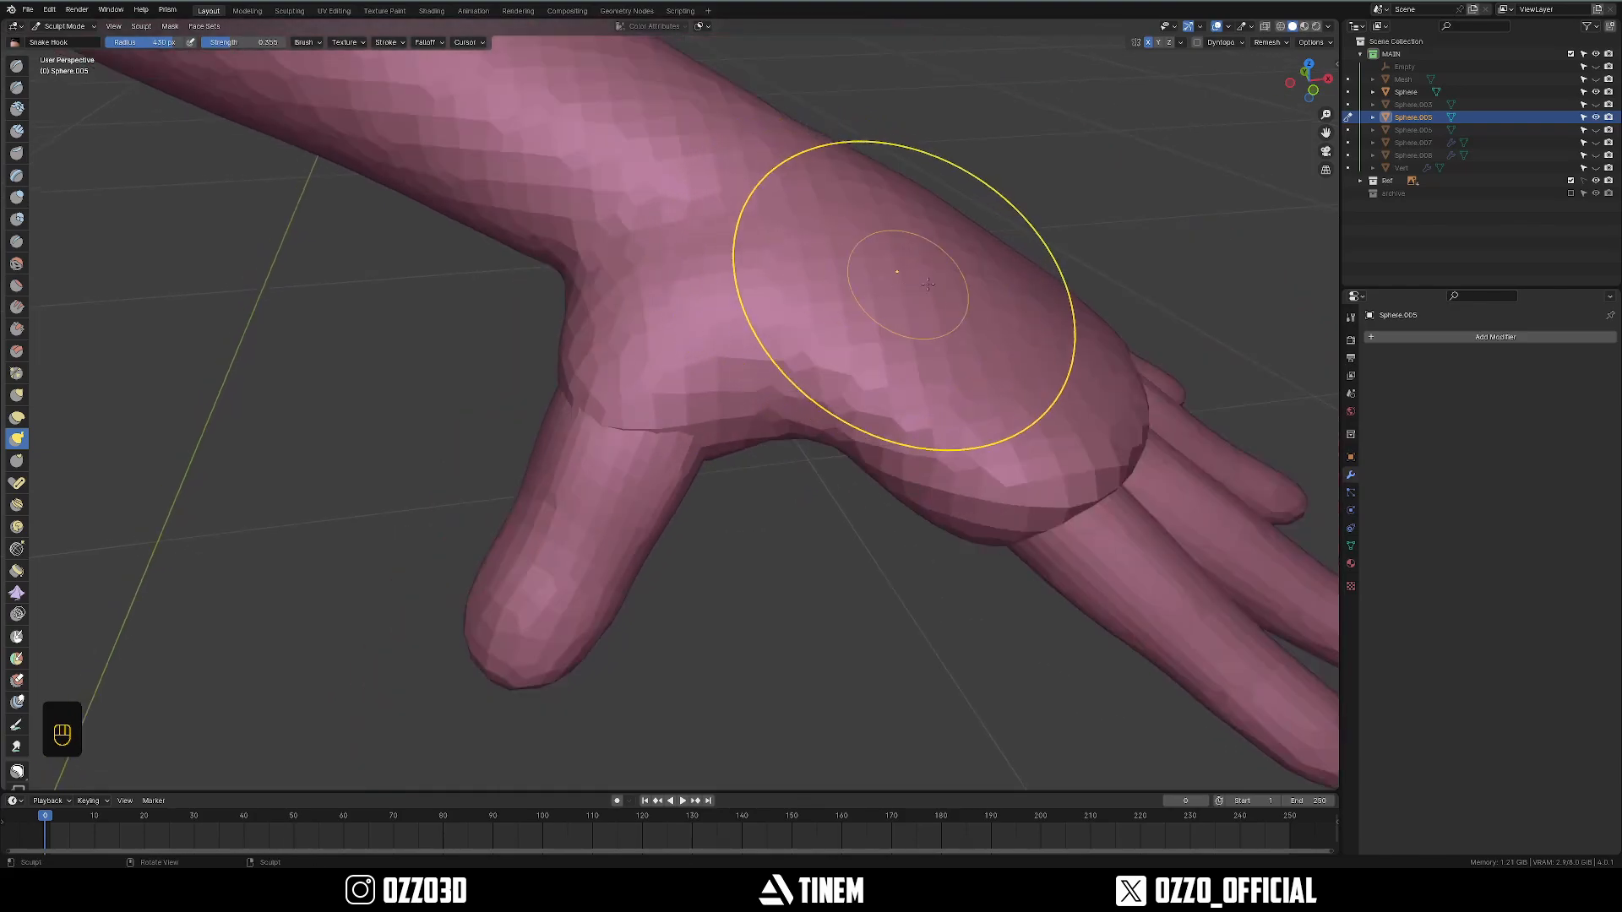
Turn on Dyntopo, adjust its detail size and resize the Snake Hook brush for the thumb base.
left_click(1220, 42)
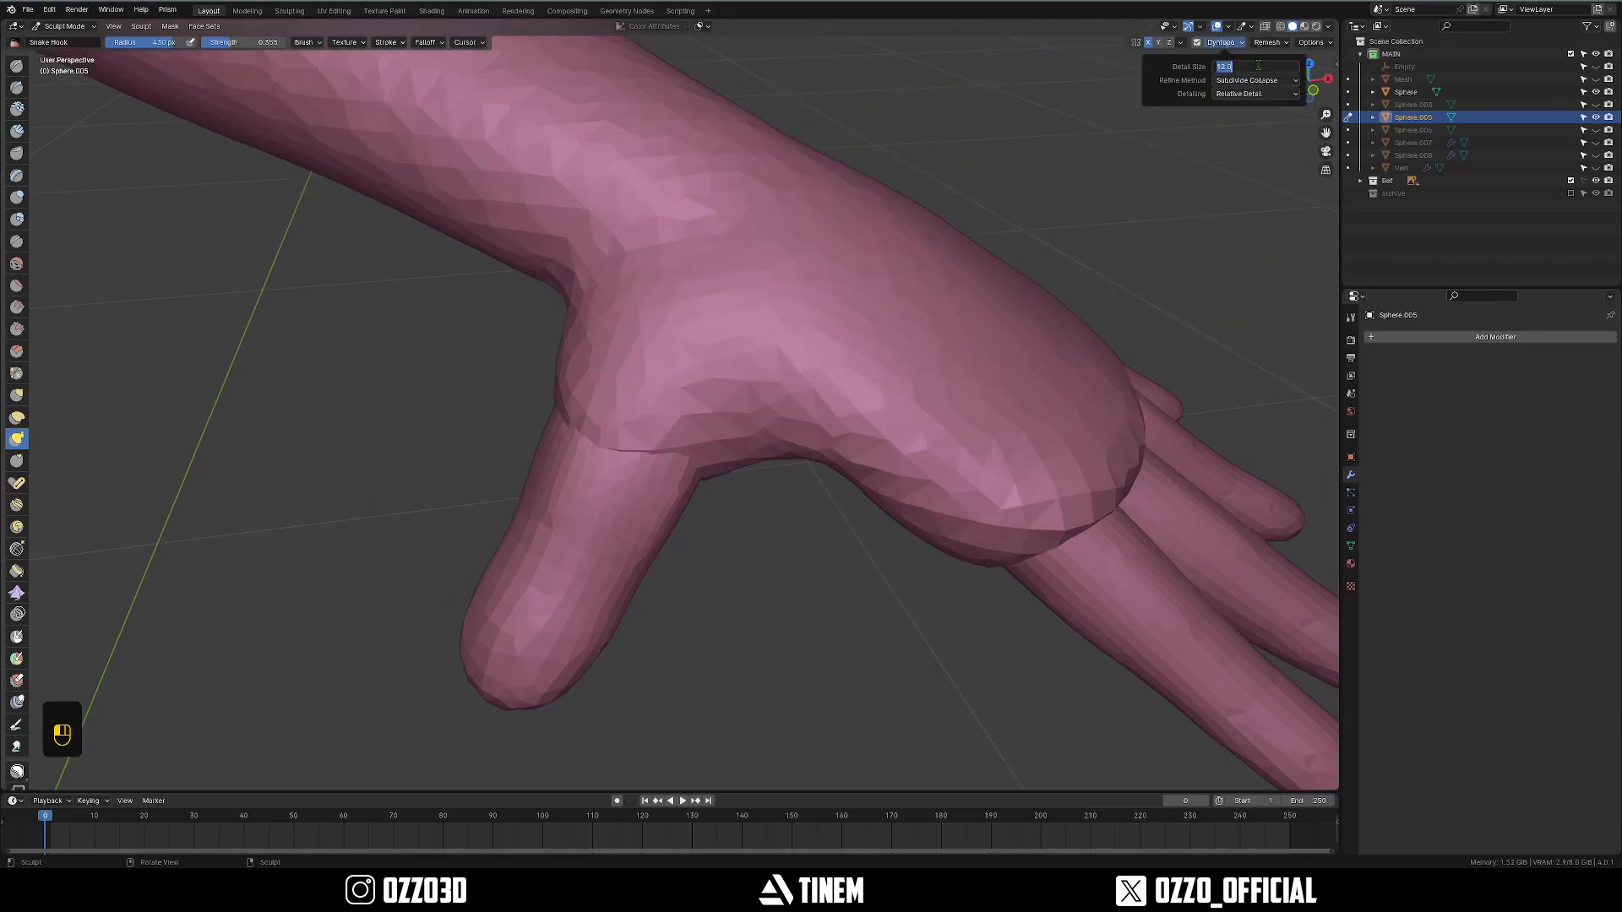
left_click(1218, 44)
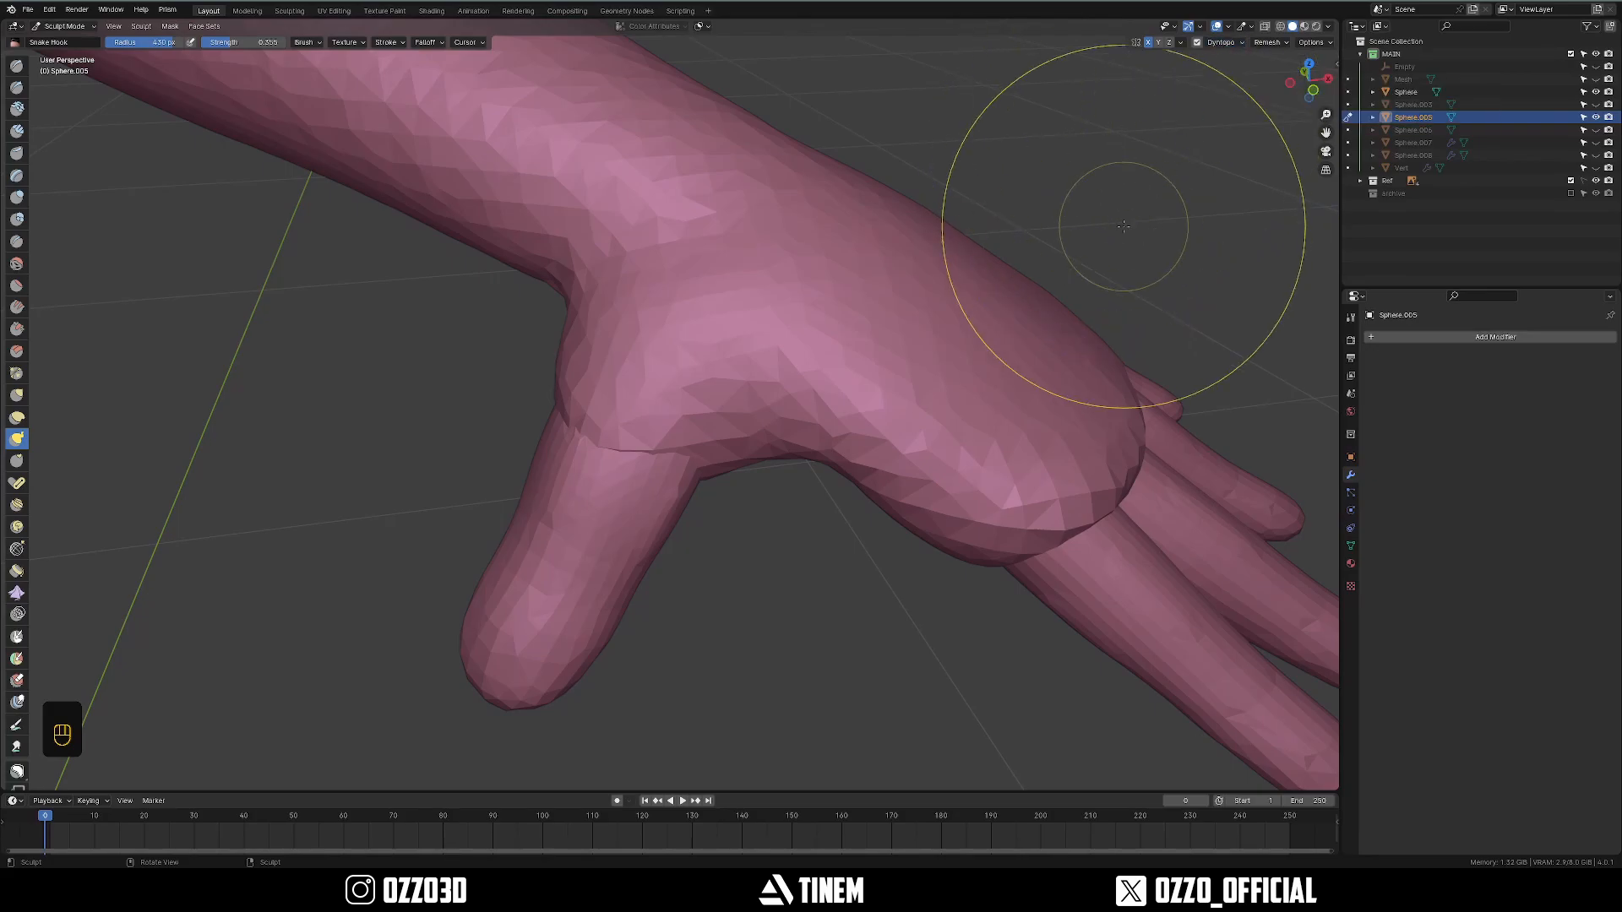
scroll(744, 290, "up", 2)
key("f")
left_click(706, 292)
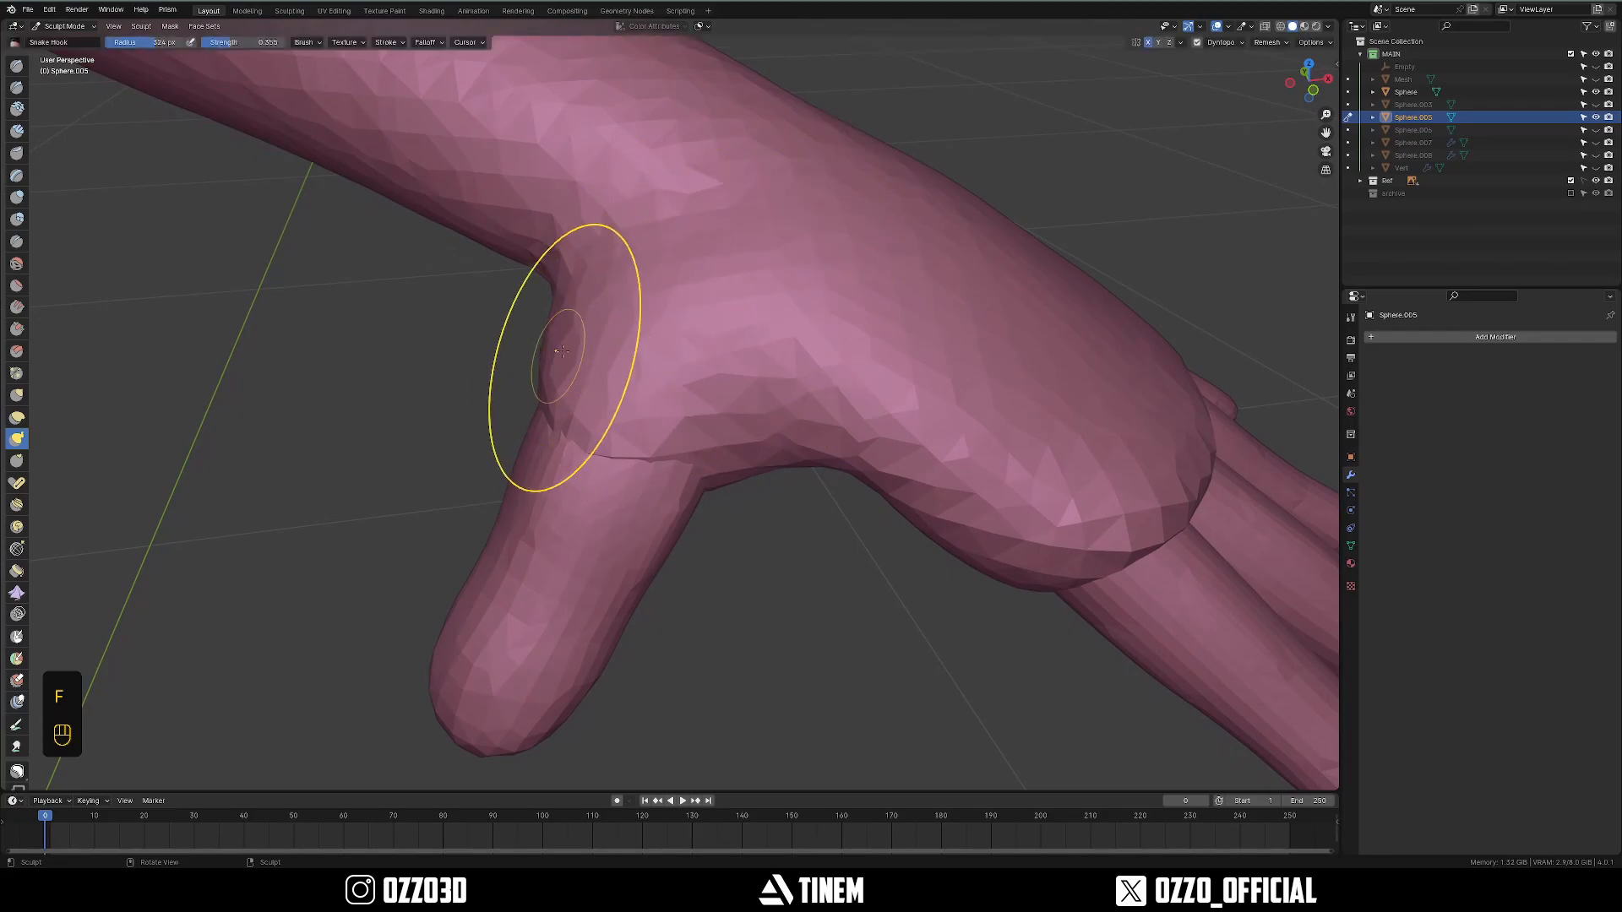
left_click(1226, 43)
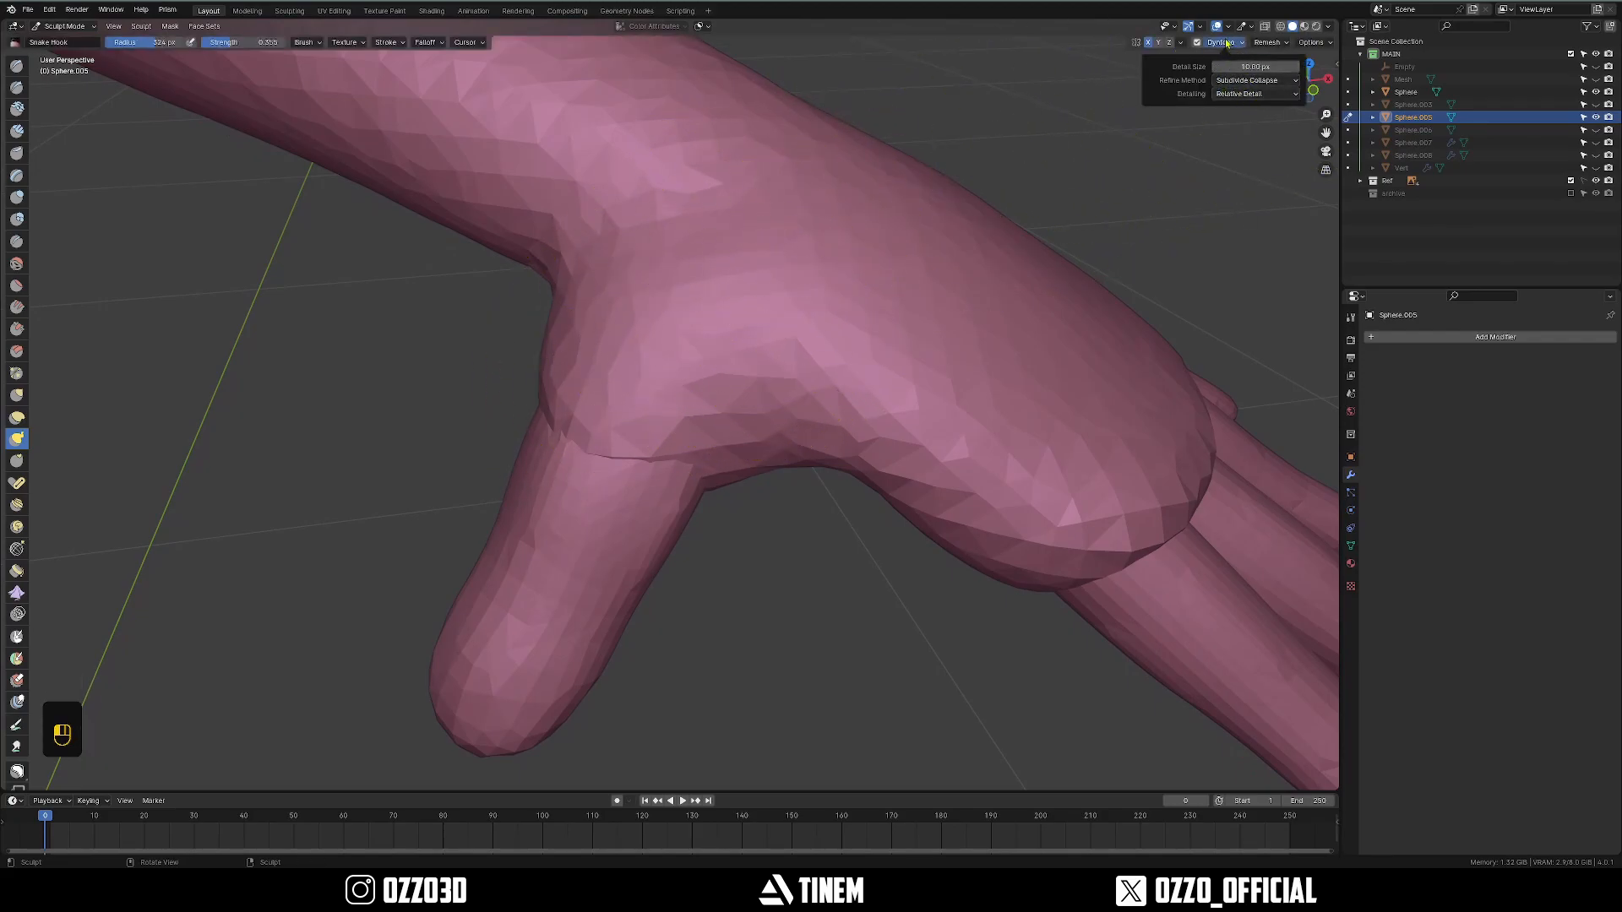
Switch to wireframe shading and choose the Clay Strips brush, resized for the thumb seam.
mouse_move(732, 427)
middle_mouse_down("ctrl")
mouse_move(667, 375)
mouse_move(734, 355)
mouse_move(726, 253)
middle_mouse_up("ctrl")
key("z")
key("f")
left_click(16, 130)
middle_click_drag(776, 420, 811, 398, "ctrl")
key("f")
left_click(830, 398)
Try Clay Strips strokes over the thumb seam at different zoom levels and brush sizes, and undo them.
middle_click_drag(663, 452, 655, 402, "ctrl")
left_click_drag(619, 414, 592, 406)
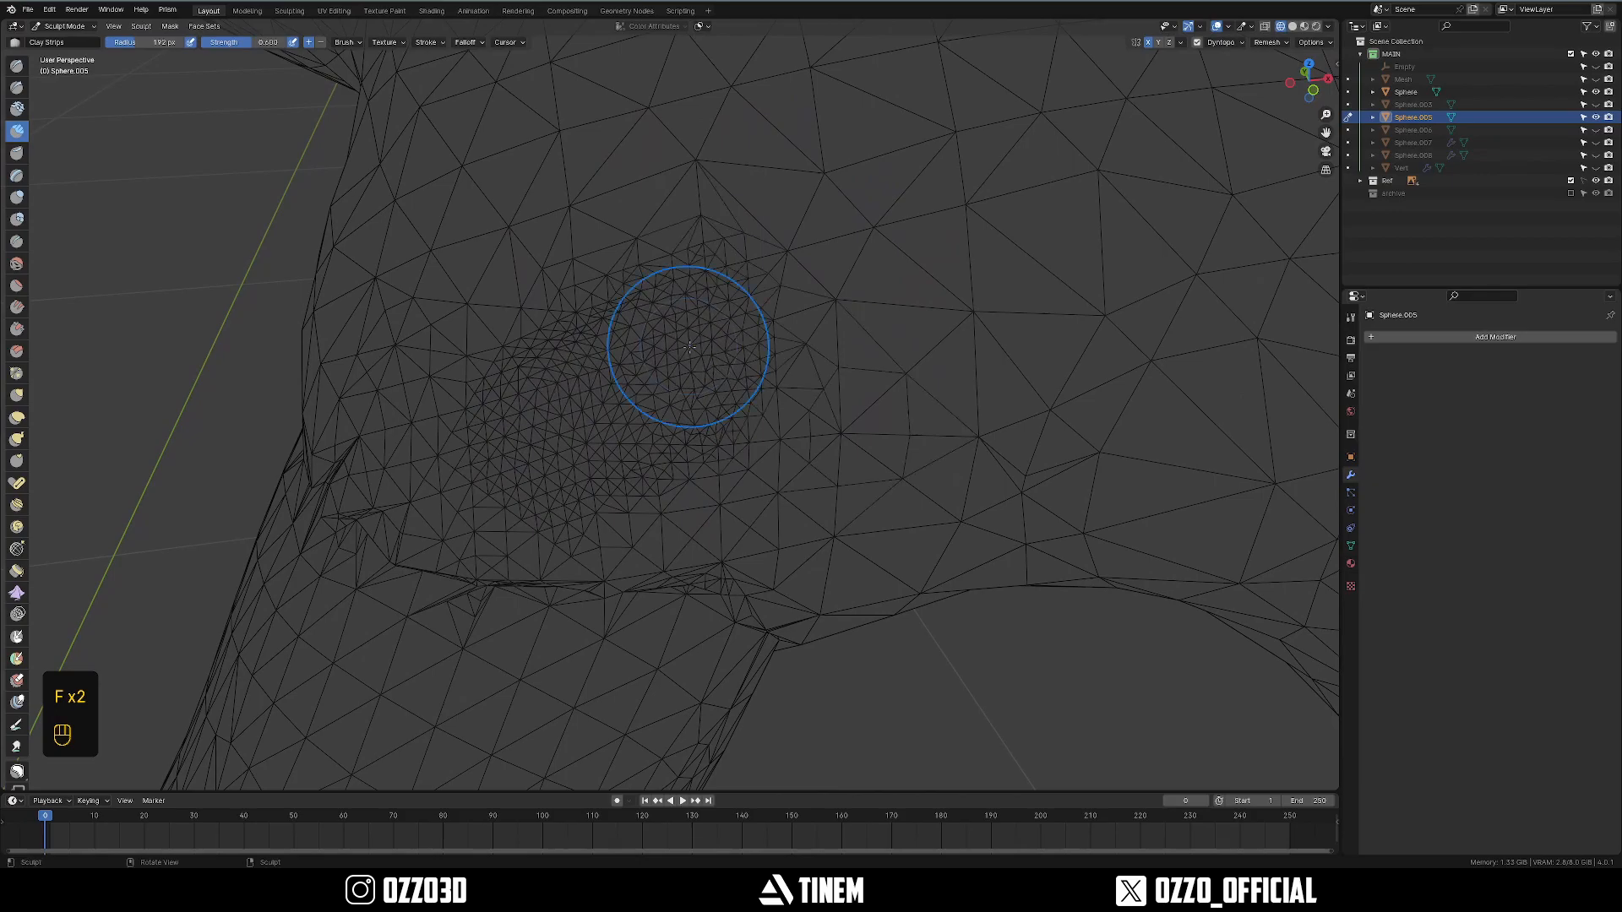
middle_click_drag(698, 228, 652, 395, "ctrl")
key("f")
left_click(651, 399)
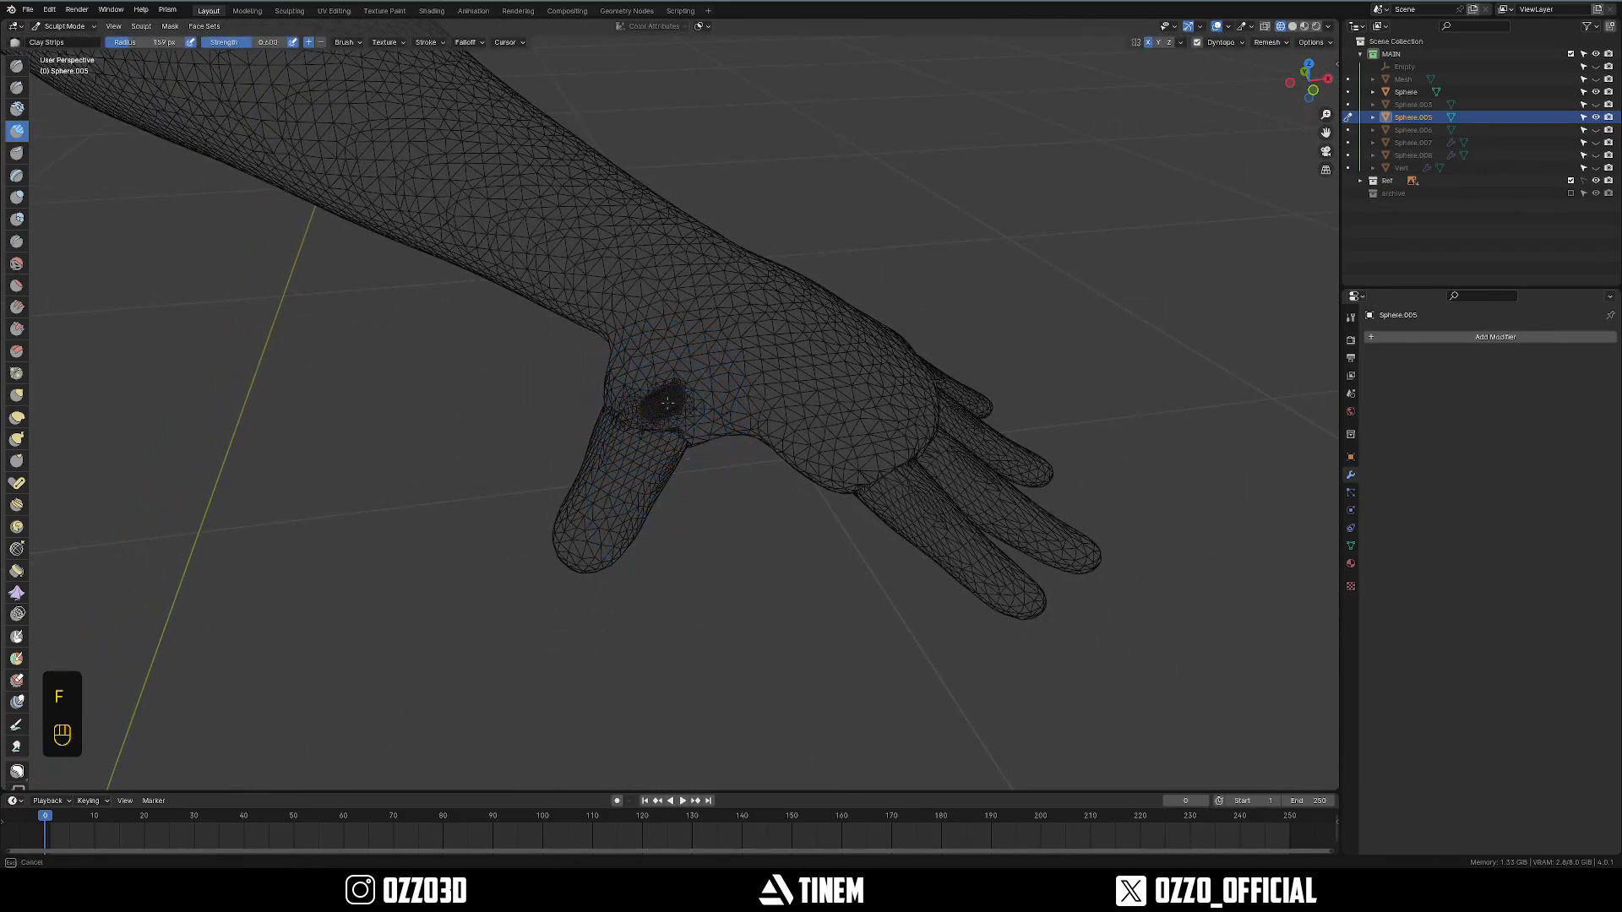
mouse_move(619, 548)
middle_mouse_down()
mouse_move(693, 579)
mouse_move(742, 442)
mouse_move(583, 402)
mouse_move(646, 448)
mouse_move(773, 455)
mouse_move(700, 459)
middle_mouse_up()
key("ctrl+z")
key("ctrl+z")
key("z")
key("ctrl+z")
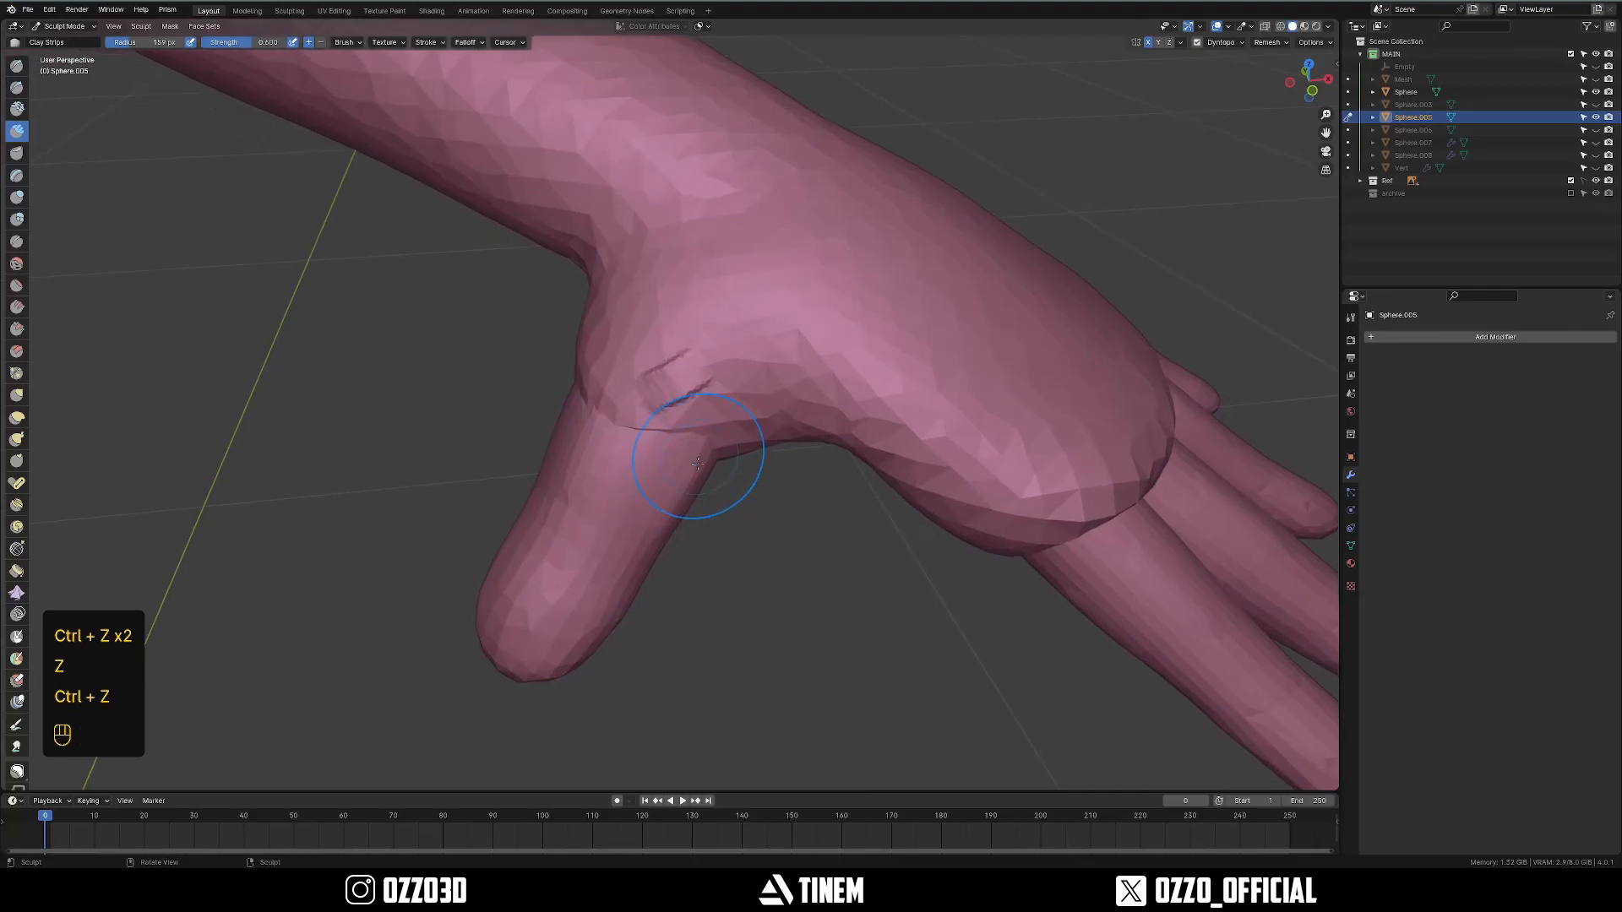
scroll(699, 460, "up", 2)
key("z")
key("ctrl+z")
Resize the Clay Strips brush and sculpt over the palm side of the thumb seam, checking the mesh density in wireframe.
scroll(651, 427, "up", 1)
key("f")
key("z")
key("f")
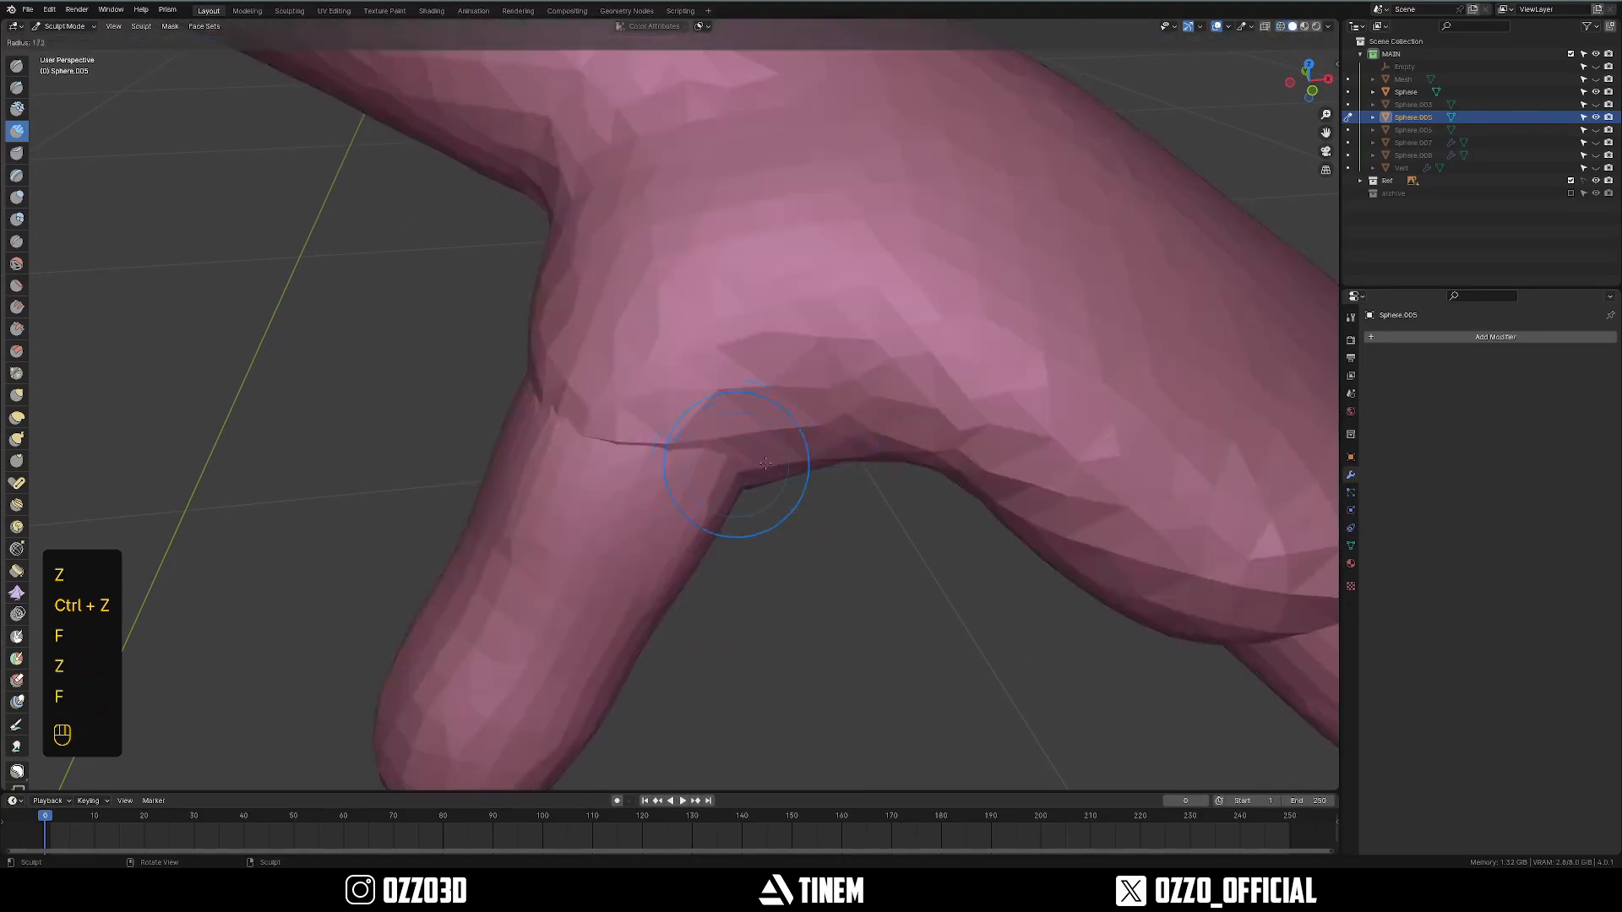
left_click(783, 463)
scroll(667, 463, "down", 1)
key("z")
key("z")
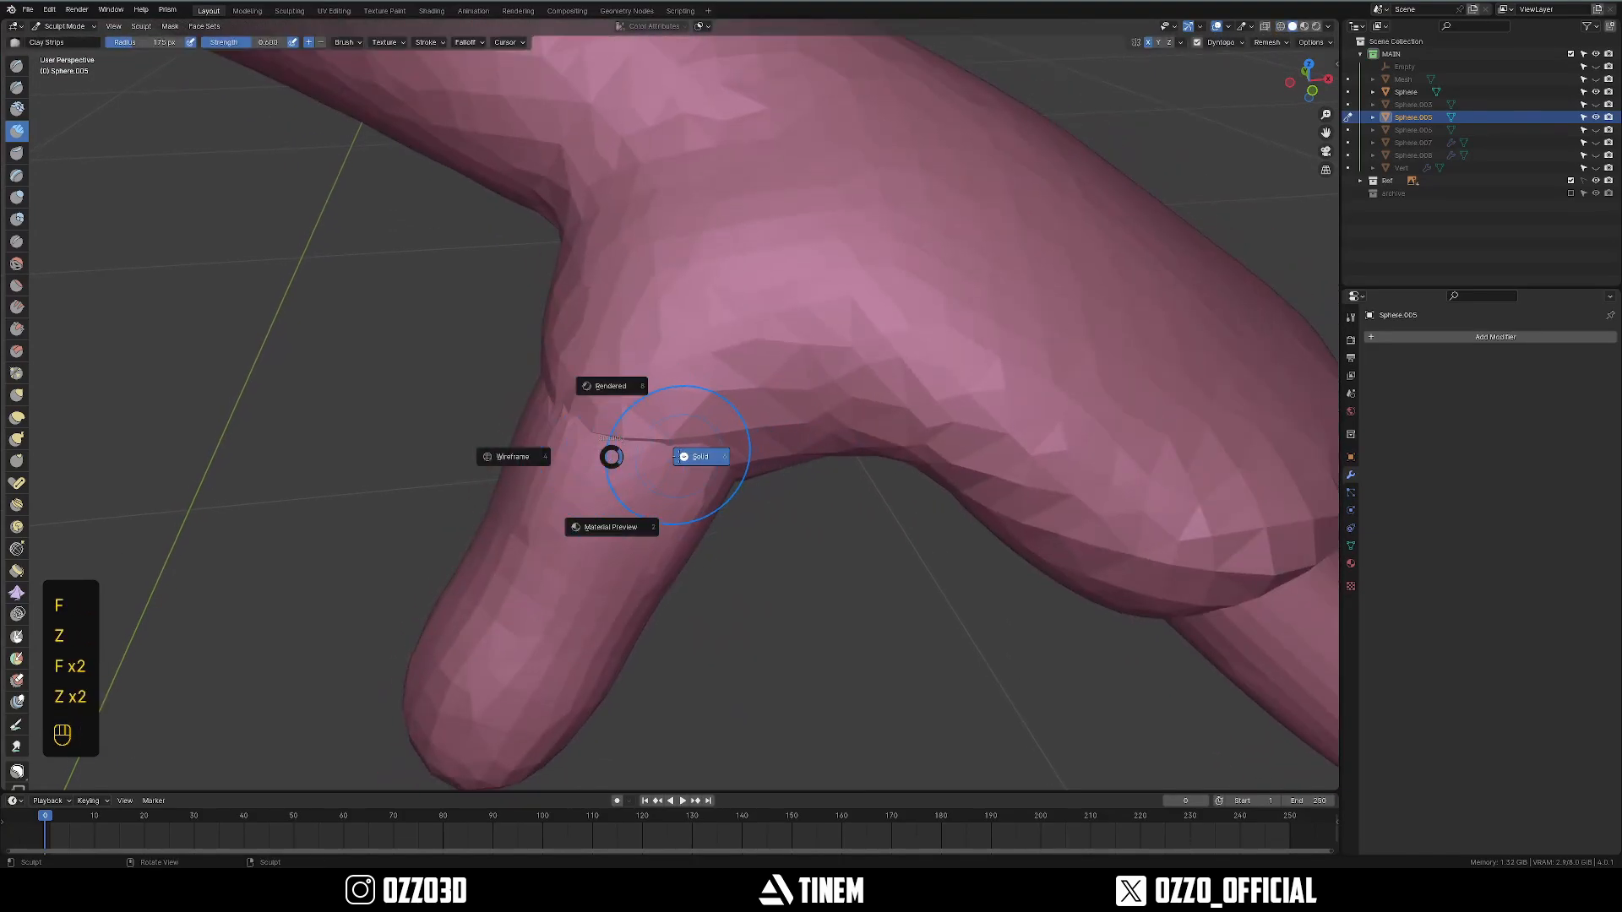
key("z")
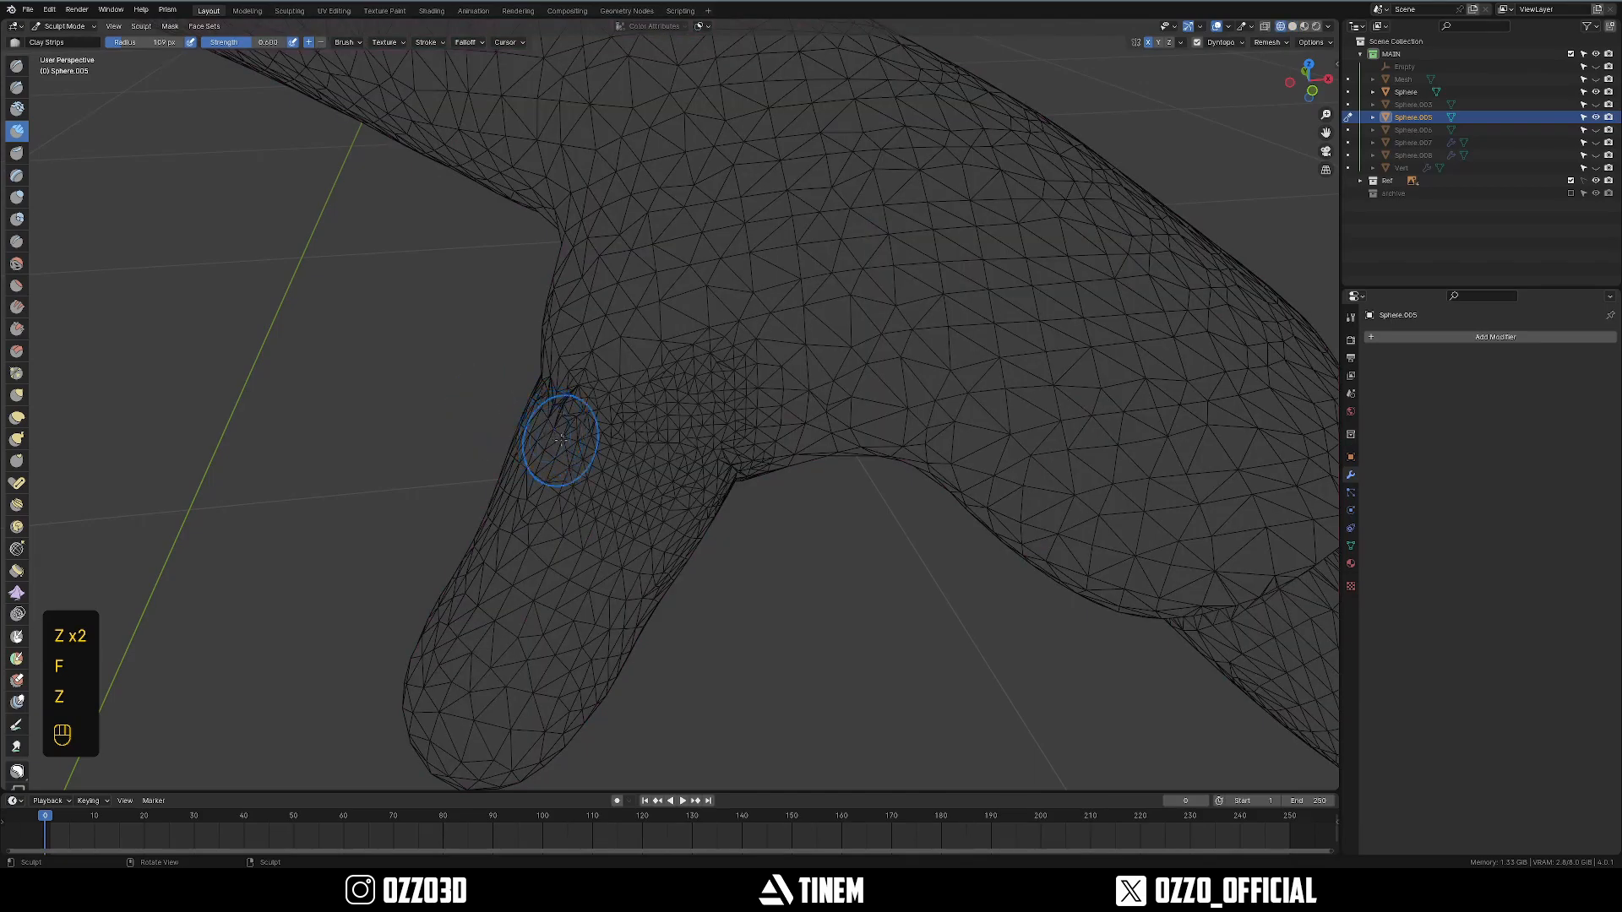
Adjust the Clay Strips brush's radius and strength for sculpting the outer side of the thumb seam.
key("f")
left_click(742, 438)
middle_click_drag(653, 434, 687, 424)
key("f")
left_click(759, 424)
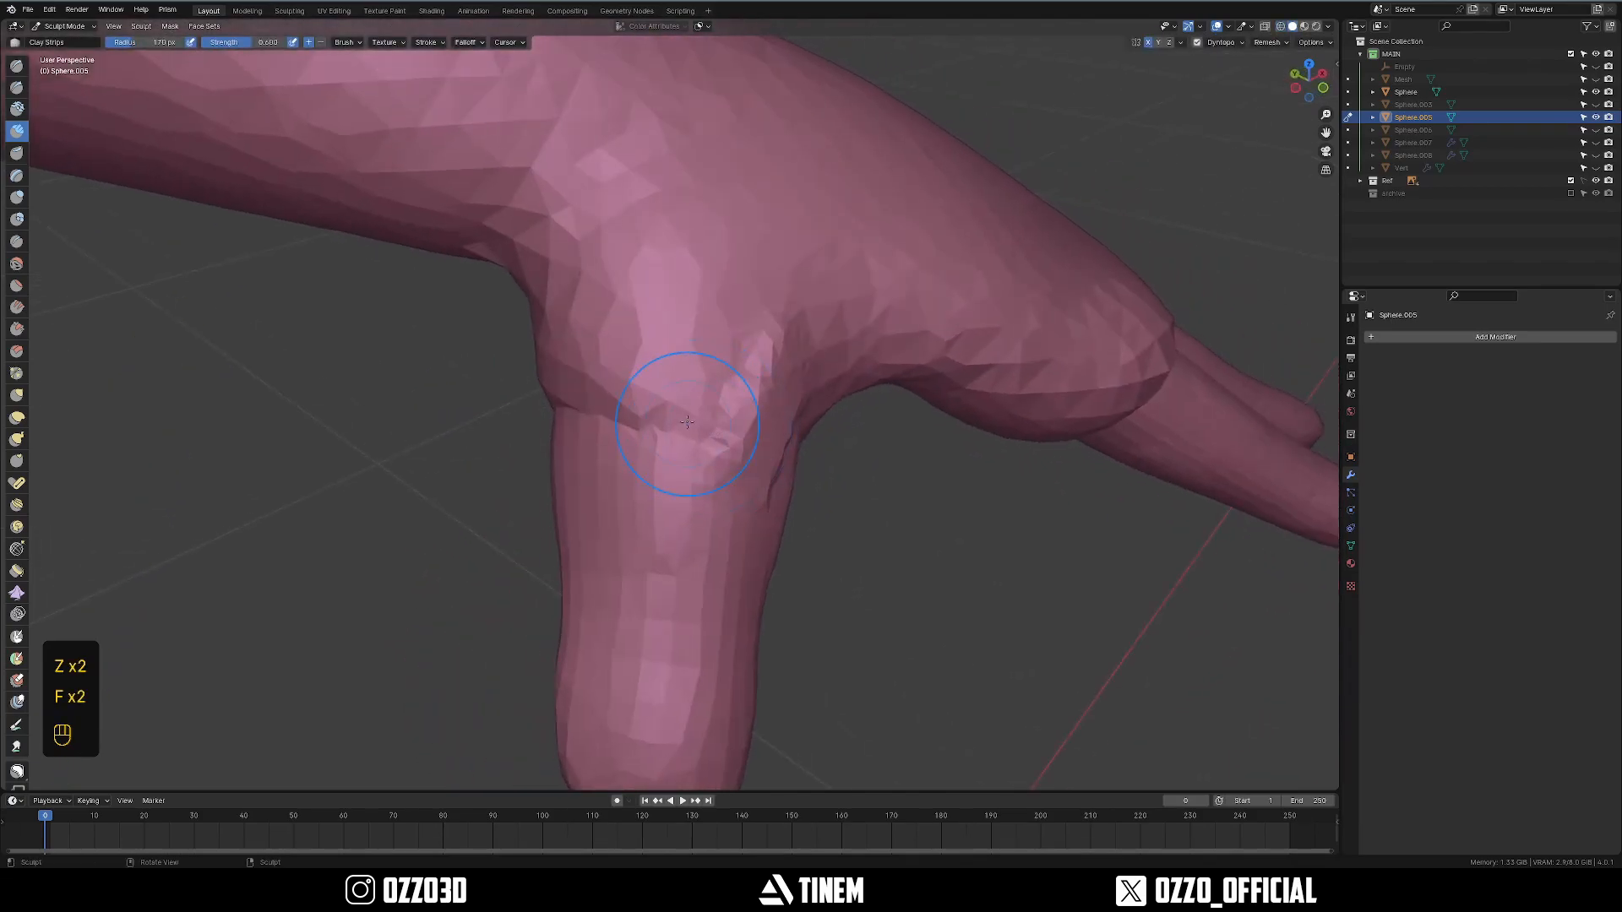
mouse_move(596, 448)
middle_mouse_down()
mouse_move(608, 423)
mouse_move(651, 445)
mouse_move(658, 380)
mouse_move(671, 386)
middle_mouse_up()
key("f")
left_click(634, 423)
key("shift+f")
left_click(651, 429)
key("shift+f")
left_click(675, 446)
Sculpt over the thumb seam with Clay Strips strokes from several sides, resizing the brush between strokes.
key("f")
left_click(764, 422)
key("f")
left_click(676, 393)
left_click_drag(659, 406, 586, 453)
middle_click_drag(608, 448, 718, 396)
key("f")
left_click(671, 423)
key("f")
left_click_drag(590, 455, 708, 429)
Enlarge the brush and smooth the strokes around the thumb's base into the hand.
left_click(752, 435)
mouse_move(707, 431)
middle_mouse_down()
mouse_move(746, 459)
mouse_move(658, 448)
mouse_move(734, 465)
middle_mouse_up()
key("f")
left_click(632, 452)
key("f")
left_click(680, 456)
key("f")
left_click(844, 383)
left_click_drag(709, 359, 713, 431, "shift")
Choose the Crease brush, resized for the finger seams, and stroke over the gap beside the densely meshed finger in wireframe shading.
mouse_move(713, 431)
middle_mouse_down()
mouse_move(862, 449)
mouse_move(668, 420)
mouse_move(827, 295)
middle_mouse_up()
scroll(706, 381, "up", 3)
scroll(647, 378, "down", 3)
mouse_move(828, 296)
middle_mouse_down("shift")
mouse_move(796, 355)
mouse_move(713, 409)
middle_mouse_up("shift")
key("f")
left_click(768, 355)
scroll(796, 355, "up", 1)
left_click(13, 250)
key("z")
left_click_drag(762, 339, 694, 375)
middle_click_drag(694, 376, 778, 337, "shift")
Work the Crease brush along the neighbouring finger seam, switching between solid and wireframe shading to check mesh density.
key("z")
middle_click_drag(731, 411, 775, 370, "shift")
scroll(774, 370, "up", 1)
key("z")
left_click_drag(736, 359, 692, 350)
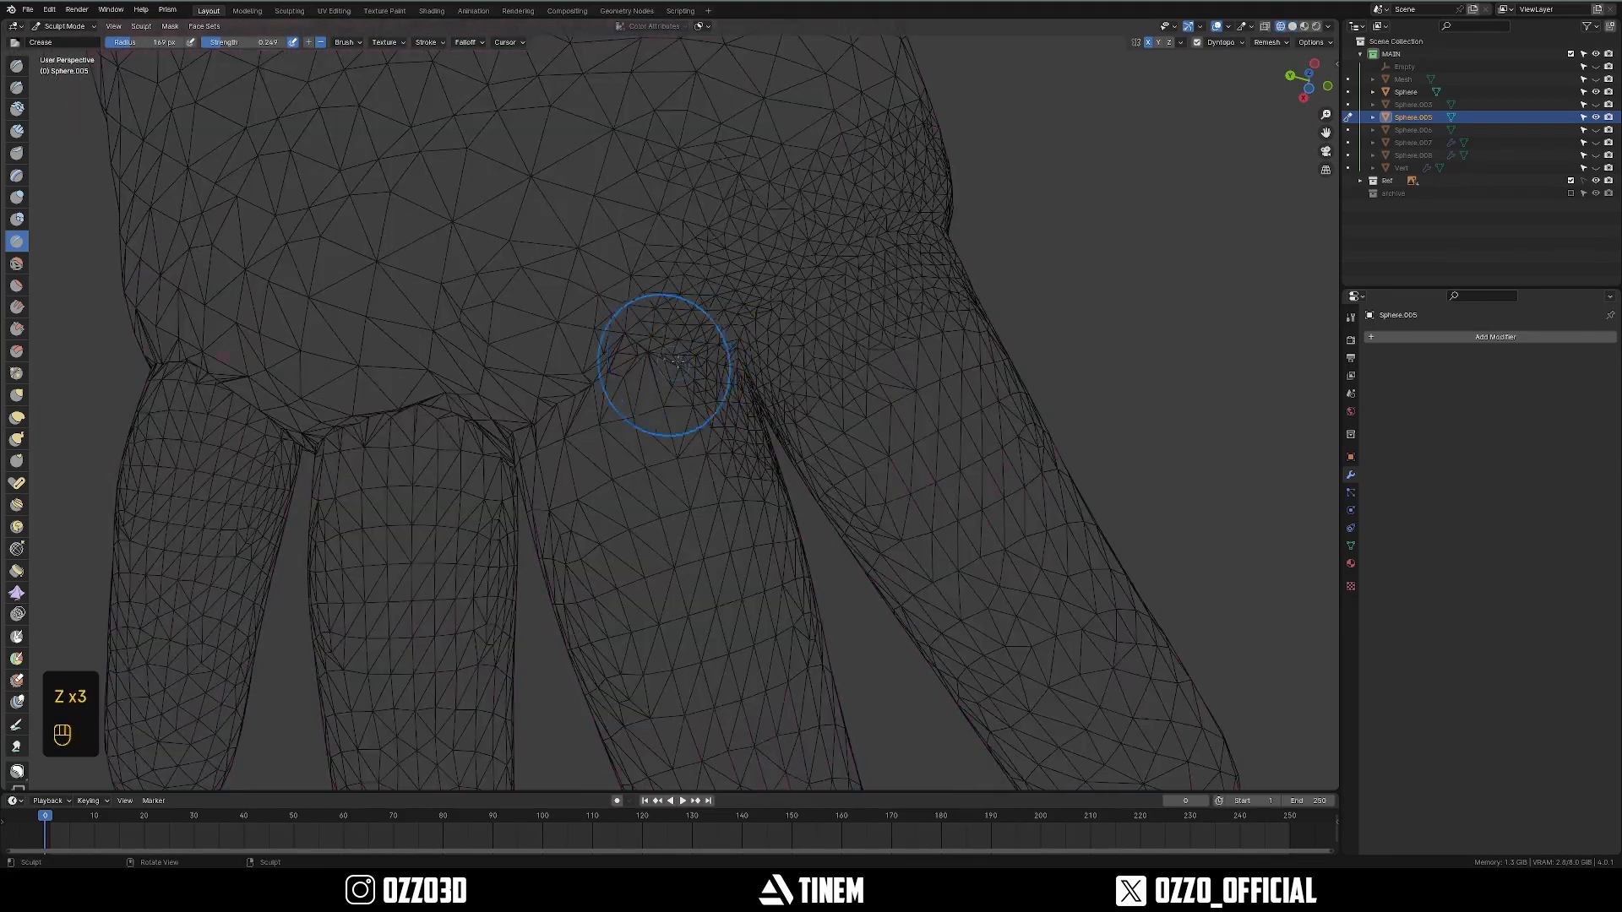
key("z")
Resize the brush and smooth the seams where the fingers meet the palm.
middle_click_drag(528, 414, 722, 408)
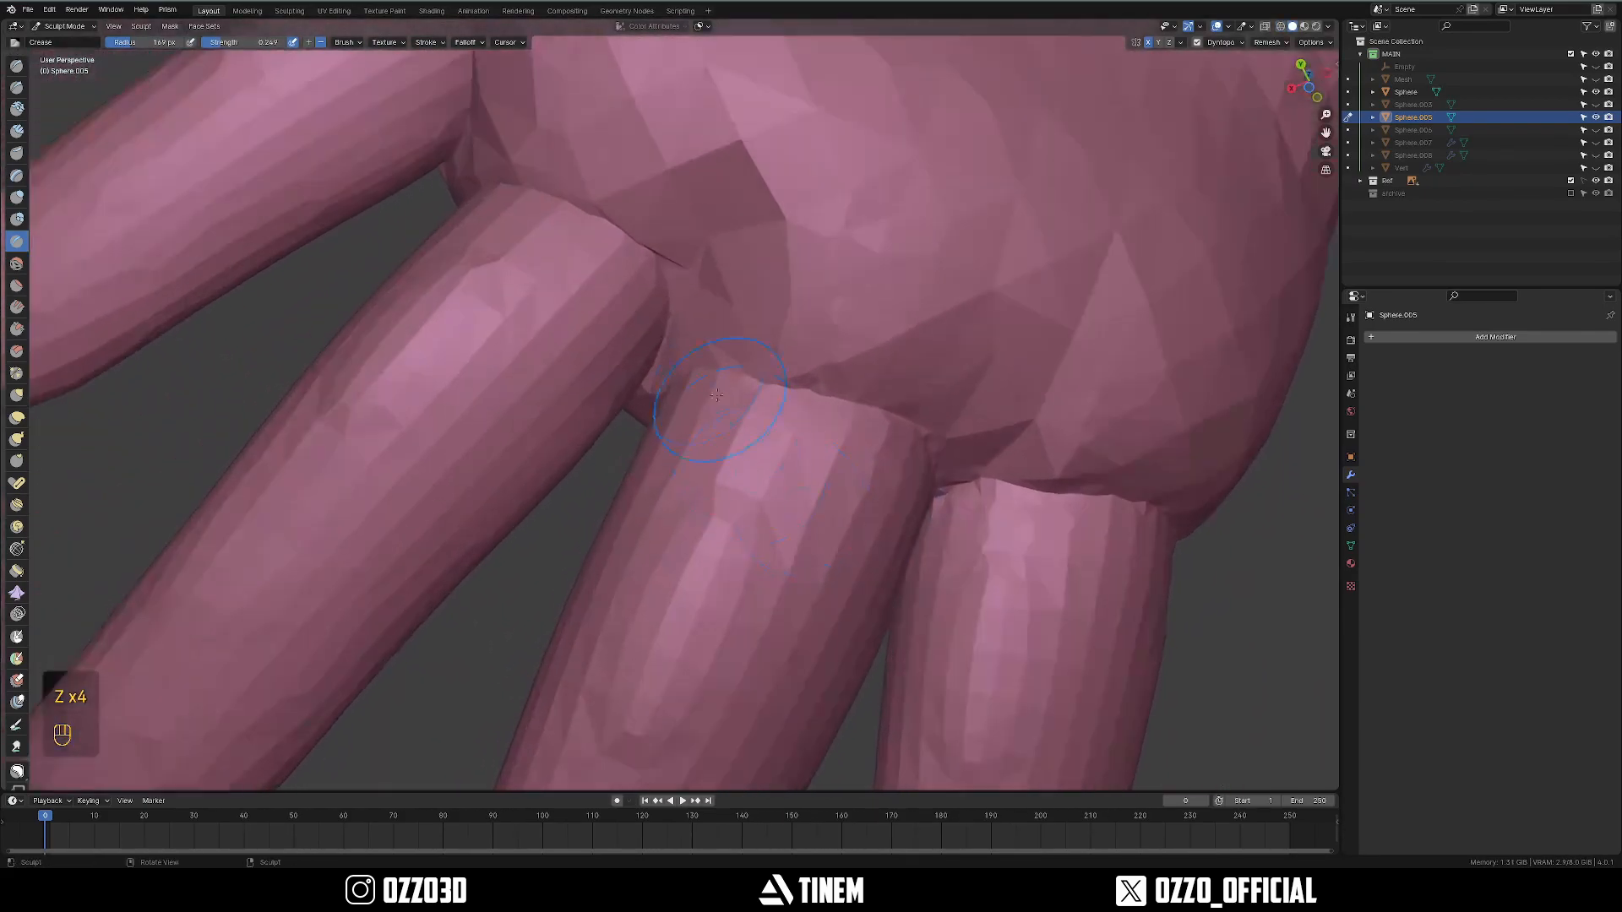
middle_click_drag(504, 186, 650, 500, "shift")
key("f")
left_click(677, 503)
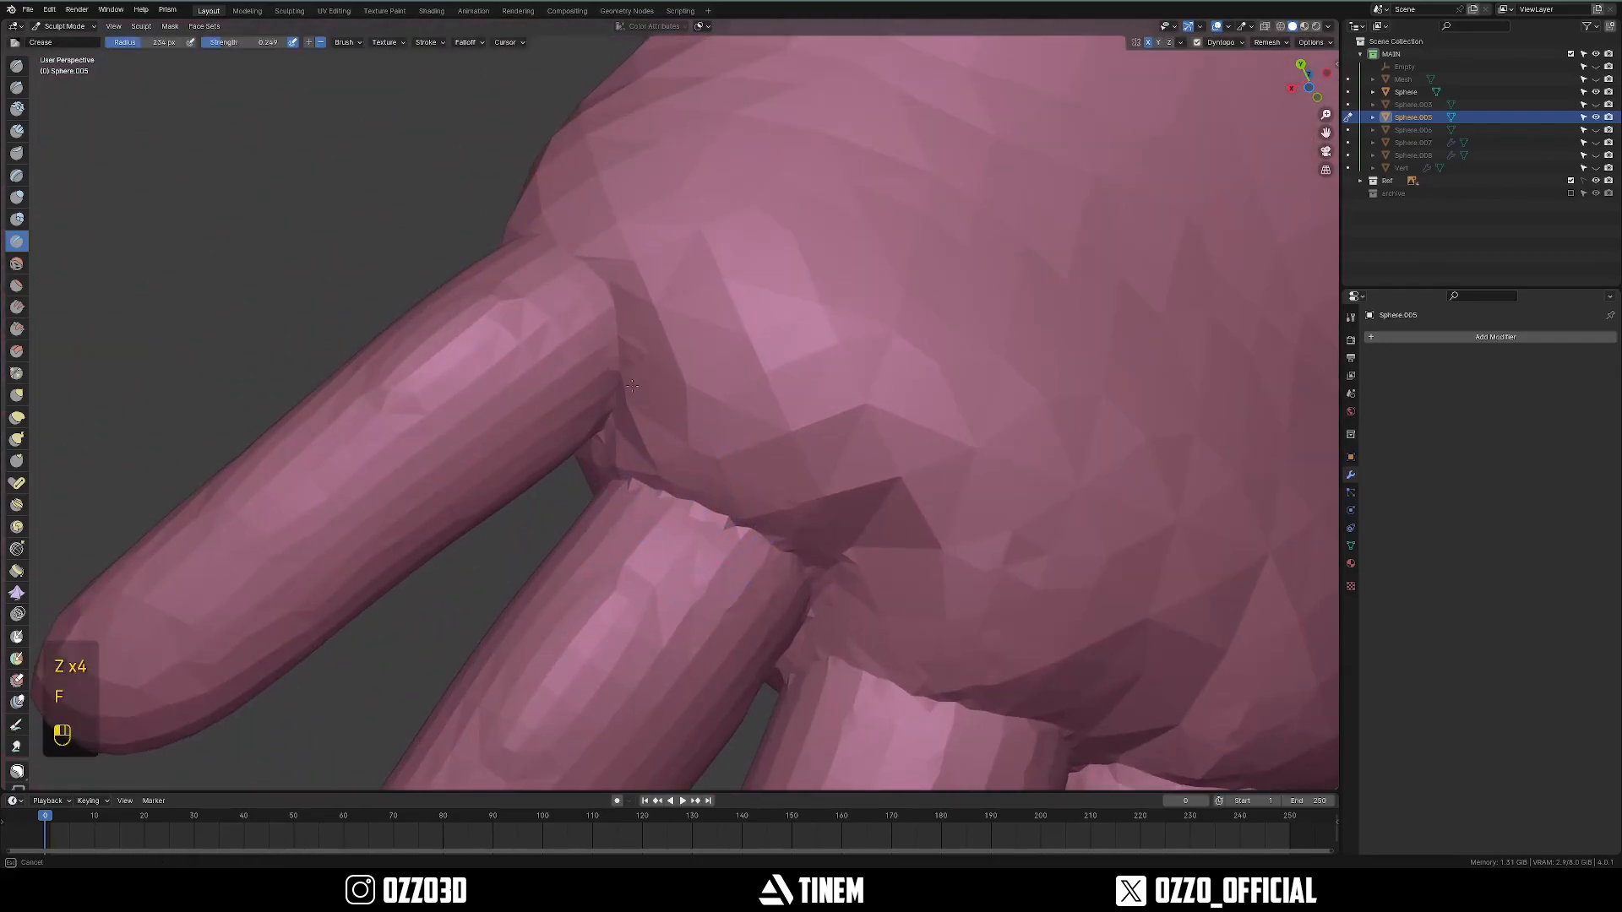
left_click_drag(659, 429, 851, 460, "shift")
middle_click_drag(851, 456, 634, 278, "shift")
mouse_move(634, 279)
left_mouse_down("shift")
mouse_move(735, 478)
mouse_move(929, 493)
left_mouse_up("shift")
middle_click_drag(929, 493, 764, 387, "shift")
mouse_move(763, 388)
left_mouse_down("shift")
mouse_move(762, 434)
mouse_move(887, 460)
left_mouse_up("shift")
Enlarge the brush and smooth the palm's surface toward the wrist.
scroll(845, 422, "down", 3)
middle_click_drag(650, 198, 643, 241)
key("f")
left_click(535, 241)
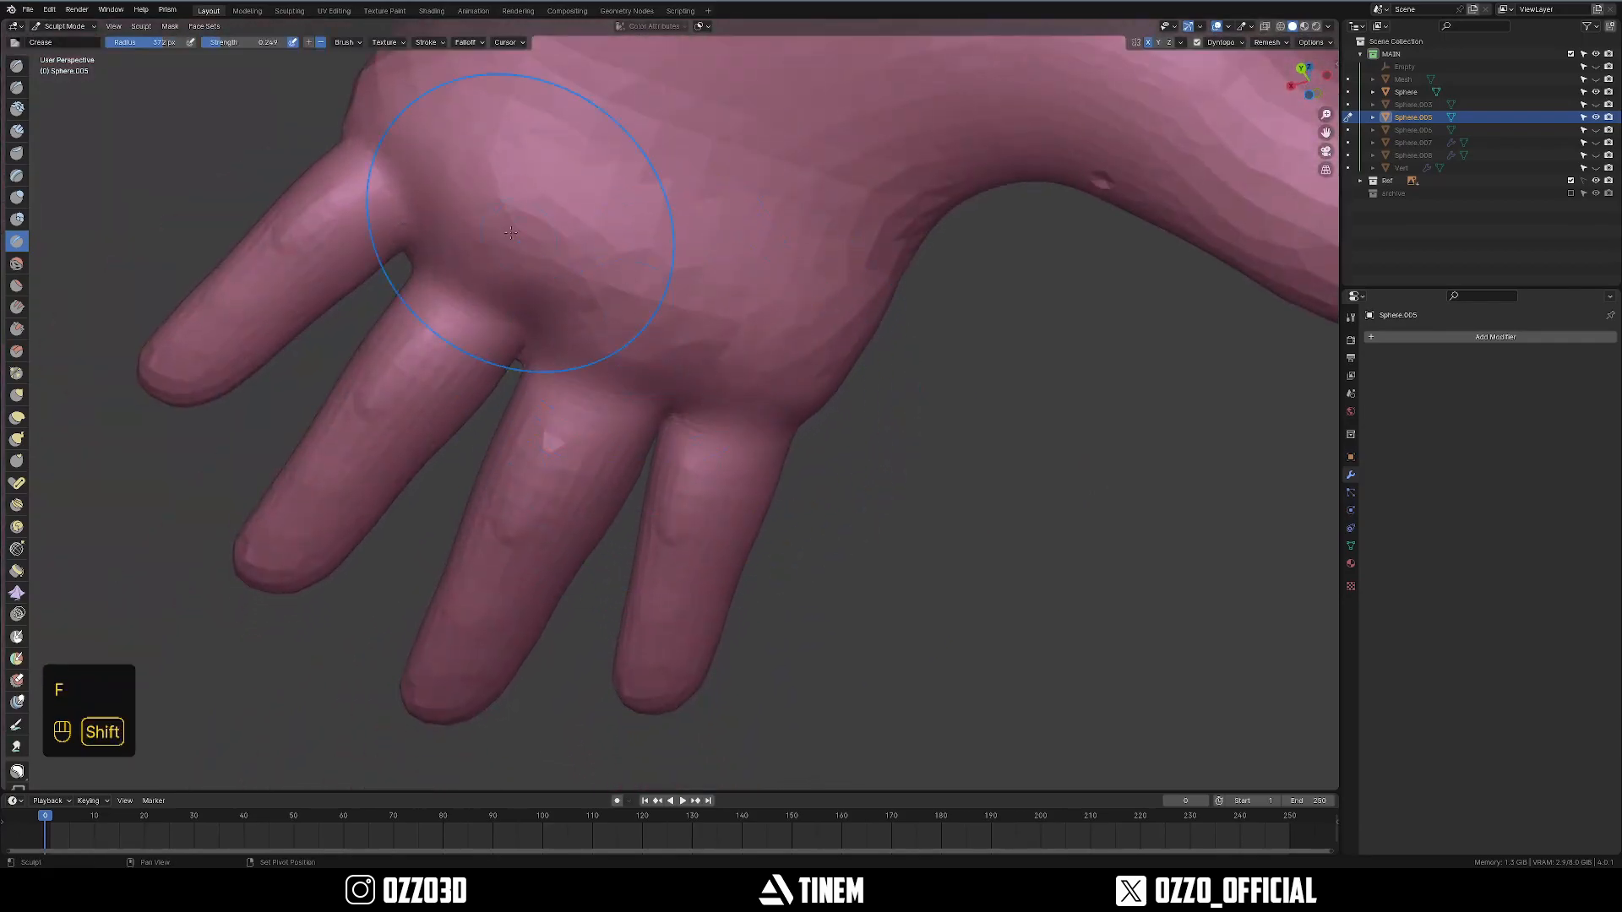
middle_click_drag(794, 292, 895, 262)
middle_click_drag(945, 228, 800, 384, "shift")
left_click_drag(800, 384, 894, 395, "shift")
Crease and smooth the junction where the thumb's base meets the wrist, resizing the brush to fit.
scroll(893, 395, "down", 3)
middle_click_drag(894, 395, 726, 355)
middle_click_drag(726, 380, 684, 479, "shift")
scroll(763, 366, "up", 3)
key("f")
left_click(741, 366)
scroll(684, 465, "up", 2)
key("f")
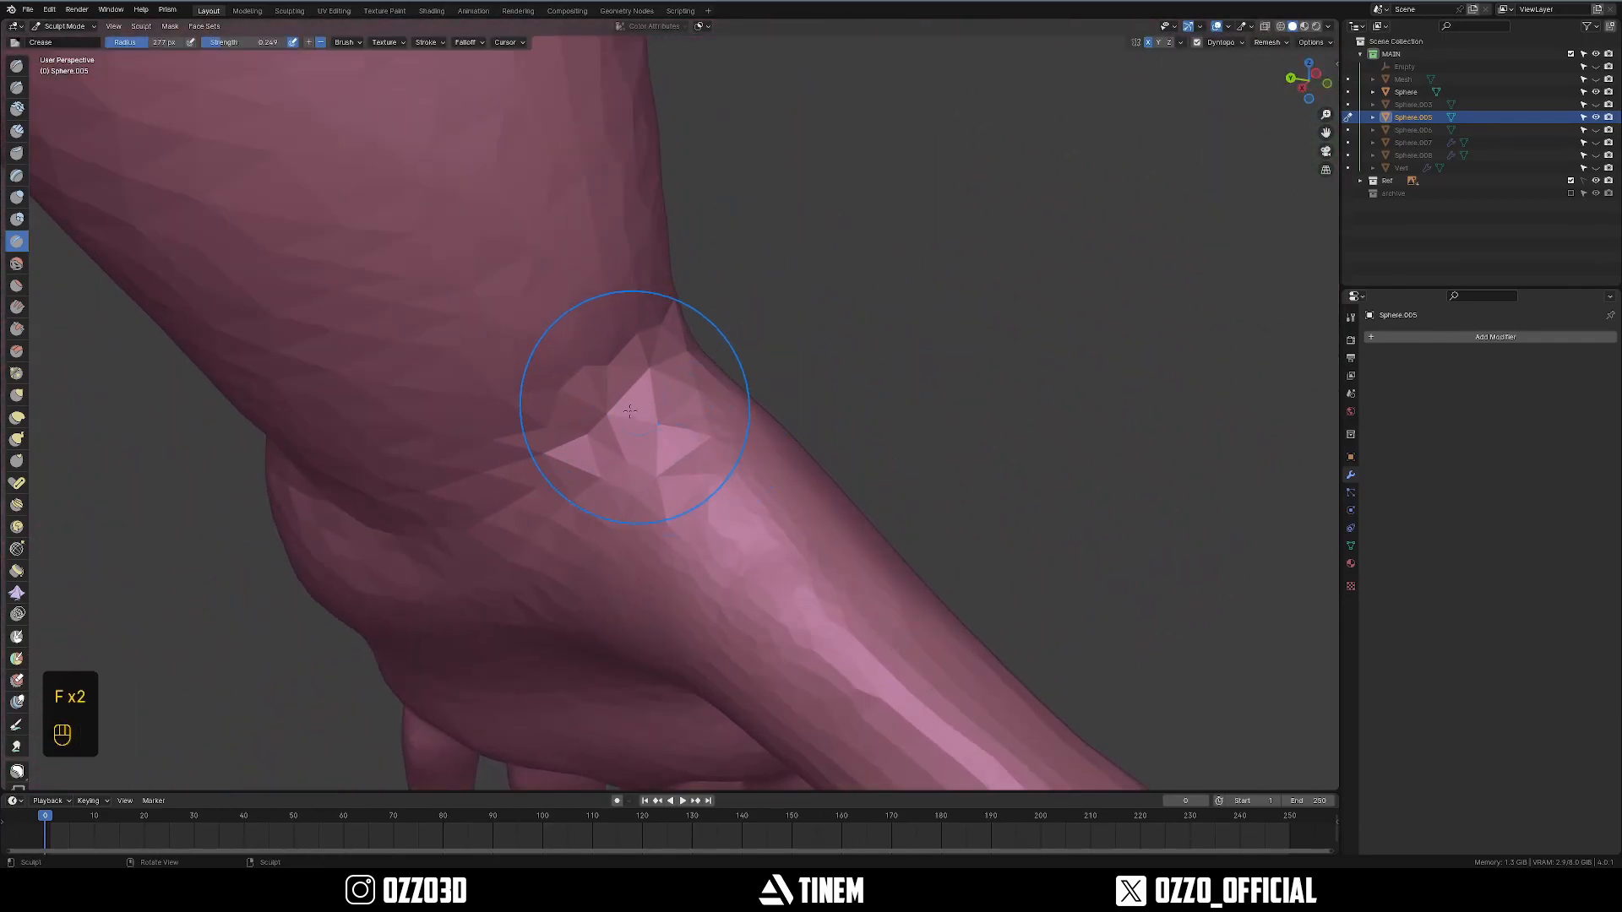
scroll(637, 403, "up", 1)
key("f")
left_click(591, 426)
mouse_move(616, 356)
left_mouse_down()
mouse_move(561, 414)
mouse_move(612, 405)
left_mouse_up()
middle_click_drag(613, 405, 562, 465)
left_click_drag(579, 471, 623, 499, "shift")
mouse_move(624, 498)
middle_mouse_down("shift")
mouse_move(630, 440)
mouse_move(676, 367)
middle_mouse_up("shift")
Reshape the thumb's sides and tip with inverted Crease strokes at adjusted brush sizes.
middle_click_drag(659, 397, 744, 368)
key("f")
left_click(736, 456)
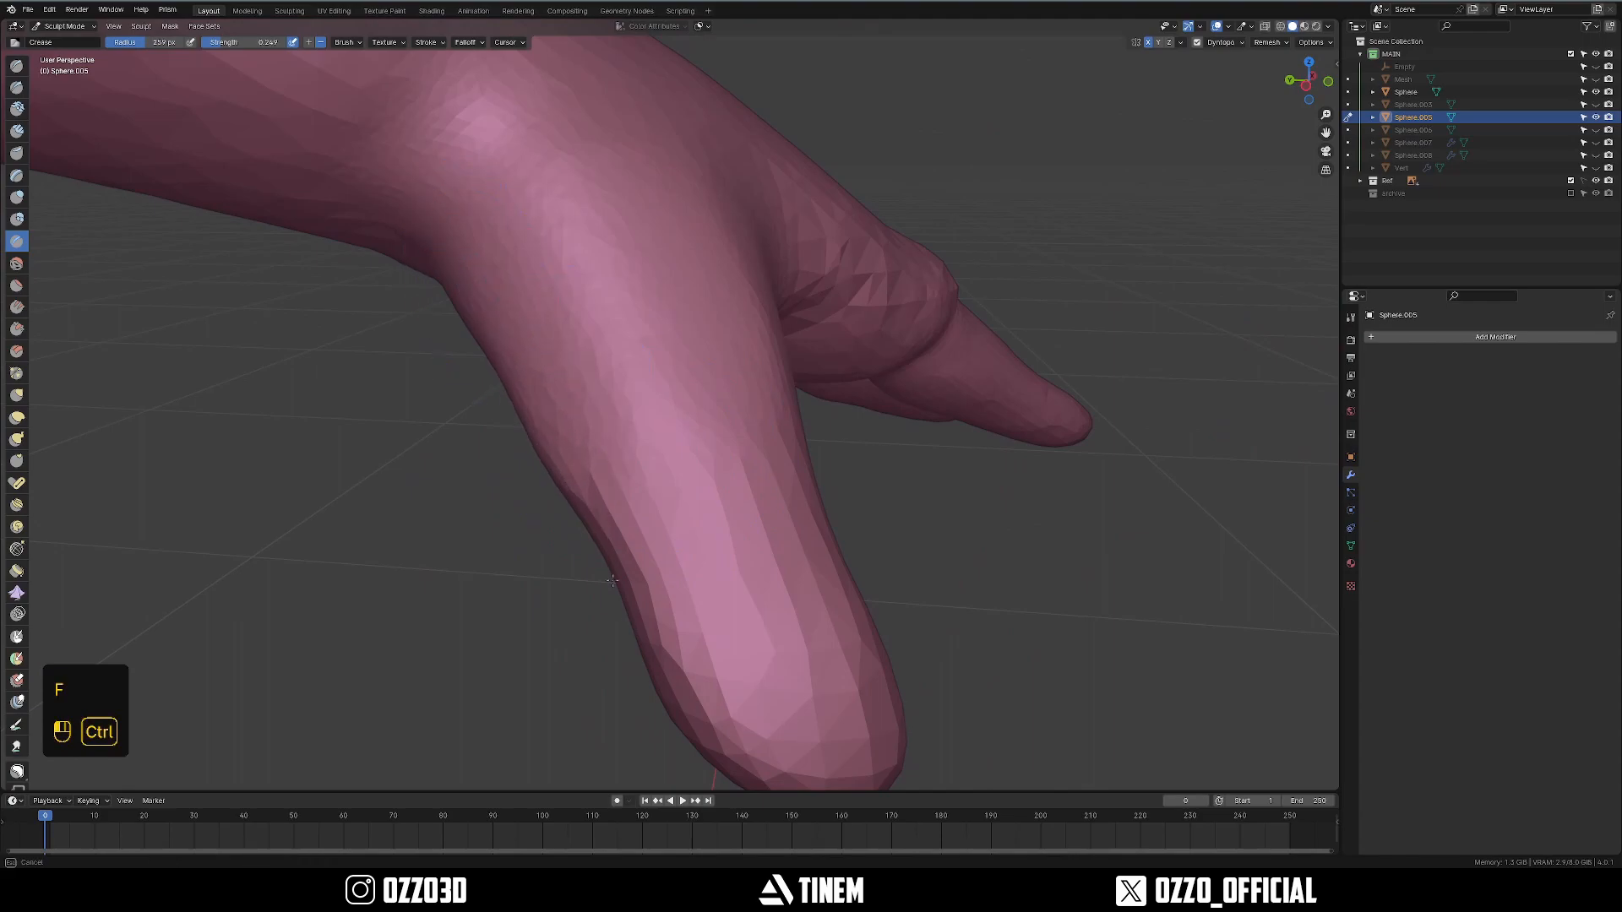
left_click_drag(637, 624, 648, 652, "ctrl")
middle_click_drag(648, 591, 583, 406)
scroll(591, 389, "down", 3)
key("f")
key("f")
left_click_drag(604, 372, 744, 423, "ctrl")
middle_click_drag(753, 423, 524, 456)
scroll(507, 464, "up", 3)
left_click_drag(401, 511, 703, 306, "ctrl")
Enlarge the brush and smooth the whole thumb from its base to the tip.
middle_click_drag(718, 317, 803, 359)
key("f")
left_click(891, 369)
left_click_drag(676, 266, 523, 418, "shift")
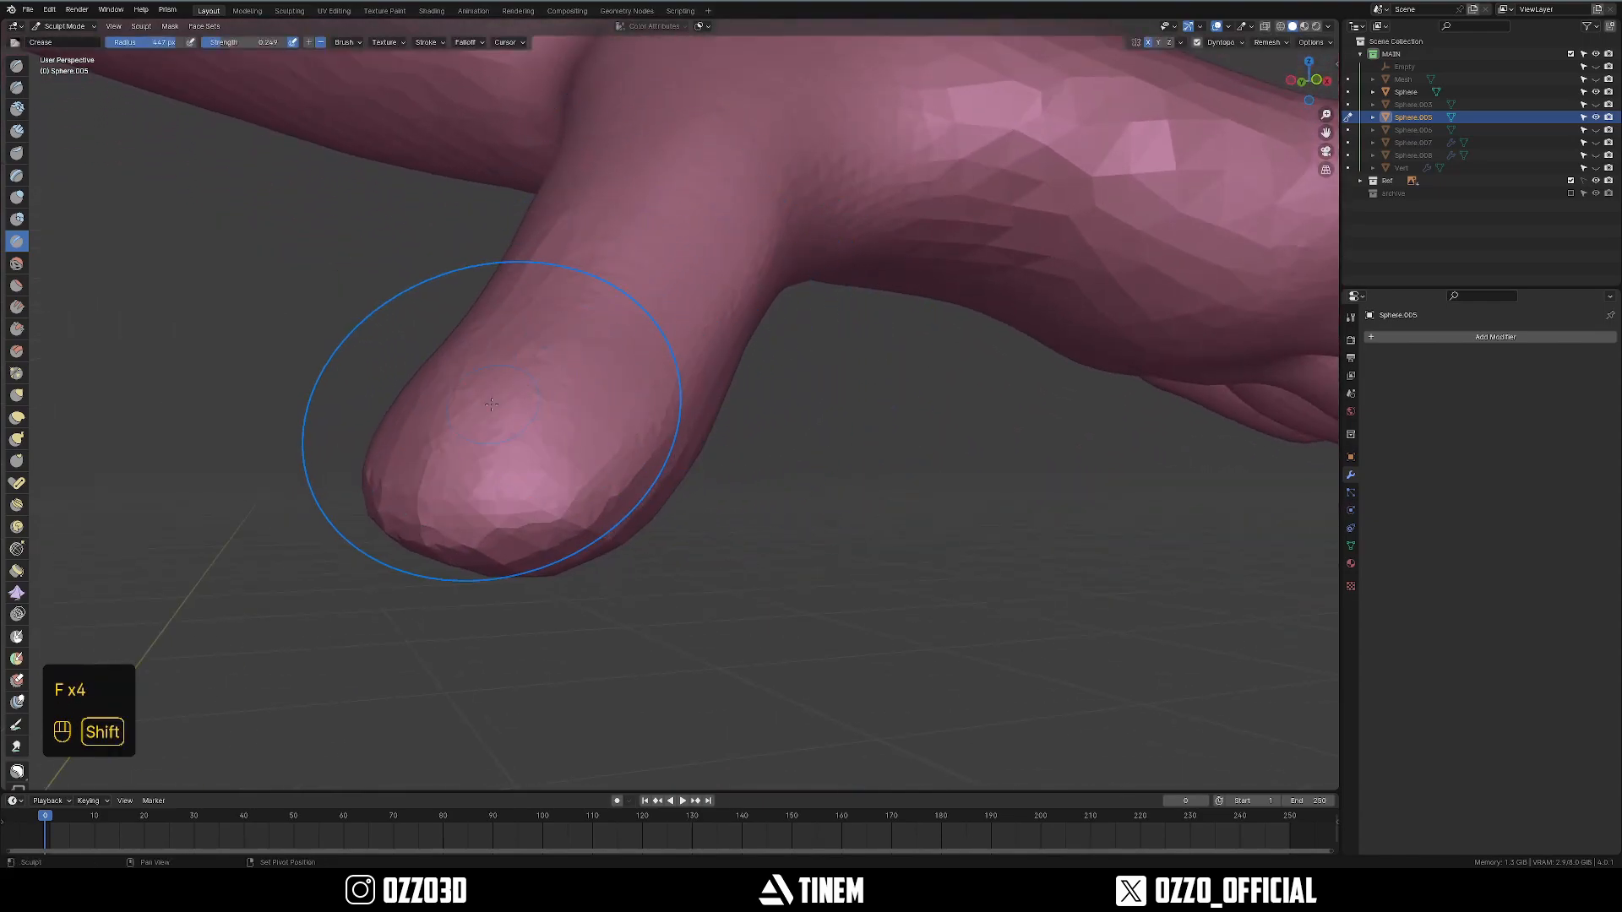
middle_click_drag(486, 435, 550, 466)
left_click_drag(565, 553, 636, 330, "shift")
mouse_move(638, 372)
middle_mouse_down("shift")
mouse_move(612, 582)
mouse_move(506, 541)
middle_mouse_up("shift")
left_click_drag(646, 342, 731, 434, "shift")
middle_click_drag(734, 440, 728, 407)
Sculpt the side of the hand between the thumb and index finger with an inverted Crease stroke.
key("f")
middle_click_drag(600, 354, 772, 291)
scroll(777, 289, "up", 2)
key("f")
left_click(748, 285)
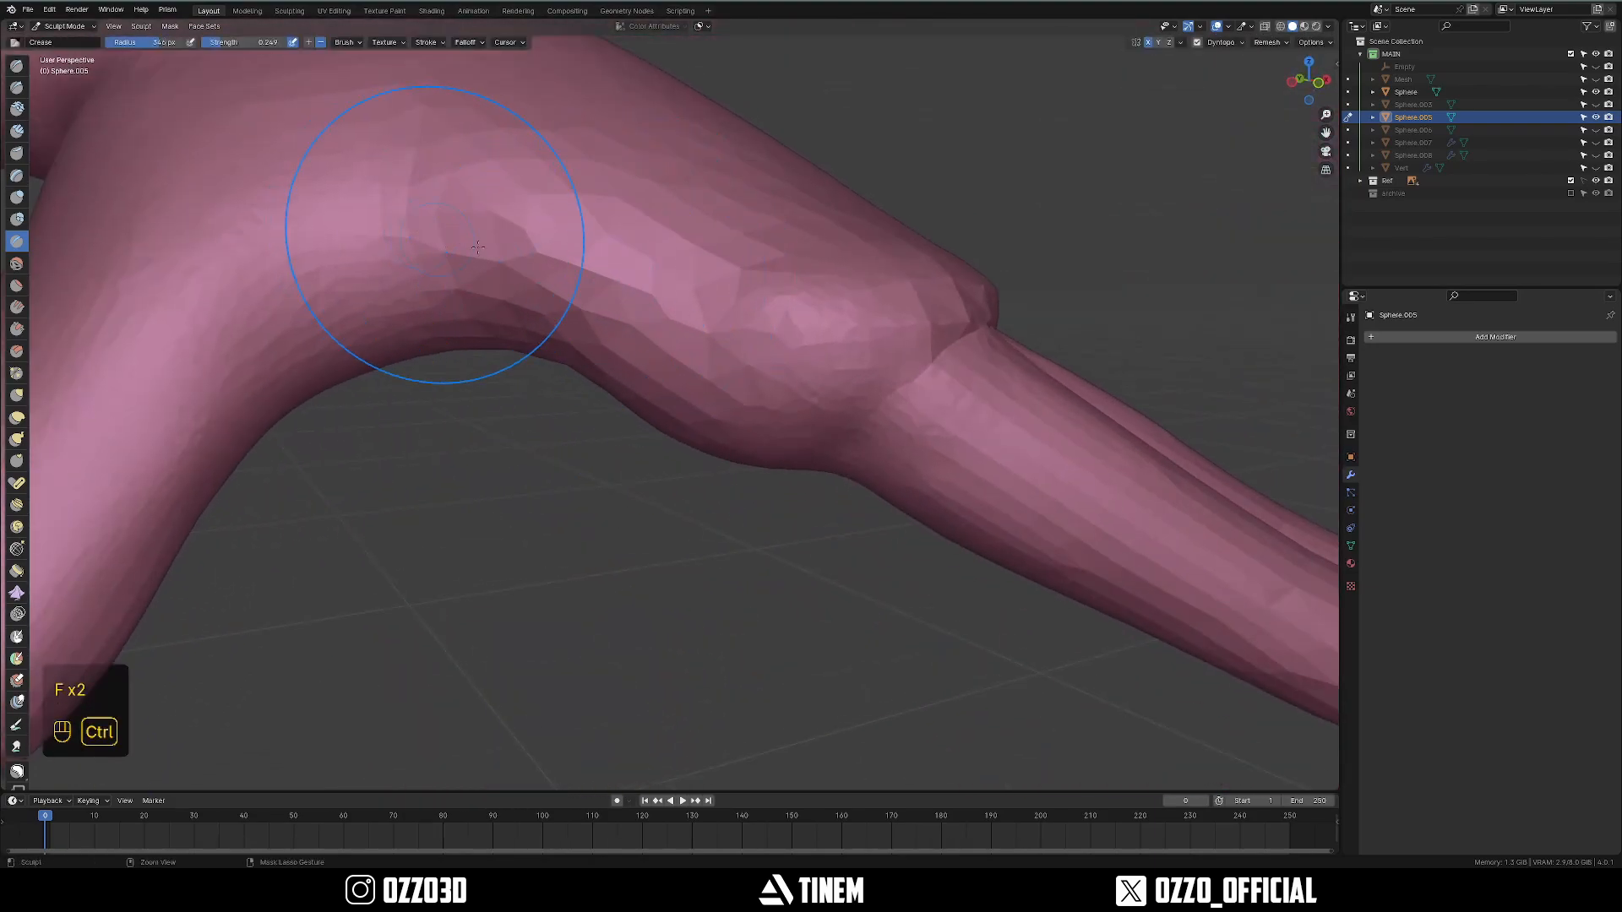
left_click_drag(510, 259, 676, 329, "ctrl")
mouse_move(808, 380)
middle_mouse_down()
mouse_move(625, 405)
mouse_move(515, 380)
mouse_move(580, 468)
mouse_move(572, 425)
middle_mouse_up()
Choose the Snake Hook brush and resize it for the index finger's base.
left_click(17, 439)
key("f")
left_click(555, 463)
middle_click_drag(663, 484, 97, 249, "shift")
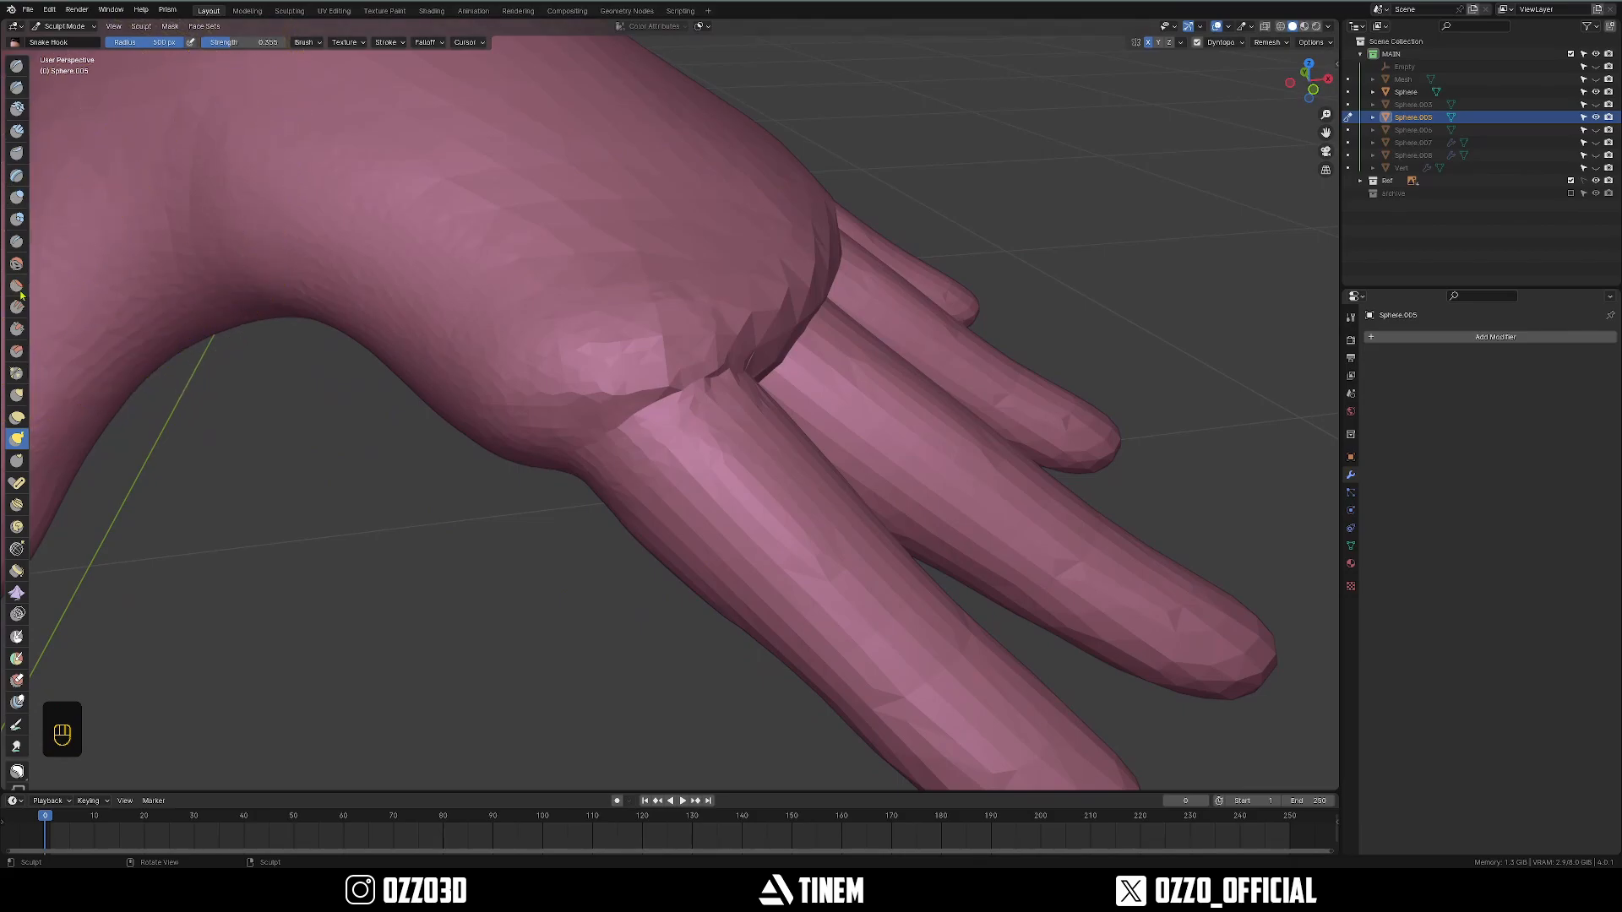
Return to the Crease brush and run an inverted stroke across the index finger's base, resizing the brush.
left_click(17, 241)
key("f")
middle_click_drag(680, 404, 609, 416)
key("f")
left_click(608, 418)
mouse_move(621, 396)
left_mouse_down("ctrl")
mouse_move(663, 388)
mouse_move(704, 451)
mouse_move(689, 439)
left_mouse_up("ctrl")
scroll(663, 385, "up", 1)
key("f")
left_click(675, 372)
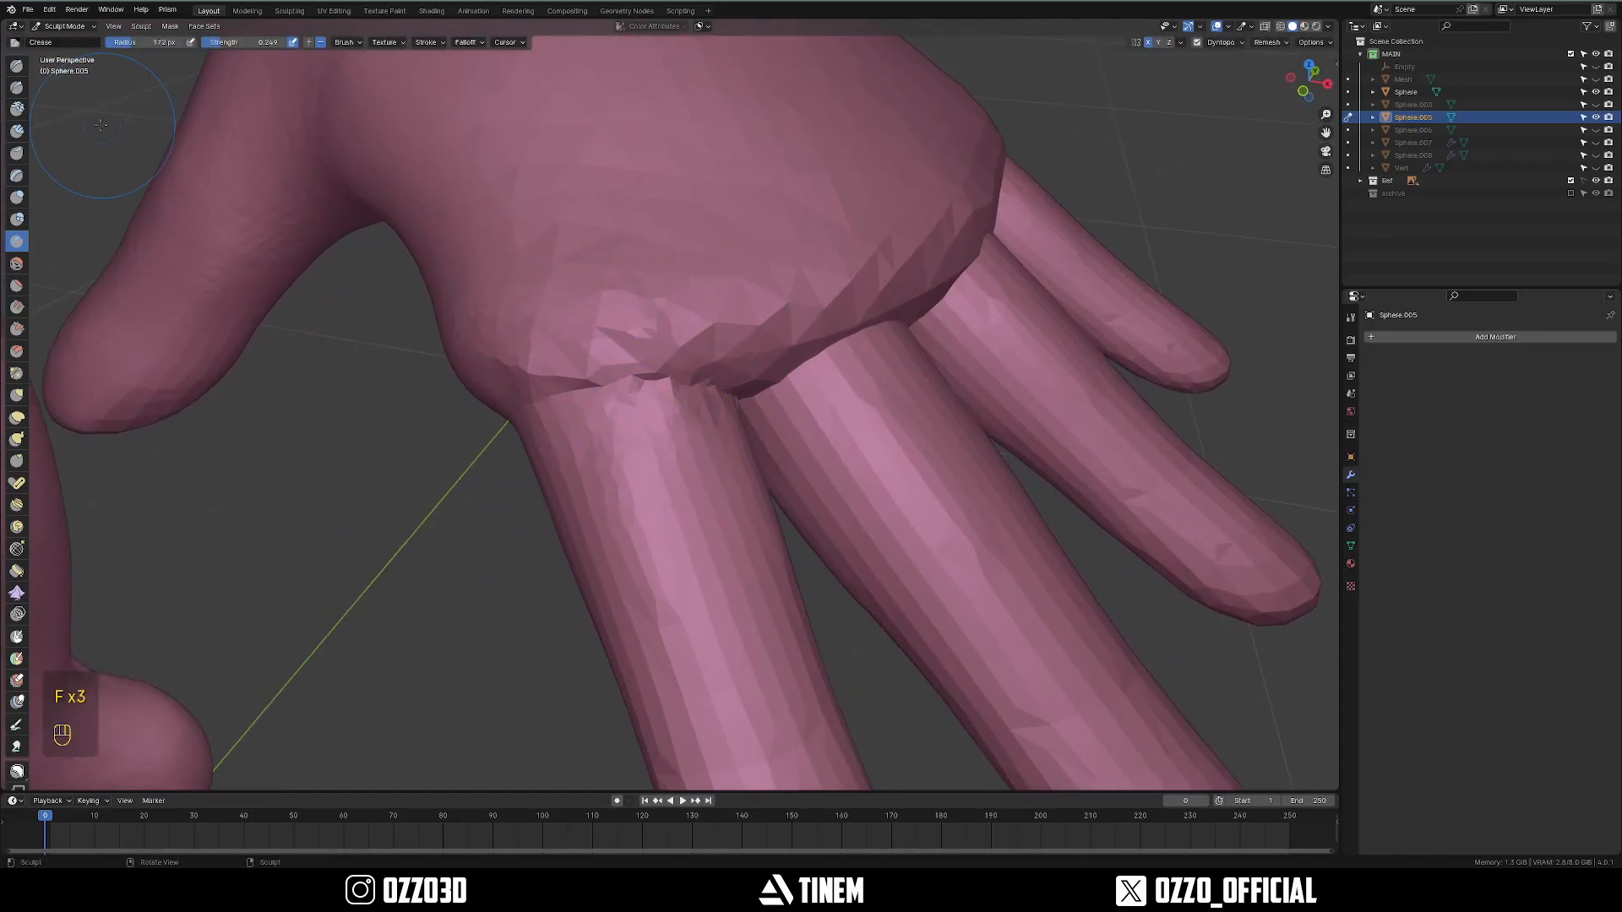
Choose the Clay Strips brush, resize it and build up the index and middle finger joints on the hand's back.
left_click(16, 131)
middle_click_drag(673, 398, 646, 392)
key("f")
left_click(640, 385)
left_click_drag(639, 385, 625, 414)
middle_click_drag(625, 414, 587, 398)
mouse_move(587, 398)
middle_mouse_down("shift")
mouse_move(613, 380)
mouse_move(591, 384)
middle_mouse_up("shift")
left_click_drag(701, 329, 714, 414)
left_click_drag(697, 291, 722, 427)
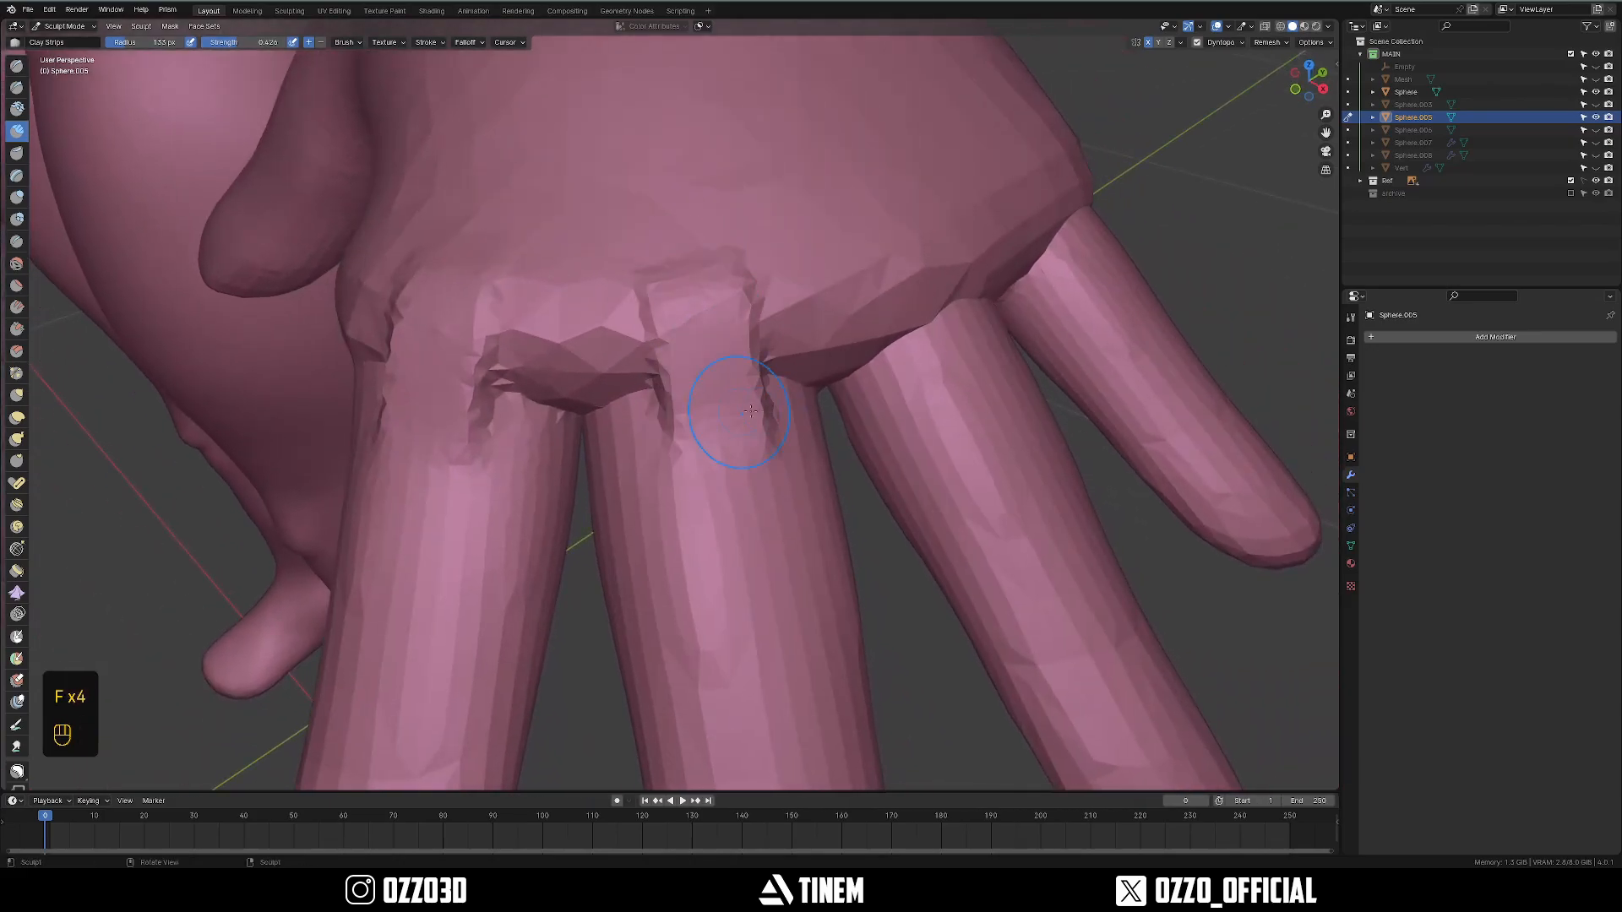
Build up the ring and little finger joints with Clay Strips strokes from the hand's back onto the fingers.
middle_click_drag(726, 423, 591, 439)
mouse_move(834, 345)
left_mouse_down()
mouse_move(826, 472)
mouse_move(821, 435)
left_mouse_up()
middle_click_drag(948, 417, 786, 406, "shift")
middle_click_drag(785, 405, 731, 355)
left_click_drag(731, 325, 724, 445)
left_click_drag(689, 342, 680, 414)
left_click_drag(683, 338, 659, 447)
Enlarge the brush and smooth the little finger's joint into the hand.
key("f")
left_click(762, 406)
mouse_move(728, 325)
left_mouse_down()
mouse_move(718, 439)
mouse_move(731, 358)
left_mouse_up()
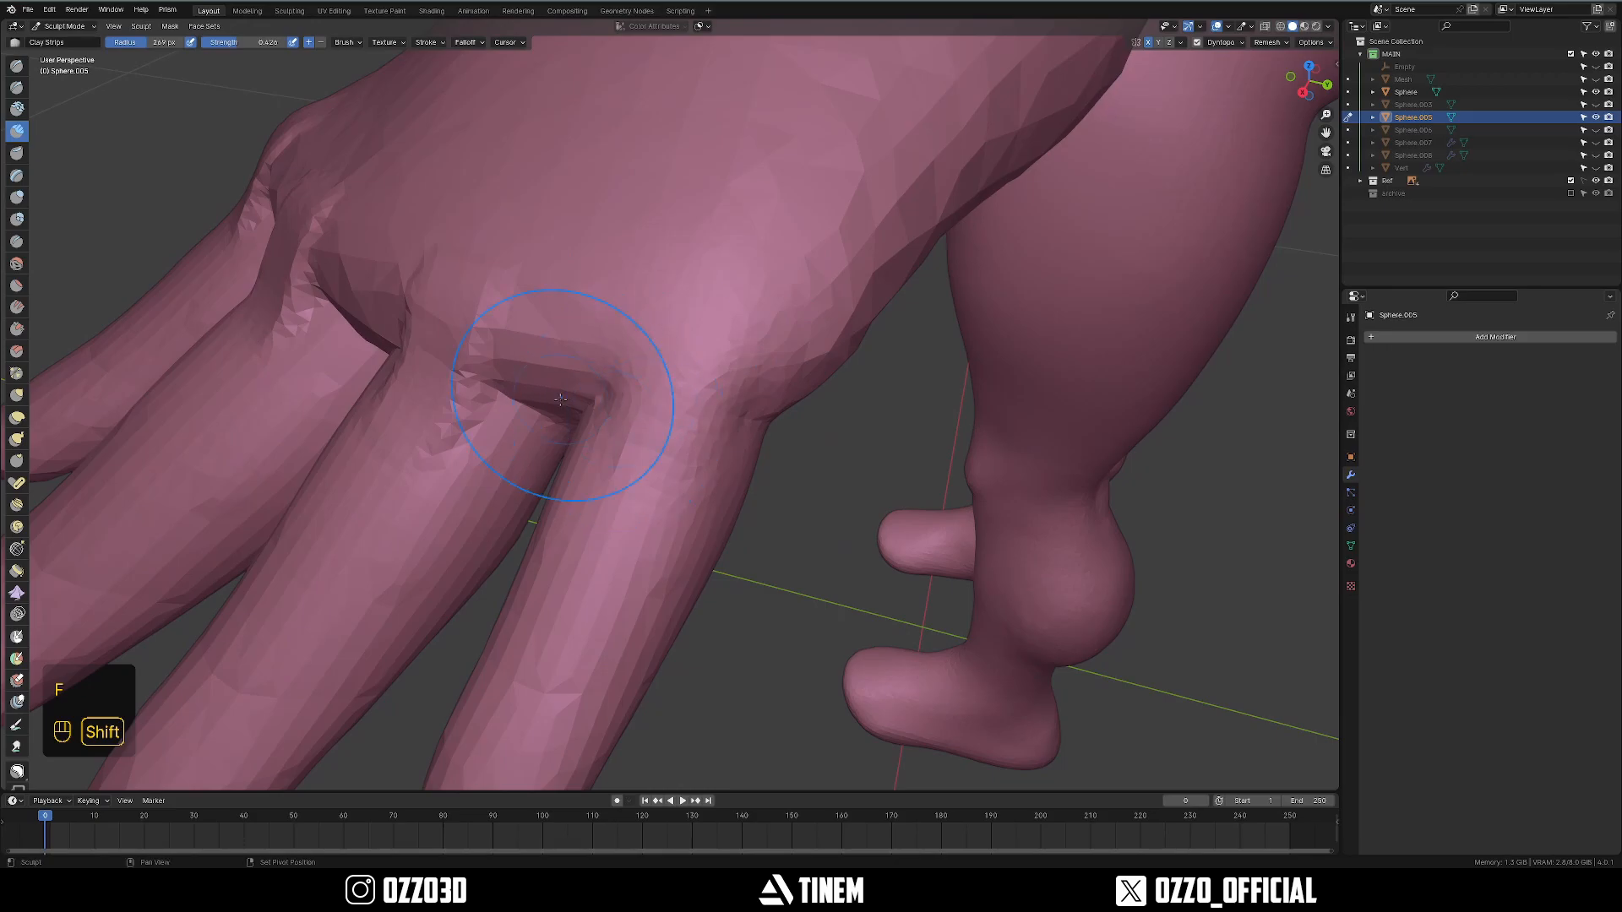
Fill the hollows between the finger bases on the back of the hand using a smaller Clay Strips brush.
middle_click_drag(560, 399, 746, 438)
key("f")
left_click(708, 381)
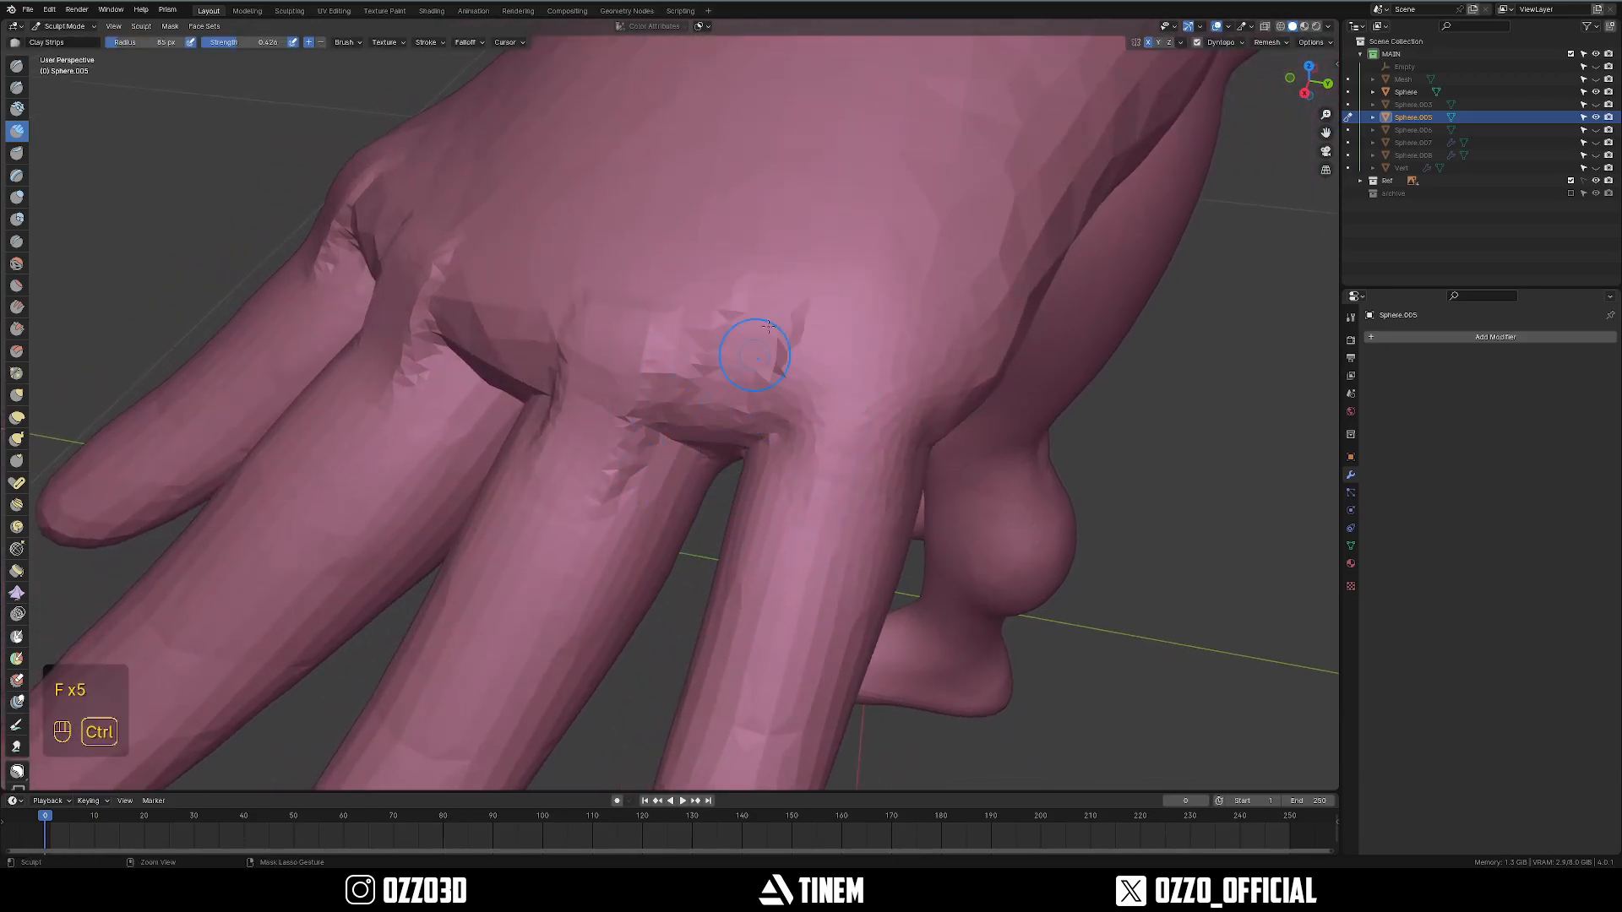
mouse_move(541, 391)
middle_mouse_down()
mouse_move(655, 414)
mouse_move(580, 429)
middle_mouse_up()
key("f")
left_click(648, 429)
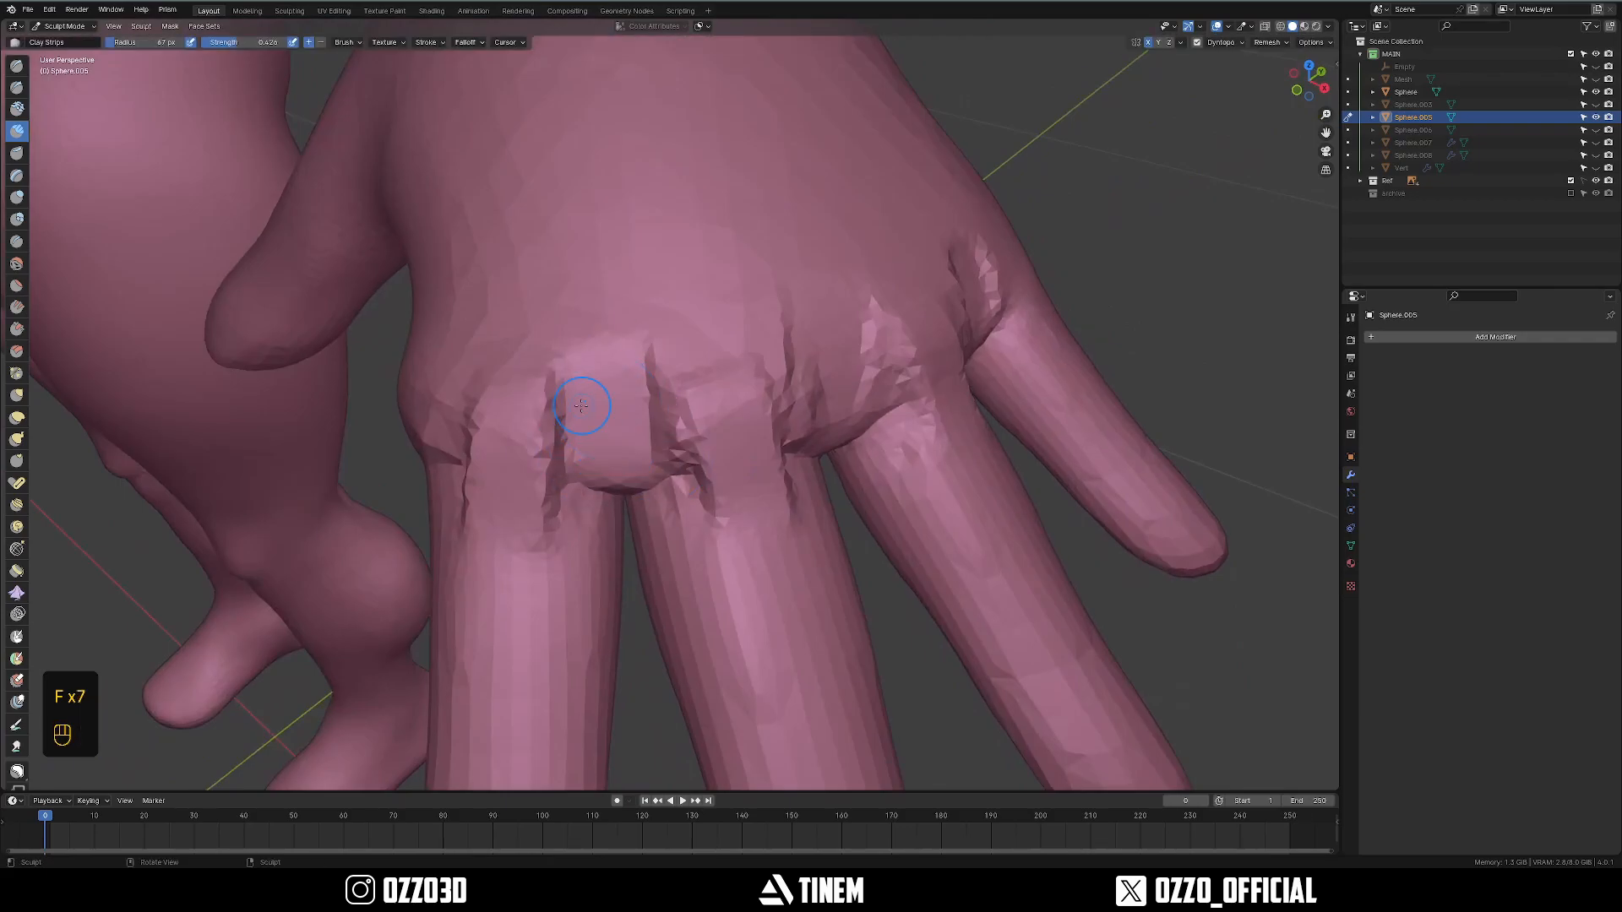
Smooth the built-up finger joints and webbing across the back of the hand with a resized brush.
mouse_move(540, 439)
left_mouse_down("shift")
mouse_move(485, 391)
mouse_move(470, 452)
left_mouse_up("shift")
middle_click_drag(507, 461, 689, 475)
key("f")
left_click(764, 478)
mouse_move(651, 460)
left_mouse_down("shift")
mouse_move(633, 434)
mouse_move(663, 405)
left_mouse_up("shift")
middle_click_drag(726, 380, 616, 440)
mouse_move(666, 515)
middle_mouse_down()
mouse_move(690, 365)
mouse_move(675, 385)
middle_mouse_up()
left_click_drag(832, 403, 832, 363, "shift")
Smooth the outer edge of the hand behind the little finger with a resized brush.
mouse_move(832, 371)
middle_mouse_down("shift")
mouse_move(630, 457)
mouse_move(639, 438)
middle_mouse_up("shift")
key("f")
left_click(550, 453)
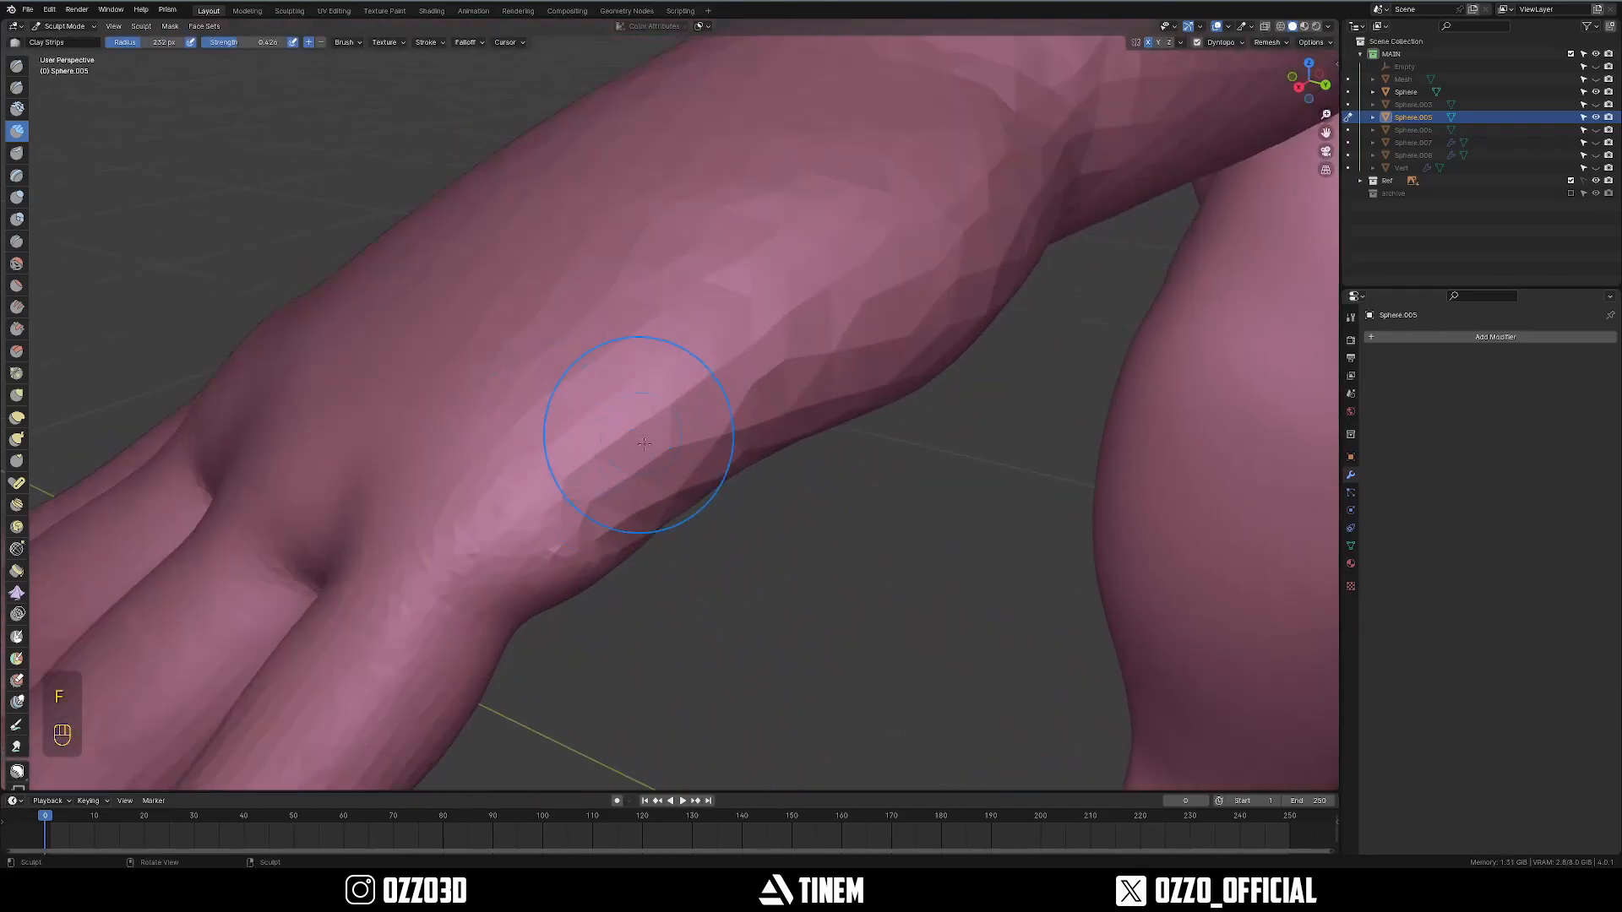
left_click_drag(835, 385, 773, 422, "shift")
mouse_move(760, 431)
middle_mouse_down()
mouse_move(699, 470)
mouse_move(608, 423)
middle_mouse_up()
key("f")
left_click(629, 418)
mouse_move(642, 423)
left_mouse_down("shift")
mouse_move(626, 409)
mouse_move(676, 405)
left_mouse_up("shift")
Sculpt and smooth the little-finger side of the hand toward the wrist, resizing the brush.
mouse_move(691, 413)
middle_mouse_down()
mouse_move(642, 438)
mouse_move(797, 332)
mouse_move(650, 461)
mouse_move(599, 428)
mouse_move(537, 449)
middle_mouse_up()
key("z")
left_click_drag(549, 439, 769, 342)
key("z")
key("f")
left_click(971, 317)
left_click_drag(950, 309, 940, 305, "shift")
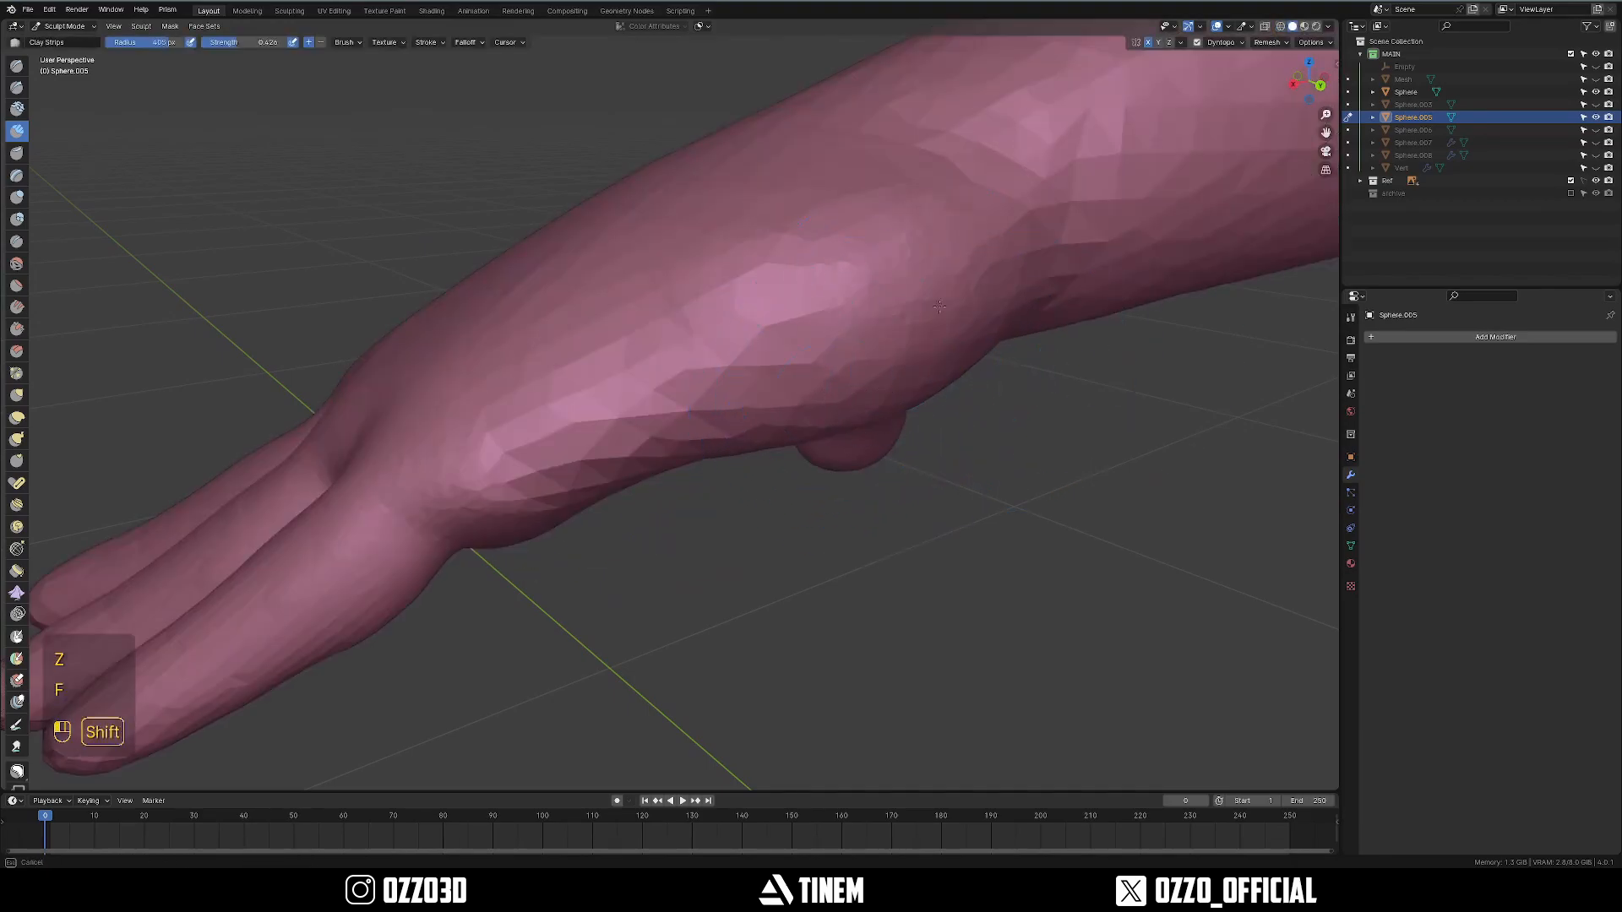
Smooth the index finger's joint where it meets the edge of the hand beside the thumb.
middle_click_drag(688, 362, 679, 471)
scroll(680, 472, "up", 3)
middle_click_drag(761, 339, 727, 332)
scroll(589, 455, "down", 5)
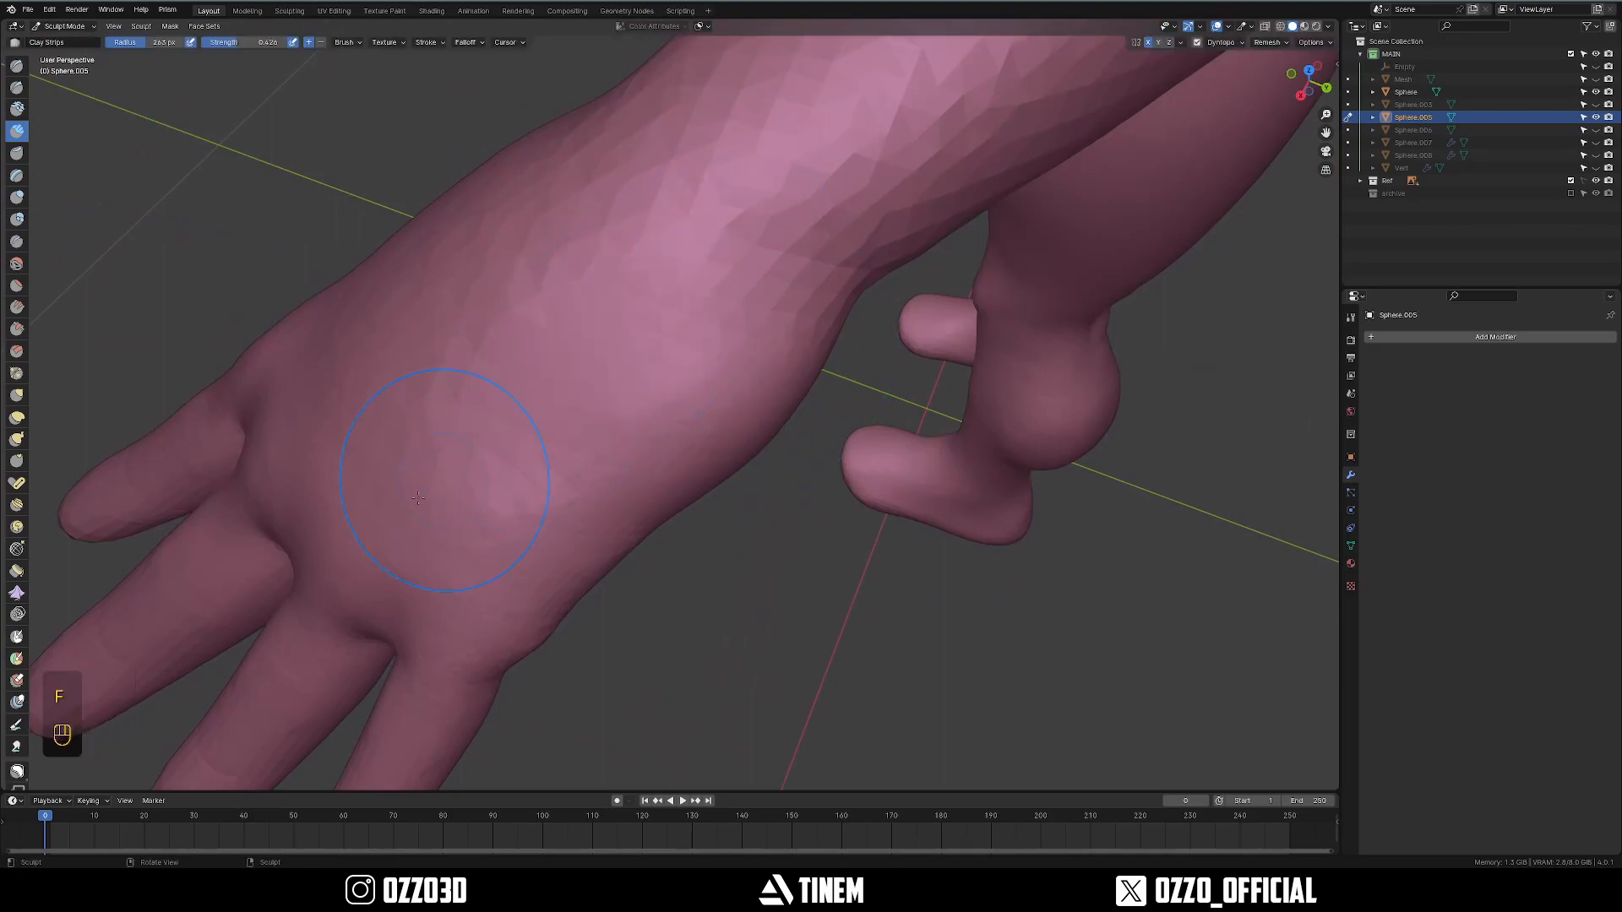
middle_click_drag(464, 459, 655, 516)
mouse_move(707, 457)
middle_mouse_down()
mouse_move(778, 391)
mouse_move(695, 471)
mouse_move(687, 507)
mouse_move(705, 440)
middle_mouse_up()
scroll(704, 440, "up", 2)
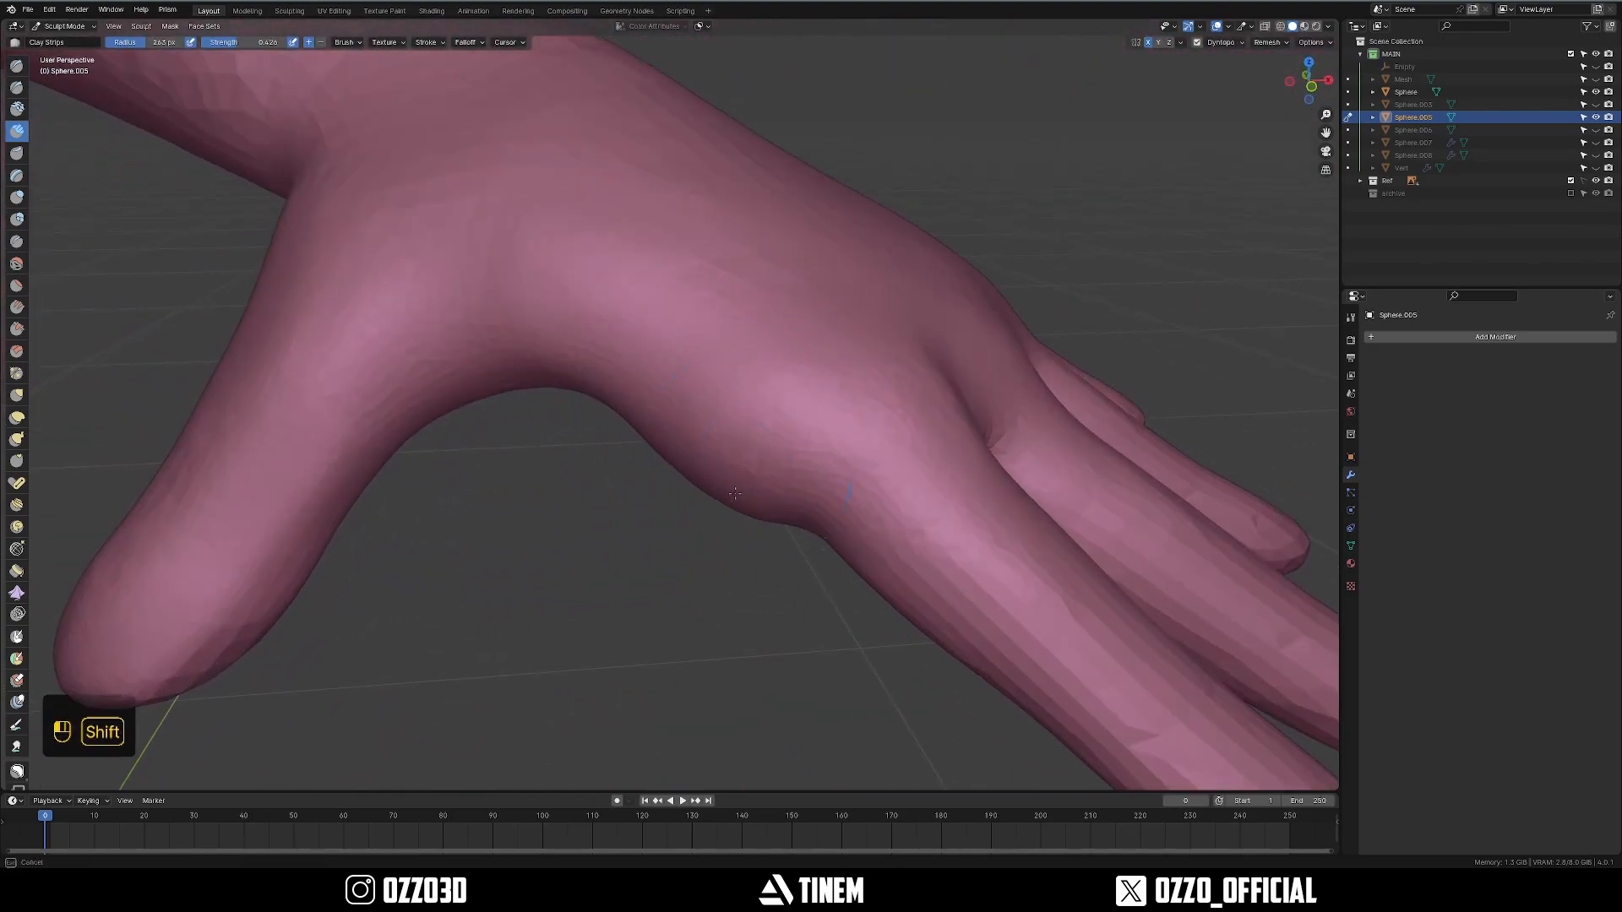
left_click_drag(599, 244, 718, 405, "shift")
Carve a crease across the wrist using a resized Crease brush.
scroll(774, 473, "down", 6)
middle_click_drag(913, 439, 853, 511)
scroll(853, 511, "down", 3)
mouse_move(980, 515)
middle_mouse_down()
mouse_move(933, 528)
mouse_move(950, 545)
mouse_move(846, 423)
mouse_move(870, 549)
mouse_move(832, 325)
middle_mouse_up()
mouse_move(832, 325)
middle_mouse_down()
mouse_move(785, 387)
mouse_move(723, 575)
middle_mouse_up()
scroll(722, 574, "up", 3)
key("shift+c")
middle_click_drag(638, 452, 666, 387, "shift")
scroll(666, 388, "up", 2)
key("f")
left_click(733, 326)
left_click_drag(533, 247, 536, 249)
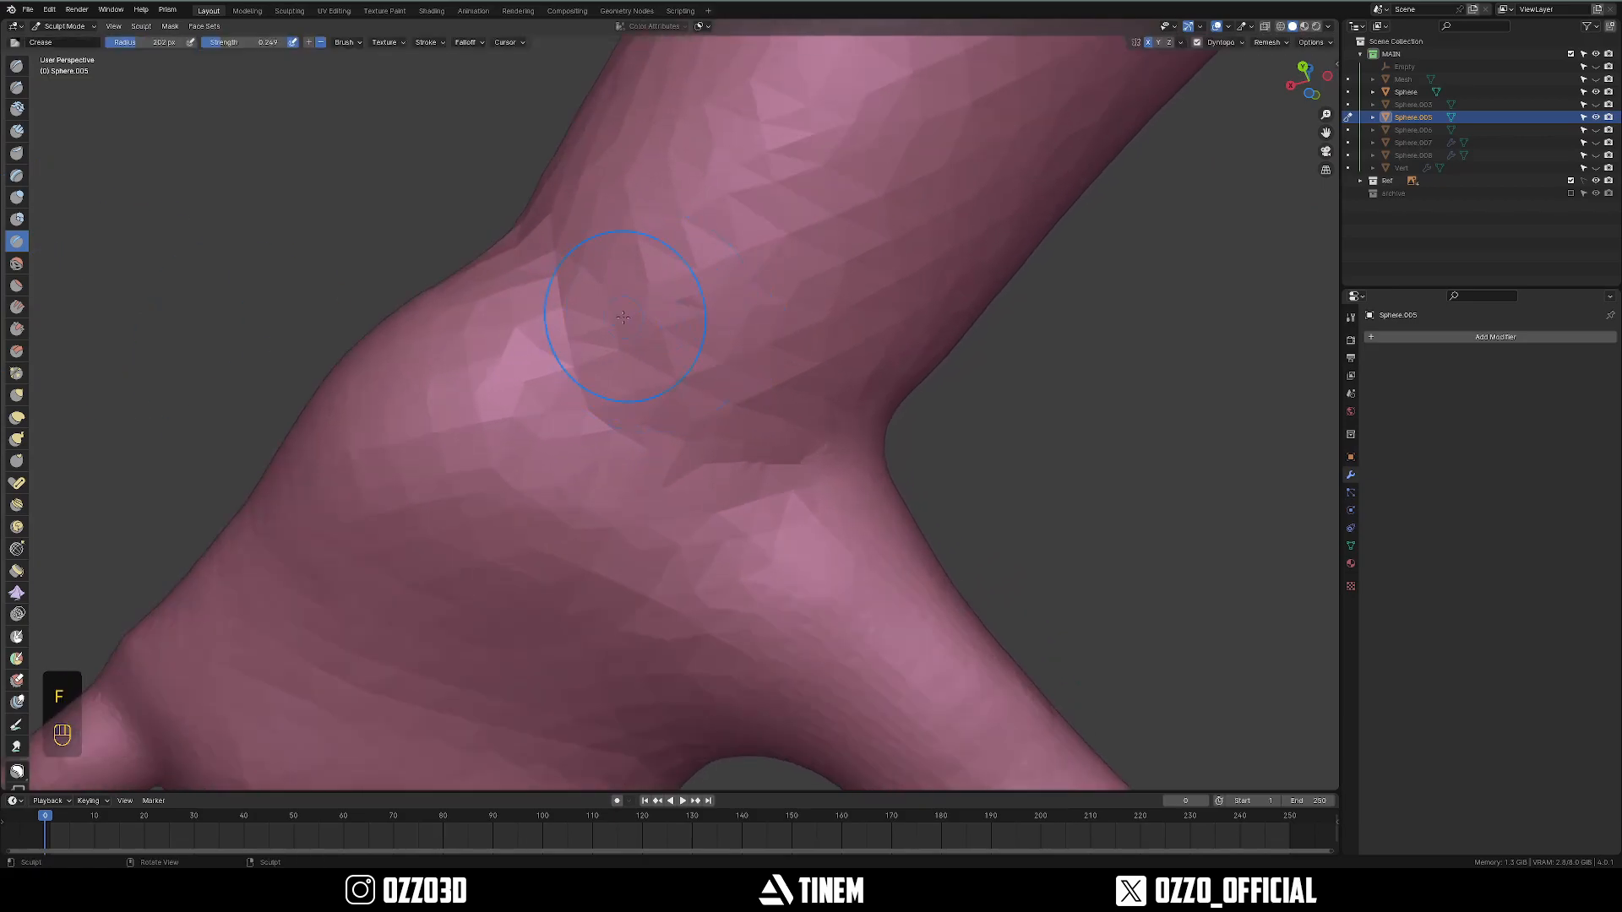
Return the body mesh to Object Mode and save the file.
scroll(809, 468, "down", 4)
scroll(589, 372, "up", 3)
scroll(748, 462, "down", 3)
middle_click_drag(747, 462, 1005, 541)
scroll(674, 460, "down", 4)
middle_click_drag(673, 459, 827, 450, "shift")
scroll(827, 450, "down", 2)
key("ctrl+Tab")
left_click(786, 393)
middle_click_drag(786, 392, 696, 282)
right_click(951, 381)
key("ctrl+s")
Add a Boolean modifier set to Union on the head, with the body mesh Sphere.005 as its object.
left_click(691, 290)
left_click(696, 282)
key("q")
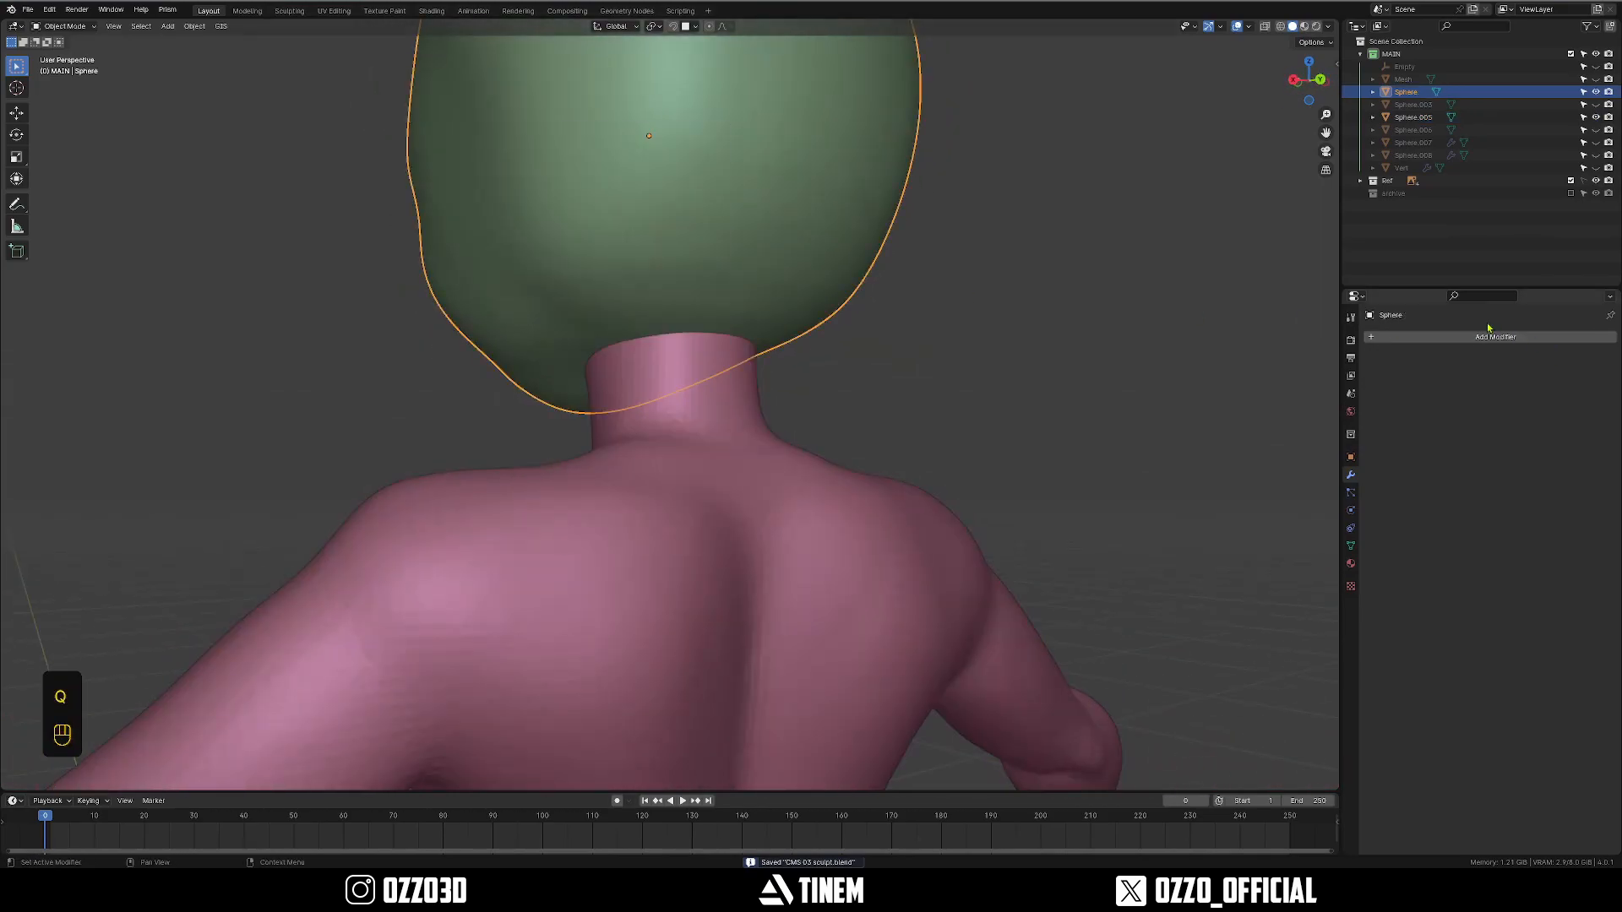
left_click(1485, 337)
left_click(1466, 334)
left_click(1446, 351)
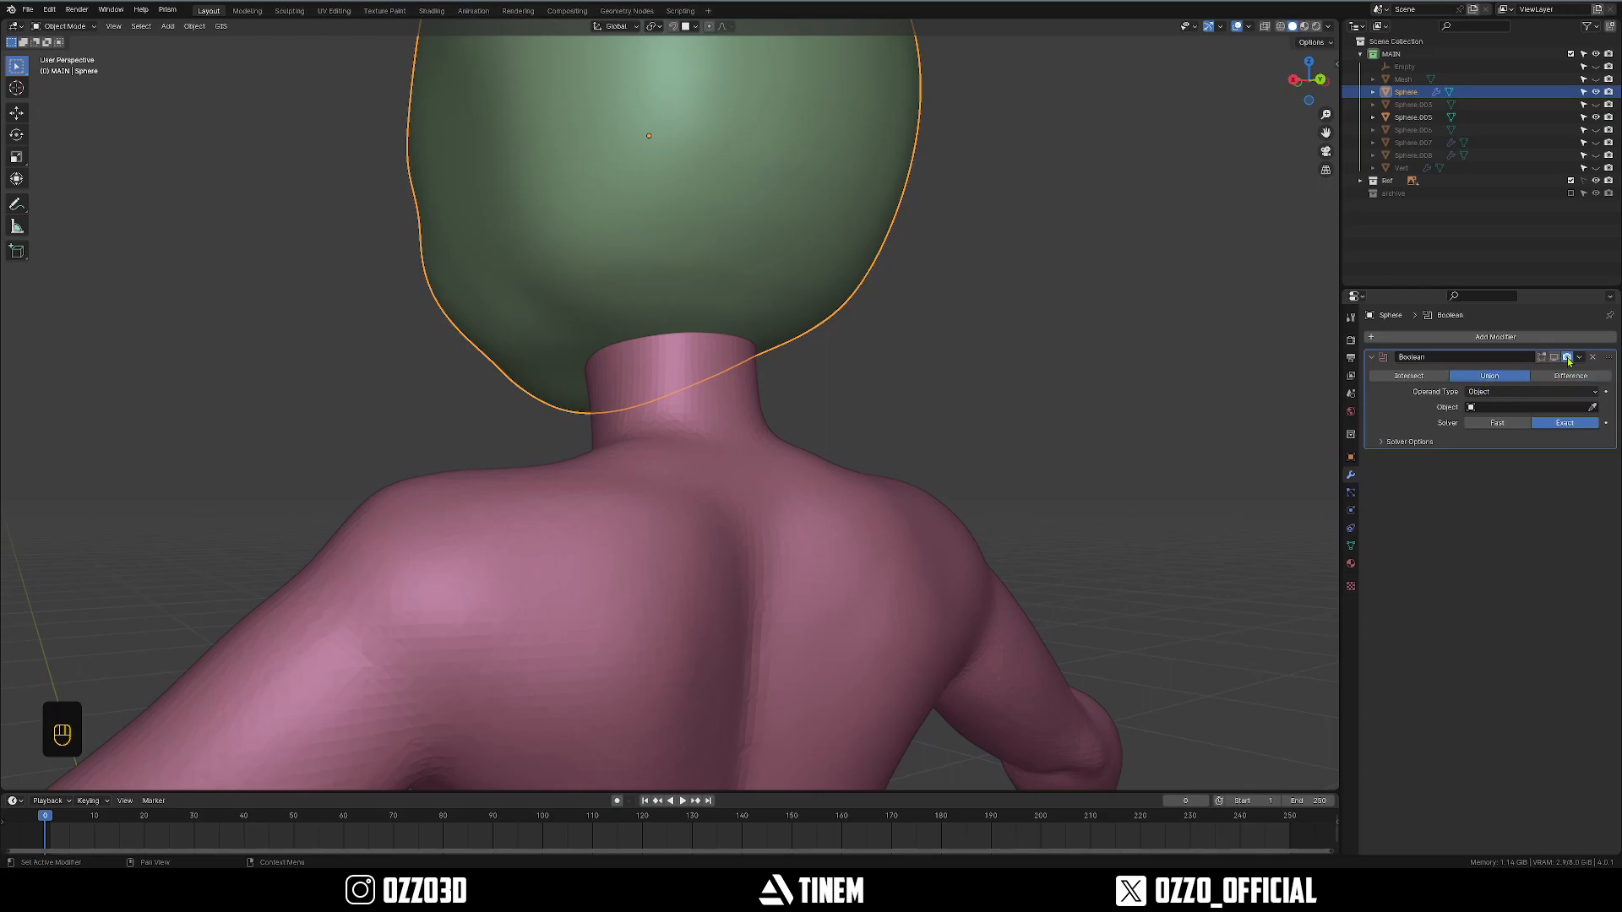
middle_click_drag(1248, 363, 1334, 376, "shift")
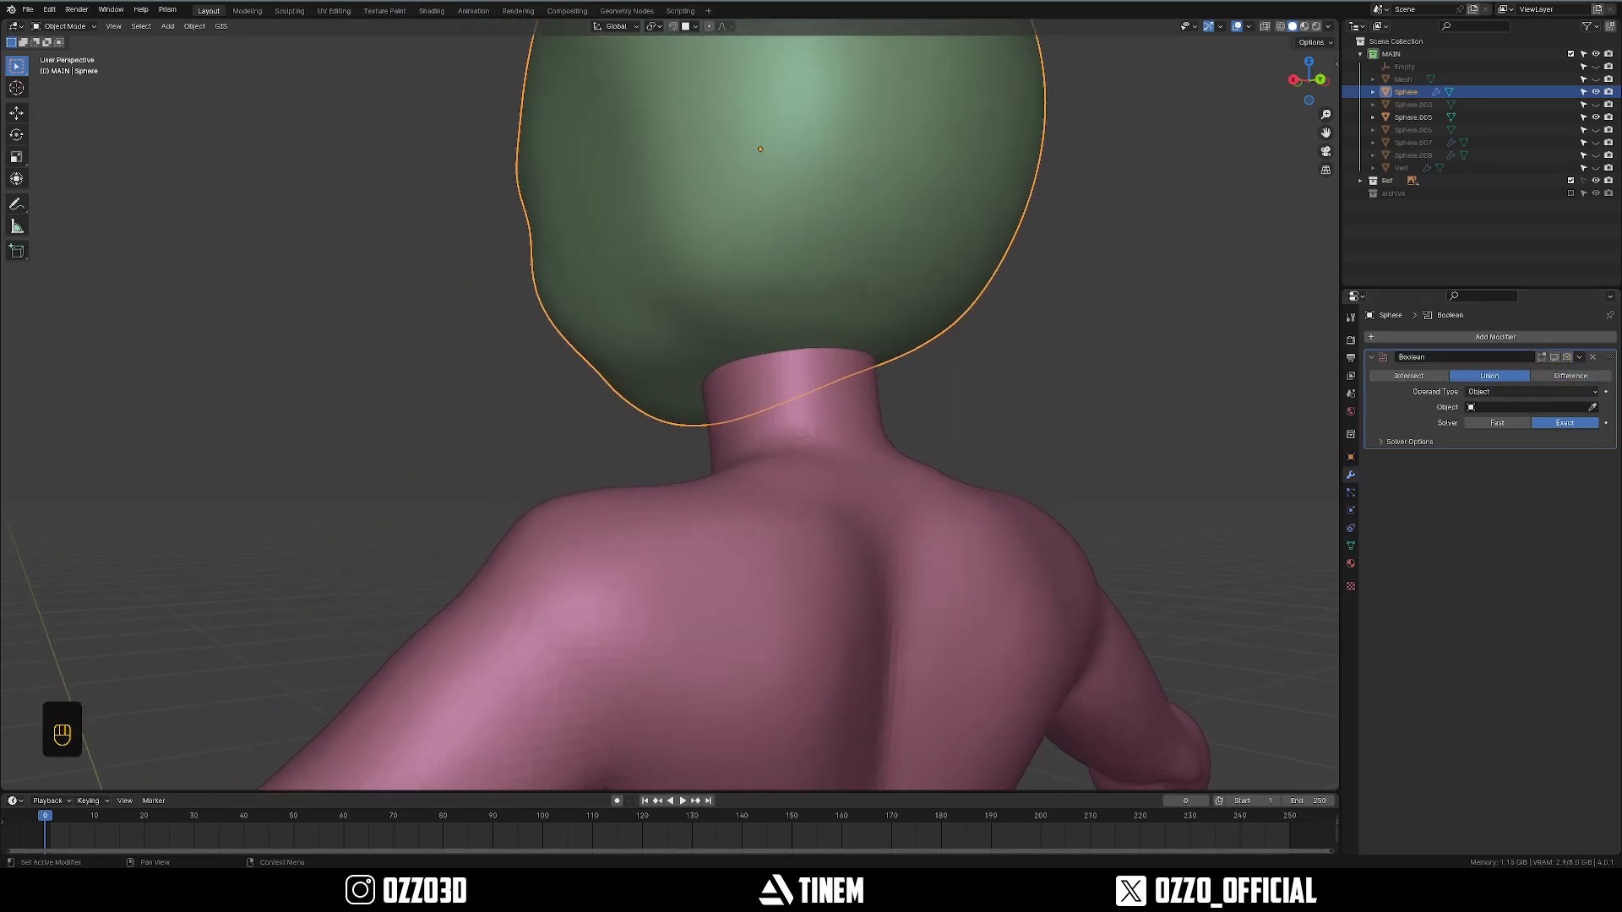
left_click(1595, 407)
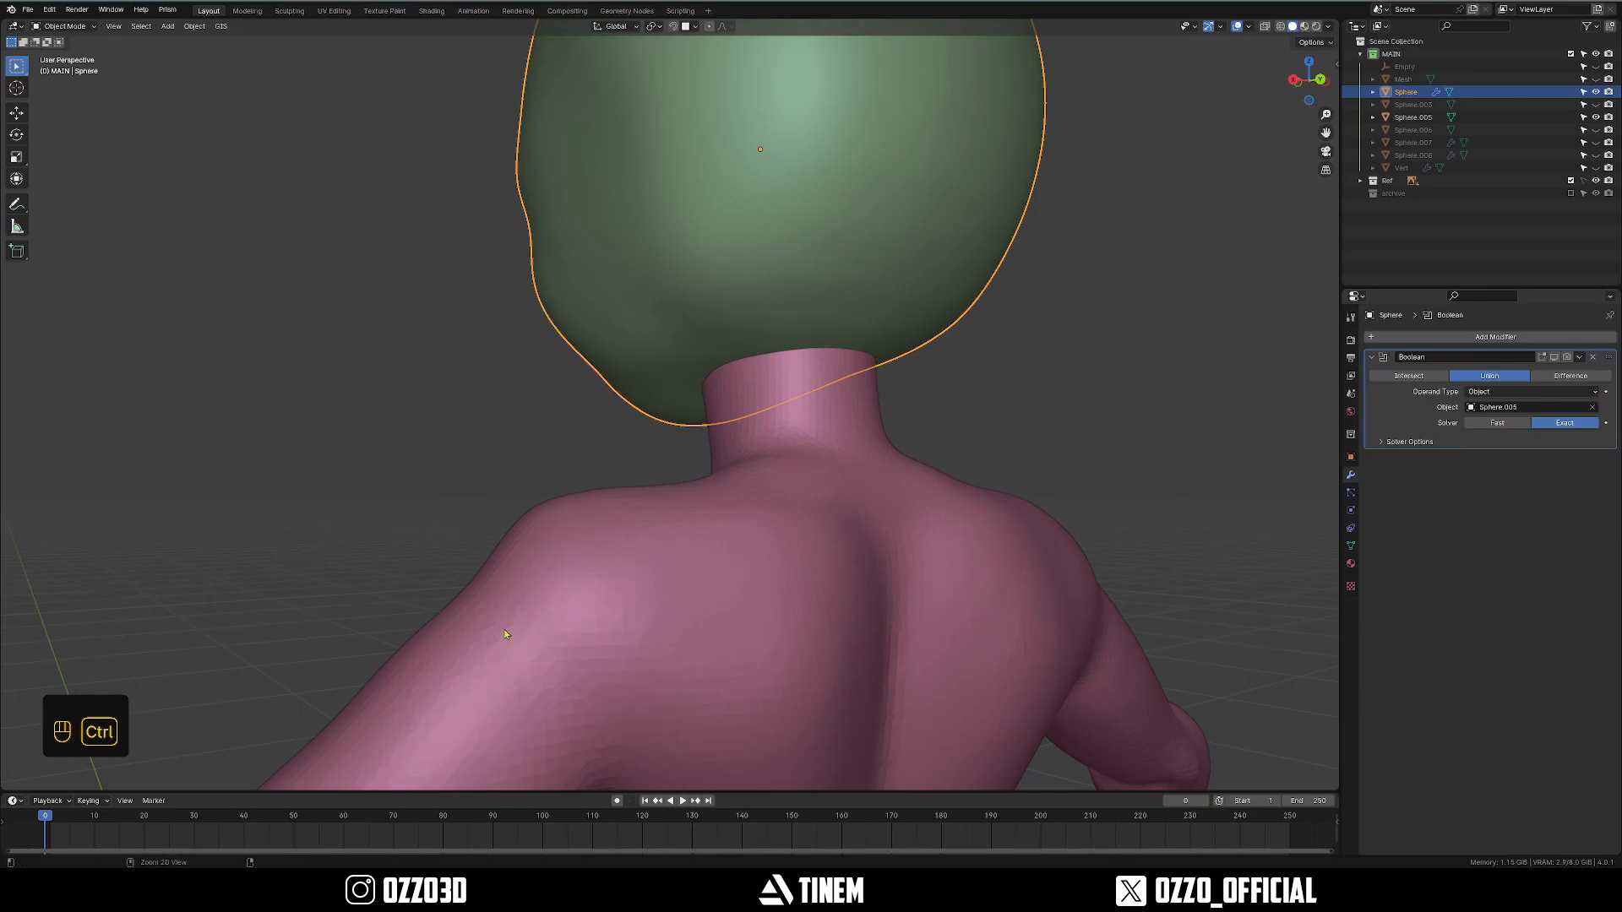
Try applying the head's Boolean modifier, check the merged body's placement, and undo it.
key("ctrl+a")
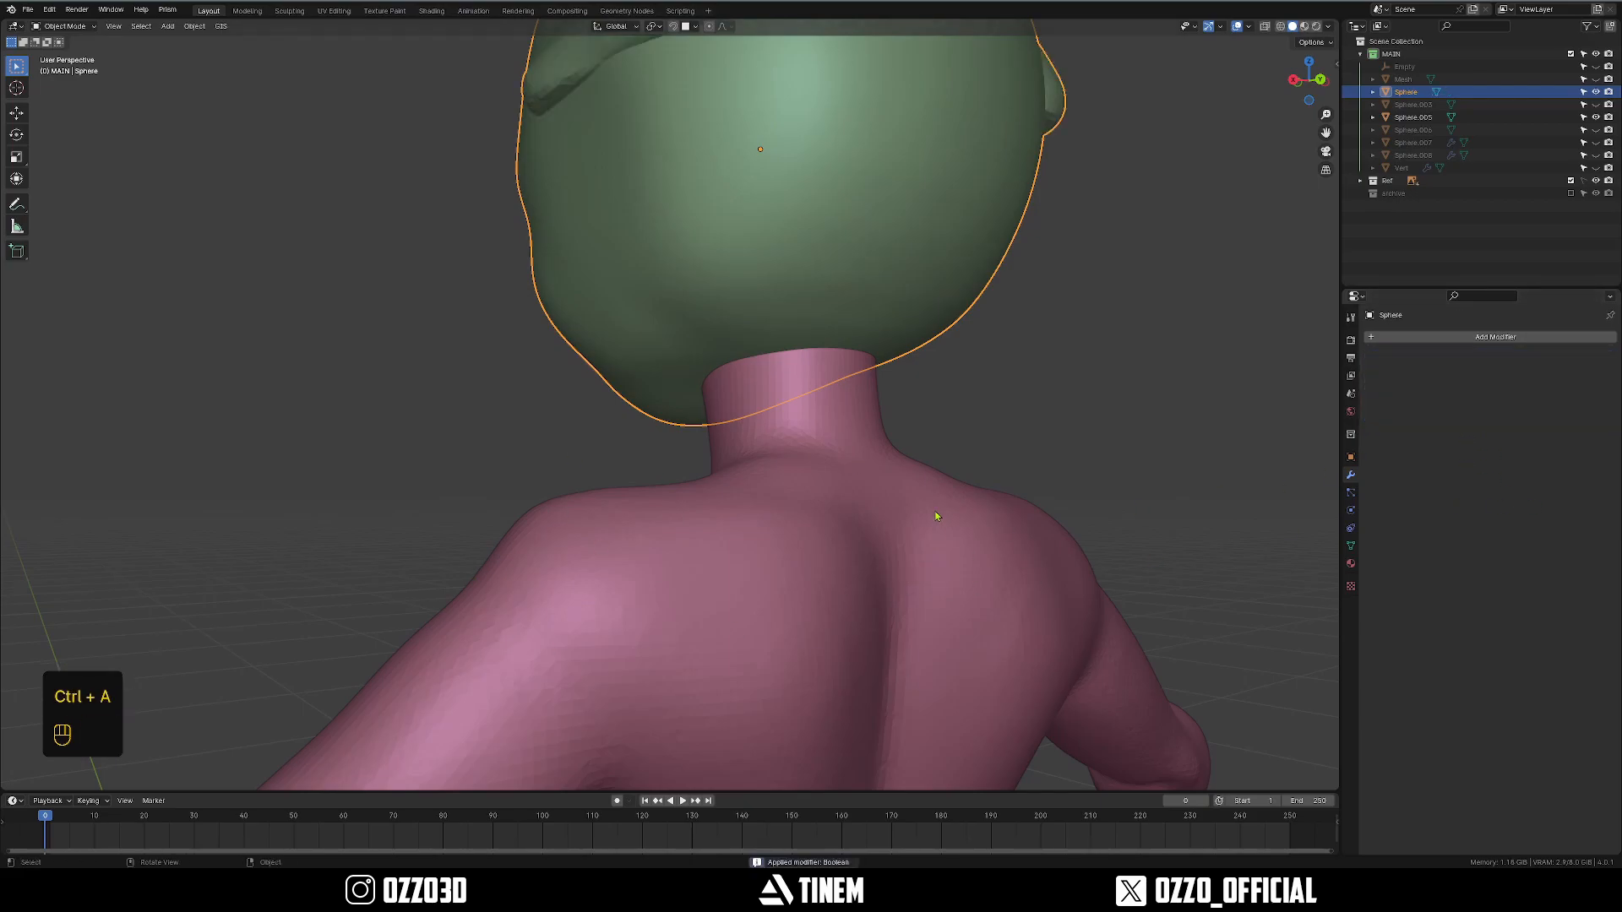
left_click(931, 513)
scroll(644, 448, "down", 2)
middle_click_drag(645, 448, 901, 492)
scroll(805, 479, "down", 8)
middle_click_drag(806, 479, 742, 317)
scroll(735, 321, "up", 4)
left_click(695, 329)
key("ctrl+z")
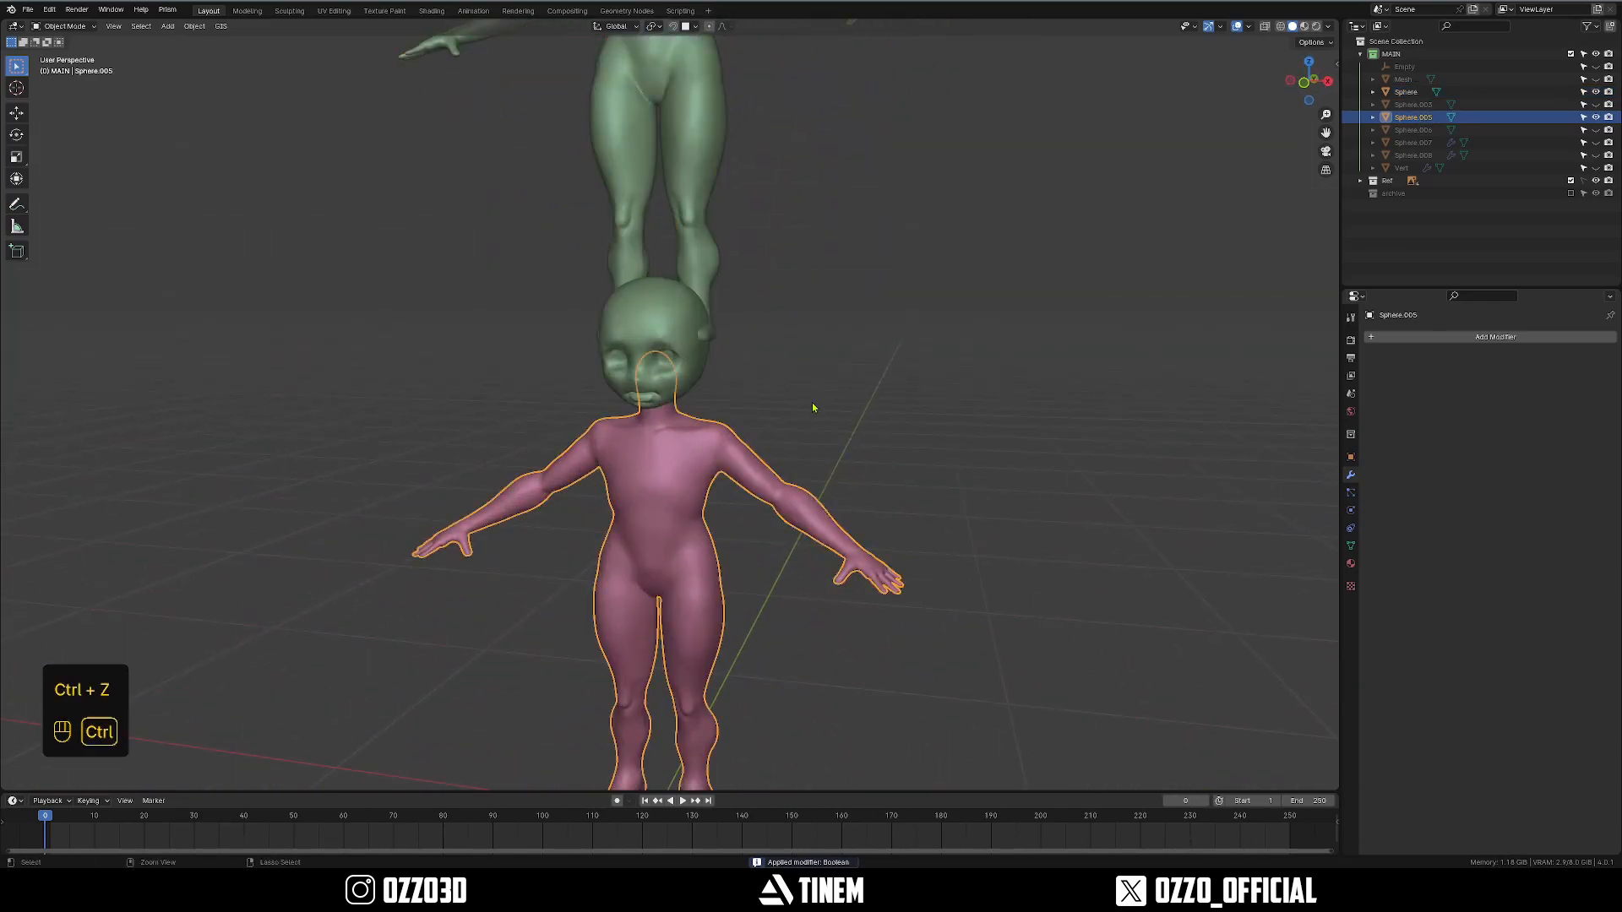
key("ctrl+z")
key("ctrl+z")
Apply all transforms to the head and body meshes together.
scroll(642, 414, "down", 3)
middle_click_drag(608, 410, 671, 438)
left_click(684, 431, "shift")
scroll(677, 443, "up", 3)
key("ctrl+a")
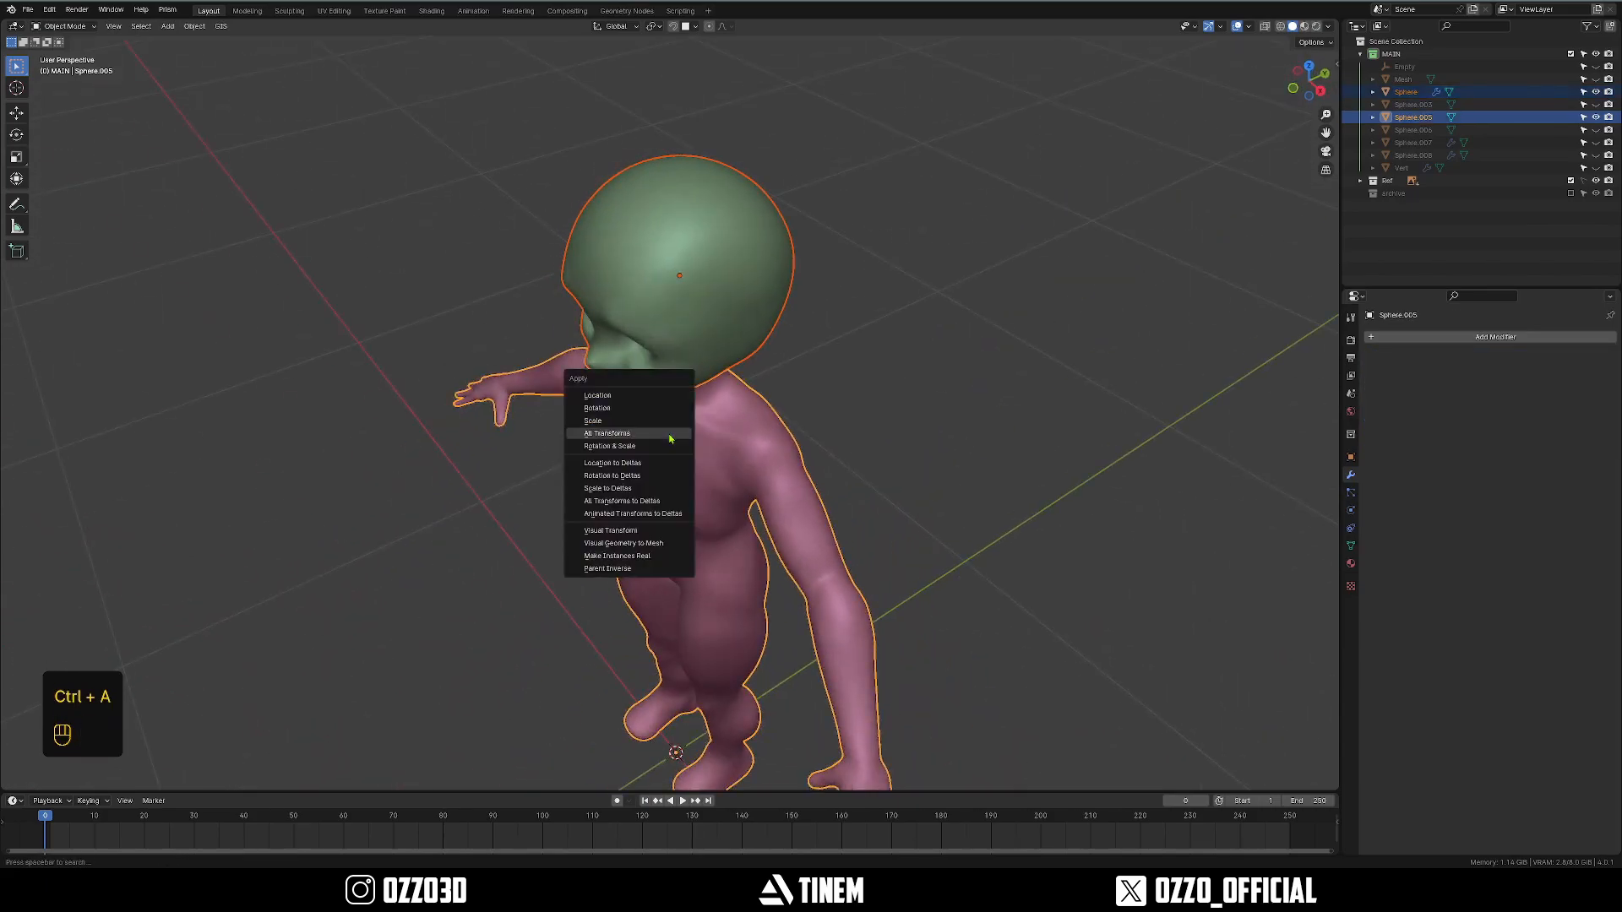
left_click(669, 436)
Select only the head and apply its Boolean union with the body.
left_click(1044, 489)
middle_click_drag(905, 496, 748, 456)
left_click(798, 364)
scroll(749, 456, "up", 3)
key("ctrl")
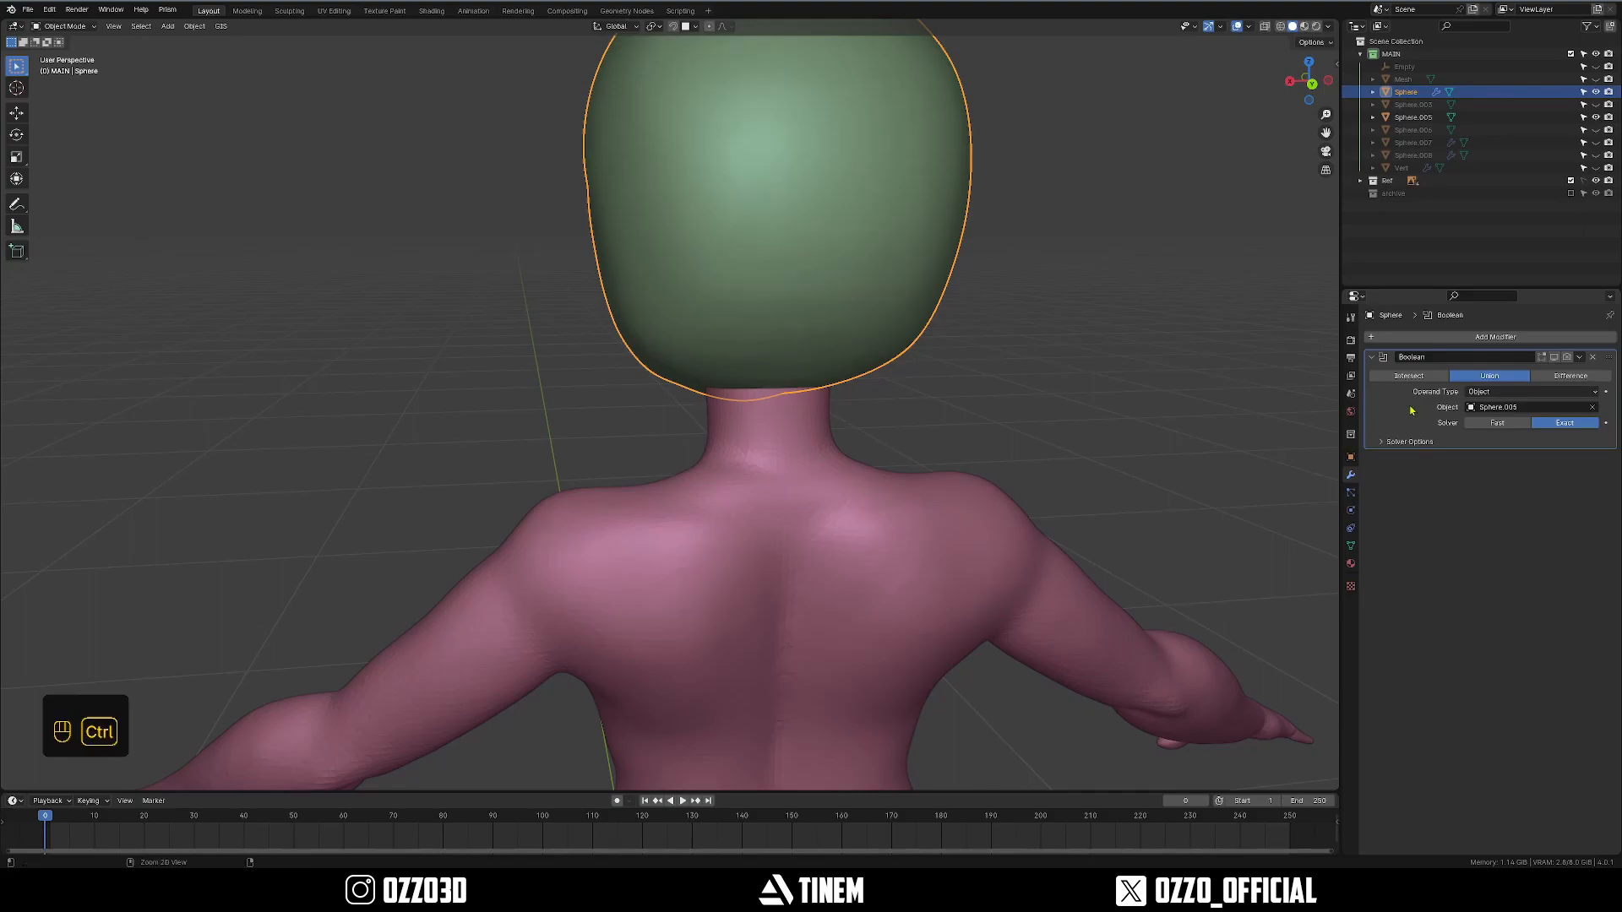
key("ctrl+a")
Try moving the leftover body mesh to the archive collection and undo the move.
scroll(470, 488, "down", 4)
middle_click_drag(471, 488, 781, 503)
left_click(676, 551)
scroll(675, 550, "down", 5)
middle_click_drag(676, 551, 794, 459)
key("g")
right_click(886, 469)
key("m")
left_click(759, 514)
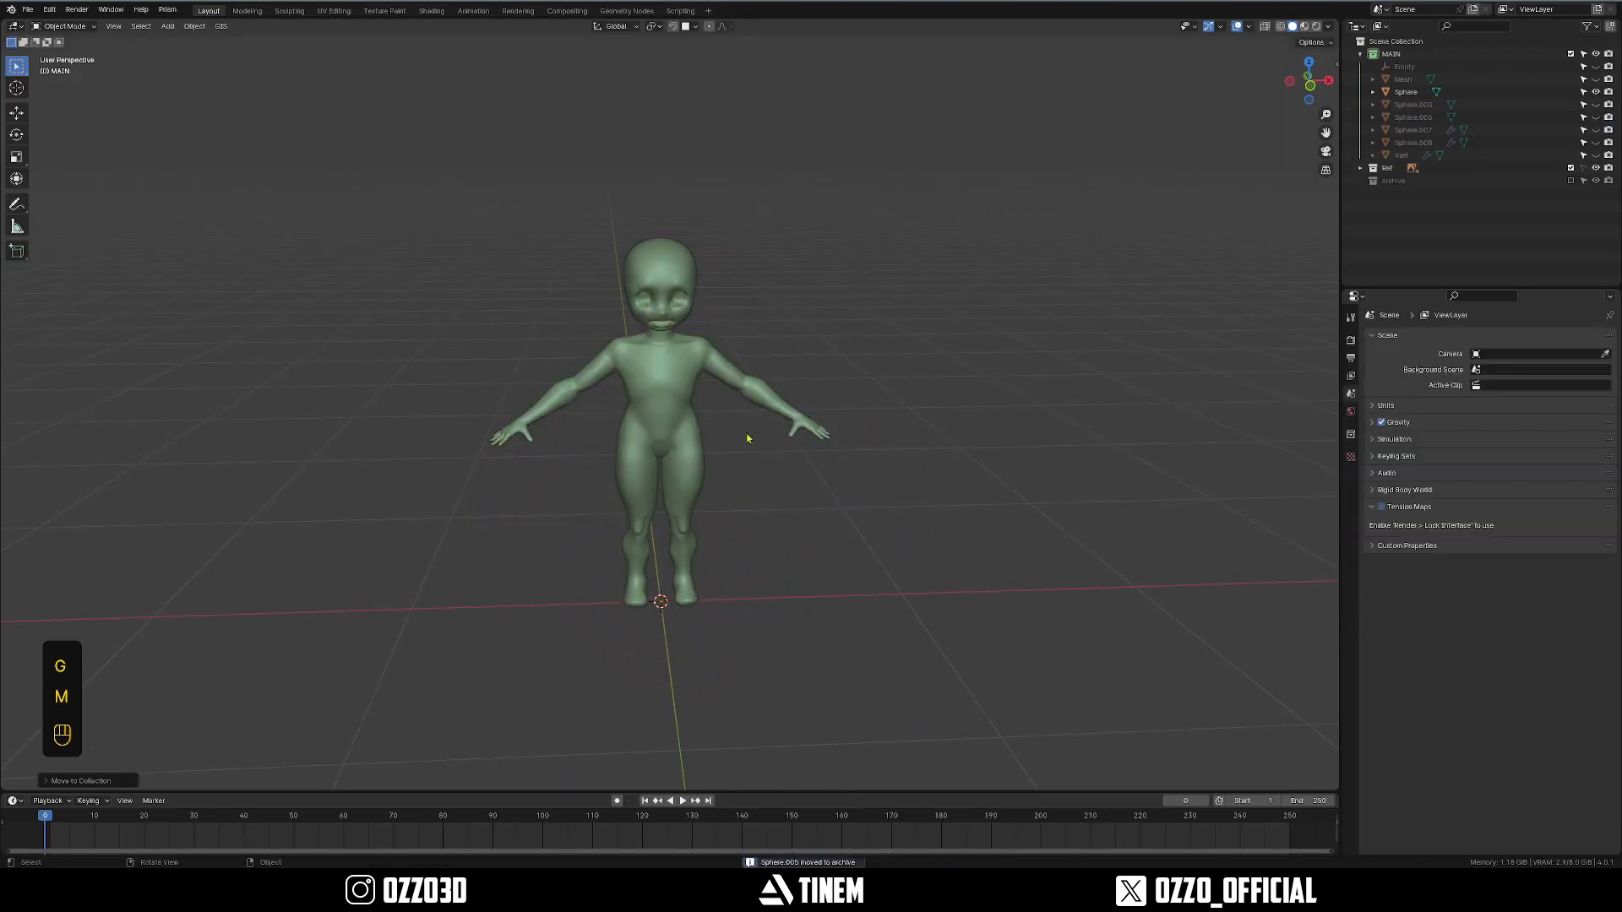
scroll(803, 506, "up", 4)
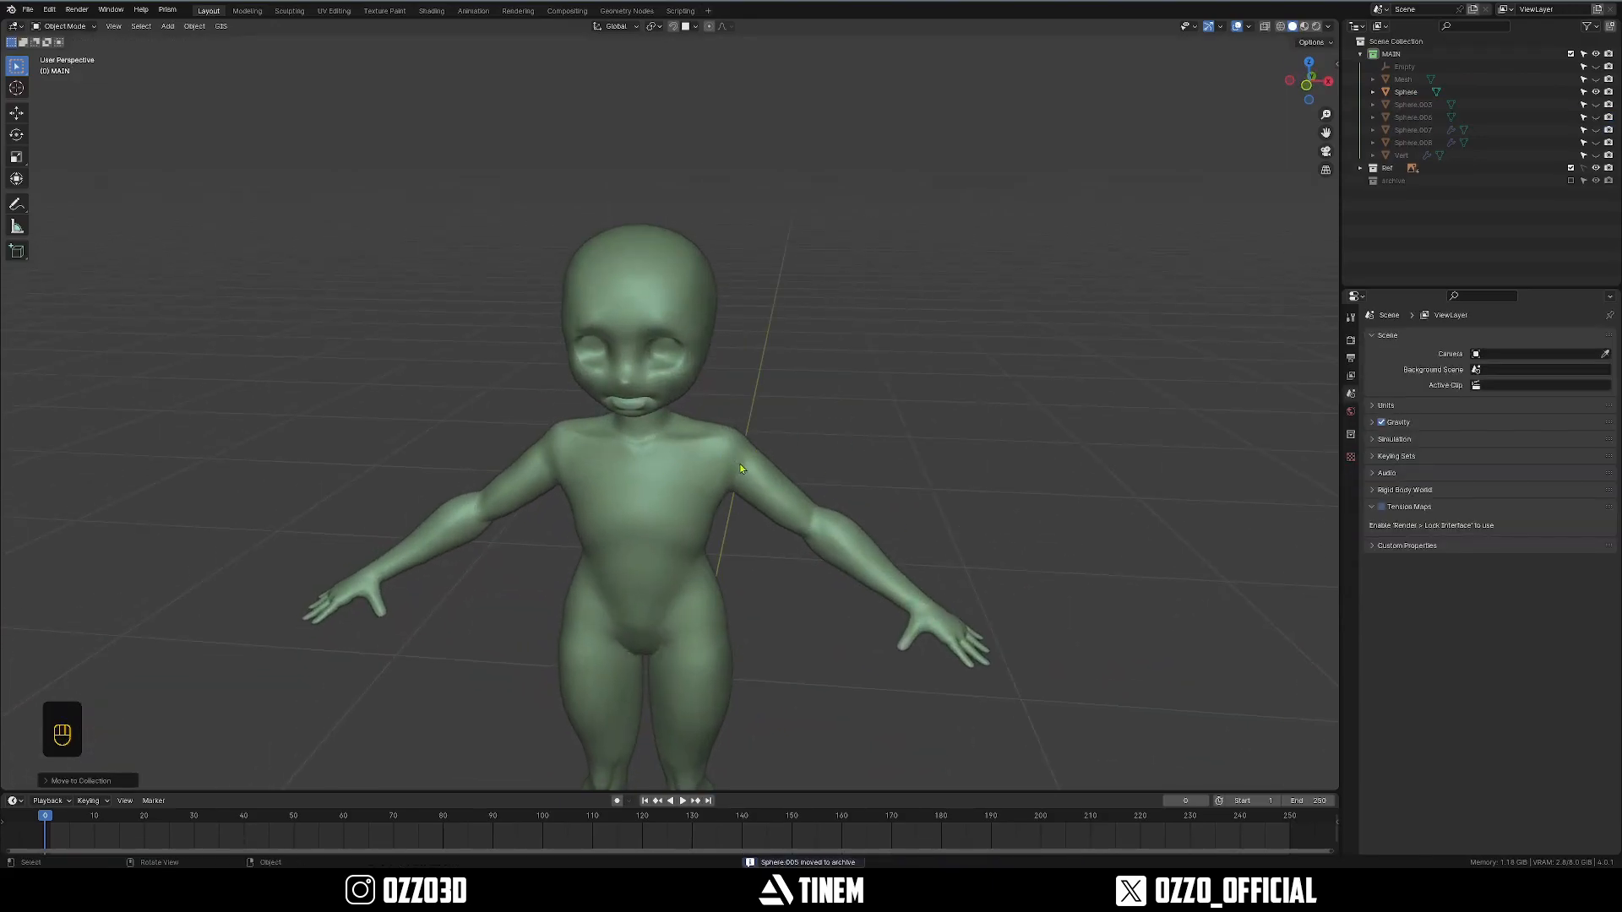
key("ctrl+z")
key("ctrl+z")
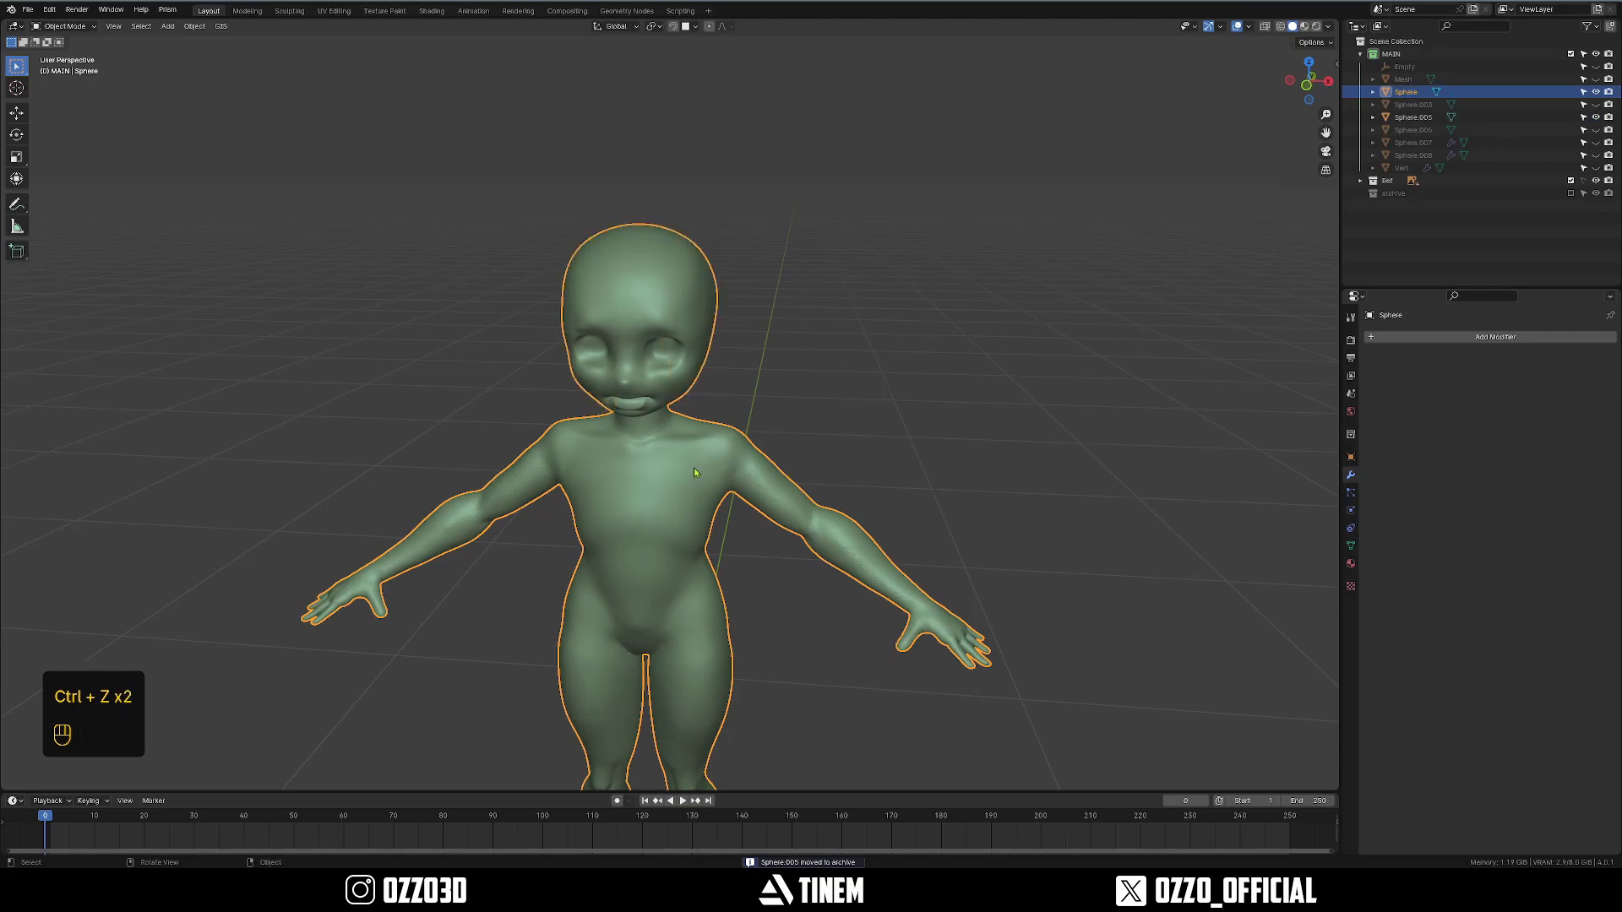
Move the separate body mesh Sphere.005 to the archive collection.
key("g")
right_click(824, 513)
key("m")
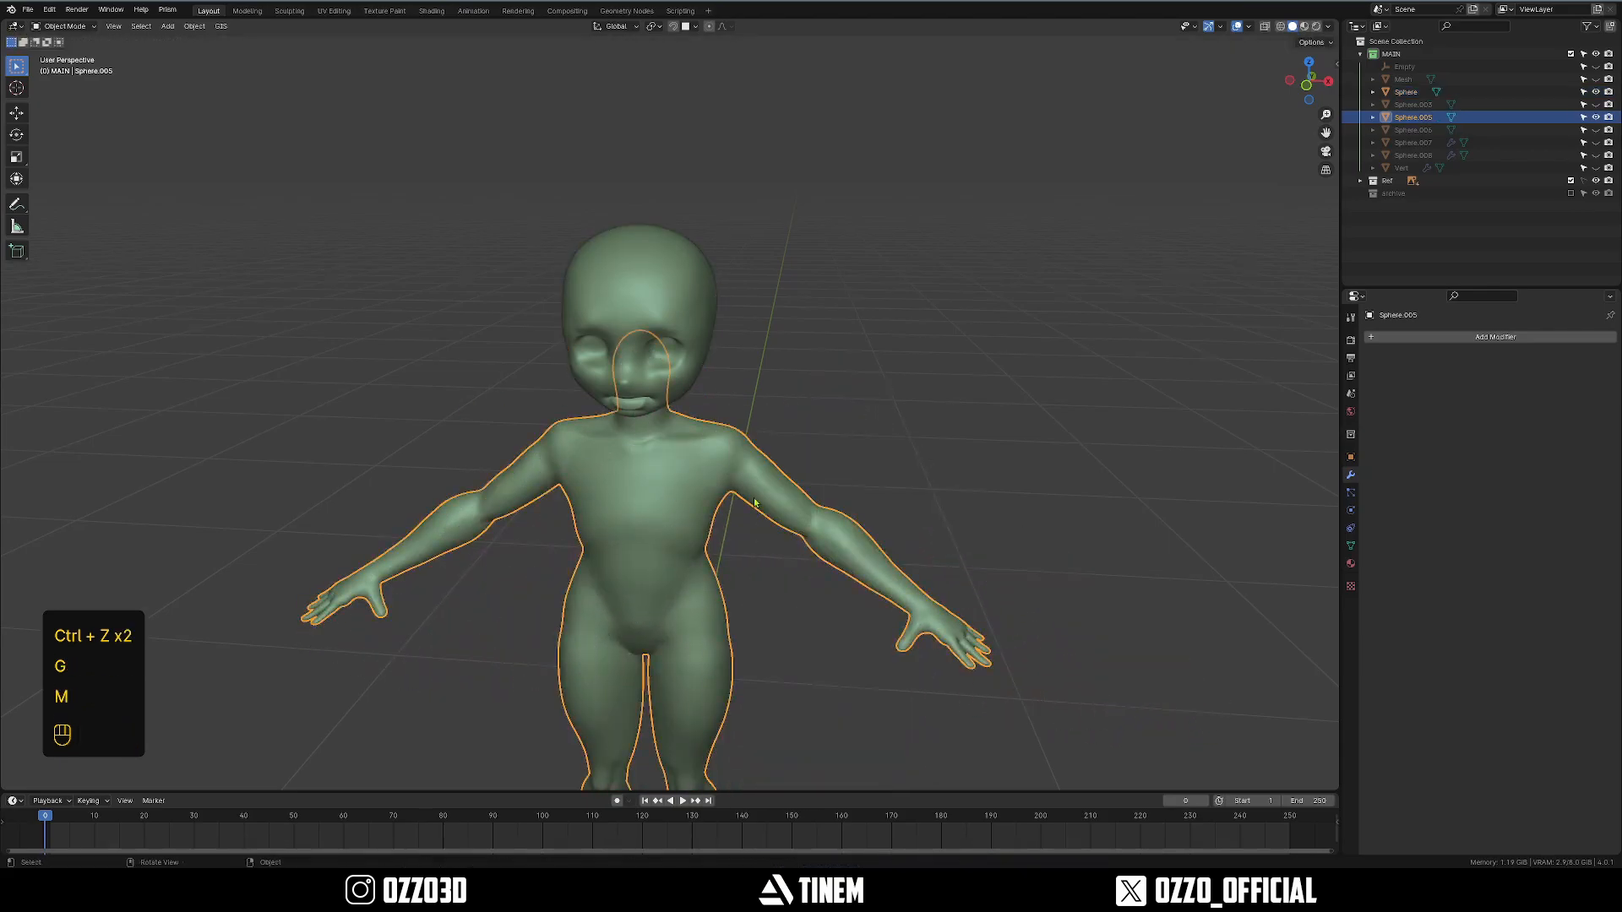
key("g")
right_click(720, 417)
key("m")
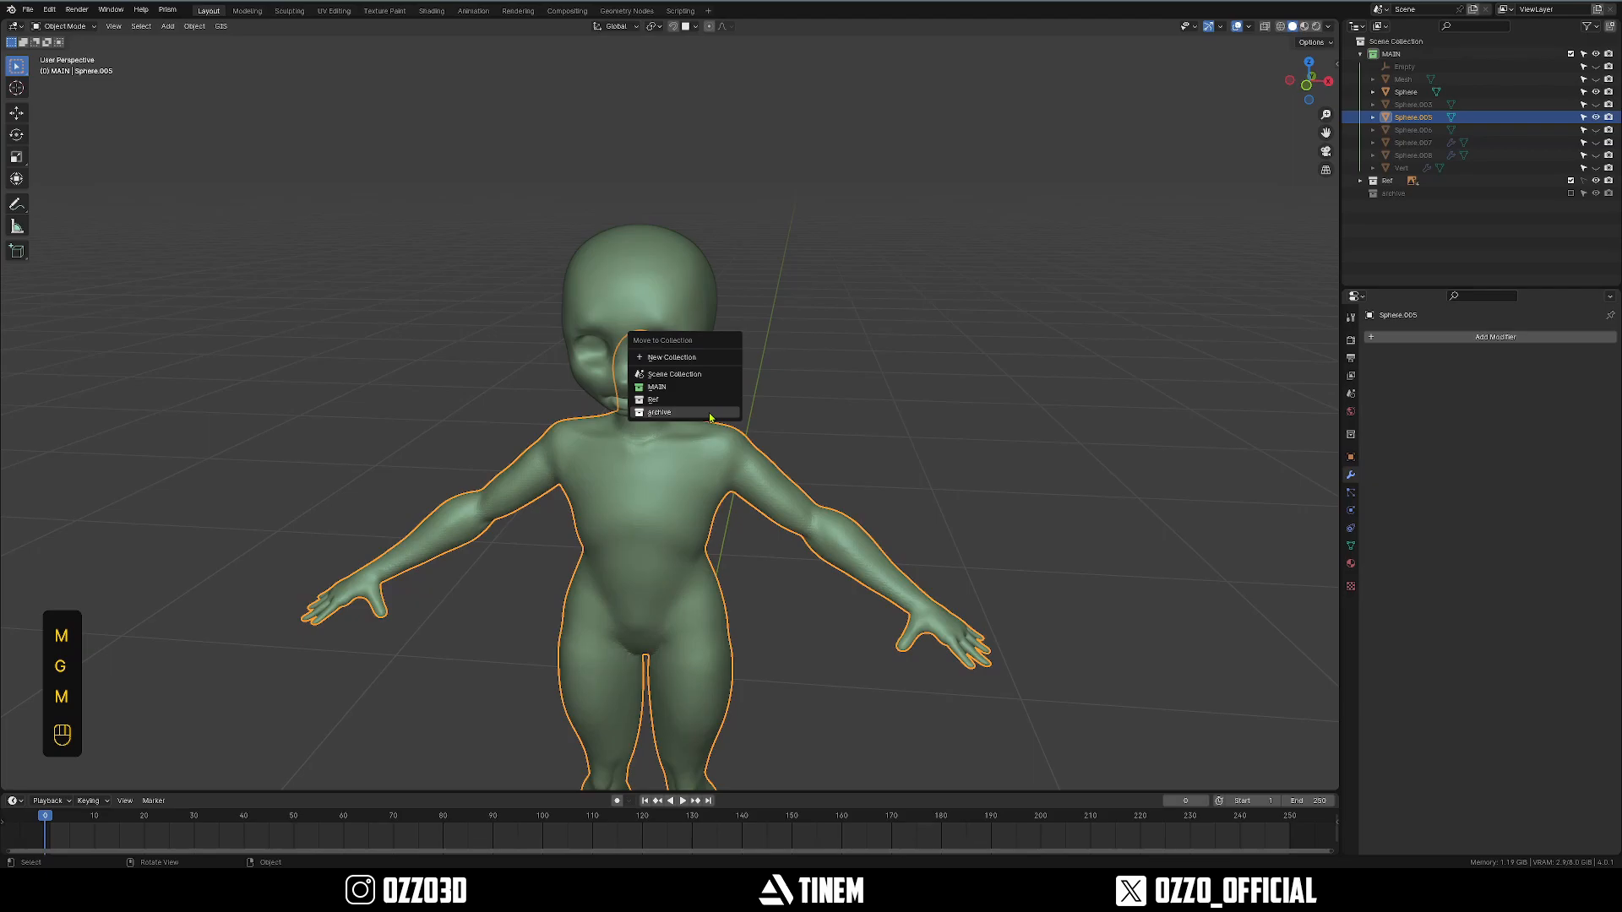
left_click(710, 413)
Apply the object transforms of the merged character and put it into Sculpt Mode.
left_click(657, 422)
middle_click_drag(657, 422, 588, 489)
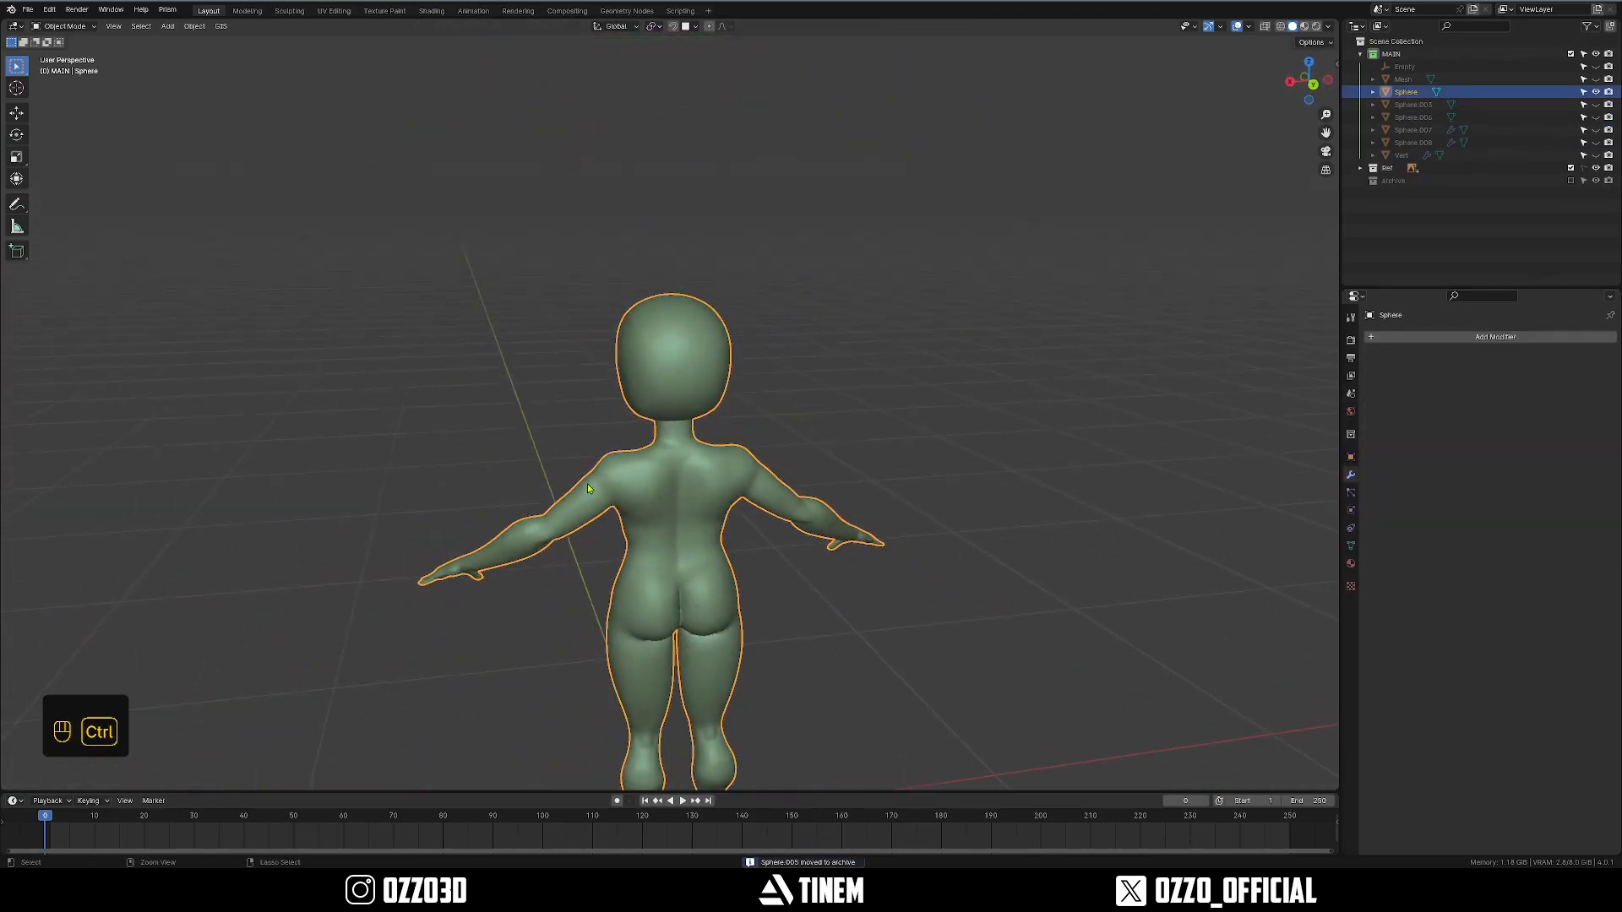
key("ctrl+a")
left_click(587, 486)
scroll(689, 413, "up", 5)
key("ctrl+Tab")
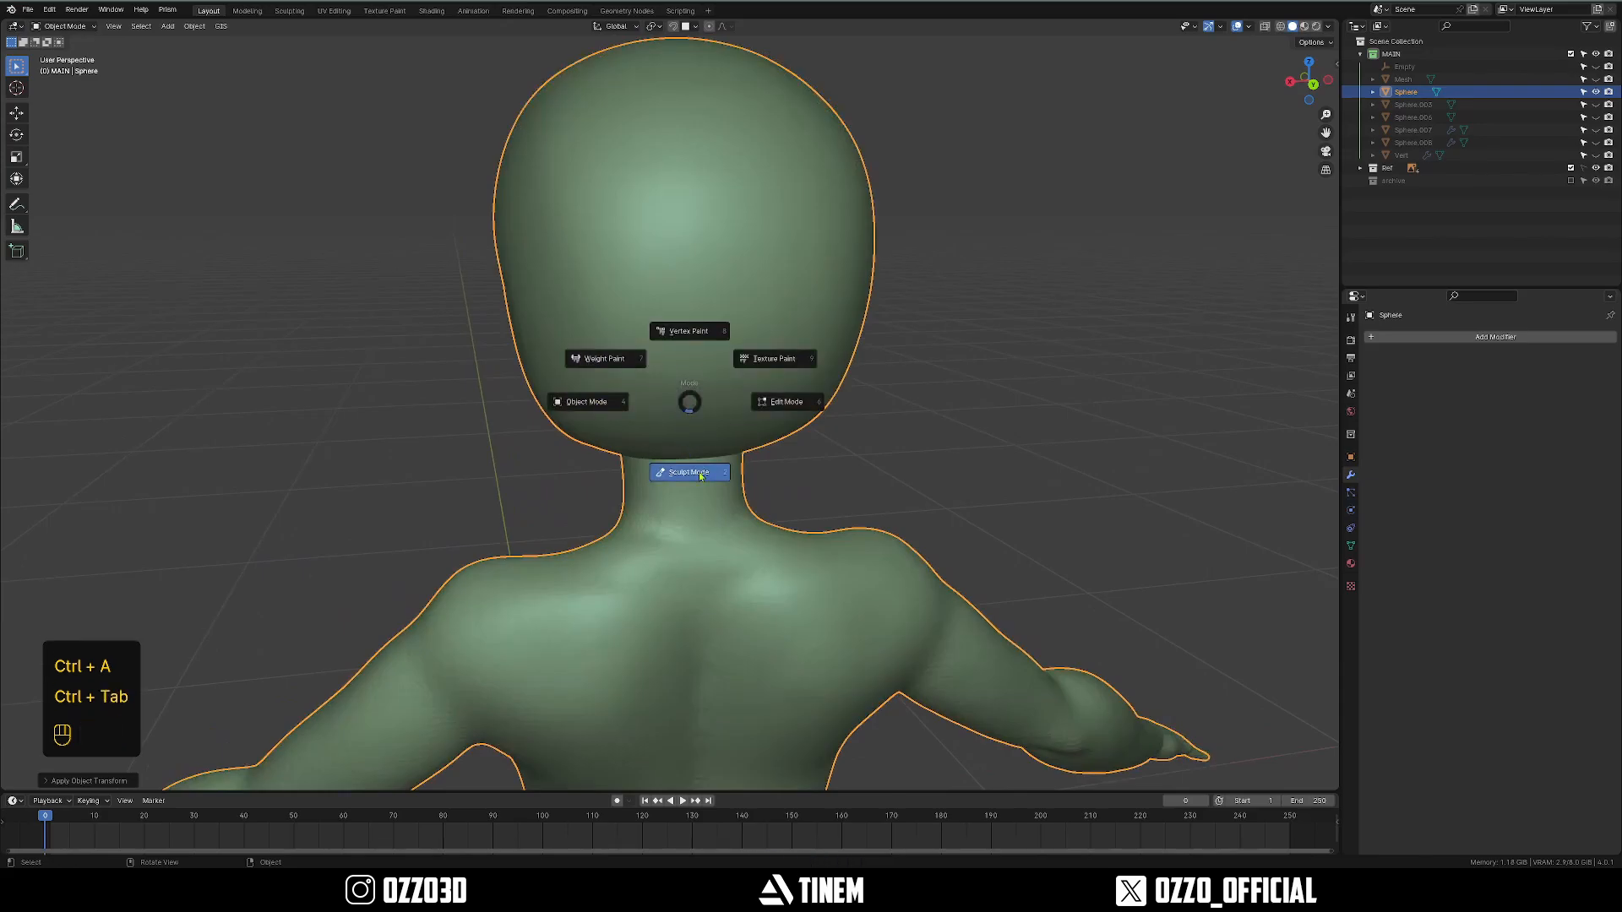
left_click(692, 462)
Build up the seam between the neck and the back of the head with resized Clay Strips strokes.
middle_click_drag(692, 462, 845, 380)
key("z")
key("z")
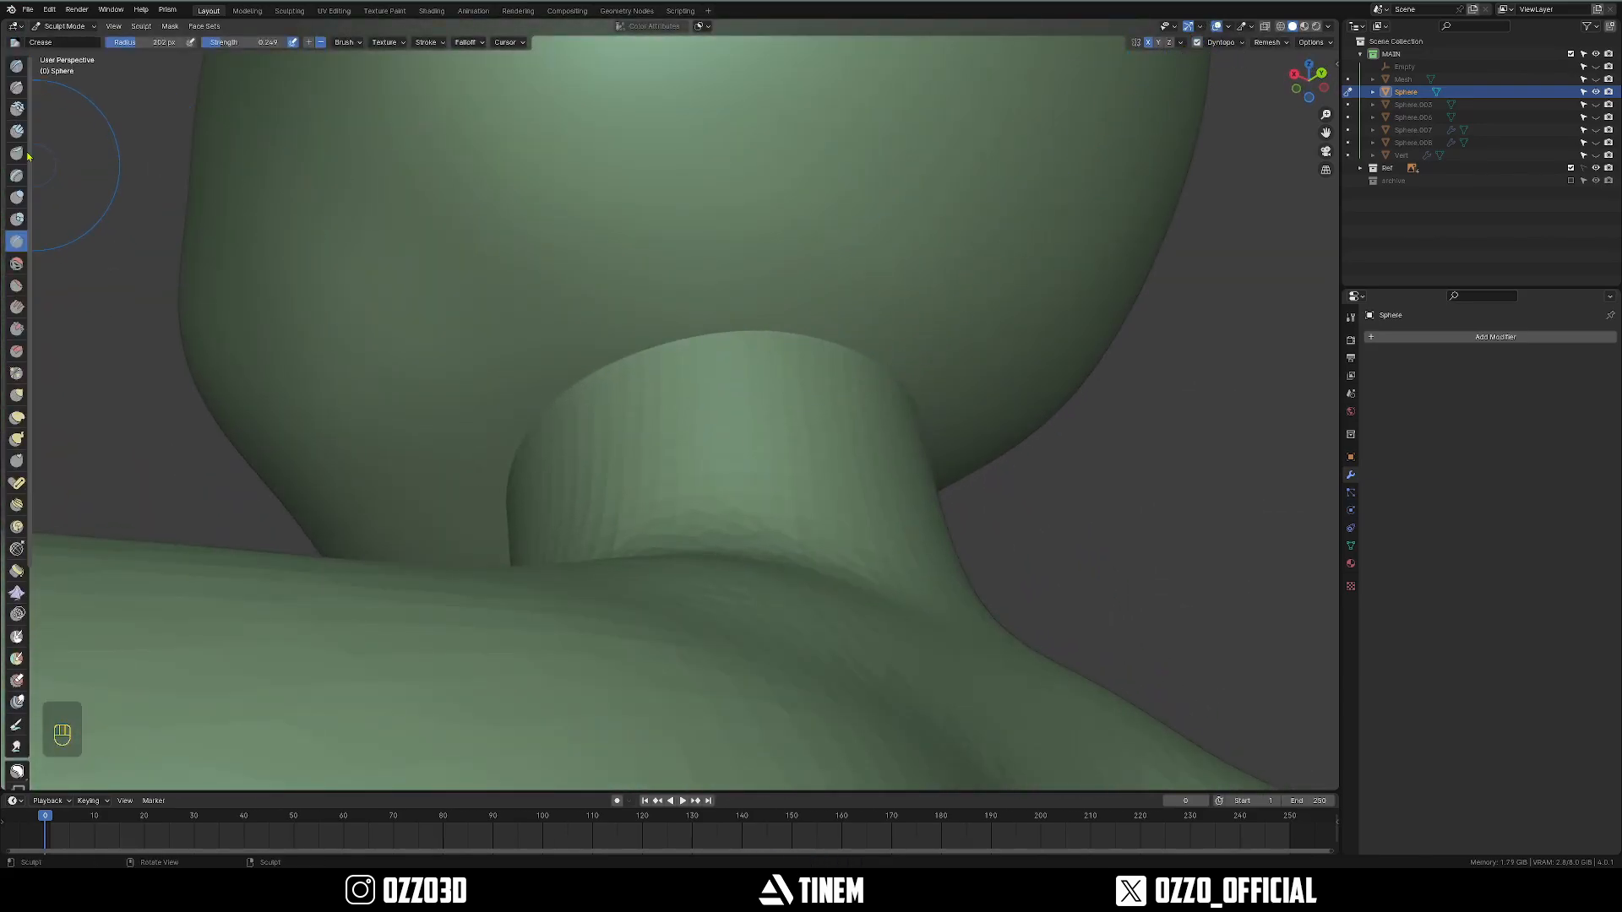
key("f")
left_click(731, 351)
middle_click_drag(732, 352, 978, 162, "ctrl")
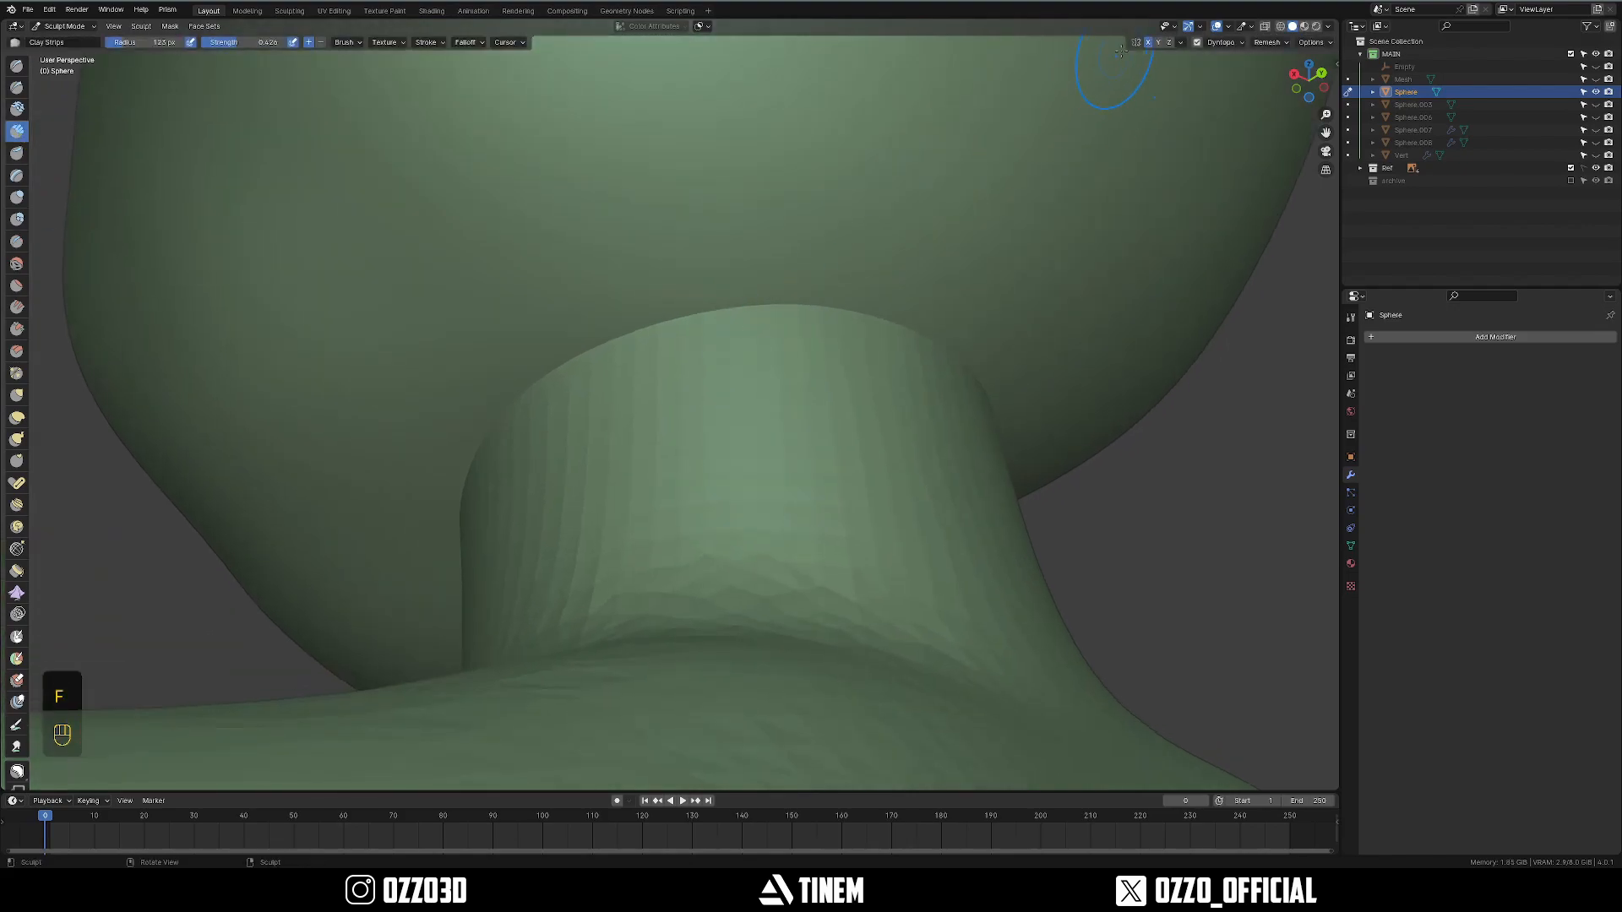
mouse_move(818, 332)
middle_mouse_down("ctrl")
mouse_move(786, 401)
mouse_move(792, 372)
middle_mouse_up("ctrl")
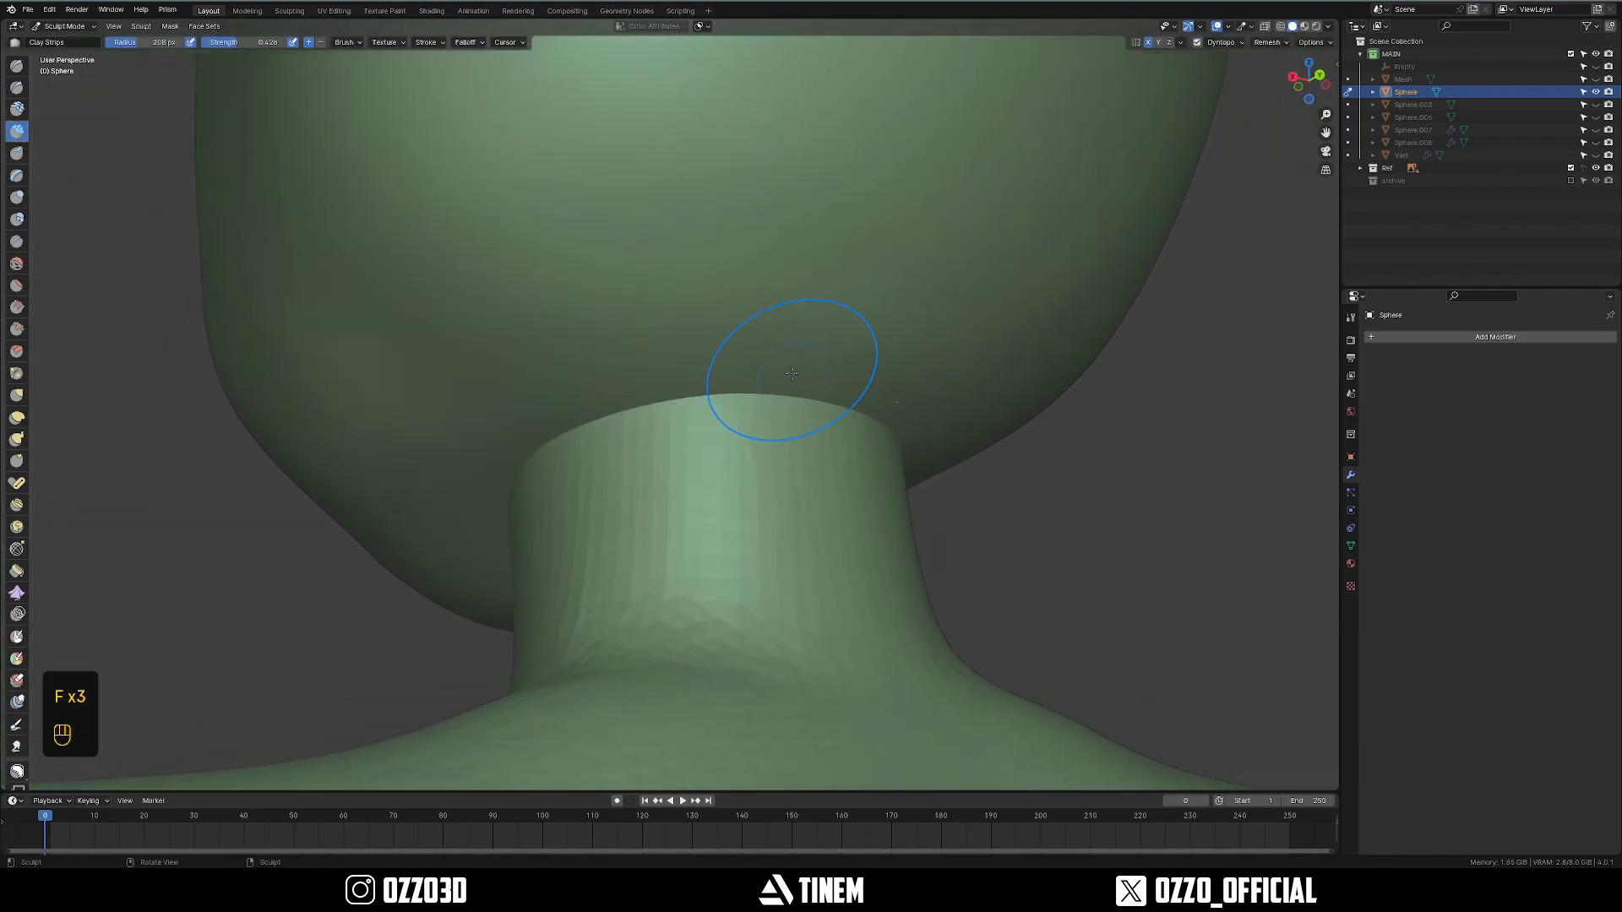
left_click_drag(899, 431, 683, 372)
mouse_move(829, 390)
middle_mouse_down()
mouse_move(706, 416)
mouse_move(797, 435)
mouse_move(699, 436)
mouse_move(709, 427)
middle_mouse_up()
key("f")
left_click(710, 448)
left_click_drag(802, 406, 955, 380)
Enlarge the brush and smooth the neck into the underside of the head.
key("f")
left_click(844, 406)
left_click_drag(811, 405, 688, 439, "shift")
middle_click_drag(688, 438, 836, 525)
mouse_move(853, 414)
left_mouse_down("shift")
mouse_move(952, 377)
mouse_move(844, 506)
left_mouse_up("shift")
scroll(836, 499, "down", 4)
scroll(760, 439, "up", 1)
left_click_drag(760, 439, 717, 406, "shift")
scroll(717, 405, "down", 4)
mouse_move(659, 414)
middle_mouse_down()
mouse_move(895, 481)
mouse_move(955, 538)
middle_mouse_up()
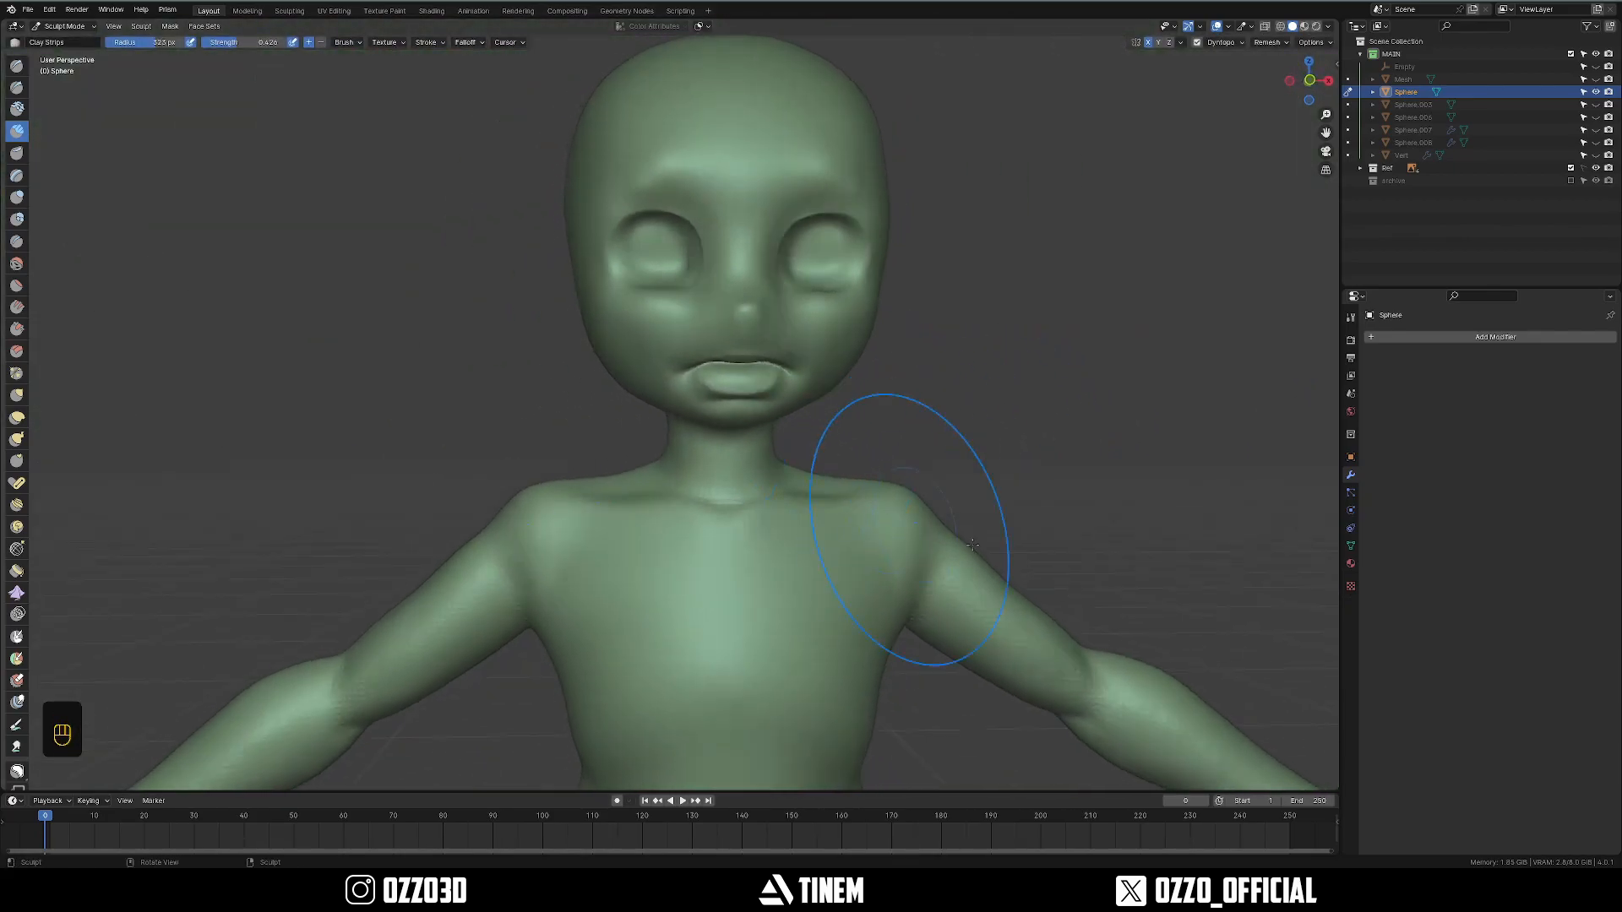
Return the character to Object Mode in front view against the reference and save the file.
key("KP_1")
key("ctrl+Tab")
left_click(728, 362)
scroll(731, 368, "down", 4)
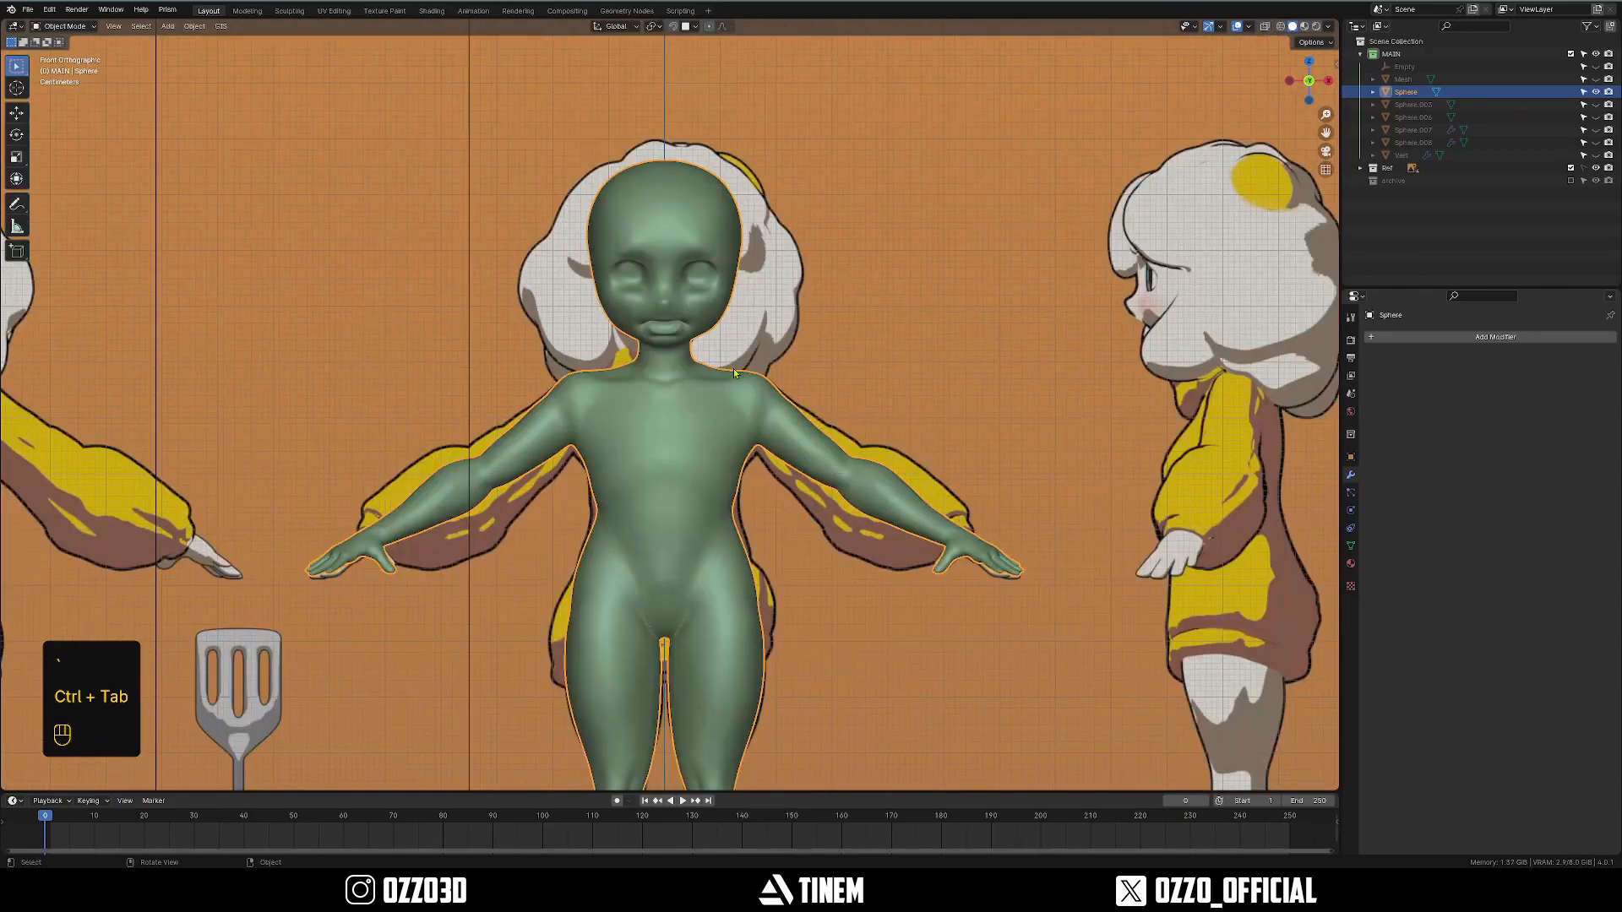
key("q")
left_click(735, 369)
scroll(735, 369, "down", 2)
mouse_move(735, 370)
middle_mouse_down("shift")
mouse_move(679, 338)
mouse_move(535, 388)
mouse_move(1118, 391)
mouse_move(340, 380)
mouse_move(558, 409)
mouse_move(953, 401)
mouse_move(1010, 382)
mouse_move(745, 442)
middle_mouse_up("shift")
key("ctrl+s")
Examine the merged character from the front and back for remaining rough seams.
scroll(718, 356, "up", 2)
scroll(735, 464, "up", 6)
scroll(625, 338, "up", 1)
scroll(597, 460, "up", 4)
middle_click_drag(597, 460, 664, 379)
scroll(664, 379, "down", 8)
left_click(683, 509)
scroll(682, 509, "up", 1)
middle_click_drag(667, 566, 873, 474, "shift")
scroll(587, 453, "down", 4)
middle_click_drag(1042, 494, 707, 414)
scroll(707, 413, "up", 3)
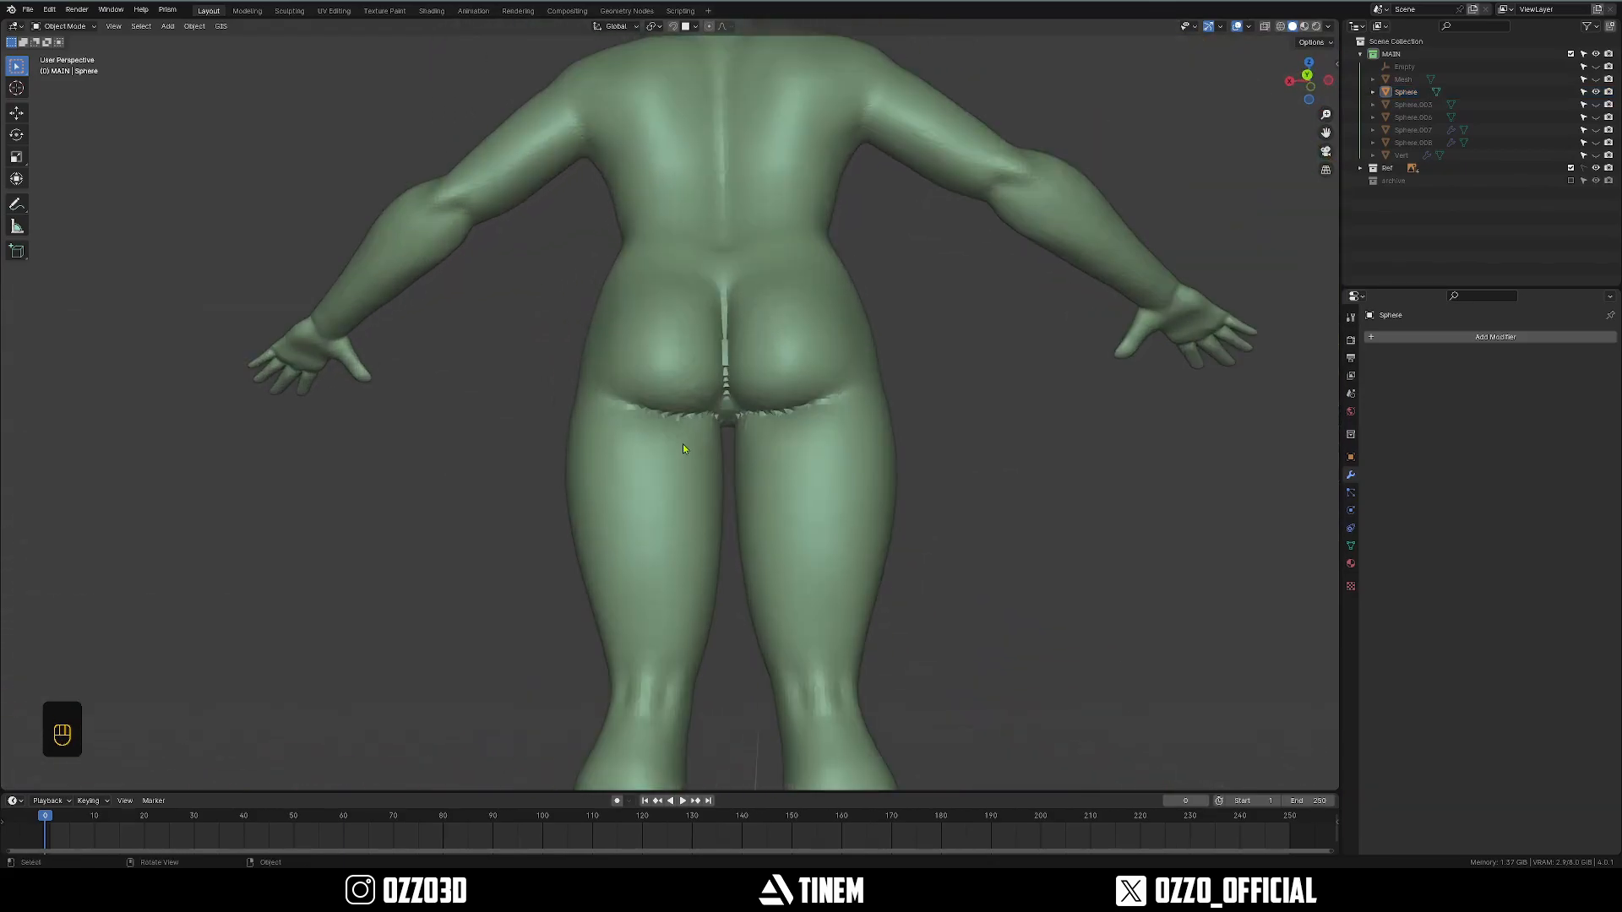
Put the merged body into Sculpt Mode and run a resized Crease brush along the jagged fold between the buttocks and thighs.
left_click(680, 408)
key("ctrl+Tab")
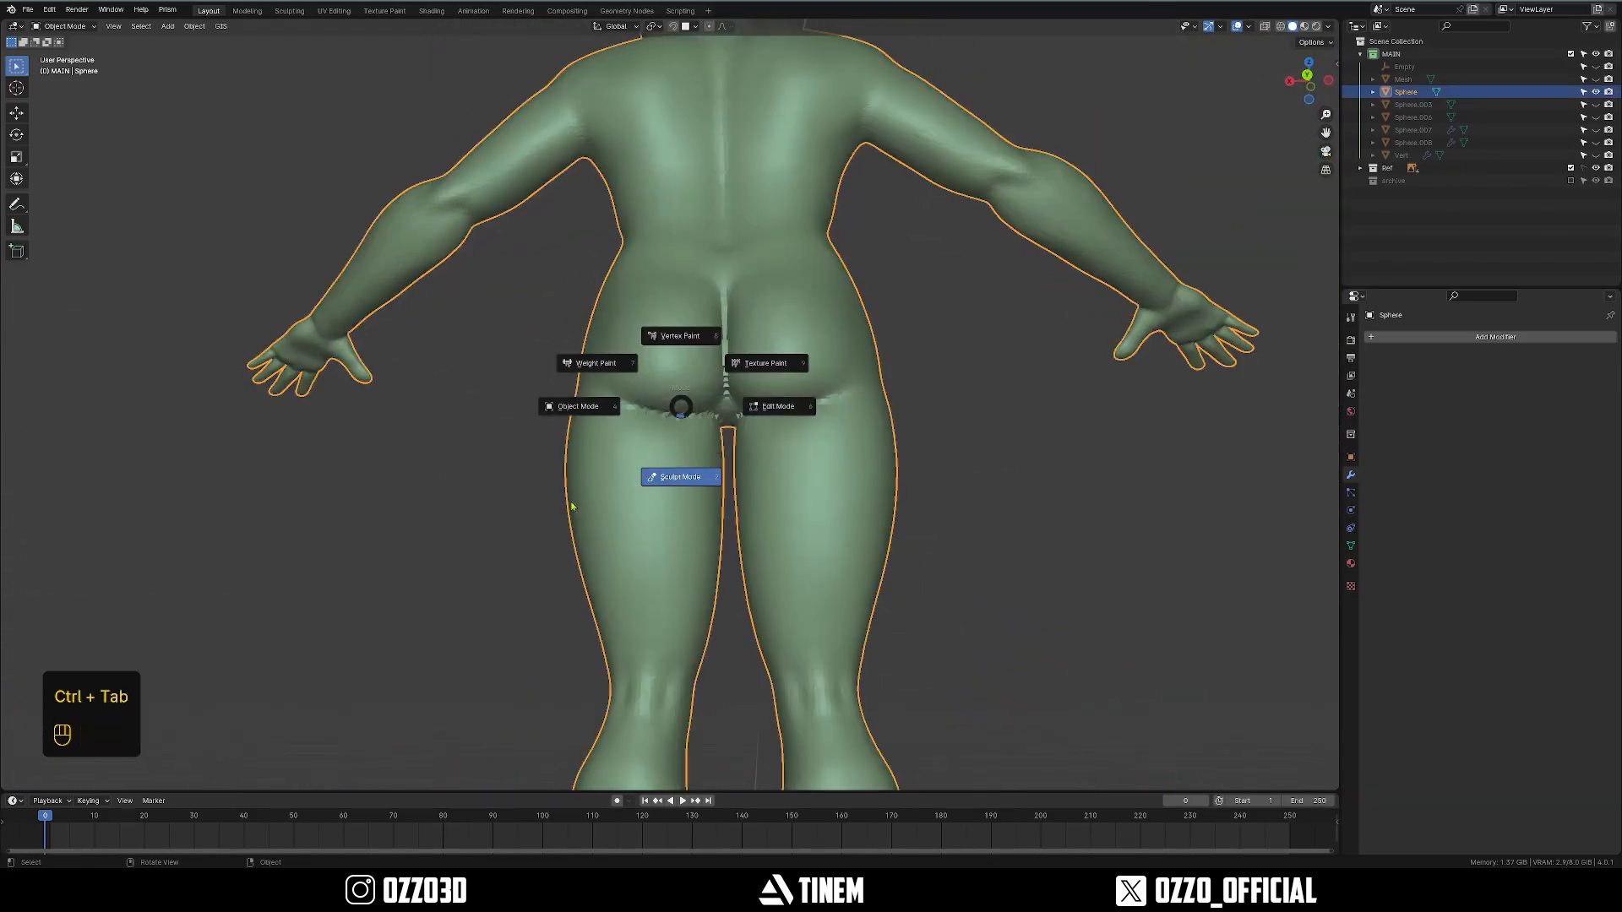
left_click(542, 520)
middle_click_drag(542, 520, 605, 482)
mouse_move(650, 405)
middle_mouse_down("ctrl")
mouse_move(642, 338)
mouse_move(633, 383)
mouse_move(629, 350)
middle_mouse_up("ctrl")
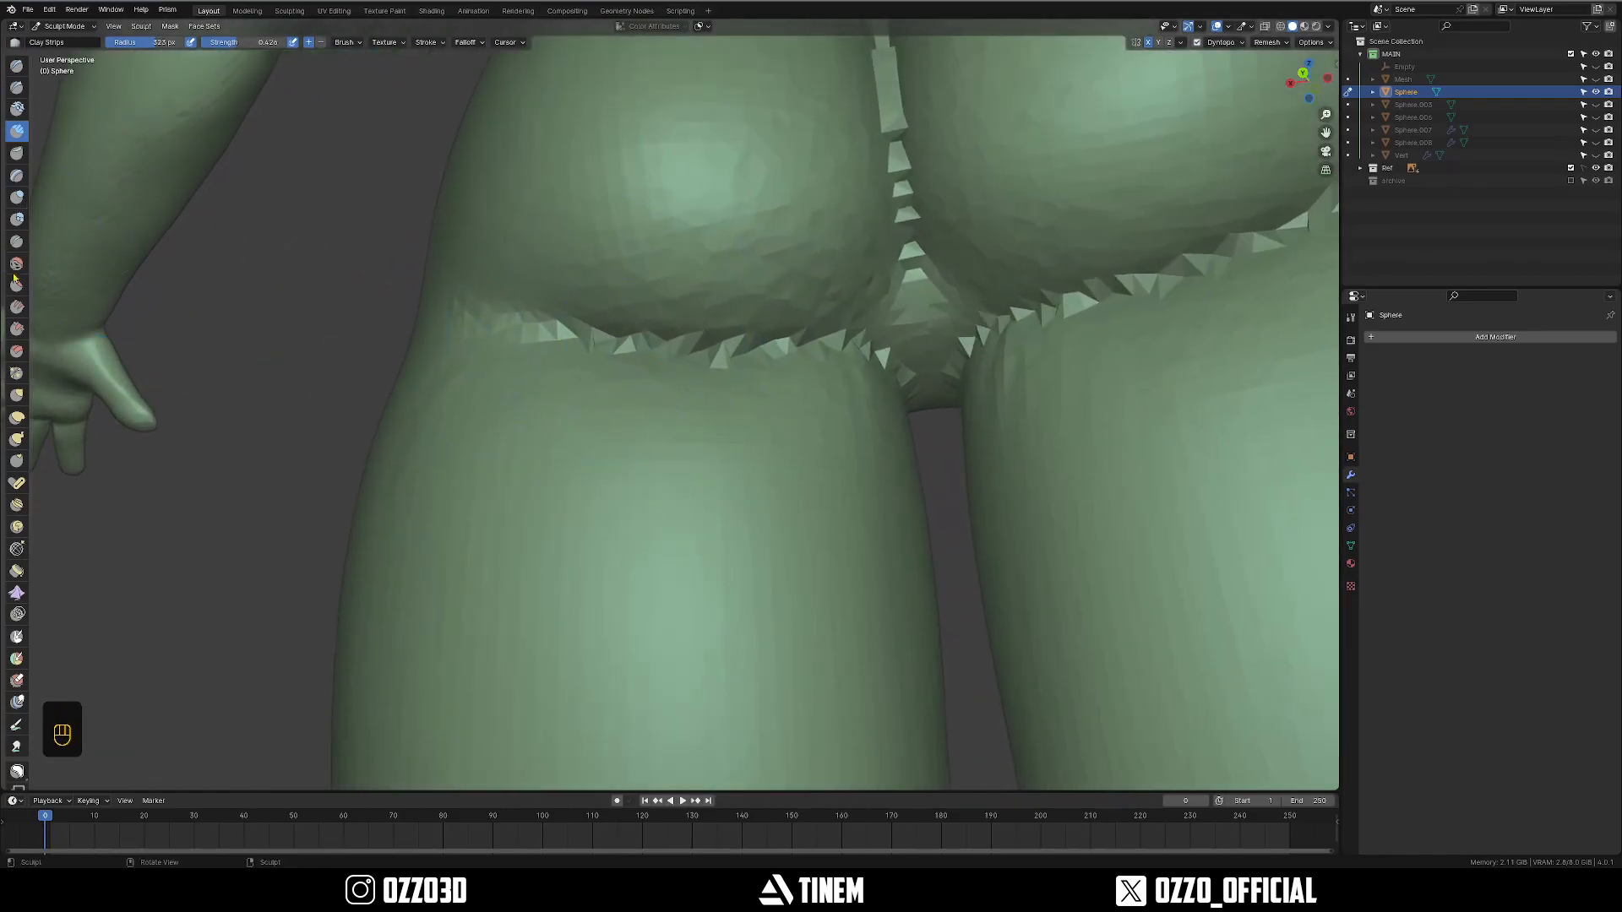
left_click(19, 250)
middle_click_drag(747, 346, 608, 351, "shift")
scroll(608, 352, "up", 1)
key("f")
left_click(550, 335)
mouse_move(272, 289)
left_mouse_down()
mouse_move(456, 351)
mouse_move(718, 362)
left_mouse_up()
Run the Crease brush down the cleft between the buttocks and adjust the brush size.
middle_click_drag(680, 367, 813, 474)
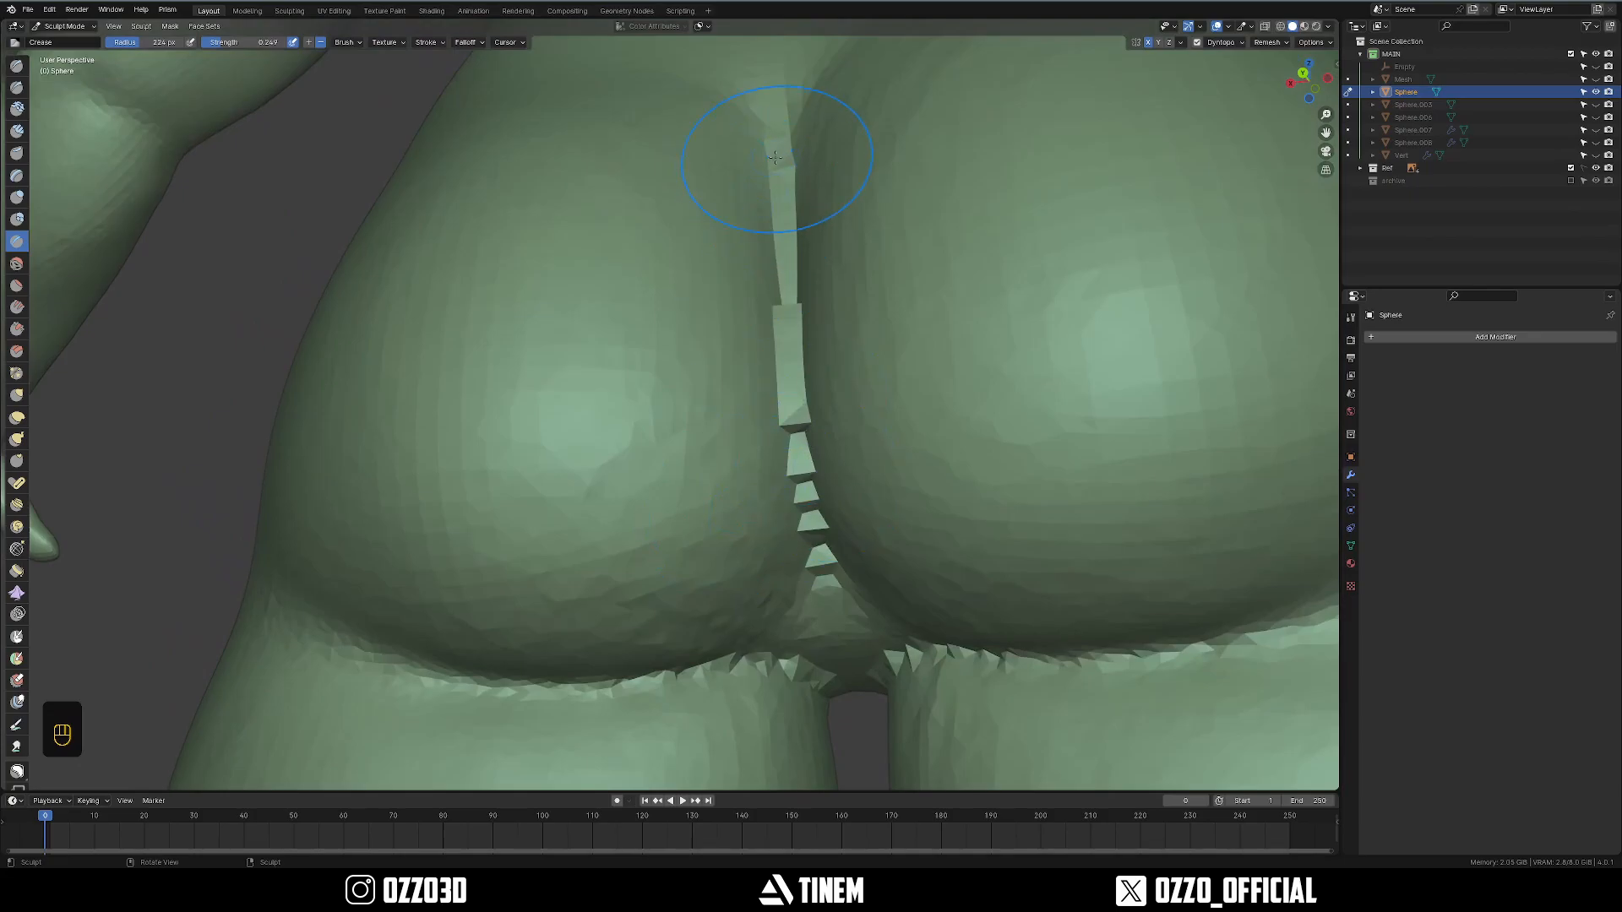
mouse_move(803, 478)
left_mouse_down()
mouse_move(782, 253)
mouse_move(775, 339)
mouse_move(815, 539)
left_mouse_up()
key("f")
left_click(784, 201)
Resize the brush and smooth the rough creases at the back of the elbow between upper arm and forearm.
middle_click_drag(815, 538, 744, 608, "ctrl")
mouse_move(744, 608)
middle_mouse_down()
mouse_move(612, 529)
mouse_move(858, 449)
mouse_move(710, 456)
mouse_move(714, 384)
mouse_move(676, 364)
middle_mouse_up()
key("f")
left_click(673, 394)
key("f")
left_click(670, 366)
key("f")
left_click(699, 408)
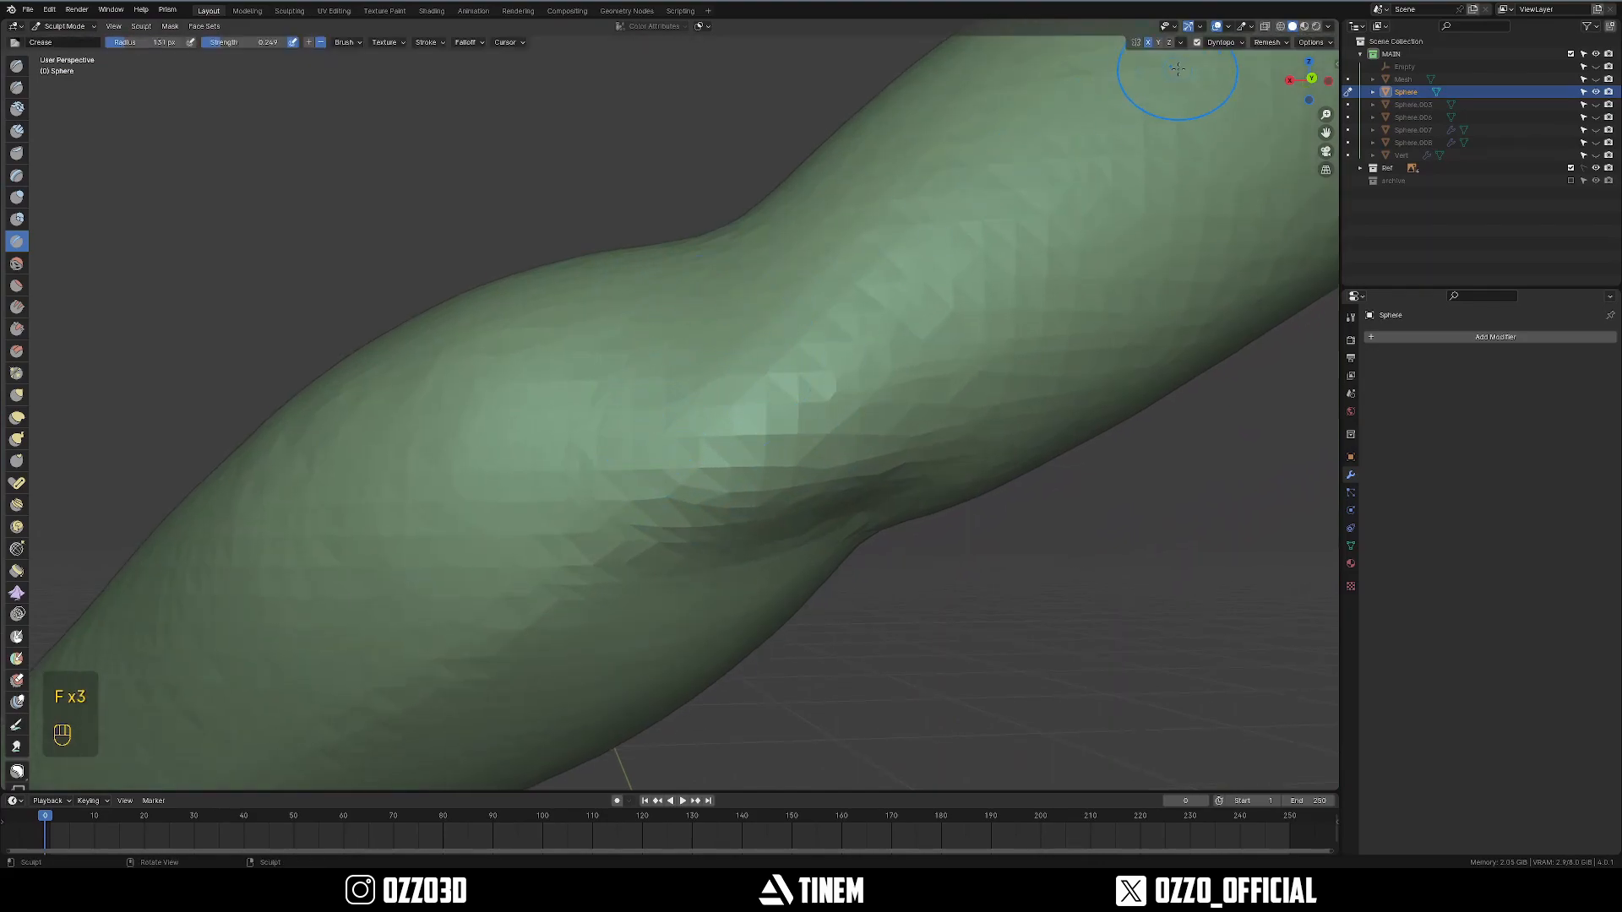
middle_click_drag(720, 343, 639, 431)
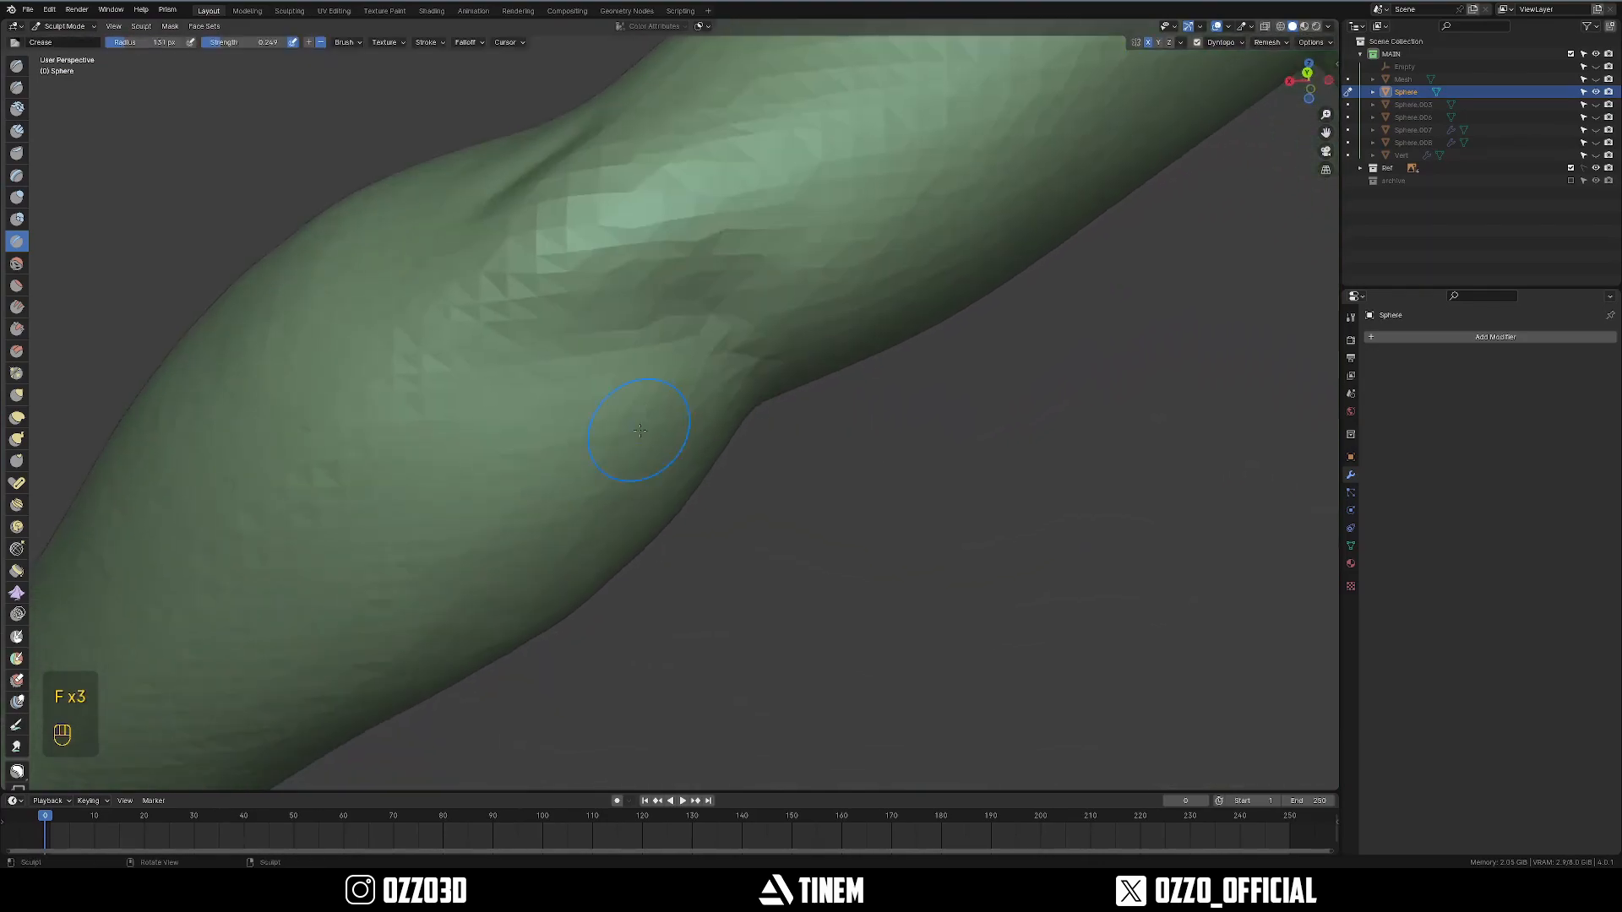
key("KP_Decimal")
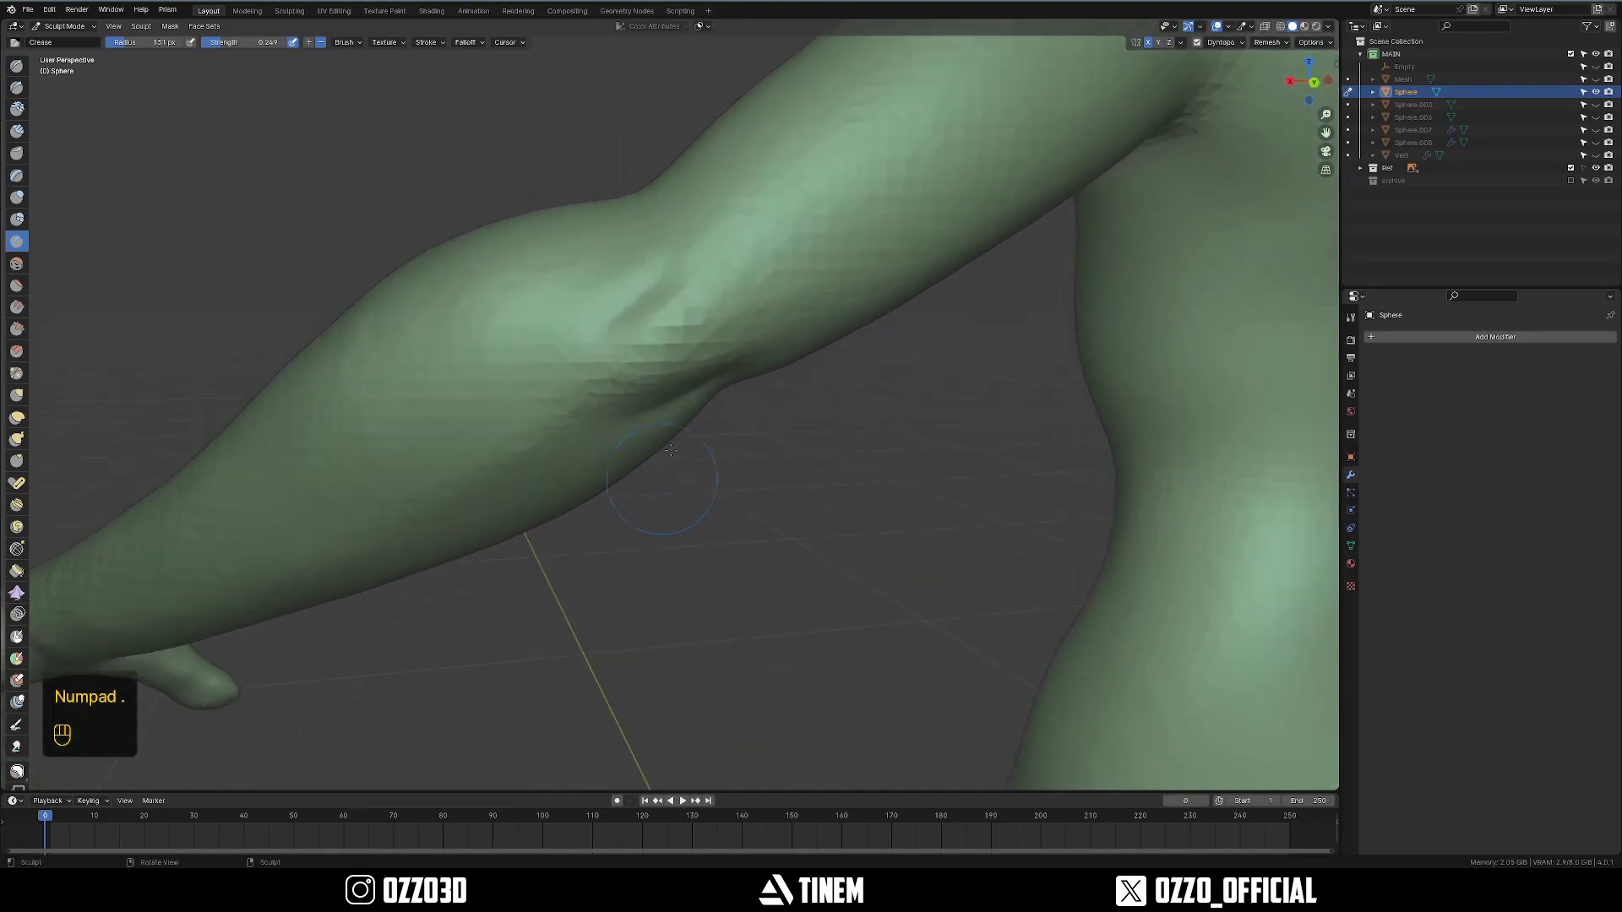
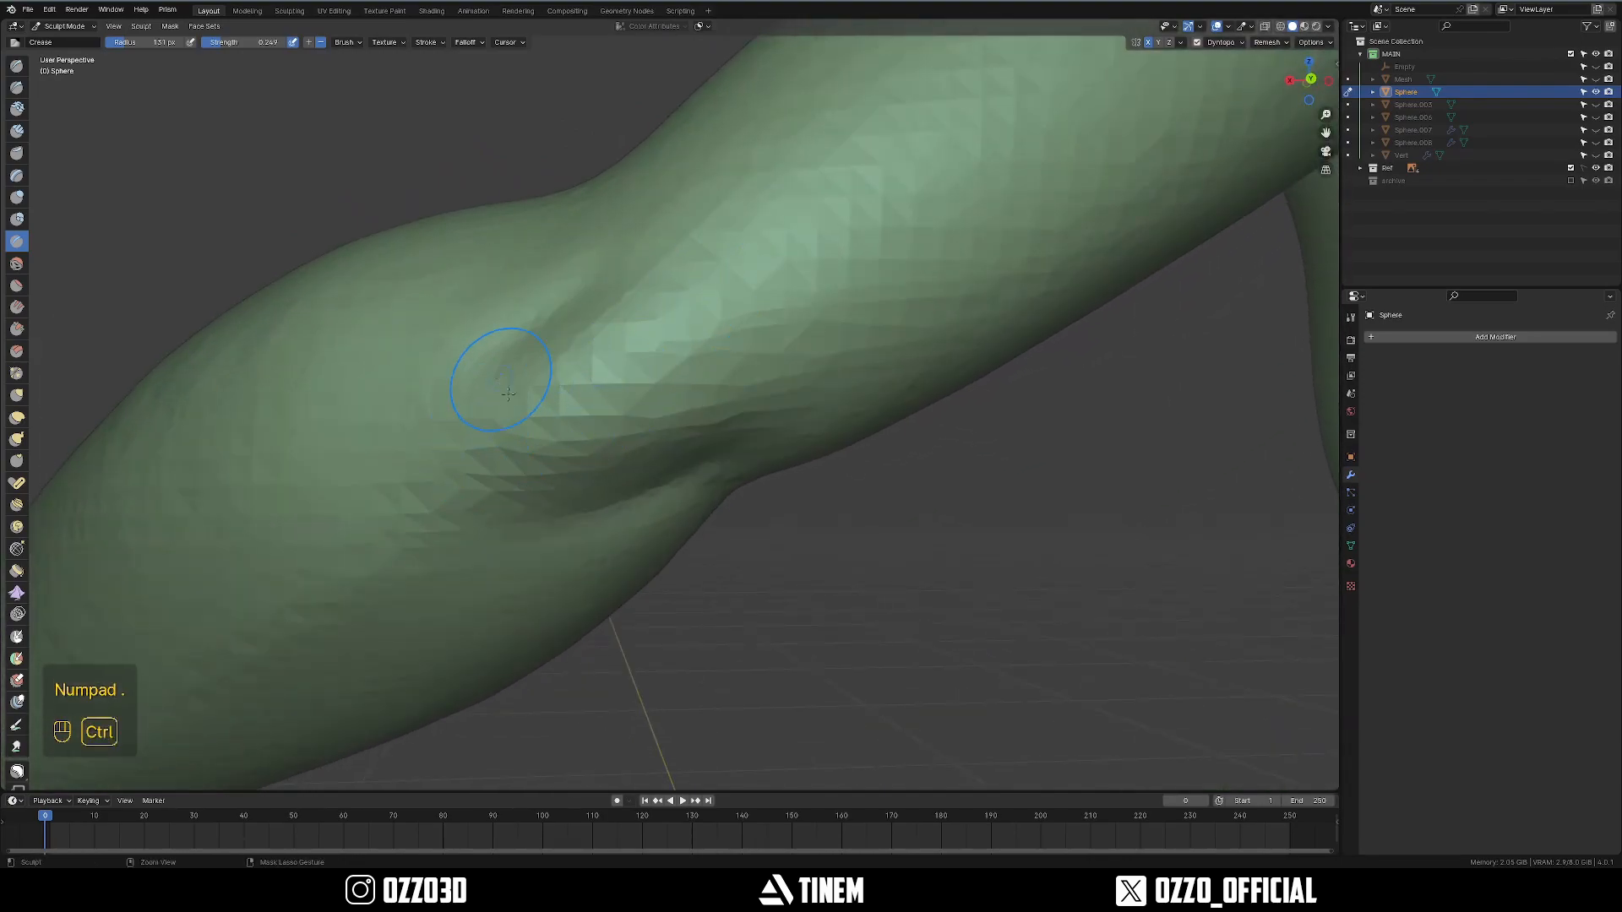
key("f")
left_click(694, 427)
left_click_drag(574, 346, 507, 374, "shift")
left_click_drag(653, 496, 605, 453, "shift")
Resize the brush and smooth the front of the elbow and the adjoining forearm.
scroll(605, 456, "down", 8)
middle_click_drag(602, 490, 829, 509)
mouse_move(829, 509)
middle_mouse_down("shift")
mouse_move(804, 509)
mouse_move(887, 549)
middle_mouse_up("shift")
middle_click_drag(887, 549, 743, 490)
scroll(735, 439, "up", 5)
key("f")
left_click(666, 383)
middle_click_drag(665, 384, 720, 344)
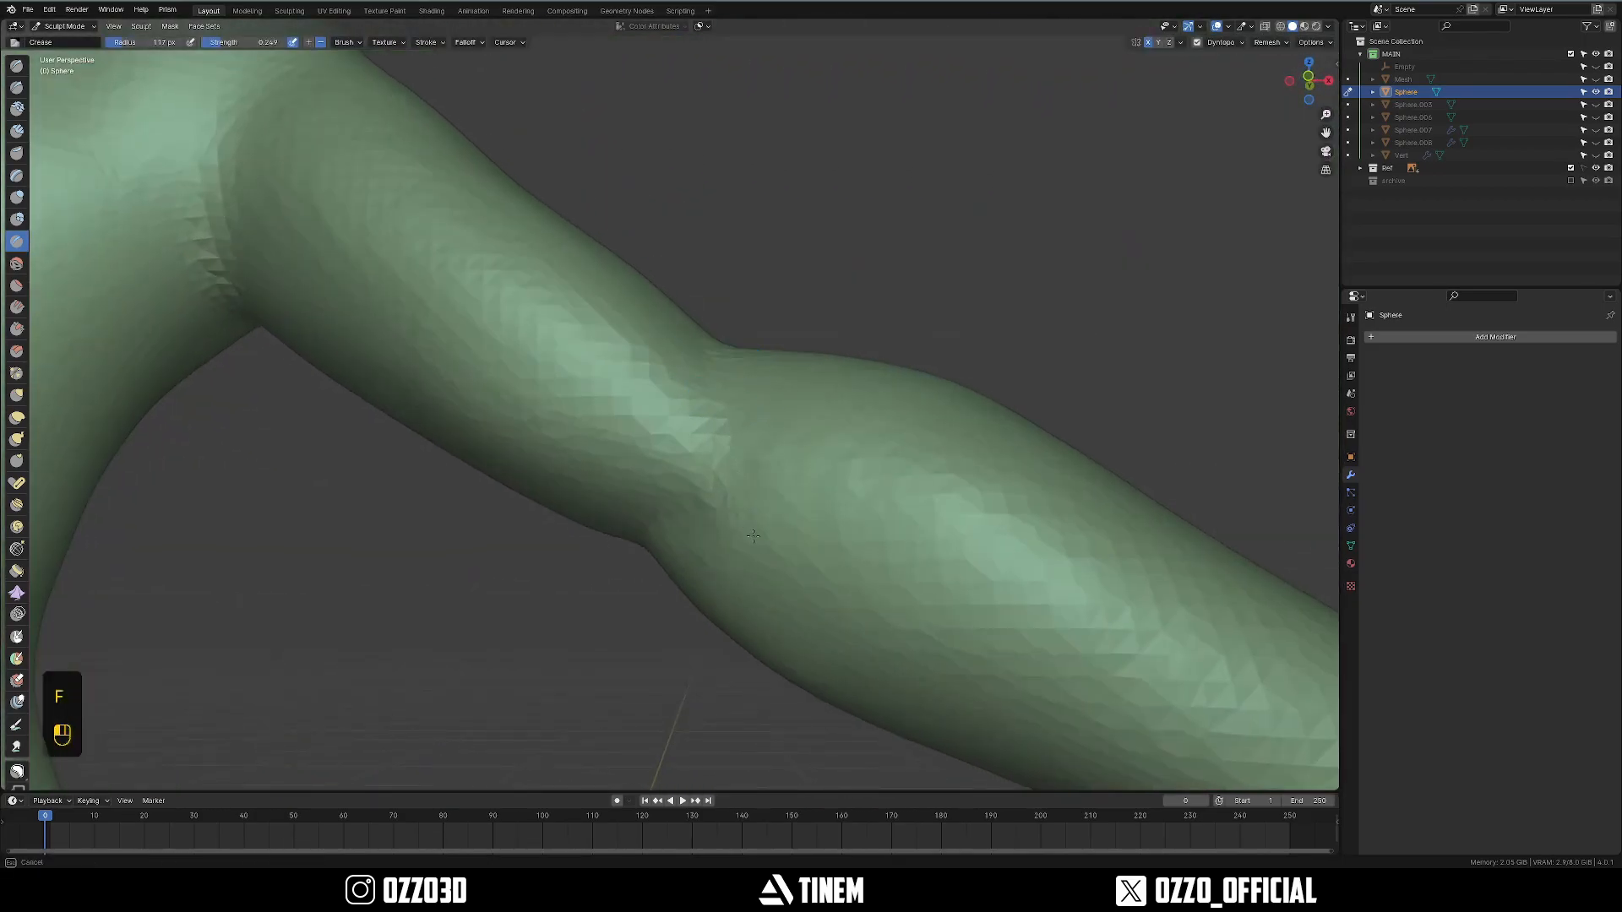
mouse_move(978, 624)
left_mouse_down("shift")
mouse_move(876, 568)
mouse_move(1001, 586)
left_mouse_up("shift")
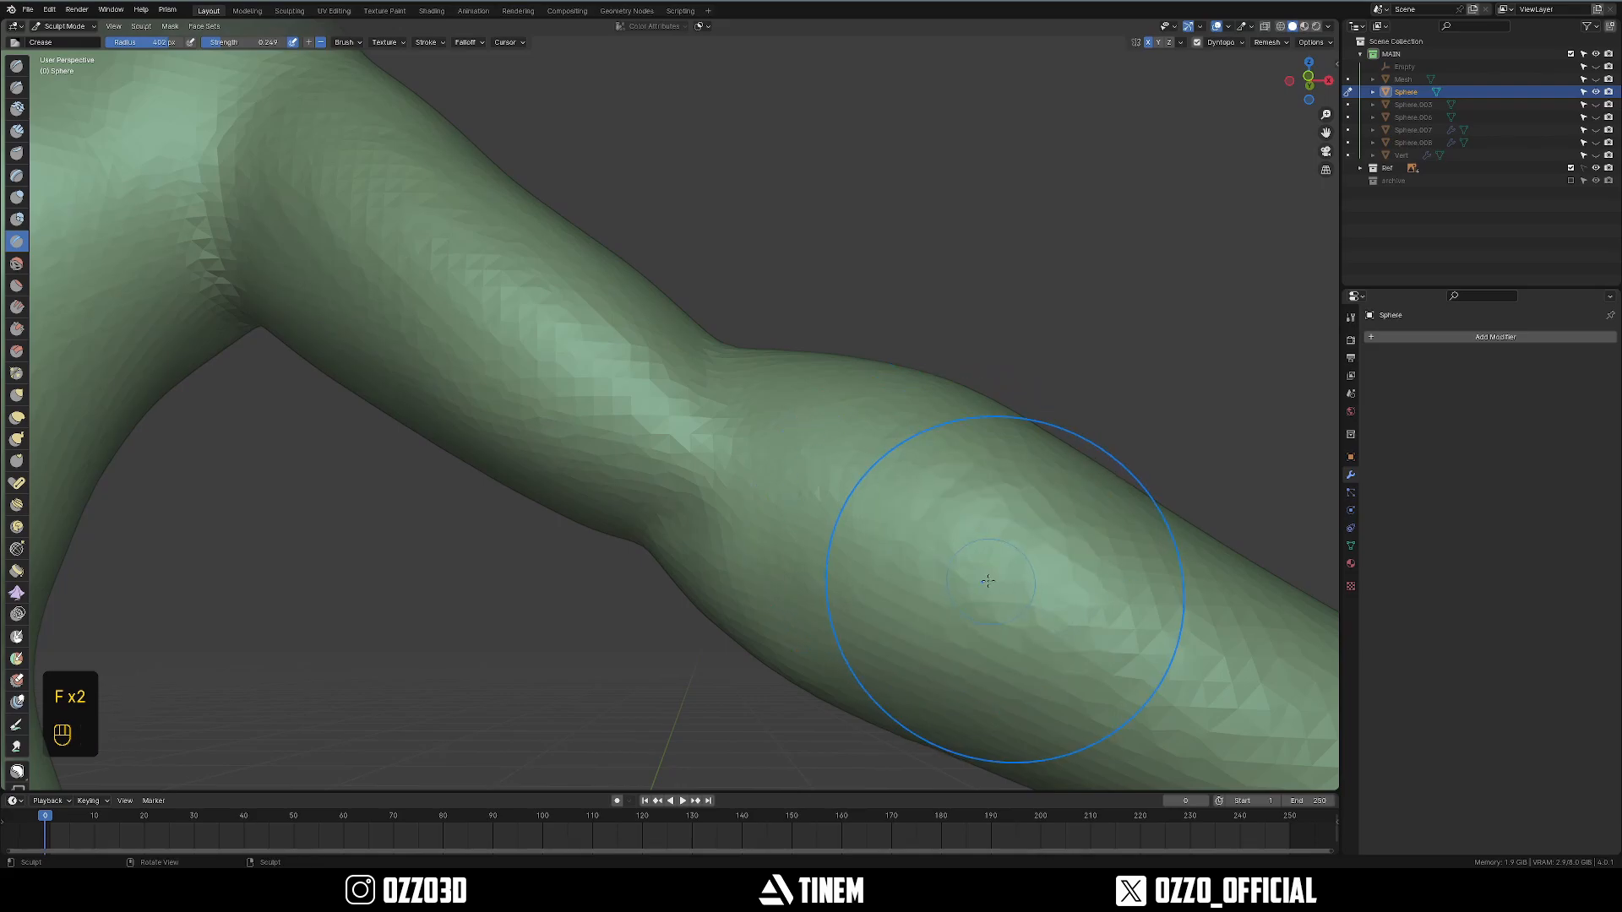
Resize the brush and soften the seam where the upper arm joins the torso at the front of the shoulder.
scroll(1006, 586, "down", 4)
middle_click_drag(971, 541, 861, 591)
middle_click_drag(676, 406, 870, 439, "shift")
mouse_move(870, 440)
middle_mouse_down()
mouse_move(766, 367)
mouse_move(747, 456)
mouse_move(713, 409)
mouse_move(729, 414)
mouse_move(738, 391)
middle_mouse_up()
key("f")
left_click(686, 391)
key("f")
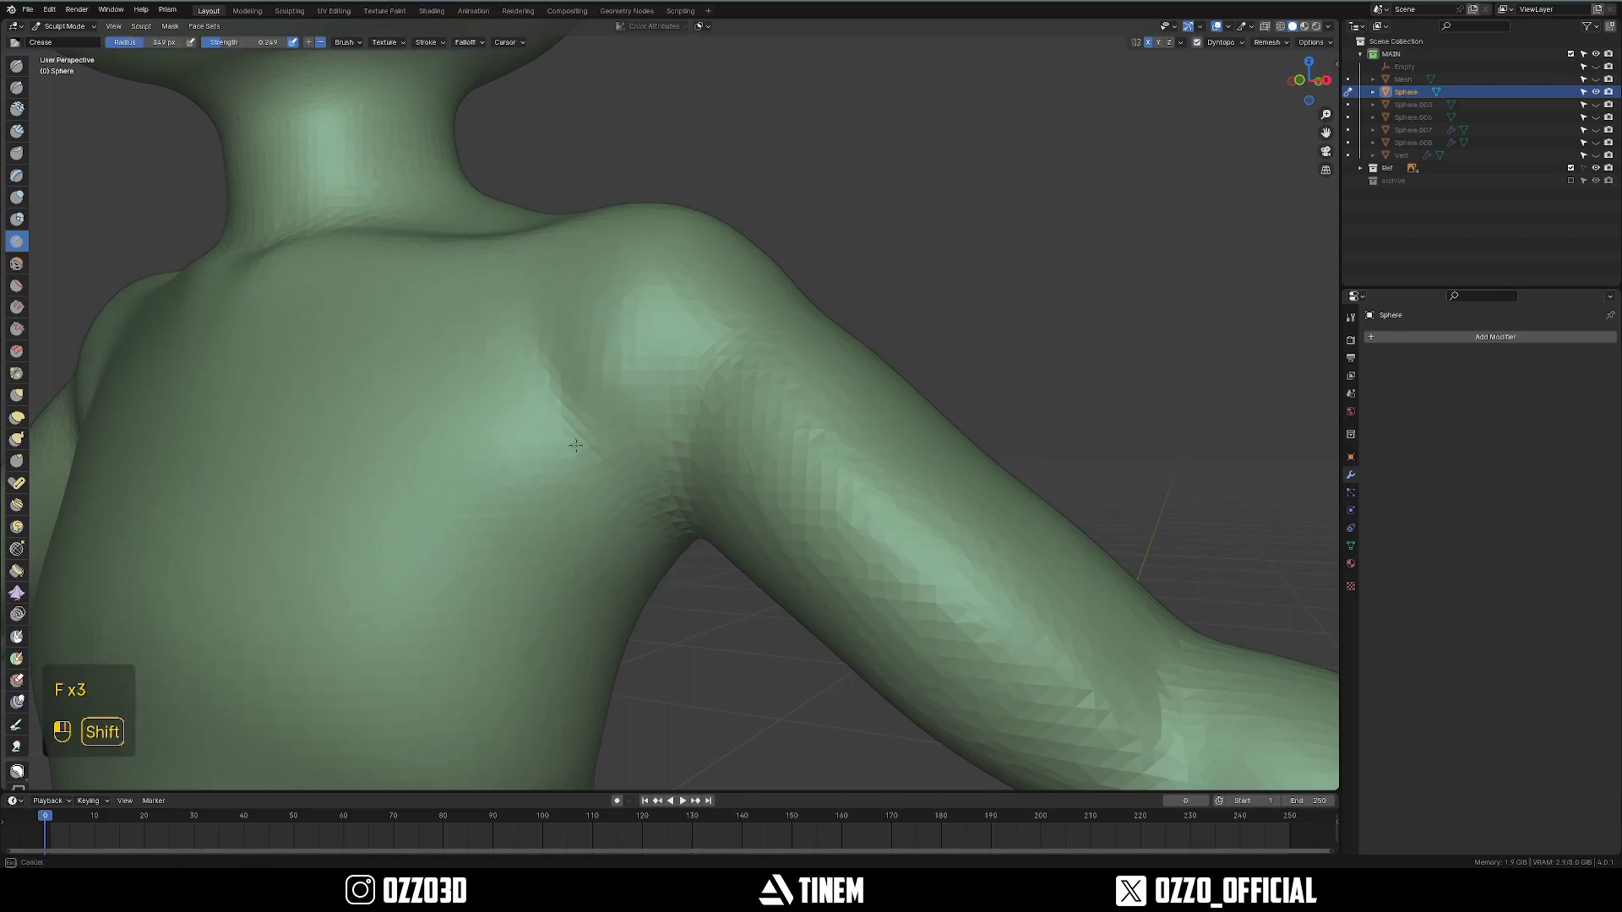
mouse_move(633, 328)
middle_mouse_down()
mouse_move(709, 406)
mouse_move(669, 452)
mouse_move(703, 388)
mouse_move(729, 384)
mouse_move(553, 386)
middle_mouse_up()
key("f")
left_click(670, 453)
key("f")
left_click(703, 388)
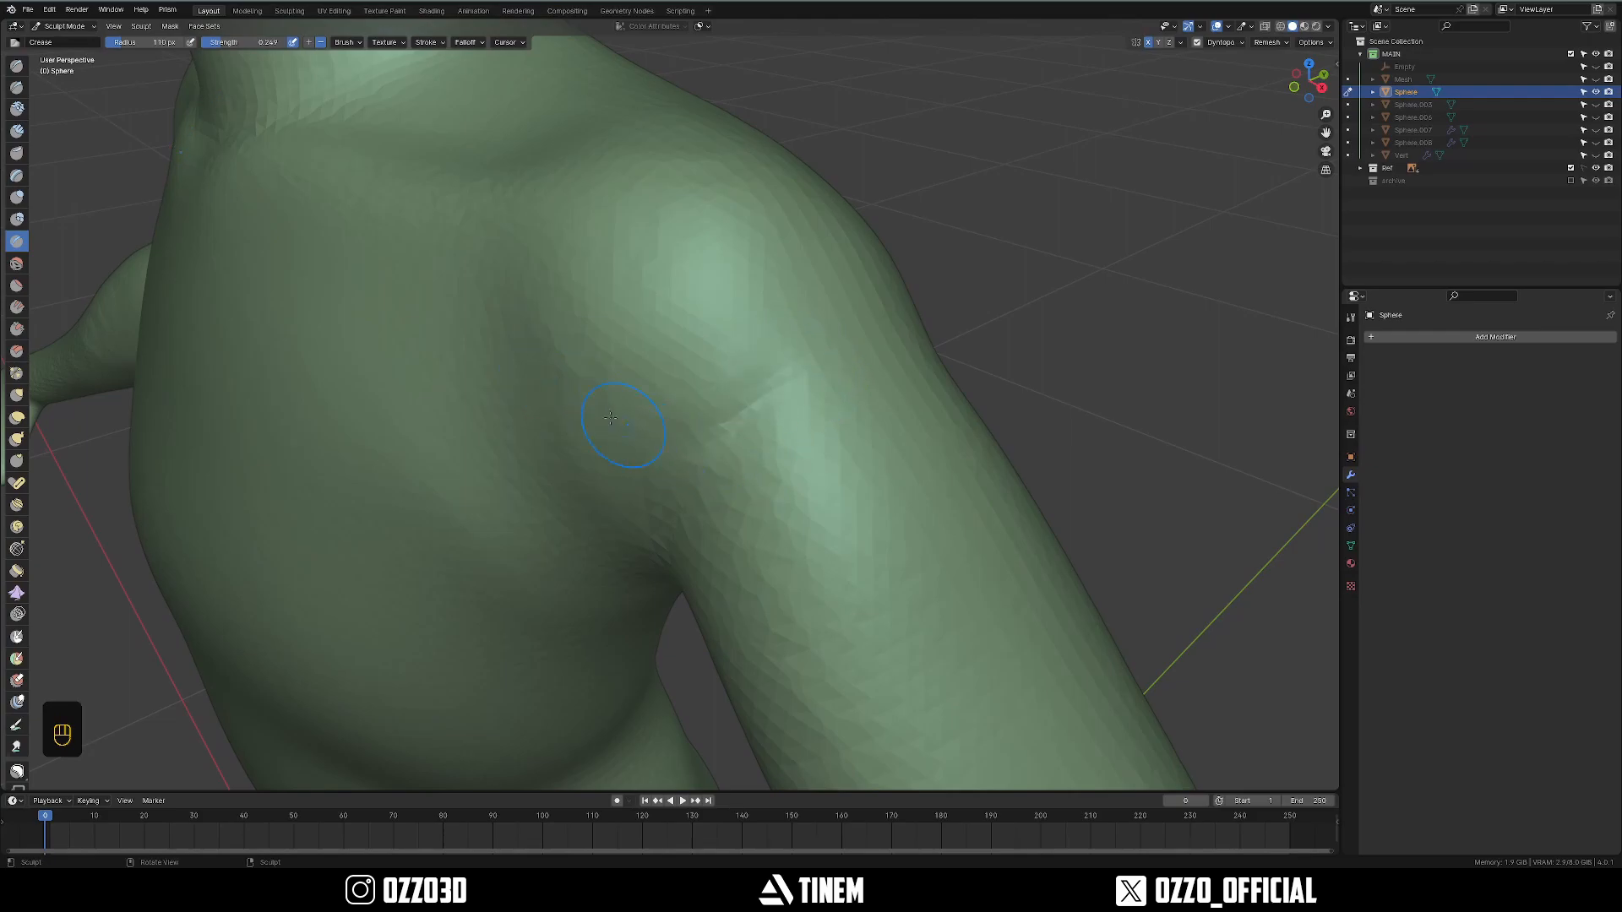
Smooth the remaining crease across the front of the shoulder and into the armpit, resizing the brush as needed.
mouse_move(688, 444)
left_mouse_down("shift")
mouse_move(568, 398)
mouse_move(663, 507)
left_mouse_up("shift")
middle_click_drag(663, 506, 621, 486)
mouse_move(743, 397)
left_mouse_down("shift")
mouse_move(714, 419)
mouse_move(735, 414)
left_mouse_up("shift")
middle_click_drag(735, 413, 667, 423)
key("f")
left_click(660, 423)
left_click_drag(659, 452, 620, 439, "shift")
mouse_move(620, 439)
middle_mouse_down()
mouse_move(703, 395)
mouse_move(721, 409)
middle_mouse_up()
key("f")
middle_click_drag(796, 315, 621, 452, "shift")
left_click(709, 380)
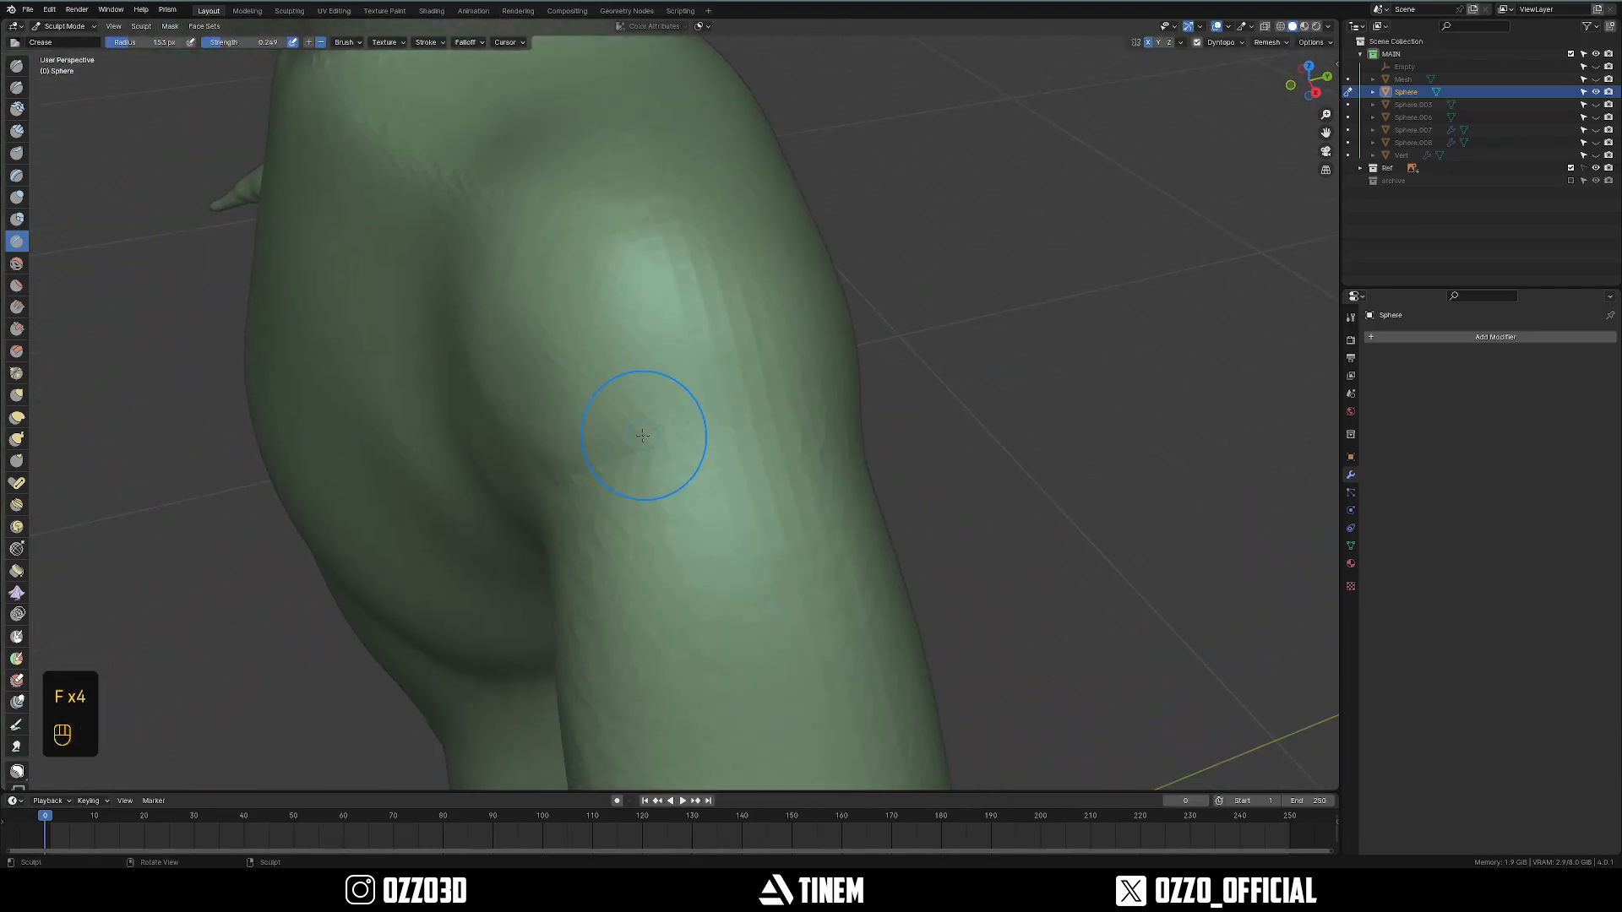
Enlarge the brush and smooth the arm joint on the back of the shoulder.
middle_click_drag(643, 435, 559, 429)
key("f")
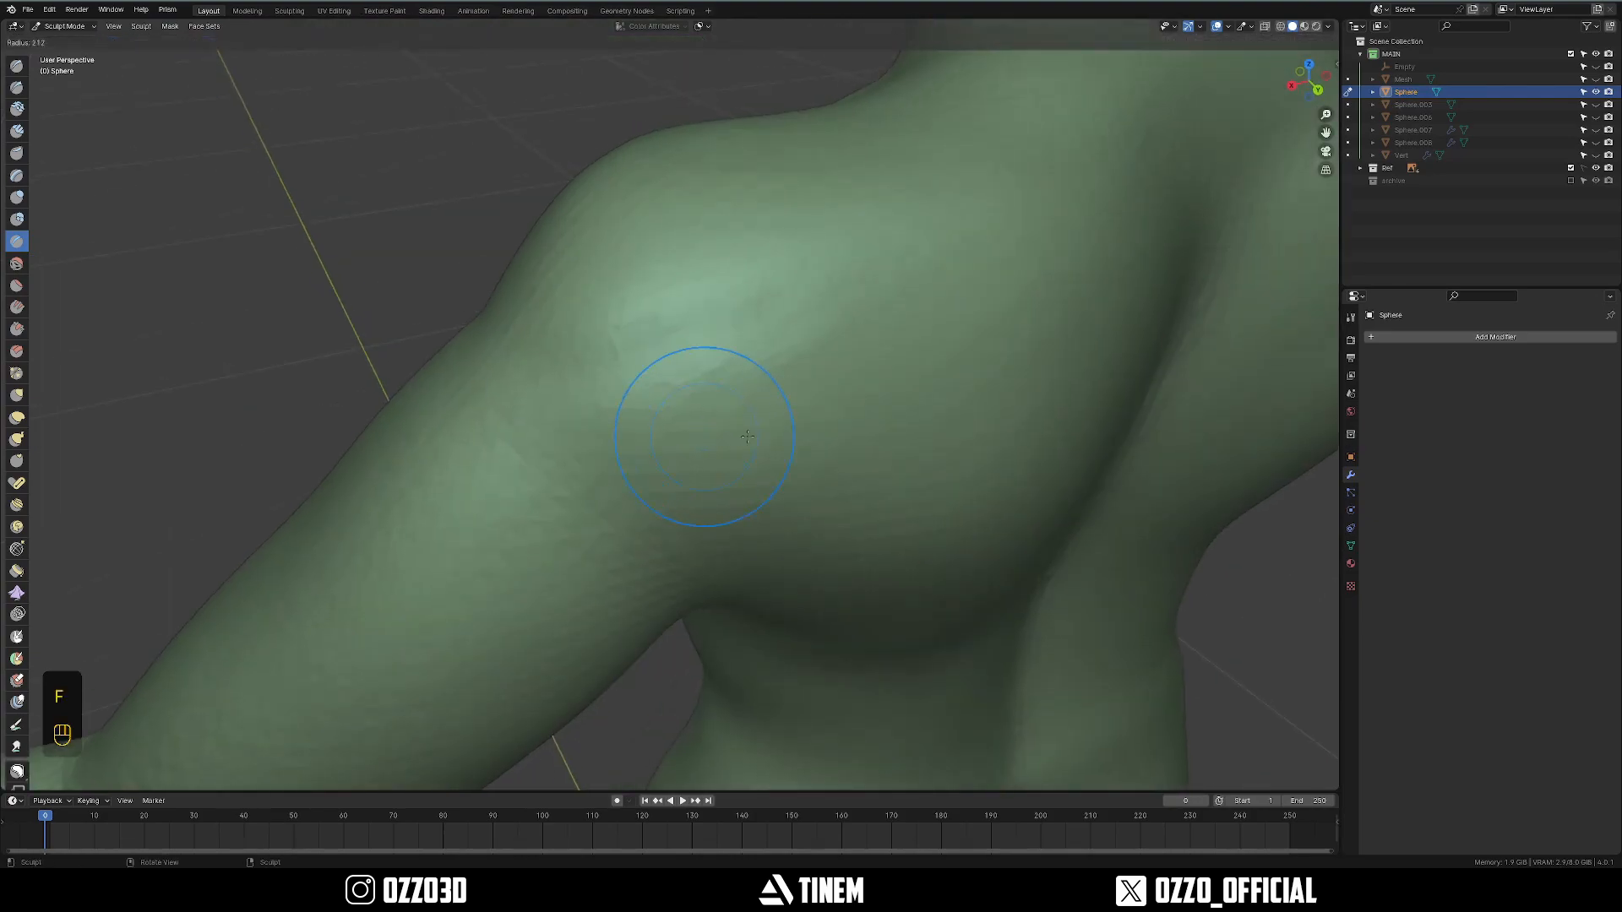
left_click(810, 434)
left_click_drag(760, 372, 832, 305, "shift")
middle_click_drag(832, 304, 777, 296)
mouse_move(591, 338)
left_mouse_down("shift")
mouse_move(518, 329)
mouse_move(583, 313)
left_mouse_up("shift")
middle_click_drag(556, 379, 652, 341)
scroll(654, 363, "down", 4)
mouse_move(649, 404)
middle_mouse_down()
mouse_move(781, 468)
mouse_move(908, 499)
middle_mouse_up()
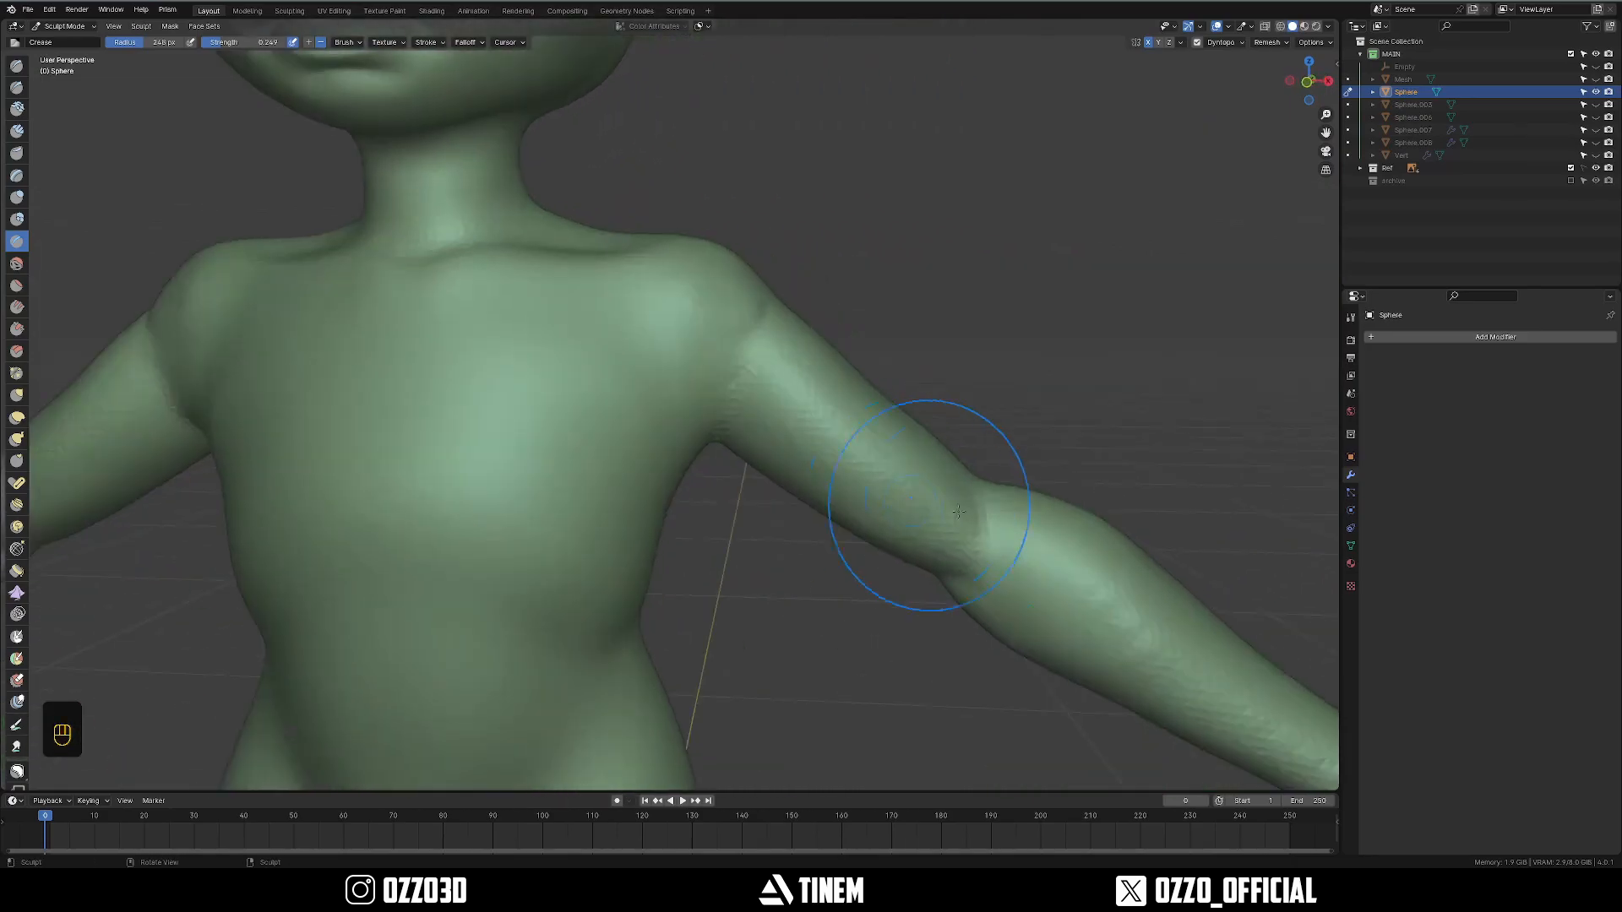
Smooth the underside of the armpit where the arm meets the torso with a resized brush.
key("grave")
mouse_move(656, 372)
middle_mouse_down()
mouse_move(597, 414)
mouse_move(597, 363)
middle_mouse_up()
left_click_drag(785, 253, 859, 271, "shift")
mouse_move(874, 360)
middle_mouse_down("shift")
mouse_move(735, 434)
mouse_move(744, 338)
mouse_move(611, 249)
middle_mouse_up("shift")
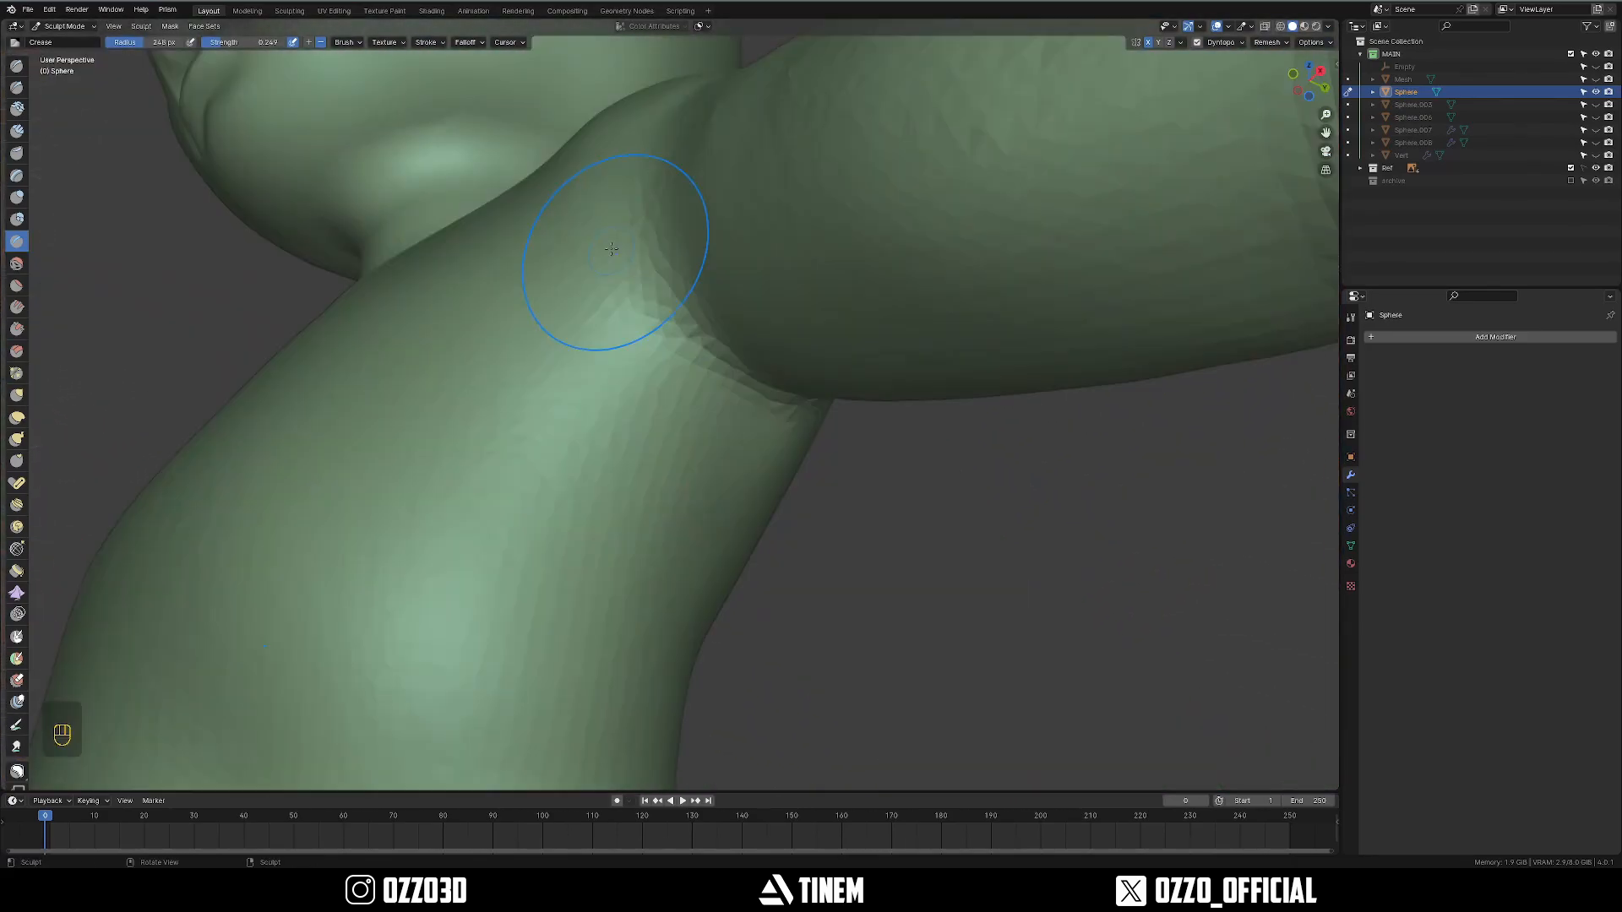
key("f")
left_click(653, 434)
mouse_move(644, 380)
left_mouse_down()
mouse_move(598, 406)
mouse_move(667, 359)
left_mouse_up()
mouse_move(650, 359)
middle_mouse_down()
mouse_move(612, 325)
mouse_move(735, 398)
middle_mouse_up()
Check the whole smoothed body and return it to Object Mode.
mouse_move(735, 399)
middle_mouse_down("shift")
mouse_move(675, 423)
mouse_move(620, 544)
mouse_move(743, 596)
mouse_move(878, 528)
middle_mouse_up("shift")
scroll(765, 621, "down", 2)
middle_click_drag(681, 507, 716, 445, "shift")
scroll(718, 414, "down", 3)
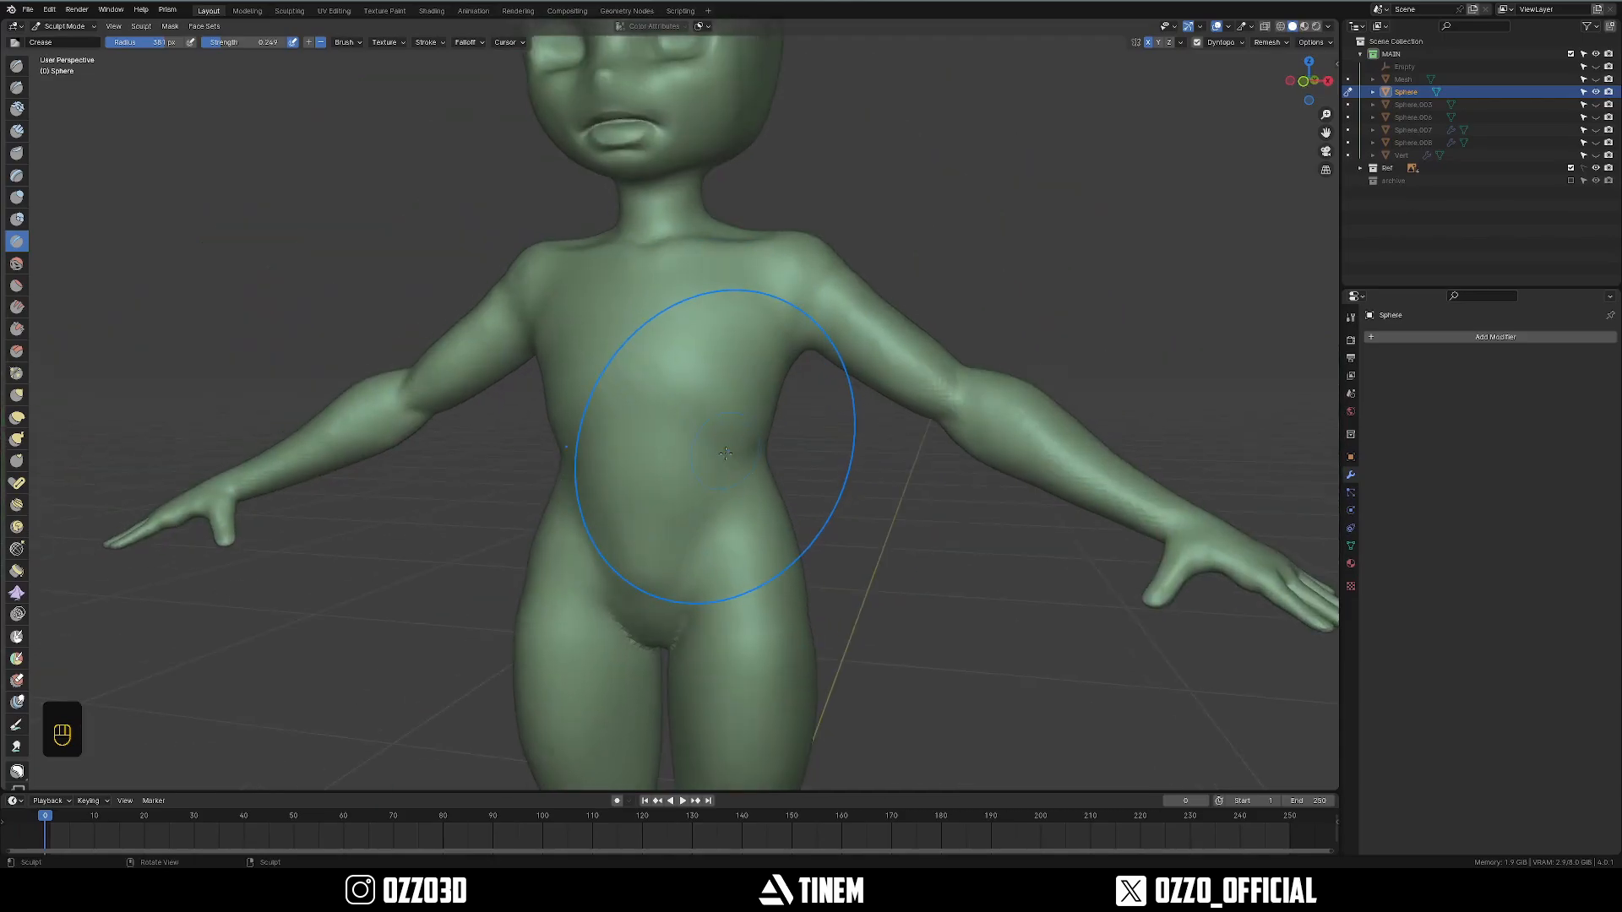
scroll(845, 557, "down", 5)
key("grave")
middle_click_drag(853, 507, 883, 473, "shift")
key("ctrl+Tab")
right_click(886, 405)
middle_click_drag(543, 390, 575, 332, "shift")
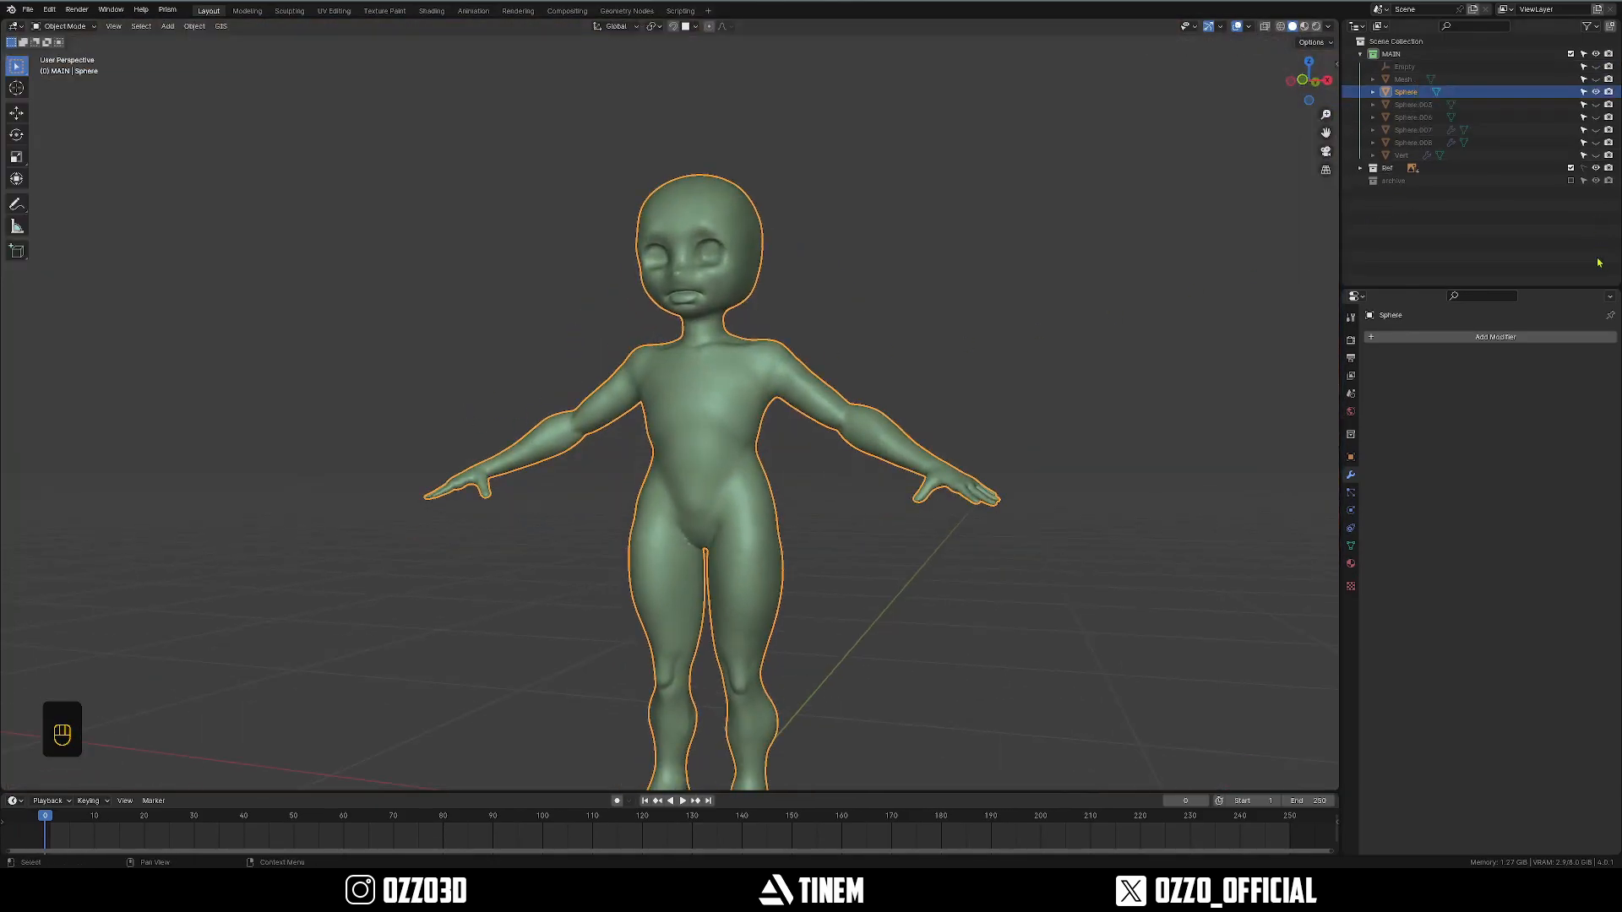
middle_click_drag(1014, 237, 1026, 225)
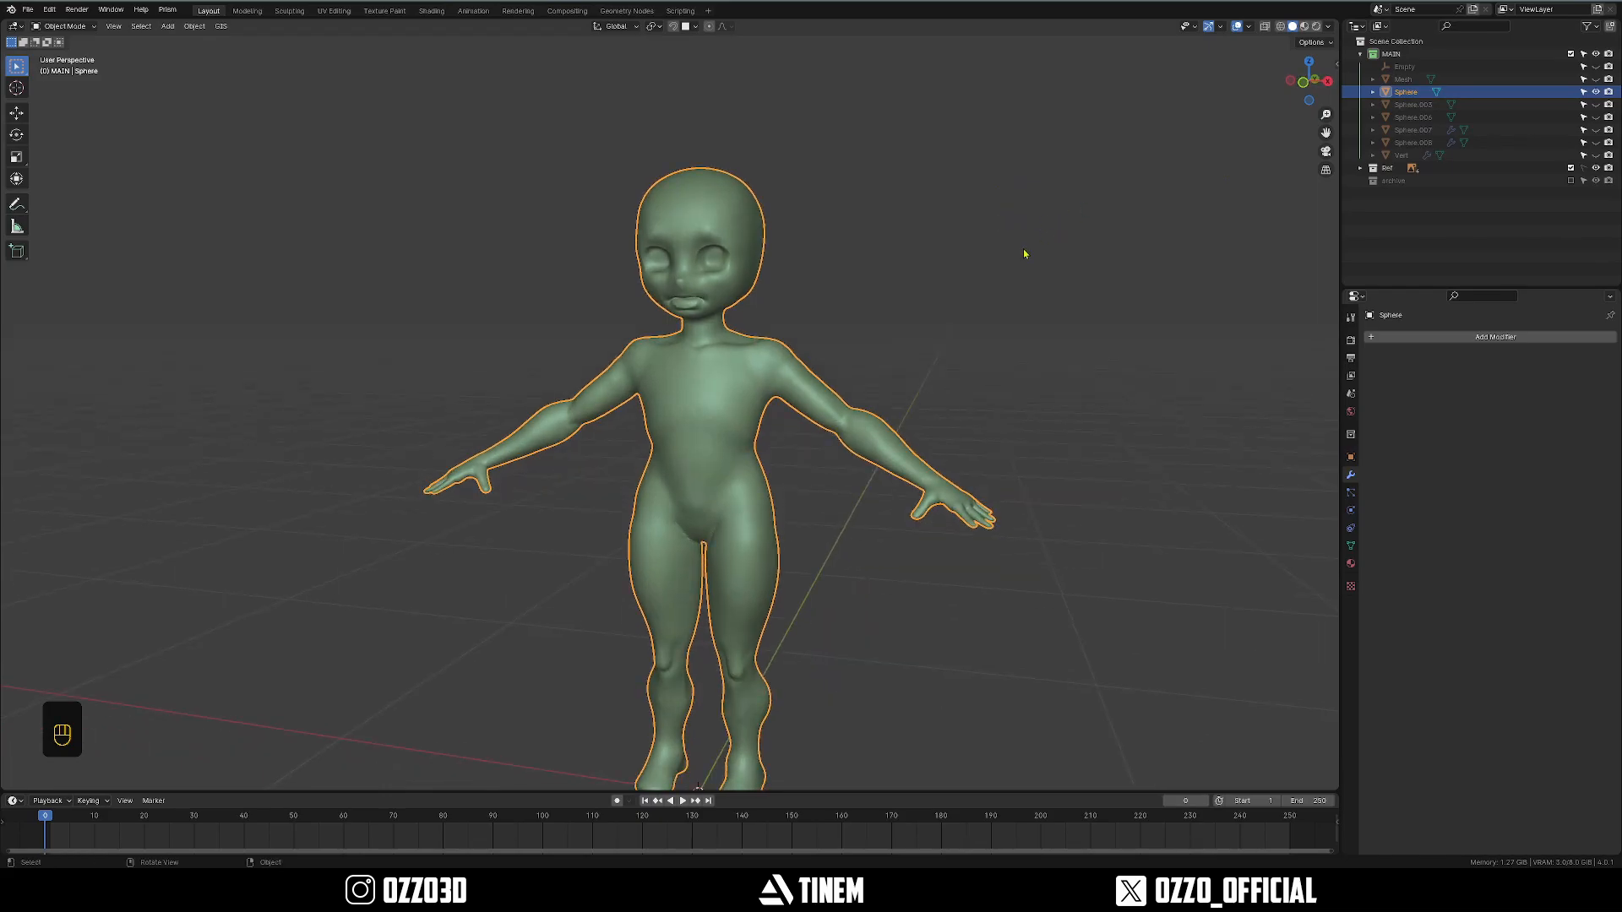
Unhide all the character's parts and put the purple sweater into Sculpt Mode.
key("alt+h")
left_click(1025, 253)
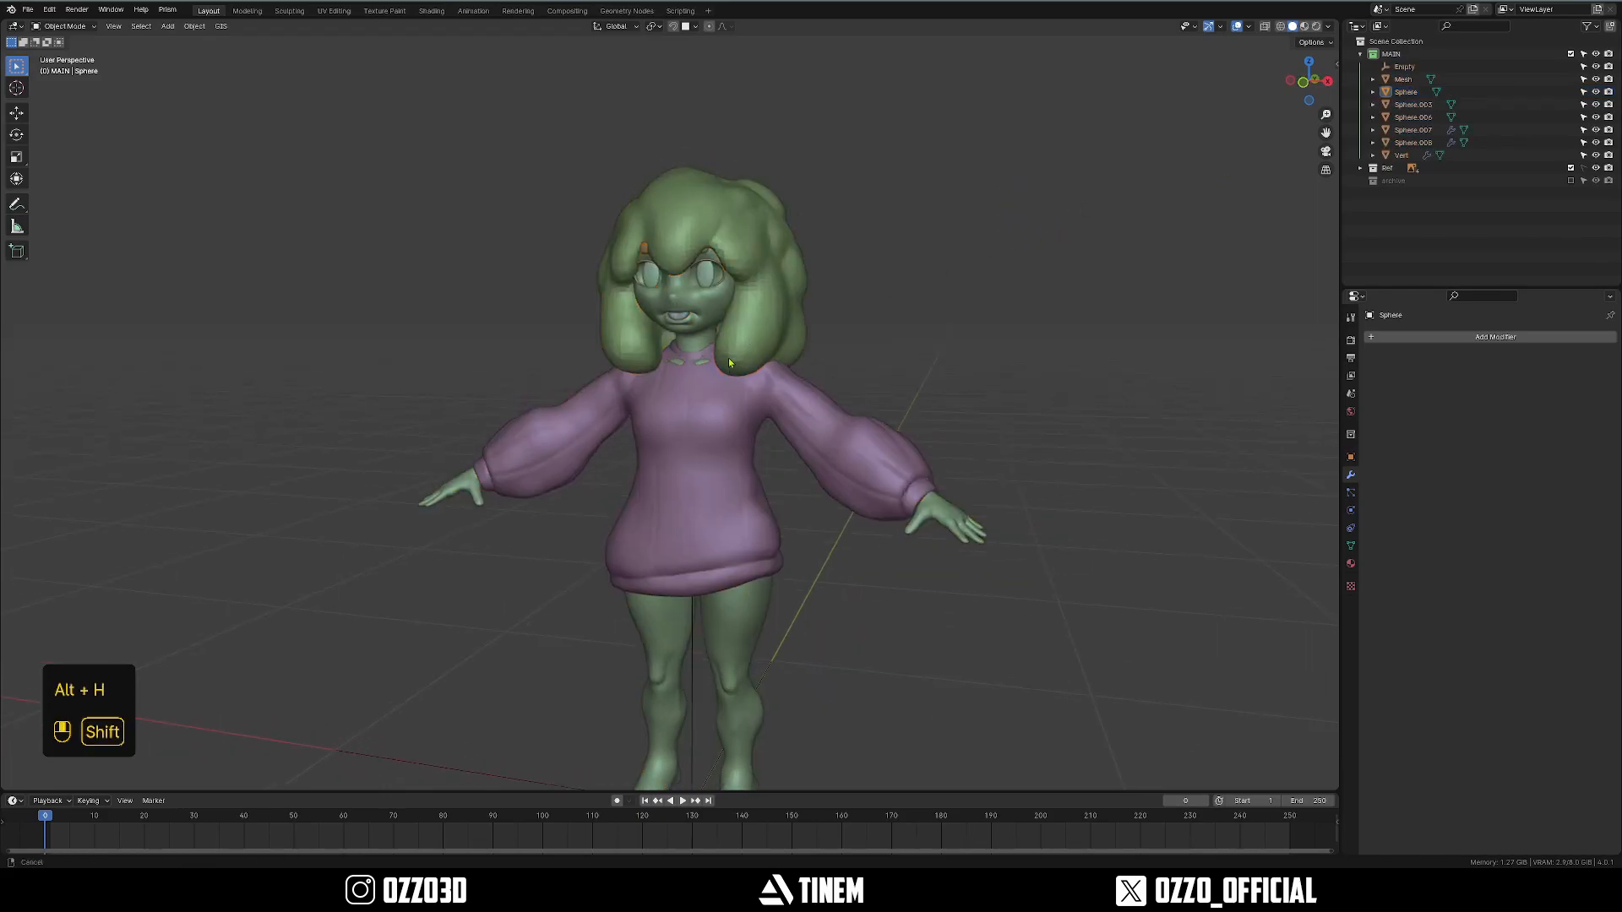
middle_click_drag(742, 352, 721, 383, "shift")
scroll(714, 405, "up", 5)
left_click(702, 431)
scroll(716, 345, "up", 4)
key("ctrl+Tab")
scroll(706, 386, "down", 2)
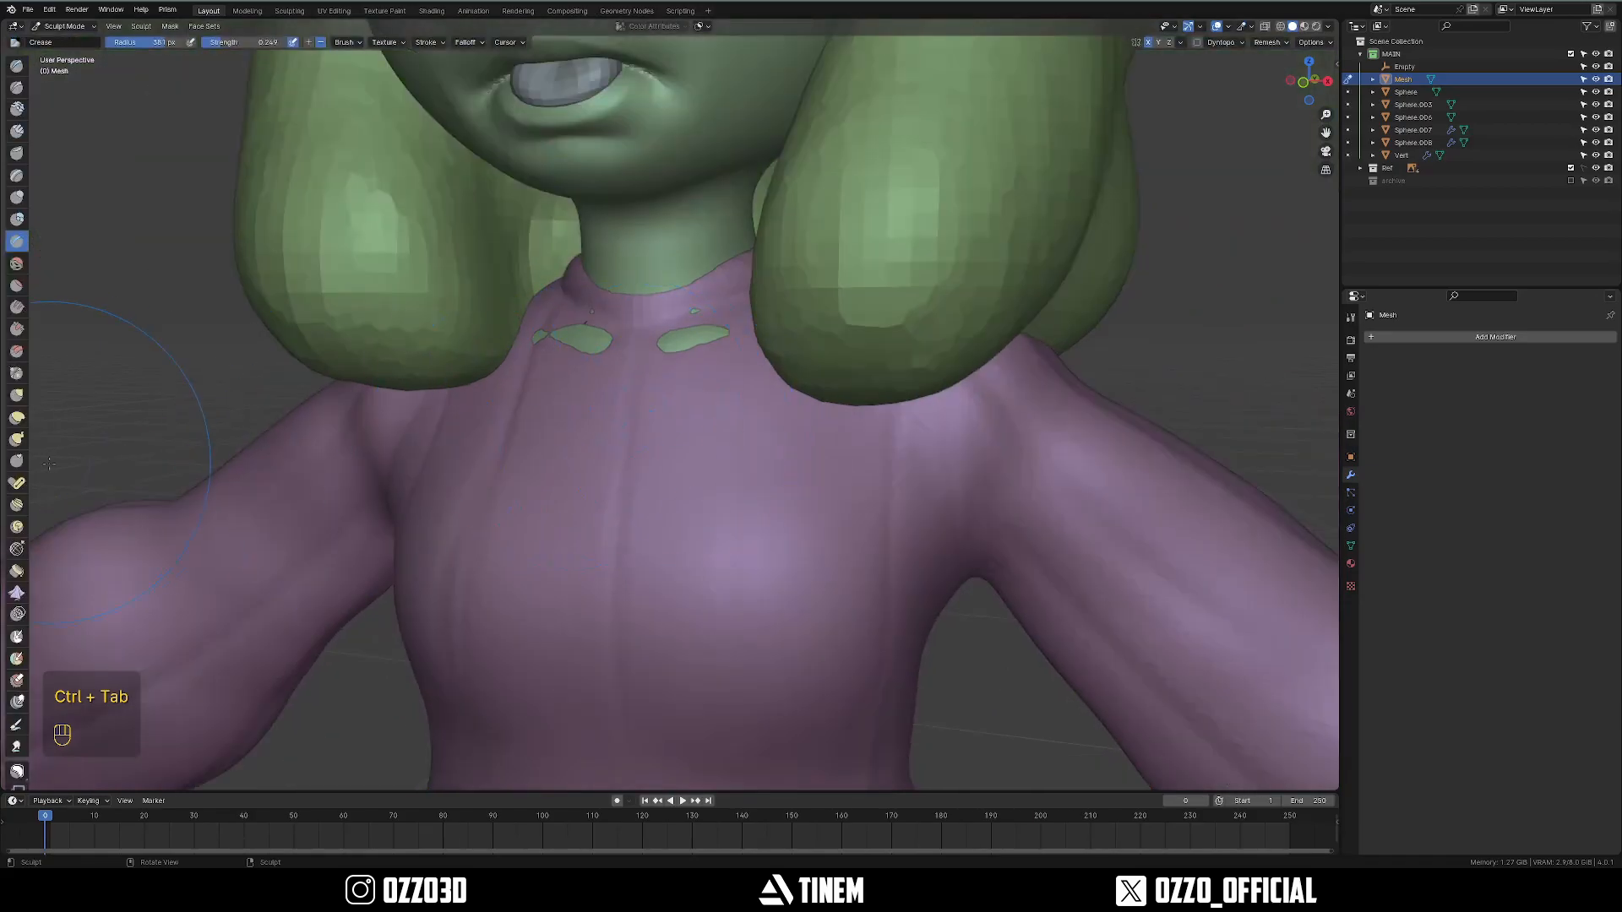
Pull the sweater outward below the collar to cover the body poking through, and return to Object Mode.
left_click(16, 440)
mouse_move(733, 456)
middle_mouse_down()
mouse_move(741, 397)
mouse_move(792, 404)
mouse_move(773, 359)
mouse_move(727, 359)
middle_mouse_up()
key("f")
left_click(795, 385)
middle_click_drag(724, 364, 715, 383, "ctrl")
left_click_drag(692, 391, 690, 370)
middle_click_drag(701, 372, 811, 499)
mouse_move(811, 499)
middle_mouse_down("ctrl")
mouse_move(830, 557)
mouse_move(877, 570)
middle_mouse_up("ctrl")
middle_click_drag(877, 570, 861, 488, "shift")
key("ctrl+Tab")
left_click(767, 456)
Deselect the hair and switch the viewport to Rendered shading.
middle_click_drag(925, 363, 931, 253, "ctrl")
middle_click_drag(931, 253, 971, 535, "shift")
left_click(853, 477)
middle_click_drag(848, 406, 853, 460, "ctrl")
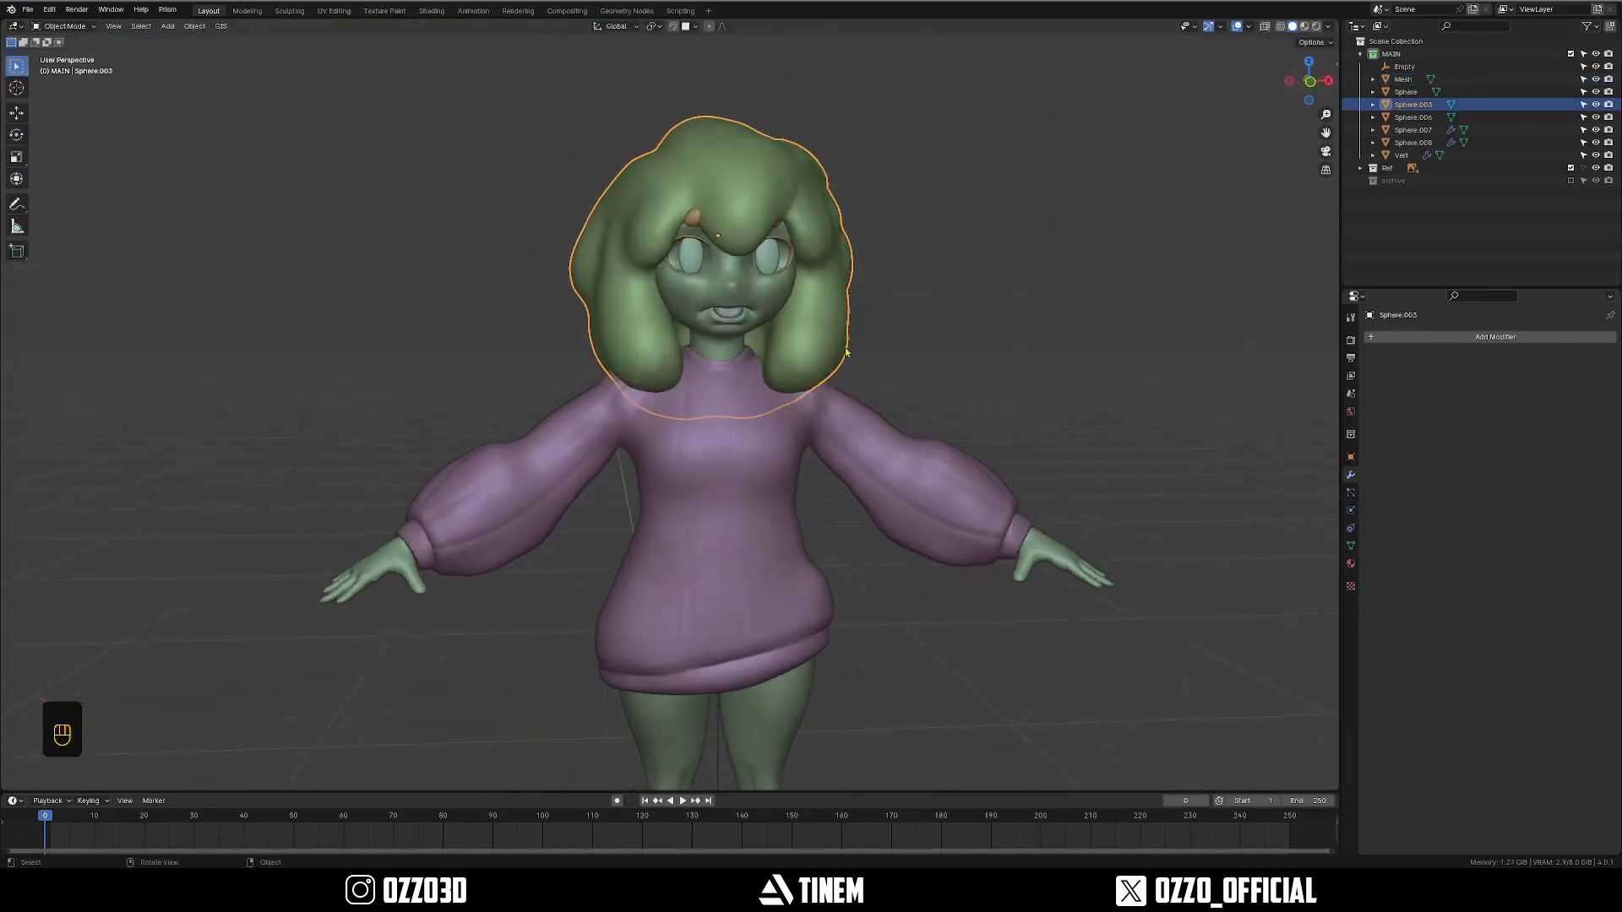
middle_click_drag(850, 321, 839, 248, "shift")
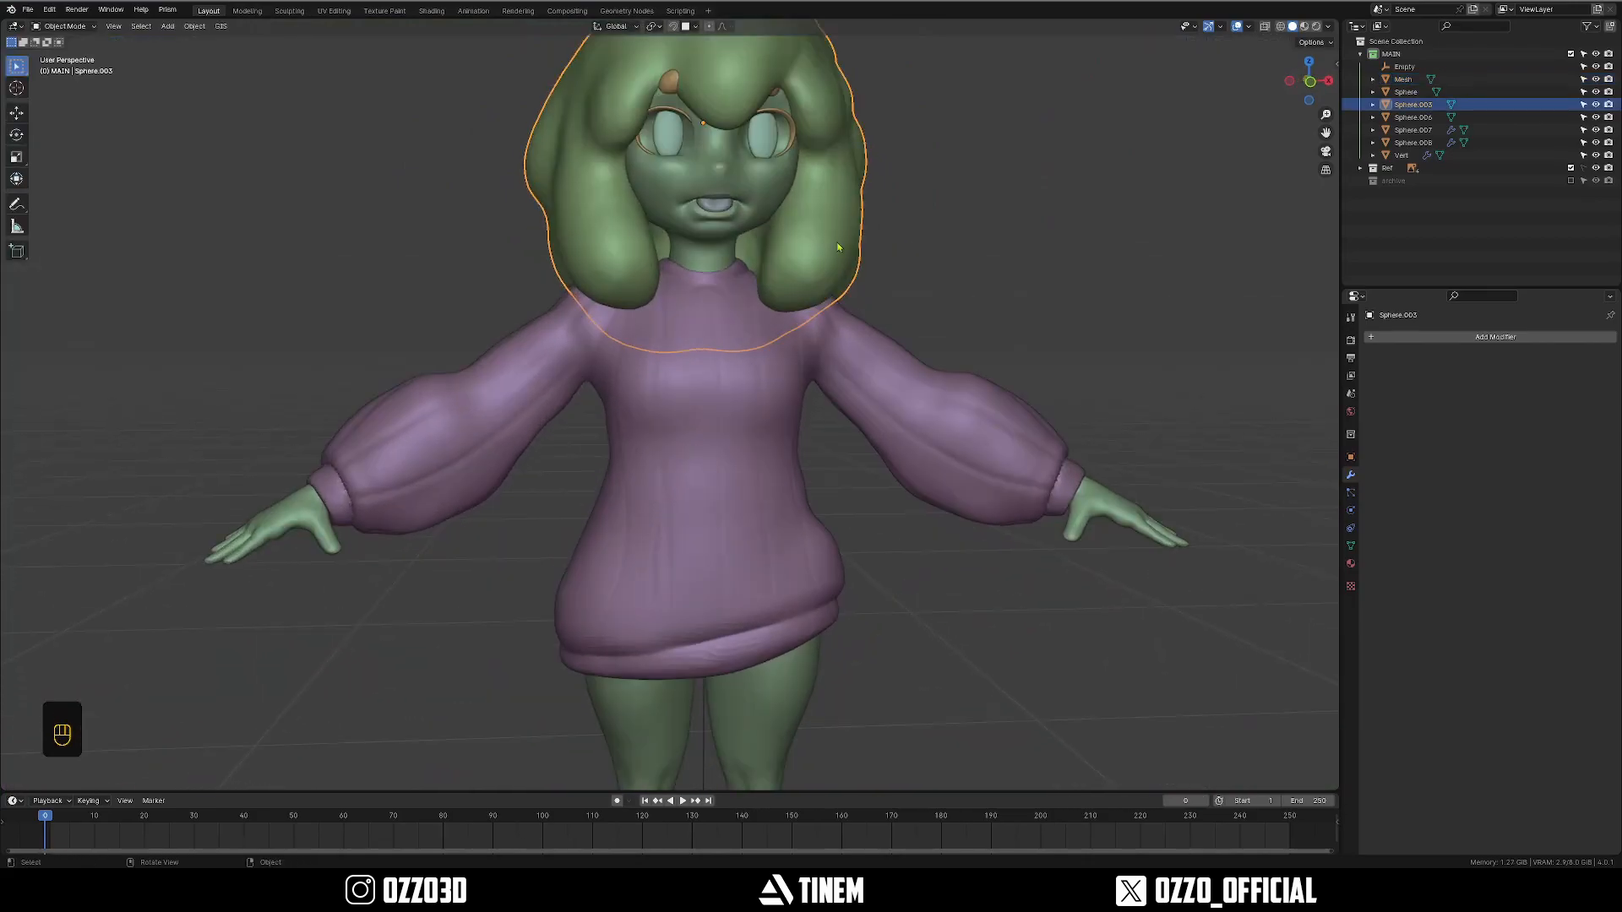
left_click(1329, 29)
middle_click_drag(762, 329, 733, 338)
left_click(896, 319)
key("z")
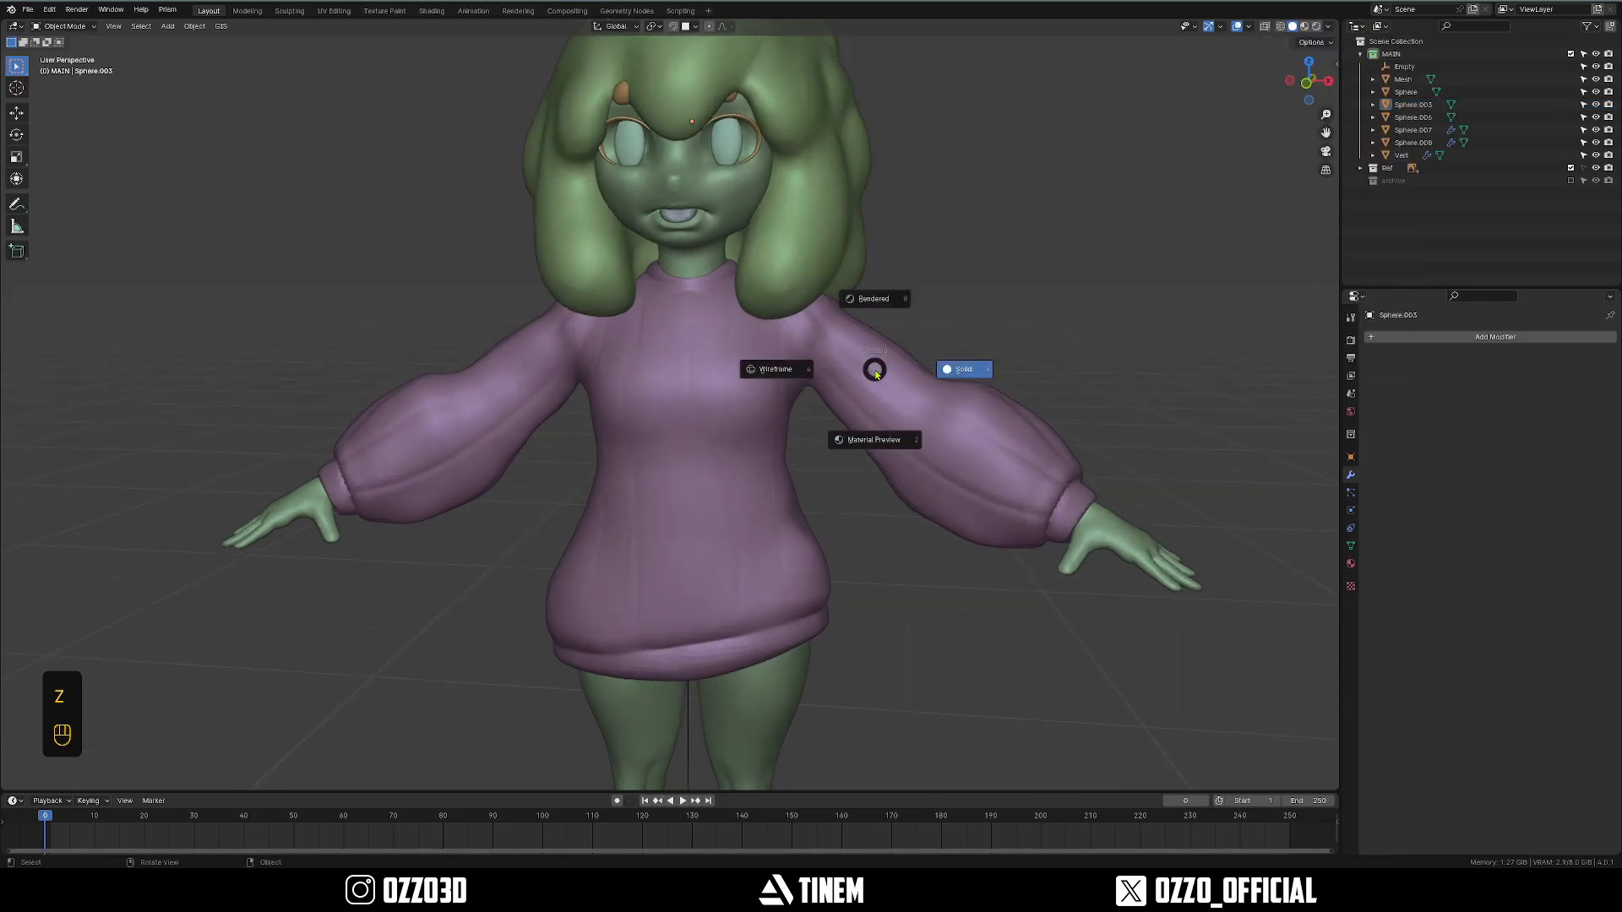
left_click(881, 307)
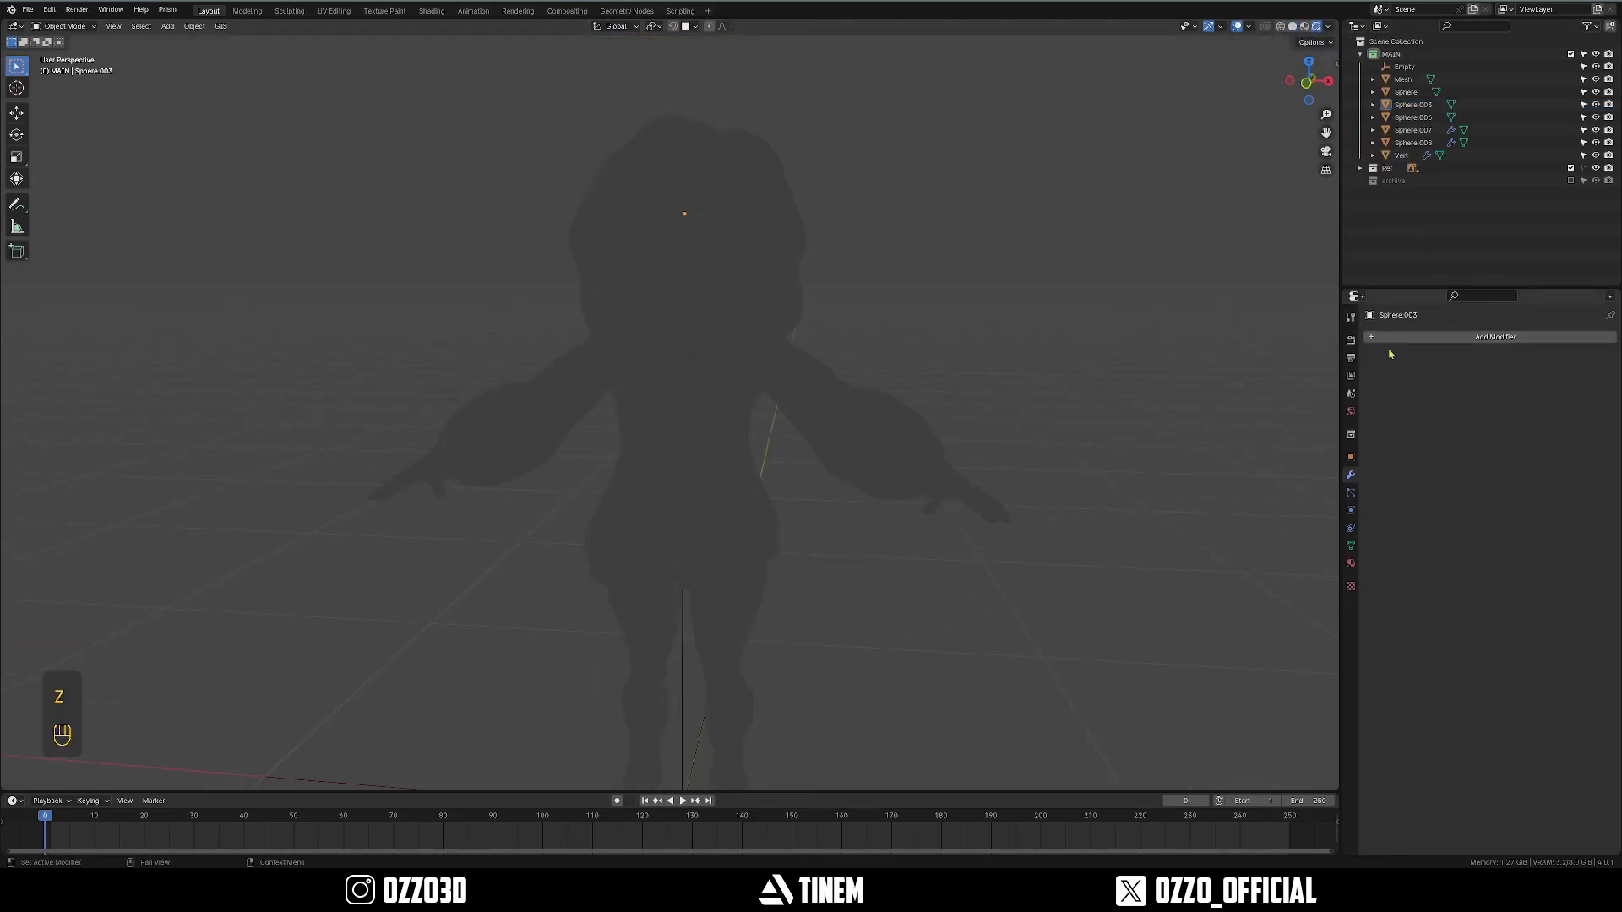
Change the render engine from EEVEE to Workbench.
left_click(1350, 341)
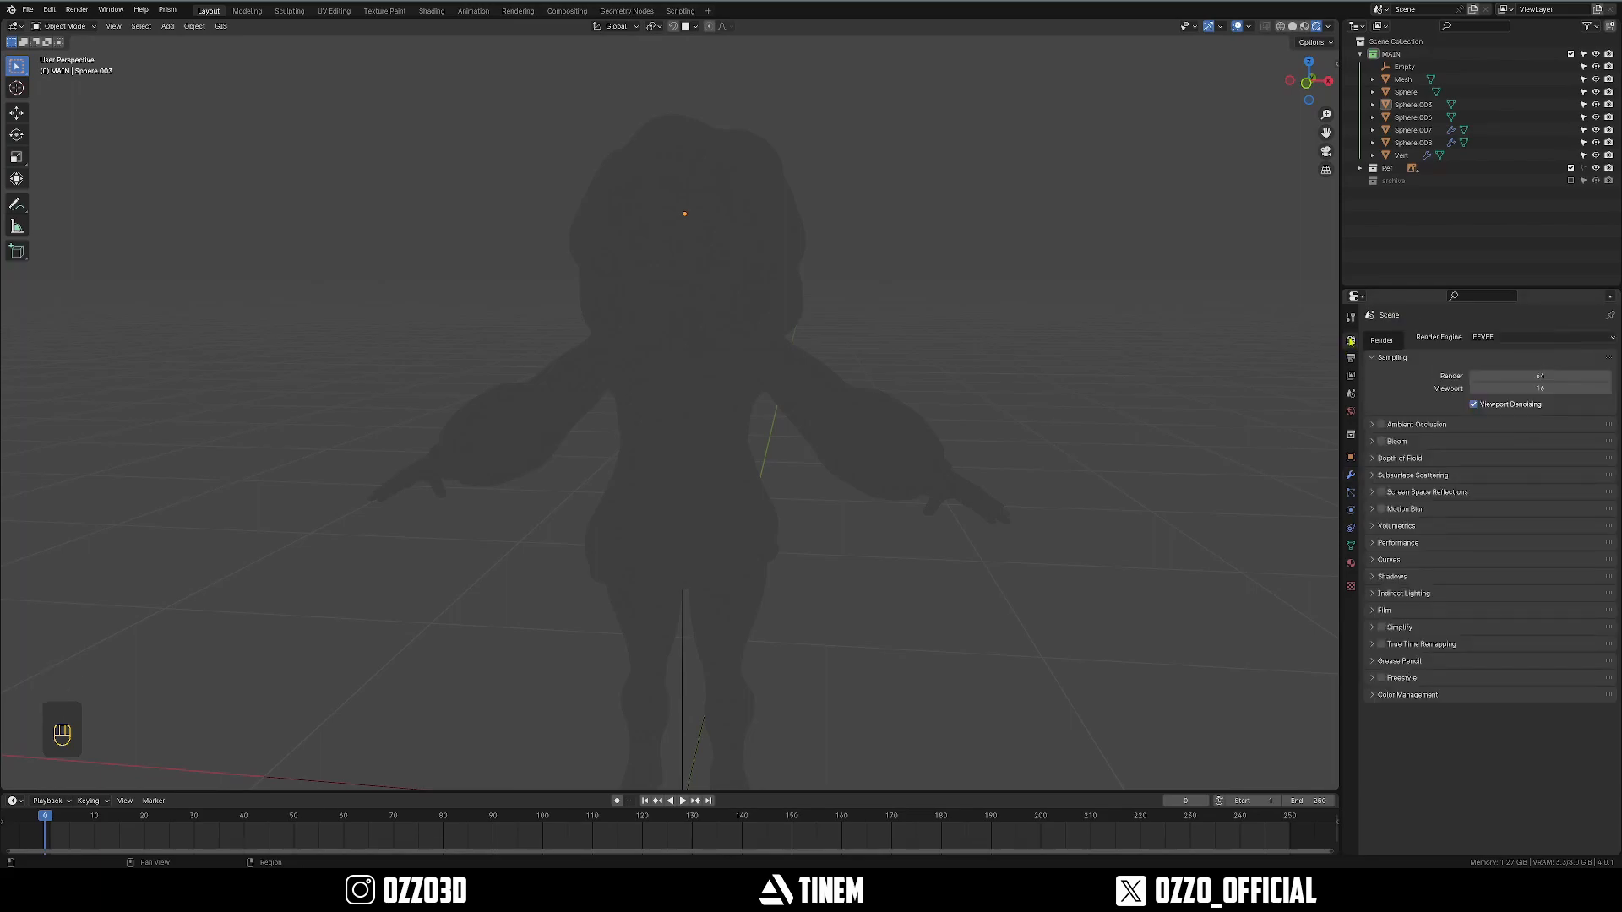
left_click(1503, 337)
left_click(1503, 337)
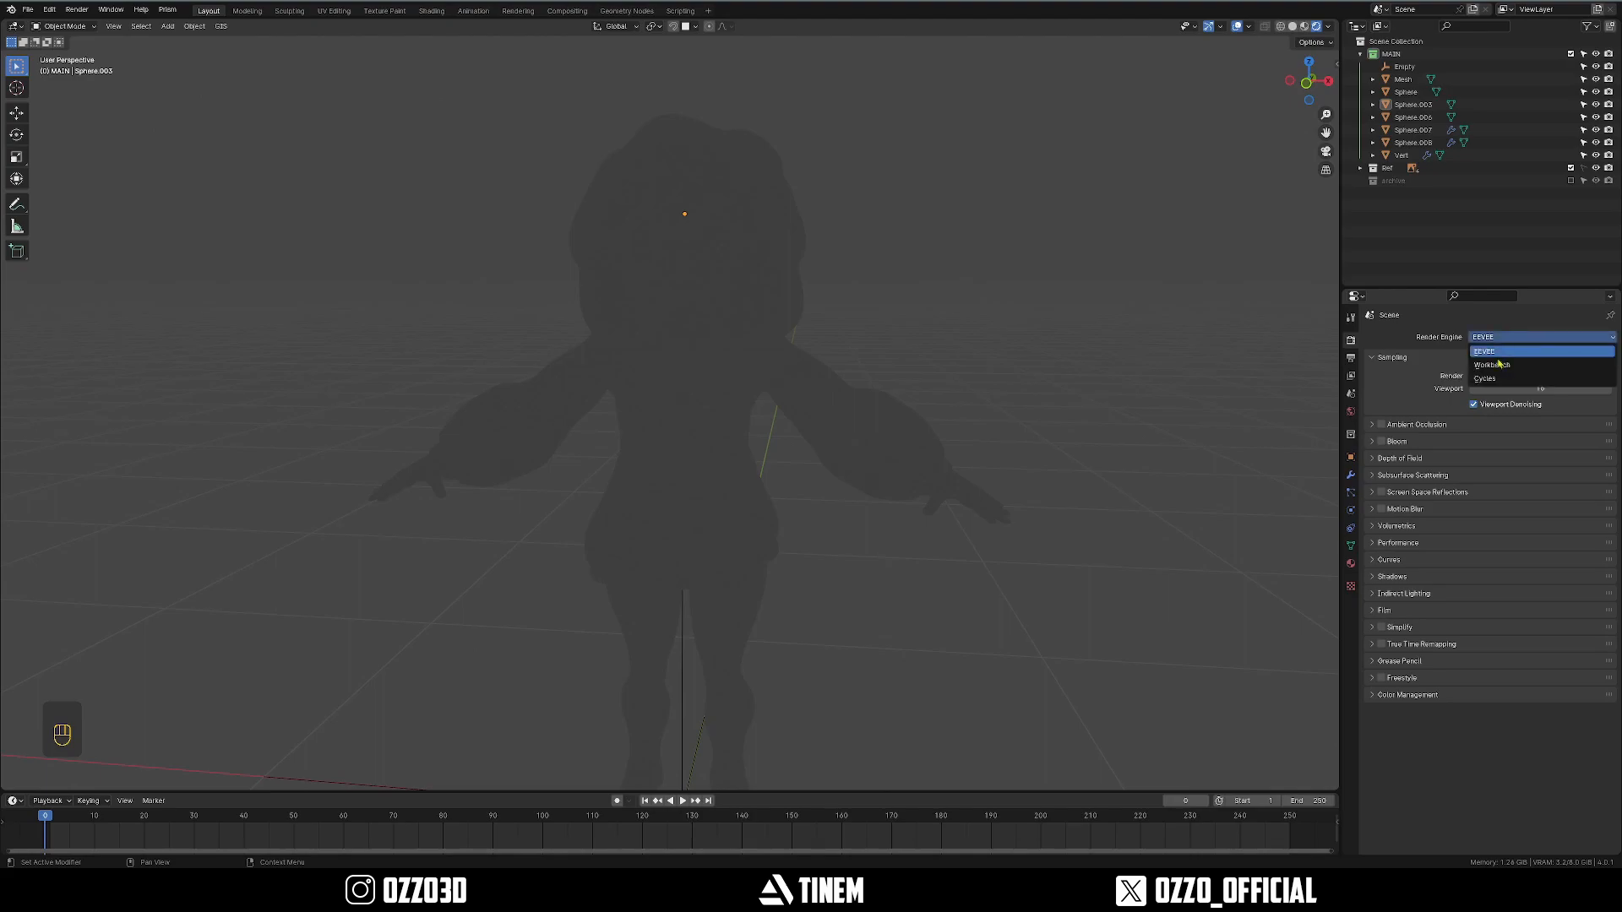
left_click(1492, 365)
Compare the full character in different viewport shading modes, ending in the Workbench rendered view.
middle_click_drag(798, 444, 815, 358, "shift")
key("z")
left_click(1173, 351)
middle_click_drag(1085, 264, 1035, 255)
left_click(1327, 26)
key("z")
middle_click_drag(879, 354, 959, 348)
middle_click_drag(959, 348, 966, 334, "shift")
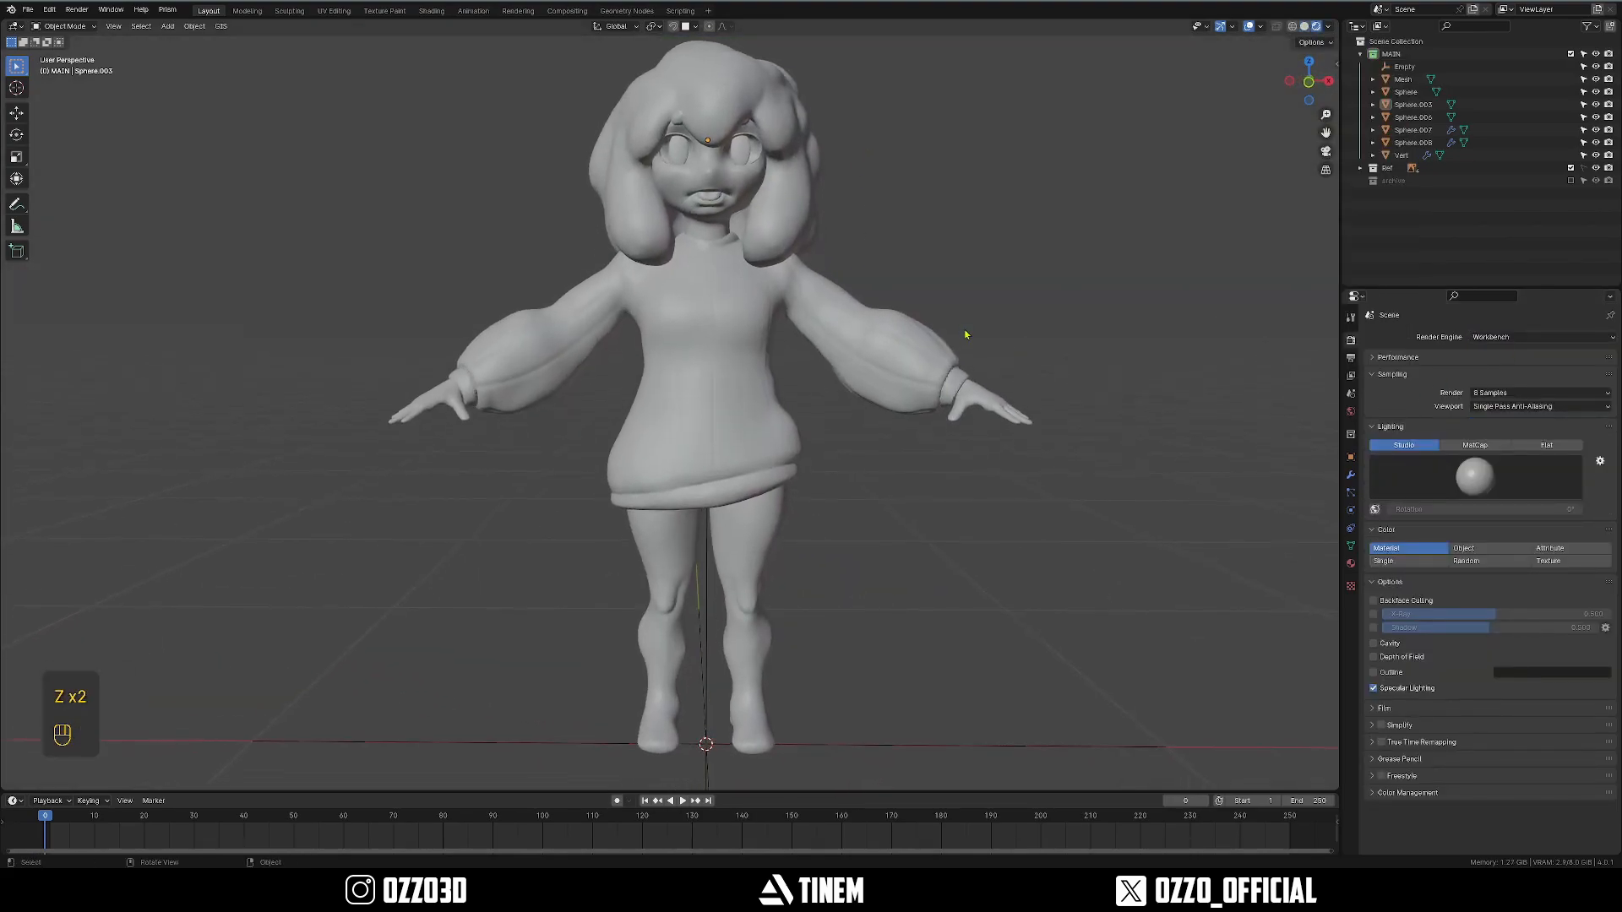
scroll(1183, 461, "down", 1)
middle_click_drag(1206, 481, 1175, 488)
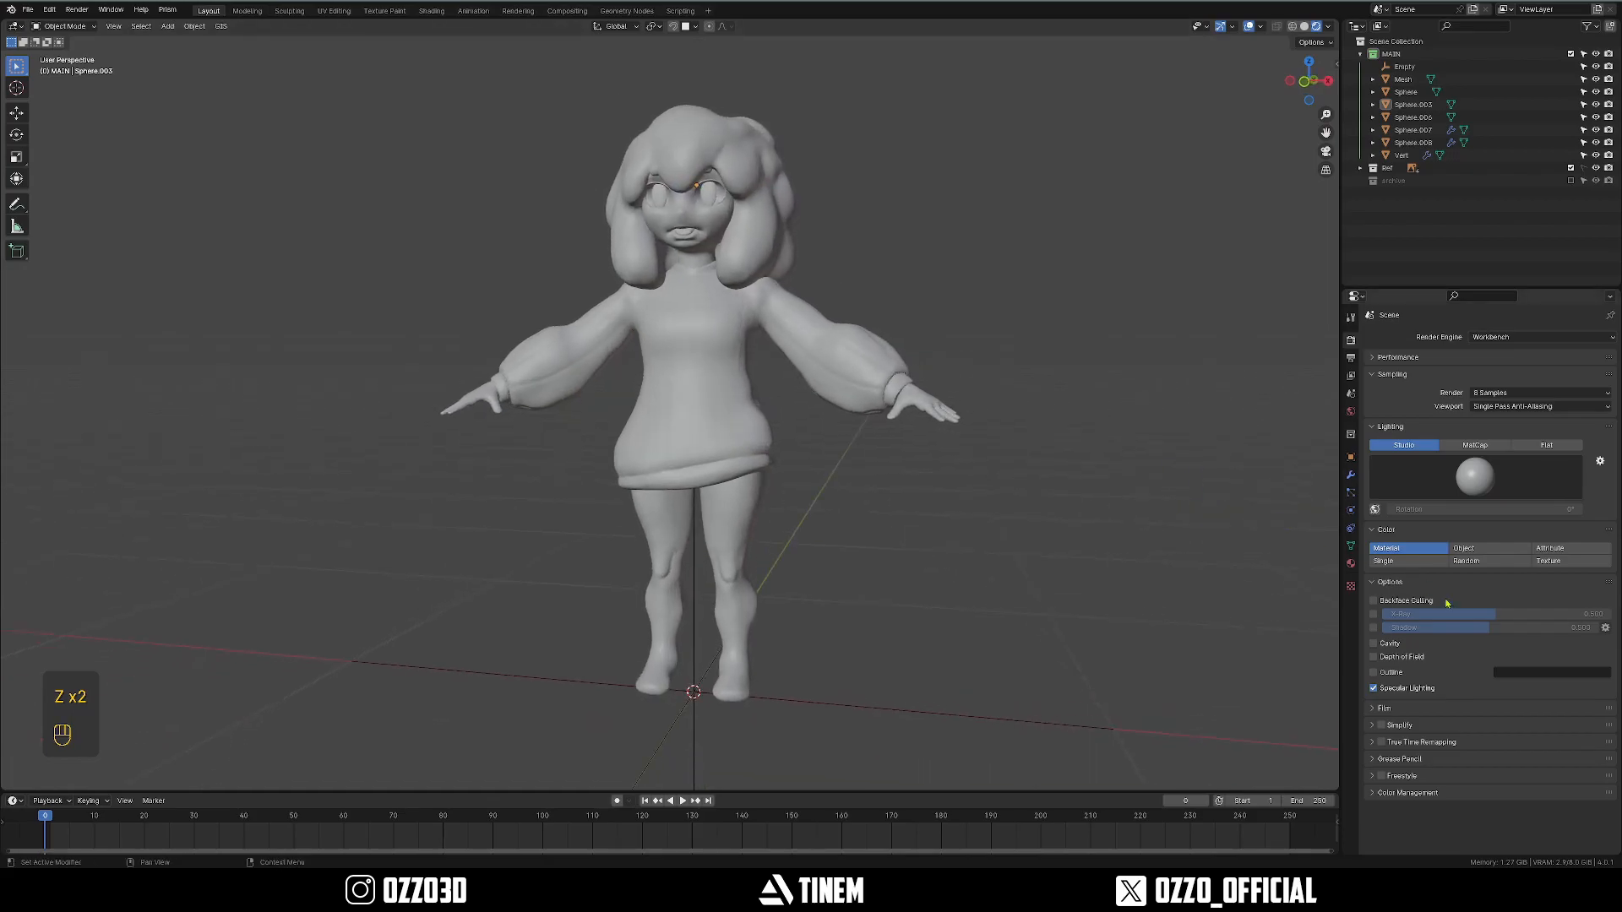
Enable Cavity in the Workbench options with Ridge about 1.69 and Valley about 1.77.
left_click(1374, 645)
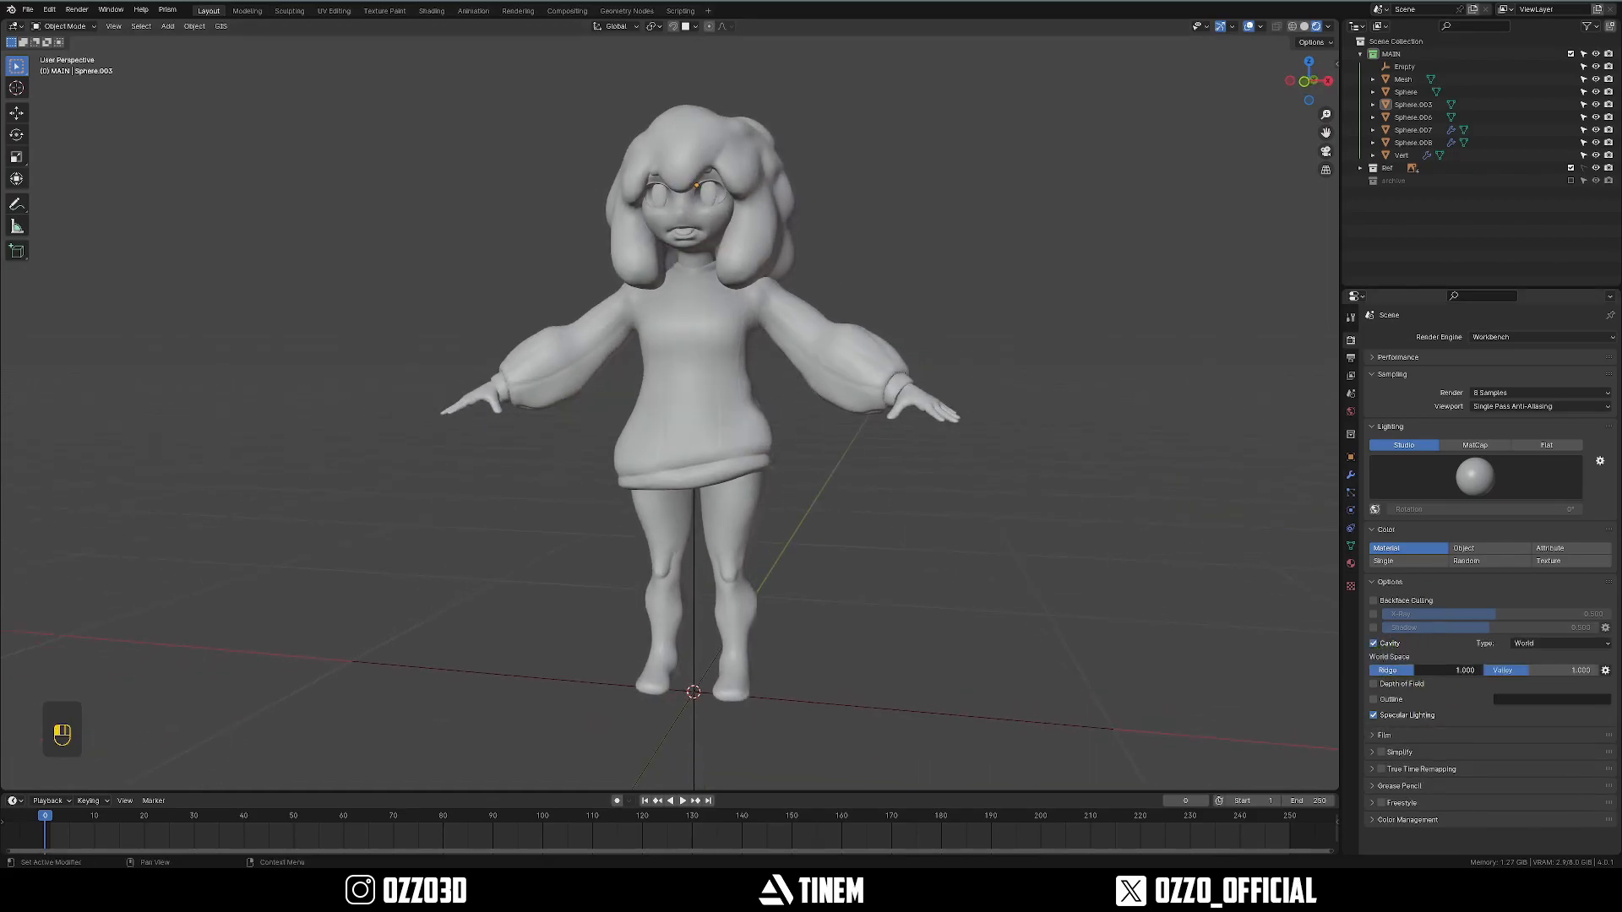
left_click_drag(1428, 670, 1515, 670)
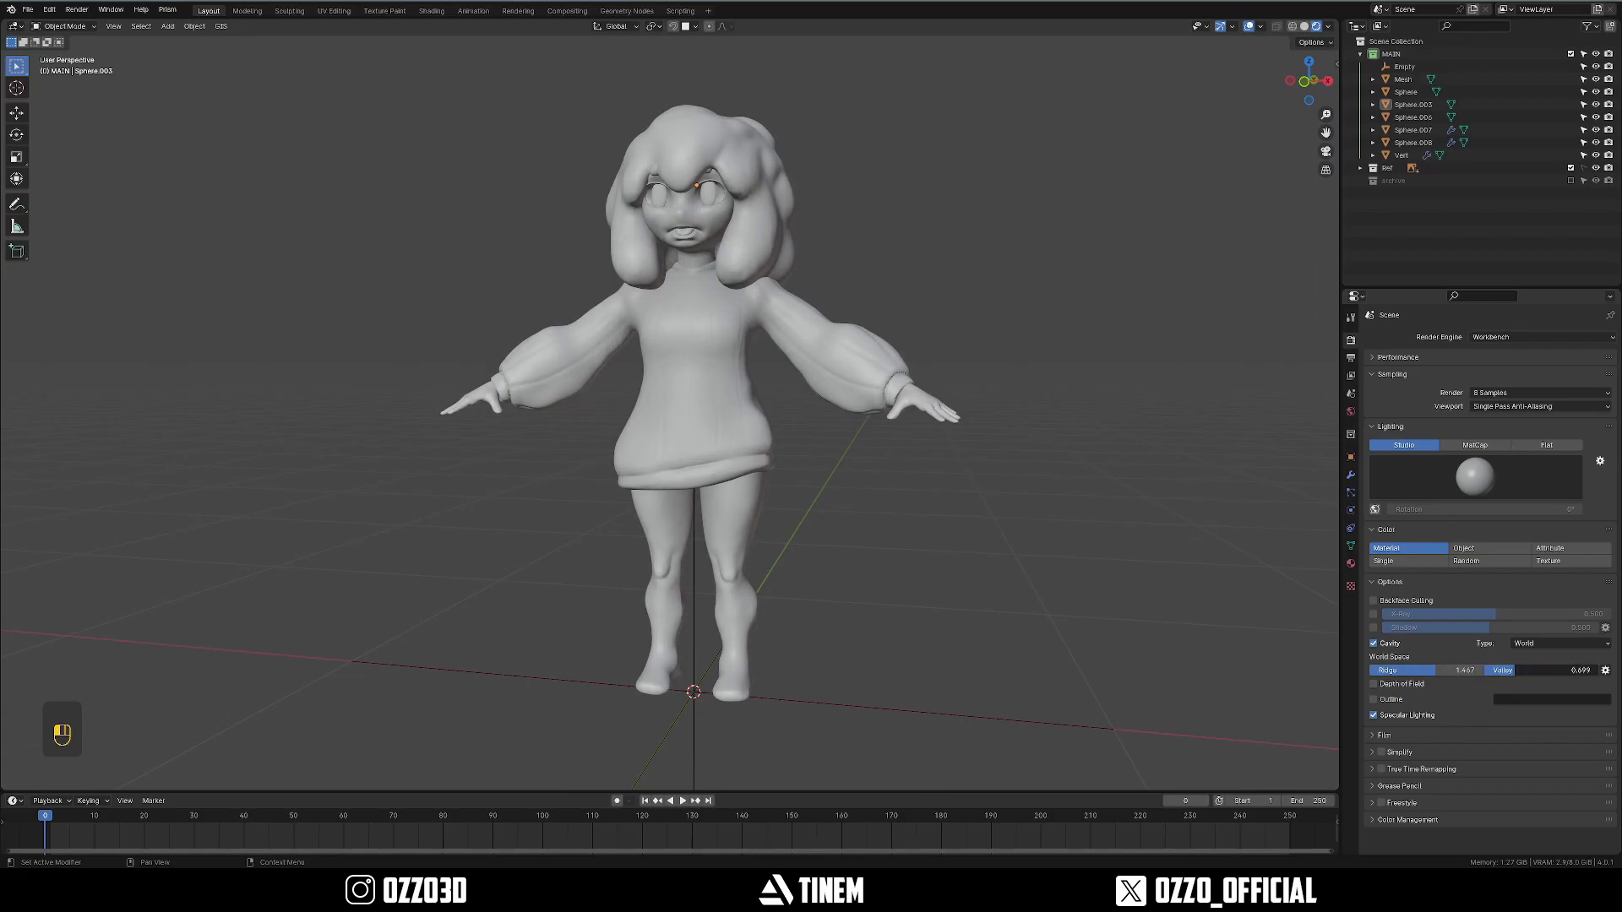
mouse_move(831, 456)
middle_mouse_down()
mouse_move(1097, 474)
mouse_move(813, 469)
middle_mouse_up()
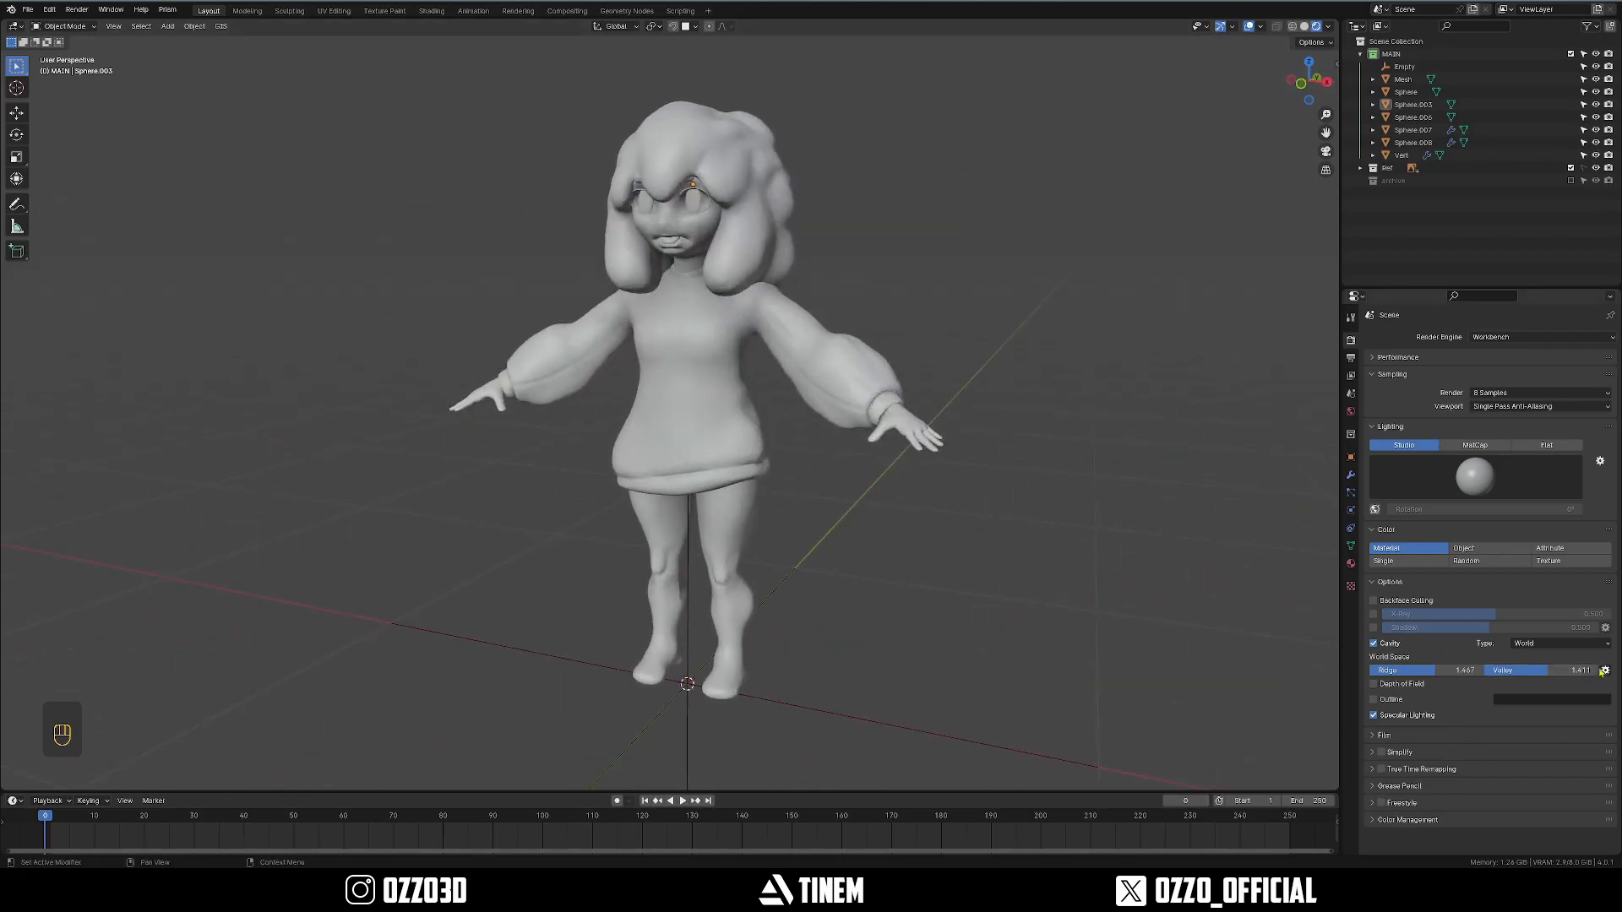
left_click_drag(1544, 670, 1561, 670)
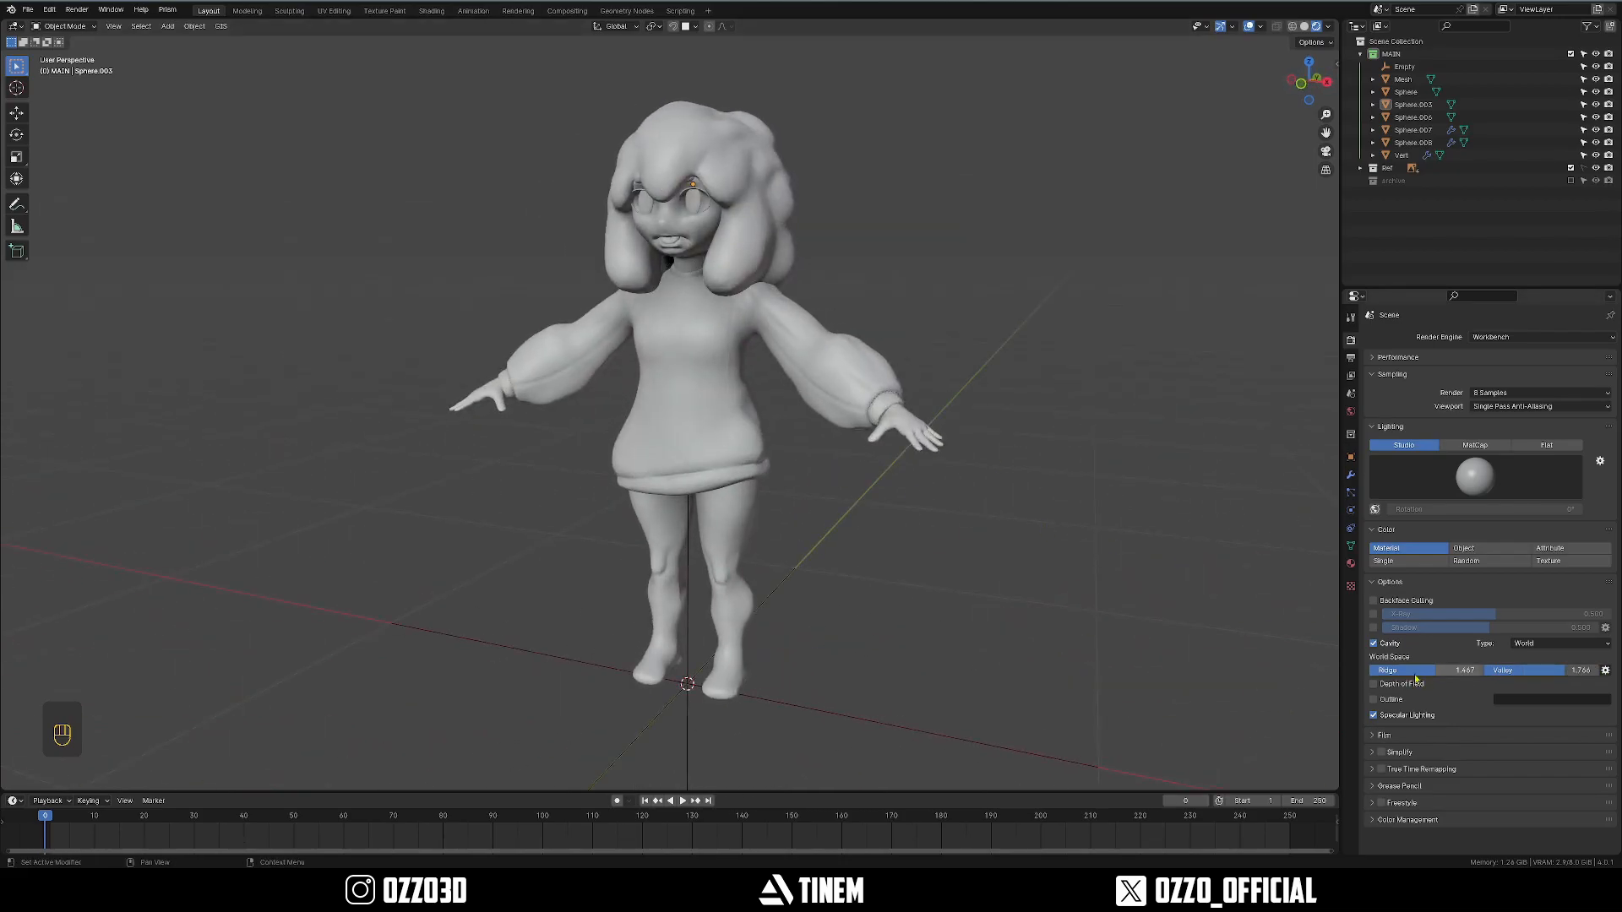
left_click_drag(1444, 669, 1445, 670)
middle_click_drag(861, 389, 808, 339)
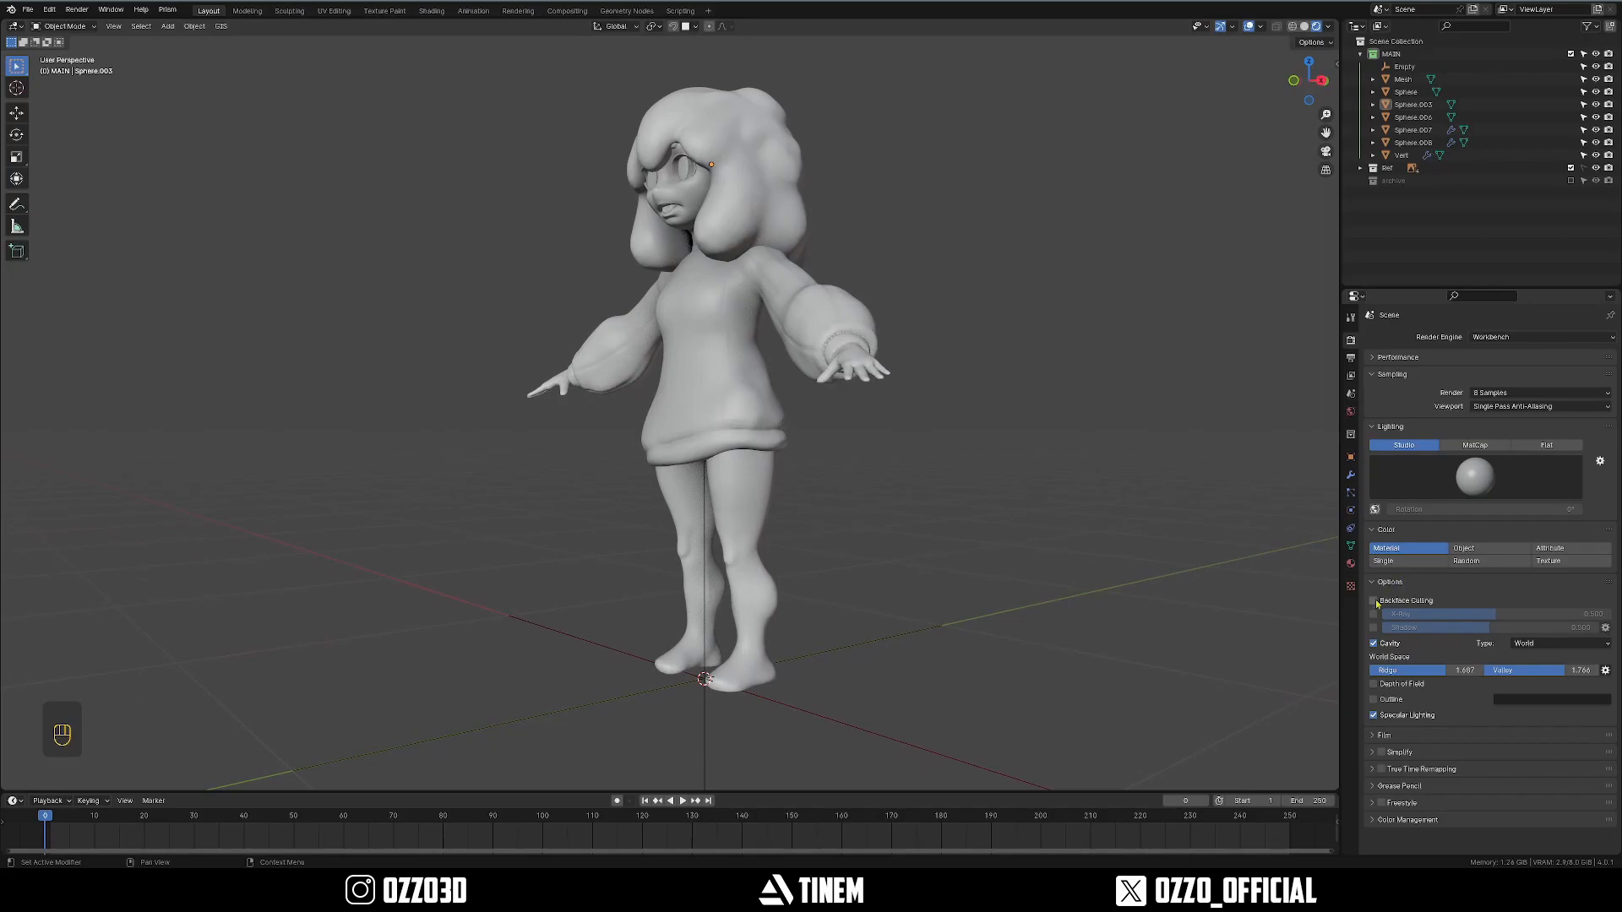
Enable Shadow in the Workbench options and inspect the rendered character from several angles.
left_click(1373, 627)
middle_click_drag(971, 447, 930, 394)
key("grave")
scroll(712, 326, "up", 2)
middle_click_drag(712, 326, 696, 397, "shift")
scroll(700, 396, "down", 2)
middle_click_drag(704, 393, 646, 401)
Switch the viewport to solid shading and set its object color to Single.
key("z")
left_click(749, 375)
middle_click_drag(751, 372, 812, 359)
middle_click_drag(887, 236, 865, 267, "shift")
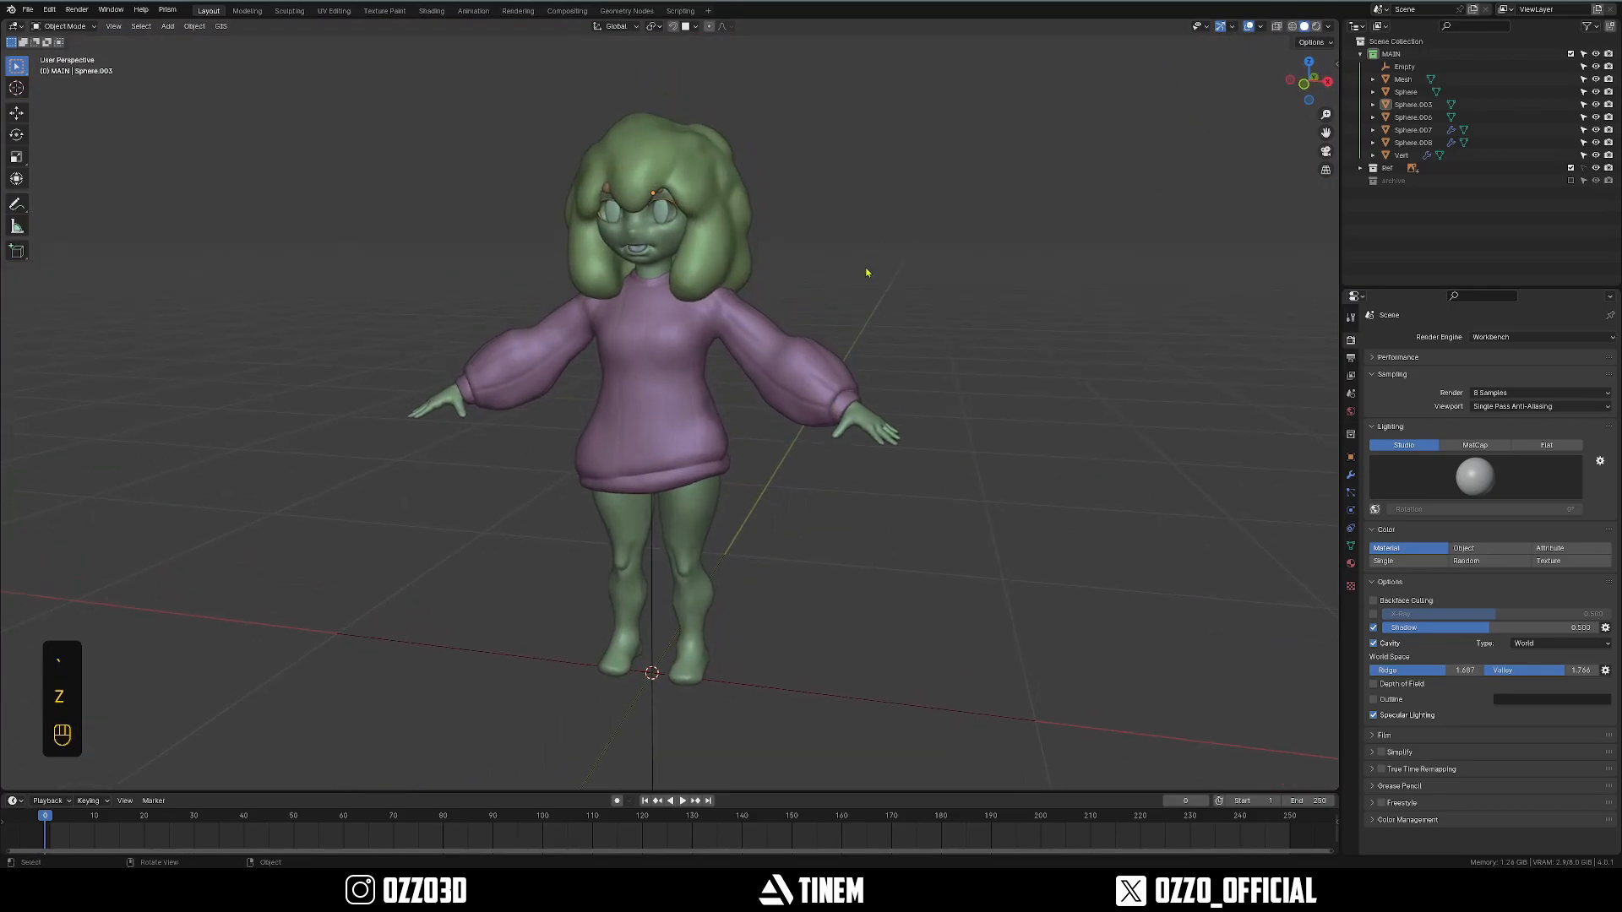
key("z")
left_click(963, 280)
left_click(1327, 27)
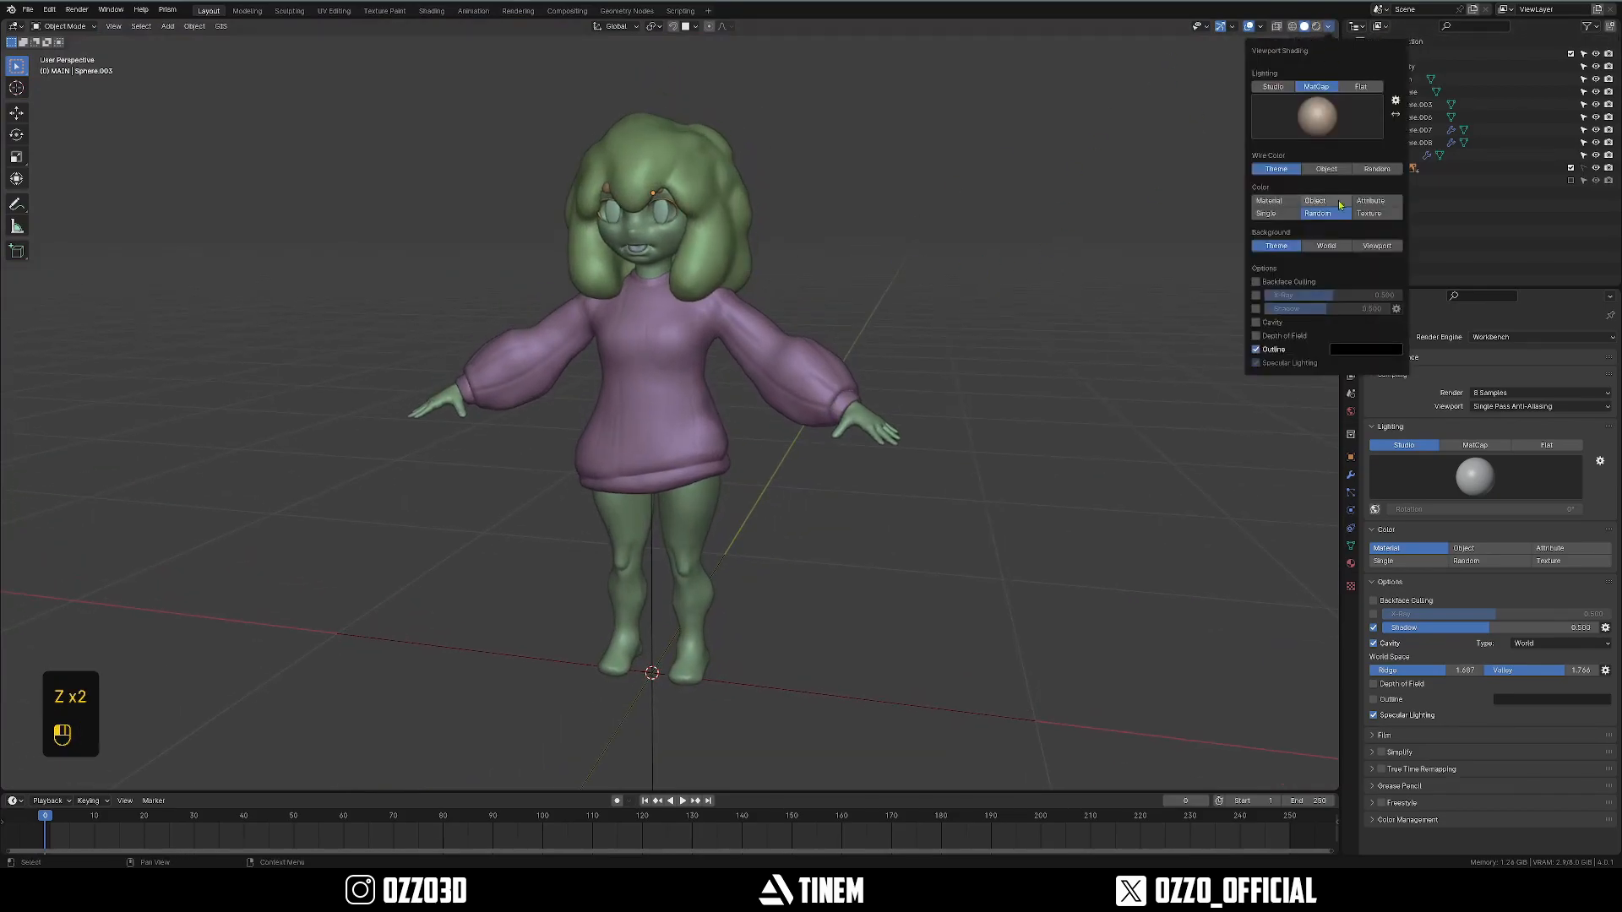
middle_click_drag(1043, 226, 1063, 225, "shift")
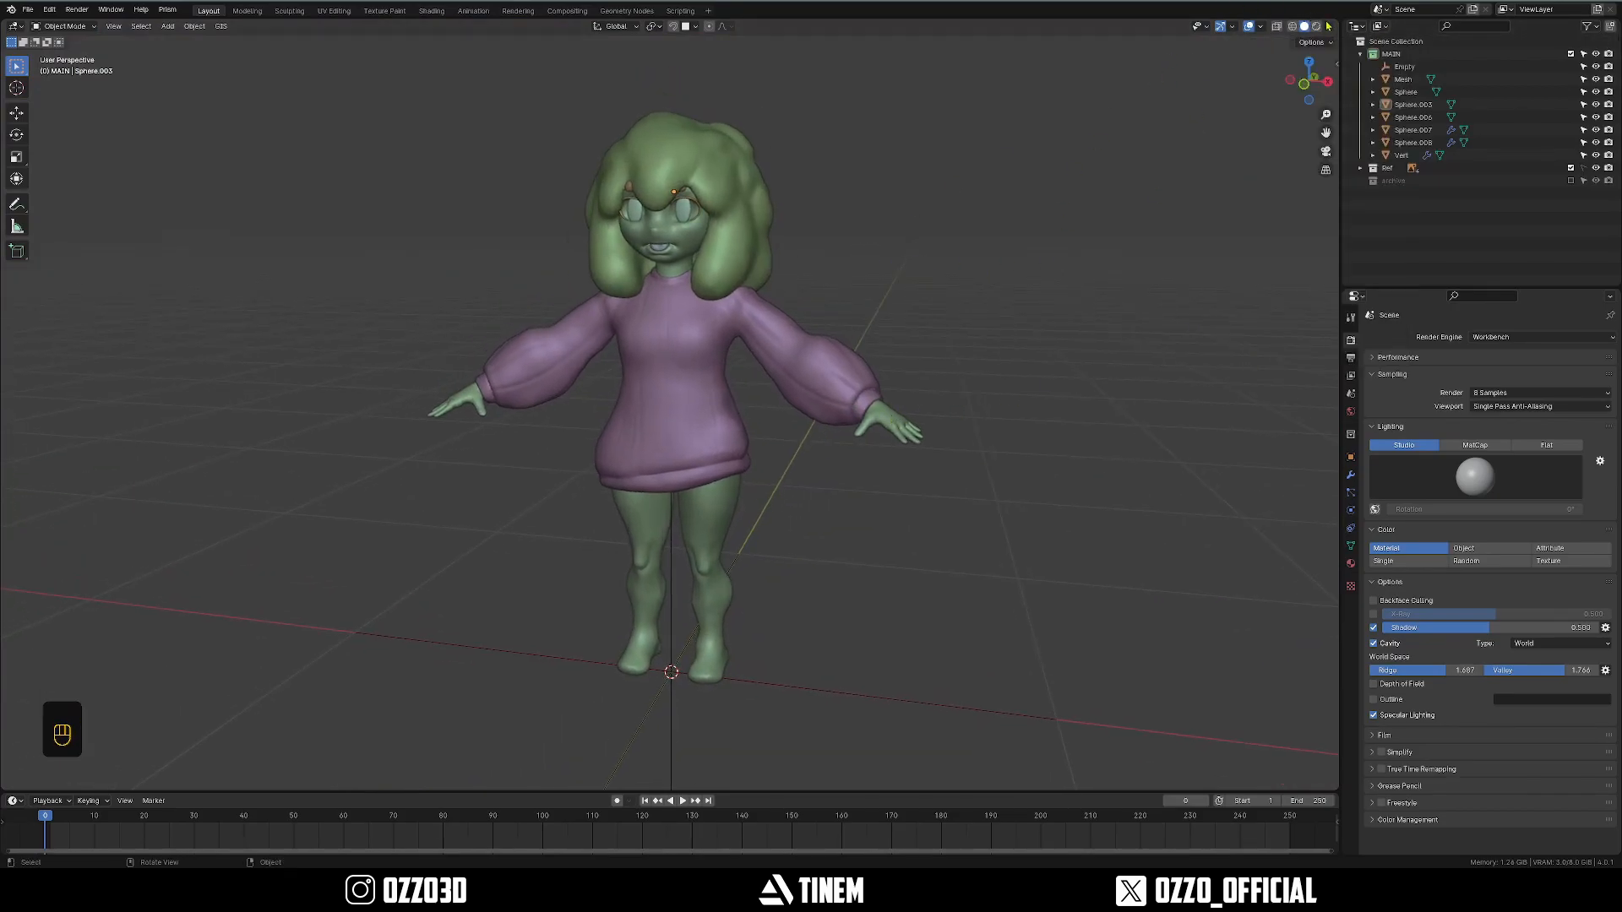
left_click(1329, 26)
left_click(1297, 214)
middle_click_drag(1223, 132, 1220, 119, "shift")
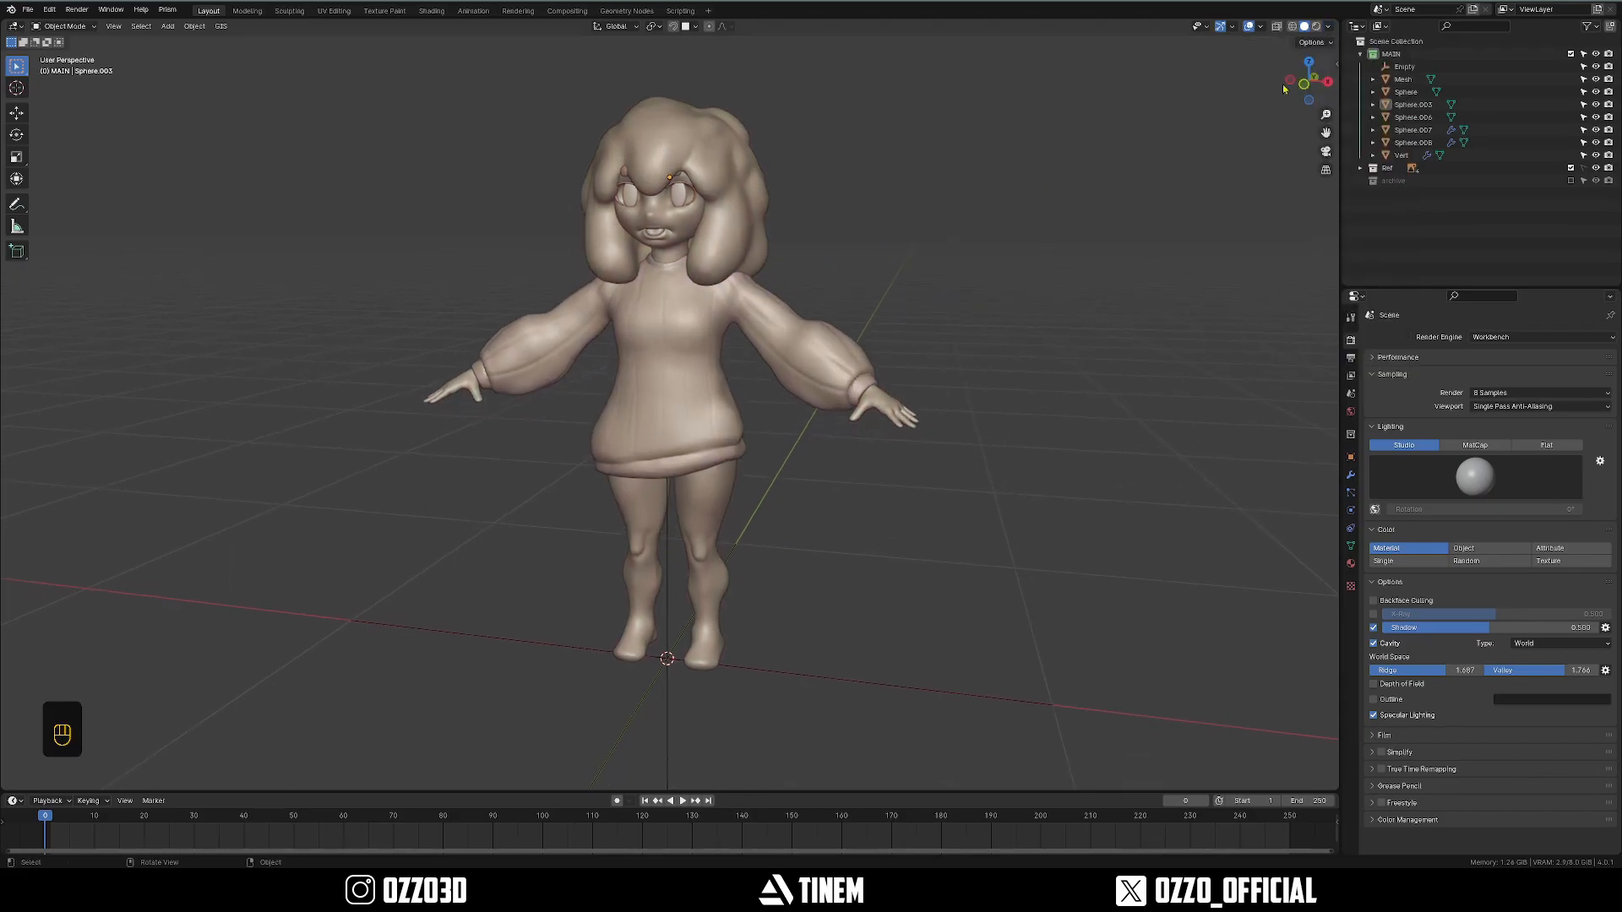
Return to rendered shading and set the Workbench render color to Attribute.
middle_click_drag(1149, 177, 1153, 119, "shift")
scroll(1154, 119, "up", 1)
key("z")
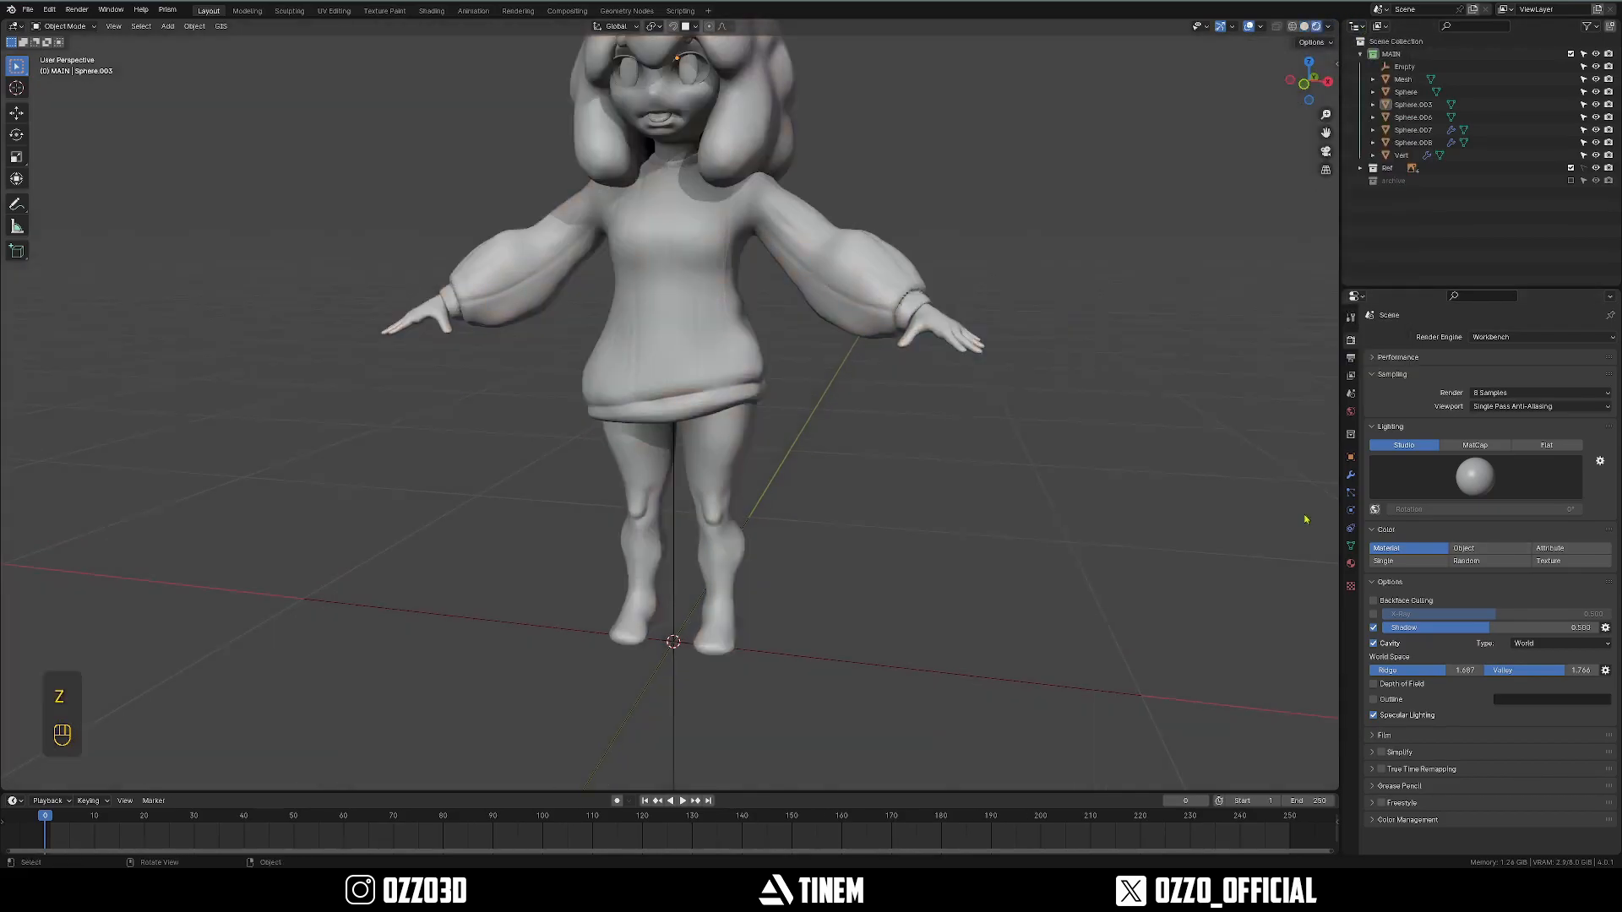
left_click(1573, 545)
Put the sweater into Sculpt Mode and choose the Paint brush.
middle_click_drag(701, 274, 713, 364, "shift")
left_click(714, 364)
key("ctrl+Tab")
left_click(695, 377)
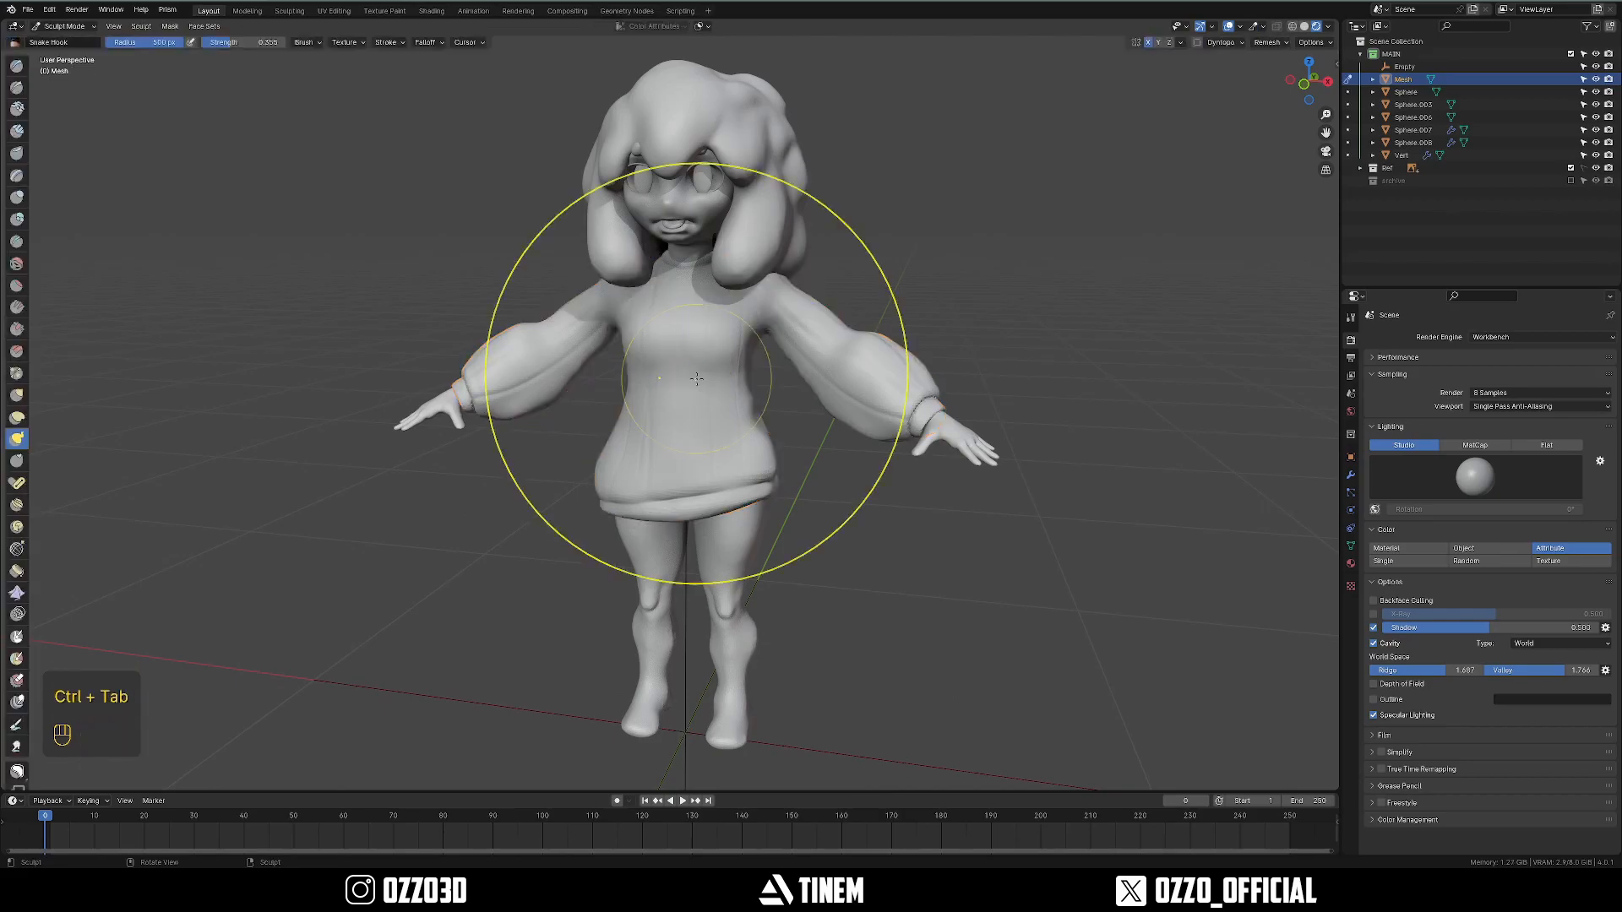
scroll(16, 581, "down", 4)
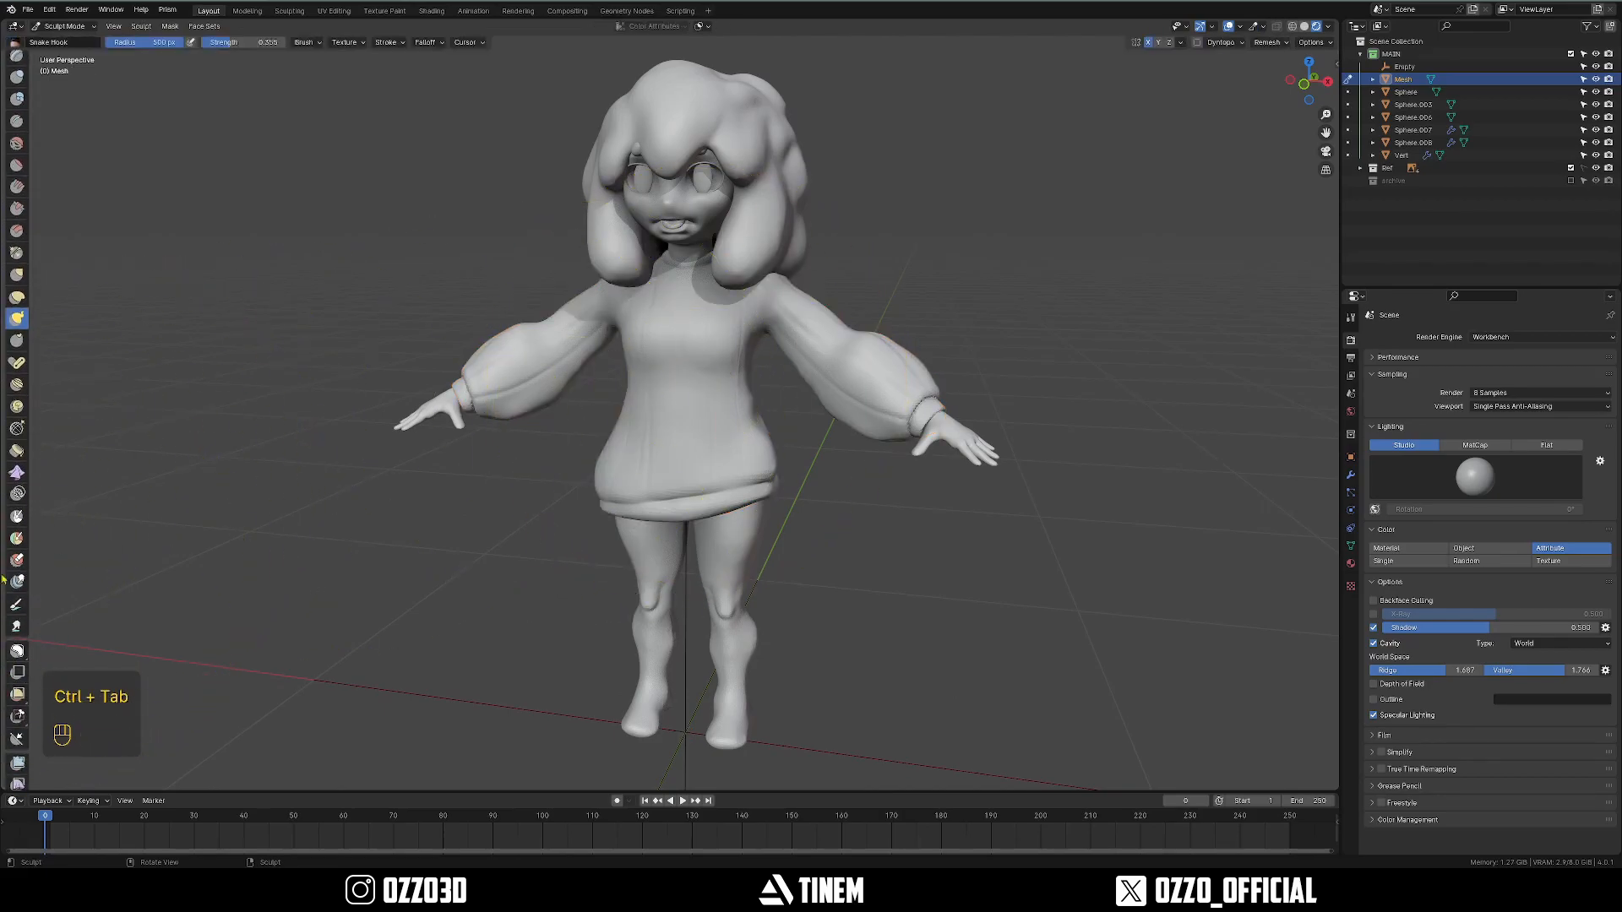
left_click(16, 605)
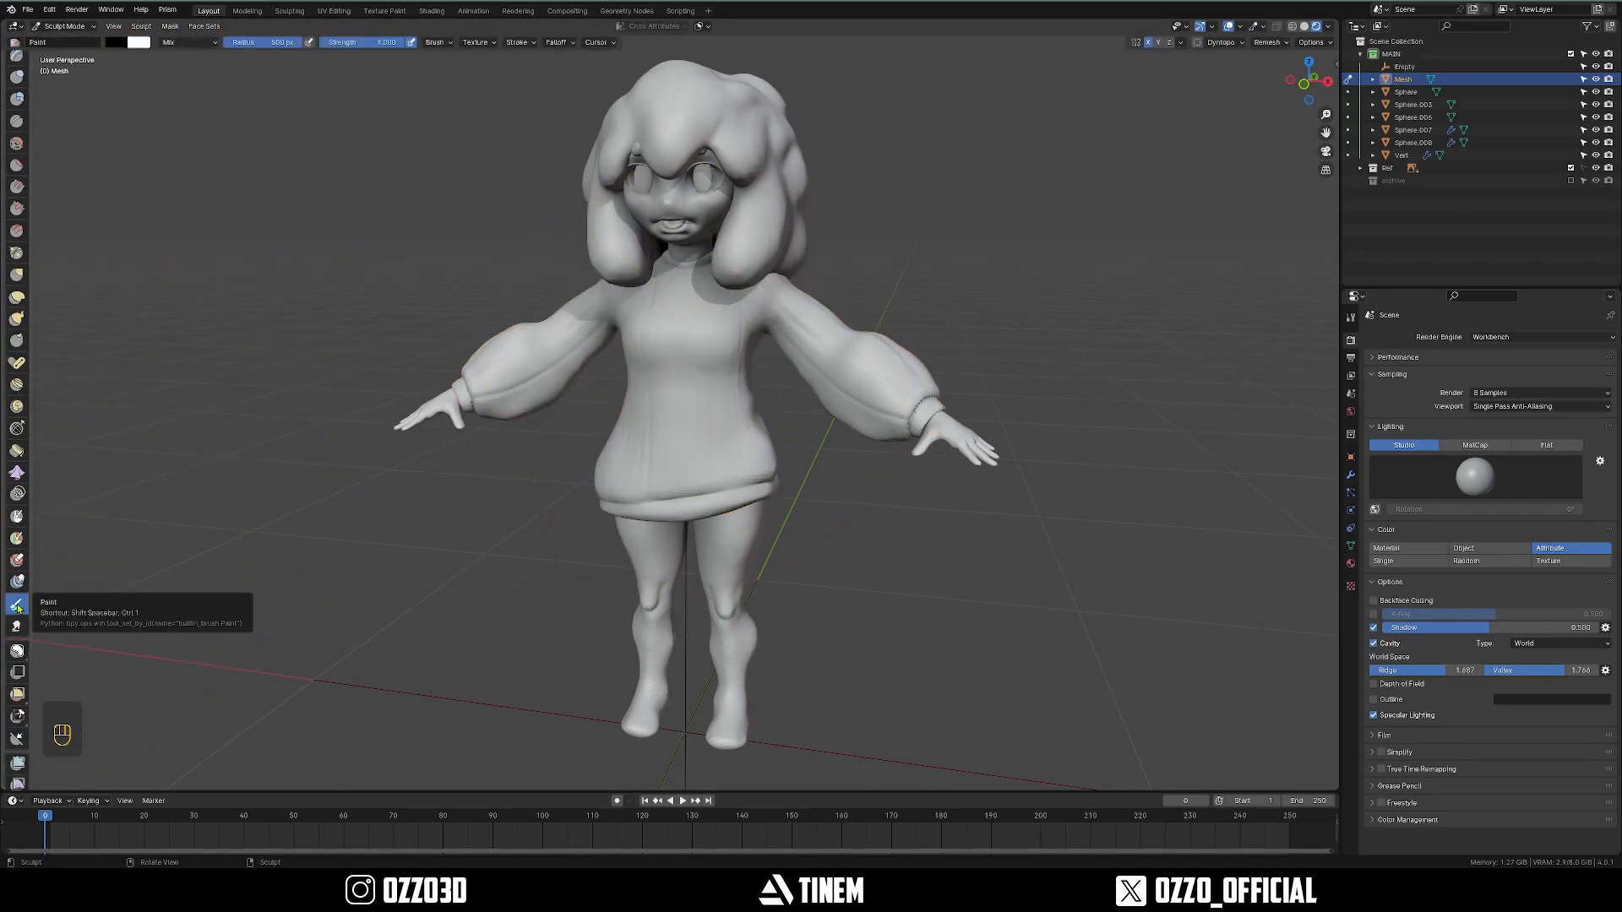
middle_click_drag(473, 473, 425, 431, "shift")
In front view, sample the sweater's yellow from the back-view figure on the reference sheet as a paint color.
key("grave")
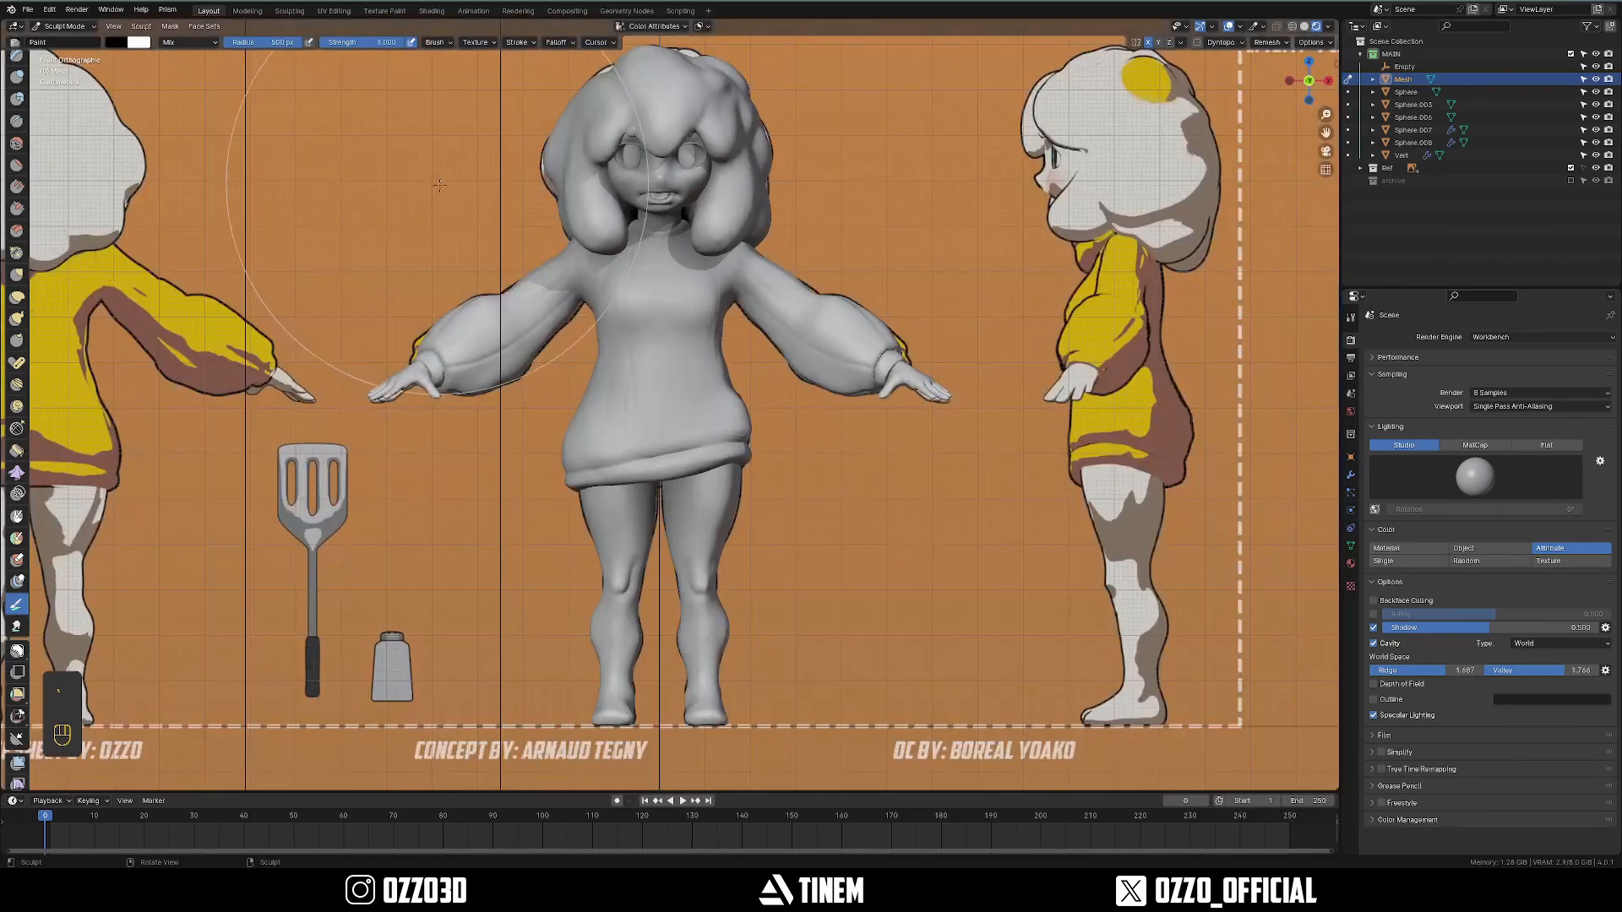
middle_click_drag(665, 317, 887, 363, "shift")
middle_click_drag(841, 503, 750, 430, "shift")
key("grave")
middle_click_drag(489, 326, 832, 370, "shift")
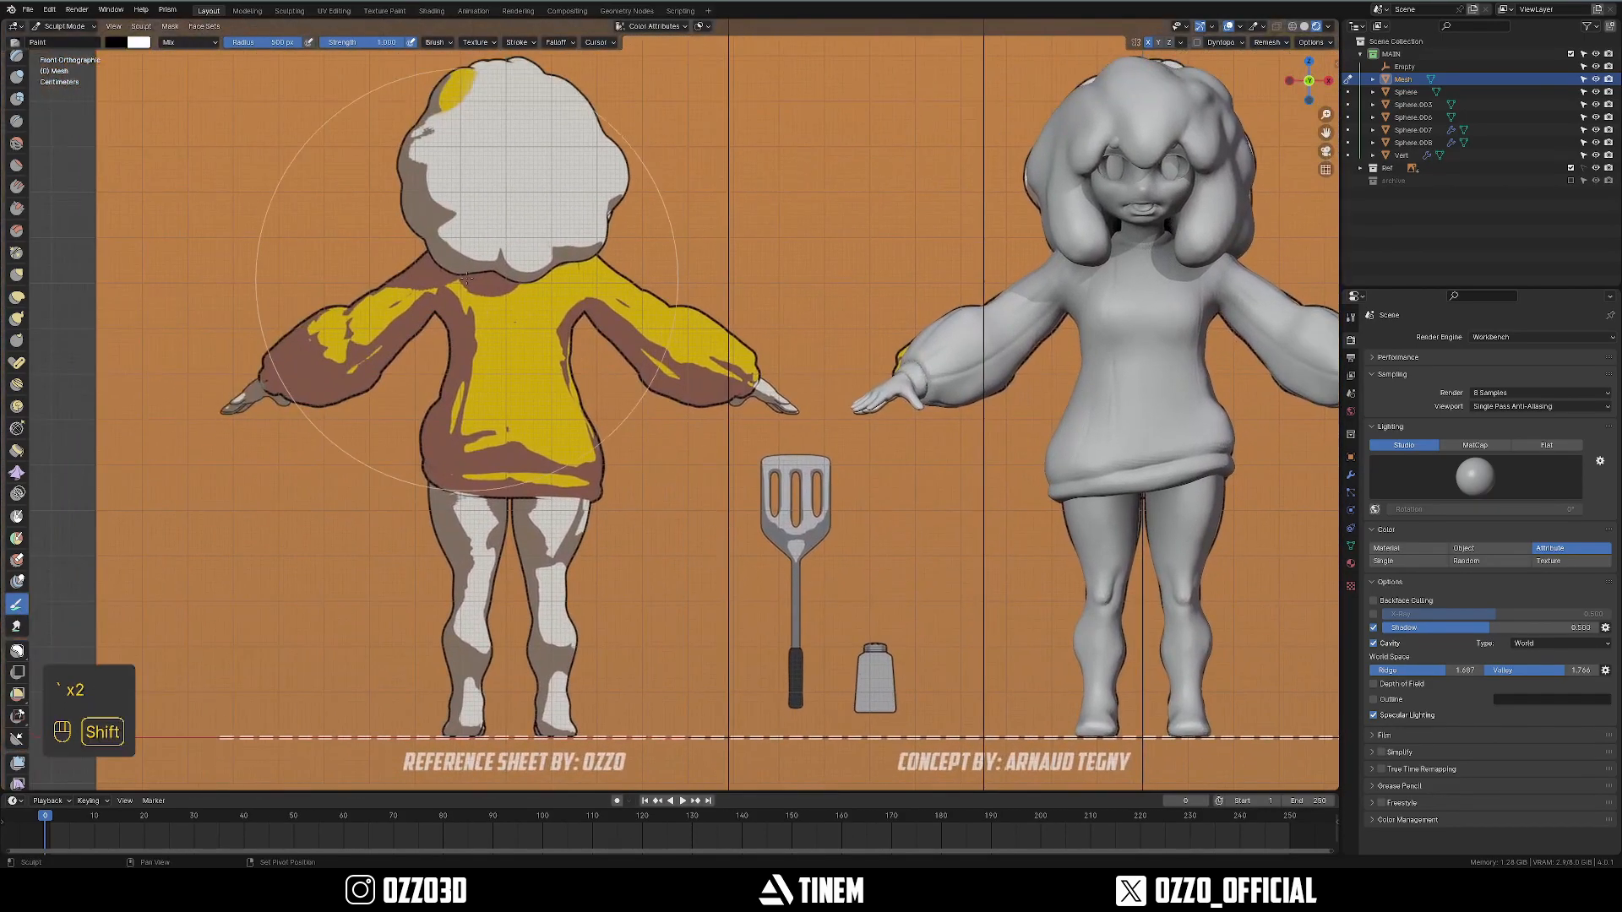
middle_click_drag(471, 279, 388, 243, "shift")
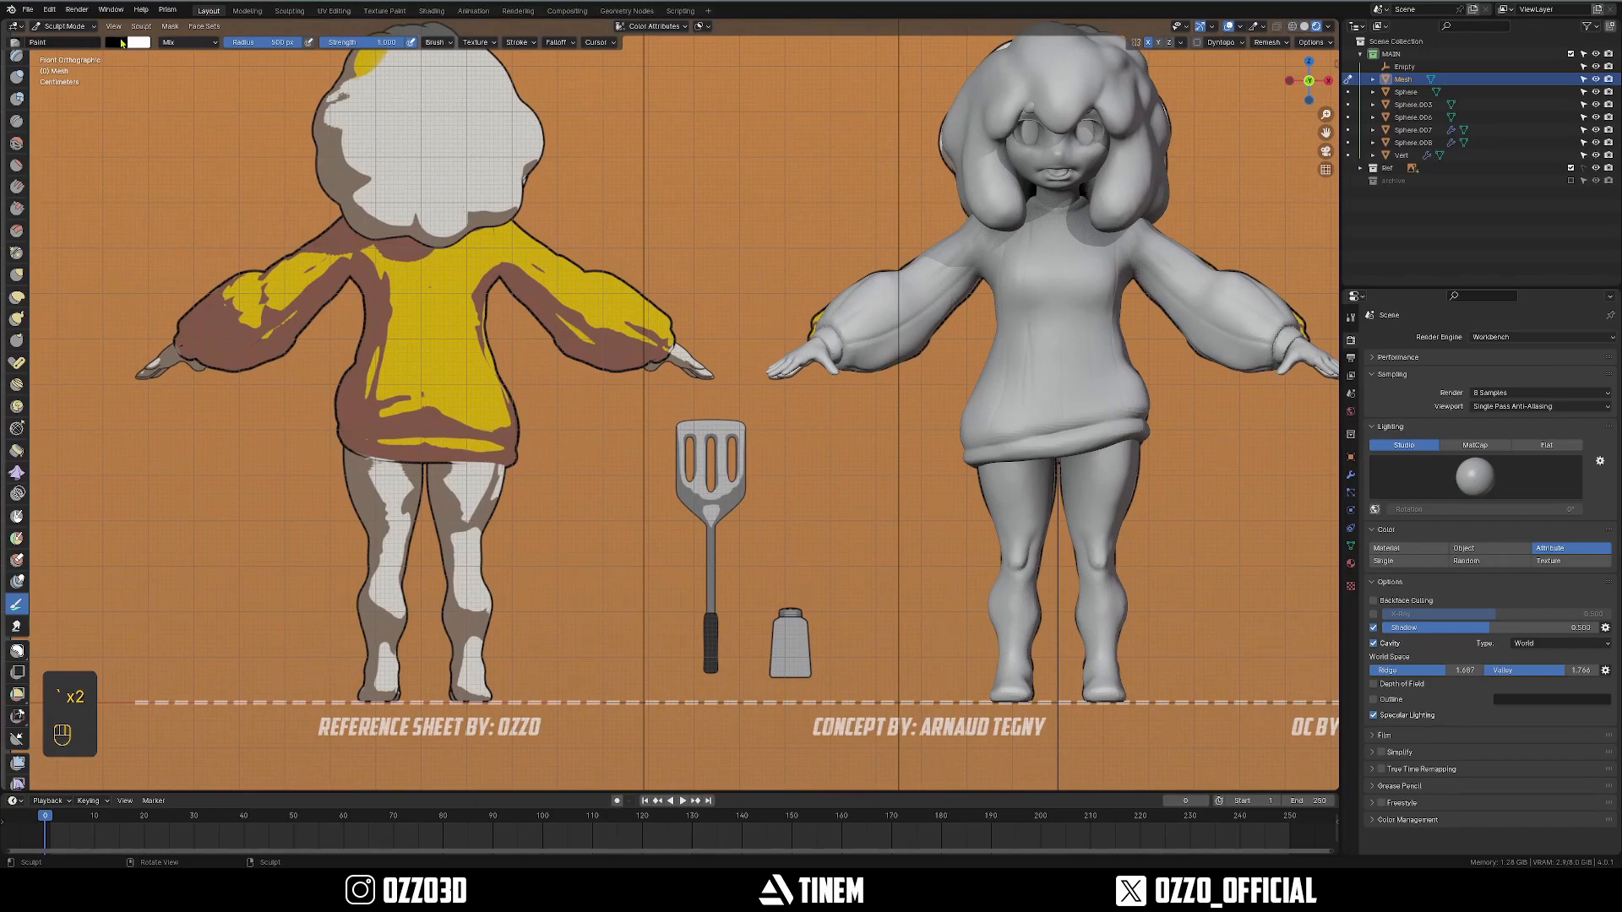
left_click(122, 42)
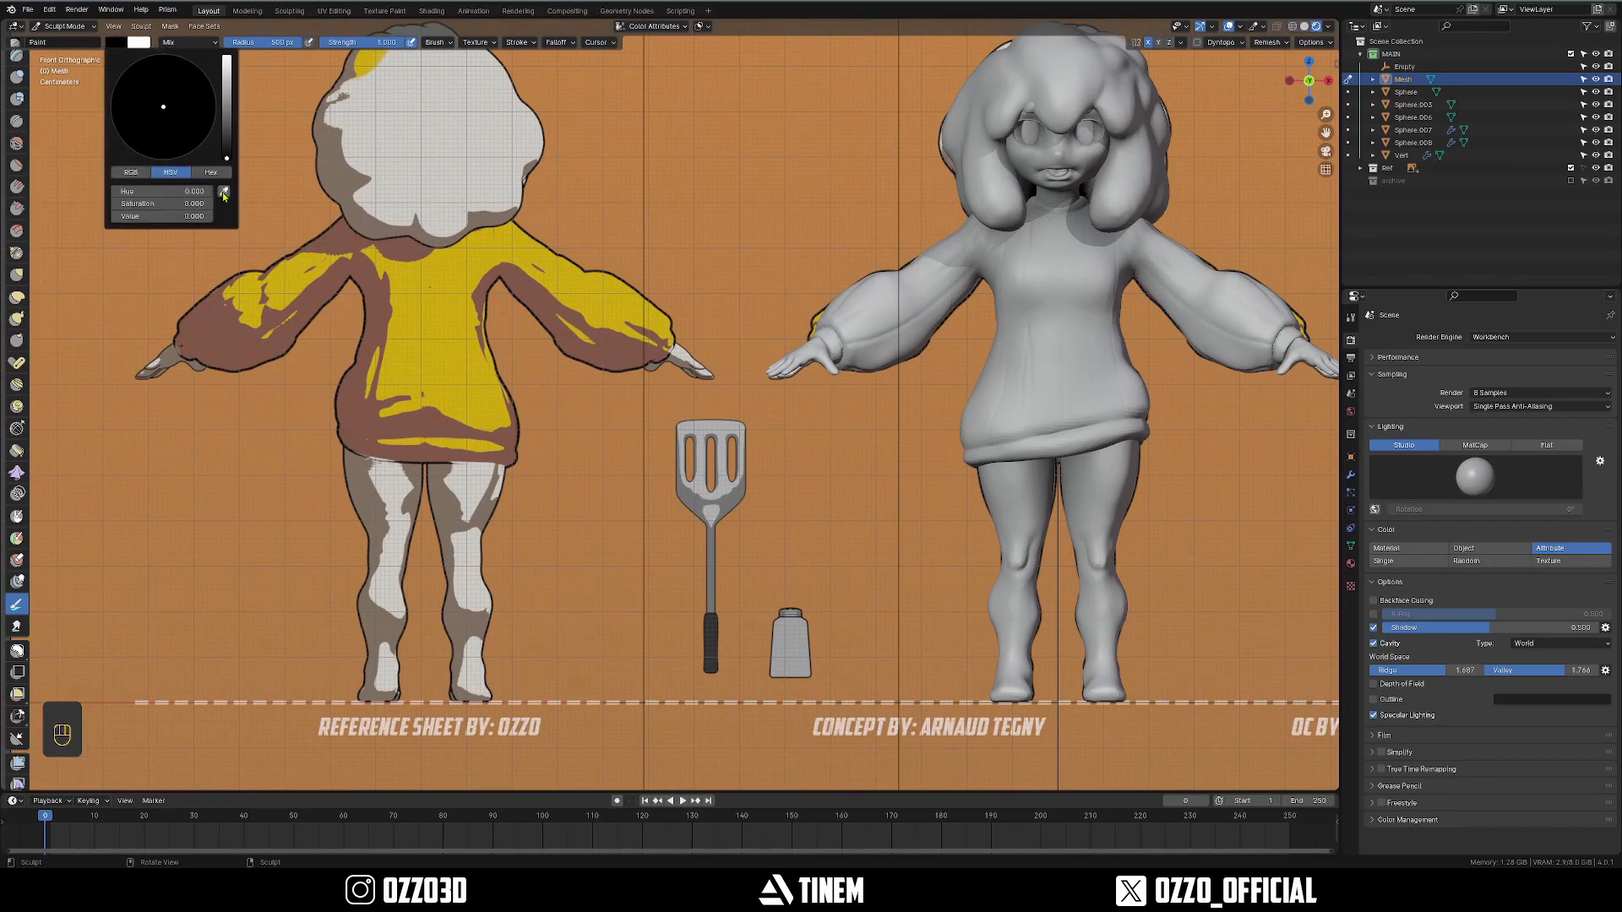
left_click(223, 191)
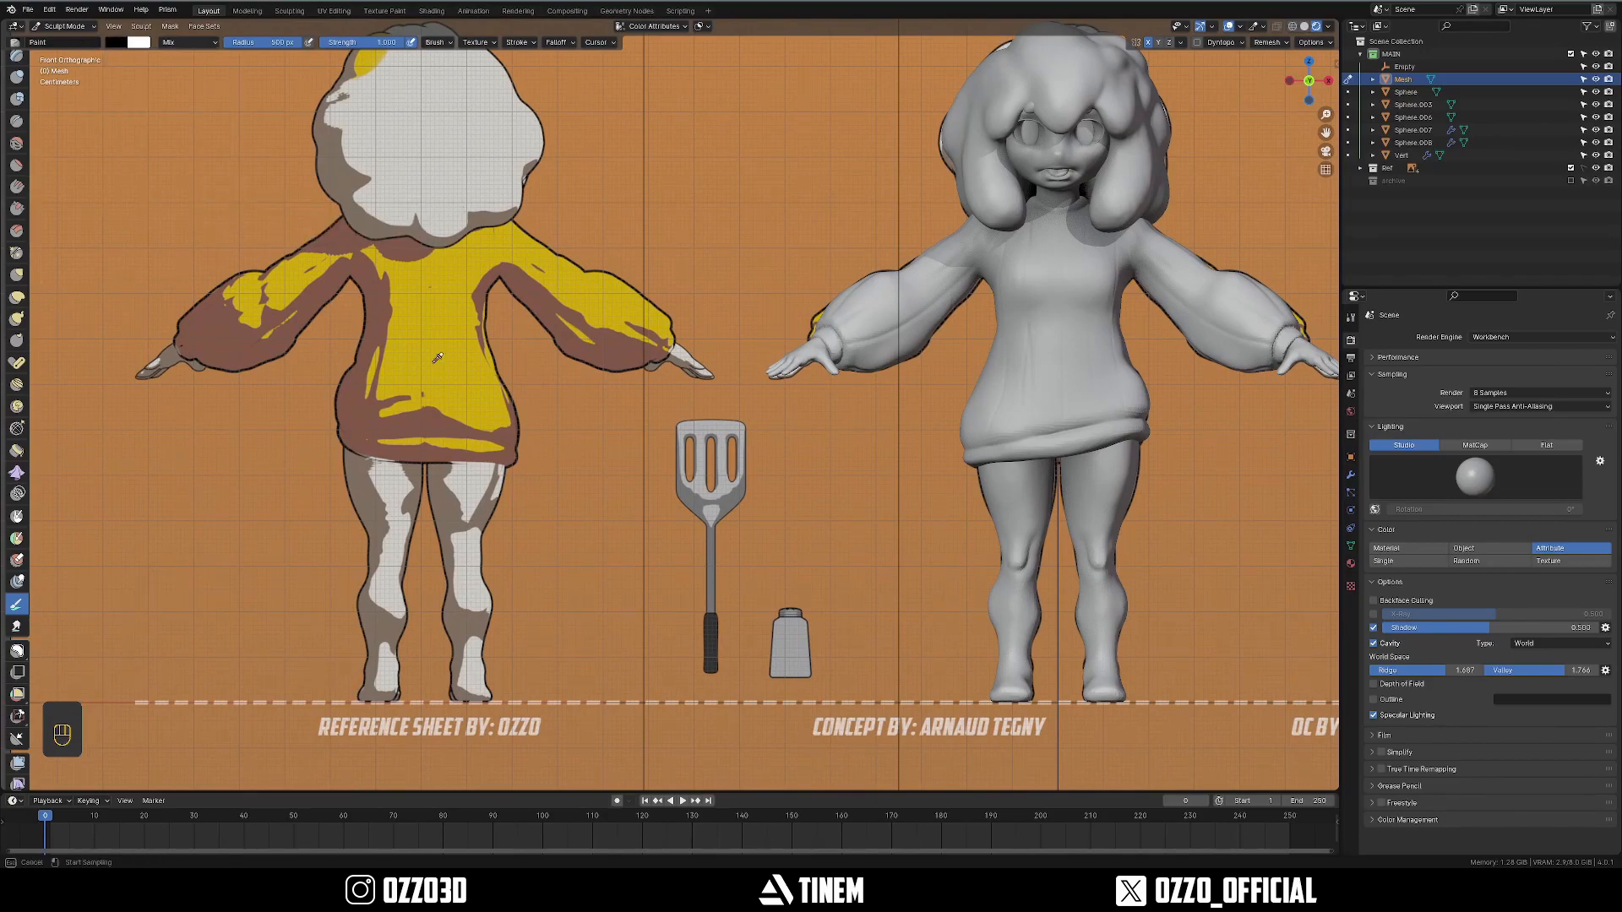
Sample the off-white of the reference figure's hair as the other paint color.
left_click(118, 43)
left_click(223, 193)
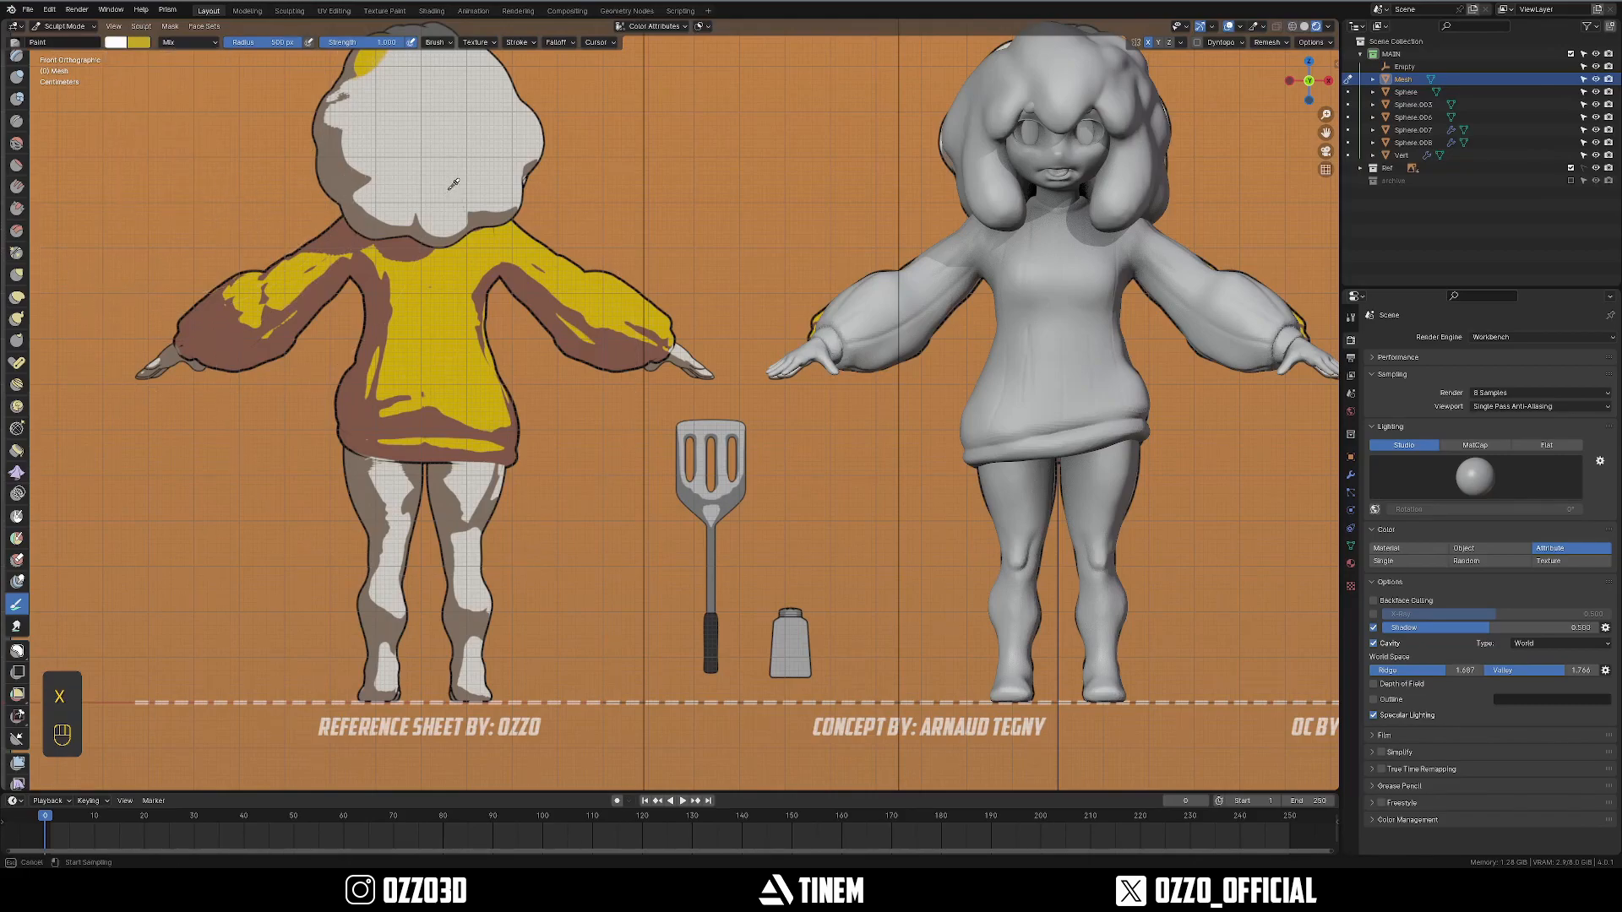
left_click(456, 179)
Switch sculpting to the body mesh and turn off its dynamic topology so it can be painted.
mouse_move(1115, 507)
middle_mouse_down("shift")
mouse_move(940, 539)
mouse_move(795, 522)
mouse_move(717, 485)
mouse_move(743, 405)
middle_mouse_up("shift")
scroll(743, 405, "up", 2)
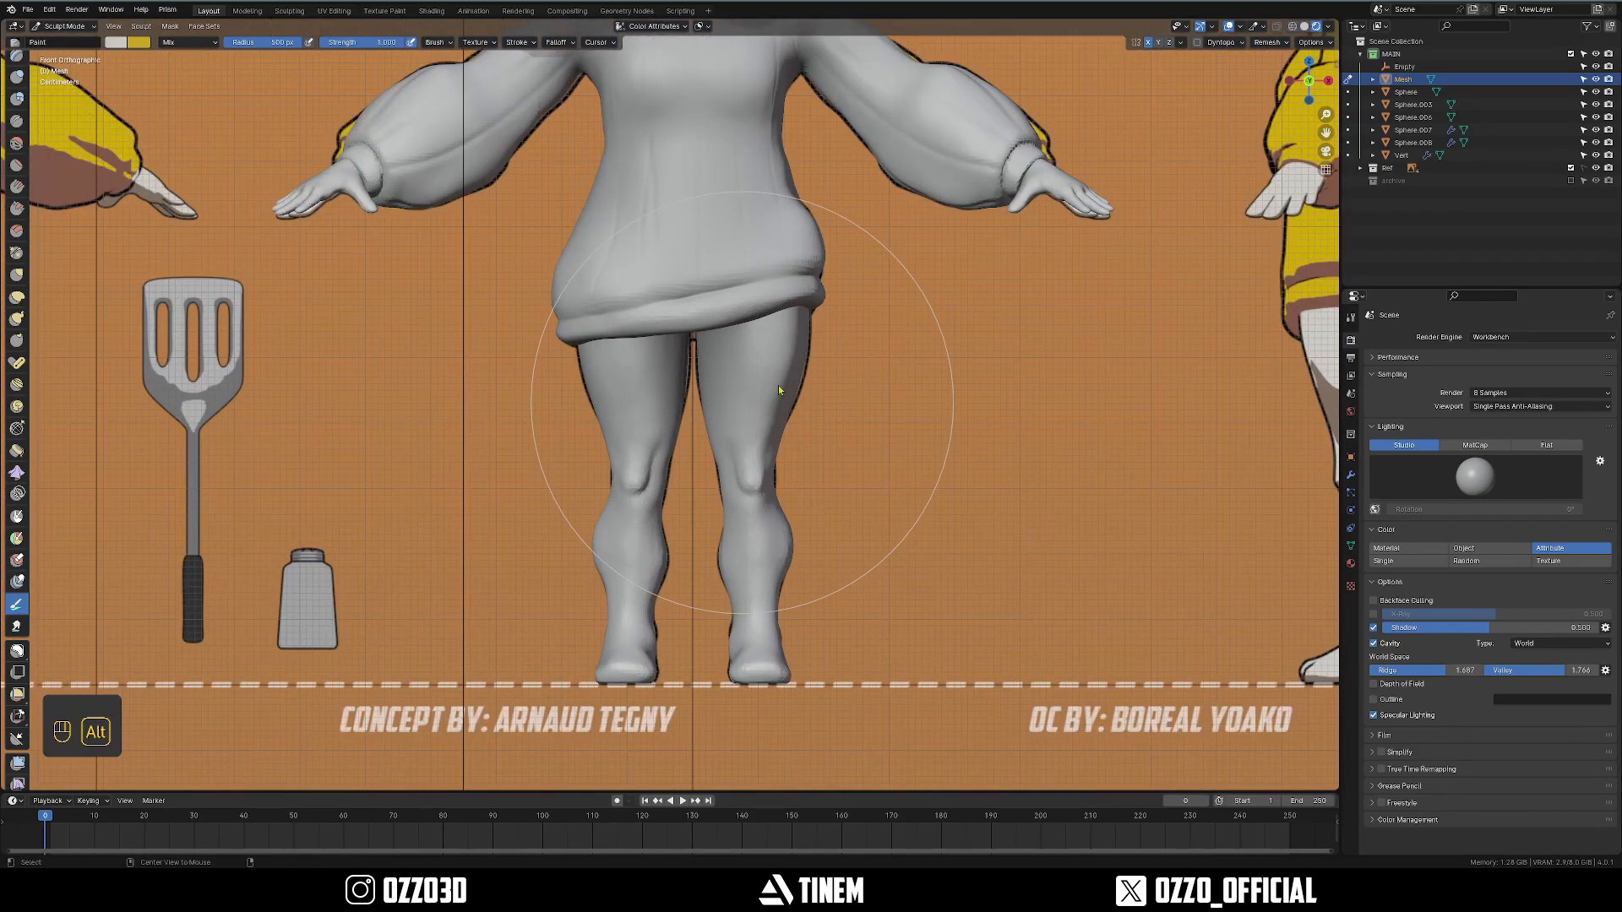
key("alt+q")
left_click(704, 414)
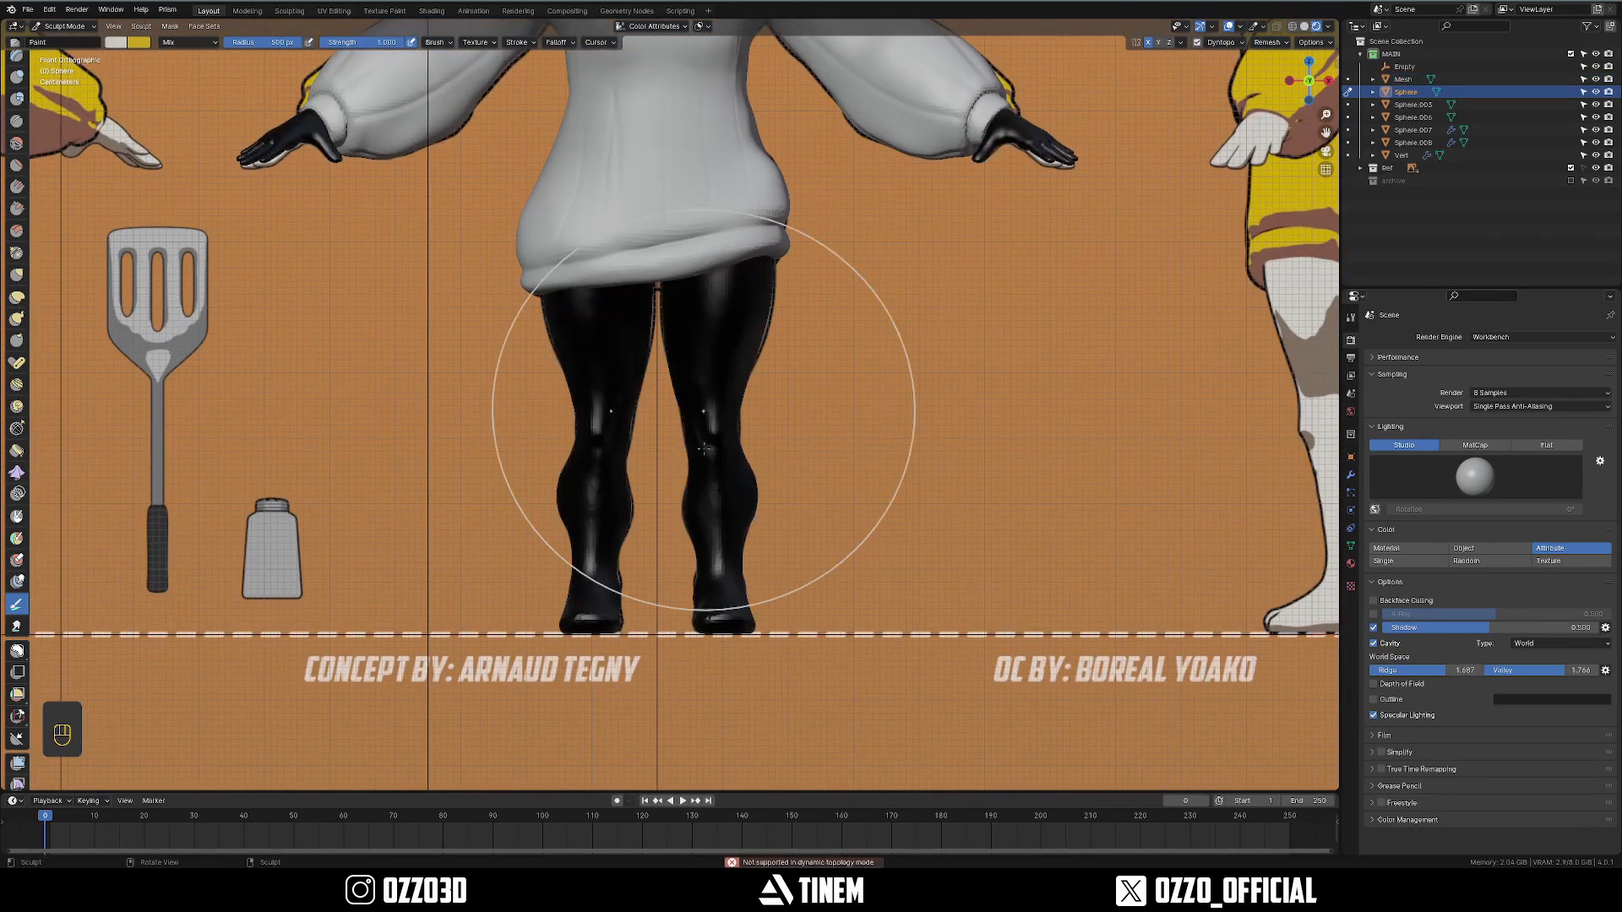
middle_click_drag(703, 414, 695, 430, "shift")
scroll(696, 430, "down", 2)
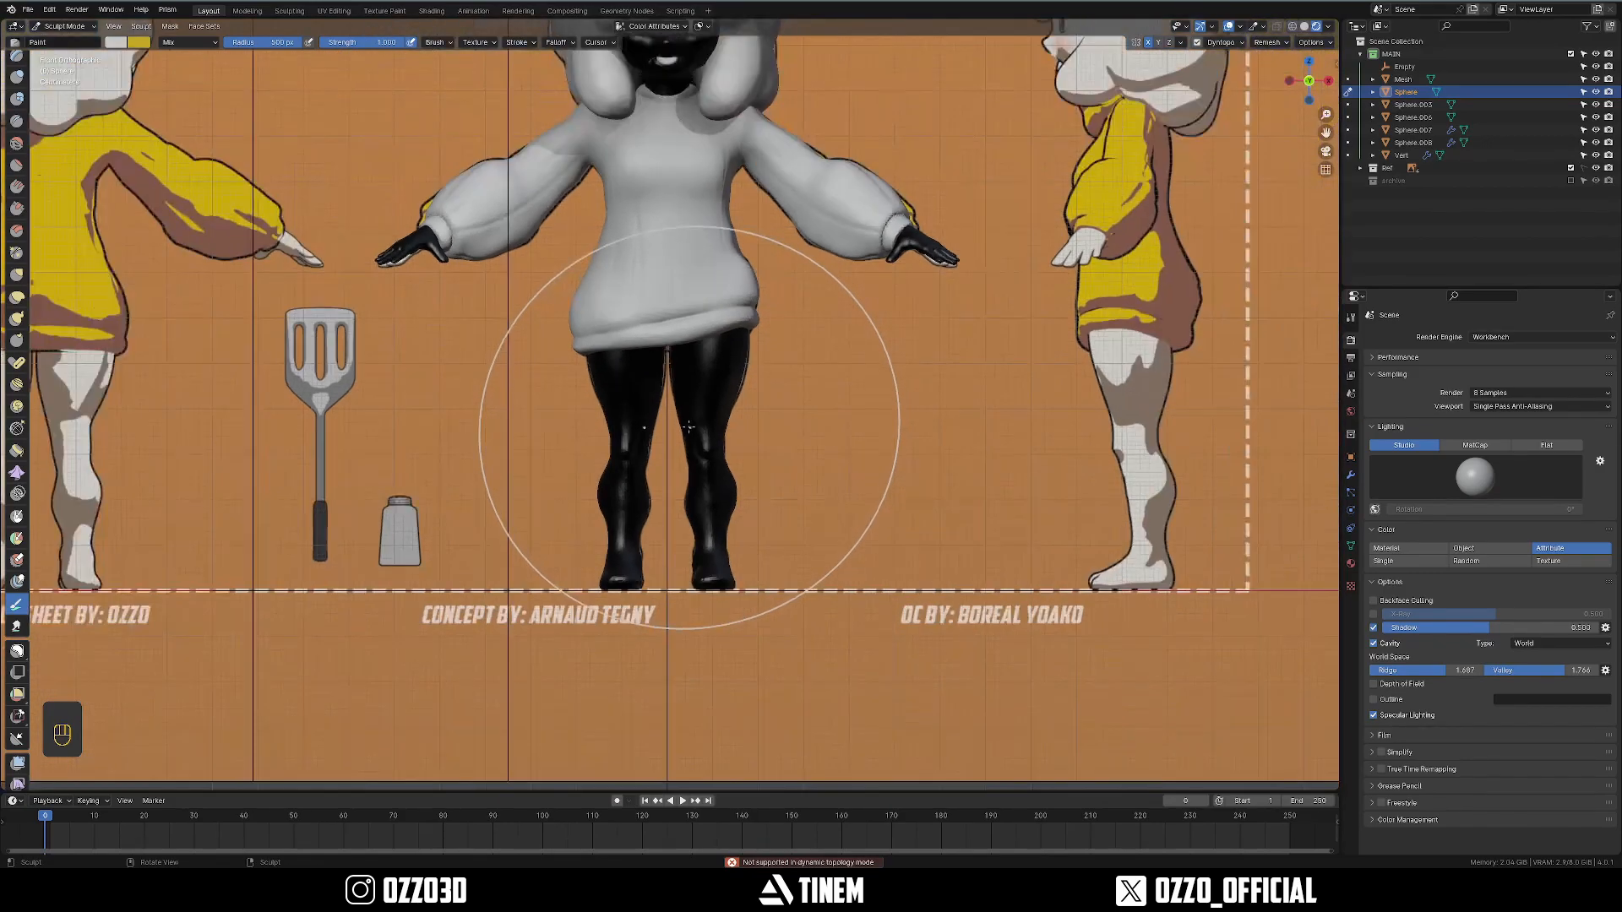
scroll(724, 423, "up", 2)
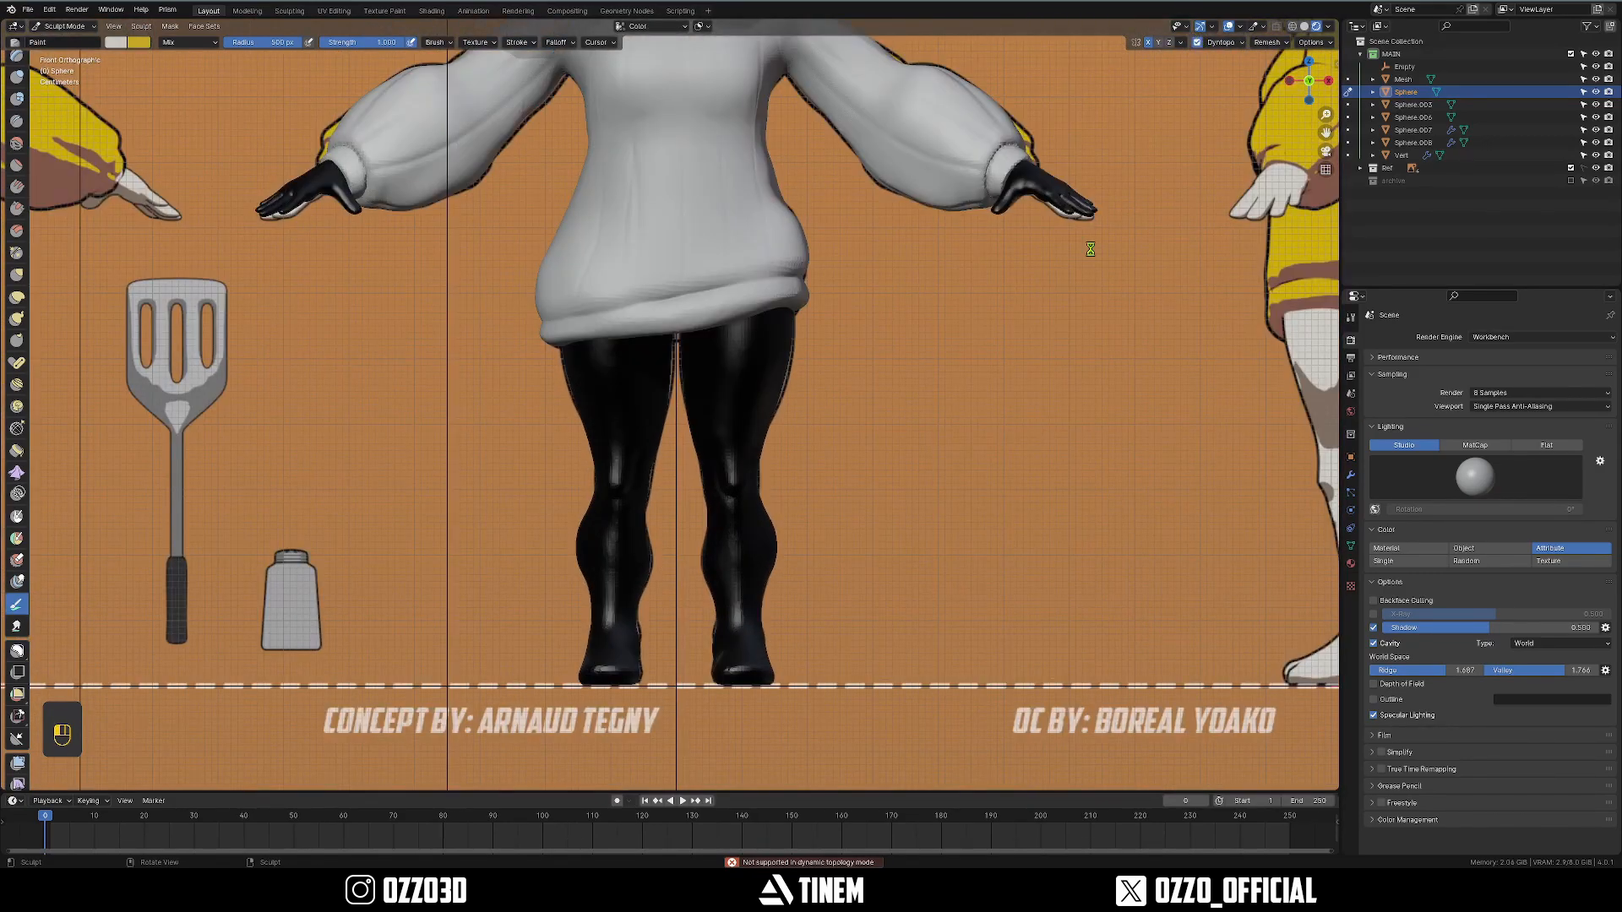
key("ctrl+d")
Isolate the body in local view and show it in solid shading.
mouse_move(737, 352)
middle_mouse_down("shift")
mouse_move(720, 504)
mouse_move(696, 473)
mouse_move(662, 532)
mouse_move(728, 582)
mouse_move(707, 461)
mouse_move(701, 473)
middle_mouse_up("shift")
scroll(732, 474, "down", 3)
key("slash")
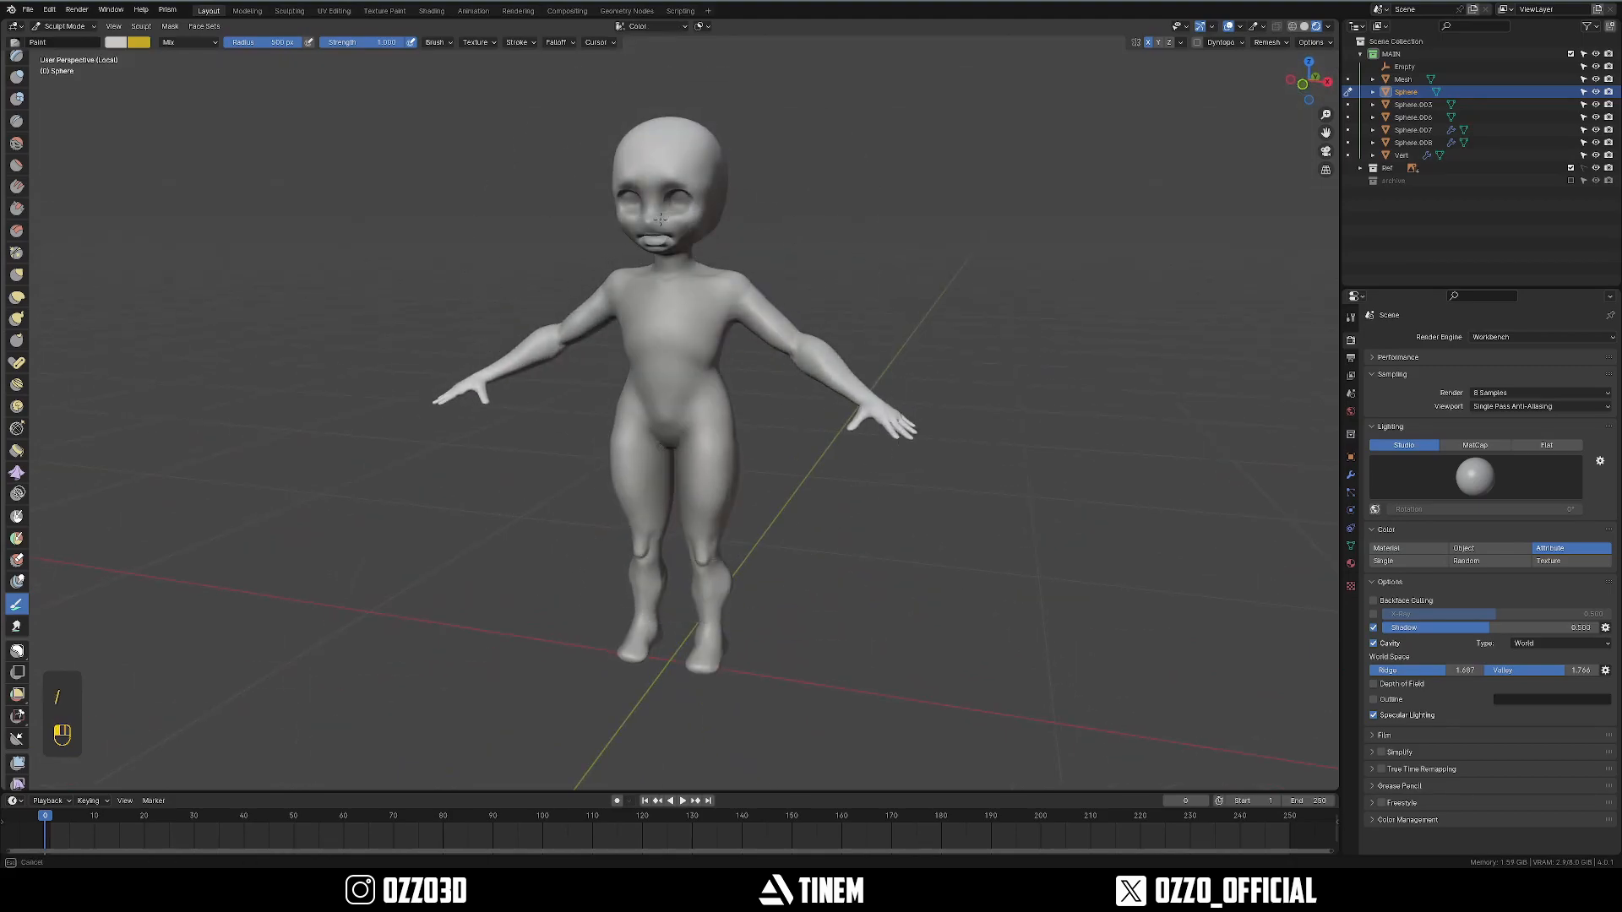
key("z")
key("z")
key("z")
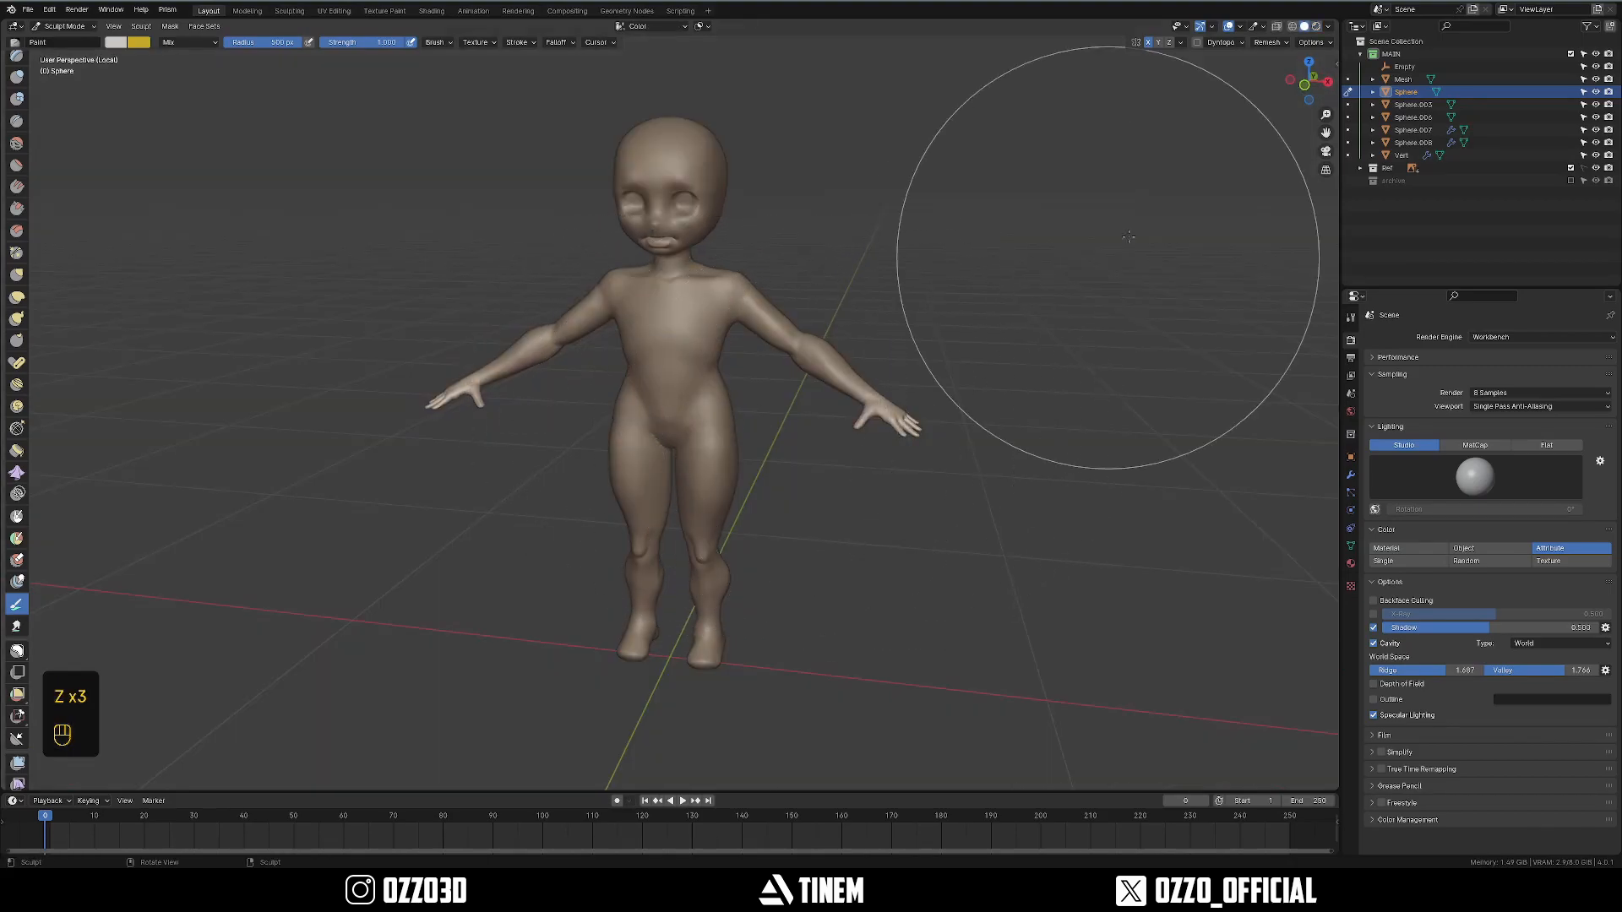
Change the viewport matcap to the plain grey one, check the body from several angles, and leave local view.
left_click(1329, 28)
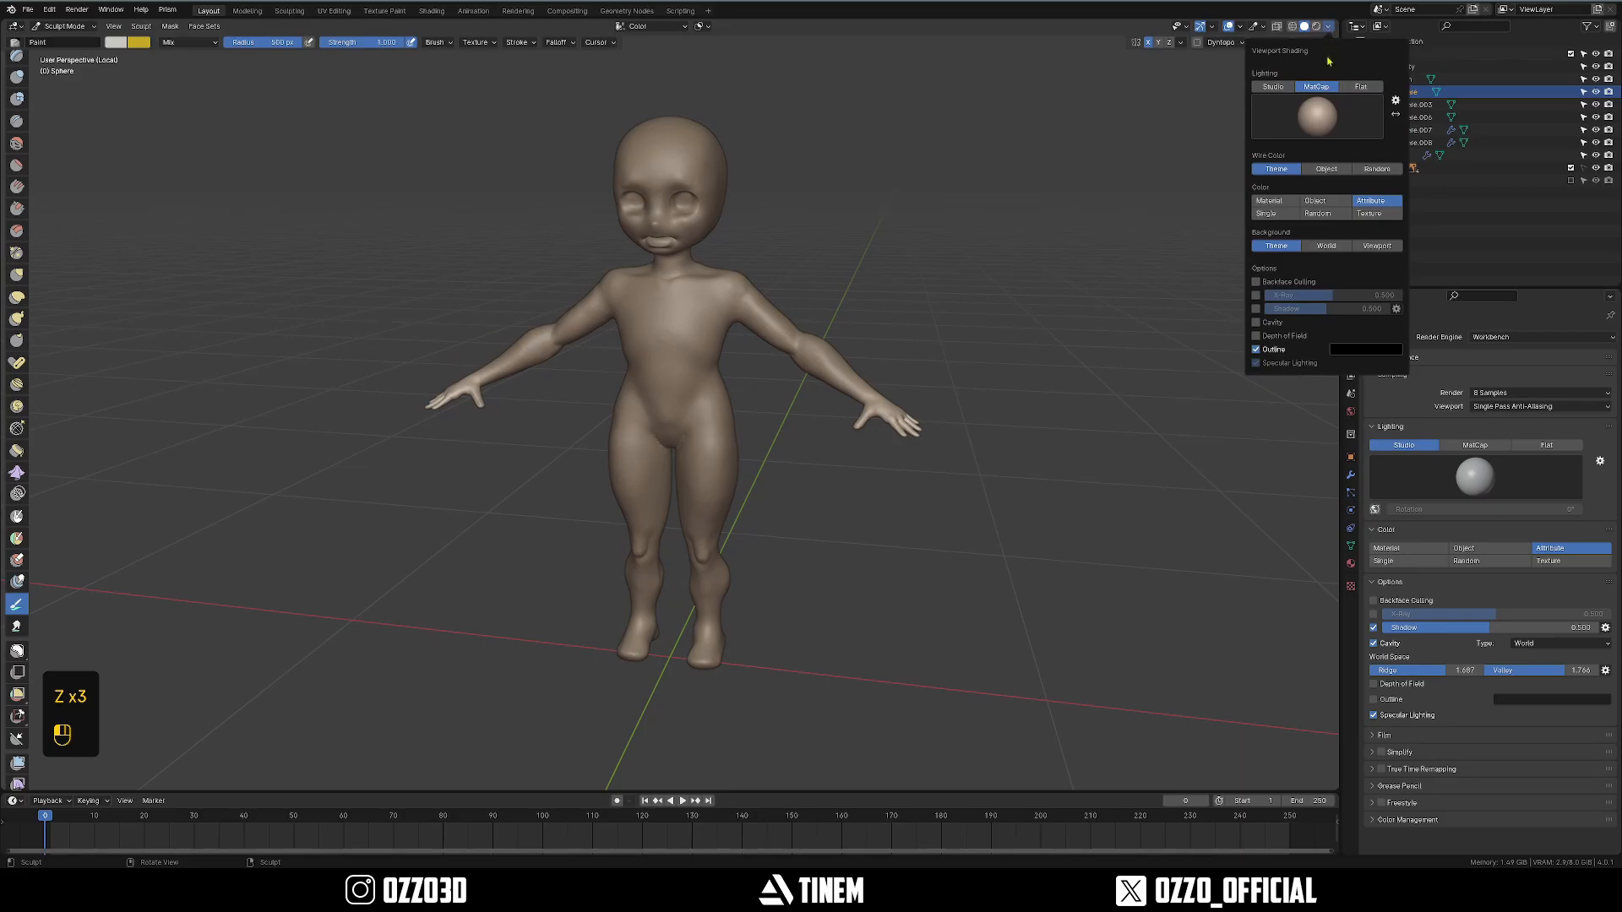
left_click(1319, 119)
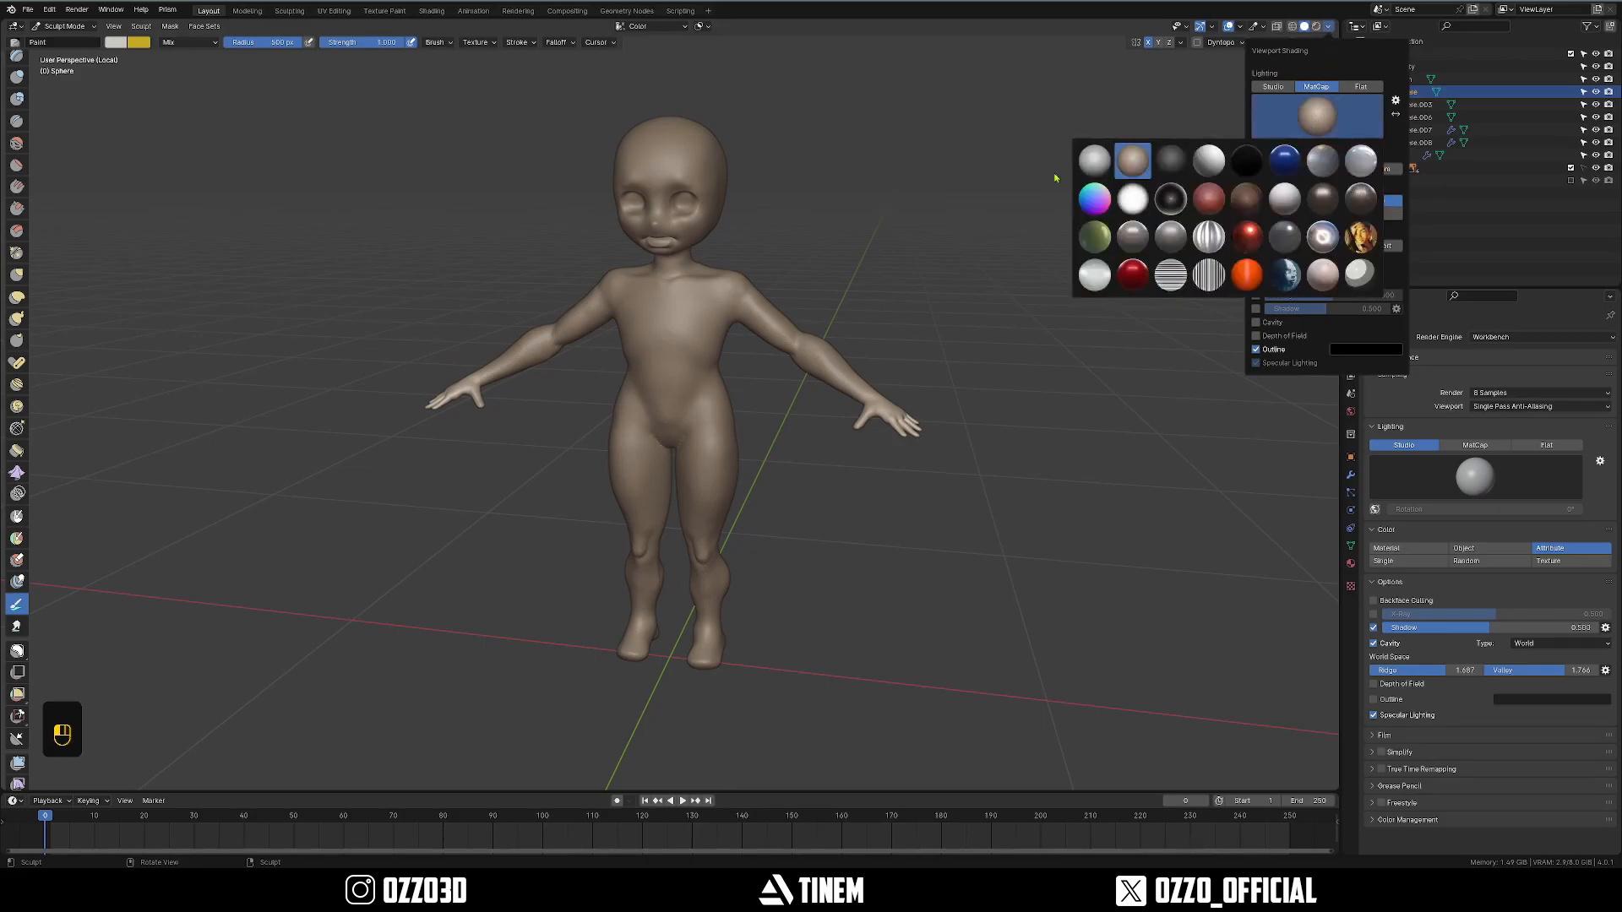
left_click(1095, 161)
middle_click_drag(1095, 161, 611, 345)
mouse_move(830, 423)
middle_mouse_down()
mouse_move(1056, 406)
mouse_move(929, 254)
mouse_move(725, 346)
middle_mouse_up()
middle_click_drag(611, 581, 780, 332)
middle_click_drag(725, 397, 637, 418)
key("slash")
scroll(637, 418, "up", 2)
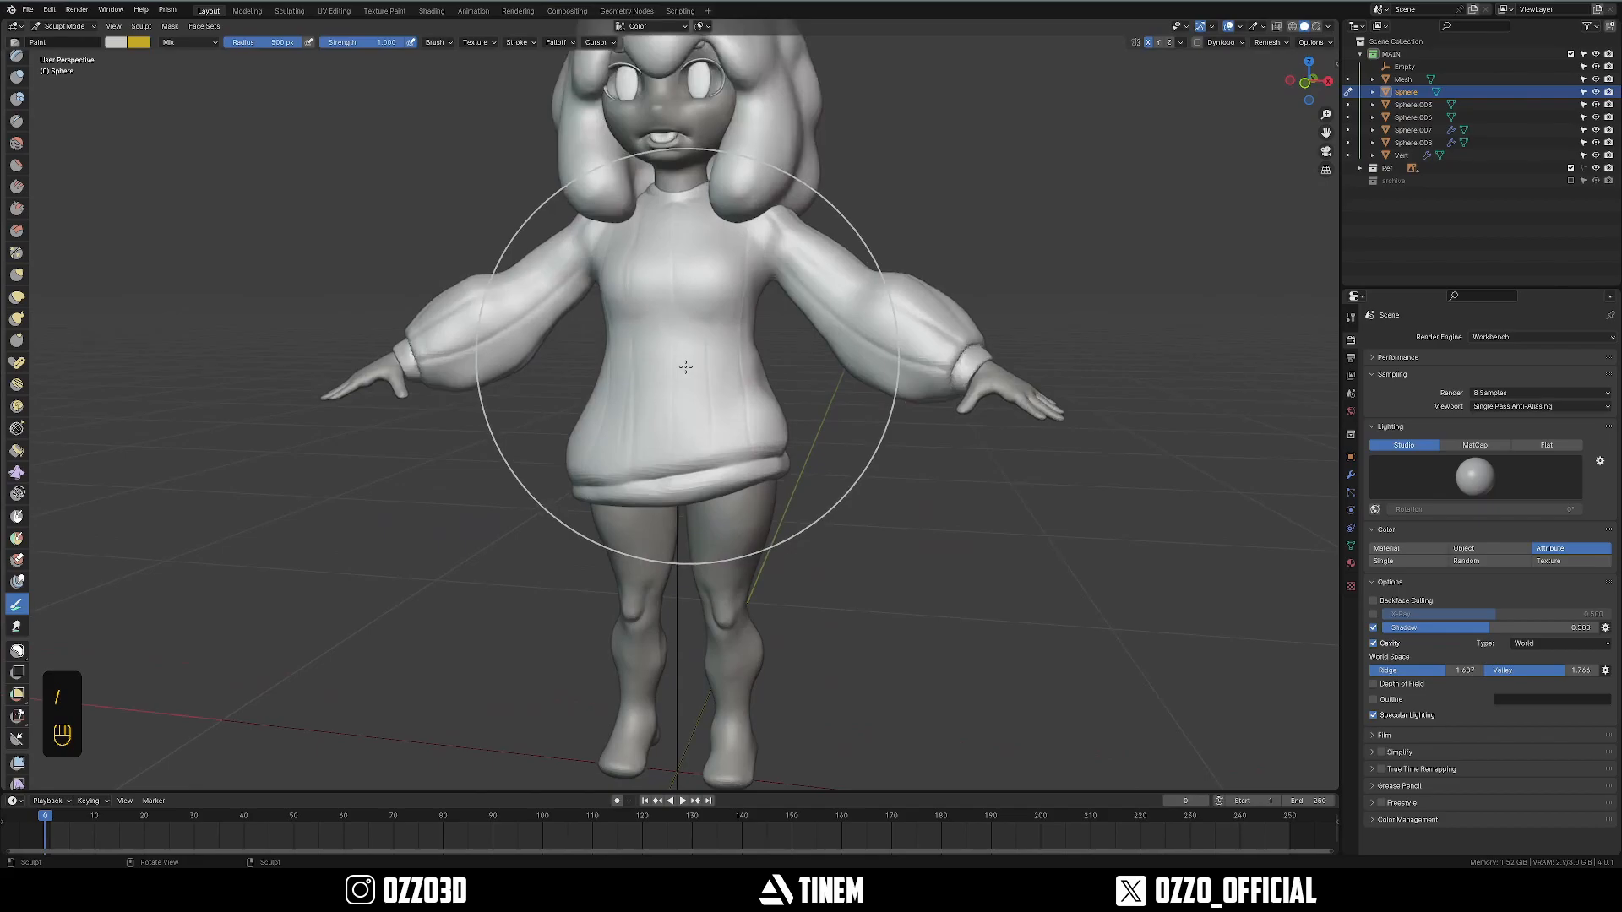
Switch sculpting to the sweater and paint it yellow all over with a resized brush.
key("alt+q")
key("x")
key("f")
left_click(651, 388)
mouse_move(651, 388)
left_mouse_down()
mouse_move(659, 422)
mouse_move(887, 304)
left_mouse_up()
middle_click_drag(875, 416, 538, 488)
middle_click_drag(735, 354, 269, 644)
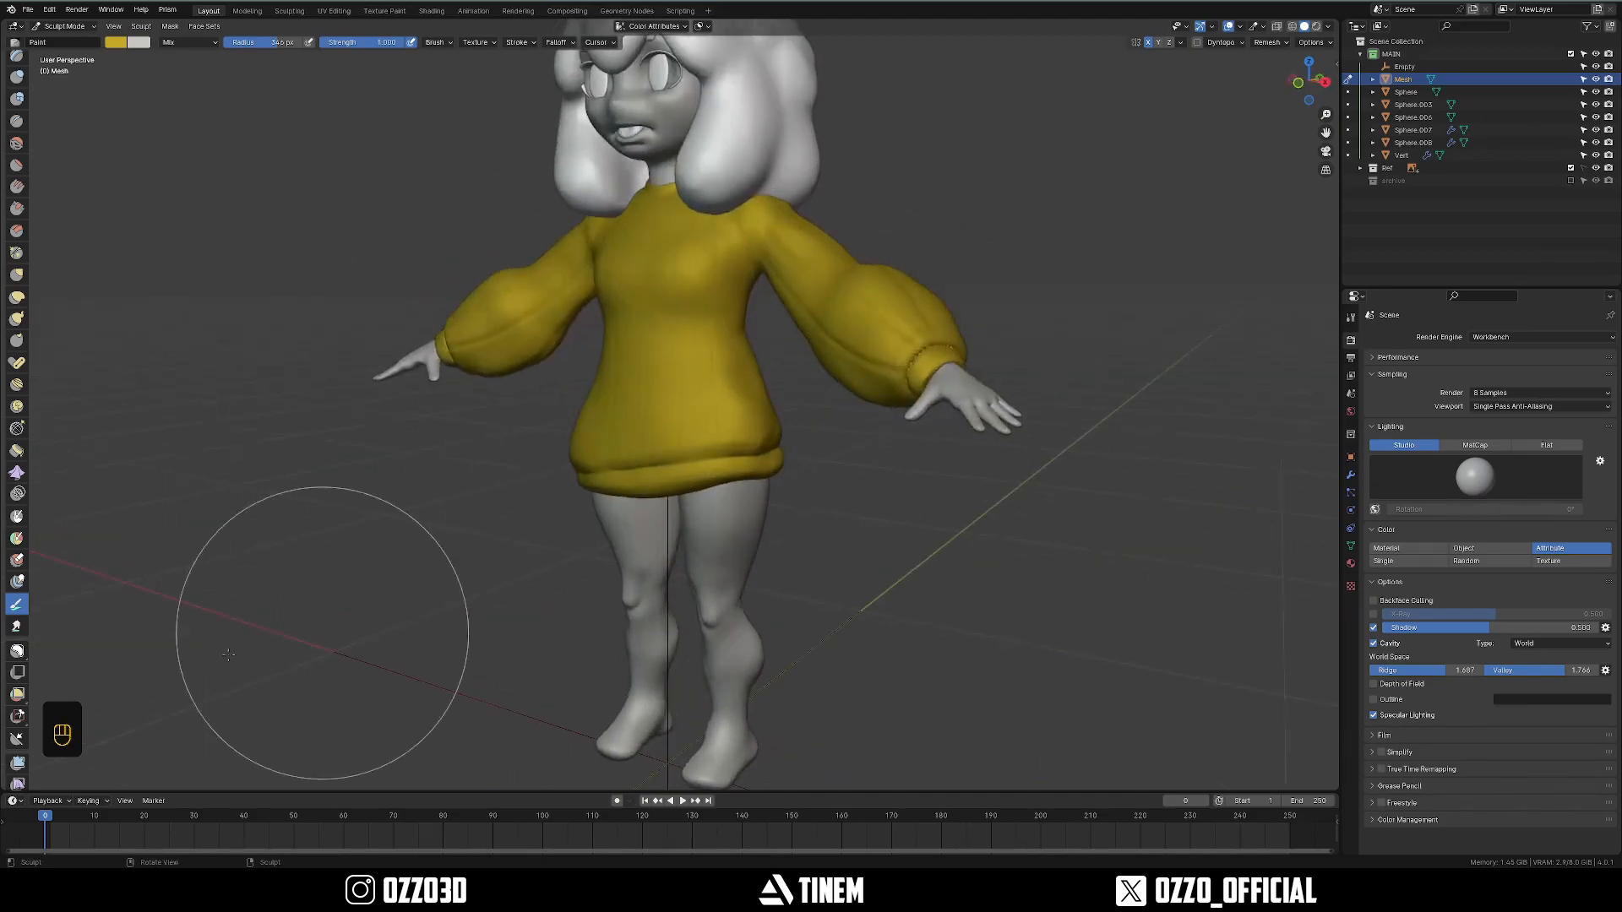
mouse_move(766, 550)
middle_mouse_down()
mouse_move(867, 517)
mouse_move(726, 464)
mouse_move(683, 422)
middle_mouse_up()
key("slash")
key("slash")
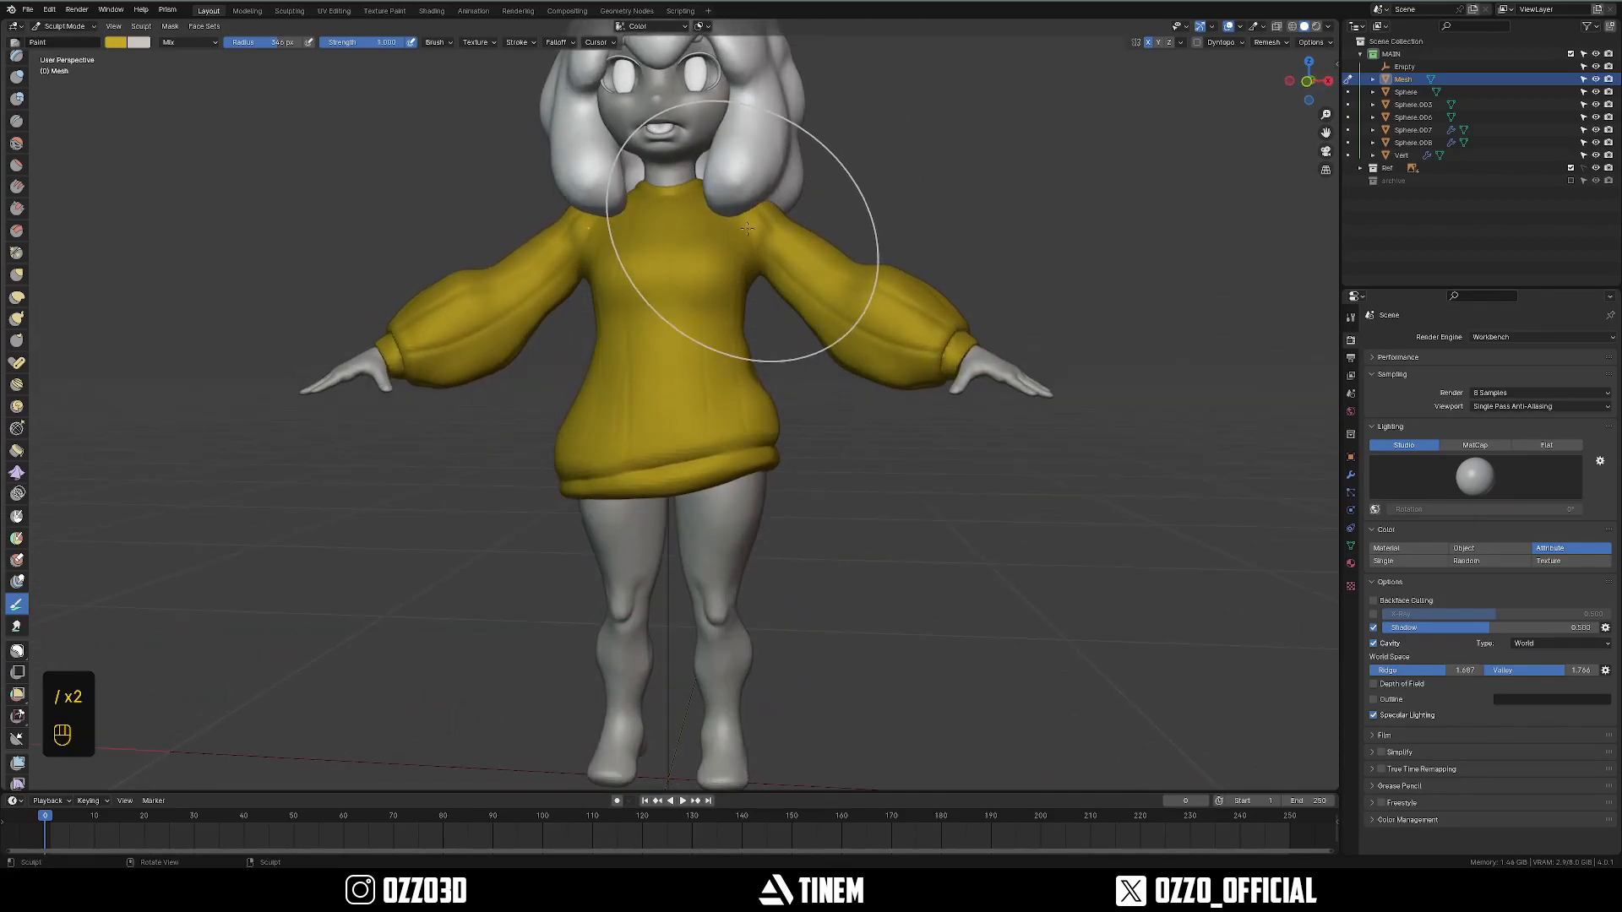
Switch sculpting to the hair, isolate it in local view, and paint it off-white.
middle_click_drag(711, 259, 727, 450, "shift")
scroll(785, 364, "up", 3)
middle_click_drag(784, 364, 788, 338)
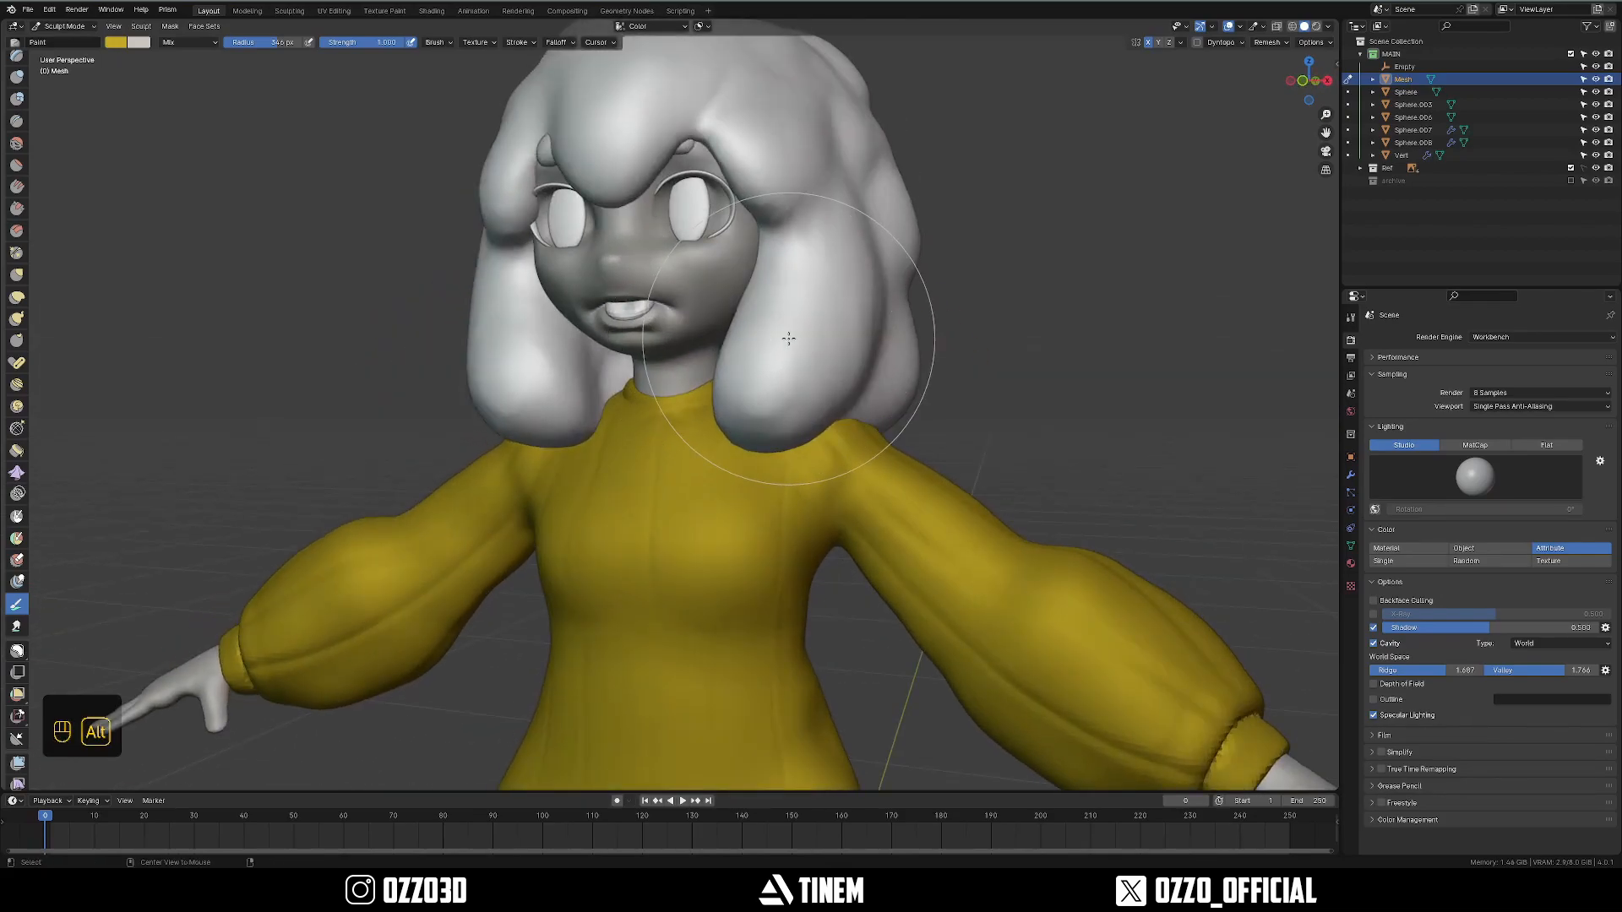
key("alt+q")
key("slash")
key("x")
middle_click_drag(556, 327, 883, 364)
mouse_move(578, 184)
middle_mouse_down()
mouse_move(616, 364)
mouse_move(1050, 206)
middle_mouse_up()
mouse_move(1145, 43)
middle_mouse_down()
mouse_move(561, 308)
mouse_move(808, 244)
middle_mouse_up()
Paint the round bump on the back of the hair yellow with a resized brush.
key("x")
mouse_move(642, 362)
middle_mouse_down()
mouse_move(721, 409)
mouse_move(714, 366)
mouse_move(696, 380)
mouse_move(702, 299)
mouse_move(678, 326)
middle_mouse_up()
key("f")
left_click(666, 366)
left_click_drag(635, 334, 649, 288)
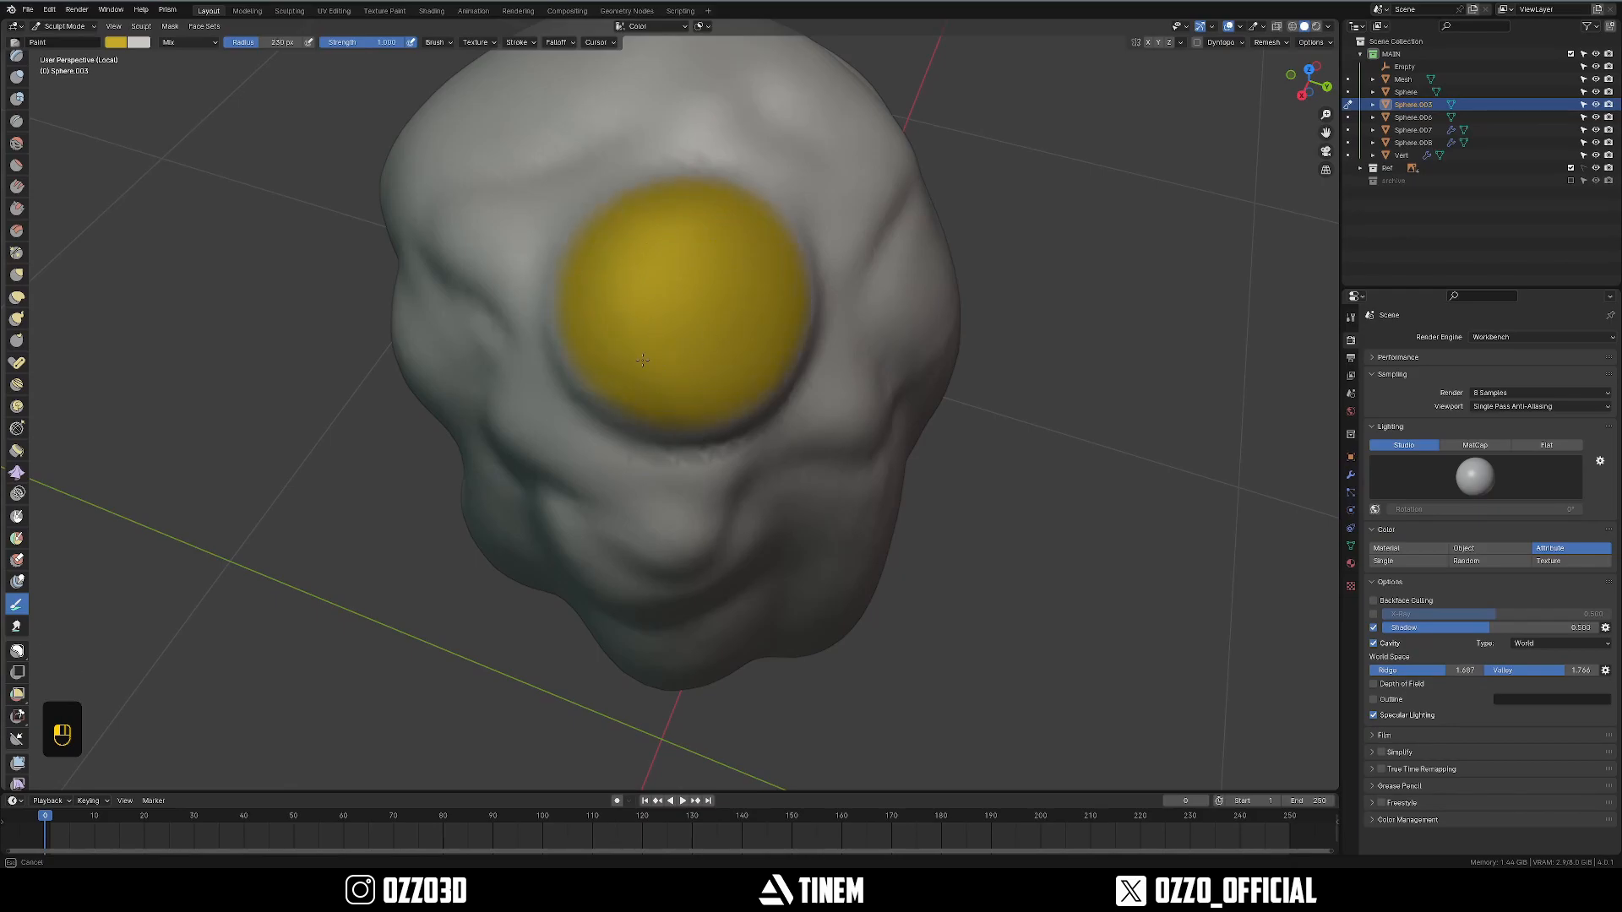
Smooth the border of the hair's yellow spot and exit local view.
mouse_move(663, 375)
middle_mouse_down()
mouse_move(667, 422)
mouse_move(717, 397)
mouse_move(595, 315)
middle_mouse_up()
left_click_drag(565, 341, 587, 310, "shift")
middle_click_drag(743, 316, 670, 261)
left_click_drag(669, 261, 705, 254, "shift")
middle_click_drag(675, 279, 663, 359)
mouse_move(663, 359)
middle_mouse_down("ctrl")
mouse_move(665, 383)
mouse_move(634, 274)
middle_mouse_up("ctrl")
key("slash")
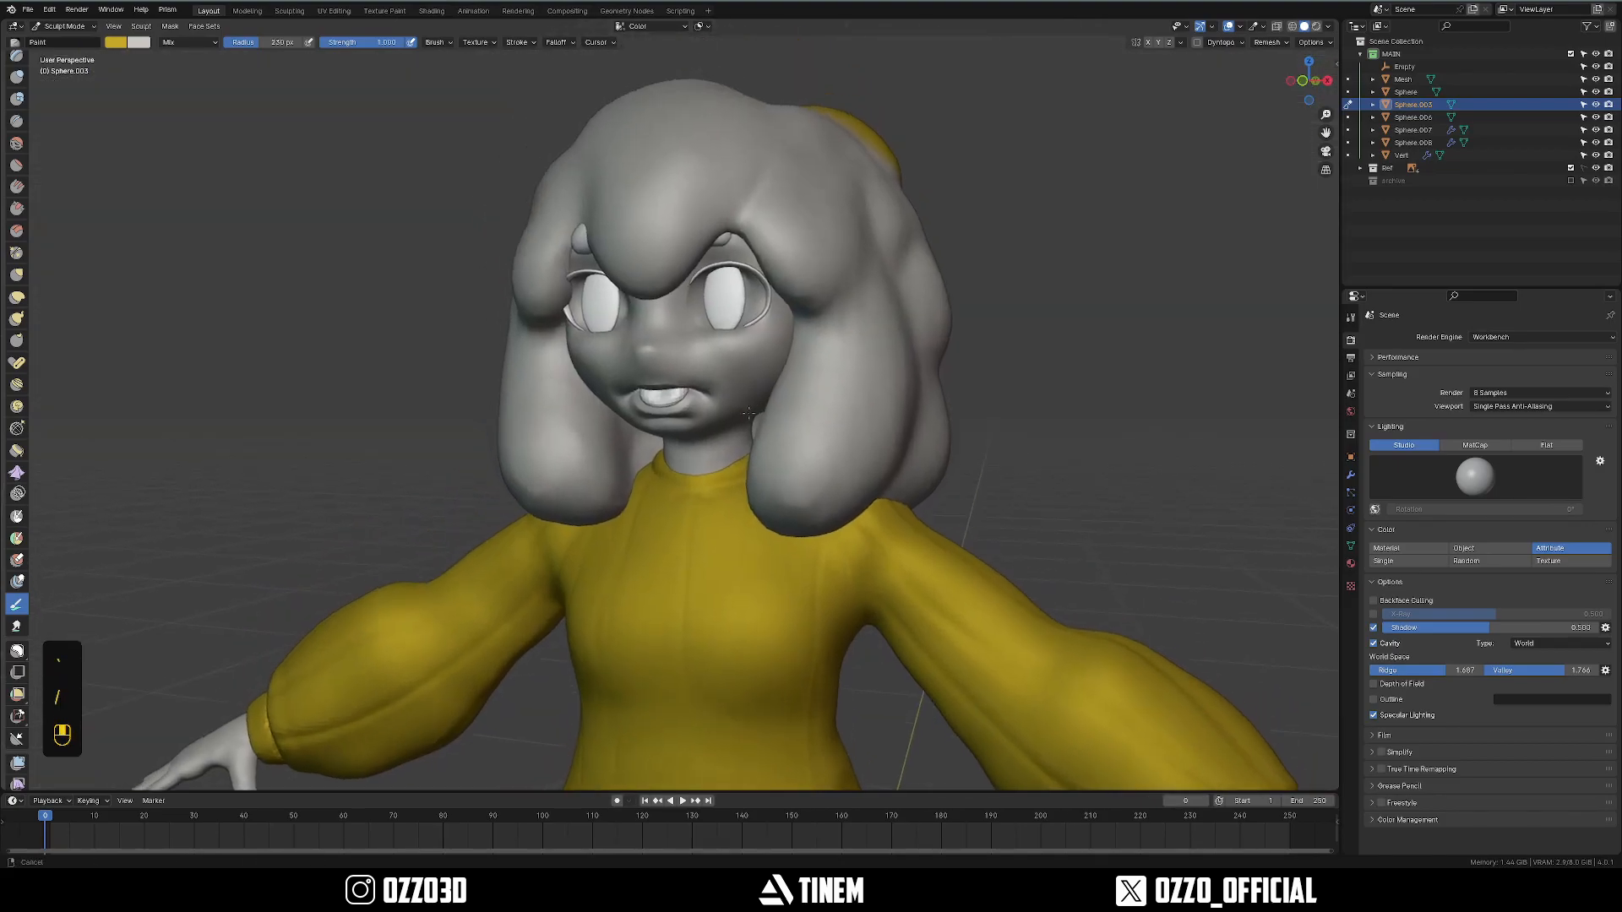
Compare the painted head and hair with the reference sheet in front view.
key("grave")
scroll(667, 380, "down", 3)
key("grave")
scroll(591, 350, "down", 2)
scroll(625, 405, "down", 2)
middle_click_drag(667, 495, 454, 382, "shift")
scroll(670, 344, "up", 5)
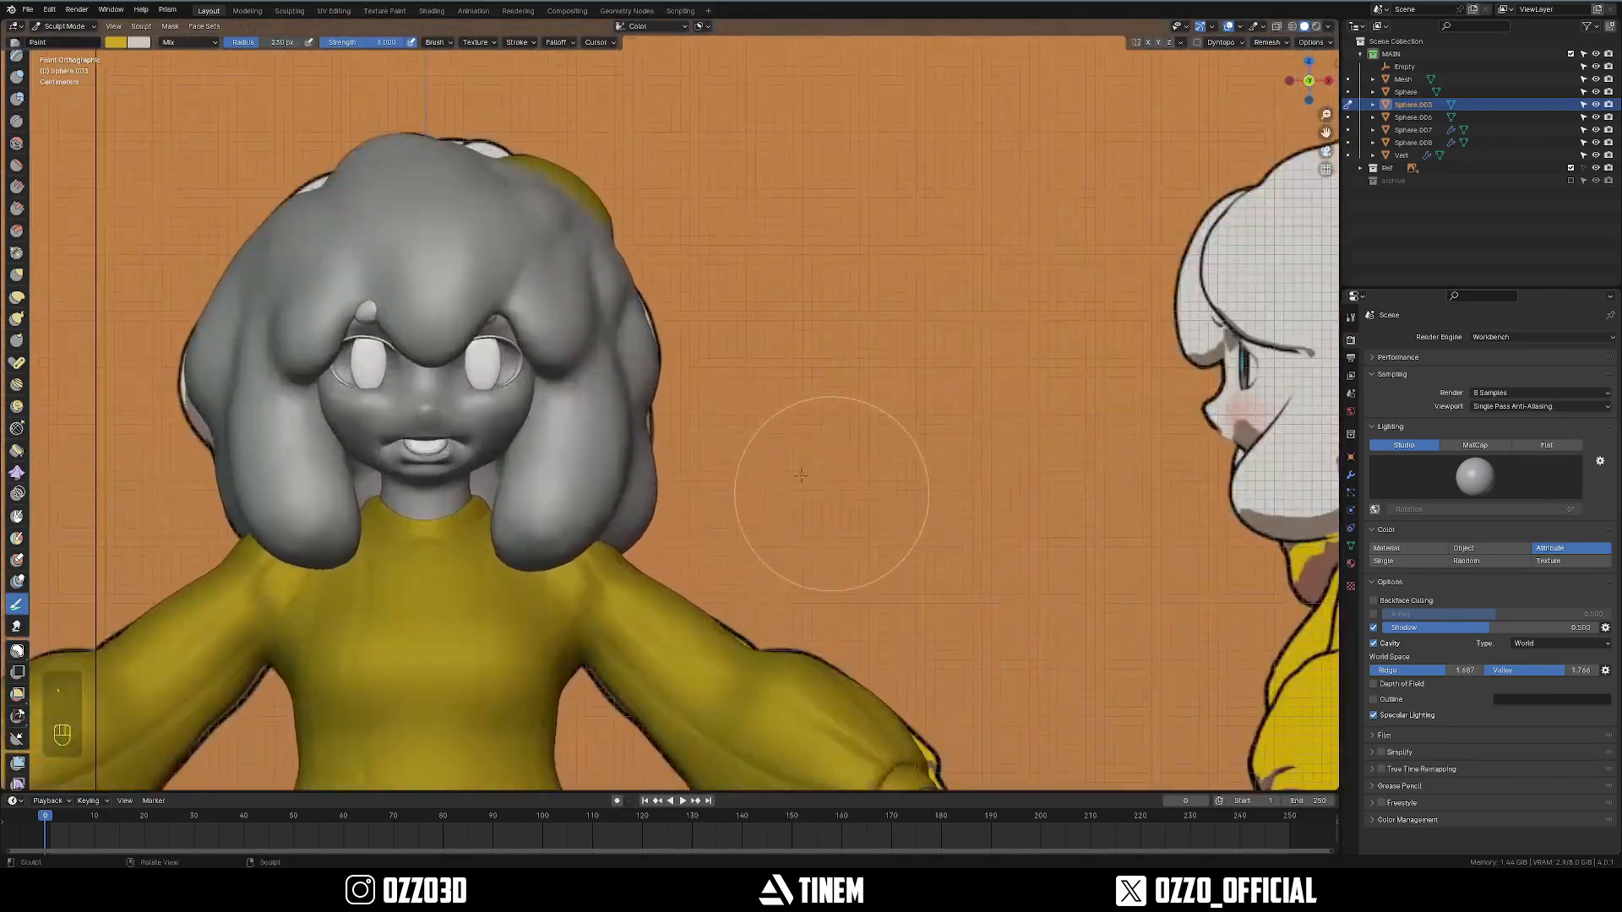
mouse_move(616, 380)
middle_mouse_down()
mouse_move(752, 387)
mouse_move(688, 402)
middle_mouse_up()
scroll(752, 387, "up", 1)
In Object Mode, move the eyebrows slightly lower and shade them smooth.
key("grave")
scroll(687, 397, "up", 3)
key("ctrl+Tab")
left_click(813, 261)
key("g")
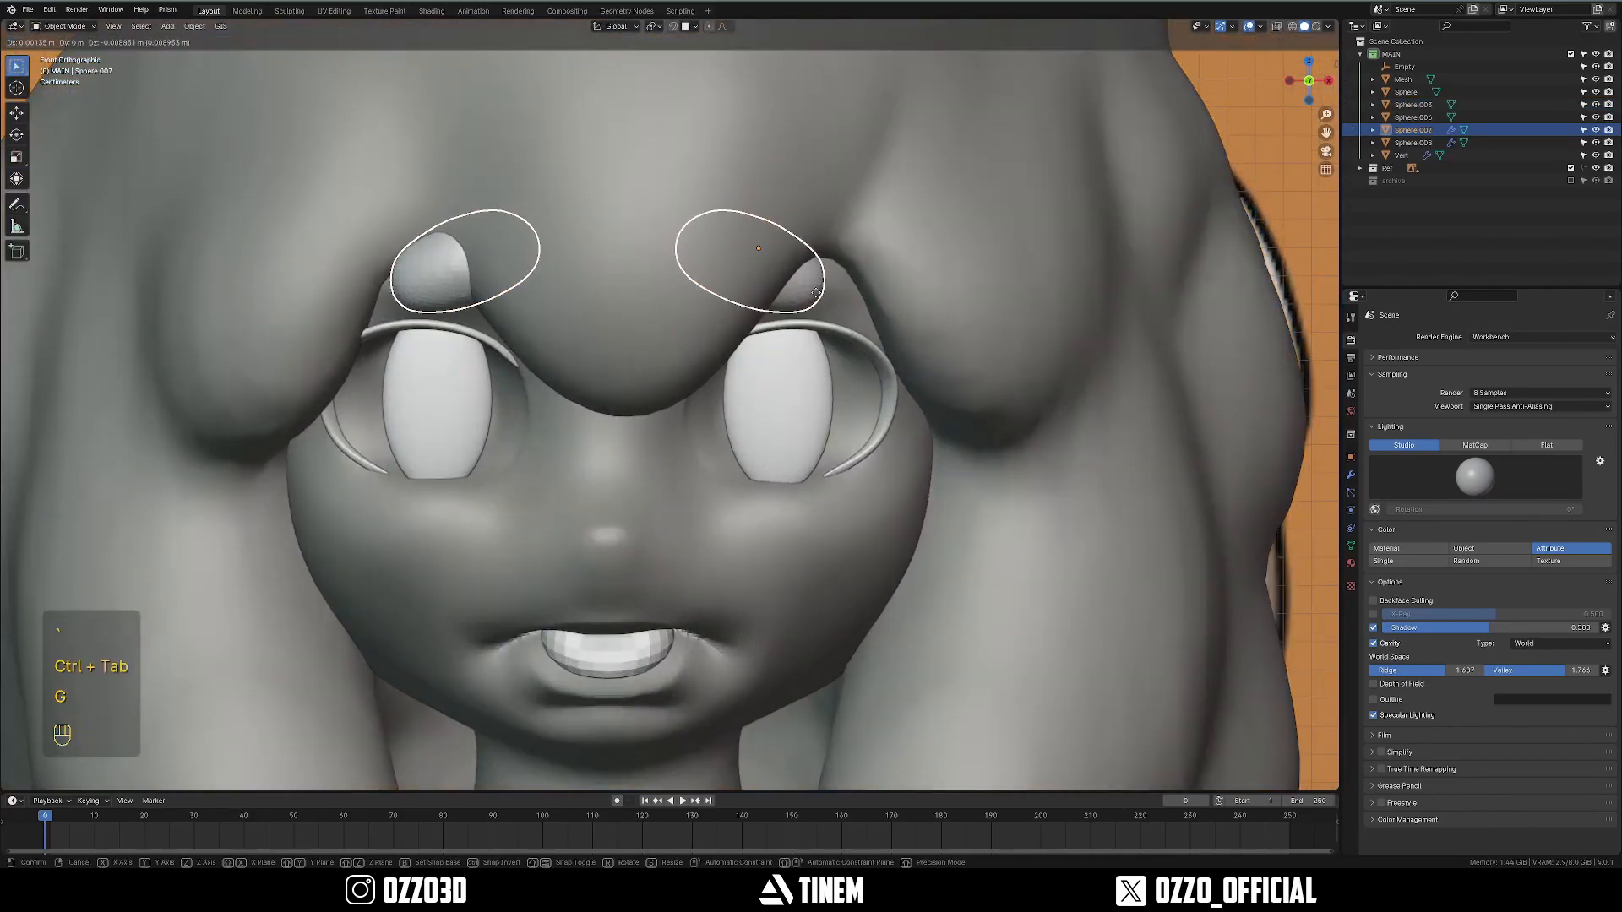
left_click(815, 295)
right_click(765, 269)
left_click(765, 268)
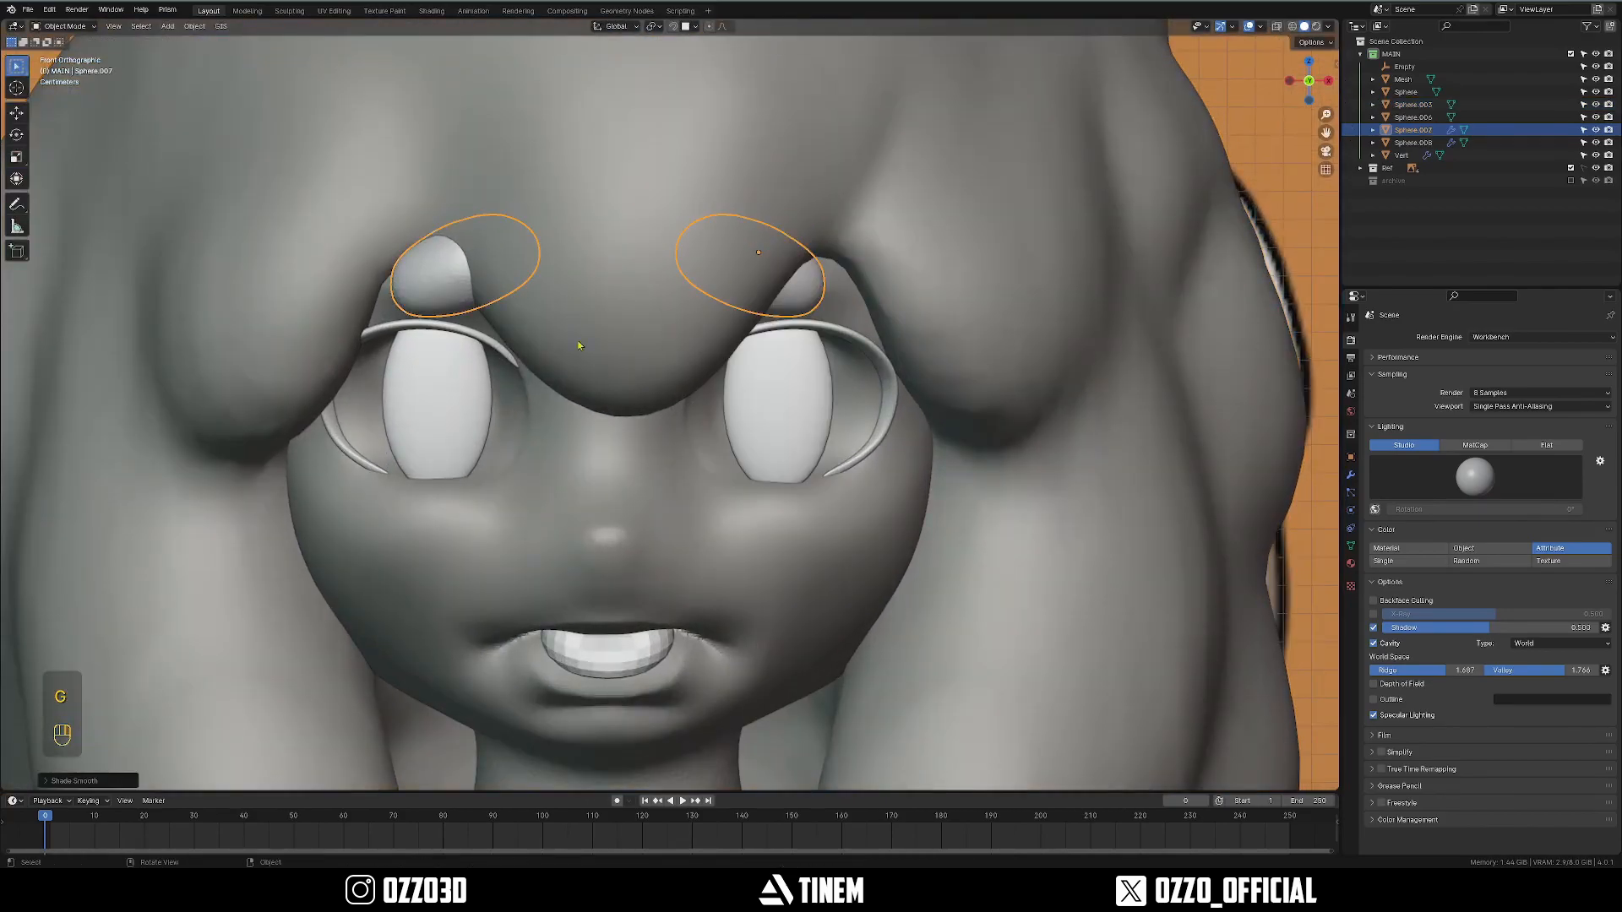
Select all the character's objects and shade them smooth.
scroll(684, 373, "down", 10)
key("a")
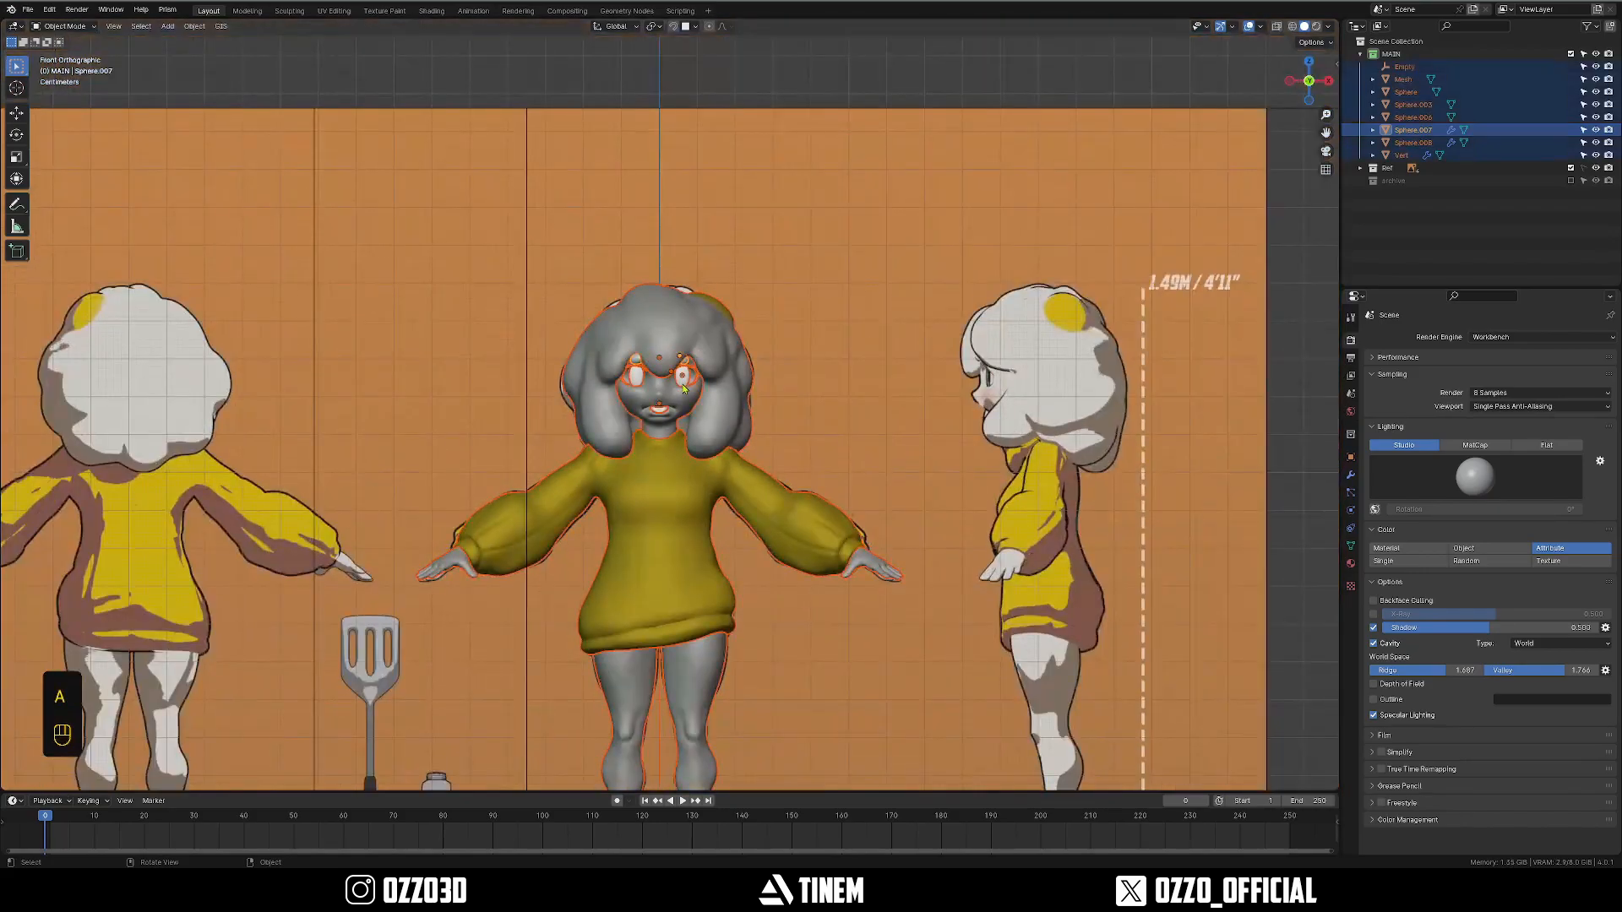
scroll(683, 387, "up", 4)
scroll(684, 388, "up", 4)
right_click(685, 389)
left_click(684, 388)
scroll(684, 391, "up", 4)
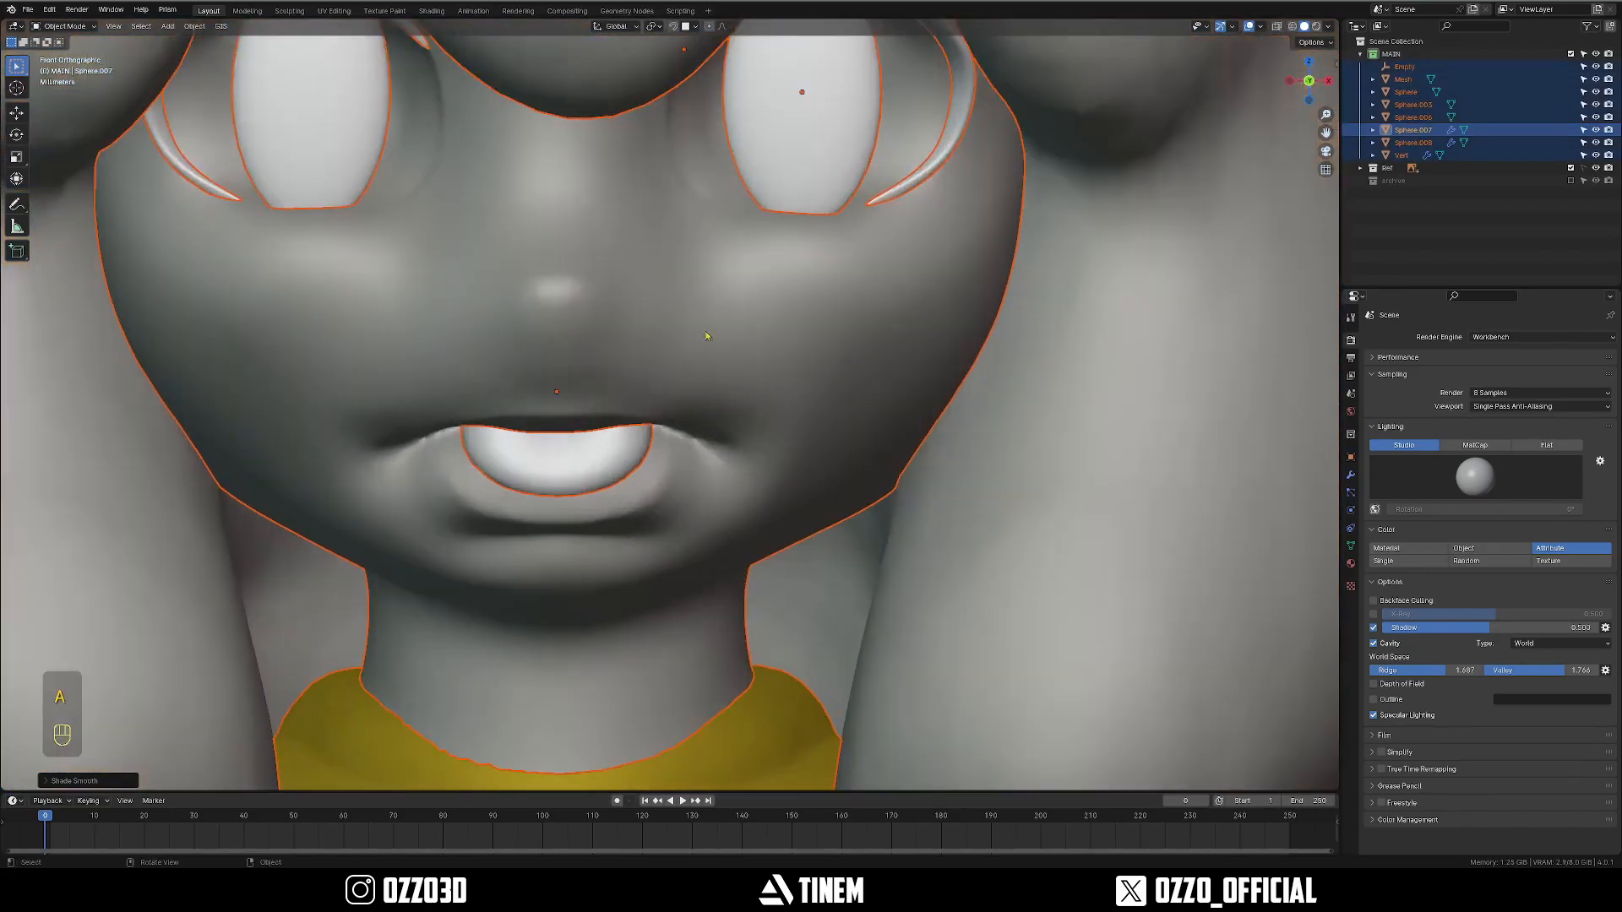
Switch to Sculpt Mode, target the eyelashes and paint them black with the Paint brush.
scroll(707, 365, "down", 2)
middle_click_drag(706, 366, 692, 513, "shift")
left_click(772, 228)
key("ctrl+Tab")
scroll(752, 401, "down", 3)
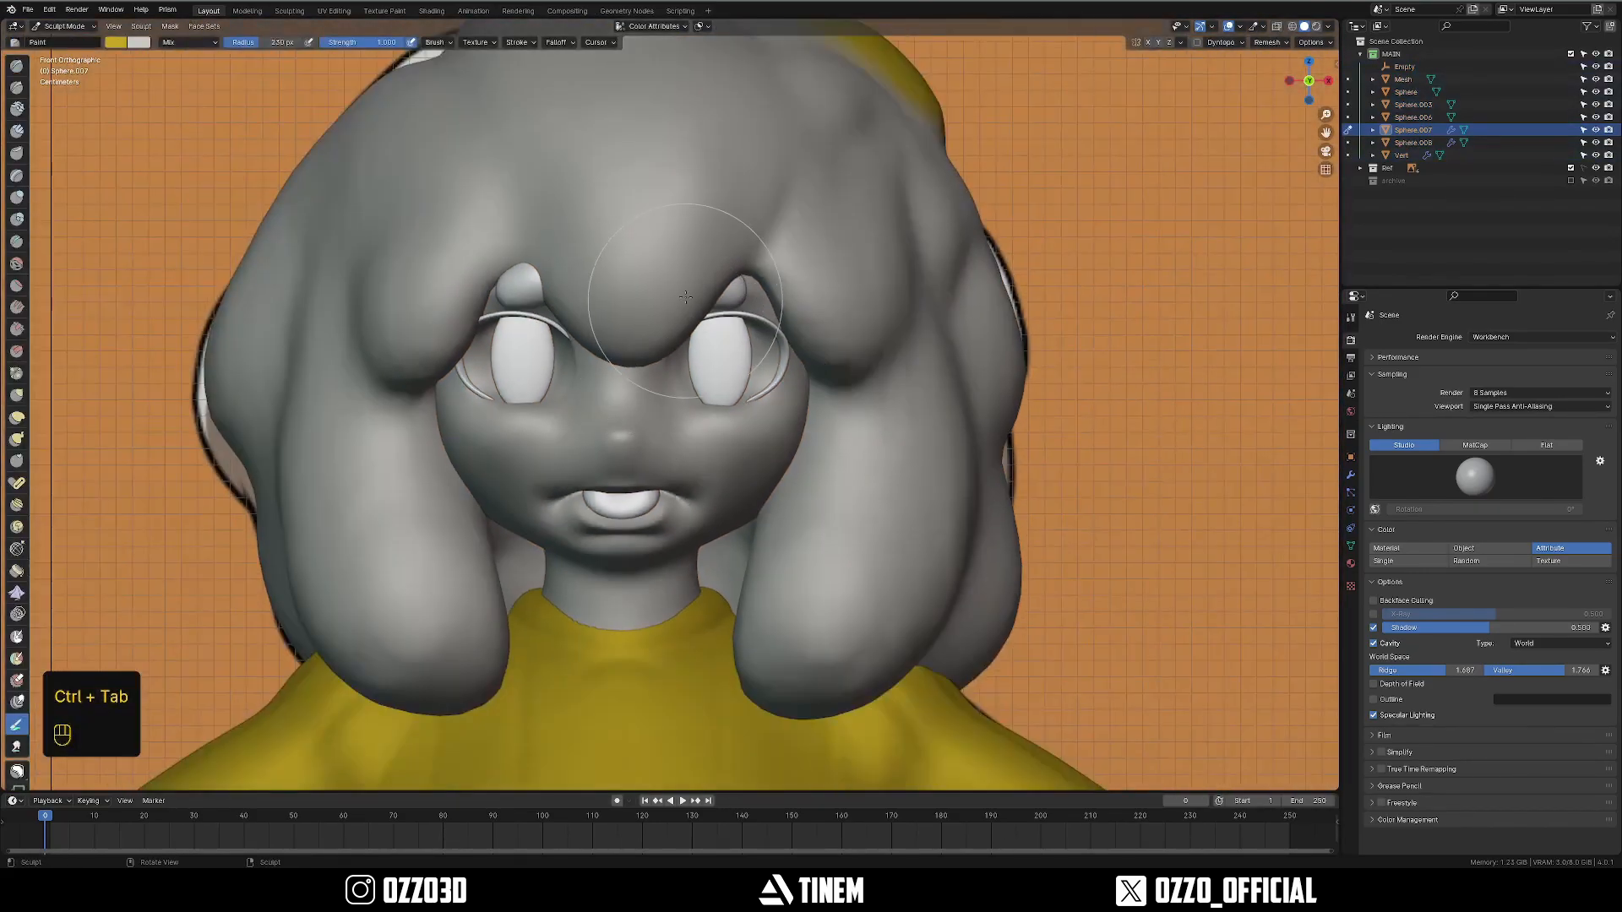
scroll(711, 372, "up", 5)
middle_click_drag(713, 389, 545, 663, "shift")
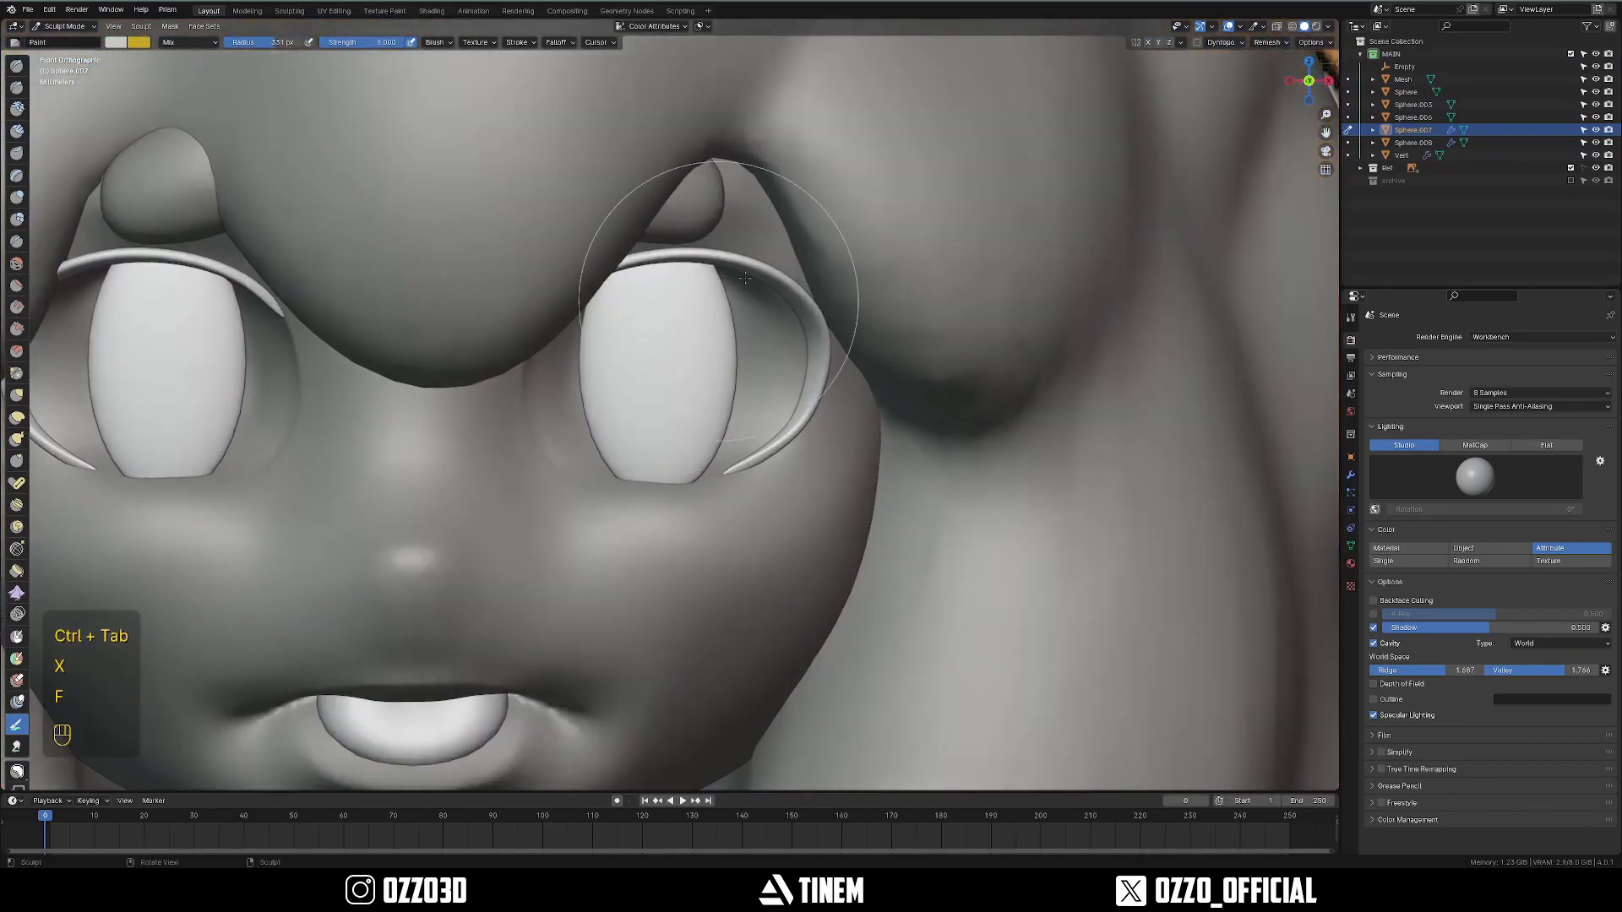
key("alt+q")
scroll(487, 292, "down", 3)
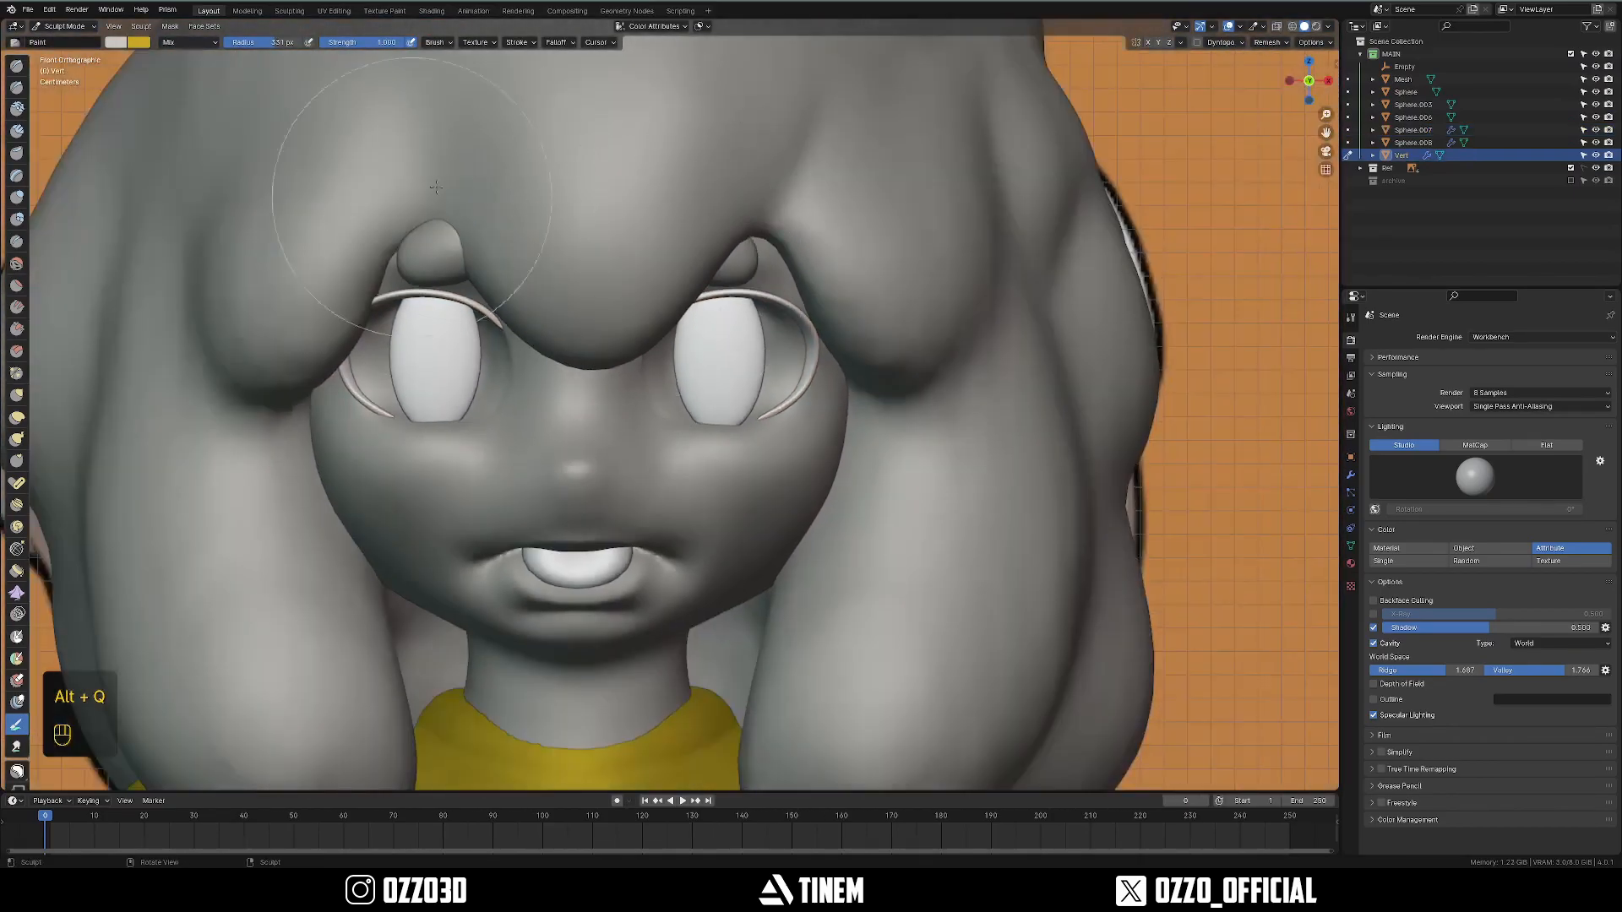
left_click(116, 42)
left_click(225, 137)
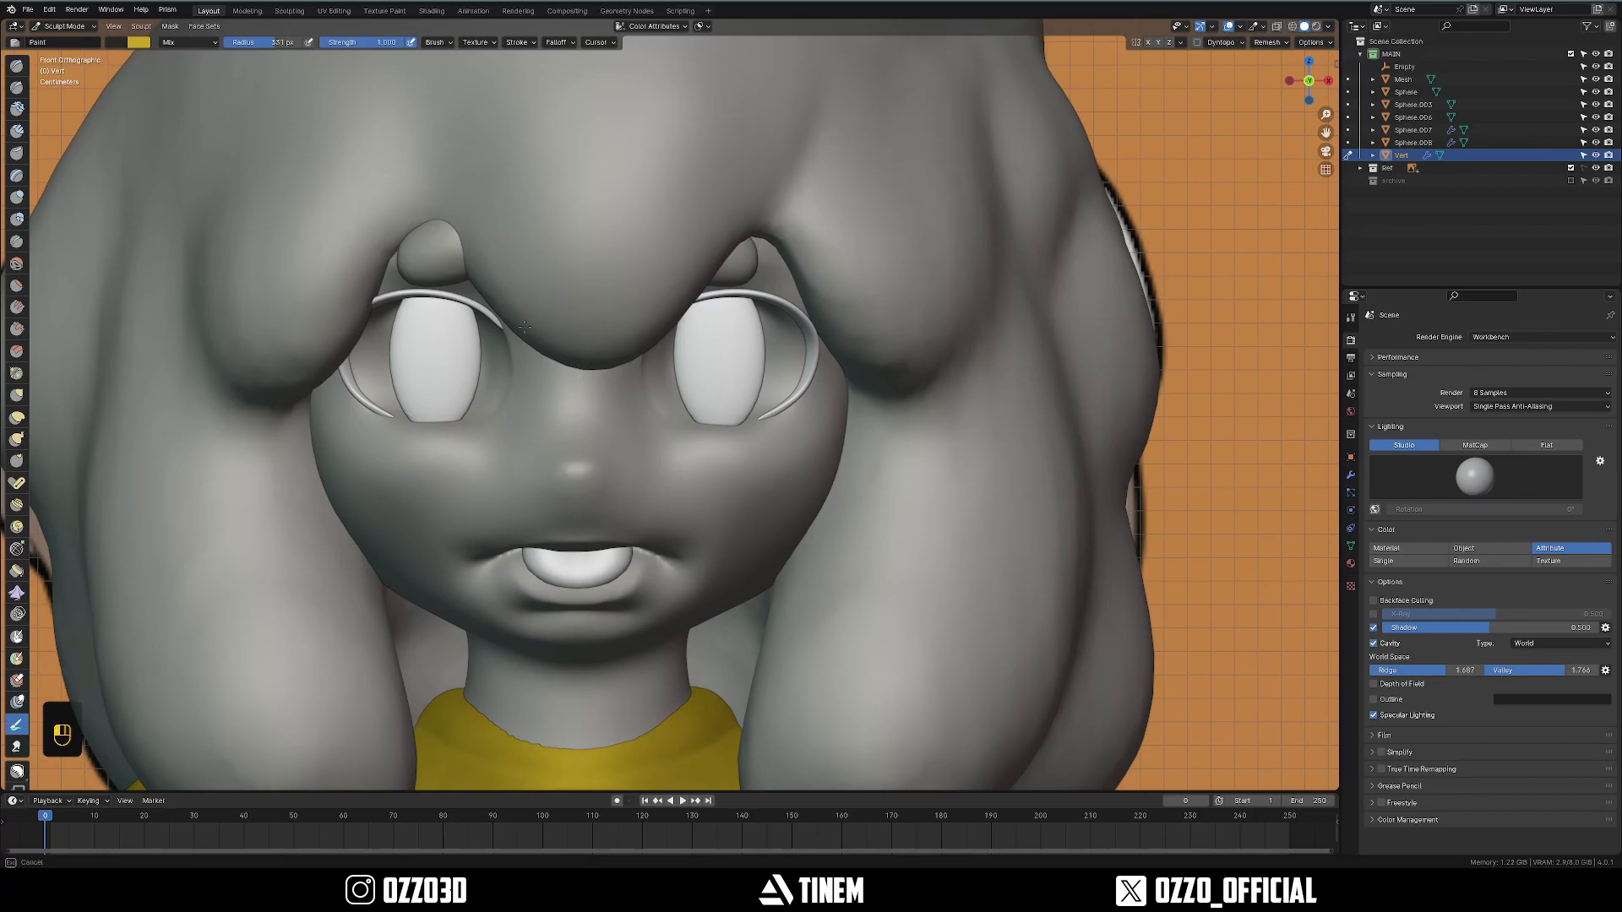
left_click_drag(615, 304, 726, 363)
Switch the sculpt target to the pupils and inspect the eye area in front view.
key("alt+q")
scroll(625, 386, "down", 7)
scroll(435, 234, "down", 4)
scroll(400, 448, "up", 3)
key("grave")
mouse_move(762, 391)
middle_mouse_down("shift")
mouse_move(400, 448)
mouse_move(608, 459)
middle_mouse_up("shift")
scroll(608, 460, "up", 6)
scroll(608, 460, "down", 7)
scroll(856, 436, "up", 3)
mouse_move(438, 445)
middle_mouse_down("shift")
mouse_move(857, 436)
mouse_move(610, 380)
mouse_move(715, 537)
middle_mouse_up("shift")
scroll(611, 381, "up", 6)
scroll(715, 537, "up", 3)
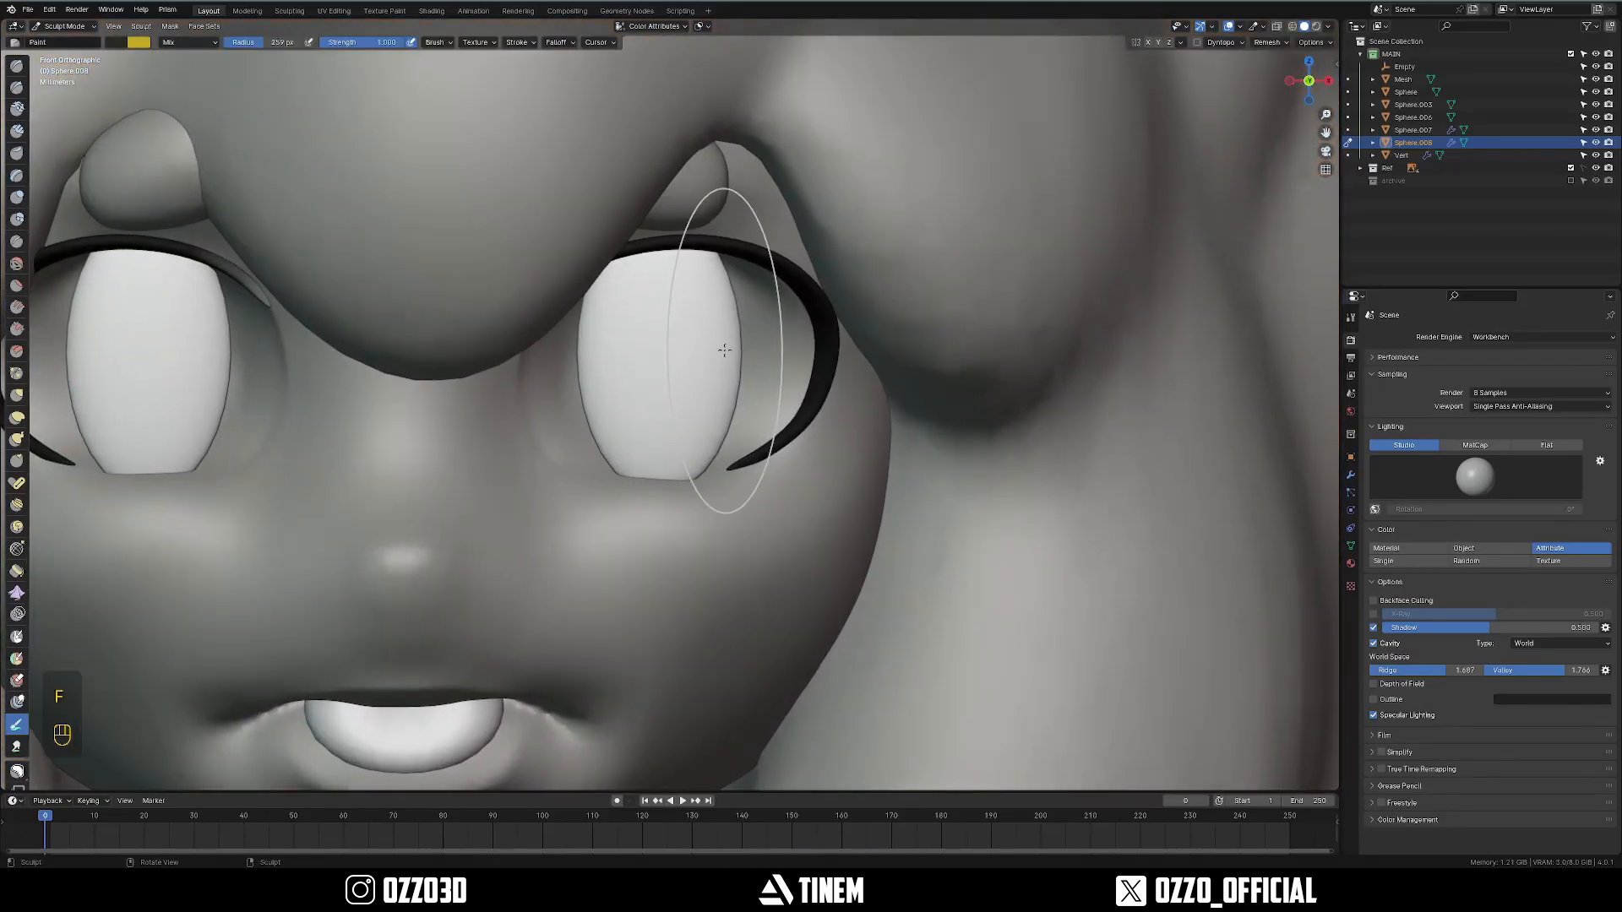
Apply the pupils' transforms in Object Mode and return them to Sculpt Mode.
key("ctrl+Tab")
scroll(671, 368, "down", 2)
key("ctrl+a")
left_click(671, 368)
scroll(670, 368, "up", 3)
key("ctrl+Tab")
left_click(669, 432)
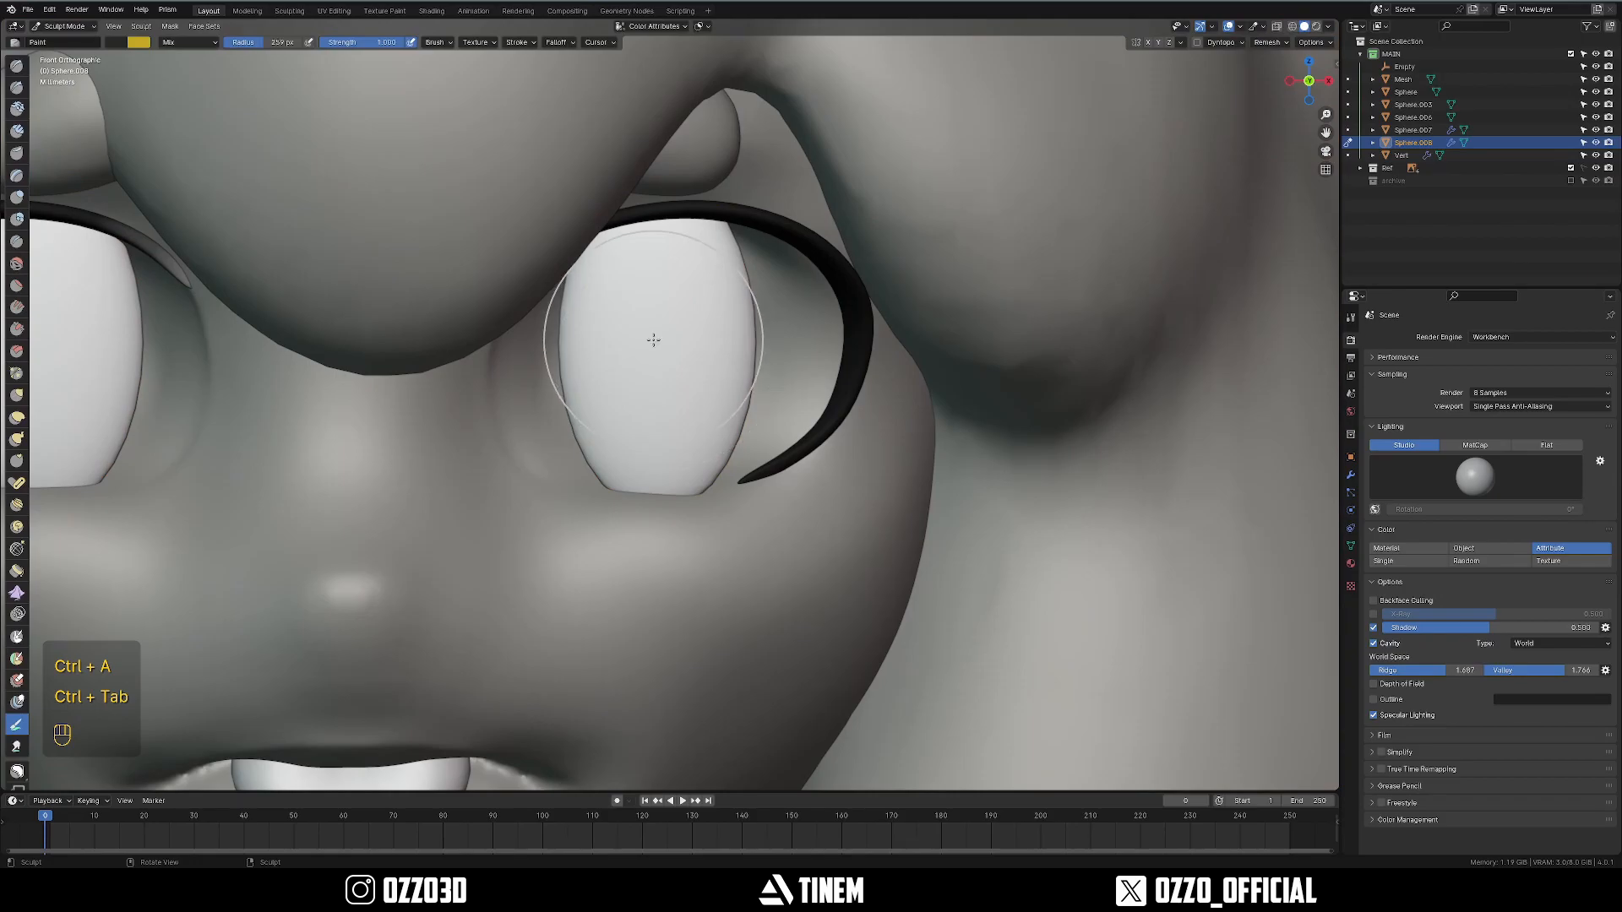
Paint the pupils black, leaving their lower ends light, and check the face from the front.
left_click_drag(655, 328, 633, 326)
scroll(629, 328, "down", 5)
scroll(609, 331, "up", 4)
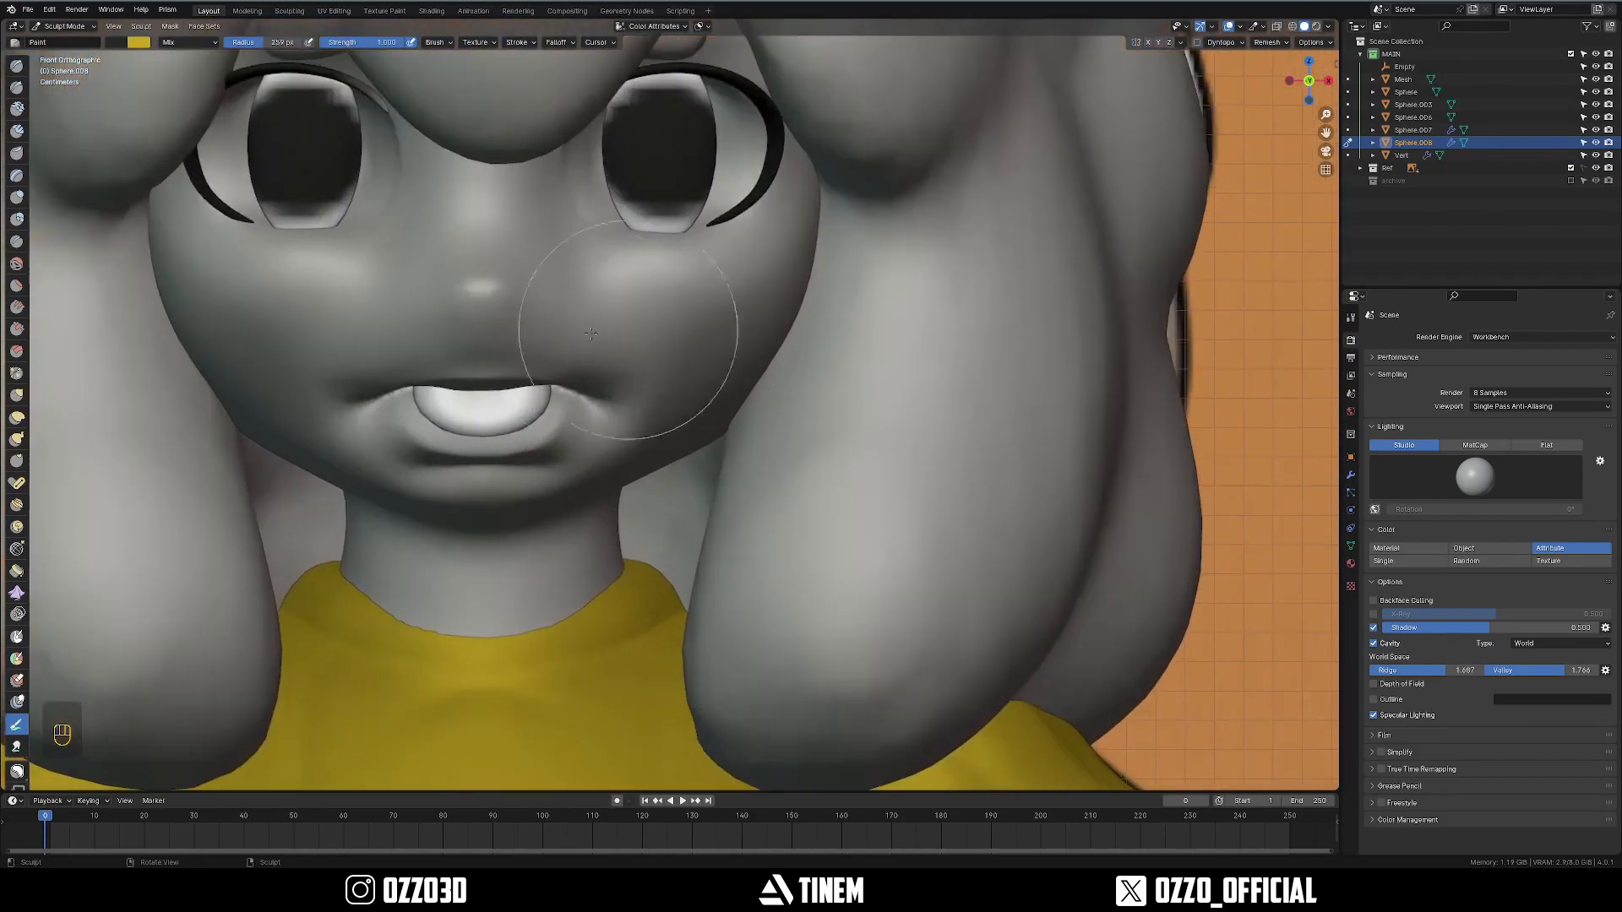
middle_click_drag(609, 330, 728, 325, "shift")
scroll(870, 127, "down", 3)
middle_click_drag(869, 211, 785, 333)
key("grave")
scroll(735, 364, "up", 6)
Target the tongue, paint it orange-red and shift its color to a redder tone.
key("alt+q")
scroll(623, 418, "down", 2)
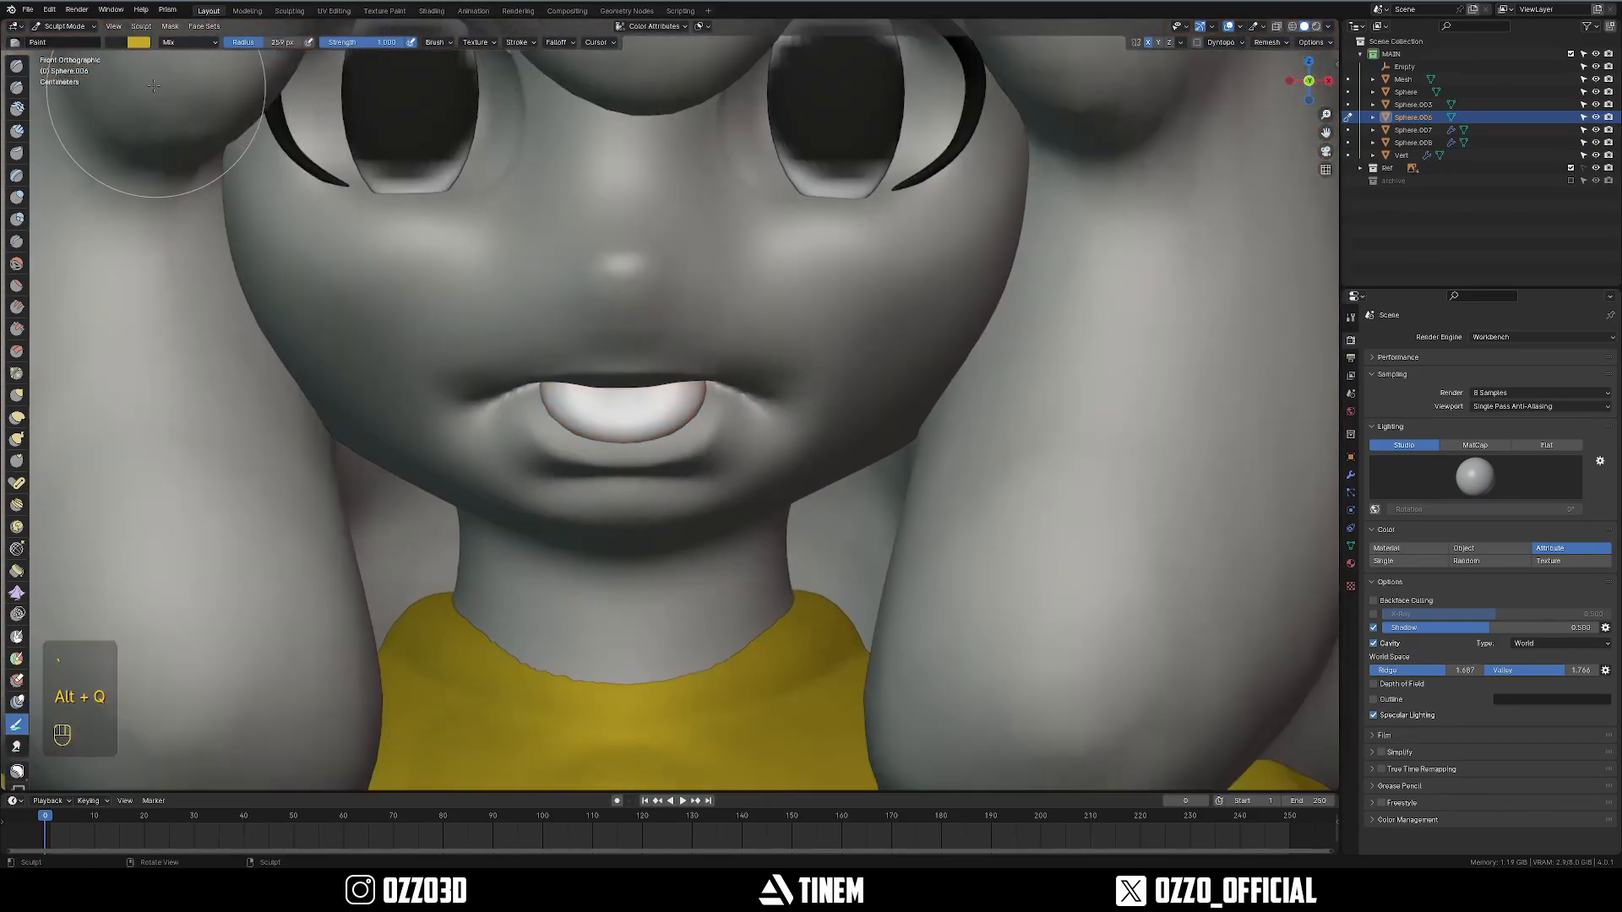
left_click(116, 42)
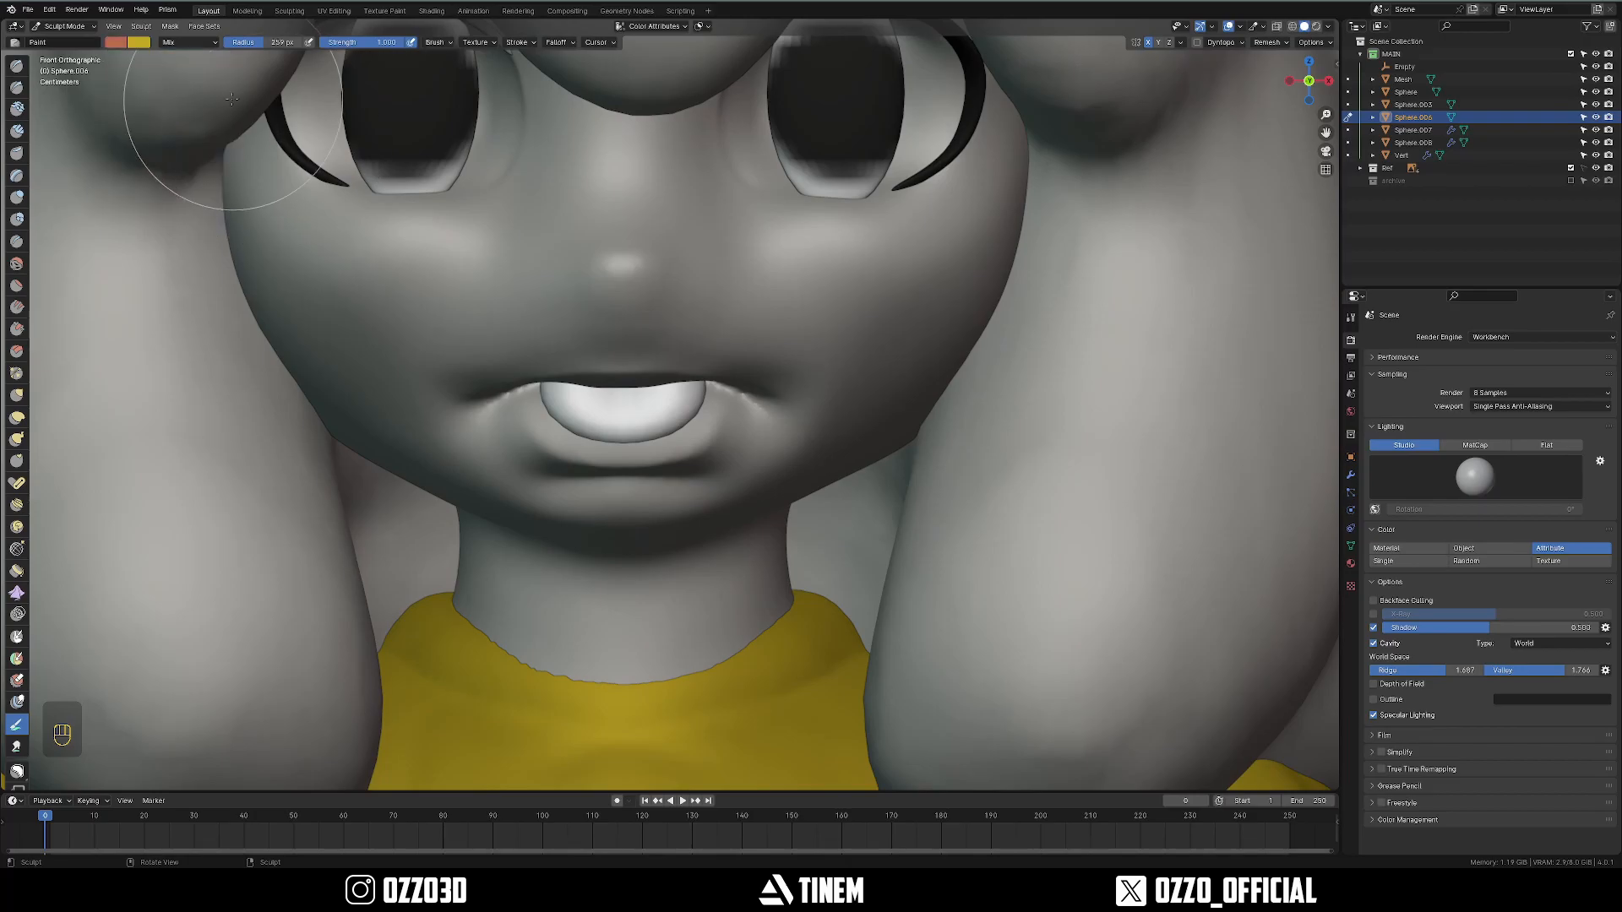
left_click(576, 392)
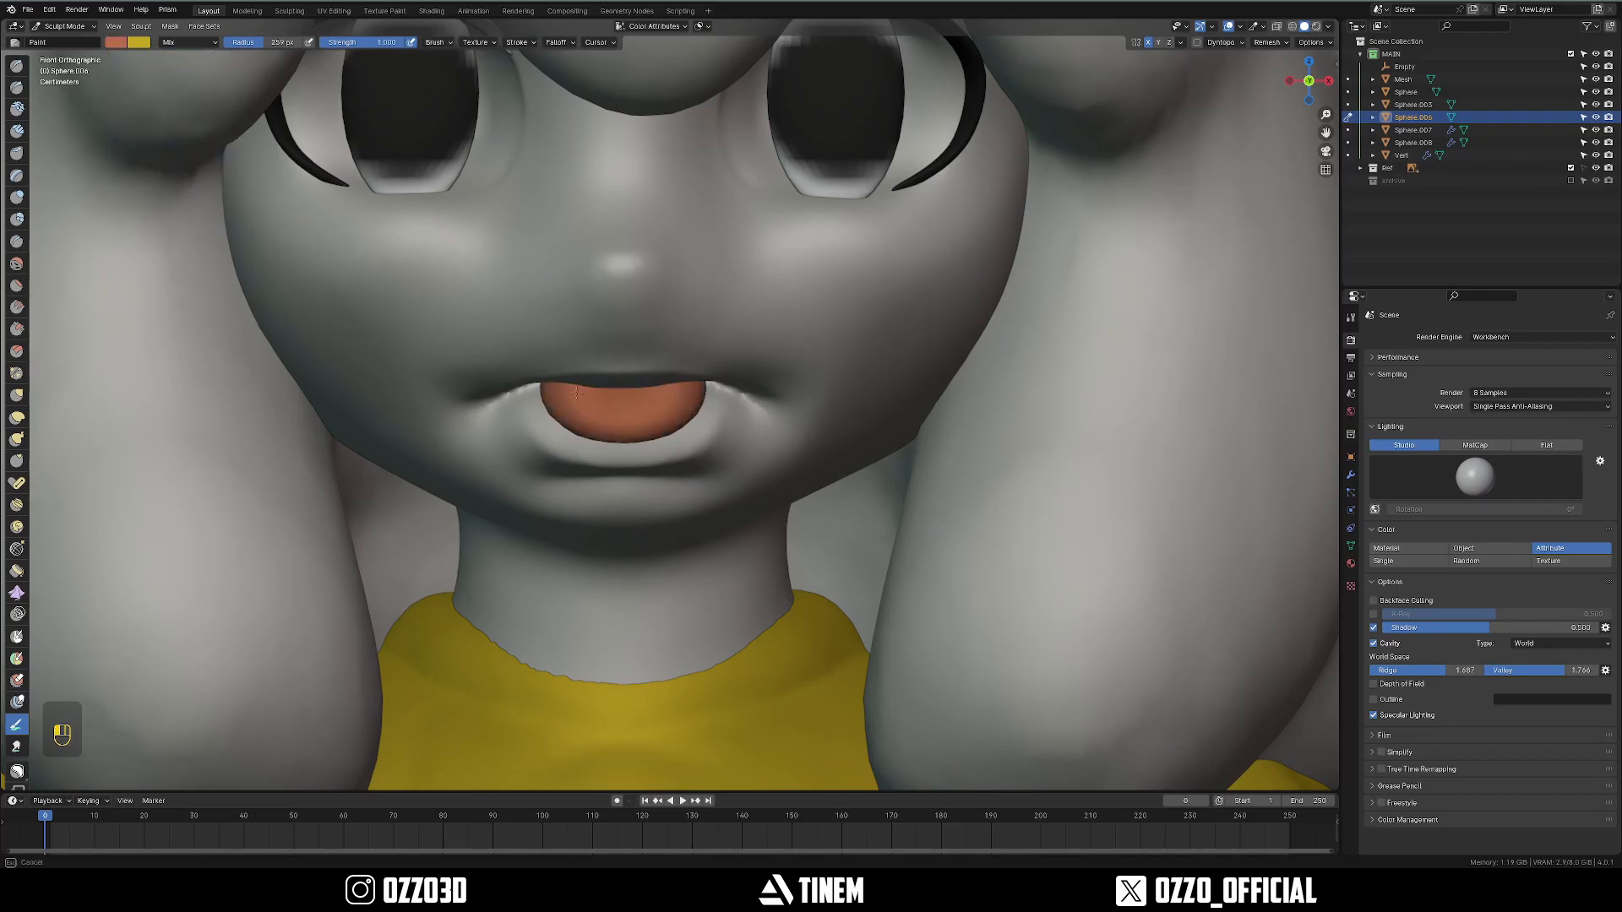
left_click(117, 43)
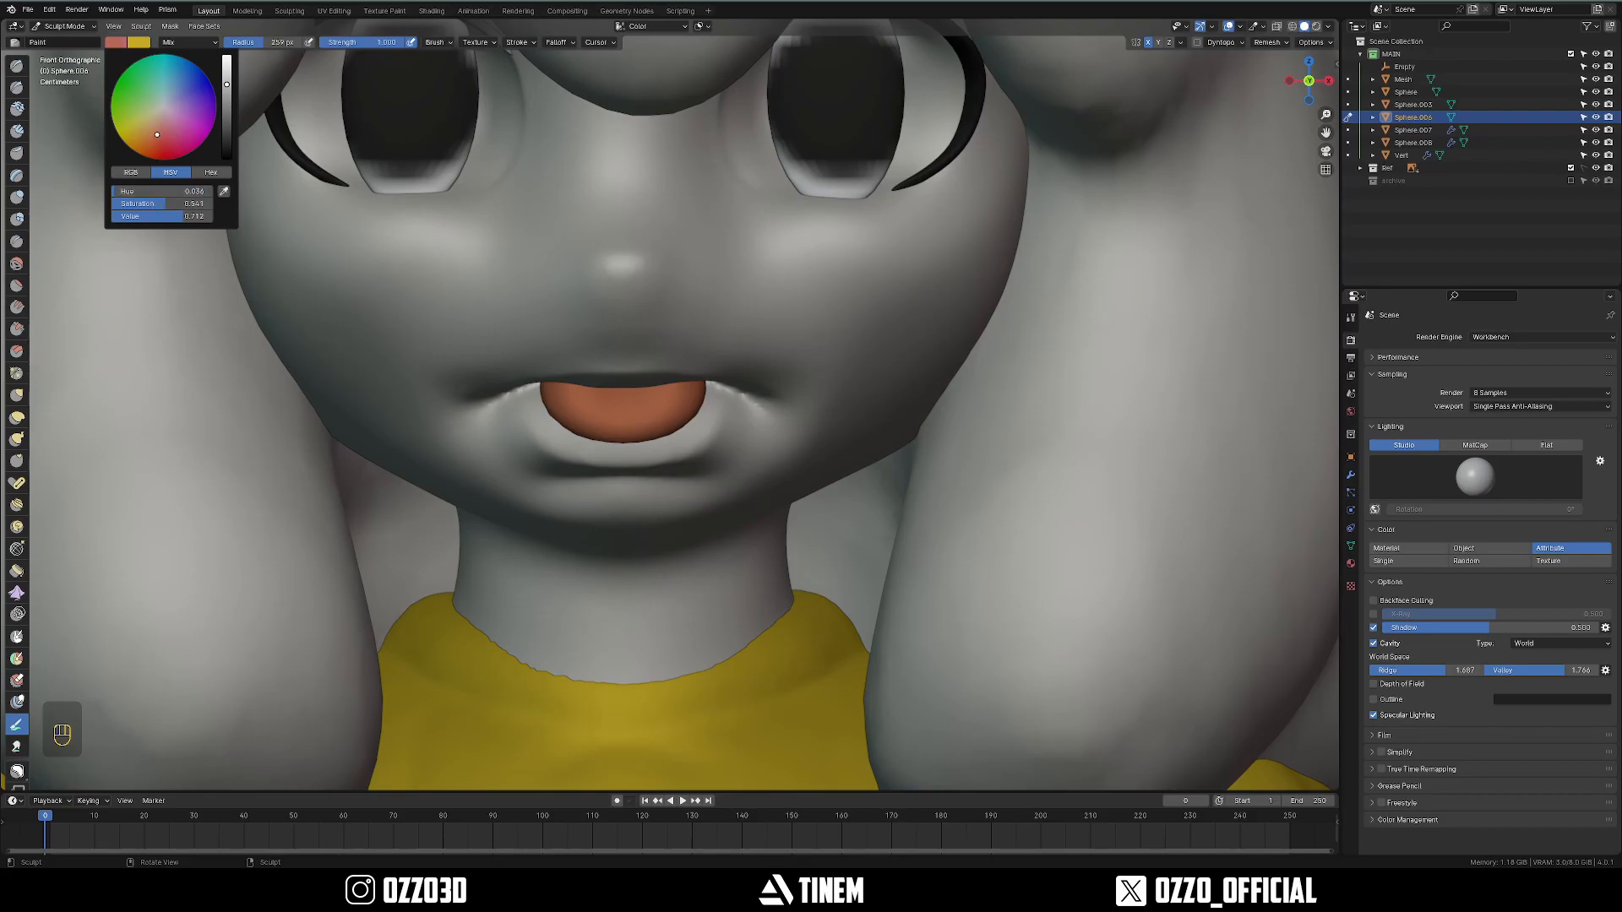
scroll(731, 232, "down", 8)
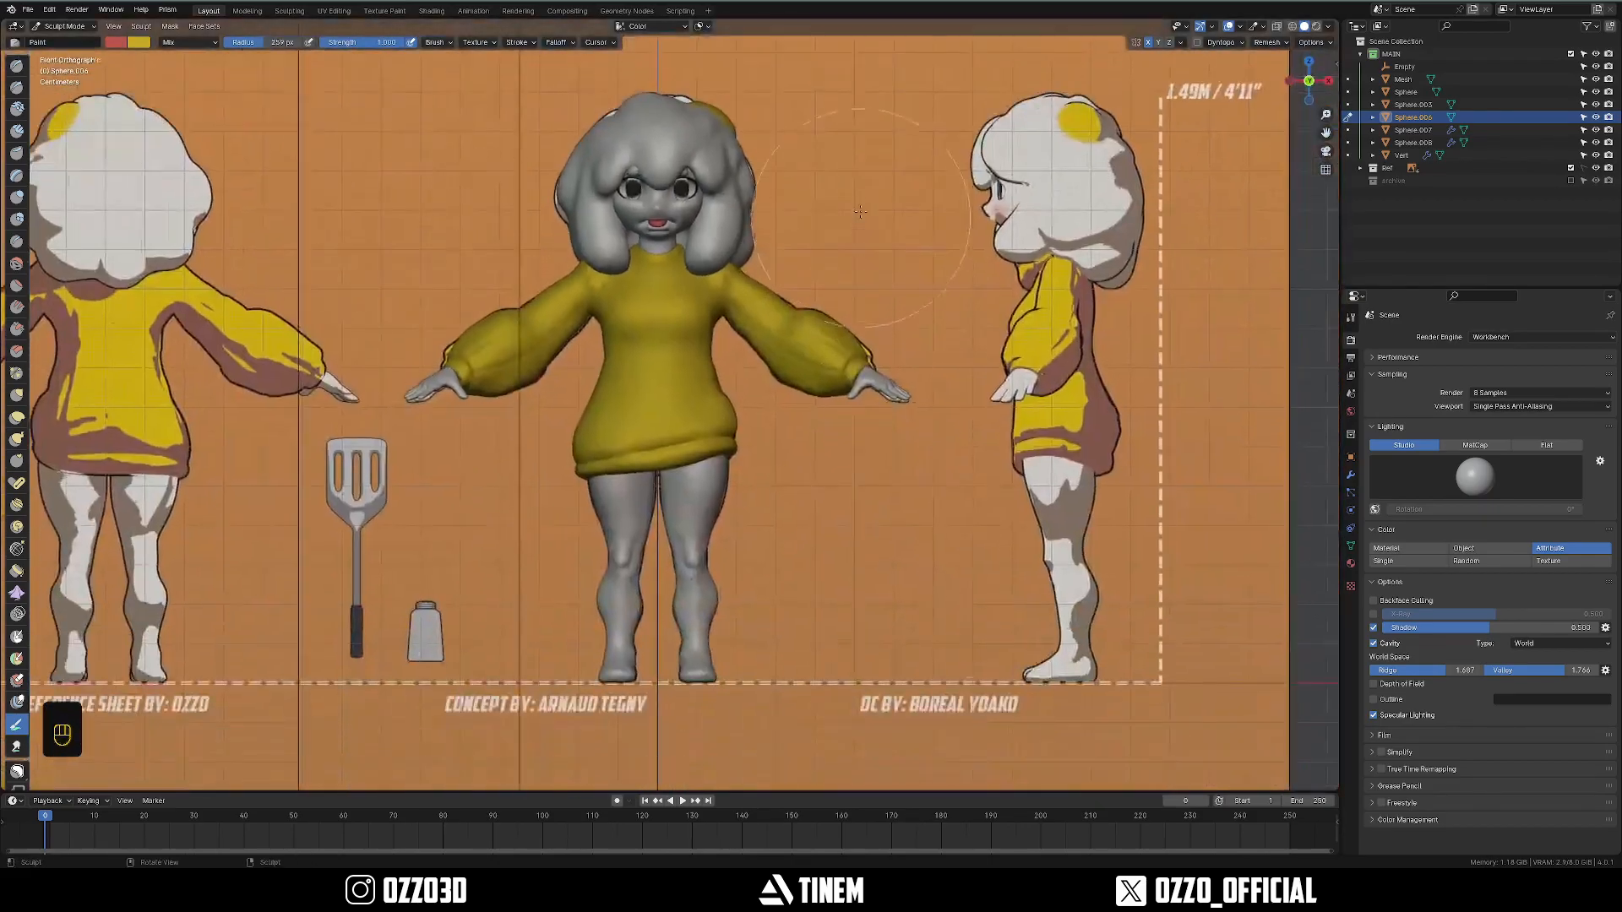
Return to Object Mode, switch the viewport to rendered shading and deselect everything.
key("ctrl+Tab")
mouse_move(731, 233)
middle_mouse_down()
mouse_move(773, 310)
mouse_move(682, 318)
mouse_move(688, 422)
middle_mouse_up()
key("z")
left_click(800, 326)
left_click(875, 344)
middle_click_drag(876, 344, 849, 344)
scroll(849, 344, "up", 5)
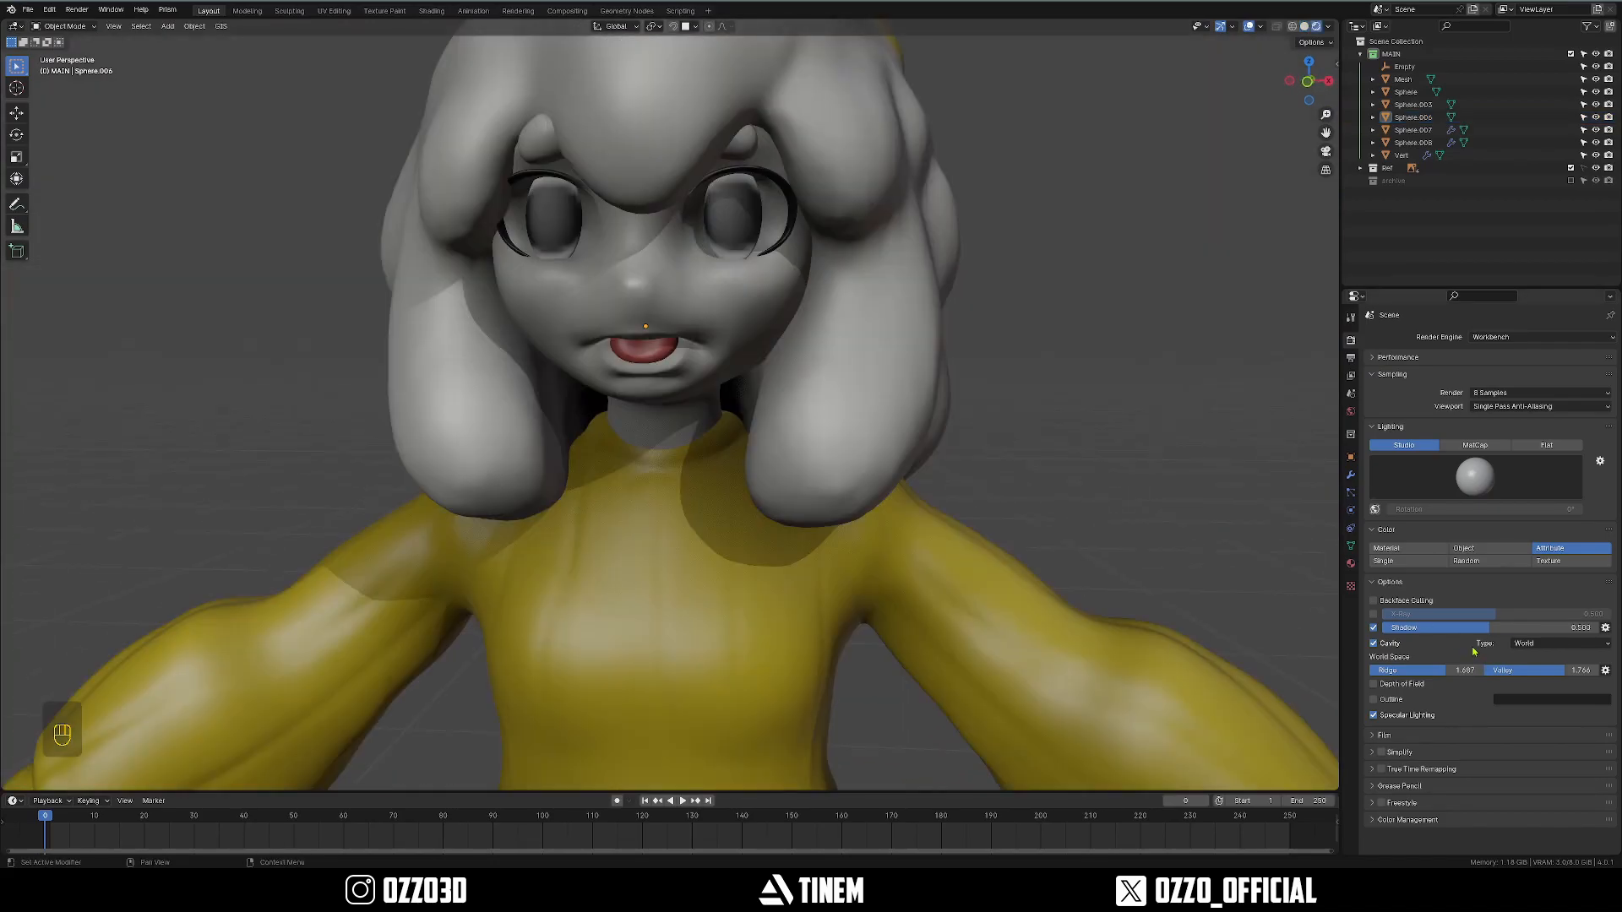
Turn off Shadow in the Workbench options and view the whole character from several angles.
left_click(1373, 628)
scroll(1089, 518, "down", 6)
middle_click_drag(1090, 518, 973, 436)
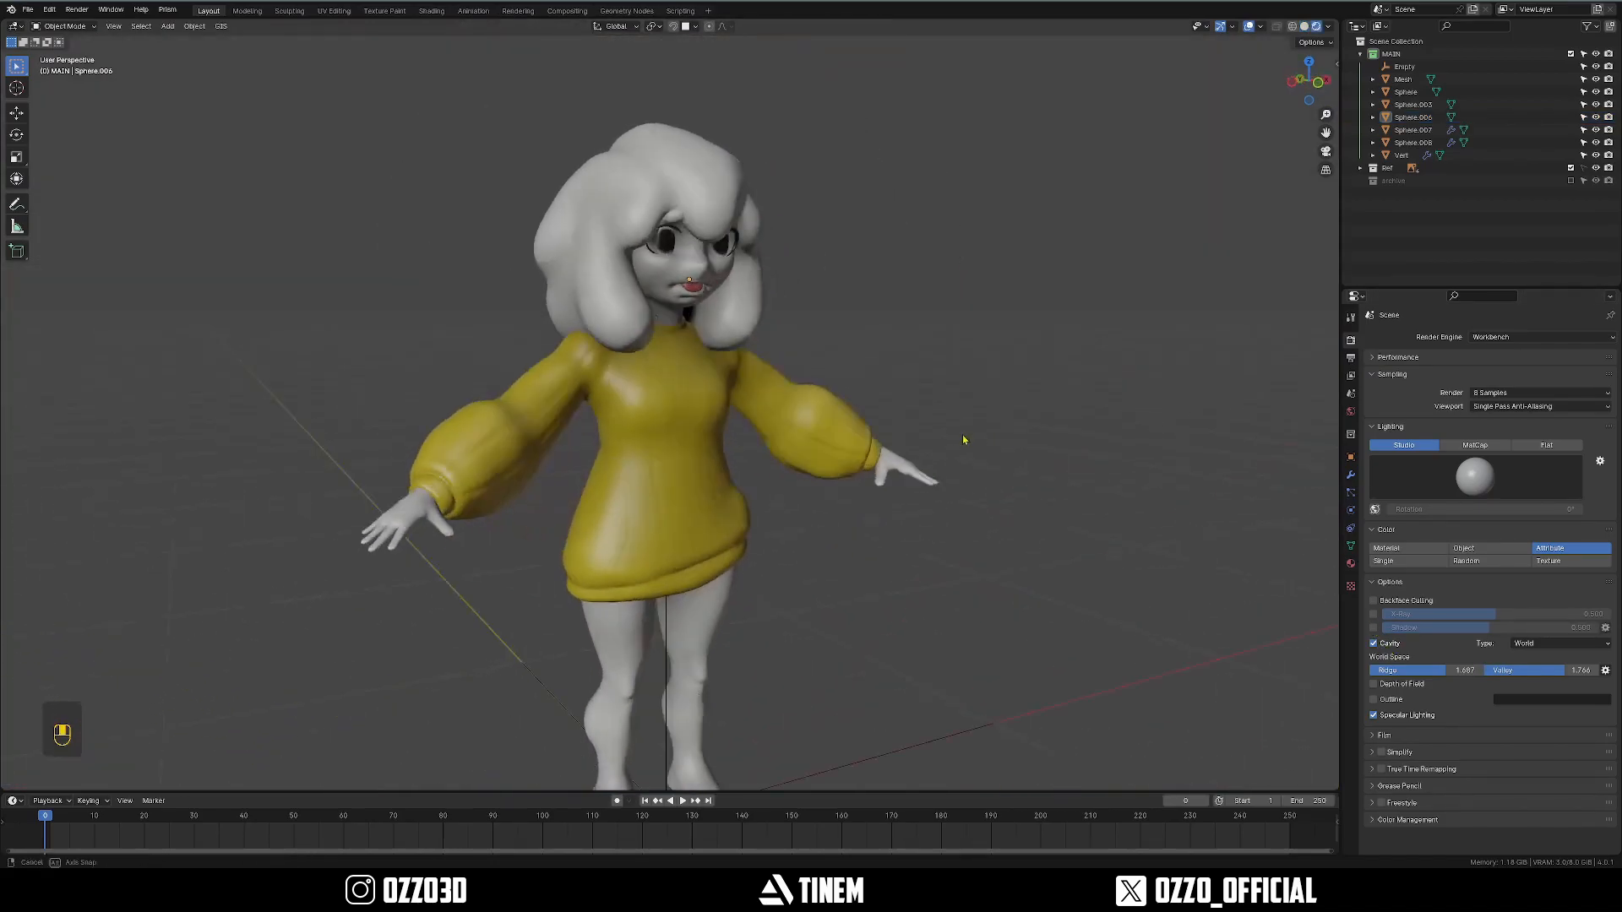
scroll(998, 566, "up", 2)
scroll(998, 567, "down", 2)
middle_click_drag(998, 566, 1013, 439)
scroll(879, 470, "down", 3)
middle_click_drag(879, 470, 917, 432, "shift")
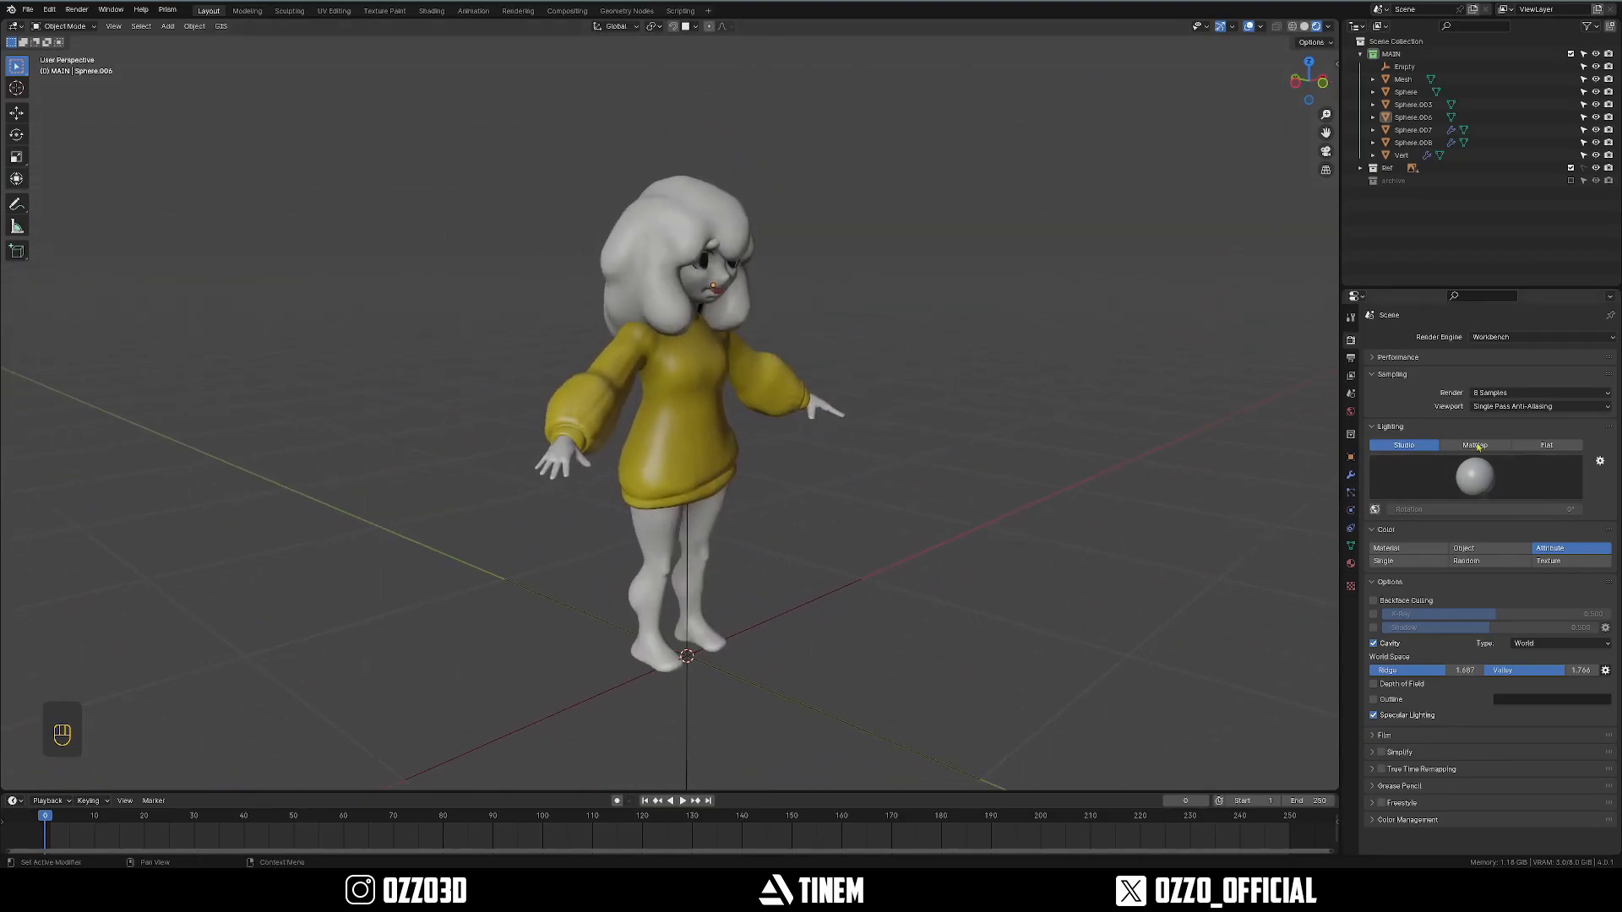
Set the Workbench lighting to MatCap and view the character from the front.
left_click(1476, 446)
middle_click_drag(1028, 409, 939, 409)
scroll(949, 492, "up", 5)
middle_click_drag(939, 409, 624, 405, "shift")
scroll(1010, 409, "down", 4)
middle_click_drag(623, 406, 897, 388, "shift")
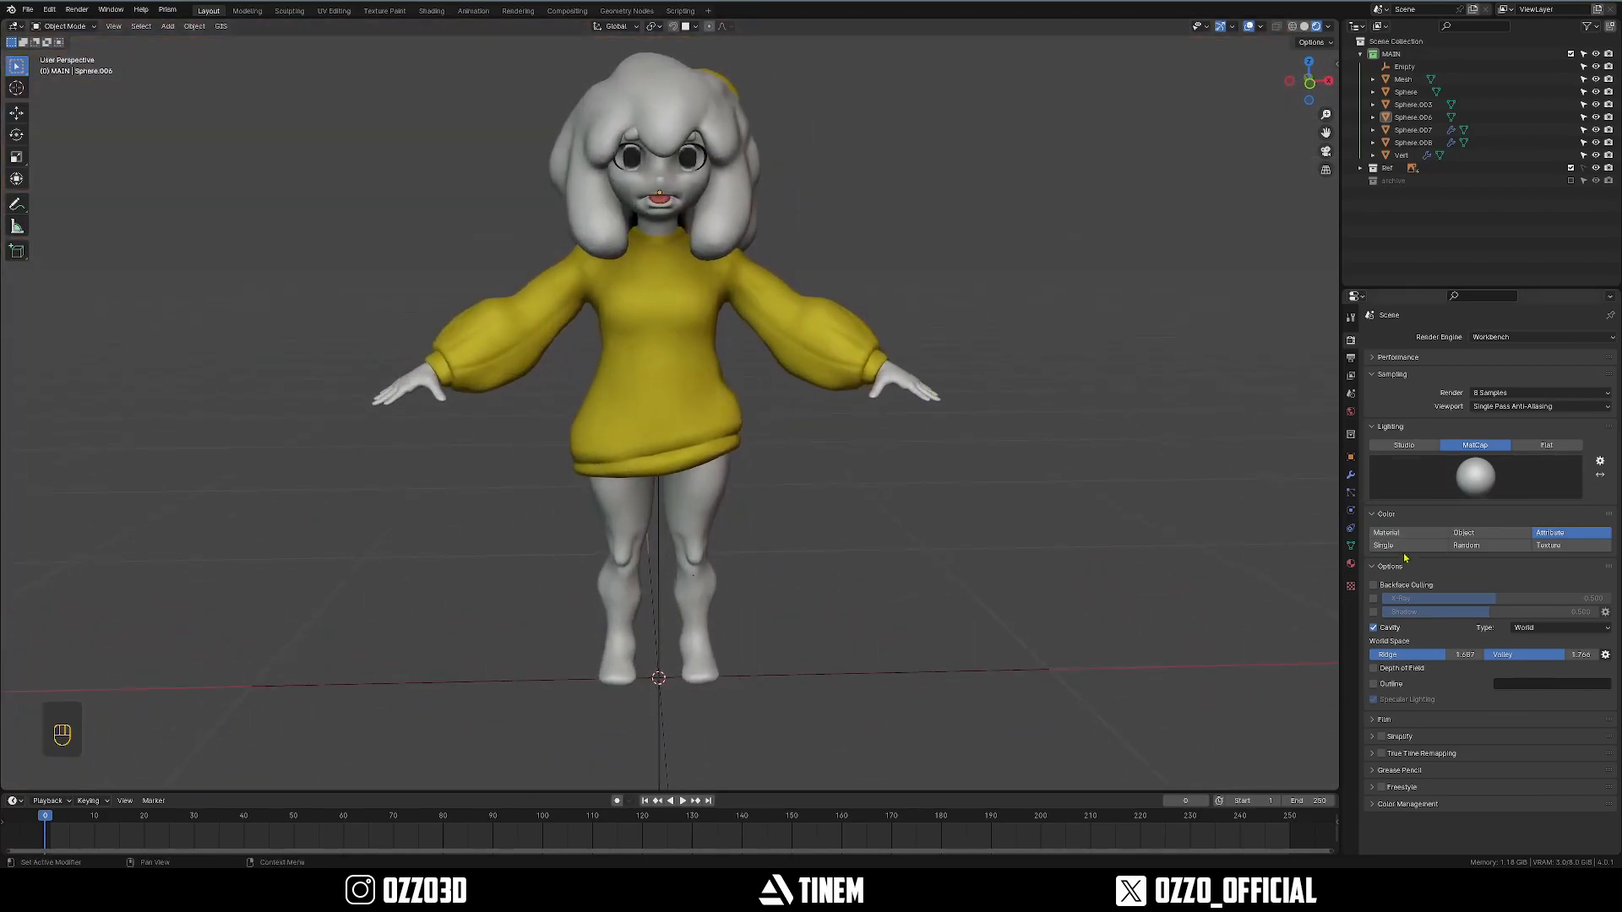
Set the Workbench color to Single and darken it to black for a silhouette view.
left_click(1394, 545)
left_click(1422, 562)
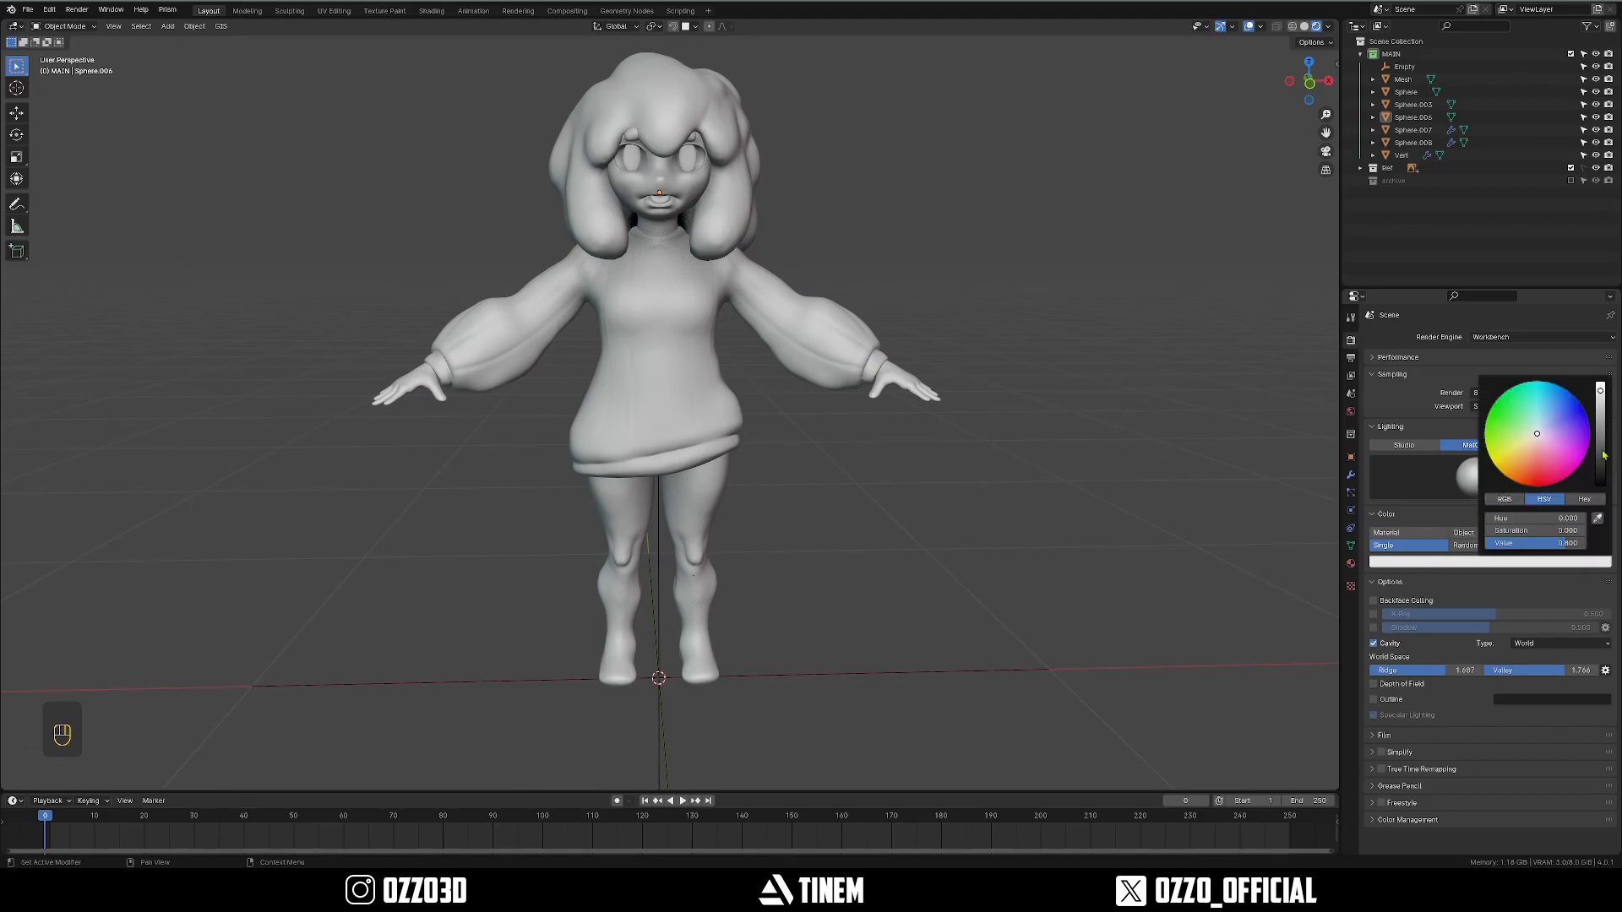
left_click_drag(1602, 456, 1600, 498)
Compare the character's black silhouette with the reference sheet in front view.
scroll(828, 435, "down", 4)
middle_click_drag(828, 435, 780, 429)
key("grave")
left_click(721, 366)
scroll(798, 532, "up", 4)
middle_click_drag(800, 533, 748, 439, "shift")
scroll(781, 473, "up", 1)
left_click(711, 437)
scroll(714, 438, "down", 3)
scroll(747, 439, "up", 4)
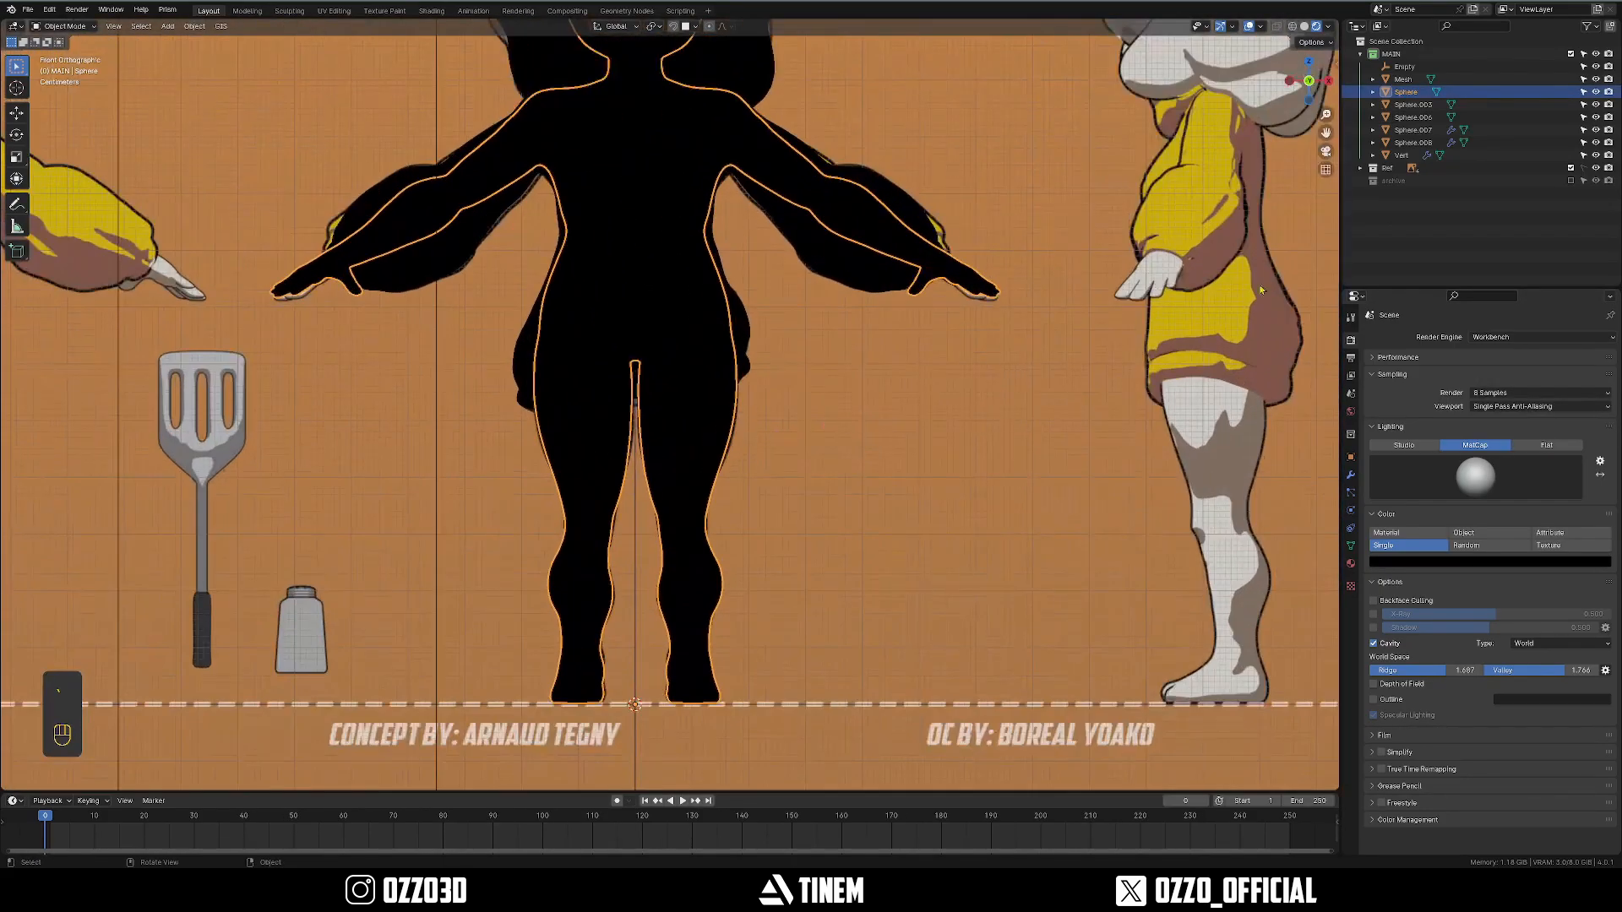
Hide the reference collection and check the silhouette from the side and front.
left_click(1596, 169)
left_click(919, 440)
scroll(845, 464, "down", 7)
key("grave")
scroll(843, 495, "up", 6)
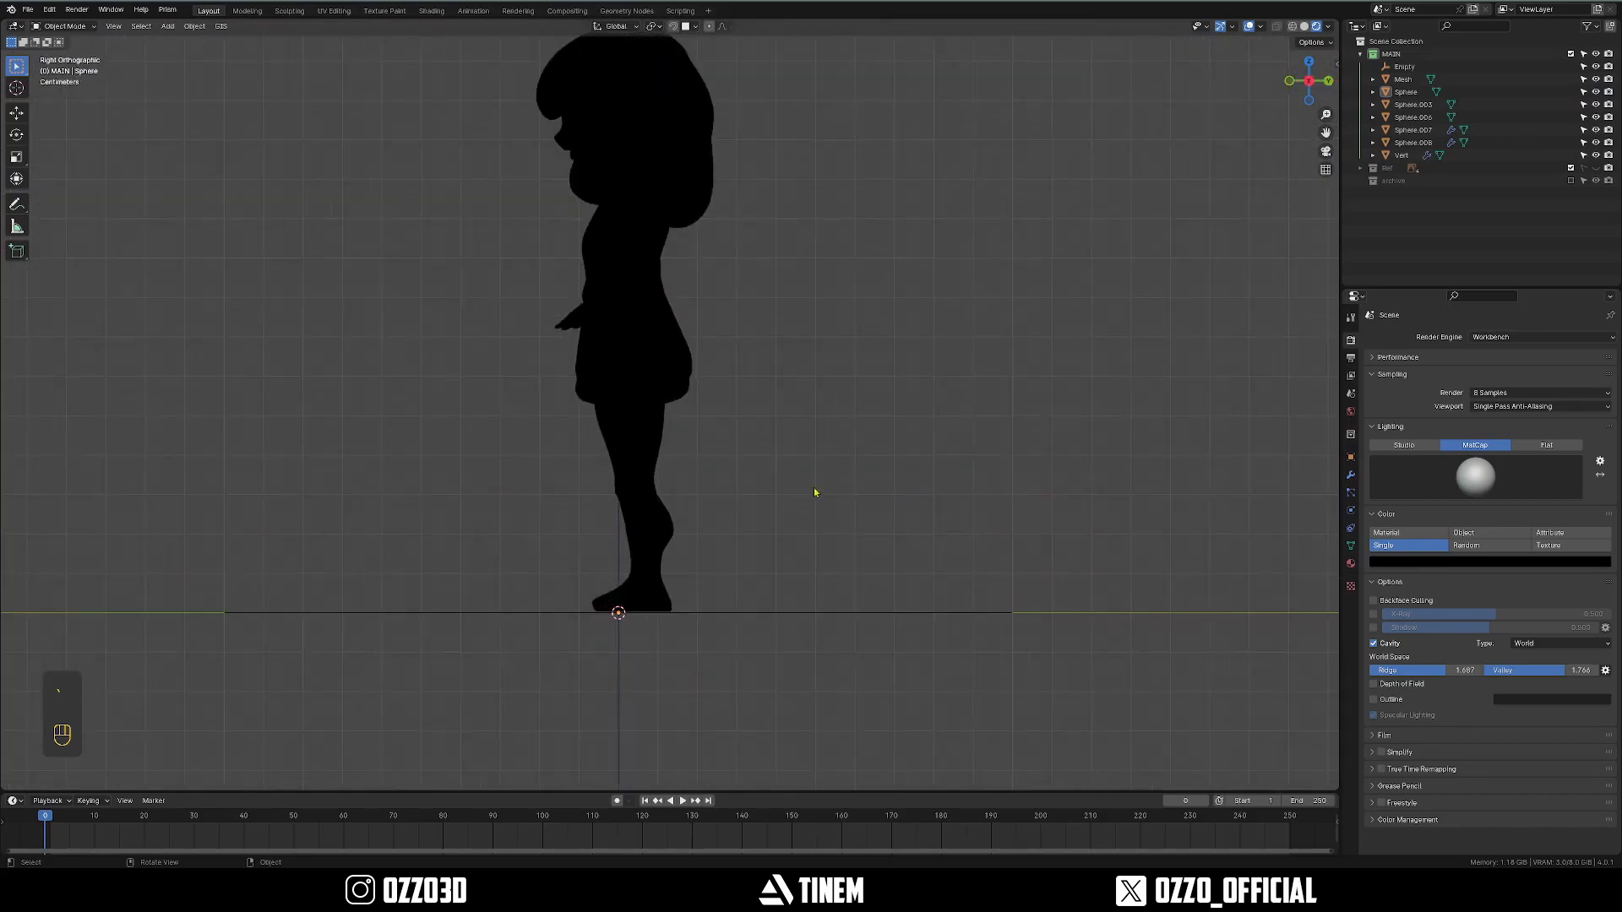
key("grave")
scroll(669, 442, "up", 1)
left_click(676, 435)
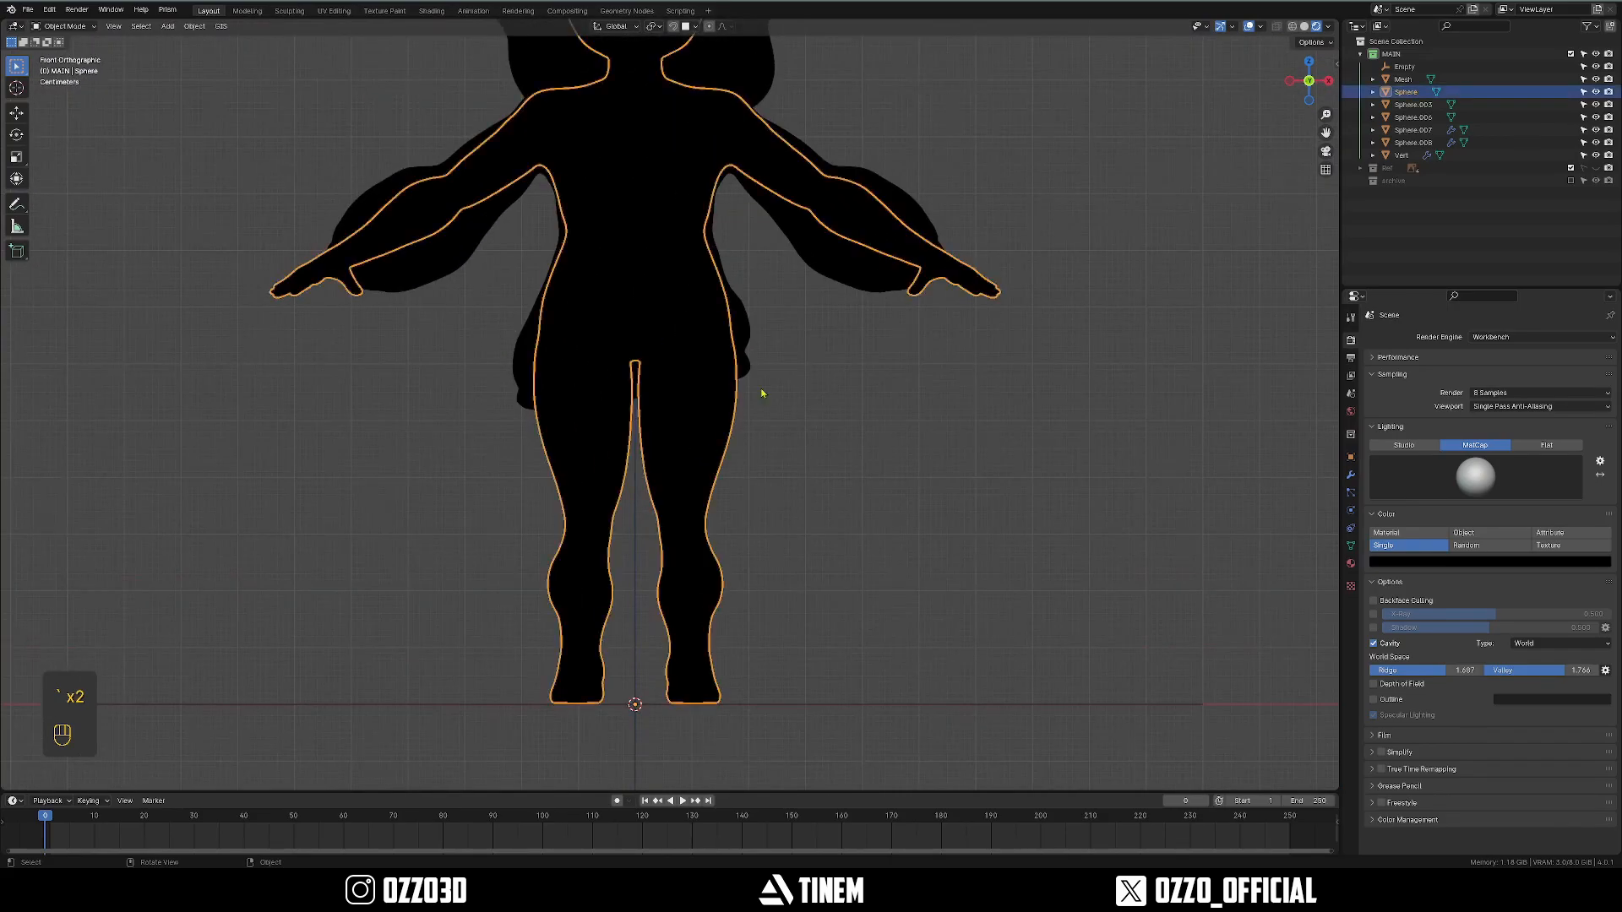
Enter Sculpt Mode on the body with an enlarged Snake Hook brush and save the file.
key("ctrl+Tab")
left_click(767, 431)
scroll(766, 466, "up", 1)
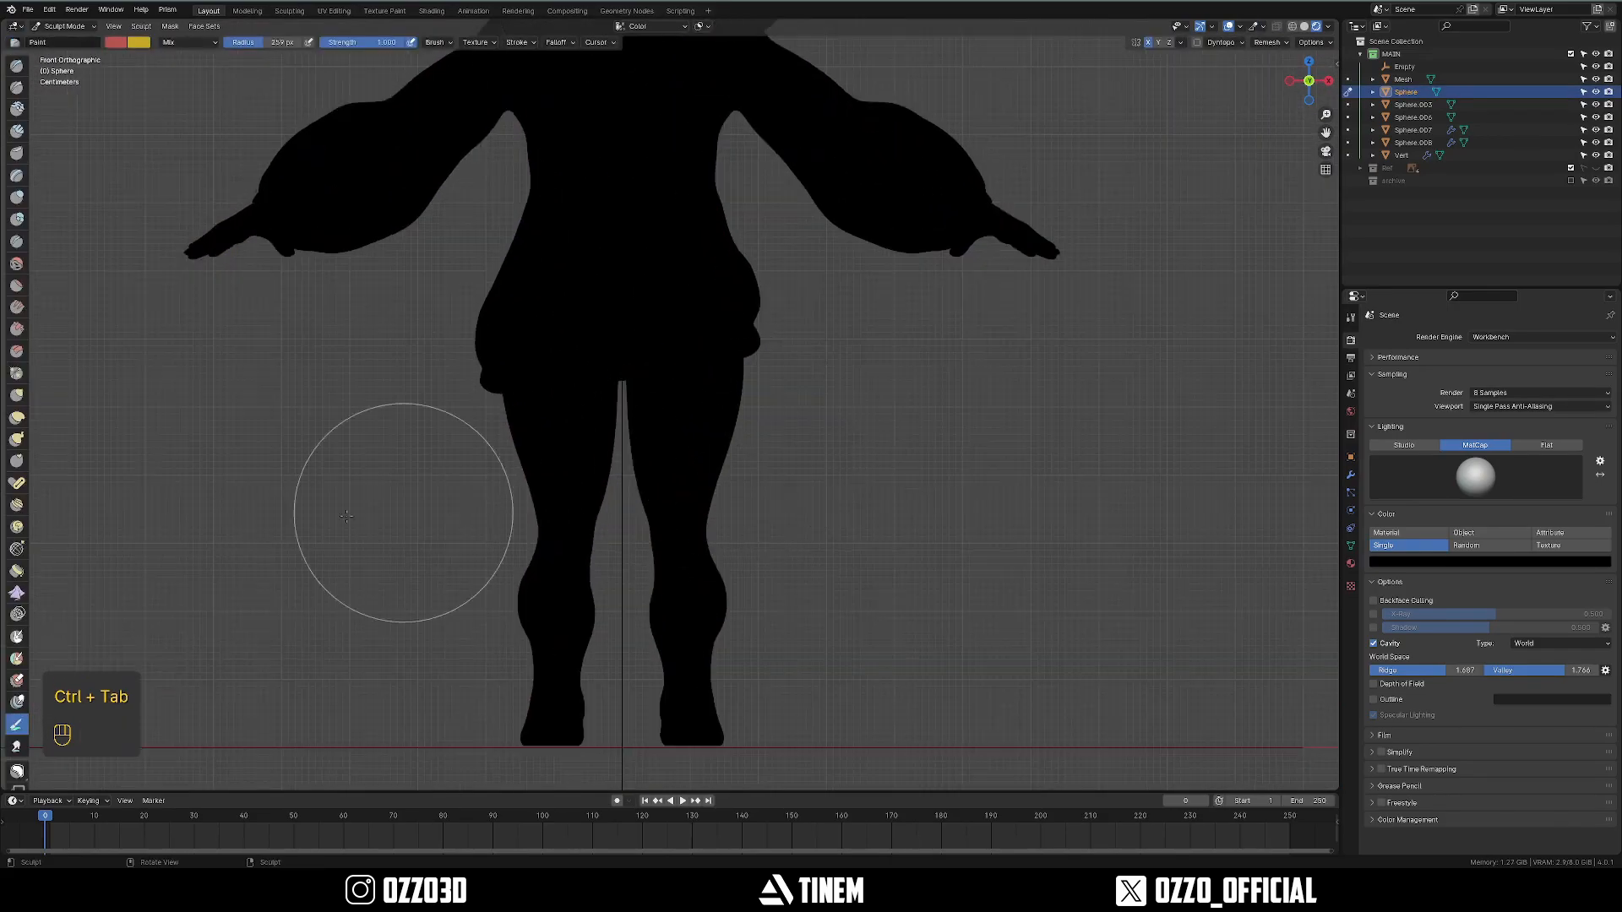
left_click(17, 439)
key("f")
key("ctrl+s")
key("f")
key("f")
mouse_move(775, 402)
middle_mouse_down("ctrl")
mouse_move(769, 371)
mouse_move(735, 431)
middle_mouse_up("ctrl")
left_click(972, 380)
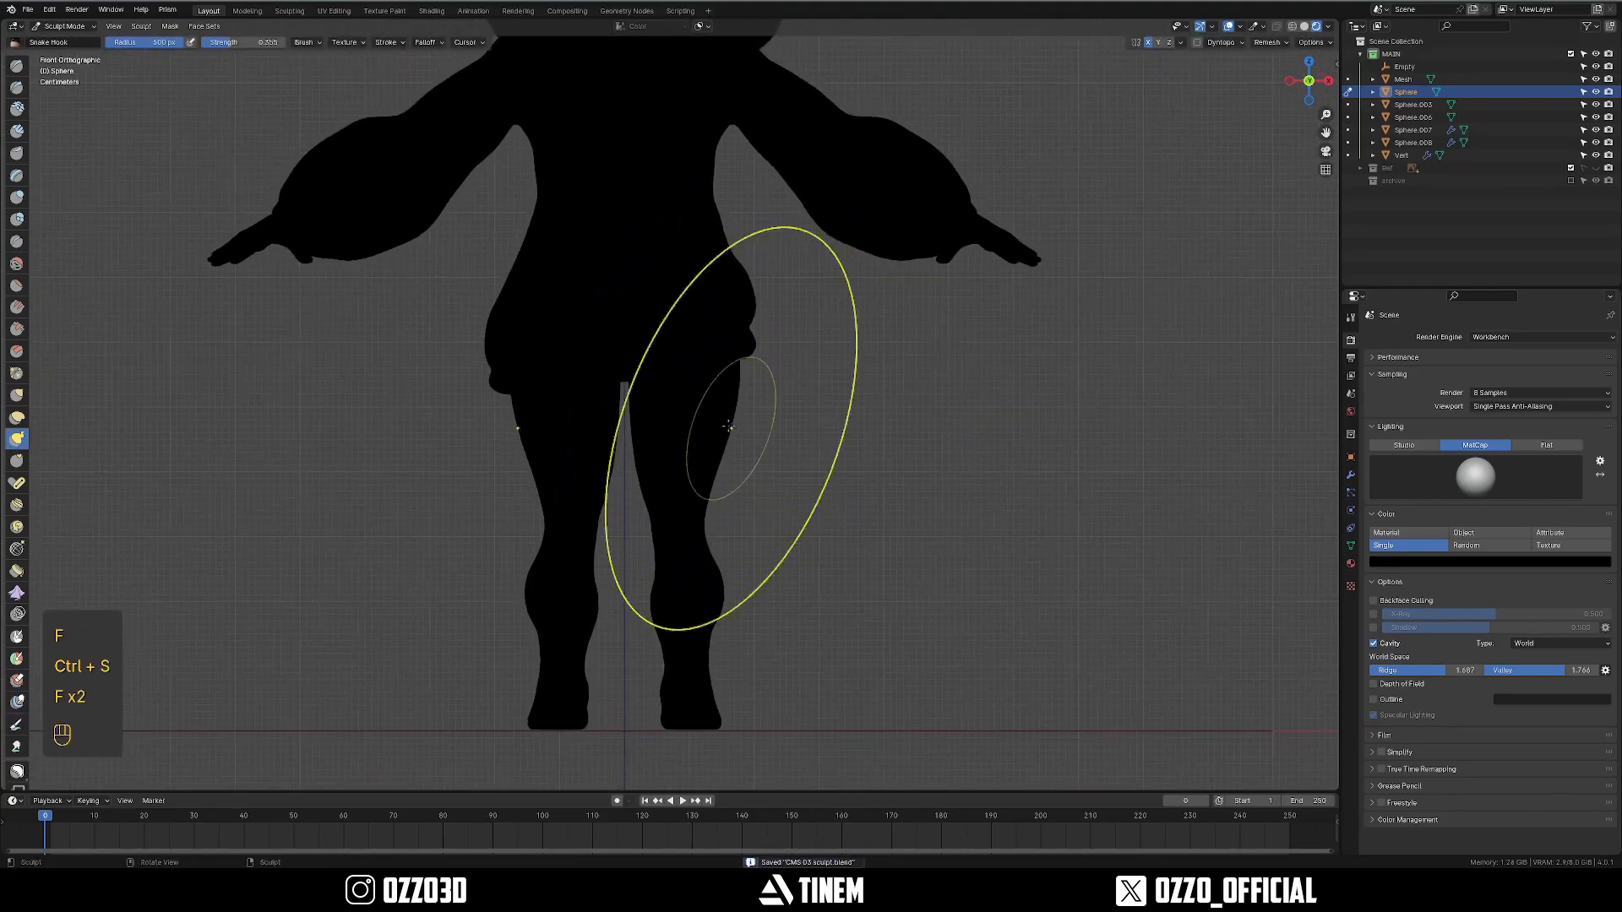
Target the sweater and adjust its silhouette above the thigh with Snake Hook in front view.
scroll(739, 429, "up", 1)
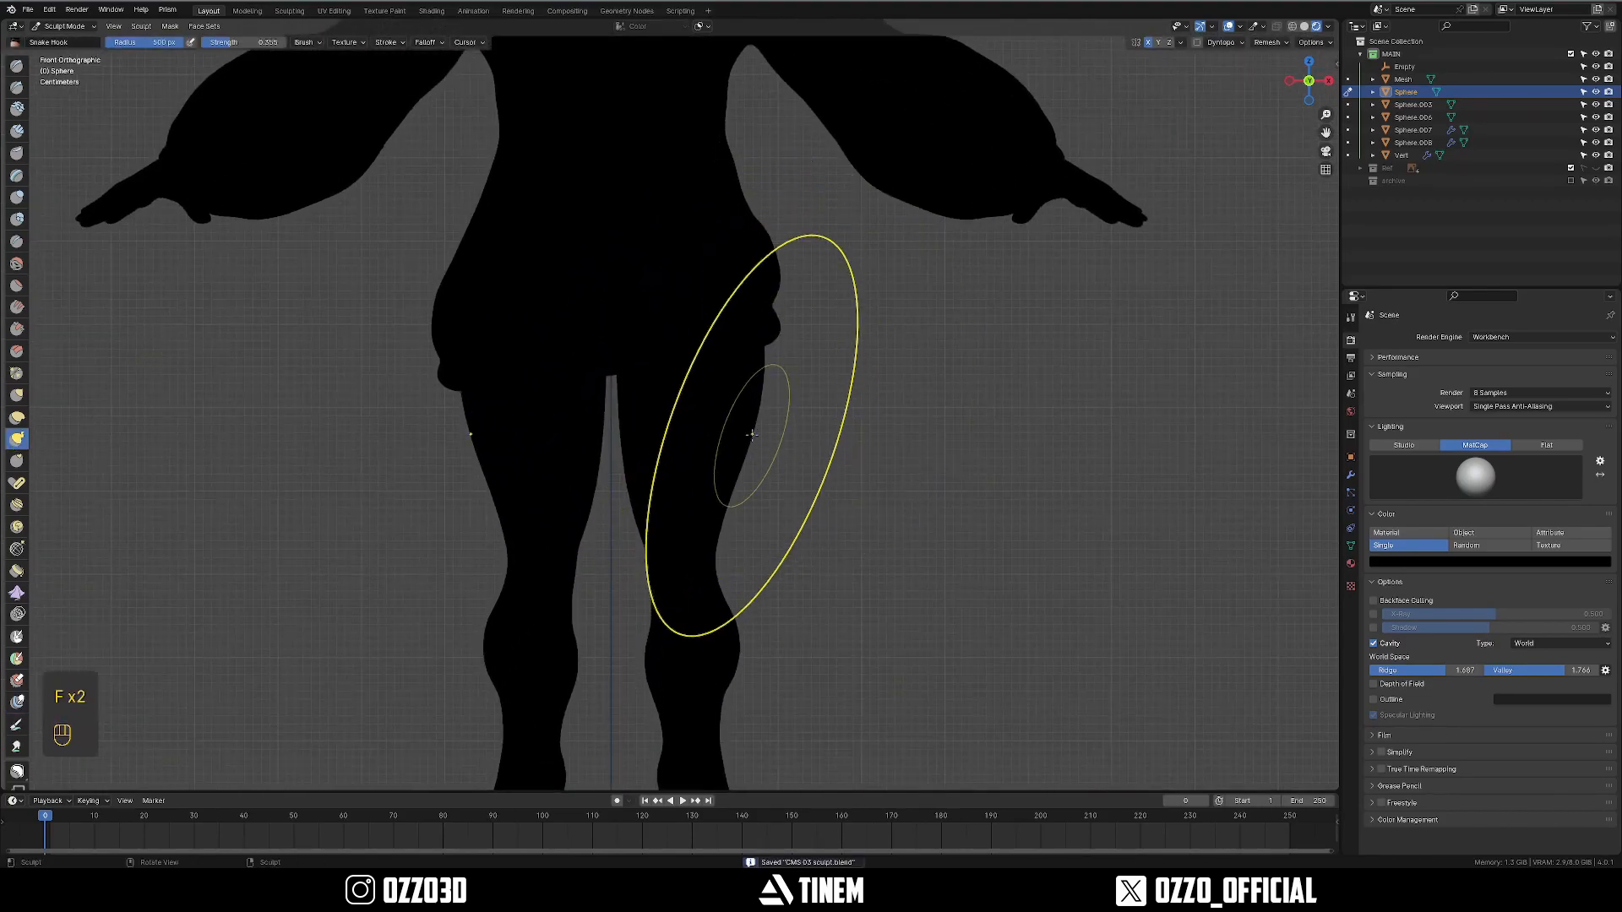
scroll(758, 422, "down", 1)
scroll(743, 409, "down", 2)
mouse_move(721, 383)
middle_mouse_down("shift")
mouse_move(728, 450)
mouse_move(725, 338)
mouse_move(762, 320)
middle_mouse_up("shift")
key("alt+q")
left_click_drag(774, 403, 759, 408)
middle_click_drag(695, 467, 722, 353, "shift")
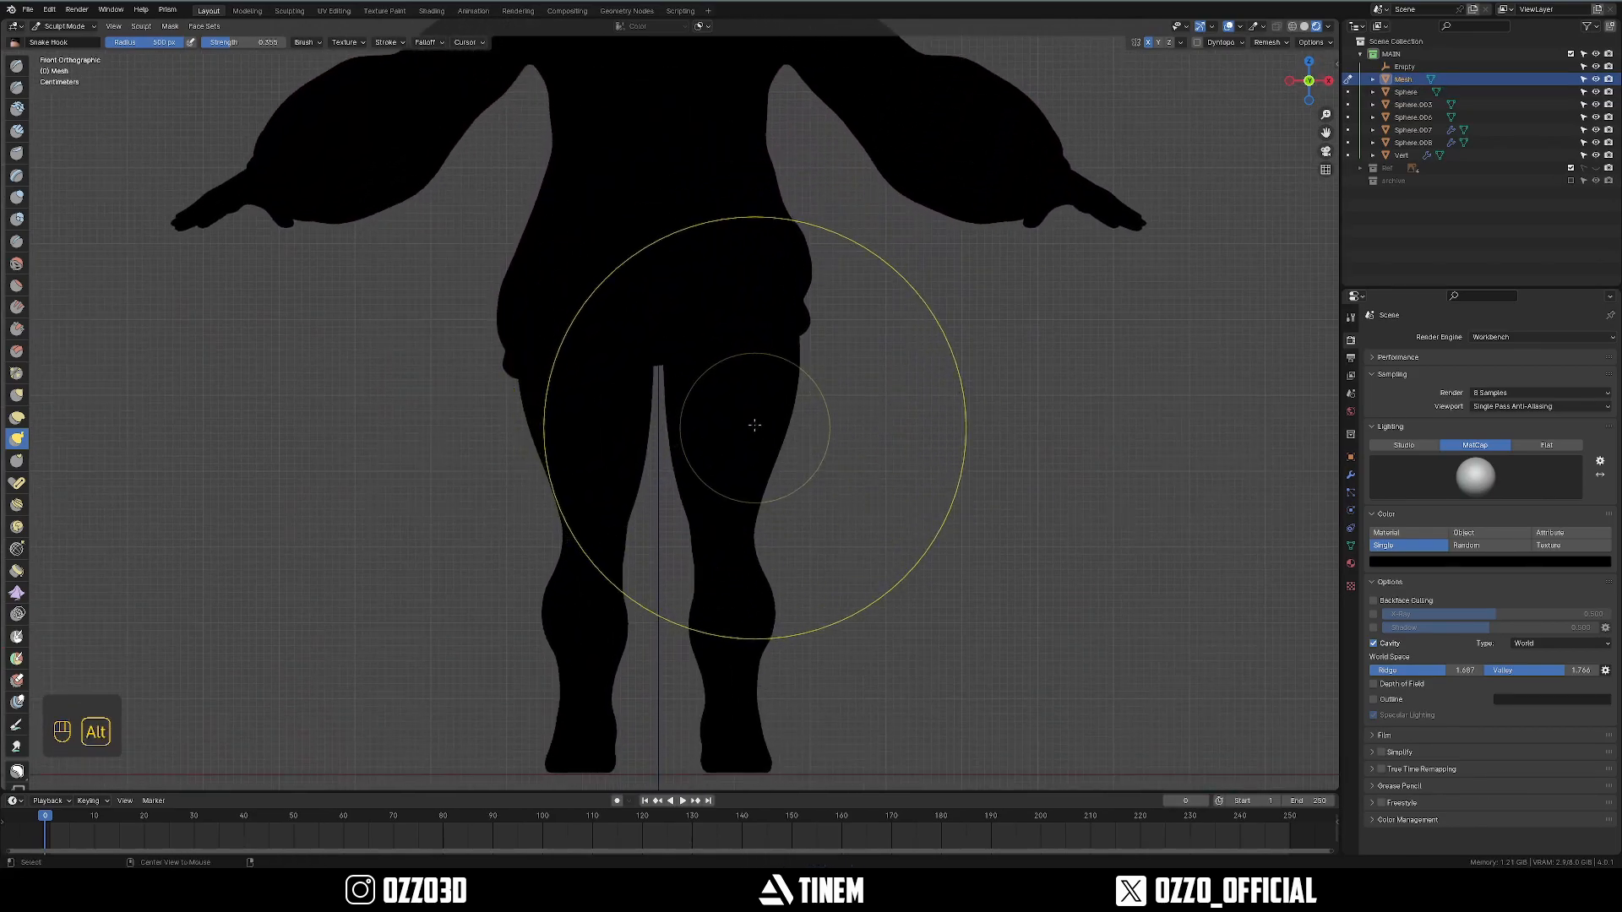
Refine the body's upper-leg silhouette in side view and switch the sculpt target back to the sweater.
key("alt+q")
middle_click_drag(753, 460, 683, 401, "alt")
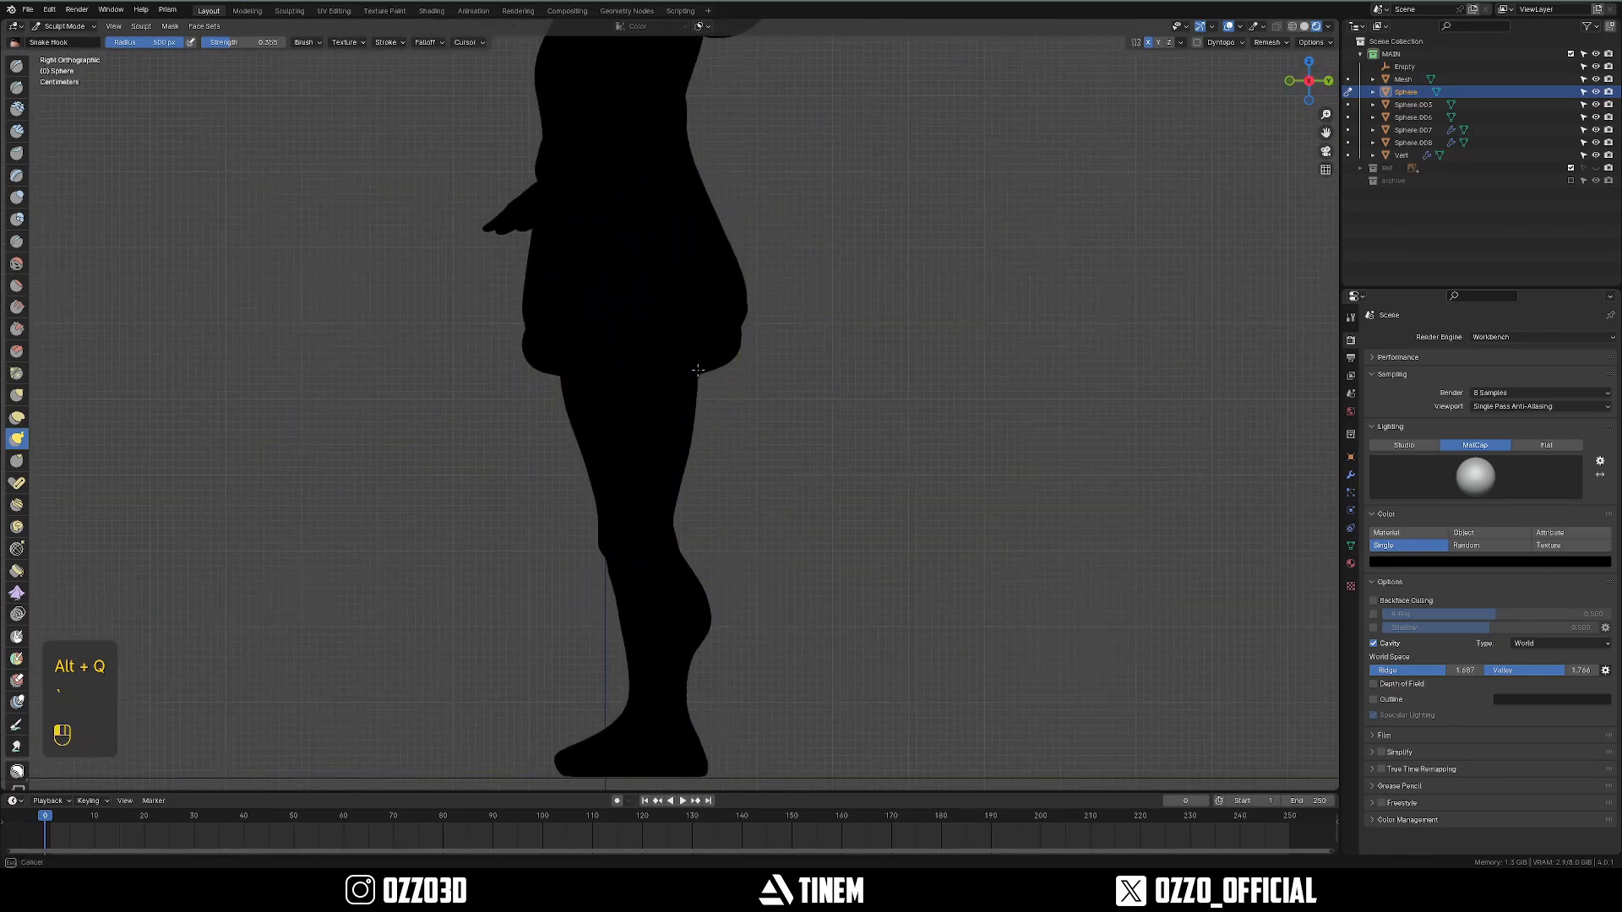
key("alt+q")
mouse_move(646, 338)
middle_mouse_down("ctrl")
mouse_move(642, 372)
mouse_move(970, 518)
middle_mouse_up("ctrl")
middle_click_drag(920, 591, 960, 380, "shift")
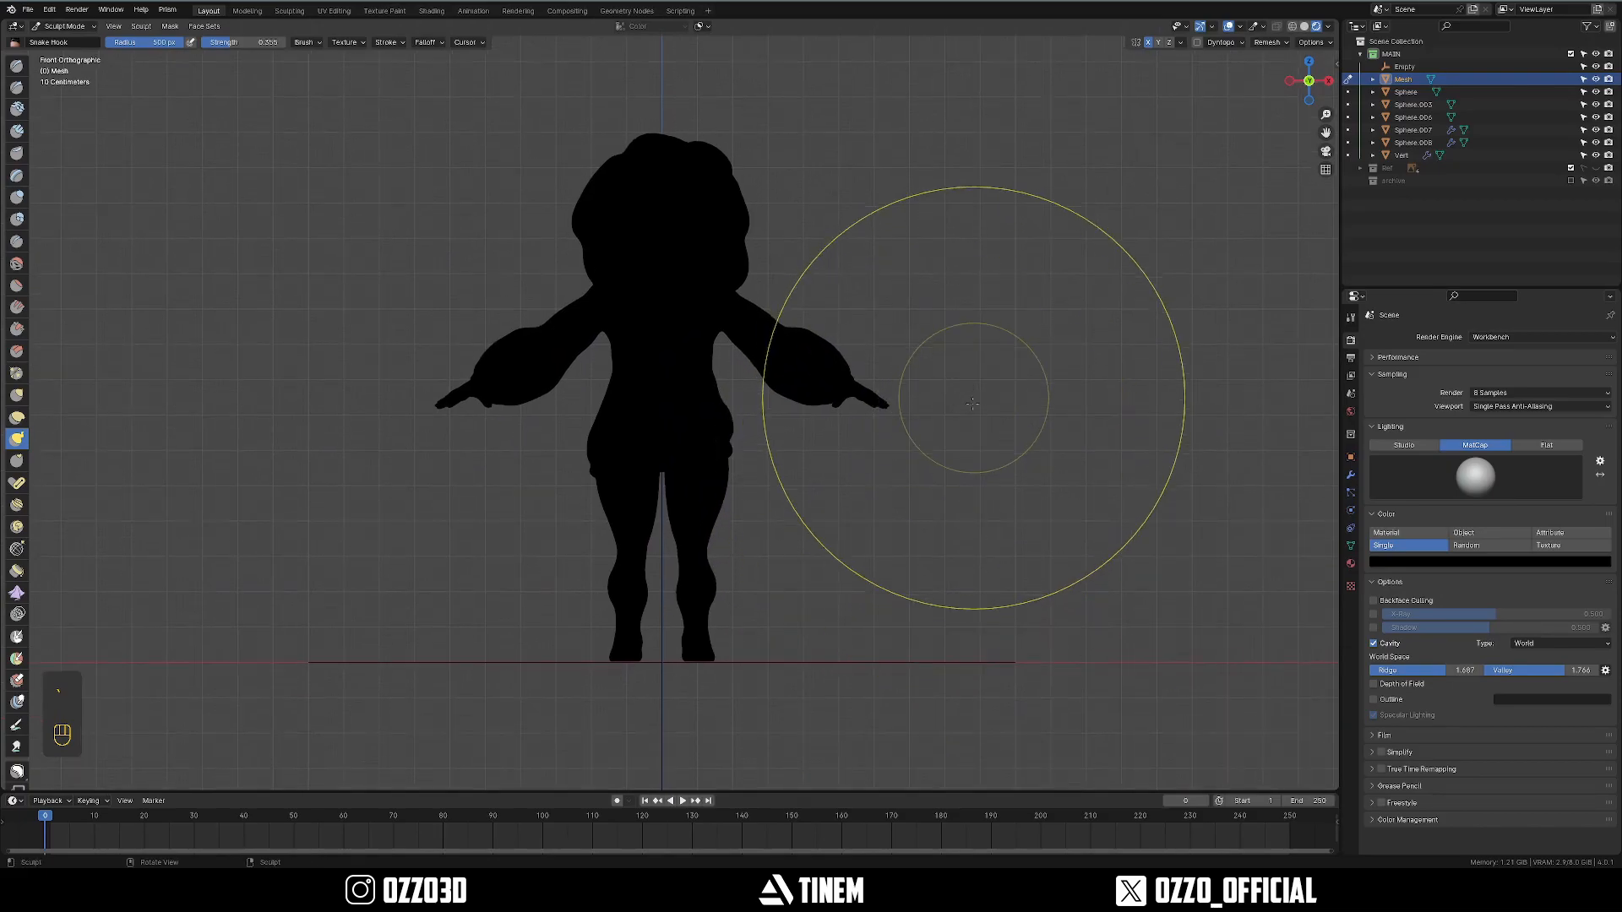
Return to Object Mode and set the Workbench color back to Attribute.
scroll(870, 380, "up", 2)
key("ctrl+Tab")
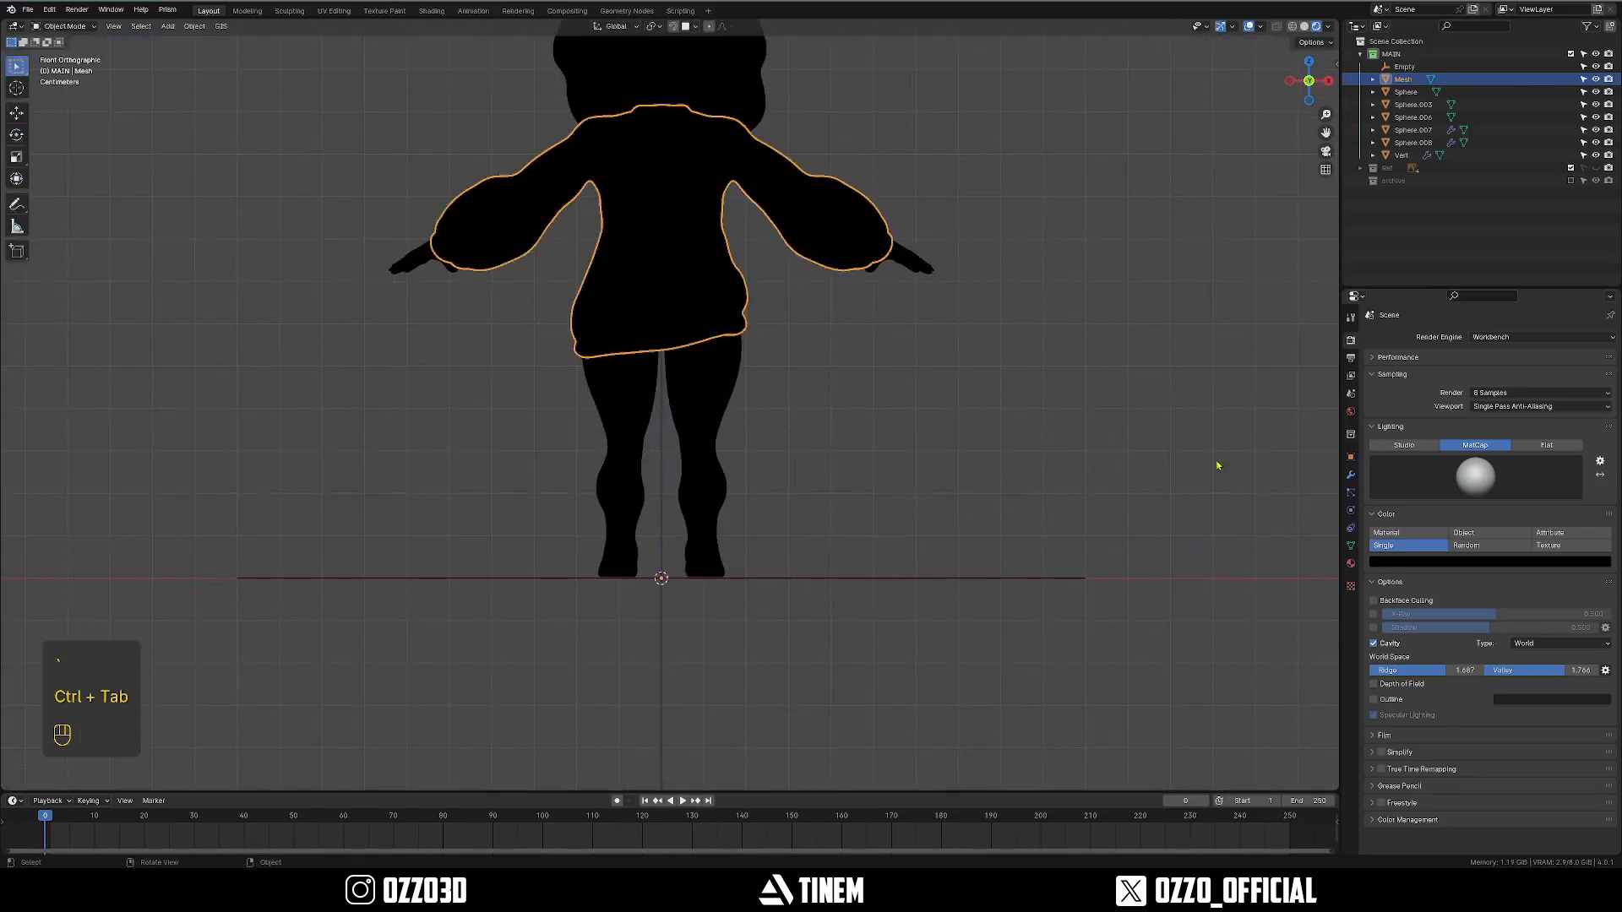
left_click(1551, 533)
middle_click_drag(952, 459, 854, 402)
left_click(529, 392)
key("h")
key("ctrl+z")
left_click(912, 470)
Show the reference collection again and examine the spatula, shaker and character in front view.
middle_click_drag(912, 470, 938, 438)
scroll(948, 540, "up", 4)
scroll(948, 539, "down", 3)
key("q")
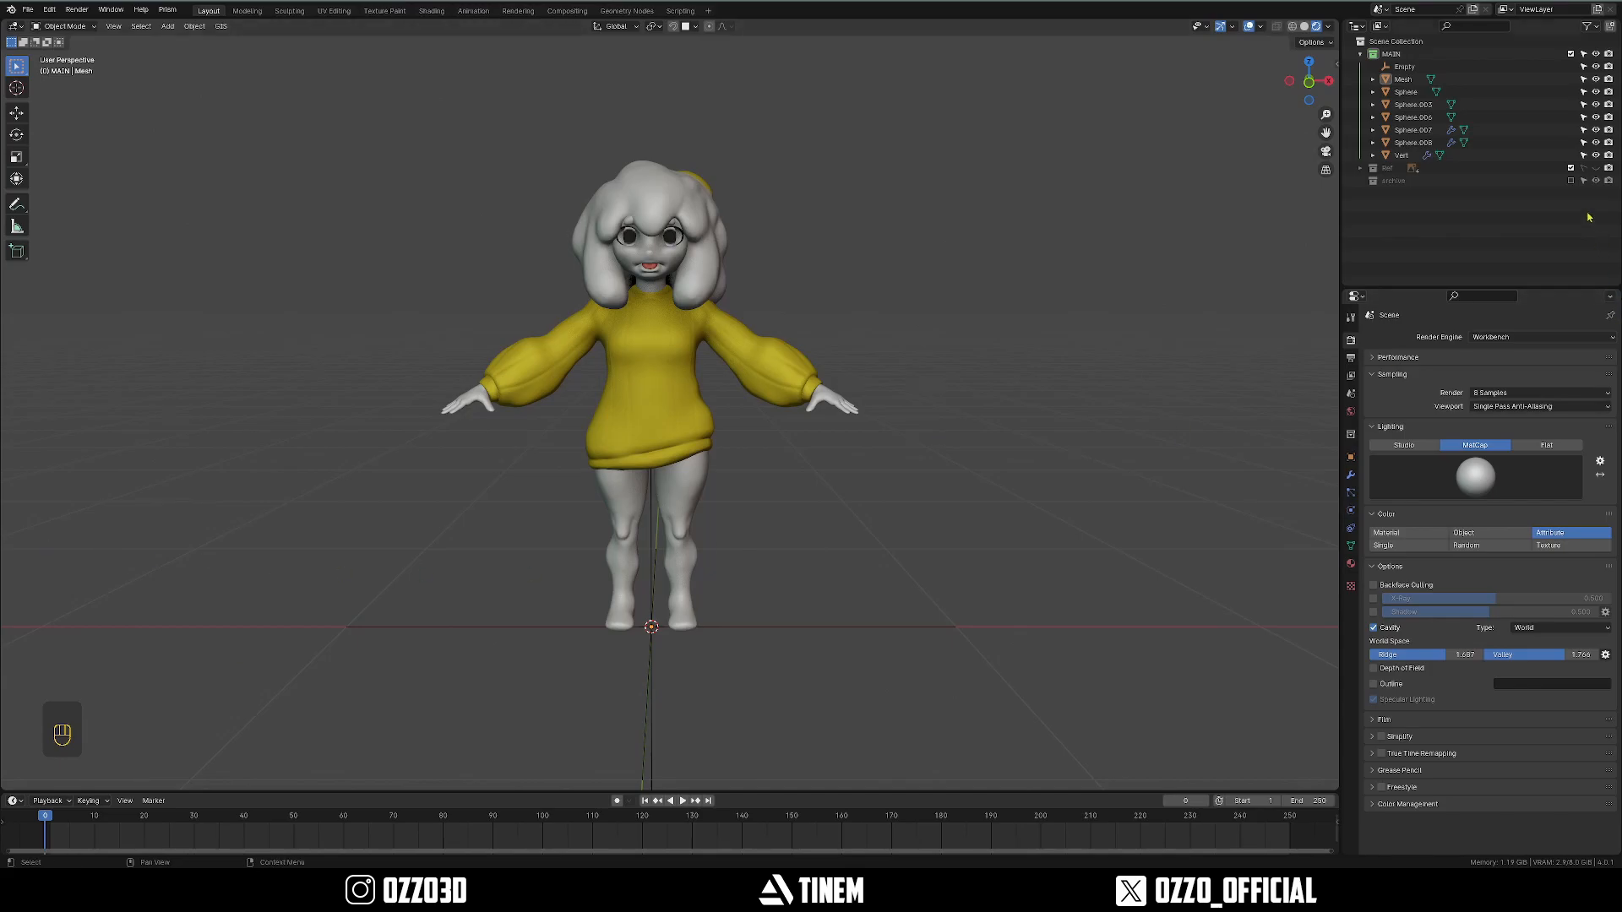
key("KP_1")
scroll(778, 446, "up", 8)
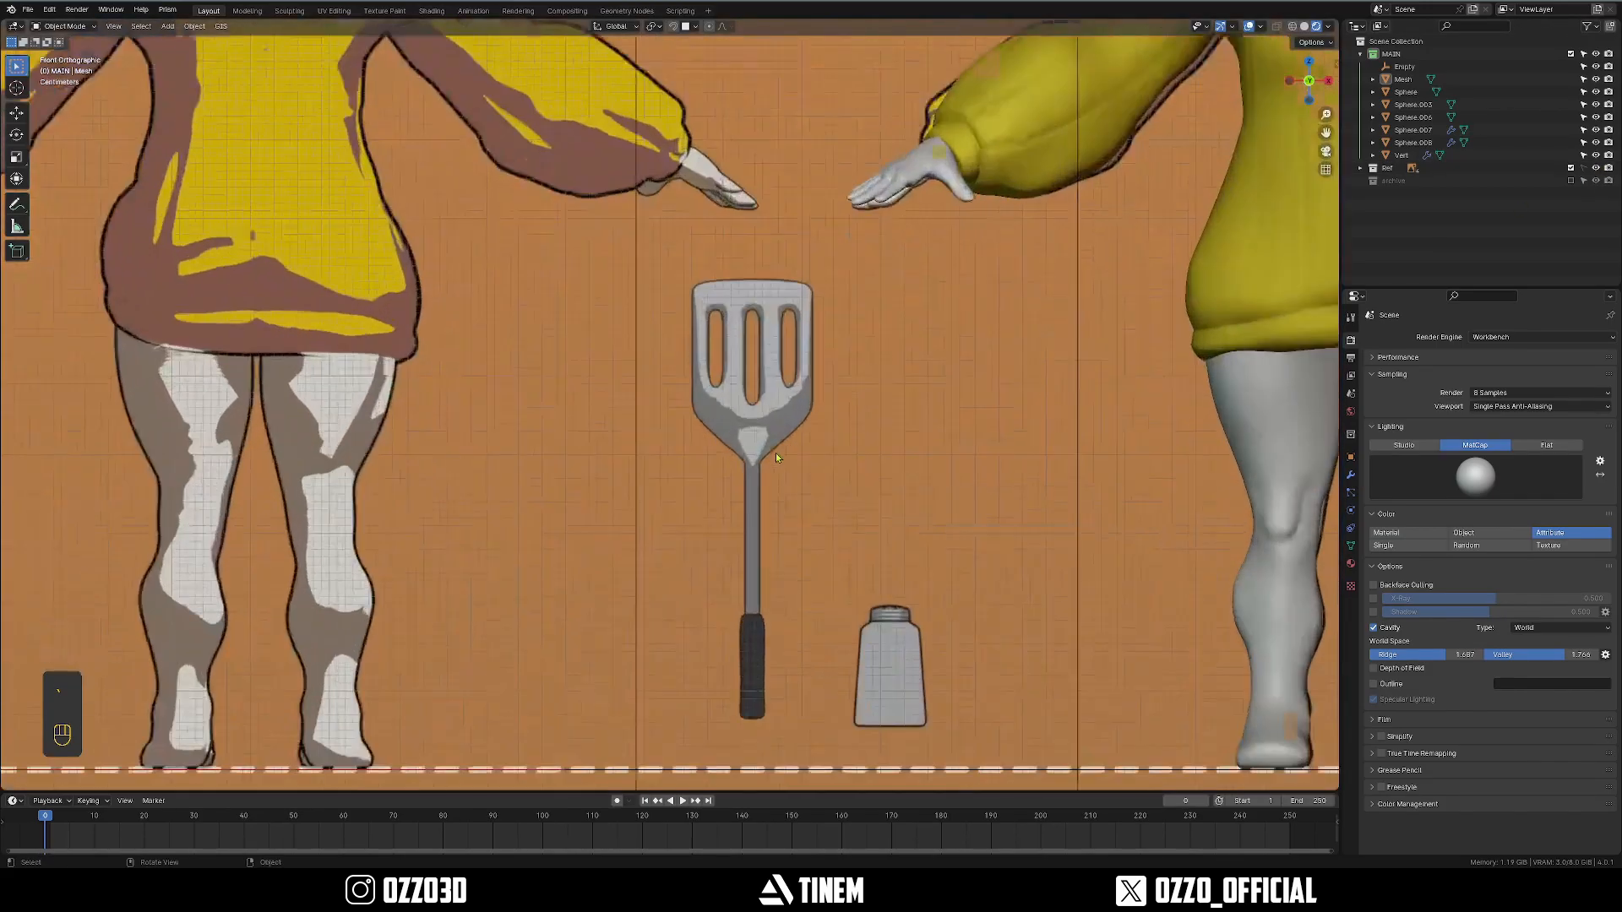
middle_click_drag(652, 493, 605, 603, "shift")
scroll(591, 456, "down", 3)
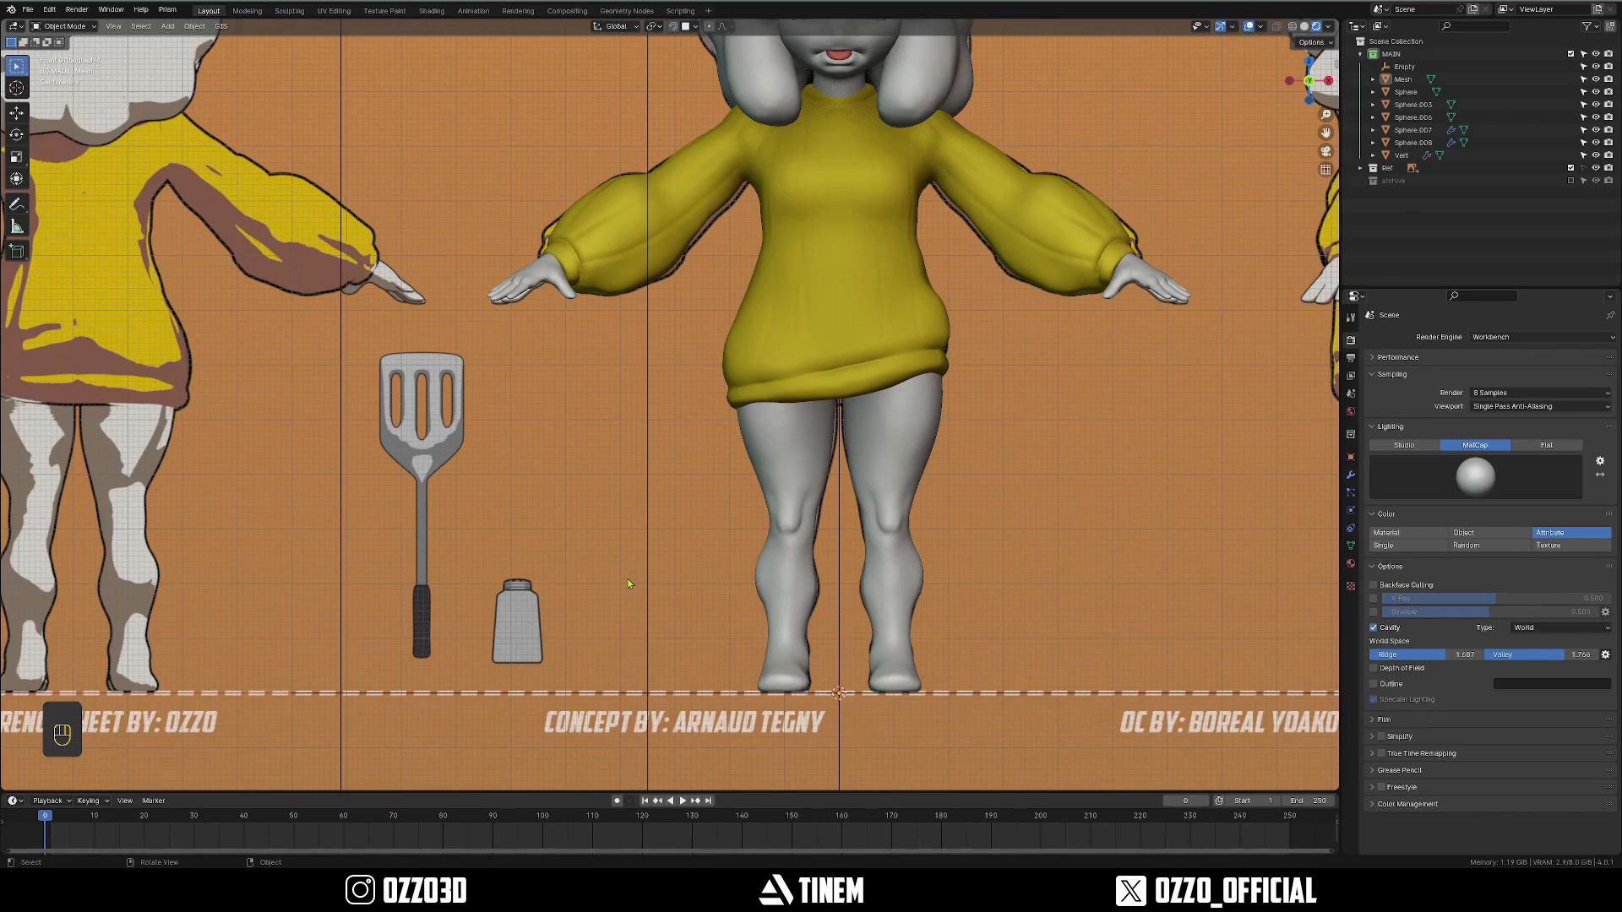
scroll(627, 583, "down", 3)
scroll(813, 675, "up", 6)
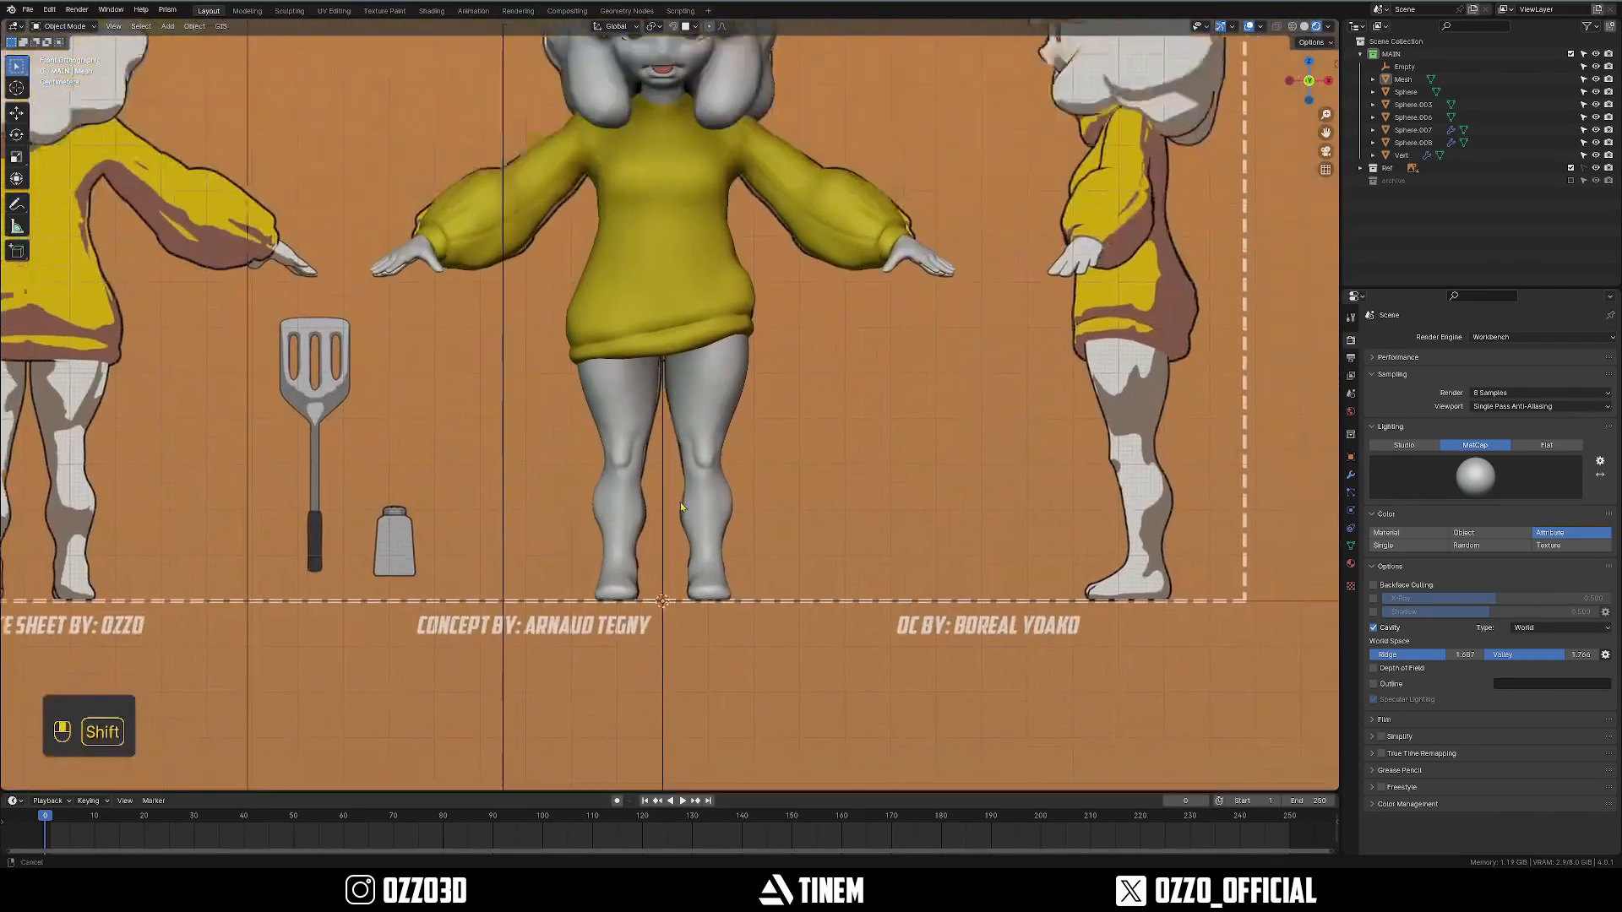
mouse_move(681, 505)
middle_mouse_down("shift")
mouse_move(728, 413)
mouse_move(697, 520)
mouse_move(701, 386)
mouse_move(692, 504)
middle_mouse_up("shift")
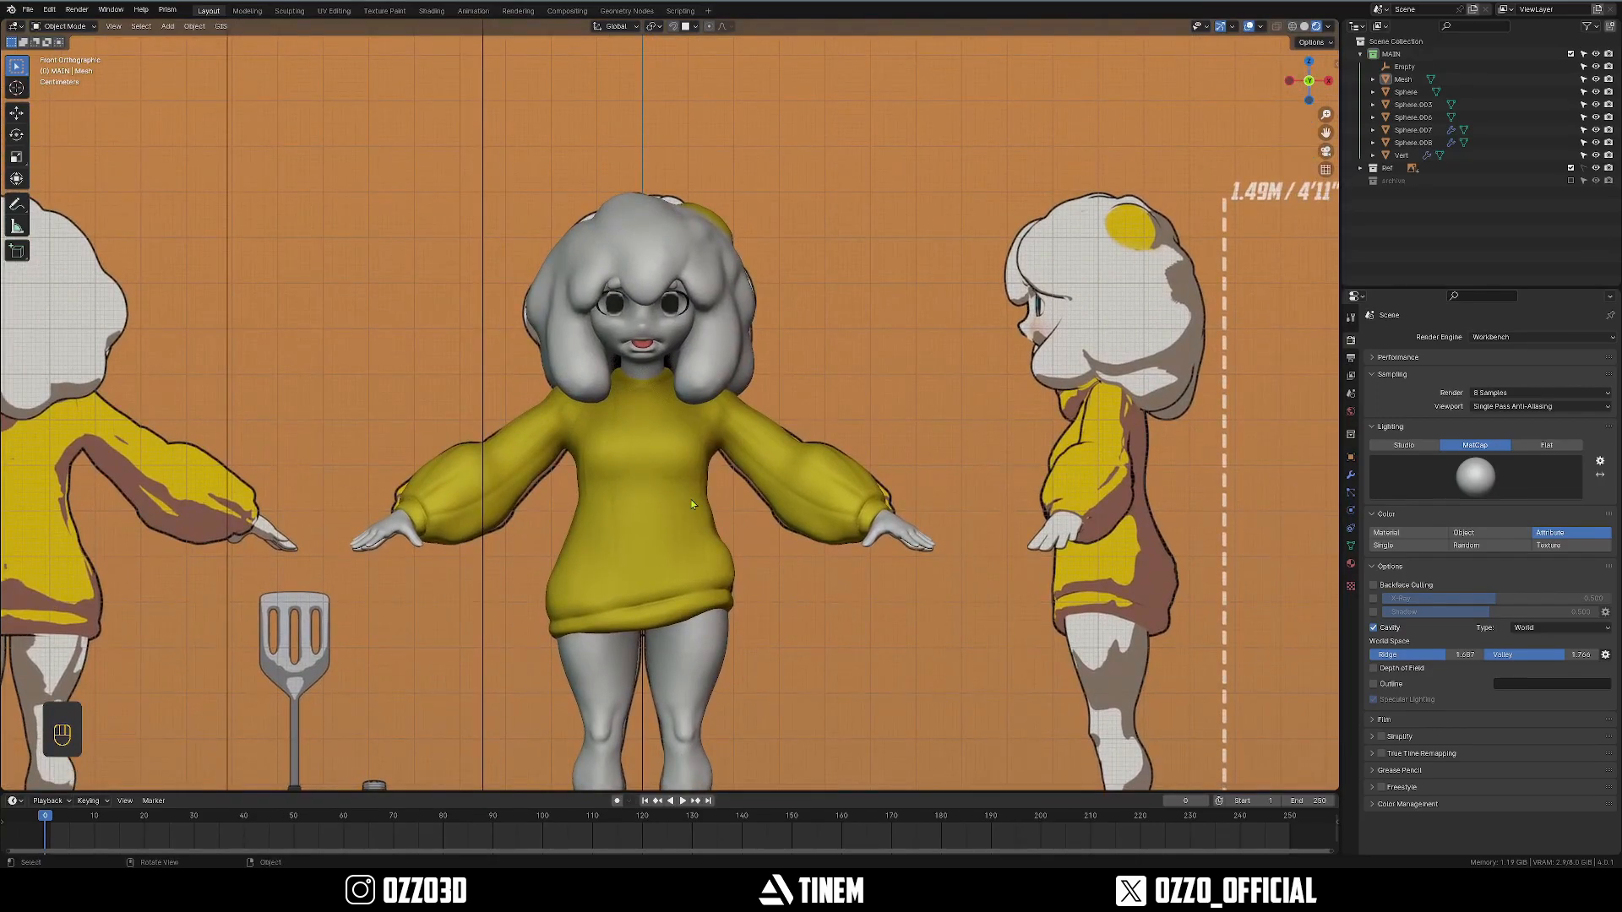